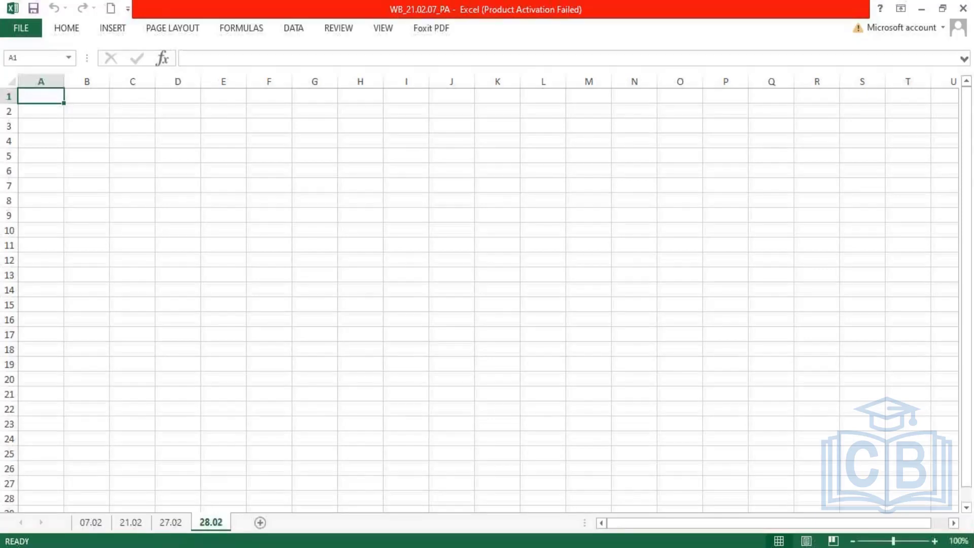
- Apply text wrapping and a smaller font size to all cells of the 28.02 sheet
click(11, 81)
click(67, 28)
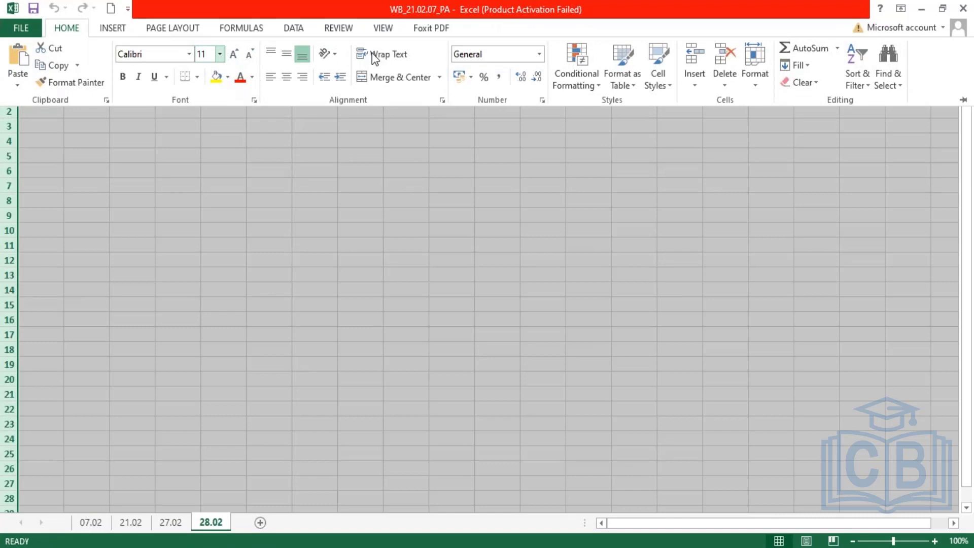
key(alt+h)
key(f)
key(s)
click(396, 57)
click(219, 54)
key(ctrl+F1)
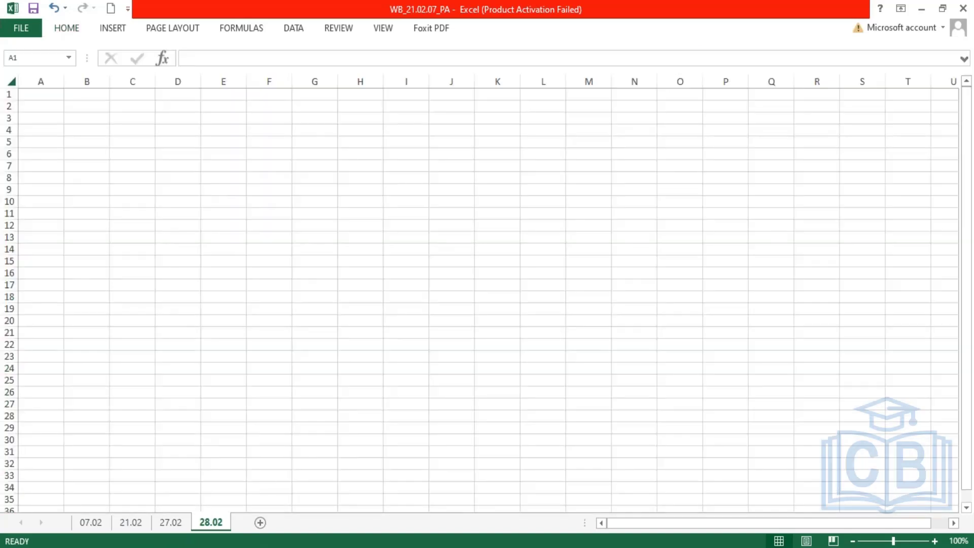
- Make column A bold and slightly wider, and widen column B to several times its width
click(50, 75)
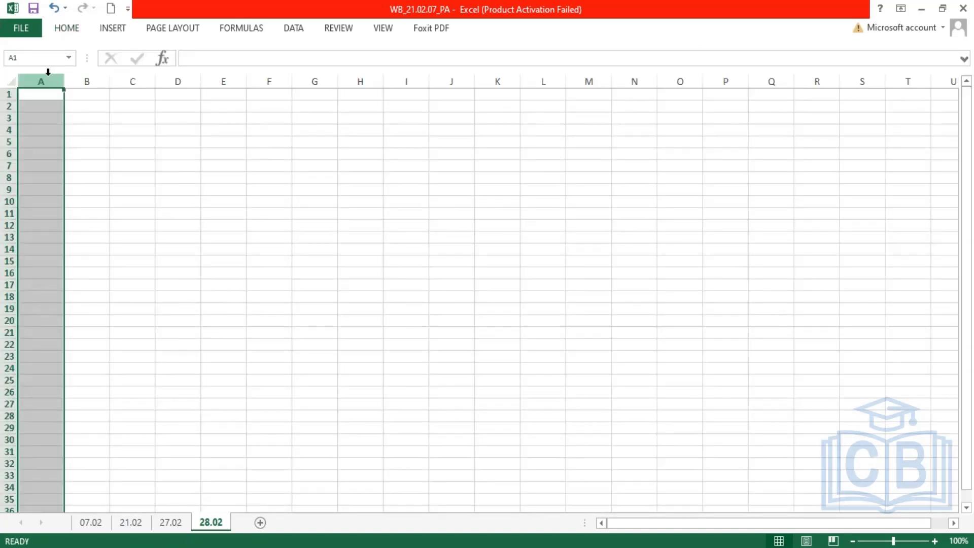
drag(65, 79, 588, 101)
click(45, 97)
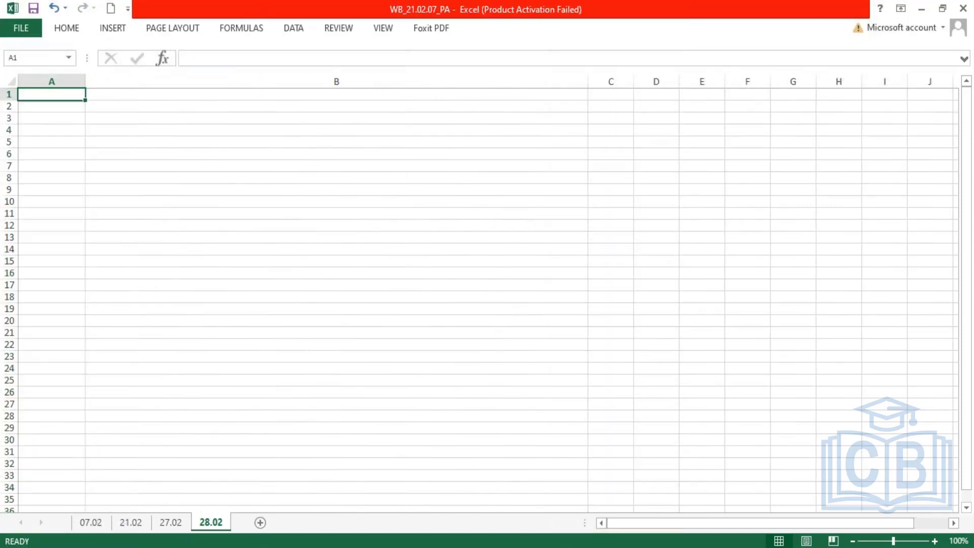
- Enter the heading "Create Base Dataset - SFTP" in cell A1
text(Create )
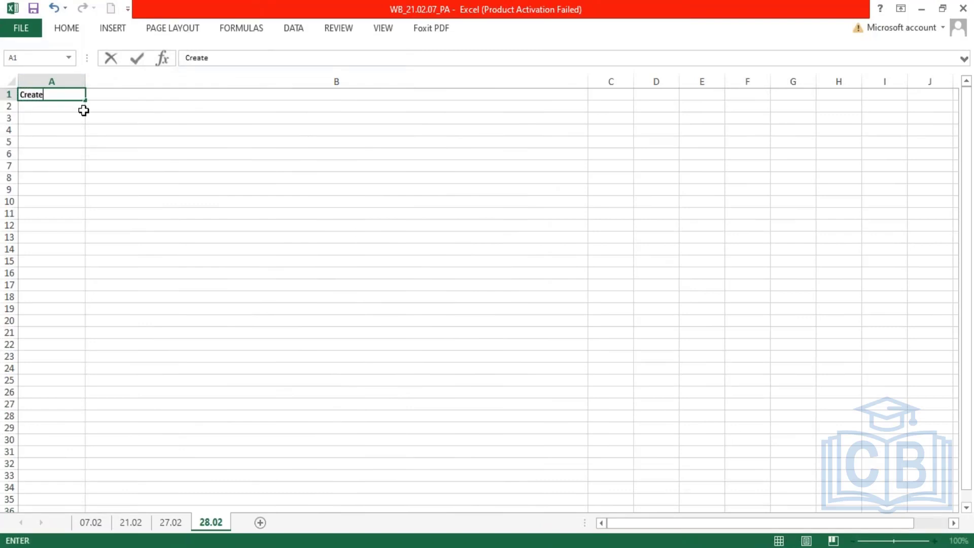
text(Base Dataset - S)
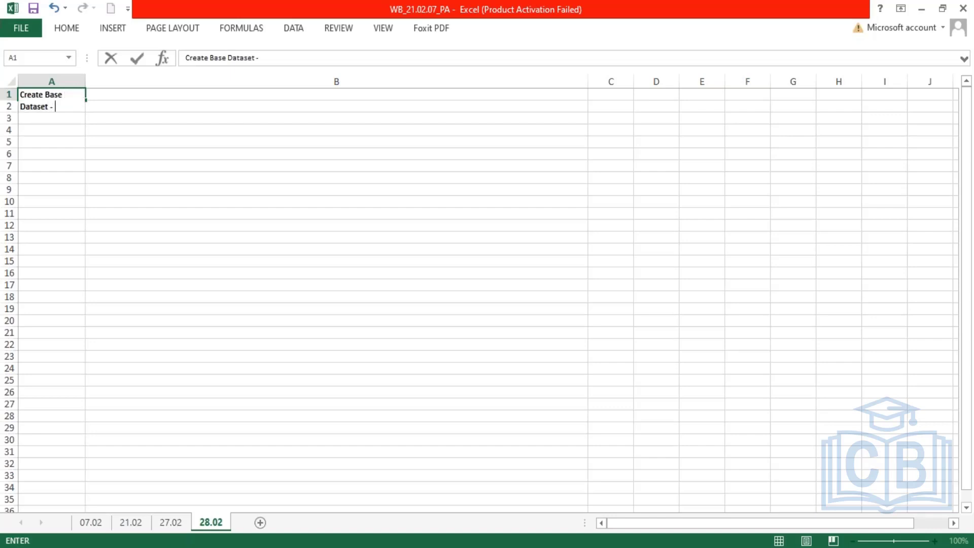
text(FTP)
key(Return)
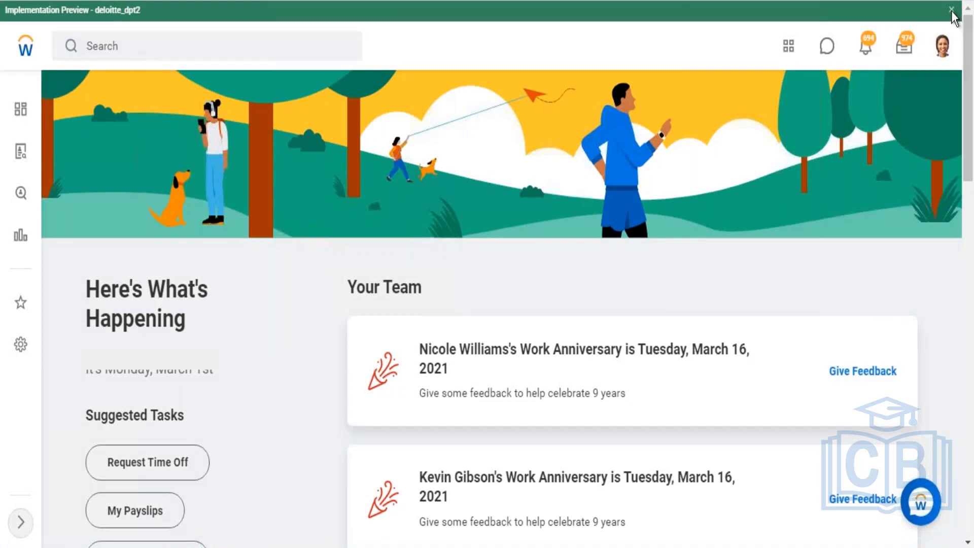
- Switch to Workday, search for "start proxy" and open the Start Proxy task
scroll(227, 59, down, 1)
click(142, 32)
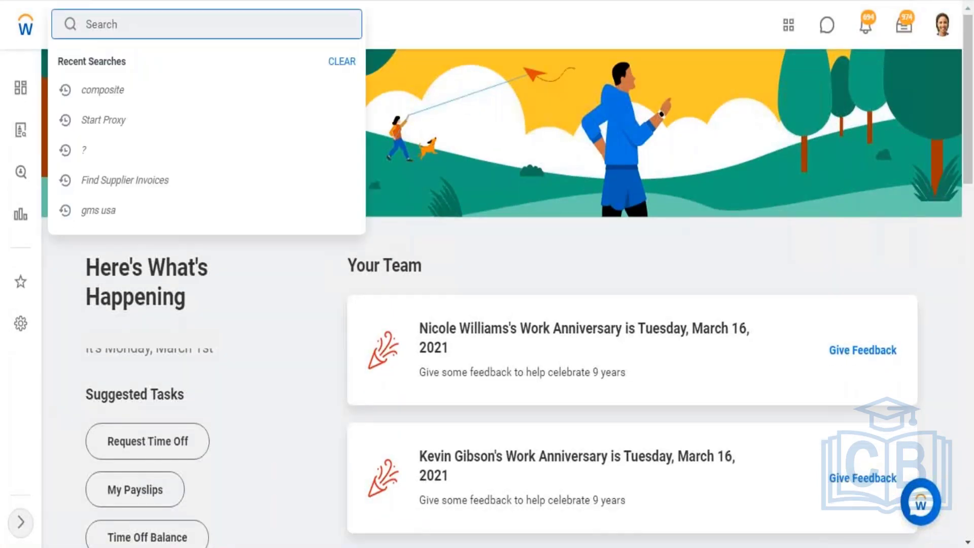
text(data)
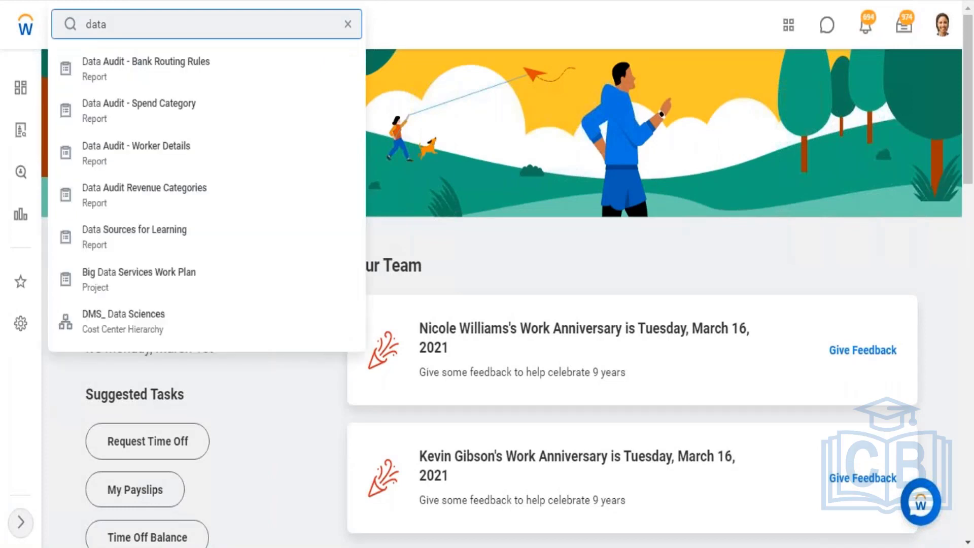
key(ctrl+a)
key(BackSpace)
text(start p)
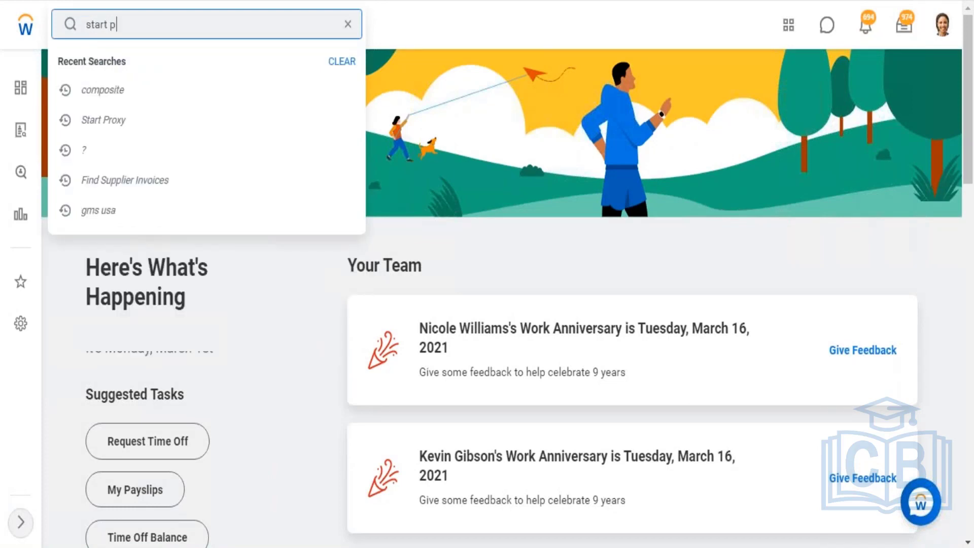
text(roxy)
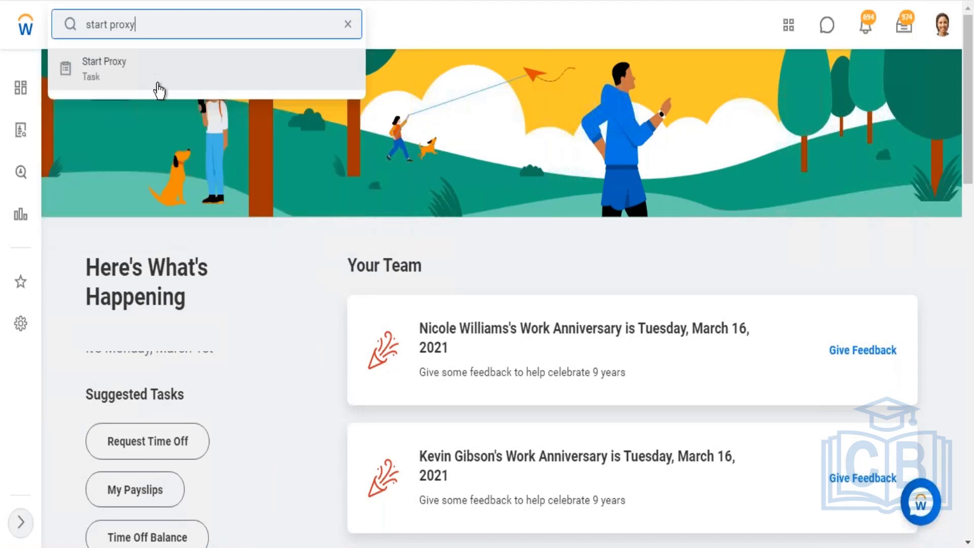
click(119, 74)
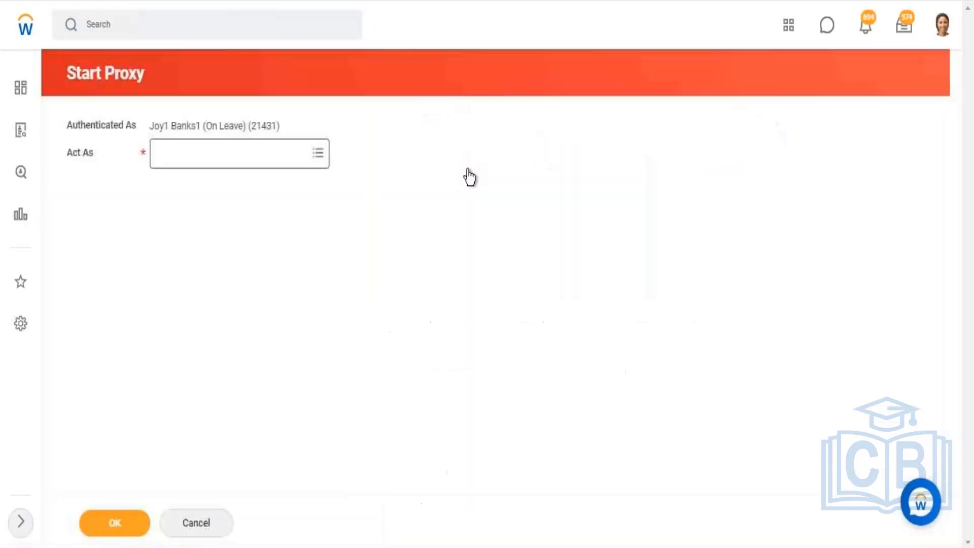
- Enter the employee's full name as the person to act as and start the proxy session
click(228, 153)
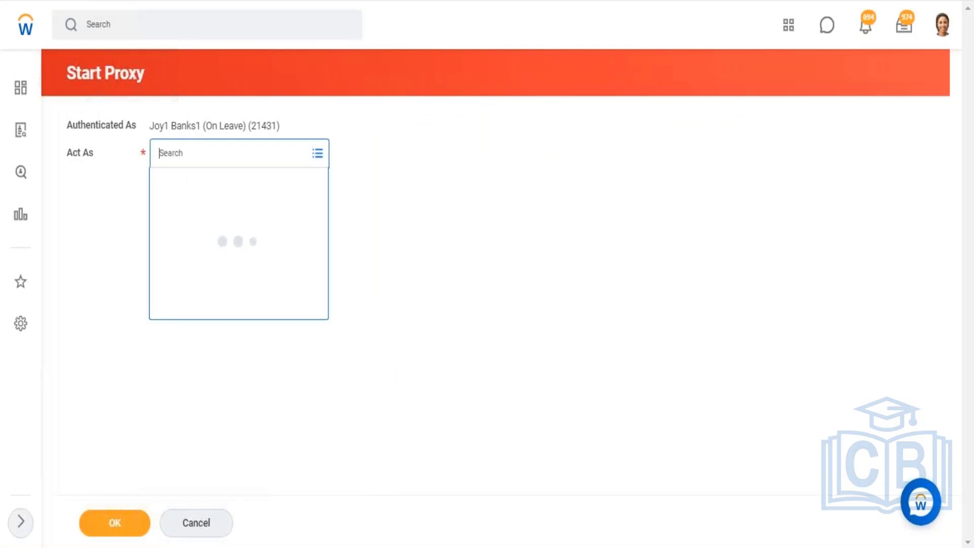
text(logan mcne)
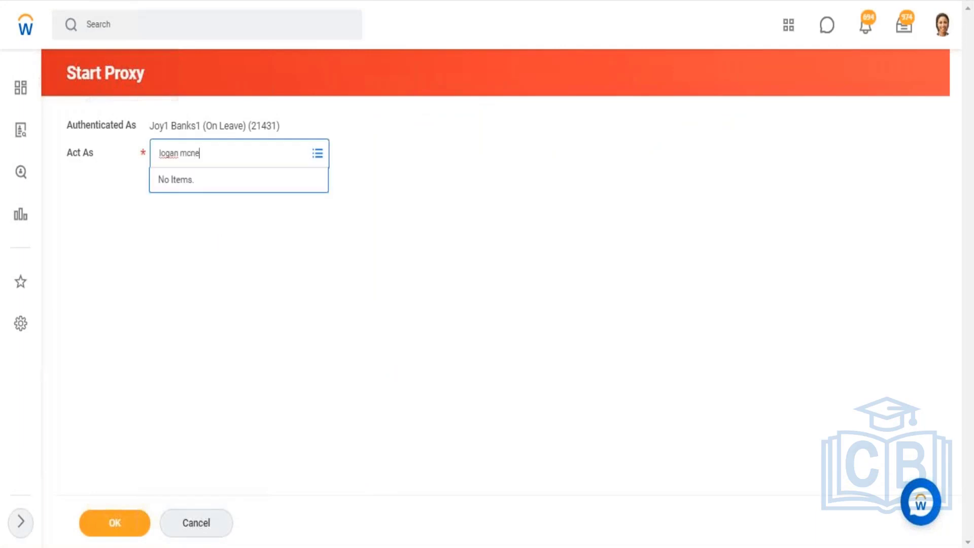
text(il)
key(Return)
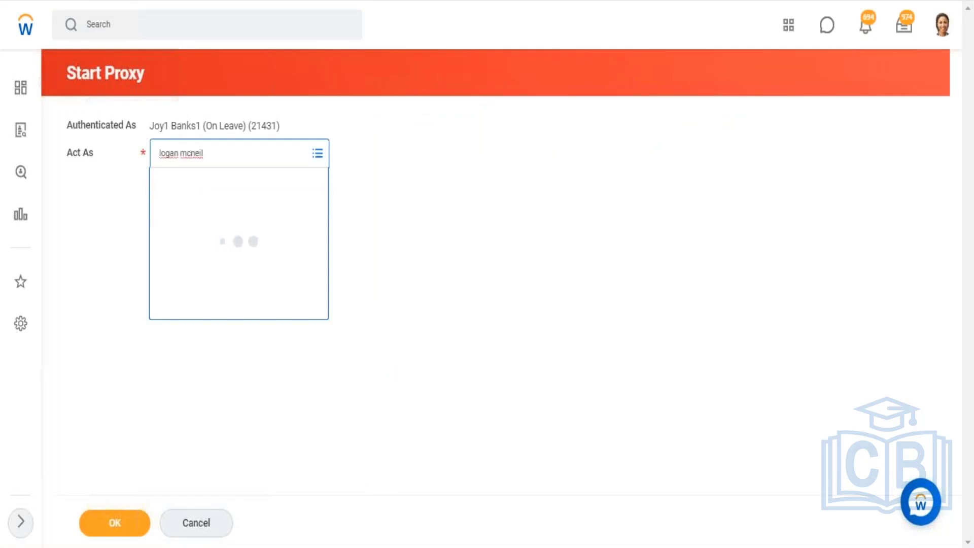
click(121, 525)
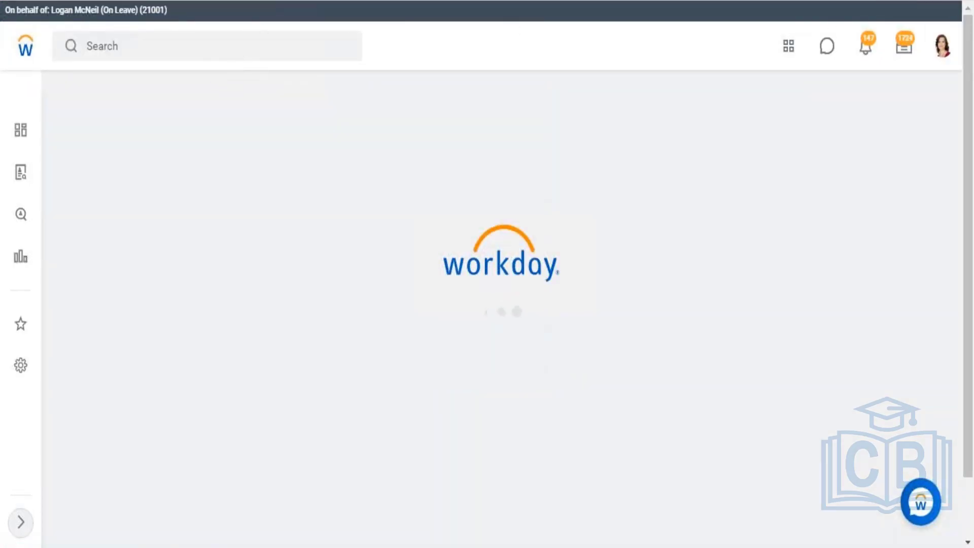
- Find and open the Data Catalog report, and start creating a base dataset from SFTP
key(F11)
click(243, 27)
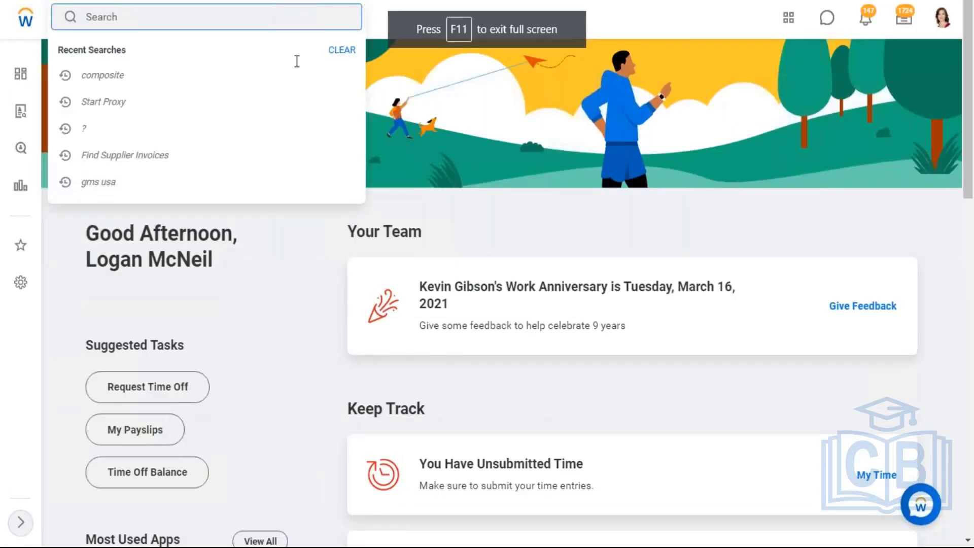
text(data cata)
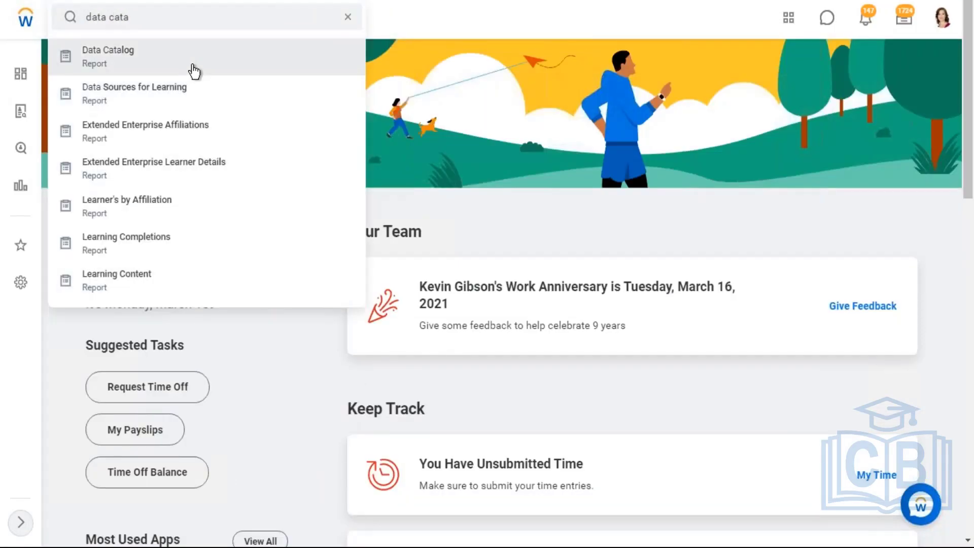
click(189, 72)
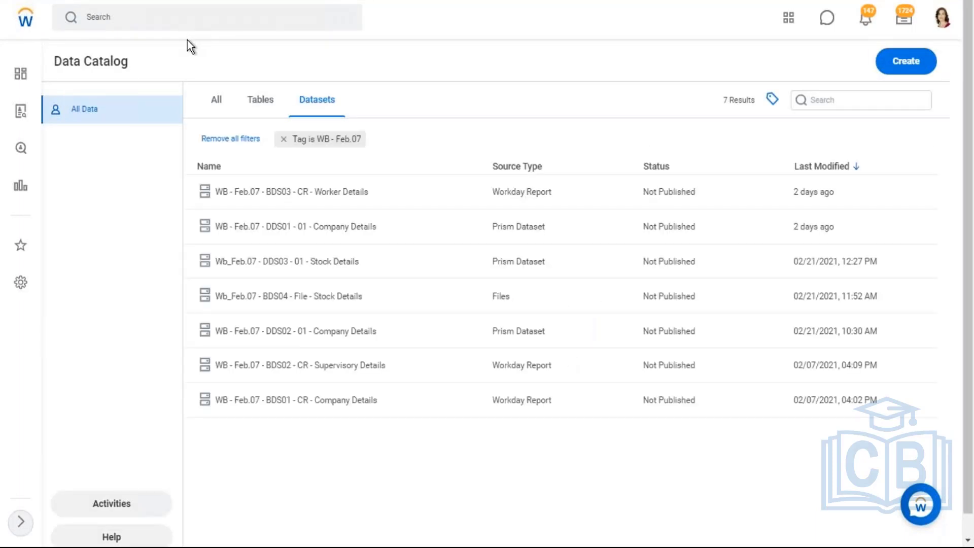
click(907, 66)
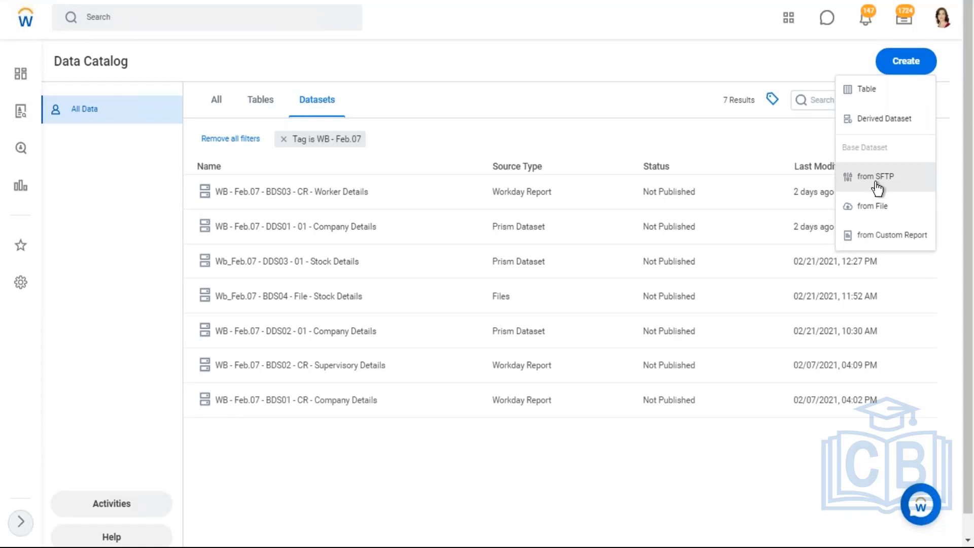
click(877, 189)
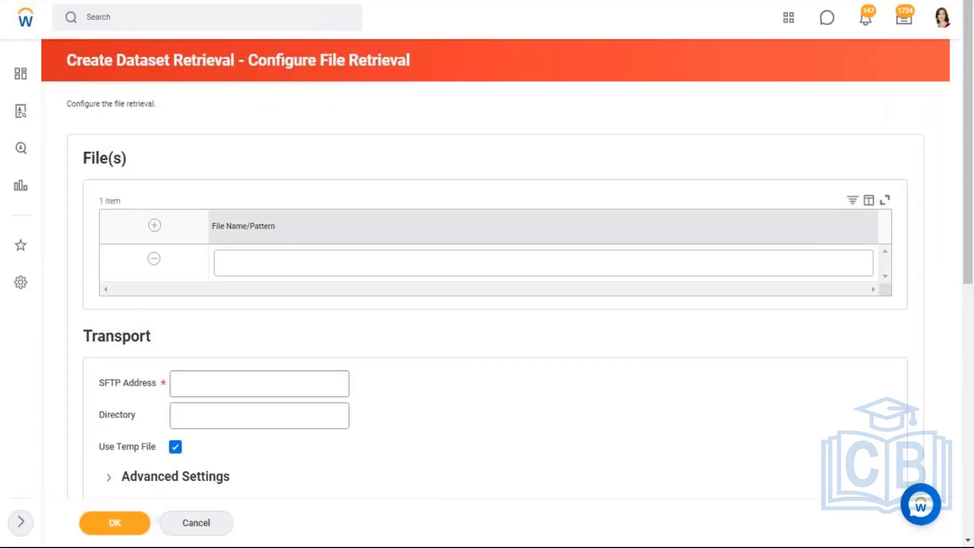
scroll(487, 274, down, 2)
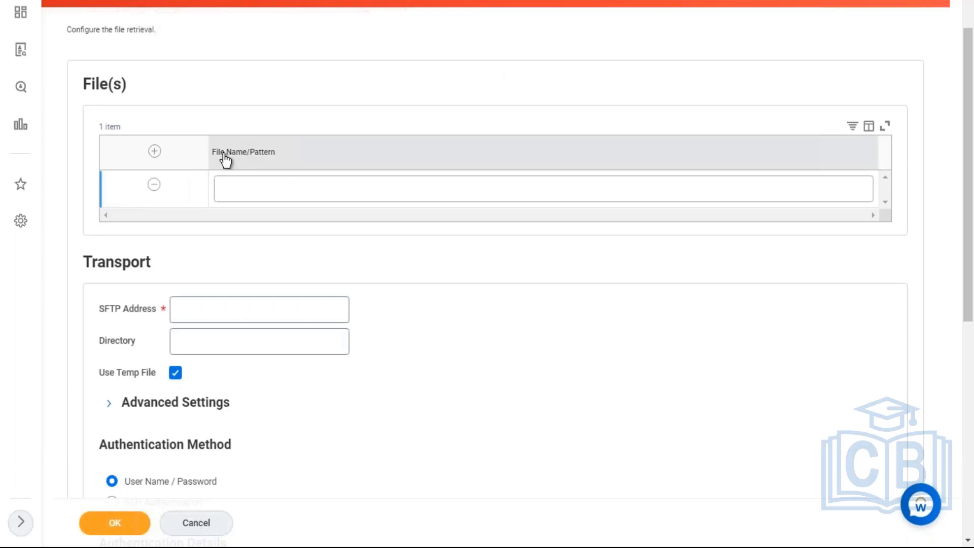
drag(216, 152, 252, 157)
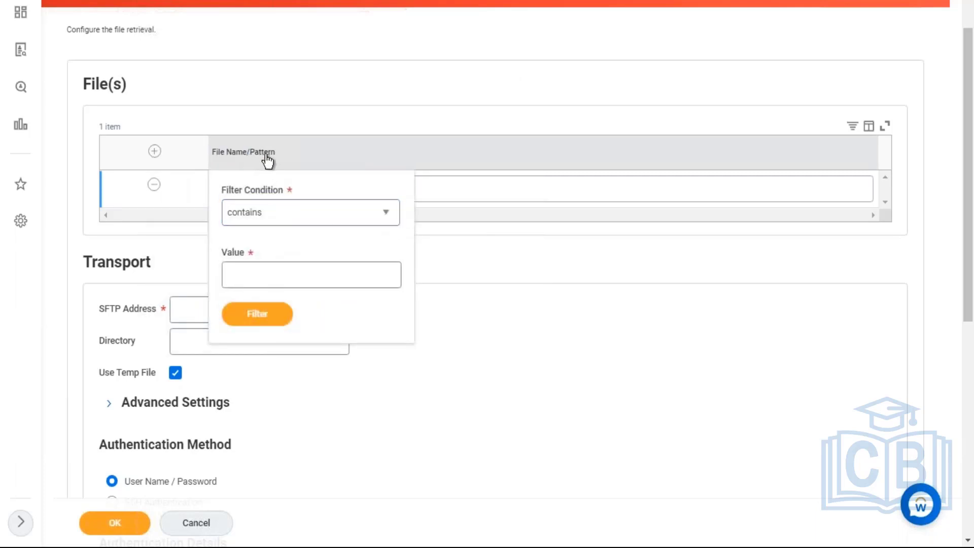
double_click(268, 153)
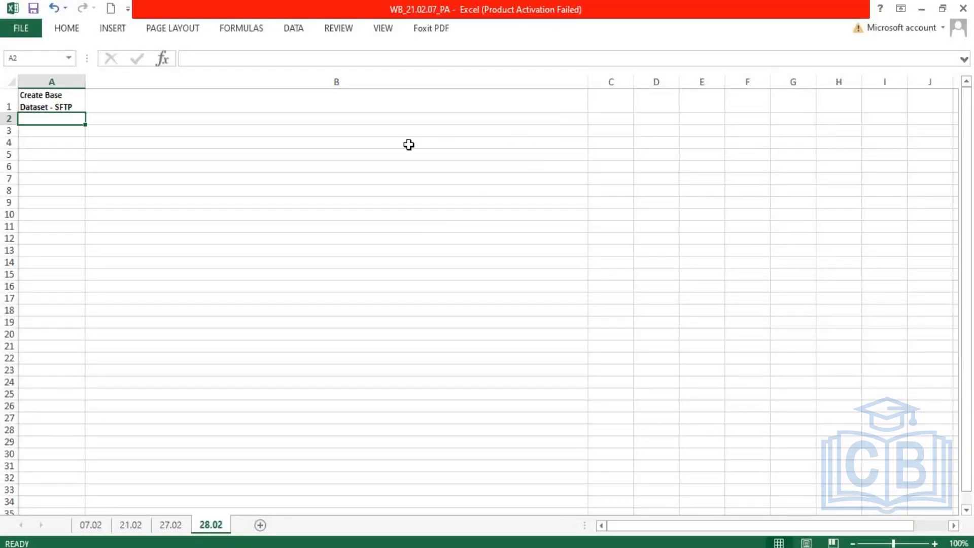
- Switch to the Excel workbook and enter the sample file name "wb_Feb.07_Prism File_1.csv" in cell B4
click(388, 145)
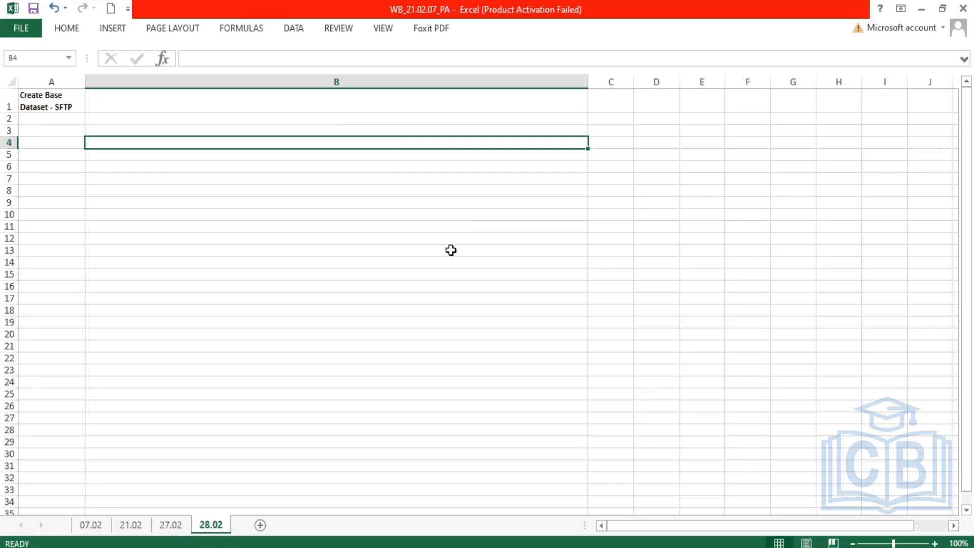
text(wb)
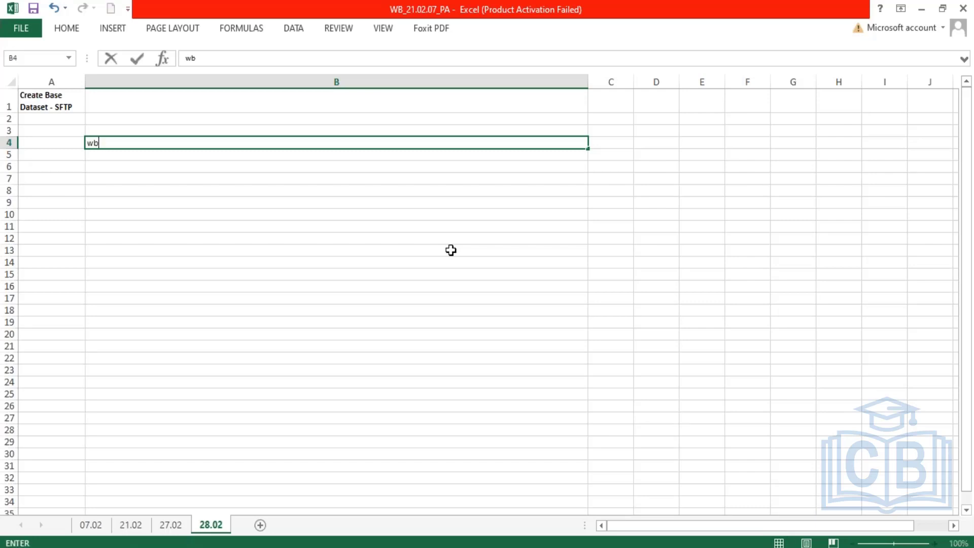
text(_Feb.07_Prism)
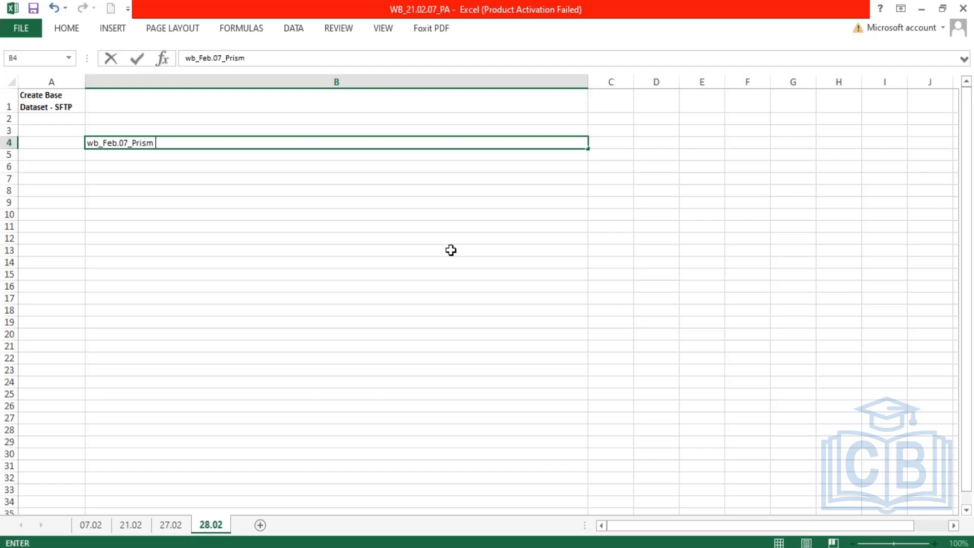
text( File_1.csv)
key(Return)
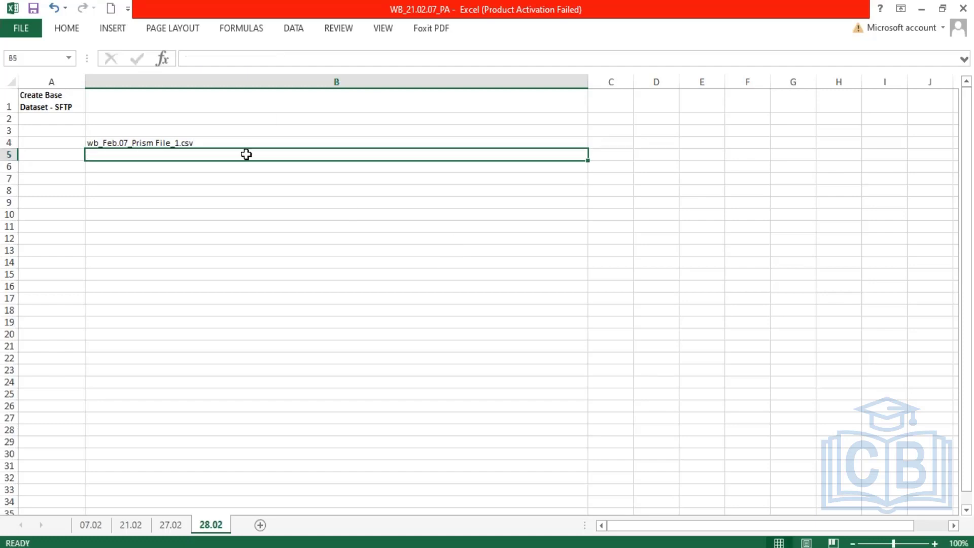
- Copy the file name in B4 down to B5 and change it to "wb_Feb.07_Prism File_2.csv"
key(Up)
drag(588, 148, 180, 157)
double_click(181, 154)
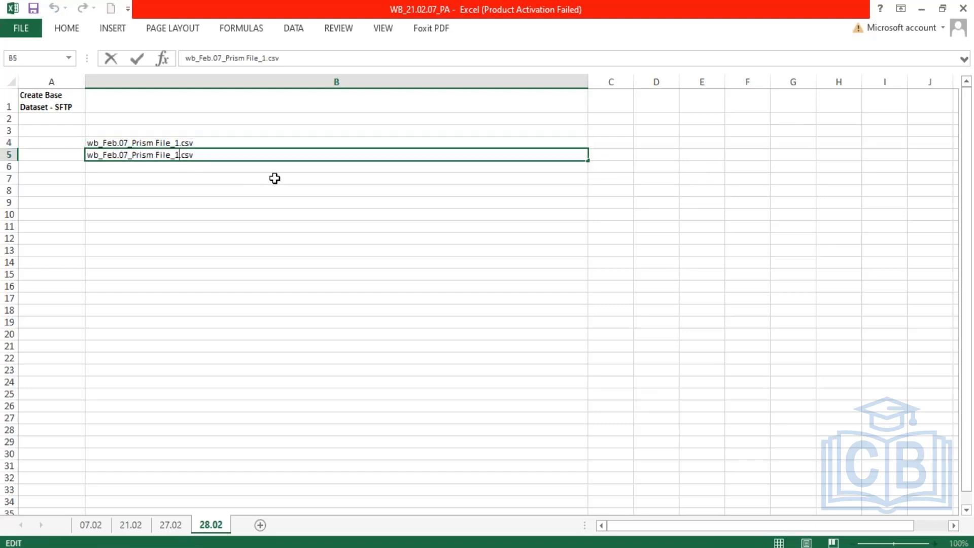
key(BackSpace)
text(2)
key(Return)
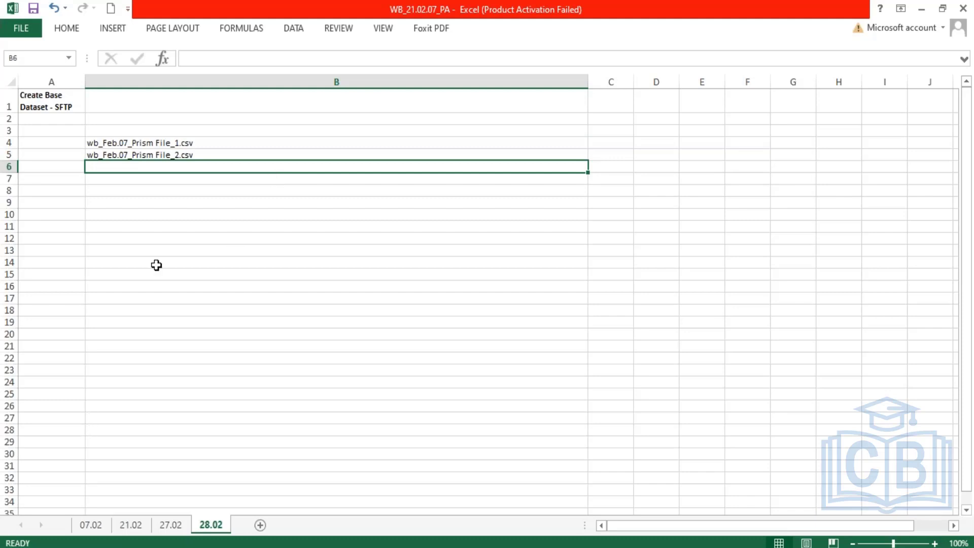
drag(172, 143, 176, 155)
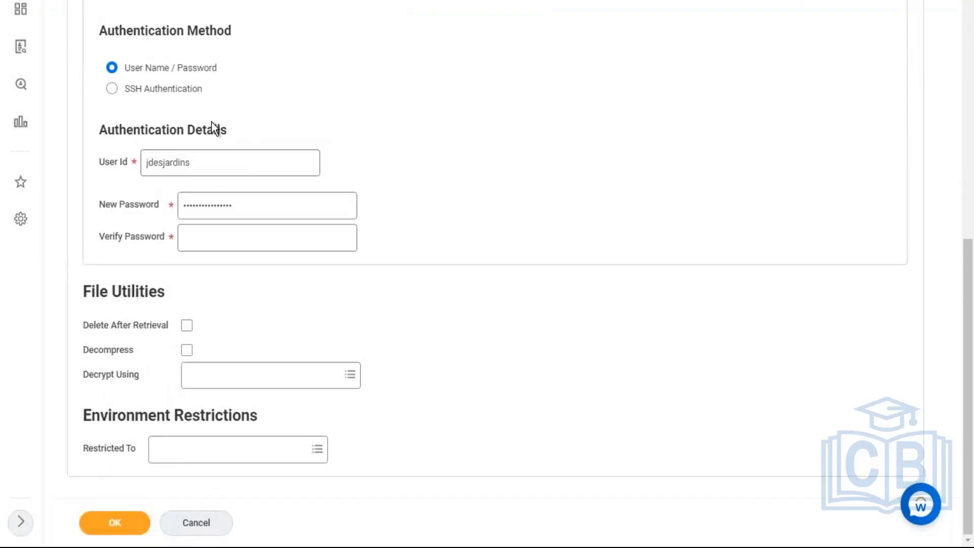
scroll(227, 138, up, 4)
scroll(227, 138, up, 5)
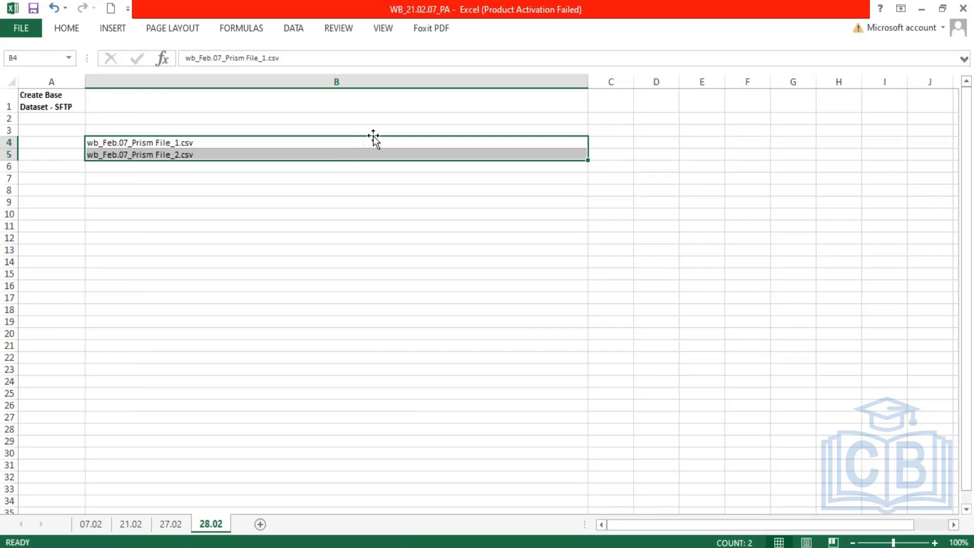
- Note the wildcard characters as "? Or *" in cell B7 of the Excel sheet
click(135, 174)
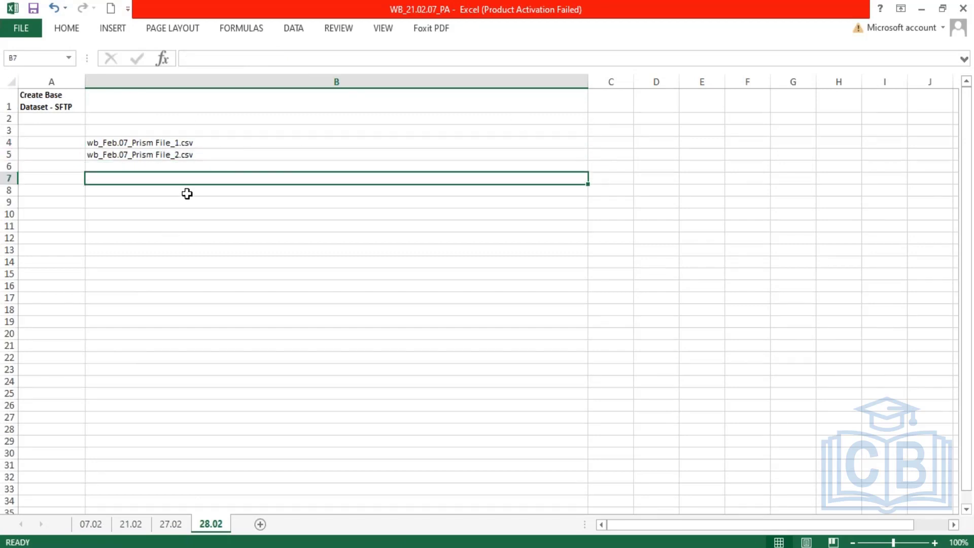
text(? o)
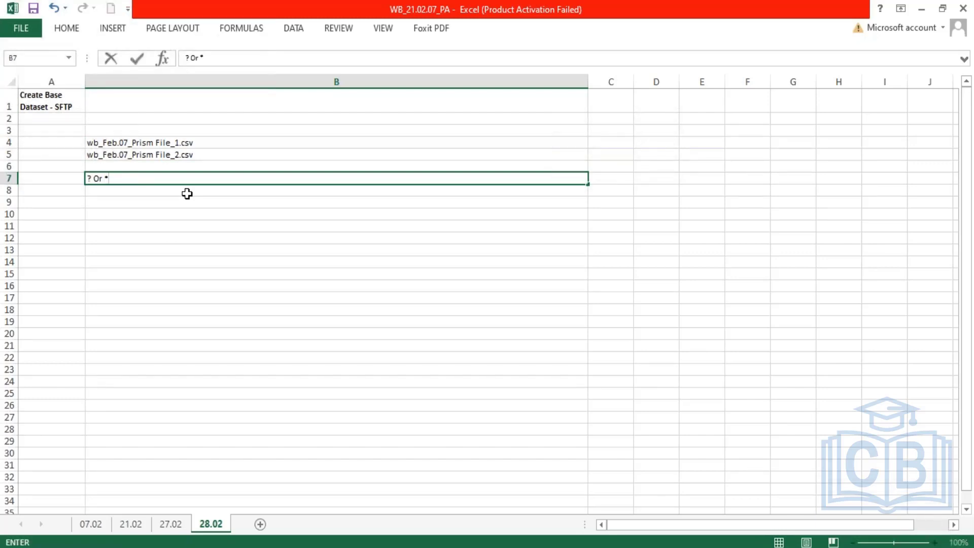
- Copy the file name from cell B4 and paste it into the File Name/Pattern field of the Workday file retrieval configuration
click(201, 142)
triple_click(181, 57)
key(ctrl+c)
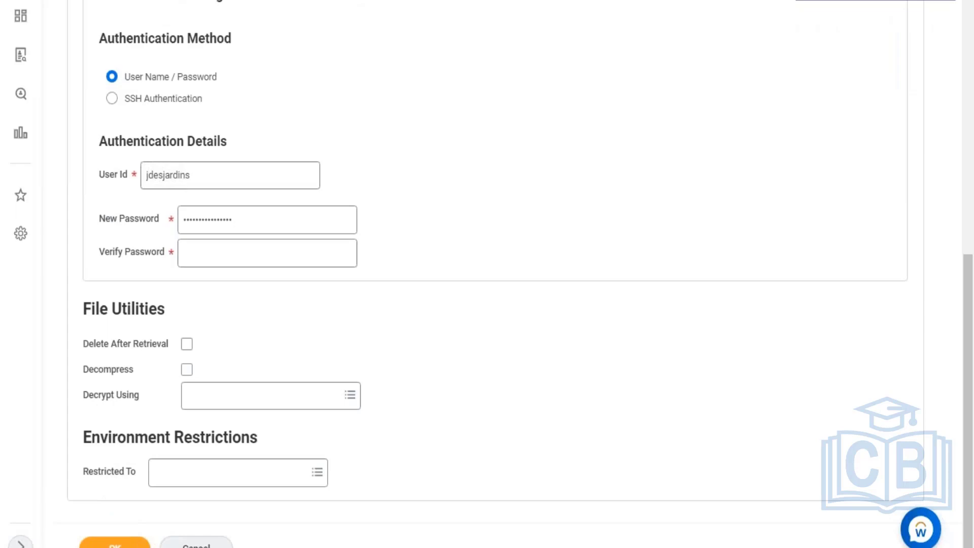
scroll(241, 278, up, 10)
click(241, 278)
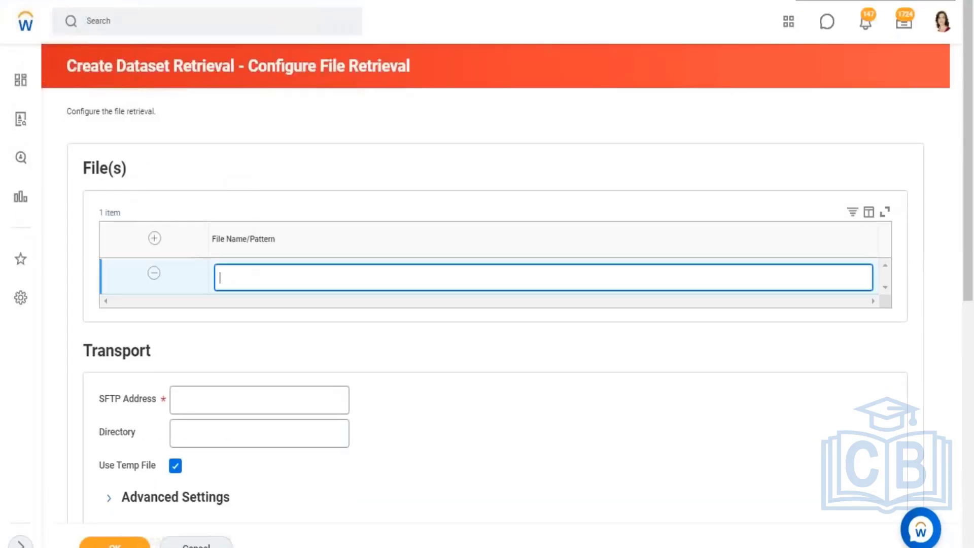
key(ctrl+v)
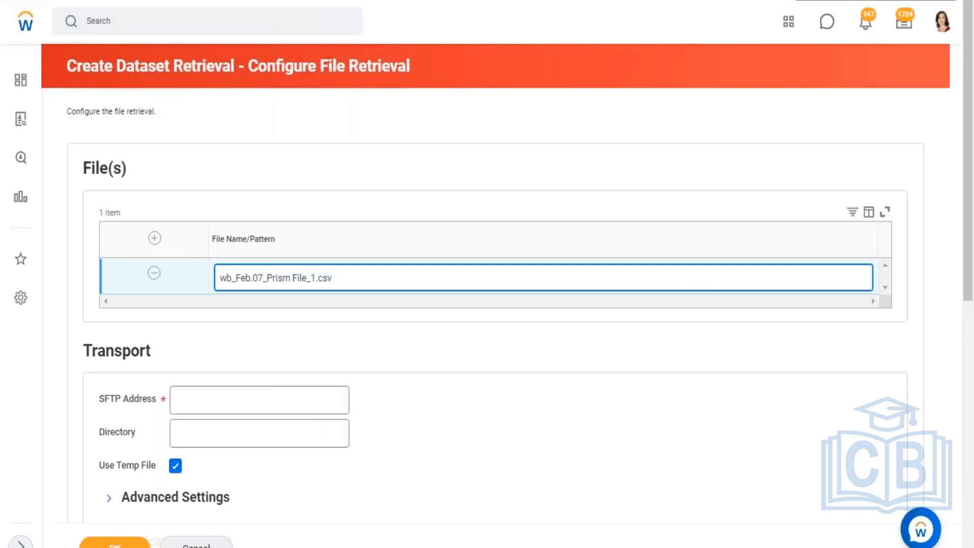
- Replace the number and extension at the end of the file name with a wildcard, making the pattern "wb_Feb.07_Prism File_*"
key(BackSpace)
key(BackSpace)
key(BackSpace)
key(BackSpace)
key(BackSpace)
key(BackSpace)
text(_)
text(?)
key(BackSpace)
text(*)
key(alt+Tab)
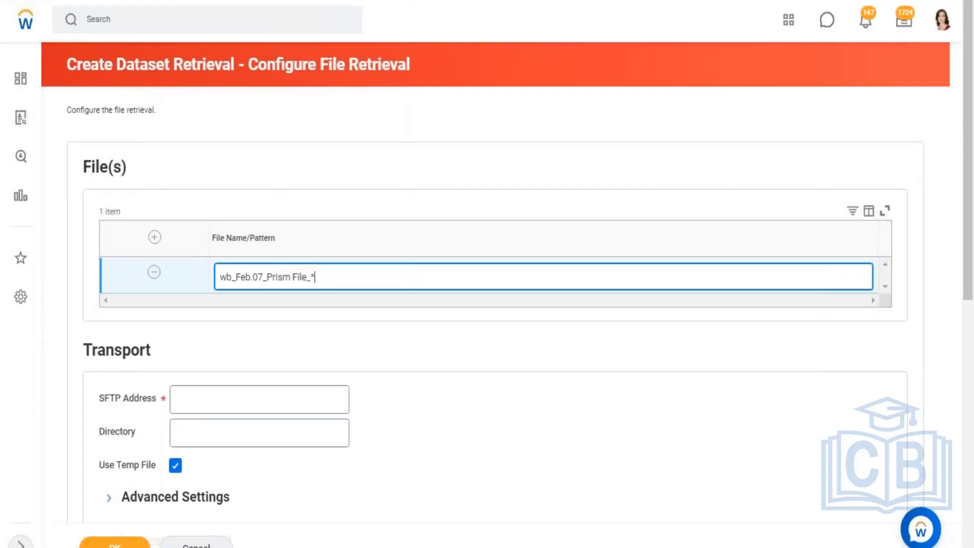
- Examine the fixed prefix and the trailing wildcard of the file name pattern
click(311, 277)
double_click(316, 277)
drag(310, 277, 218, 277)
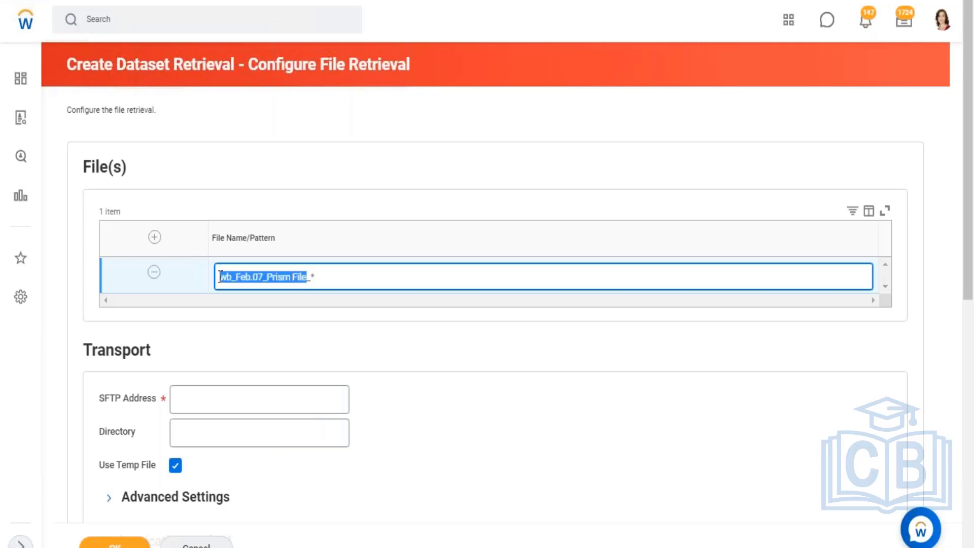
click(312, 280)
drag(315, 277, 311, 277)
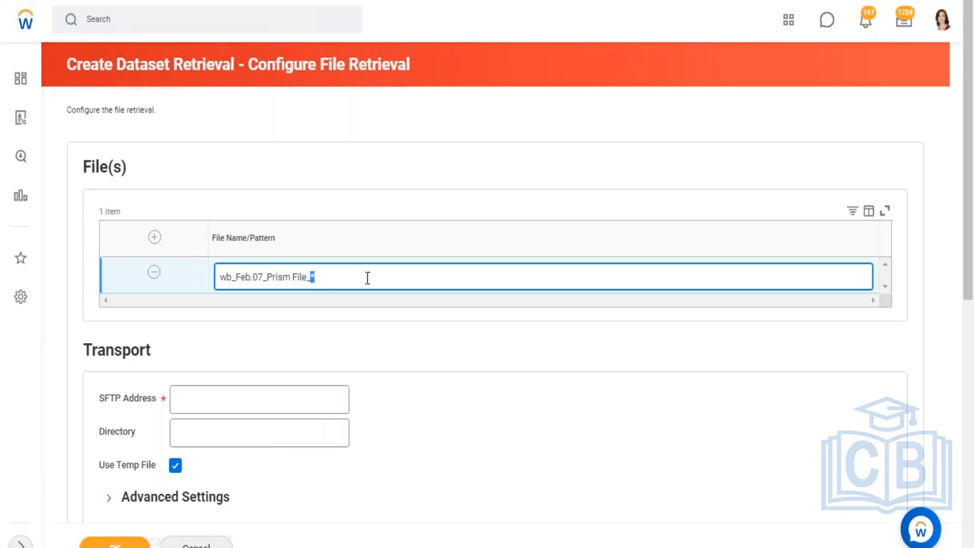
click(397, 275)
drag(311, 278, 207, 276)
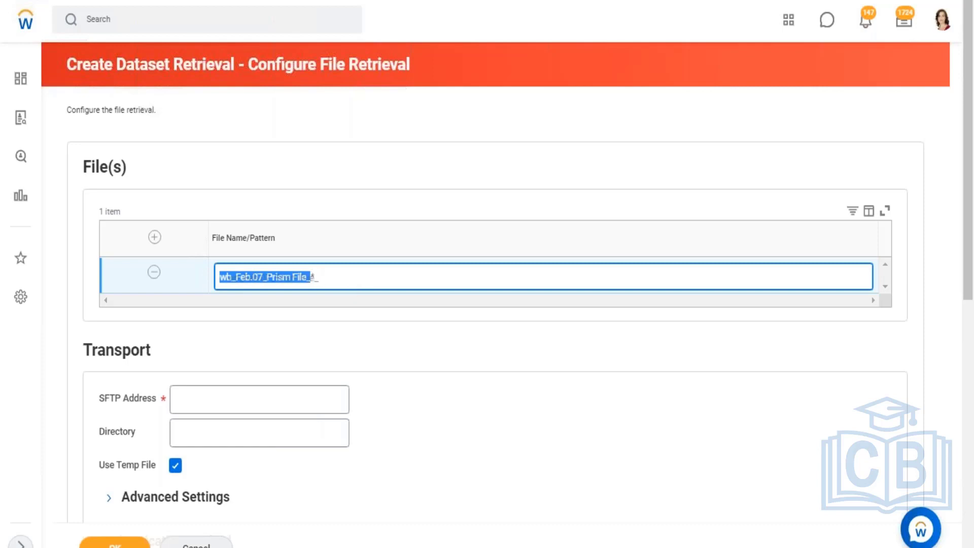
click(331, 277)
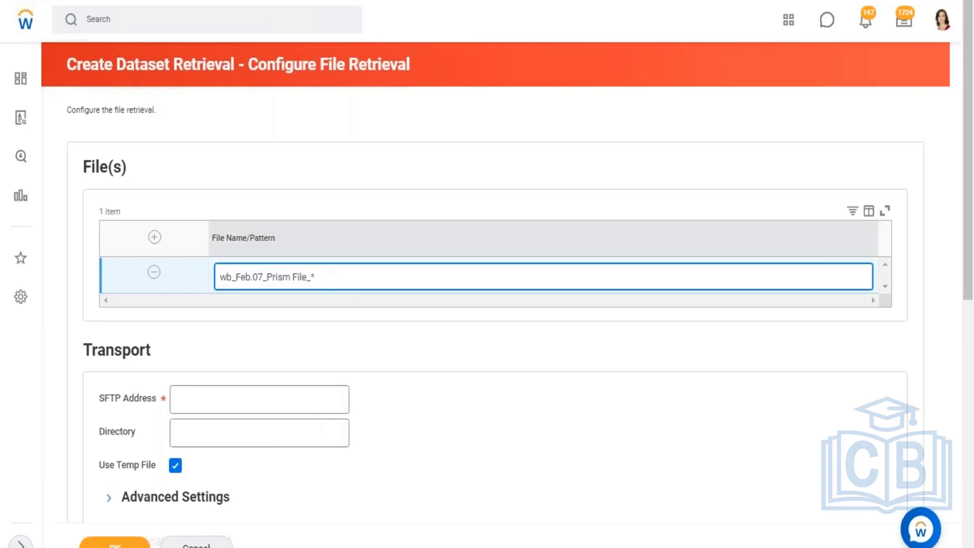
- Change the wildcard at the end of the file name pattern to "?", giving "wb_Feb.07_Prism File_?"
key(BackSpace)
text(?)
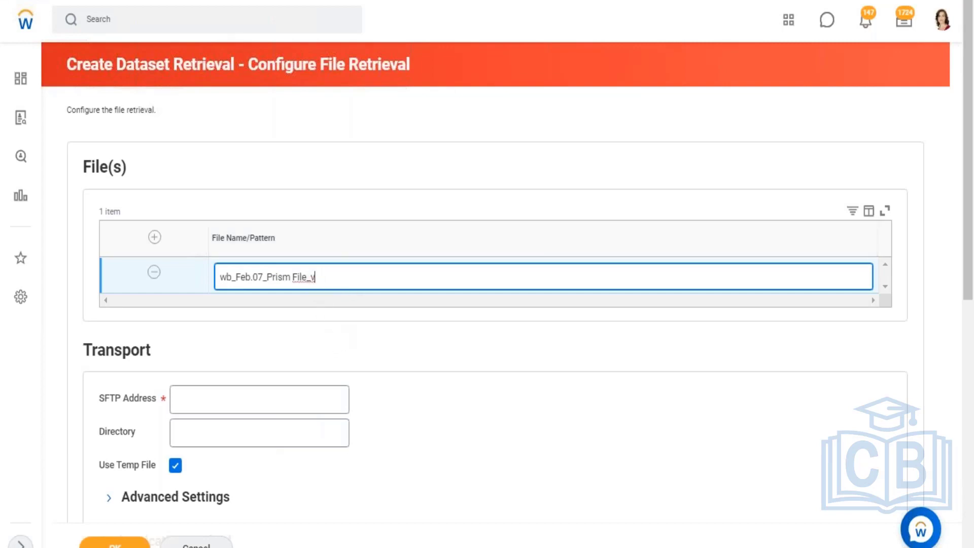
click(617, 396)
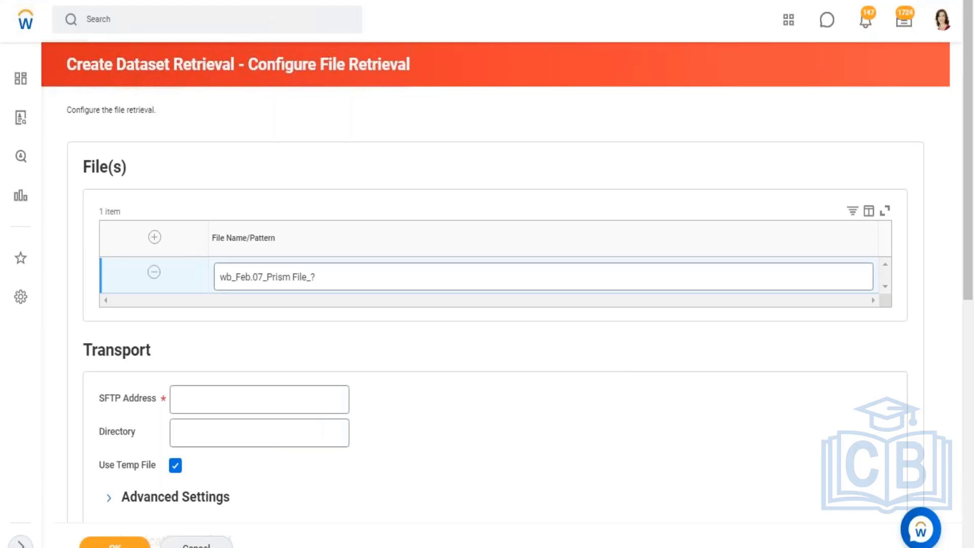
- Switch to the Excel workbook and enter the note "< you can create a dataset be transferring data from an sftp." in cell B1
click(936, 1)
click(128, 80)
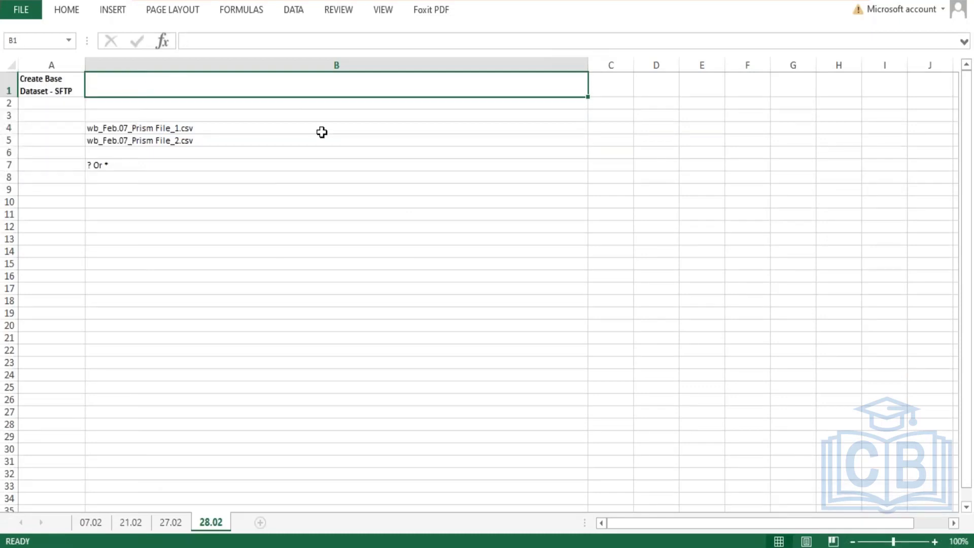
text(< you c)
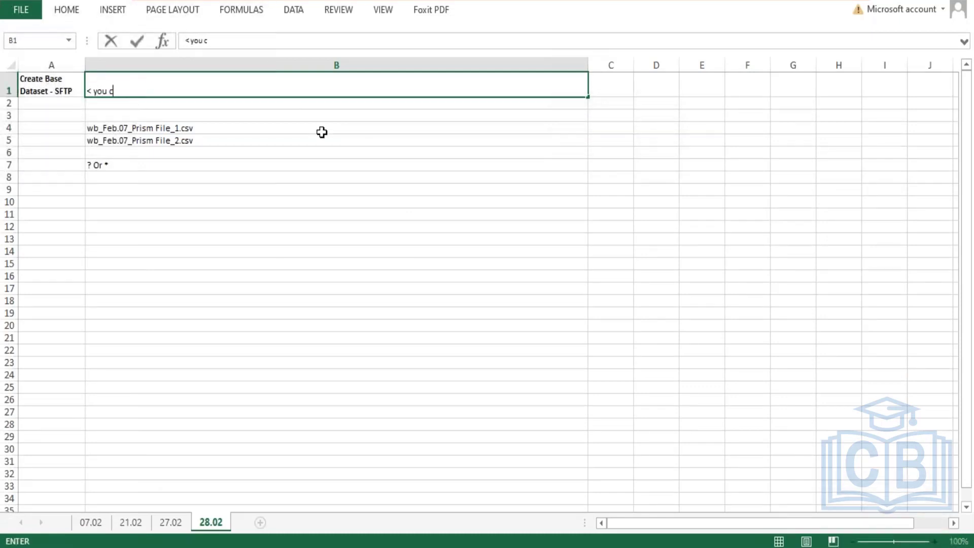
text(an create a da)
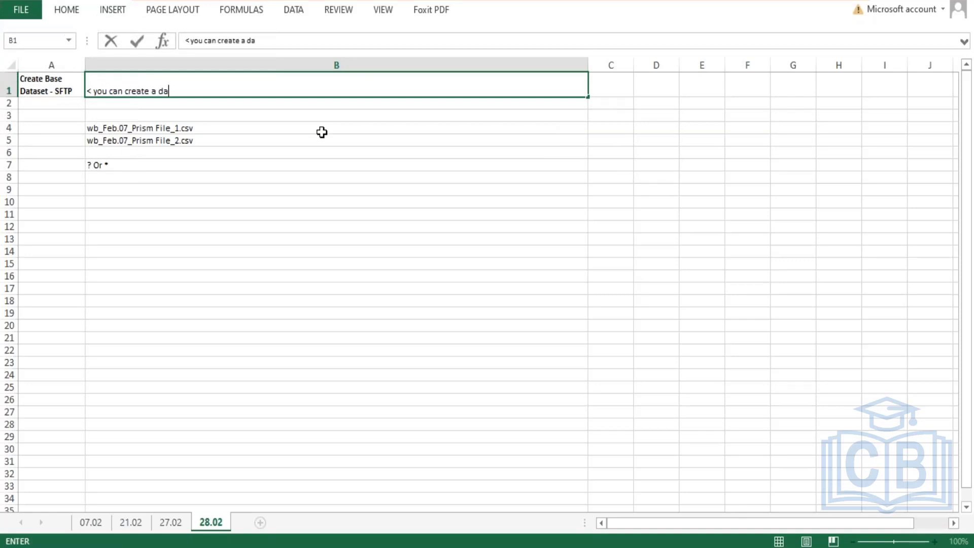
text(taset be trans)
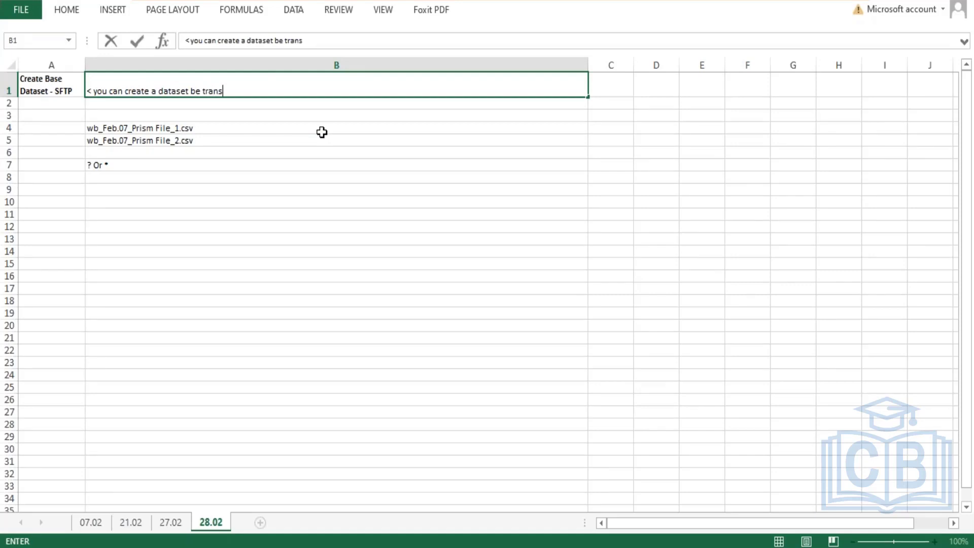
text(ferring data)
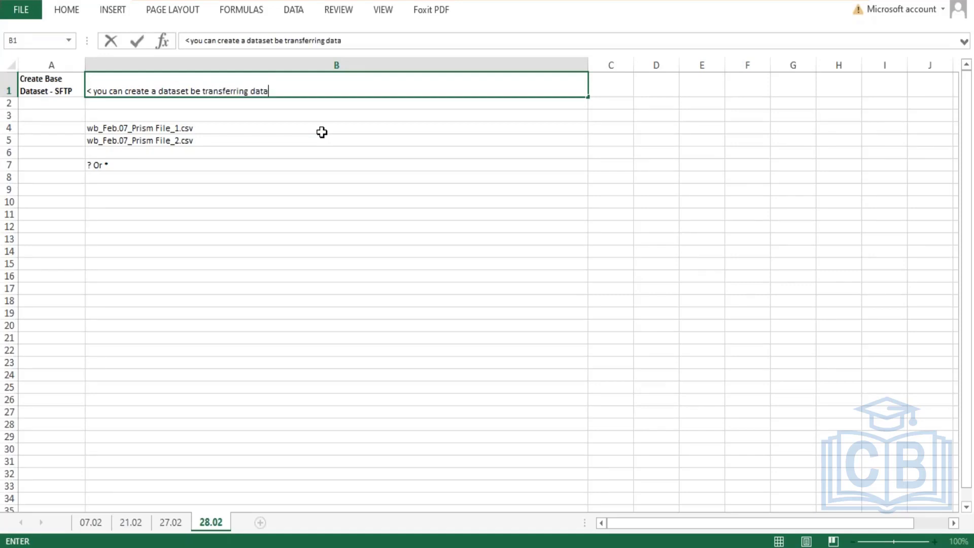
text( from an sftp.)
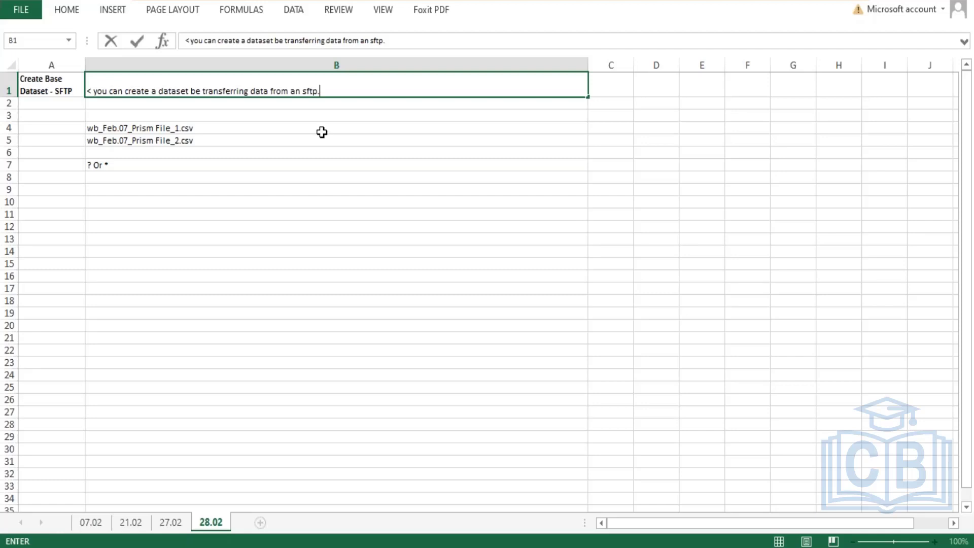
- Add a second line to the note in B1: "< This option is usually used when the source data changes often."
key(alt+Return)
text(<)
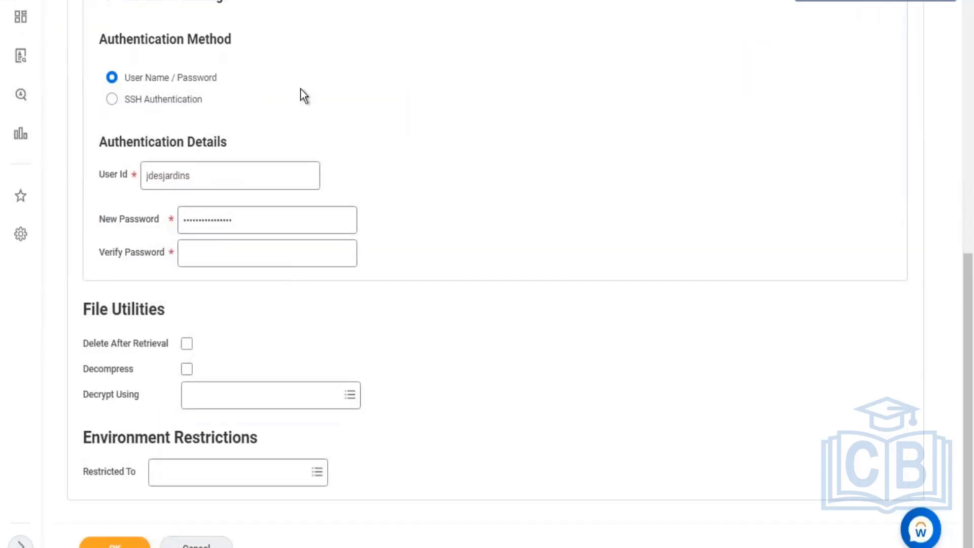
scroll(299, 96, up, 6)
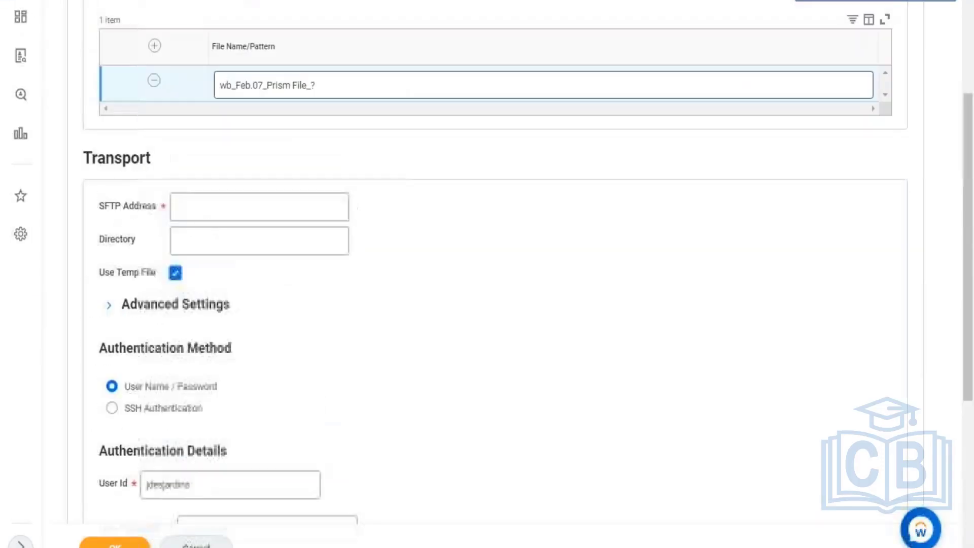
scroll(487, 274, up, 5)
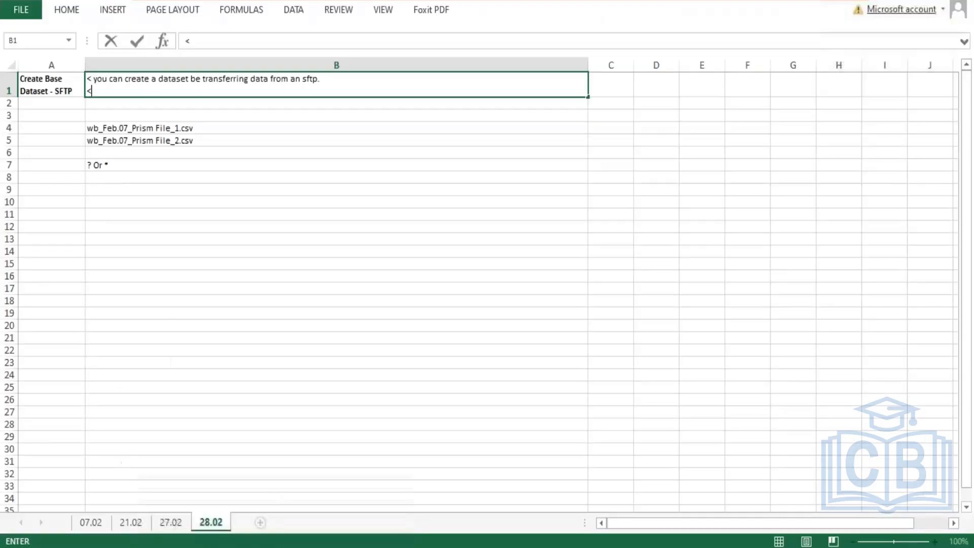
click(919, 2)
click(158, 86)
text(This optio)
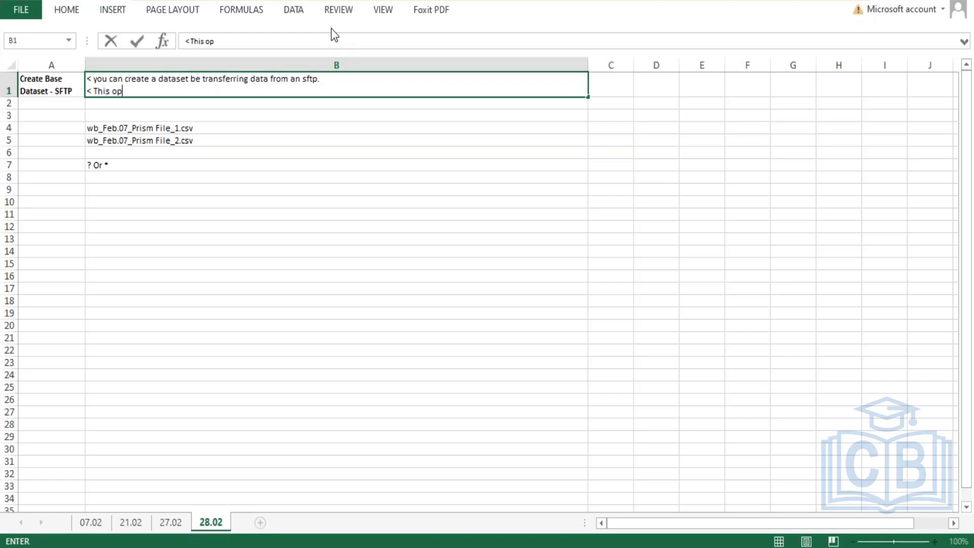
text(n is usually)
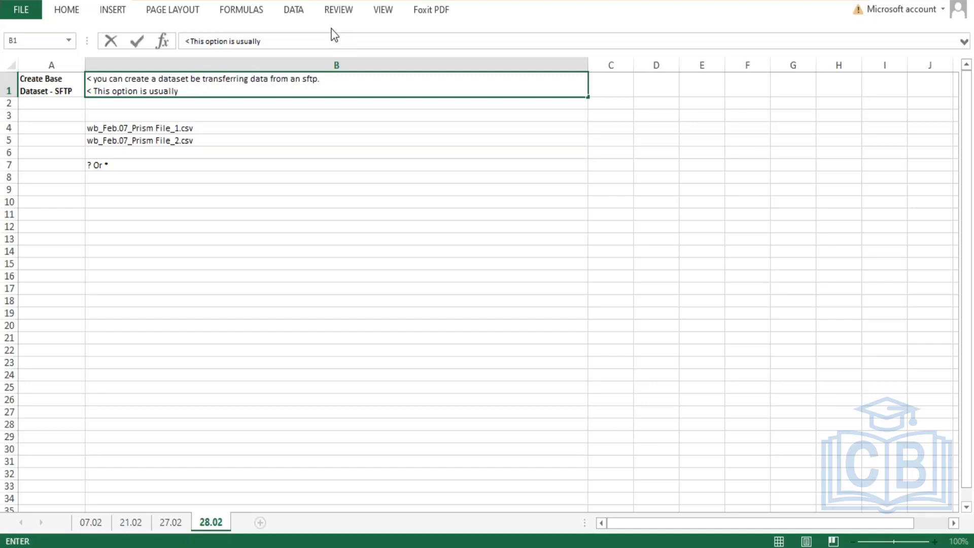
text(used when the so)
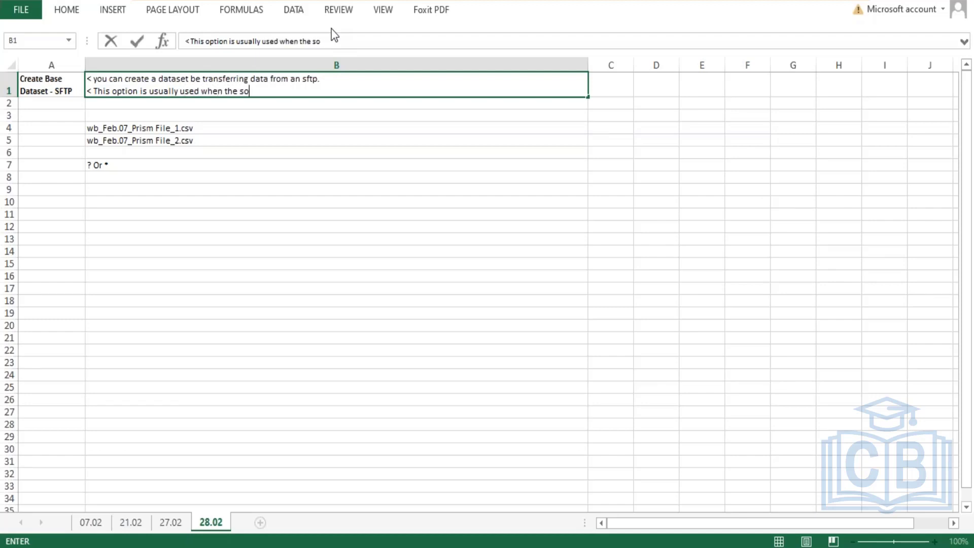
text(urce data changes often.)
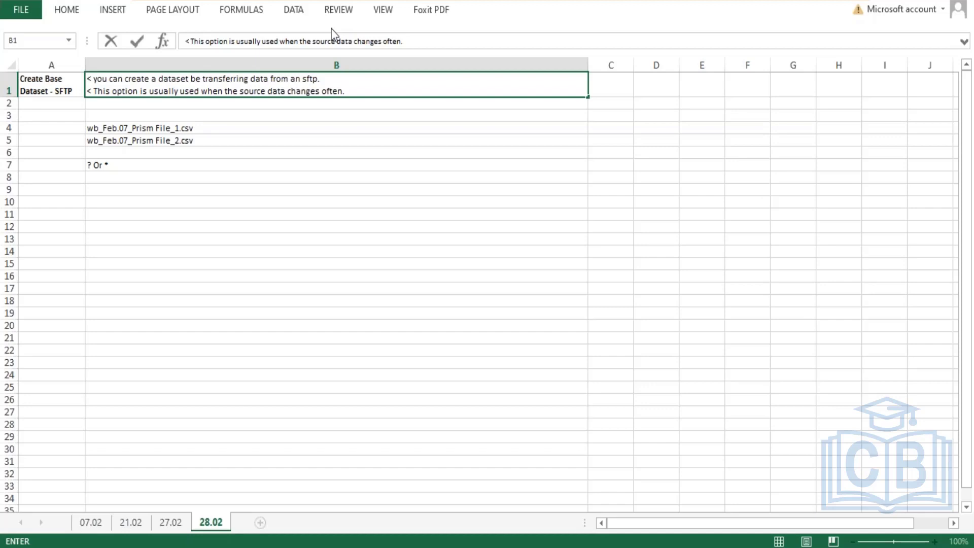
- Add the first numbered limit on a new line in B1: "1. The number of files must be less than 1000"
key(alt+Return)
text(1. )
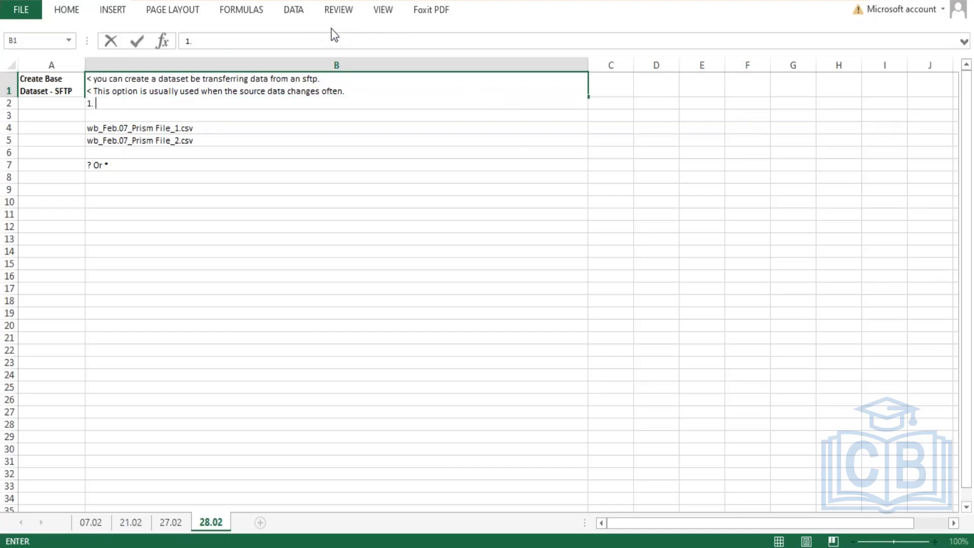
text(The number of files )
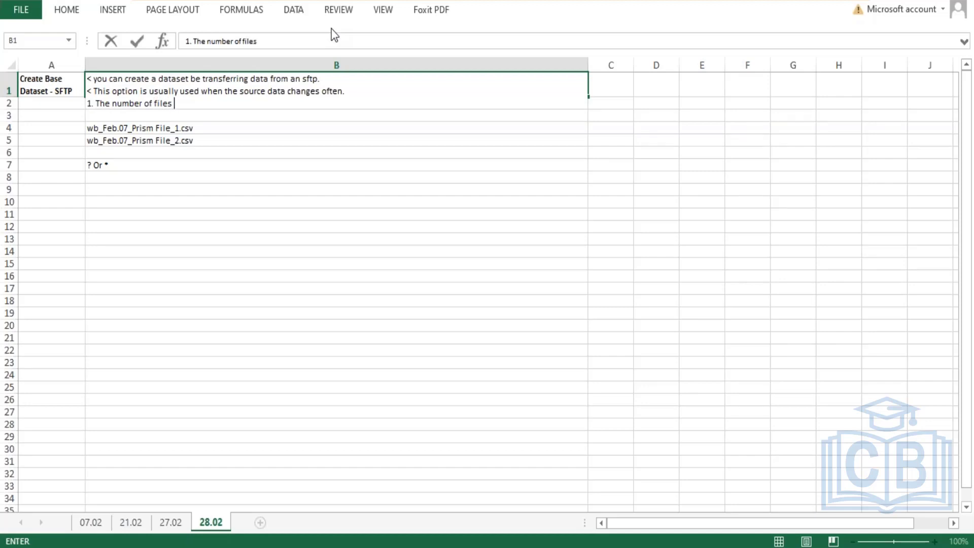
text(must be less than )
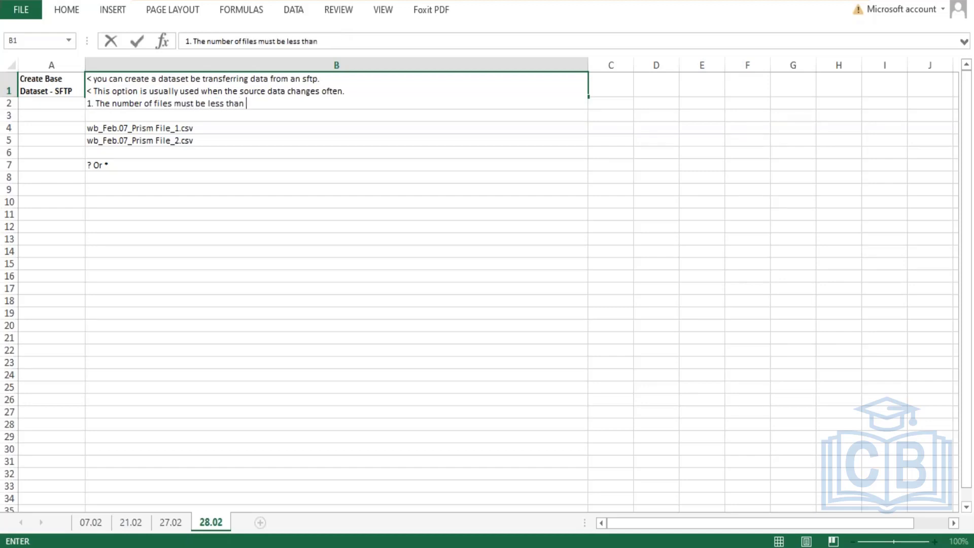
text(2000)
key(BackSpace)
key(BackSpace)
key(BackSpace)
key(BackSpace)
text(1000)
- Add the line "2. The time to transfer in a single integration run should be less than 6 hours" to the note in B1
key(alt+Return)
text(2. )
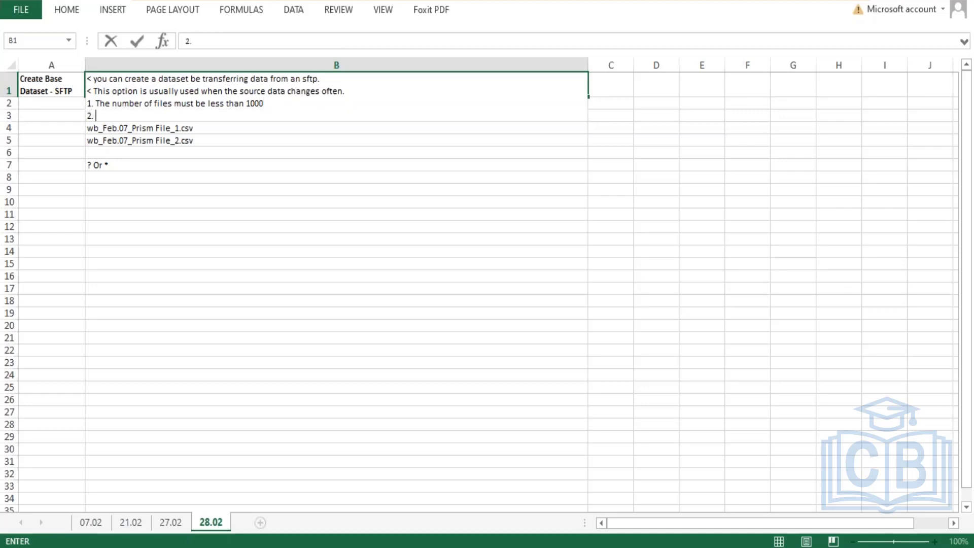
text(The time to transfer )
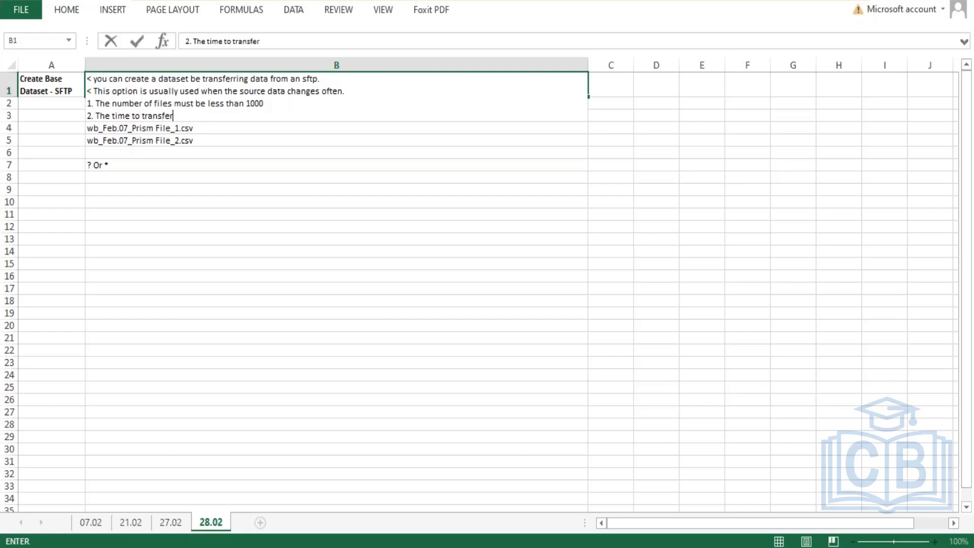
text(in a single integration ru)
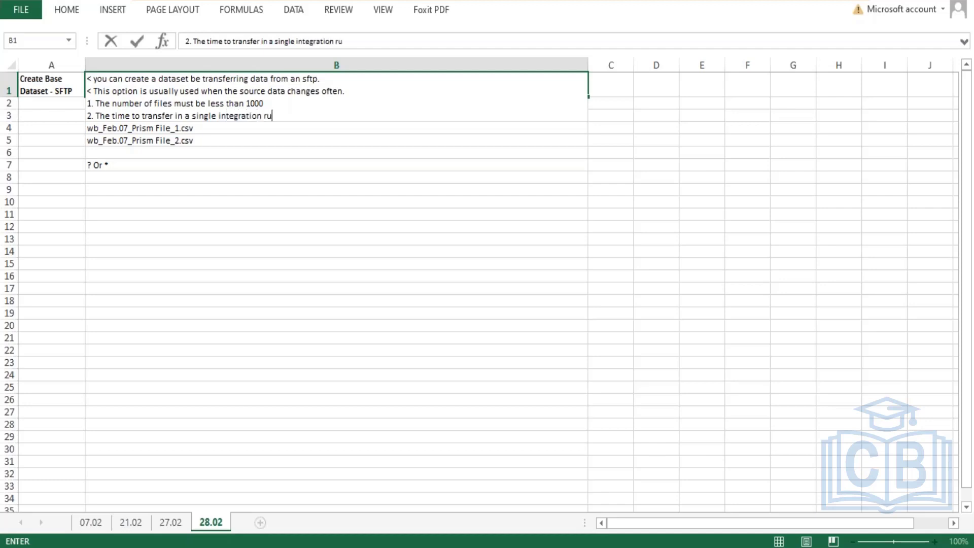
text(n should be less tha)
text(n 6 hours)
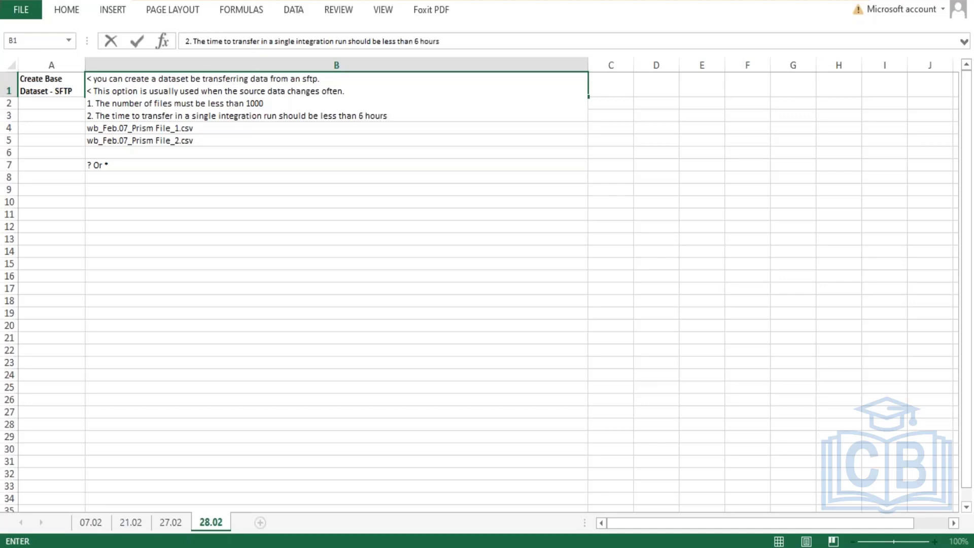
- Add the line "3. Each files must be < 1 GB compressed (<10 GB uncompressed)" to the note in B1 and commit the cell
key(Down)
key(shift+Home)
key(BackSpace)
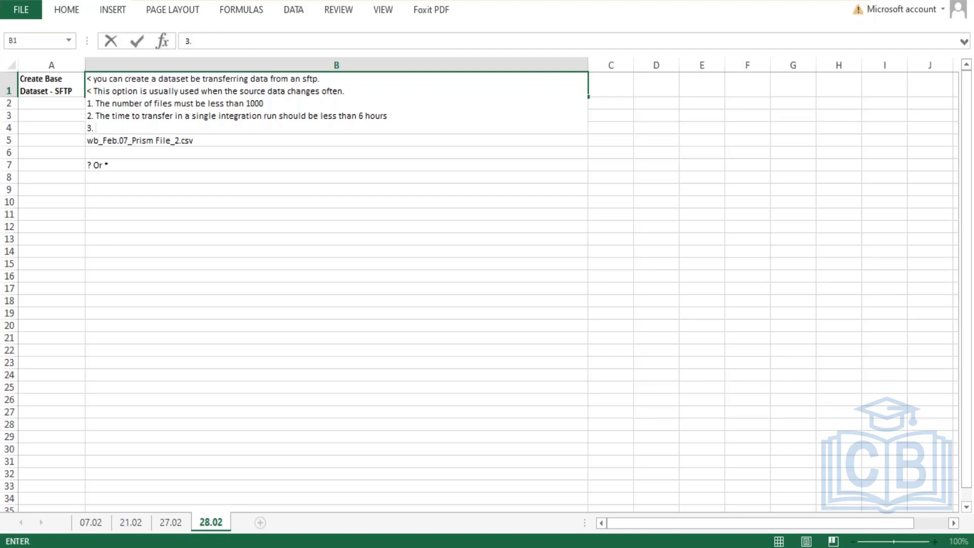
text(Each files must be le)
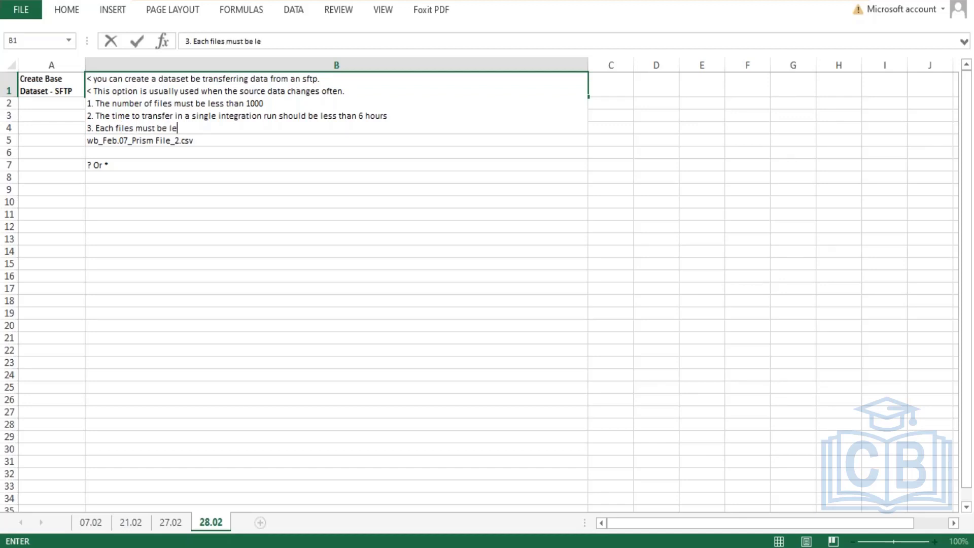
text(ss)
key(BackSpace)
key(BackSpace)
key(BackSpace)
key(BackSpace)
text(< 1 GB compres)
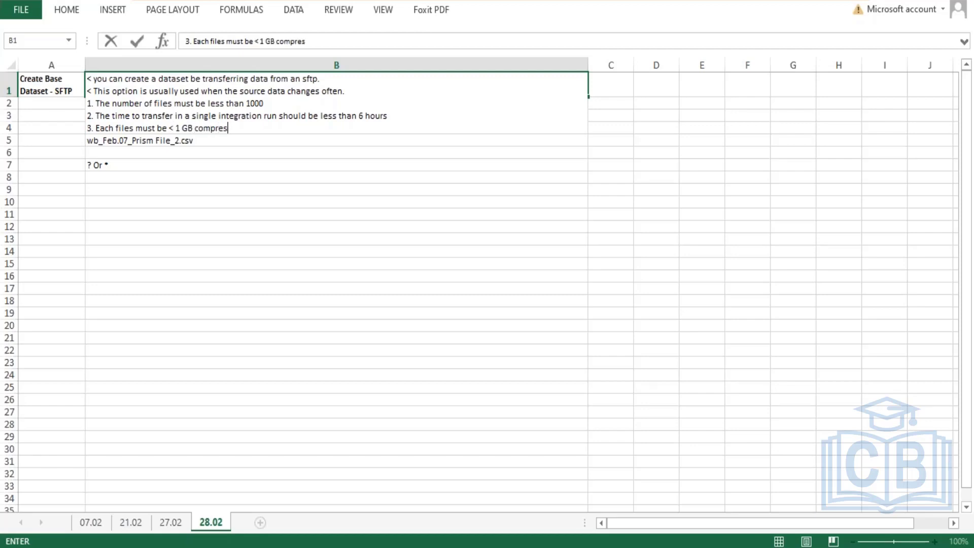
text(sed (<10 GB)
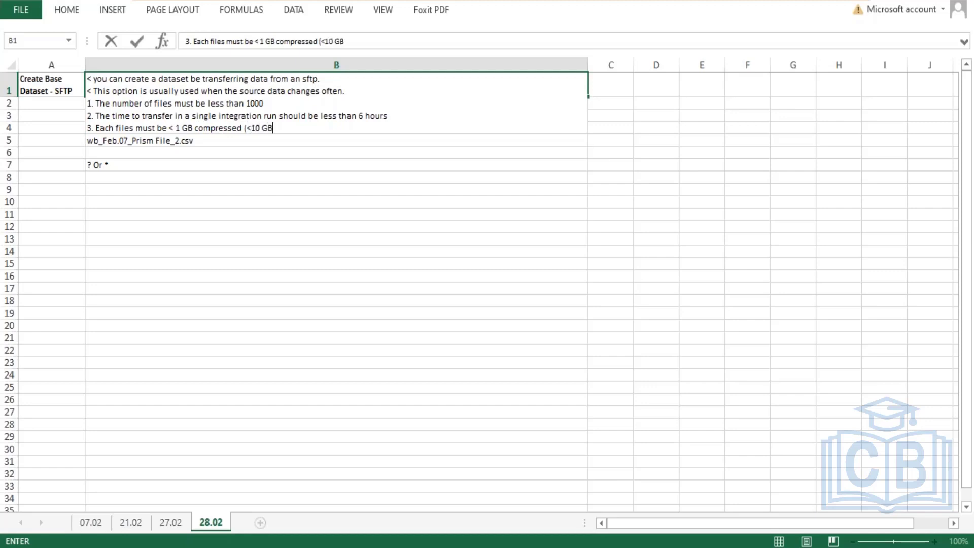
text( uncomrpressed)
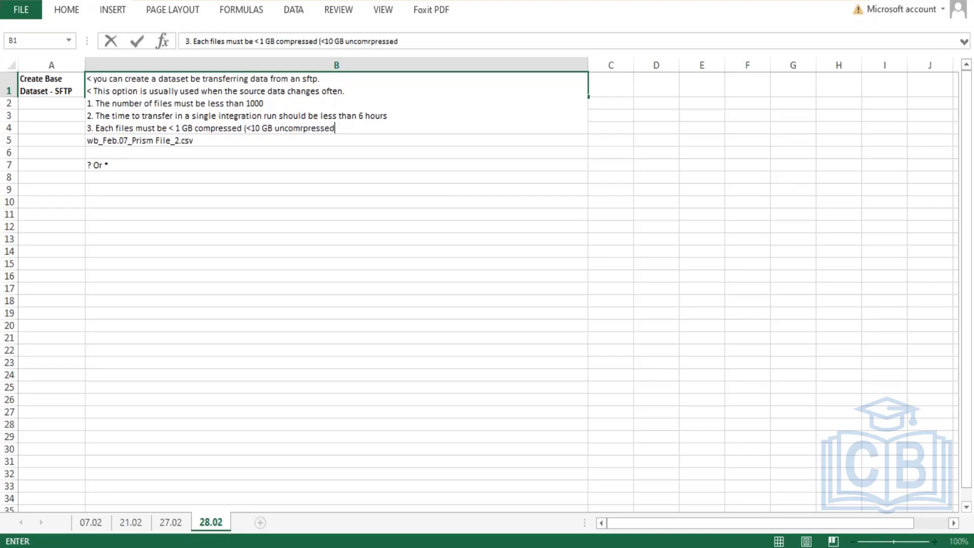
key(BackSpace)
key(BackSpace)
key(BackSpace)
key(BackSpace)
key(BackSpace)
key(BackSpace)
key(BackSpace)
key(BackSpace)
text(pressed))
key(Return)
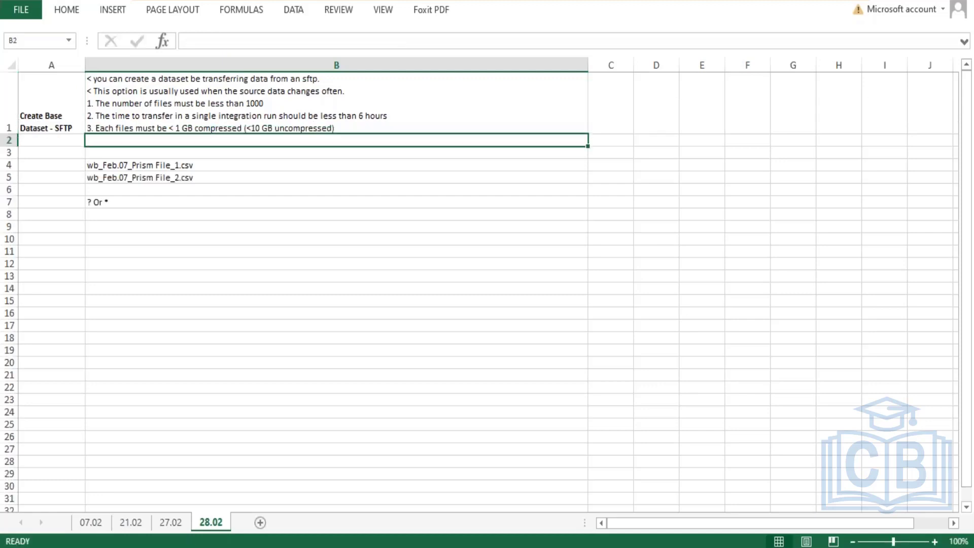
click(251, 103)
double_click(250, 103)
click(174, 129)
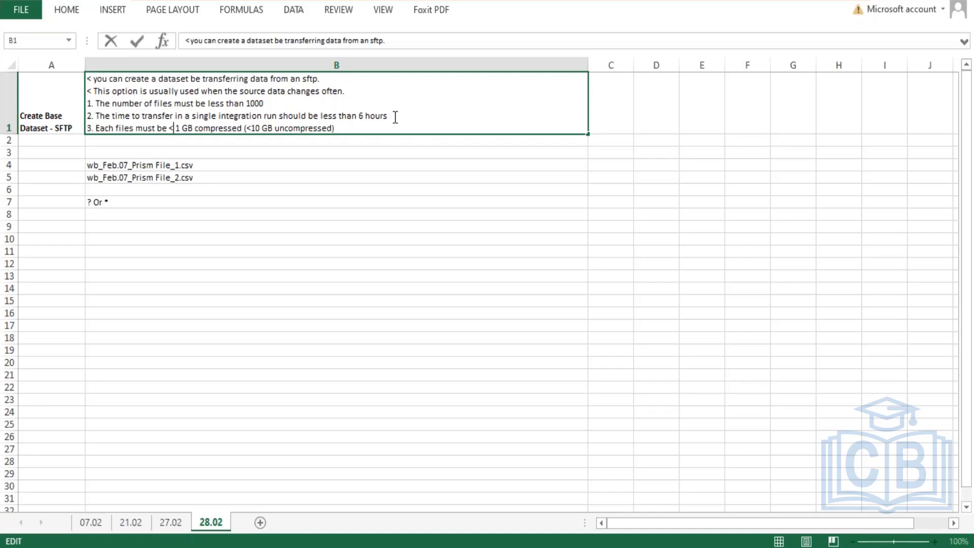
drag(395, 116, 150, 118)
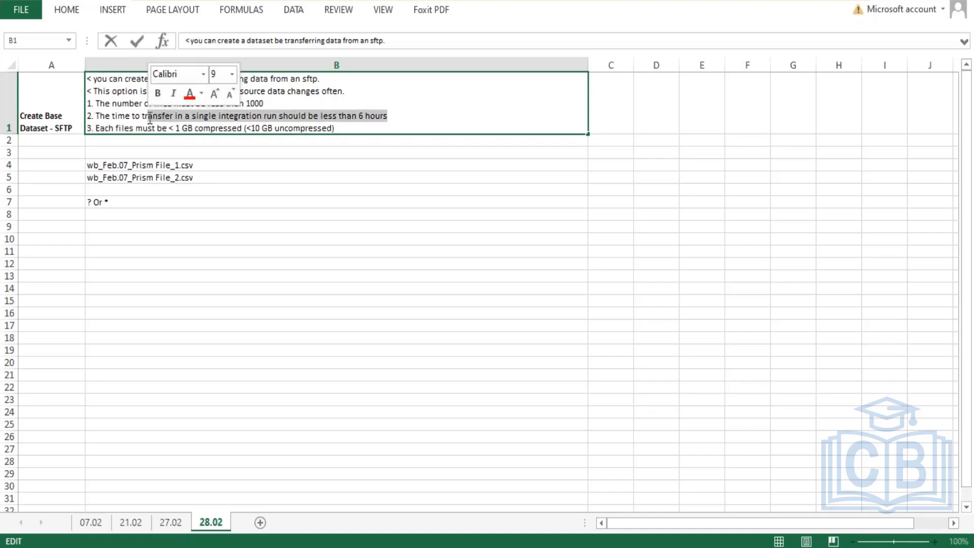
click(191, 252)
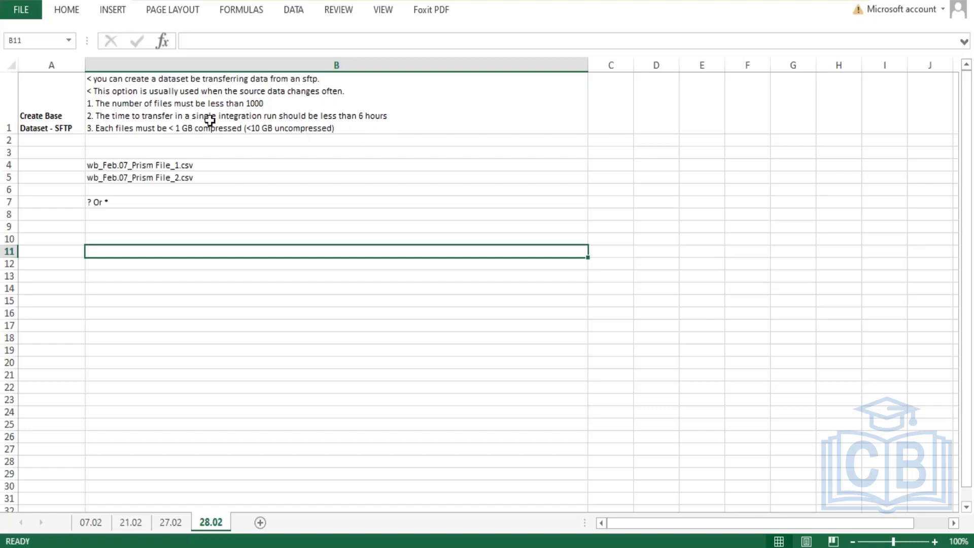
- After a blank line in B1, add "< File Names or file name pattern may be define. * specify 0 or more characters, ? specify exactly 1 character."
double_click(337, 128)
key(alt+Return)
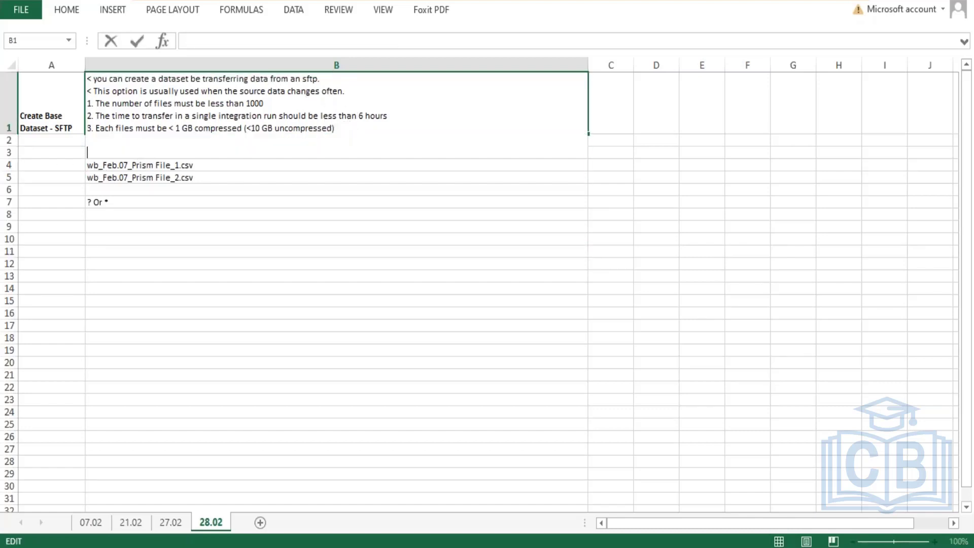
text(< File Names or fi)
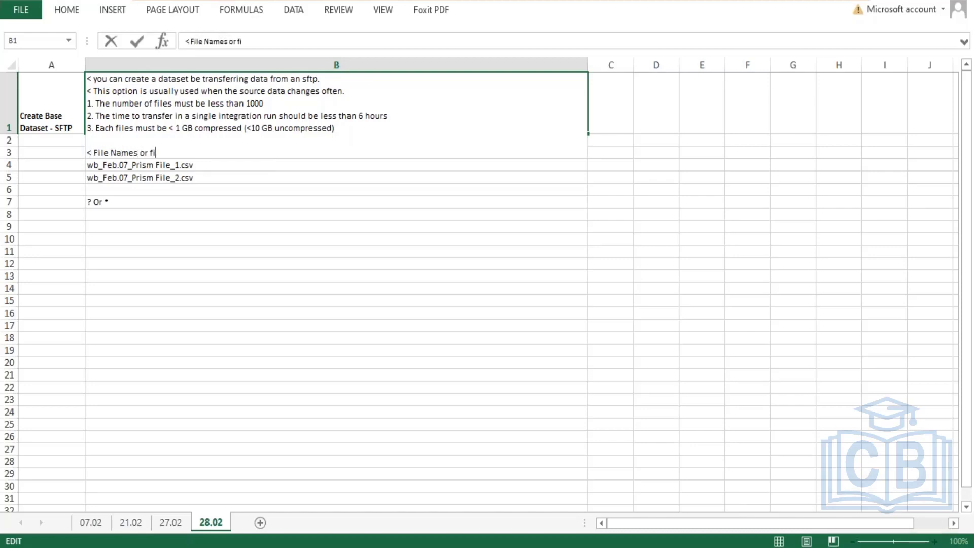
text(le name pattern may)
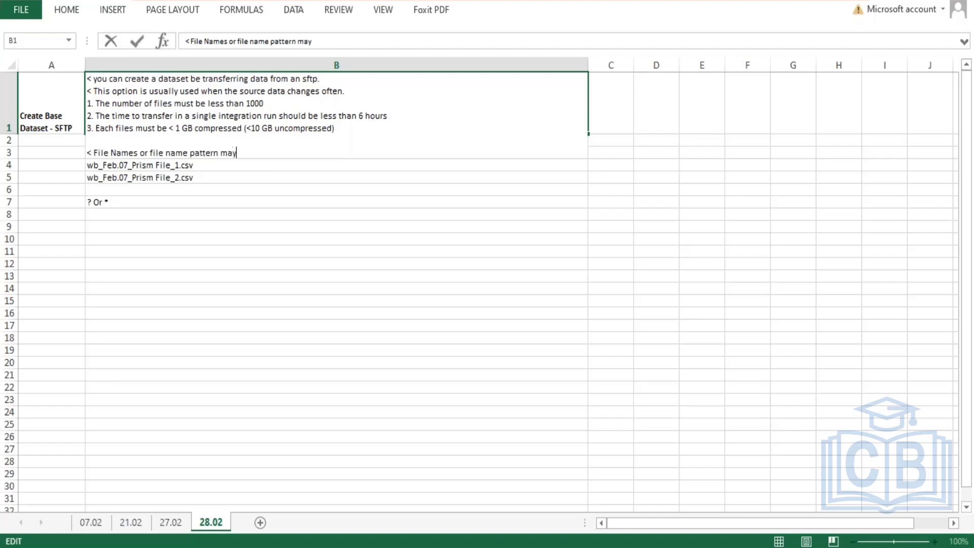
text( be define. * spe)
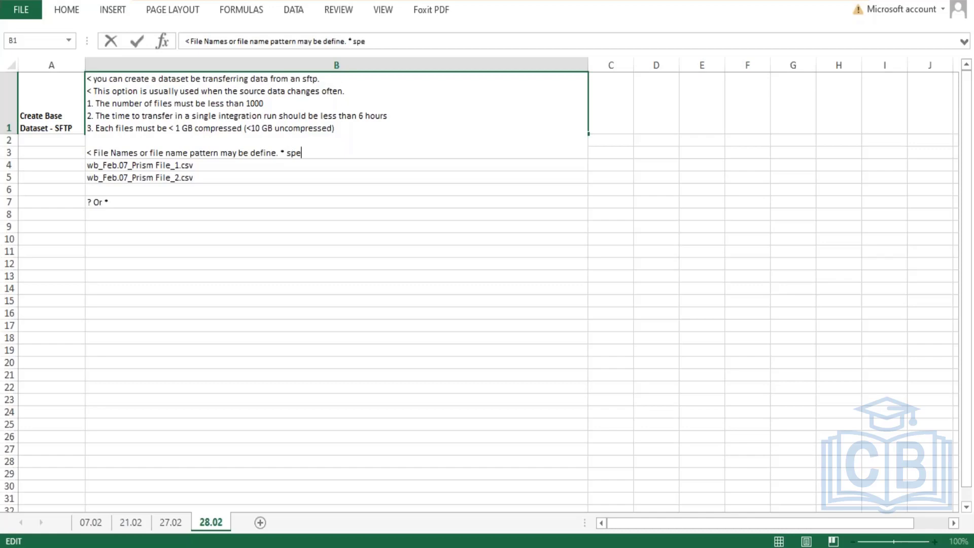
text(cify 0 or more ch)
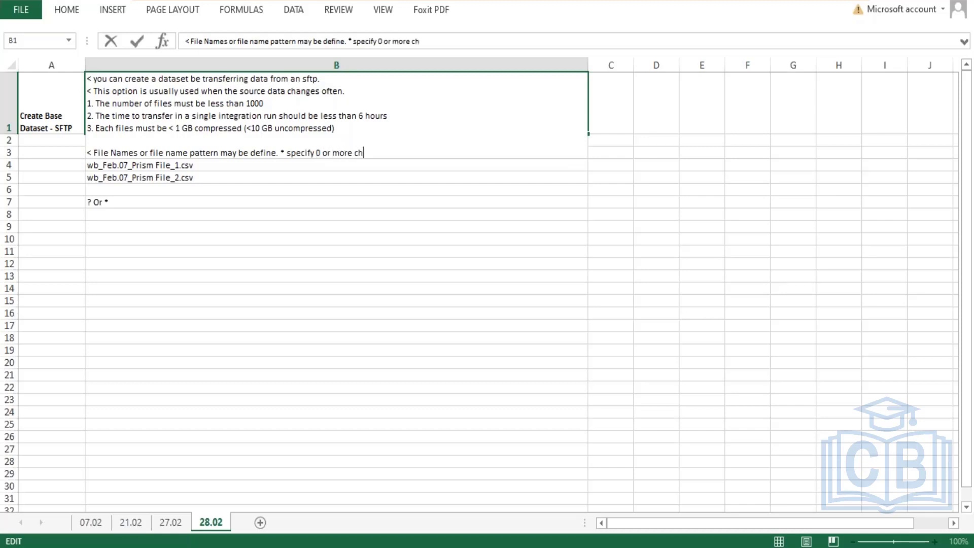
text(aracters, ? specif)
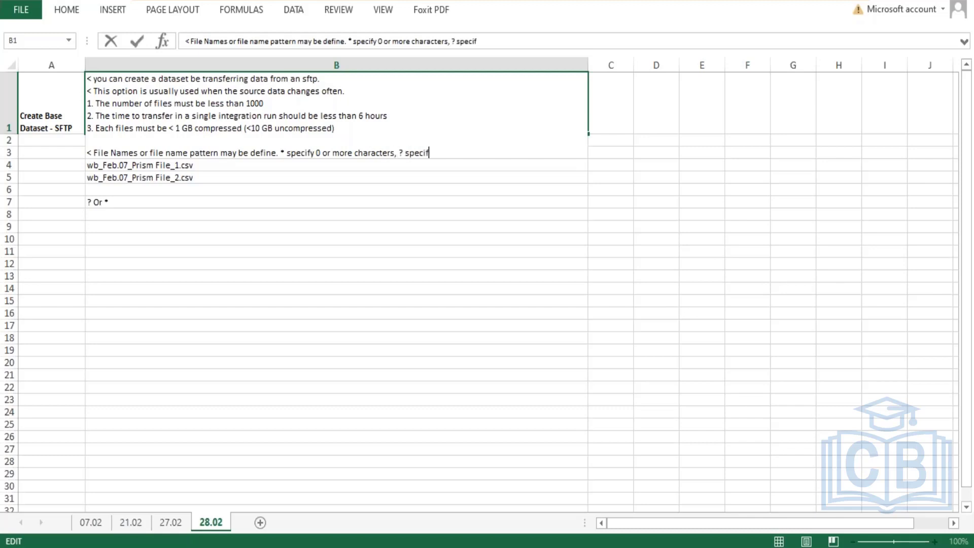
text(y exactly 1 cha)
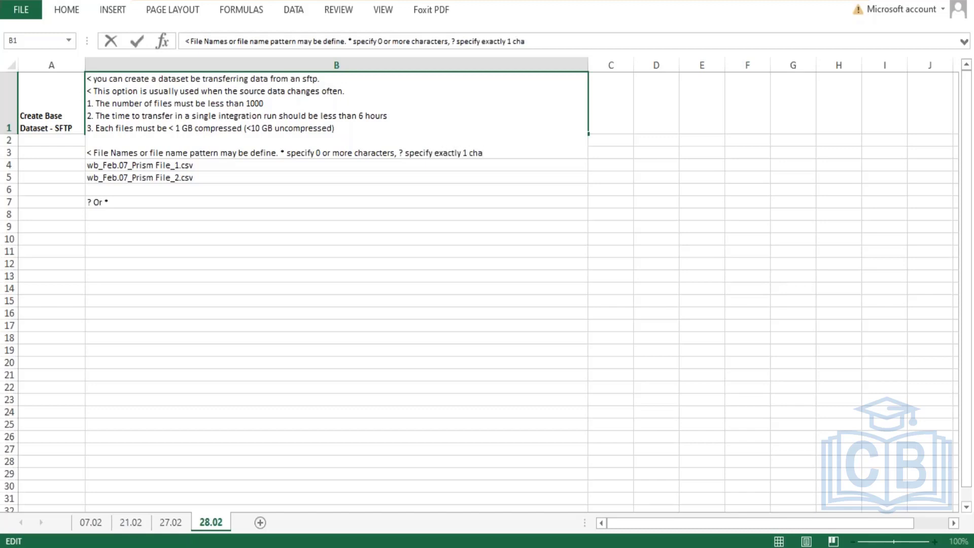
text(racter.)
key(Return)
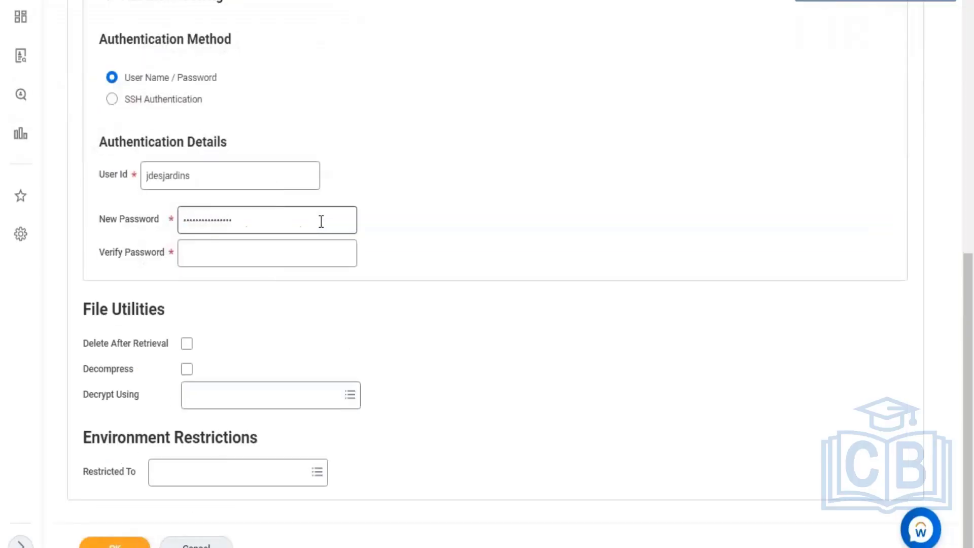
- Switch to Workday's Configure File Retrieval page and enable Delete After Retrieval under File Utilities
scroll(320, 220, up, 5)
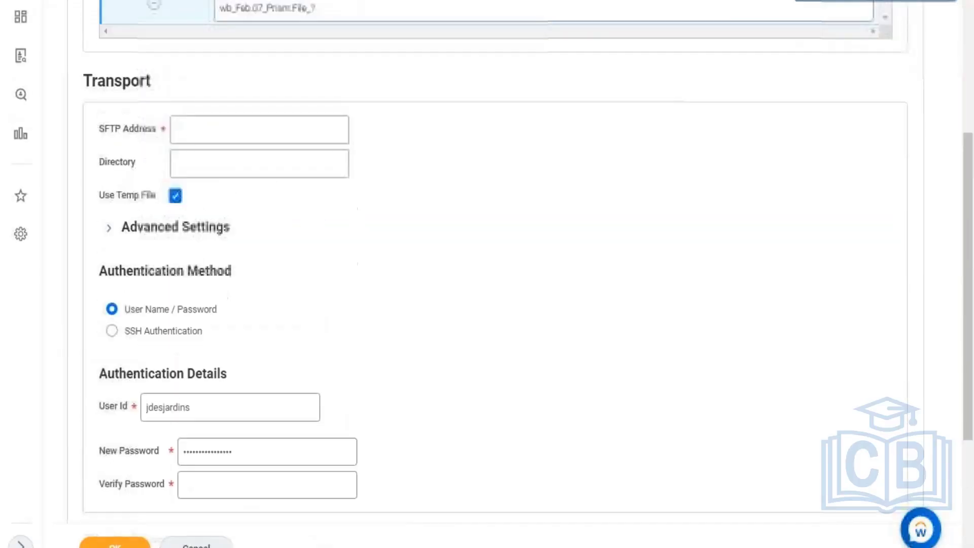
scroll(135, 202, up, 5)
click(200, 397)
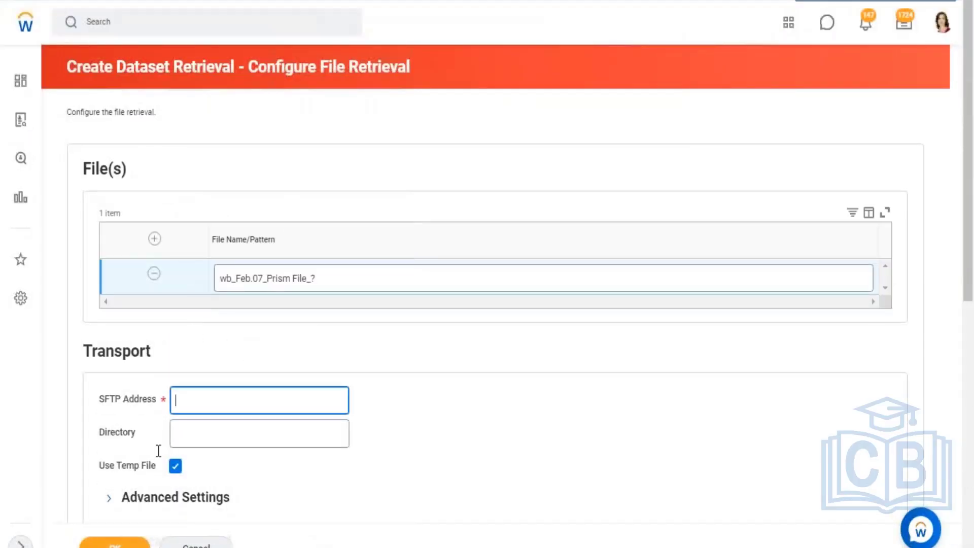
scroll(250, 471, down, 5)
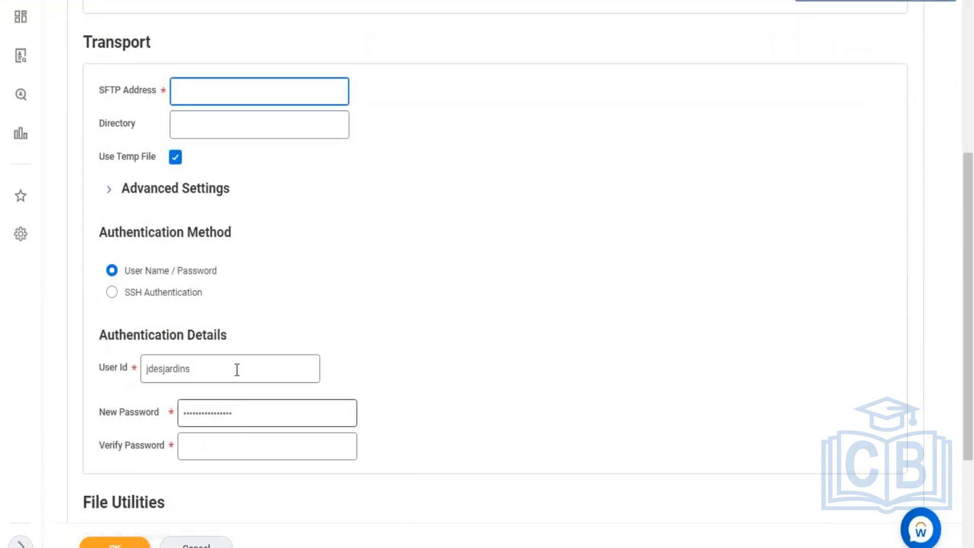
scroll(142, 200, up, 1)
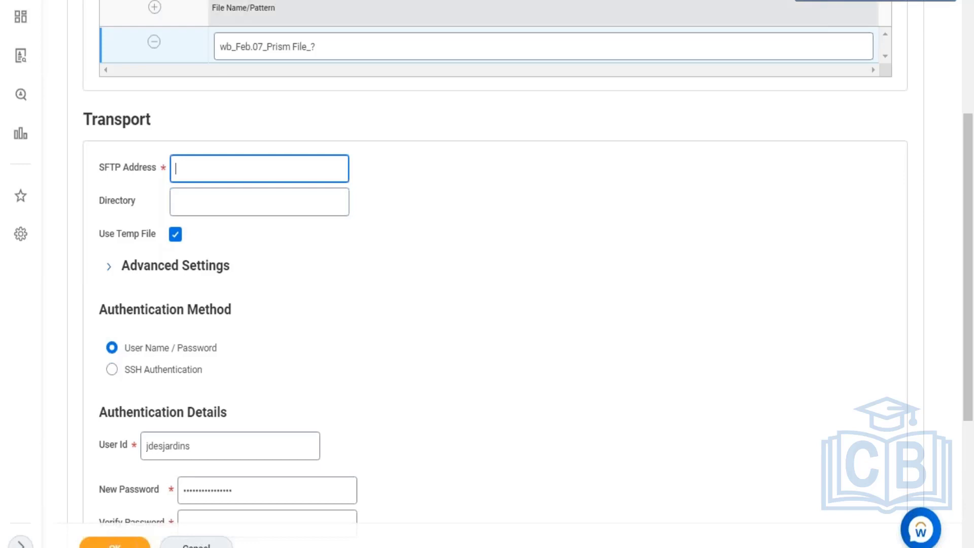
drag(133, 238, 110, 238)
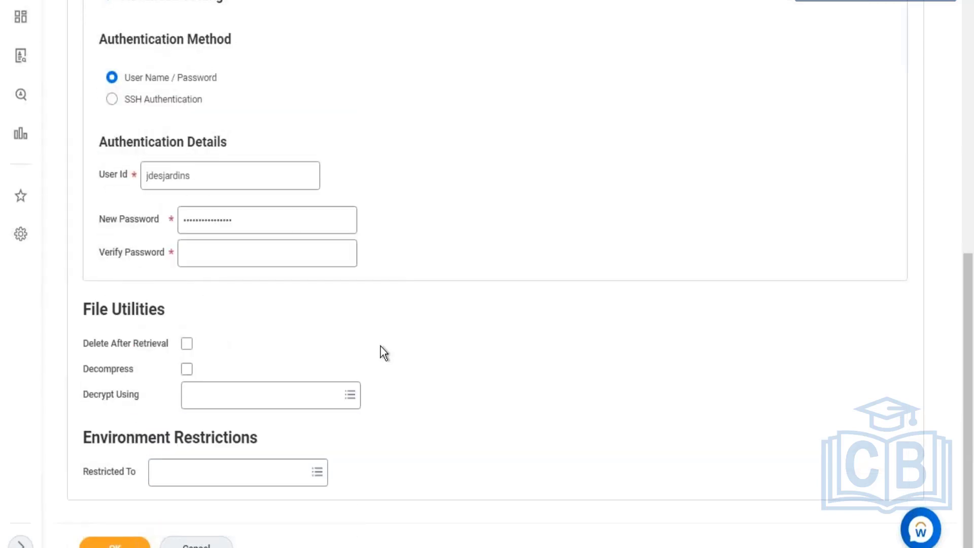
drag(93, 345, 156, 342)
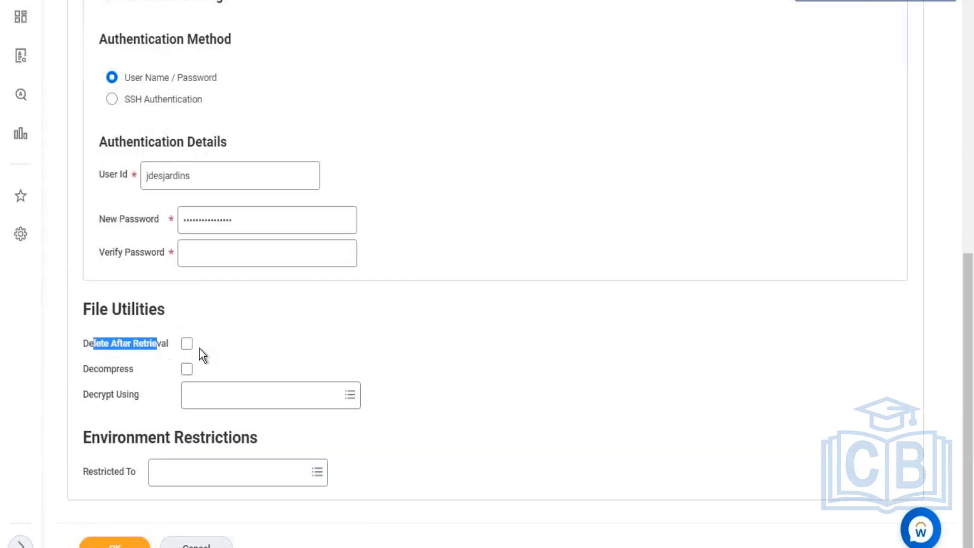
click(186, 344)
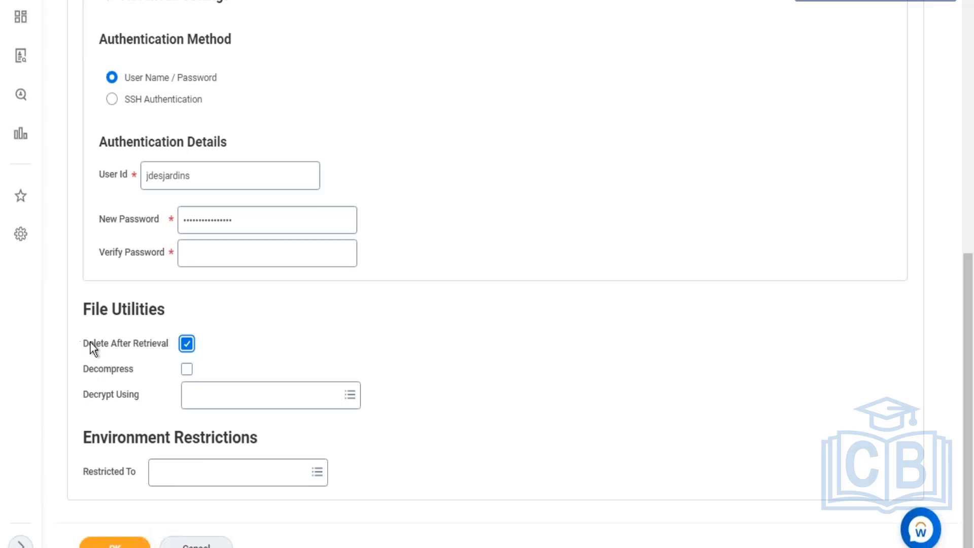
drag(90, 343, 171, 352)
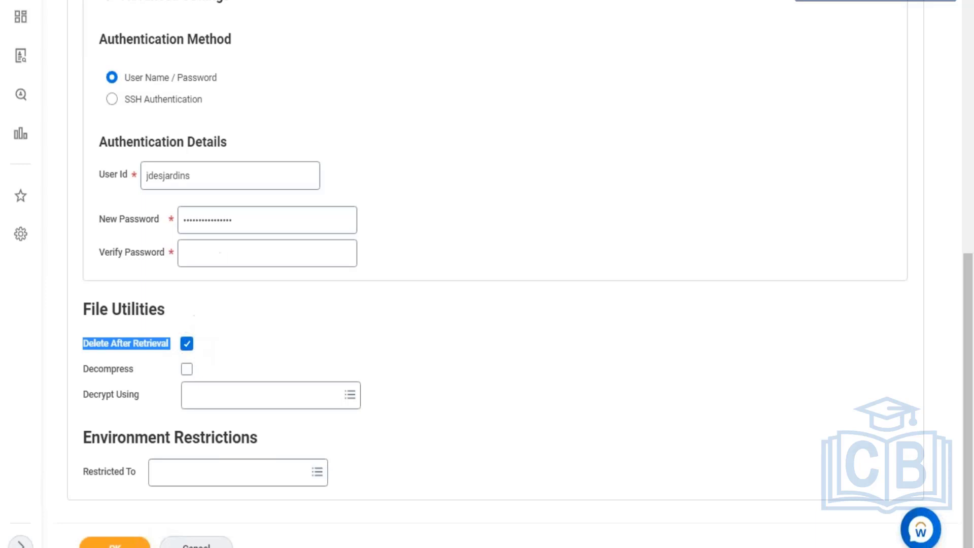
- Examine the Use Temp File option under Transport and the Delete After Retrieval option under File Utilities
scroll(129, 359, up, 10)
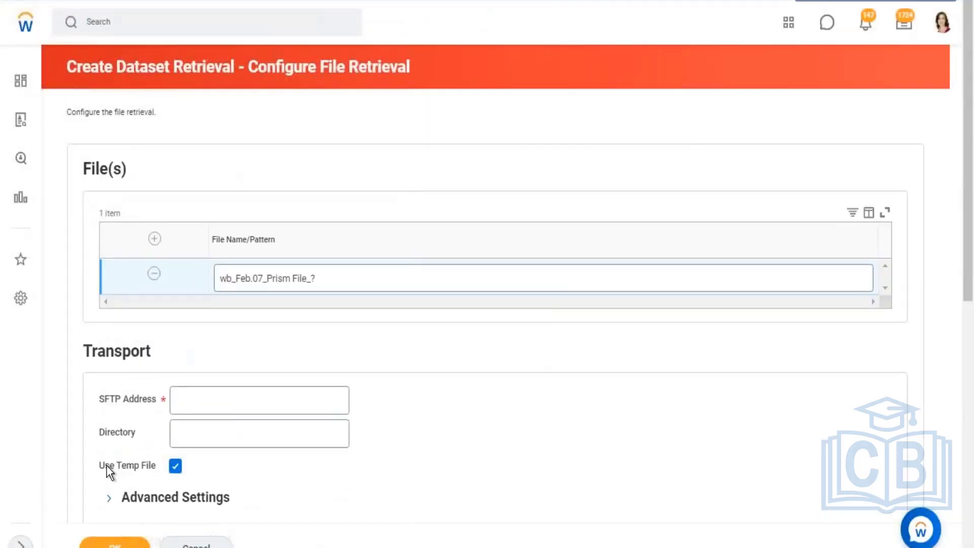
drag(142, 462, 150, 465)
click(177, 466)
scroll(151, 446, down, 10)
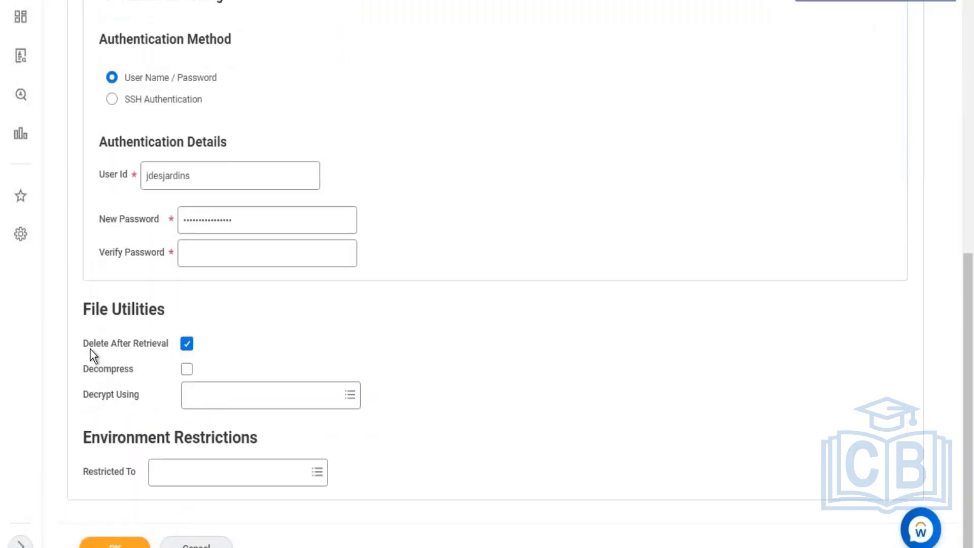
drag(90, 349, 170, 346)
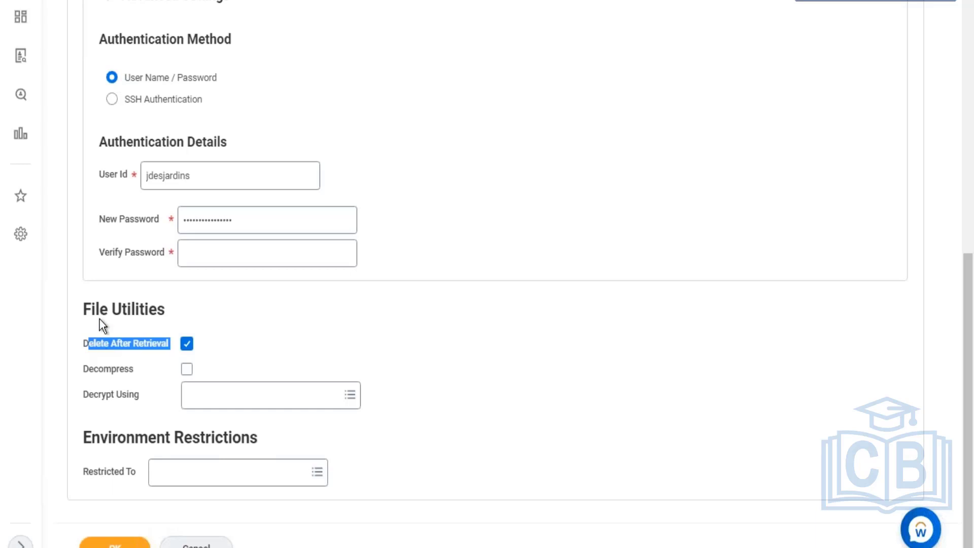
click(90, 346)
scroll(131, 357, up, 5)
scroll(165, 317, up, 6)
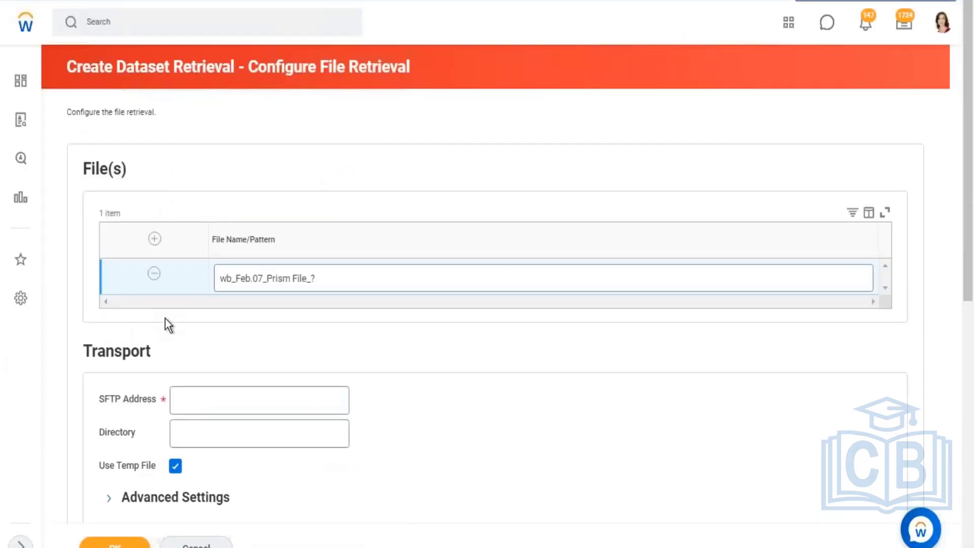
scroll(163, 322, down, 5)
- Switch to the Excel notes and add a new line in B1: "< Use Temp File - Writes the imported data to a temporary file in workday."
key(alt+Tab)
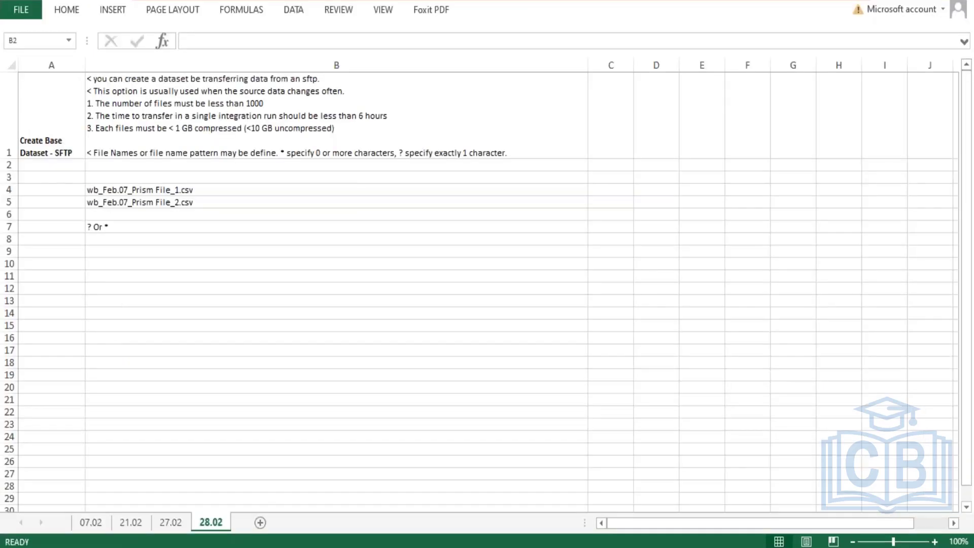
double_click(541, 154)
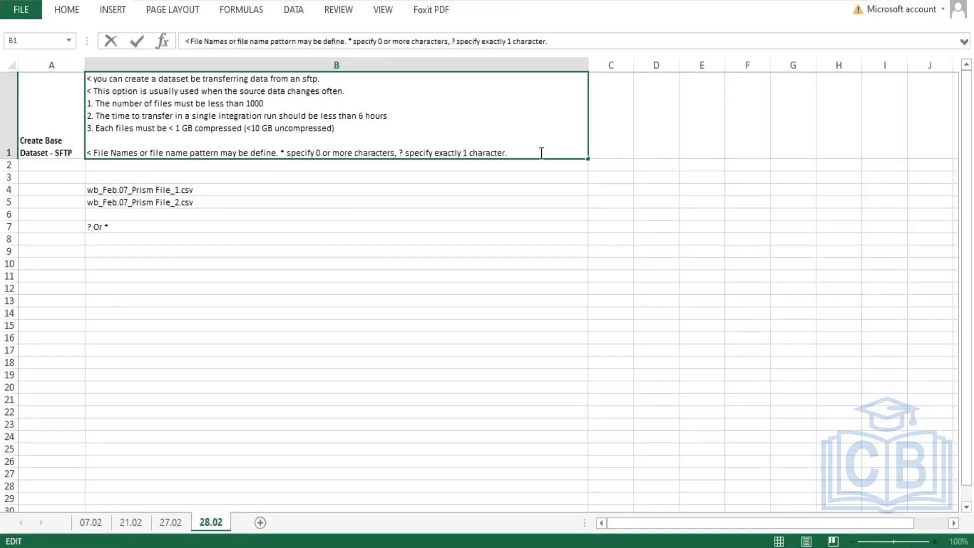
key(alt+Return)
text(< Use )
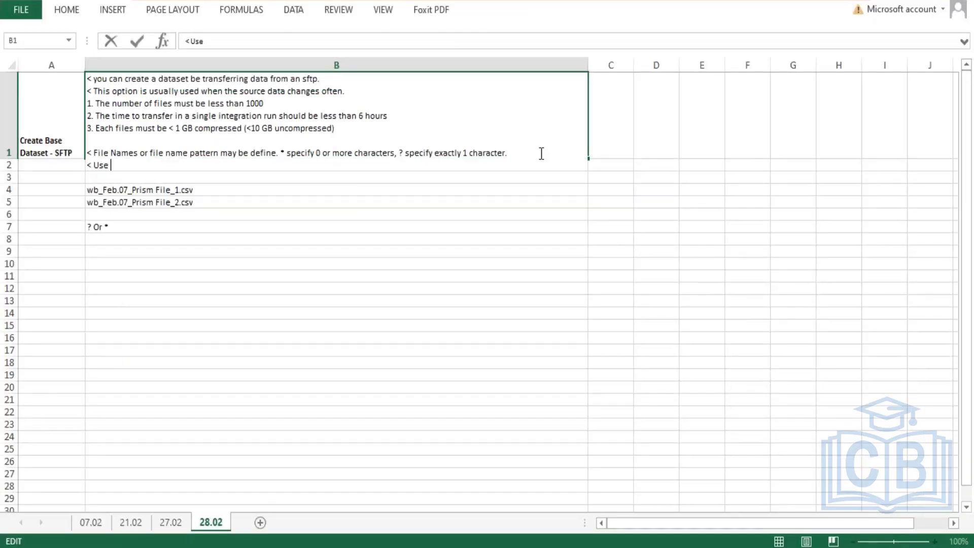
text(Temp File - Writ)
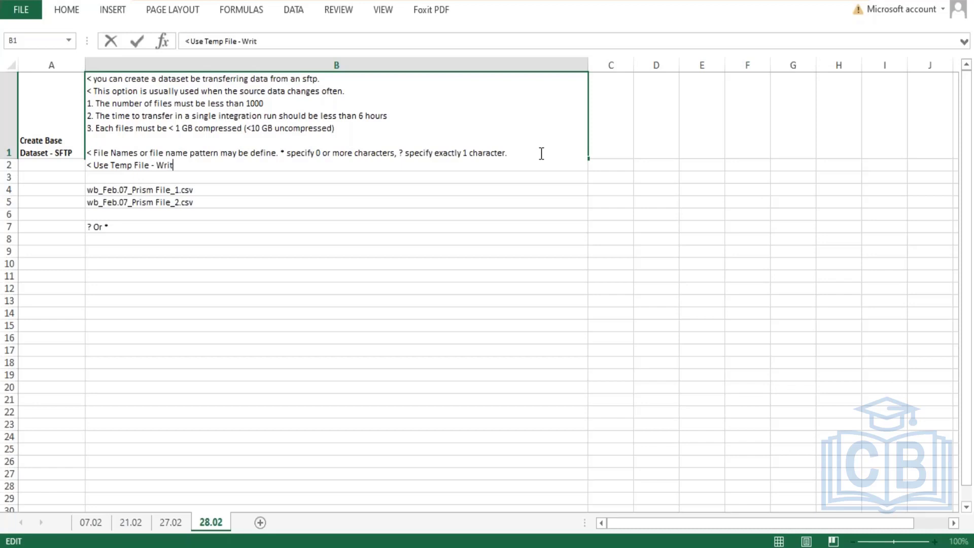
text(es the imported da)
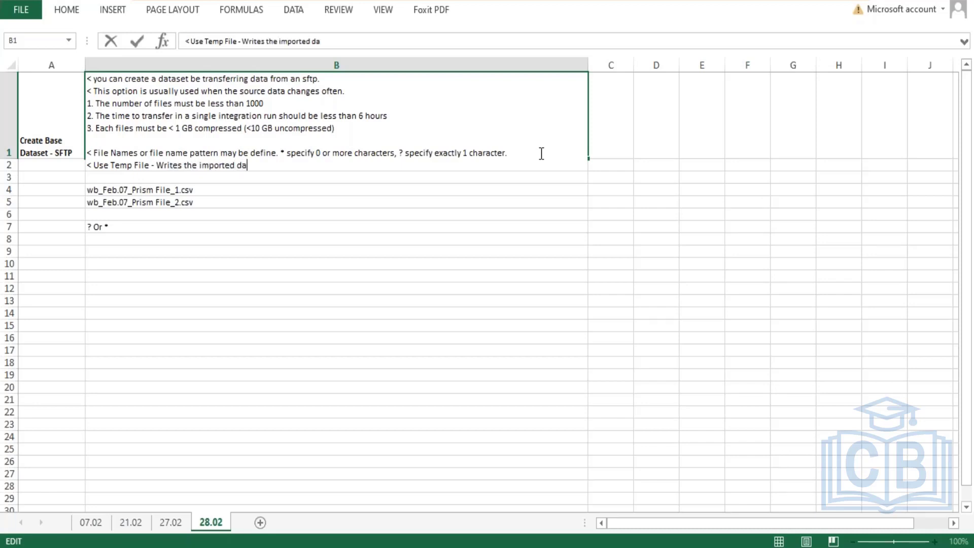
text(ta to a temporary fil)
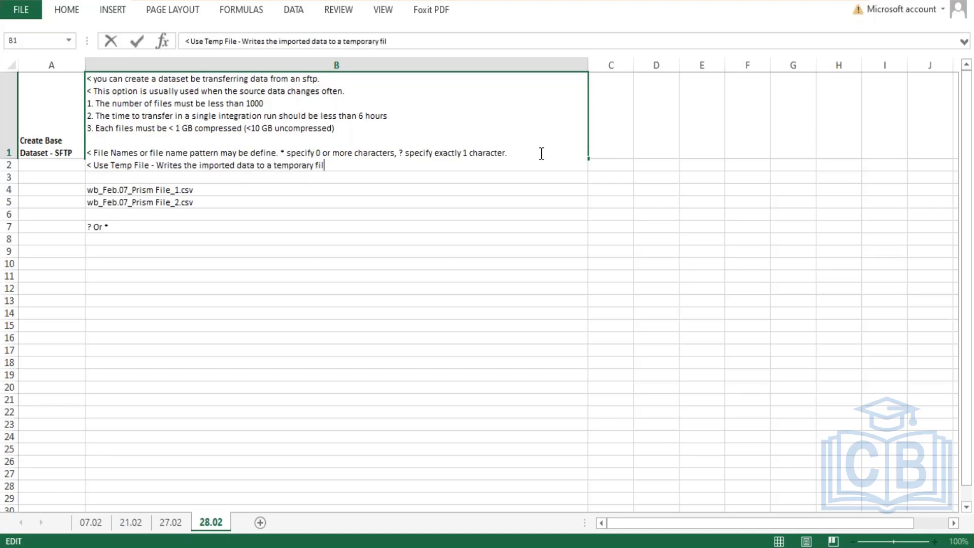
text(e in workday . Af)
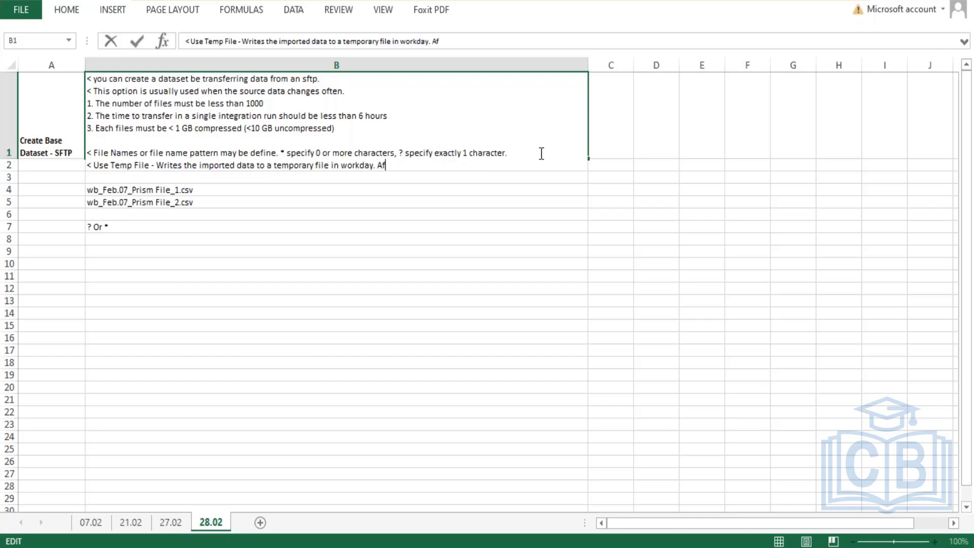
- Continue the Use Temp File note with "After the data import is complete, workday automatically removes the file."
text(ter the data i)
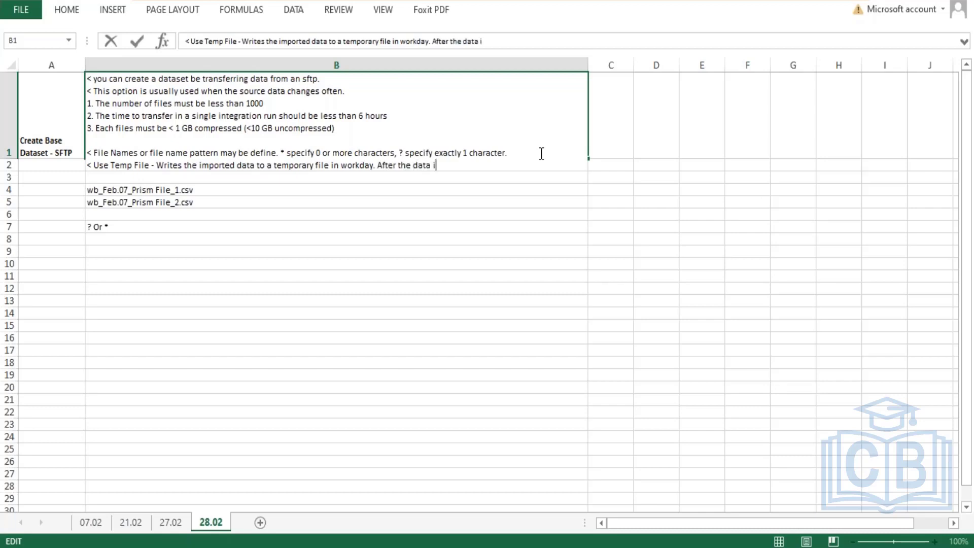
text(mport is compl)
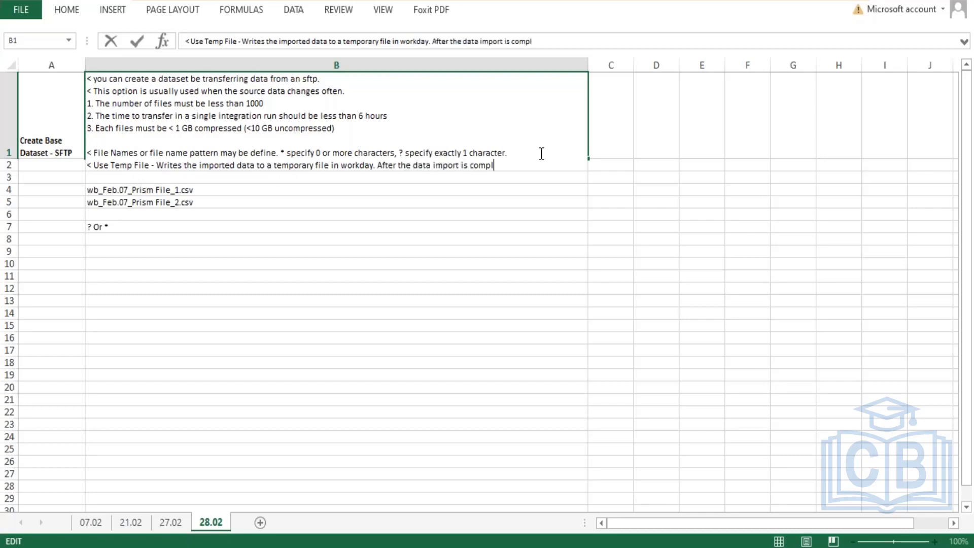
text(ete, workday automatic)
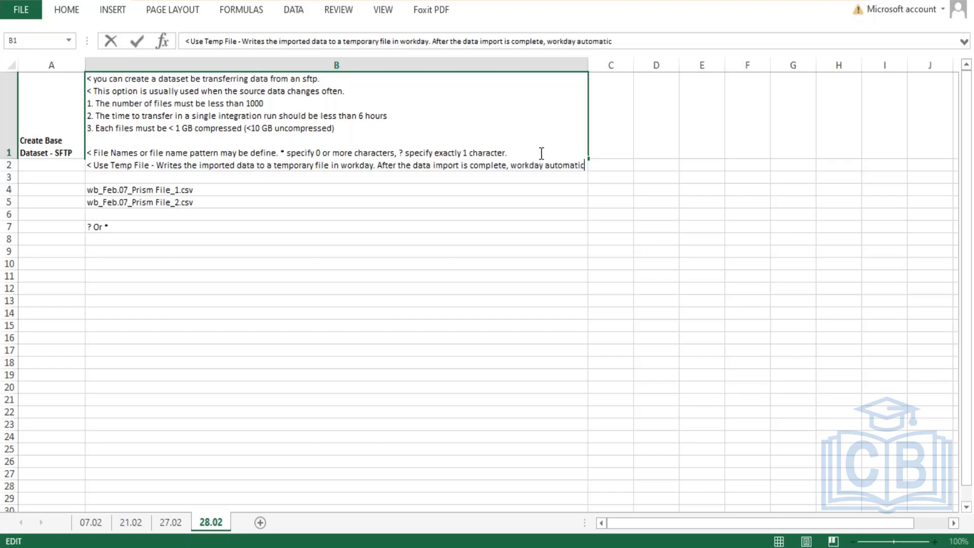
text(ally rena)
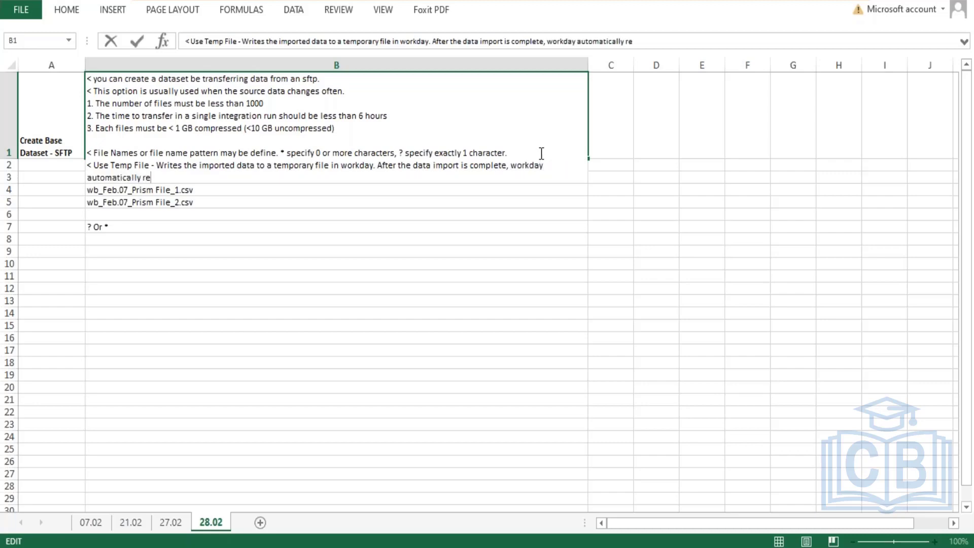
key(BackSpace)
key(BackSpace)
key(BackSpace)
key(BackSpace)
text(removes the file.)
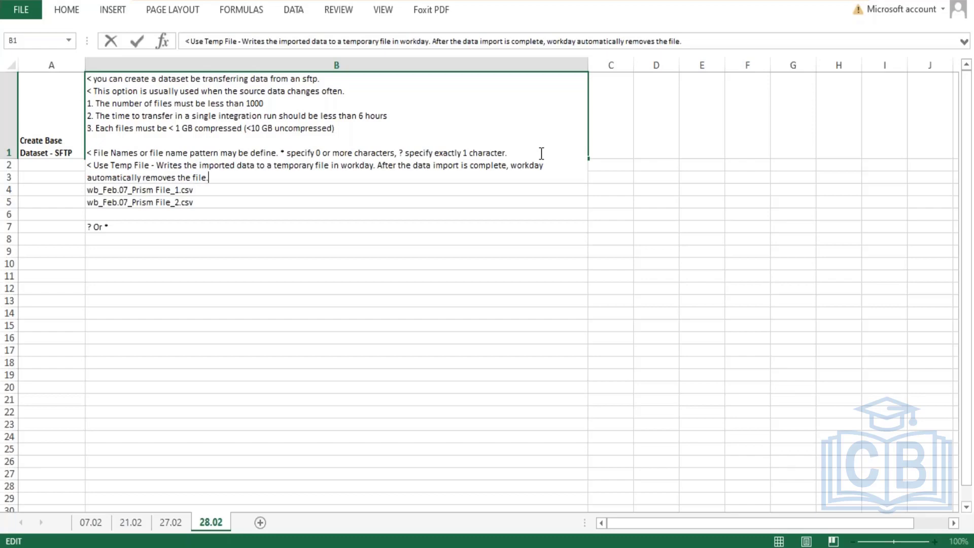
- Extend the Use Temp File note with "You might want to enable this option if data import takes a very long time"
text( You might wa)
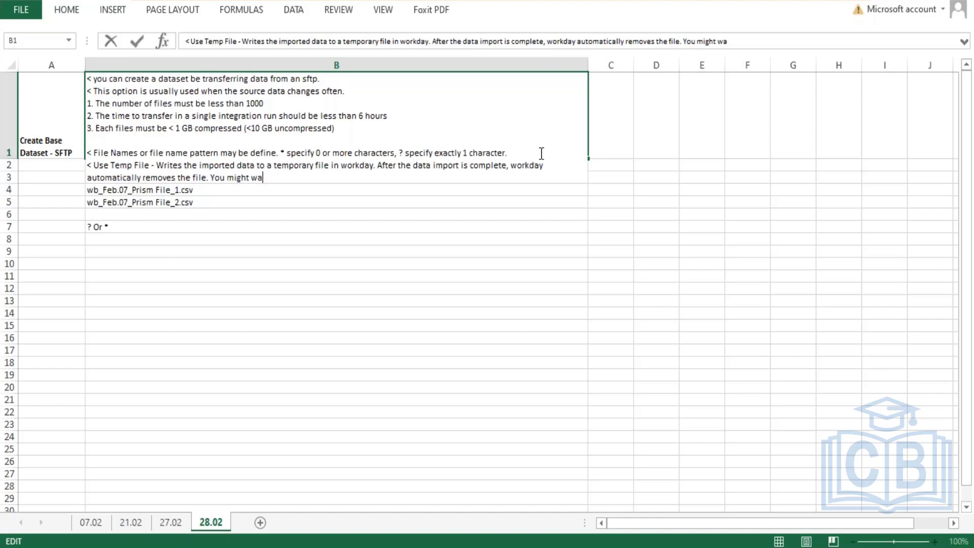
text(nt to enable this option)
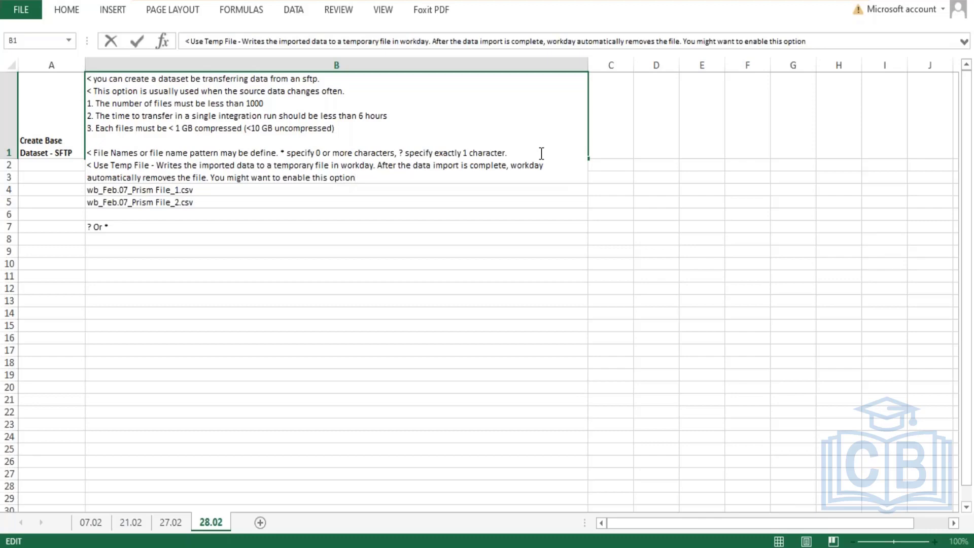
text(if data import takes lon)
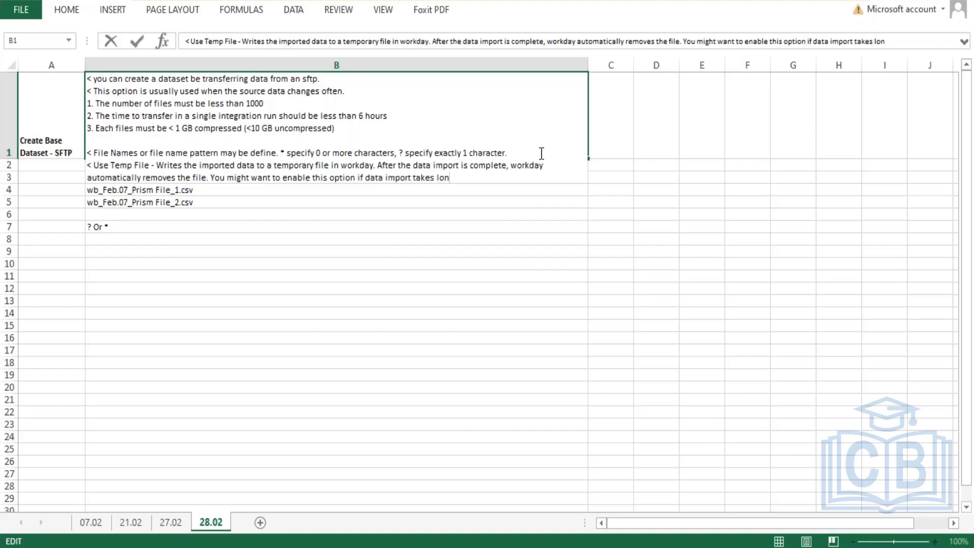
key(BackSpace)
key(BackSpace)
key(BackSpace)
text(a very long time )
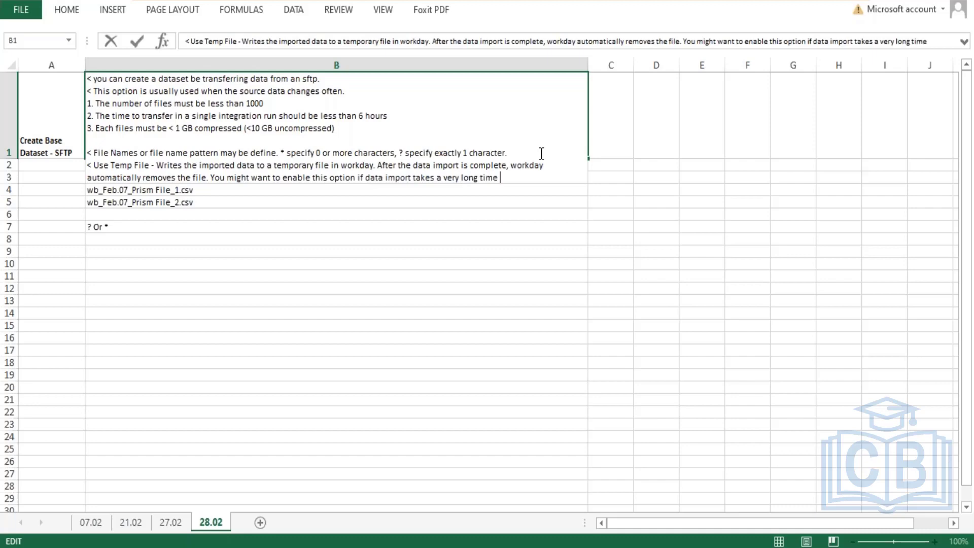
- Finish the Use Temp File note with "and might not finish before the next schedule time to import data from server." and commit the cell
text(t)
key(BackSpace)
text(and t)
key(BackSpace)
text(might o)
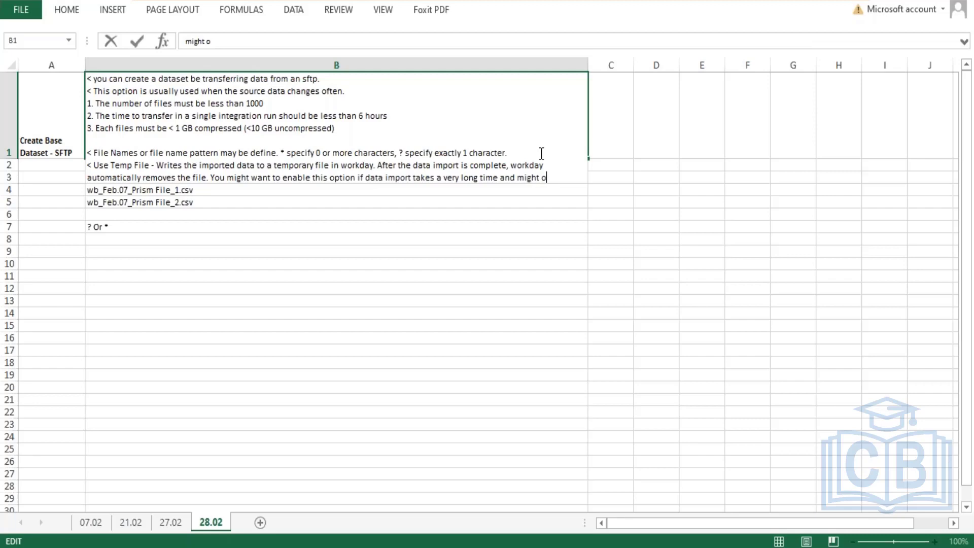
key(BackSpace)
text(not finish befo)
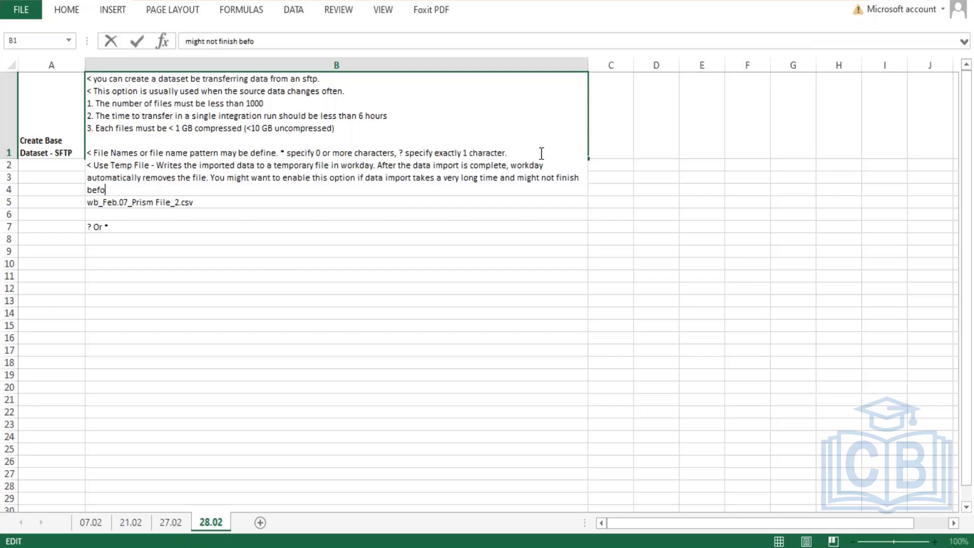
text(re the next schedul)
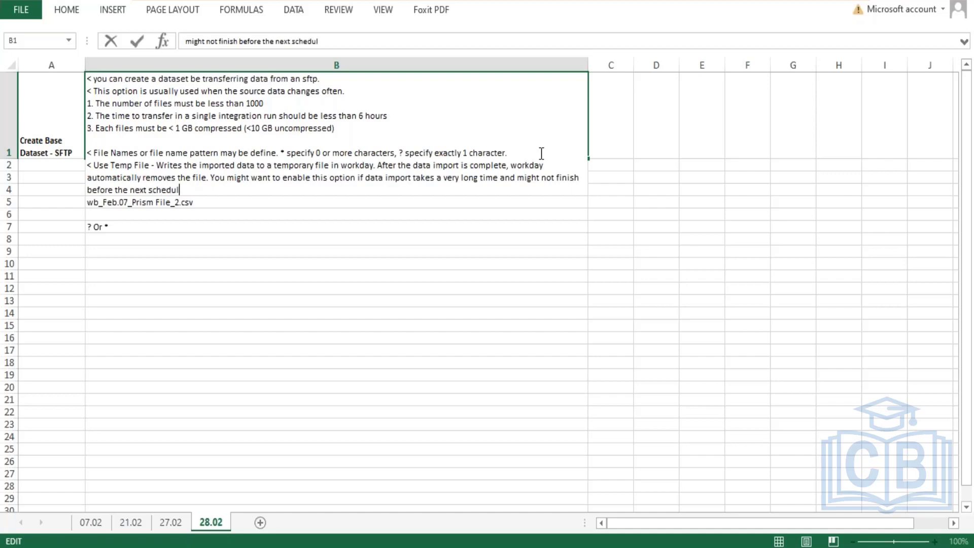
text(e time to impot)
key(BackSpace)
text(r)
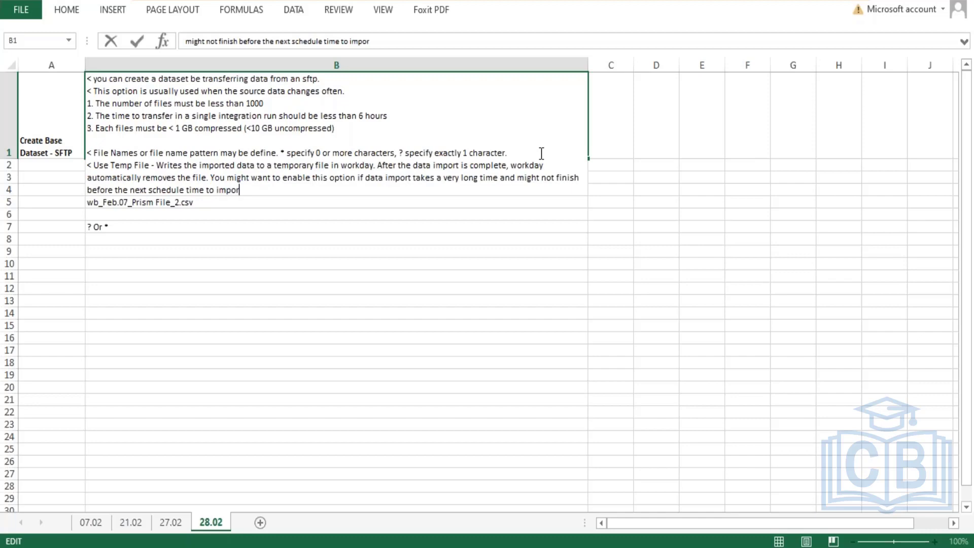
text(t data from server.)
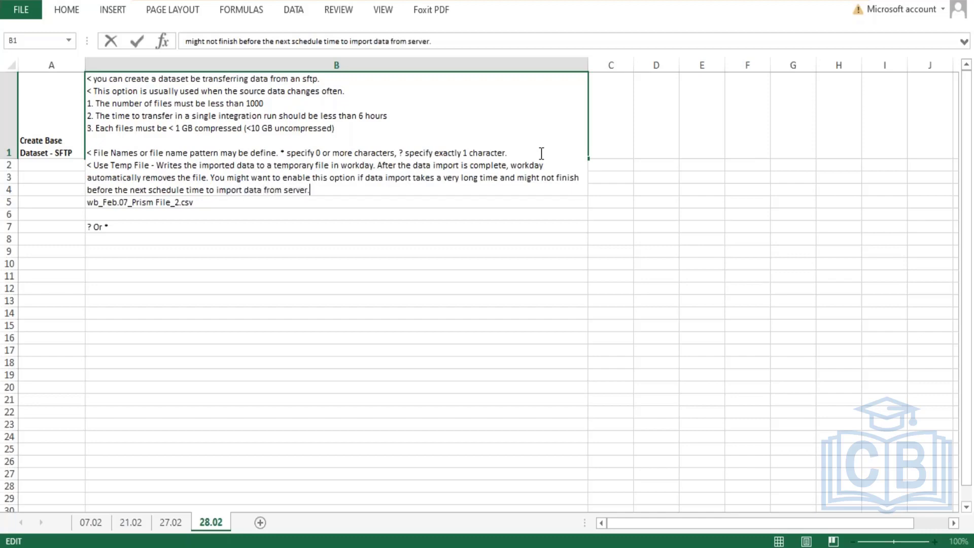
key(Return)
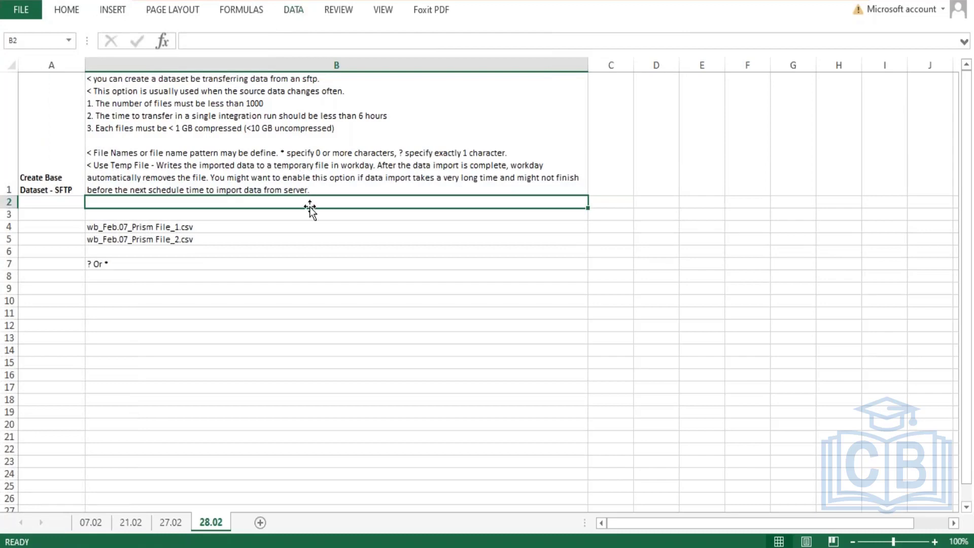
- Add a new line in B1: "< Delete after Retreiveal - Deletes the files on the SFTP server after the data is imported into dataset."
key(Up)
key(F2)
key(alt+Return)
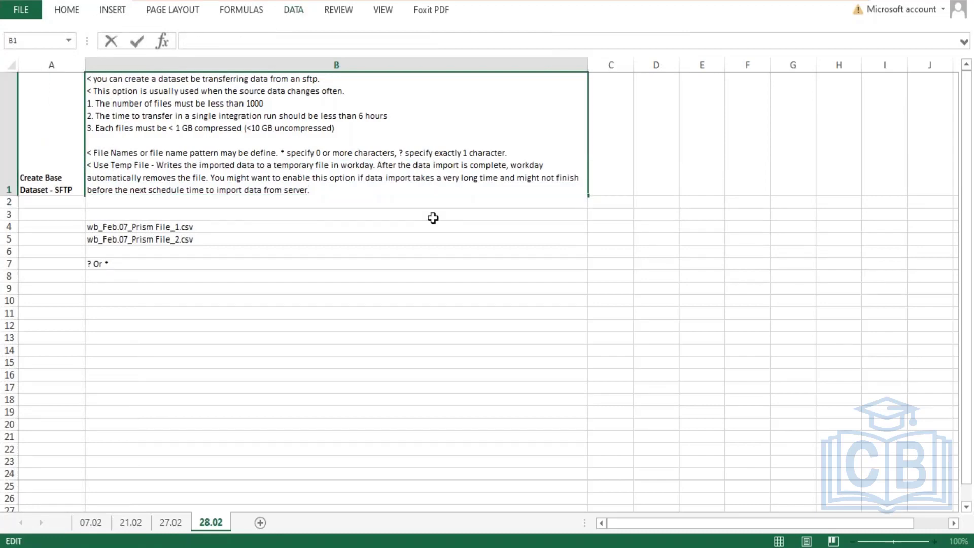
text(< Delete after Ret)
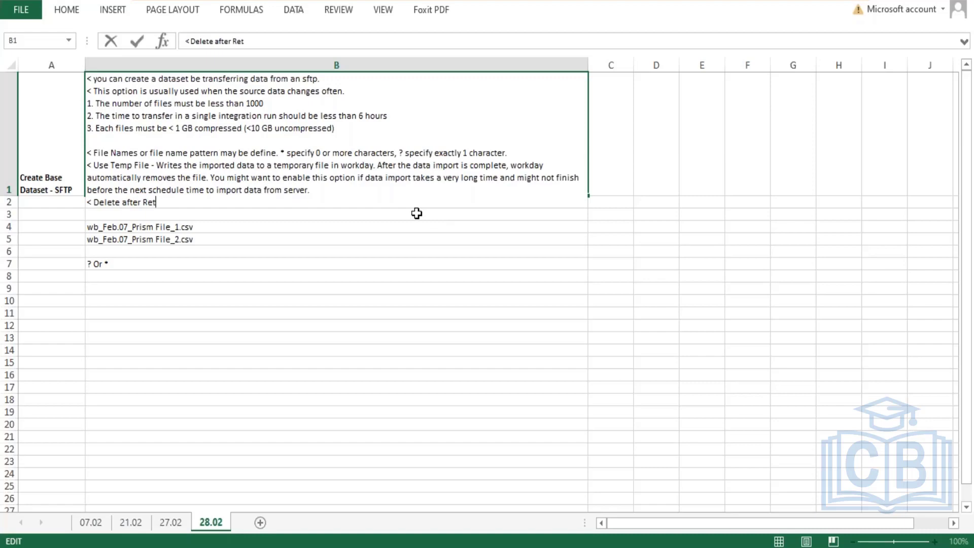
text(reiveal - Delete)
key(BackSpace)
key(BackSpace)
key(BackSpace)
key(BackSpace)
text(lets)
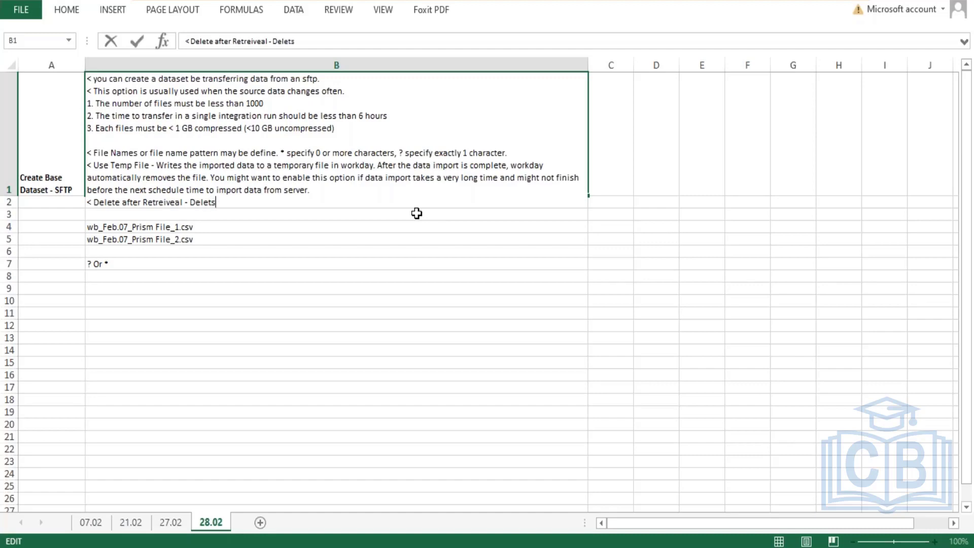
key(BackSpace)
text(es the files on the SFT)
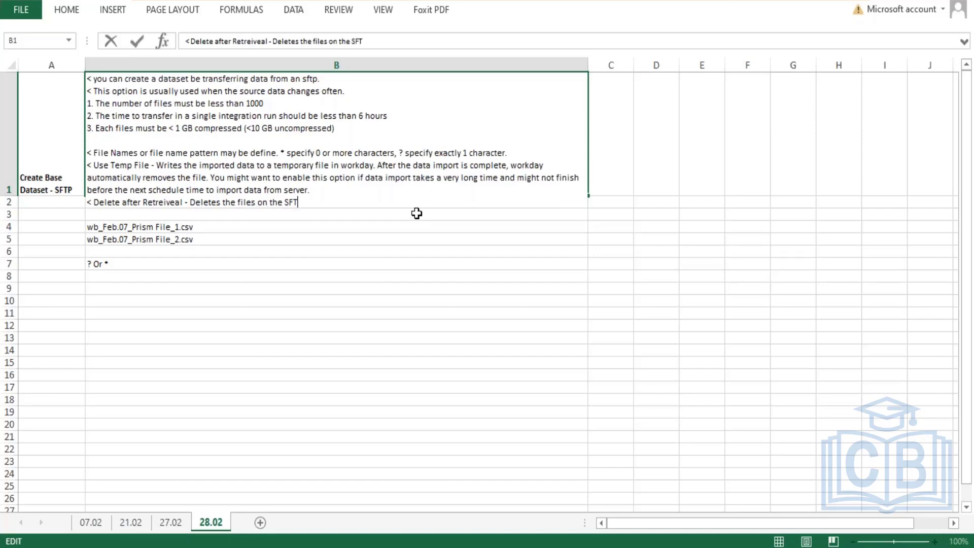
text(P server after the dat)
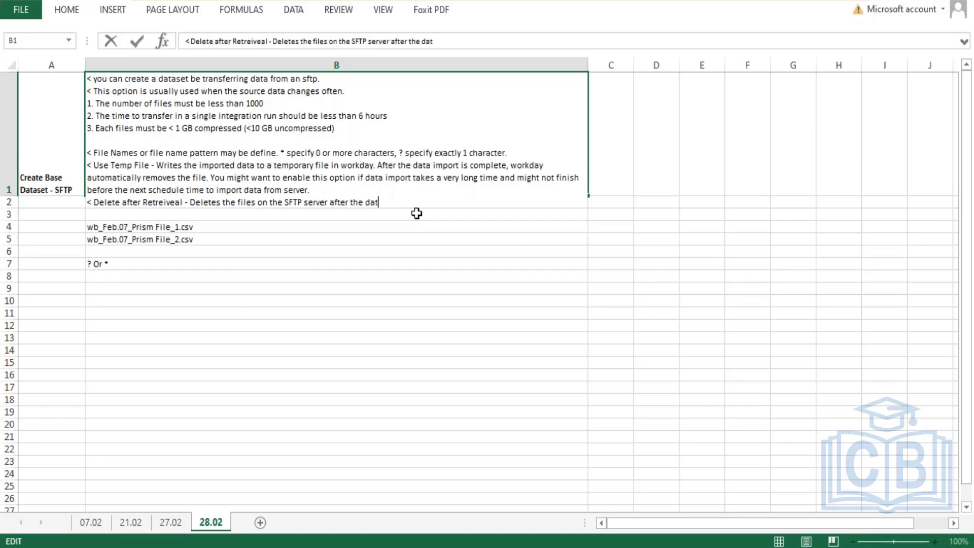
text(a is imported into data)
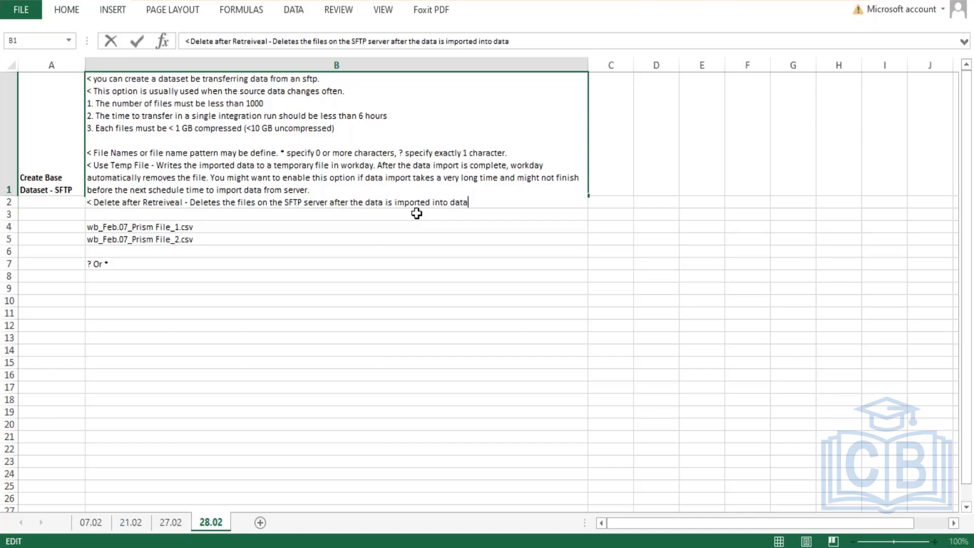
text(set. If workday)
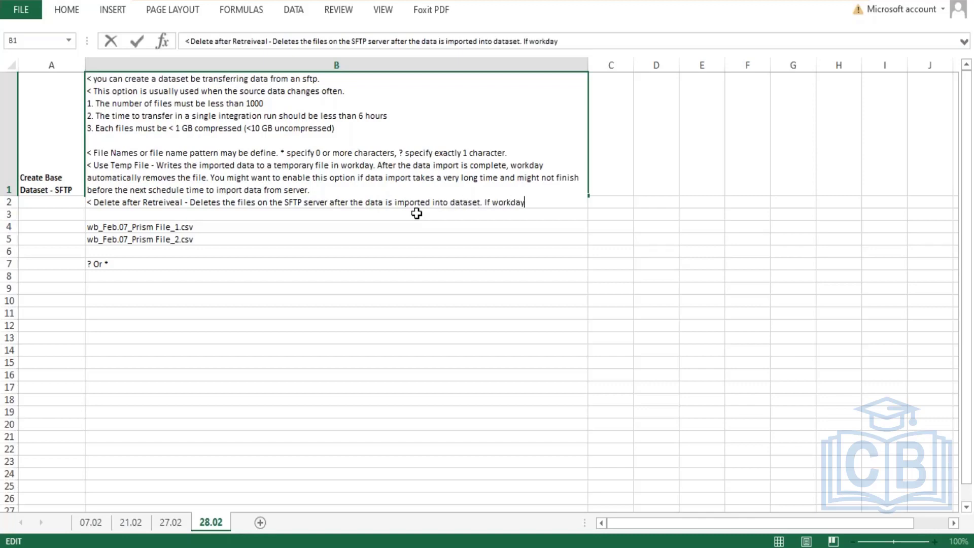
- Complete the Delete after Retreiveal note with "If workday is not able to delete the files the data retrieval fails." and save the workbook
text( is not able to delet)
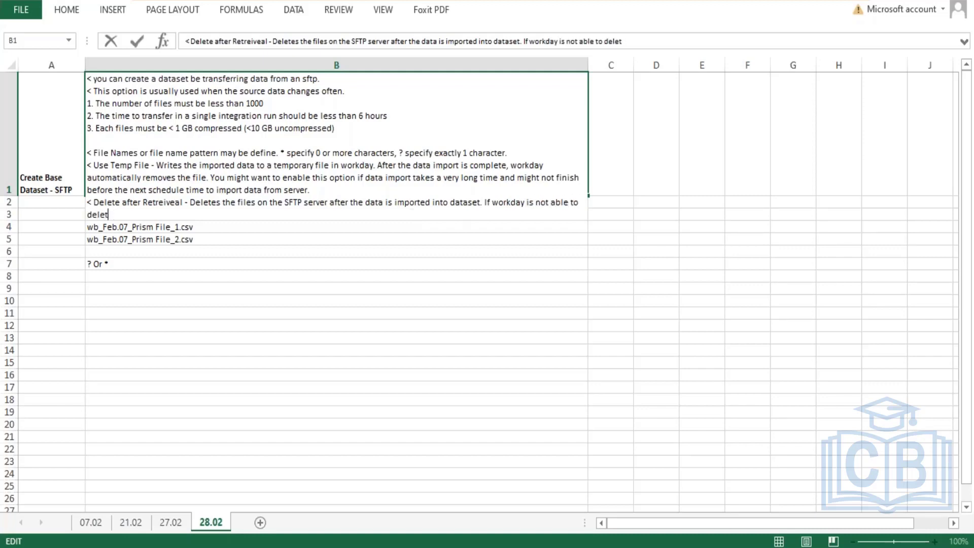
text(e the files the dat)
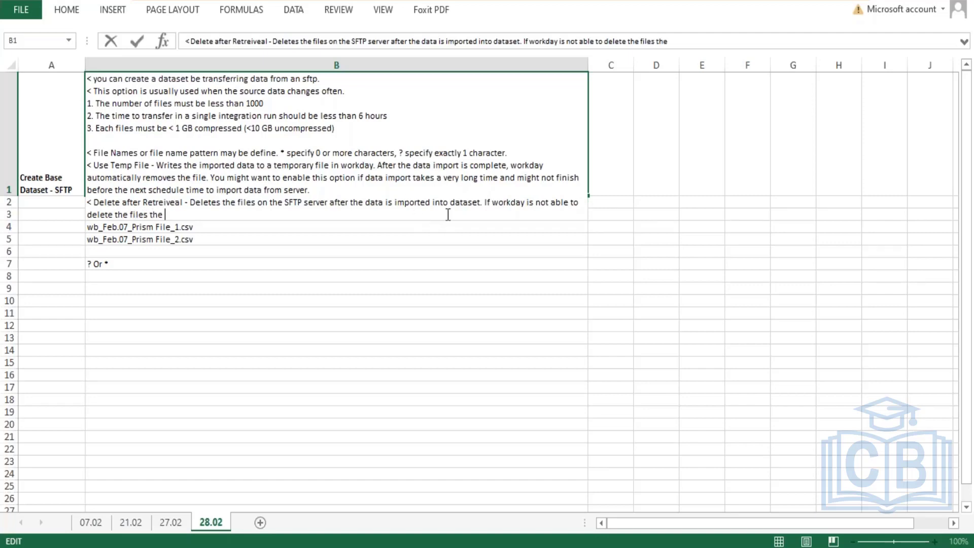
text(a retrieve)
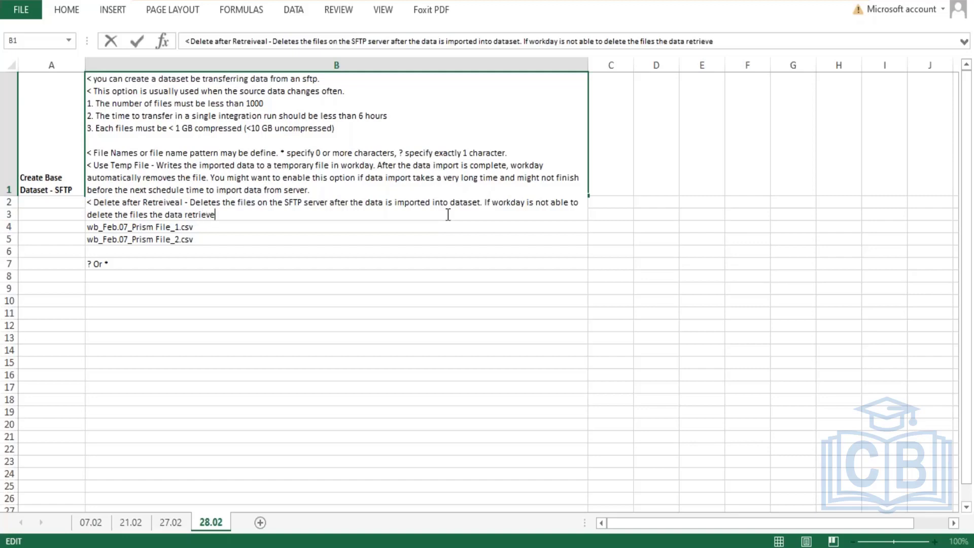
key(BackSpace)
text(al fails.)
key(Return)
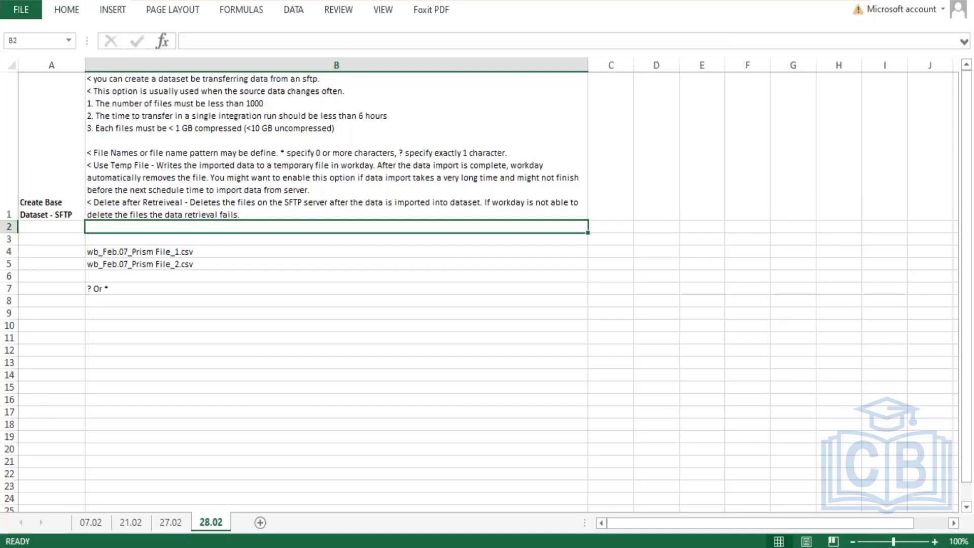
key(ctrl+s)
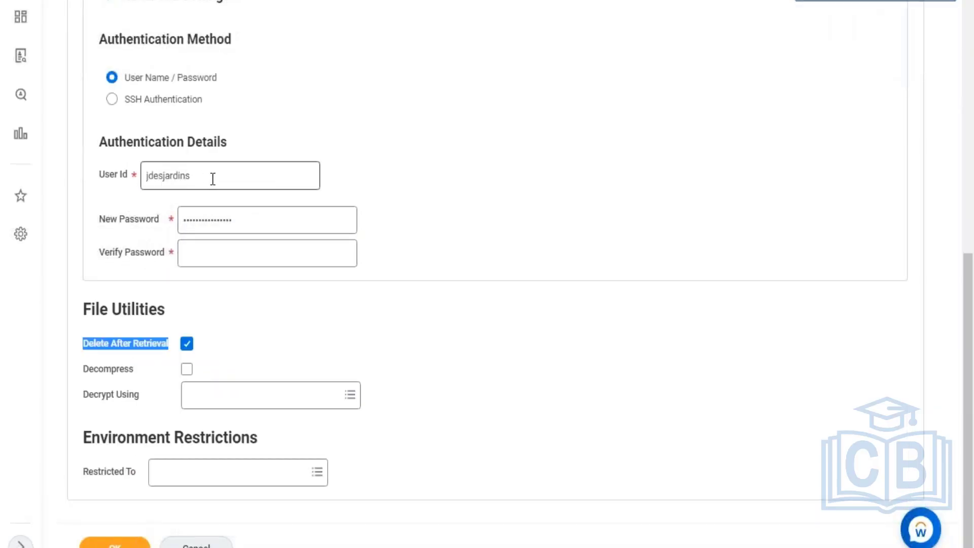
- Switch to Workday's Configure File Retrieval page and examine the User Id and New Password fields under Authentication Details
double_click(178, 178)
click(176, 214)
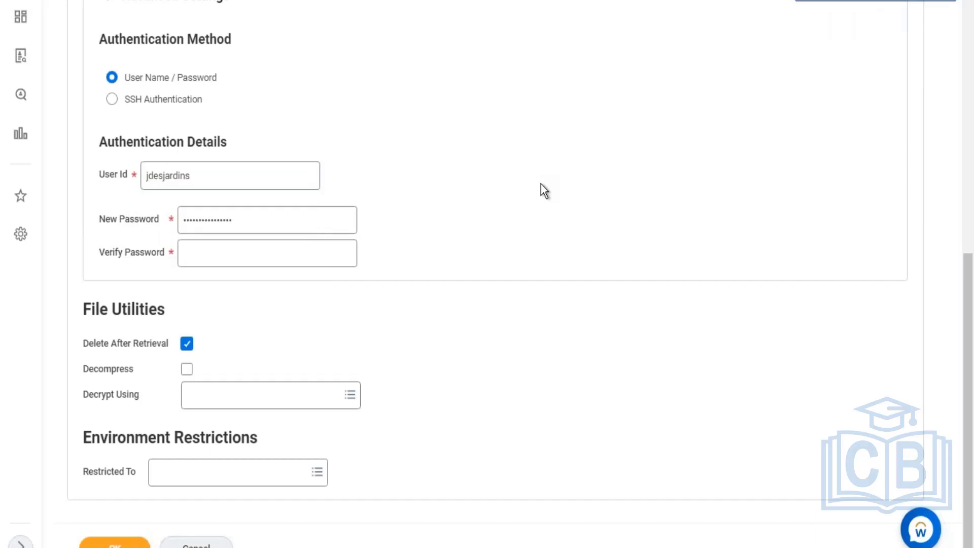
- Examine the Decompress option under File Utilities and the SFTP Address field under Transport
drag(88, 369, 131, 375)
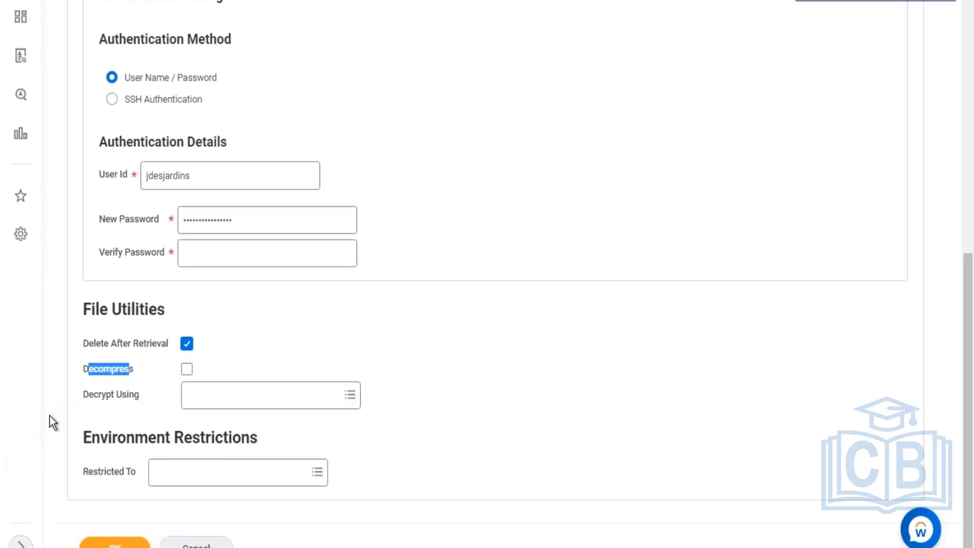
scroll(383, 283, up, 10)
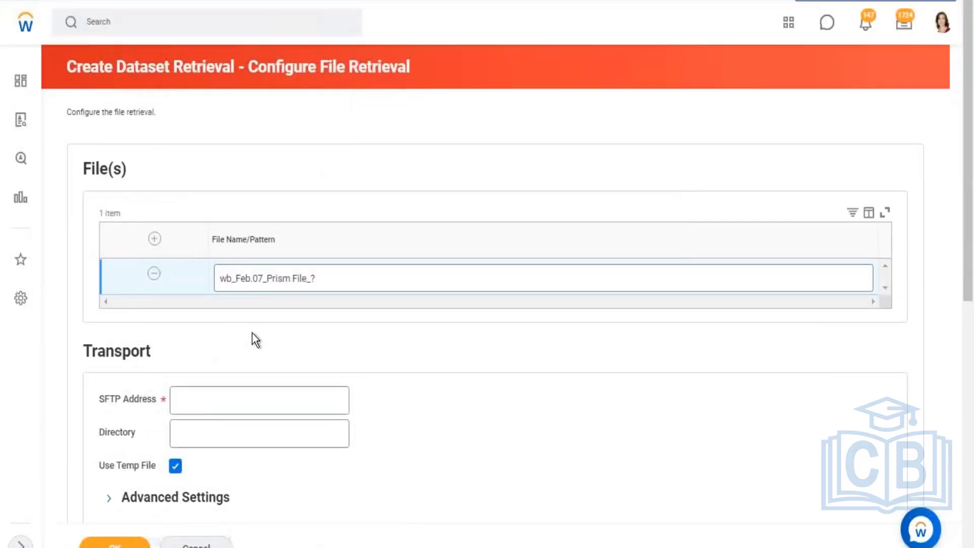
drag(142, 403, 217, 404)
click(217, 404)
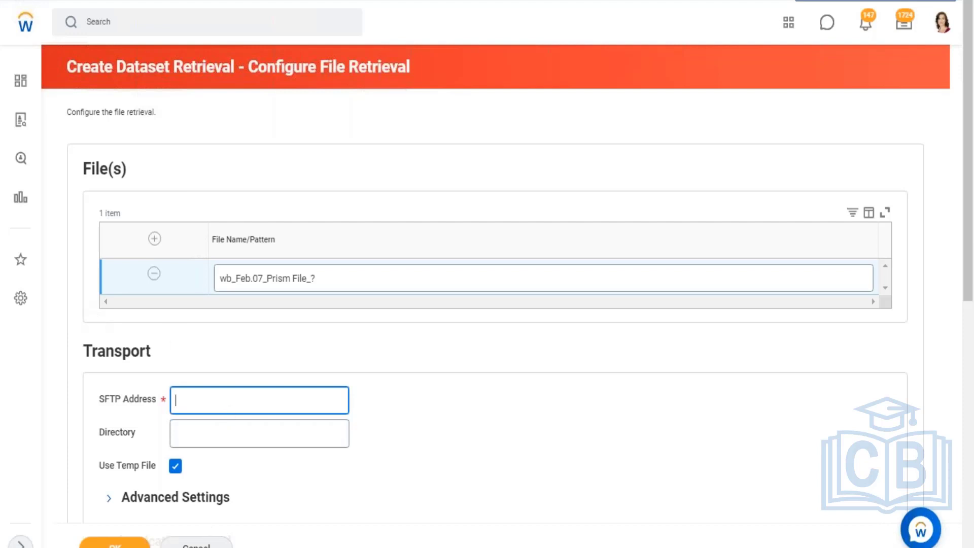
- Cancel the file retrieval configuration and discard the changes made on the page
scroll(487, 305, down, 5)
click(196, 543)
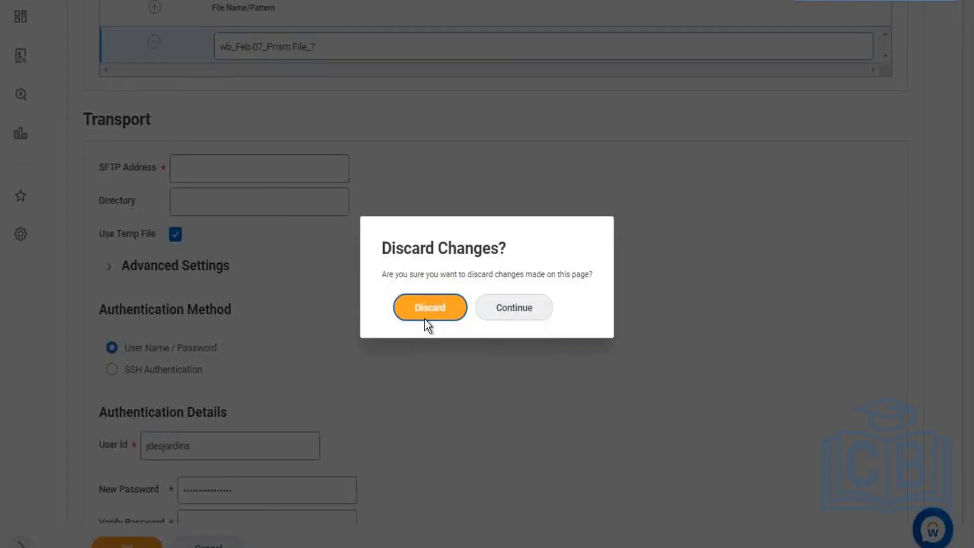
click(429, 308)
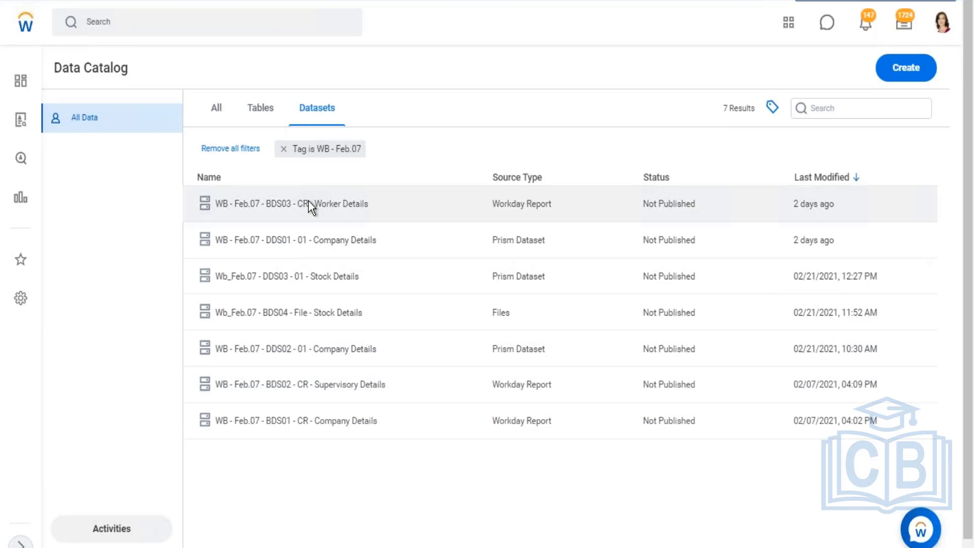
- Open the WB - Feb.07 - BDS03 - CR - Worker Details dataset from the Data Catalog to view its details and fields
click(309, 201)
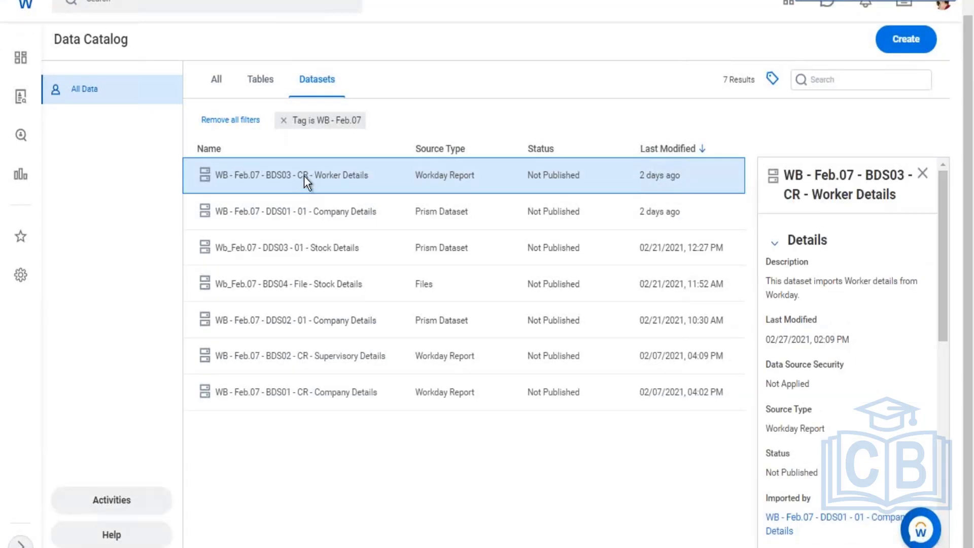
right_click(304, 175)
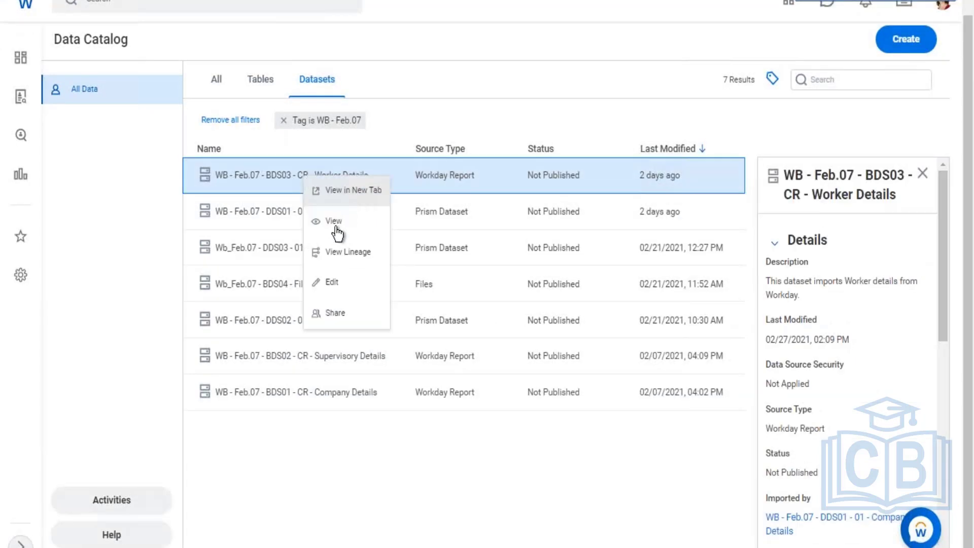
key(Return)
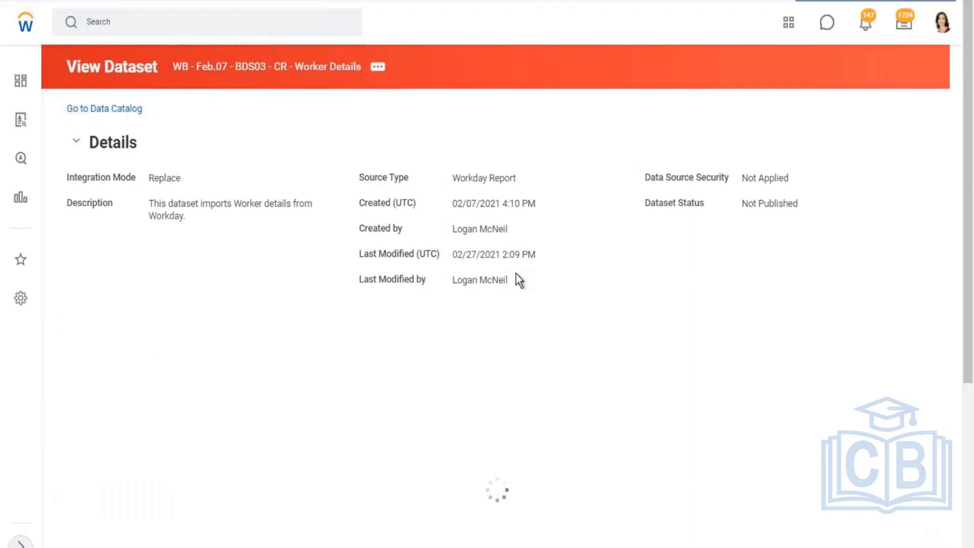
scroll(558, 292, down, 2)
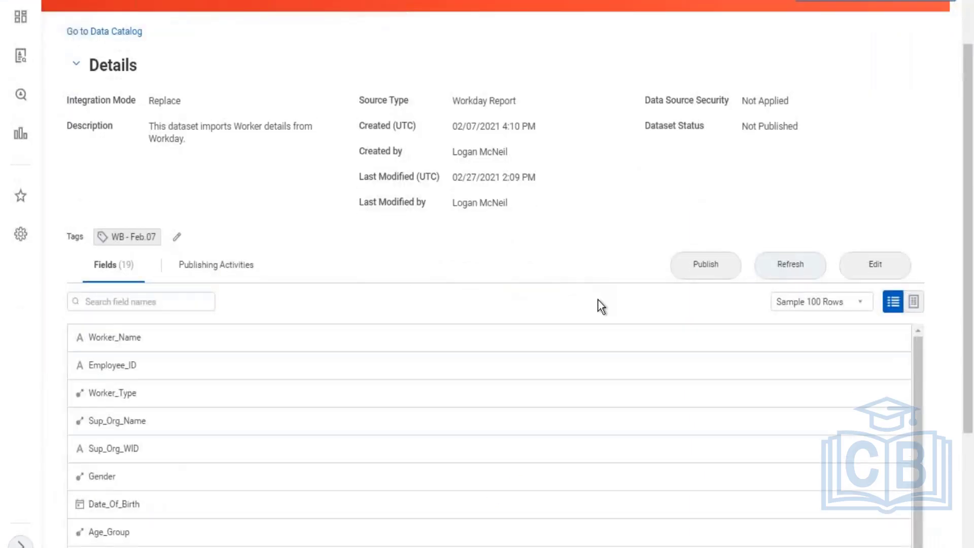
scroll(599, 303, up, 2)
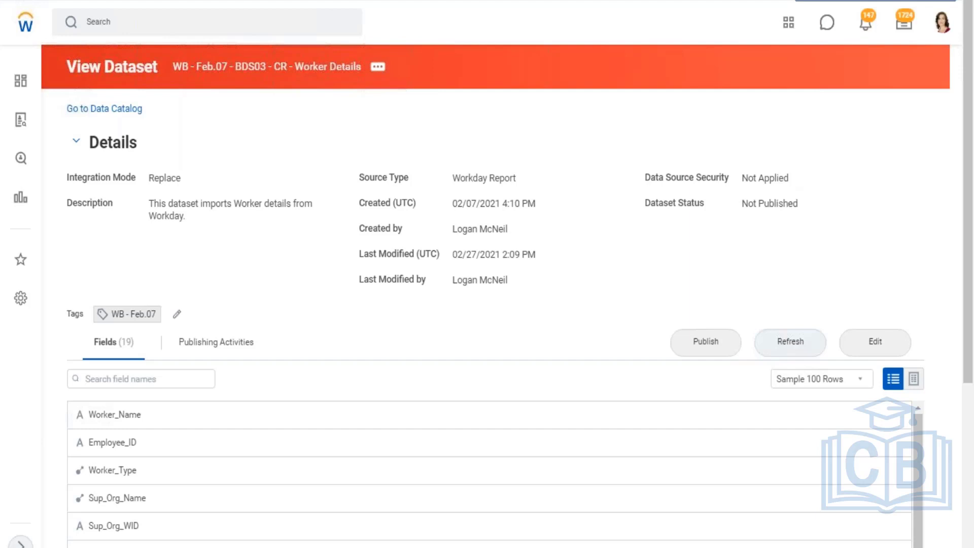
- View the dataset's integration details, examining the retrieval configuration and the start dates of its background processes
click(378, 66)
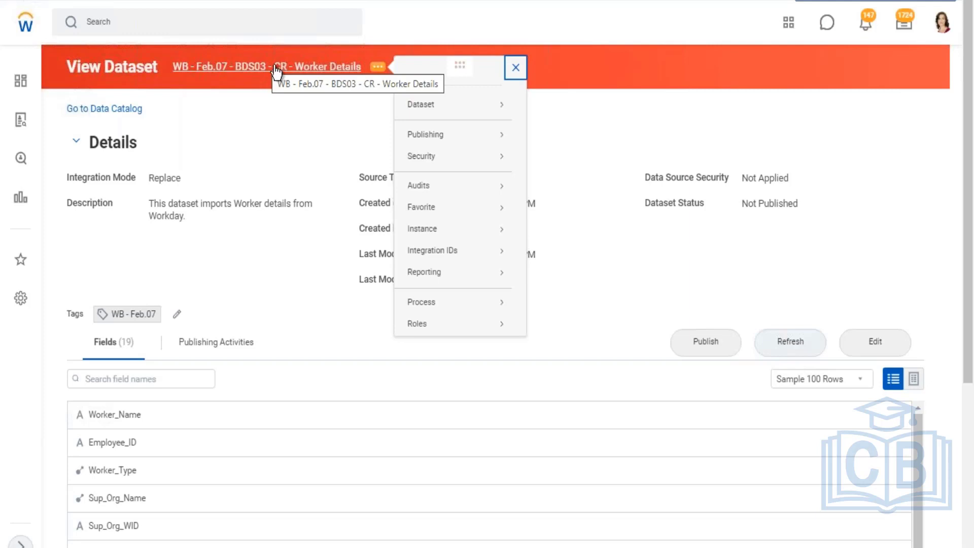
mouse_move(419, 105)
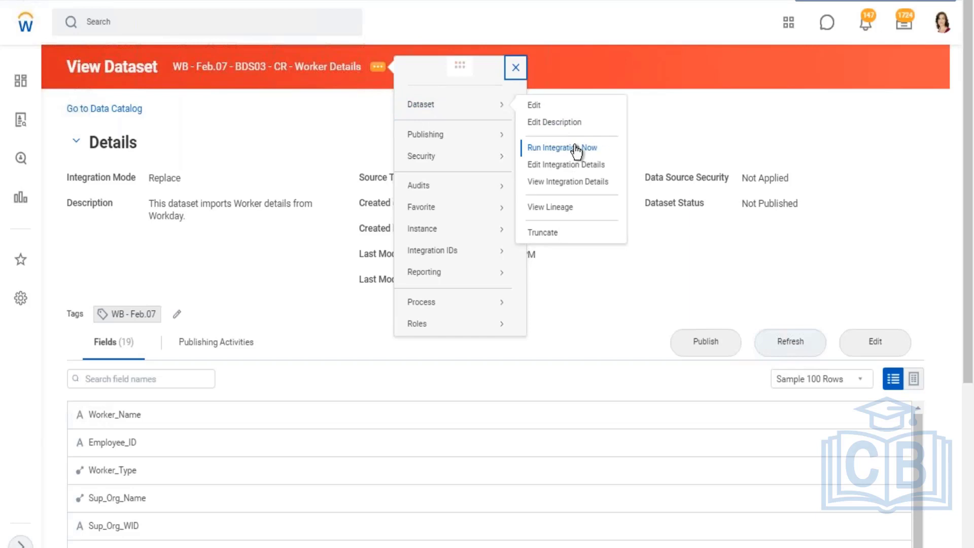
click(560, 182)
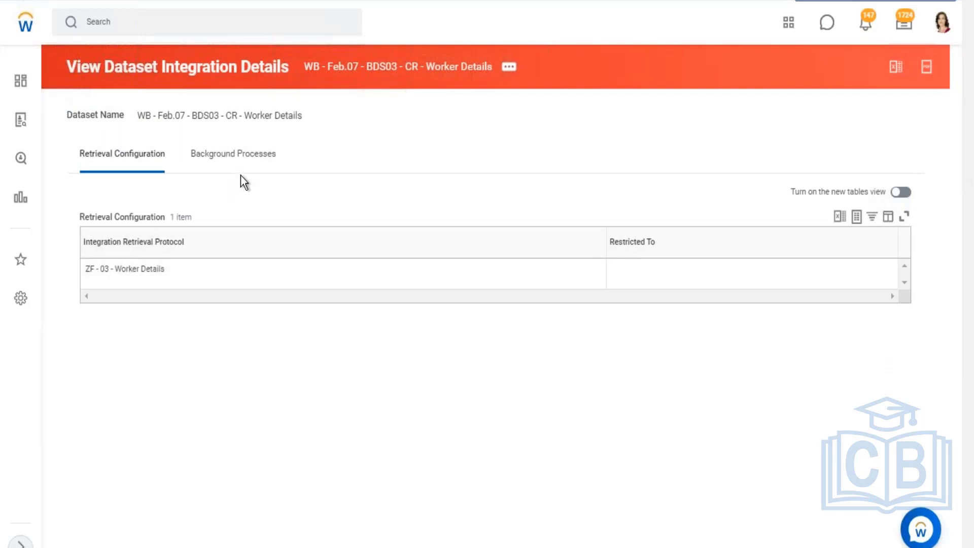
drag(65, 153, 143, 157)
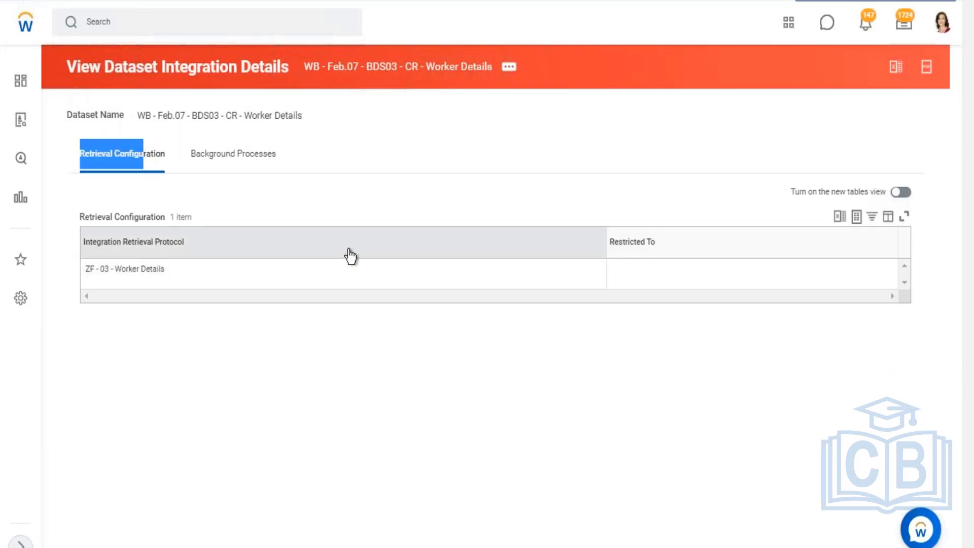
click(221, 162)
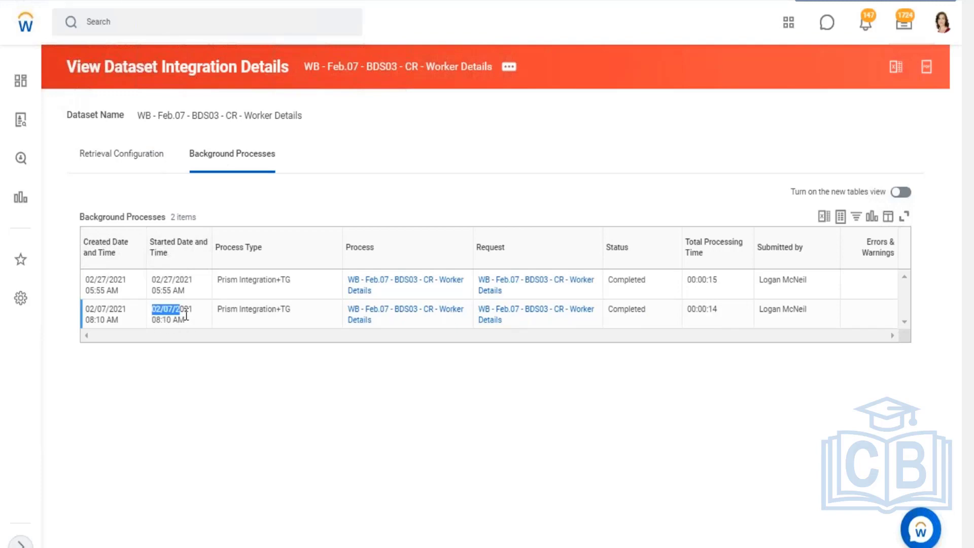
drag(186, 315, 225, 310)
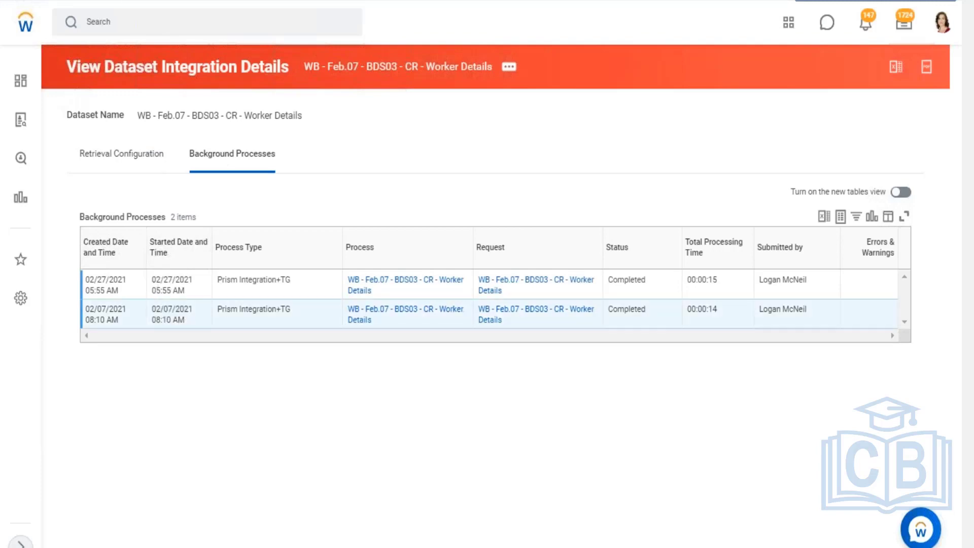
drag(156, 280, 184, 279)
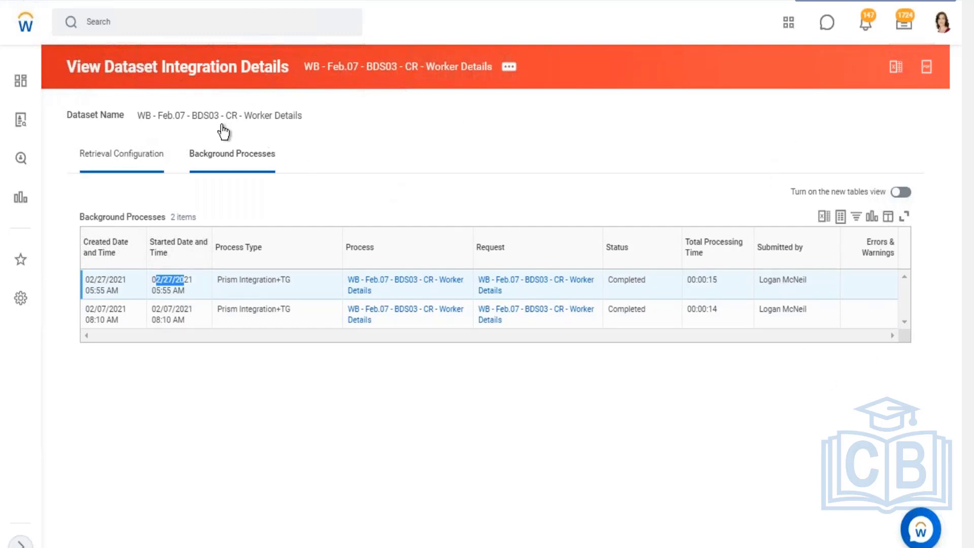
- Open the dataset's integration details for editing and accept the existing Transport settings with the ZF - 03 - Worker Details report
click(515, 73)
click(510, 68)
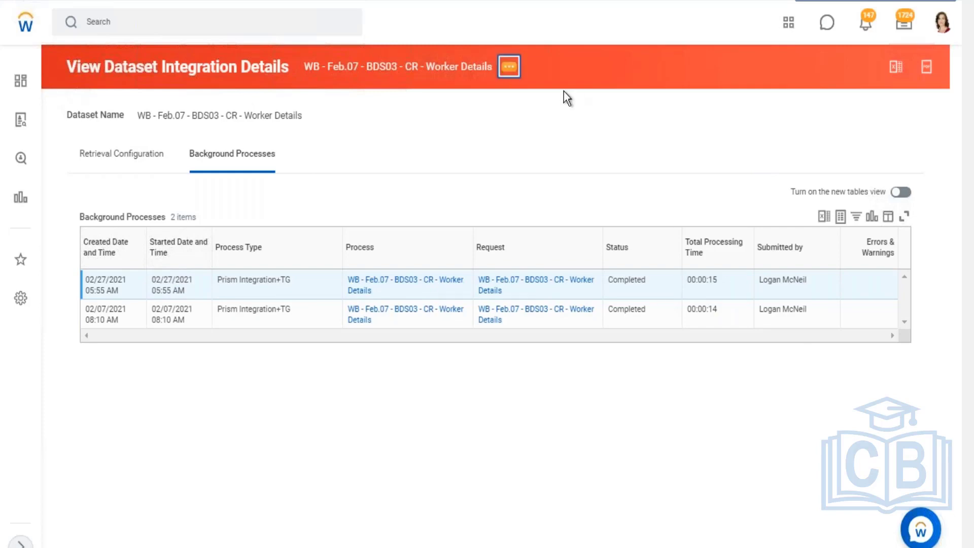
mouse_move(406, 104)
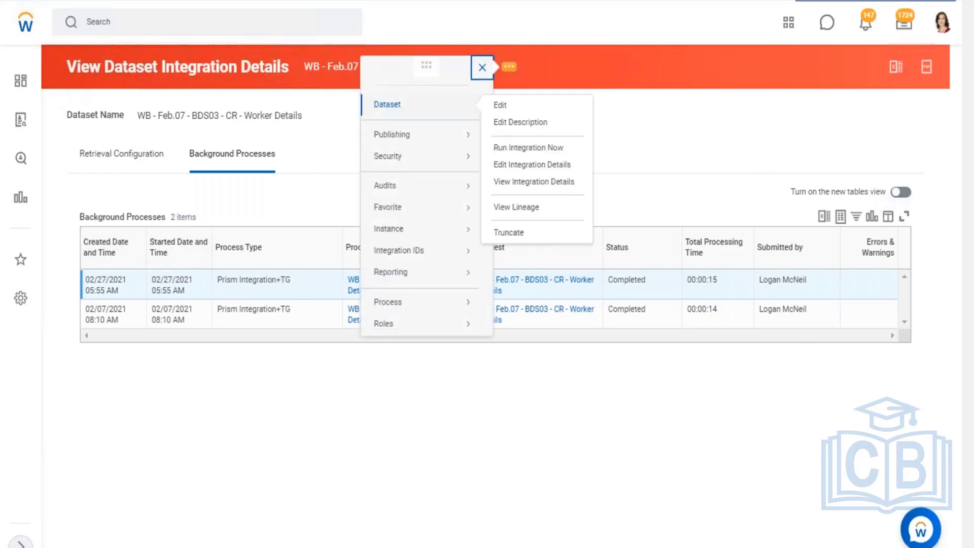
click(513, 165)
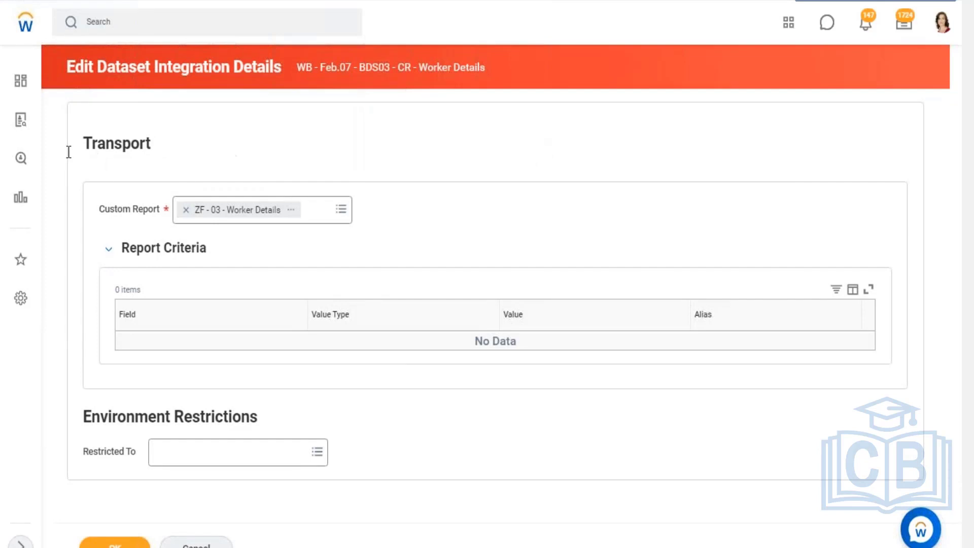
double_click(158, 143)
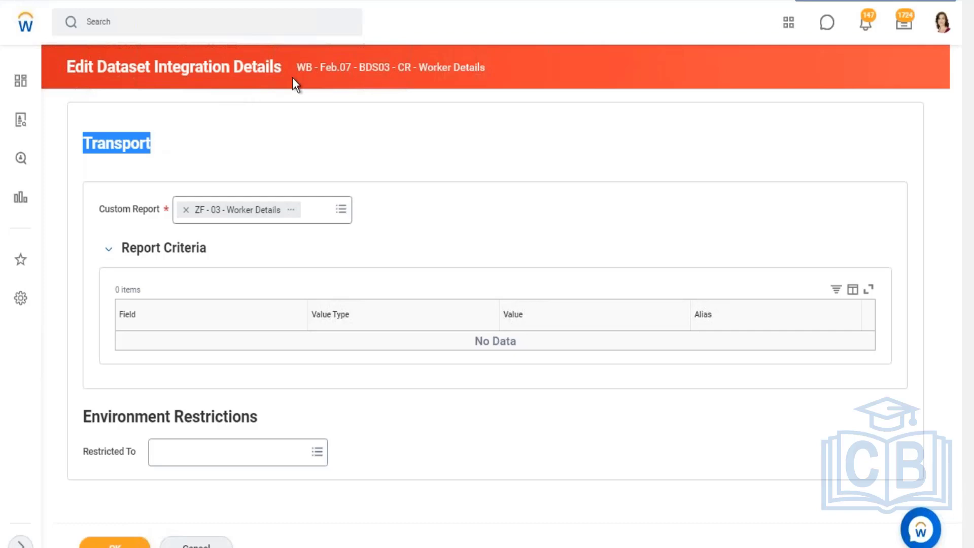
click(111, 208)
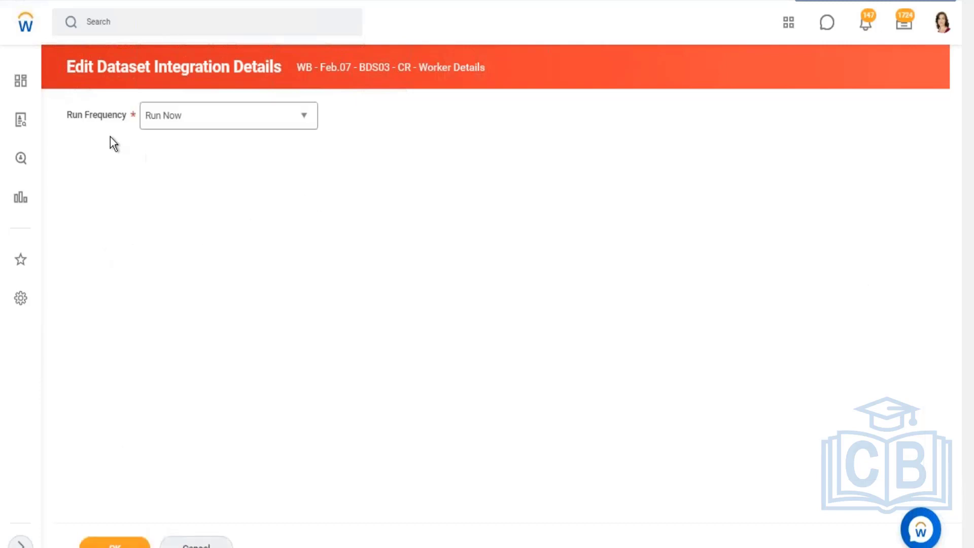
- Set the integration's Run Frequency to Daily Recurrence and proceed to the schedule details
drag(76, 118, 126, 118)
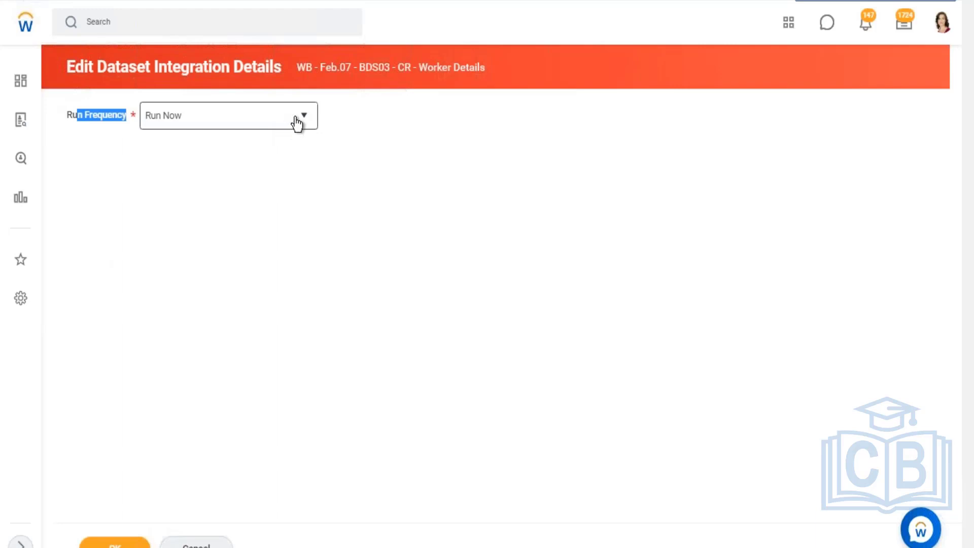
click(276, 125)
click(276, 126)
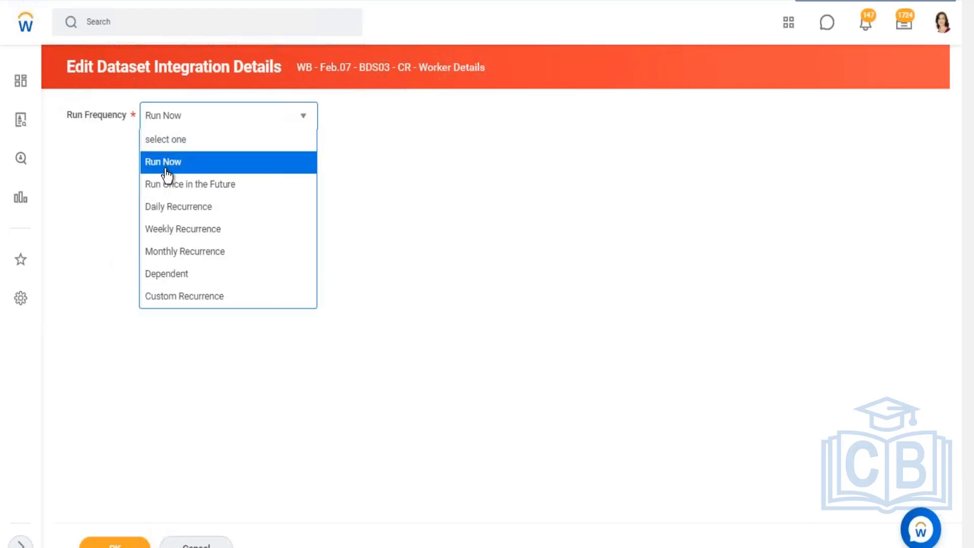
click(183, 208)
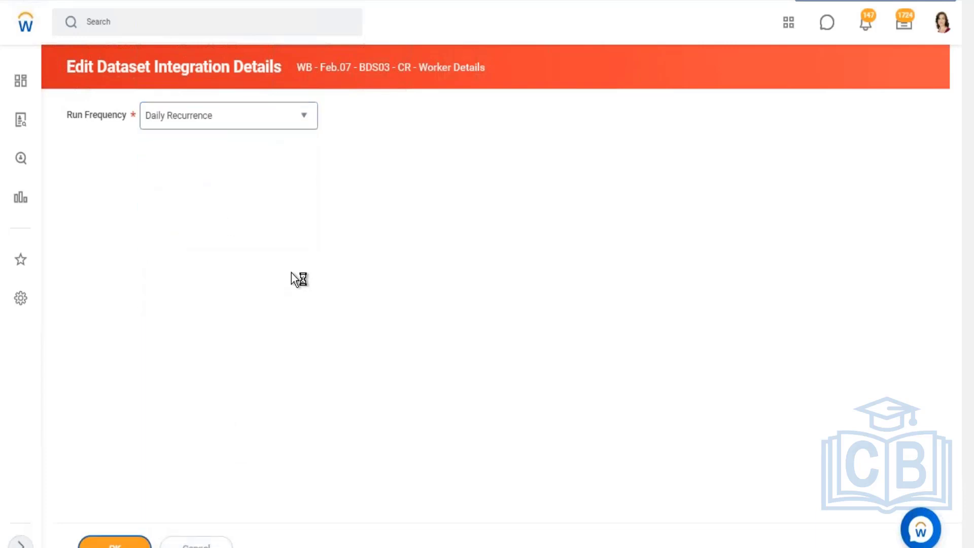
- Set the daily Recurrence Type to Recurs Every x Day(s)
scroll(389, 226, down, 1)
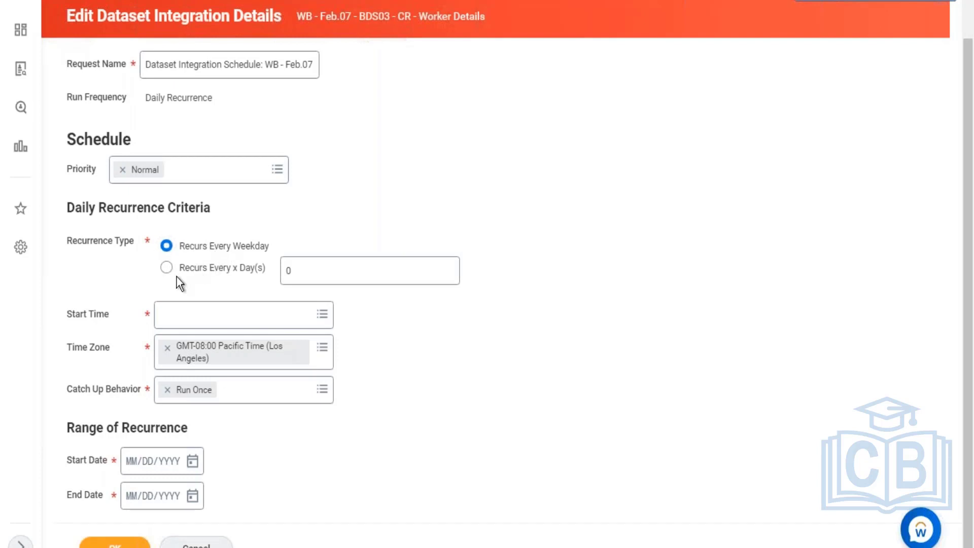
click(167, 268)
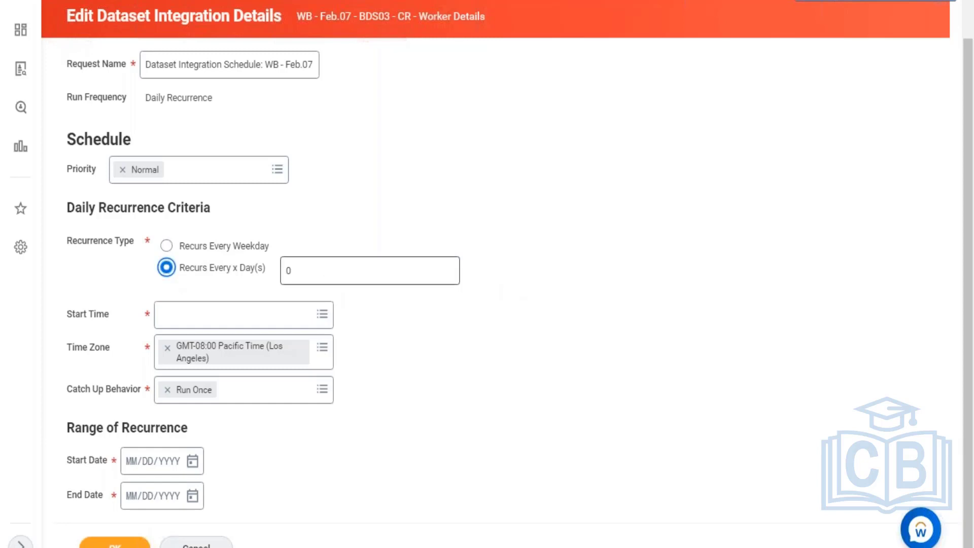
click(289, 272)
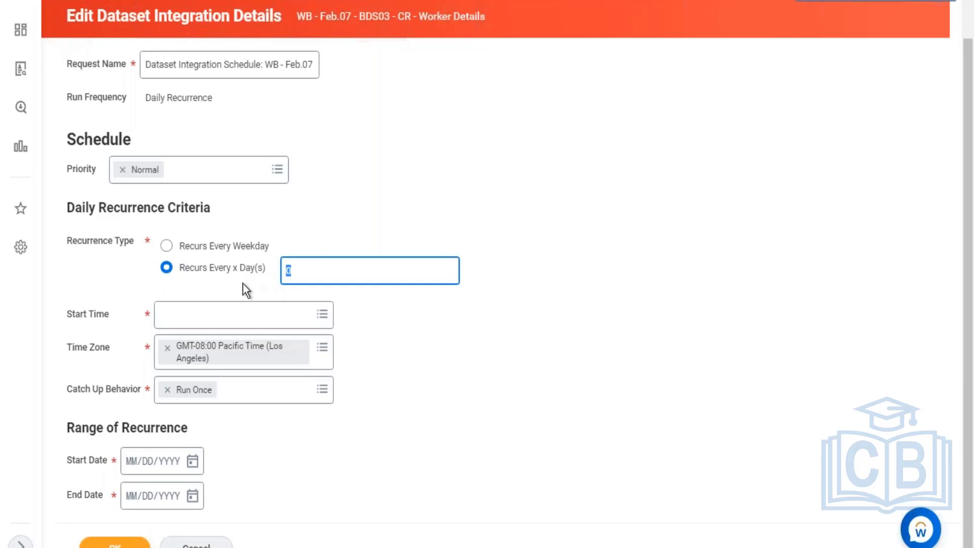
- Review the Start Time and Time Zone fields and the Catch Up Behavior options, keeping Run Once selected
drag(79, 313, 106, 314)
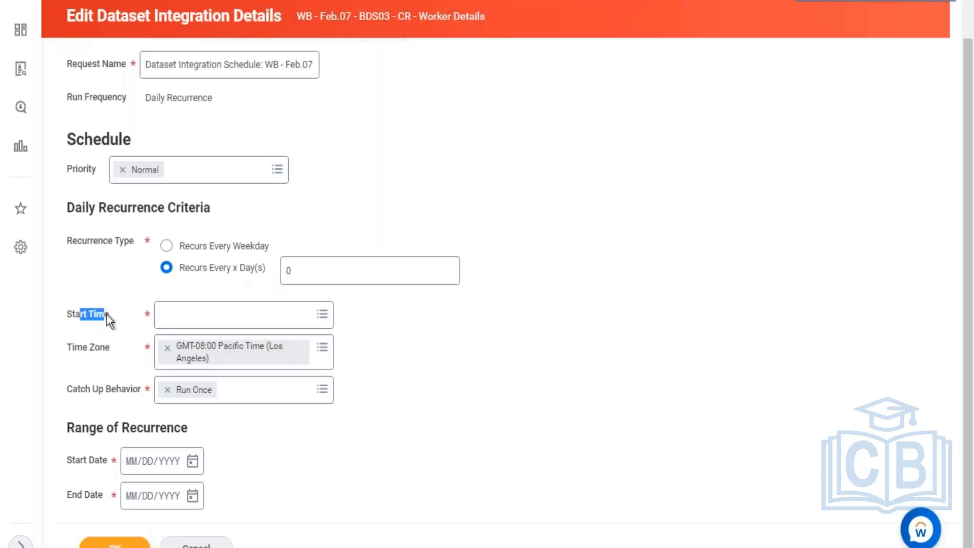
click(98, 349)
click(323, 393)
click(323, 396)
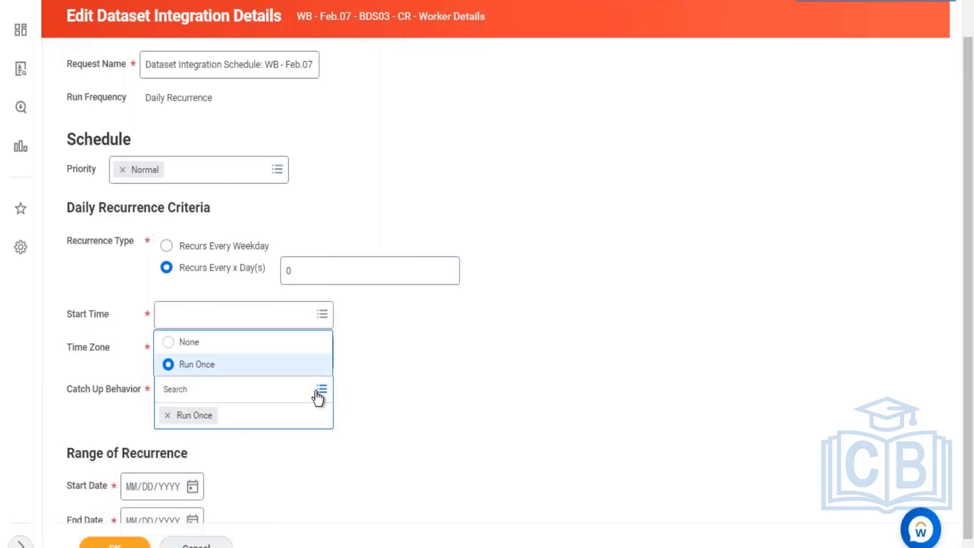
click(274, 365)
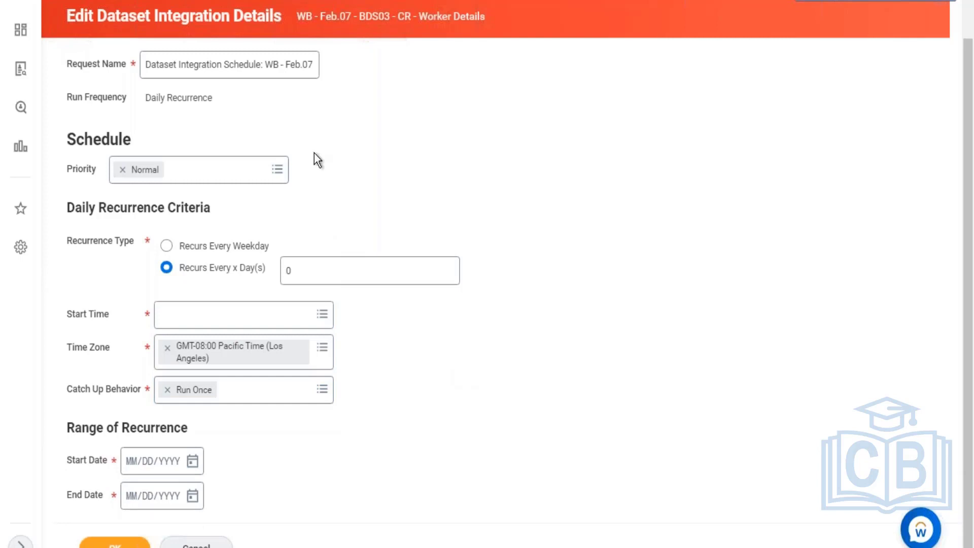
- Set the schedule to recur every 1 day and change the Catch Up Behavior to None
click(284, 270)
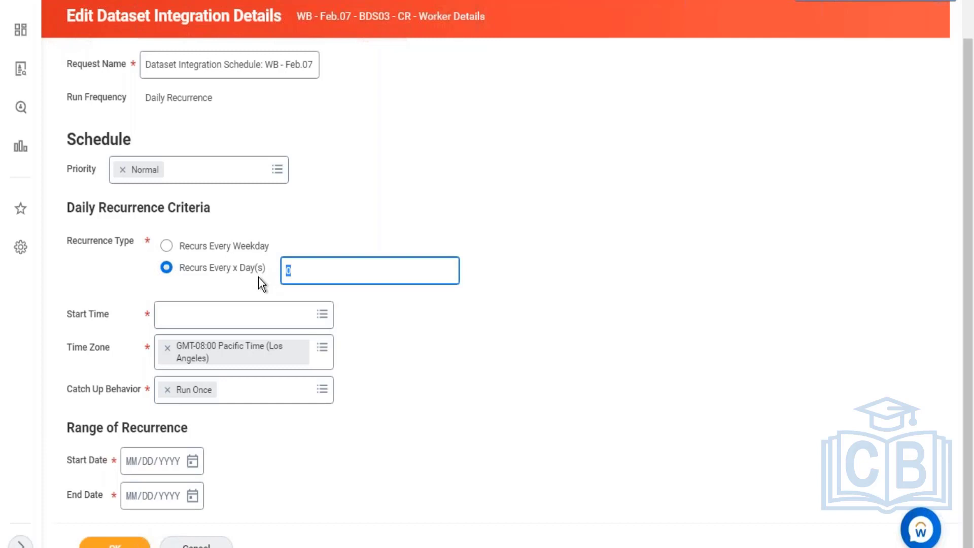
text(1)
click(604, 322)
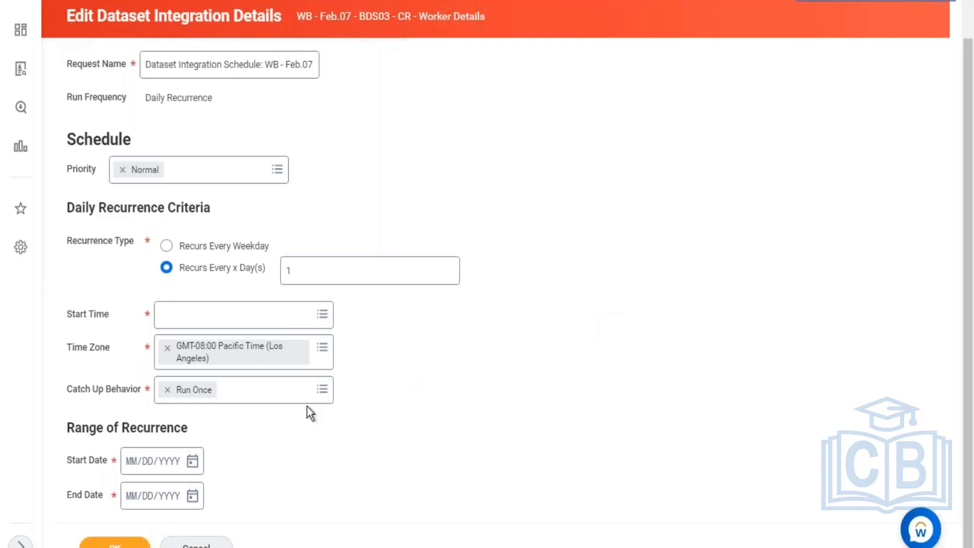
click(320, 395)
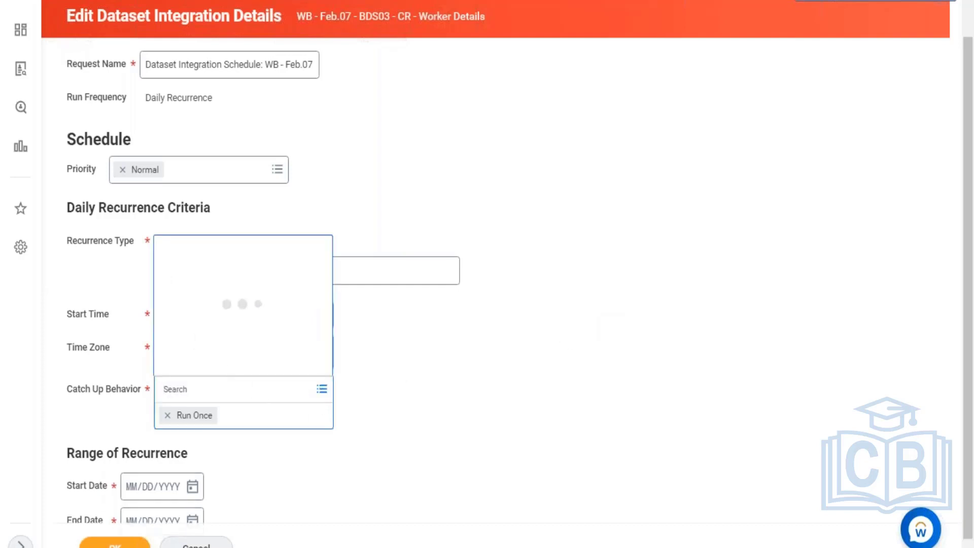
click(188, 345)
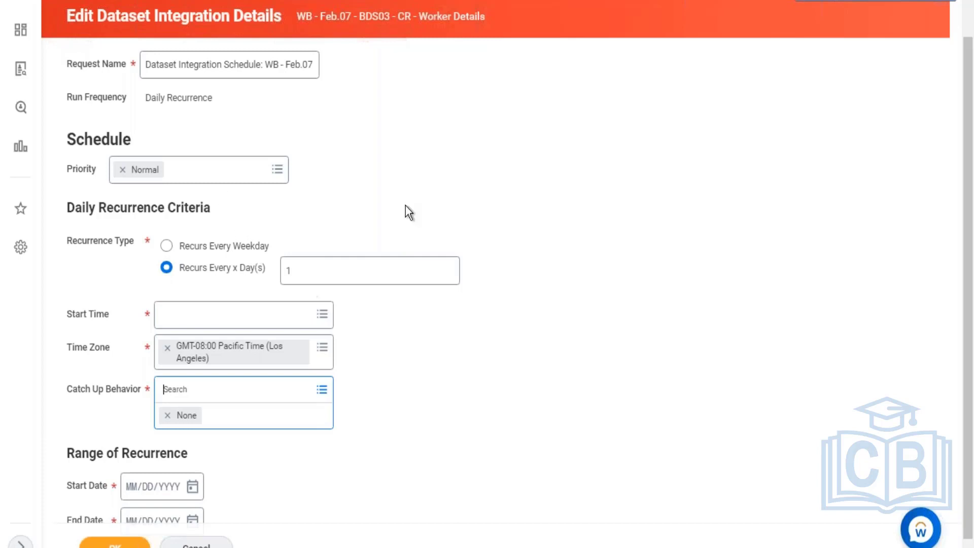
- Set the schedule's Catch Up Behavior to Run Once and highlight the dataset name in the page header
scroll(406, 52, up, 1)
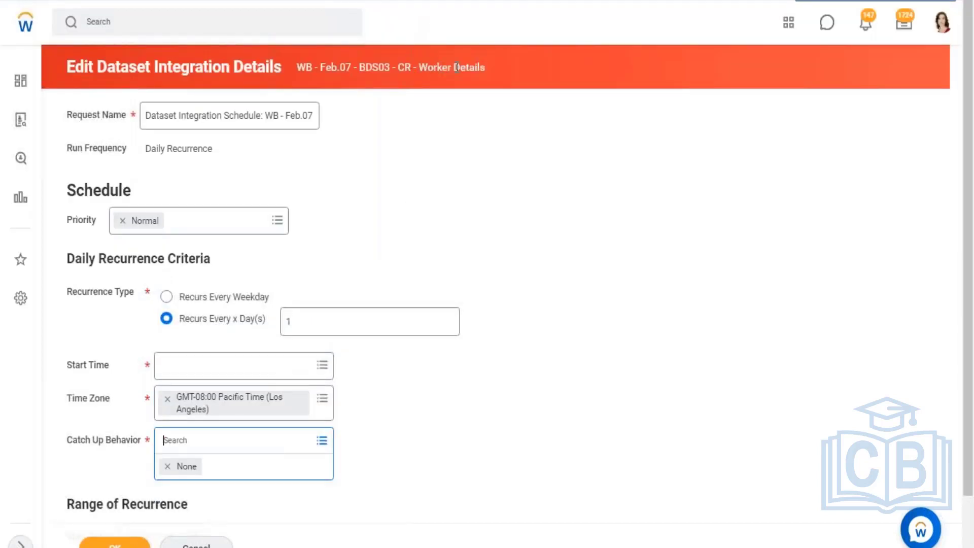
drag(410, 68, 470, 69)
scroll(320, 447, down, 1)
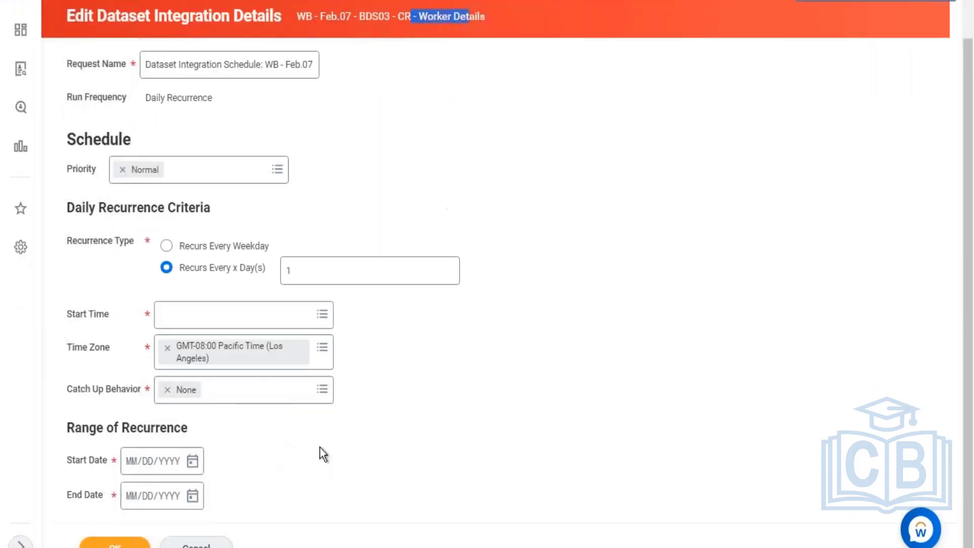
click(324, 384)
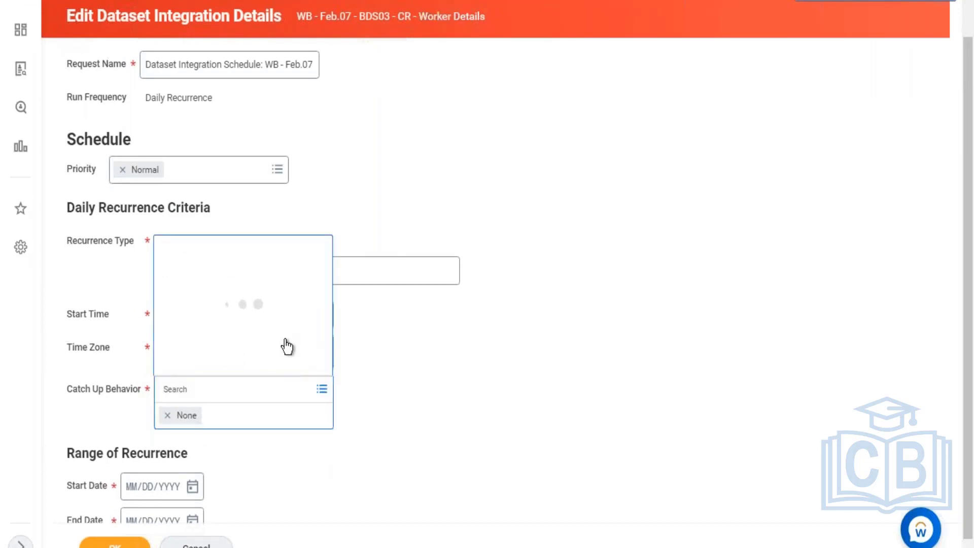
click(205, 364)
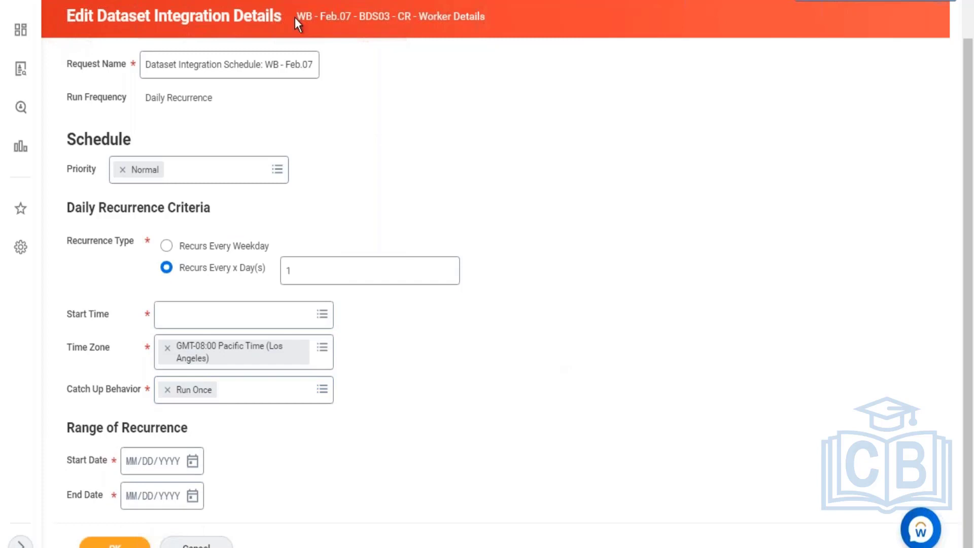
triple_click(343, 19)
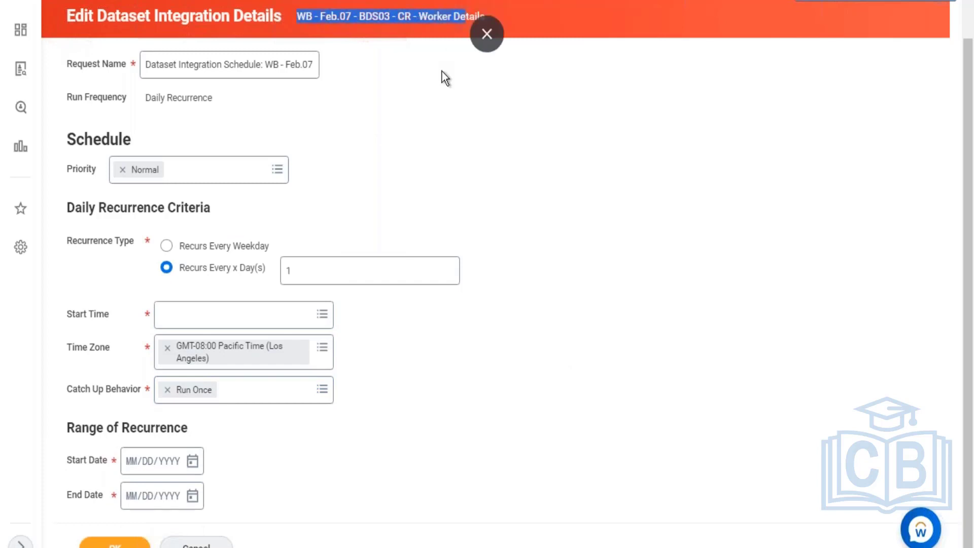
- Switch to the Excel notes and enter "CR >" in C7 and "Hire" in D7
click(915, 1)
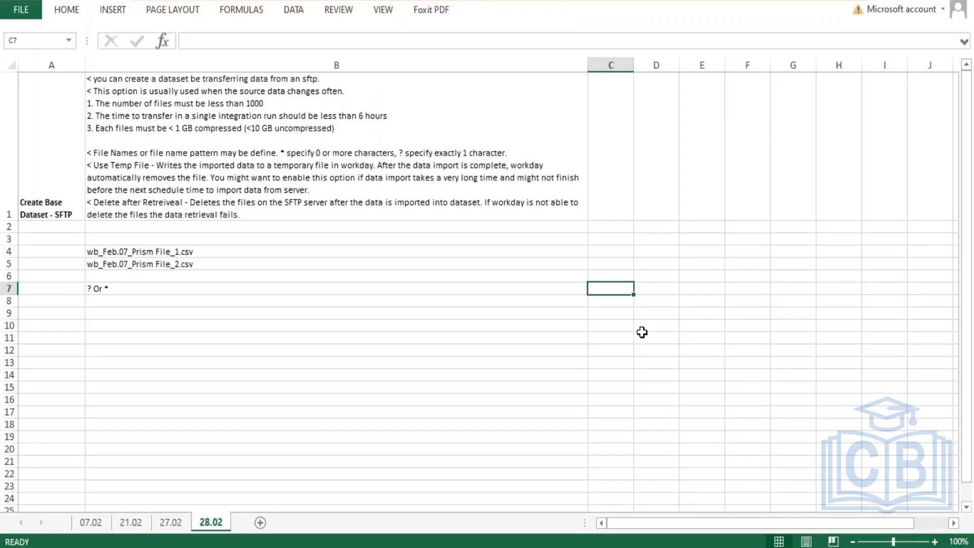
text(CR)
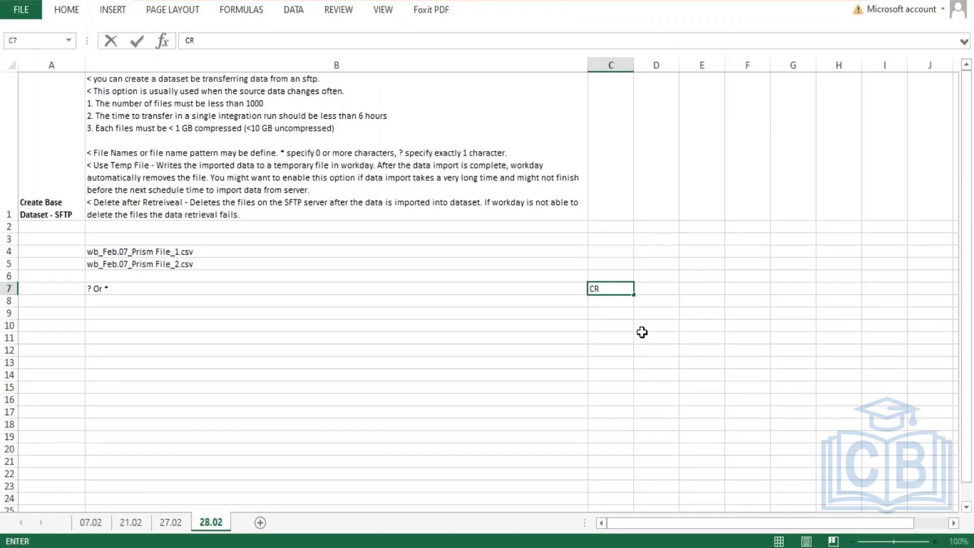
text( >)
key(Tab)
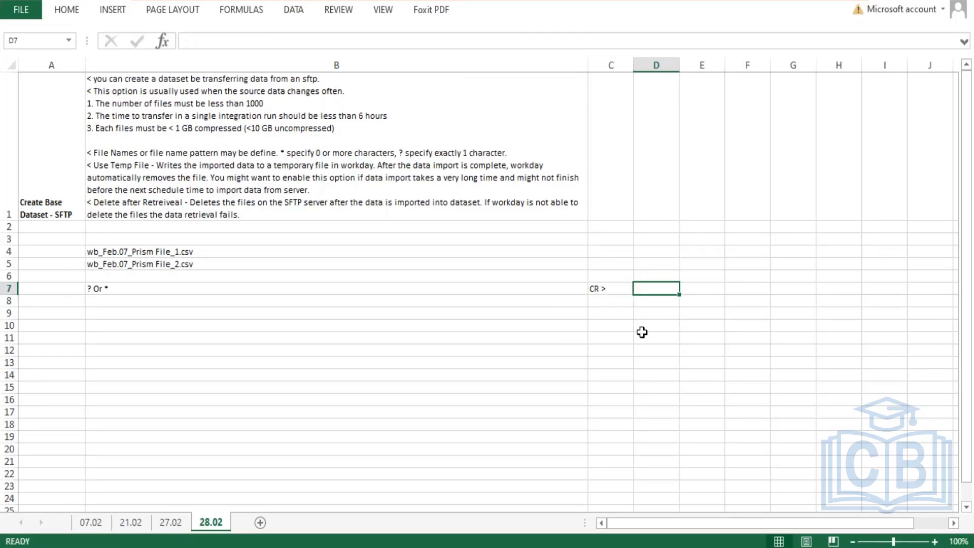
text(Hire)
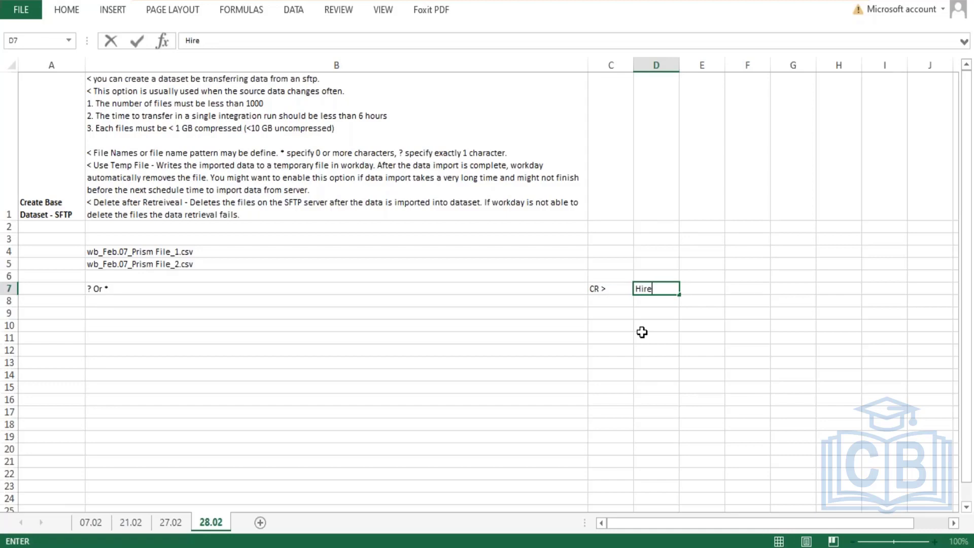
key(Tab)
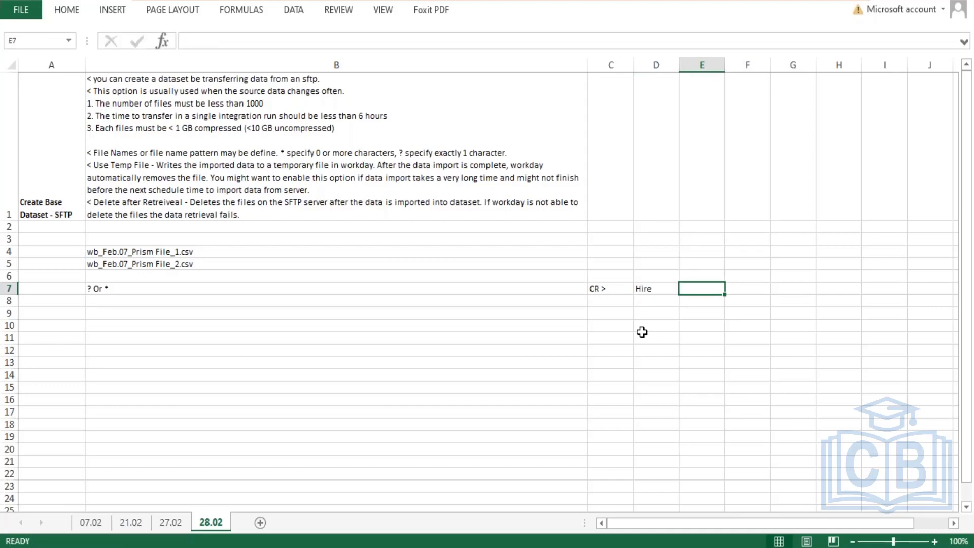
- Continue the row 7 example with 12:00 PM in E7, 11:55 PM in F7 and "Integration" in G7
text(12)
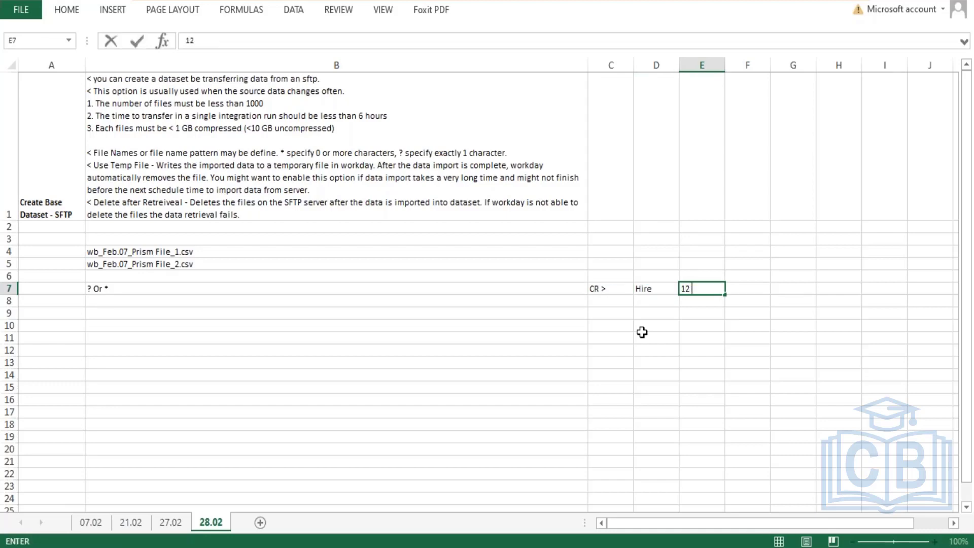
text(:00 PM)
key(Tab)
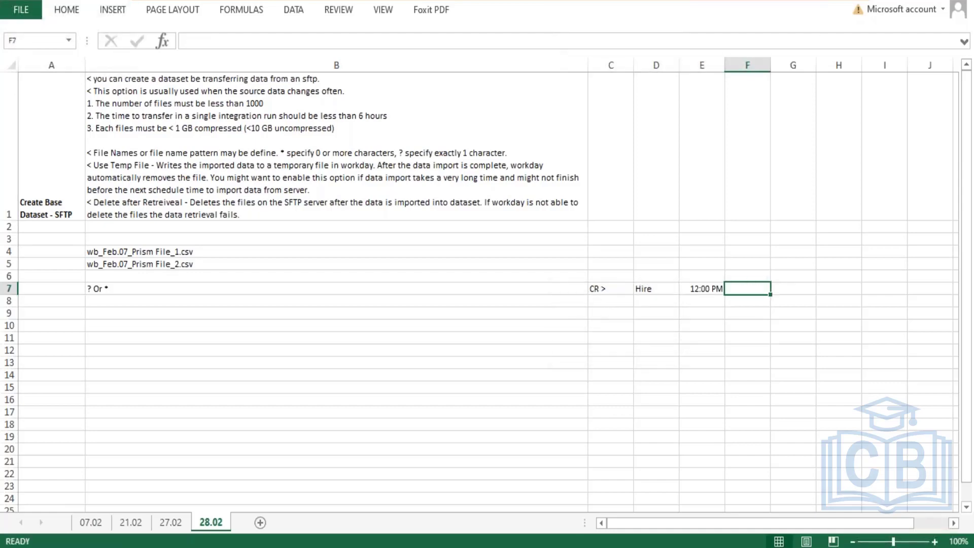
text(11:)
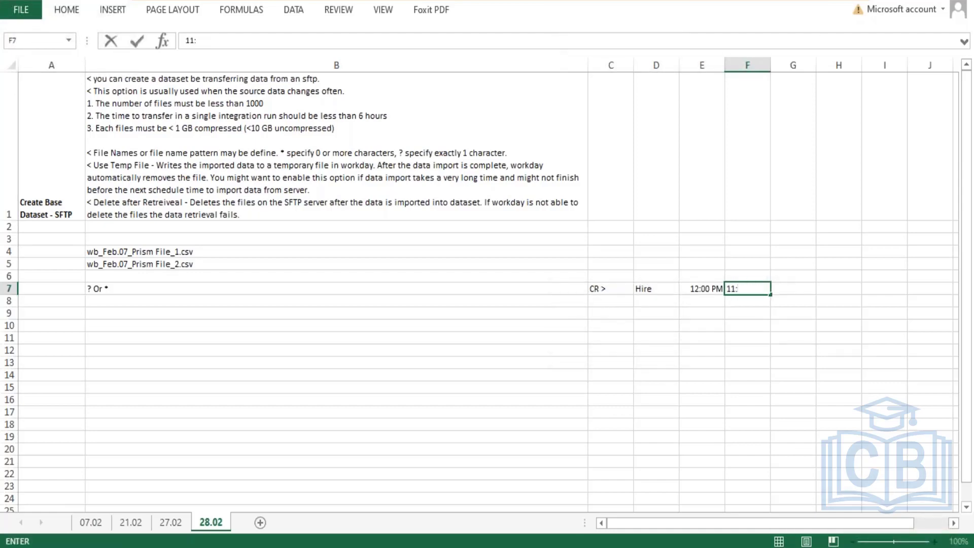
text(55 PM)
key(Tab)
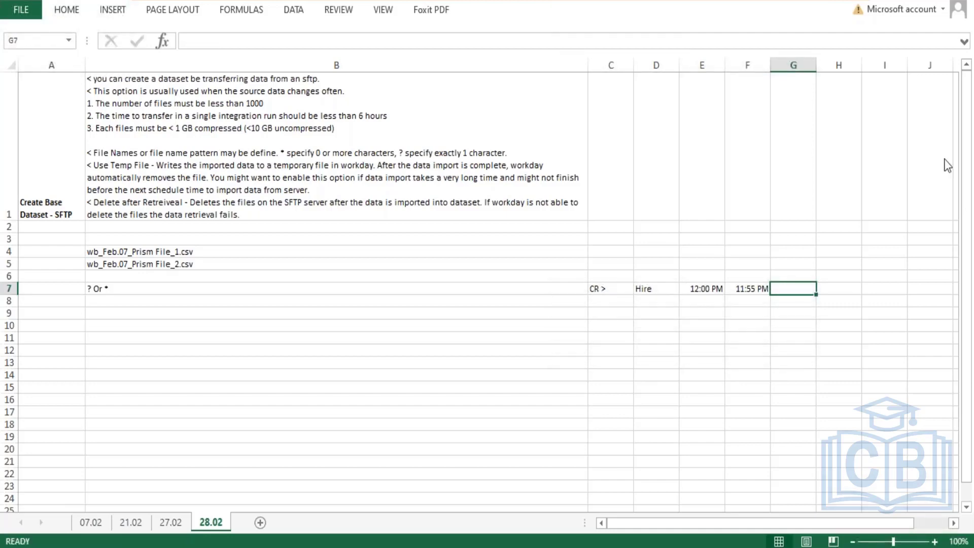
text(Integration)
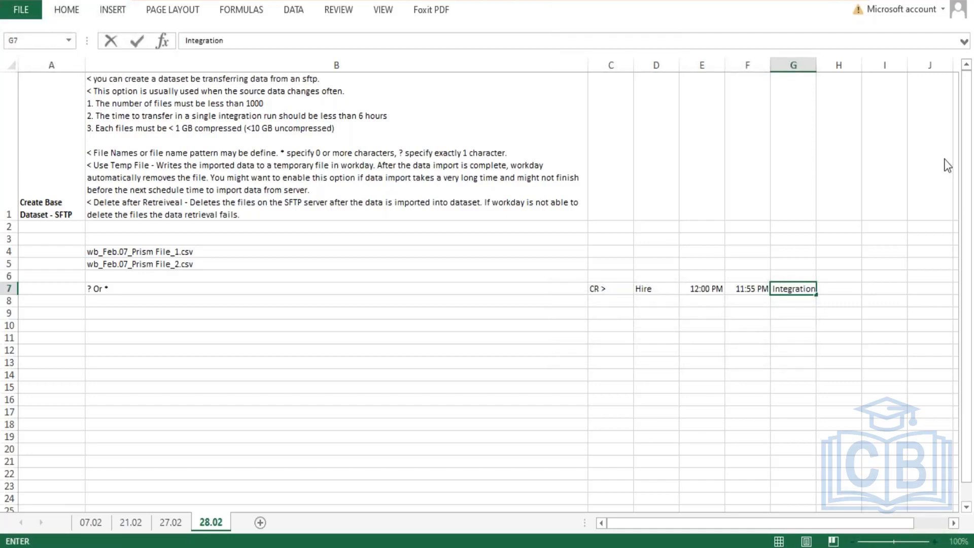
key(Return)
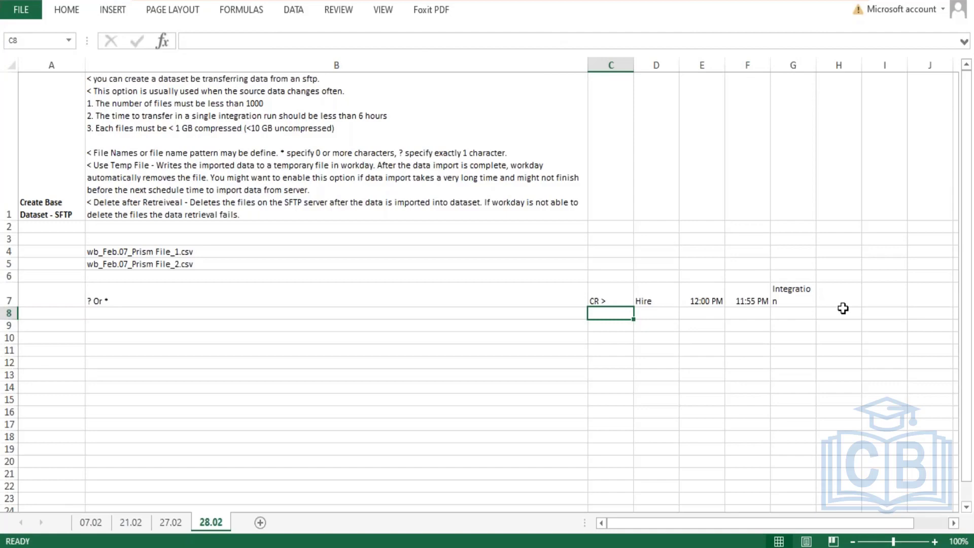
- Widen column G so that "Integration" fits on one line
click(793, 302)
click(756, 301)
drag(817, 65, 845, 64)
- Correct the start time in E7 to 12:00 AM
click(719, 299)
double_click(720, 299)
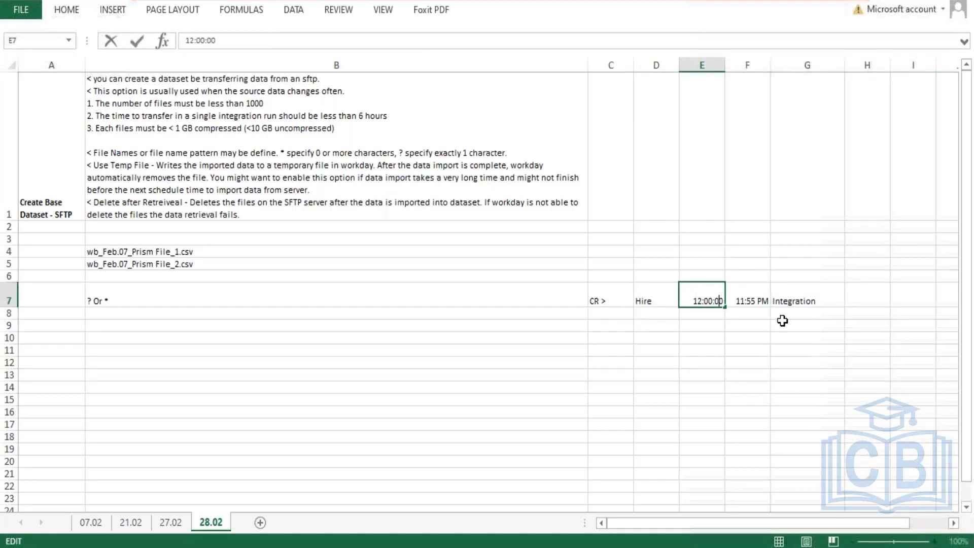
key(Return)
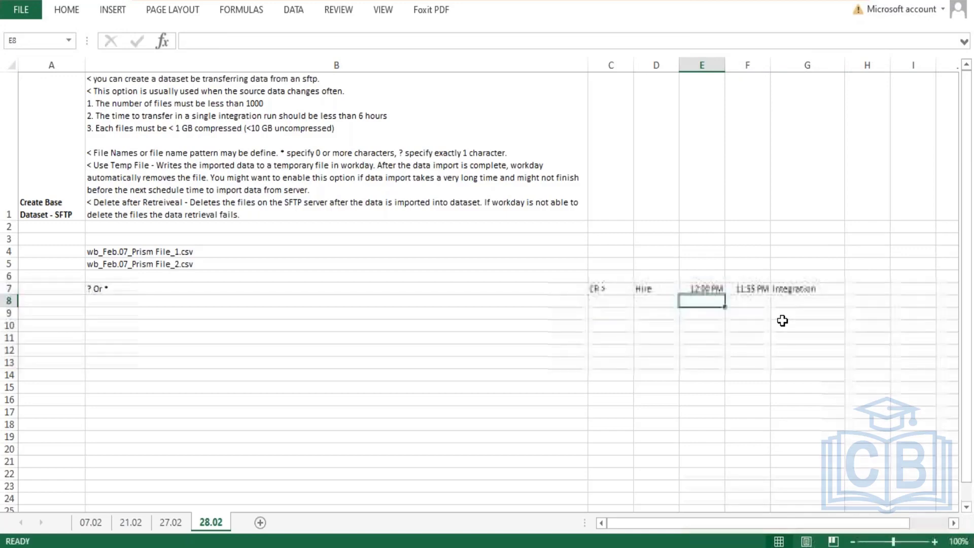
click(695, 288)
text(12)
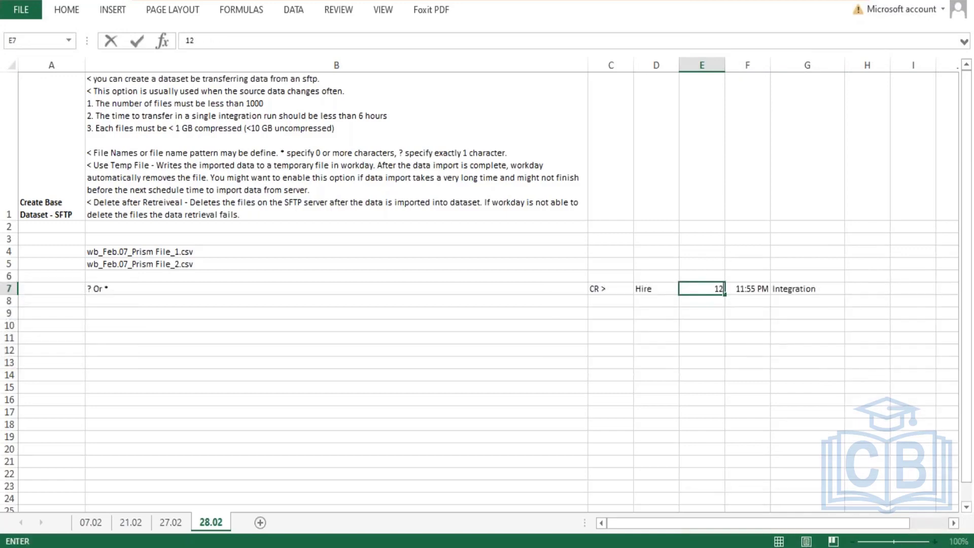
text(:00 AM)
key(Return)
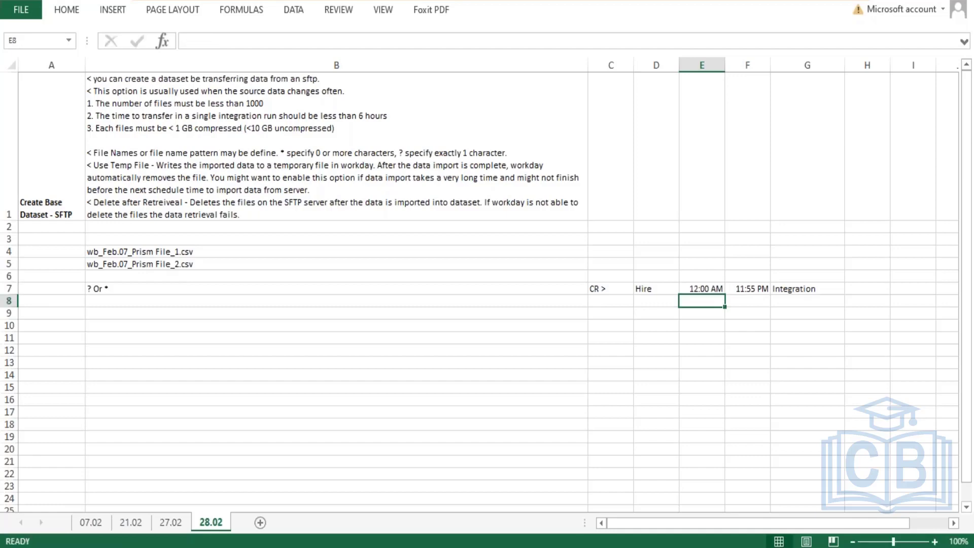
- Review the row 7 example, examining the report source, the time range in E7:F7 and the integration entry
click(709, 292)
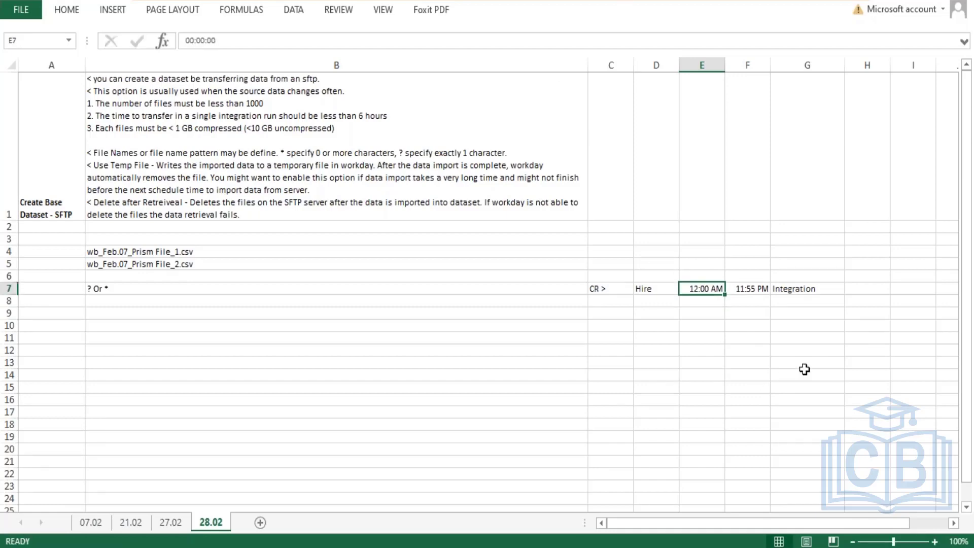
click(808, 289)
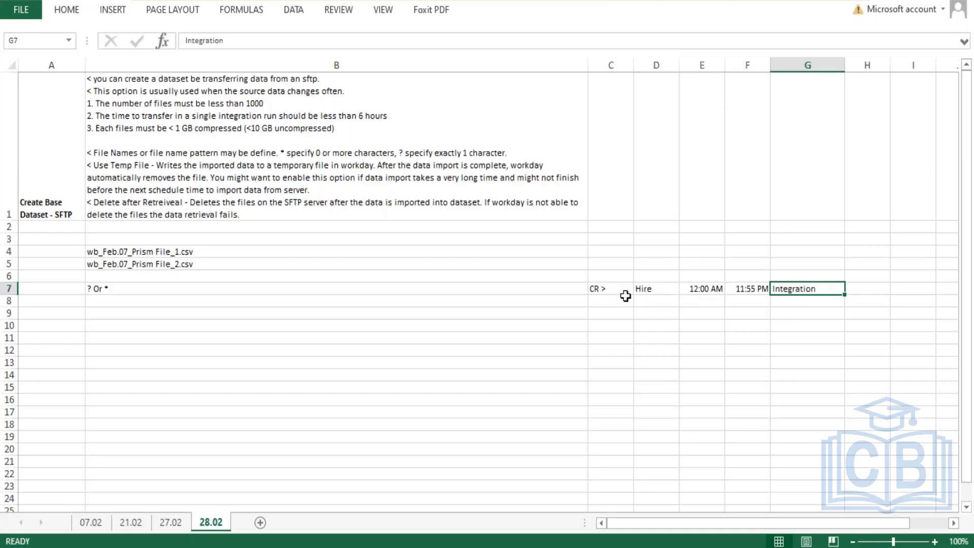
click(599, 289)
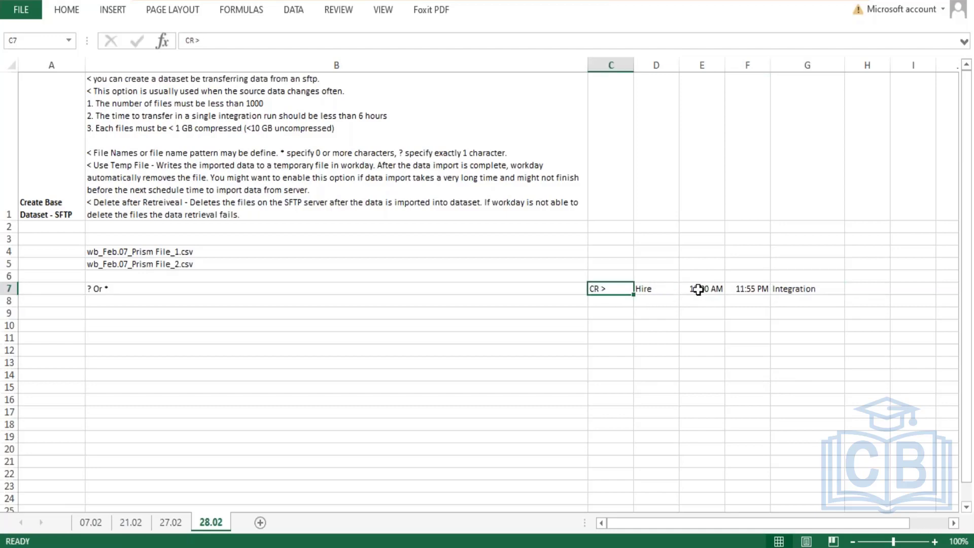
drag(699, 289, 744, 287)
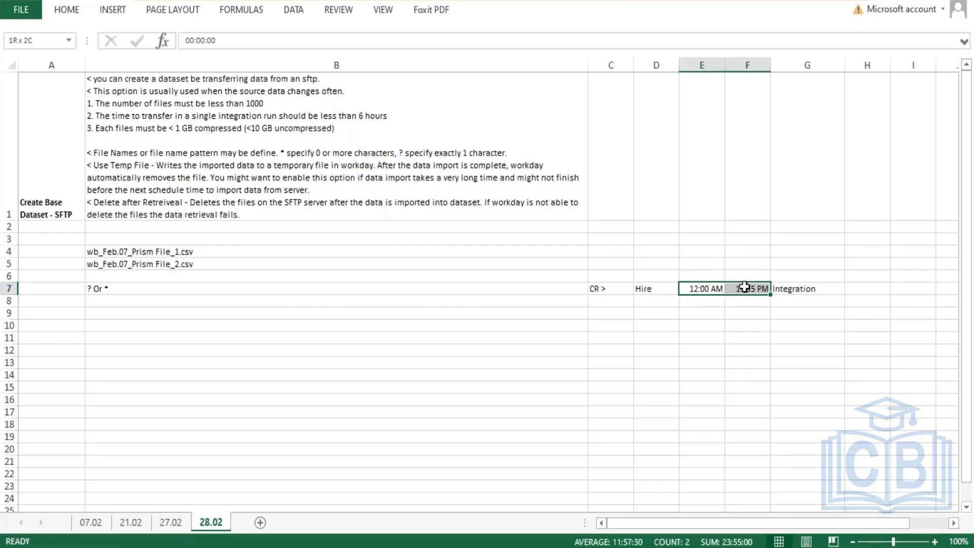
drag(744, 288, 744, 287)
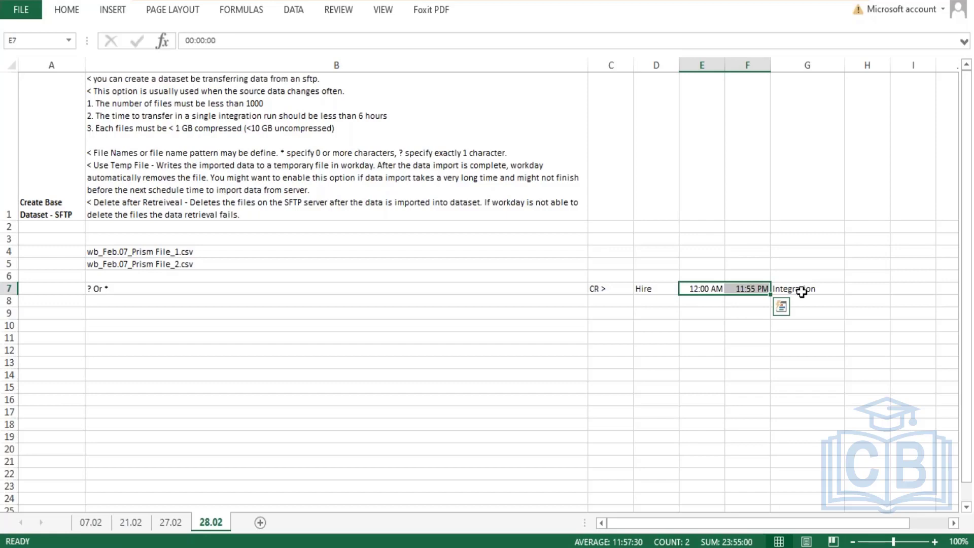
drag(805, 286, 798, 323)
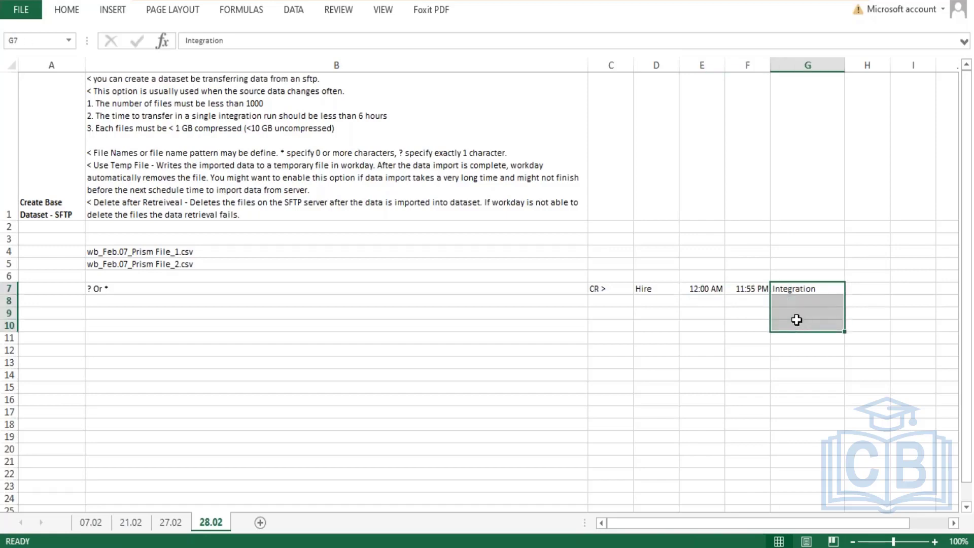
click(802, 287)
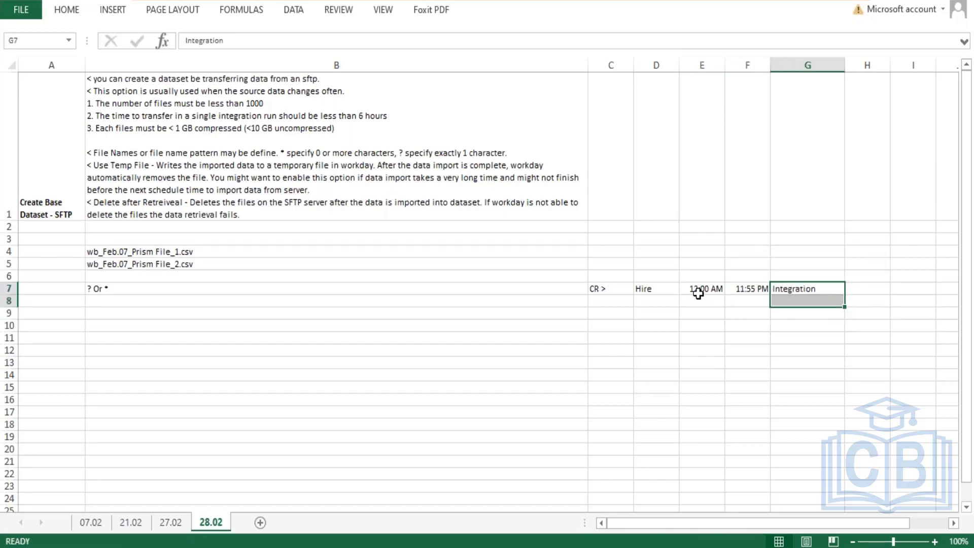
drag(703, 289, 735, 291)
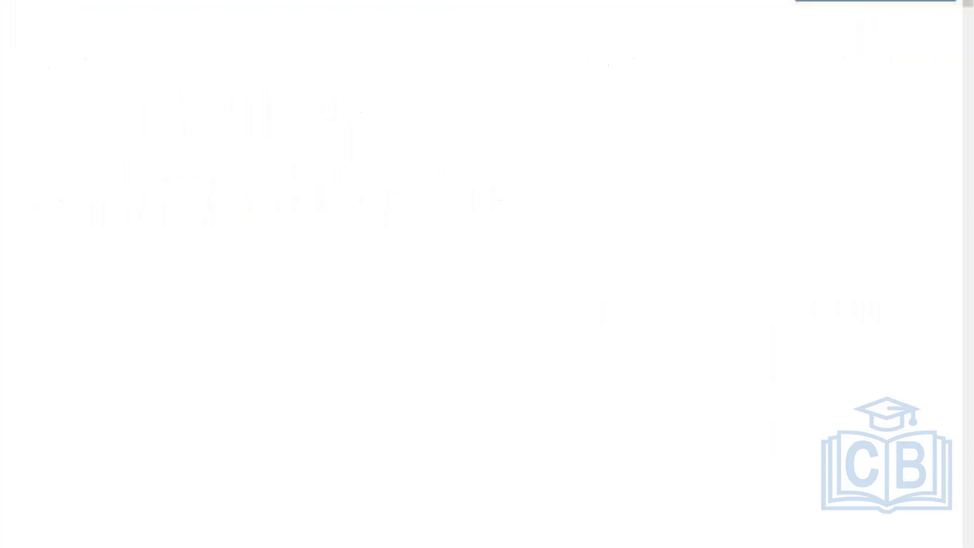
- Examine the dataset name and Request Name on the Workday schedule page alongside the SFTP file names and wildcards in the Excel notes
scroll(515, 280, up, 1)
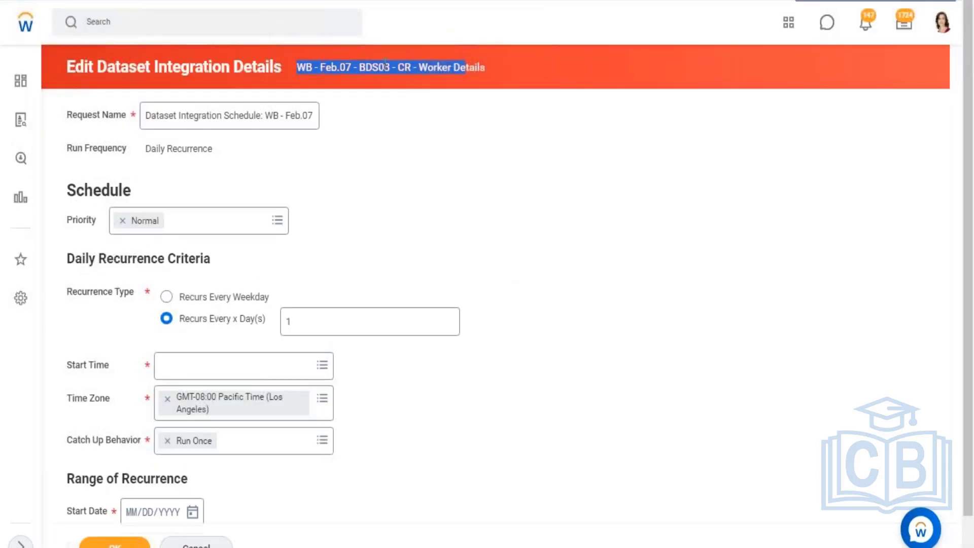
drag(492, 63, 296, 67)
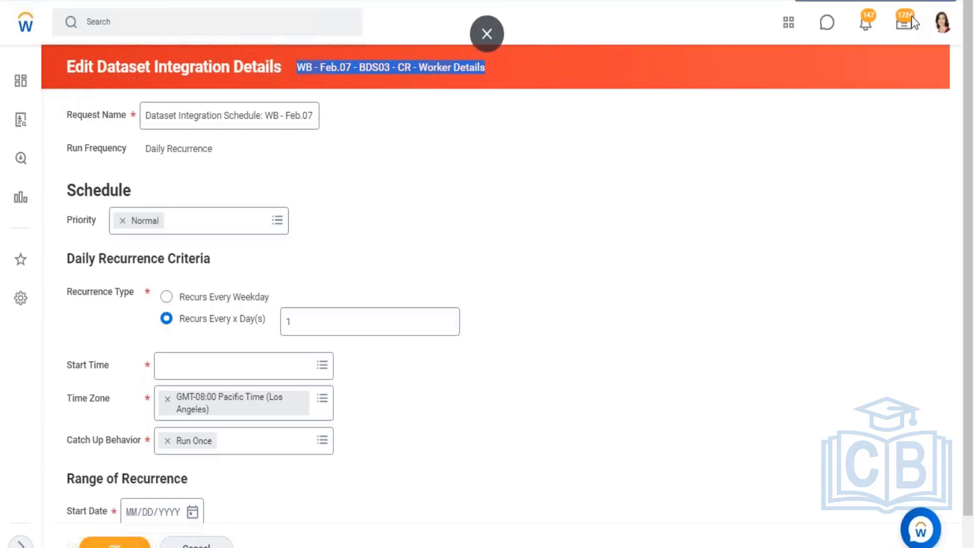
click(933, 2)
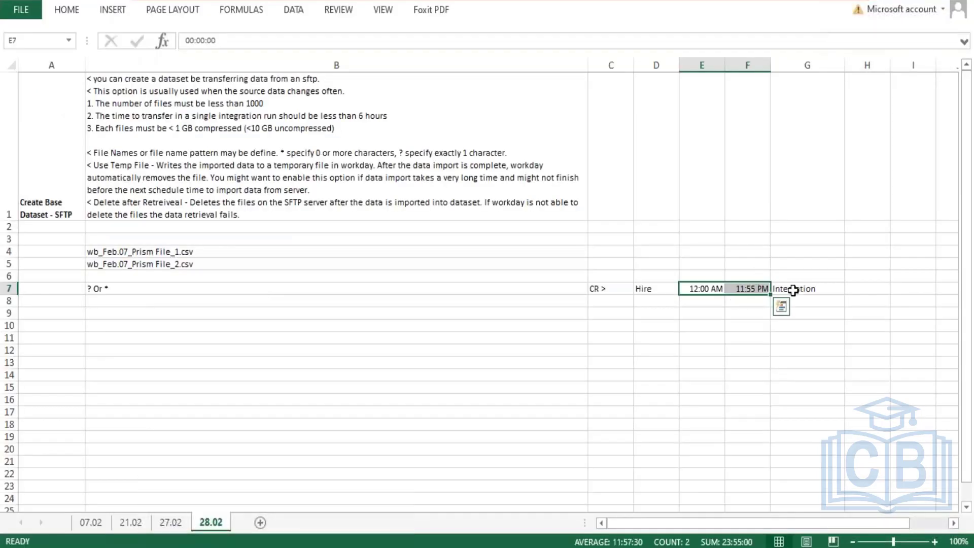
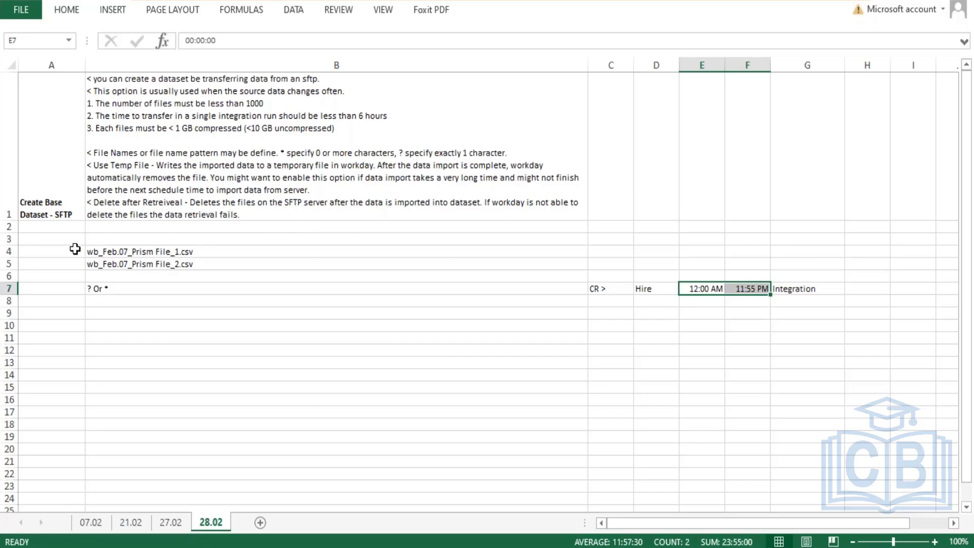
drag(99, 255, 100, 289)
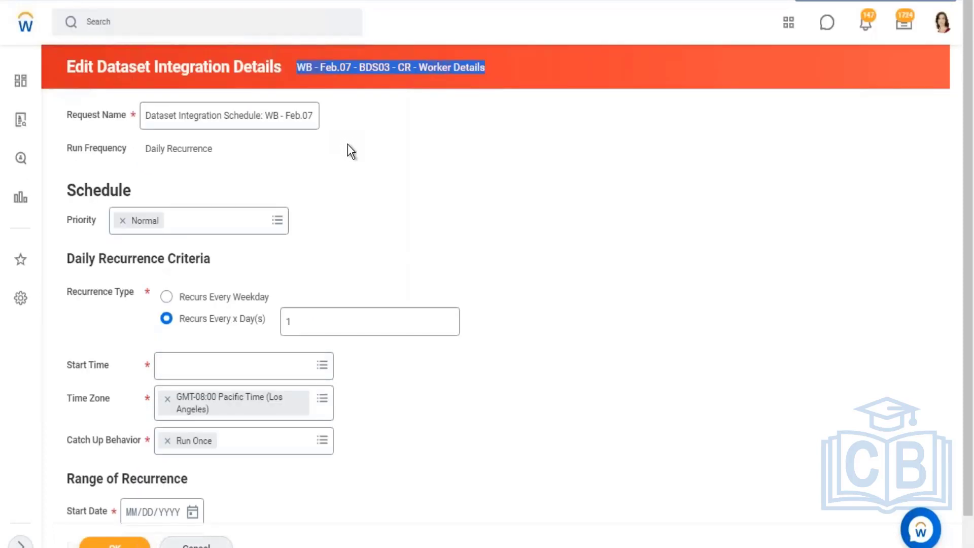
scroll(352, 150, down, 1)
click(155, 71)
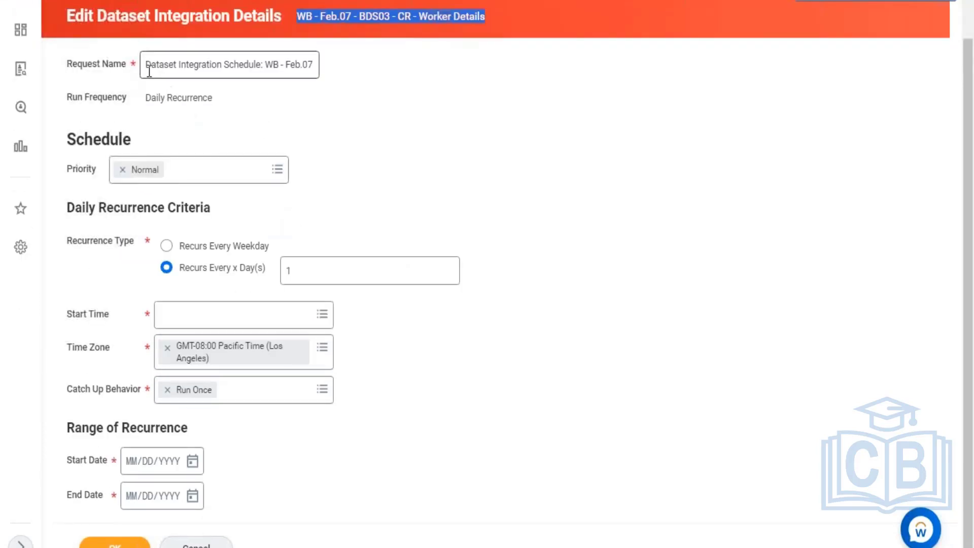
click(332, 64)
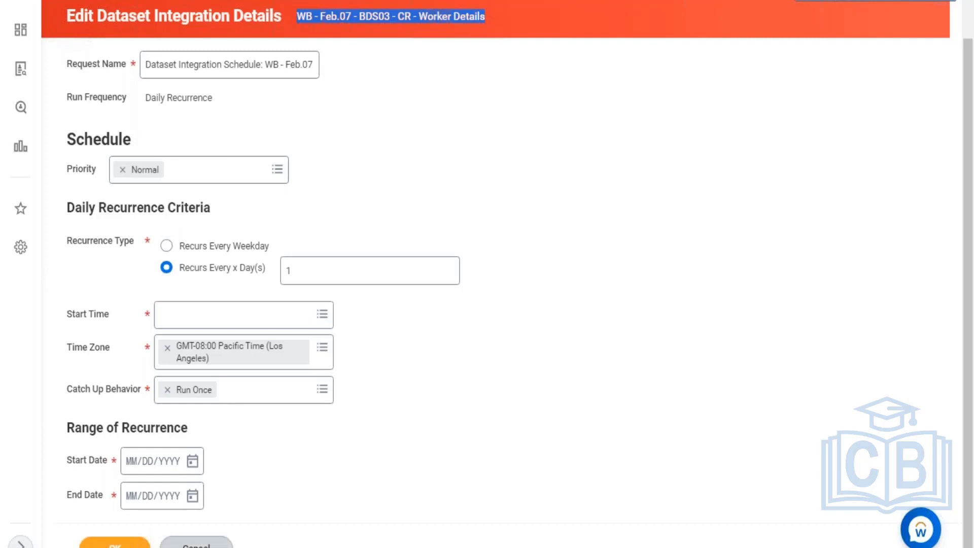
- Cancel the daily integration schedule for WB - Feb.07 - BDS03 - CR - Worker Details and discard its changes
click(437, 19)
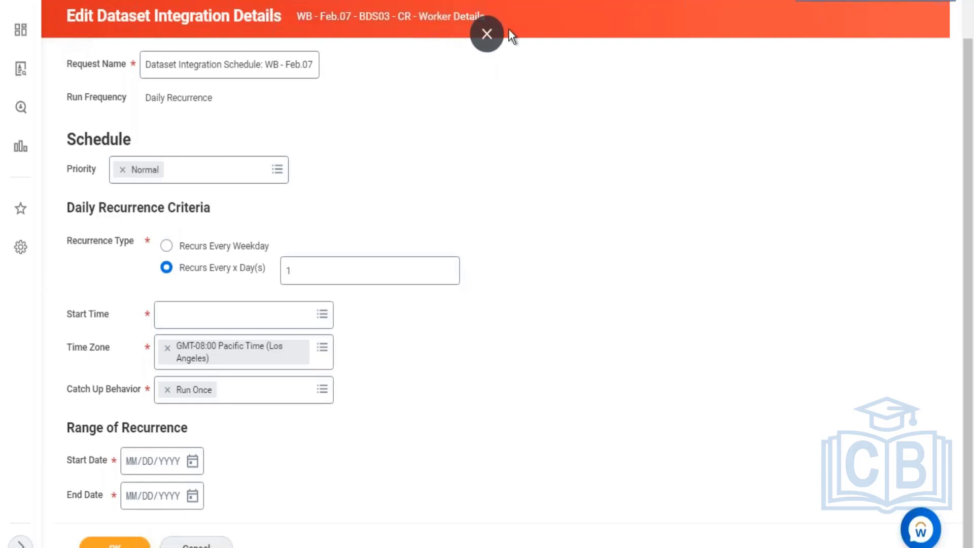
click(197, 544)
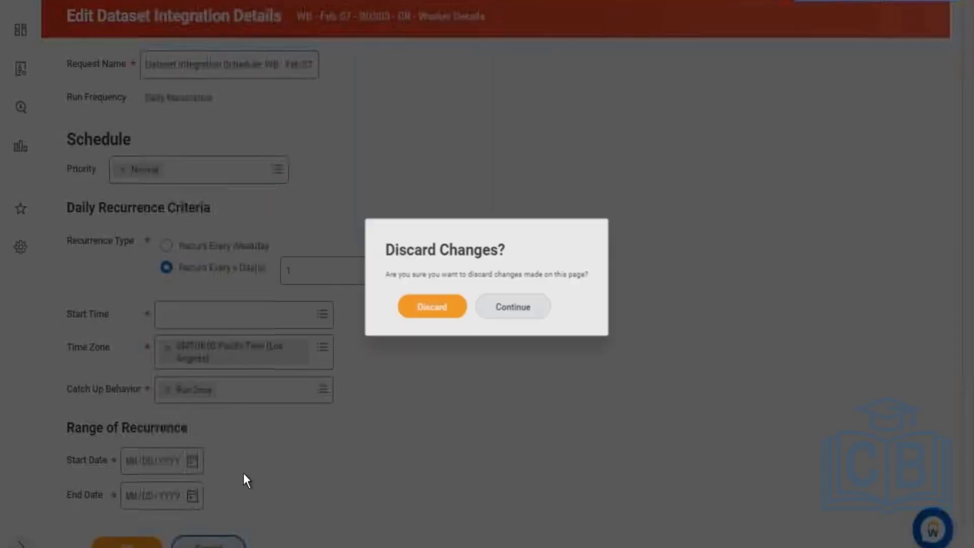
click(430, 307)
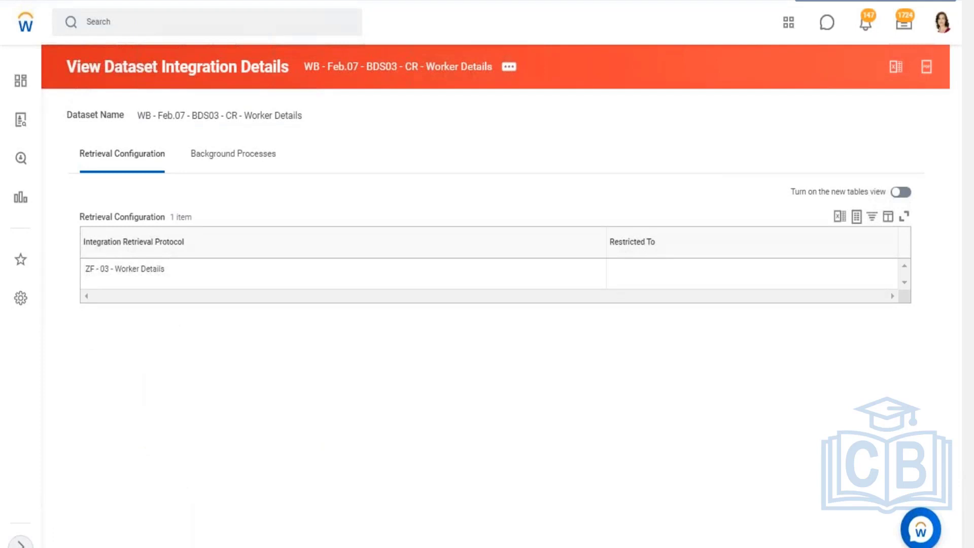
- Look over the dataset-related actions available for WB - Feb.07 - BDS03 - CR - Worker Details, leaving them unused
click(508, 67)
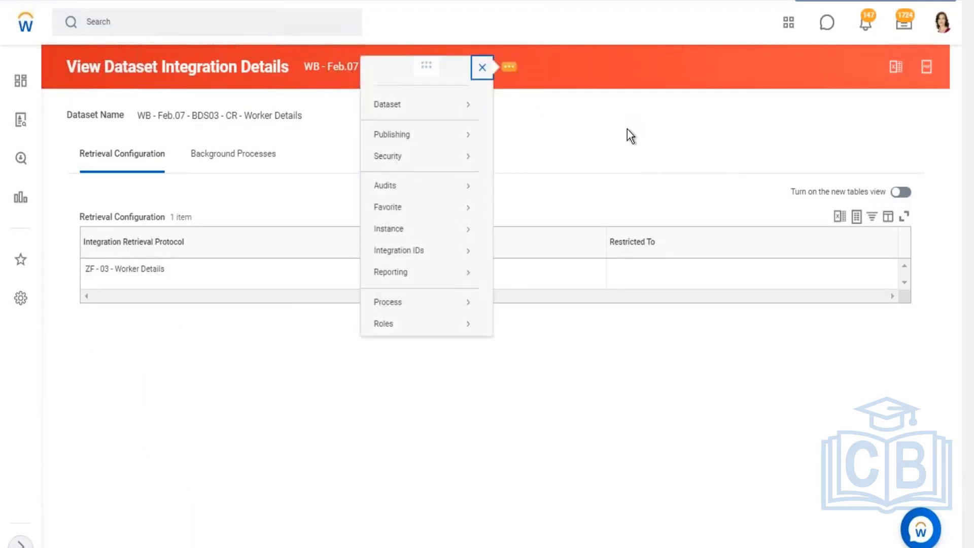
mouse_move(439, 110)
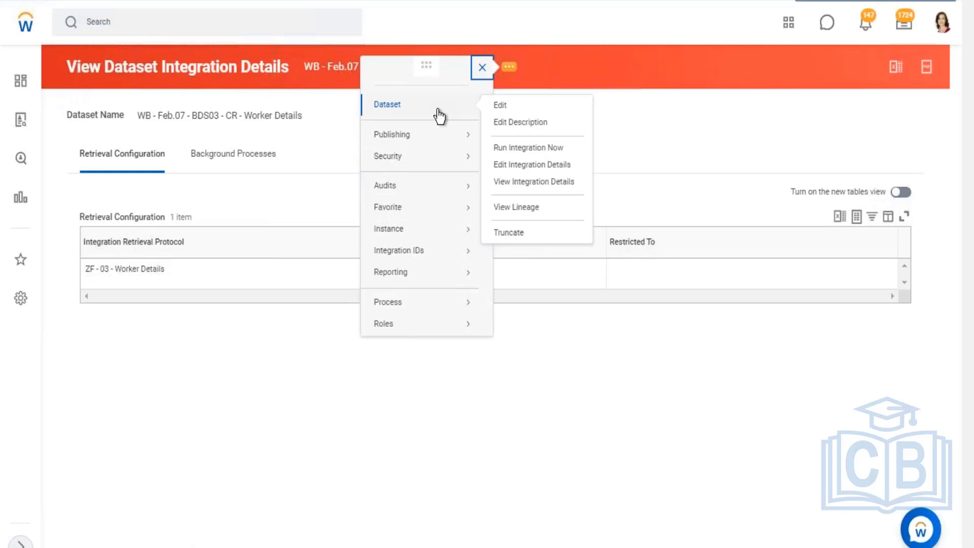
click(652, 169)
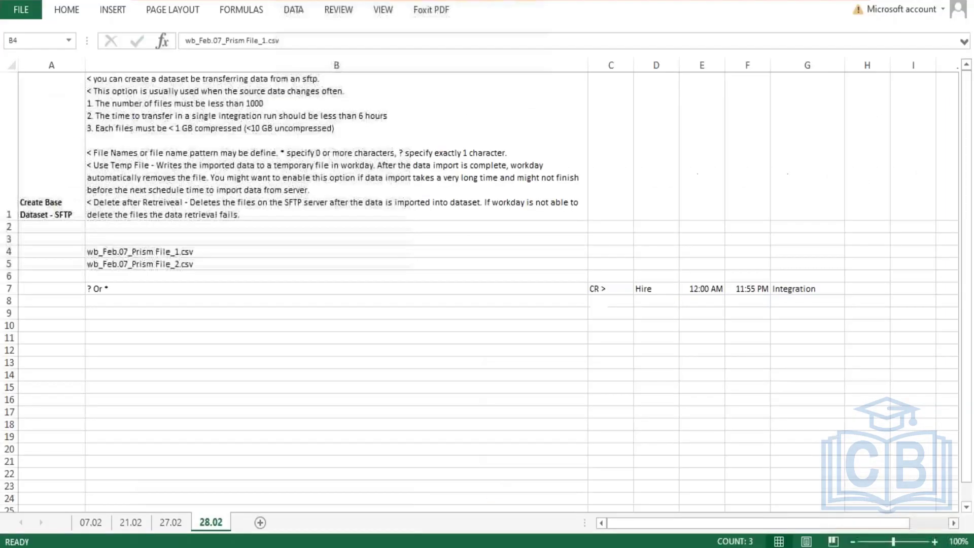
- Switch to the Excel notes and review the topic list starting with SFTP on the 27.02 sheet
scroll(235, 382, down, 2)
scroll(235, 383, up, 2)
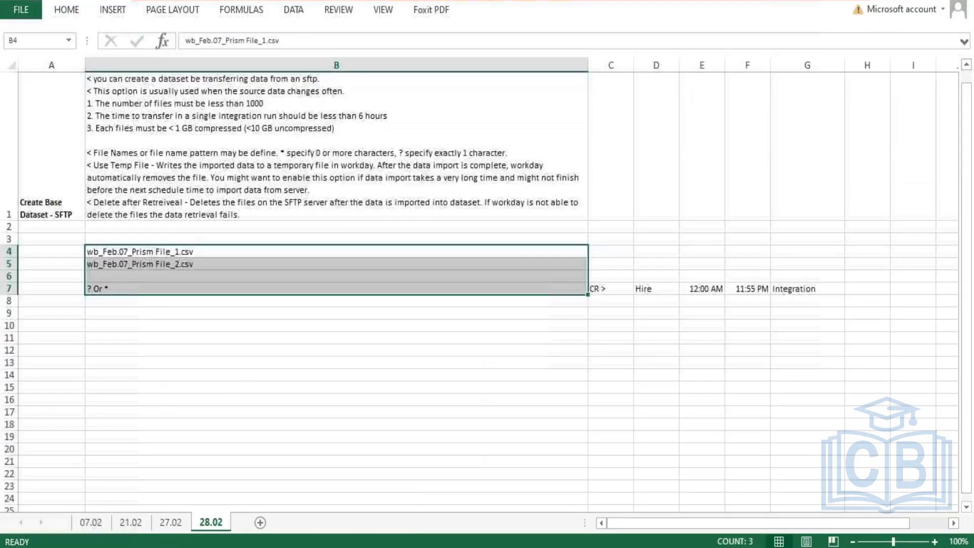
click(187, 524)
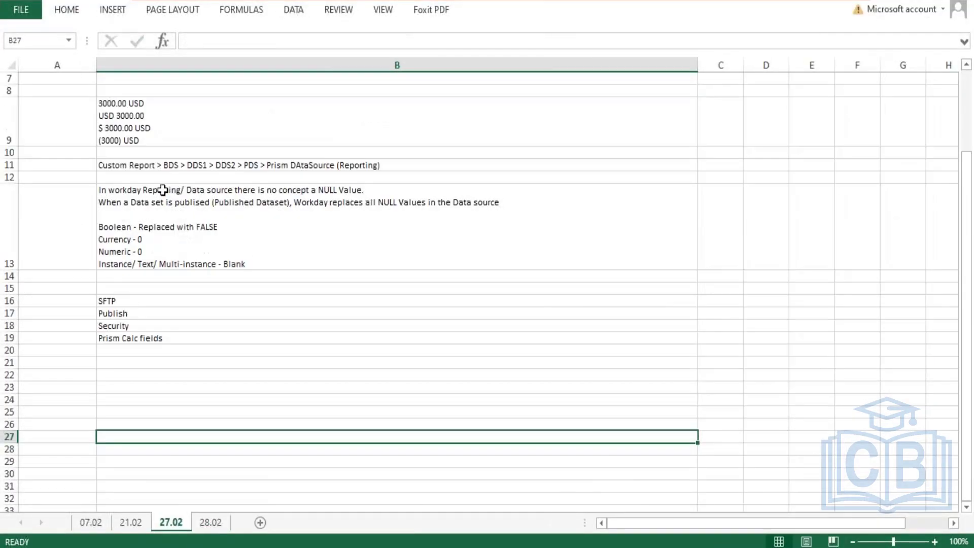
click(127, 289)
click(133, 303)
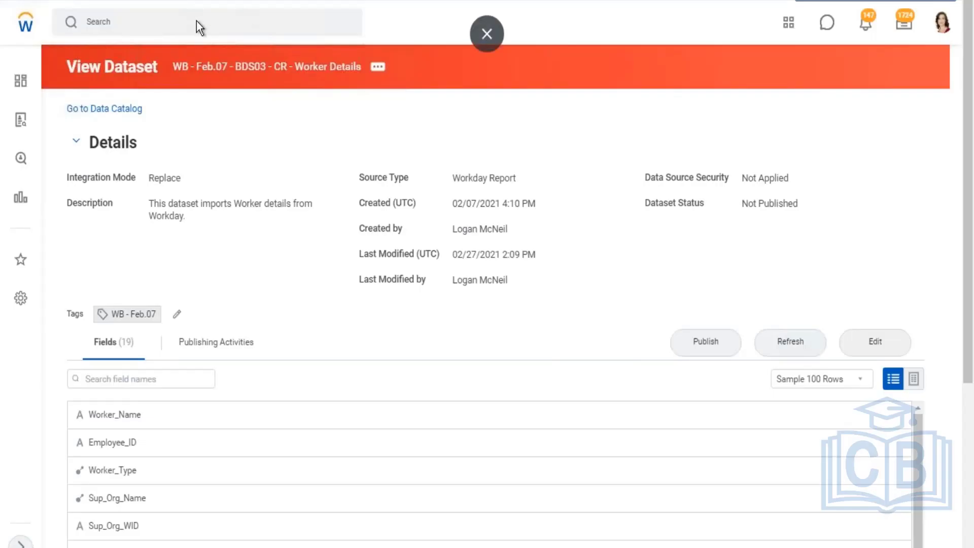
- Search Workday for "zf 03" and open the custom report ZF - 03 - Worker Details
click(196, 20)
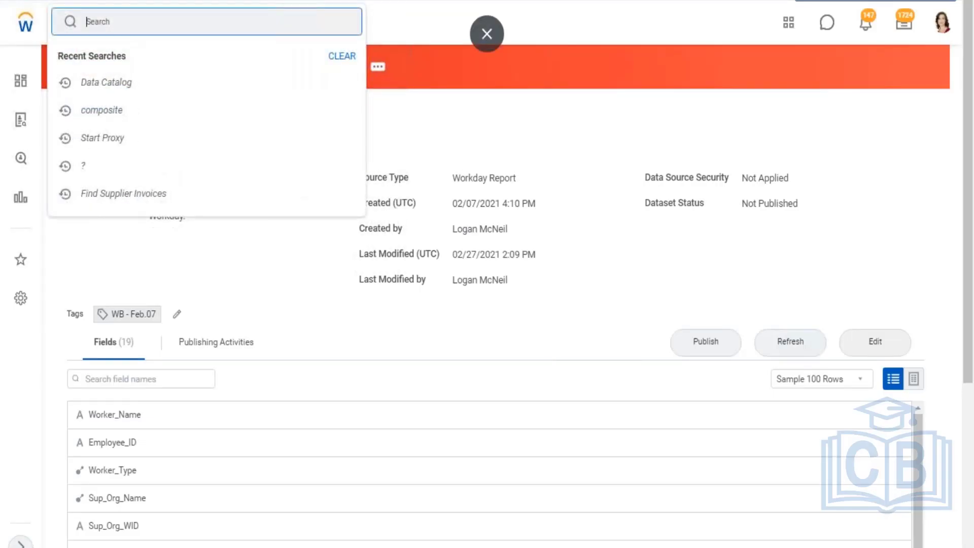
text(w)
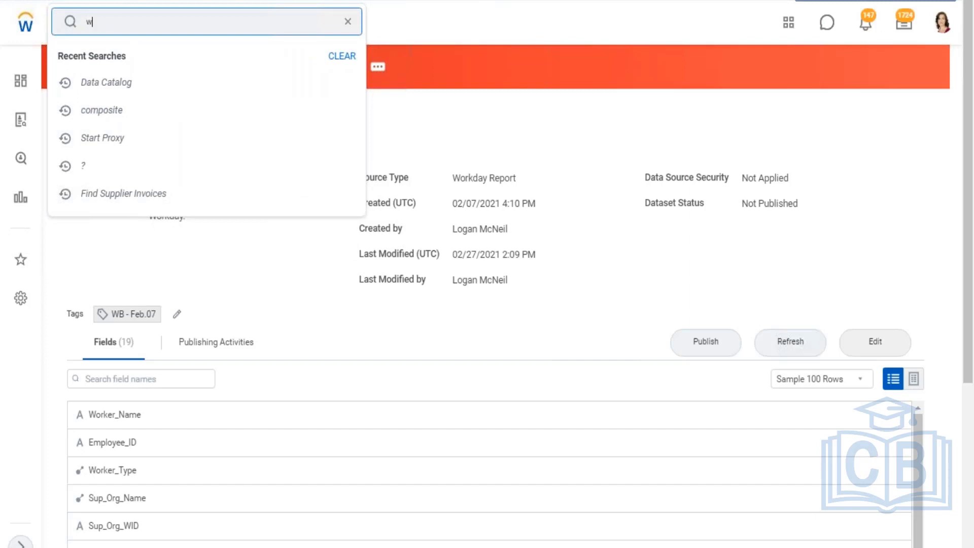
text(b)
key(BackSpace)
key(BackSpace)
text(zf 03)
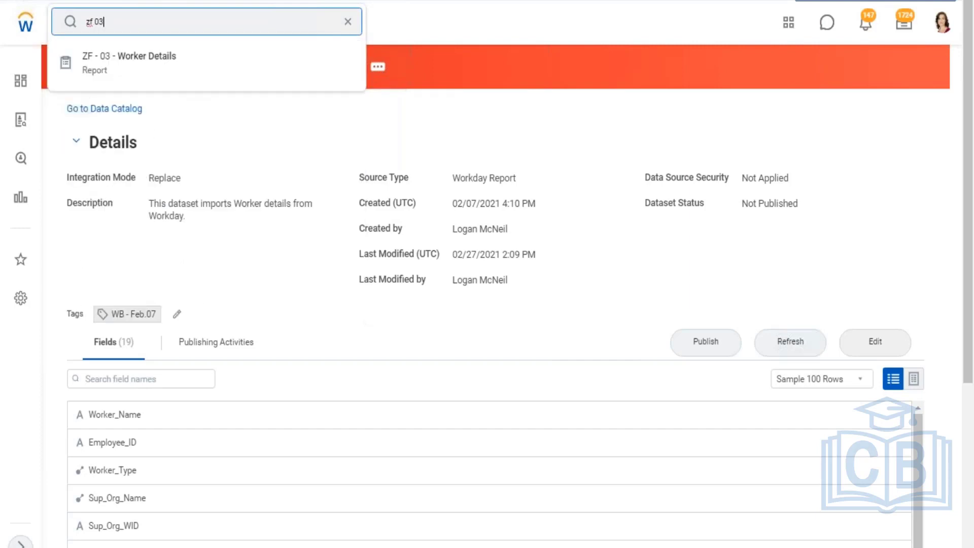
click(135, 53)
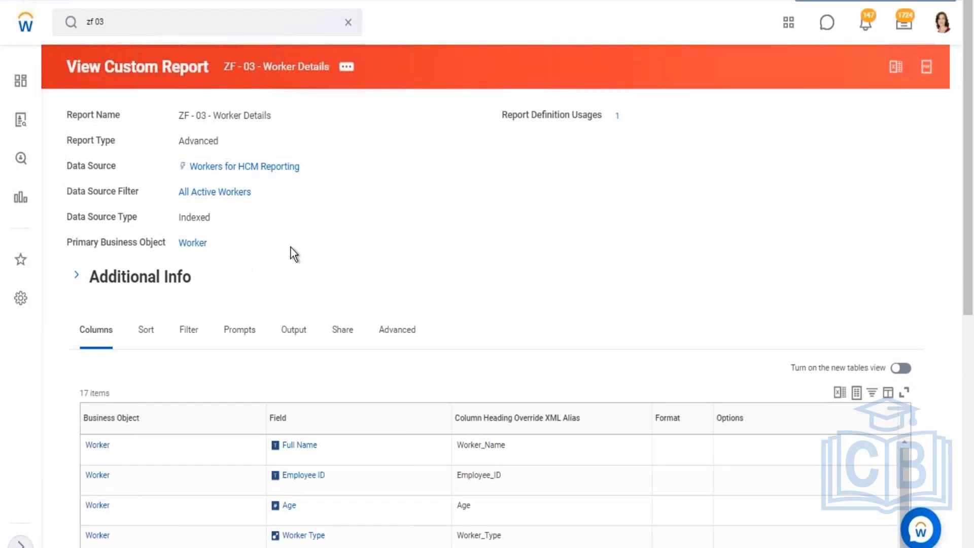
- Examine the Full Name report field's source, type and description in the report's column list
scroll(291, 248, down, 5)
mouse_move(327, 215)
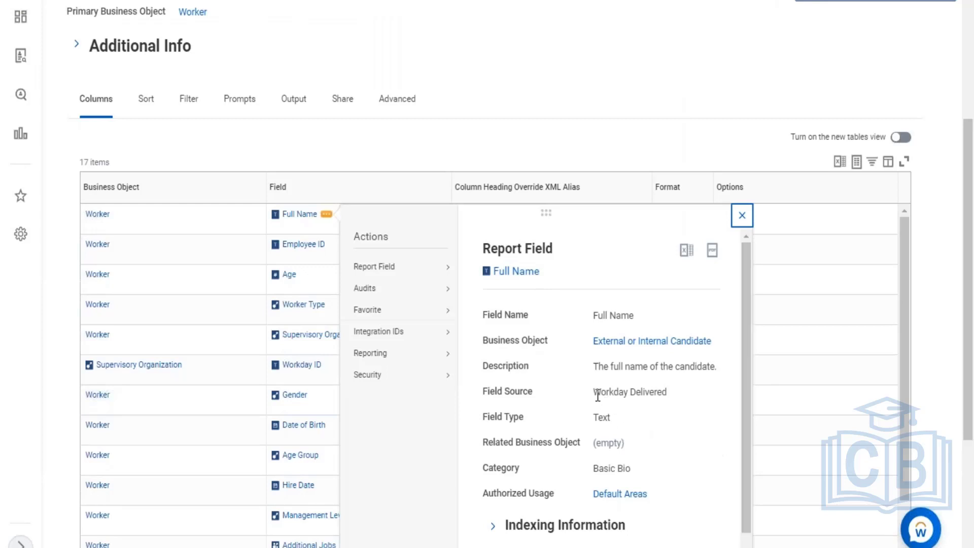
drag(594, 391, 668, 393)
mouse_move(410, 291)
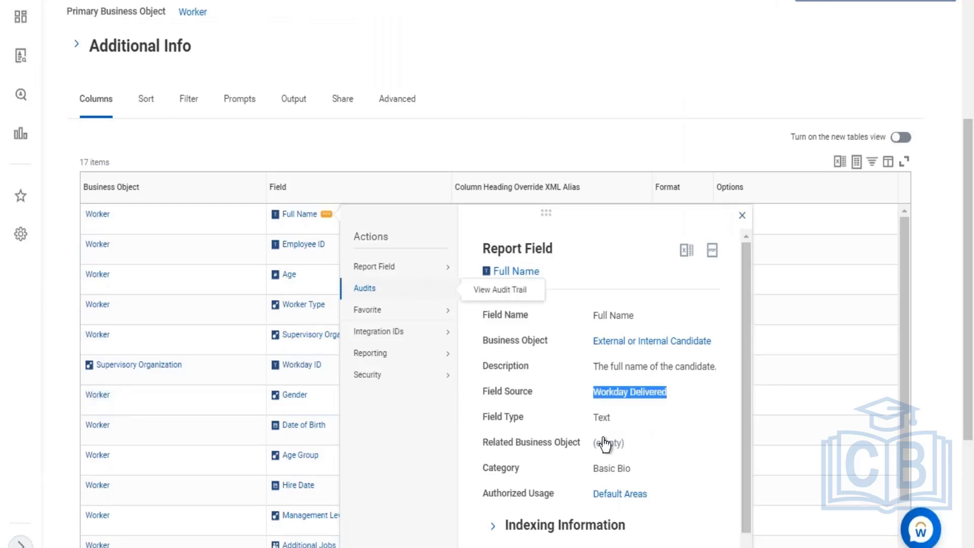
drag(594, 419, 608, 419)
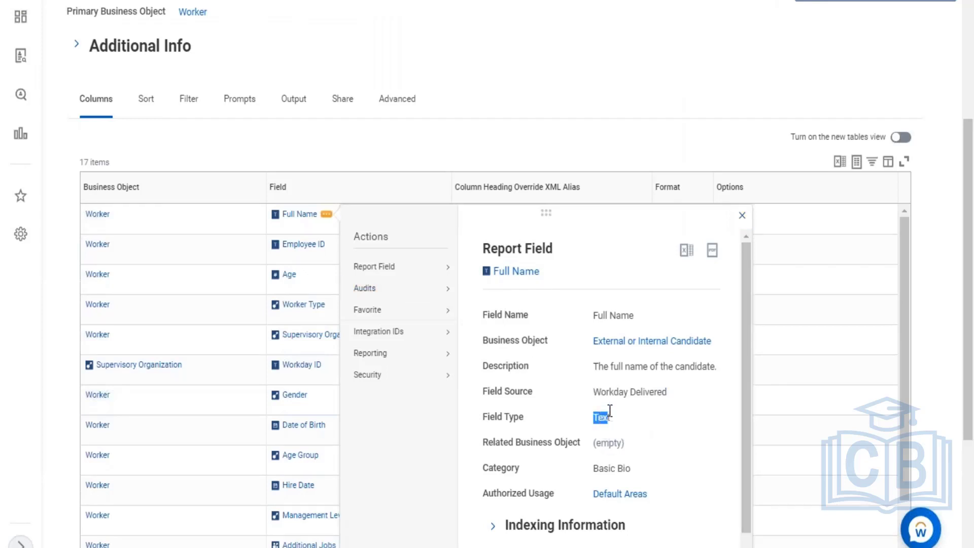
drag(591, 368, 653, 350)
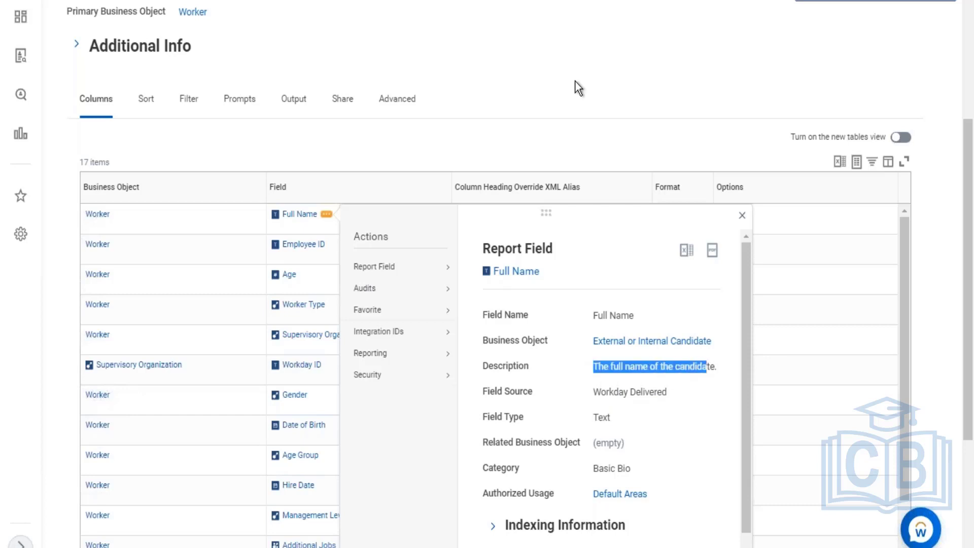
click(478, 147)
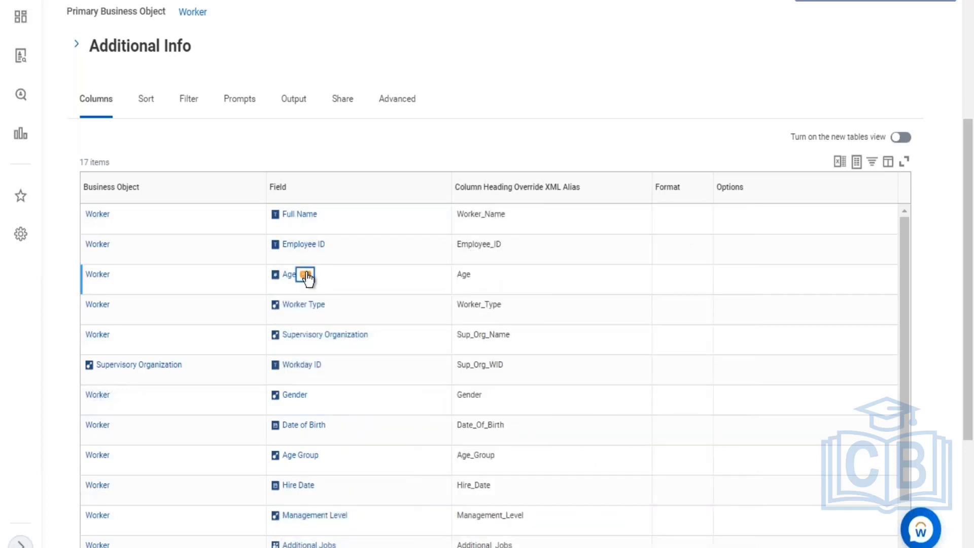
- Inspect the Age report field's details, including its field source, and return to the report overview
click(306, 276)
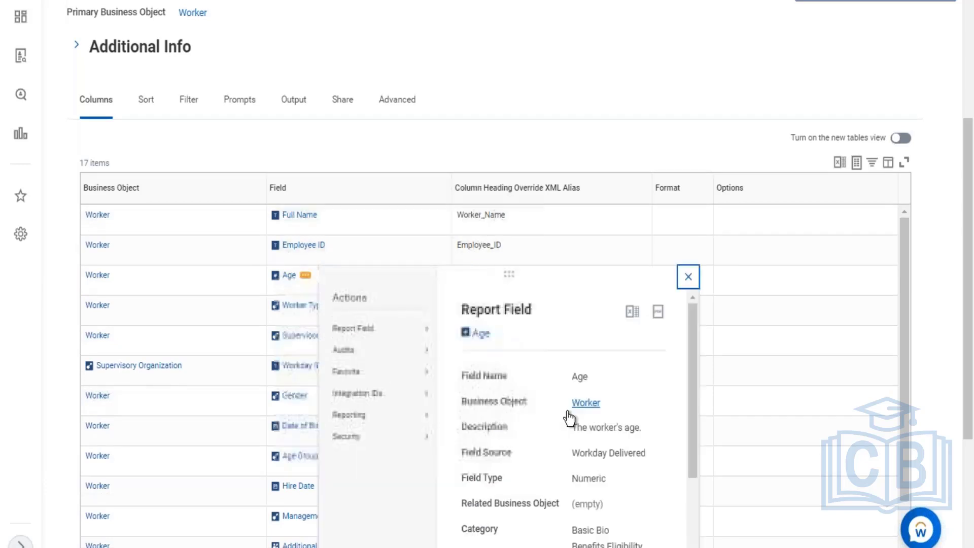
double_click(591, 452)
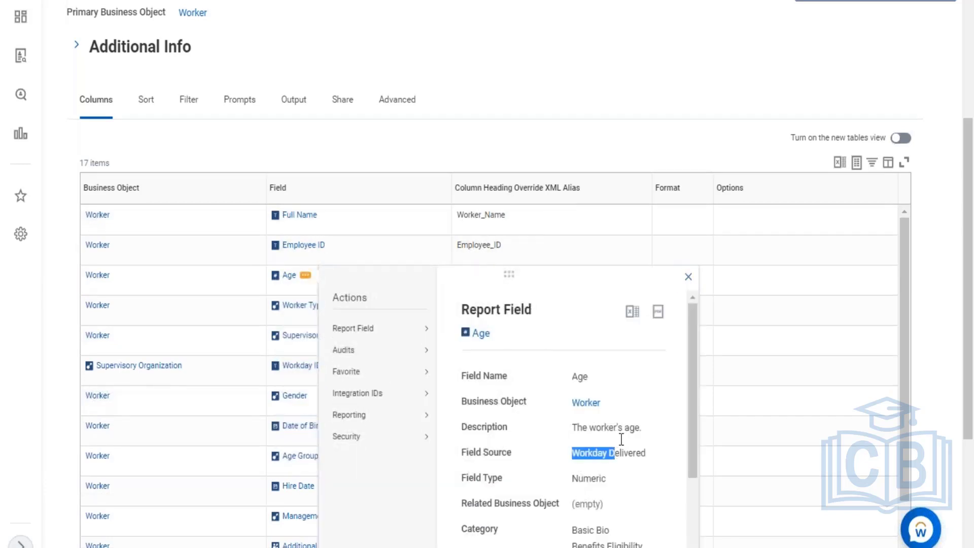
click(710, 93)
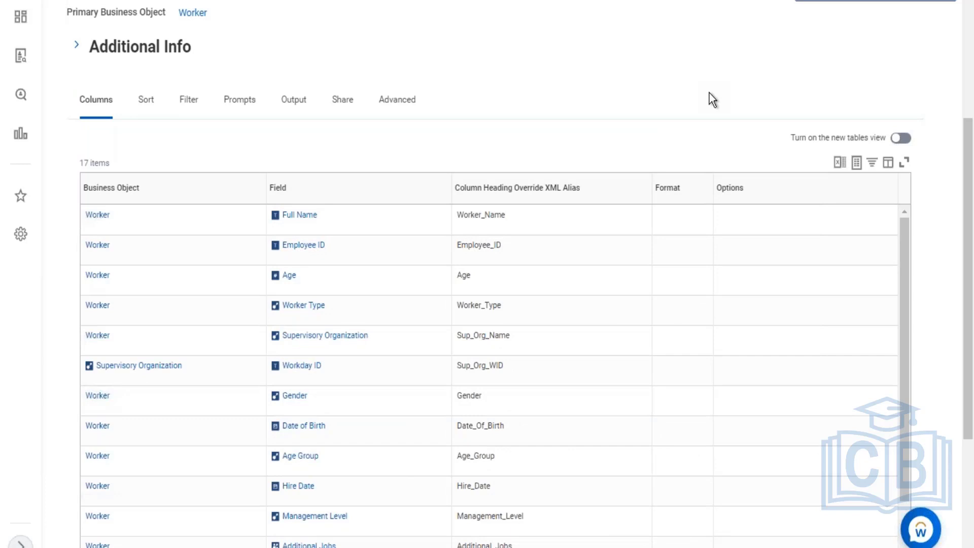
scroll(714, 87, up, 2)
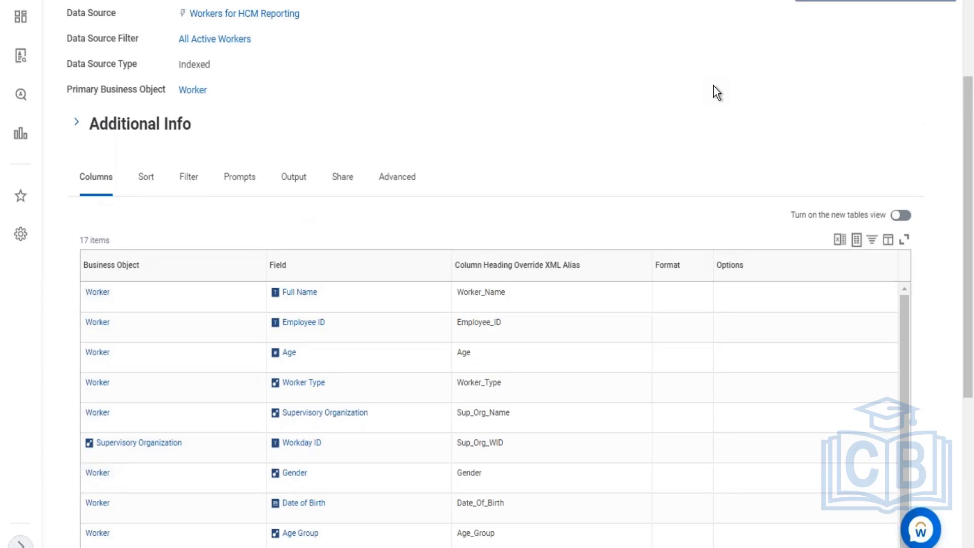
scroll(713, 87, up, 4)
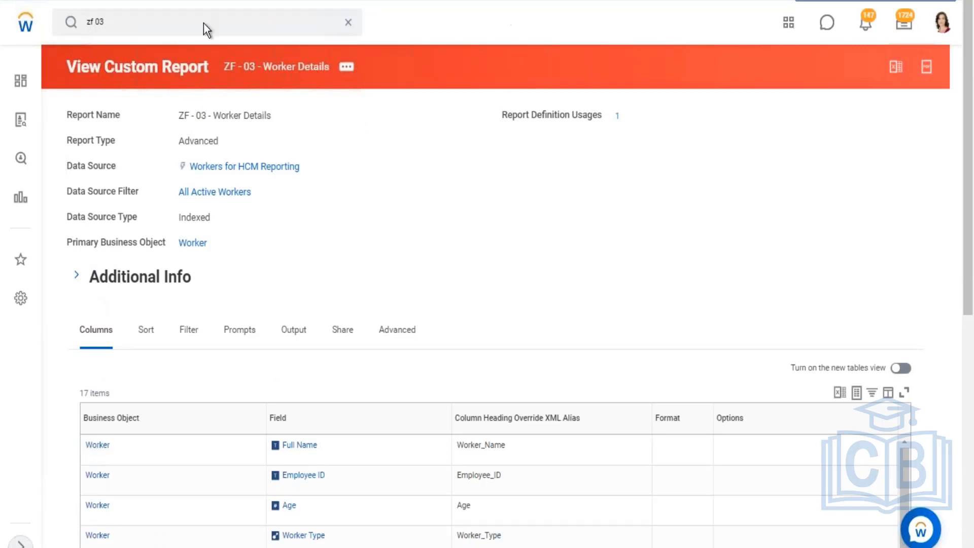
- Clear the "zf 03" search and open the Data Catalog from the recent searches
click(152, 22)
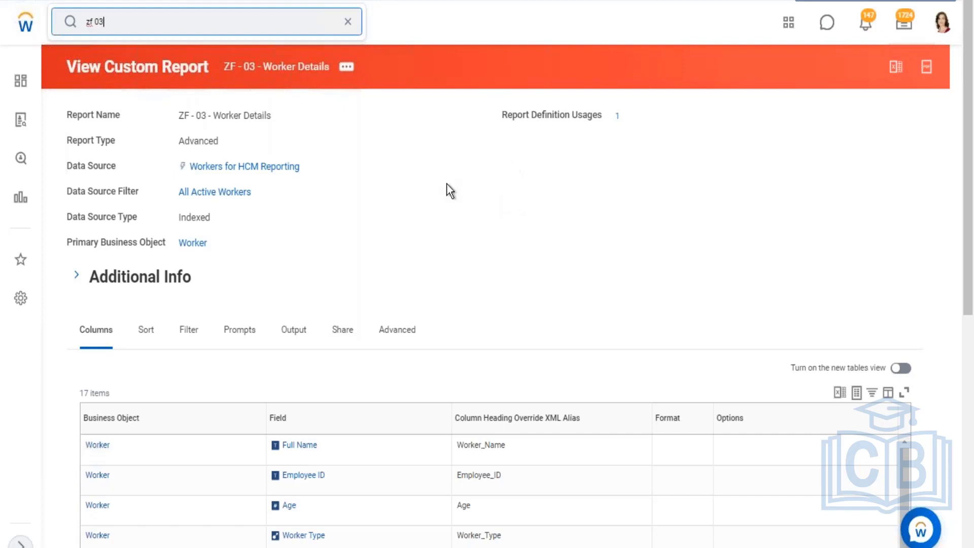
drag(212, 62, 346, 161)
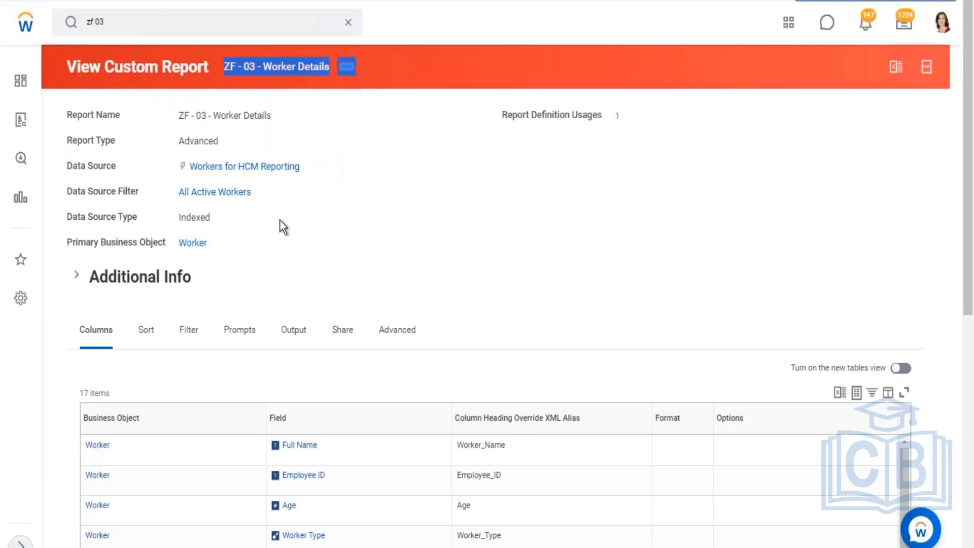
click(350, 22)
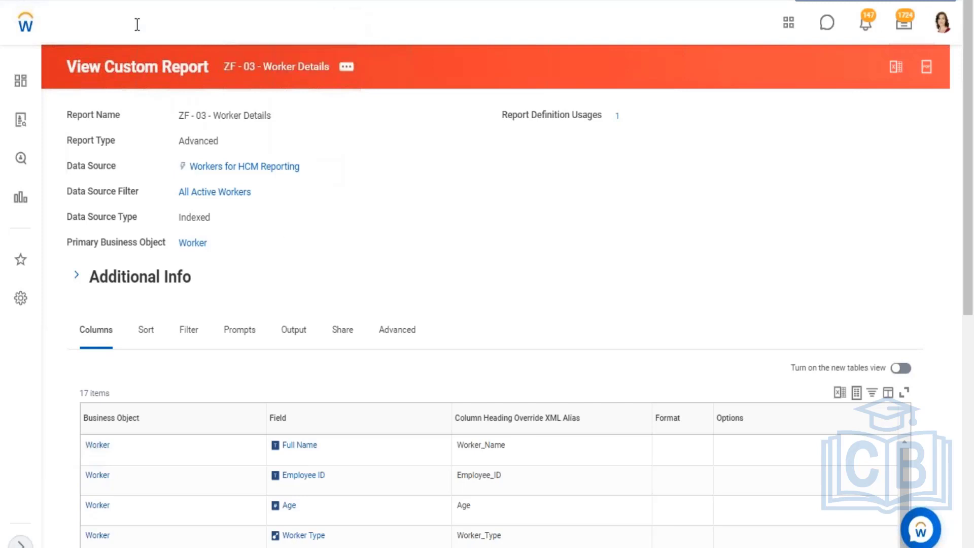
click(135, 24)
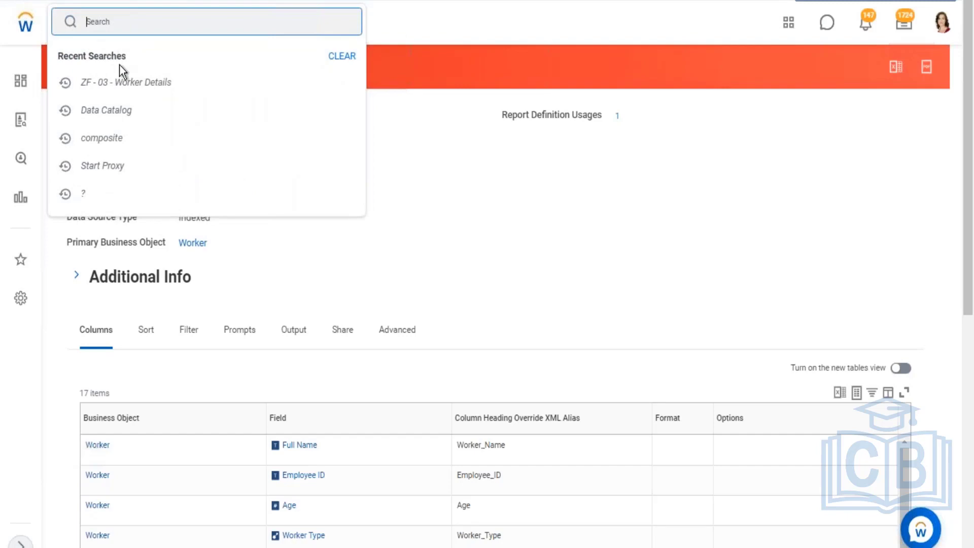
click(122, 112)
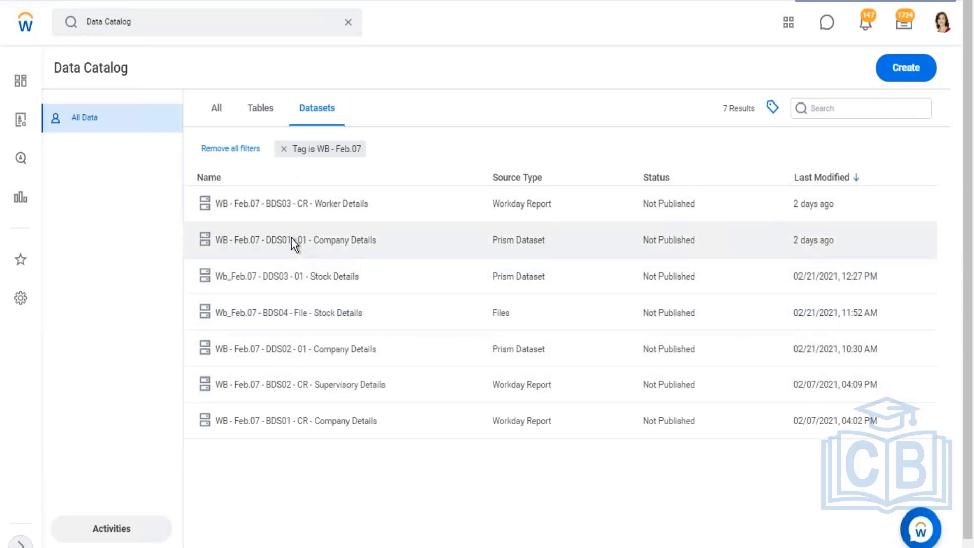
- Open the derived dataset WB - Feb.07 - DDS01 - 01 - Company Details for editing
click(291, 238)
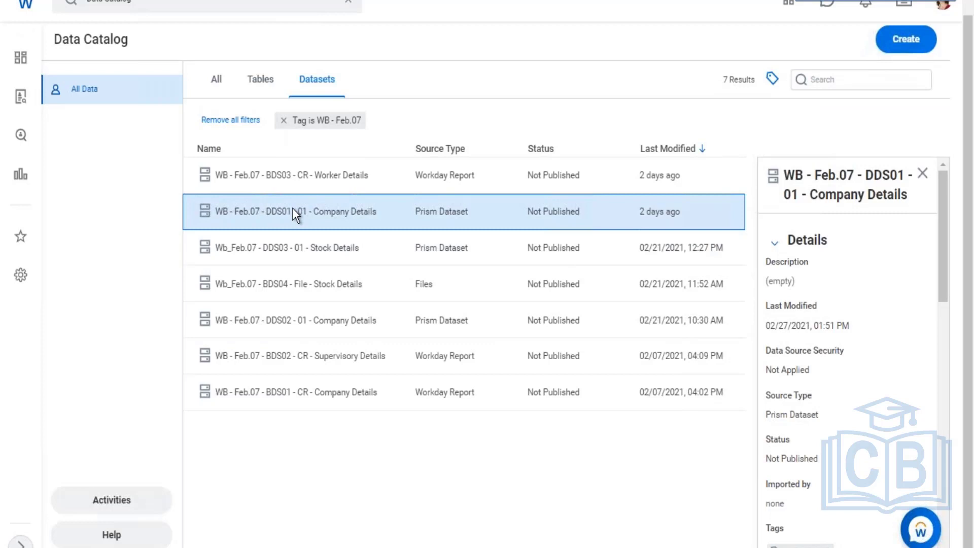
right_click(330, 218)
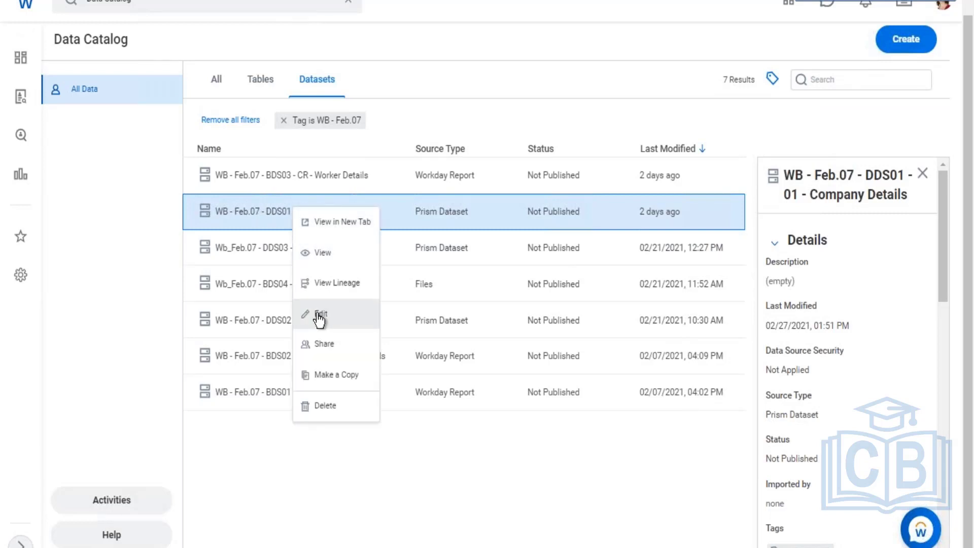
click(362, 319)
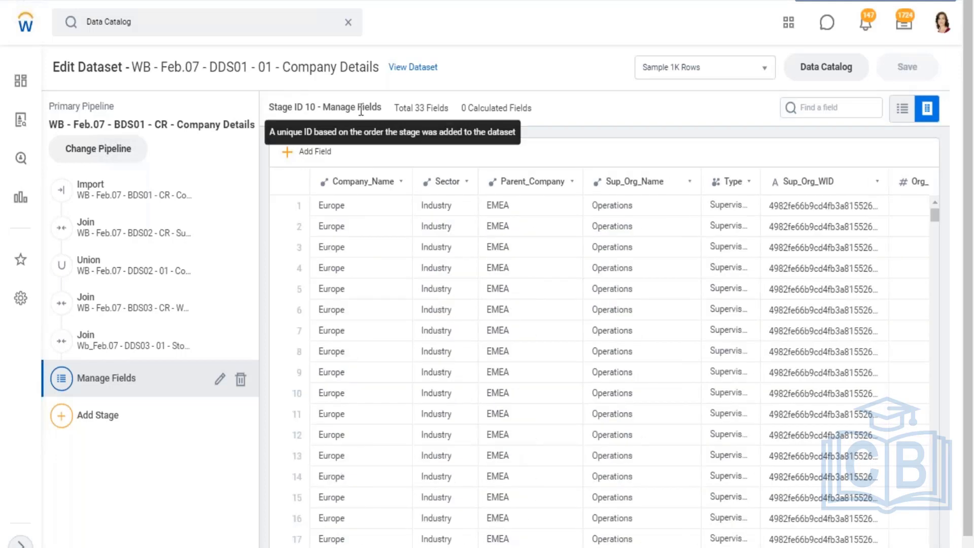
- Examine the Manage Fields stage's ID, total field count and calculated field count
drag(269, 105, 531, 108)
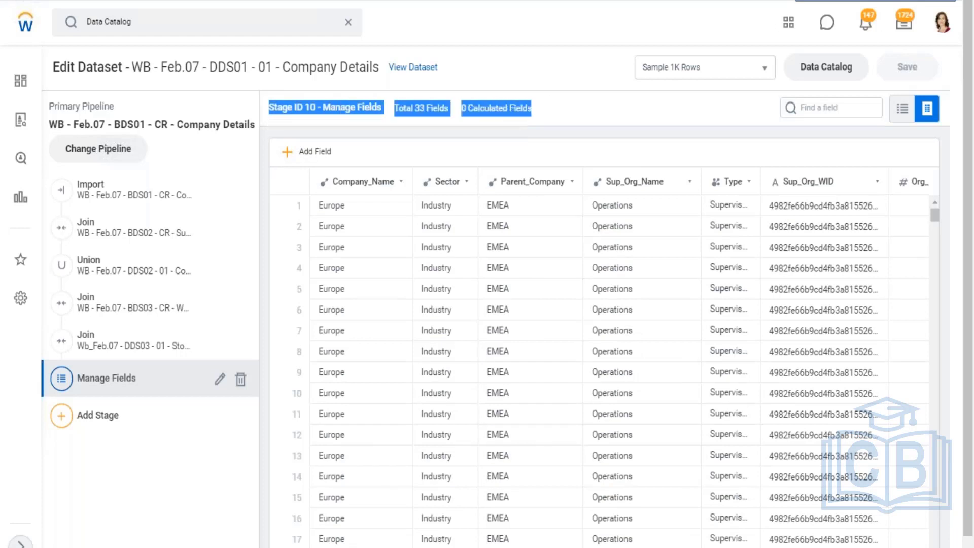
click(313, 107)
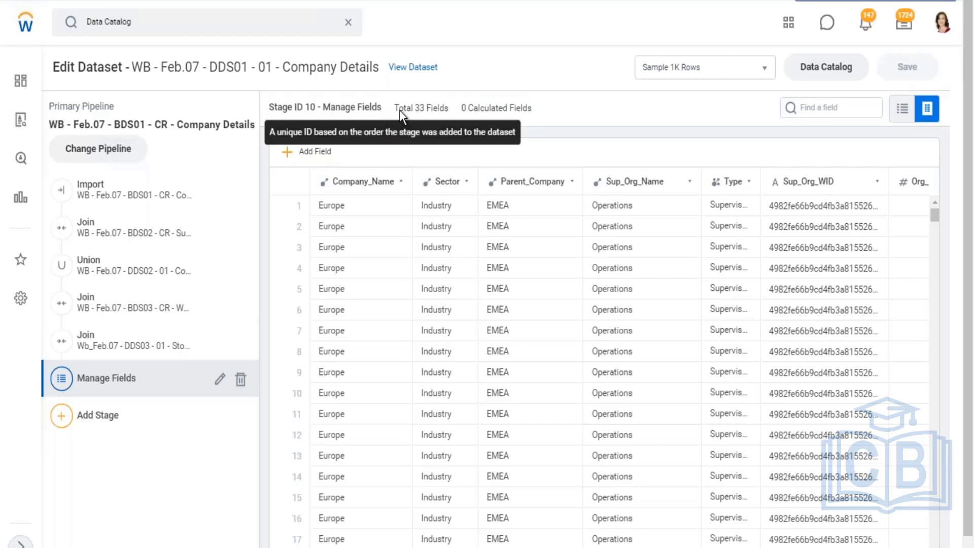
drag(395, 108, 422, 110)
triple_click(473, 109)
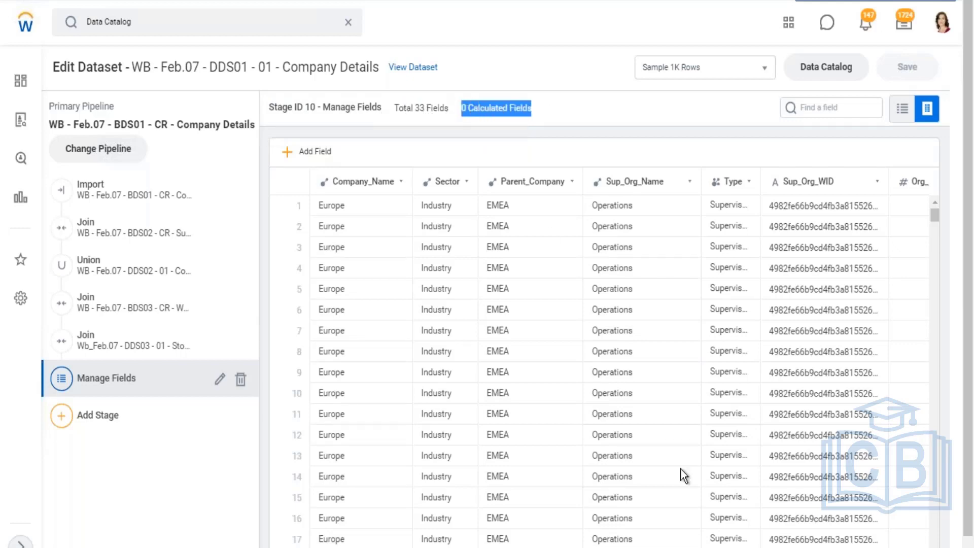
scroll(969, 542, down, 1)
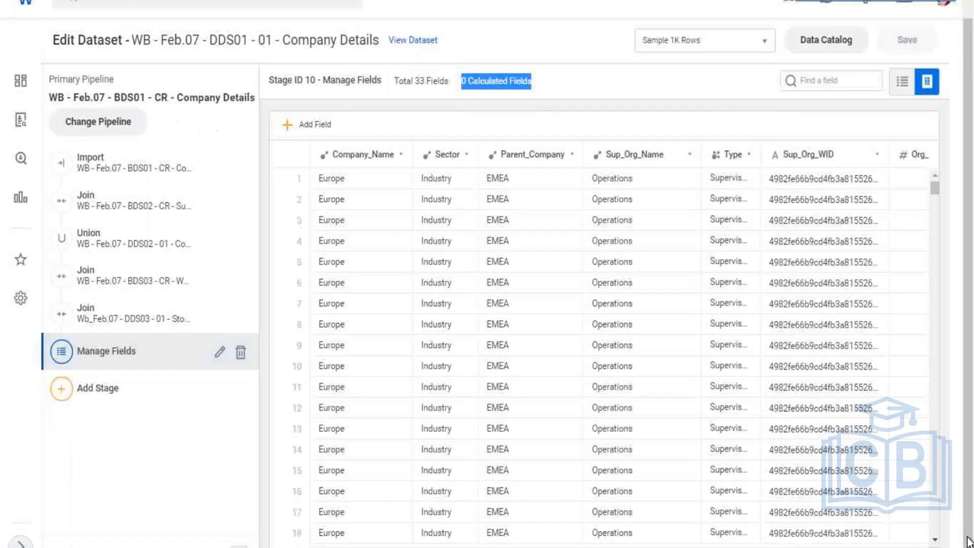
- Add a new field after Vesting Quantity Value in the Manage Fields stage
scroll(619, 343, right, 15)
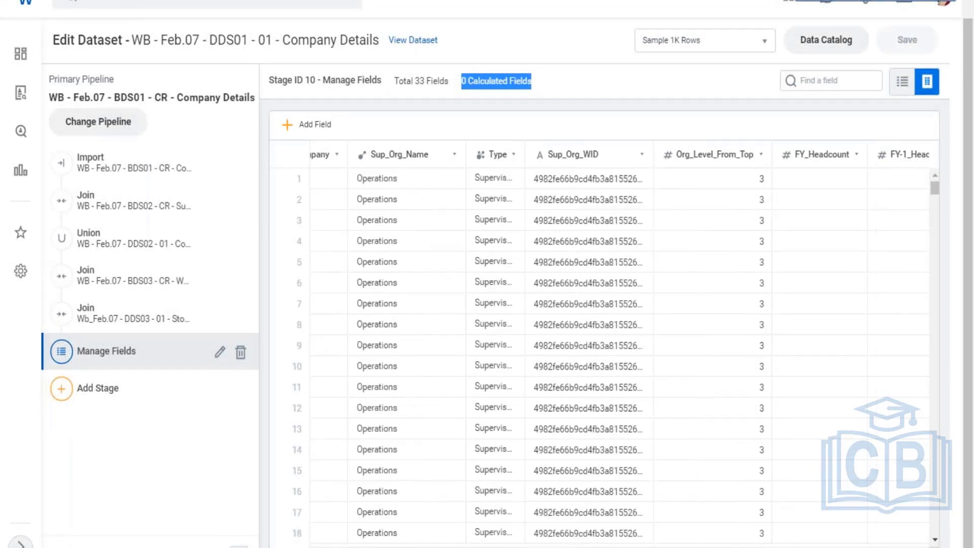
scroll(598, 345, right, 3)
scroll(598, 345, left, 1)
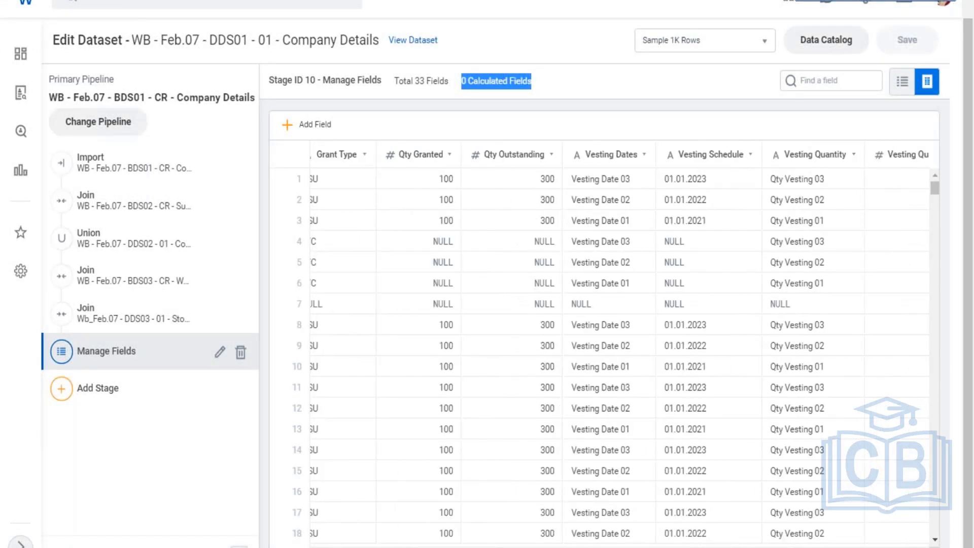
scroll(598, 344, right, 1)
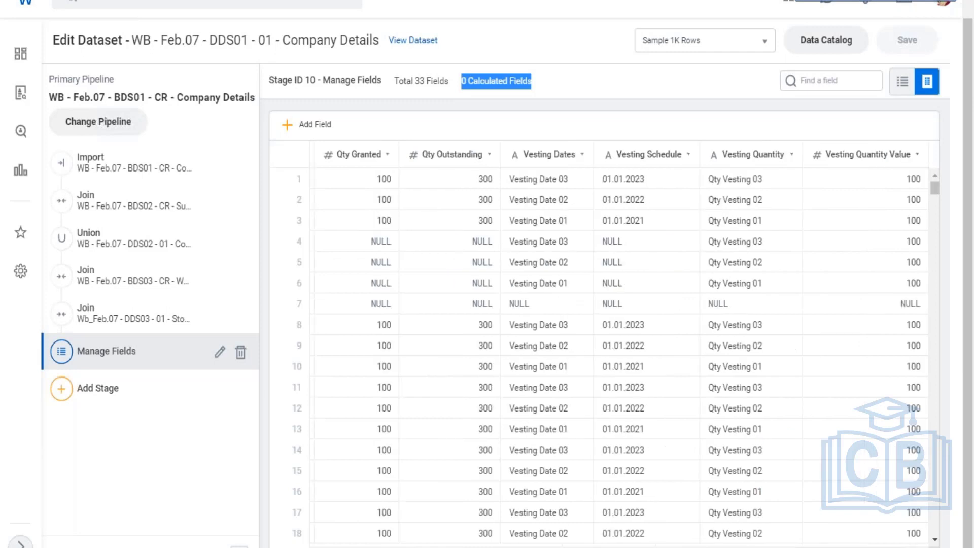
click(578, 535)
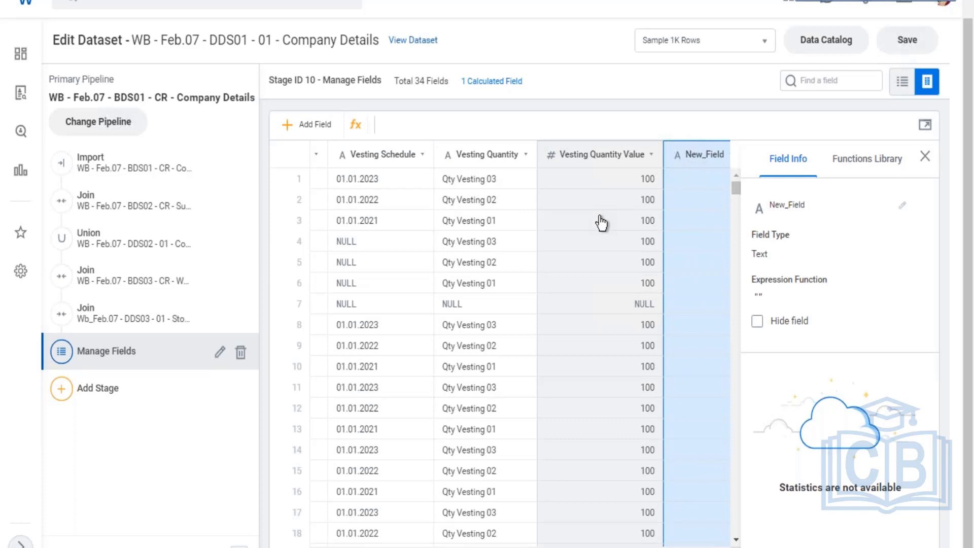
- Examine the Vesting Quantity Value column's field type and value statistics, and reselect New_Field
click(600, 223)
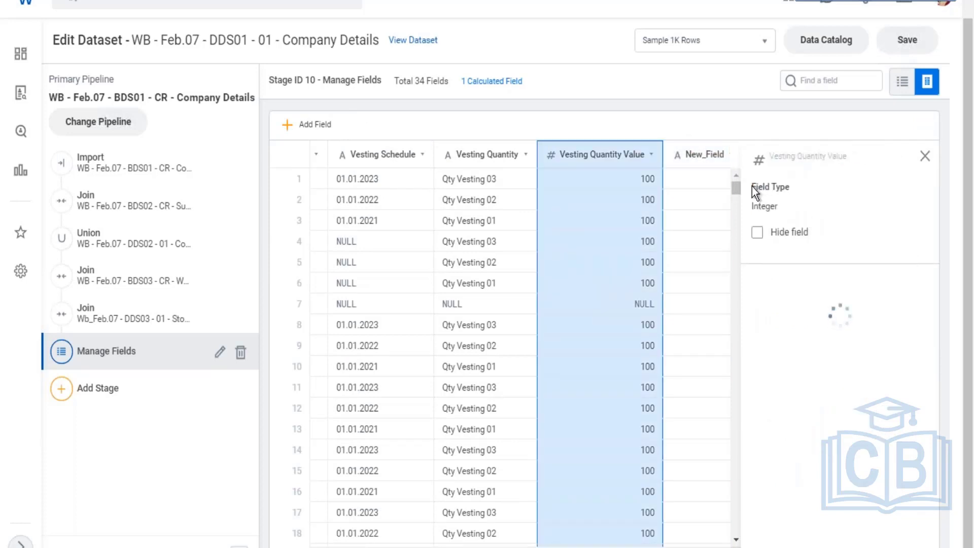
drag(752, 187, 786, 190)
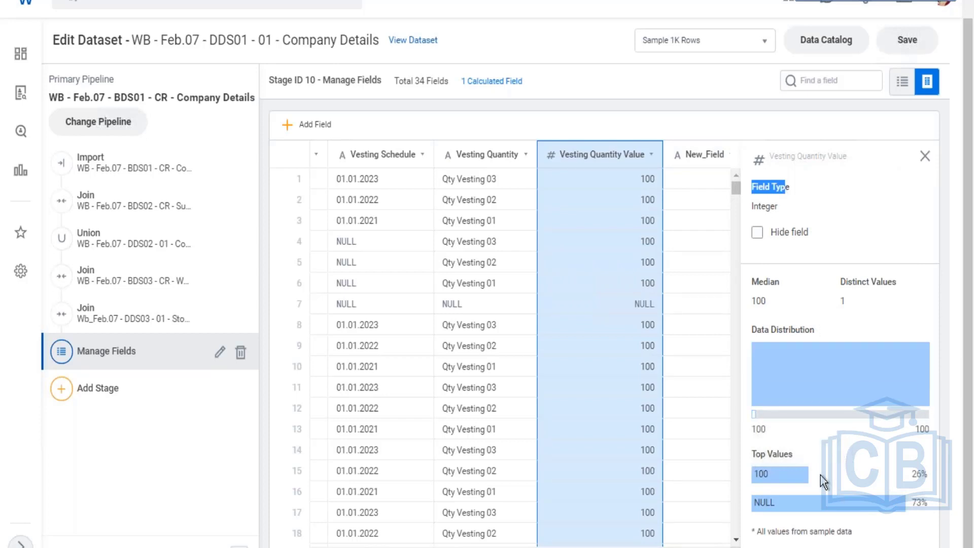
mouse_move(773, 481)
click(685, 209)
click(685, 209)
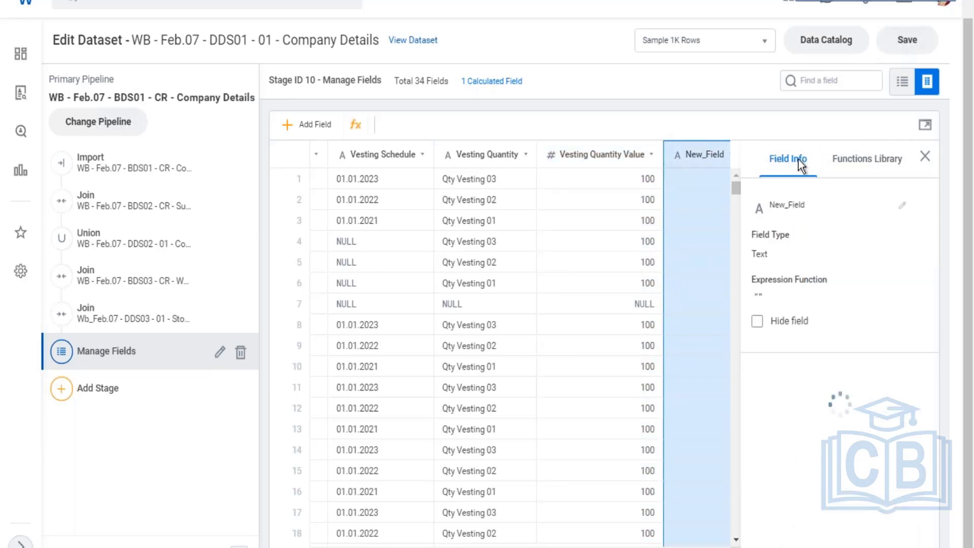
- Open the Functions Library for New_Field and review the functions in the Date category
drag(833, 161, 891, 170)
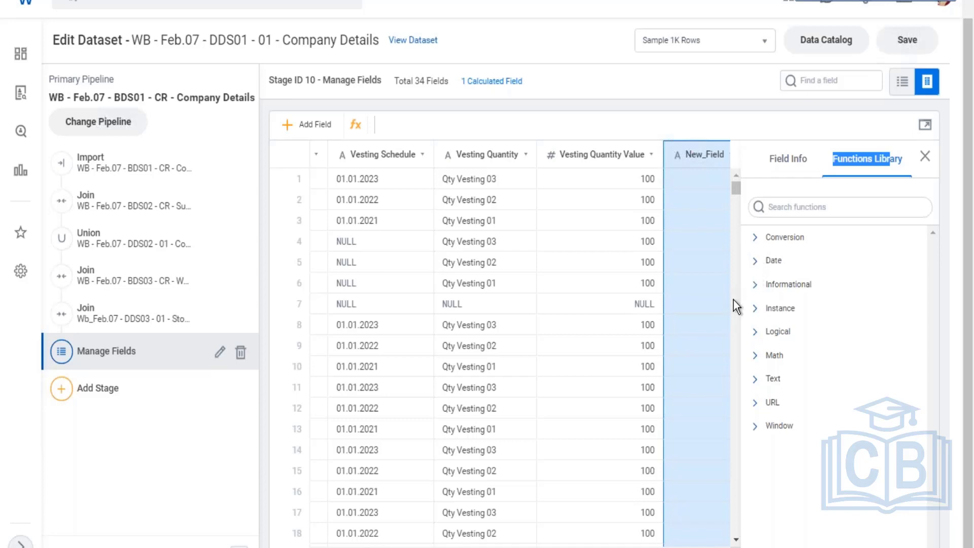
click(810, 208)
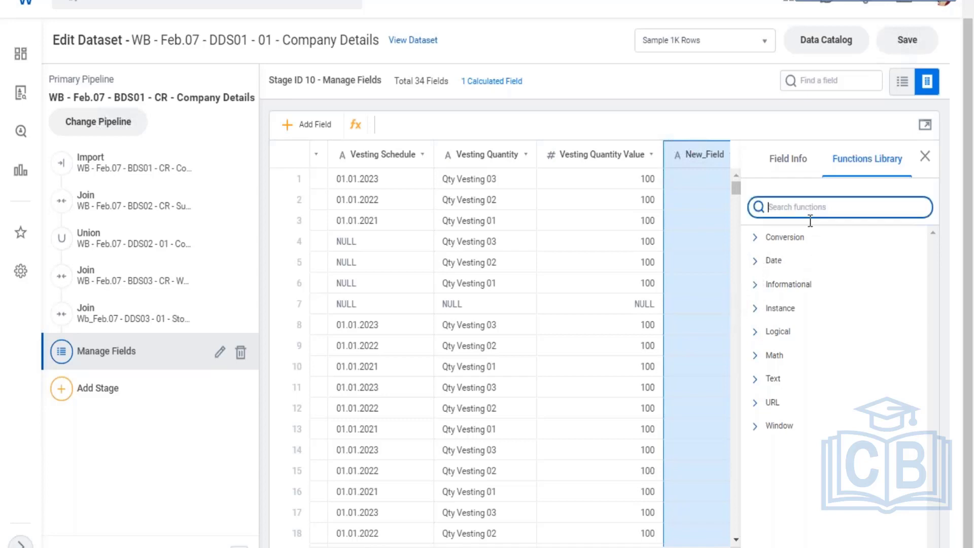
click(758, 264)
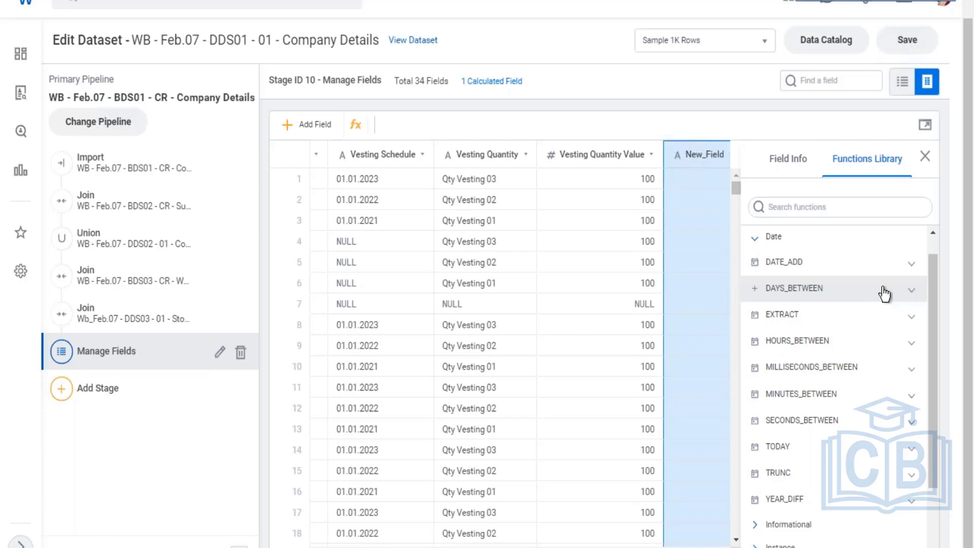
scroll(885, 294, down, 2)
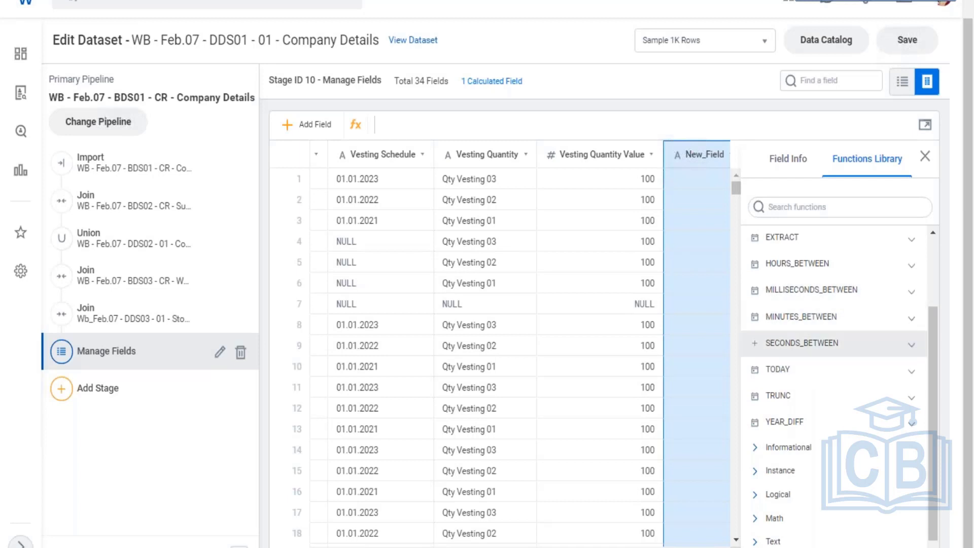
scroll(828, 366, up, 2)
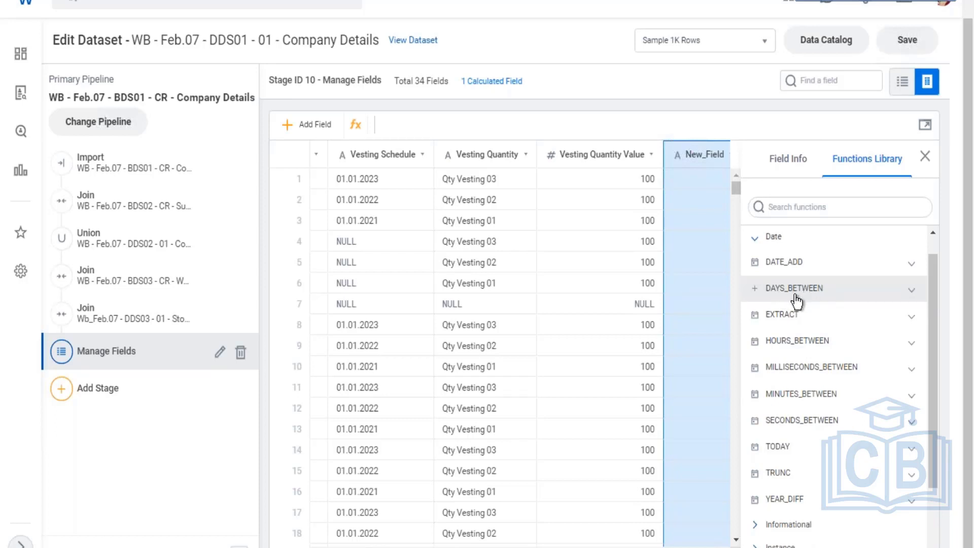
scroll(827, 350, down, 3)
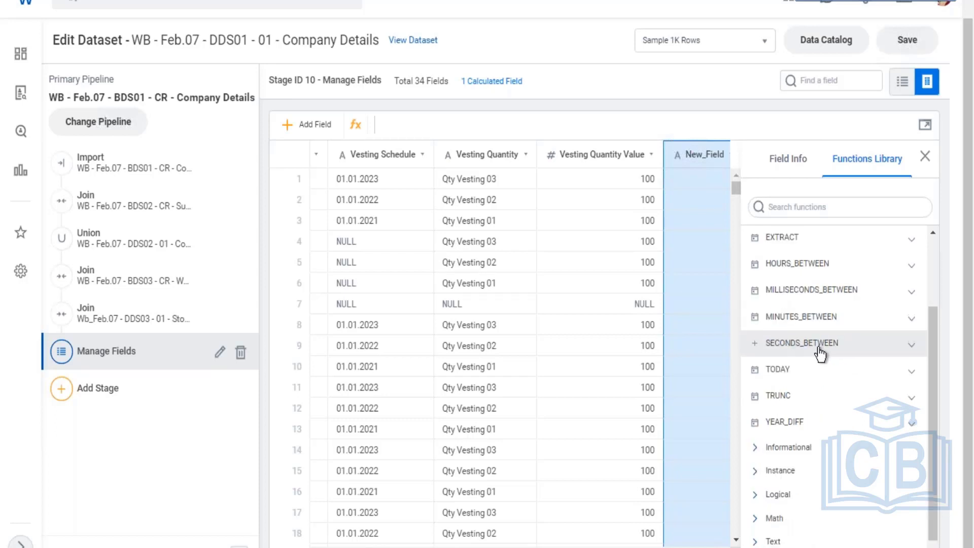
scroll(824, 366, down, 1)
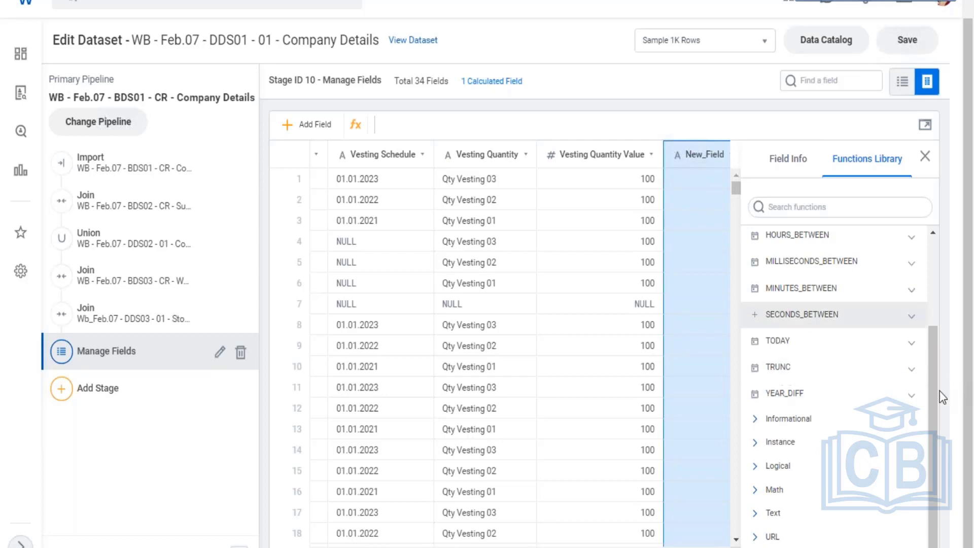
- Read the YEAR_DIFF function's description, syntax, return value and example in the Functions Library
click(898, 393)
scroll(826, 479, down, 2)
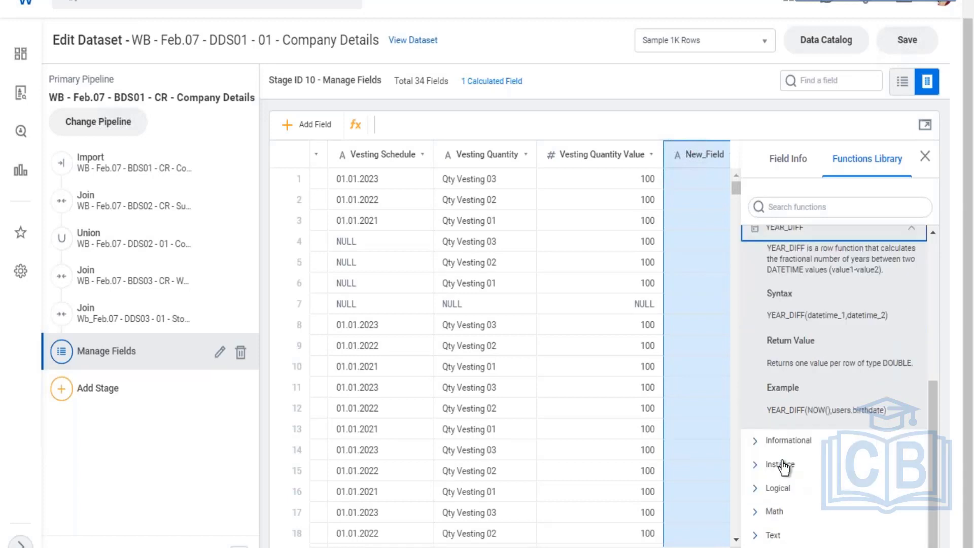
drag(767, 411, 890, 418)
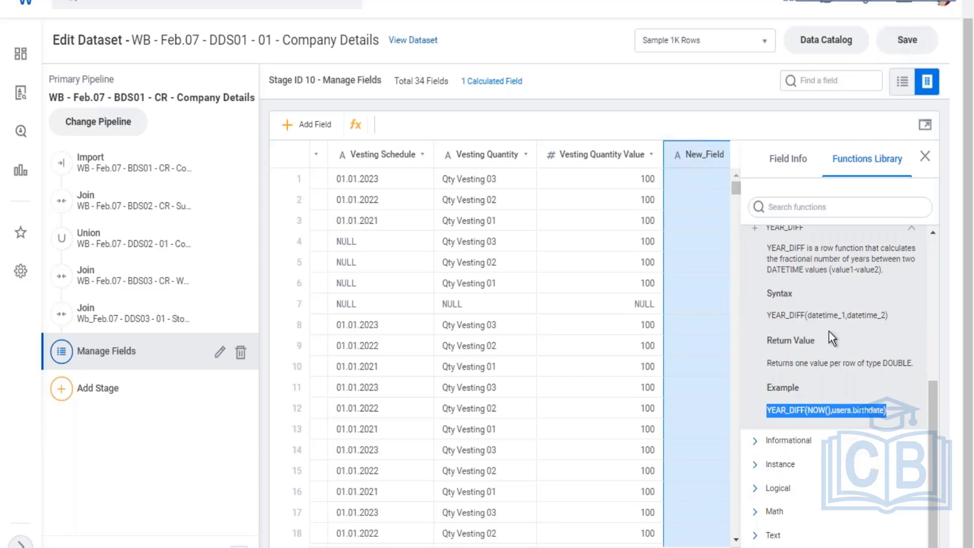
scroll(812, 299, up, 2)
drag(779, 329, 813, 337)
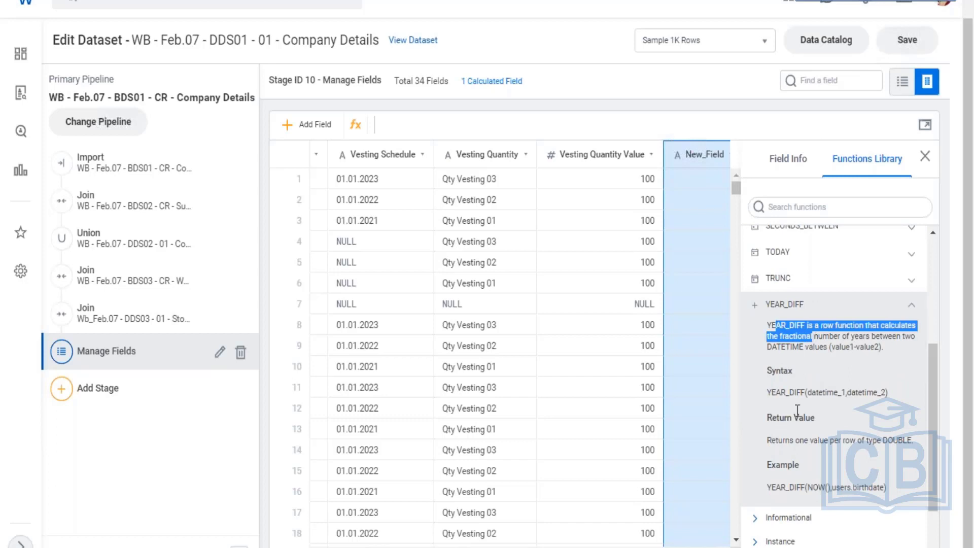
drag(777, 395, 848, 395)
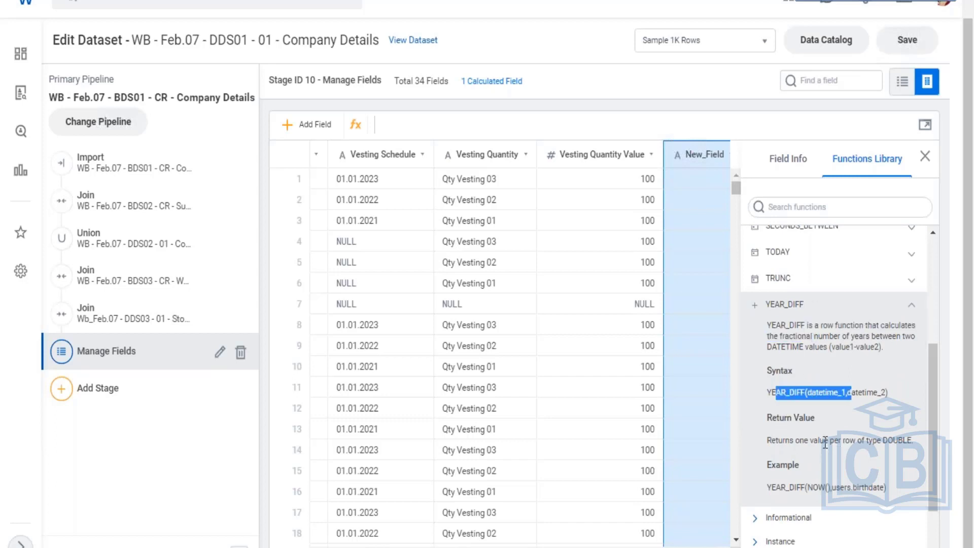
mouse_move(824, 440)
mouse_down()
mouse_move(803, 440)
mouse_move(816, 423)
mouse_up()
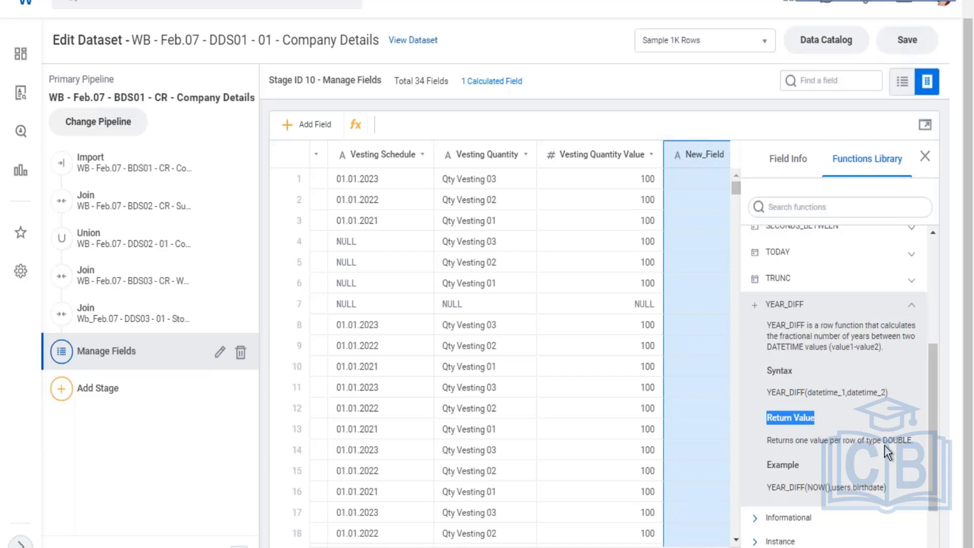
drag(884, 439, 912, 439)
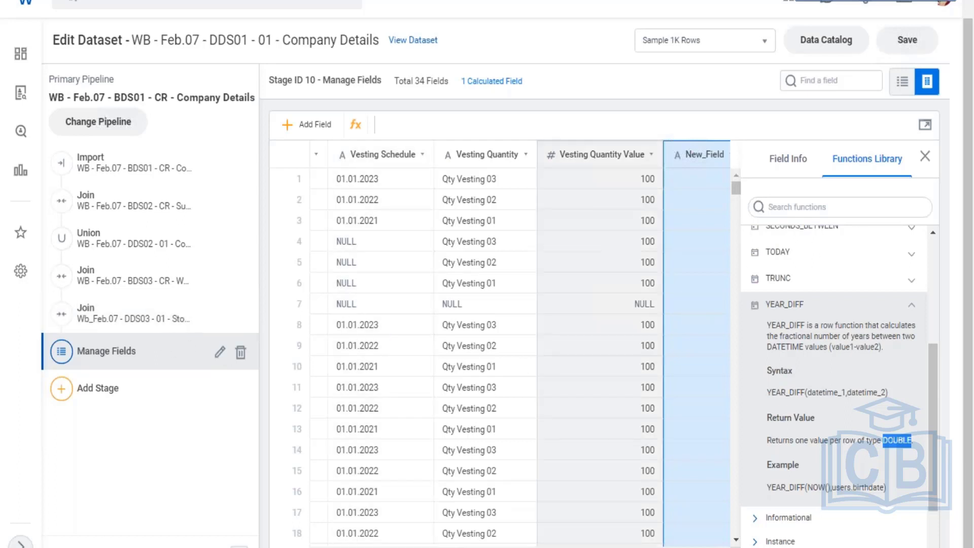
click(714, 542)
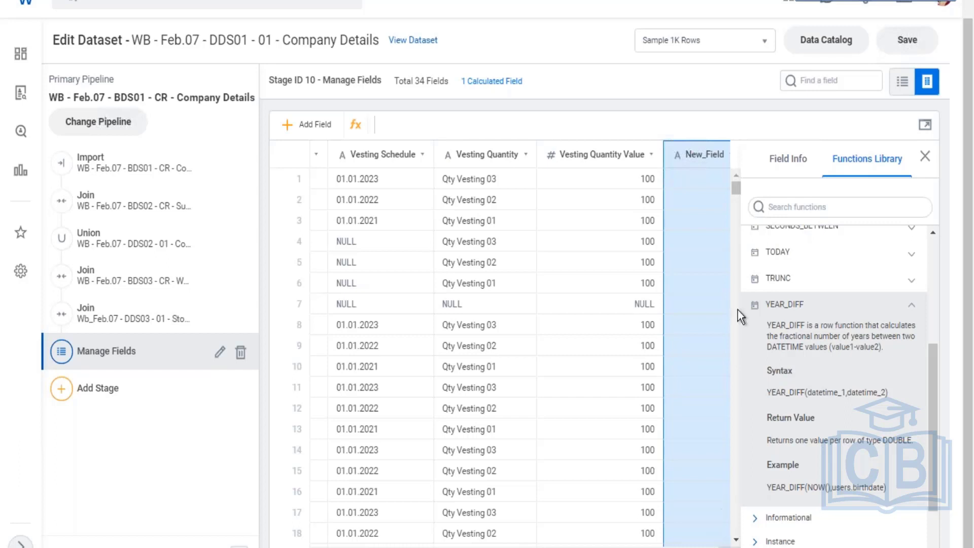
- Rename New_Field as "Age on Hire" and check its field type
scroll(713, 147, right, 1)
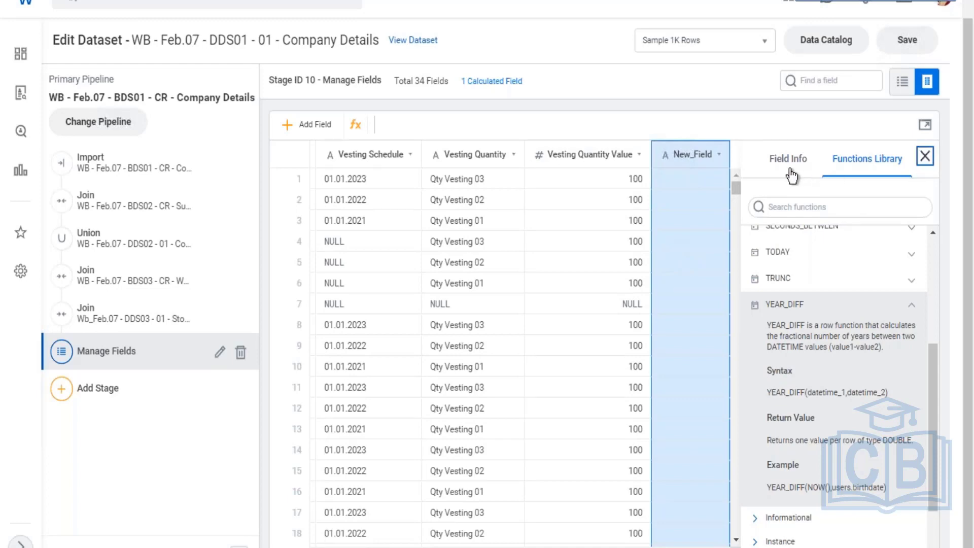
click(718, 170)
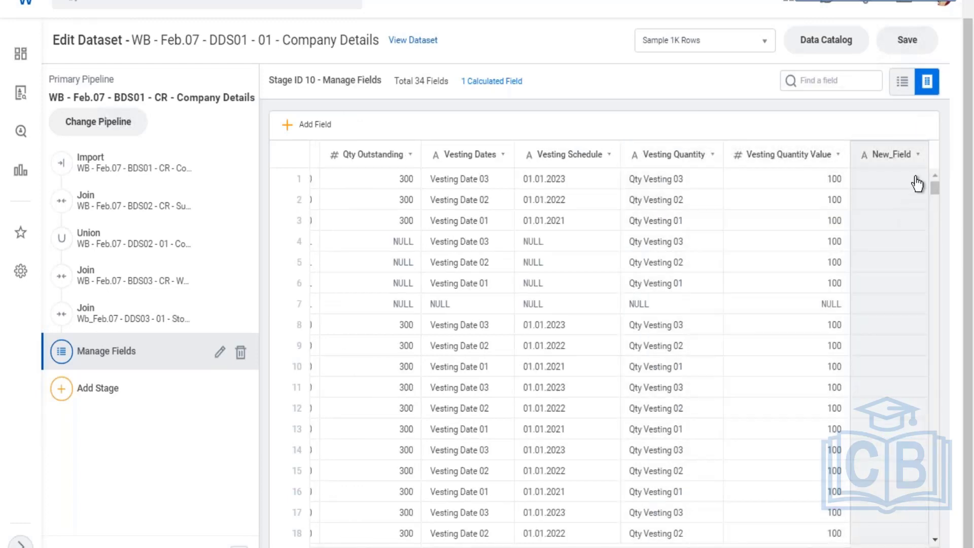
click(914, 156)
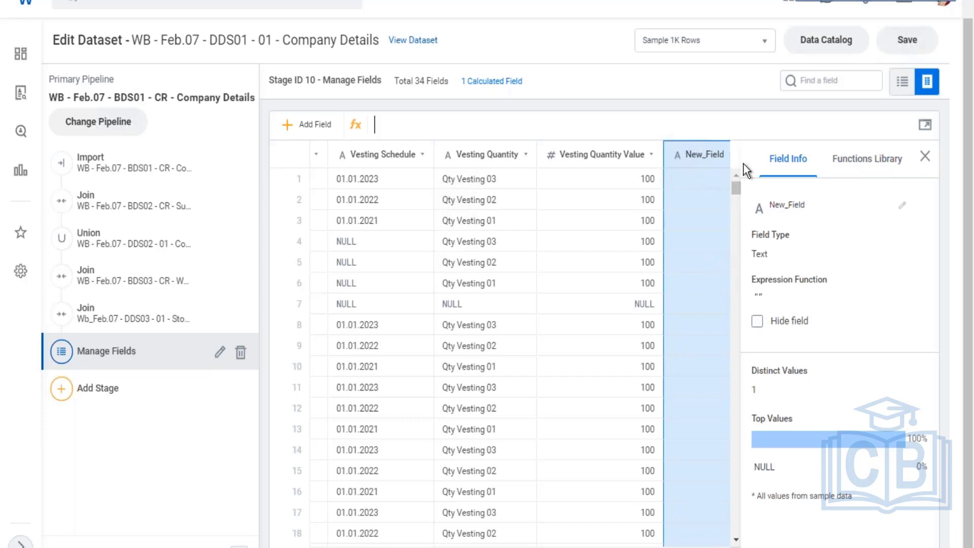
click(794, 205)
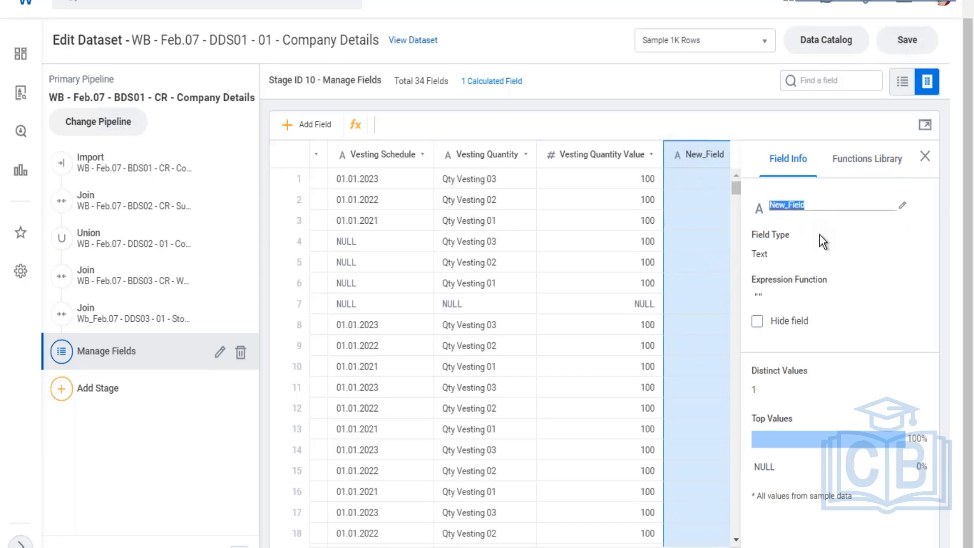
text(Age on Hire)
click(769, 255)
double_click(769, 254)
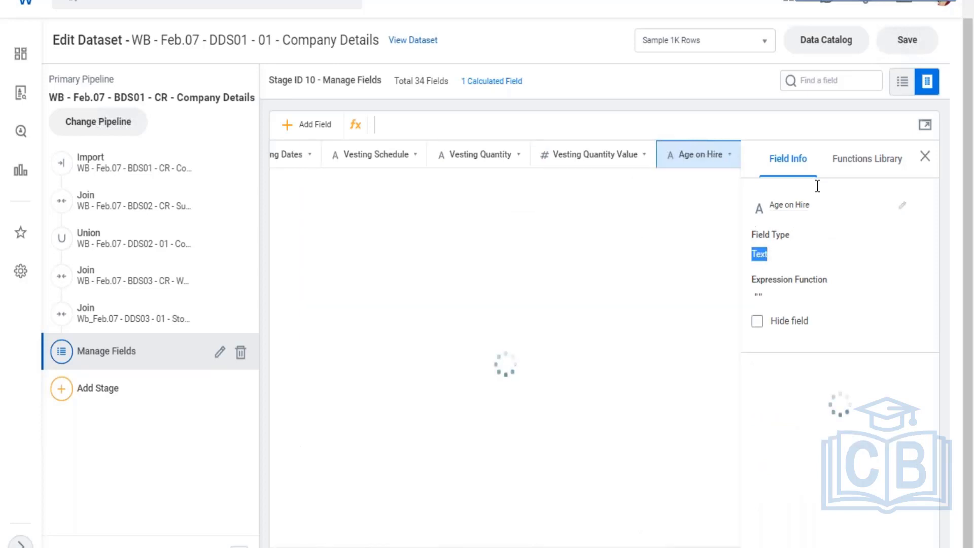
- Insert the YEAR_DIFF function from the Date category into the Age on Hire field's expression
click(854, 163)
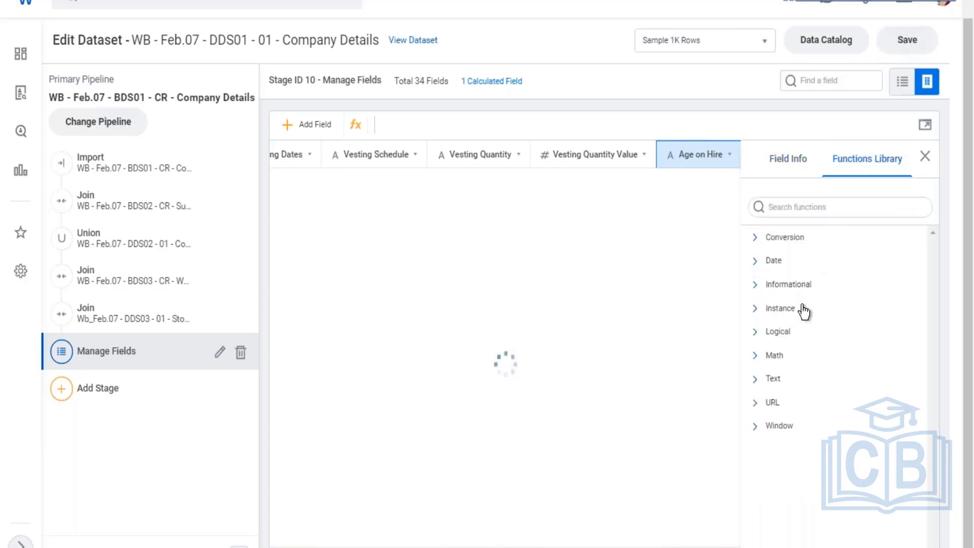
scroll(842, 396, down, 2)
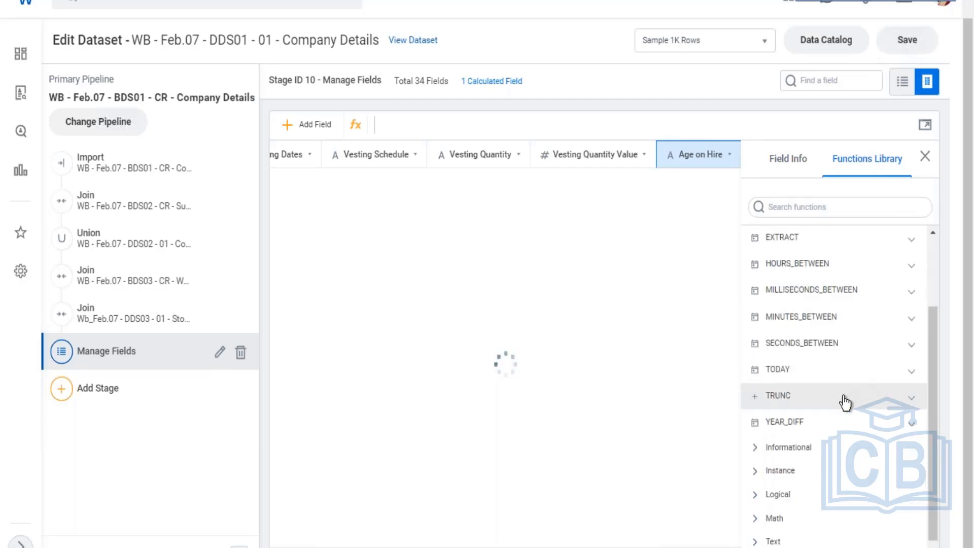
click(757, 426)
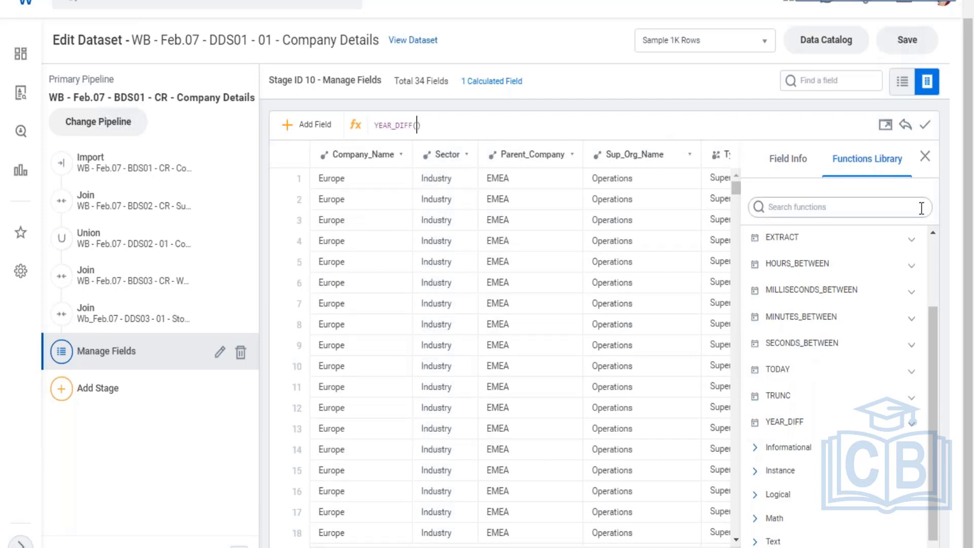
text(a)
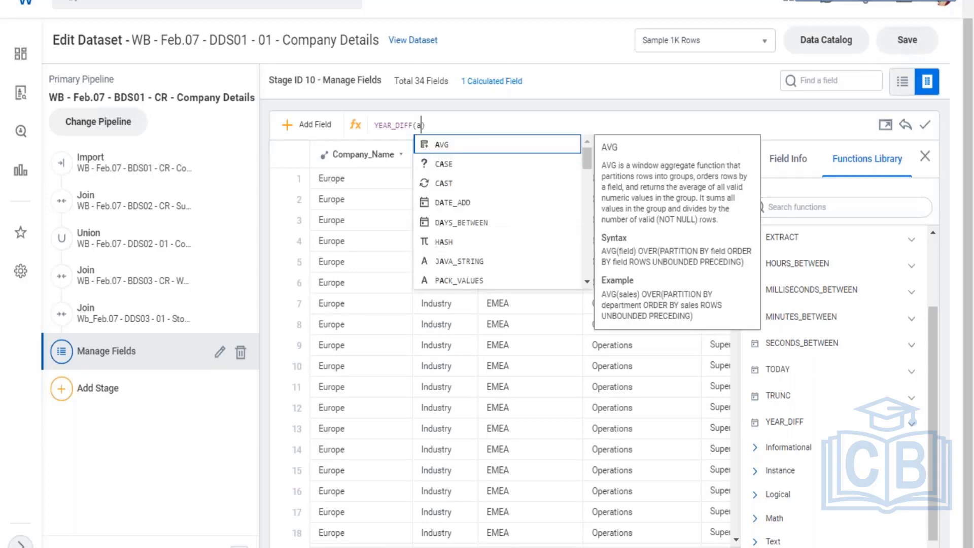
scroll(483, 236, down, 10)
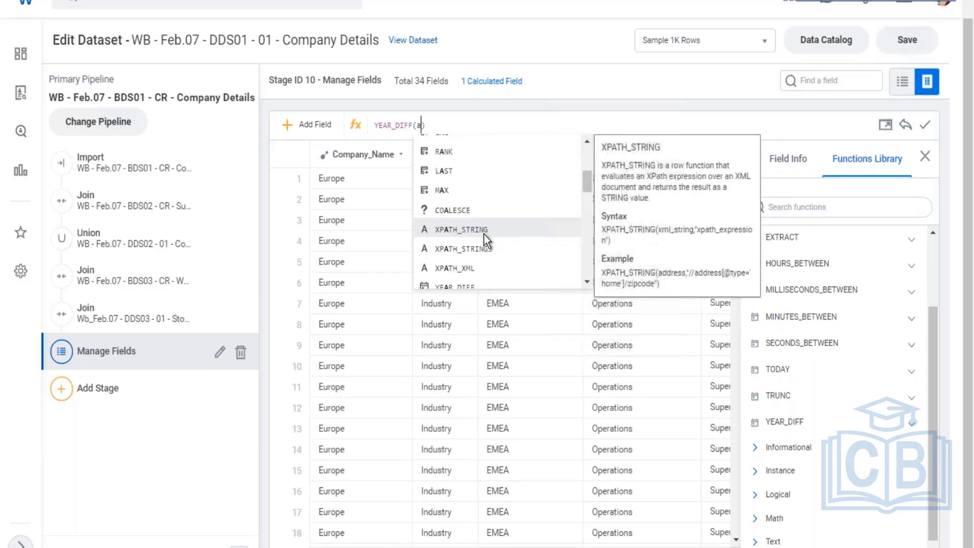
scroll(483, 233, down, 5)
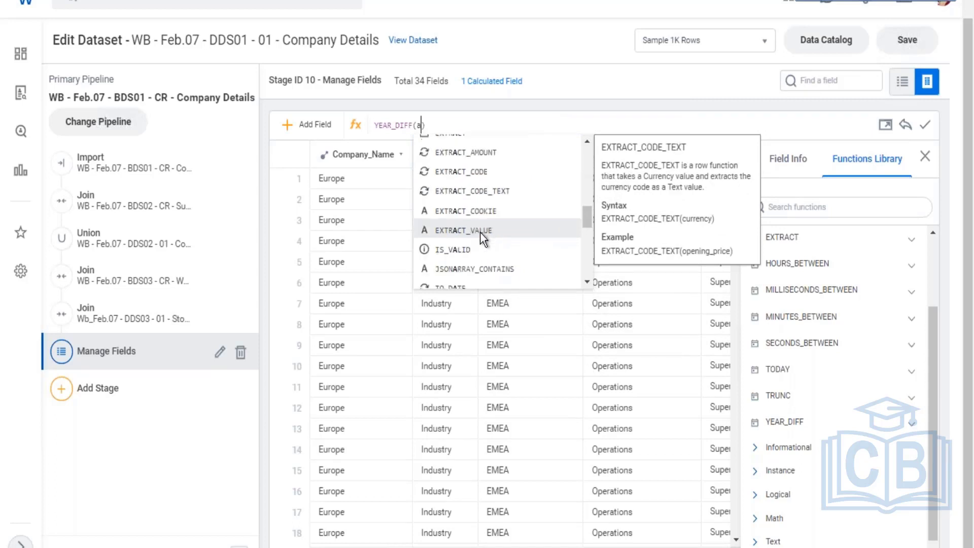
scroll(480, 232, down, 6)
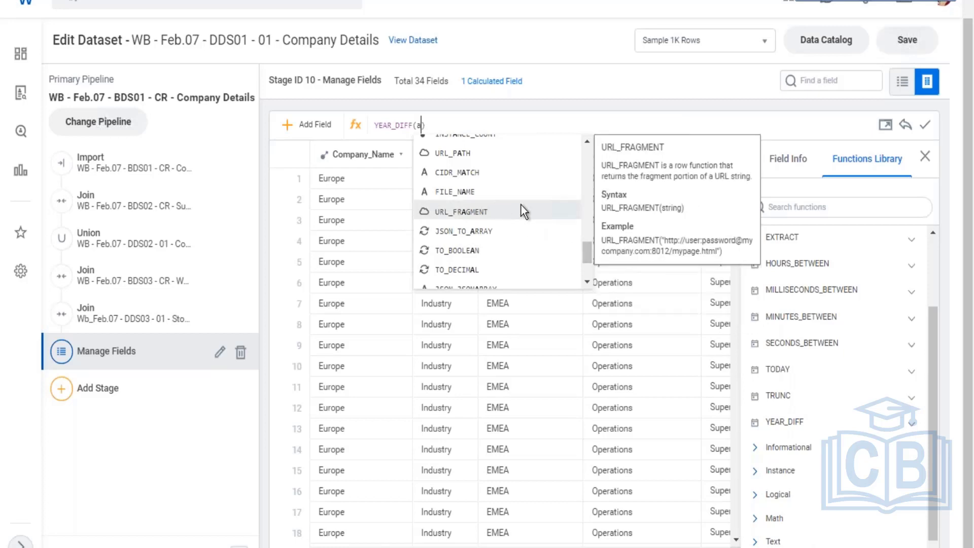
scroll(529, 206, up, 5)
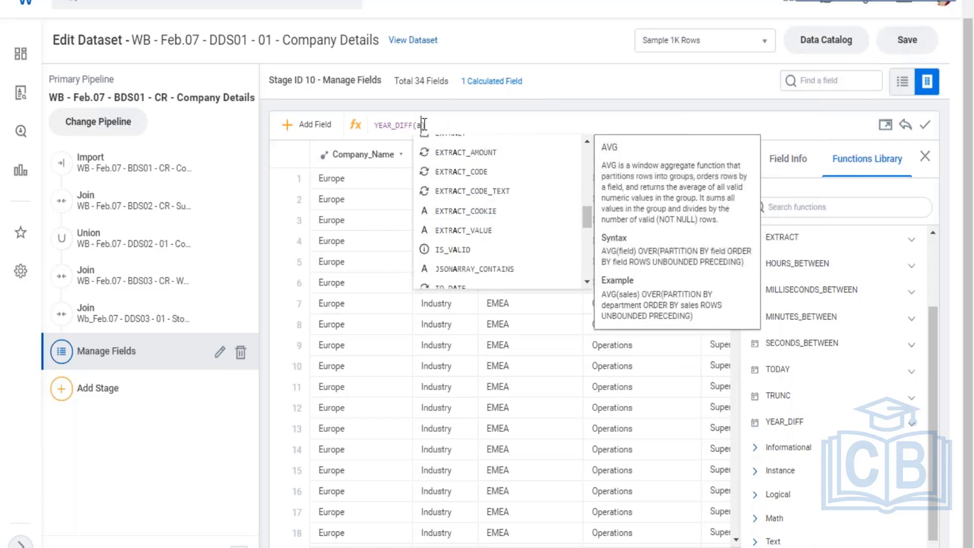
key(BackSpace)
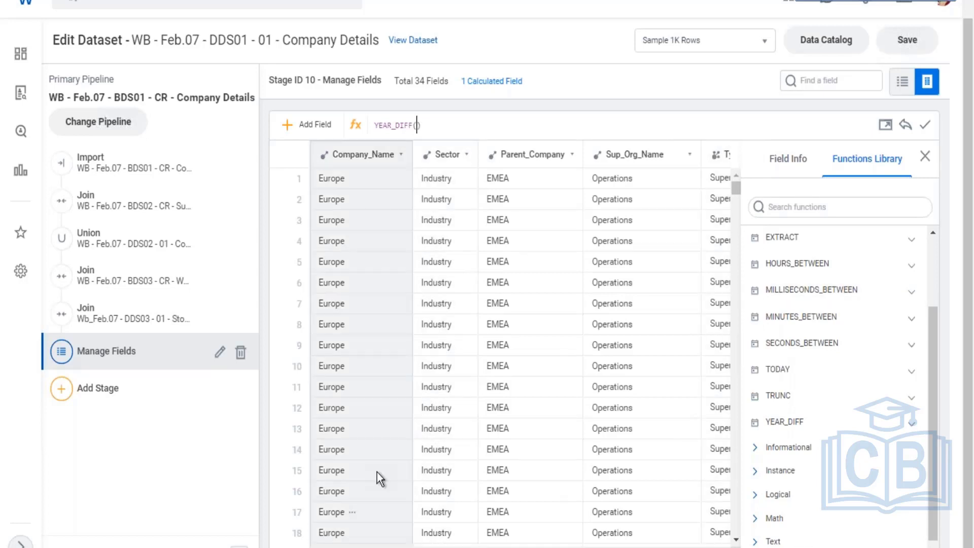
- Browse the dataset's columns and field list for the date fields needed by the Age on Hire expression
scroll(845, 71, up, 1)
click(840, 92)
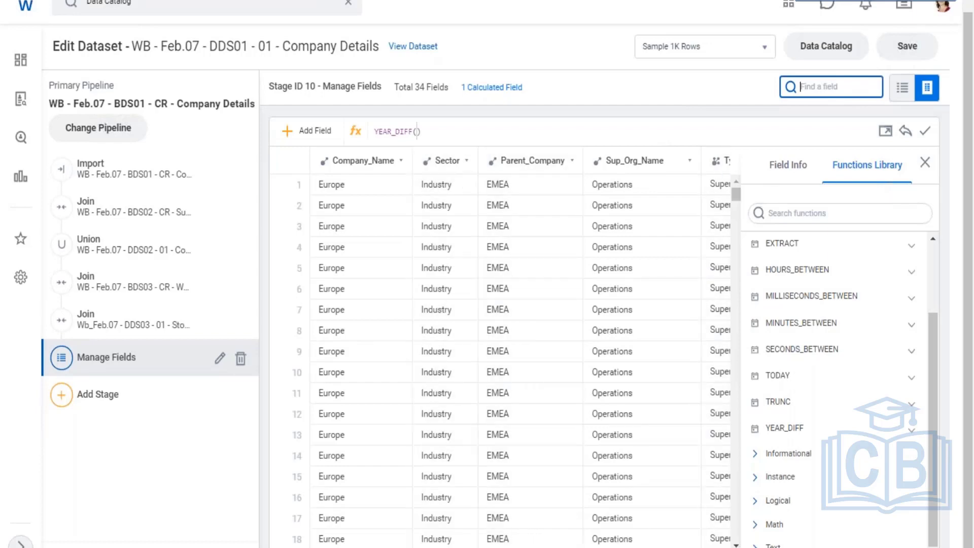
scroll(502, 355, right, 10)
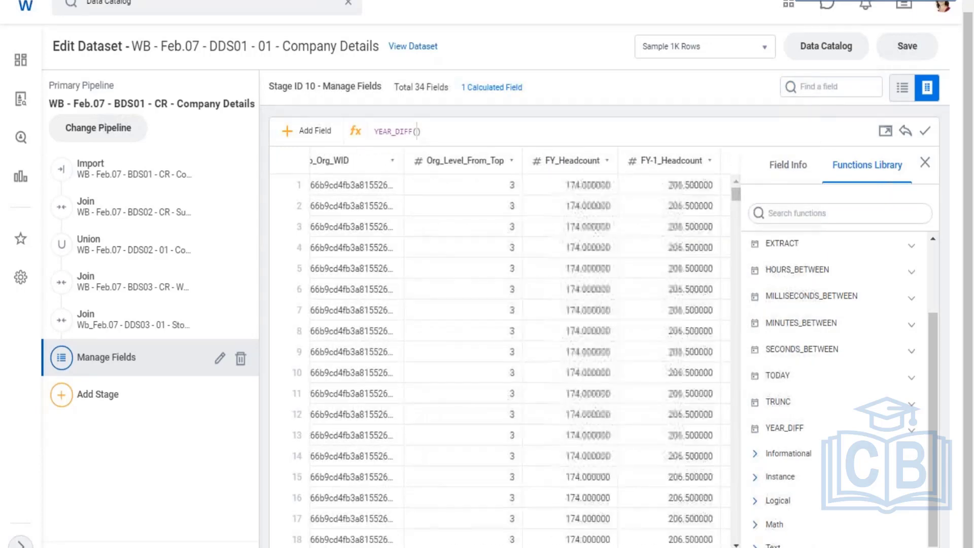
scroll(502, 355, right, 15)
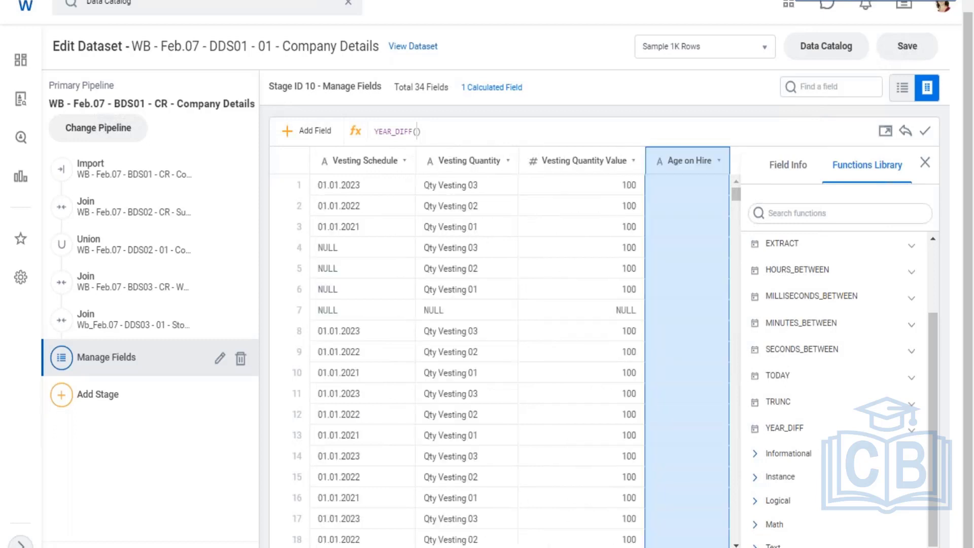
click(825, 89)
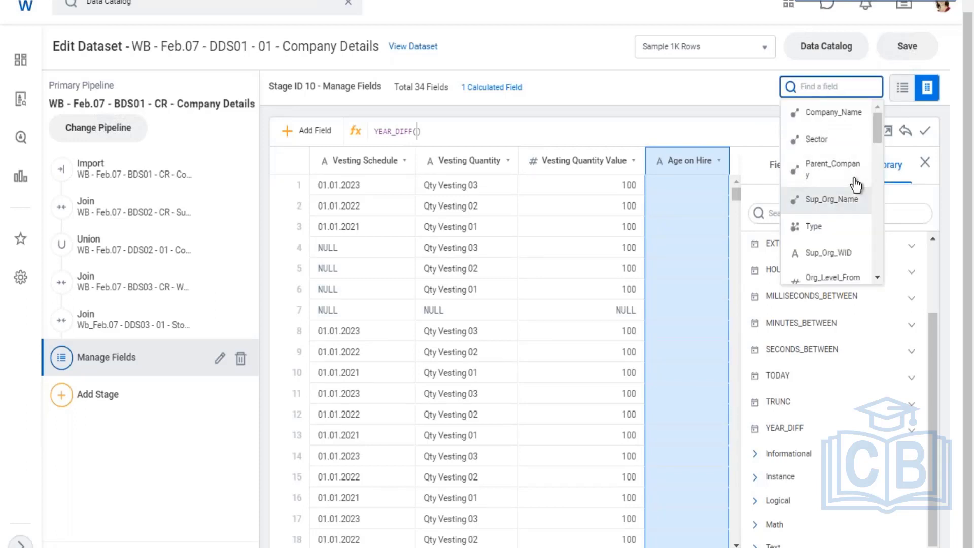
scroll(856, 185, down, 3)
scroll(857, 185, down, 3)
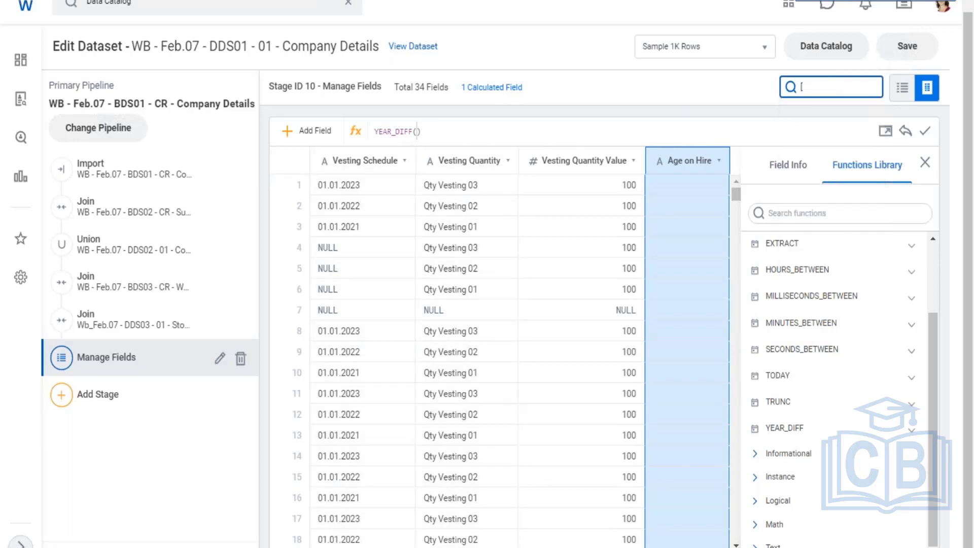
key(BackSpace)
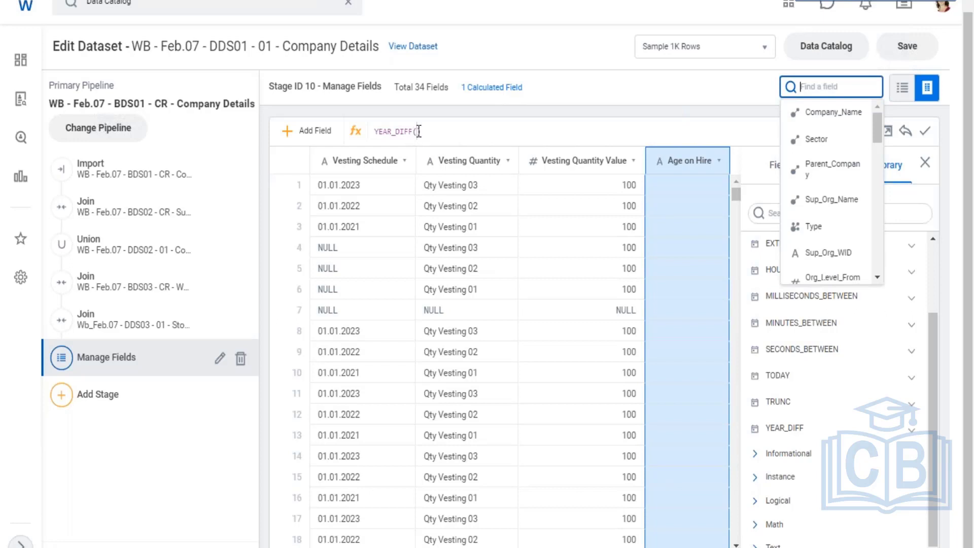
- Insert the Hire_Date field as the first argument of YEAR_DIFF in the Age on Hire expression
click(418, 131)
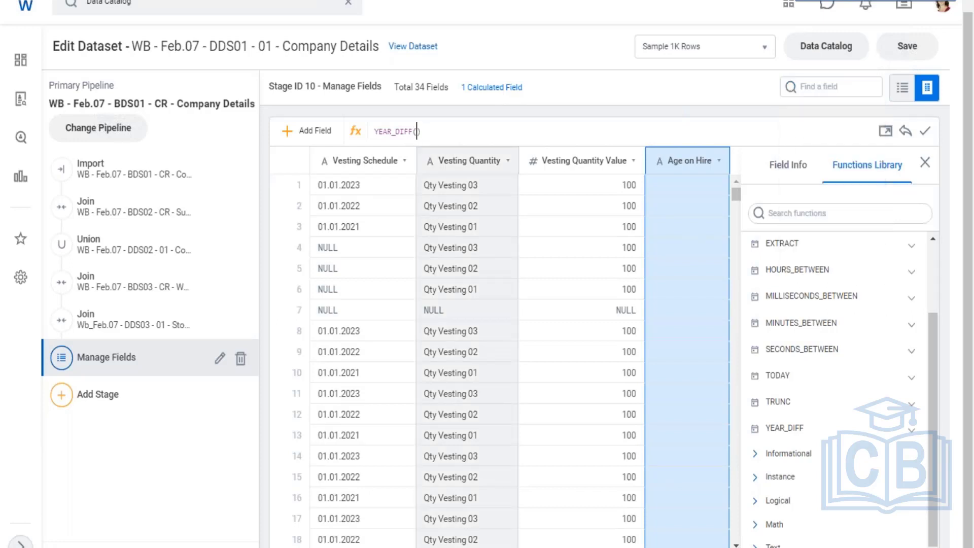
text([)
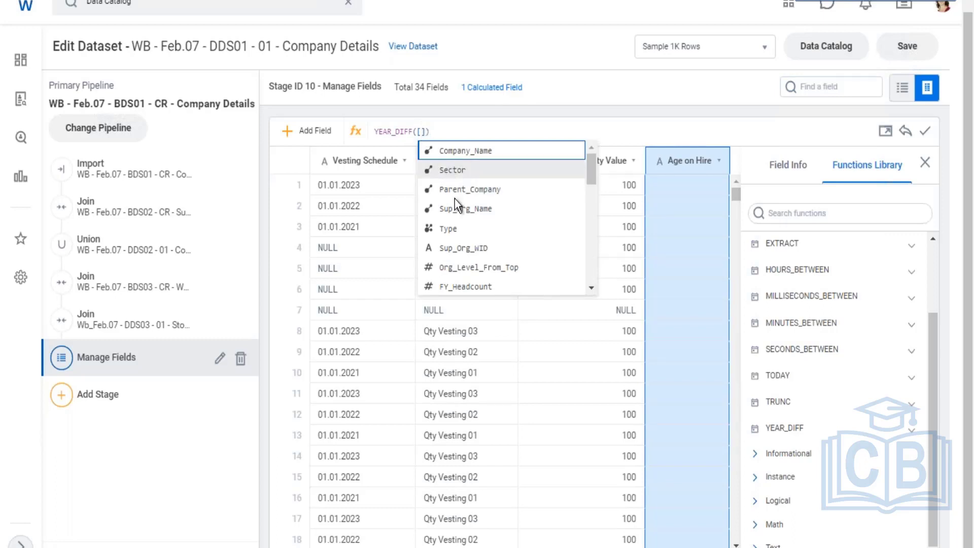
scroll(460, 257, down, 3)
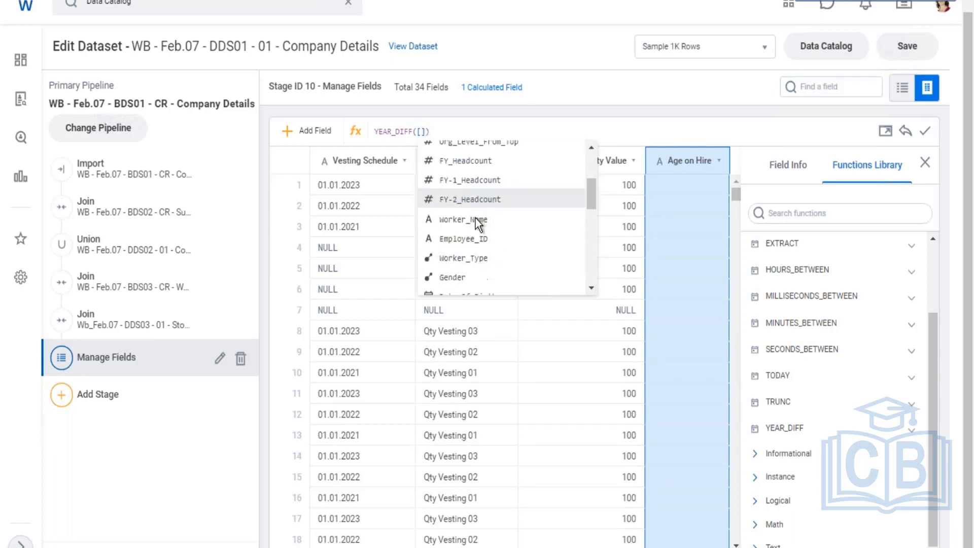
scroll(477, 223, down, 4)
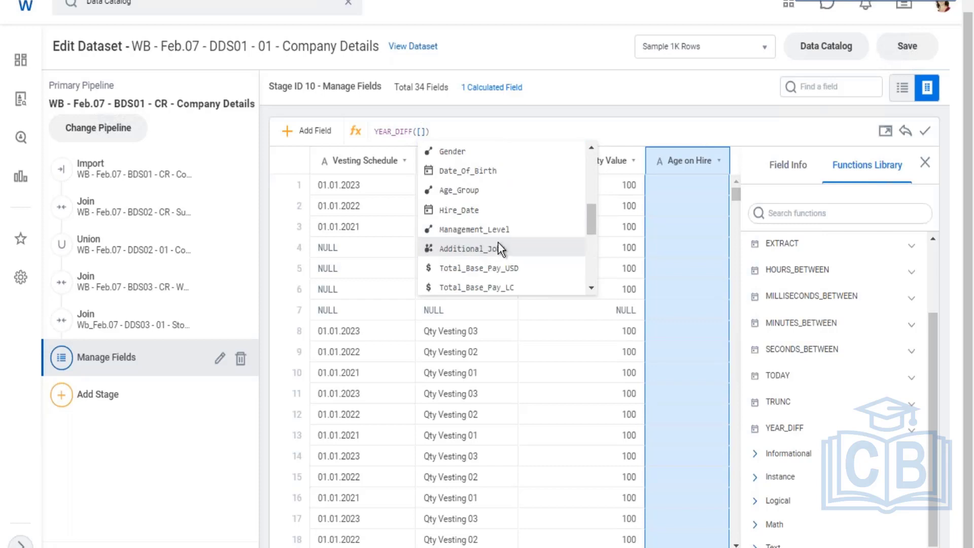
key(Return)
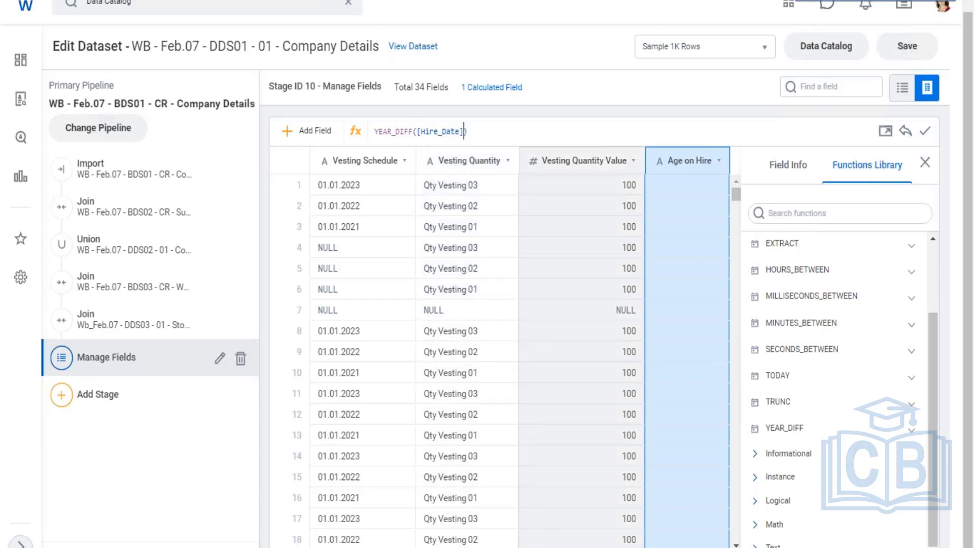
- Add Date_Of_Birth as the second YEAR_DIFF argument and apply the Age on Hire expression
text(,[)
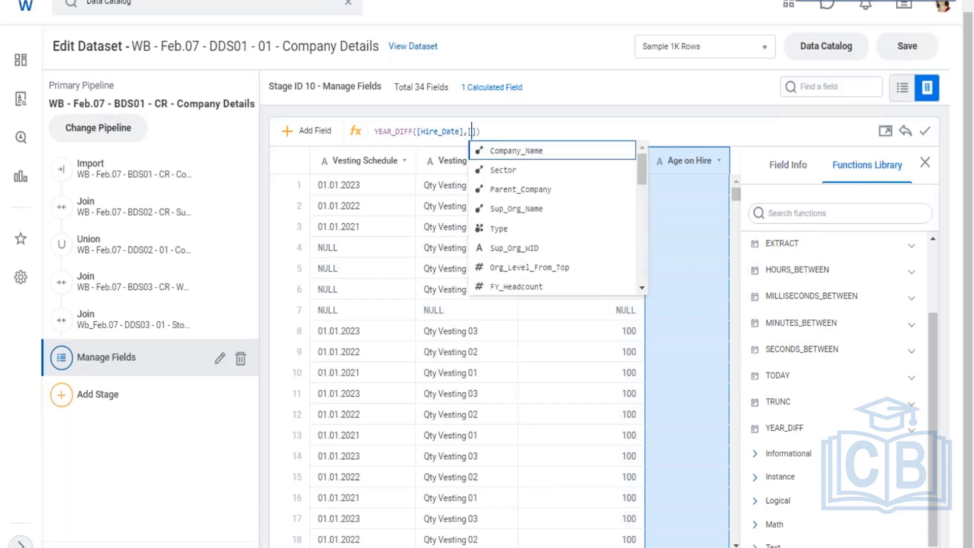
scroll(603, 173, down, 2)
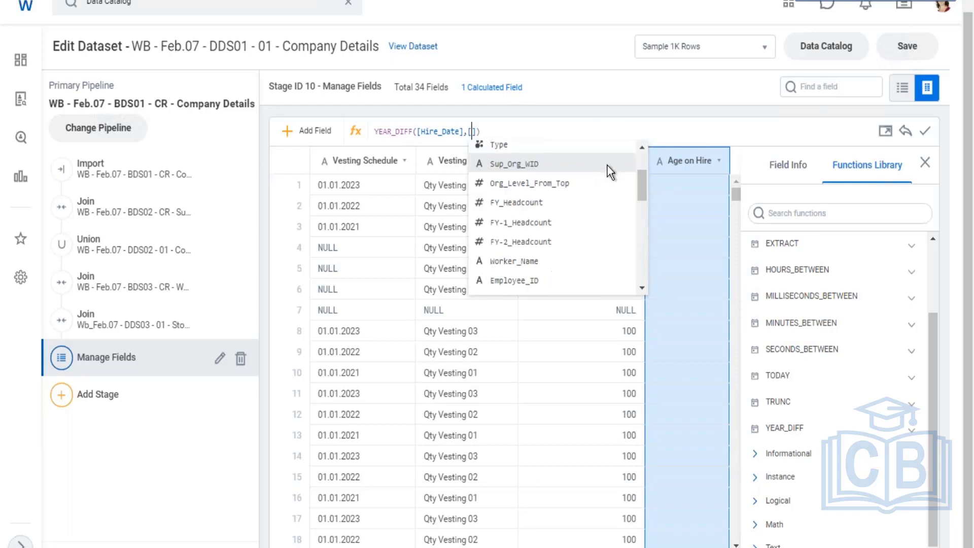
scroll(554, 197, down, 2)
scroll(556, 197, down, 2)
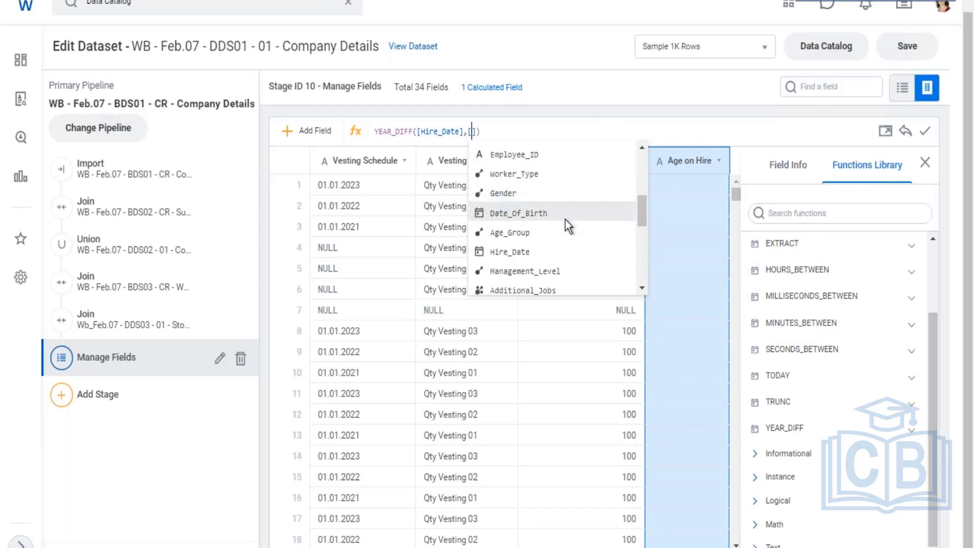
click(544, 214)
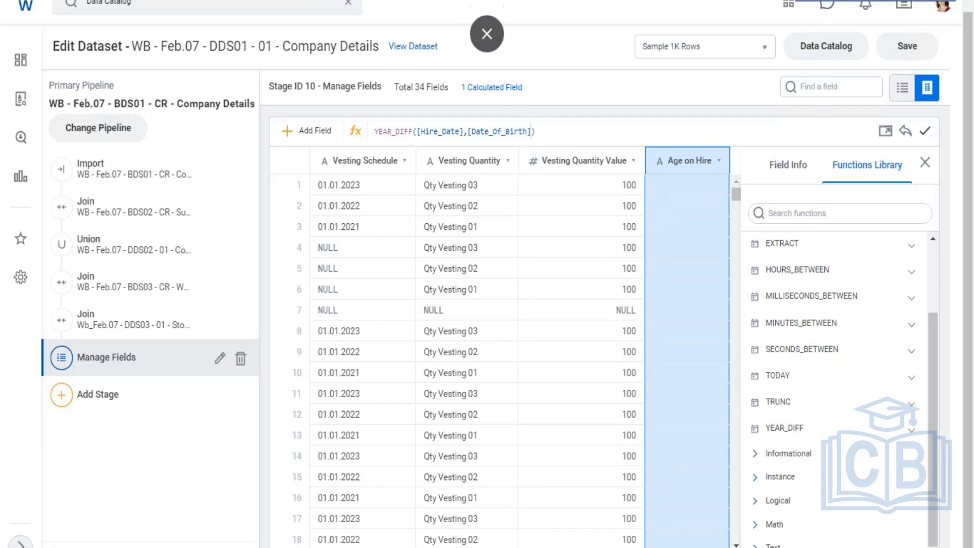
key(Return)
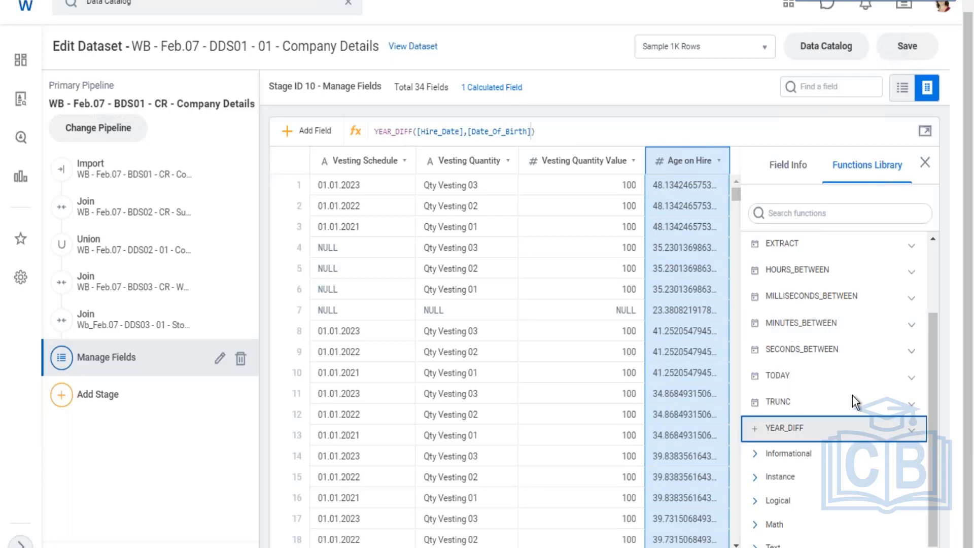
- Check YEAR_DIFF's return type in the Functions Library and review the fields in the Manage Fields stage without changing them
click(855, 426)
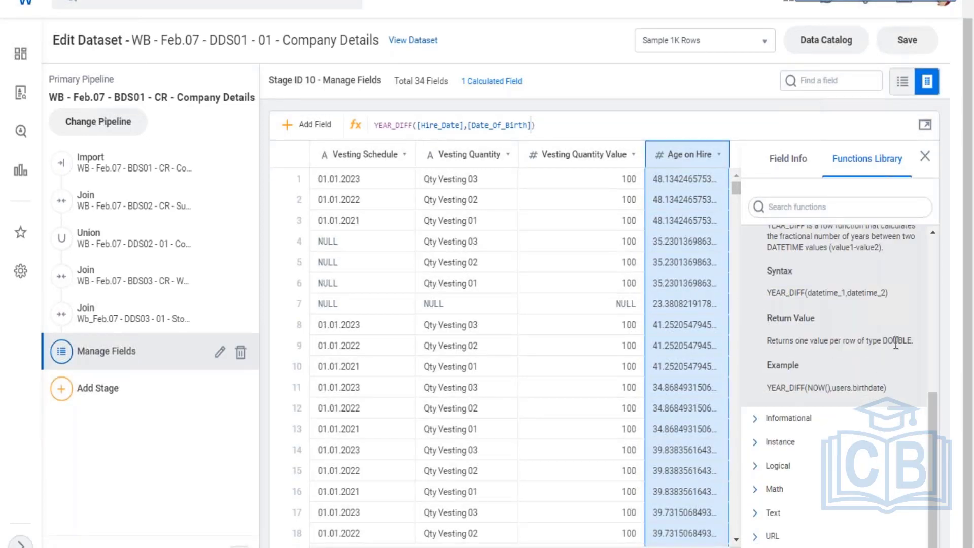
drag(881, 340, 912, 341)
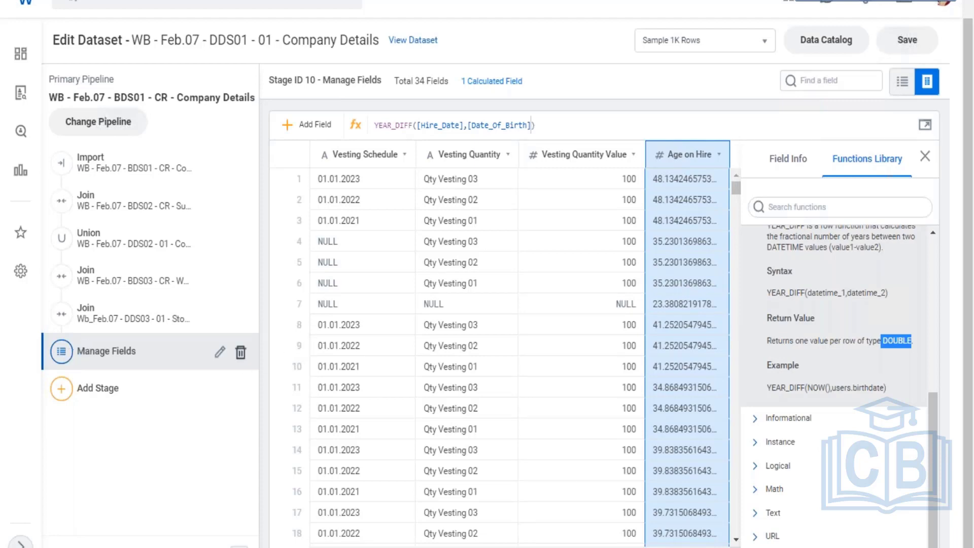
click(220, 352)
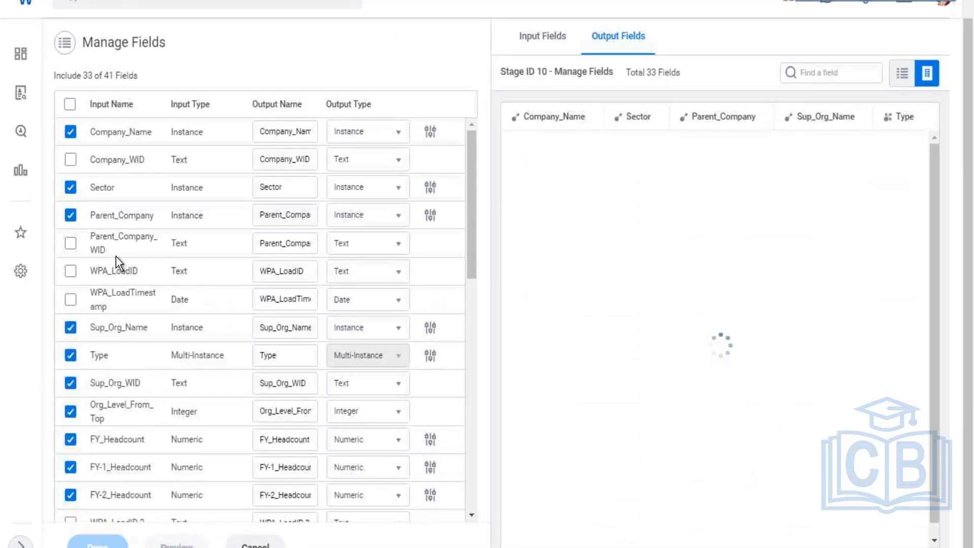
scroll(132, 315, down, 10)
scroll(162, 410, down, 4)
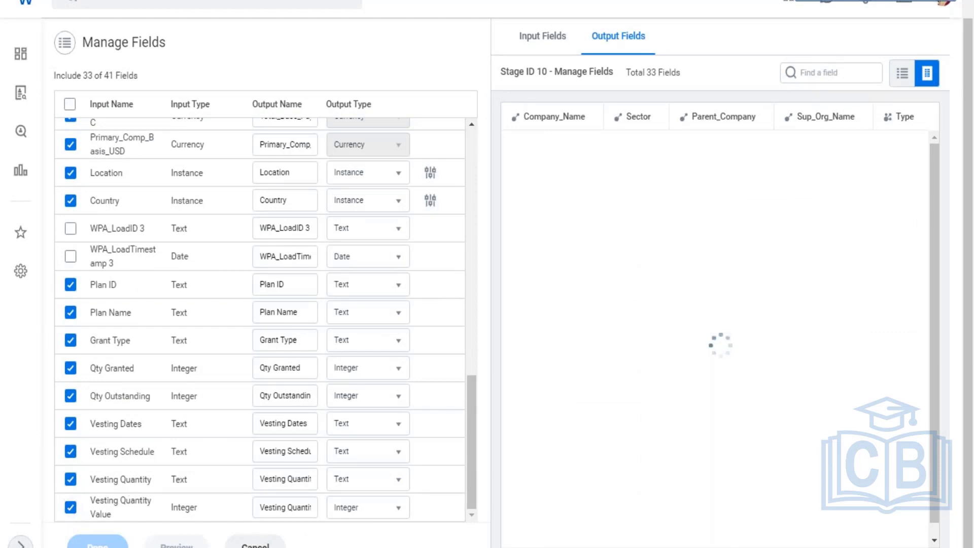
scroll(259, 319, up, 10)
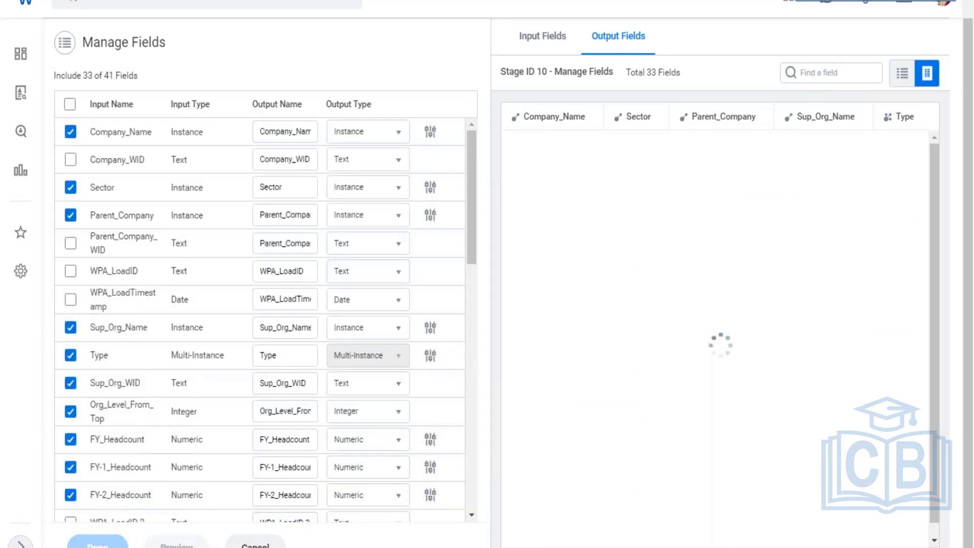
click(259, 542)
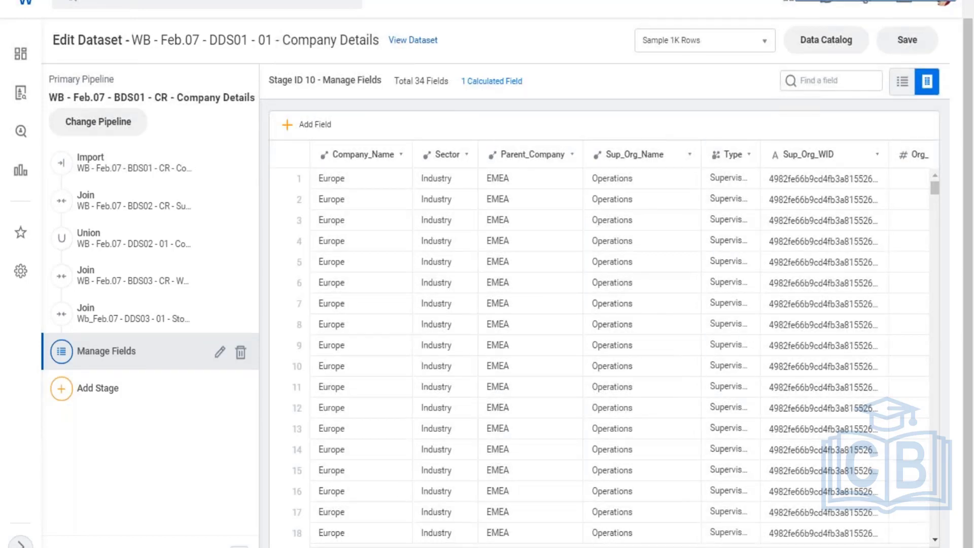
- Review the Age on Hire column's values, field type and expression, and check the stage's total and calculated field counts
scroll(619, 341, right, 10)
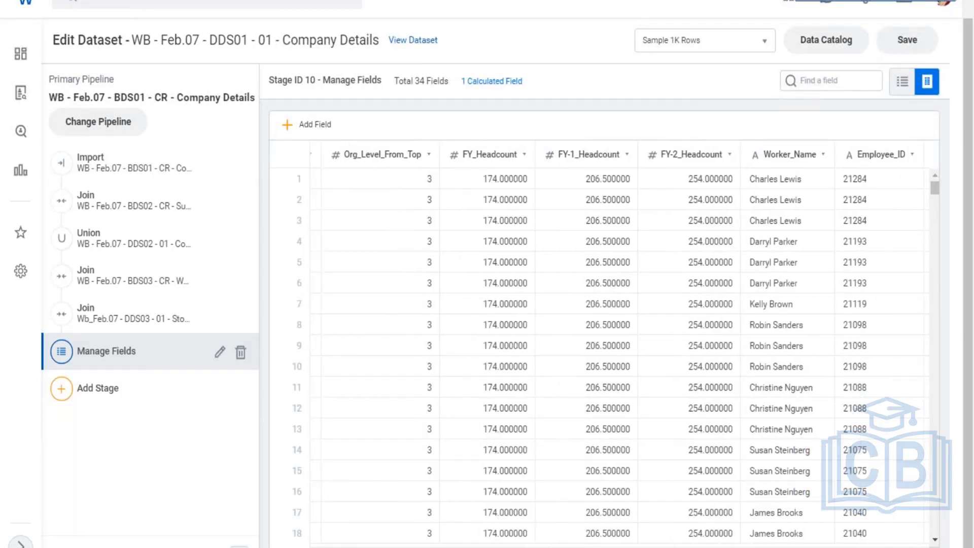
scroll(619, 341, right, 10)
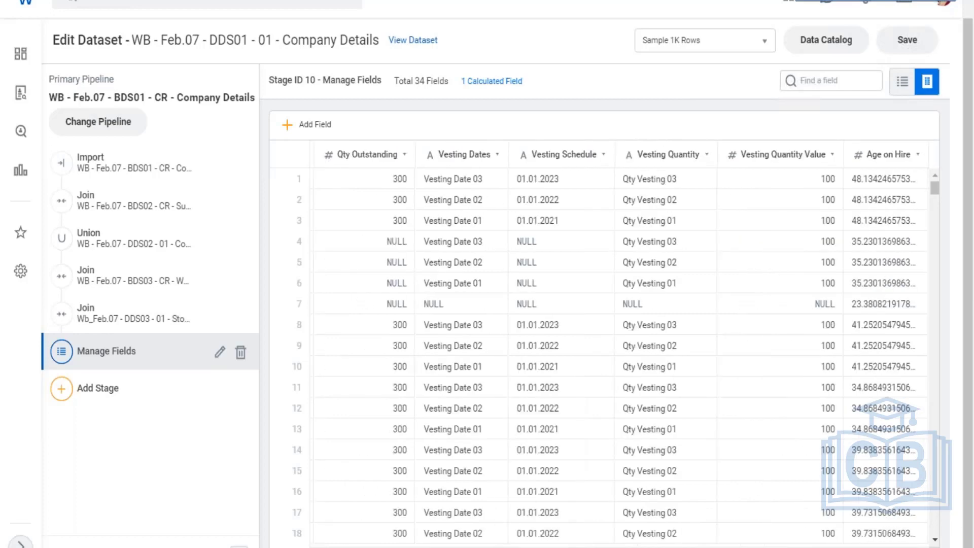
click(882, 303)
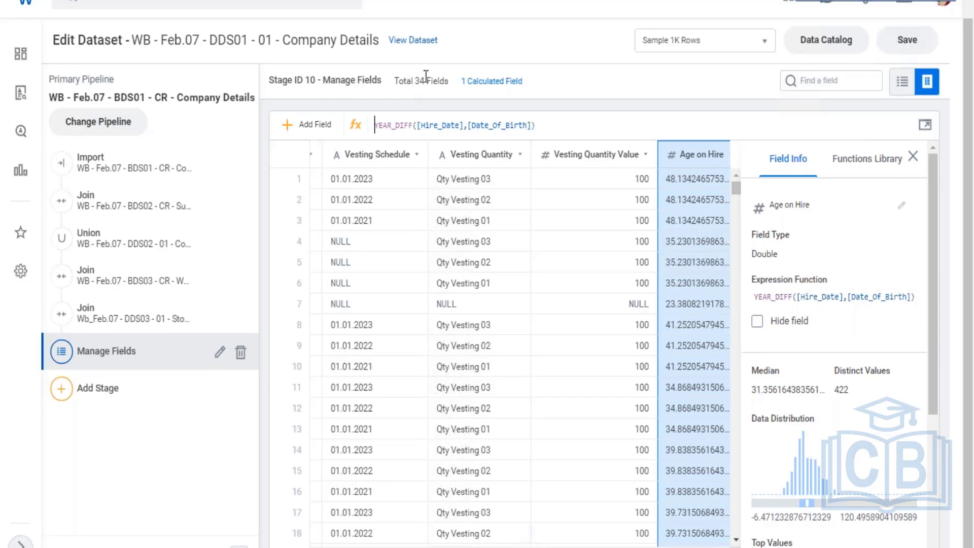
drag(406, 81, 601, 86)
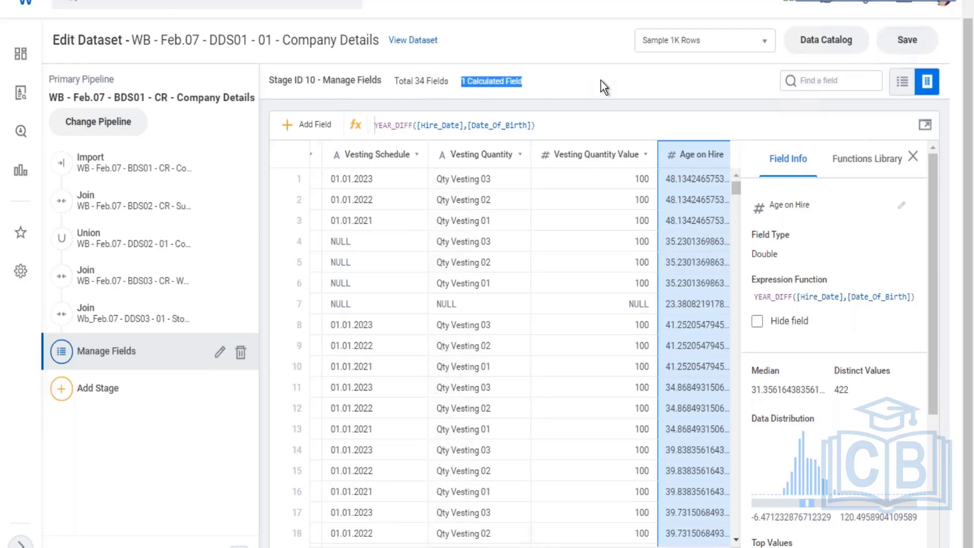
- Add another calculated field to the Manage Fields stage and name it "Function"
click(299, 132)
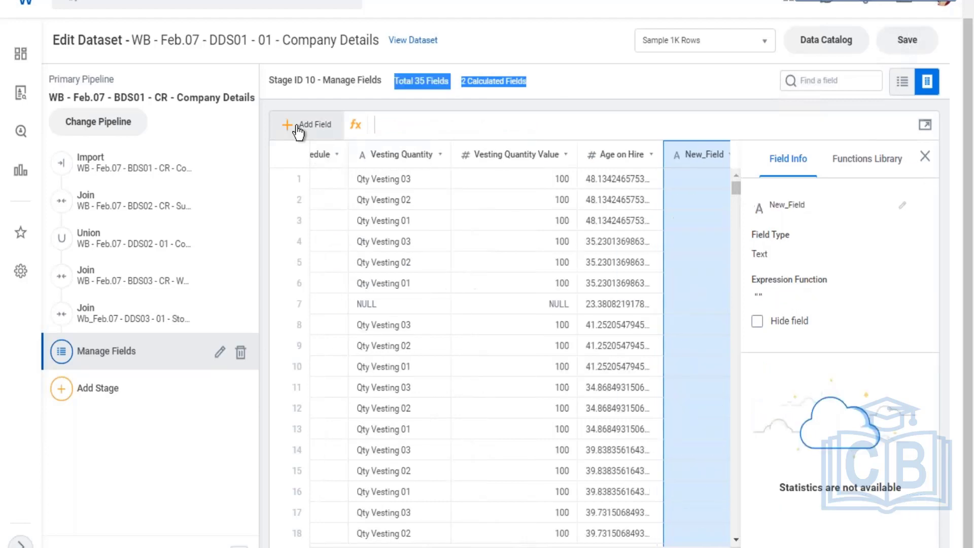
click(903, 206)
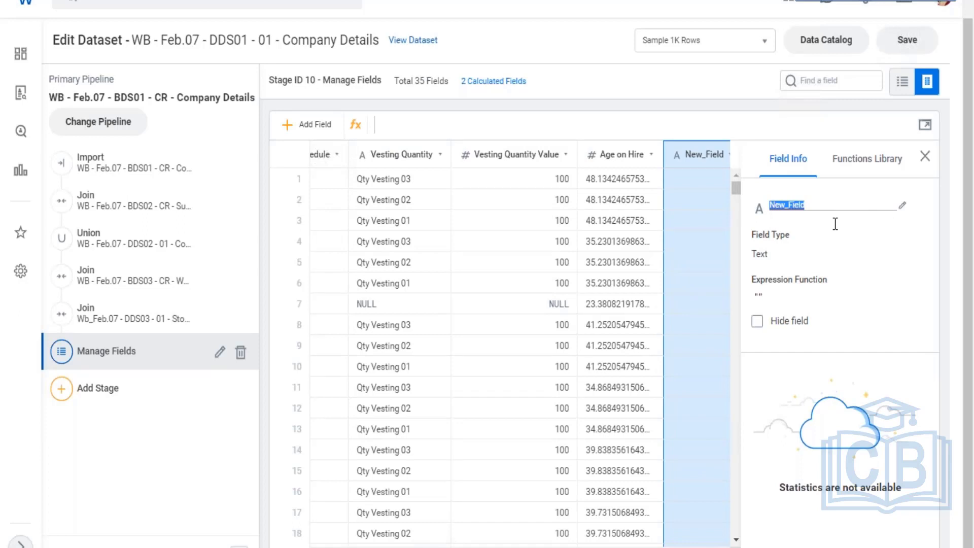
text(Function)
- Locate the Org_Level_From_Top field and examine its type, value distribution and row values
click(804, 86)
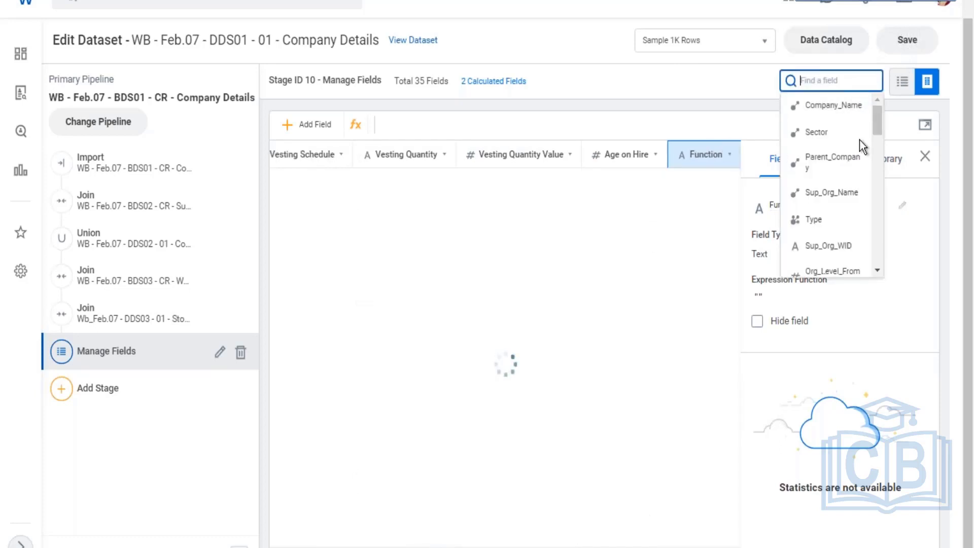
scroll(855, 215, down, 3)
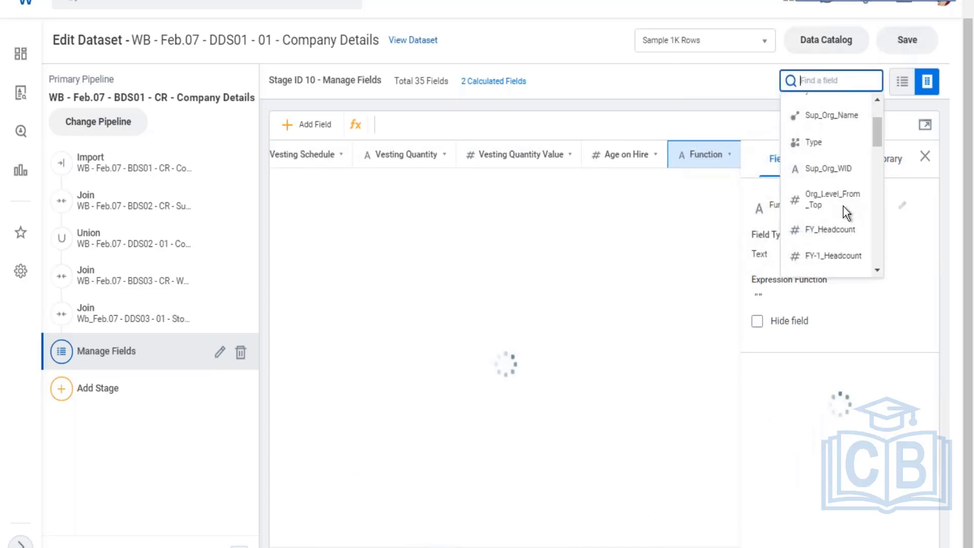
click(862, 205)
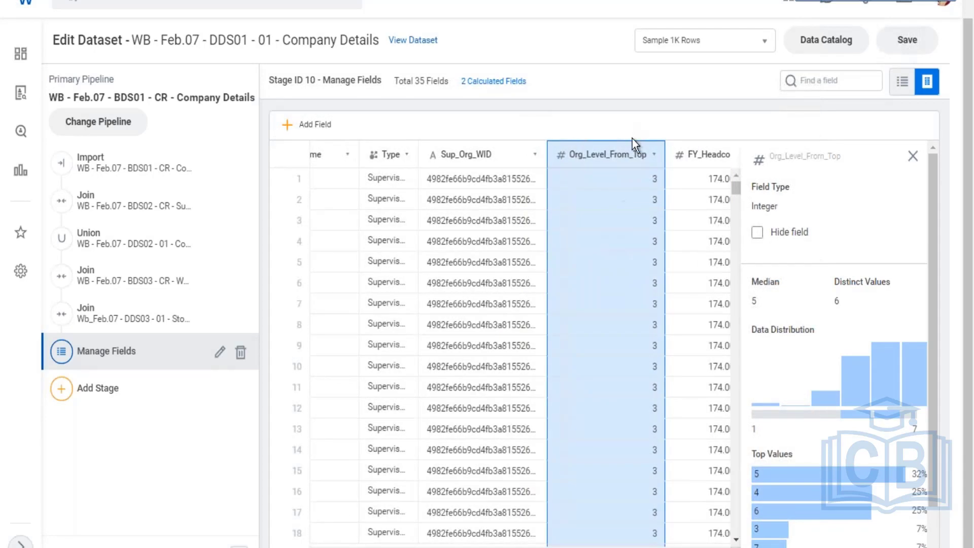
scroll(648, 241, down, 10)
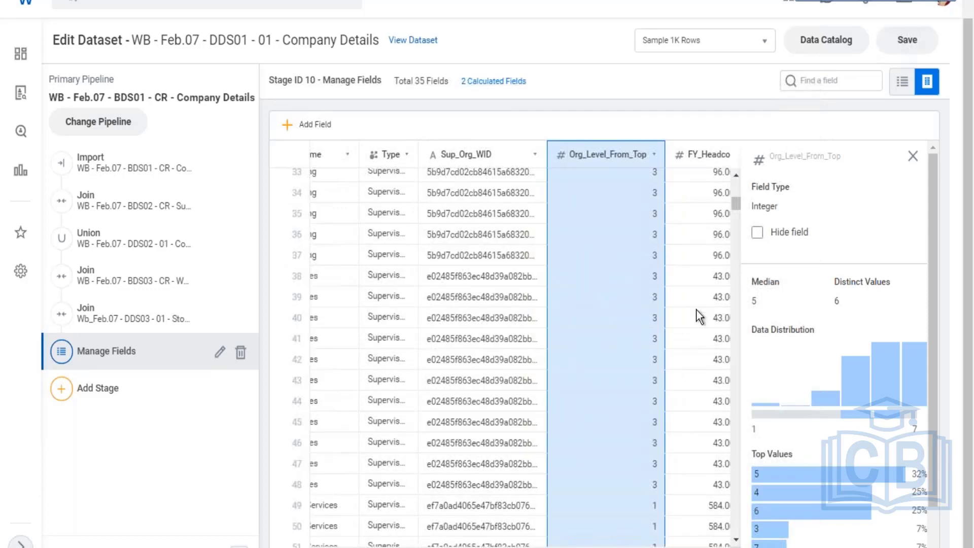
scroll(653, 289, up, 3)
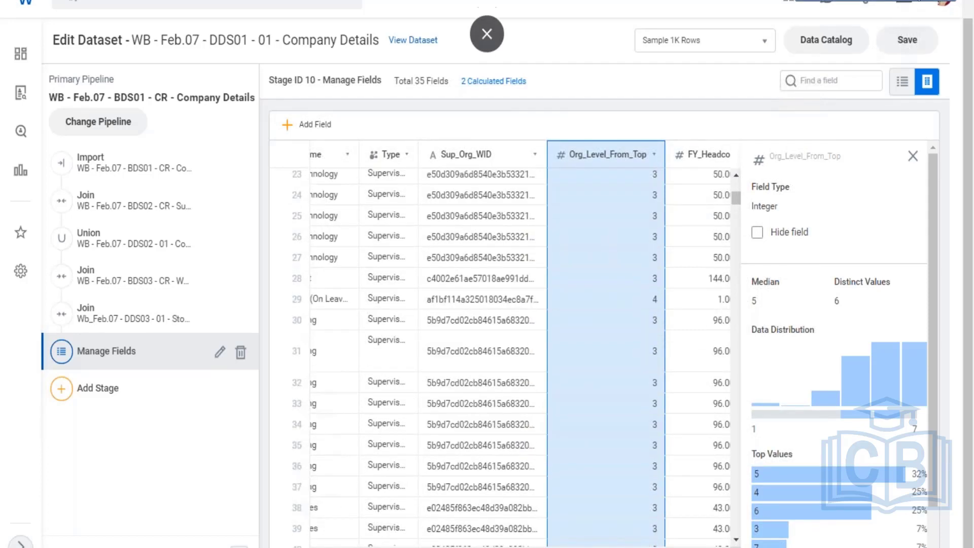
- Switch to the Excel notes workbook, enter "Business Line" in cell D19 and widen column D to 14.29
key(alt+Tab)
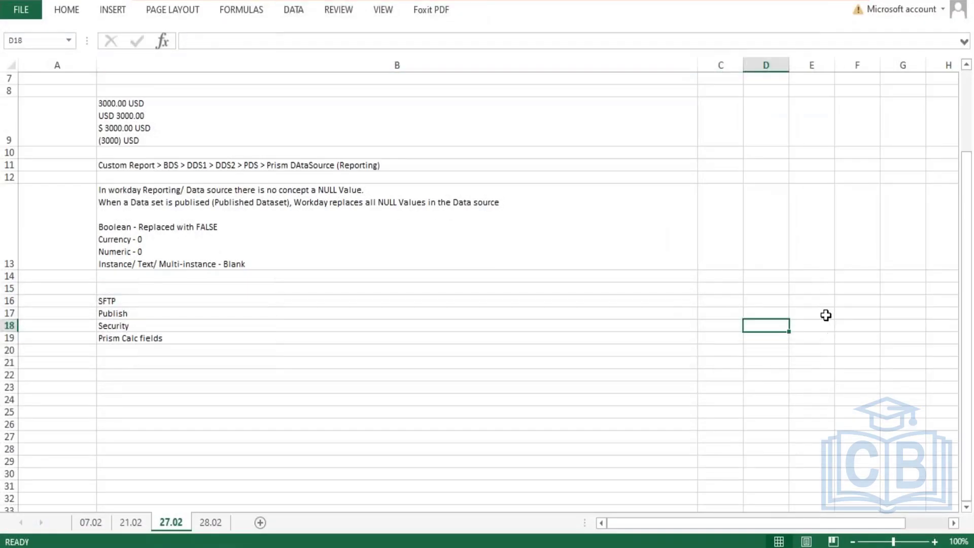
key(Return)
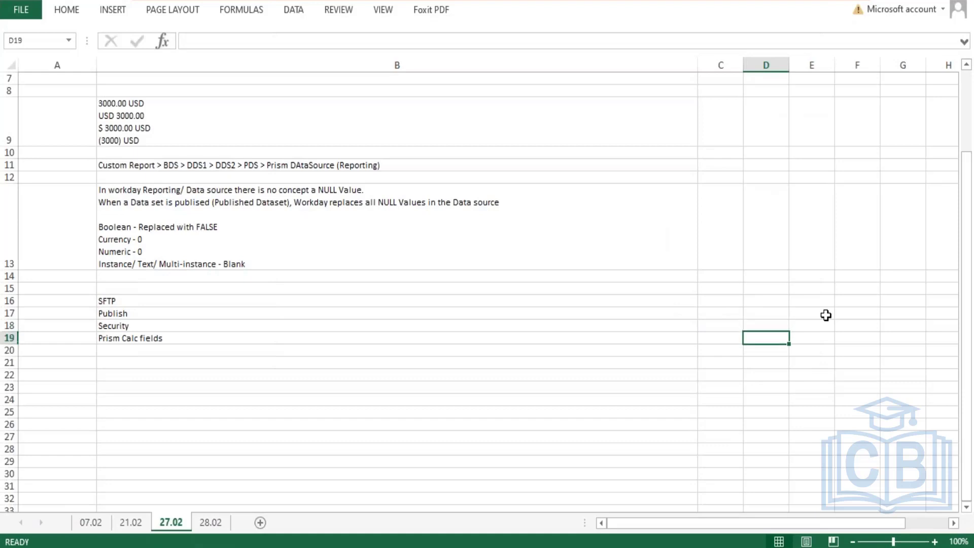
text(Business)
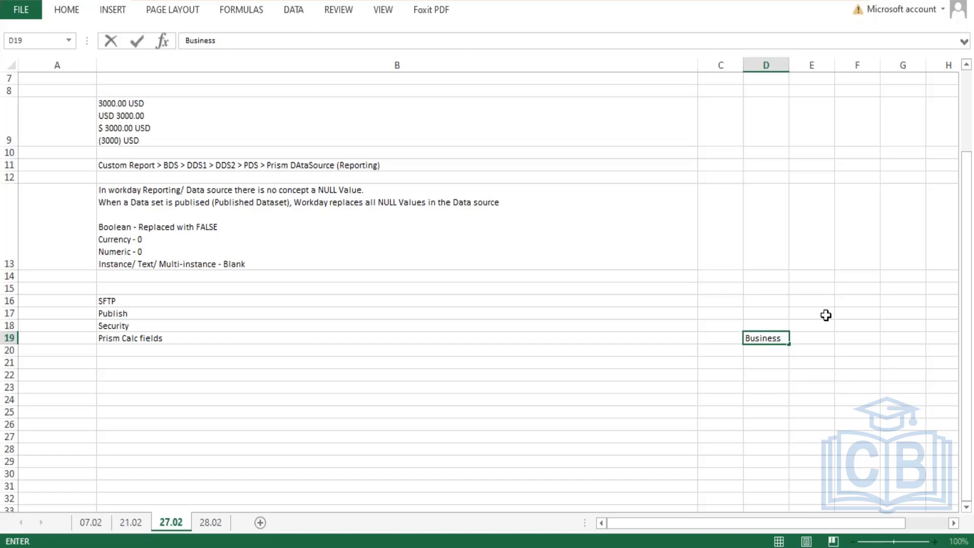
text(Line)
key(Return)
drag(789, 65, 818, 65)
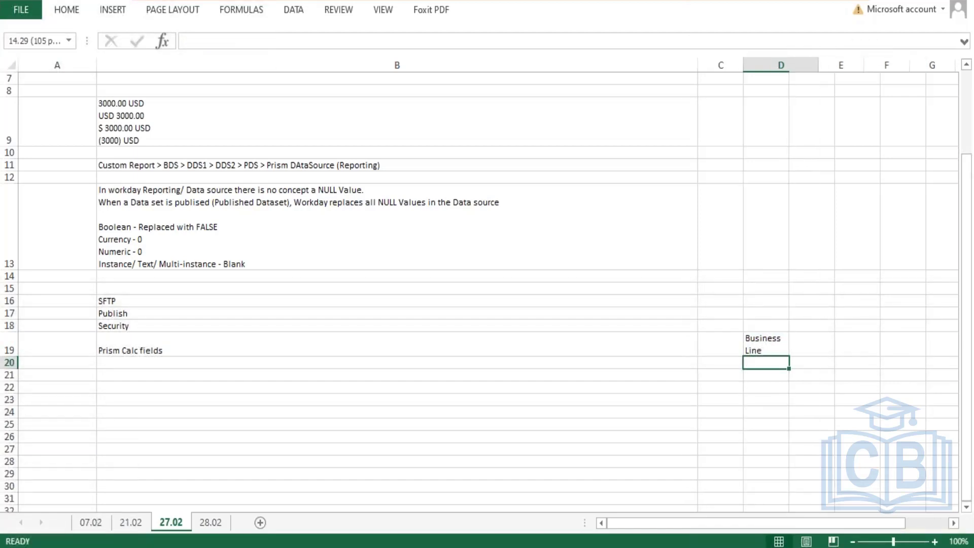
- List "Hubs" and "Divison" in cells D20 and D21 beneath the Business Line entry
text(Hu)
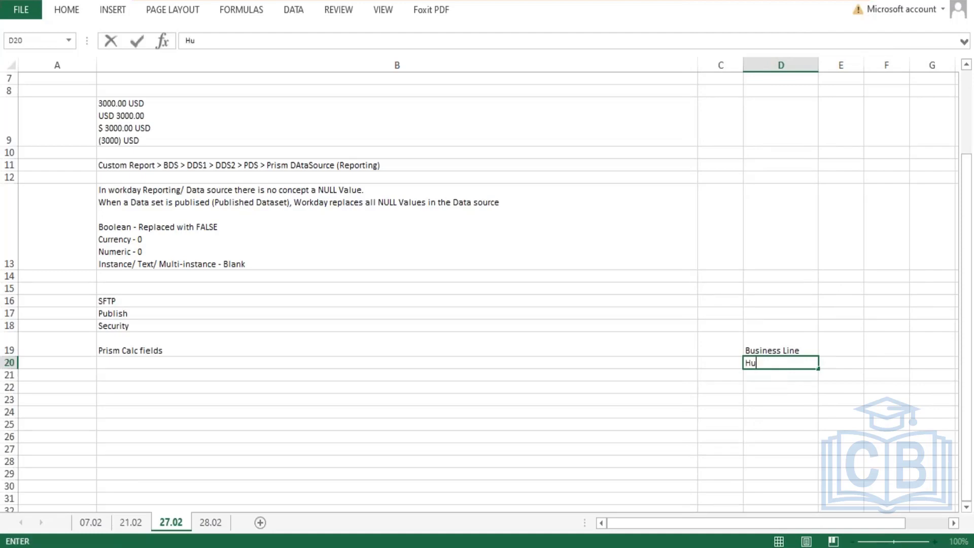
text(bs)
key(Return)
text(D)
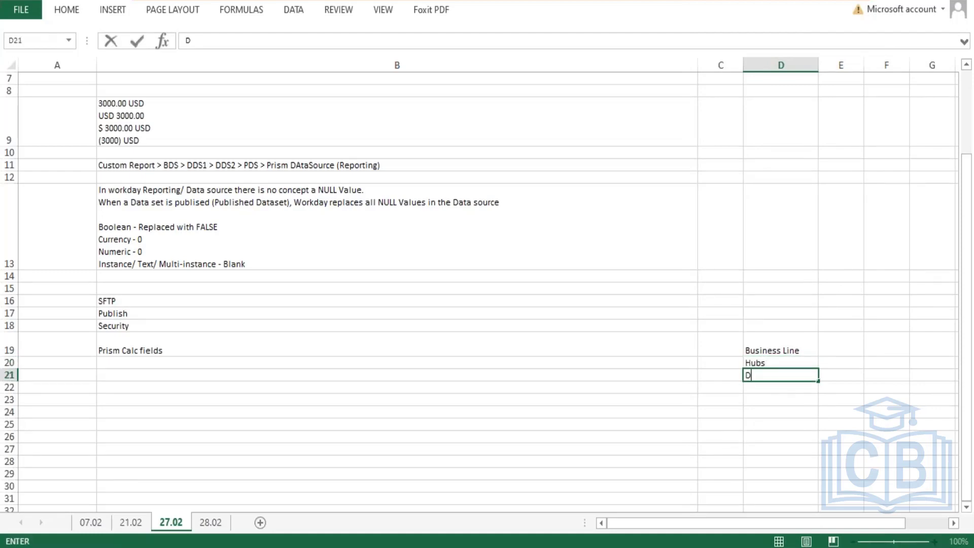
text(ivison)
key(Return)
key(Up)
key(Up)
key(Up)
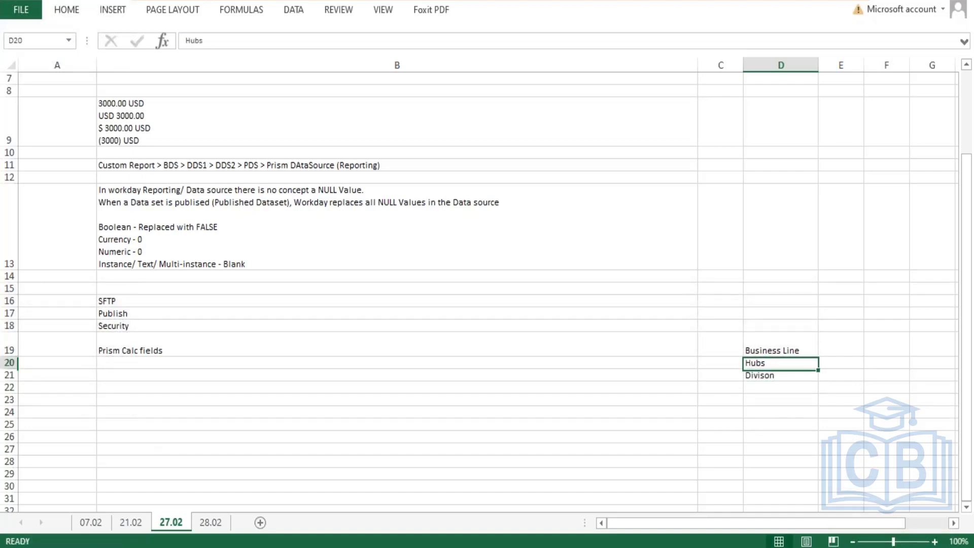
key(Down)
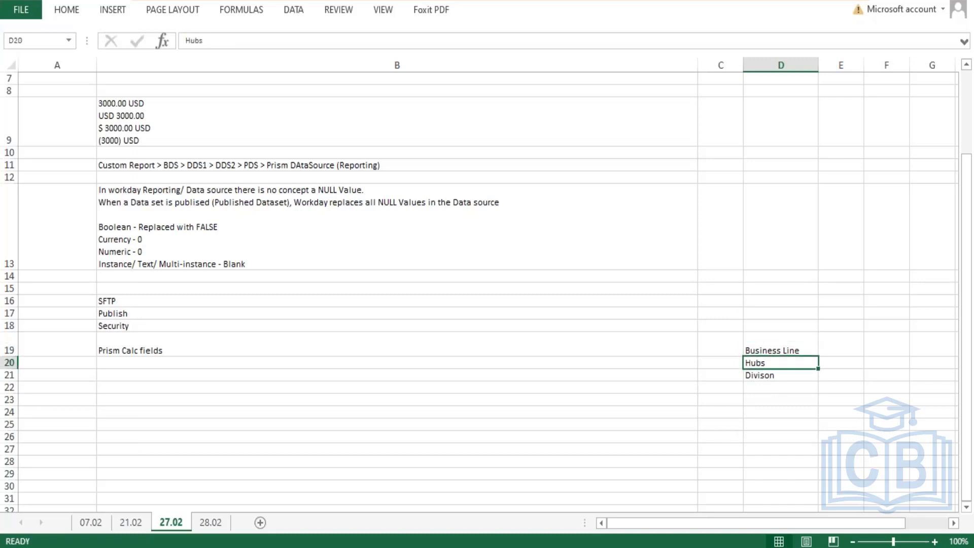
key(Down)
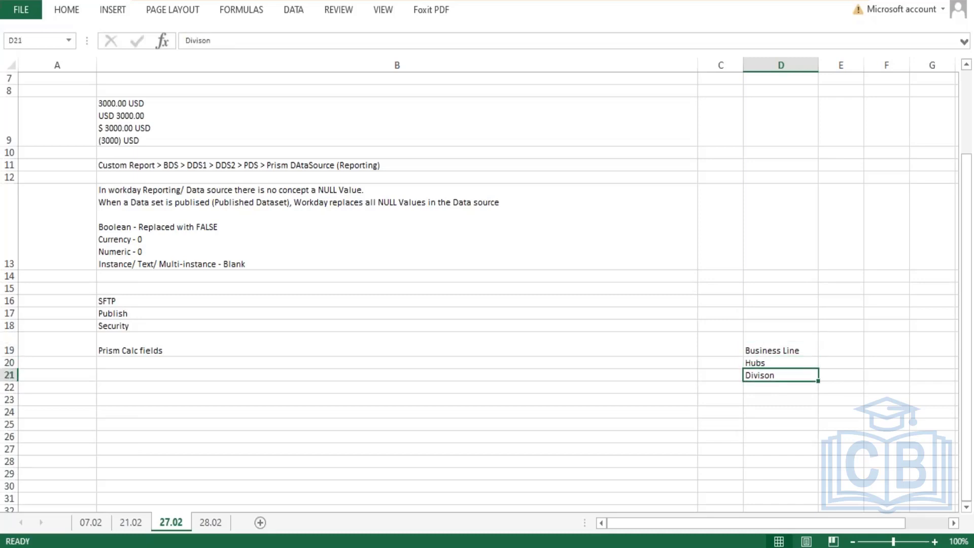
key(Down)
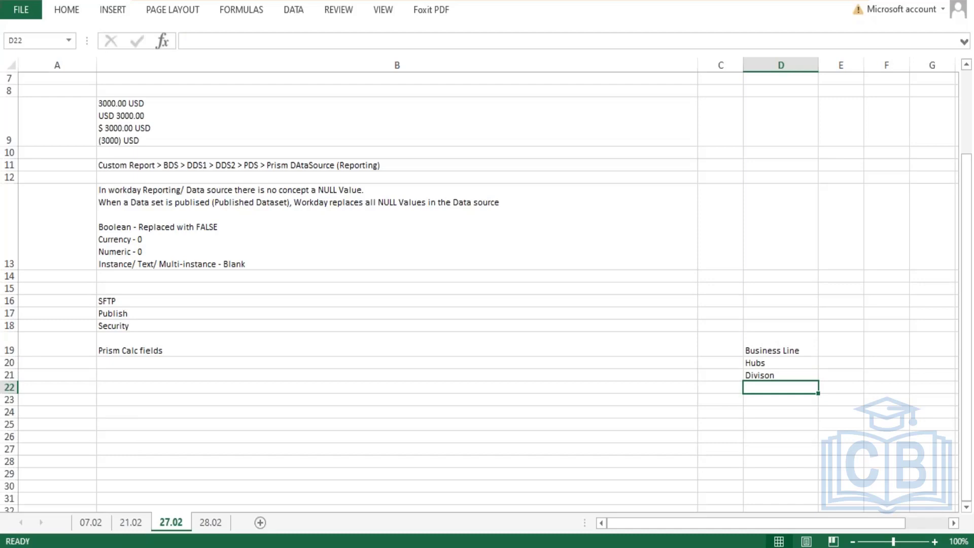
- Continue the organization level list with "Departments", "Groups" and "Teams" in cells D22 to D24
text(Depar)
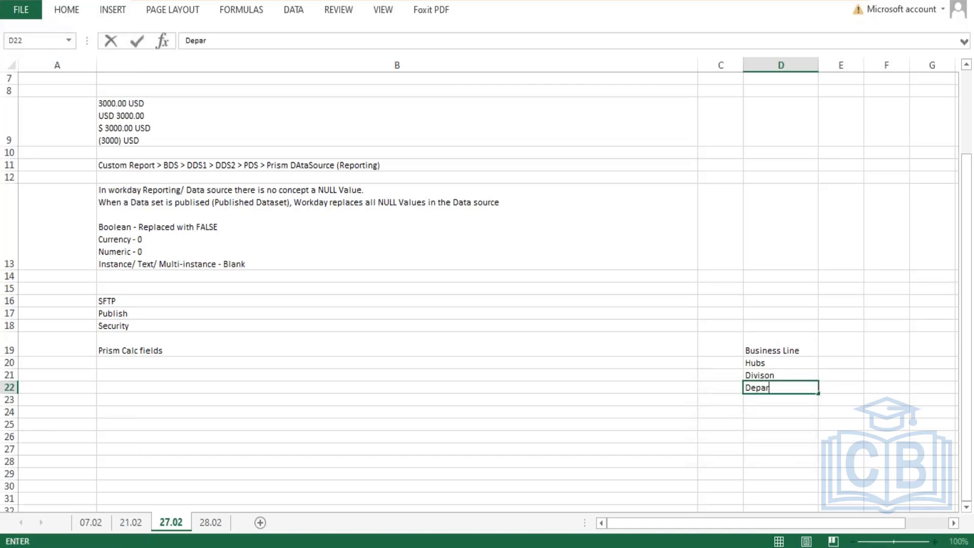
text(tments)
key(Return)
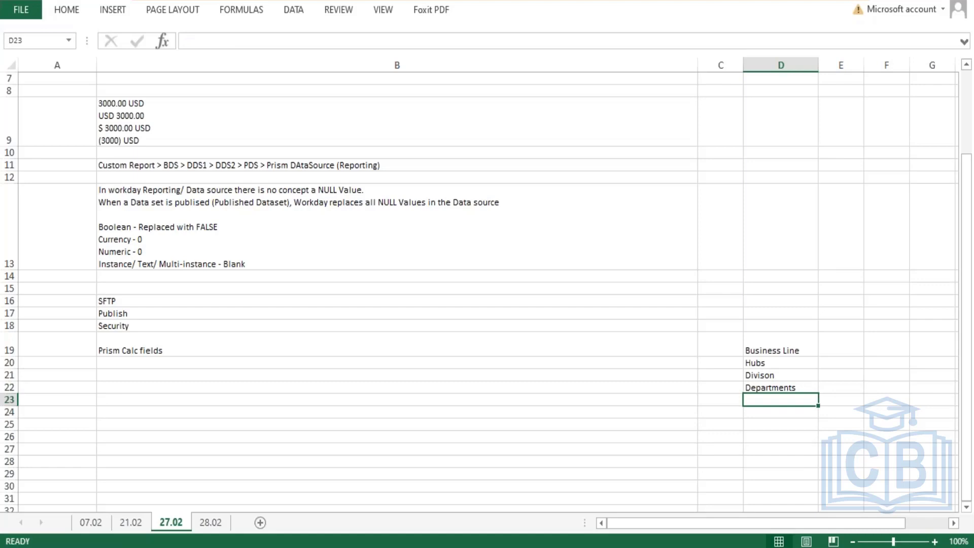
text(Groups)
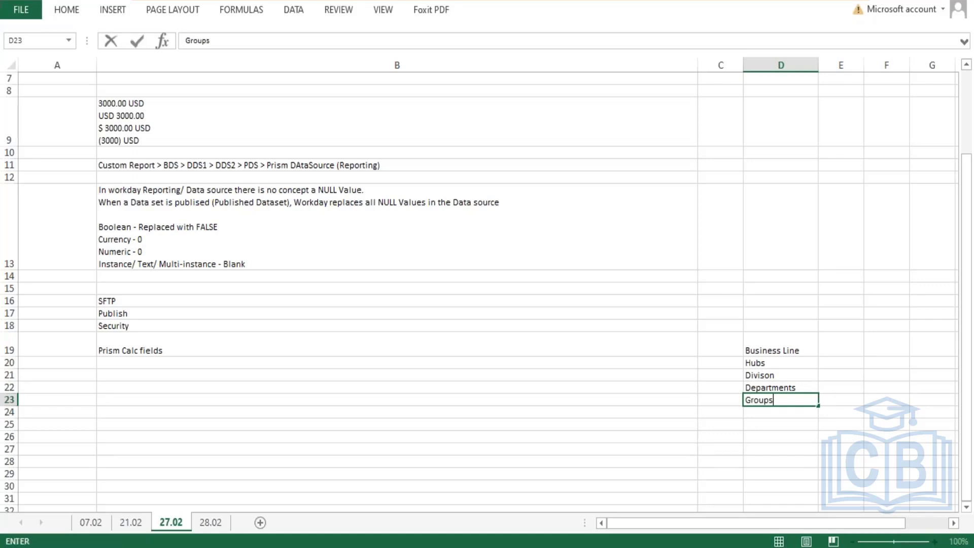
key(Return)
text(Teams)
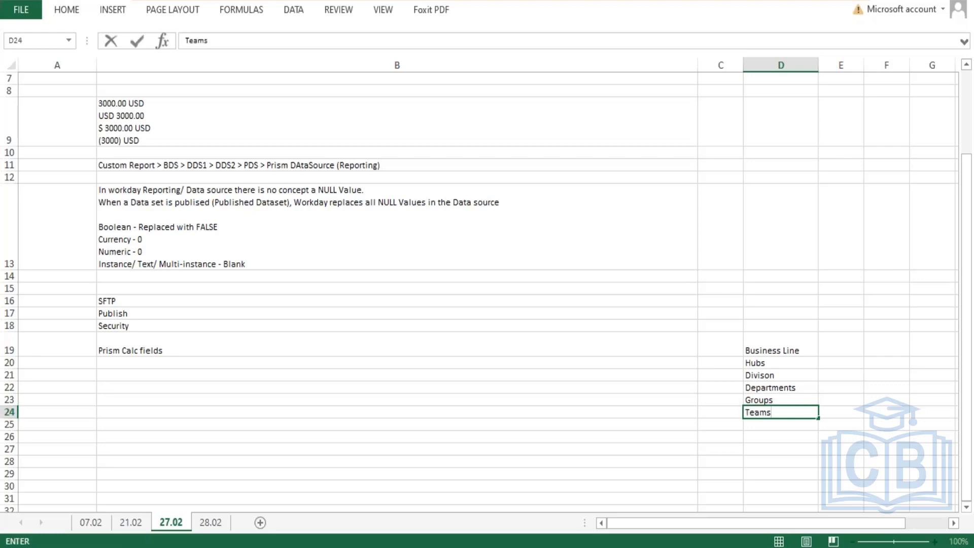
key(Return)
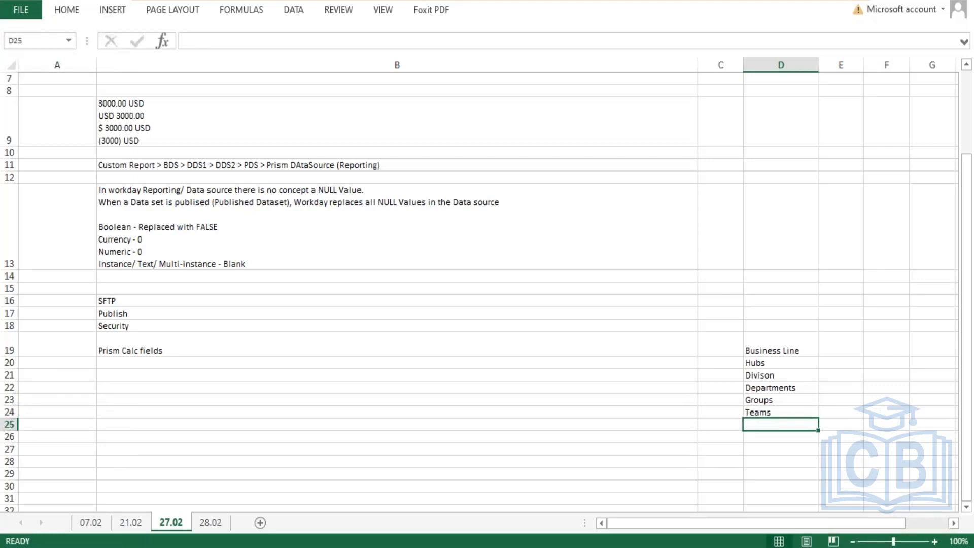
- Enter "Headoffice" in cell D18 above Business Line as the first organization level
click(779, 325)
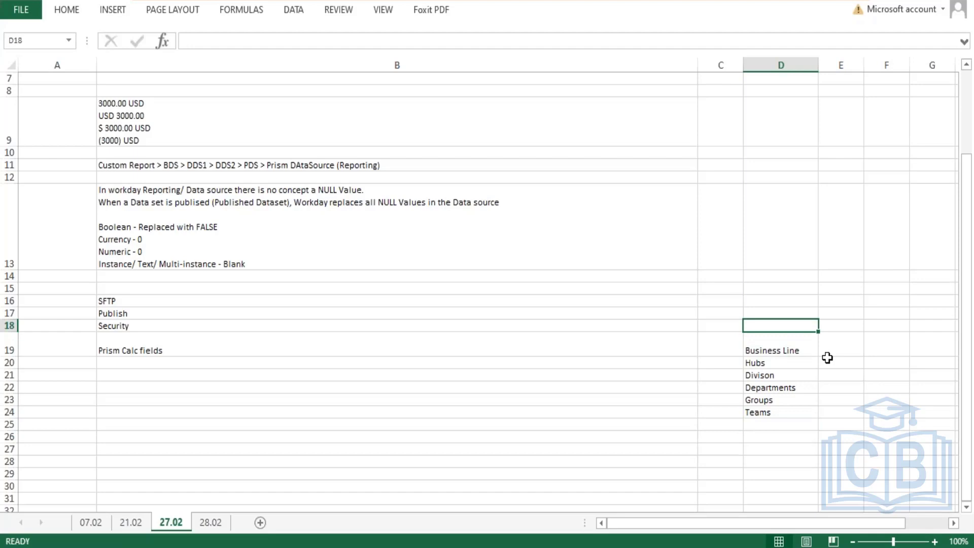
text(Compant)
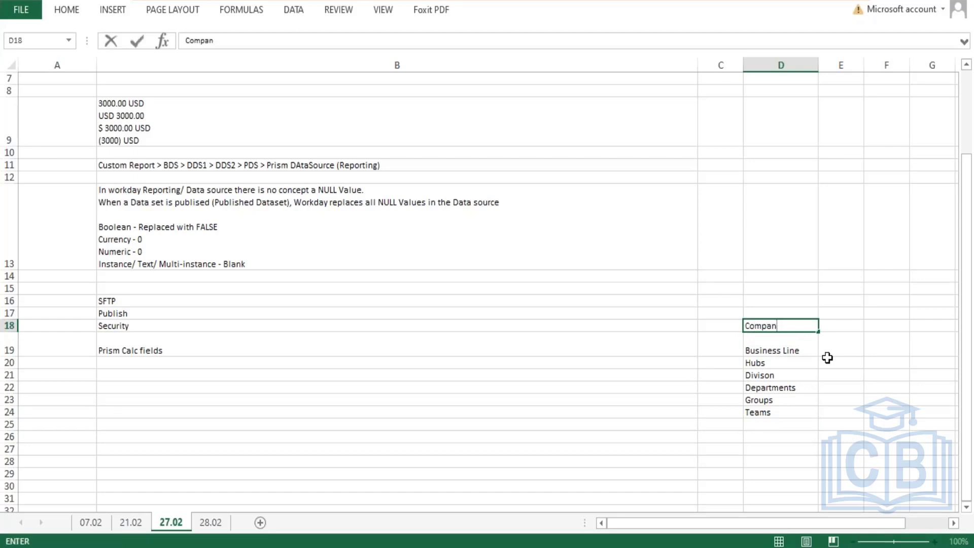
key(BackSpace)
key(BackSpace)
key(BackSpace)
key(BackSpace)
key(BackSpace)
key(BackSpace)
text(Headoffice)
key(Return)
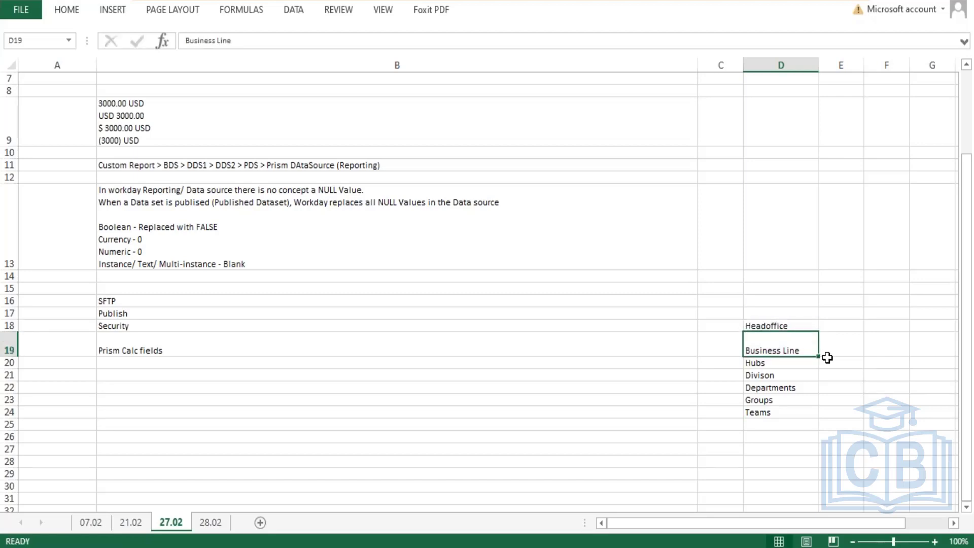
double_click(767, 326)
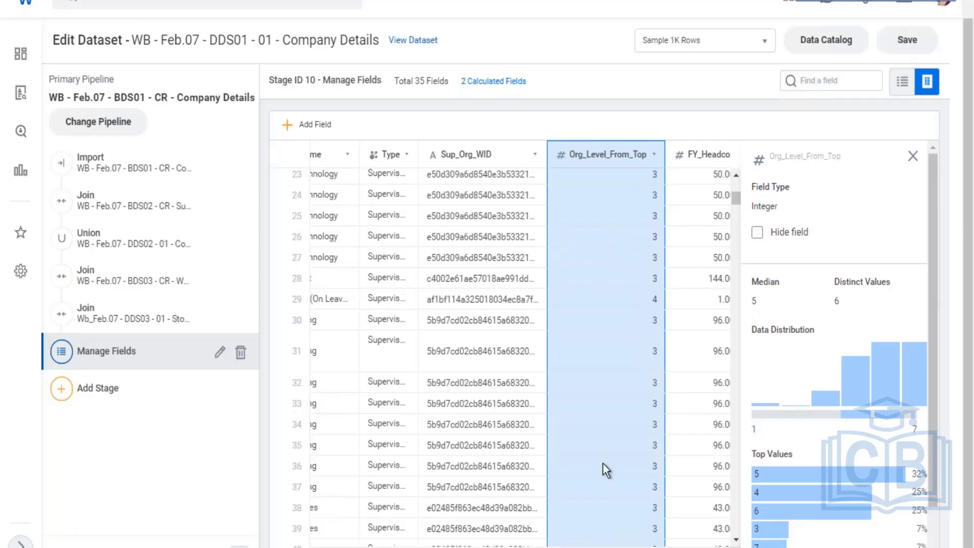
- Switch back to the Workday dataset editor and select the empty Function field for editing its expression
scroll(481, 345, right, 10)
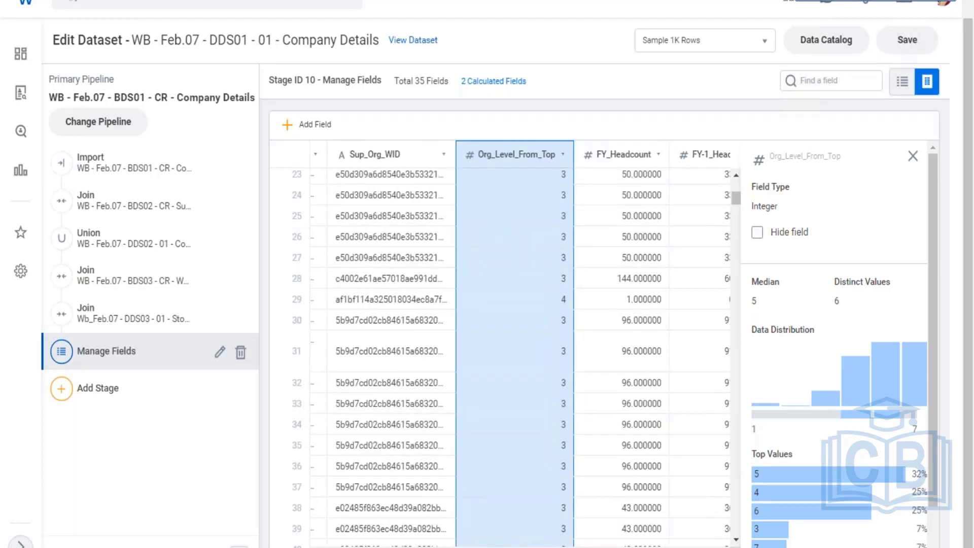
scroll(508, 345, right, 10)
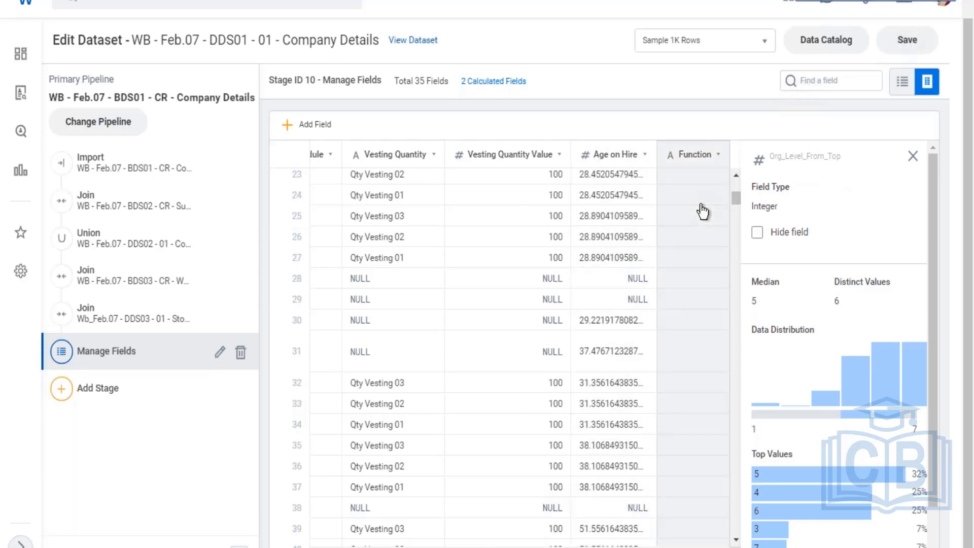
click(702, 211)
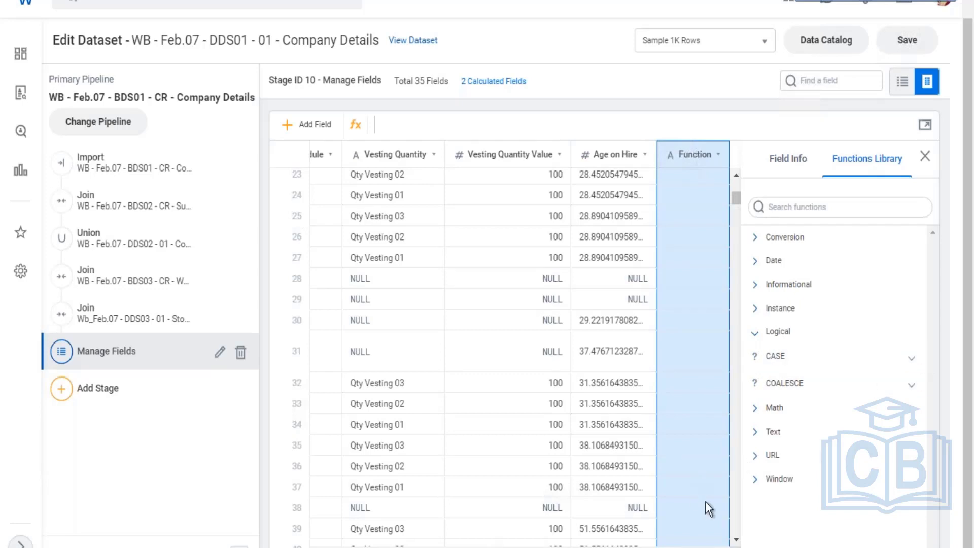
- Examine the CASE function's description, syntax and gender example among the Logical functions in the Functions Library
click(913, 361)
scroll(831, 373, down, 2)
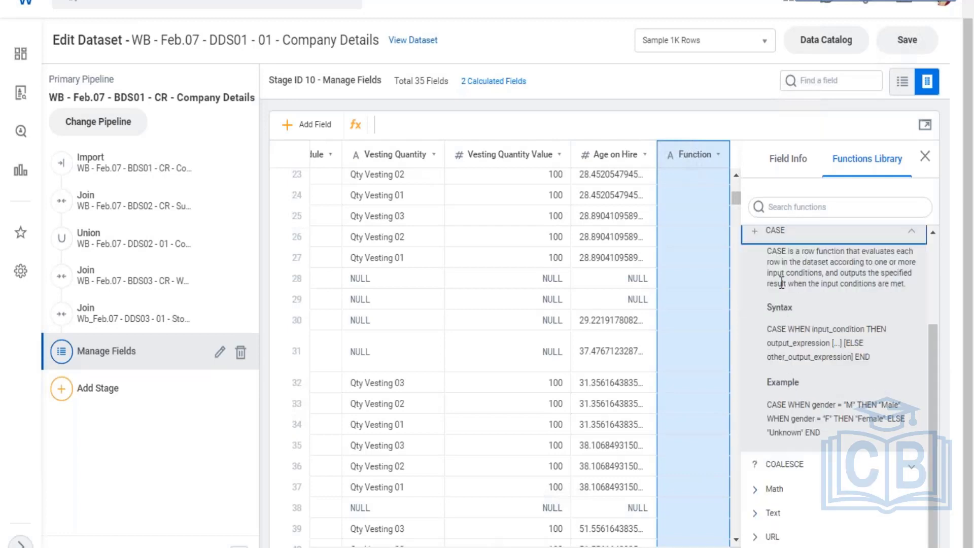
drag(782, 262, 828, 280)
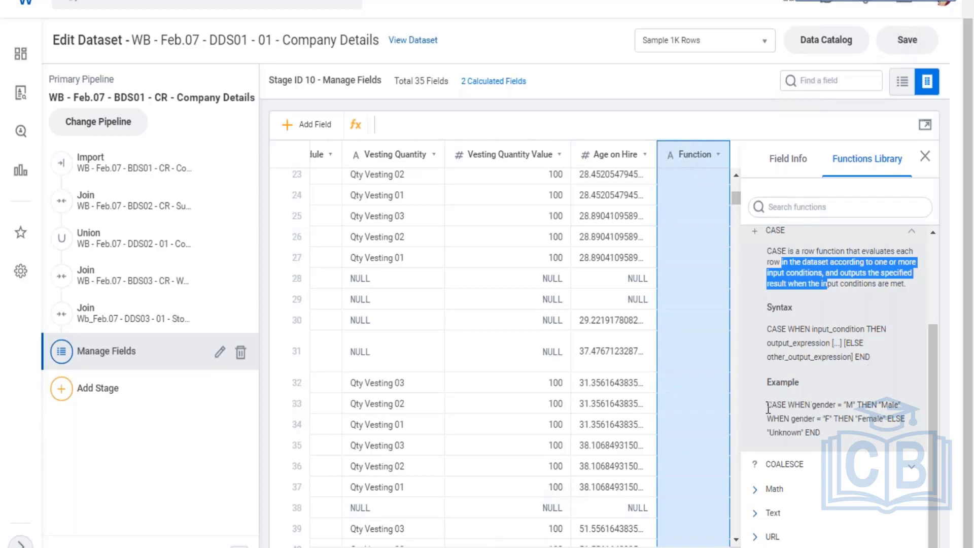
drag(767, 407, 857, 405)
click(881, 329)
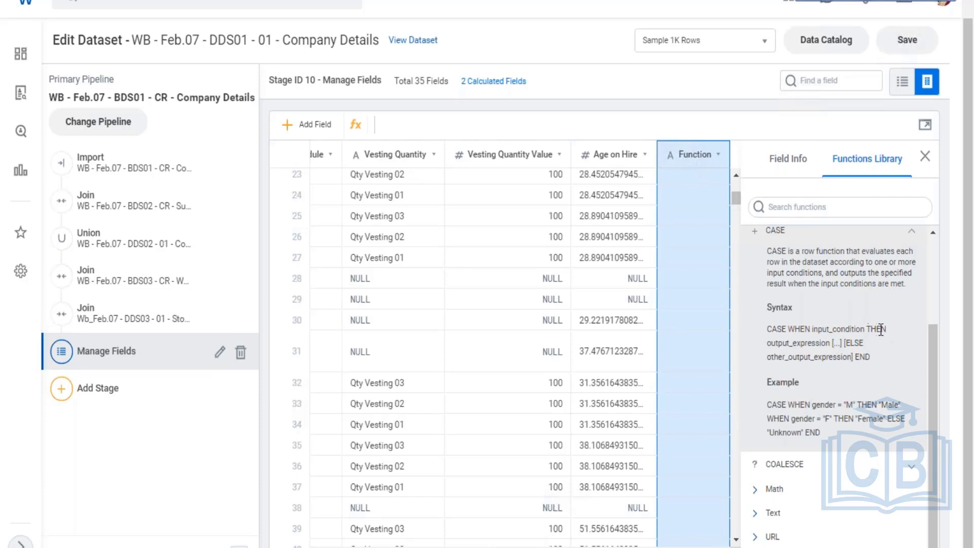
drag(871, 329, 867, 330)
drag(769, 330, 855, 330)
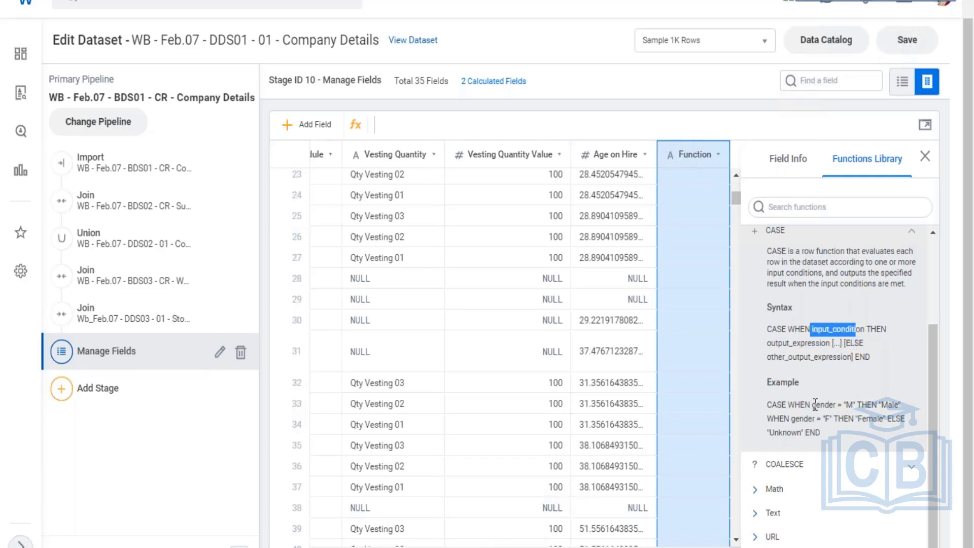
drag(812, 404, 855, 404)
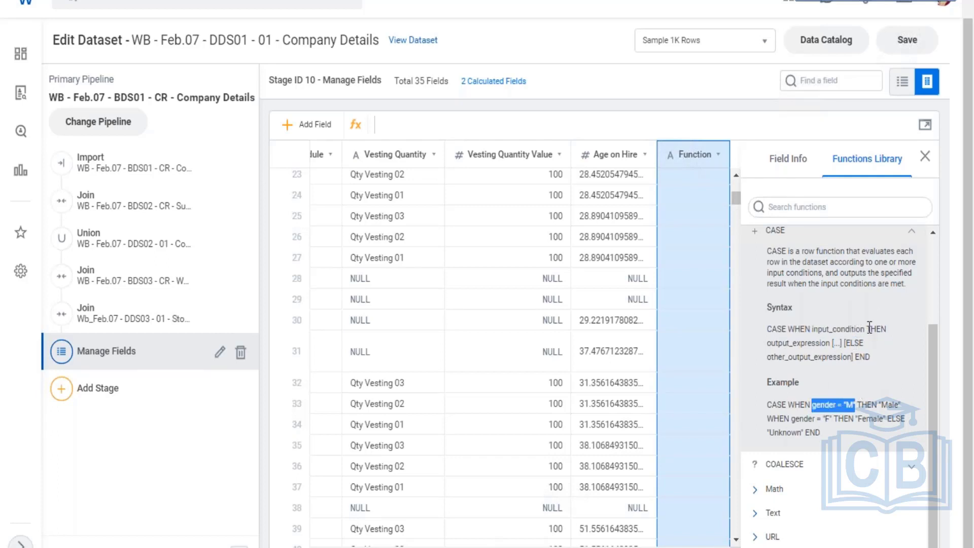
drag(866, 329, 887, 328)
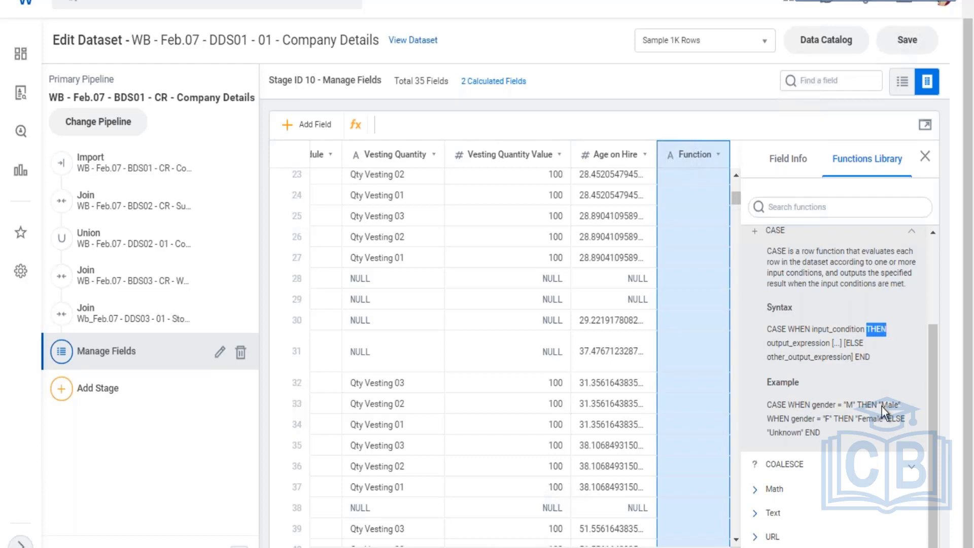
drag(879, 404, 901, 404)
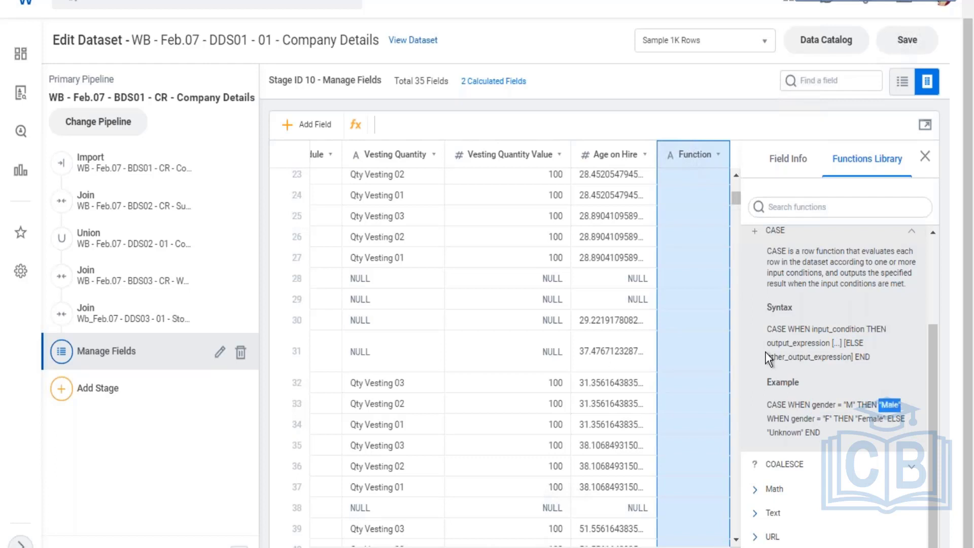
drag(767, 418, 887, 419)
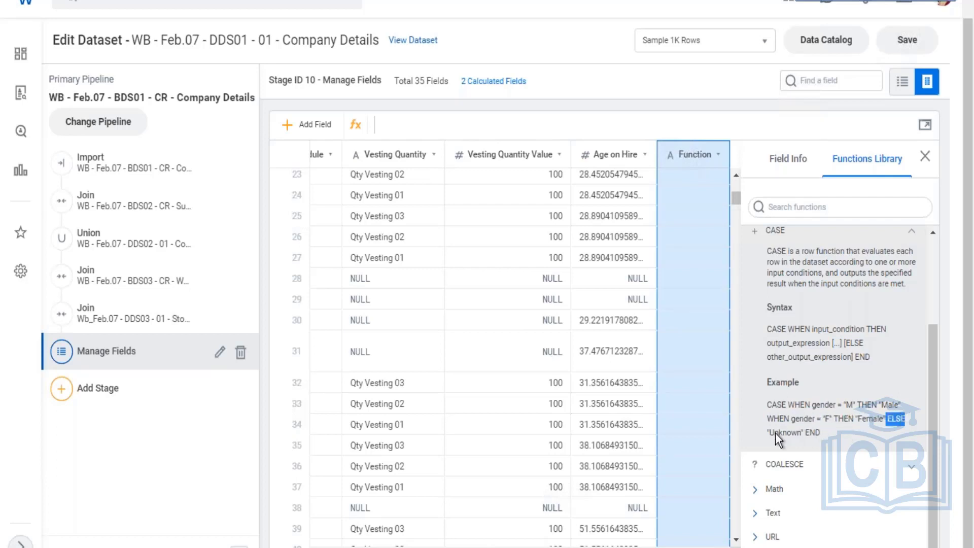
drag(767, 433, 796, 433)
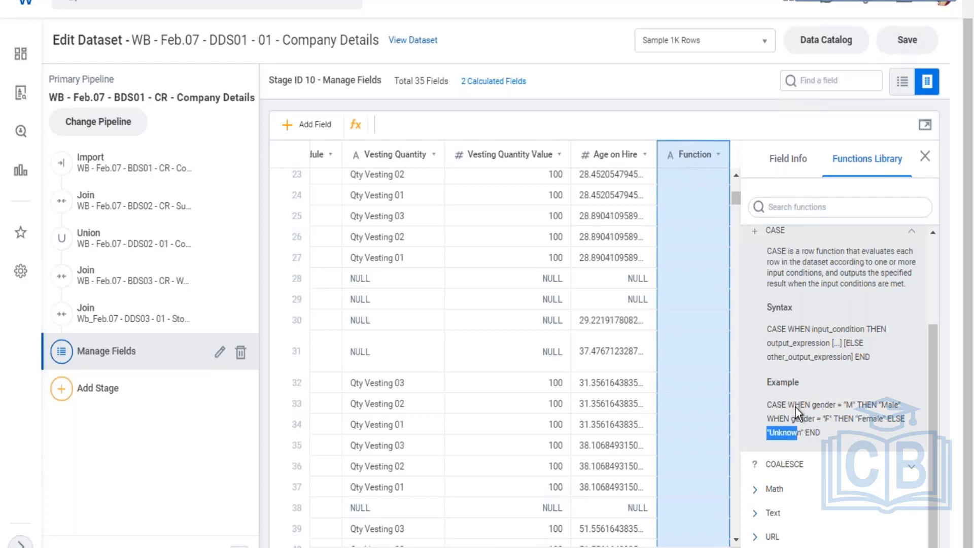
drag(772, 330, 875, 358)
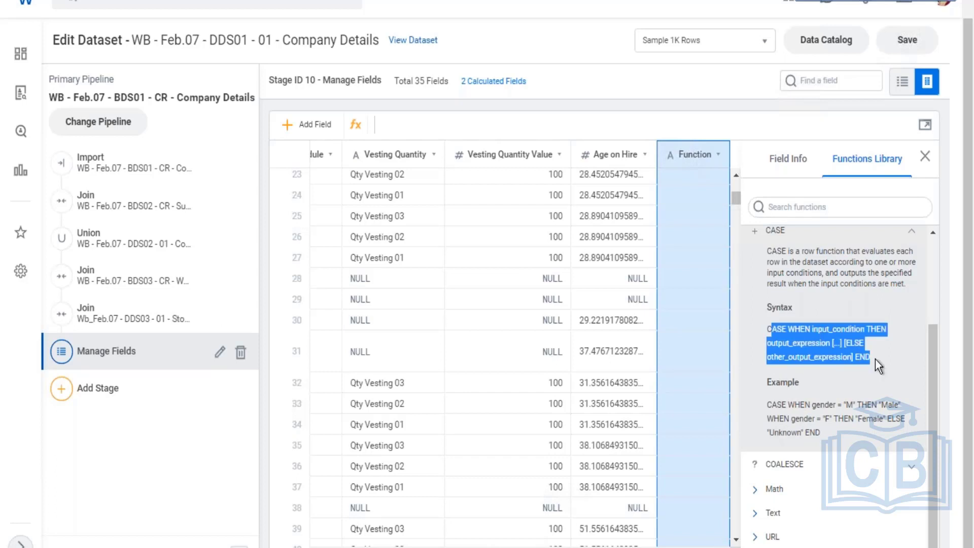
- Insert the CASE WHEN THEN ELSE END template into the Function field's expression and open it in the expanded expression editor
click(755, 230)
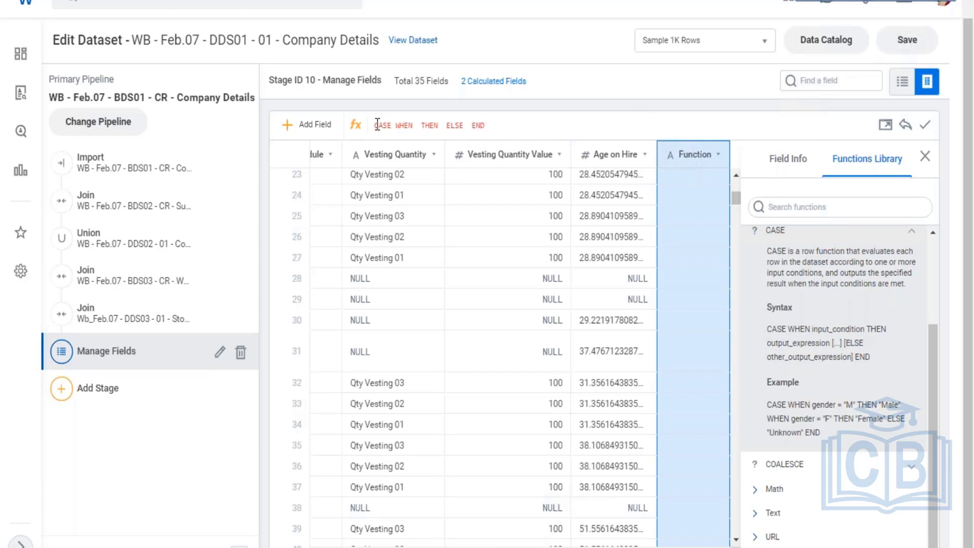
drag(375, 125, 491, 124)
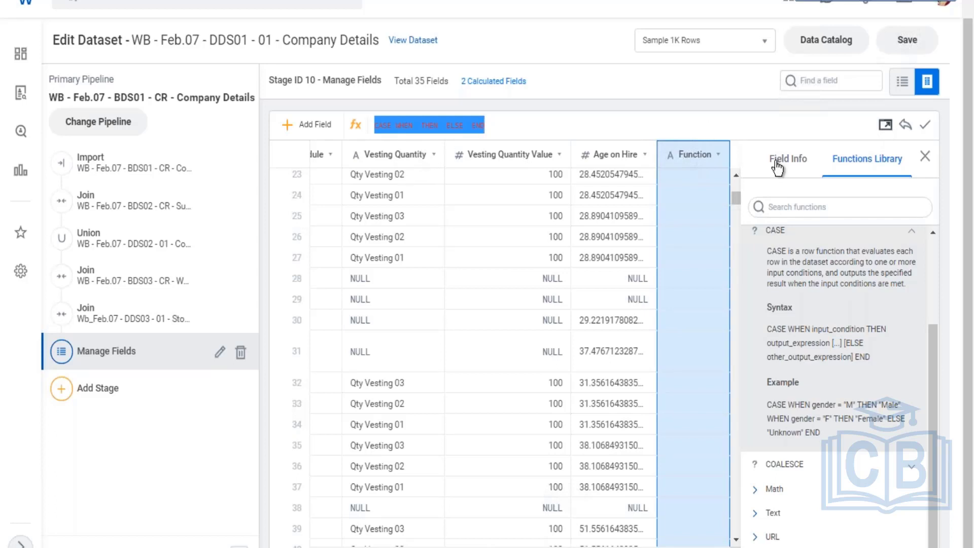
click(885, 124)
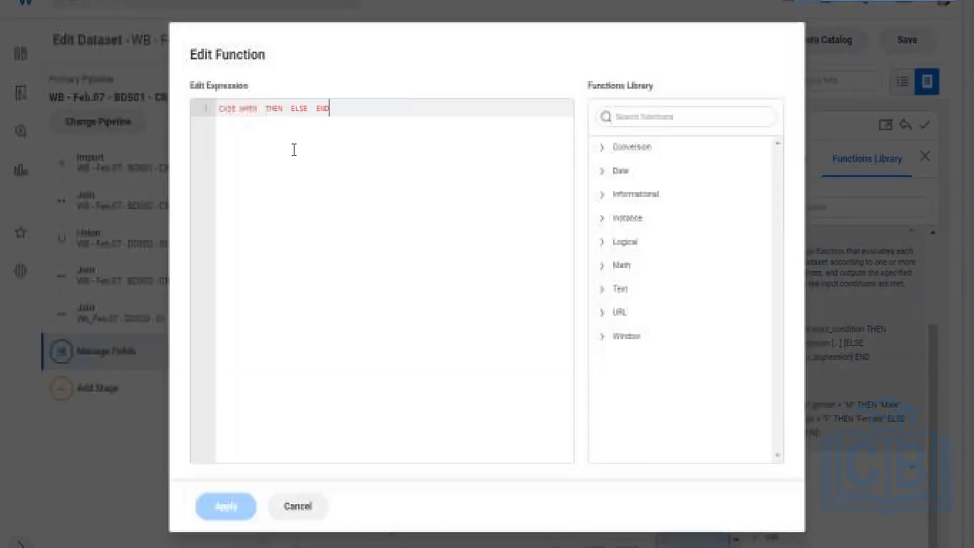
- Put THEN on its own line and set the first CASE condition to [Org_Level_From_Top] = 1 OR [Org_Level_From_Top] = 2
click(262, 109)
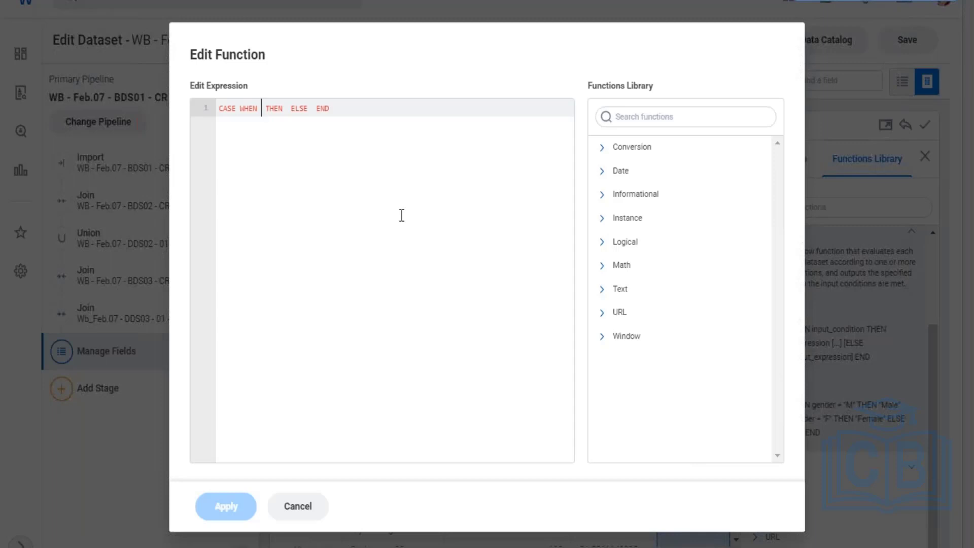
key(Return)
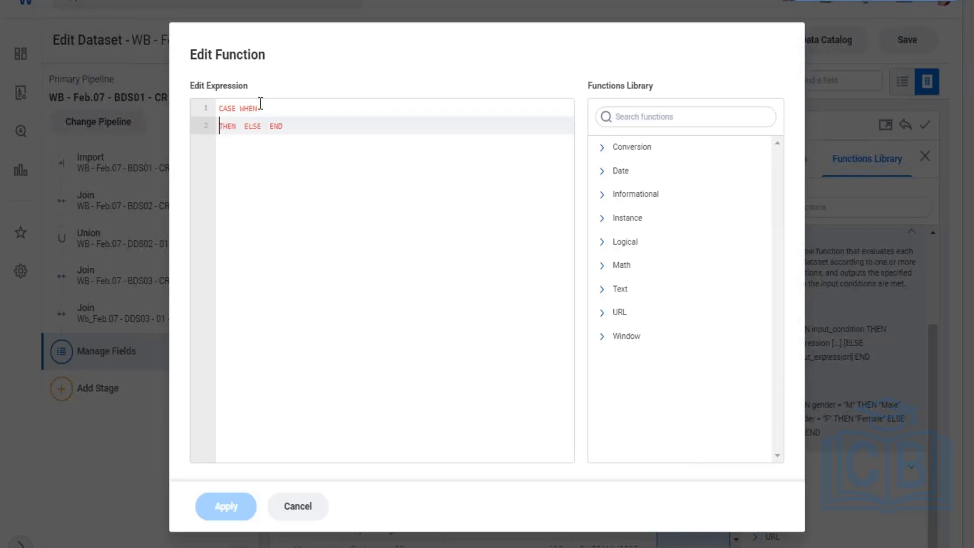
click(281, 107)
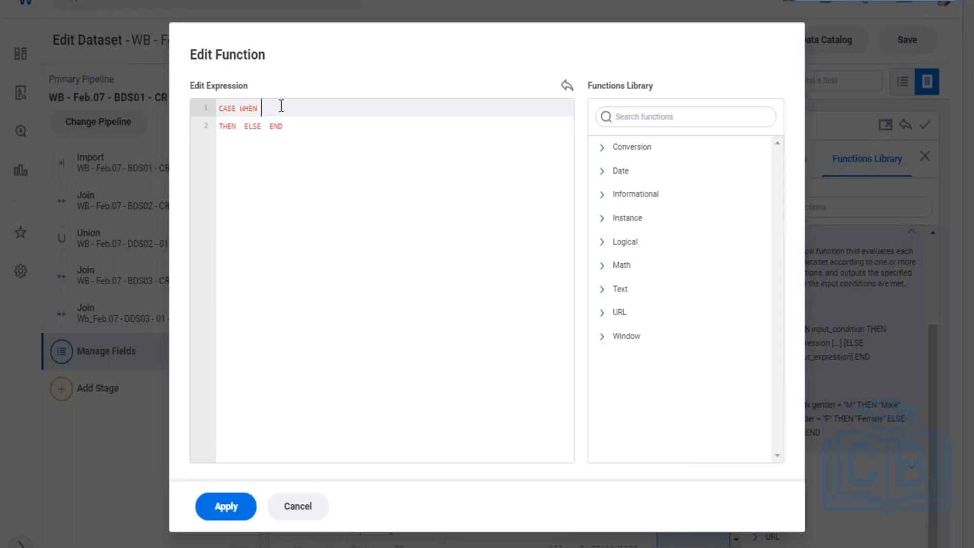
text([)
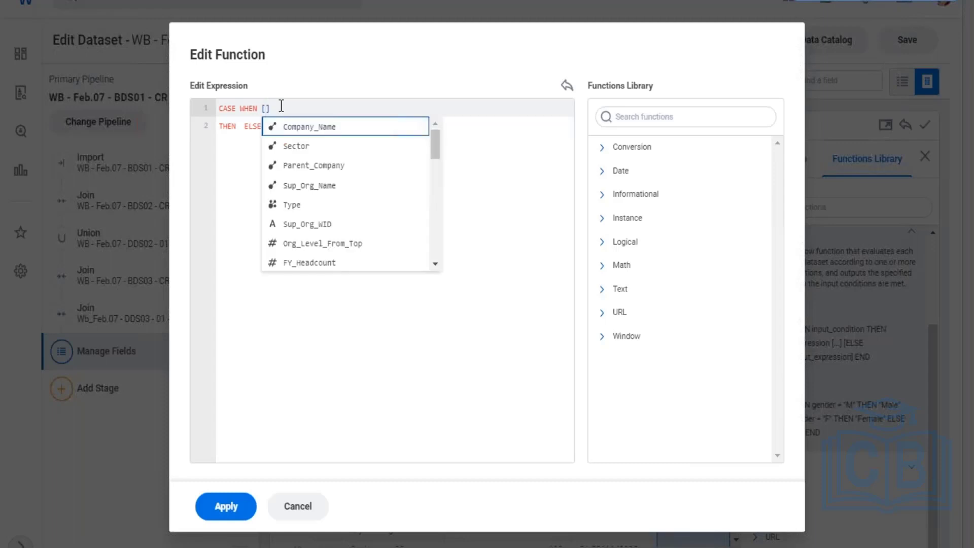
click(343, 245)
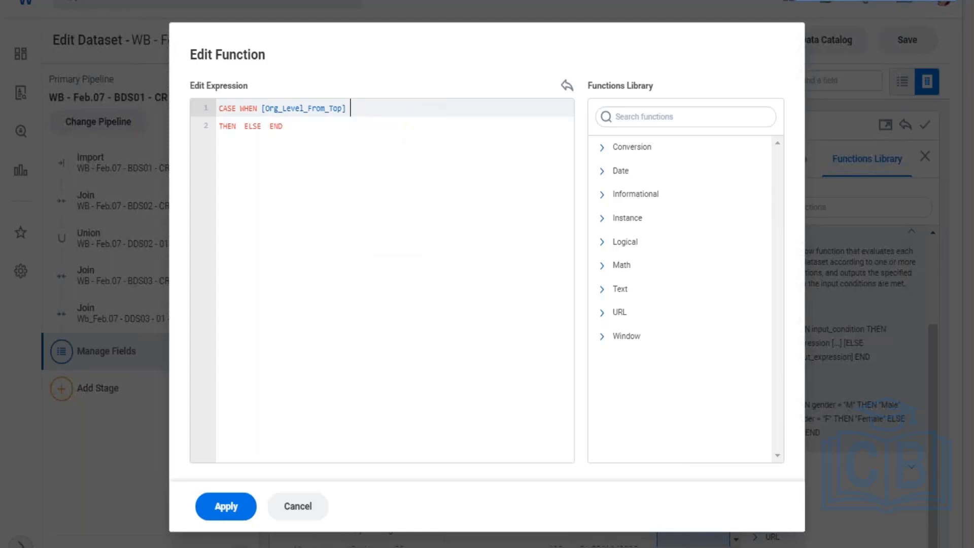
text(= 1 OR [or)
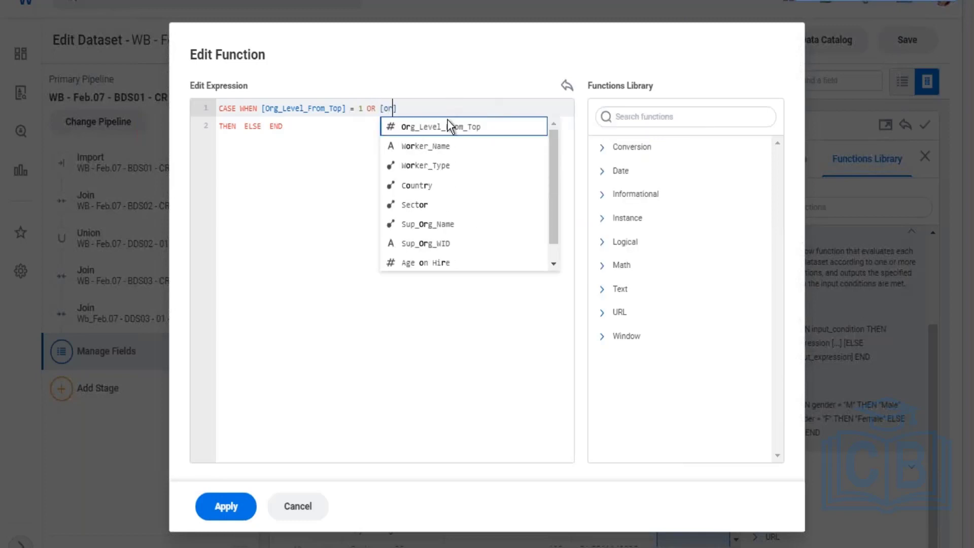
click(447, 125)
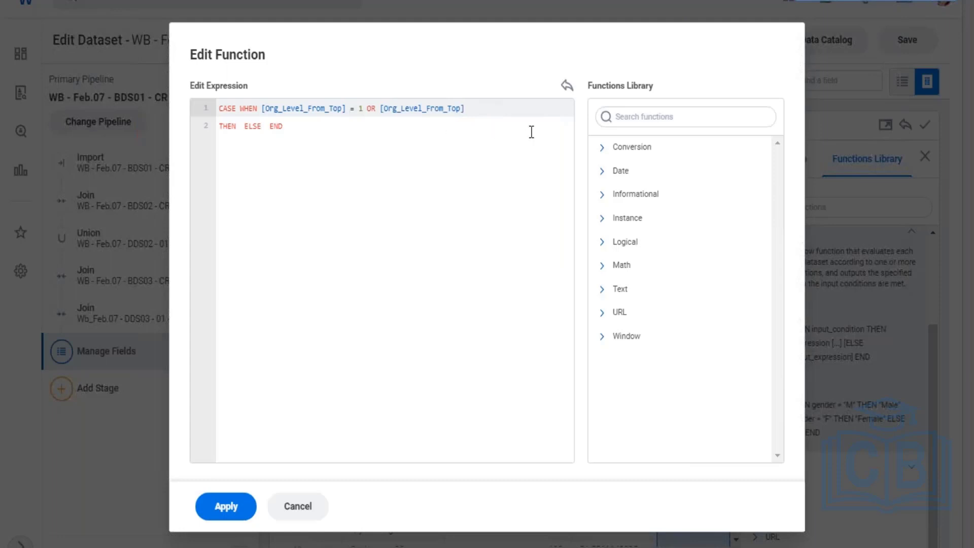
text(= 2)
- Make the first condition return "Head Office" and move ELSE END to its own line
click(241, 126)
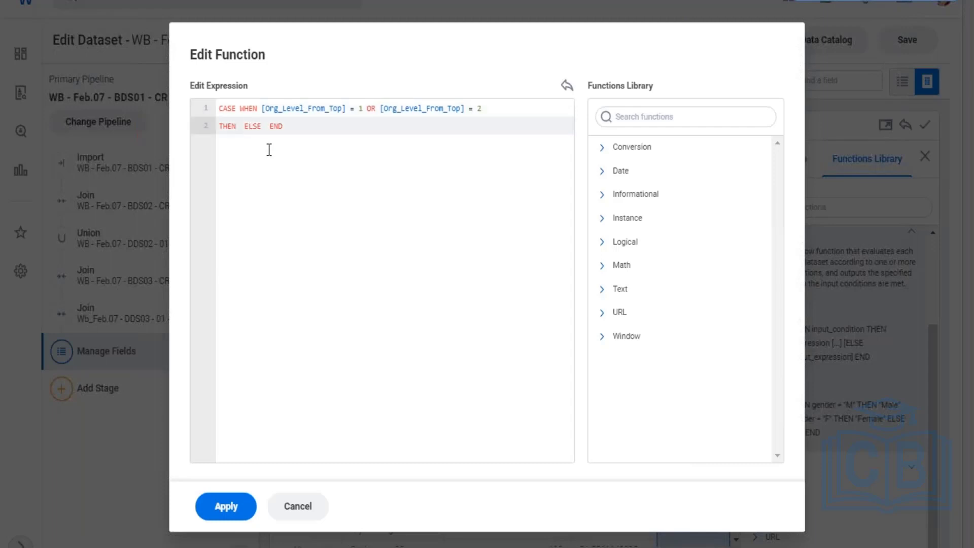
text("Head Office")
key(Return)
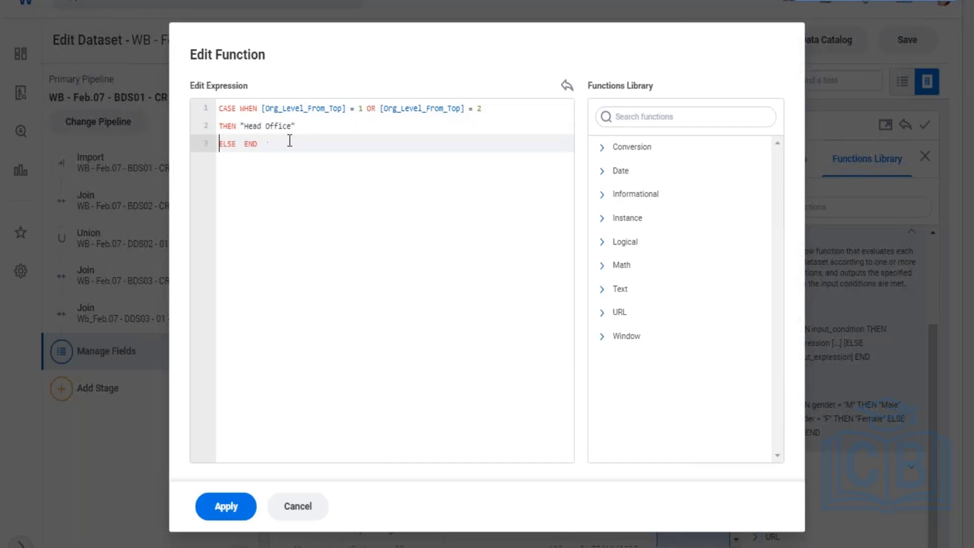
click(236, 146)
- Add a WHEN clause below the Head Office result that returns "Business Line" when [Org_Level_From_Top] = 2
click(307, 125)
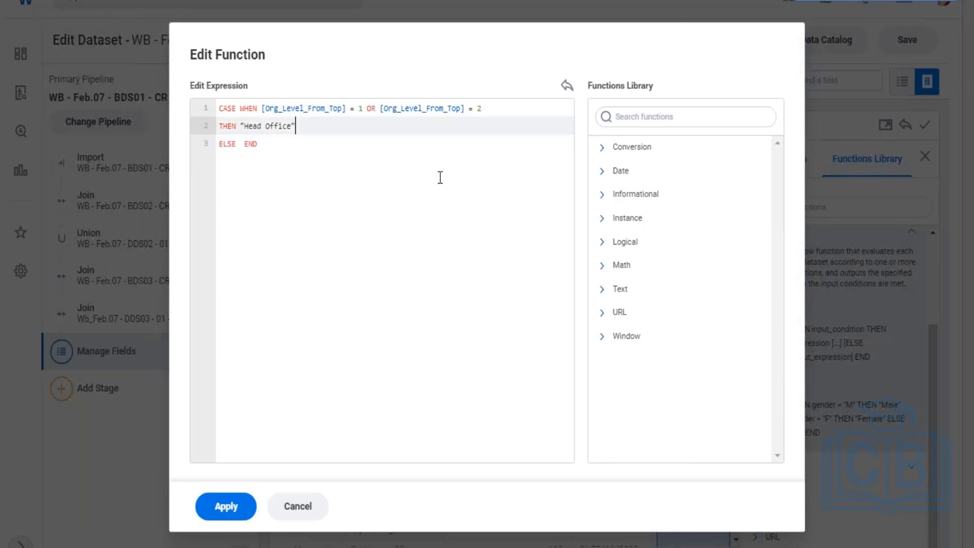
key(Return)
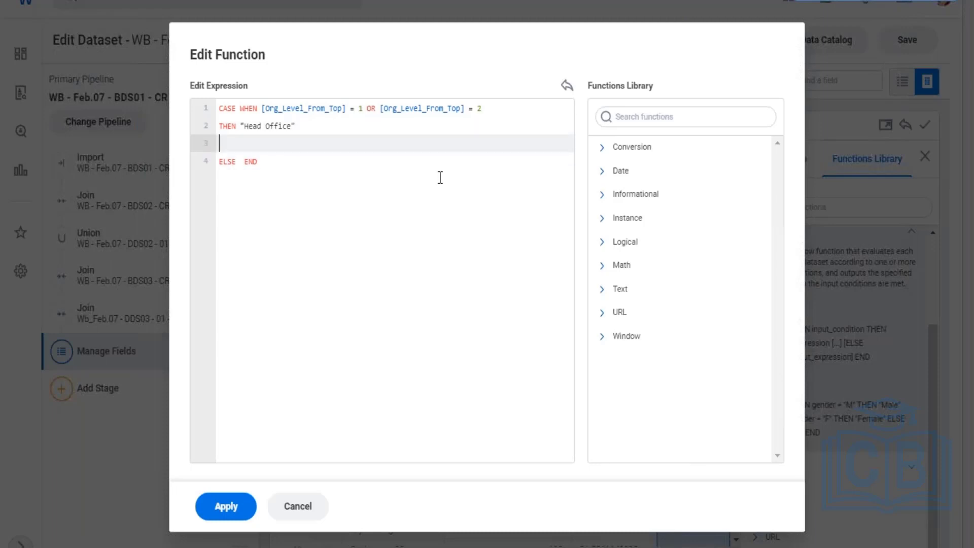
text(WHEN [)
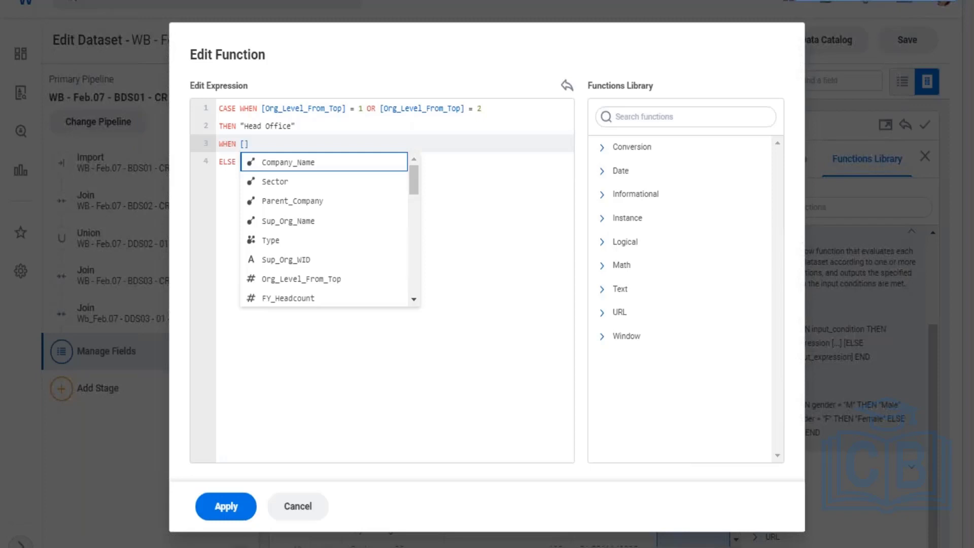
text(Or)
key(Return)
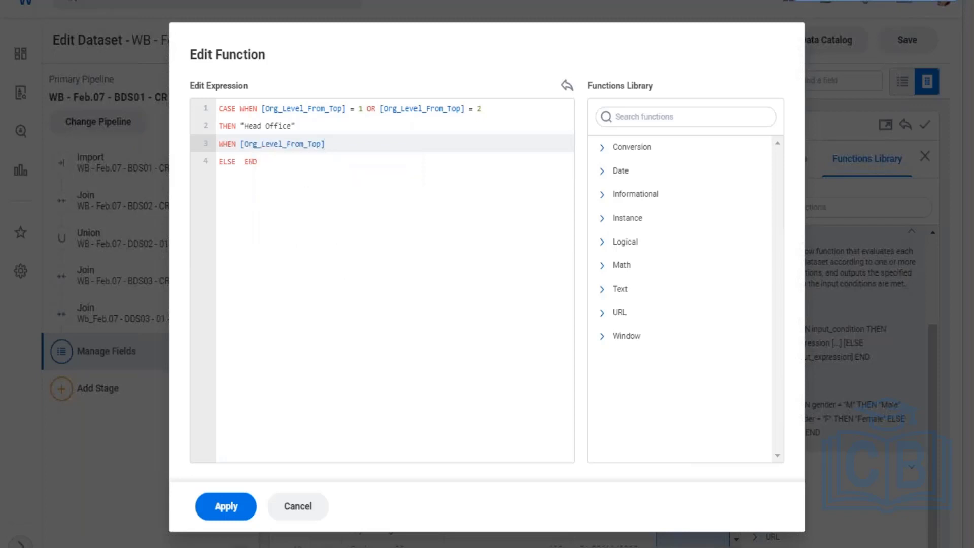
text(= 2 THEN "Business L)
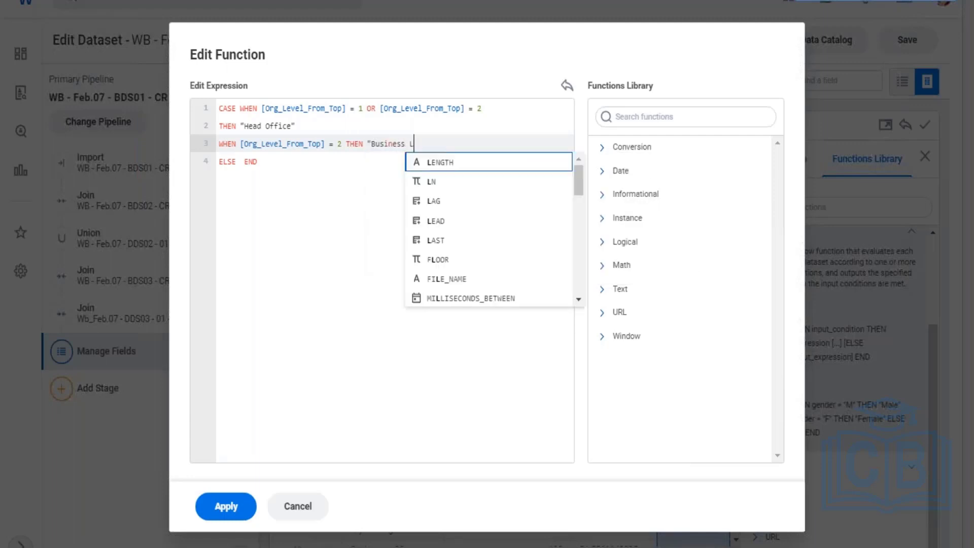
text(ine")
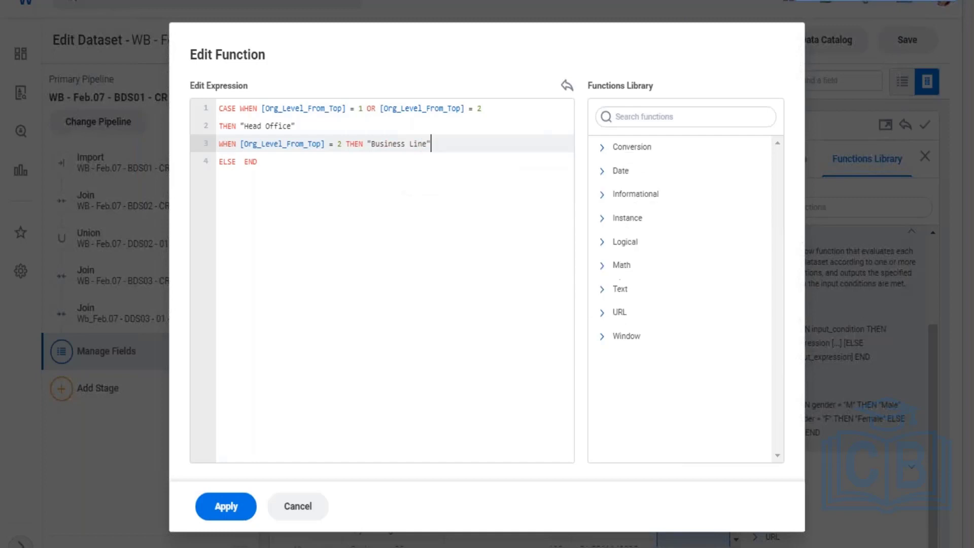
- Begin another WHEN clause below Business Line with the condition [Org_Level_From_Top] = 3
key(Return)
text(WHEN)
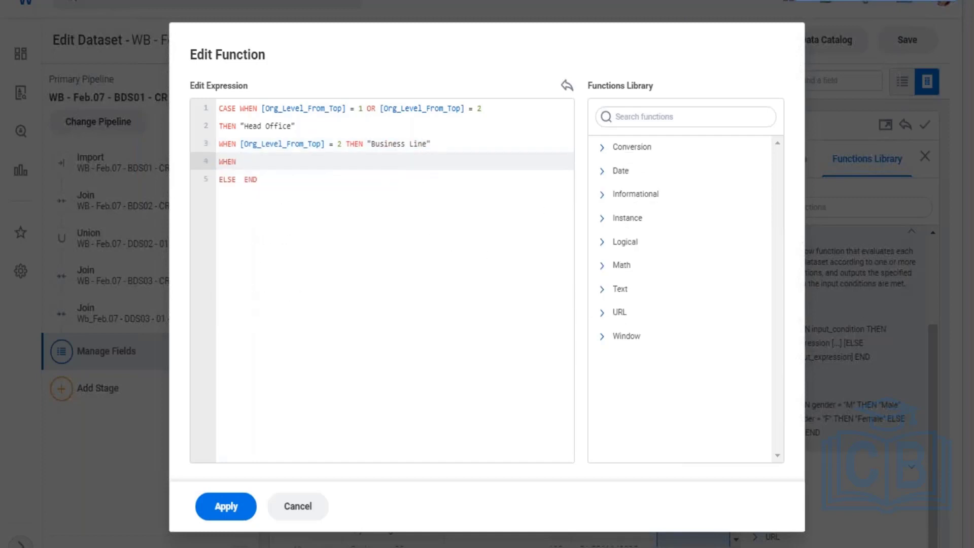
text( [org)
key(Return)
text(= 3)
- Change the organization level in the Business Line condition to 3
click(342, 144)
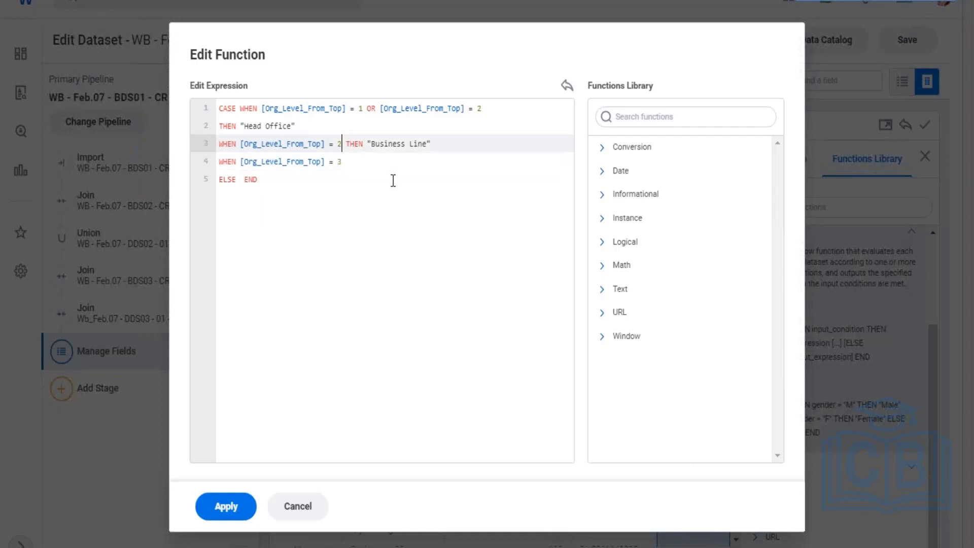
key(BackSpace)
text(3)
- Set the condition below Business Line to level 4 and make it return "Hub"
key(Down)
key(BackSpace)
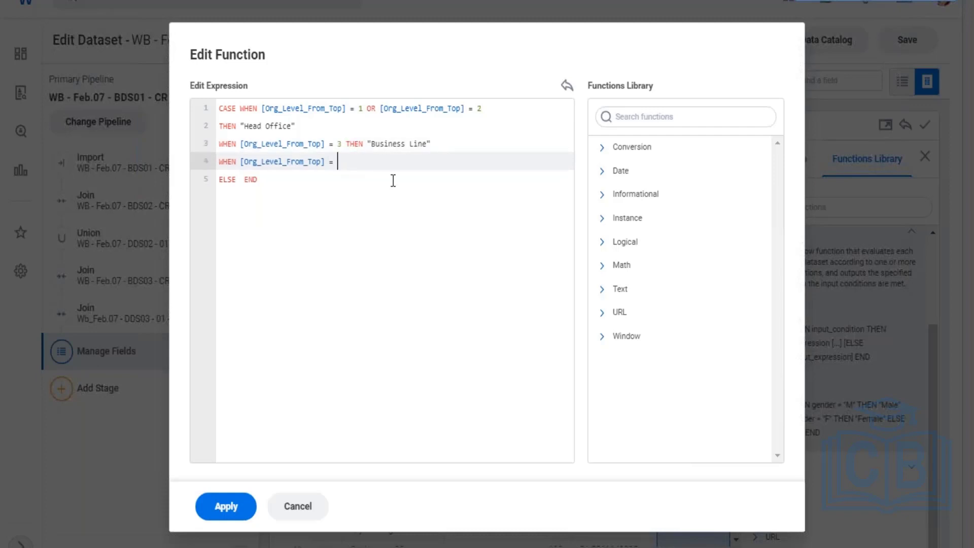
text(4 THEN "Hub)
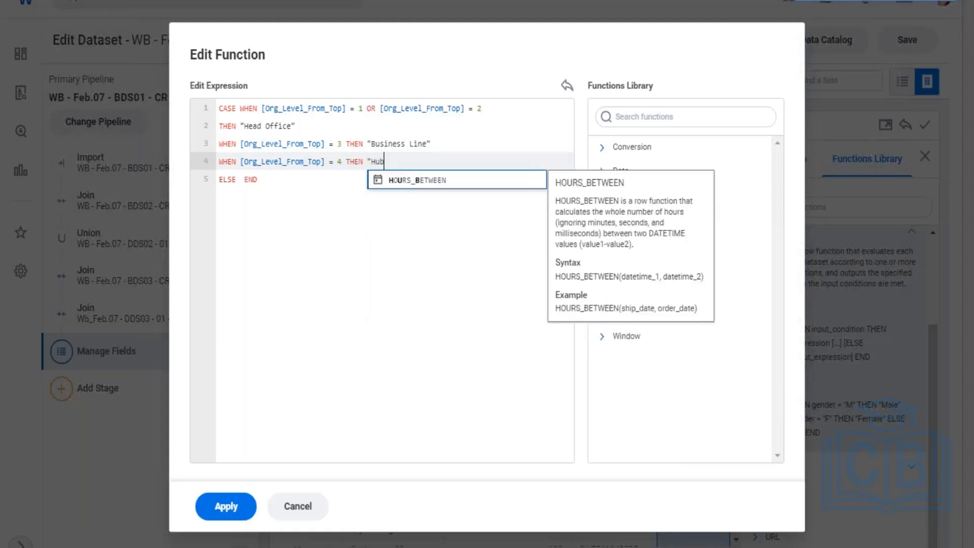
text(")
- Add a WHEN clause below Hub that returns "Division" when [Org_Level_From_Top] = 5
key(Return)
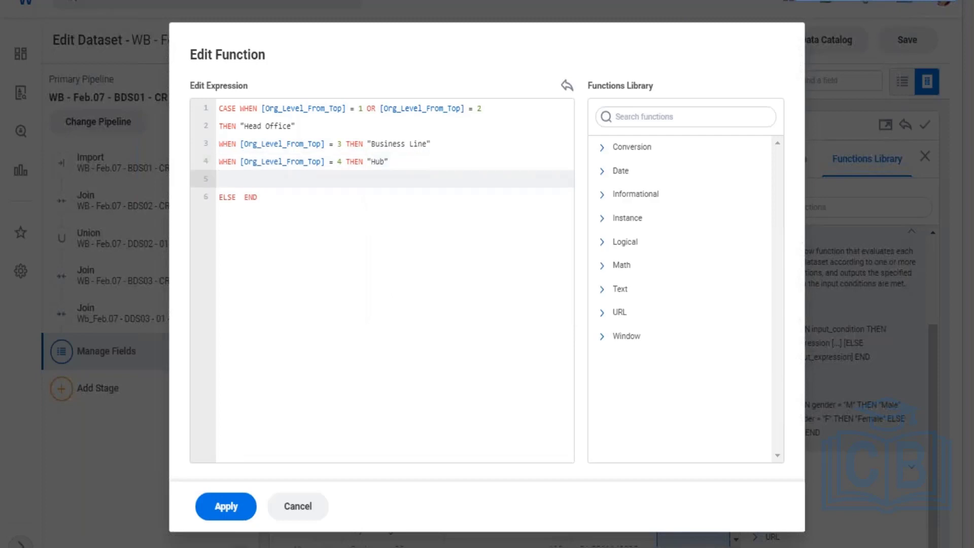
text(WHEN [or)
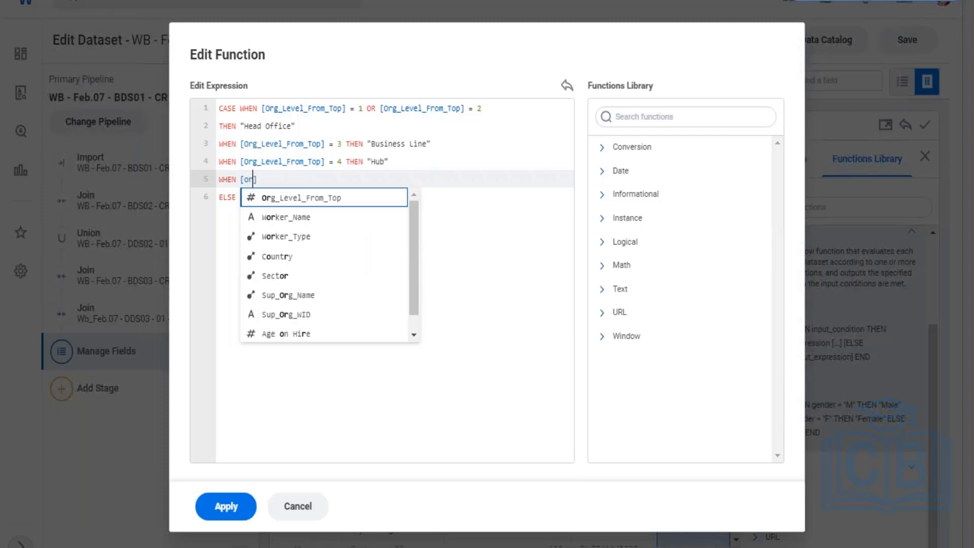
key(Return)
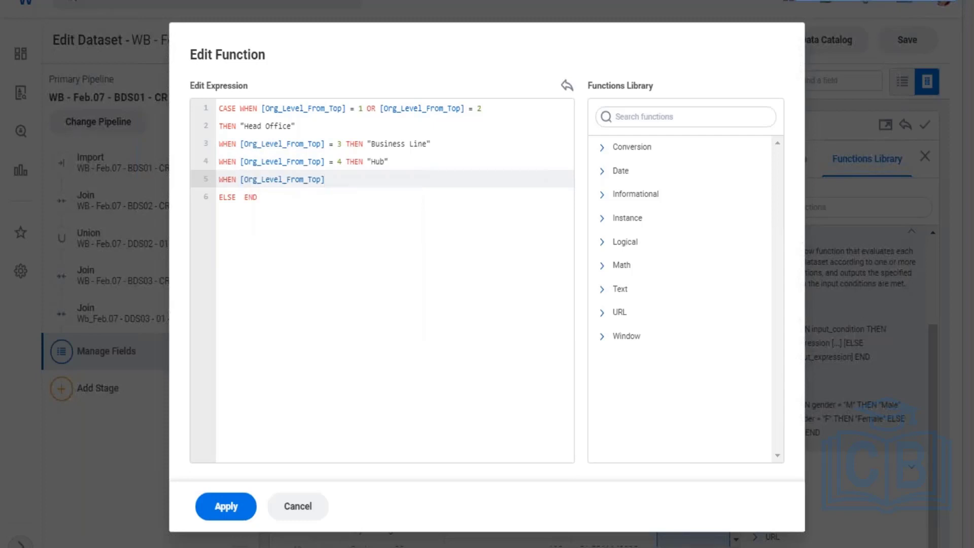
text(= 5 )
text(TO)
key(BackSpace)
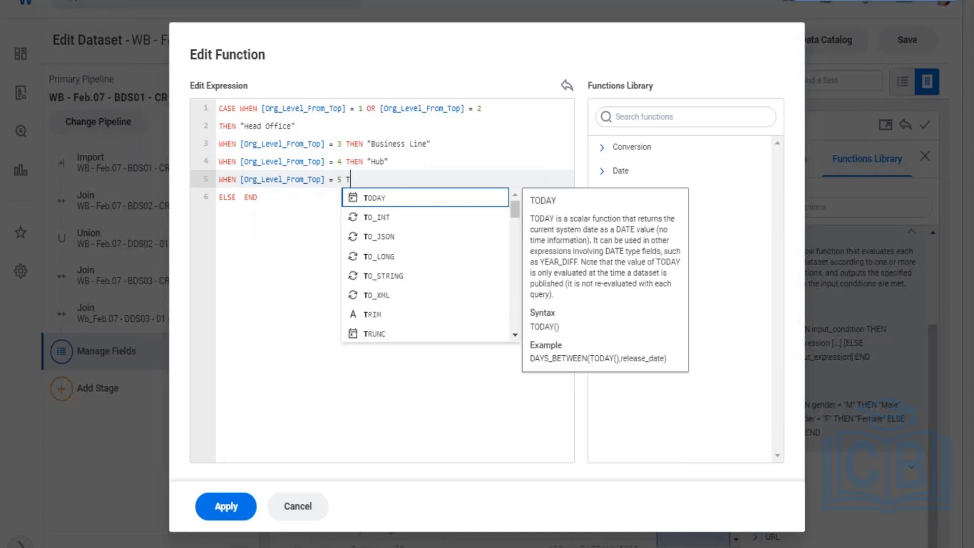
text(HEN )
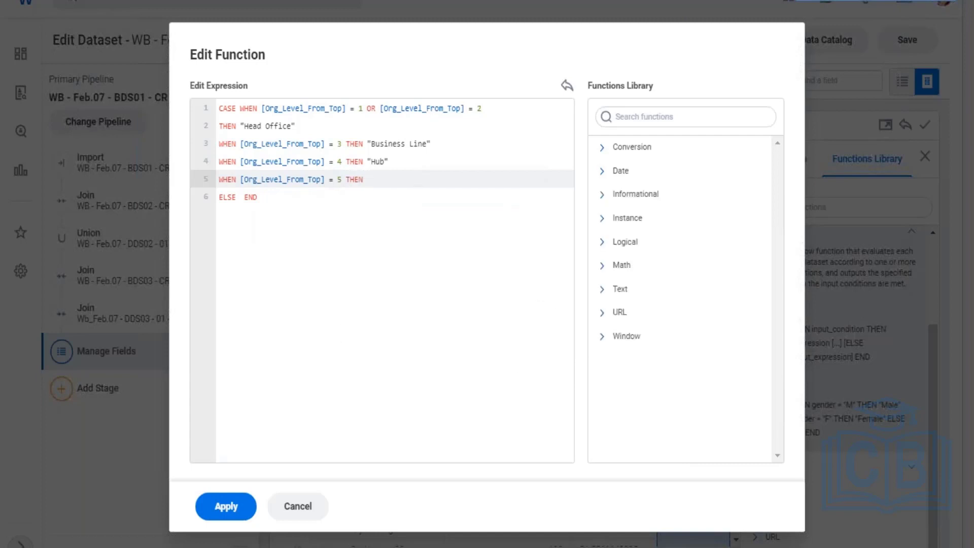
text("Division")
- Add a WHEN clause below Division that returns "Department" when [Org_Level_From_Top] = 6
key(Return)
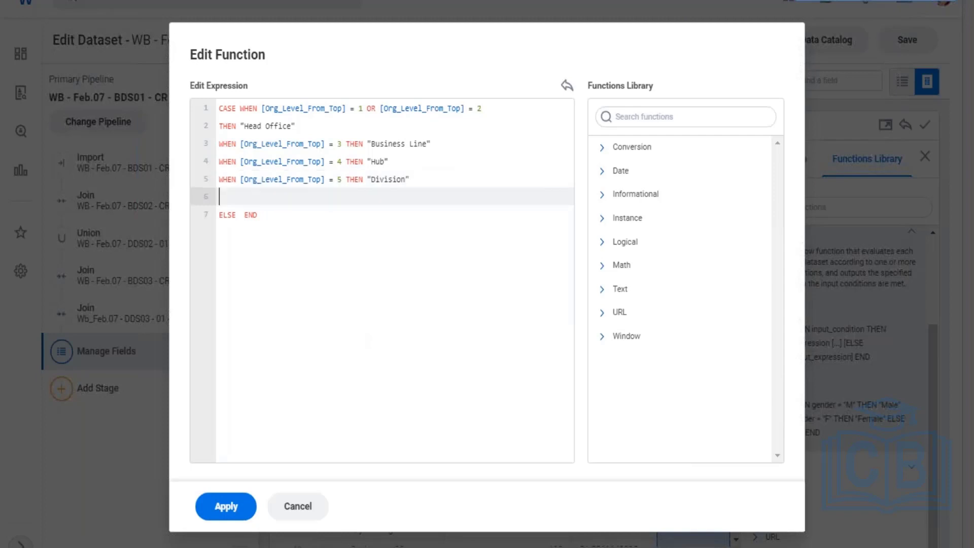
text(WHEN )
text([or)
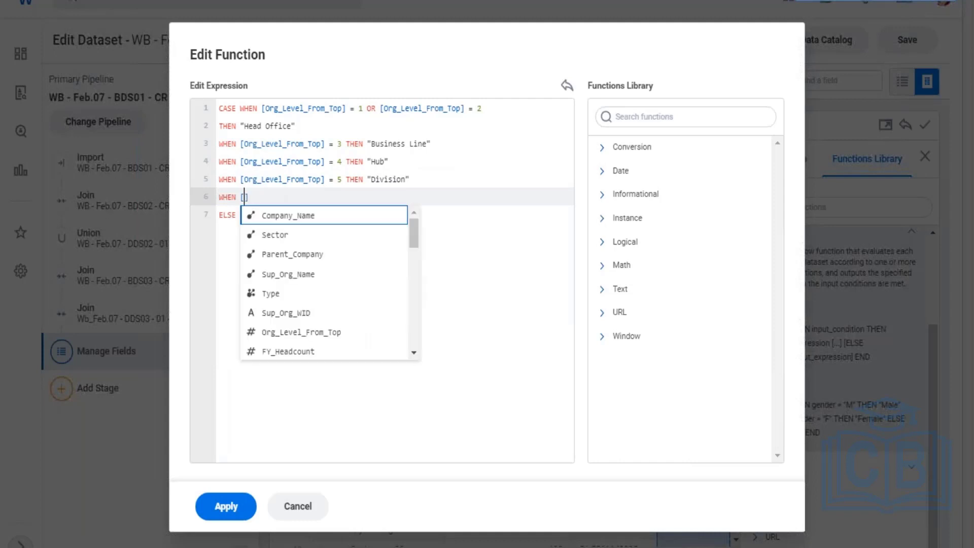
key(Return)
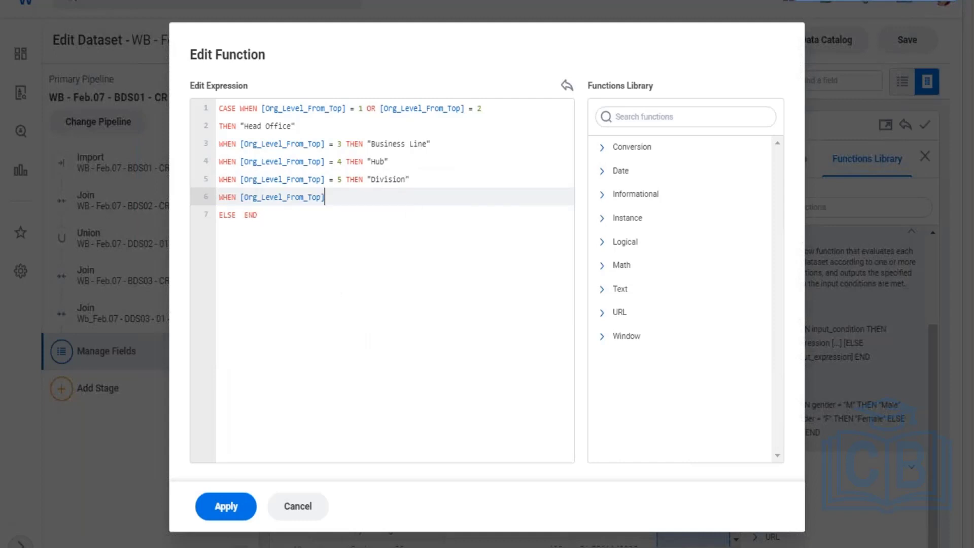
text(= 6 THEN "D)
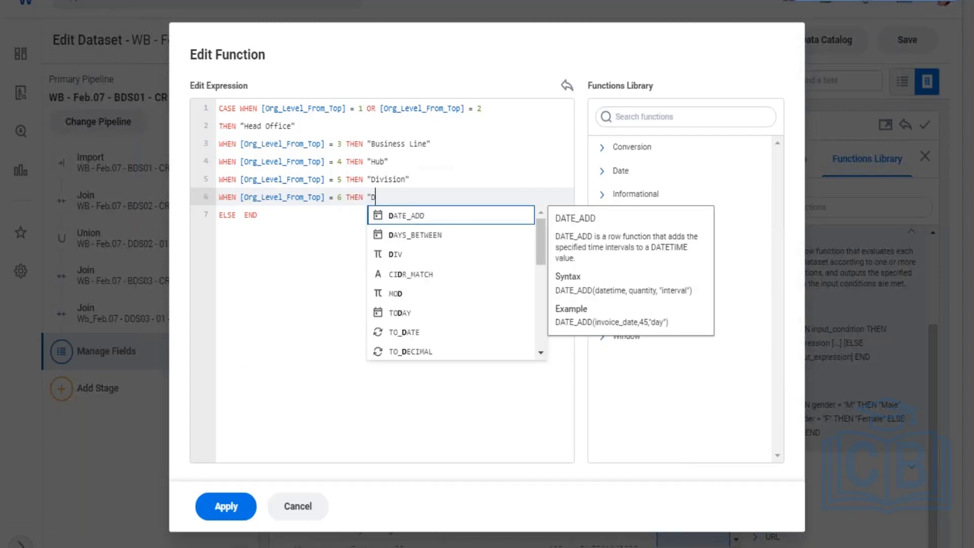
text(epartment")
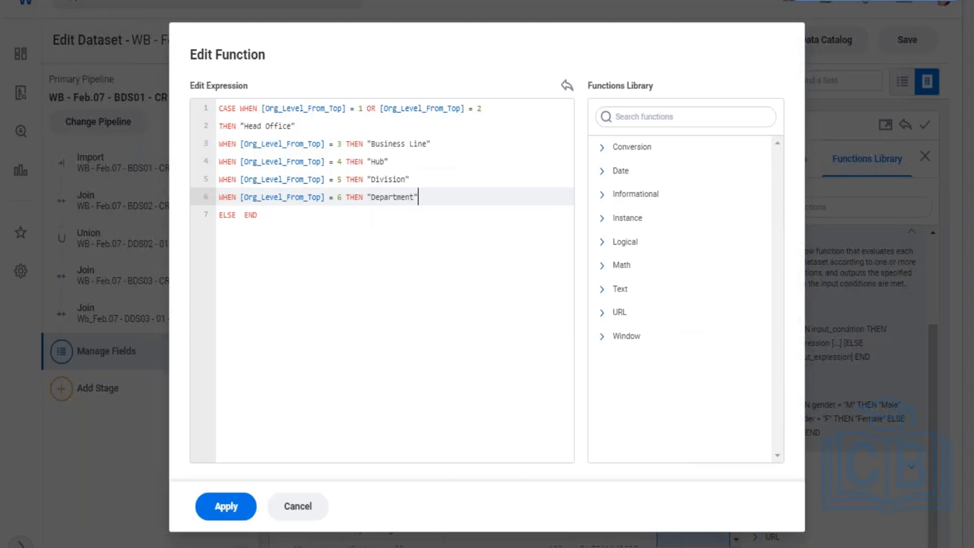
- Set the ELSE result to "Team" and apply the completed CASE expression to the Function field
key(Down)
key(Left)
key(Left)
key(Left)
key(Left)
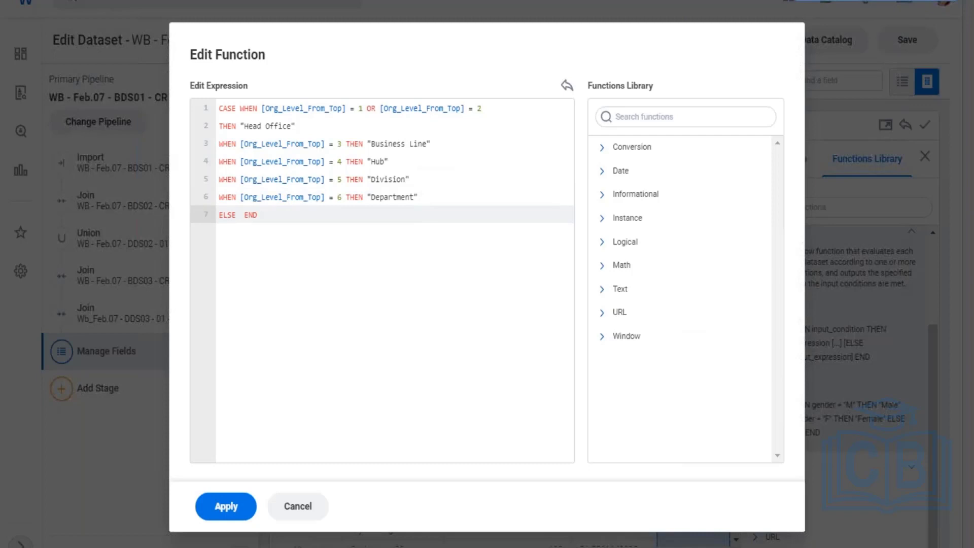
text("Team")
click(226, 505)
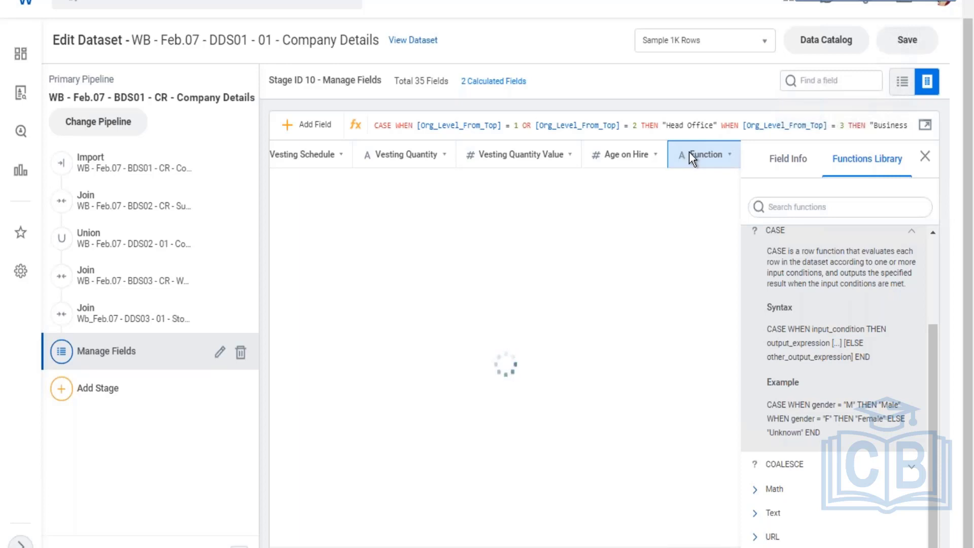
- Review the organization names the Function column returns across the preview rows
scroll(502, 350, right, 3)
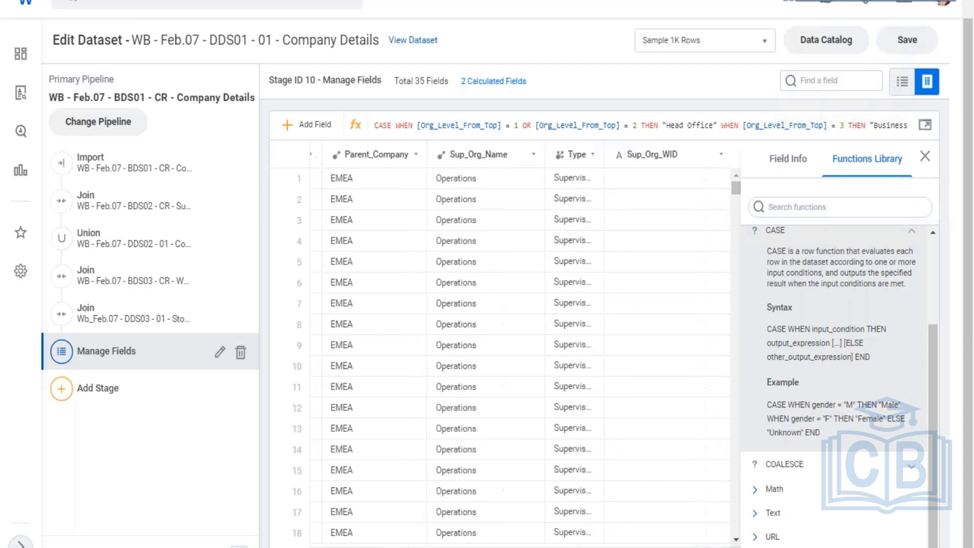
scroll(502, 350, right, 10)
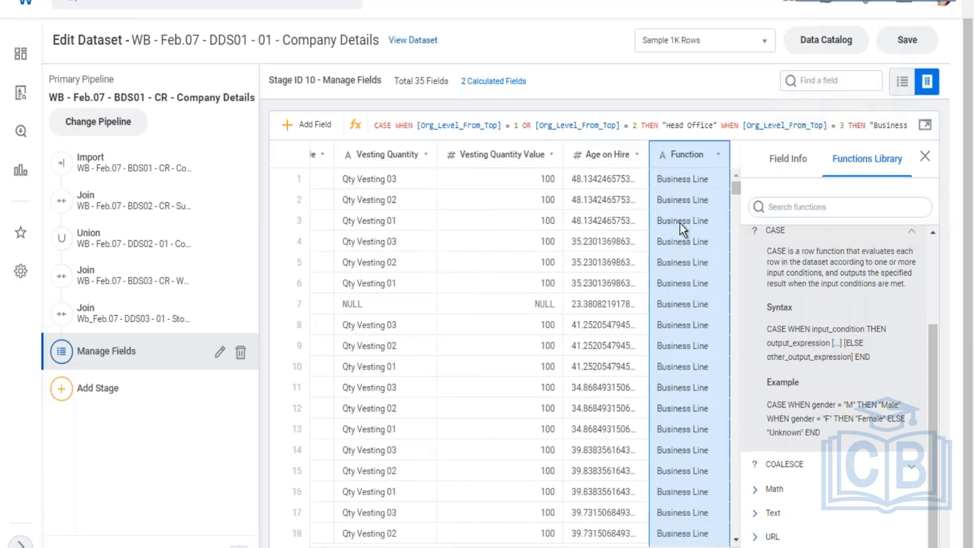
scroll(693, 218, down, 6)
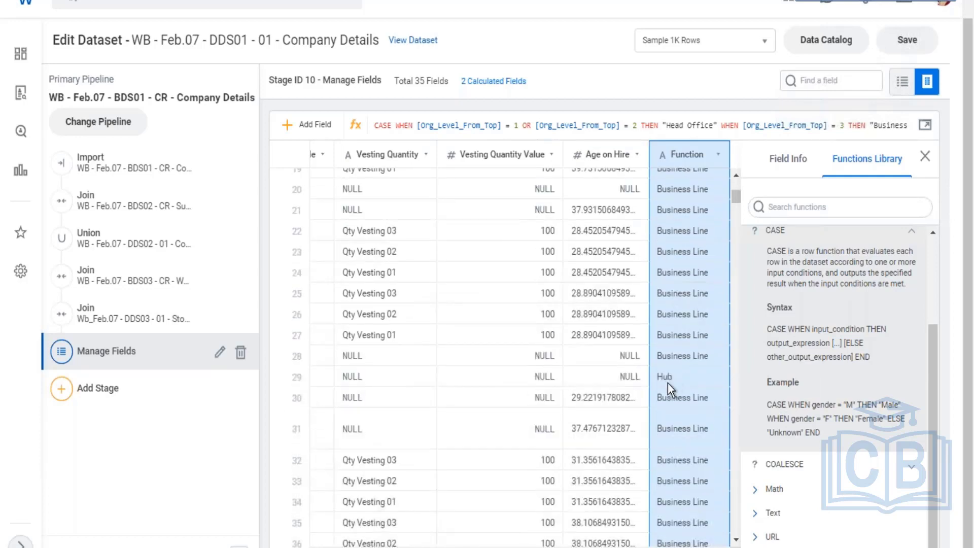
- Examine the values of the calculated Function column across the dataset rows
scroll(683, 373, down, 6)
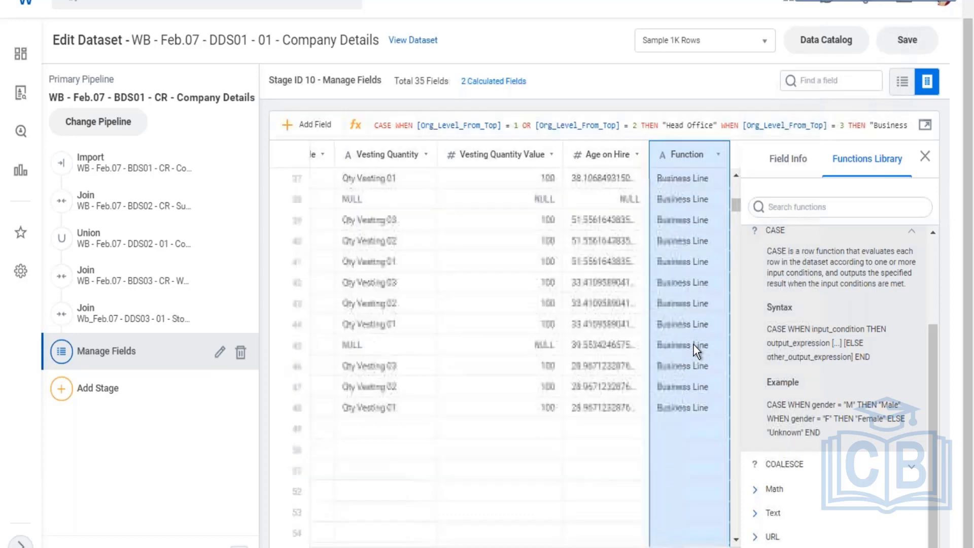
scroll(693, 345, down, 4)
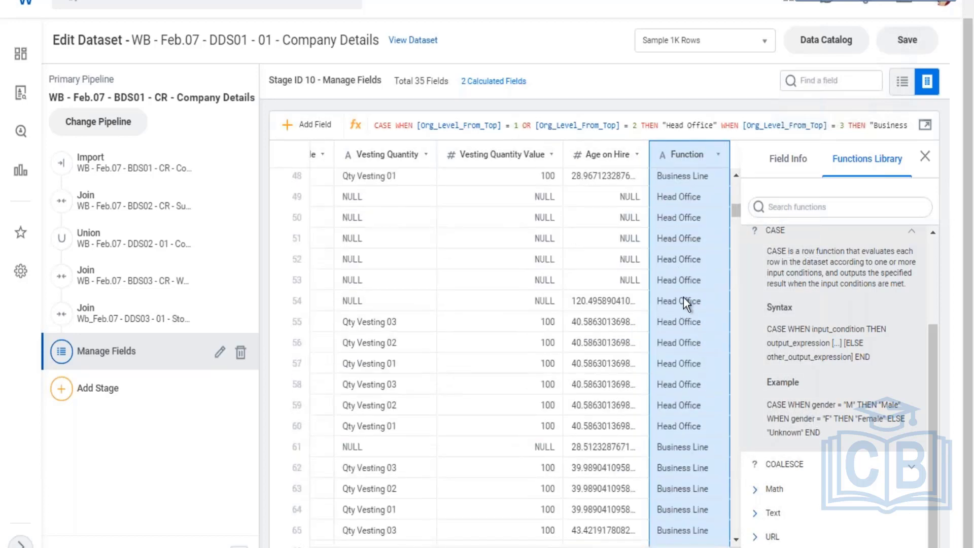
scroll(685, 301, down, 10)
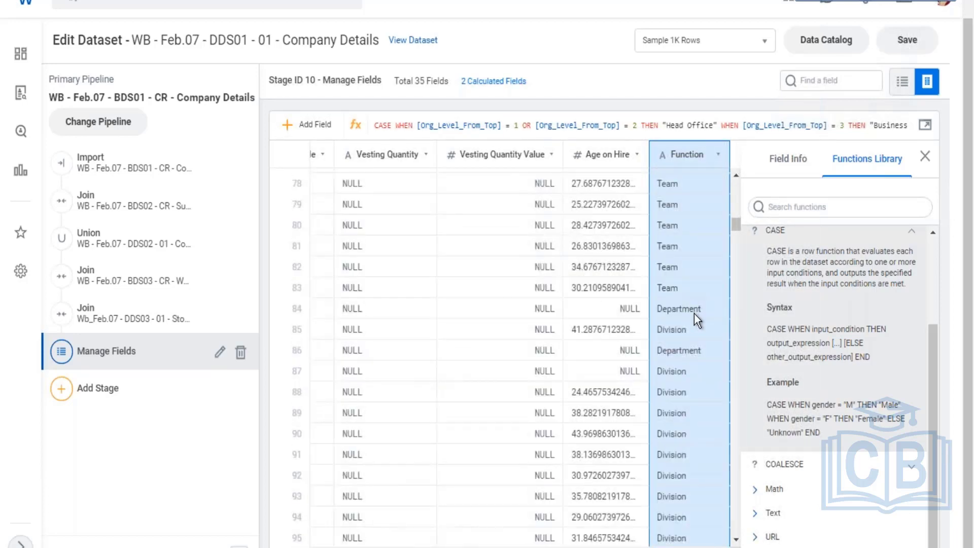
scroll(694, 313, up, 15)
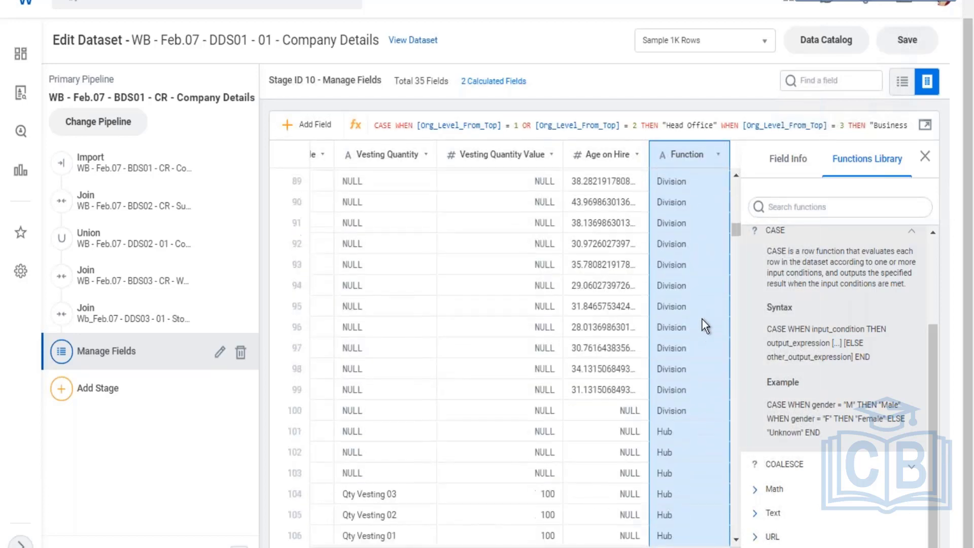
- Review the Function field's info, including its name, field type and CASE expression
click(775, 162)
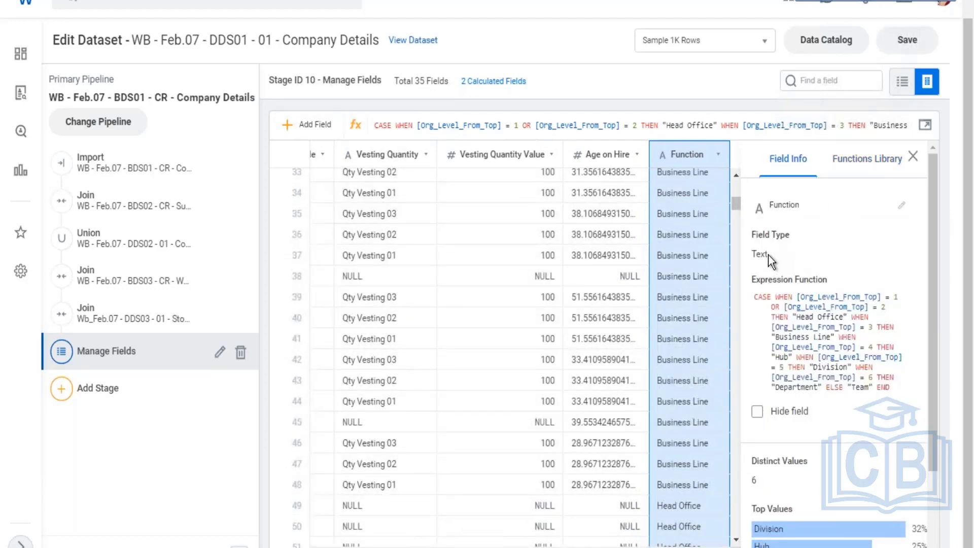
click(902, 204)
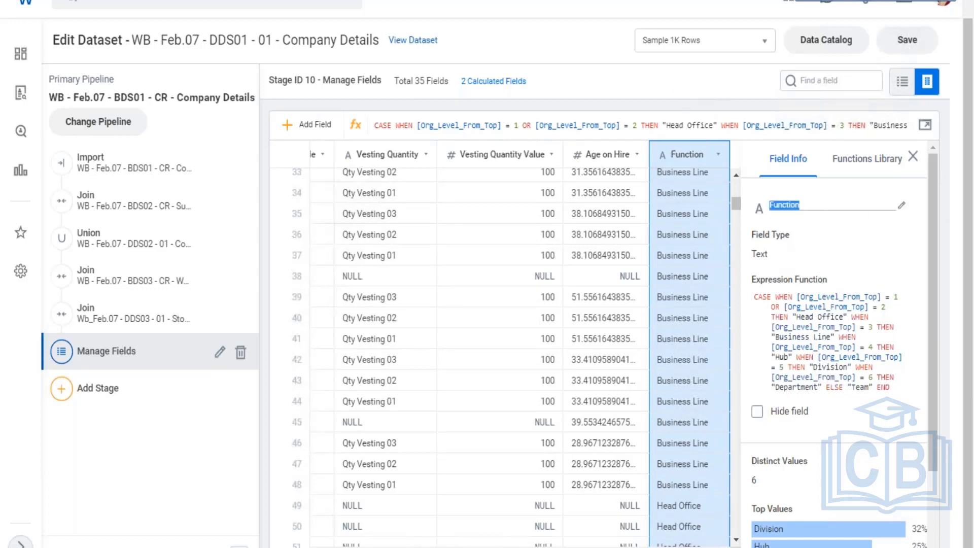
key(Escape)
mouse_move(754, 319)
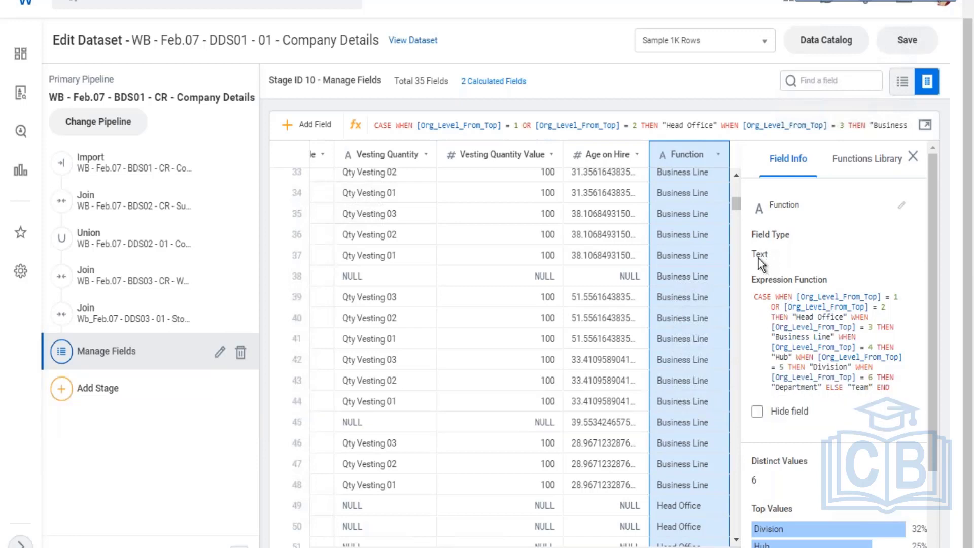
drag(770, 254, 756, 255)
- Show the functions library and add a new calculated field to the Manage Fields stage
click(862, 183)
click(355, 121)
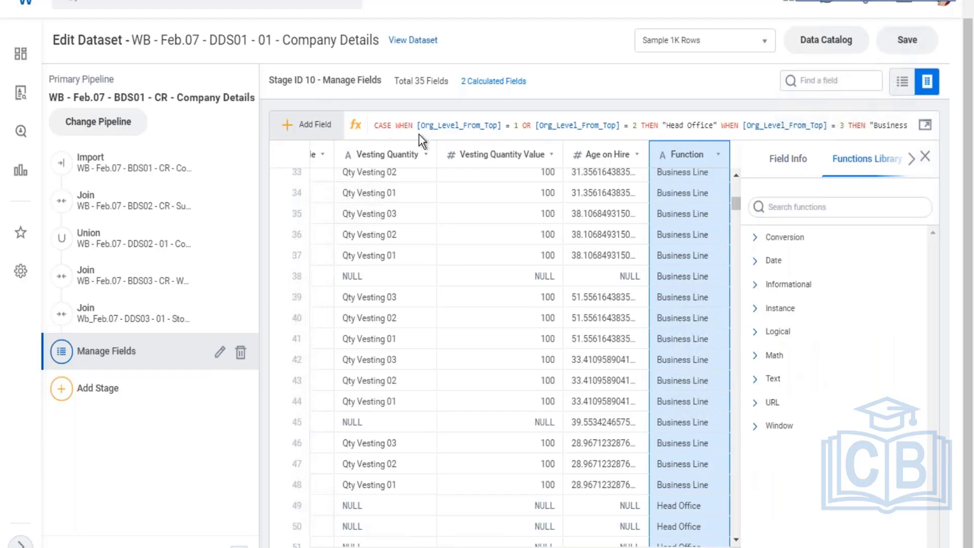
click(307, 124)
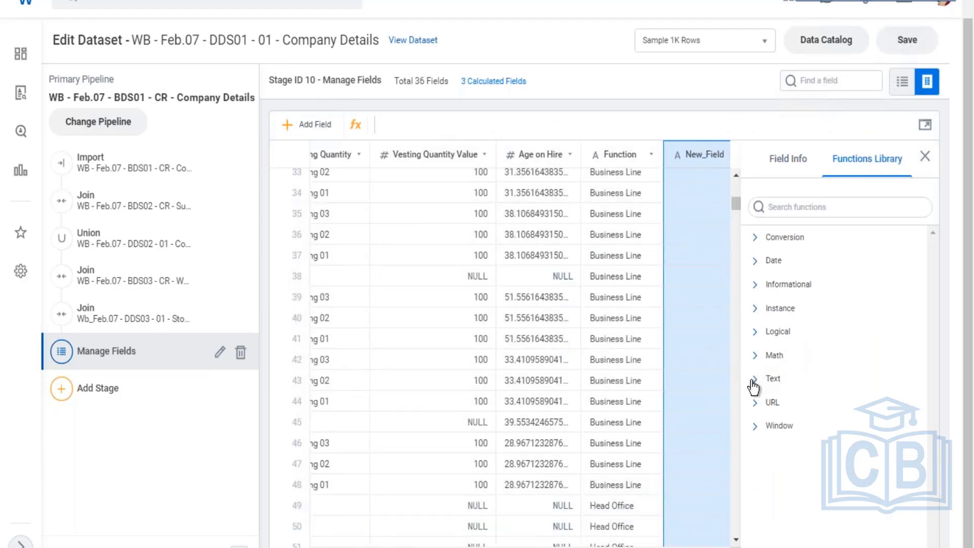
- Look through the Text functions in the functions library, then collapse the category
click(819, 389)
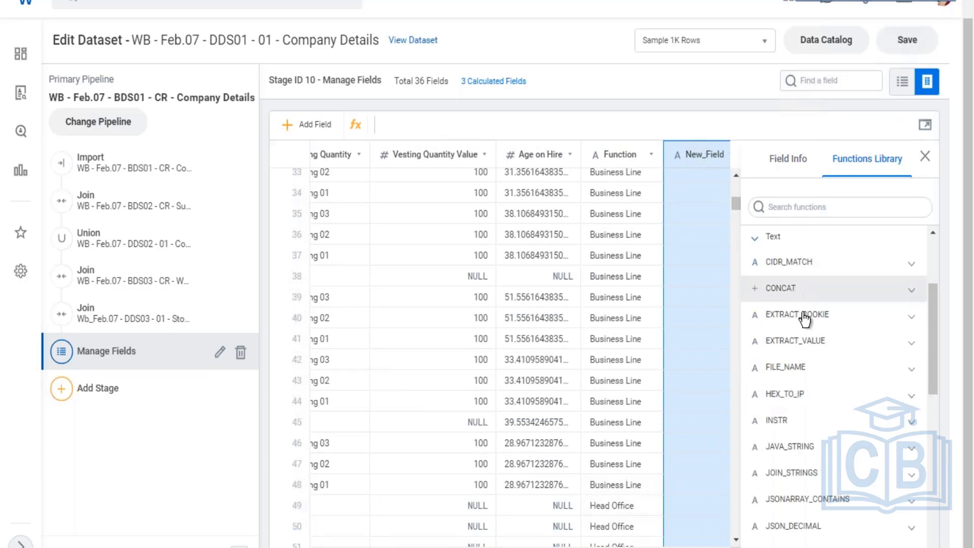
scroll(822, 317, down, 3)
scroll(831, 317, down, 4)
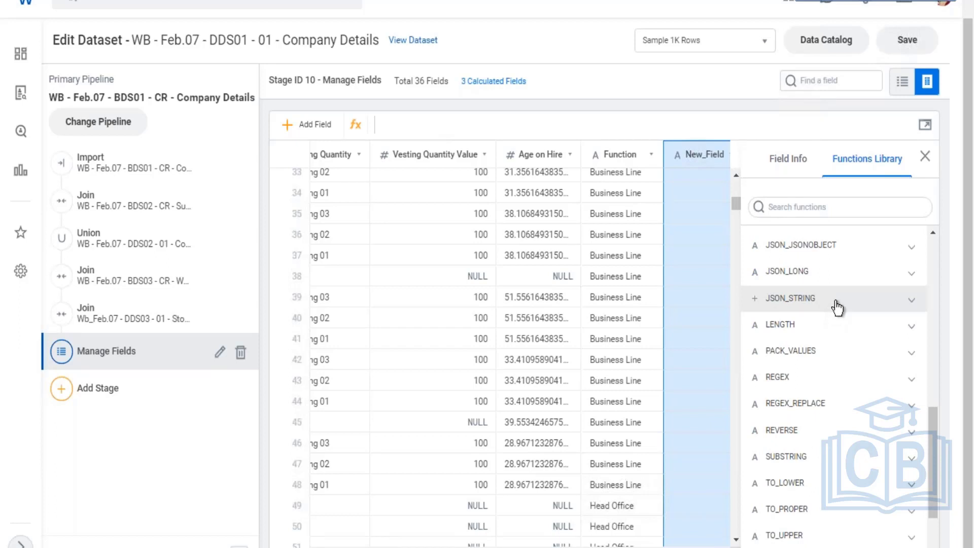
scroll(834, 312, up, 8)
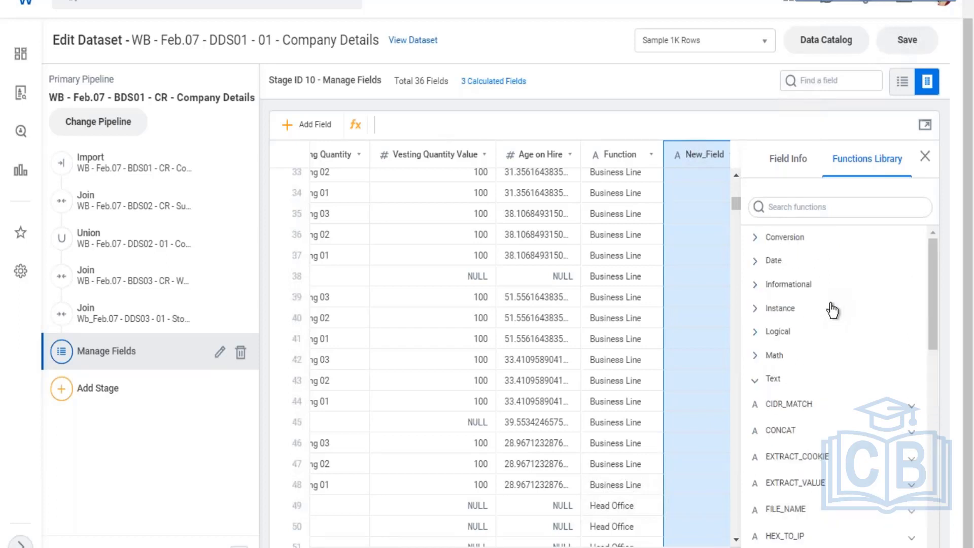
click(758, 383)
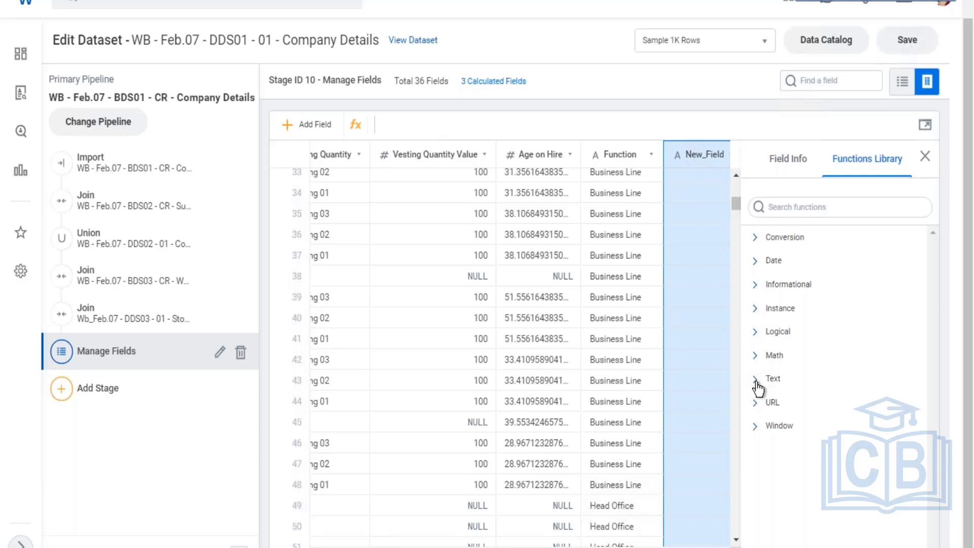
- Read the description, syntax and example of the CONCAT text function
click(767, 387)
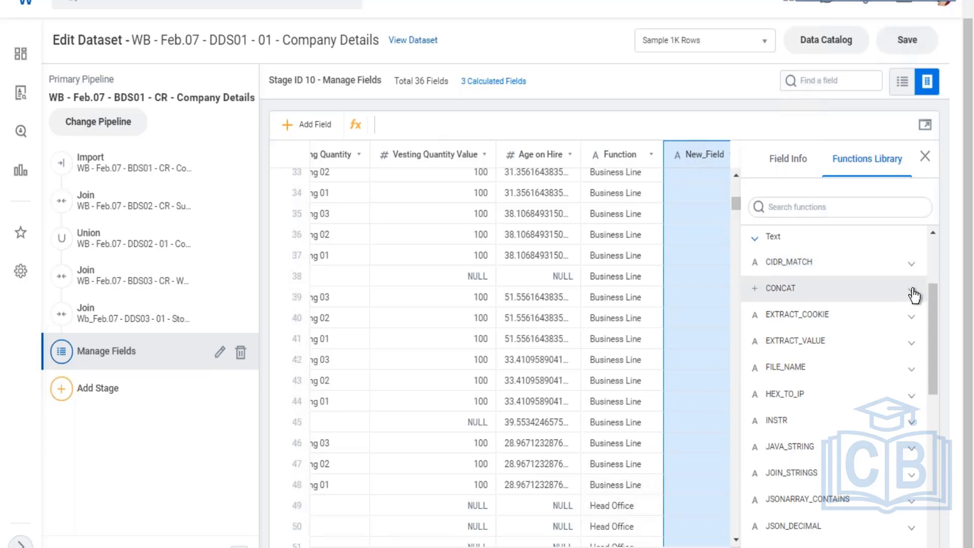
click(911, 292)
drag(777, 340, 794, 448)
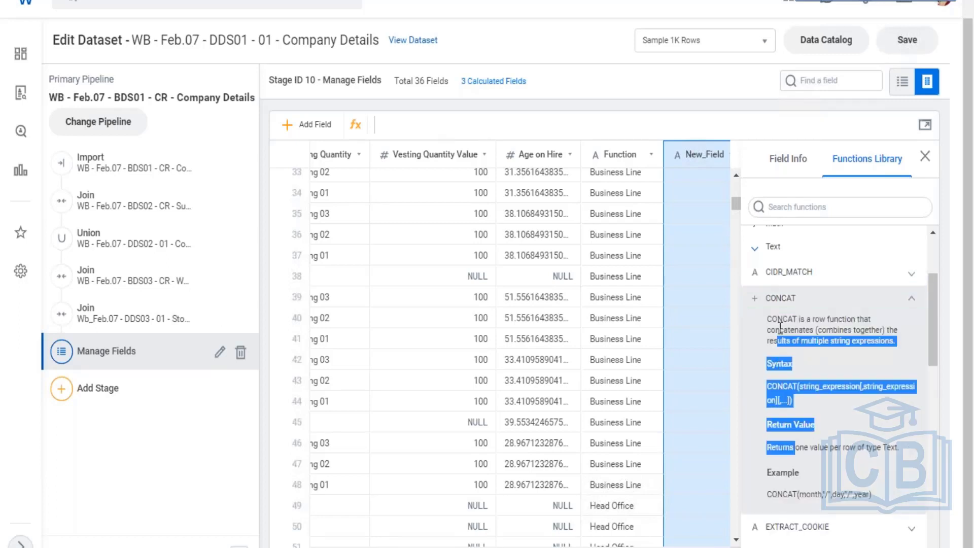
click(733, 231)
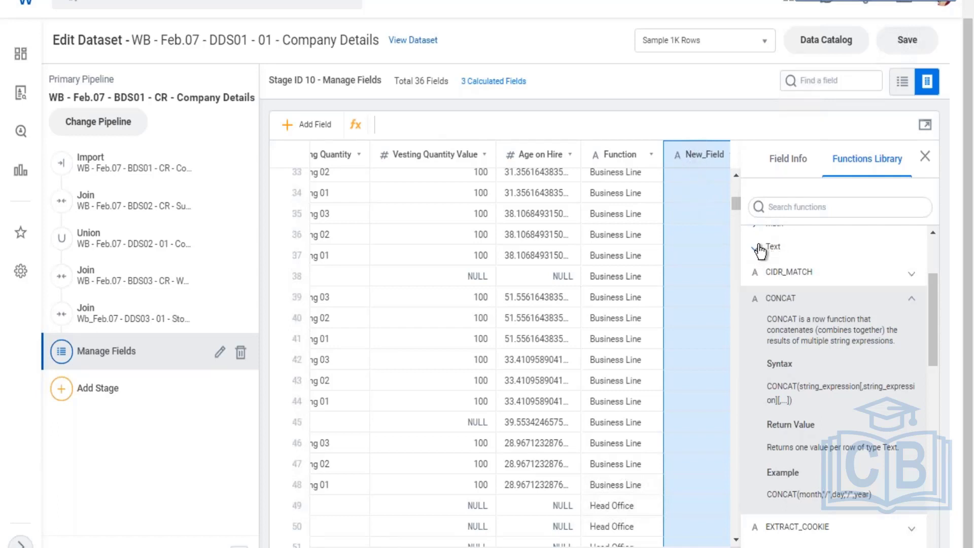
click(759, 249)
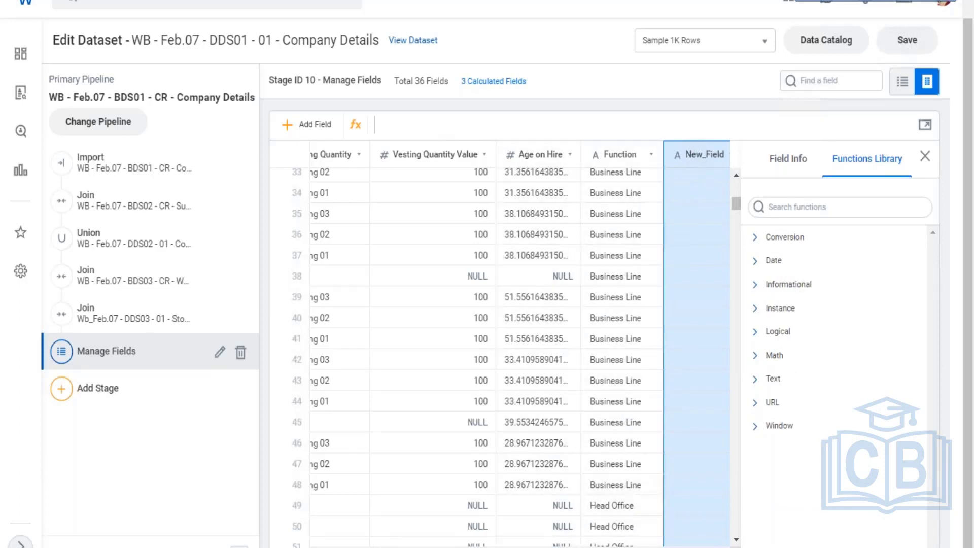
- Examine the dataset's existing columns, especially the Additional_Jobs values, and return to the empty new field
scroll(500, 351, left, 15)
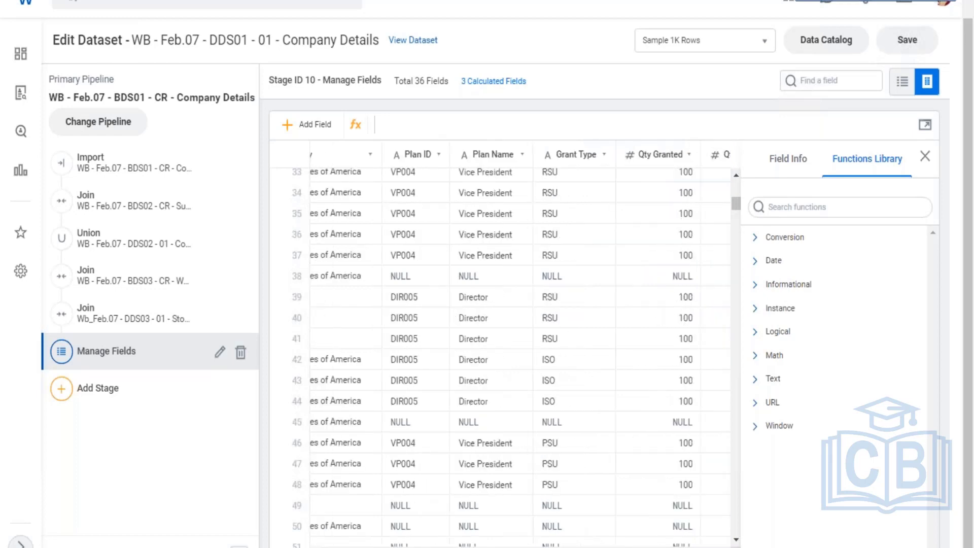
scroll(500, 350, left, 10)
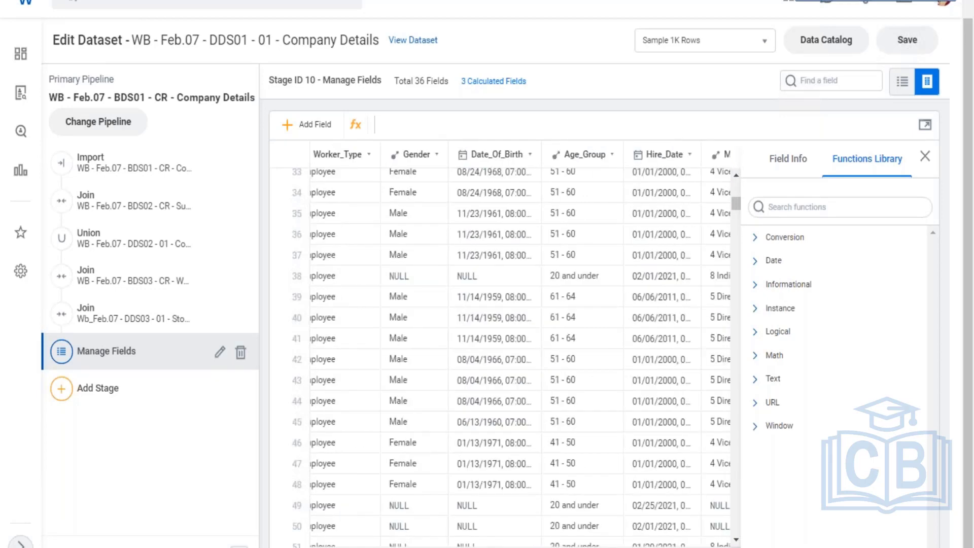
scroll(499, 350, right, 2)
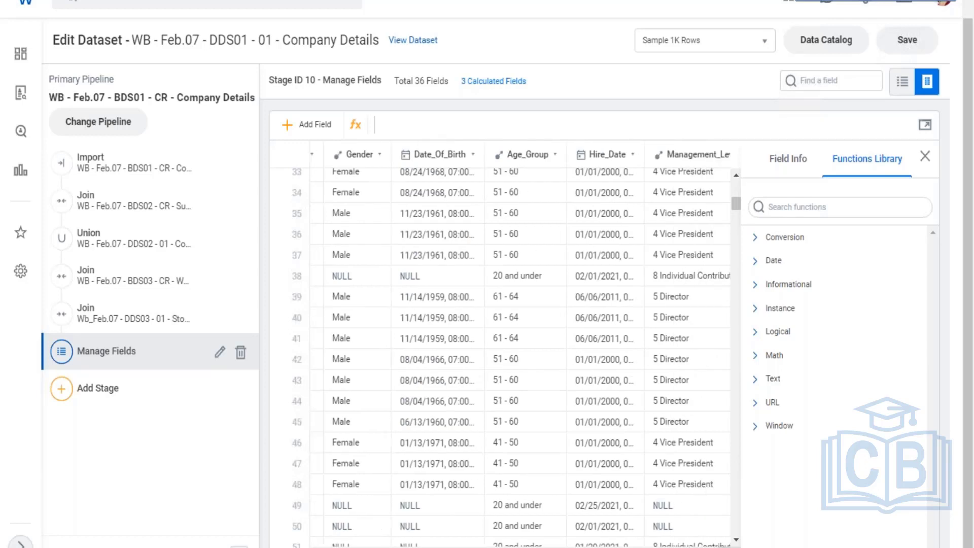
scroll(500, 350, right, 1)
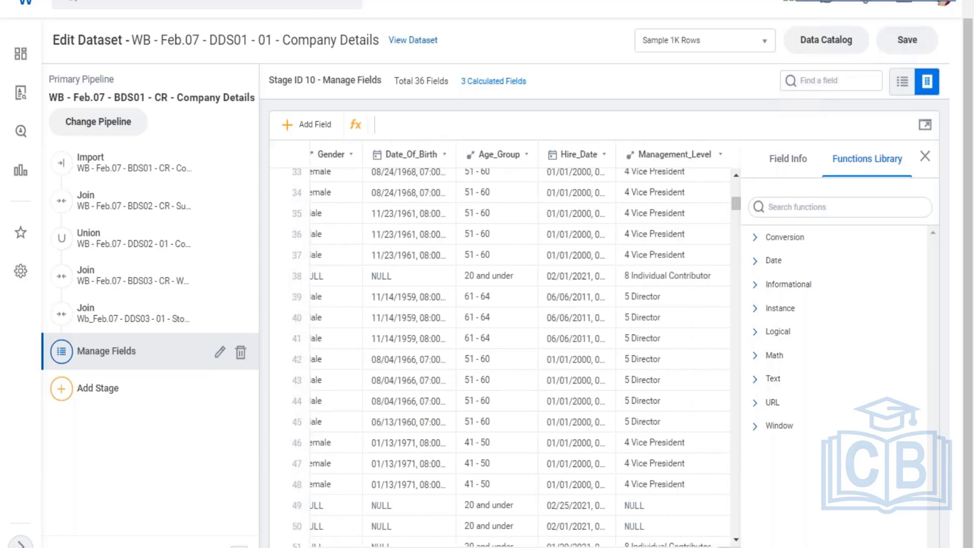
scroll(500, 350, right, 1)
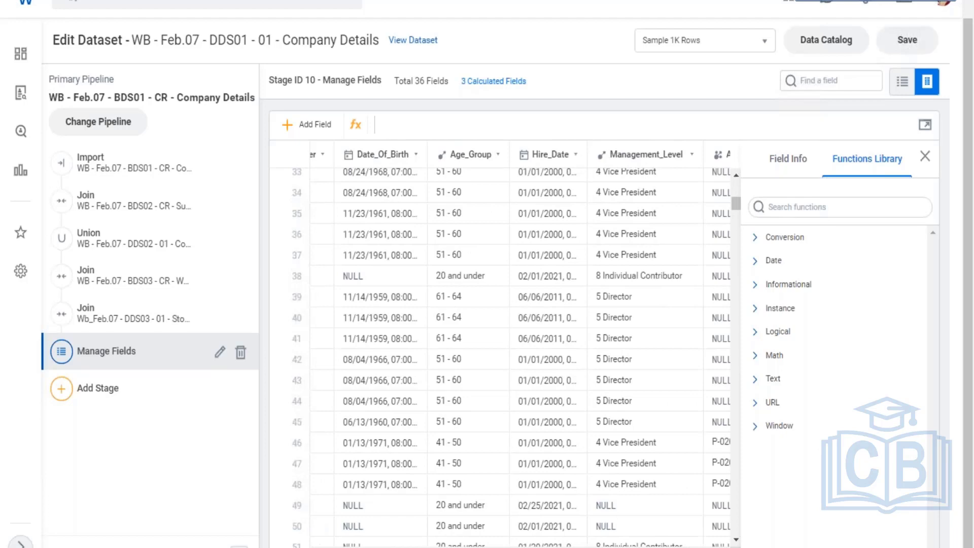
scroll(499, 350, right, 5)
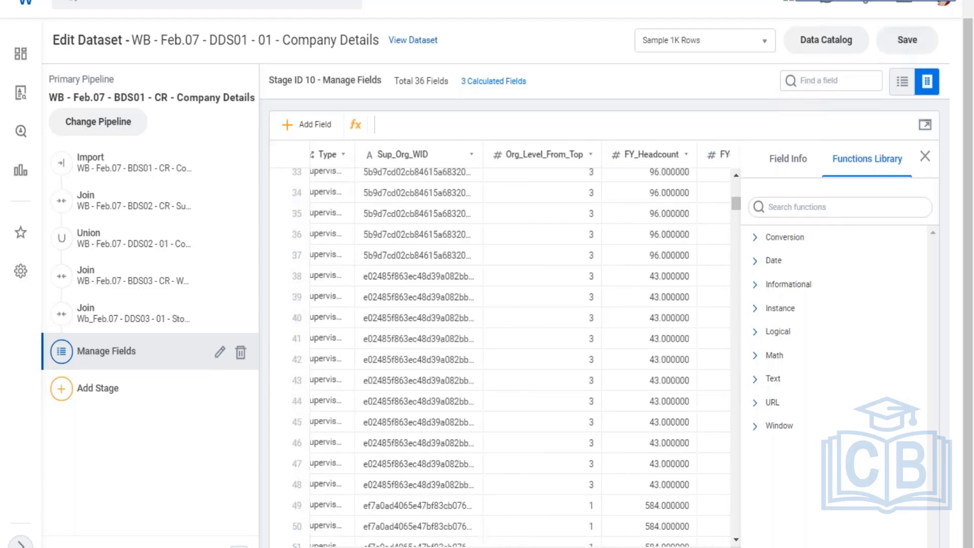
scroll(500, 350, right, 1)
scroll(500, 350, left, 6)
scroll(499, 350, right, 3)
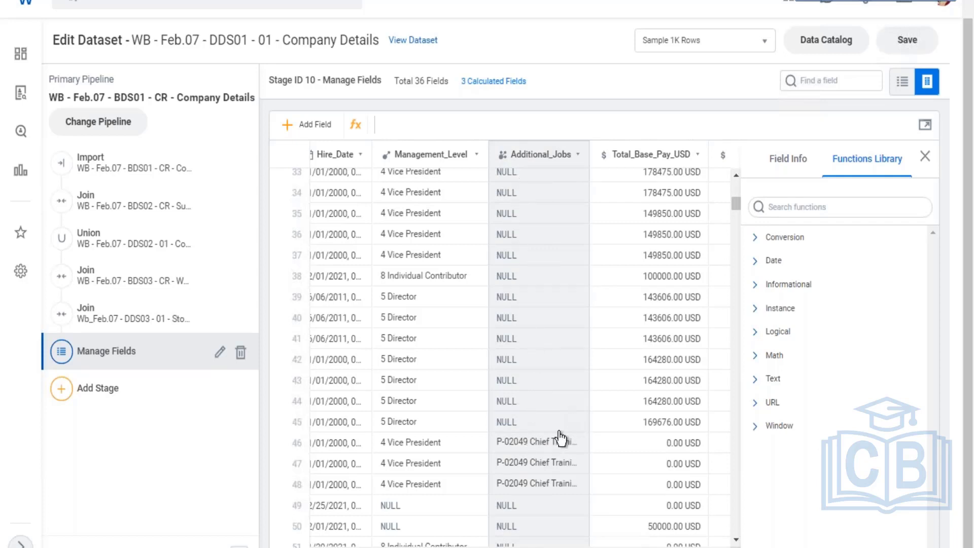
scroll(542, 431, down, 2)
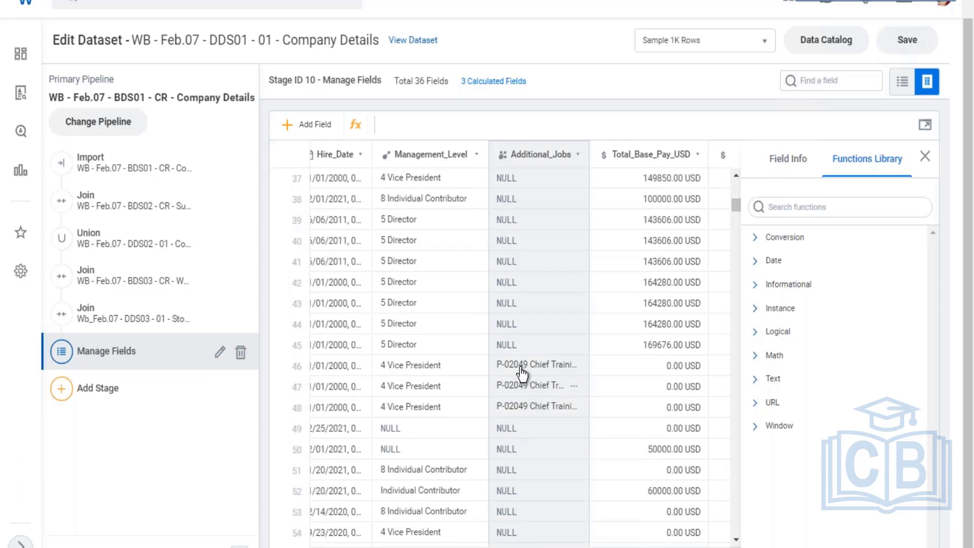
scroll(522, 374, down, 10)
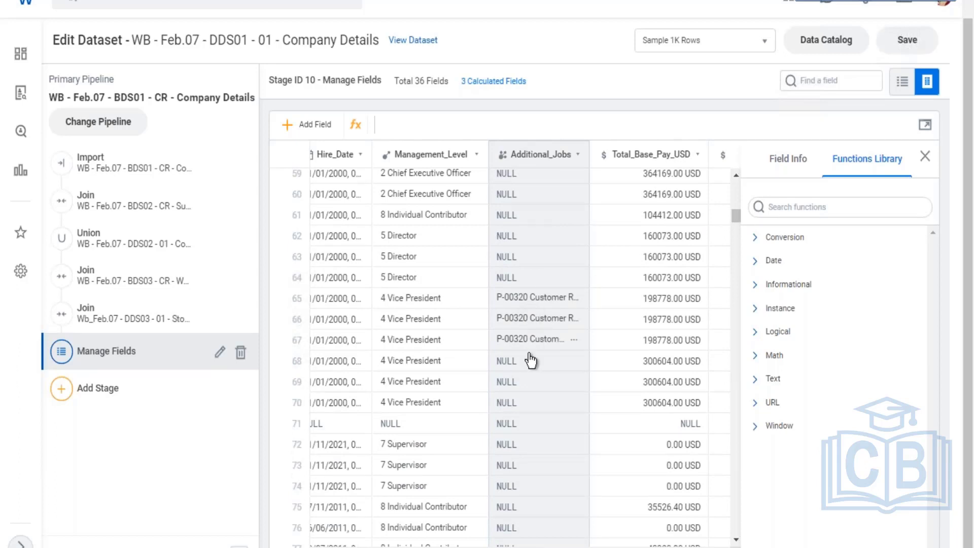
scroll(526, 538, right, 10)
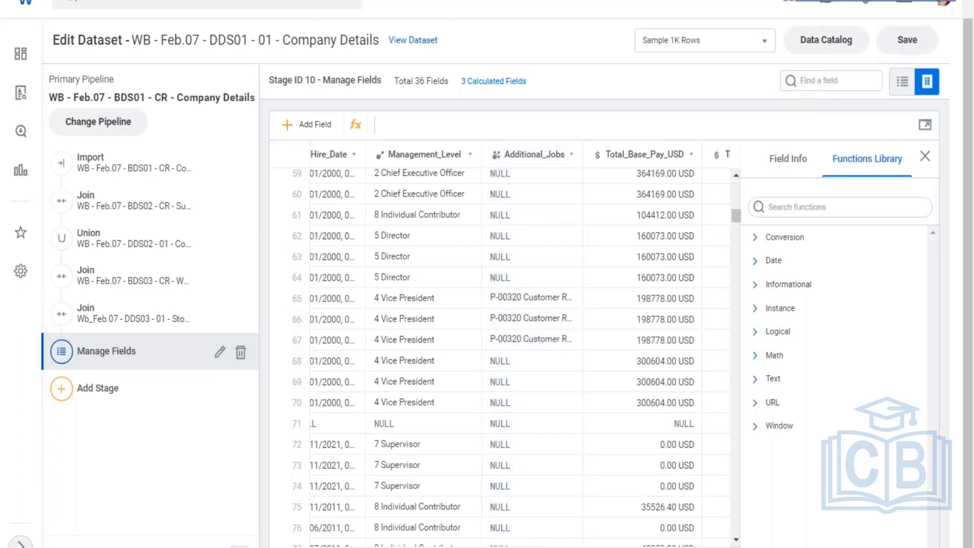
scroll(526, 538, right, 5)
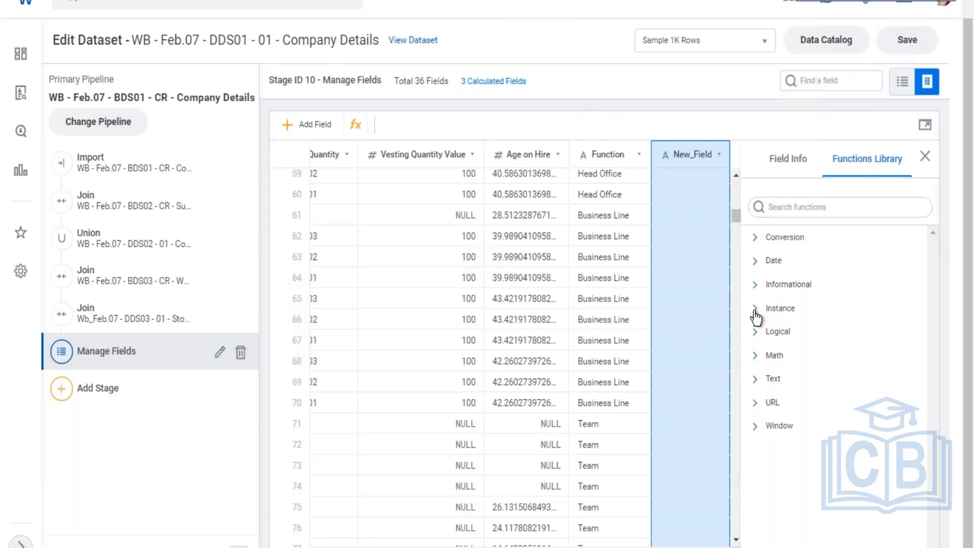
- Set the new field's expression to INSTANCE_COUNT([Additional_Jobs]) using the Instance functions and apply it
click(814, 310)
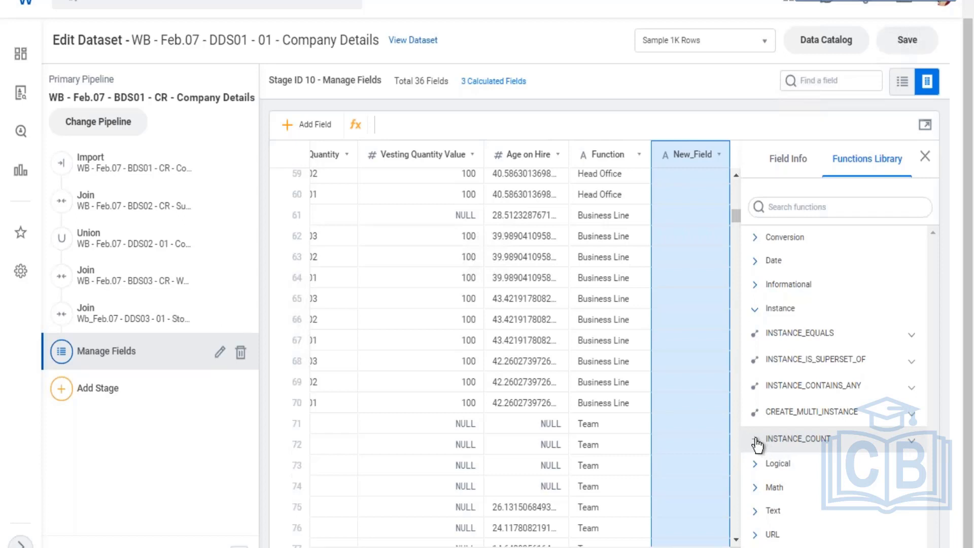
click(770, 446)
click(770, 447)
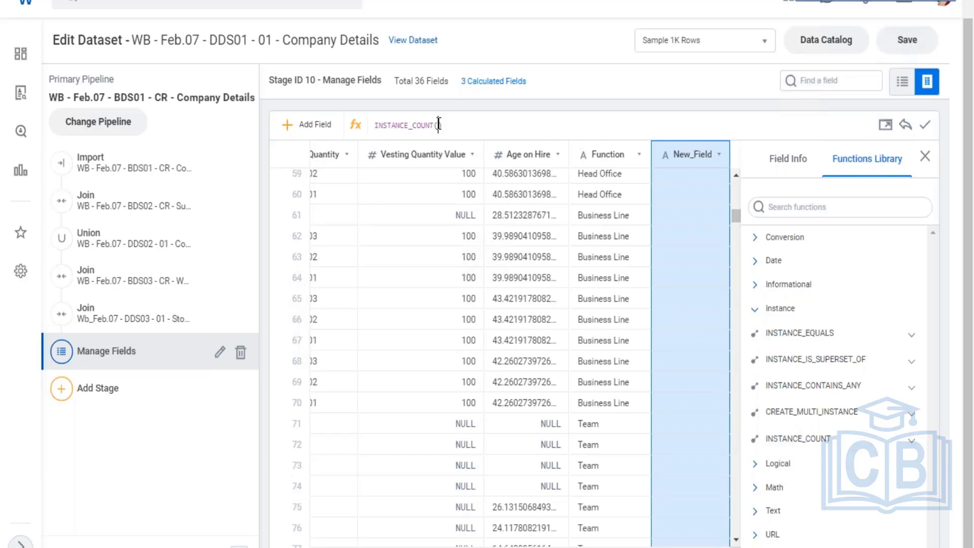
text([)
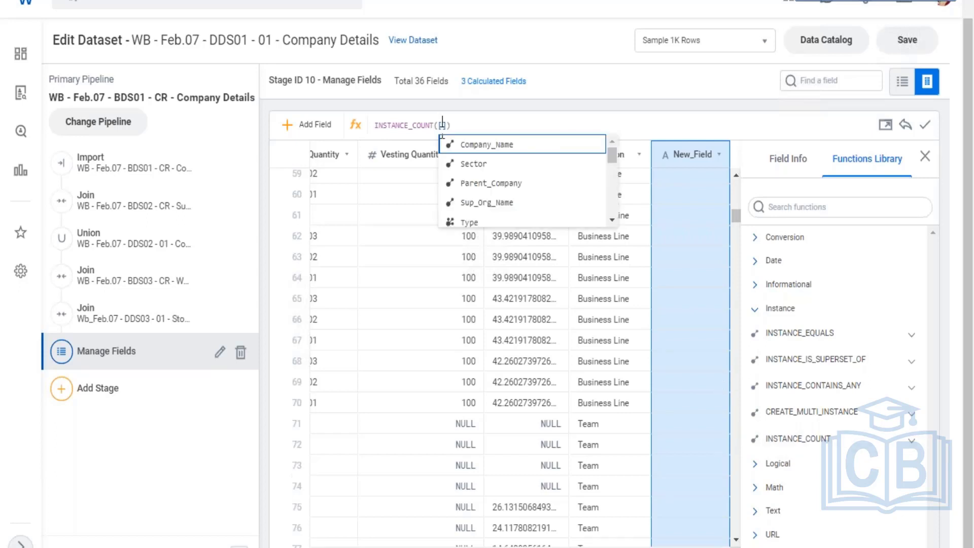
scroll(522, 218, down, 1)
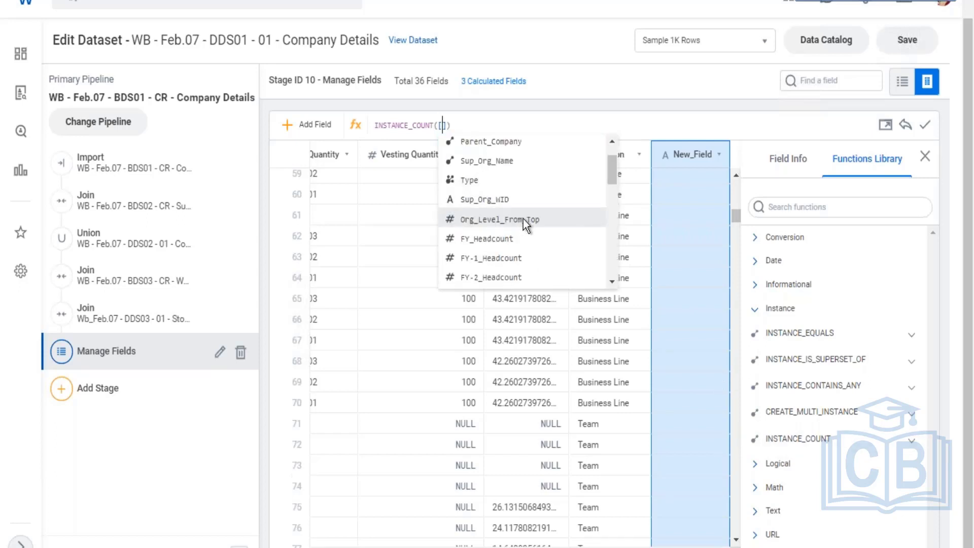
scroll(533, 236, down, 2)
scroll(541, 239, down, 3)
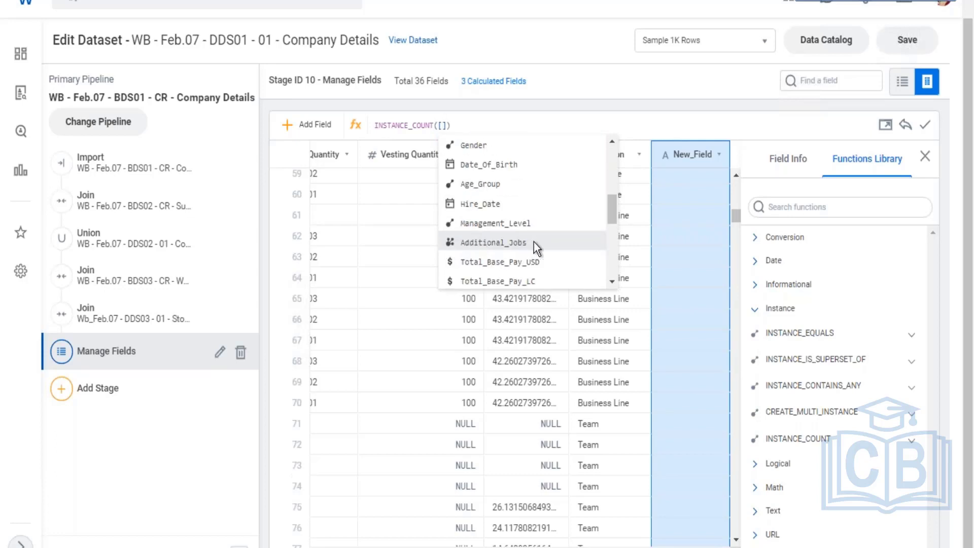
click(525, 243)
click(925, 128)
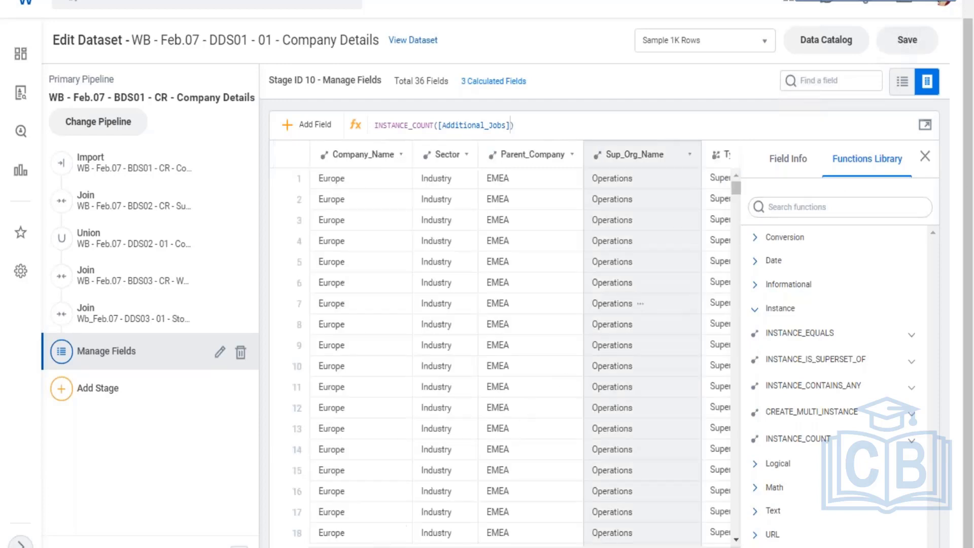
scroll(499, 355, right, 5)
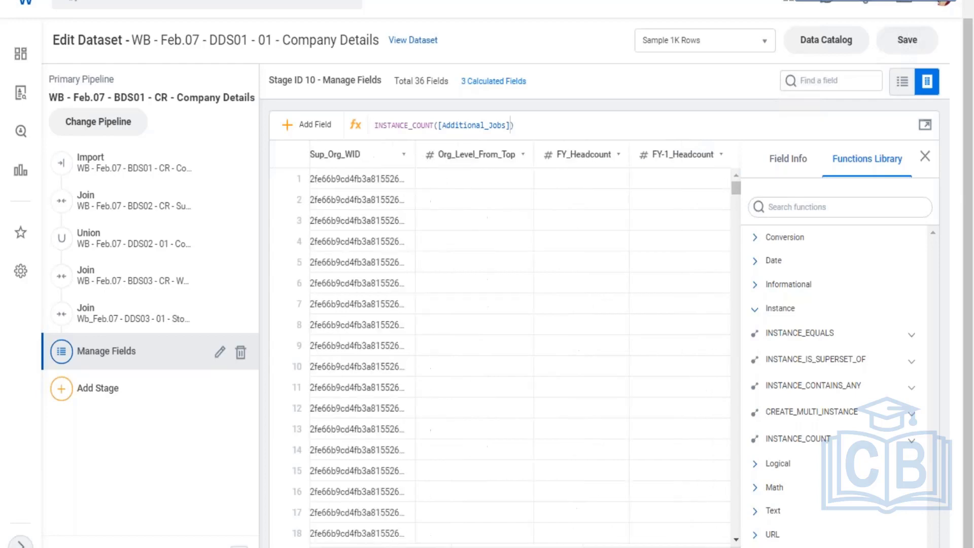
- Compare the new field's instance counts with the Additional_Jobs values in the same rows of the dataset
scroll(500, 355, right, 10)
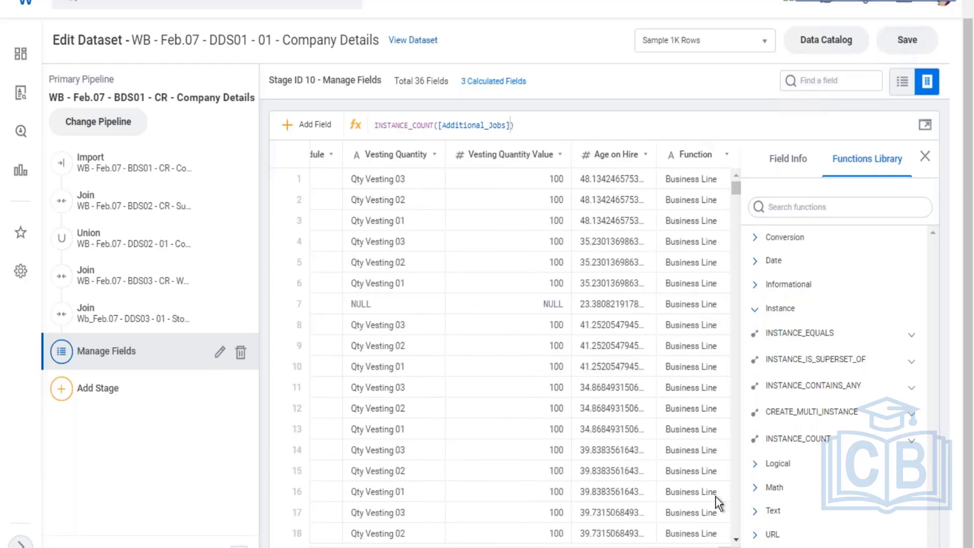
scroll(656, 307, right, 2)
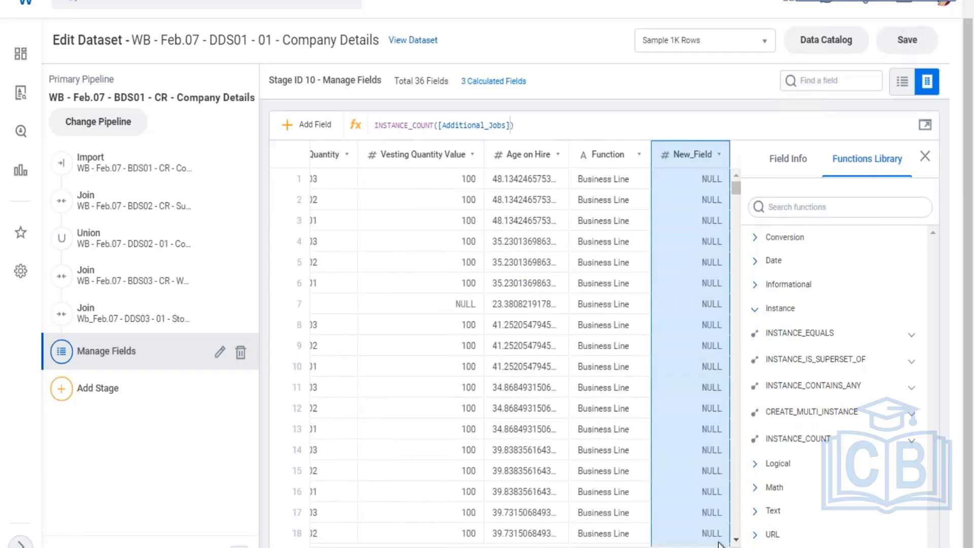
scroll(708, 297, down, 6)
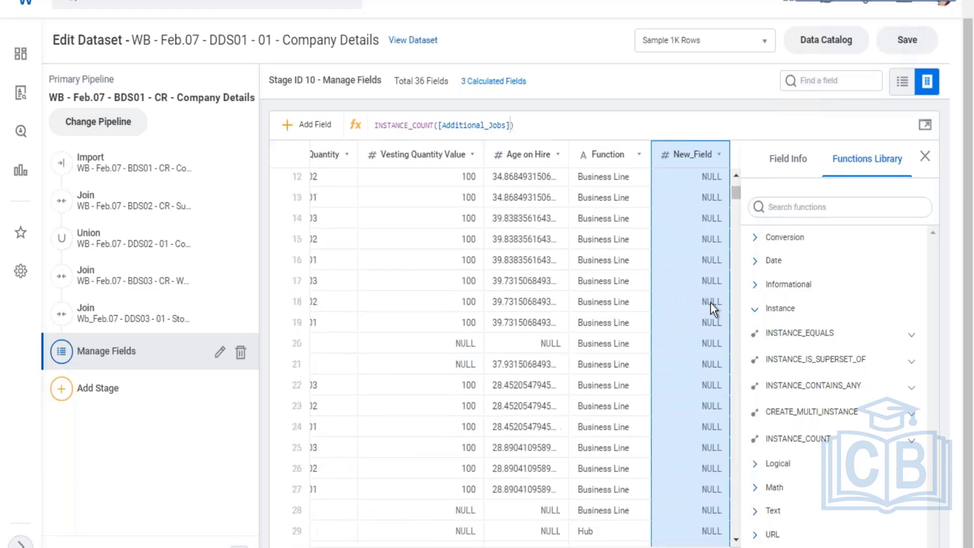
scroll(710, 310, down, 2)
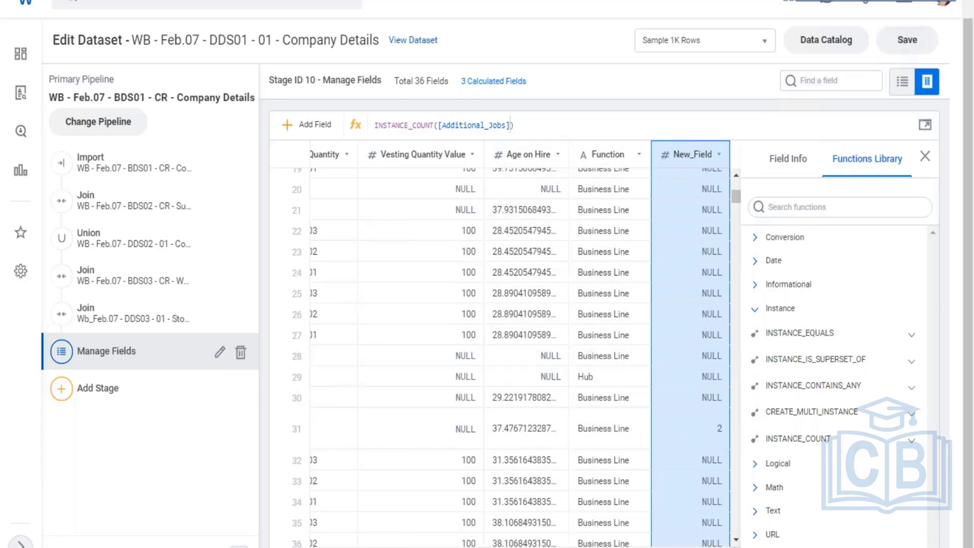
scroll(507, 345, left, 5)
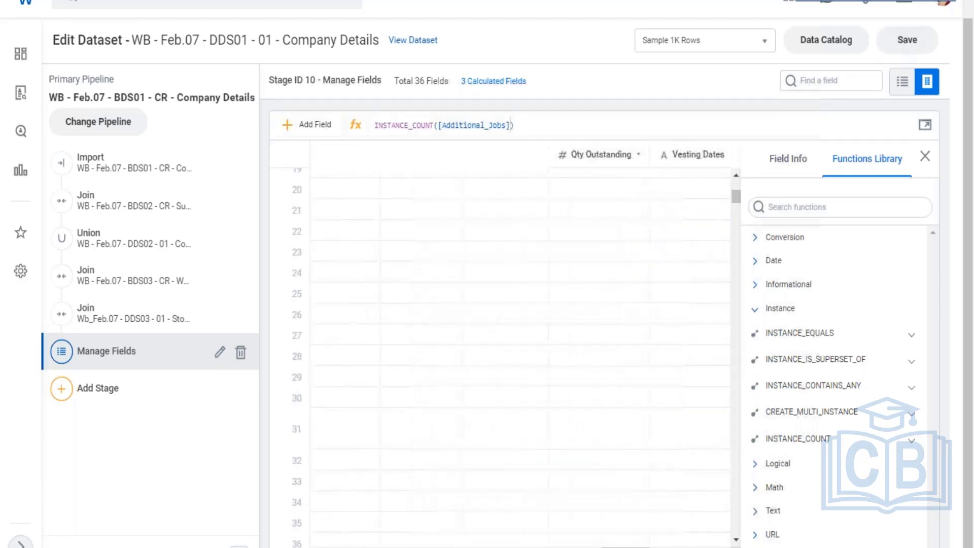
scroll(508, 345, left, 5)
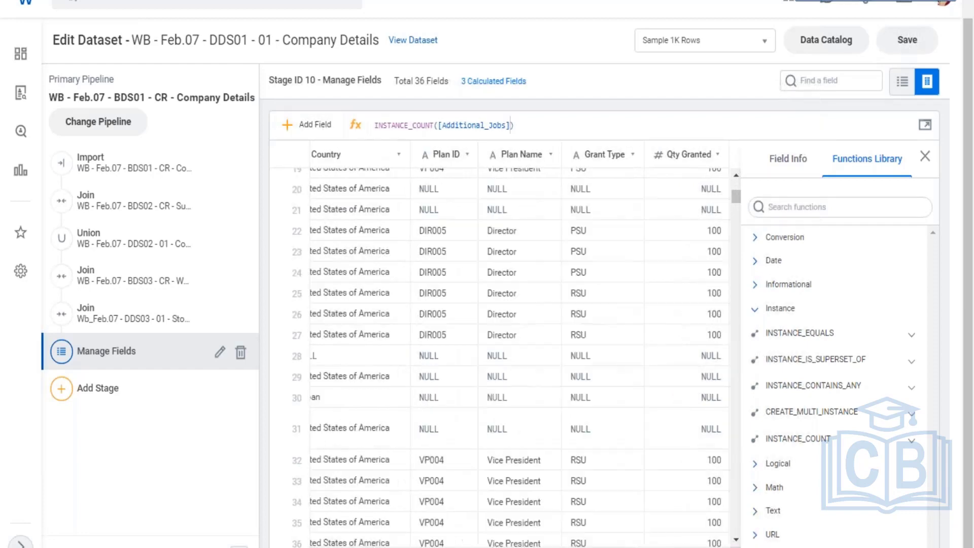
scroll(507, 345, left, 6)
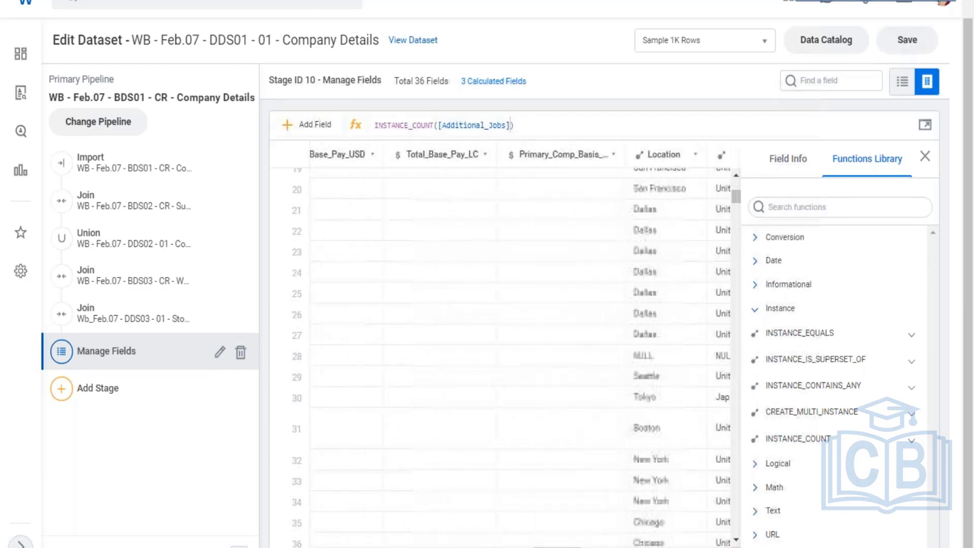
scroll(400, 436, left, 3)
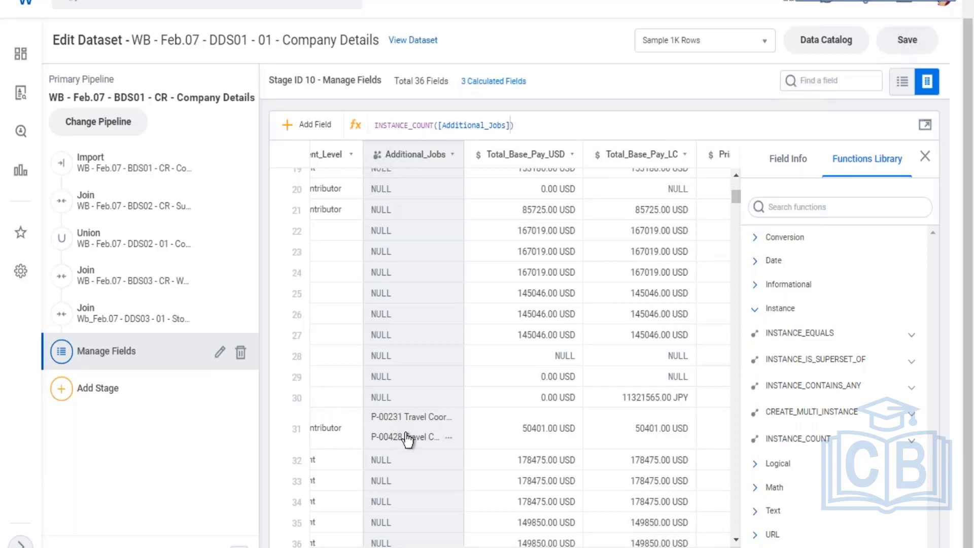
scroll(508, 345, right, 6)
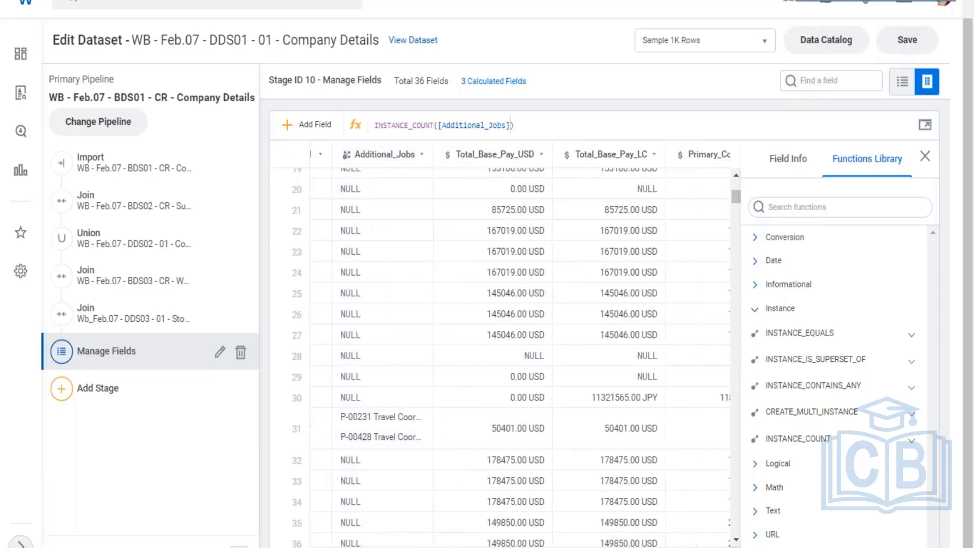
scroll(678, 404, down, 5)
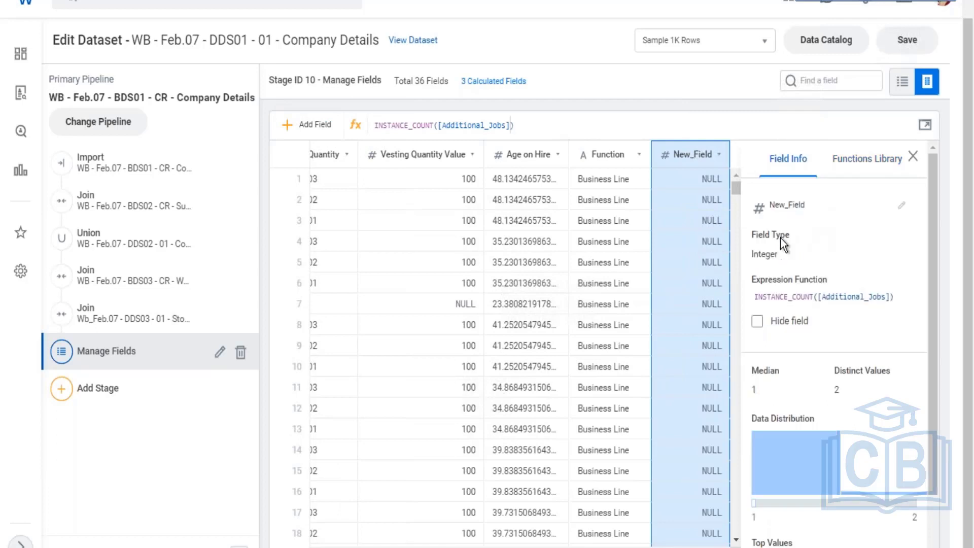
- Rename the new calculated field as Additional Job count
click(905, 205)
text(number of Add)
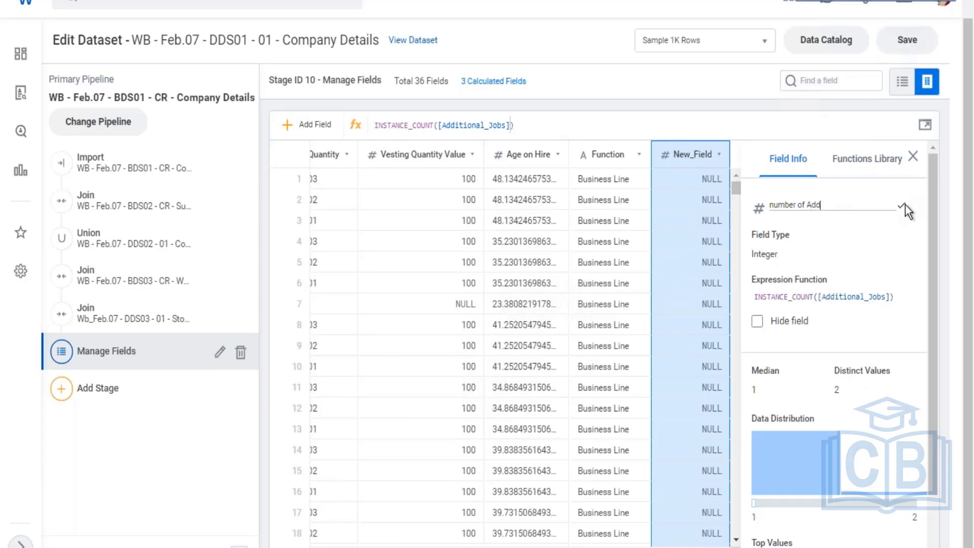
text(itional Jobs)
key(BackSpace)
text(count)
key(Left)
key(Left)
key(Left)
key(Left)
key(Left)
key(Left)
key(Left)
key(Left)
key(Left)
key(Left)
key(Left)
key(Left)
key(Left)
key(Left)
key(Left)
key(Left)
key(Left)
key(Left)
key(Left)
key(Left)
key(Left)
key(Left)
key(BackSpace)
key(BackSpace)
key(BackSpace)
key(BackSpace)
key(BackSpace)
key(BackSpace)
key(BackSpace)
key(BackSpace)
key(BackSpace)
key(BackSpace)
key(Return)
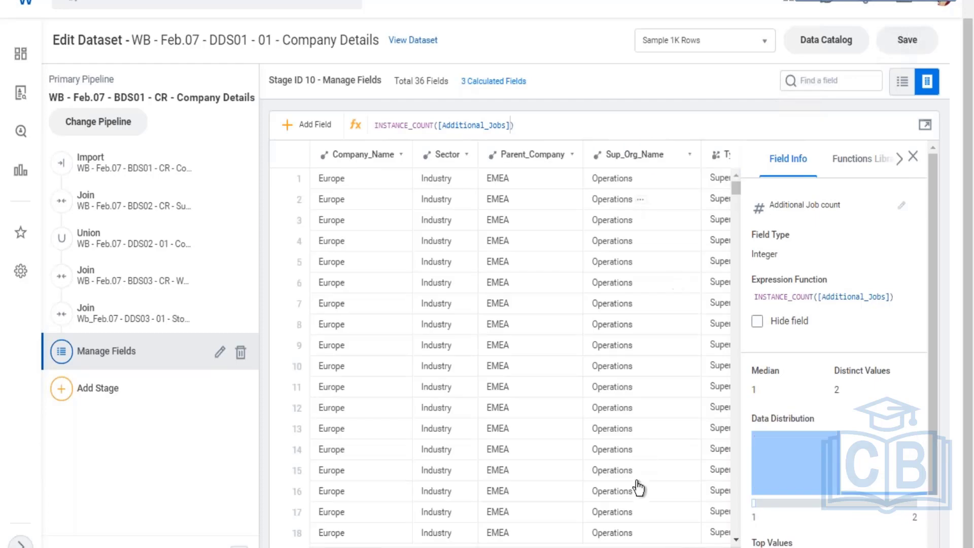
- Check the Additional Job count column and view the Function field's CASE expression
scroll(654, 244, right, 10)
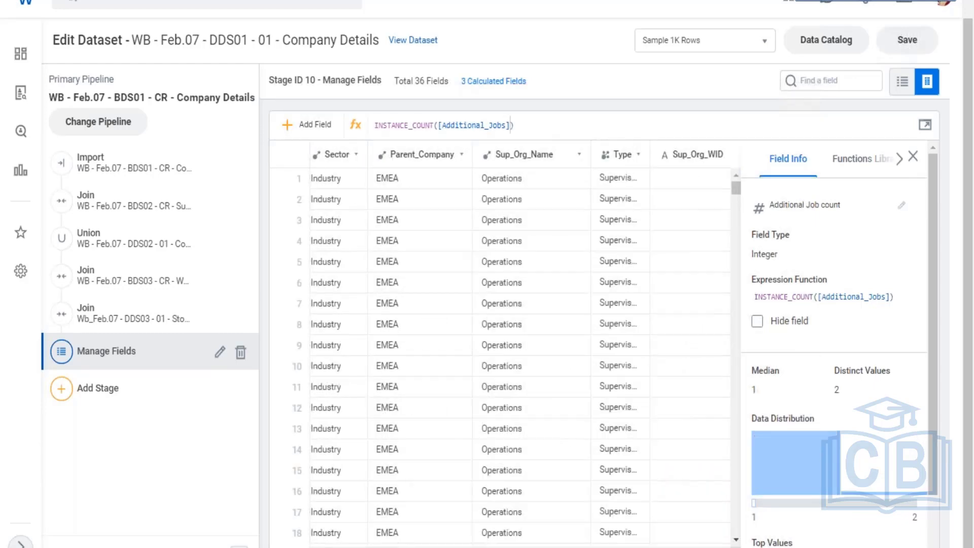
scroll(654, 244, right, 5)
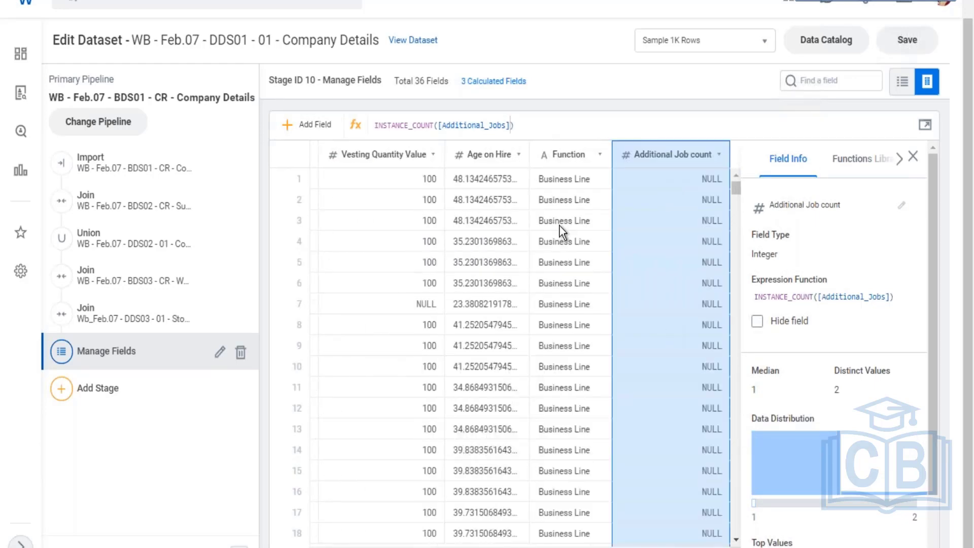
click(562, 230)
- Find the Org_Level_From_Top field and set it to be hidden from the stages that follow
click(871, 86)
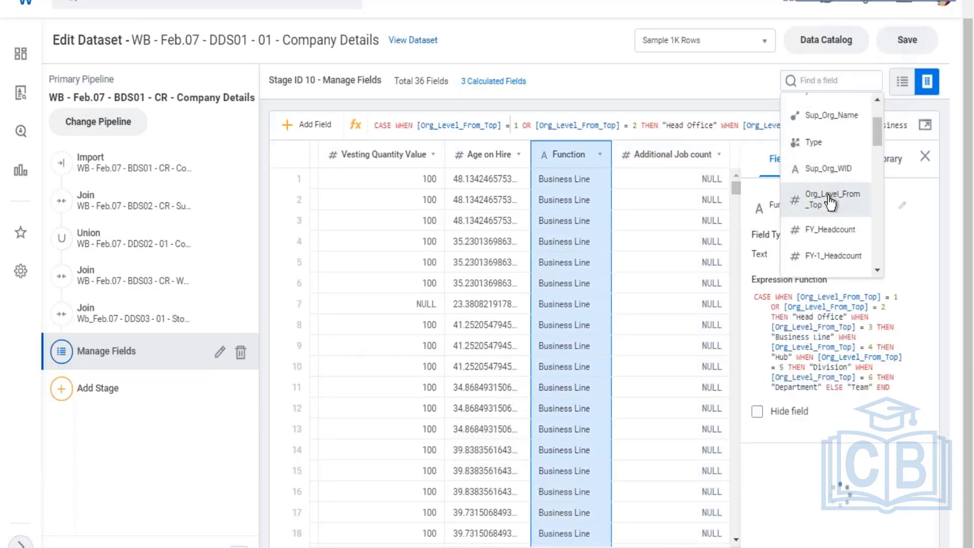
click(830, 203)
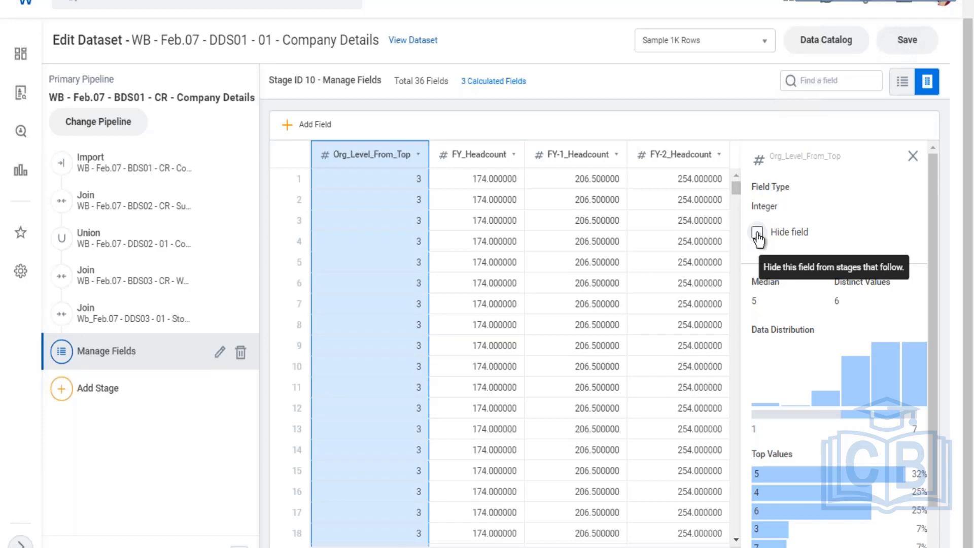
click(757, 233)
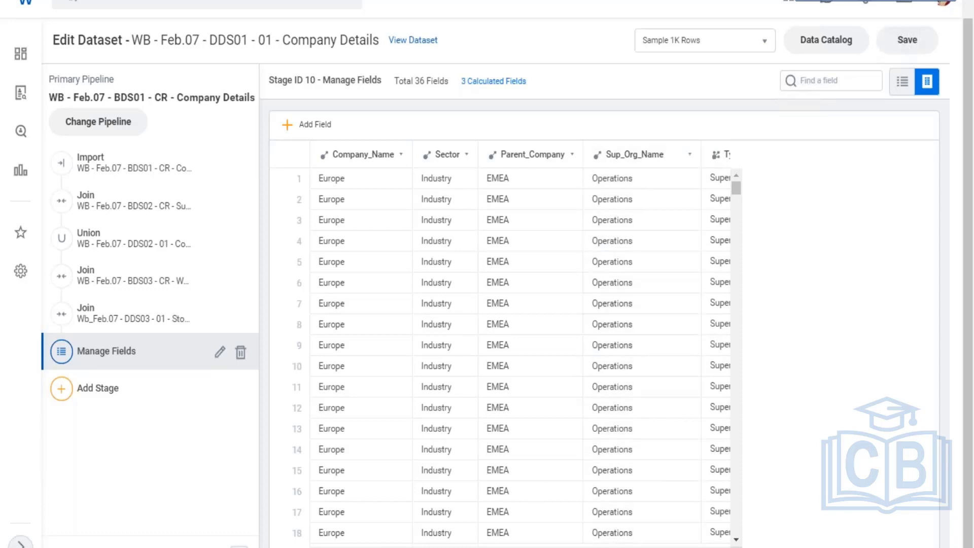
- Examine the base pay columns and view the field type and statistics of Total_Base_Pay_USD
scroll(520, 345, right, 10)
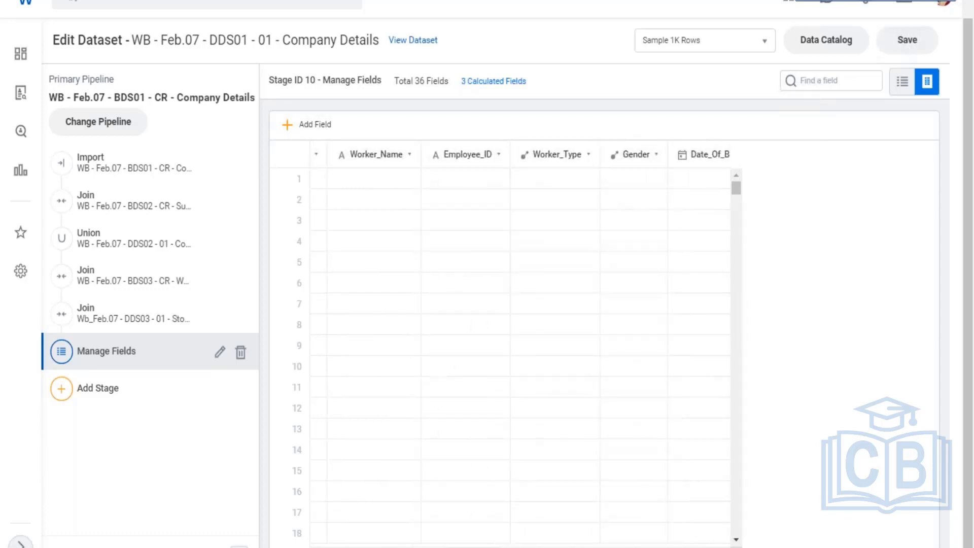
scroll(520, 345, right, 10)
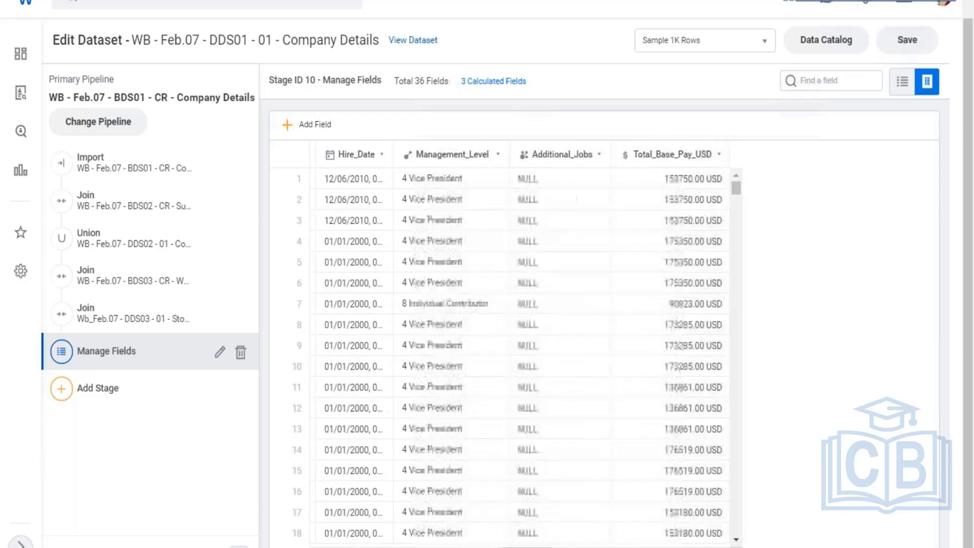
scroll(520, 345, left, 3)
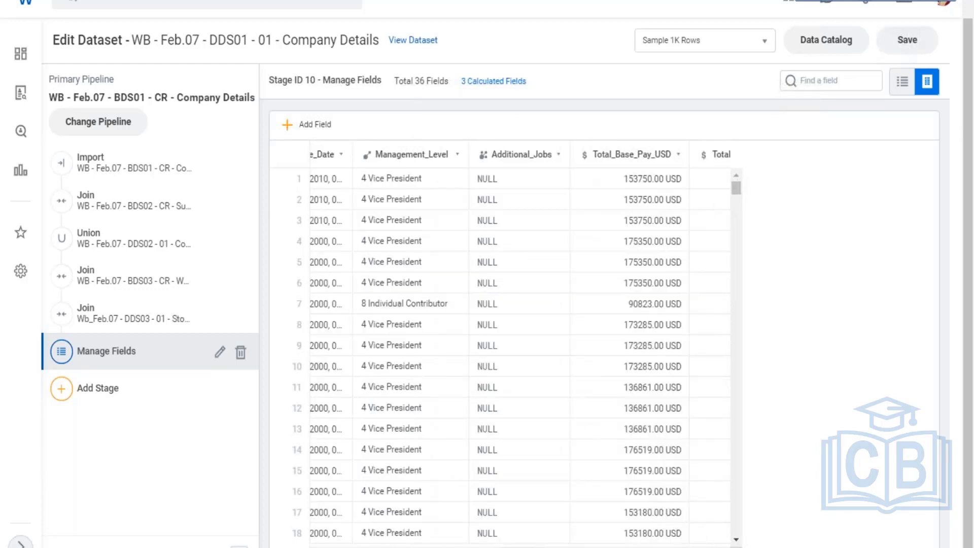
scroll(579, 446, right, 2)
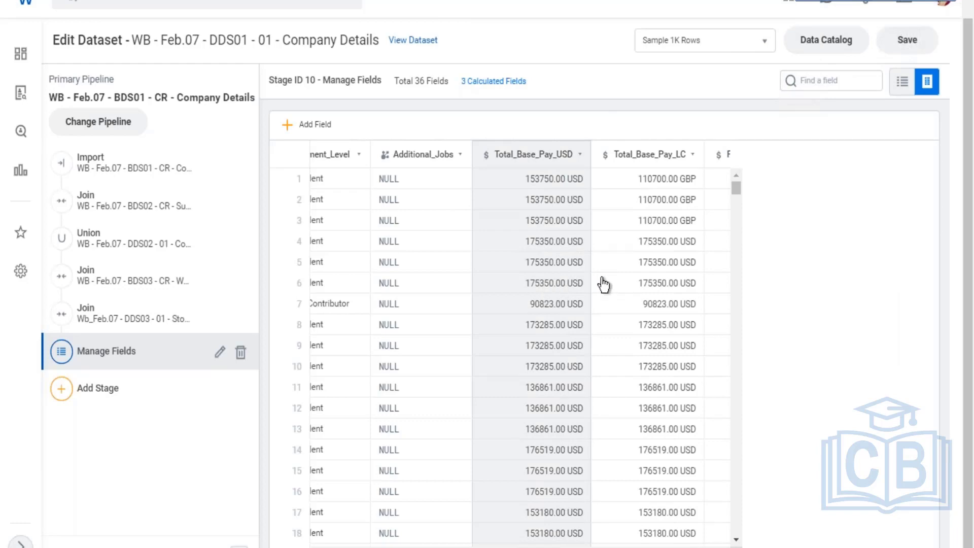
click(586, 283)
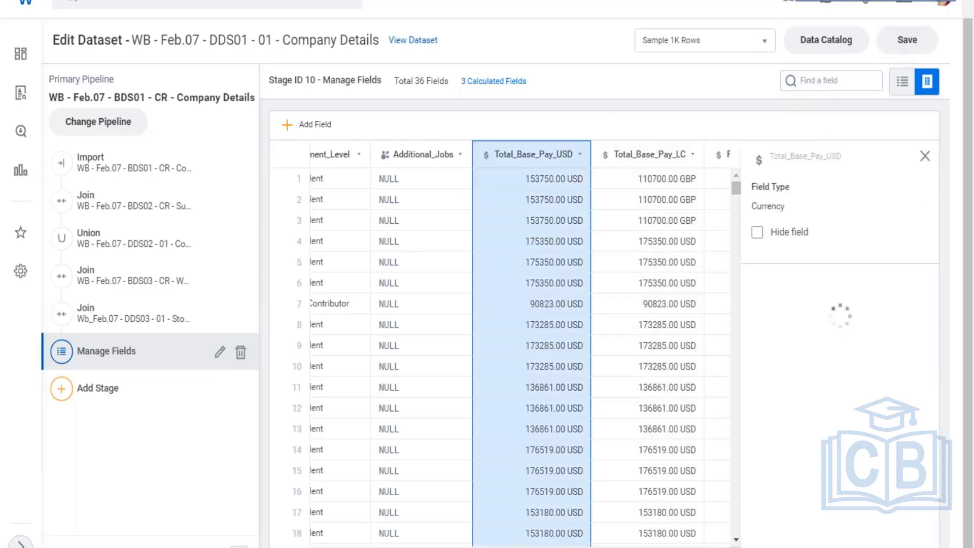
scroll(500, 355, right, 10)
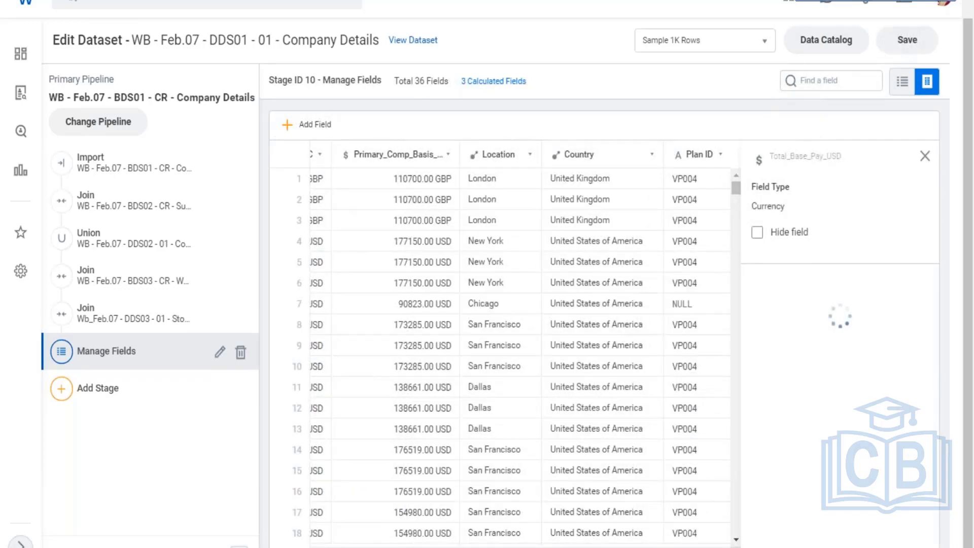
scroll(547, 408, left, 10)
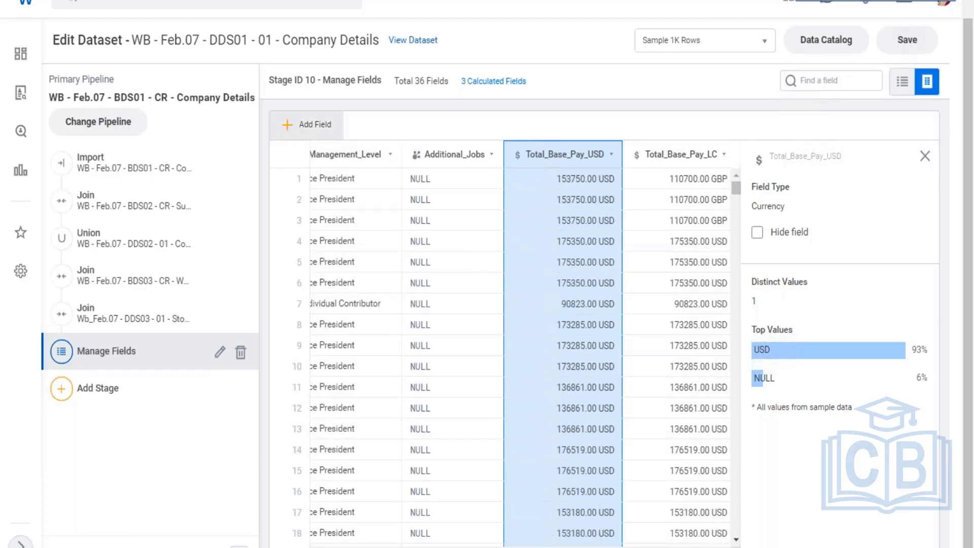
- Add another calculated field and browse the Conversion functions in the functions library
click(307, 124)
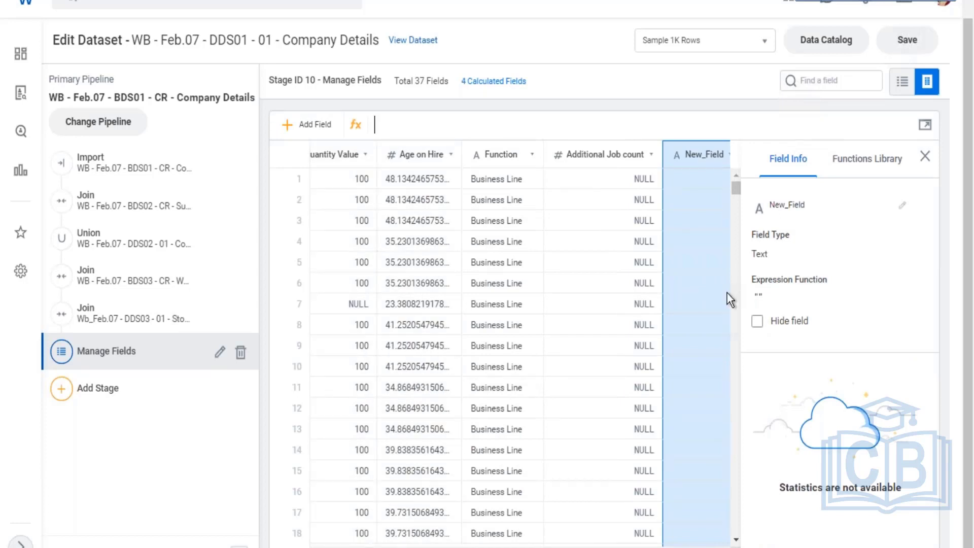
click(855, 173)
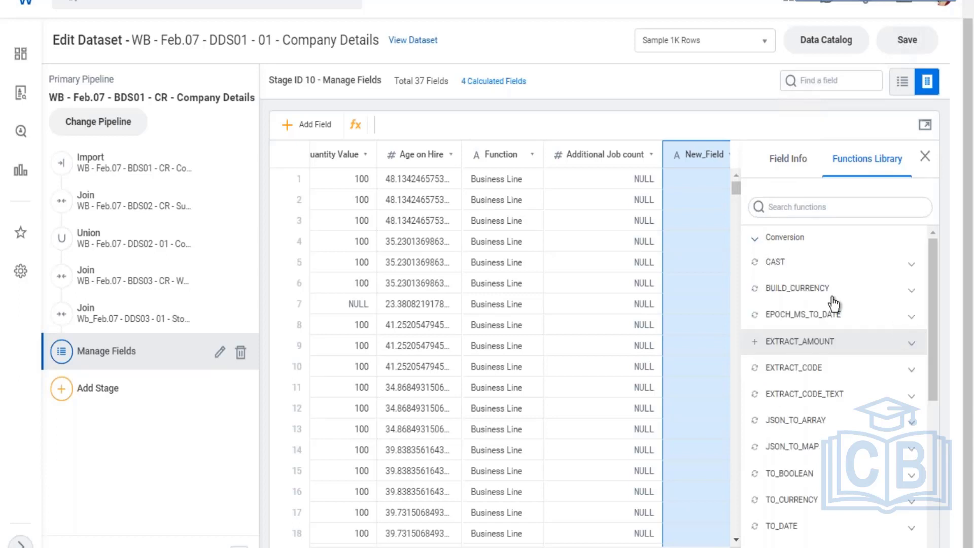
scroll(882, 304, down, 2)
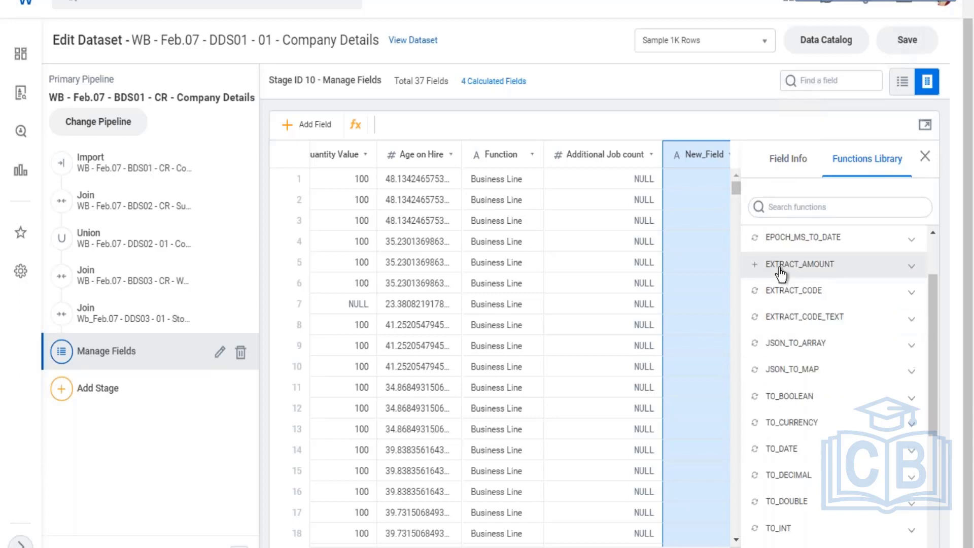
- Read the description, syntax and example of the EXTRACT_AMOUNT function, then collapse its details
click(912, 269)
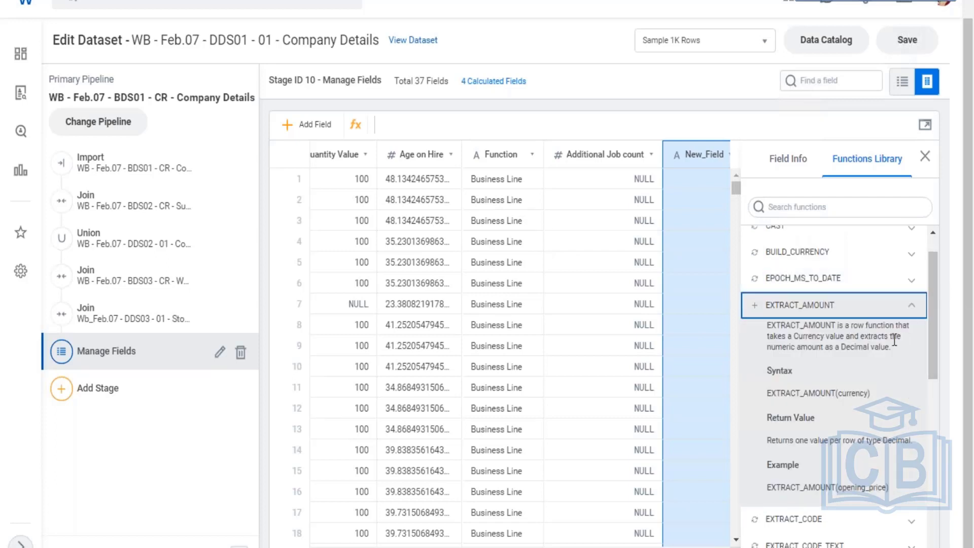
click(823, 339)
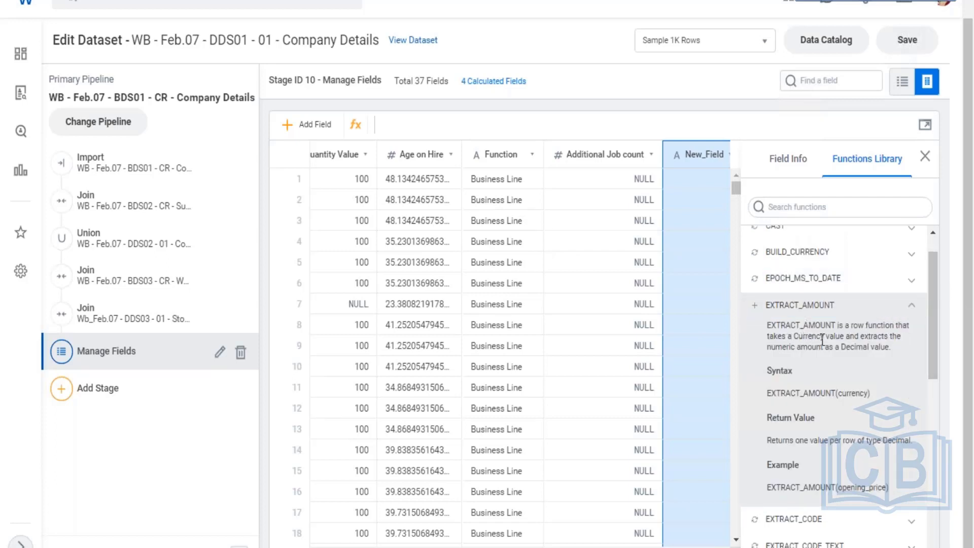
drag(788, 336, 825, 352)
click(915, 310)
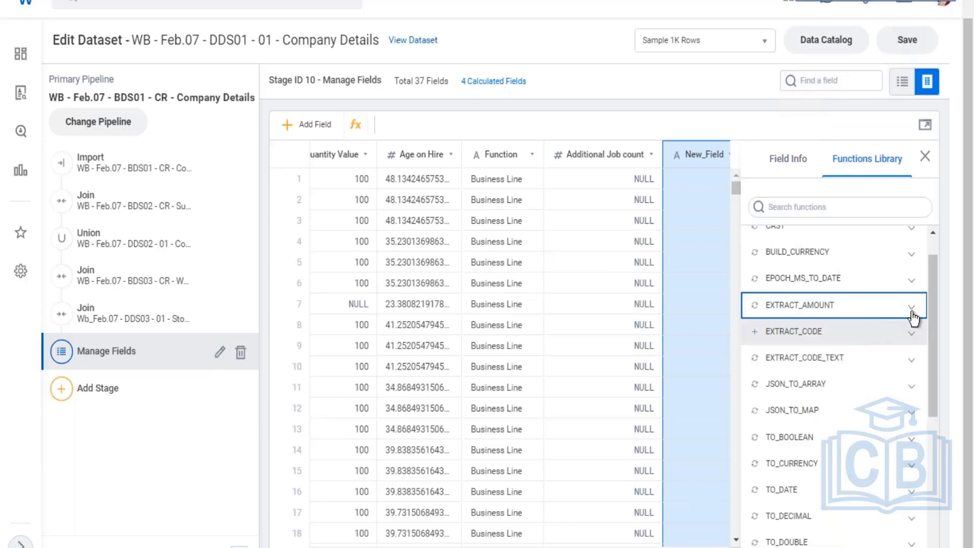
- Read how the TO_CURRENCY function converts text values to currency, then collapse its details
scroll(914, 320, down, 2)
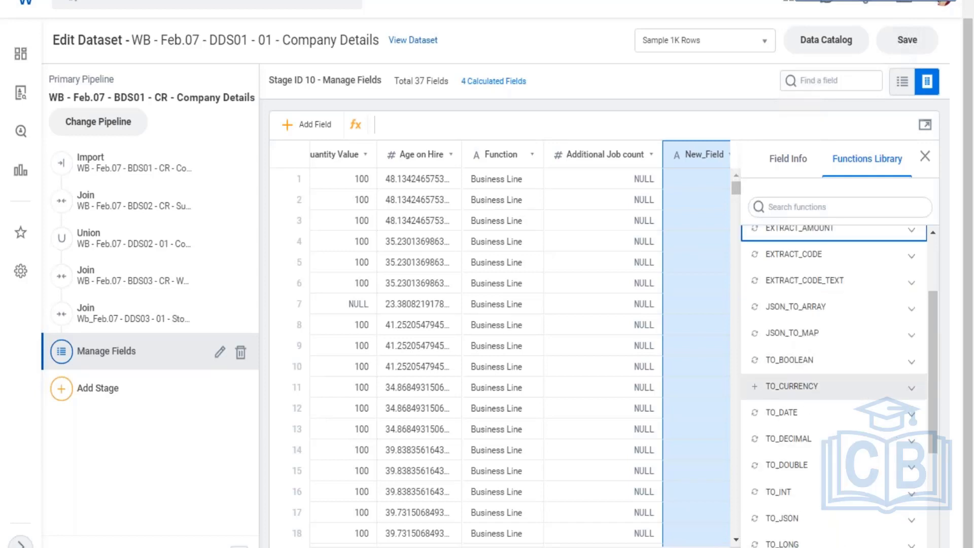
click(912, 390)
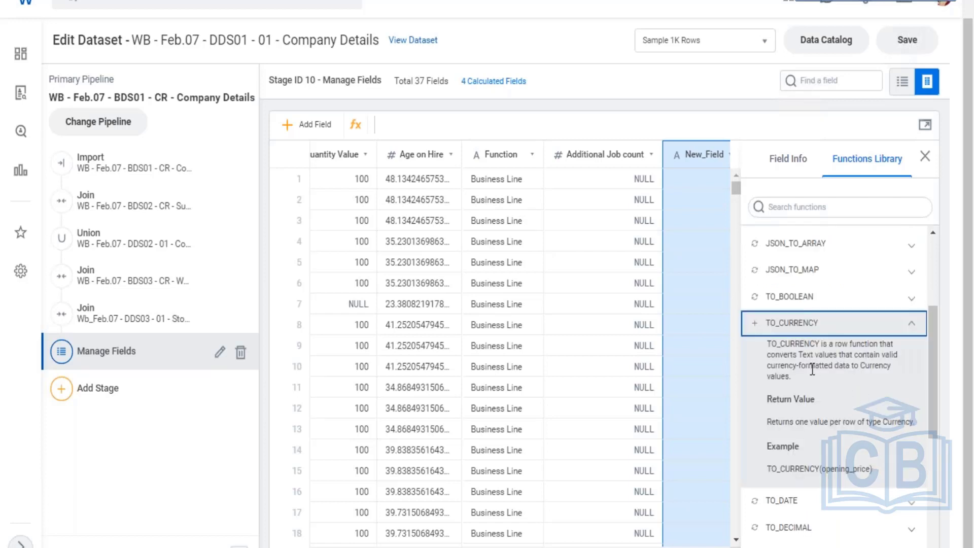
drag(803, 355, 843, 361)
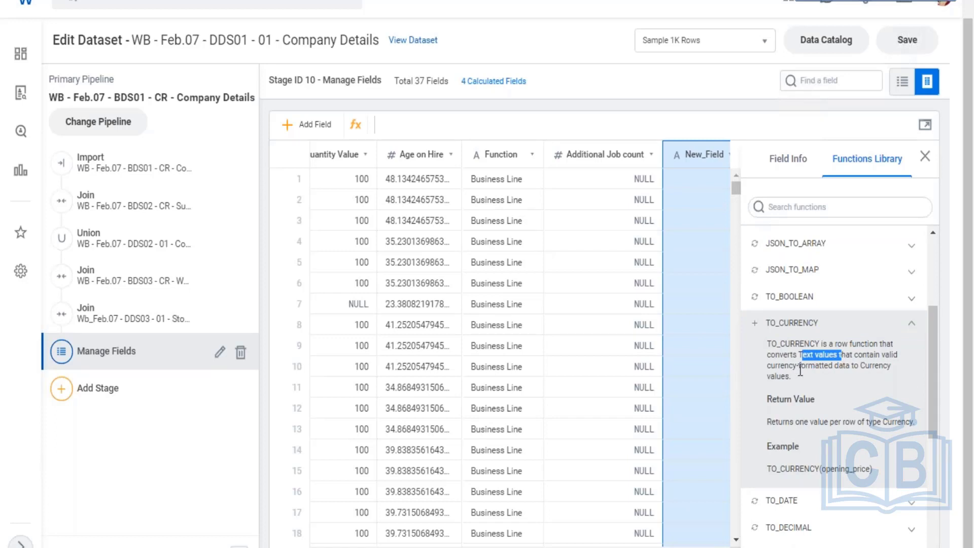
mouse_move(794, 366)
mouse_down()
mouse_move(866, 372)
mouse_move(791, 378)
mouse_up()
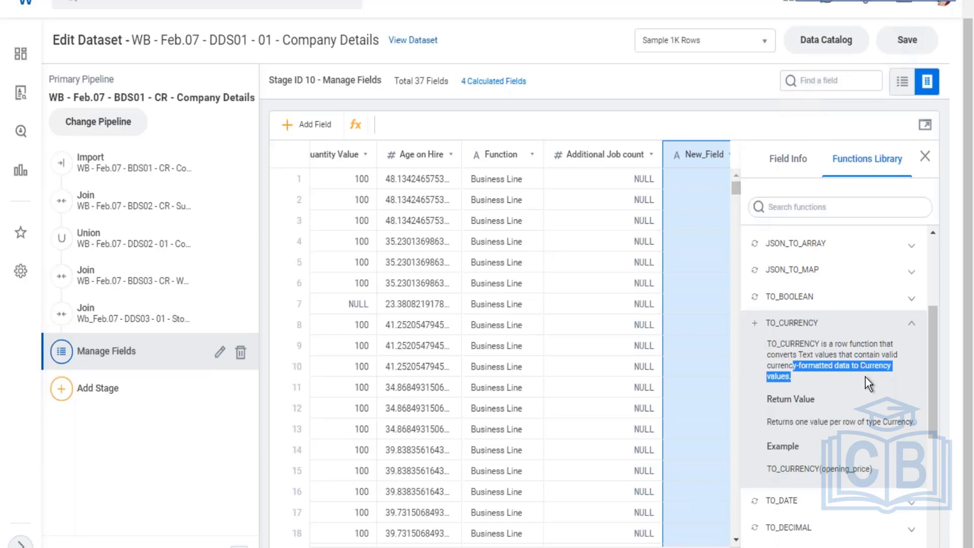
click(913, 327)
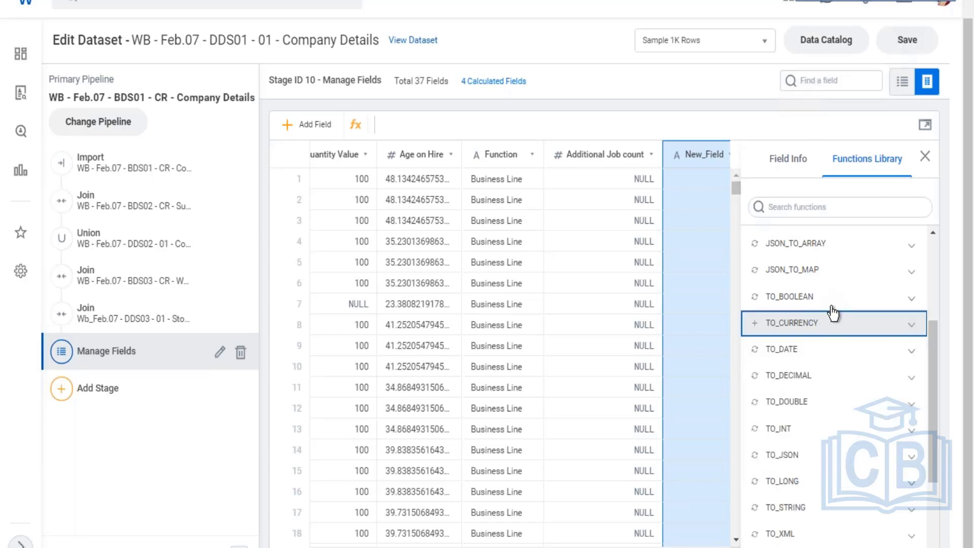
- Browse the Conversion functions and read the description, syntax and return value of EXTRACT_CODE
scroll(835, 319, down, 3)
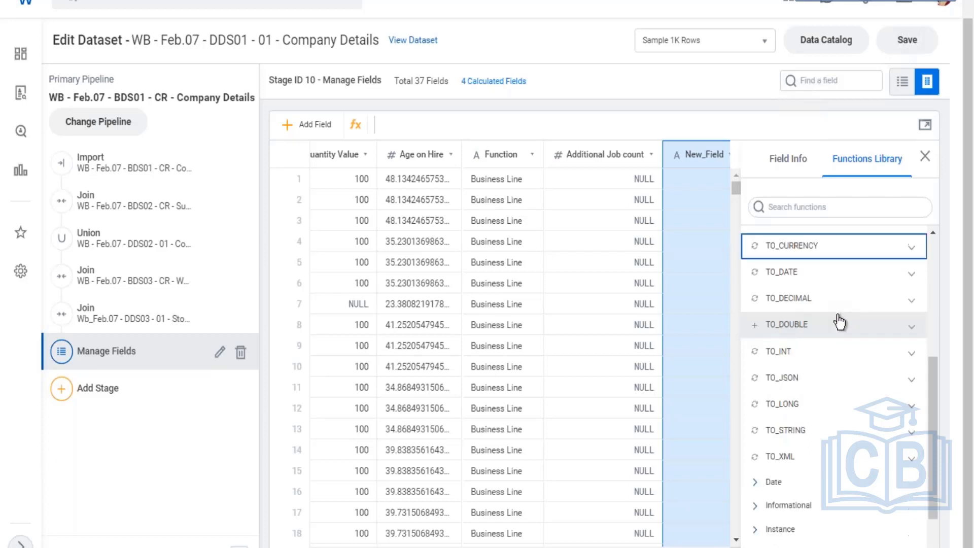
scroll(834, 325, up, 3)
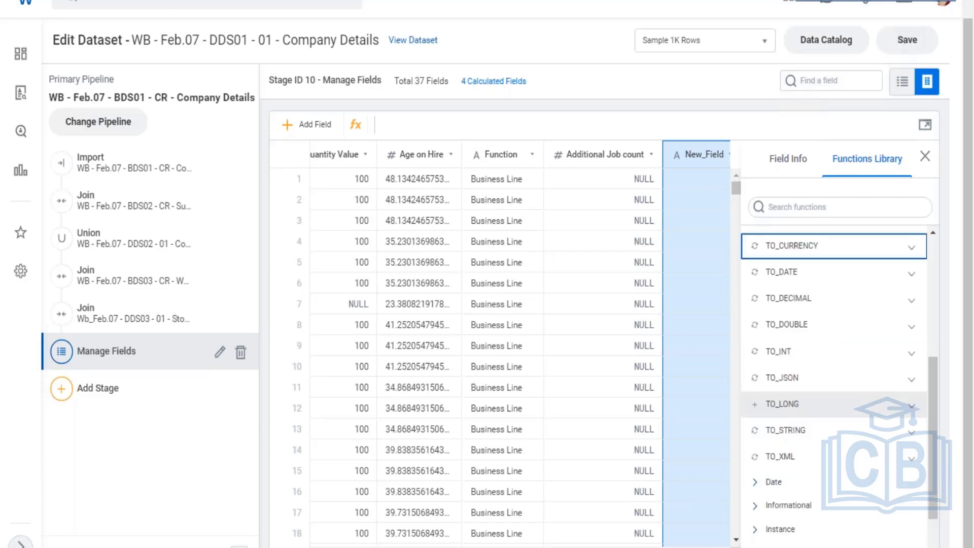
scroll(837, 322, up, 3)
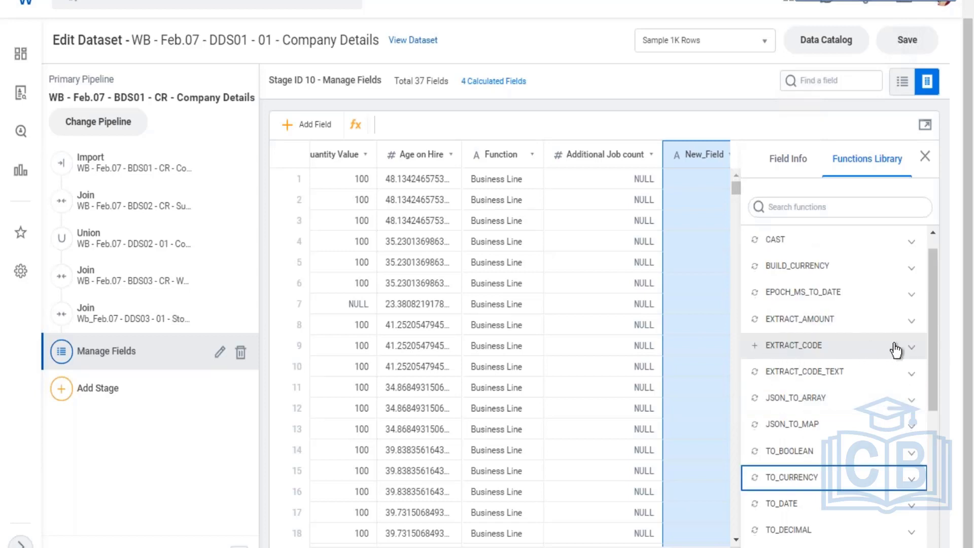
click(912, 348)
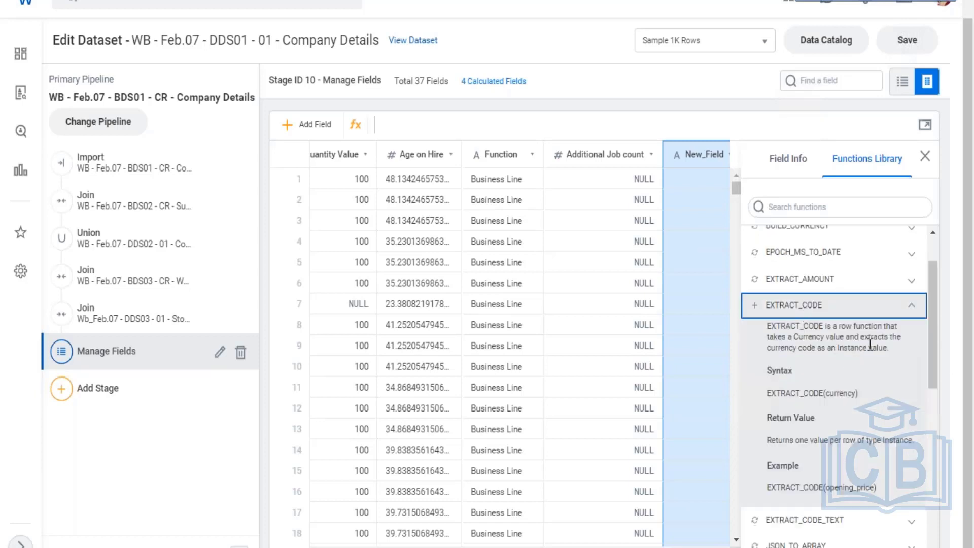
drag(800, 337, 826, 348)
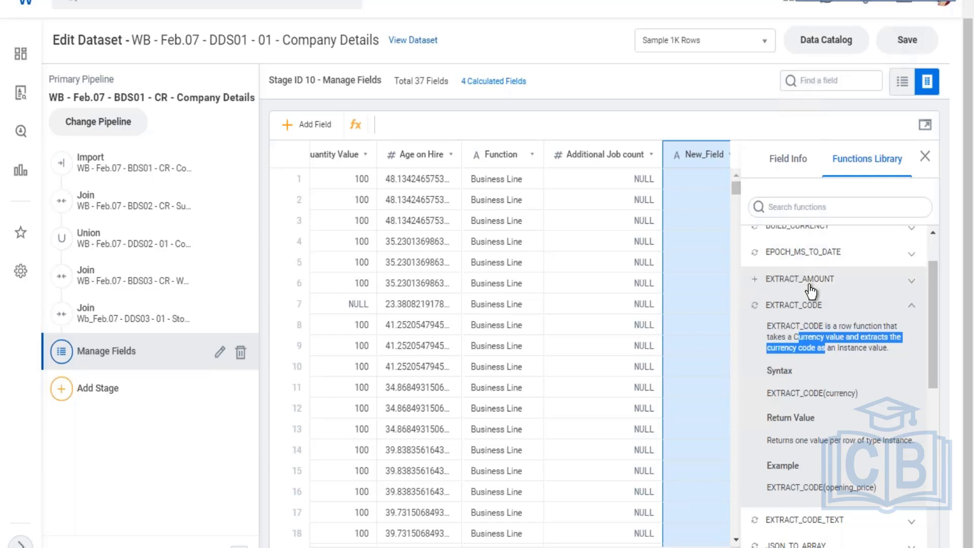
- Set the new field's expression to EXTRACT_AMOUNT([Total_Base_Pay_USD]) and apply it
click(754, 282)
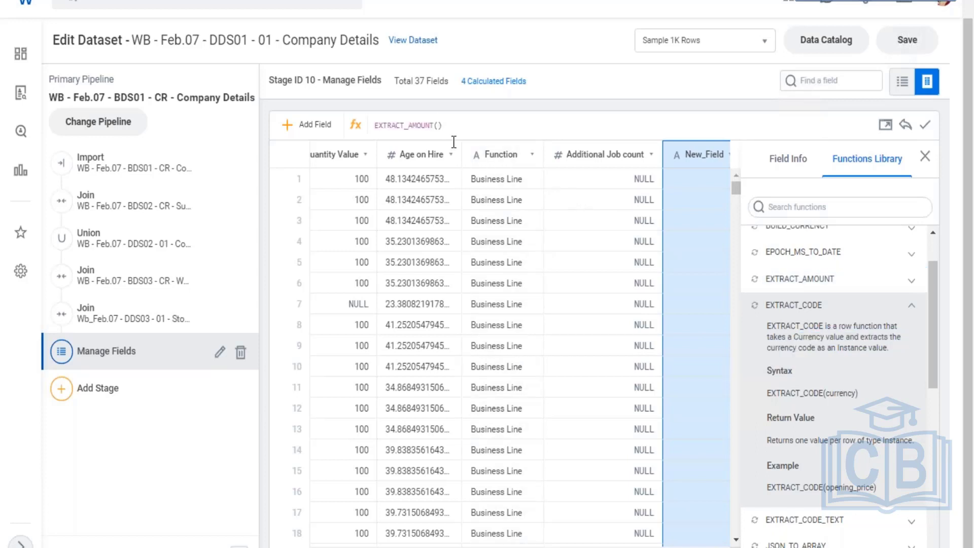
text([)
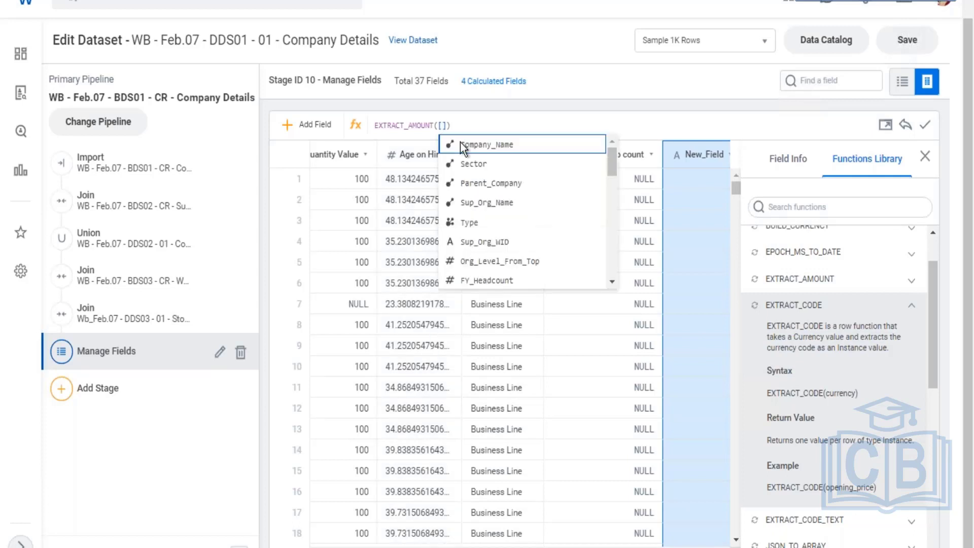
text(to)
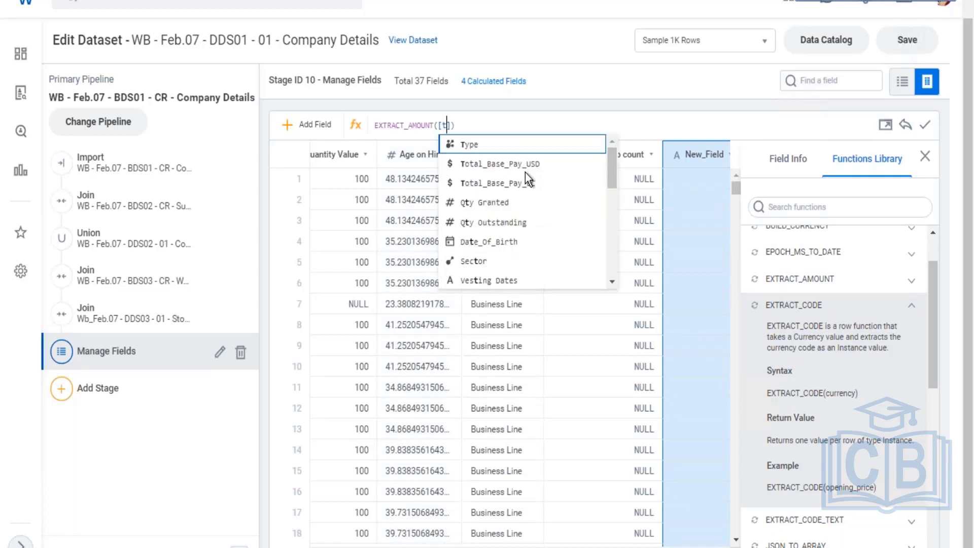
text(t)
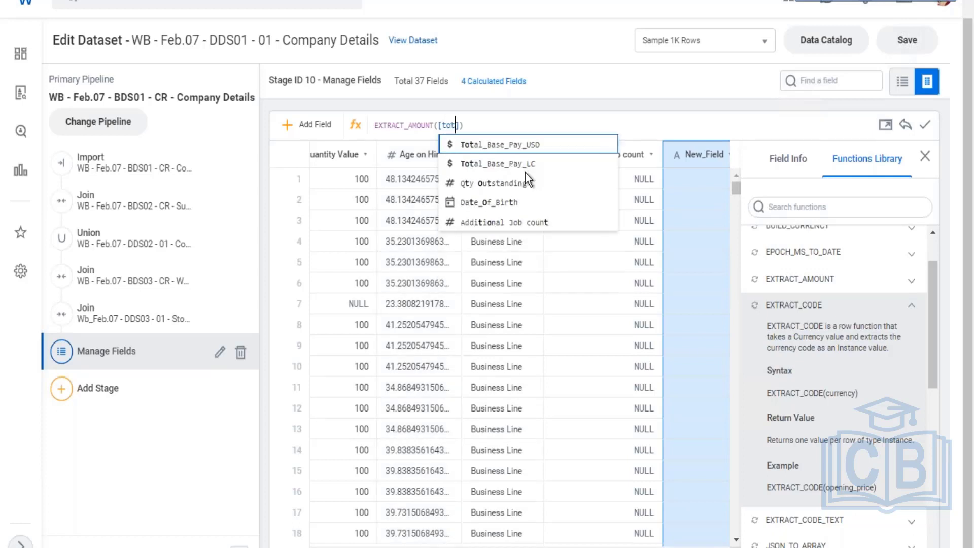
click(506, 147)
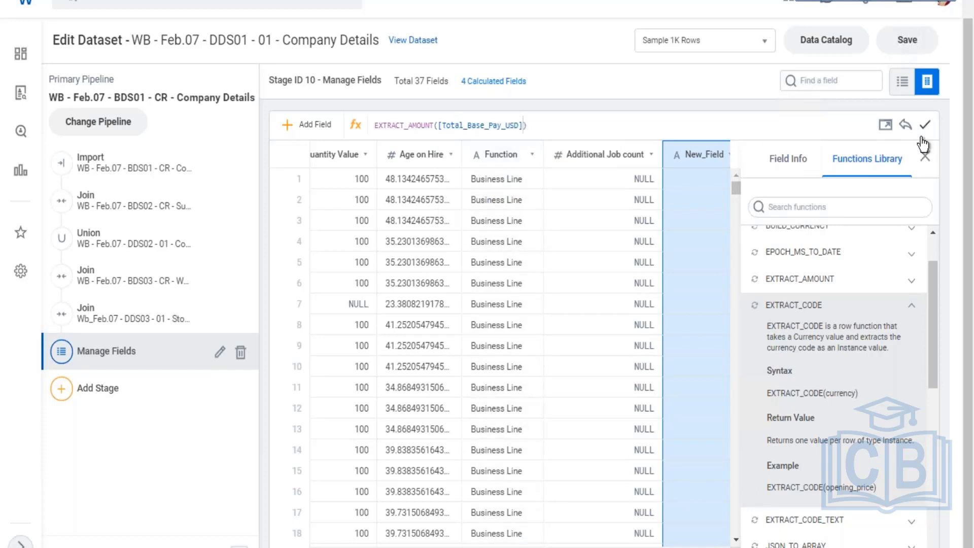
key(Return)
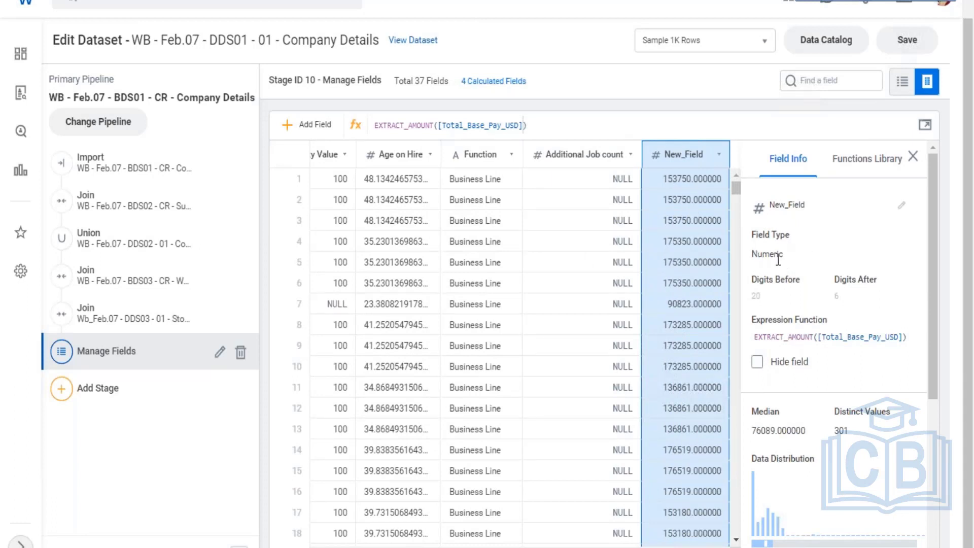
- Rename the new EXTRACT_AMOUNT field to Emp Base Pay and save the dataset
drag(757, 256, 786, 260)
double_click(795, 205)
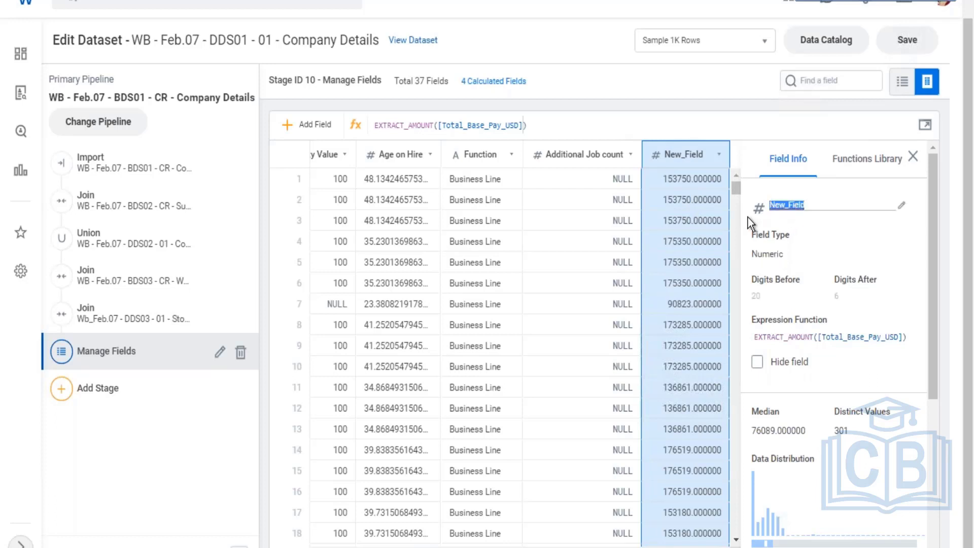
text(Emp BAse Pay)
key(BackSpace)
text(a)
key(ctrl+s)
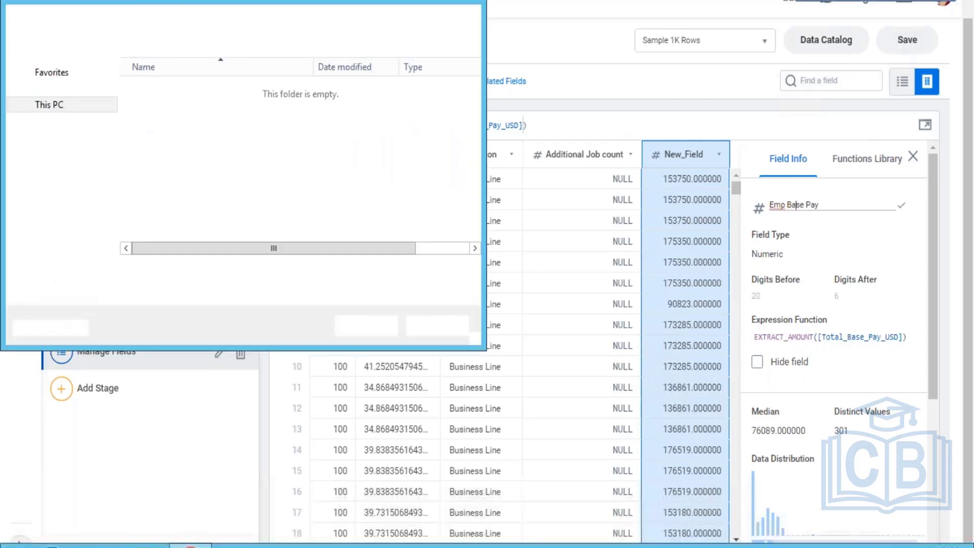
key(Escape)
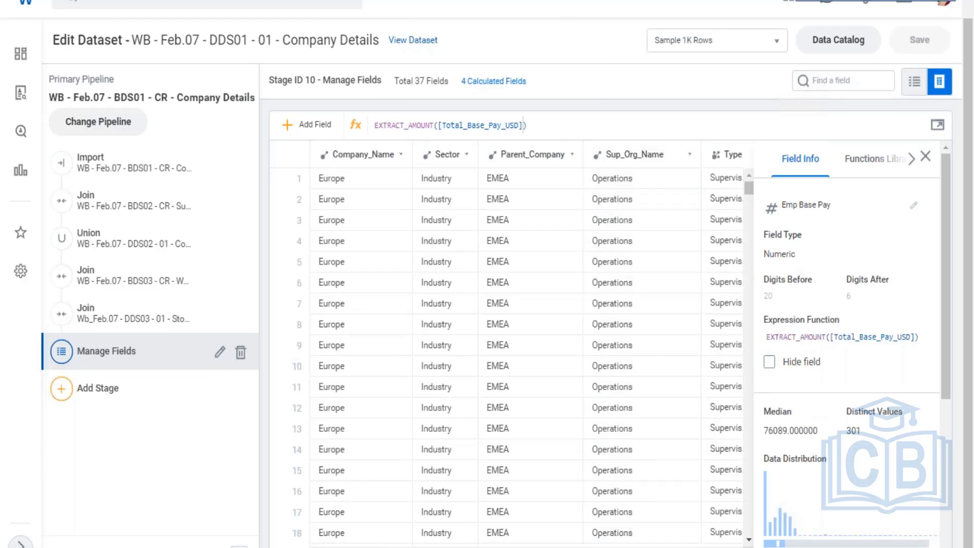
scroll(528, 345, right, 15)
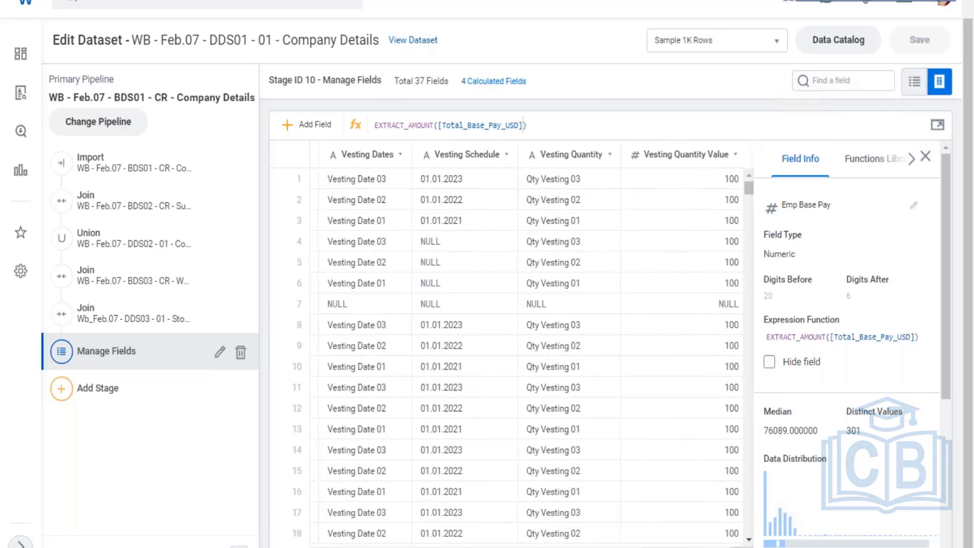
scroll(670, 261, right, 3)
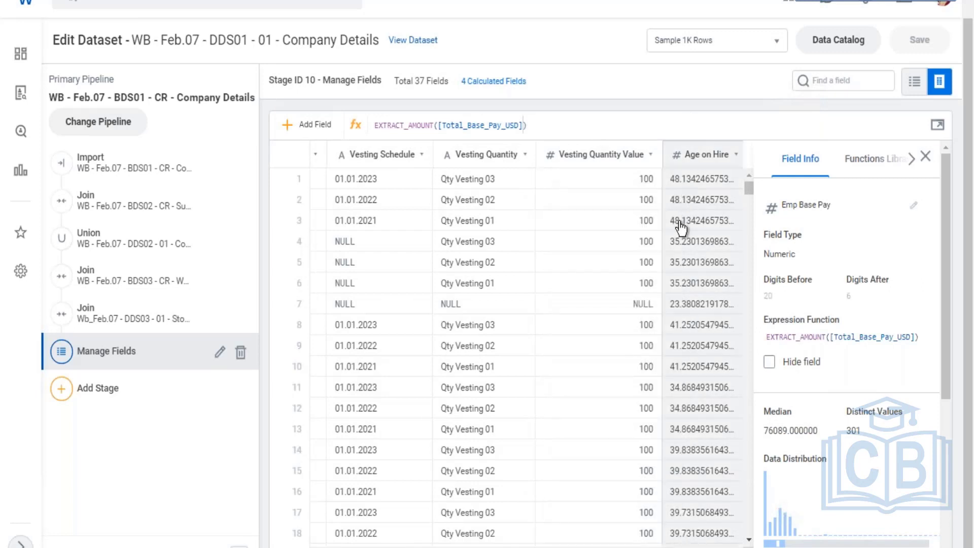
scroll(507, 345, right, 8)
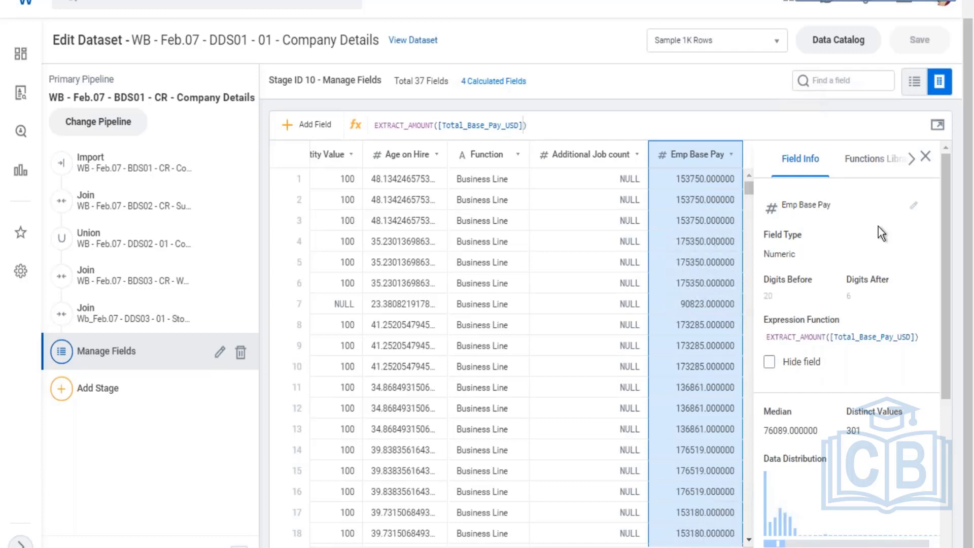
click(924, 158)
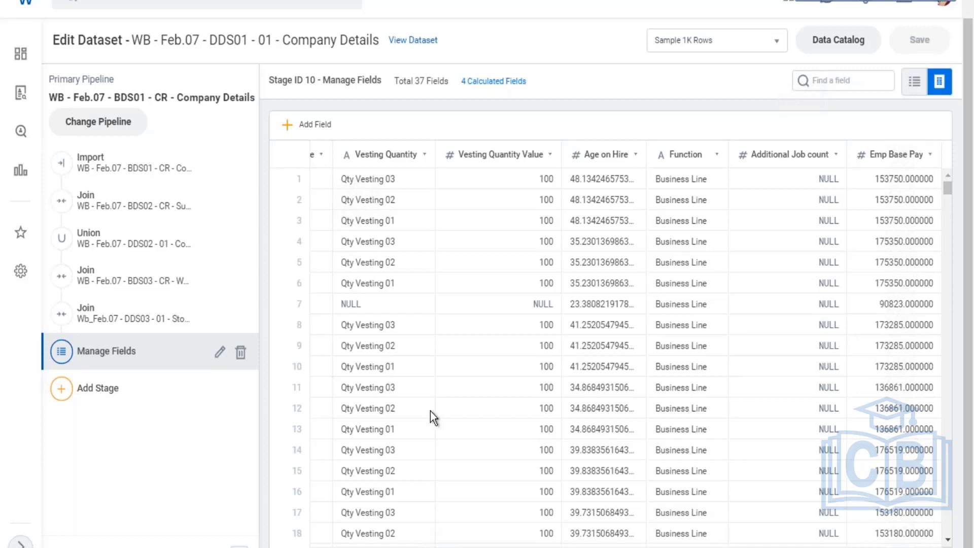
- Add another calculated field and name it Max Base Pay by Sup Org
click(289, 127)
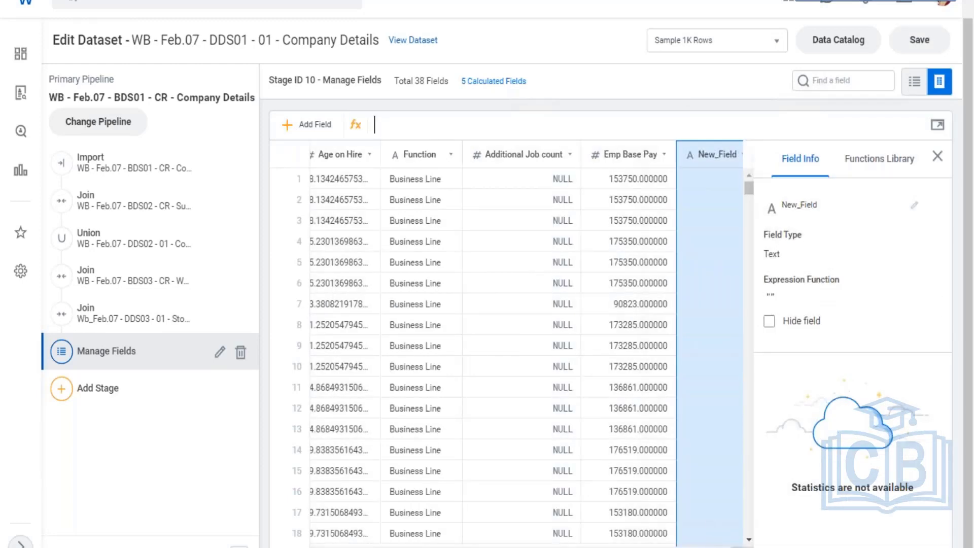
click(914, 206)
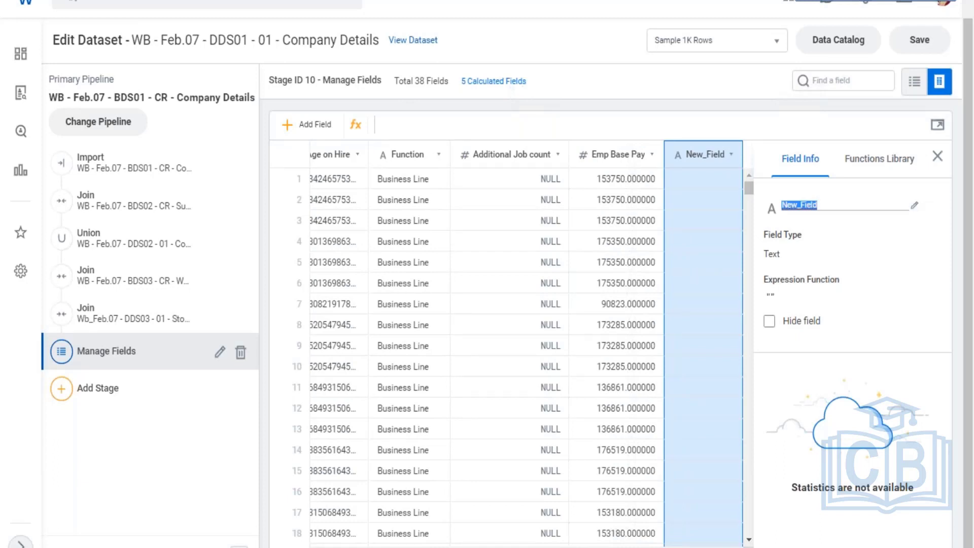
text(Max Base pay)
key(BackSpace)
key(BackSpace)
key(BackSpace)
key(BackSpace)
text(Pay by)
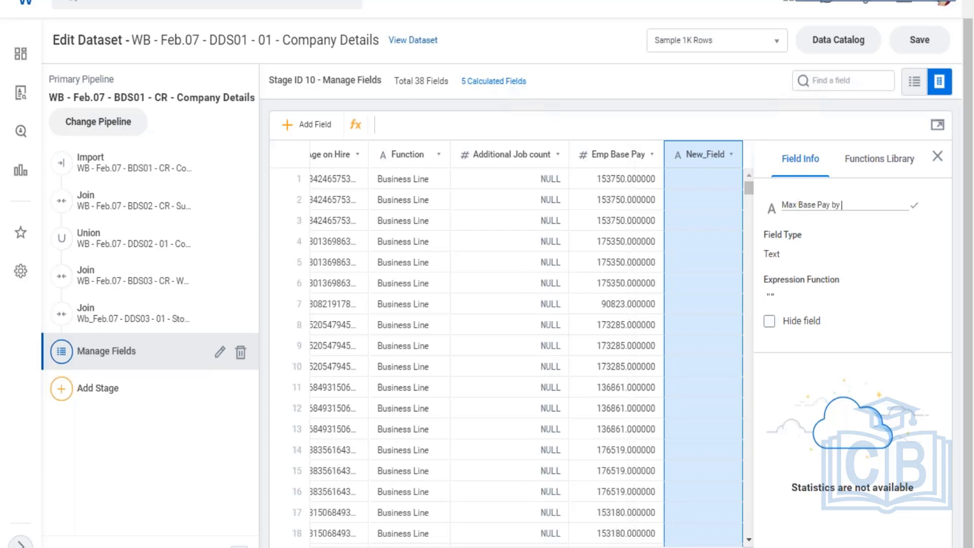
text( Sup Org)
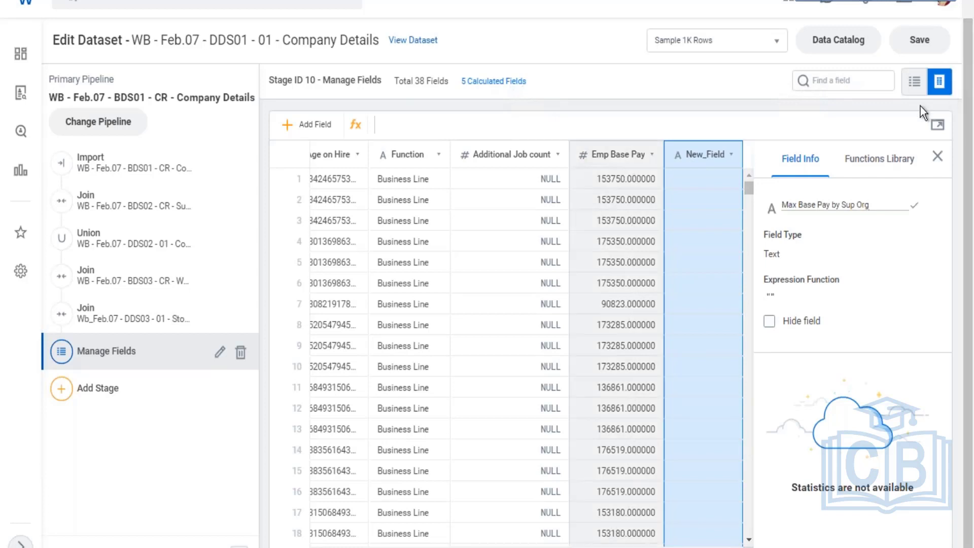
key(Return)
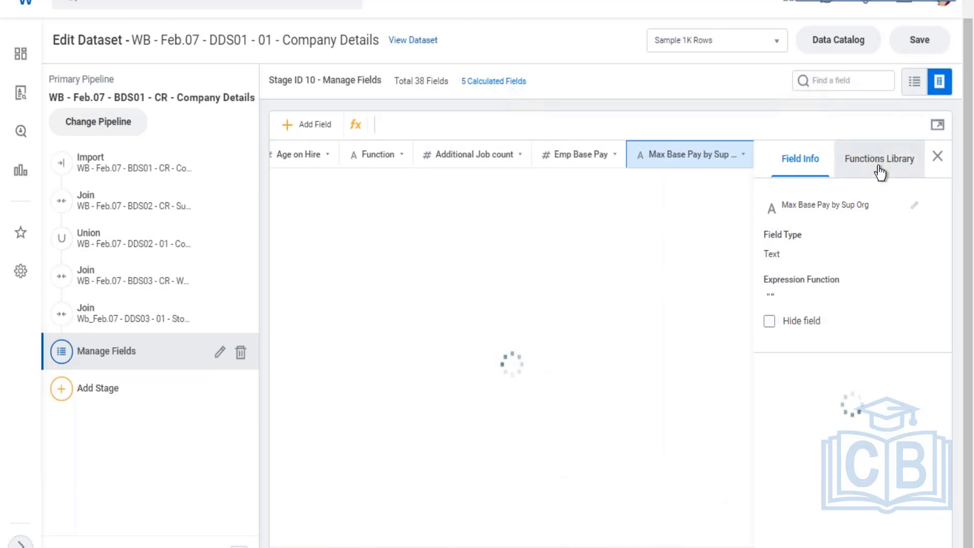
- Insert the MAX window function into the Max Base Pay by Sup Org field and open its expression in the larger editor
click(880, 173)
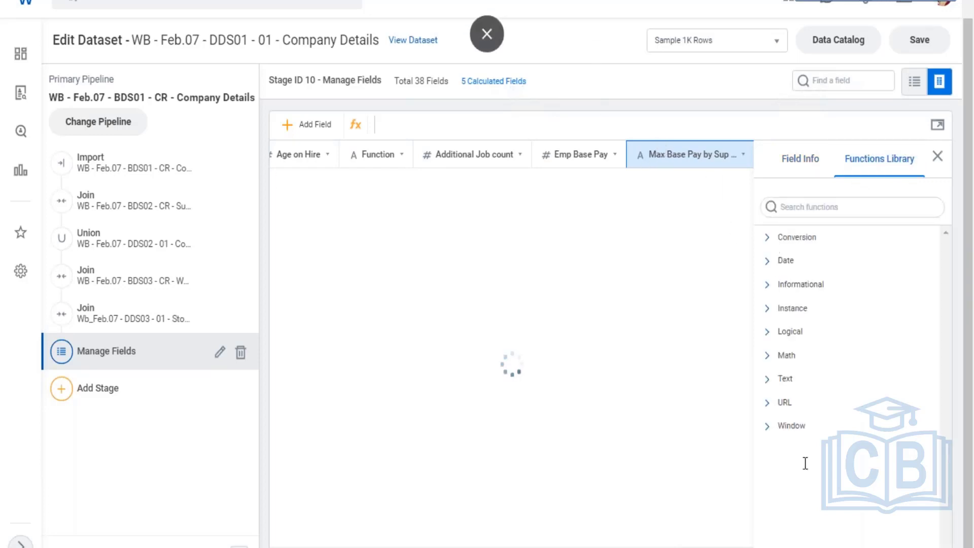
click(768, 426)
scroll(782, 426, down, 3)
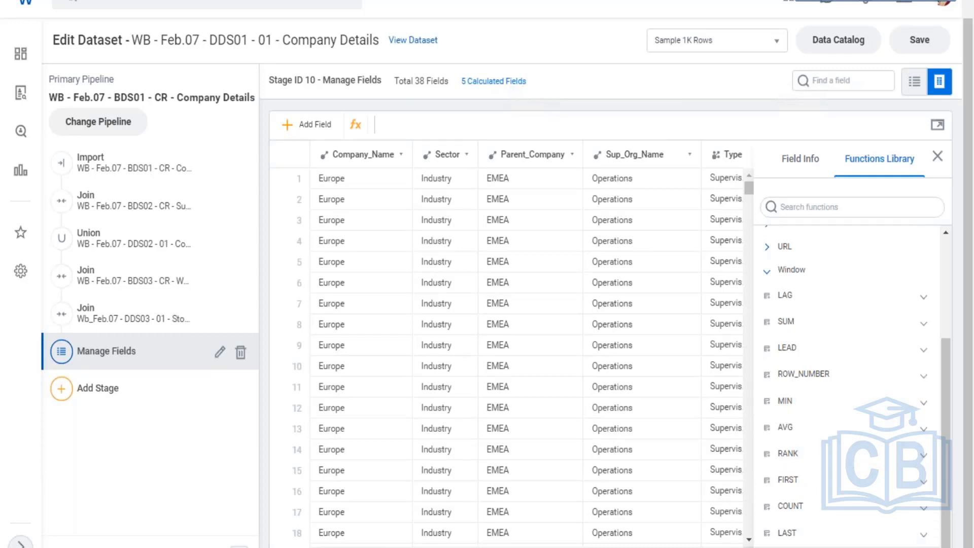
click(923, 546)
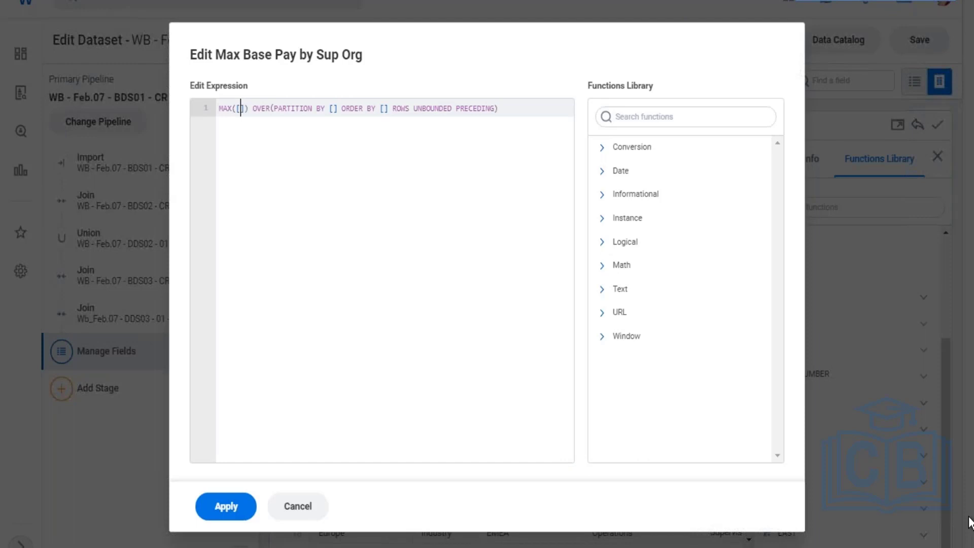
- Fill in Emp Base Pay as the MAX argument and move the OVER clause onto its own line
text(emp)
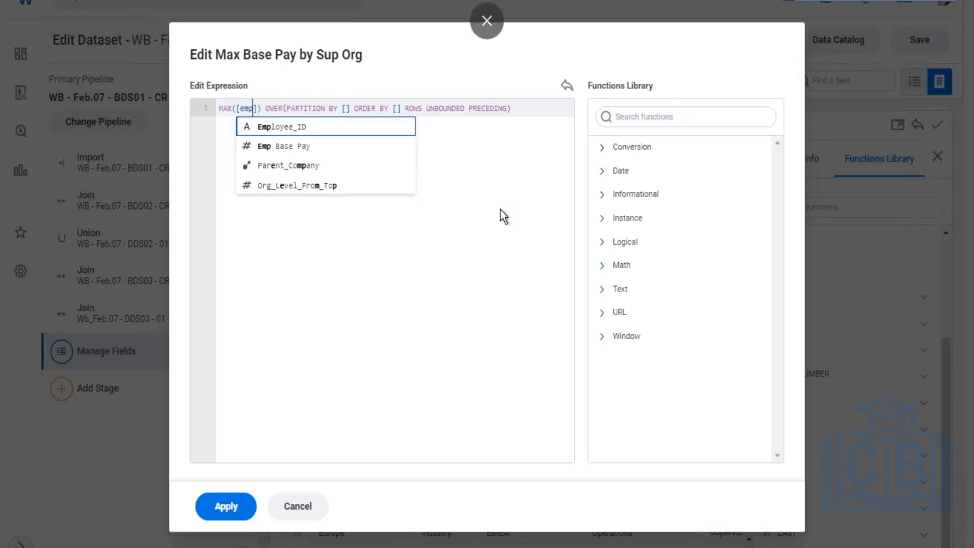
key(Escape)
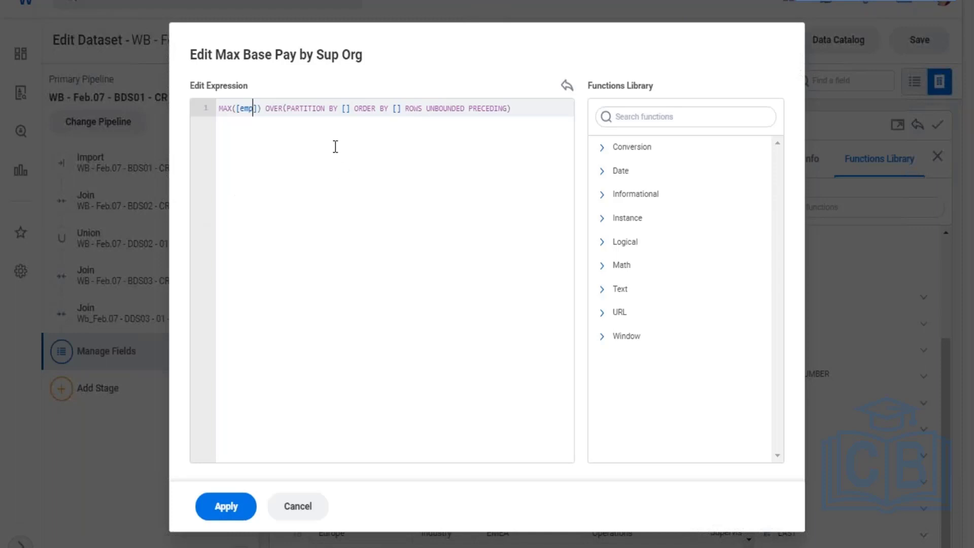
key(BackSpace)
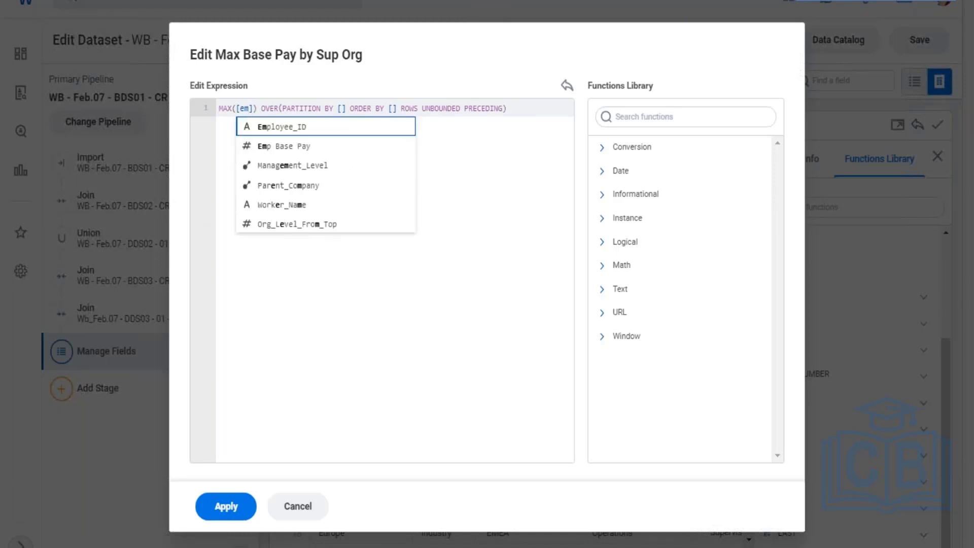
click(315, 145)
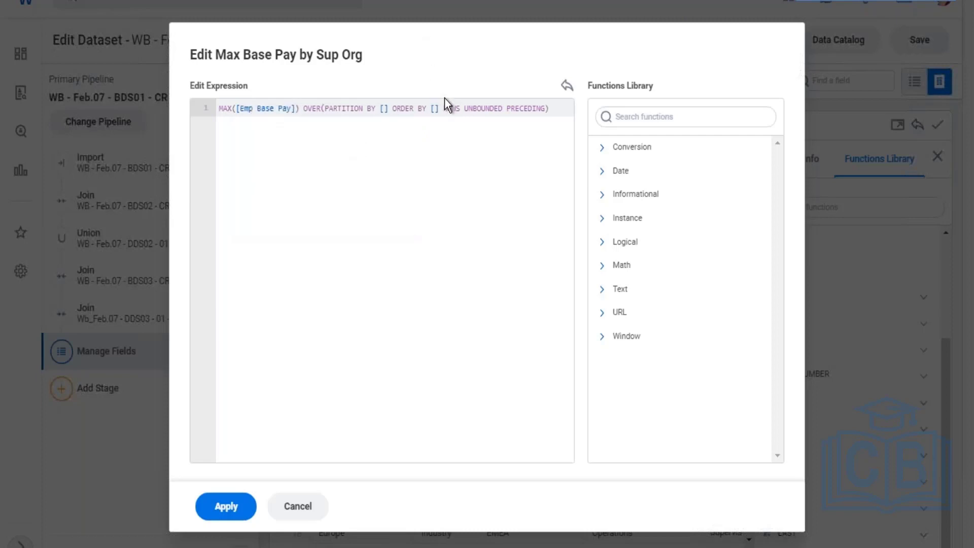
key(Right)
key(Right)
key(Return)
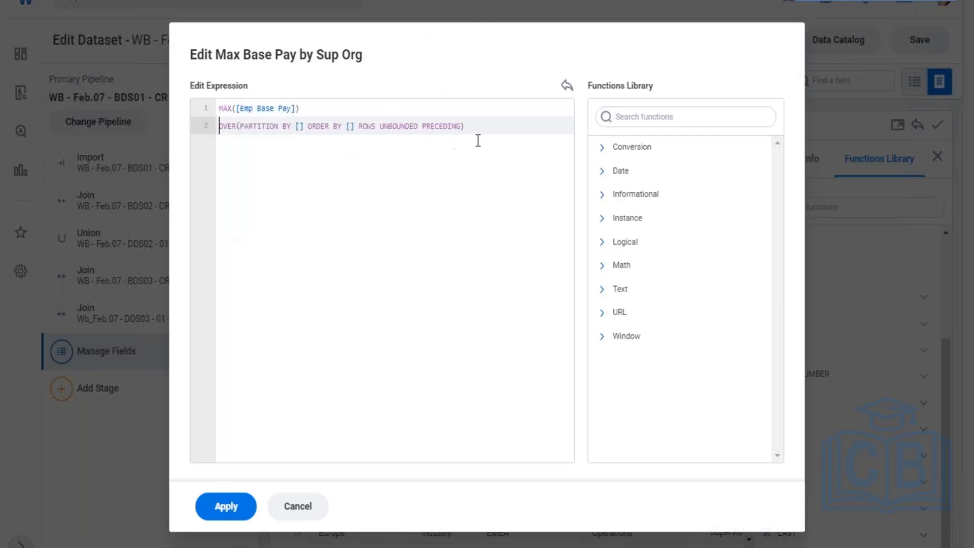
- Set Sup_Org_Name as the PARTITION BY field in the OVER clause of the MAX expression
shift+click(223, 125)
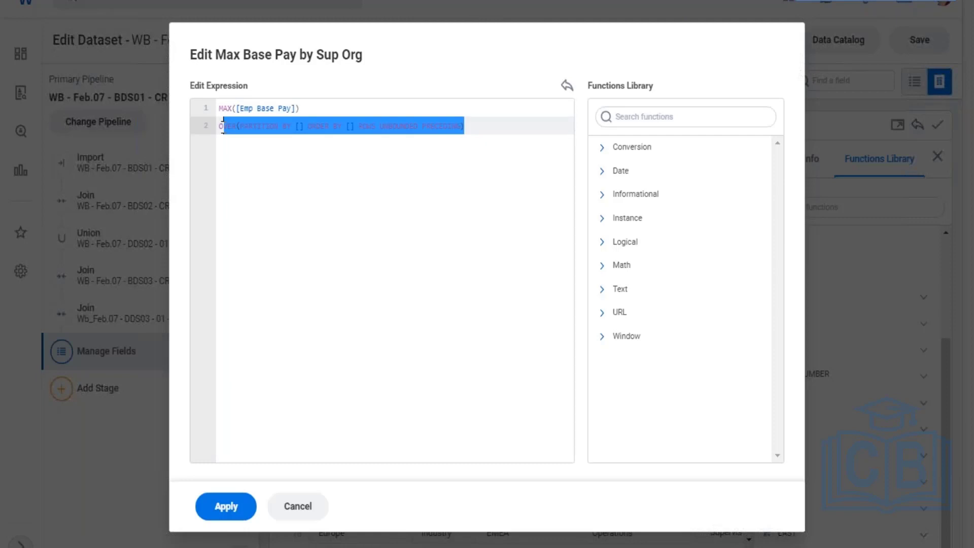
click(241, 108)
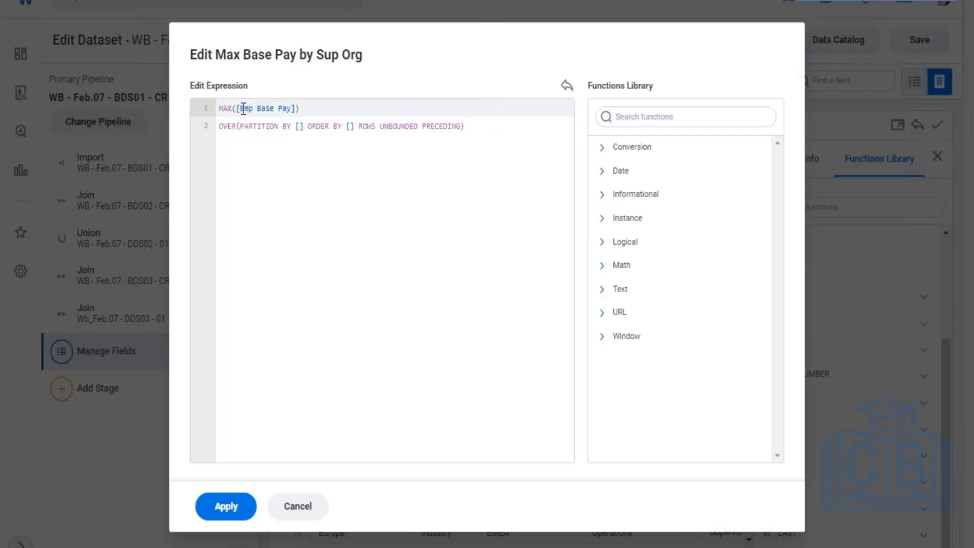
drag(244, 108, 282, 108)
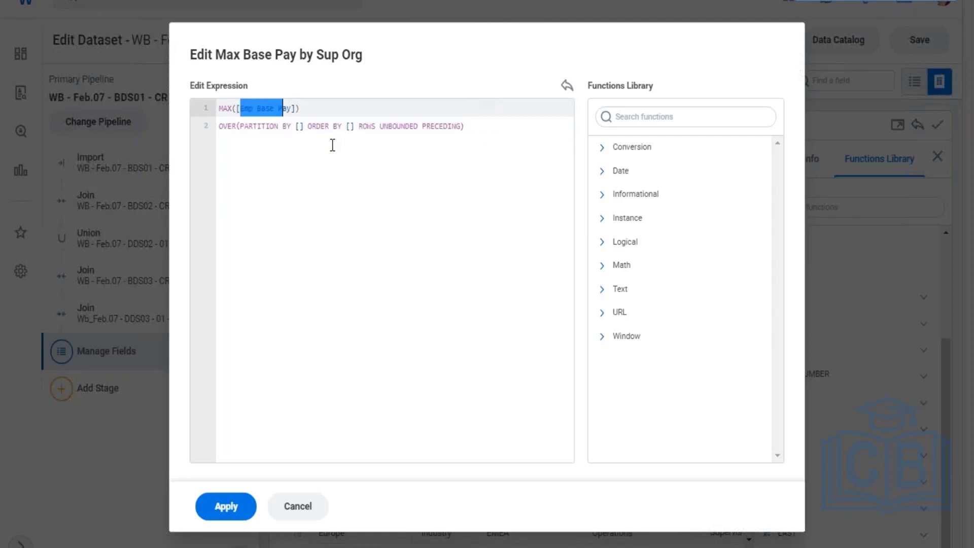
click(299, 127)
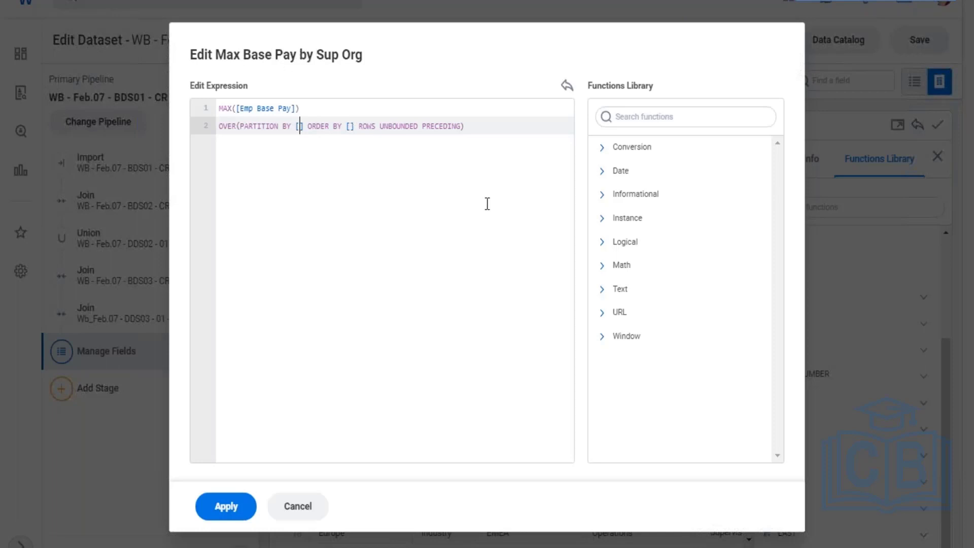
text(su)
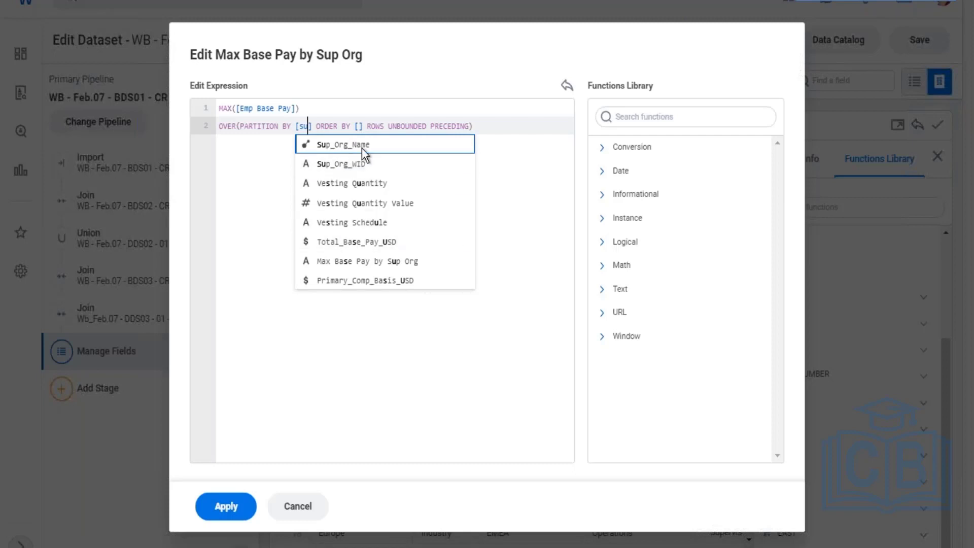
key(Return)
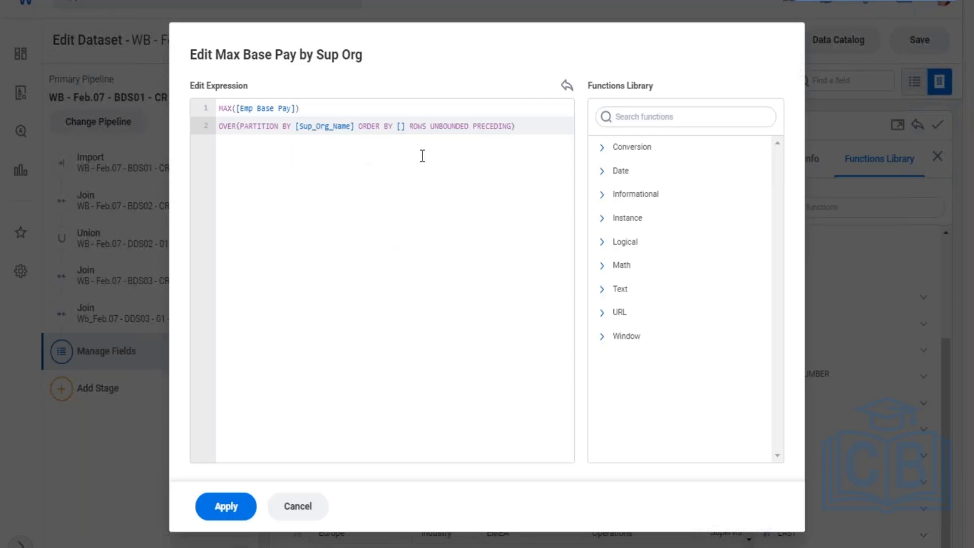
- Order the window by Emp Base Pay with DESC and move DESC ROWS UNBOUNDED PRECEDING onto its own line
click(401, 127)
drag(241, 108, 278, 108)
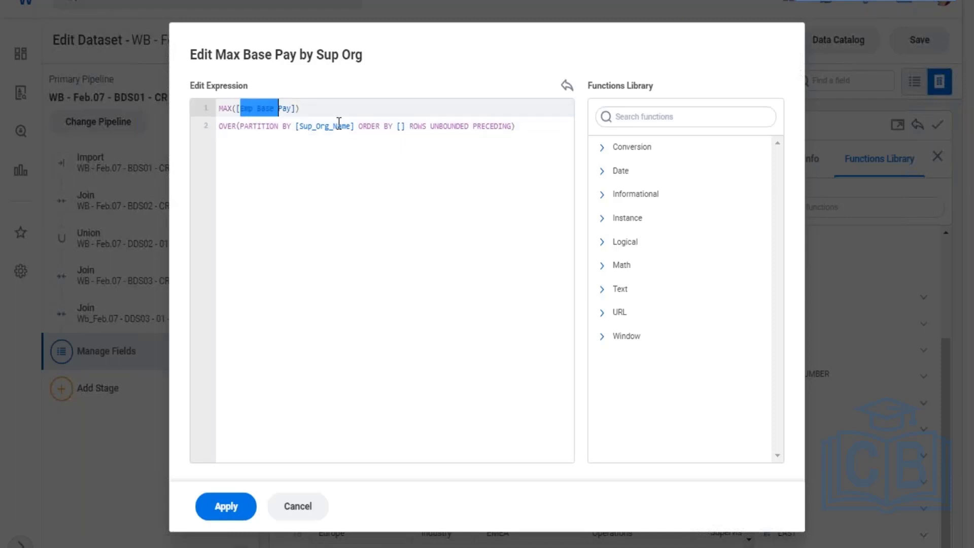
click(400, 130)
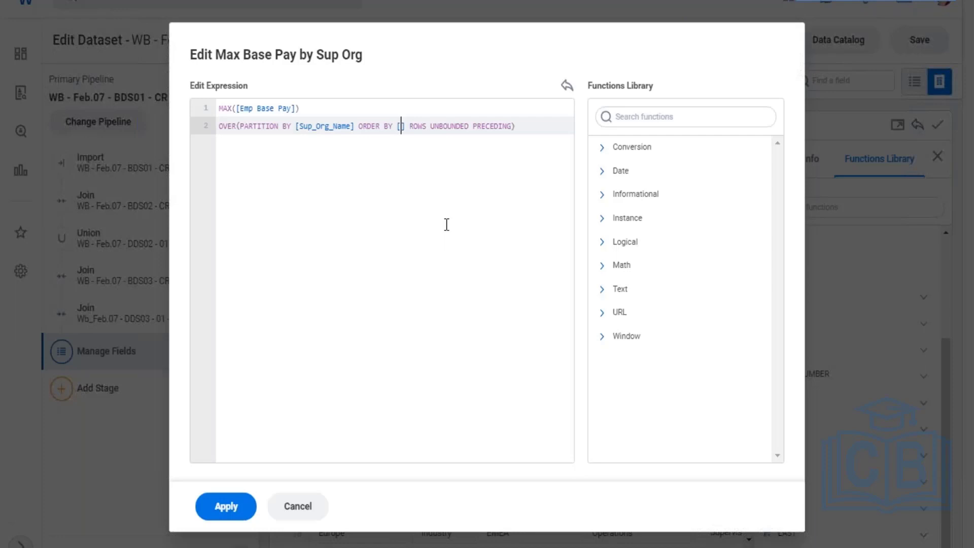
text(emp)
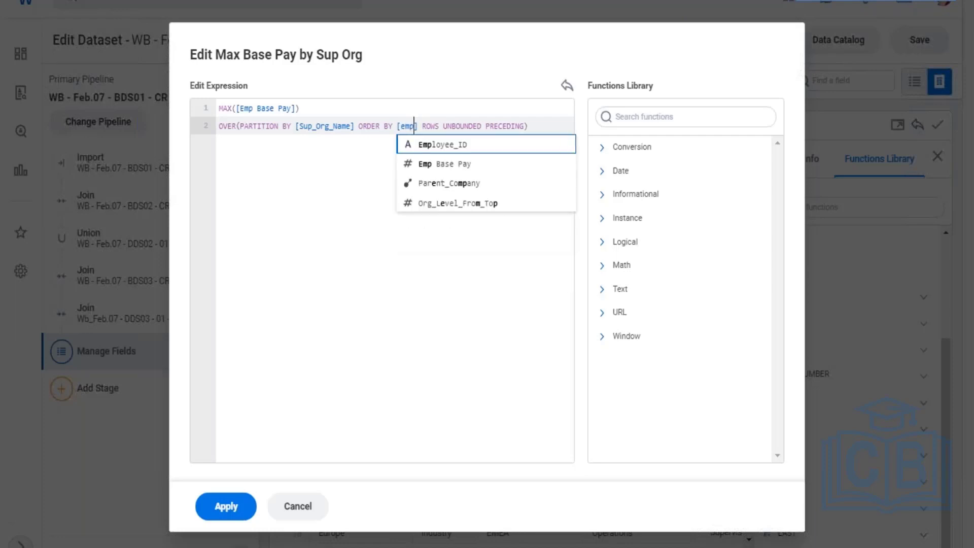
click(447, 171)
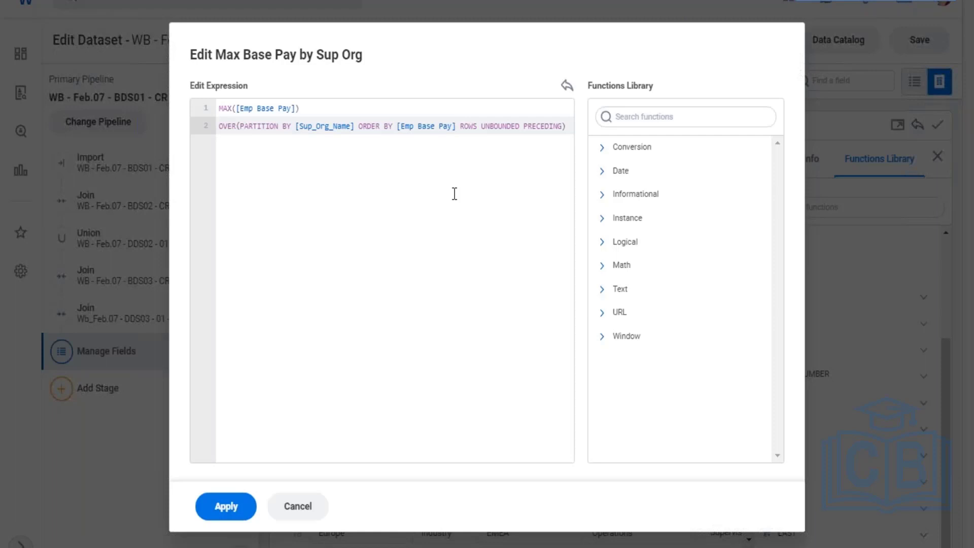
text(DESC)
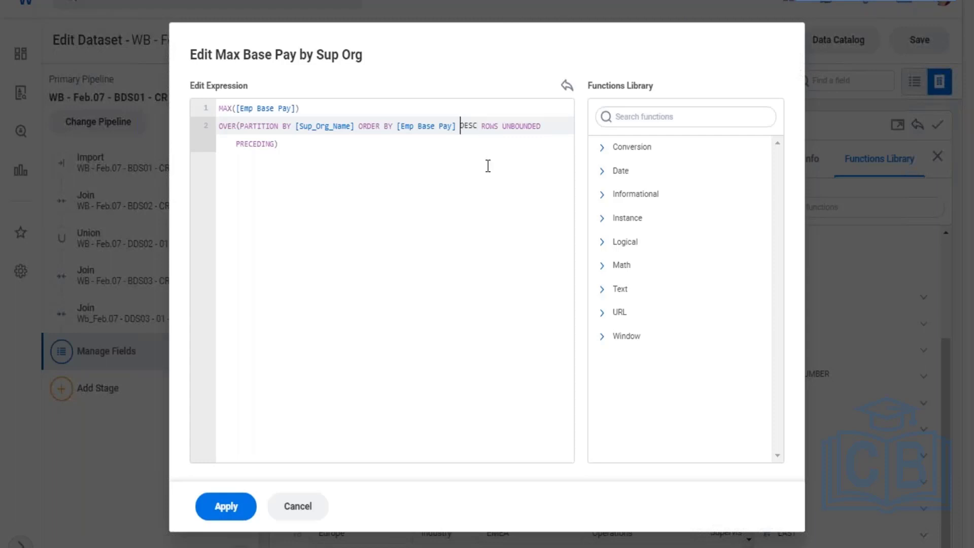
key(Return)
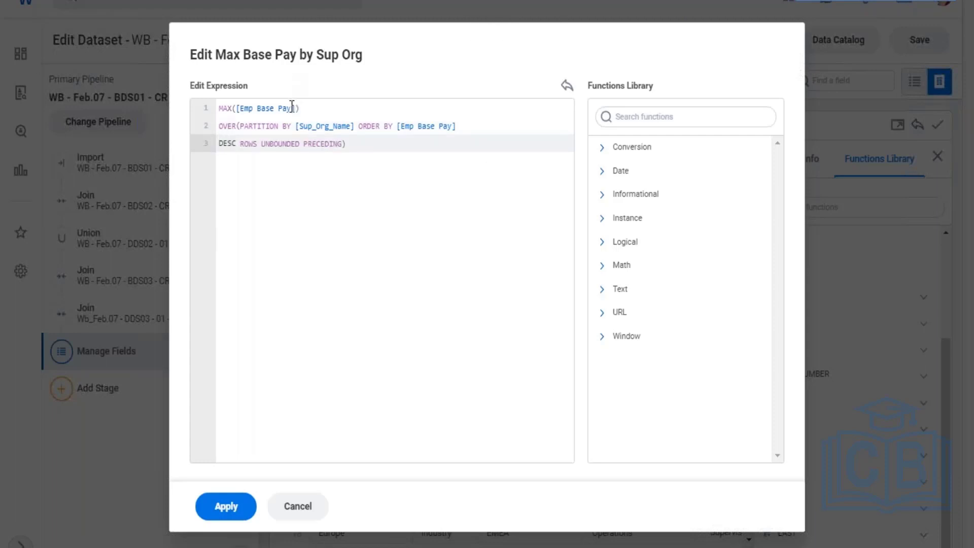
- Check the argument, partition and sort order of the MAX expression and apply it to the Max Base Pay by Sup Org field
drag(292, 107, 253, 108)
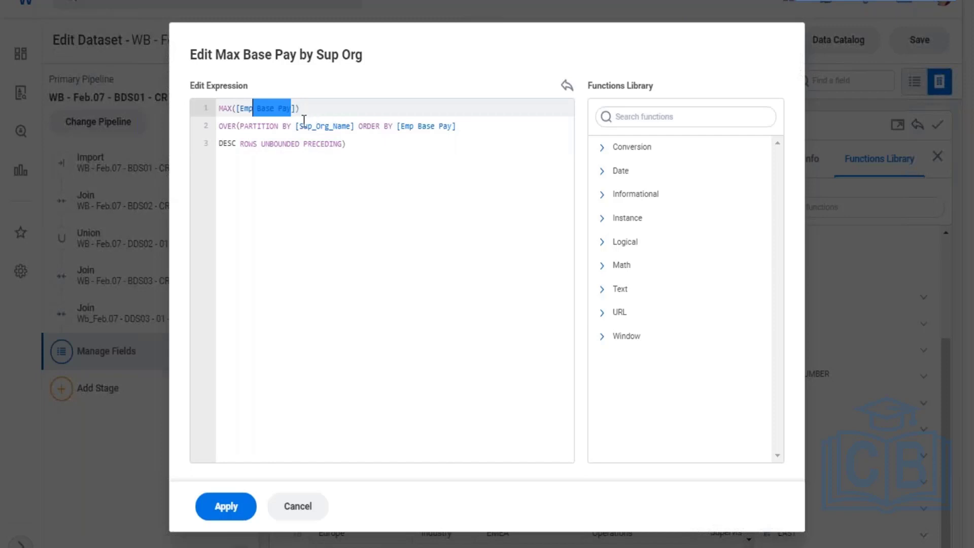
drag(304, 125, 343, 126)
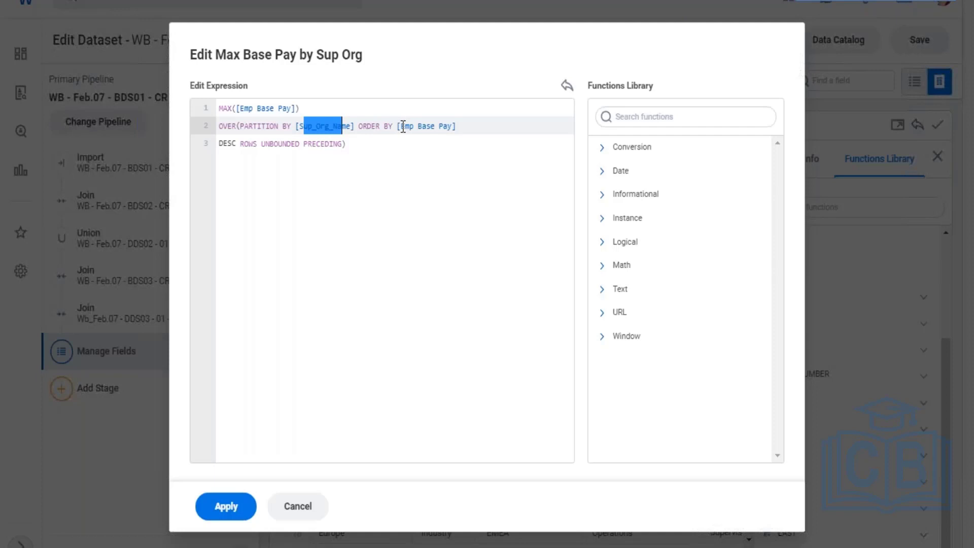
drag(402, 127, 443, 131)
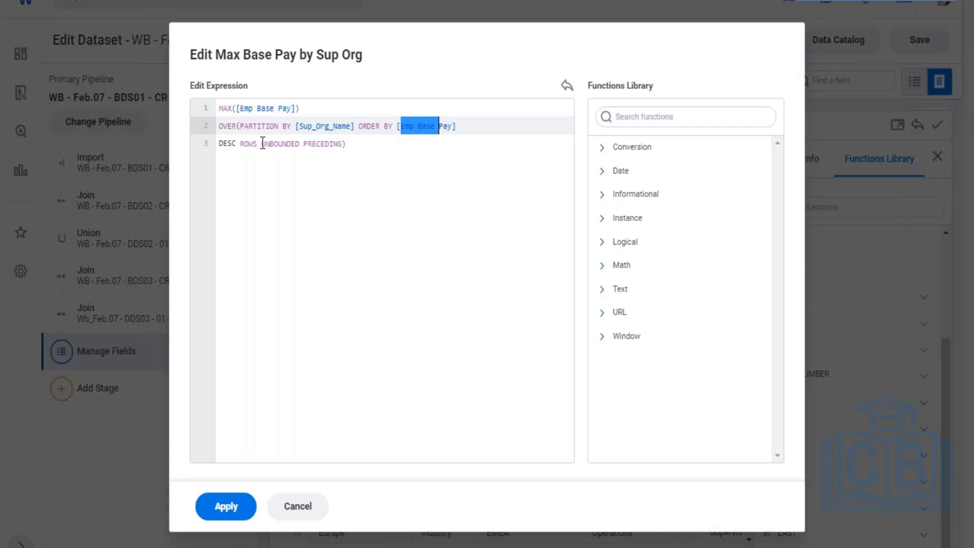
drag(240, 144, 216, 143)
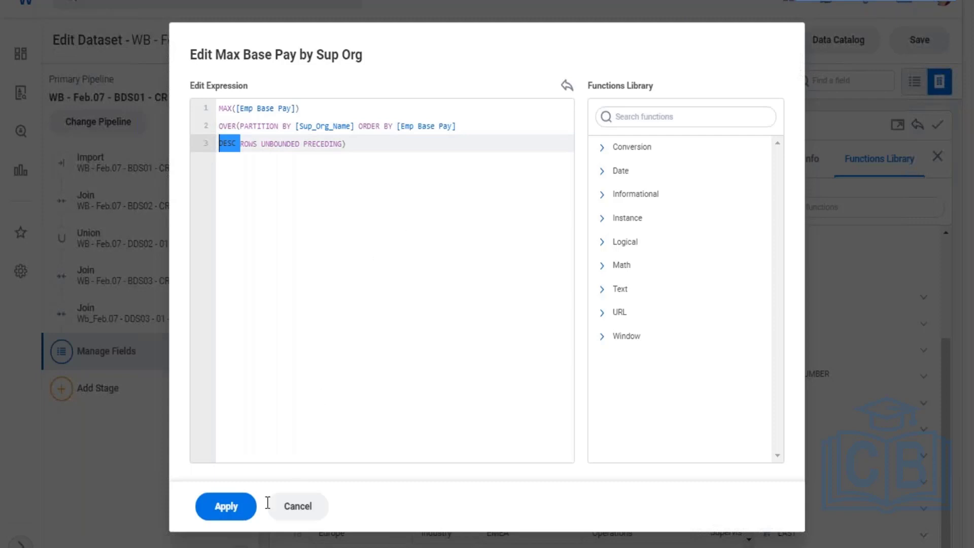
click(227, 511)
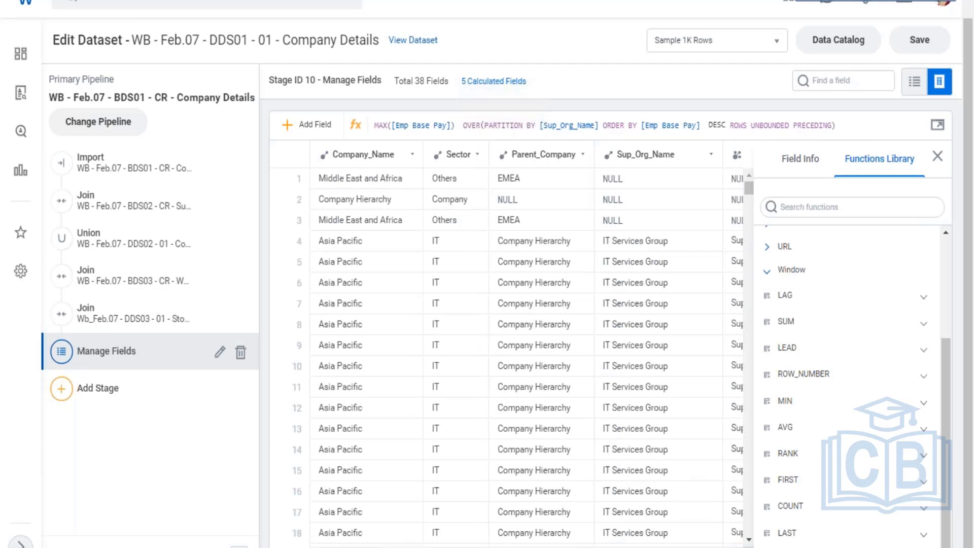
- Examine the Max Base Pay by Sup Org column against the Sup_Org_Name groups and the Emp Base Pay values
scroll(507, 355, right, 15)
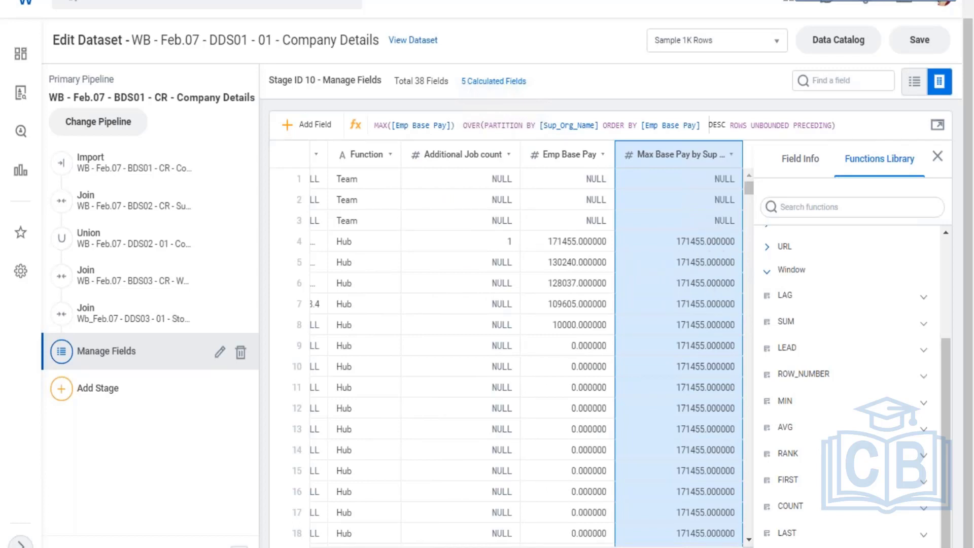
scroll(527, 344, left, 15)
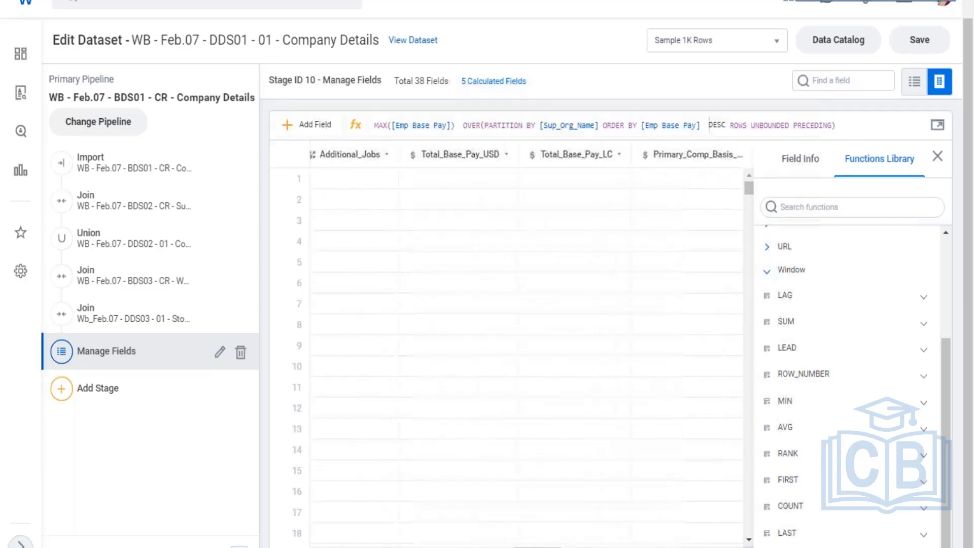
scroll(527, 344, left, 15)
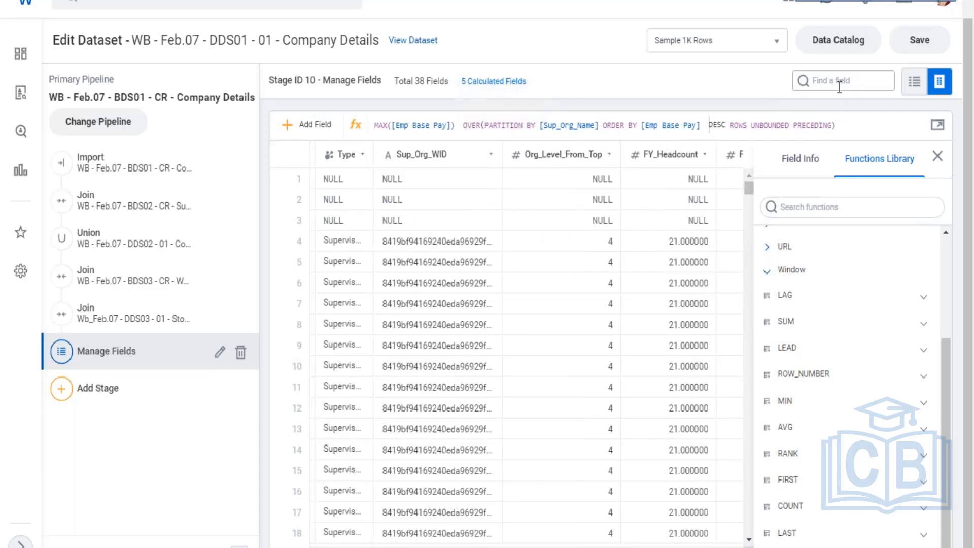
click(825, 81)
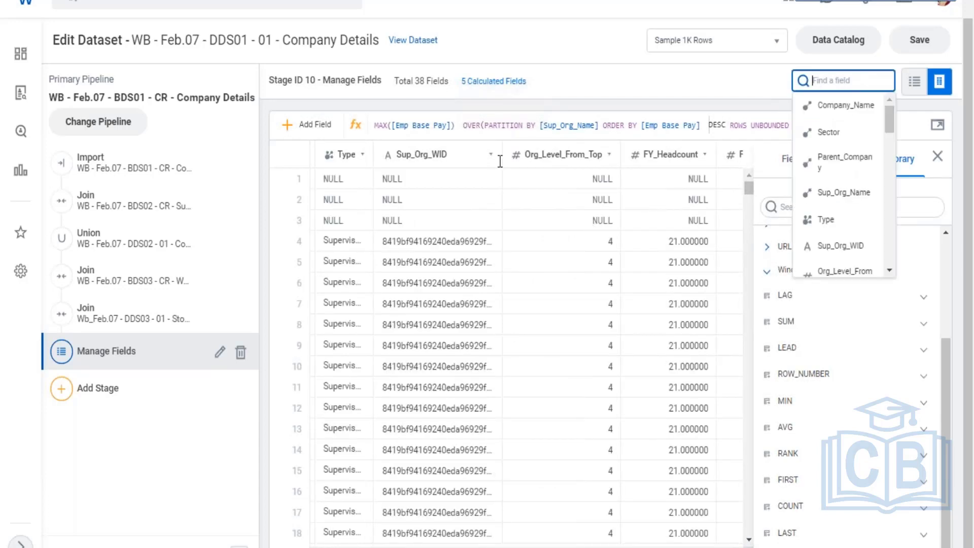
click(843, 192)
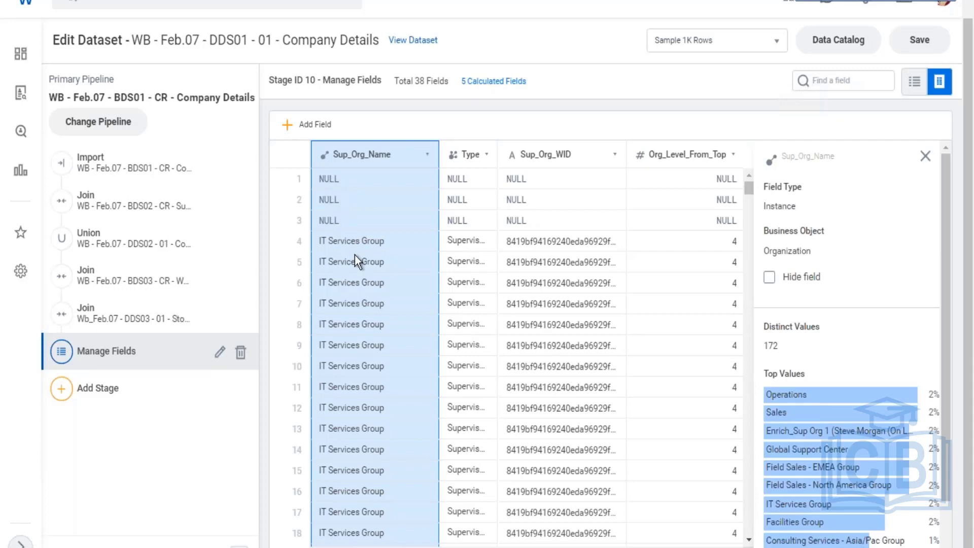
scroll(355, 249, down, 3)
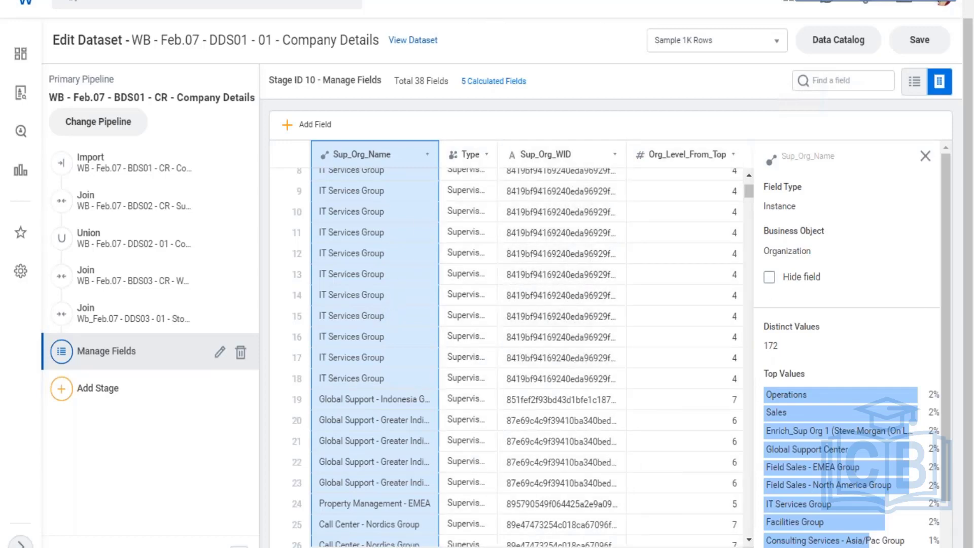
scroll(508, 345, right, 10)
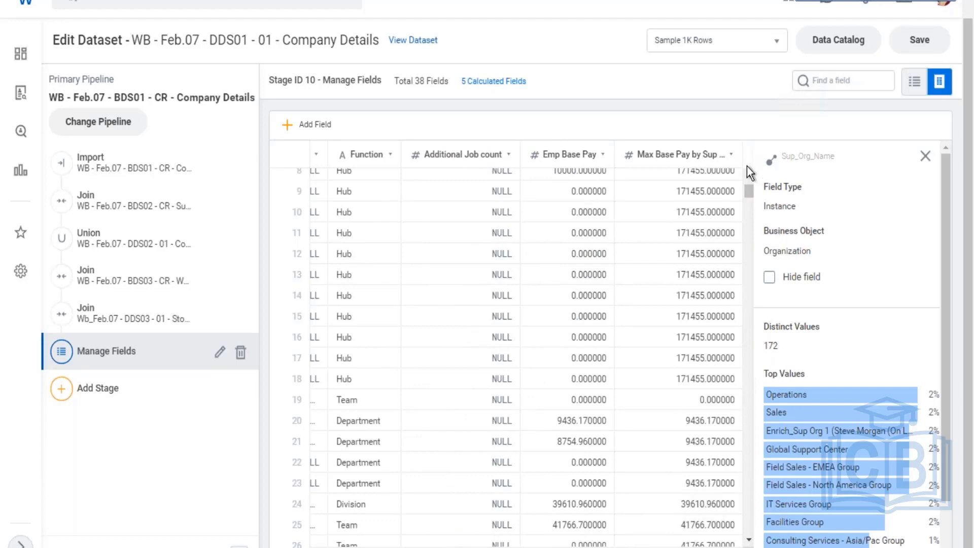
double_click(748, 173)
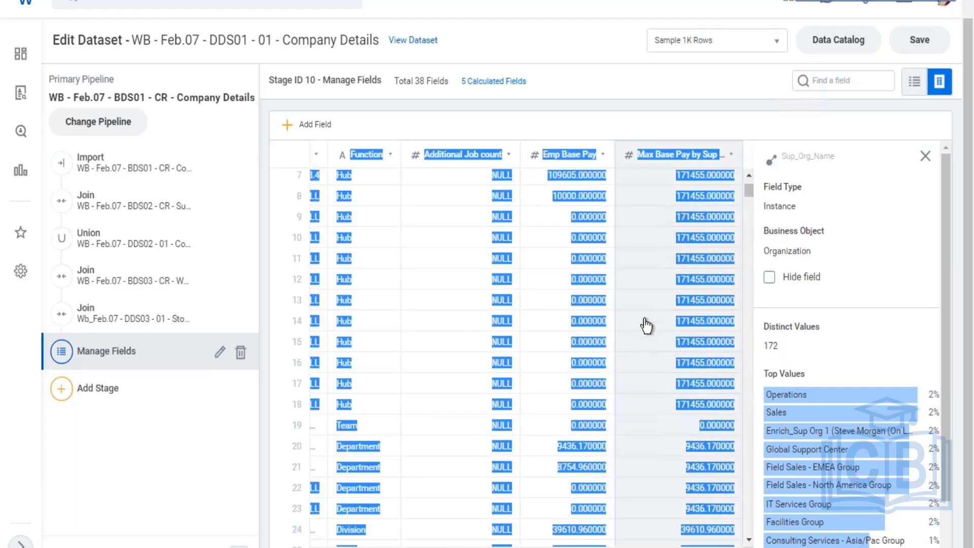
scroll(642, 317, up, 2)
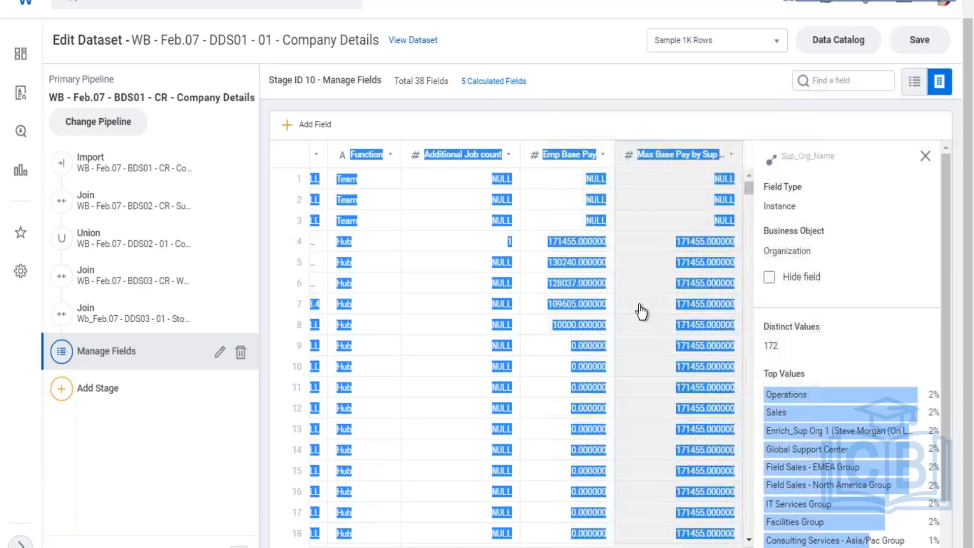
- Add Gender as a second PARTITION BY field after Sup_Org_Name in Max Base Pay by Sup Org and check the recalculated column
click(698, 220)
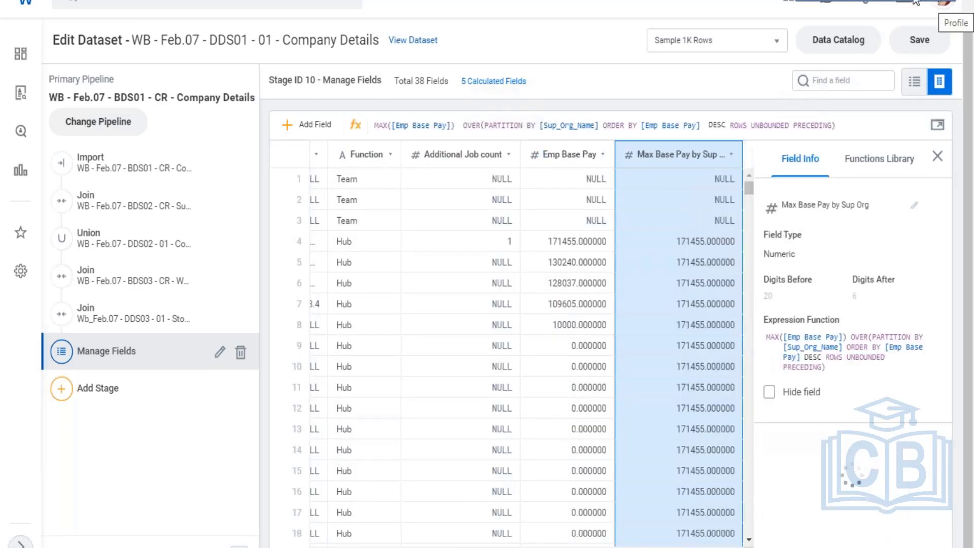
key(alt+Tab)
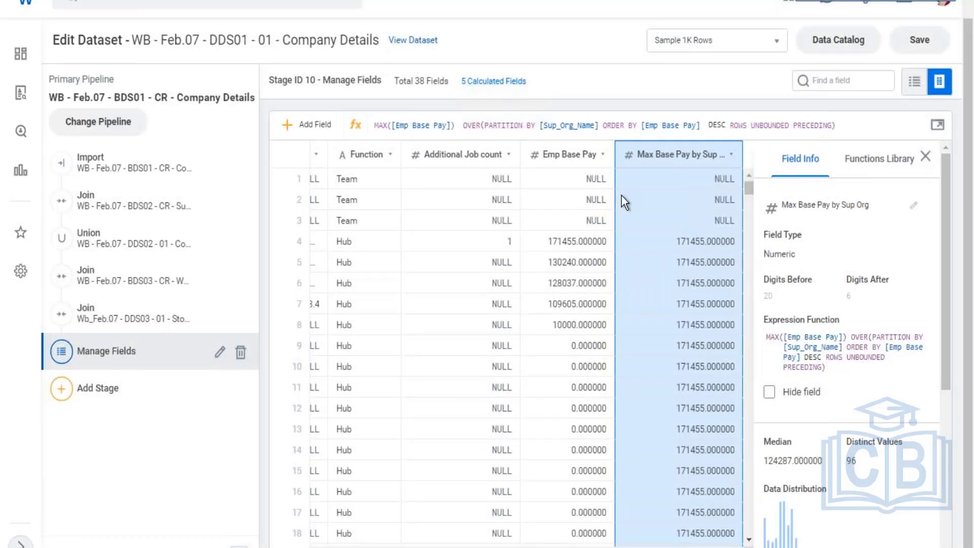
click(599, 125)
text(,[)
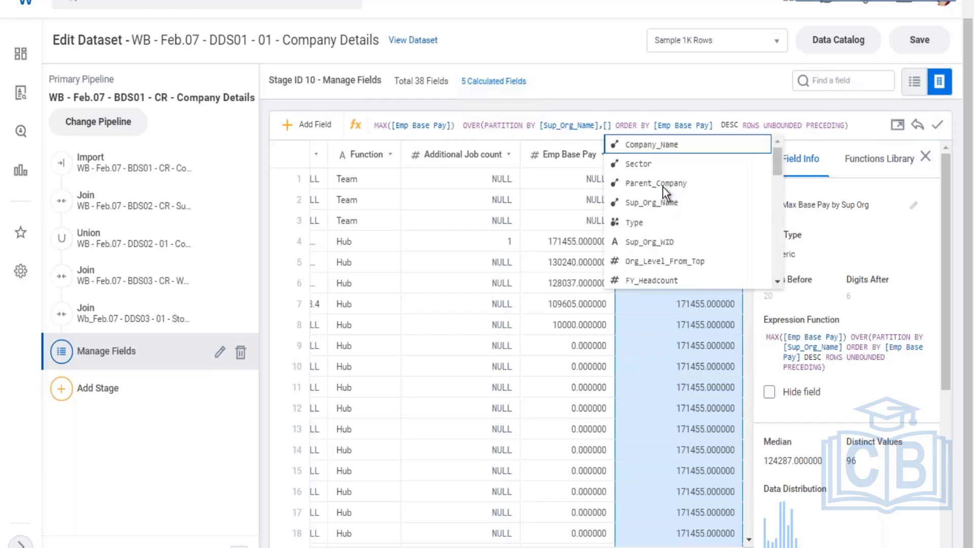
text(ge)
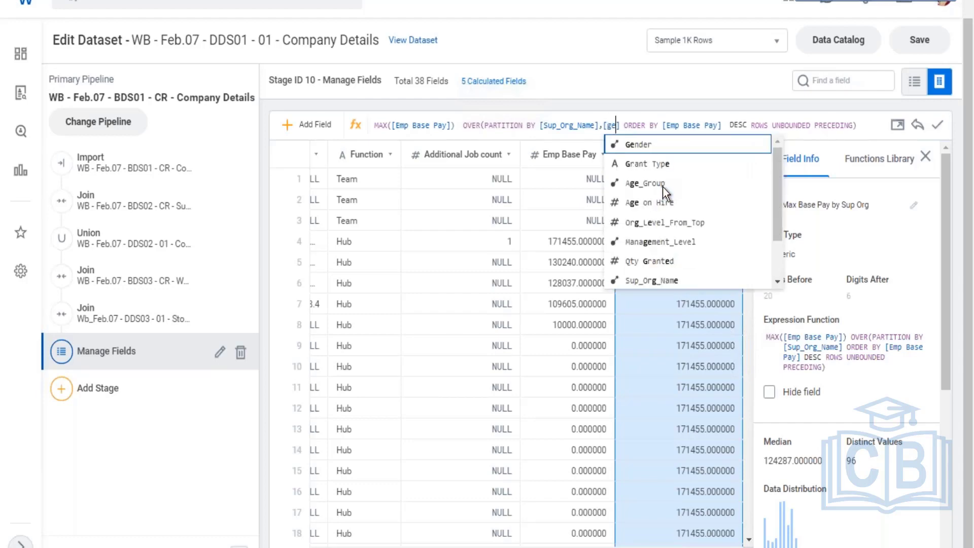
click(638, 143)
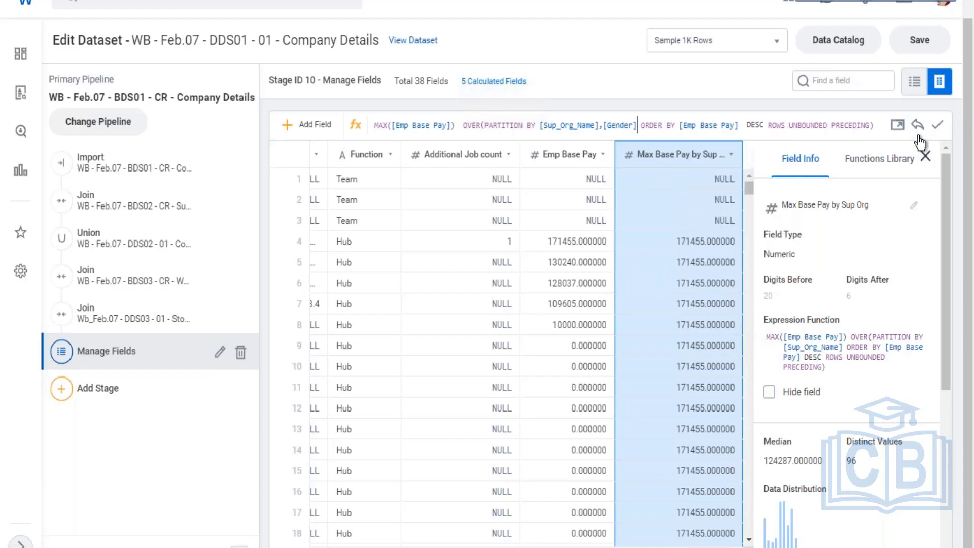
key(Return)
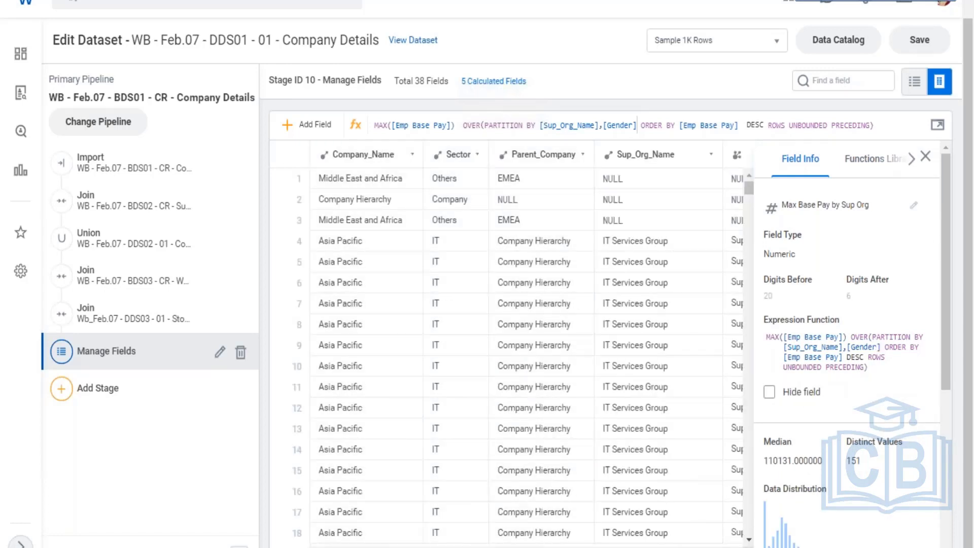
scroll(526, 356, right, 15)
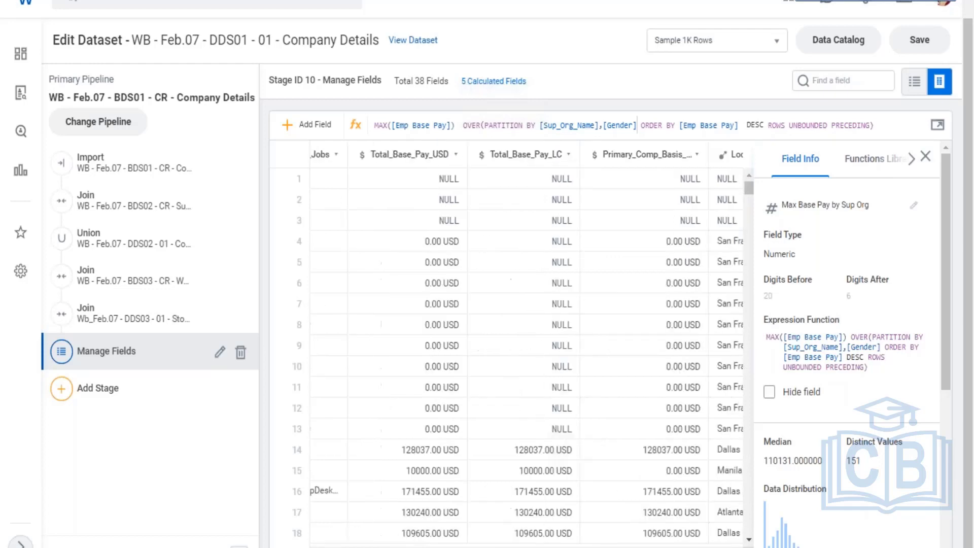
scroll(526, 355, right, 5)
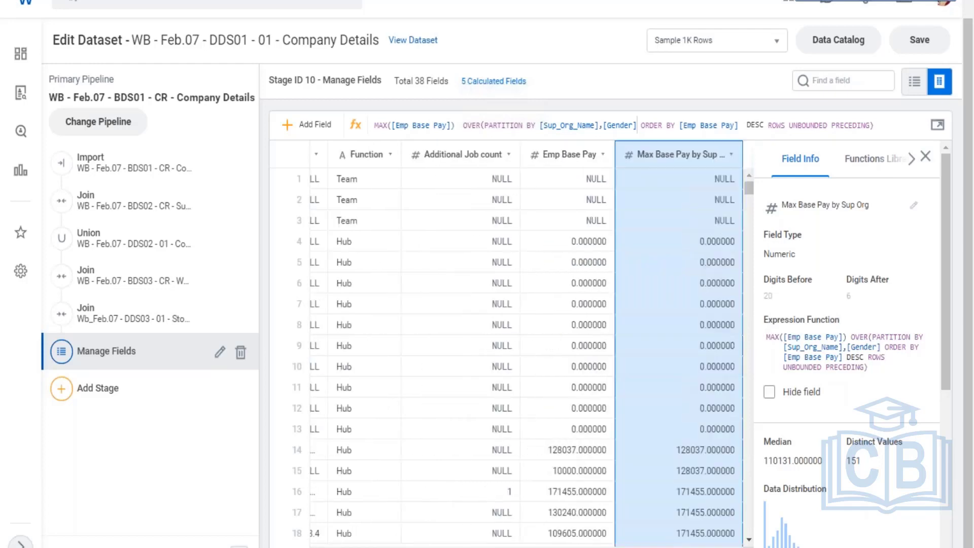
scroll(721, 247, down, 2)
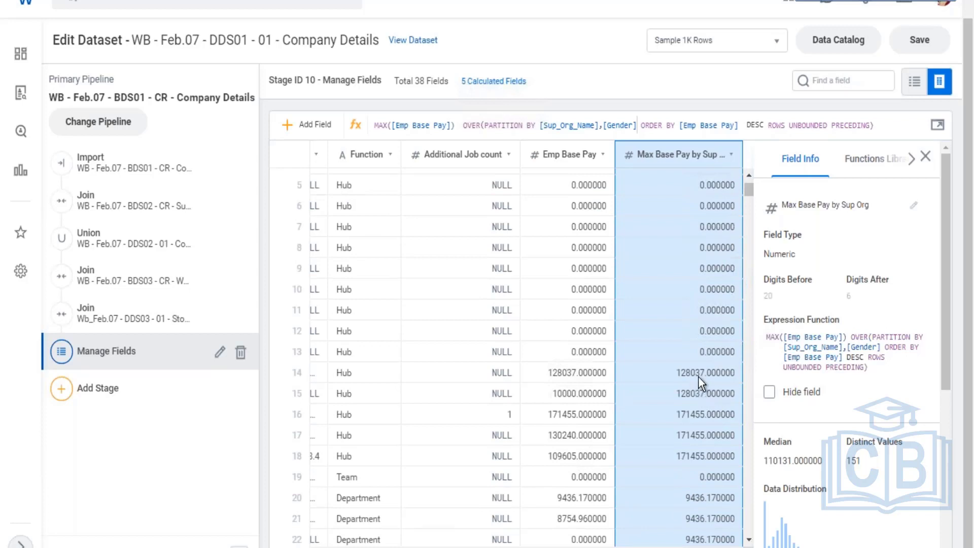
- Look up the Sup_Org_Name column and the Gender column to review the partition values of the sample rows
click(822, 82)
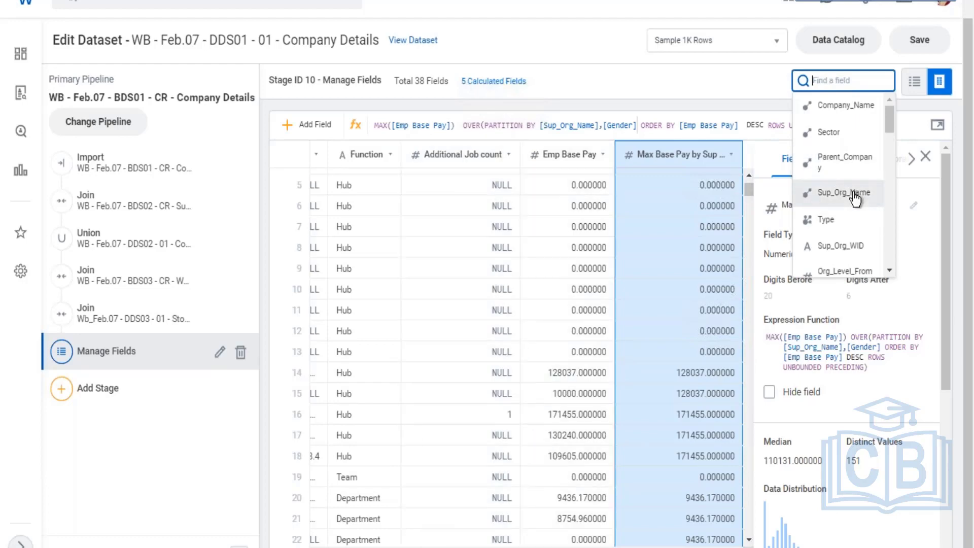
click(857, 191)
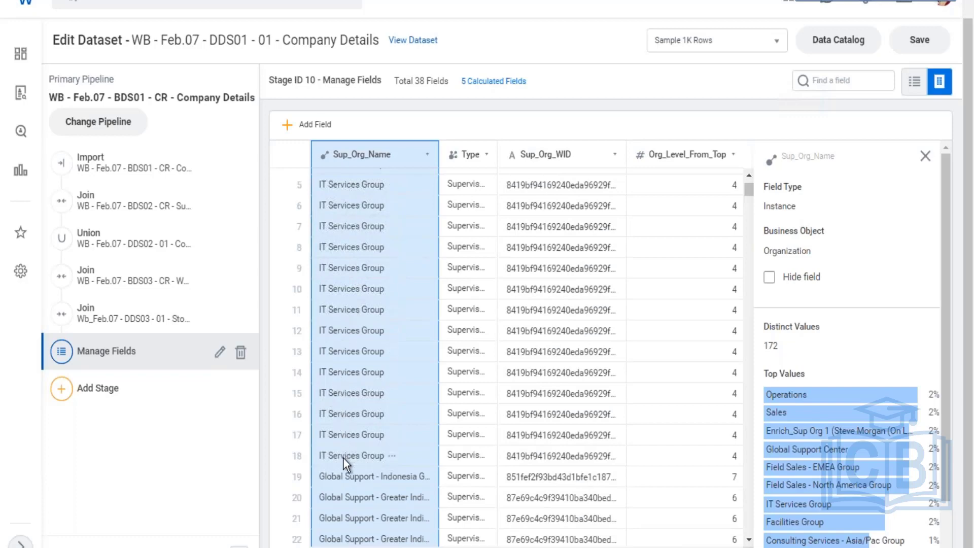
click(837, 80)
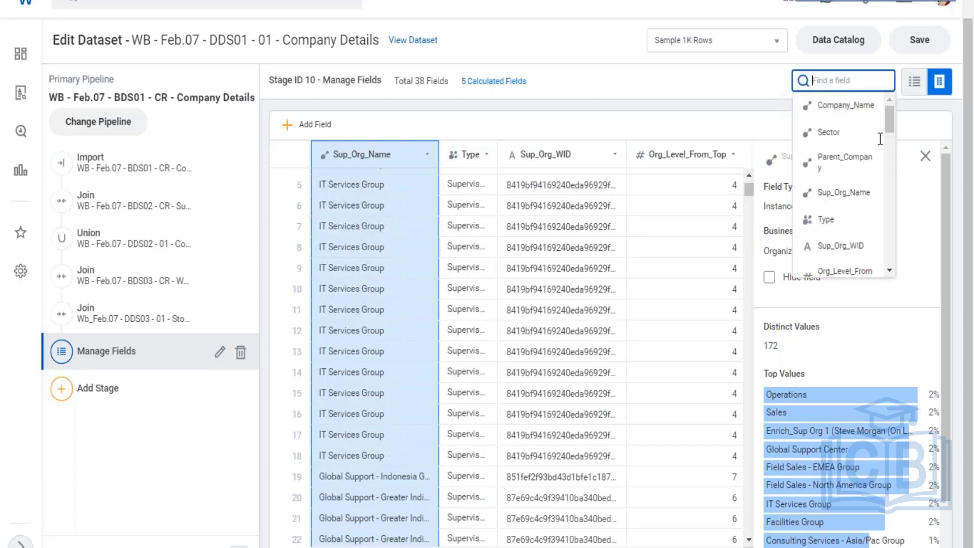
scroll(842, 198, down, 2)
scroll(870, 193, down, 6)
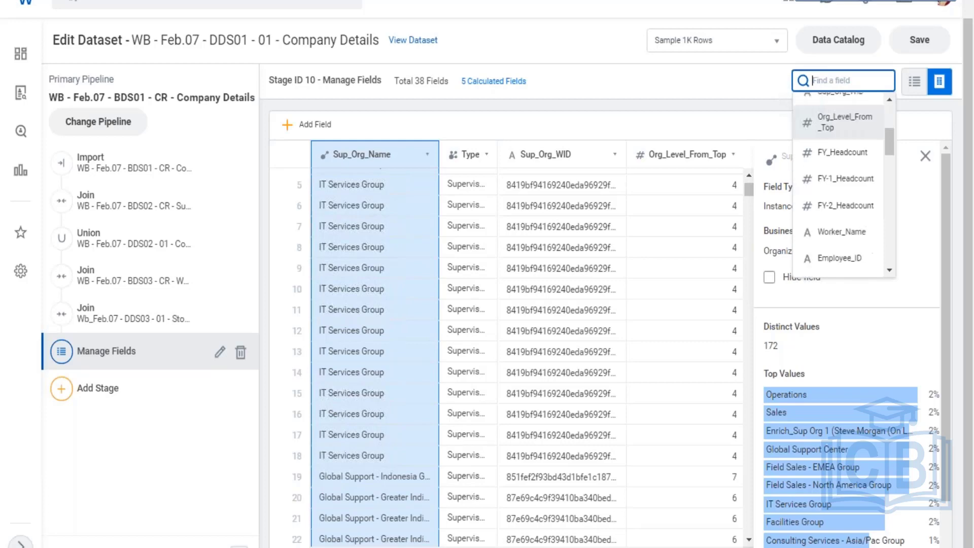
scroll(870, 193, down, 3)
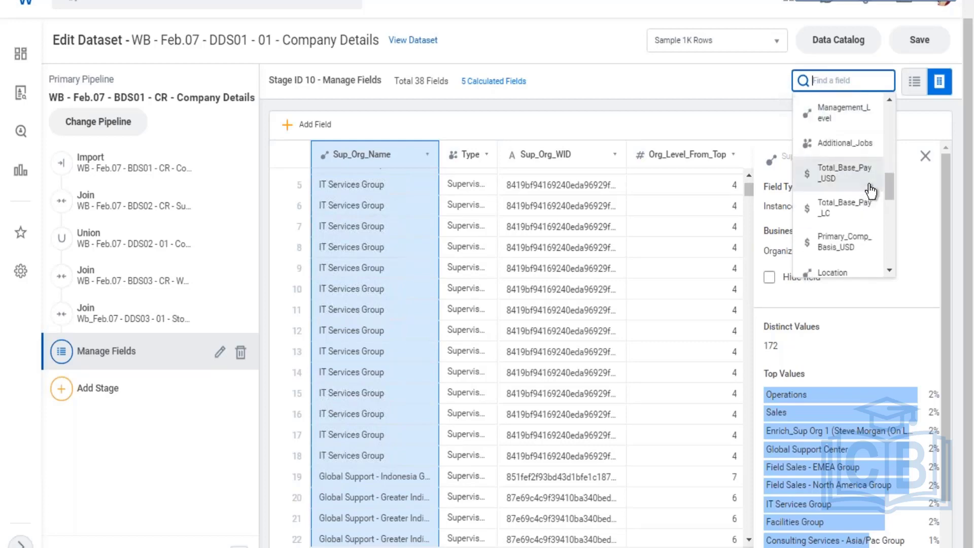
scroll(863, 203, down, 3)
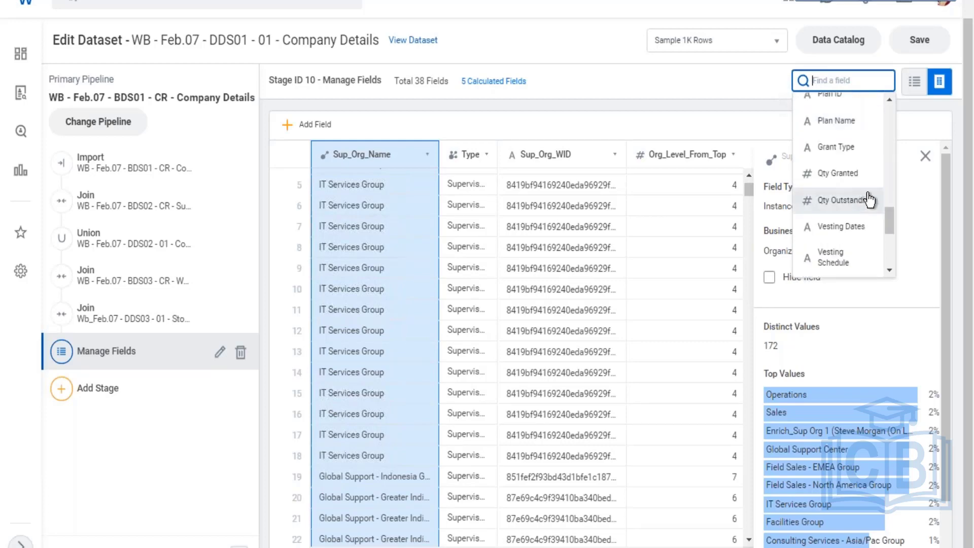
scroll(856, 186, down, 3)
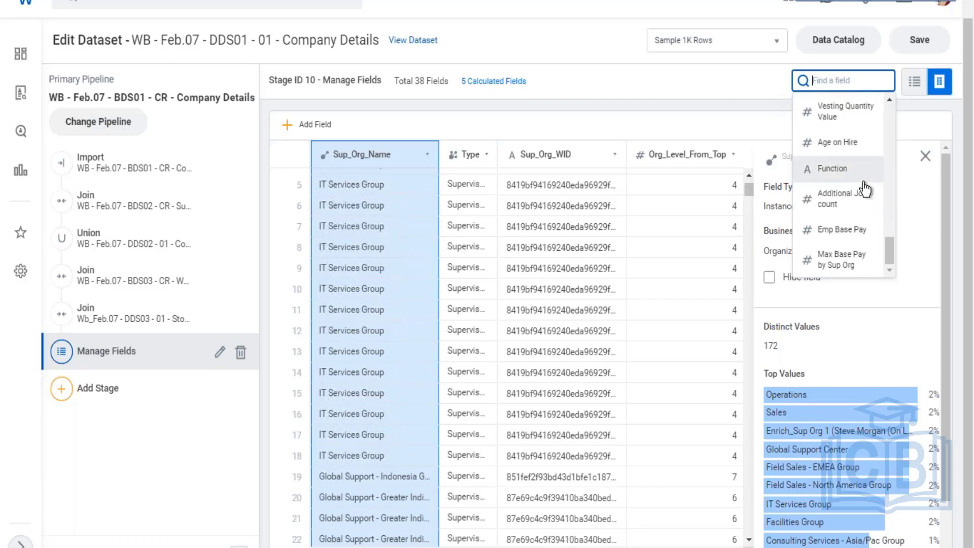
scroll(865, 205, up, 8)
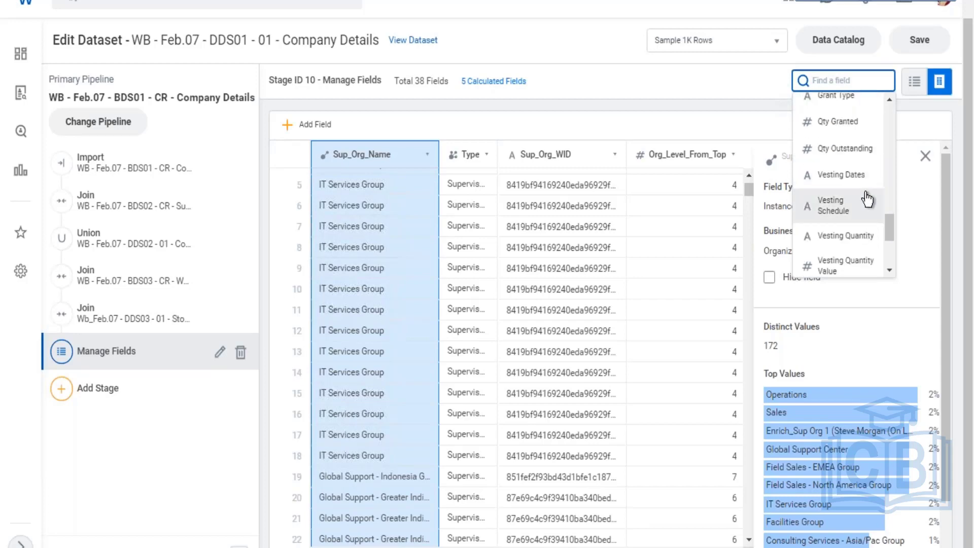
scroll(859, 190, up, 6)
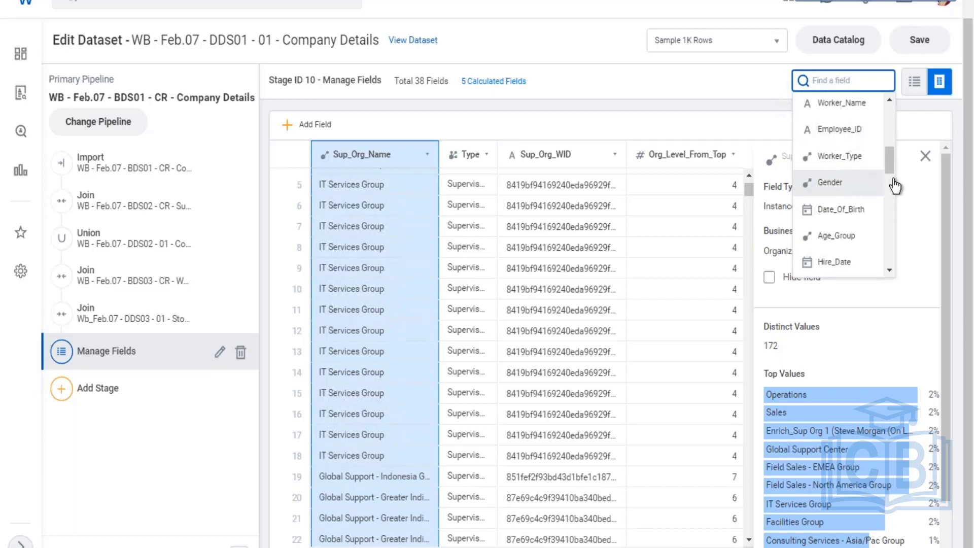
click(842, 183)
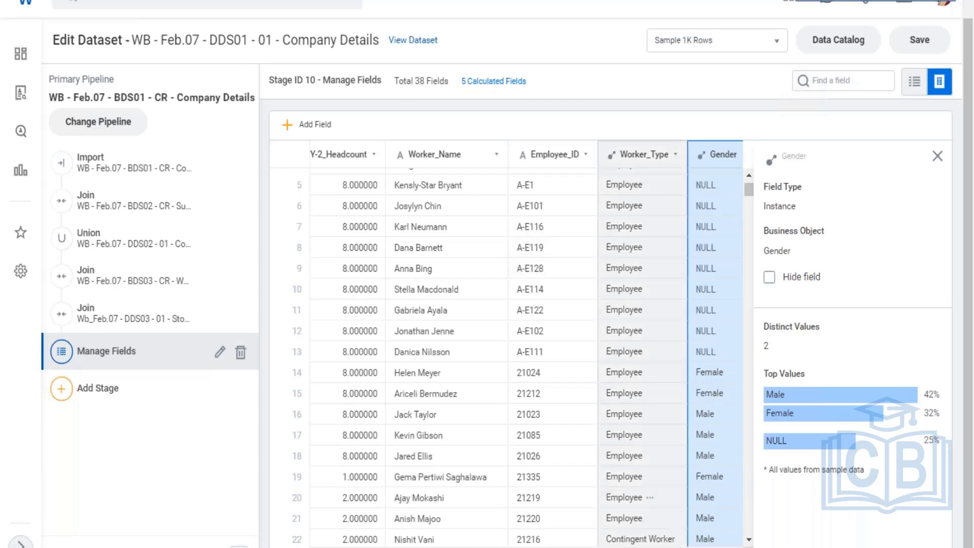
- Compare the Max Base Pay by Sup Org column with the Emp Base Pay values across further sample rows
scroll(694, 545, right, 5)
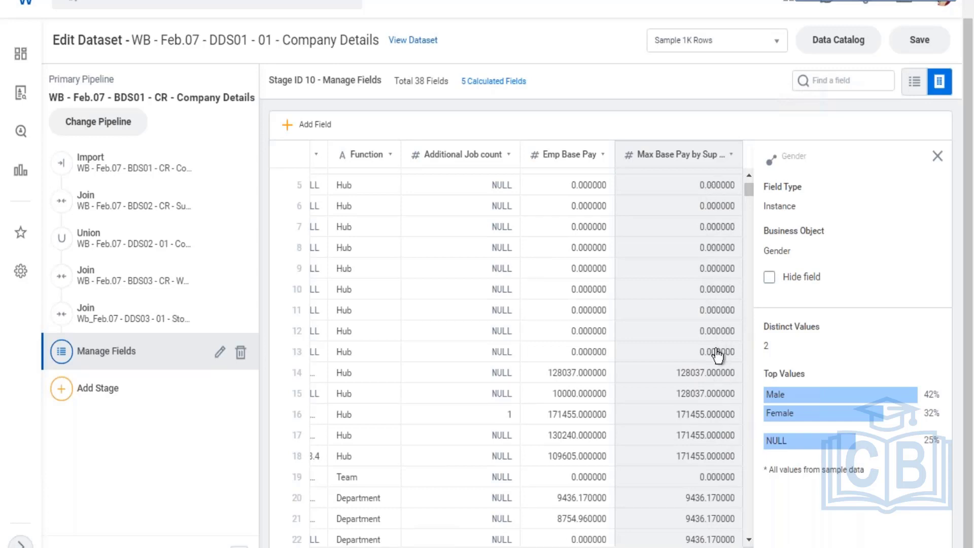
scroll(695, 358, down, 10)
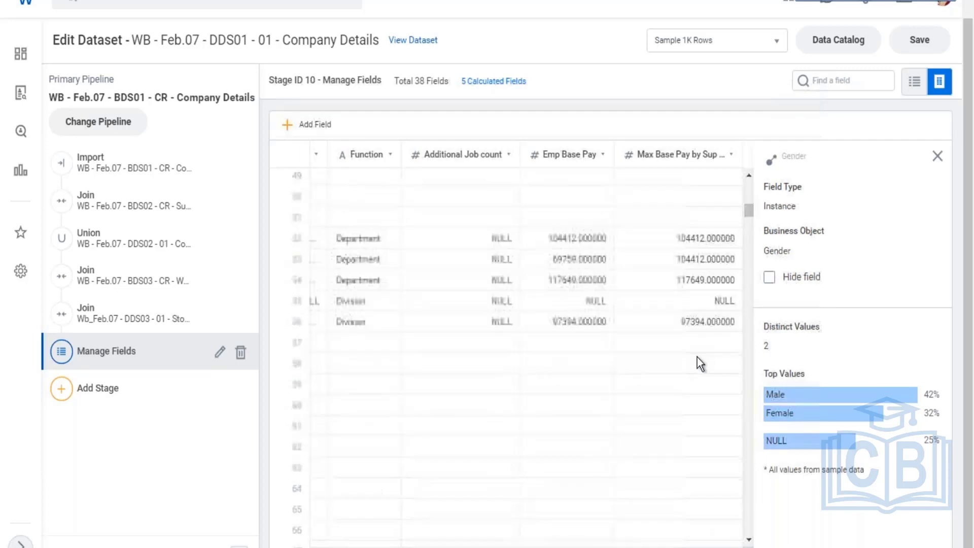
click(571, 348)
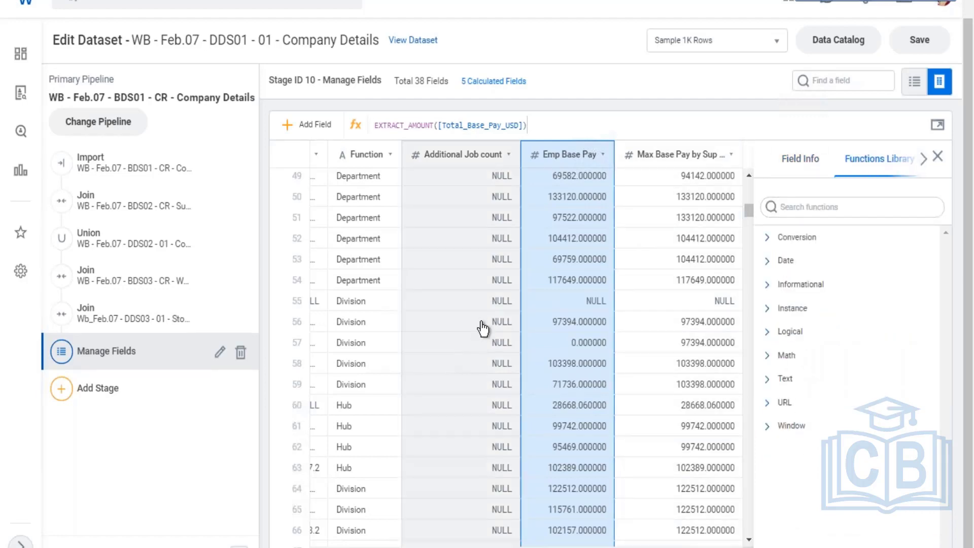
- Save the Company Details dataset and switch to Excel to view the notes on the 27.02 sheet
click(922, 37)
key(alt+Tab)
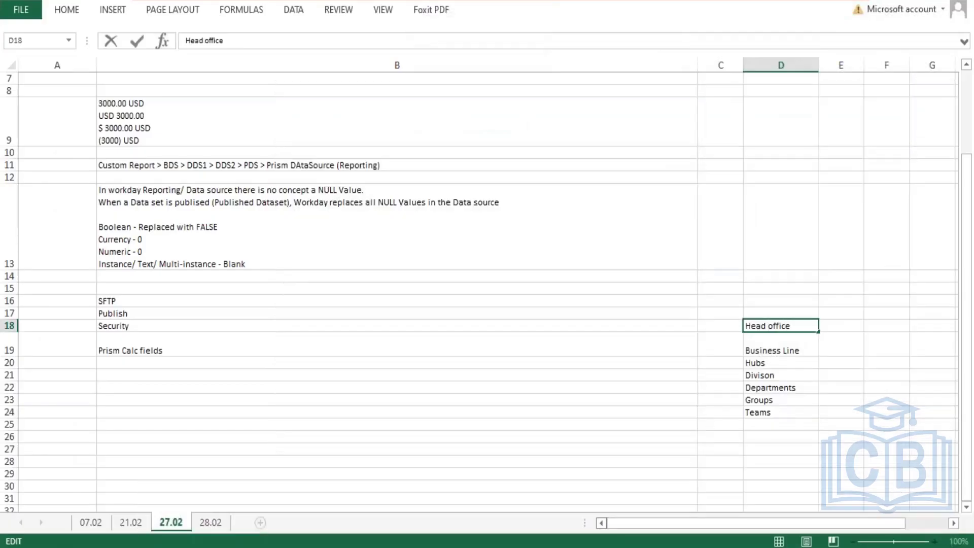
click(575, 333)
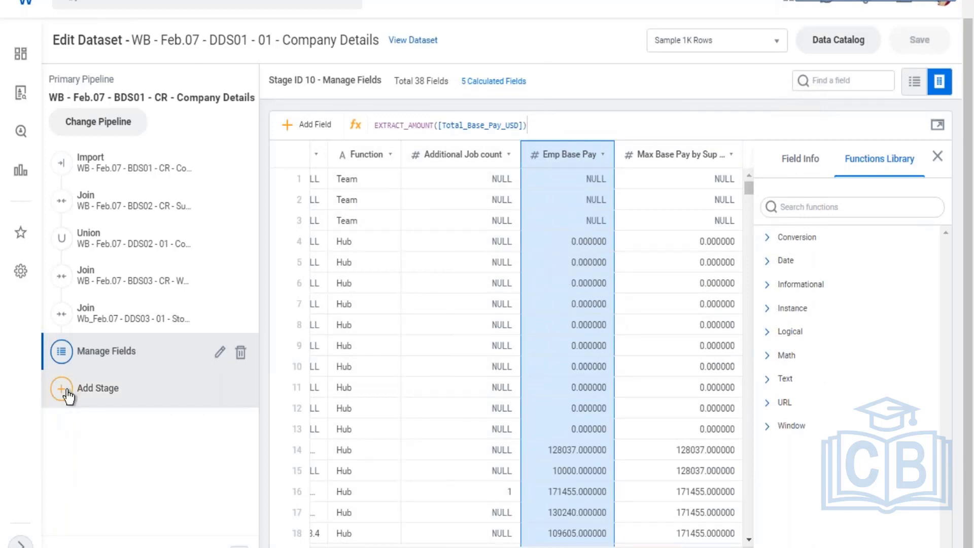
- Add a second Manage Fields stage at the end of the primary pipeline, keeping all its fields included
click(67, 392)
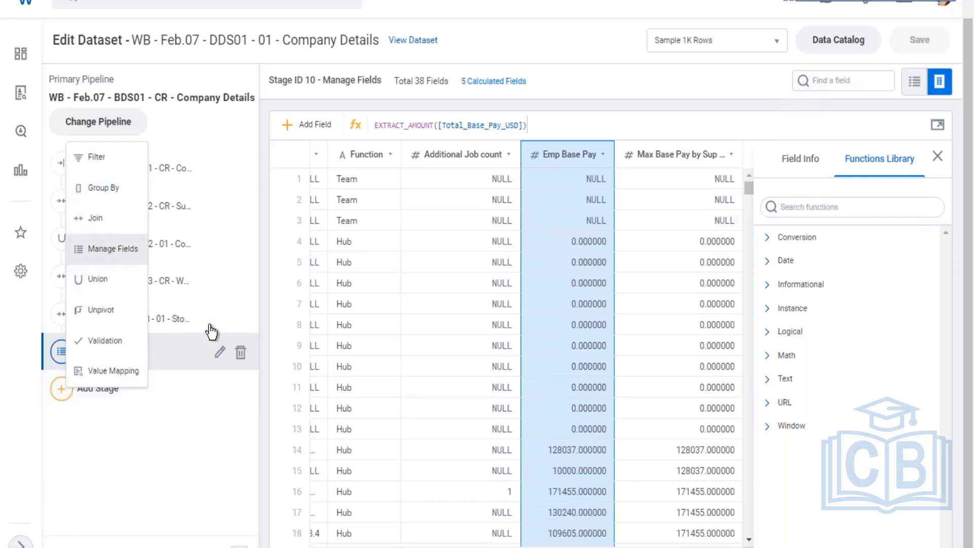
click(113, 249)
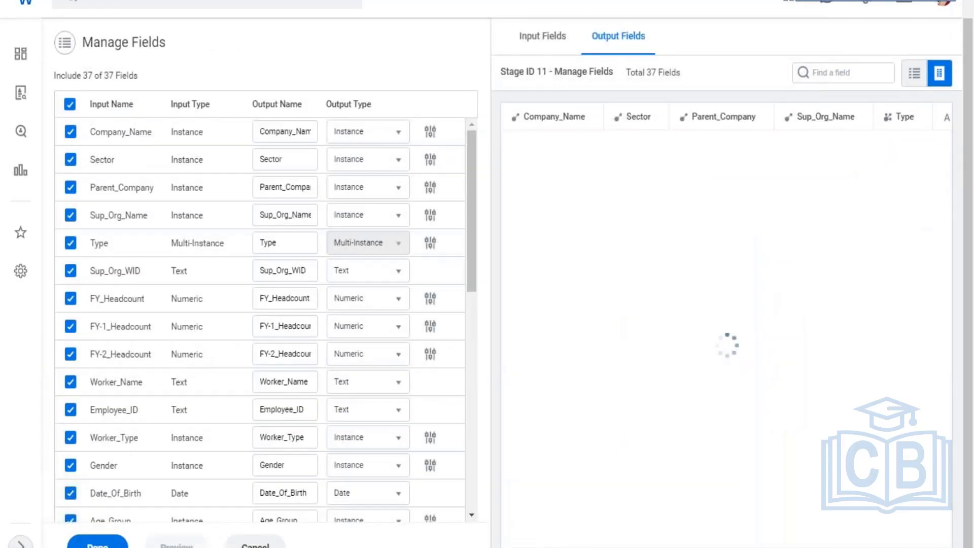
click(98, 544)
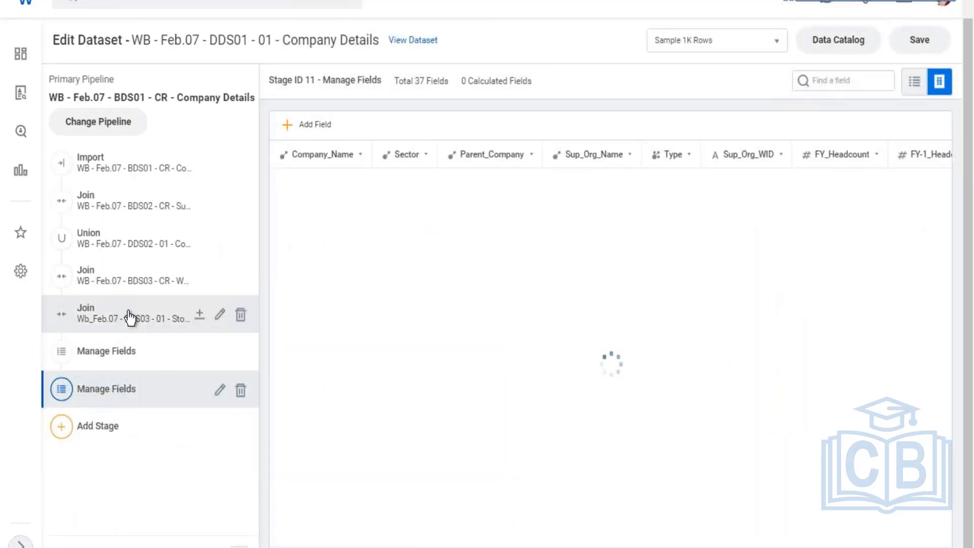
- Compare the previews of the last Join stage and the two Manage Fields stages, finishing on the newest one
click(129, 318)
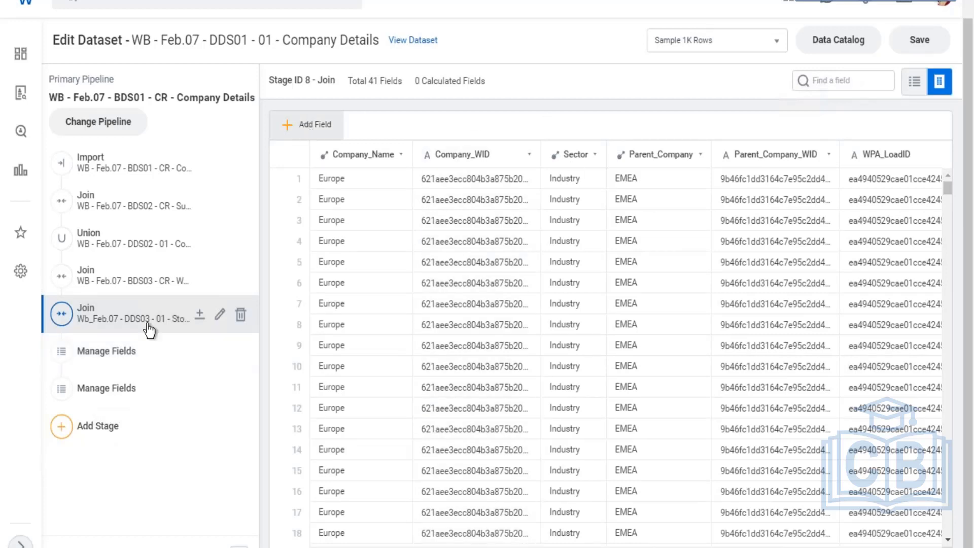
click(124, 355)
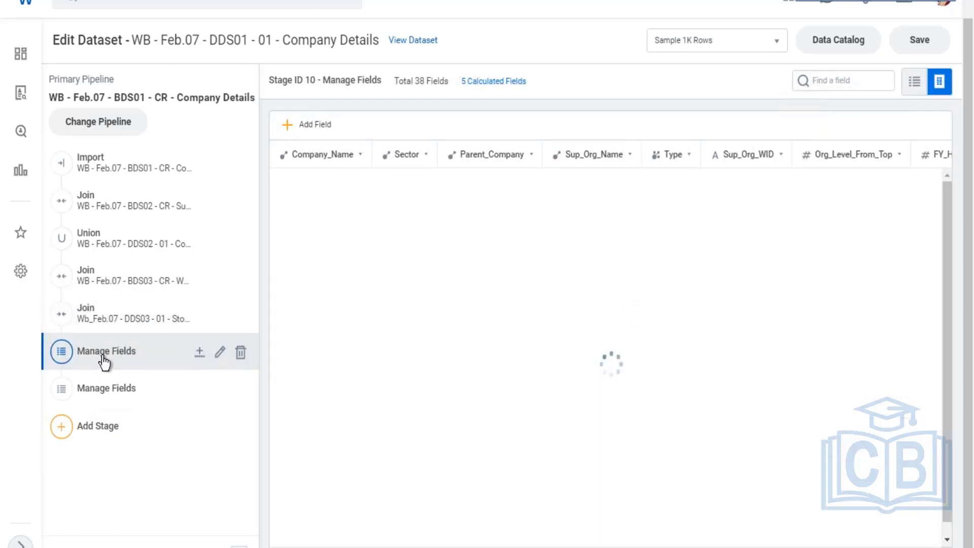
click(106, 319)
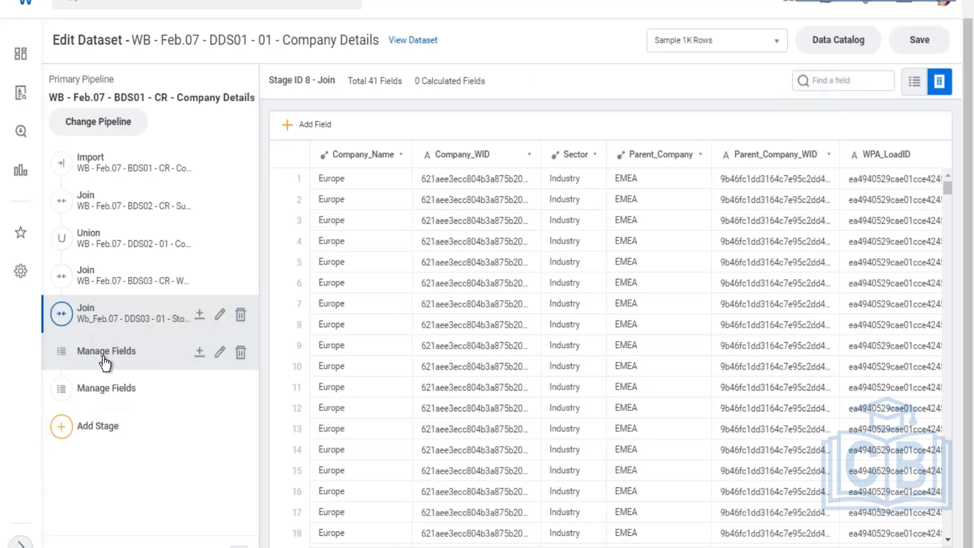
click(133, 366)
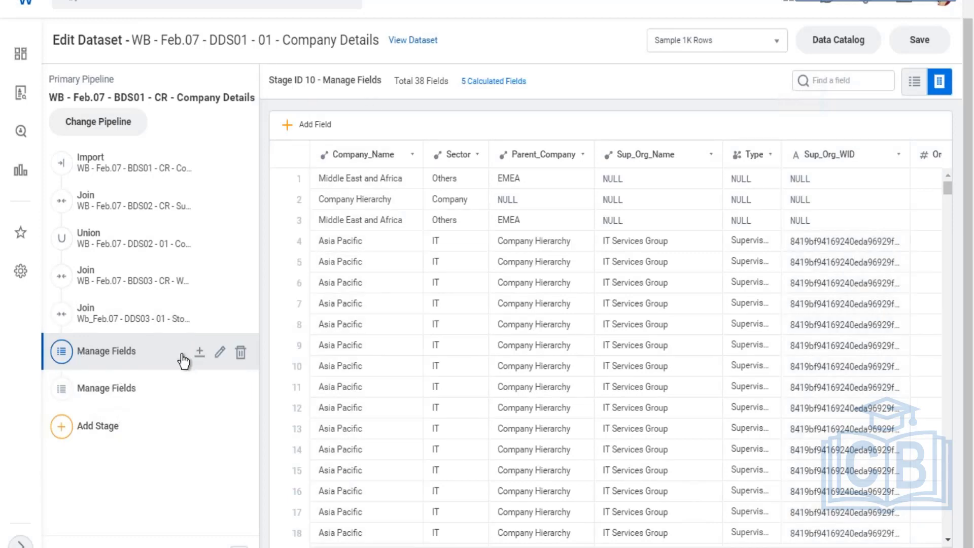
click(95, 400)
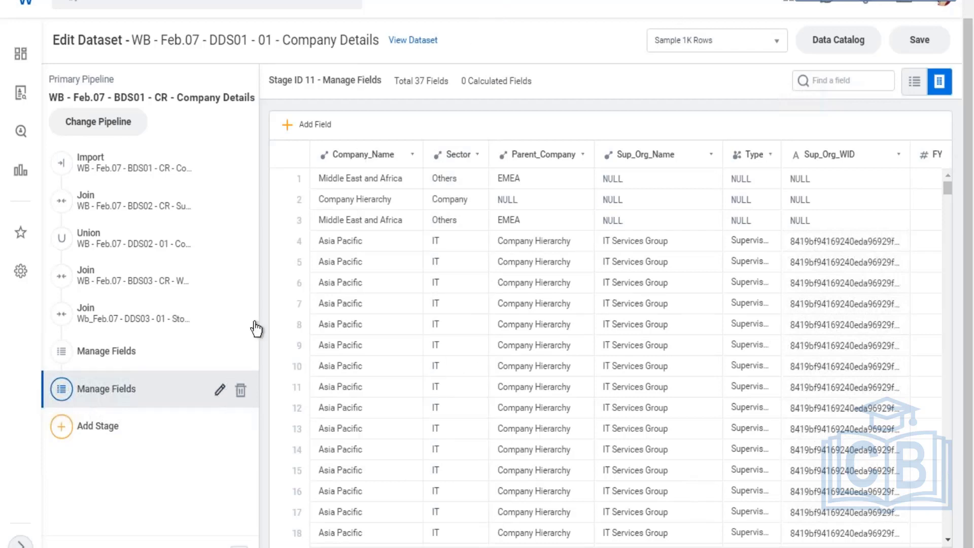
- Edit the newest Manage Fields stage and set Age on Hire's output type to Numeric with 2 digits after the decimal
scroll(317, 284, down, 10)
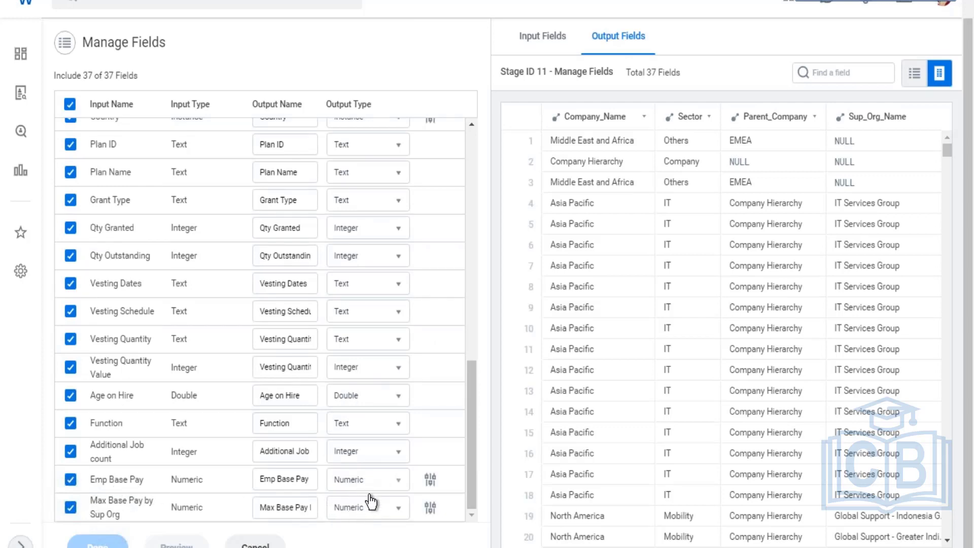
click(399, 404)
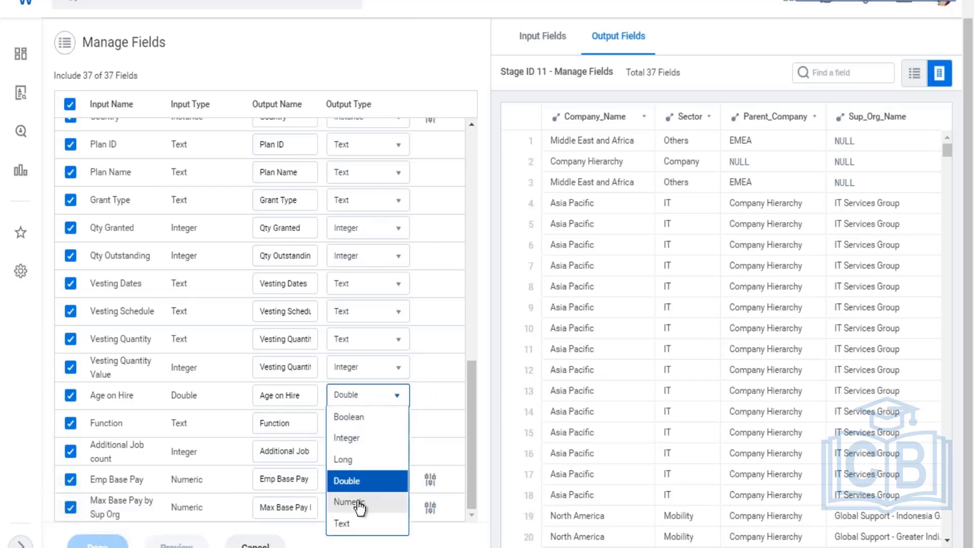
click(360, 504)
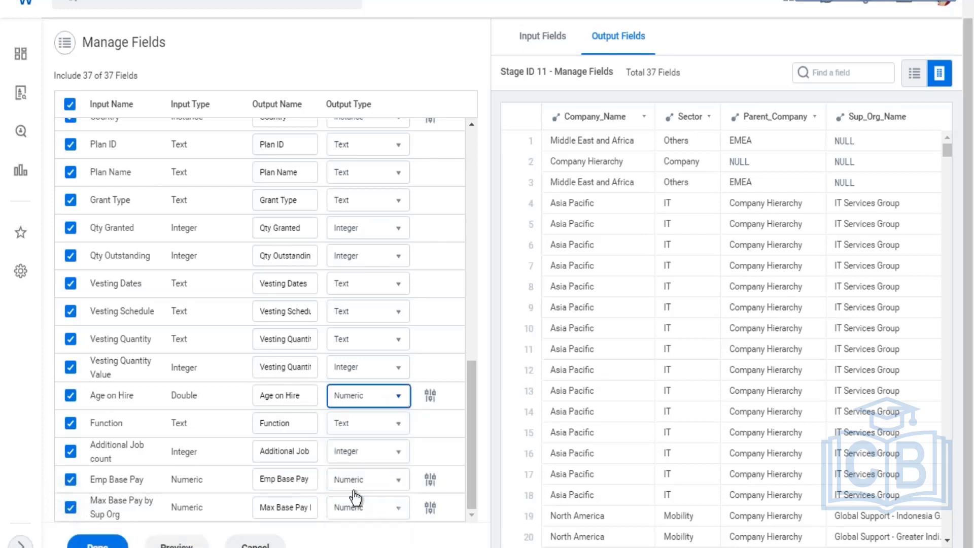
click(430, 398)
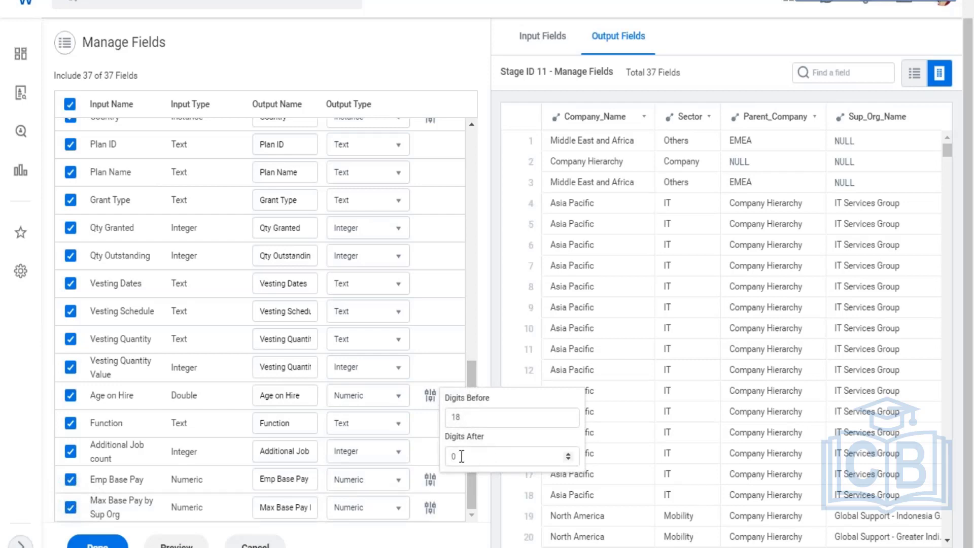
double_click(454, 457)
text(2)
click(427, 485)
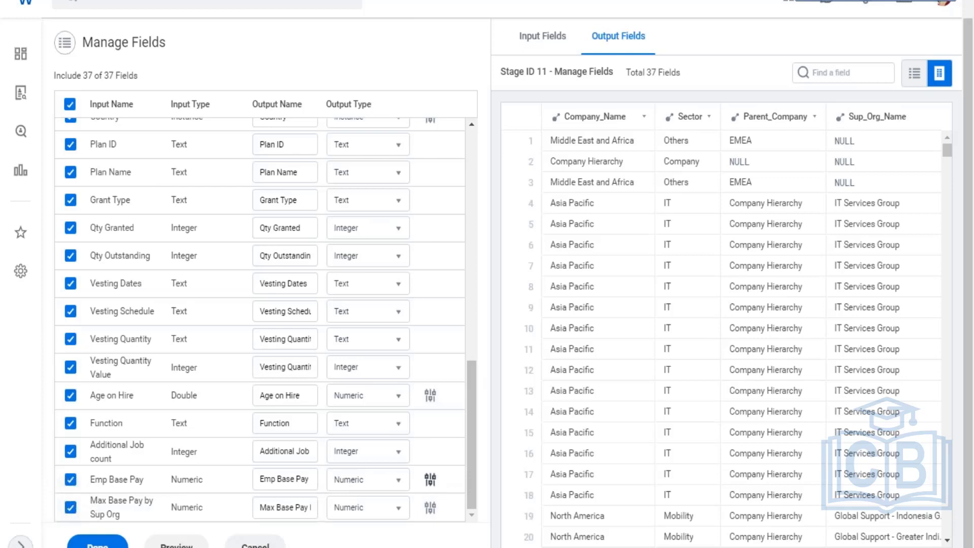
- Set Emp Base Pay to 2 digits after the decimal point
click(430, 480)
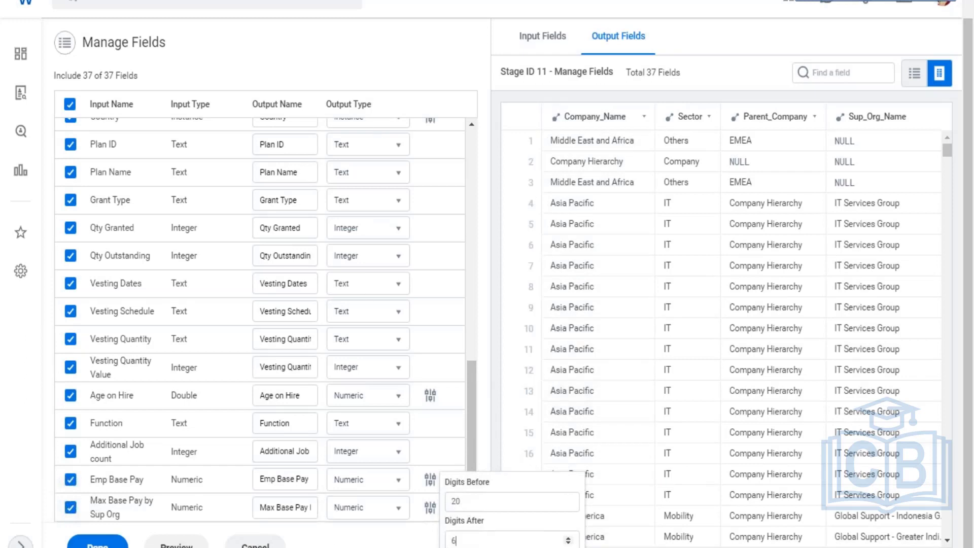
click(464, 535)
text(0)
key(BackSpace)
text(2)
click(430, 507)
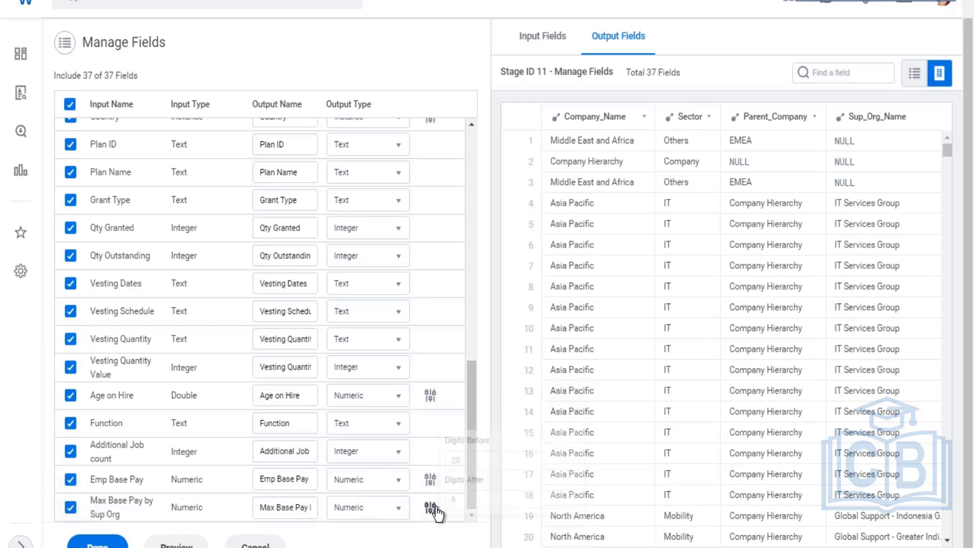
- Set Max Base Pay by Sup Org to 2 digits after the decimal point
click(430, 507)
double_click(476, 501)
text(0)
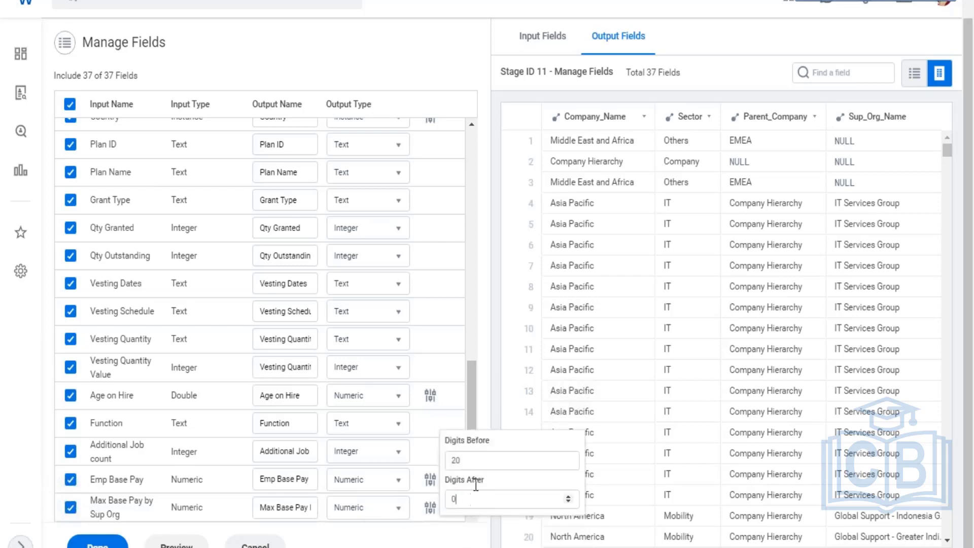
key(BackSpace)
text(2)
click(473, 382)
- Review the remaining output fields, apply the Manage Fields stage, and check the Age on Hire and Emp Base Pay columns
scroll(357, 275, up, 5)
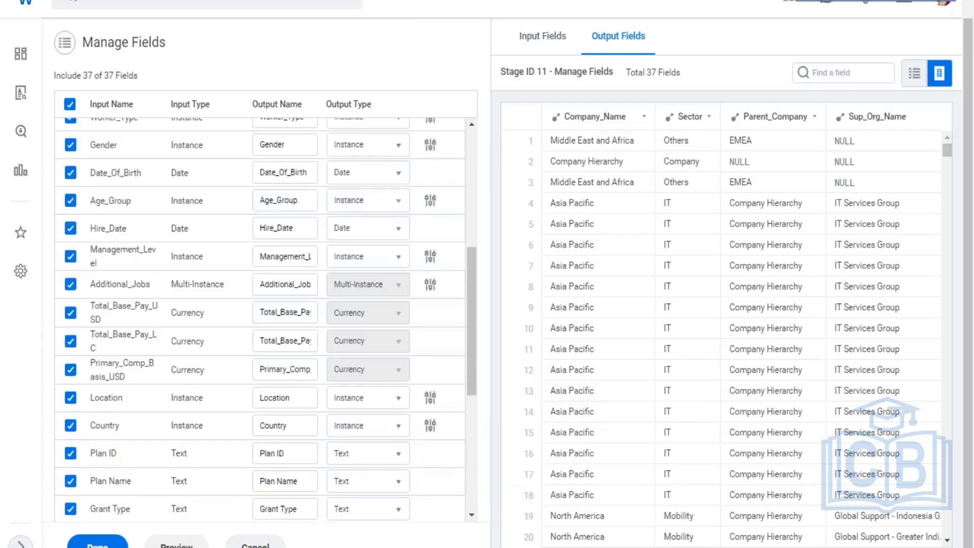
scroll(394, 210, up, 6)
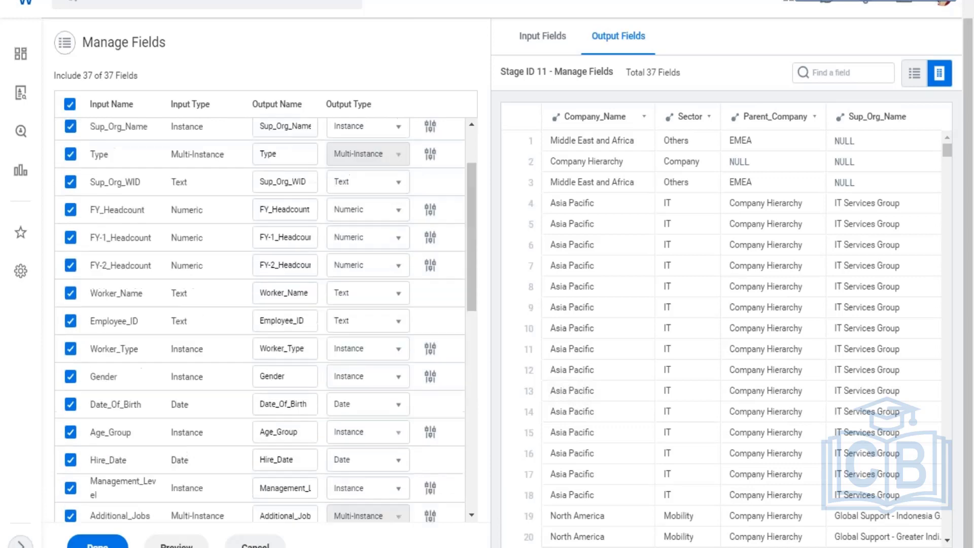
click(97, 544)
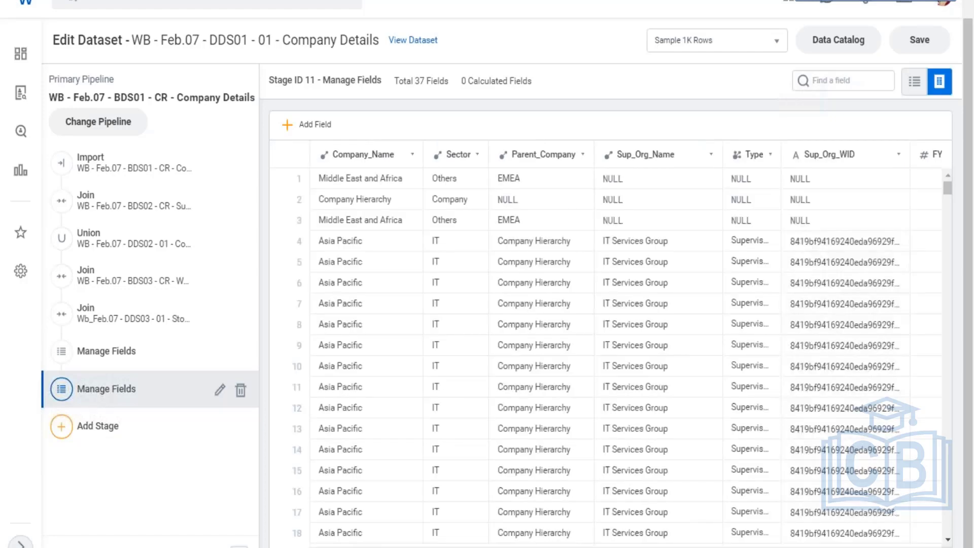
scroll(609, 350, right, 3)
scroll(608, 350, right, 10)
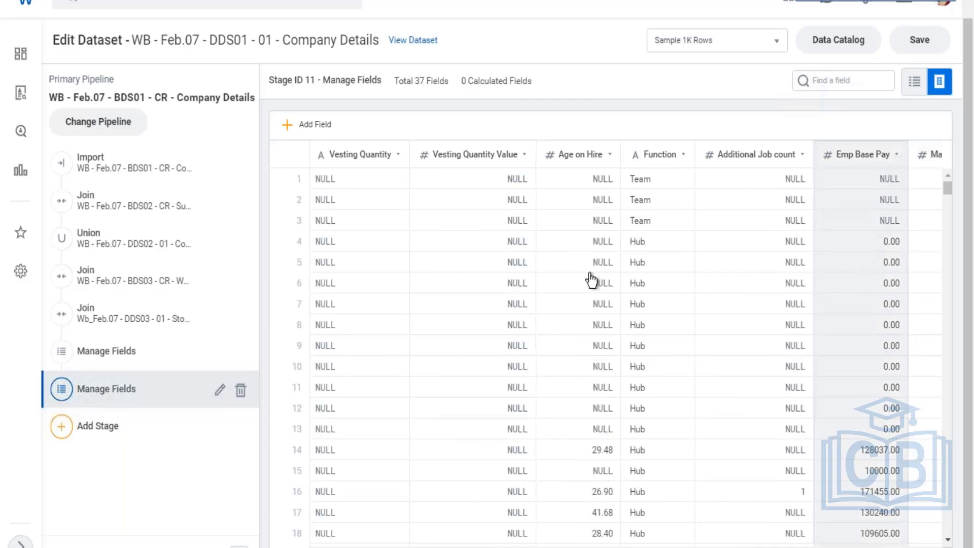
- Compare Age on Hire, Emp Base Pay and Max Base Pay by Sup Org between the two Manage Fields stages
scroll(607, 509, down, 3)
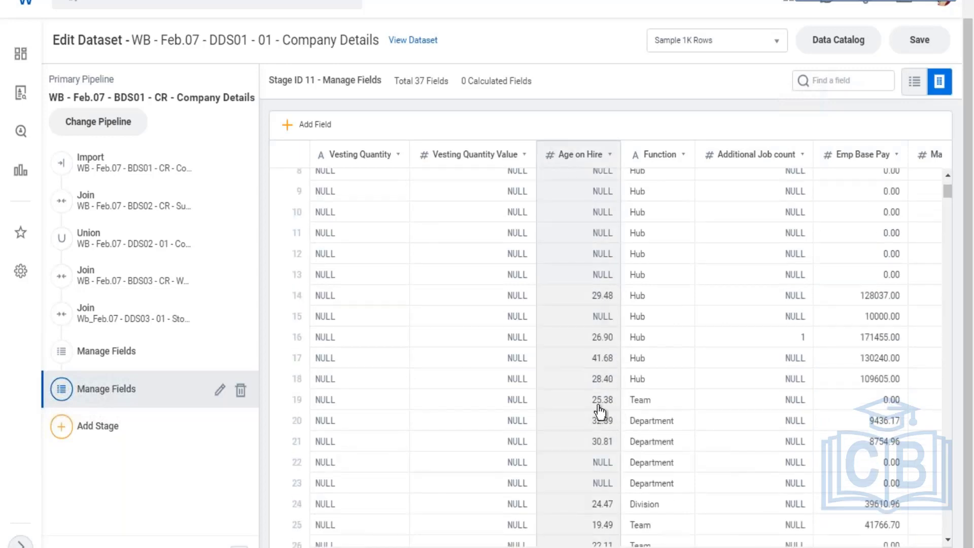
click(161, 365)
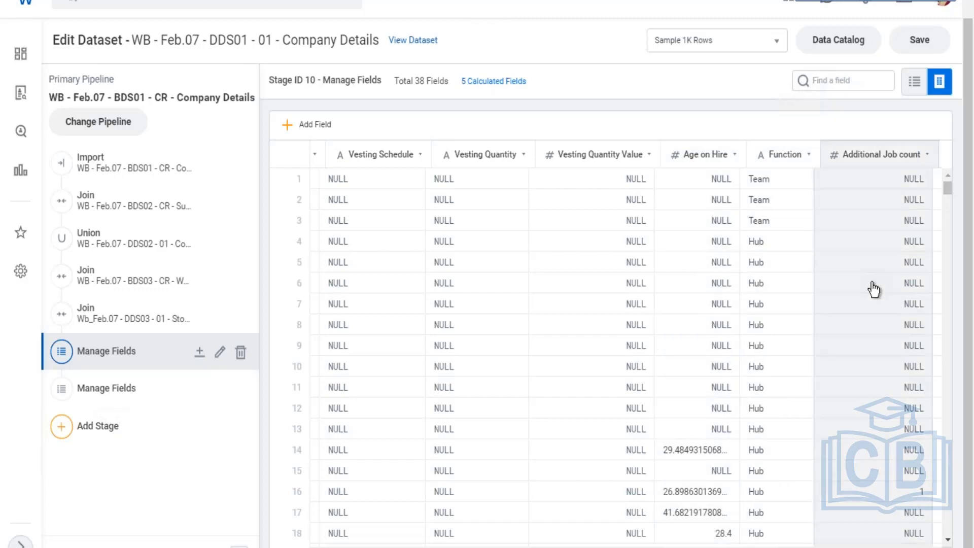
scroll(880, 330, down, 5)
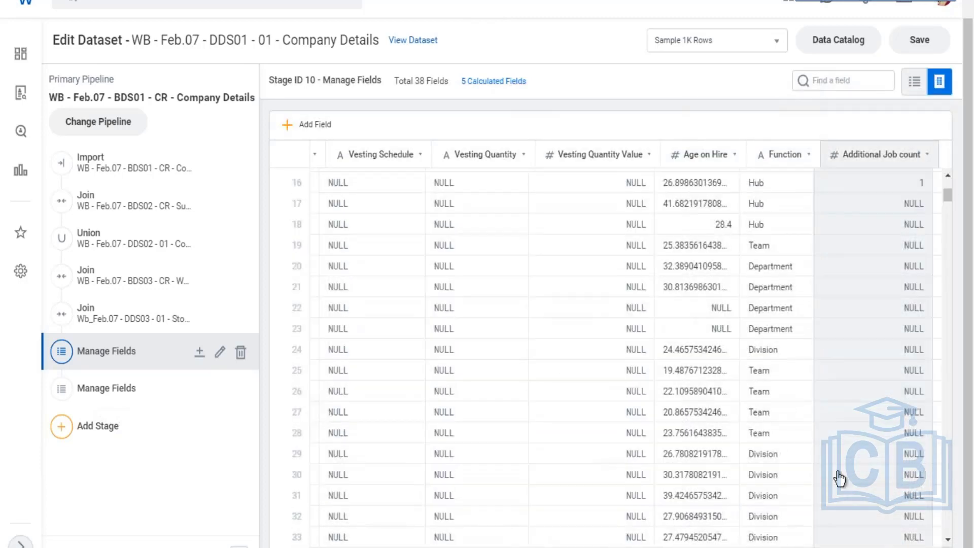
scroll(837, 474, down, 3)
scroll(837, 457, right, 4)
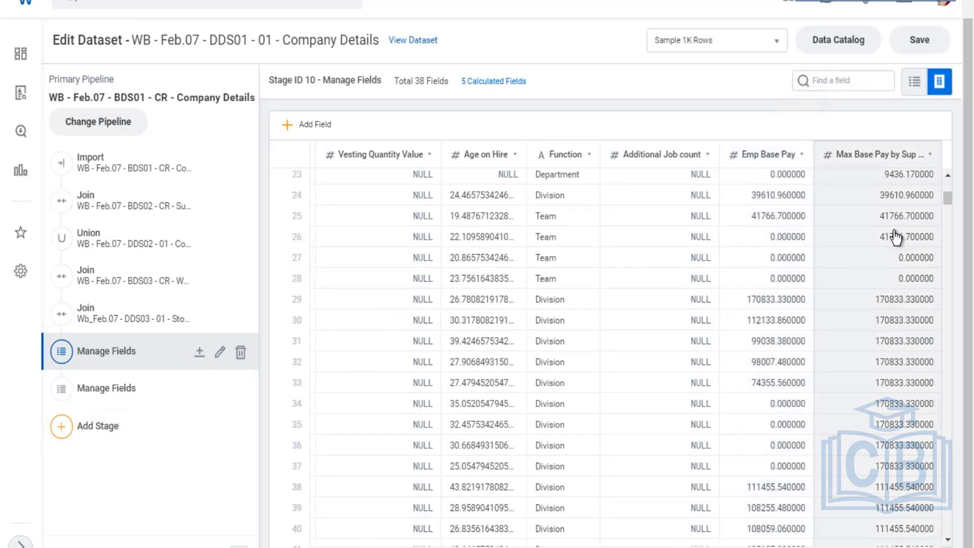
scroll(832, 429, down, 6)
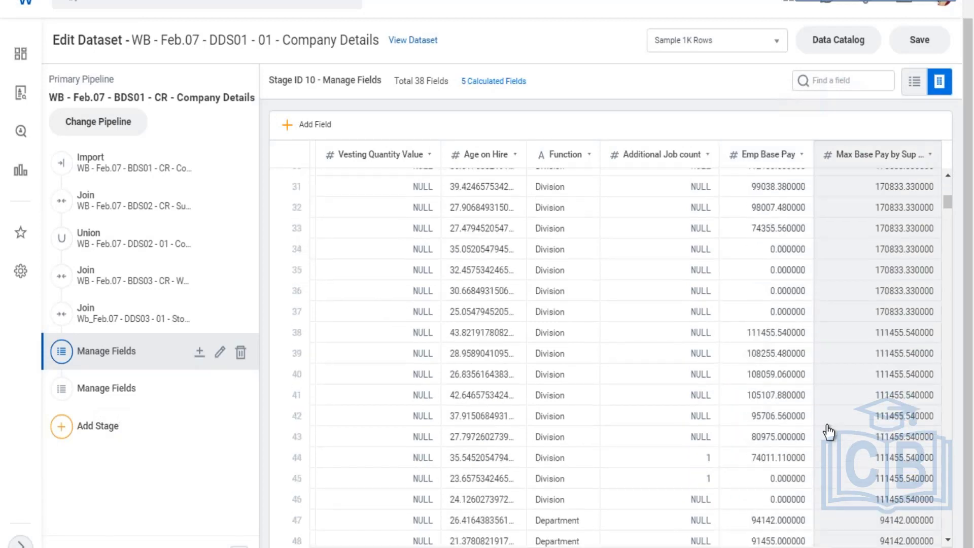
click(100, 392)
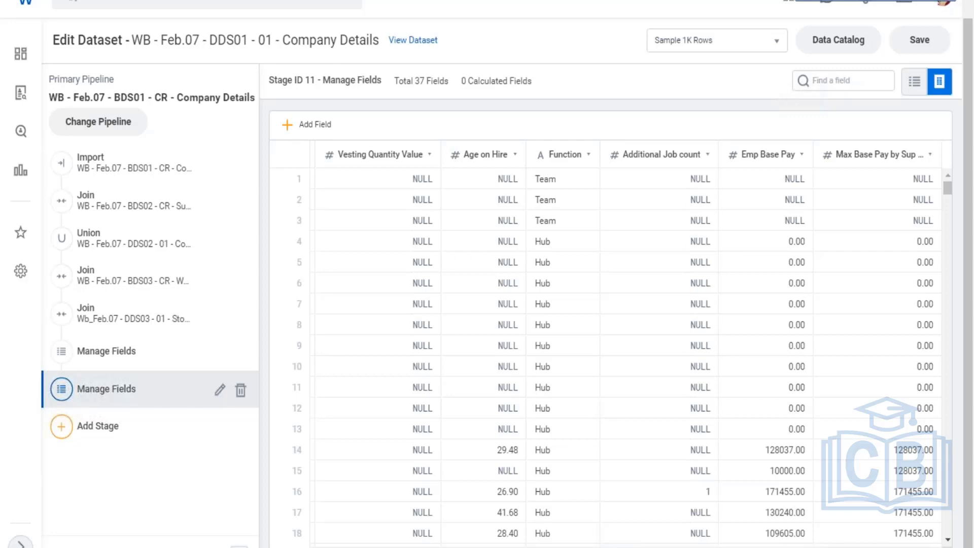
scroll(609, 355, left, 10)
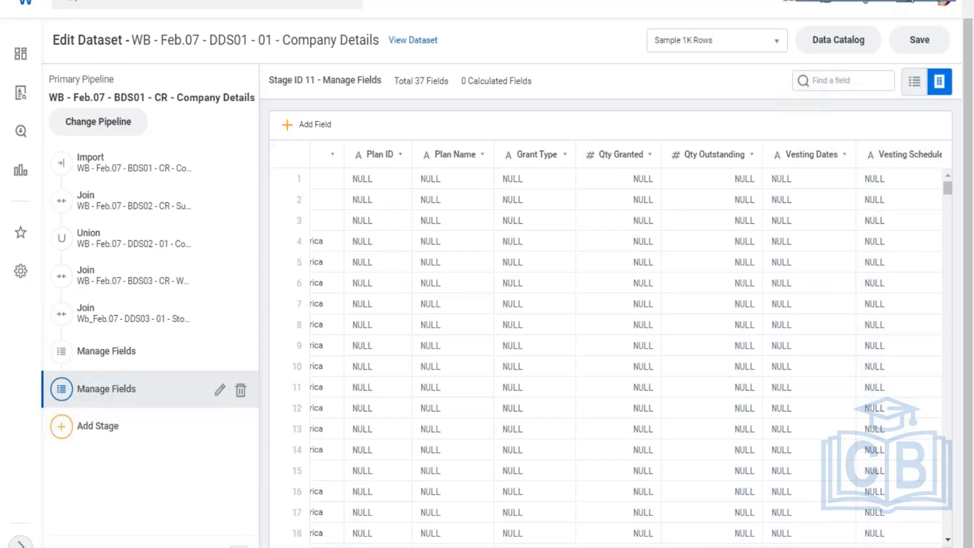
- Switch to Excel to check the Prism notes, return to Workday, and save the Company Details dataset
key(alt+Tab)
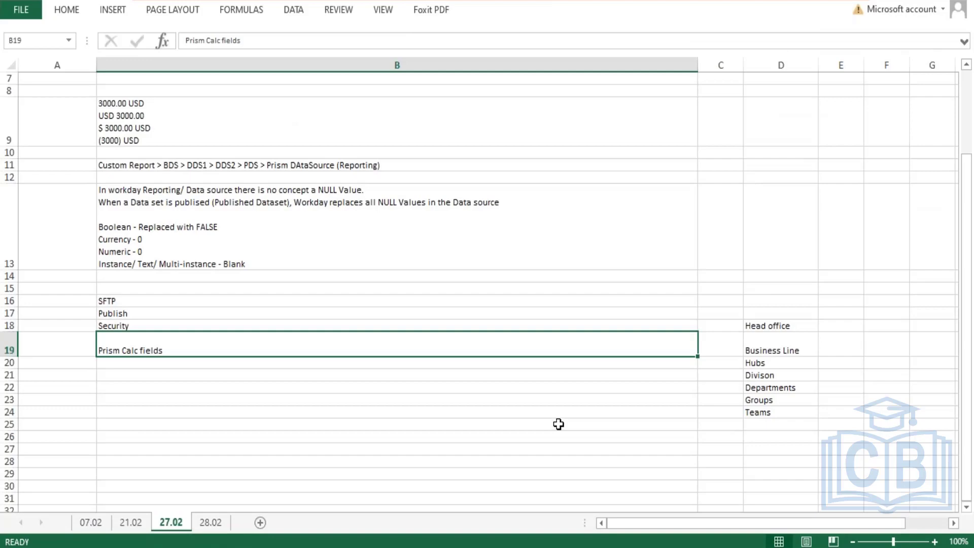
click(203, 422)
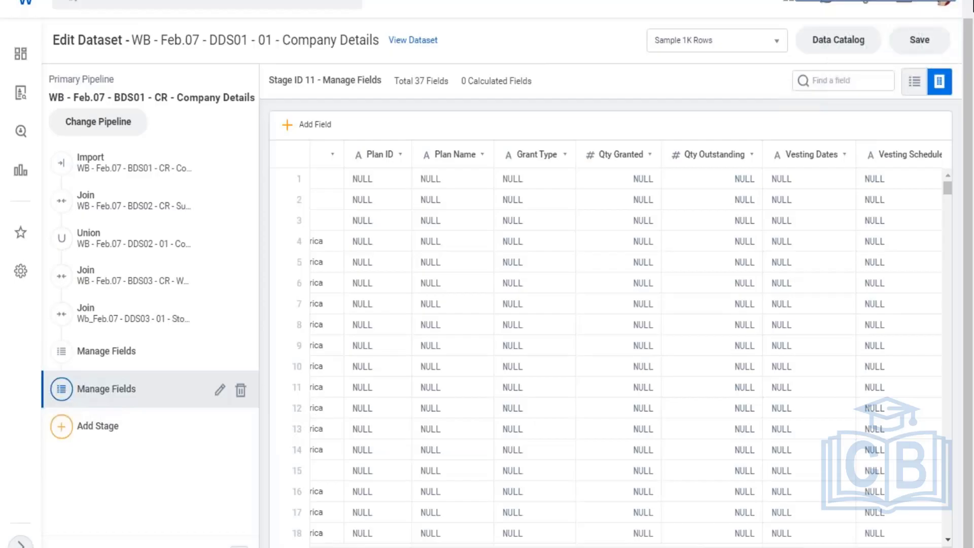
click(922, 41)
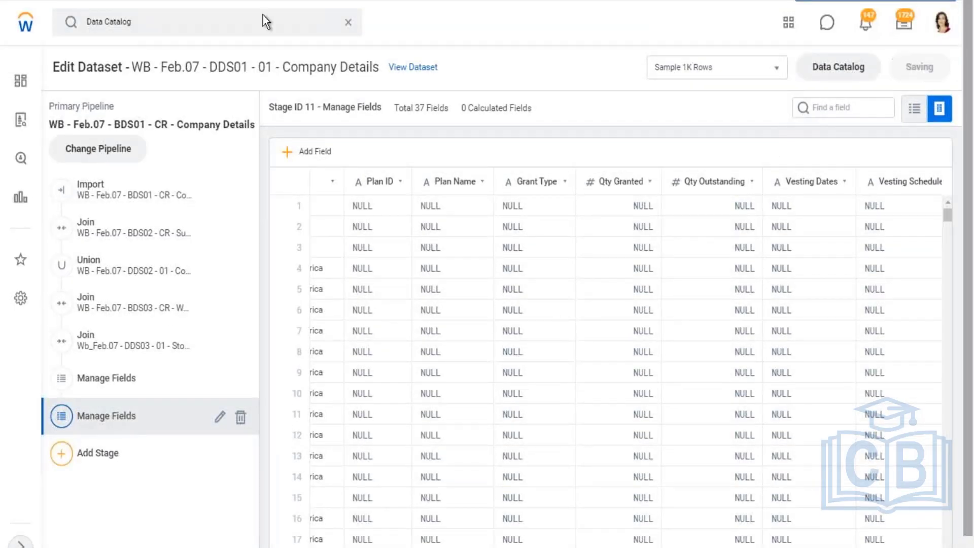
click(149, 23)
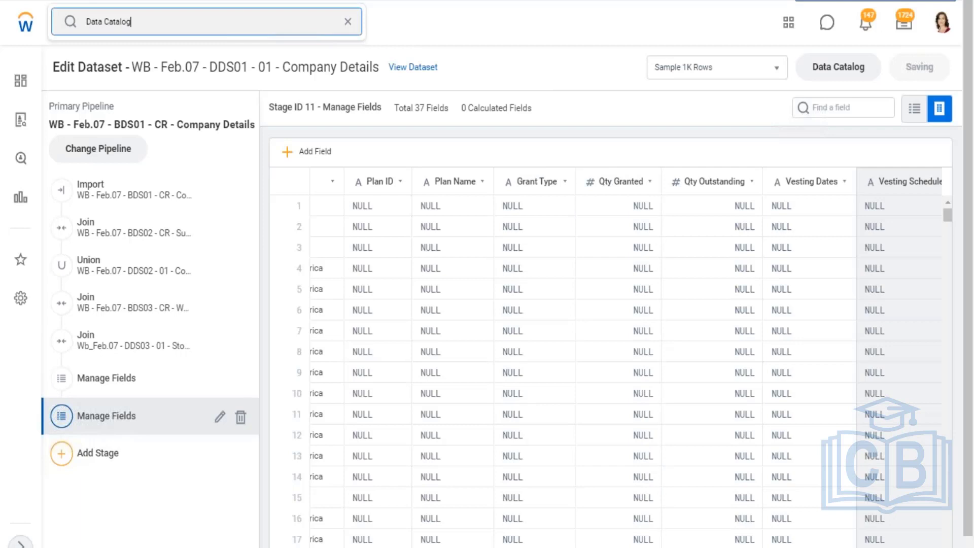
- Examine the first columns of the final Manage Fields stage and the underlying instance ID of a Worker_Type value
scroll(457, 482, down, 1)
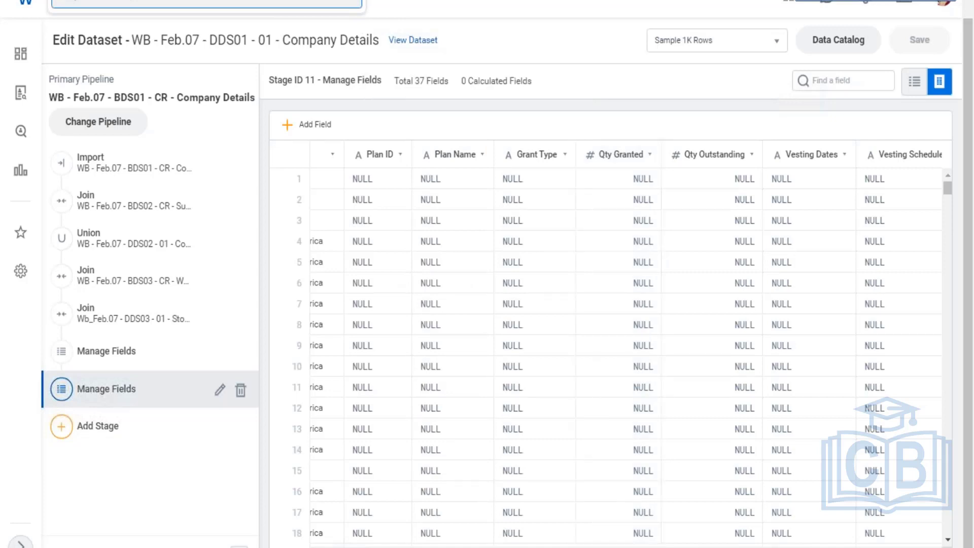
scroll(608, 355, left, 10)
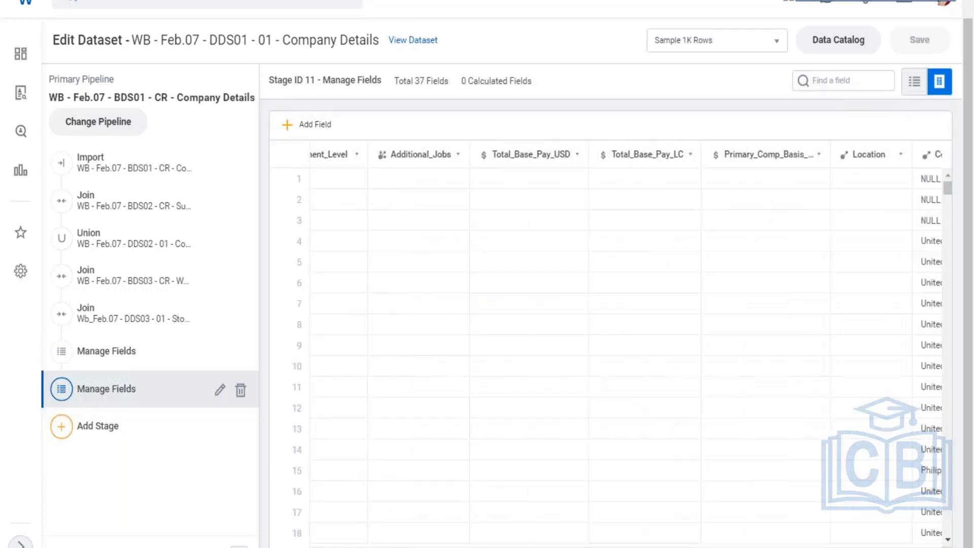
scroll(609, 345, left, 8)
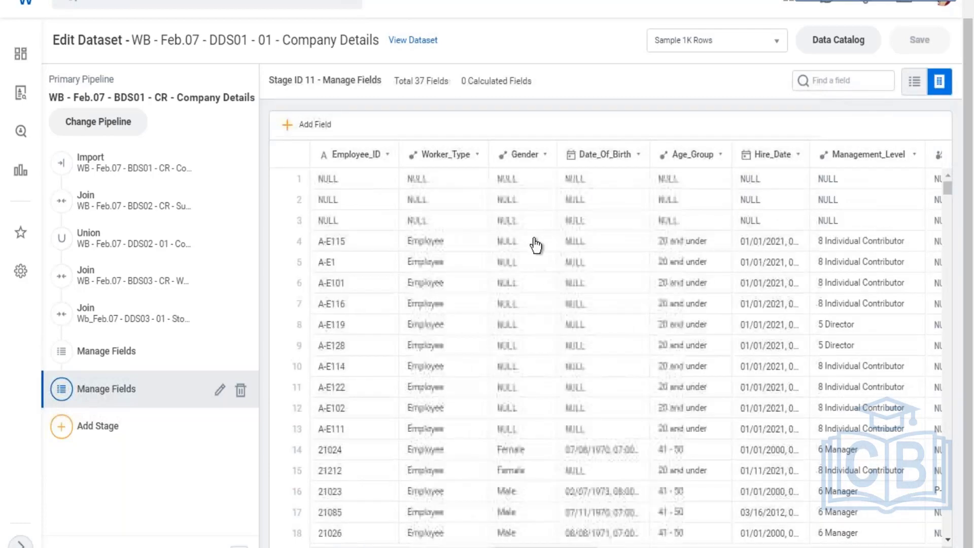
scroll(504, 370, down, 5)
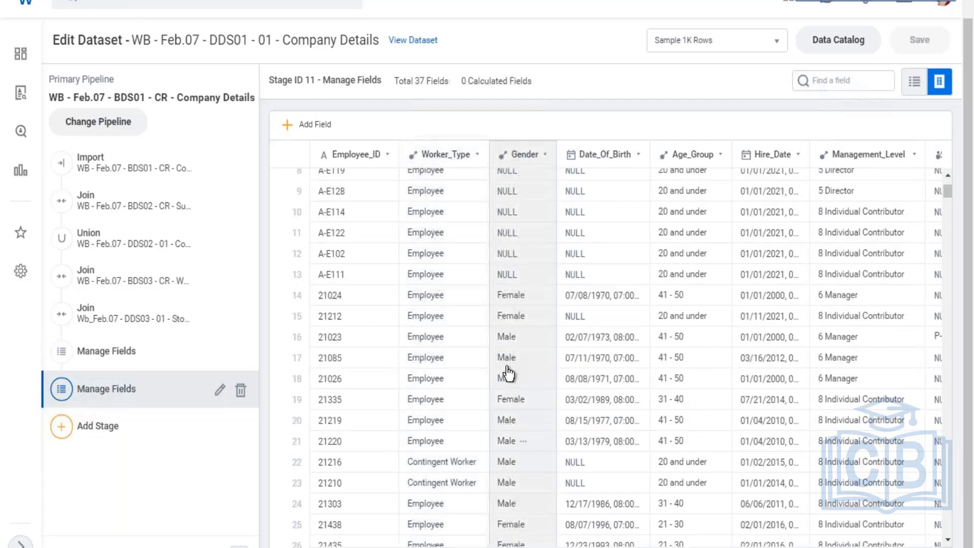
mouse_move(514, 303)
click(457, 274)
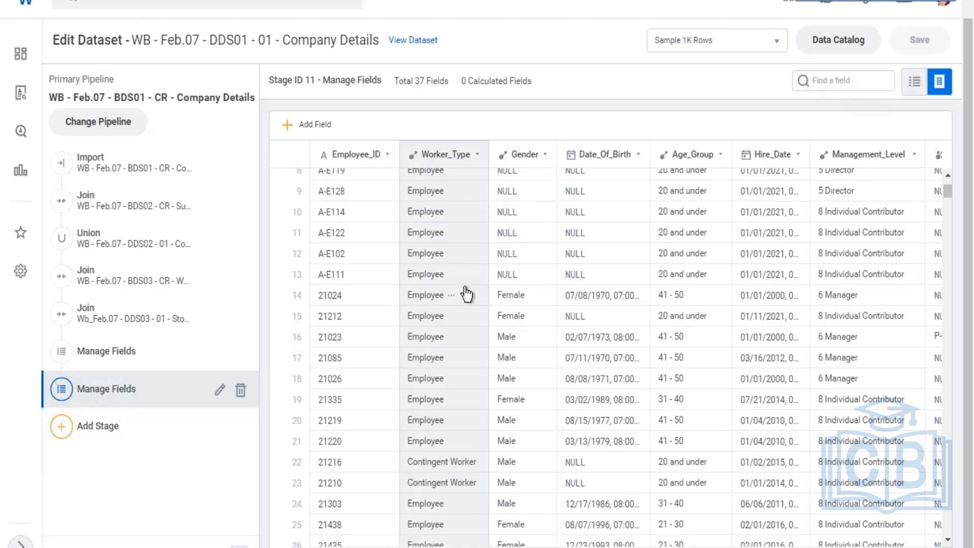
mouse_move(467, 296)
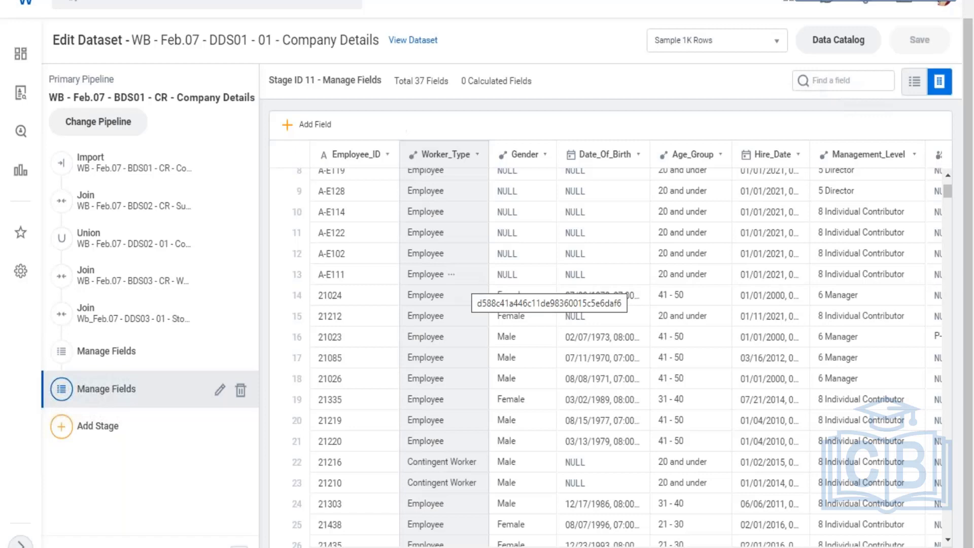
- Search Workday for "main anal" and open the Maintain Analytic Scorecard Profiles and Metric Sets report
click(208, 7)
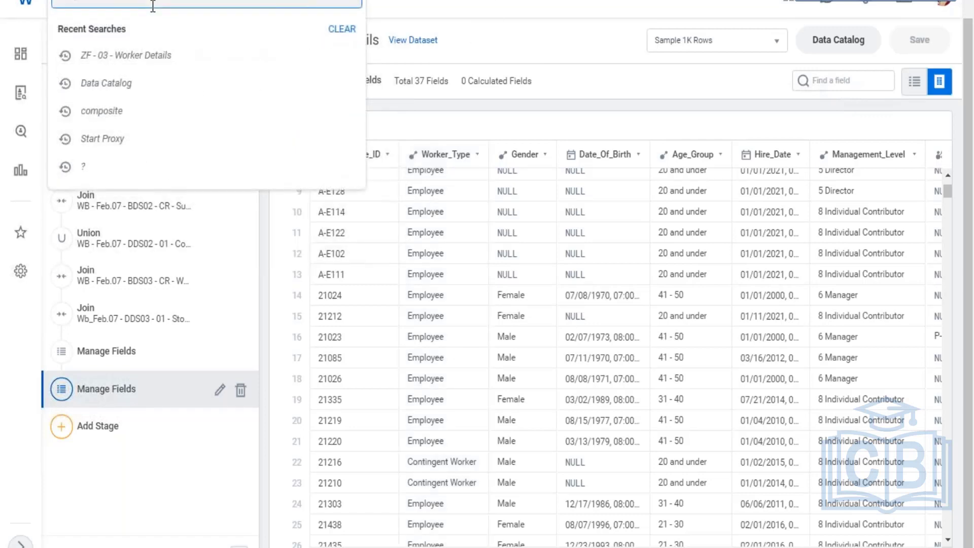
text(analytic)
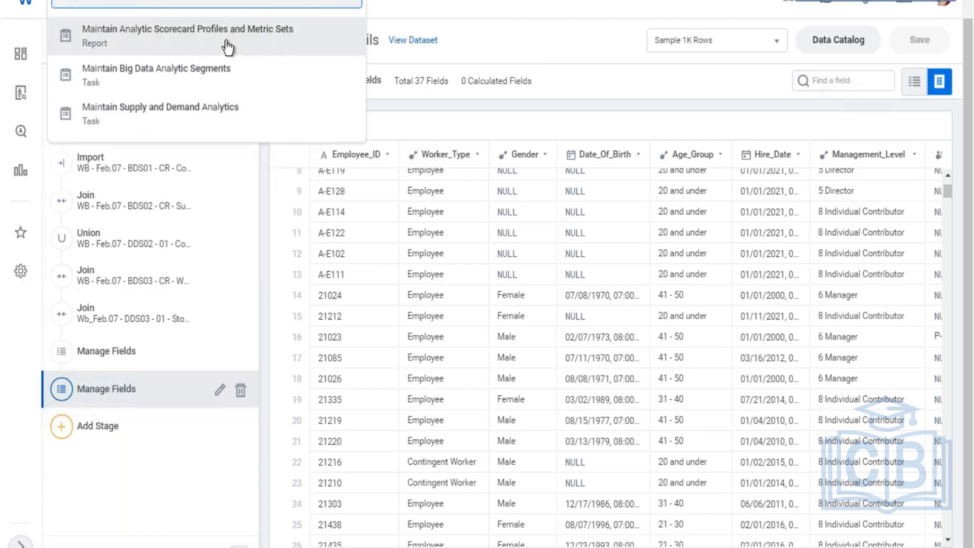
click(364, 59)
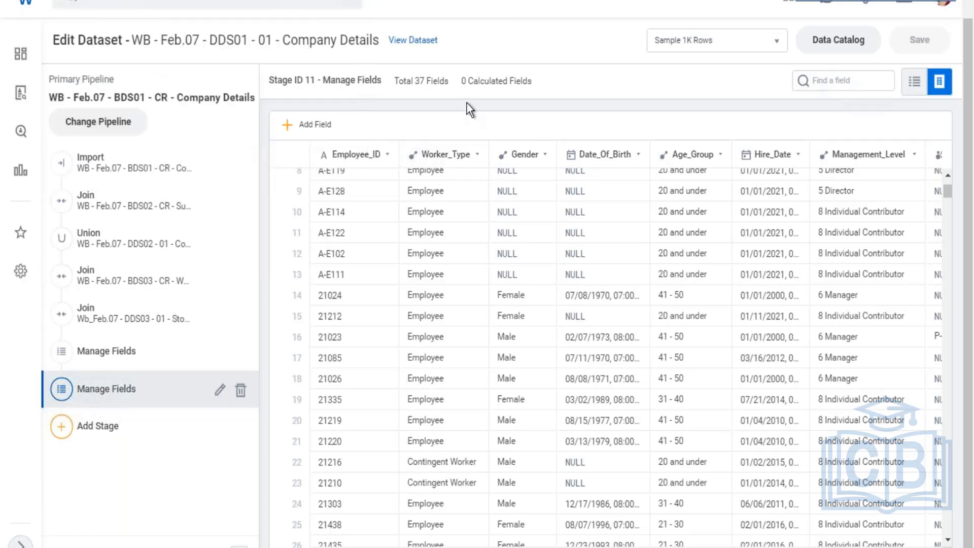
- Find ZF - Company Profile in the scorecard list and open it for maintenance
scroll(336, 250, down, 5)
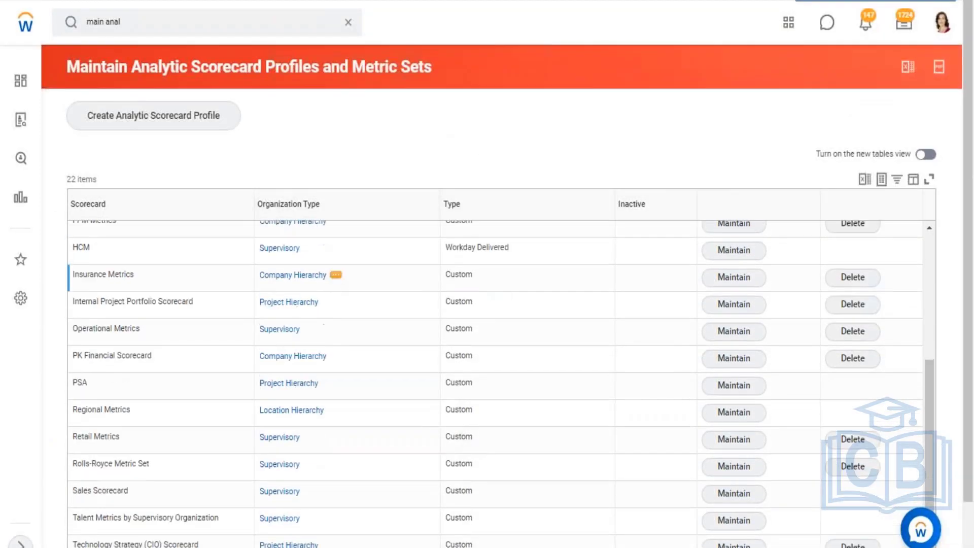
scroll(154, 433, down, 2)
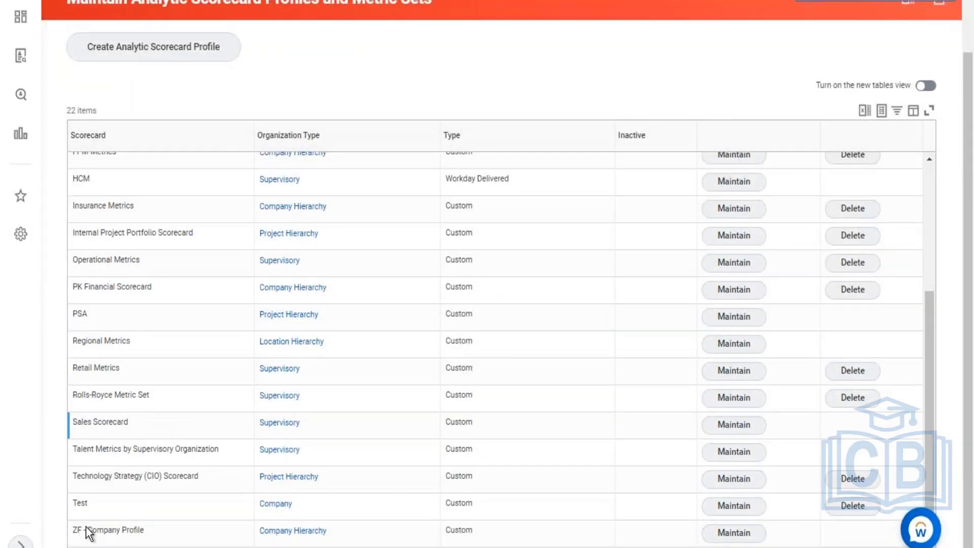
click(760, 537)
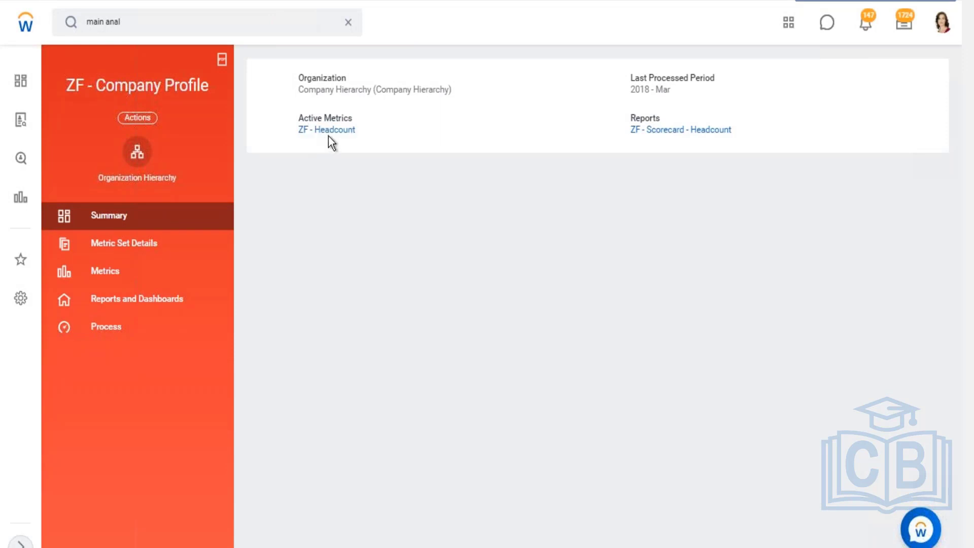
- Review the profile's Metric Set Details, the ZF - Headcount metric's calculation type, and the scorecard reports under Reports and Dashboards
click(173, 248)
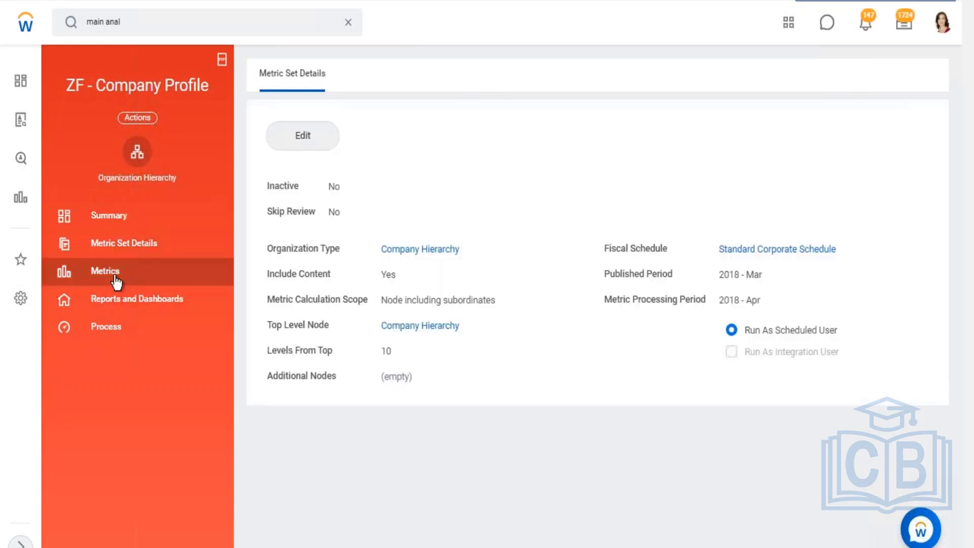
click(116, 281)
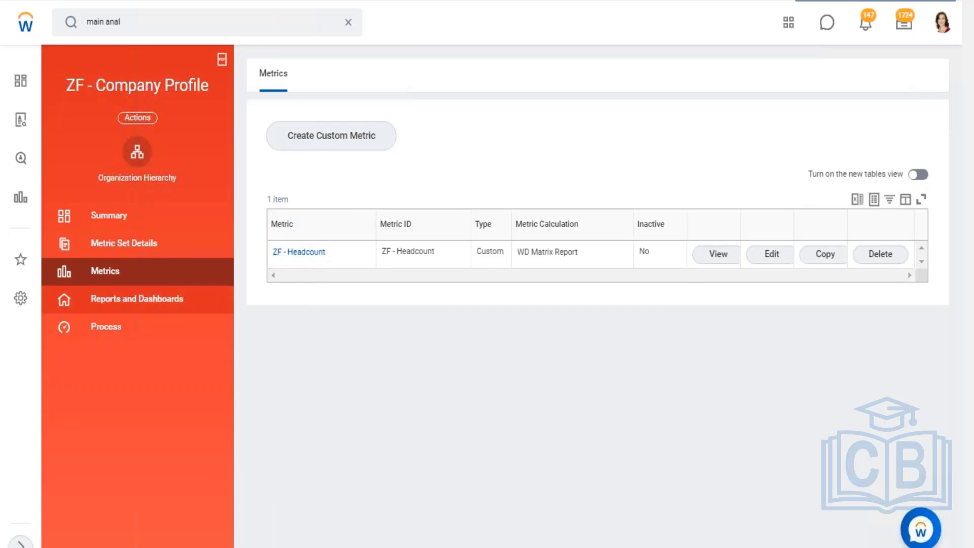
click(127, 300)
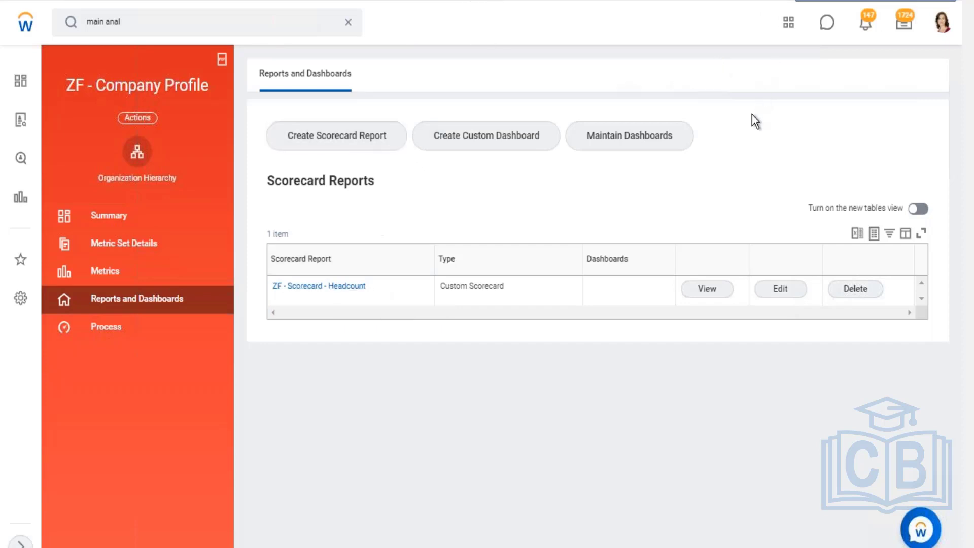
click(348, 22)
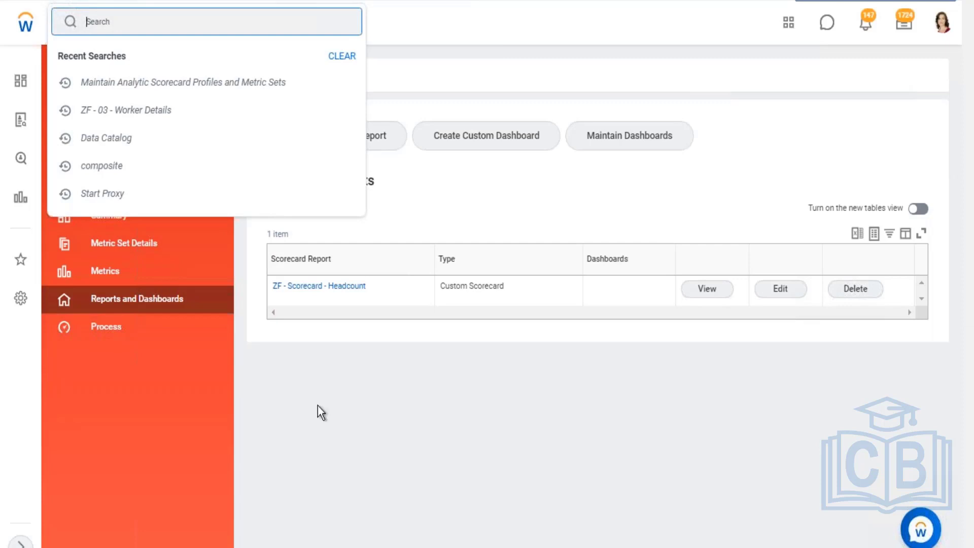
click(122, 271)
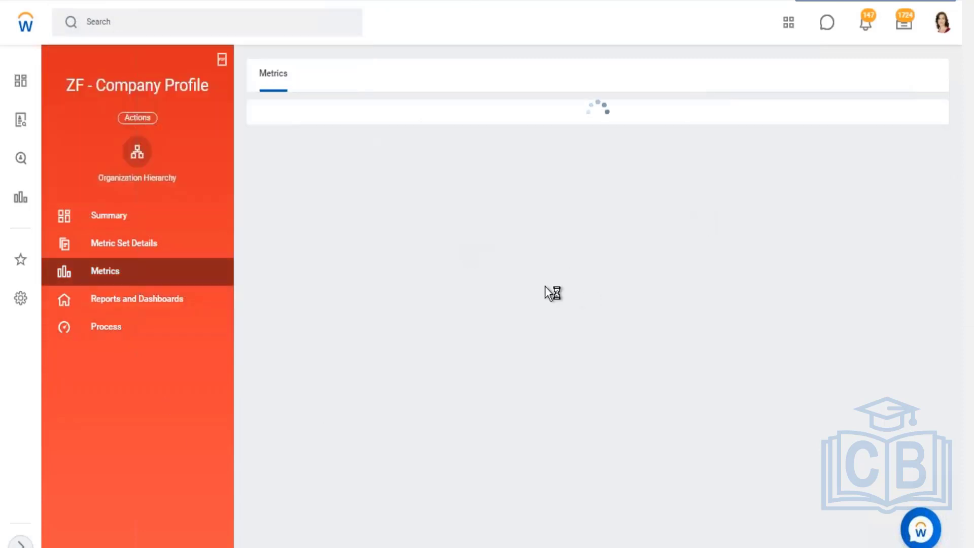
drag(525, 251, 562, 252)
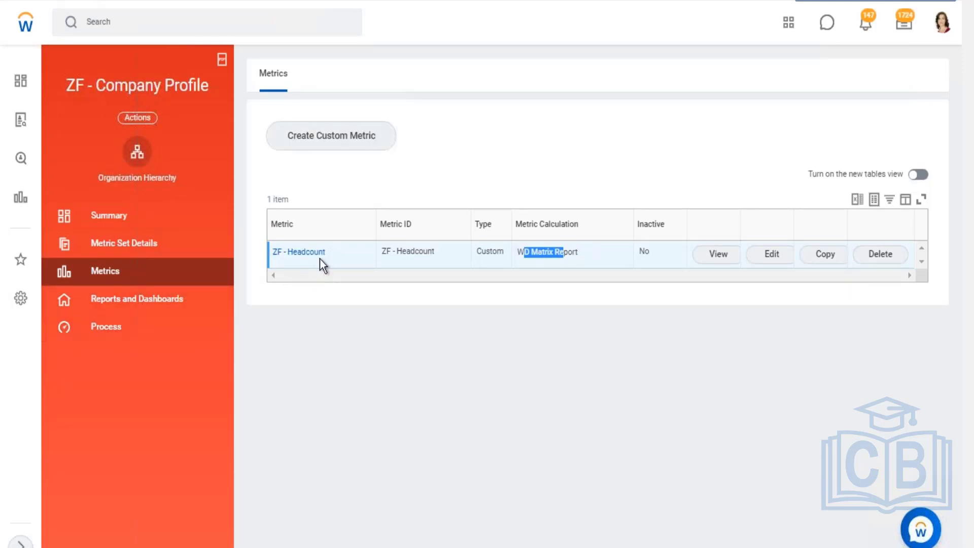
click(171, 299)
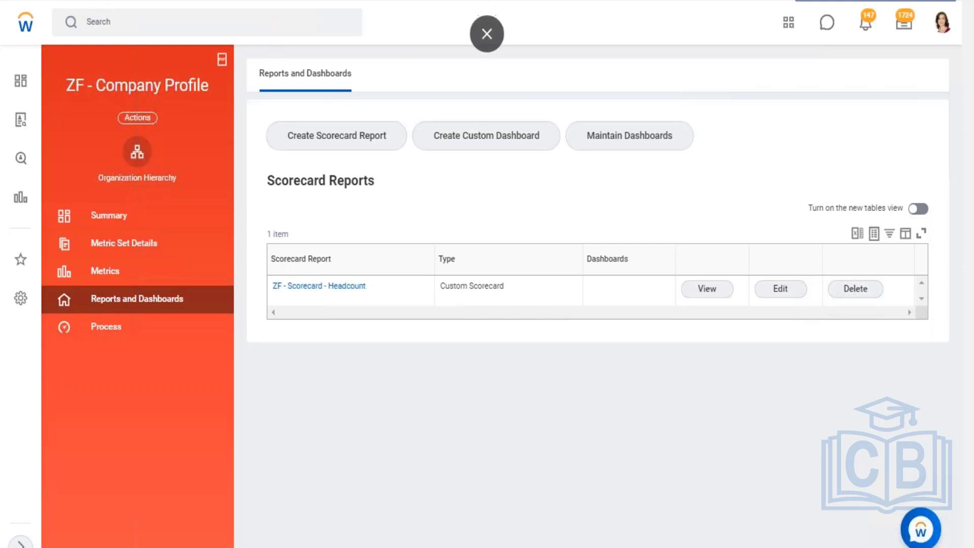
click(121, 22)
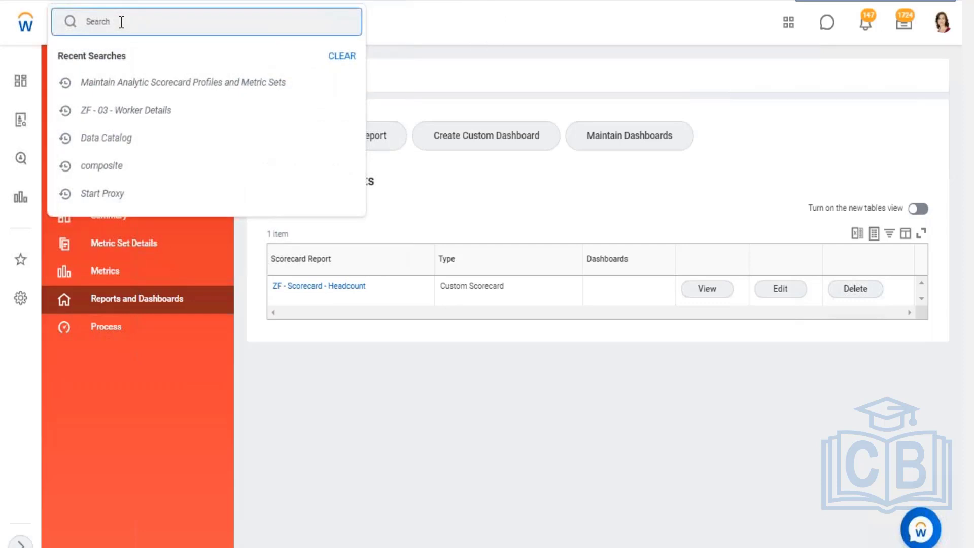
- Open the ZF - Scorecard - Headcount custom report and examine its row and column layout
click(317, 289)
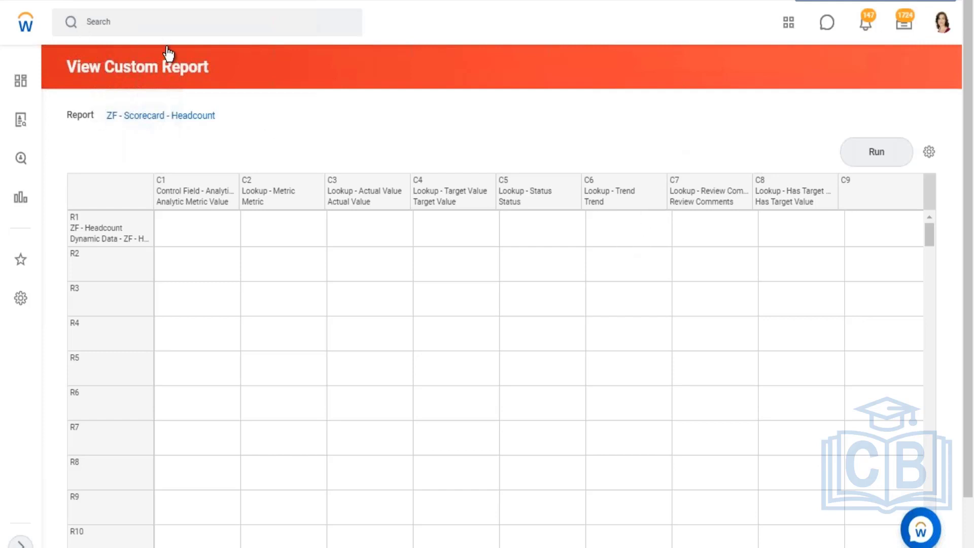
click(168, 23)
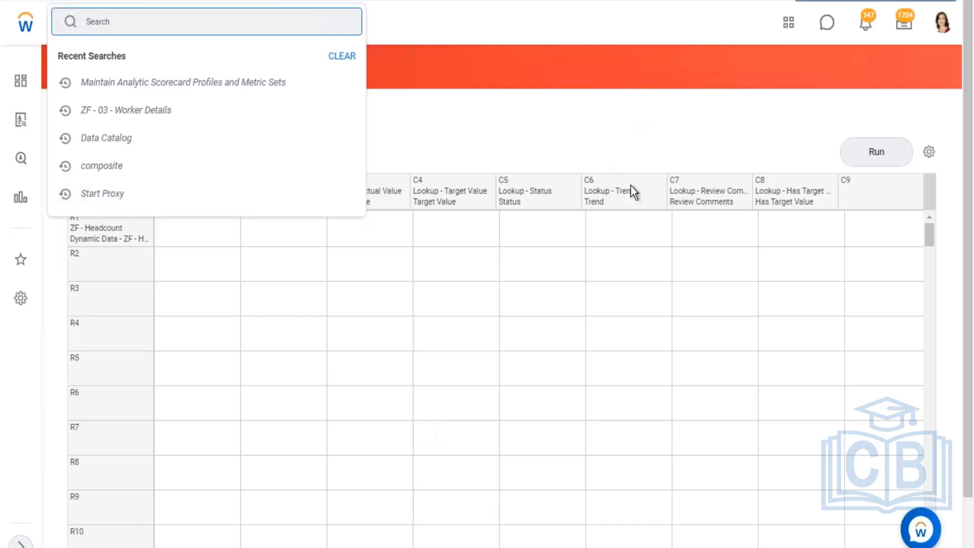
click(628, 152)
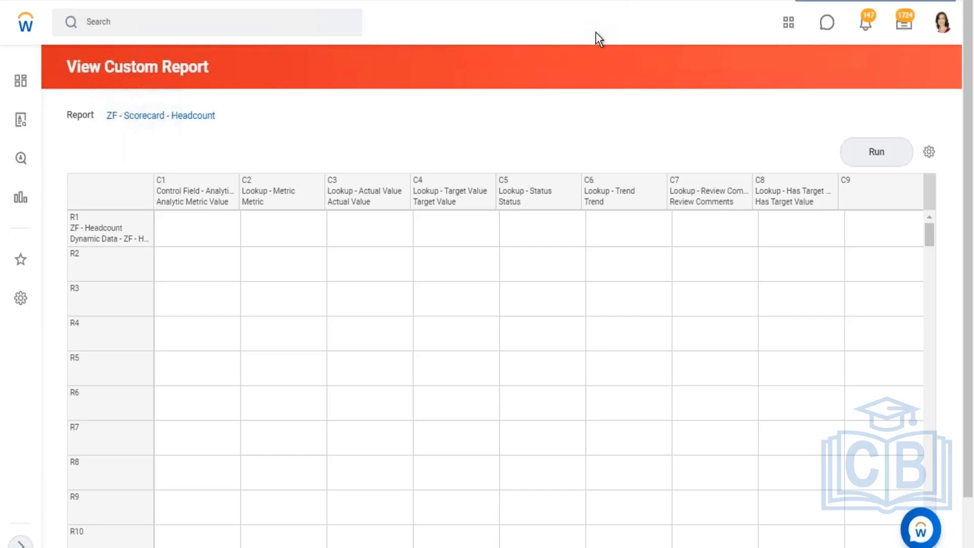
mouse_move(66, 0)
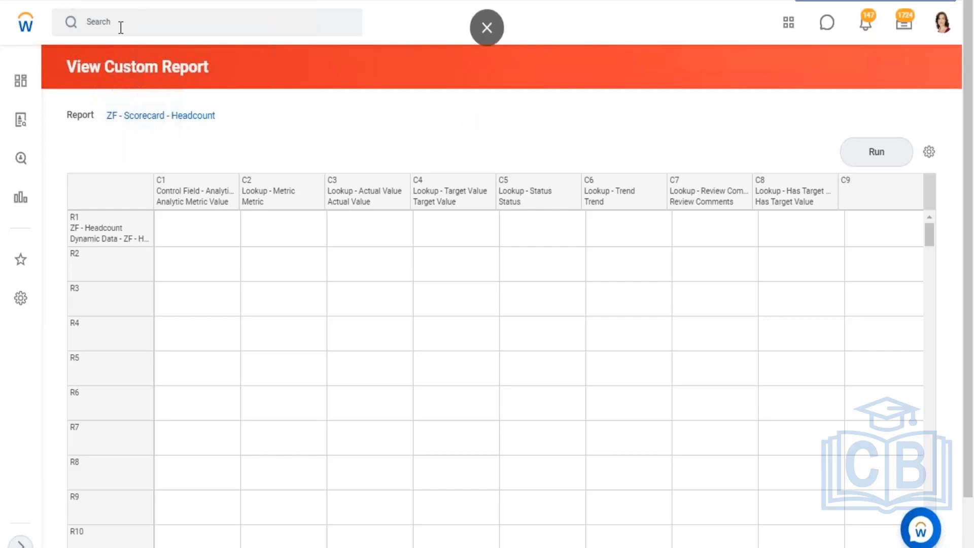
- Reopen the Maintain Analytic Scorecard Profiles and Metric Sets report and open ZF - Company Profile for maintenance
click(121, 21)
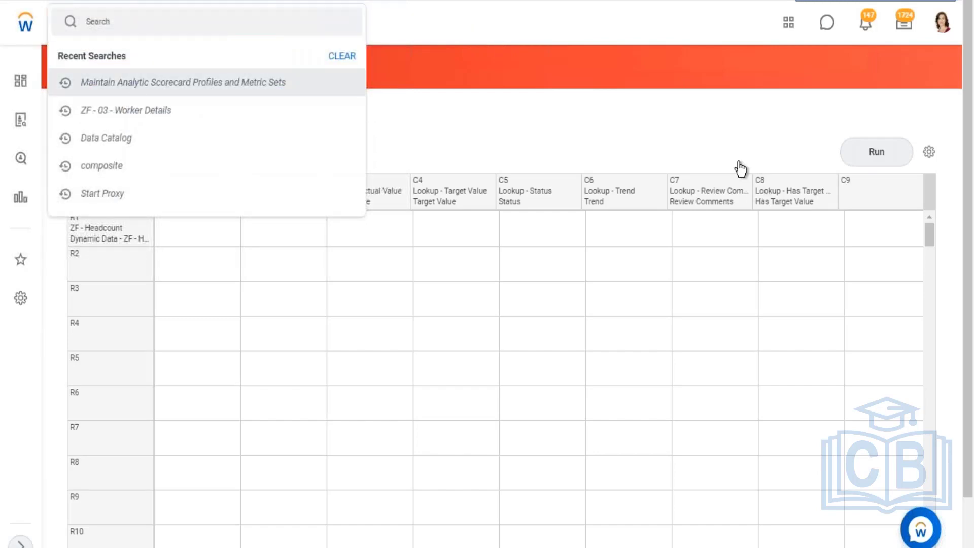
click(283, 226)
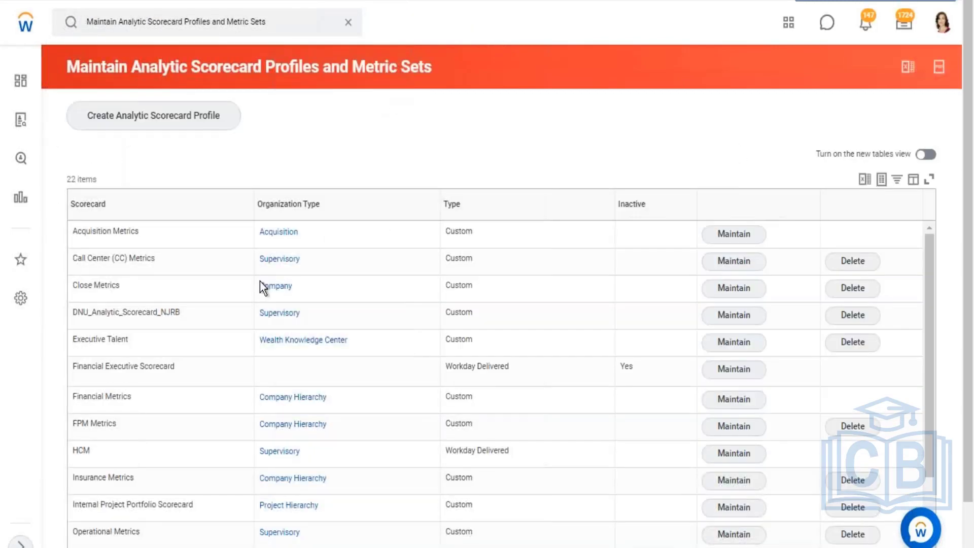
scroll(163, 349, down, 5)
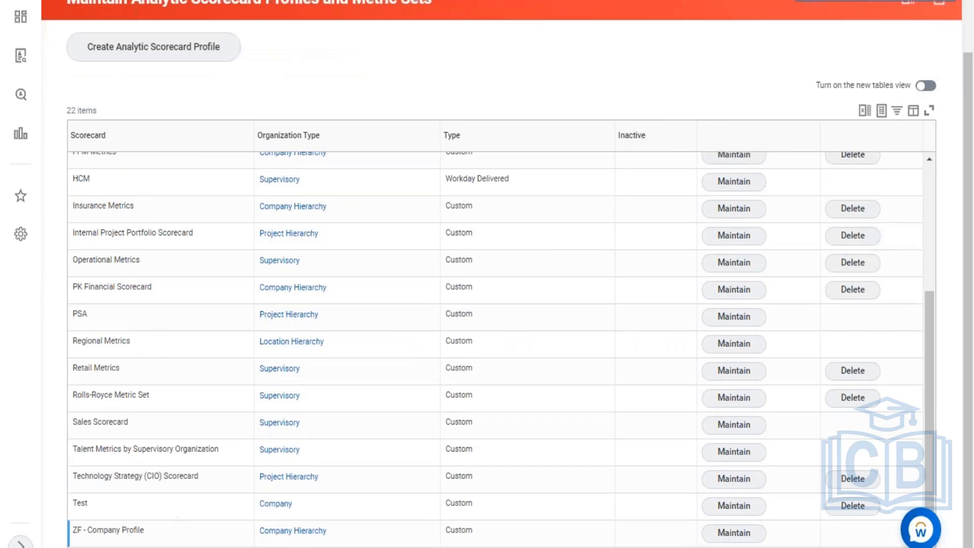
click(738, 540)
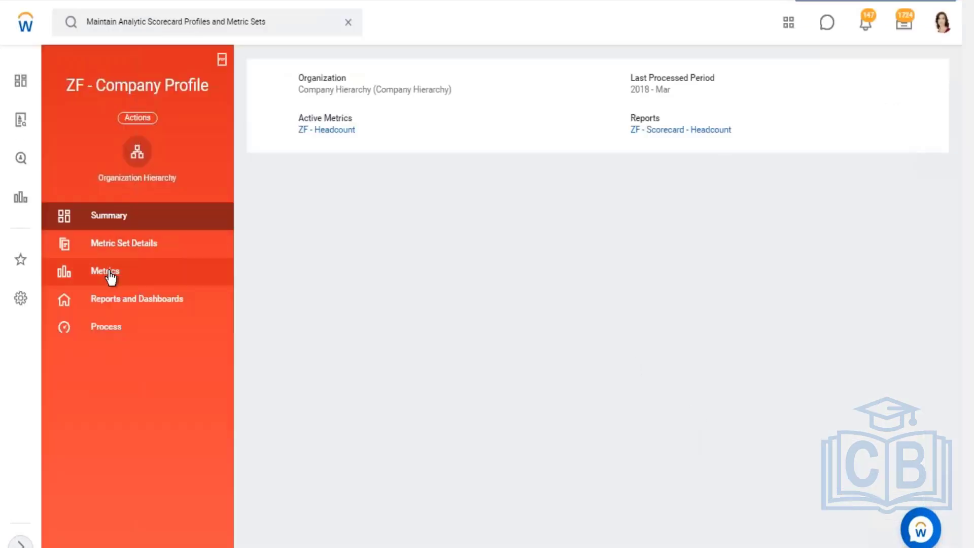
- Open the profile's ZF - Headcount metric and review its metric source and calculation configuration
click(109, 274)
click(297, 252)
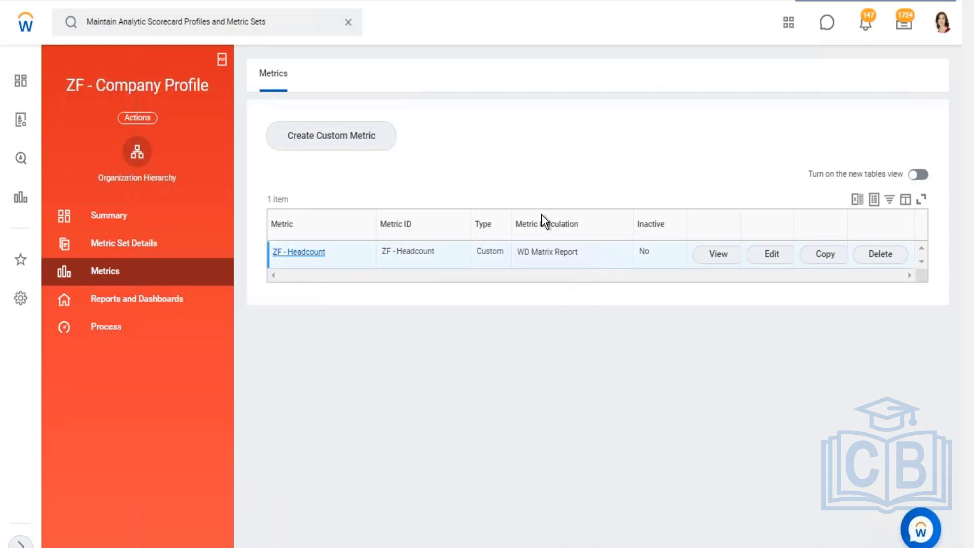
scroll(153, 345, down, 2)
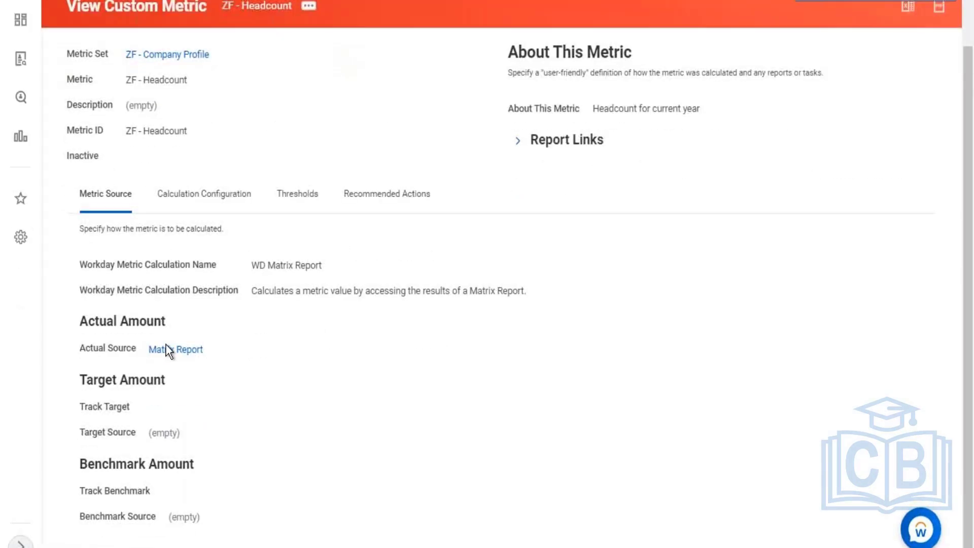
click(205, 206)
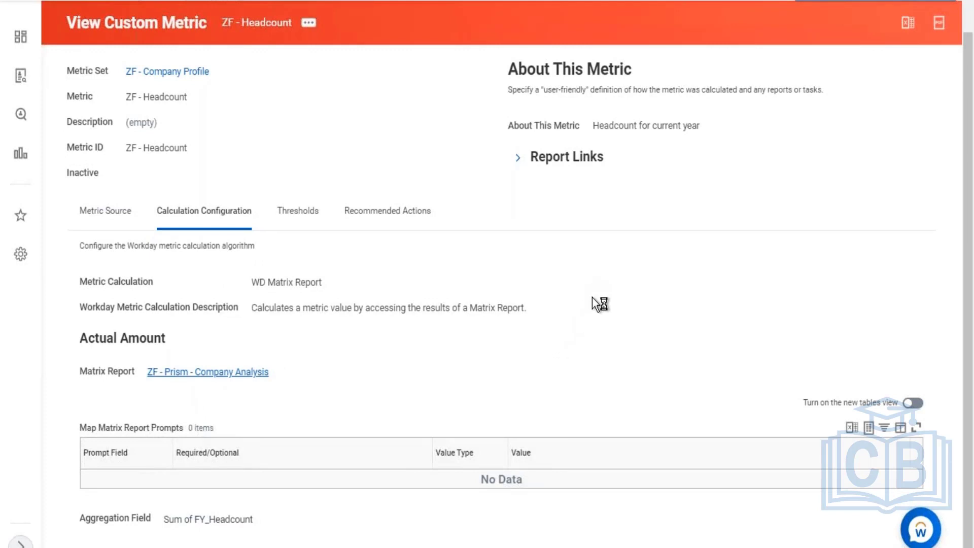
- Examine the ZF - Prism - Company Analysis matrix report's row and column grouping, summarization fields and data source
scroll(606, 276, down, 15)
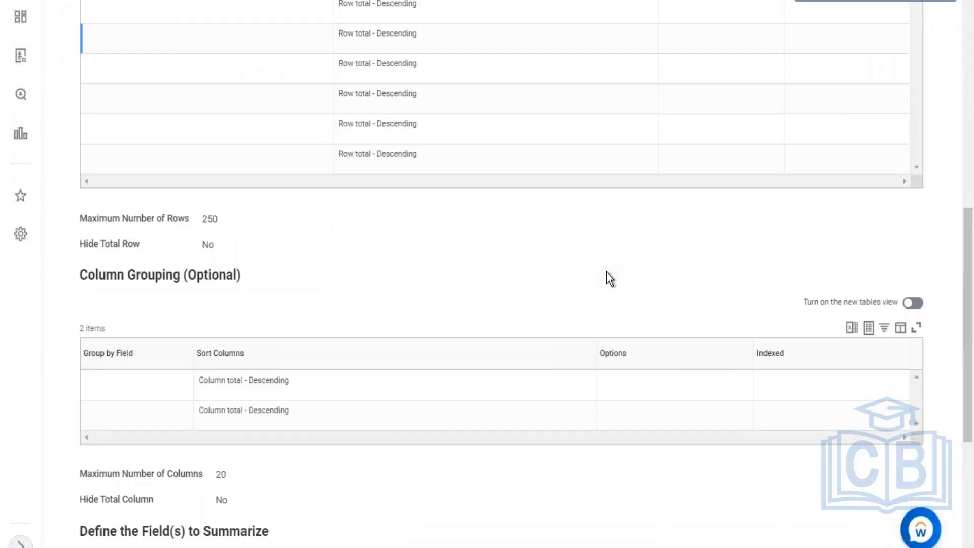
scroll(608, 270, down, 1)
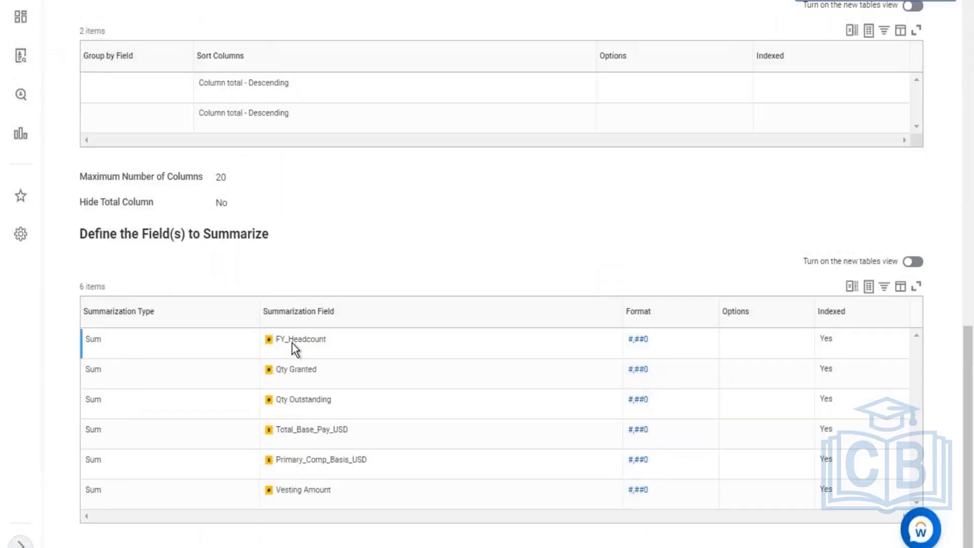
drag(290, 344, 278, 367)
drag(296, 429, 296, 460)
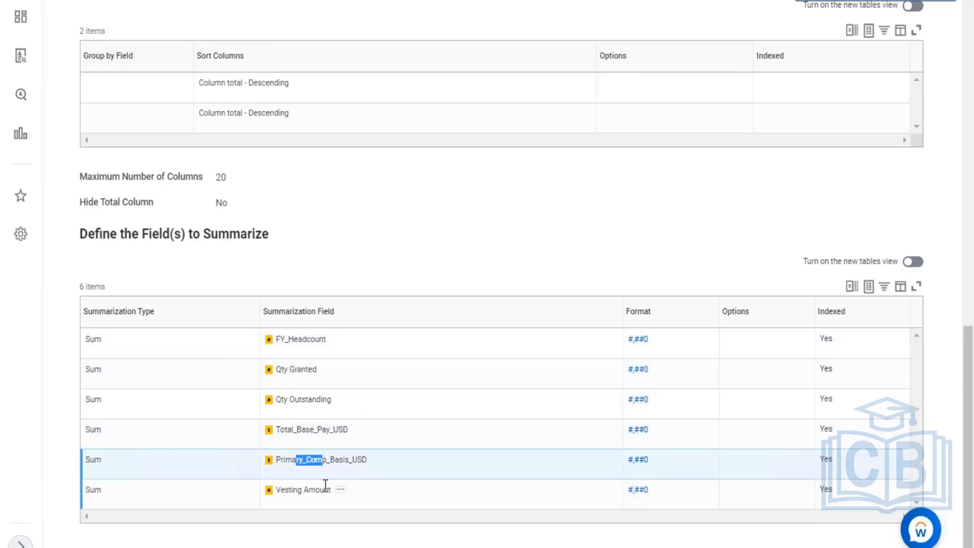
drag(323, 489, 292, 490)
drag(282, 369, 312, 400)
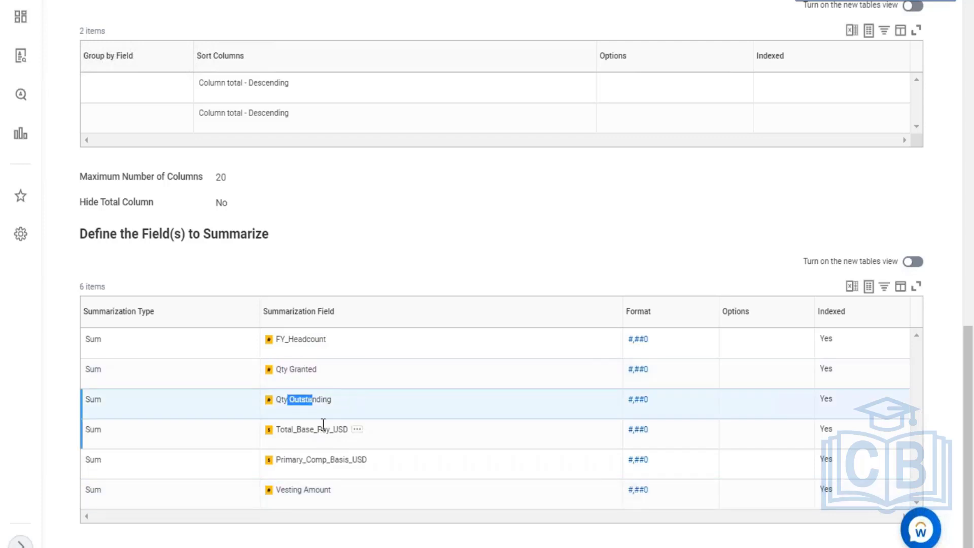
drag(319, 434, 293, 460)
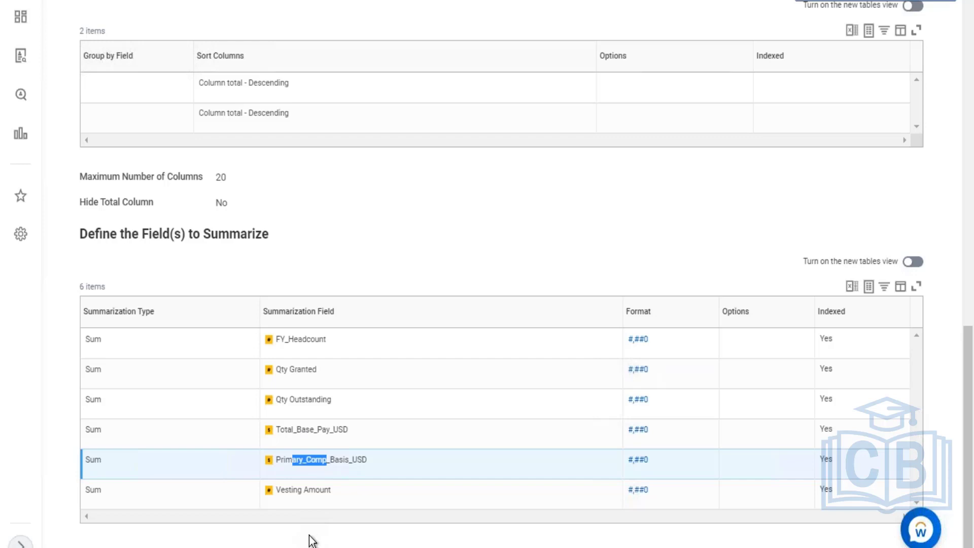
drag(284, 490, 308, 490)
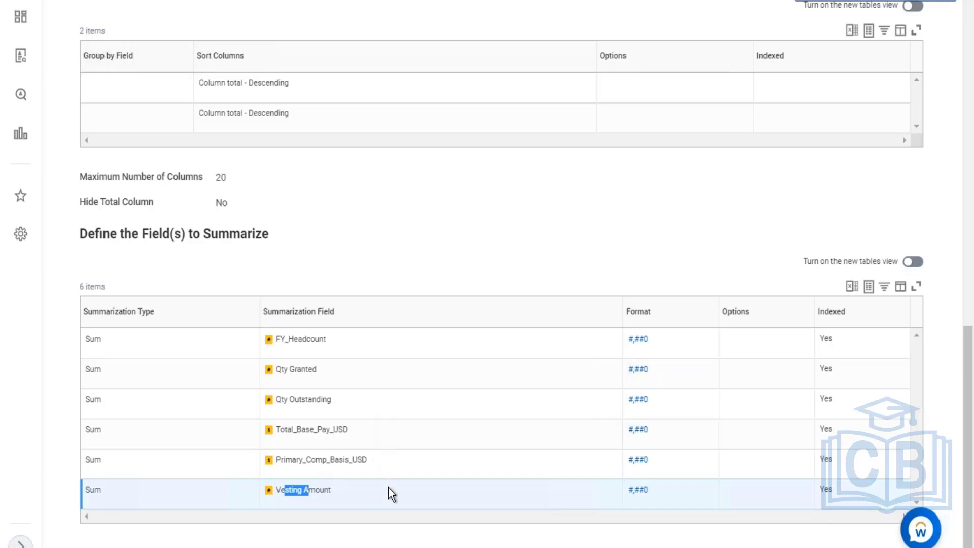
scroll(430, 174, up, 10)
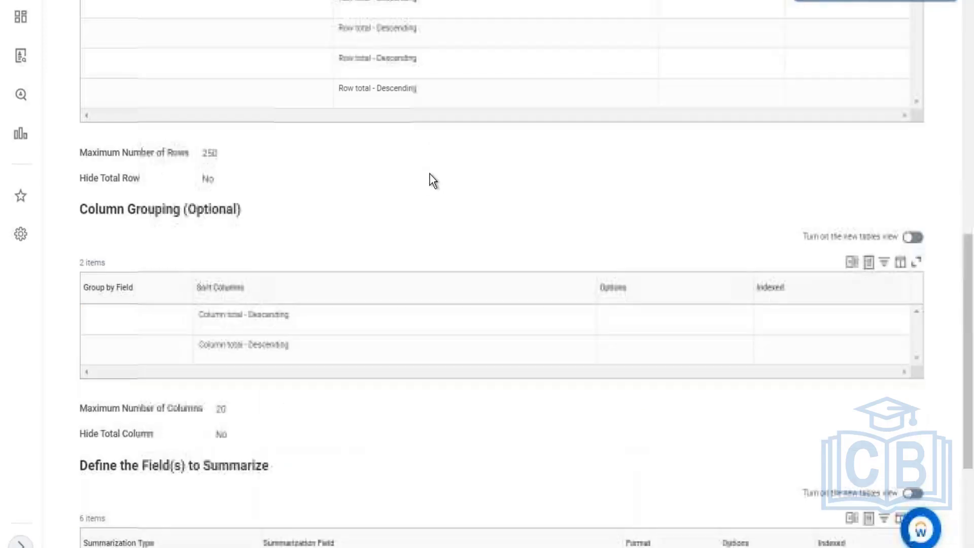
scroll(433, 170, up, 8)
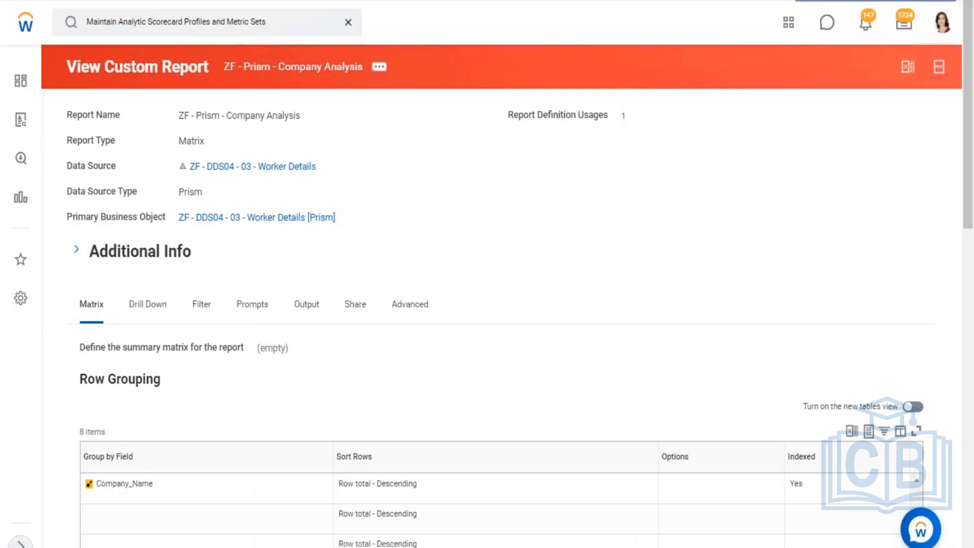
- Search Workday for "data cata" and open the Data Catalog report
click(348, 20)
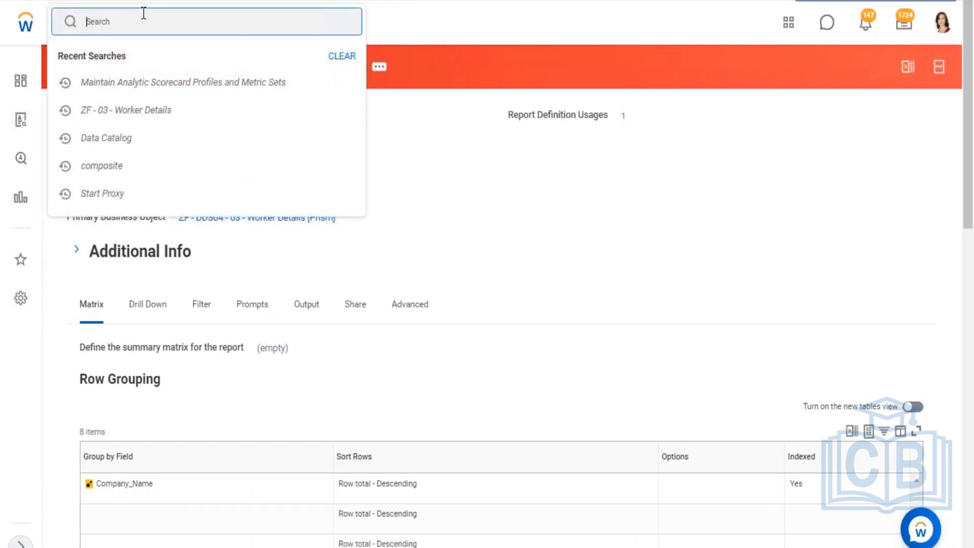
text(data cata)
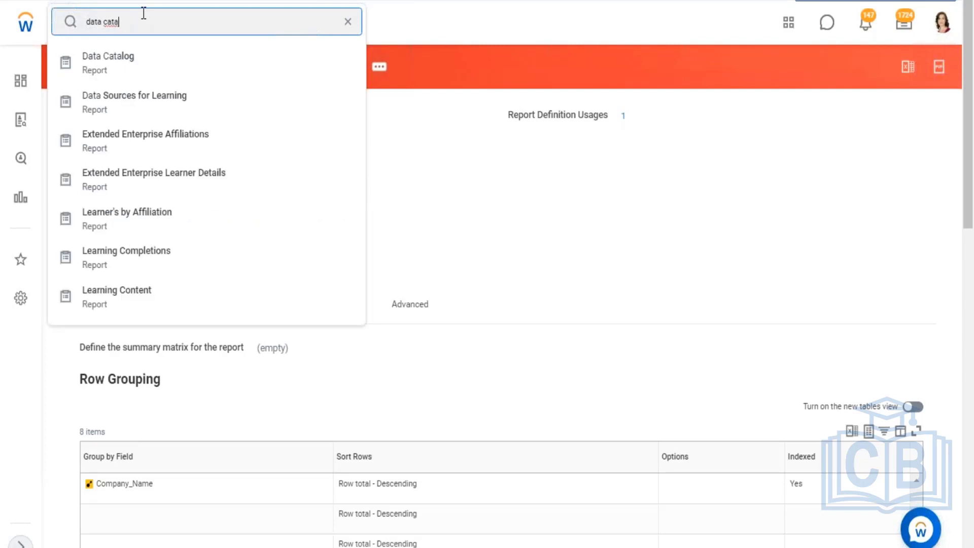
key(Down)
key(Return)
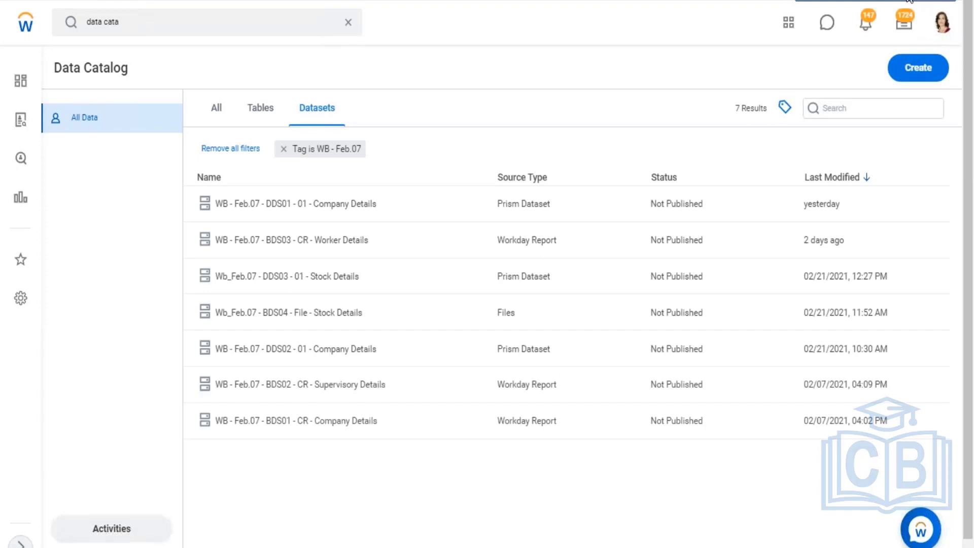
- Switch to the Excel notes workbook and go to empty cell A9 on the 28.02 sheet
key(alt+Tab)
scroll(235, 311, up, 2)
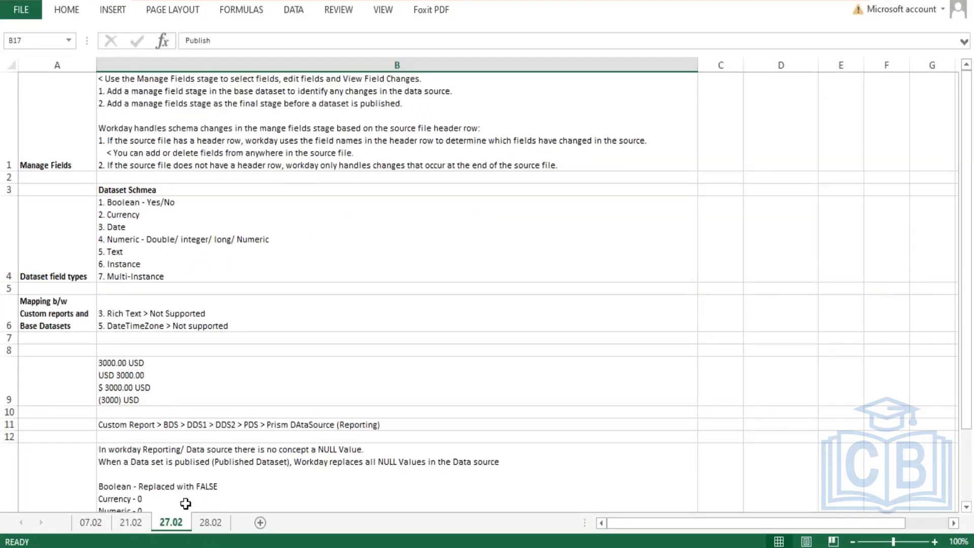
click(203, 523)
scroll(152, 257, down, 3)
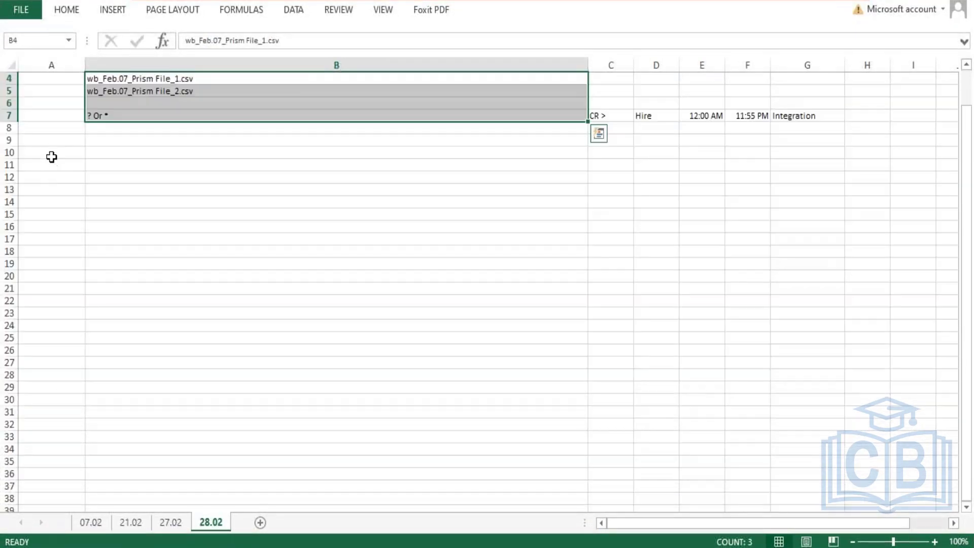
click(51, 138)
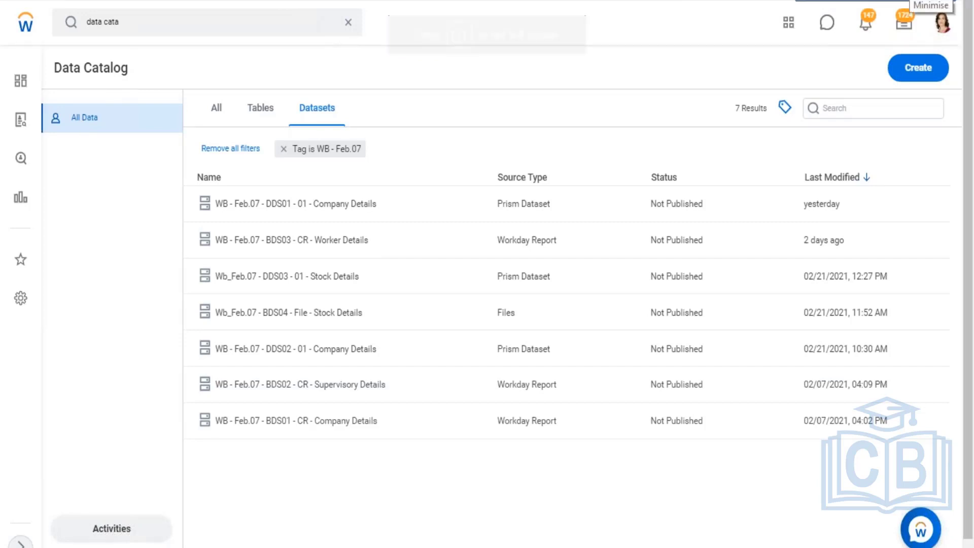
click(916, 2)
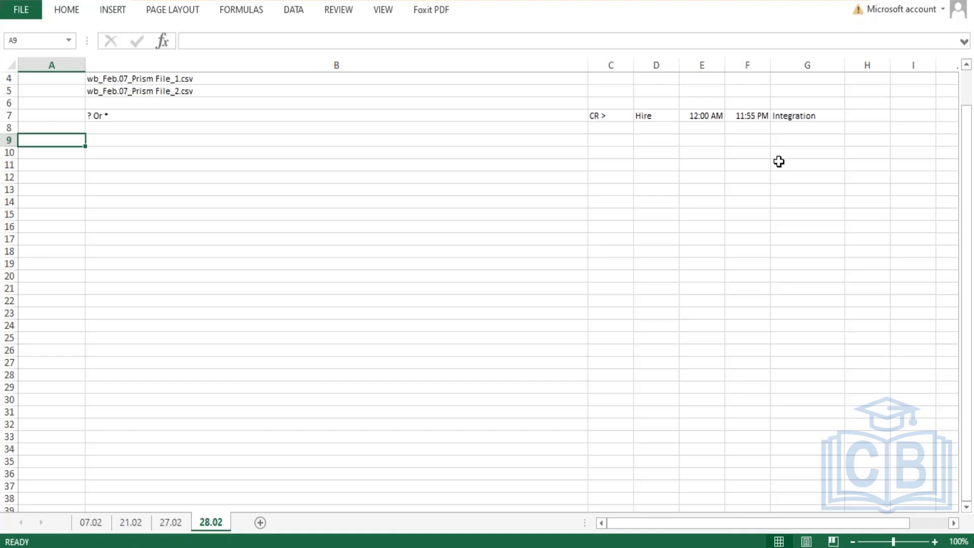
- Enter the heading "Security Data in a Datasets" in cell B9 and make it bold
key(Right)
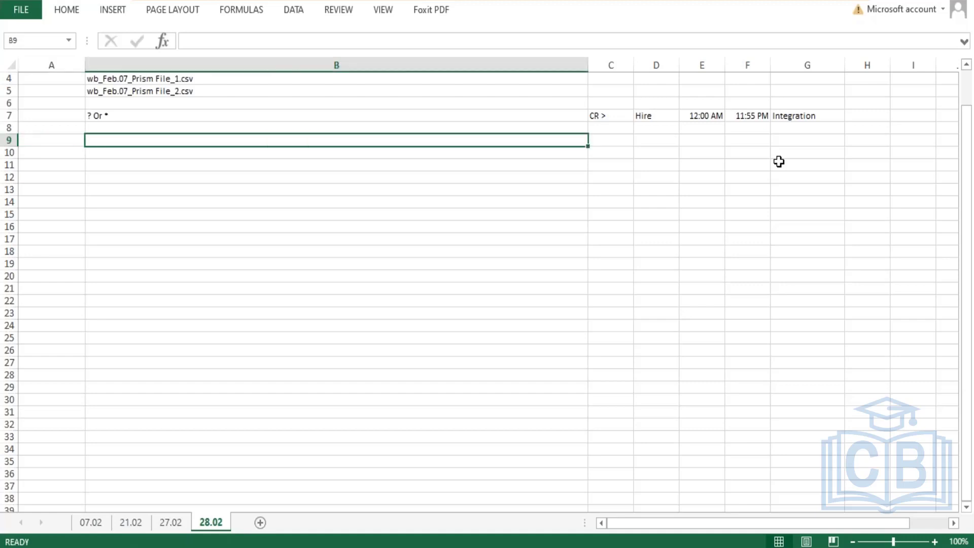
text(Security)
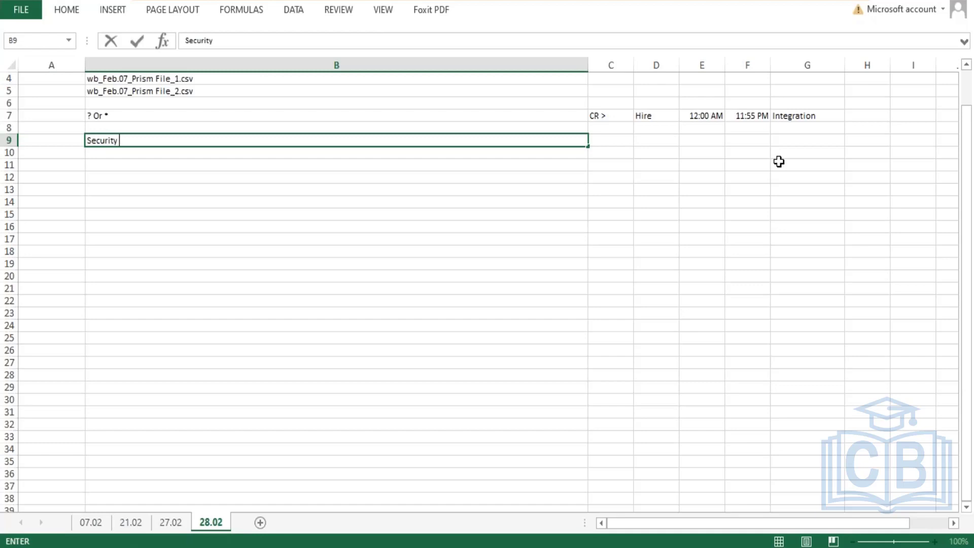
text( Data in a Dat)
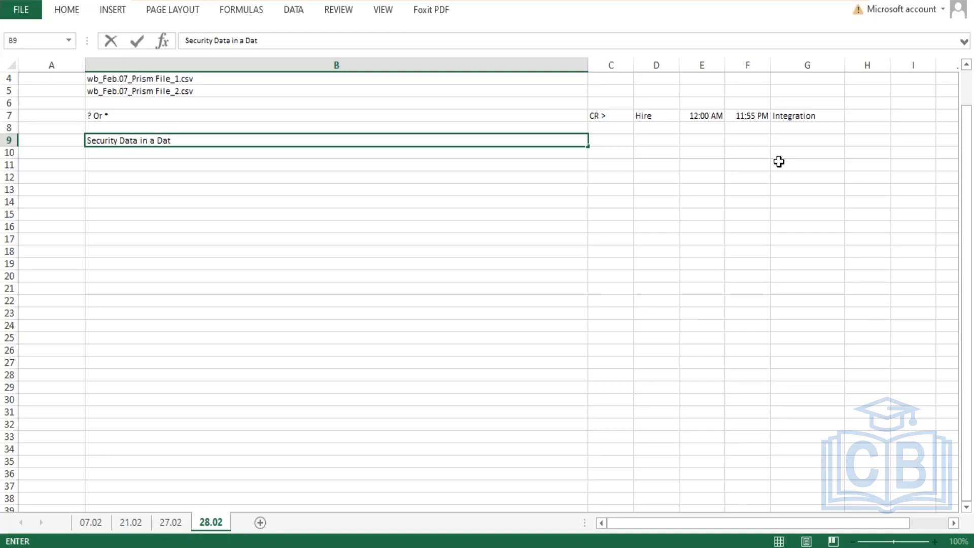
text(asets)
key(ctrl+Return)
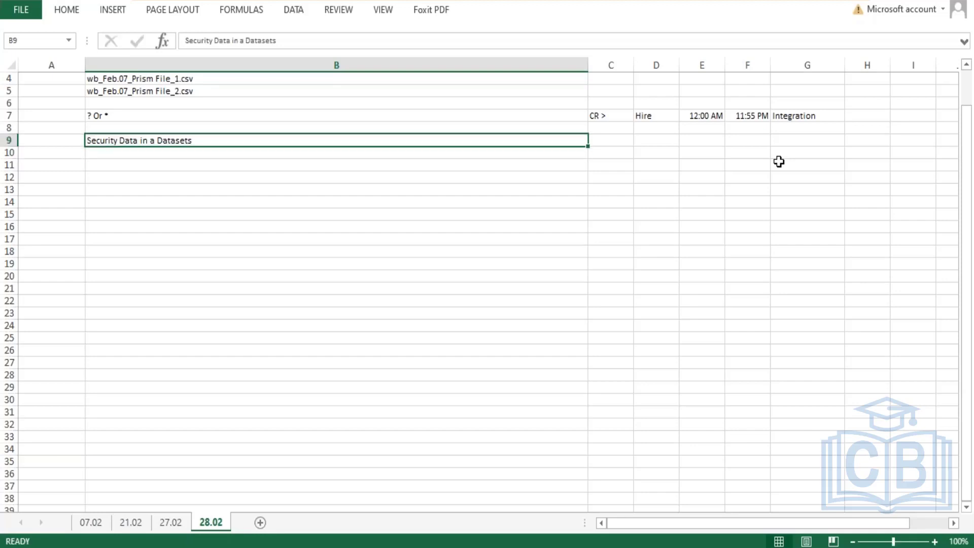
key(ctrl+b)
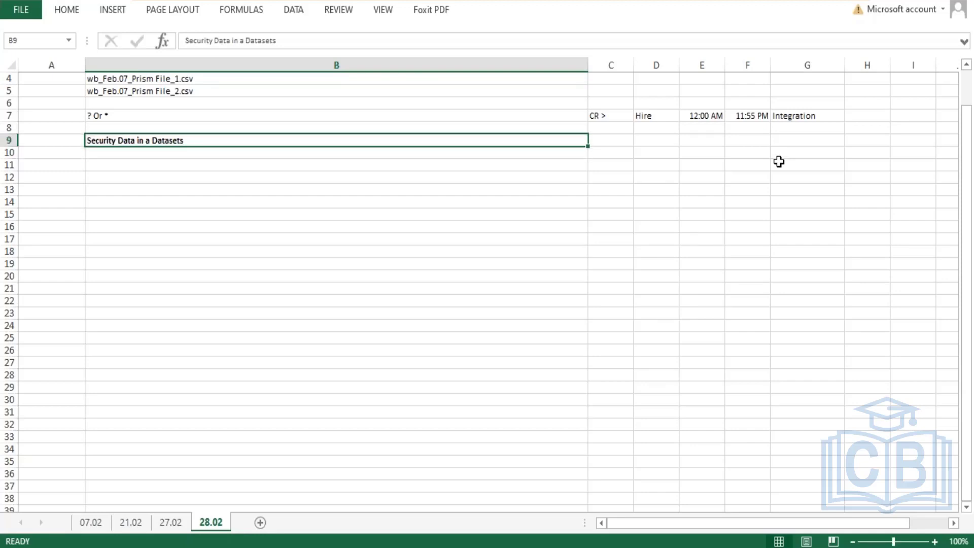
- Enter "Phase 1 and 2: Create and Edit Datasets" in cell B10, with a second line in the same cell starting with "<"
key(Down)
key(Left)
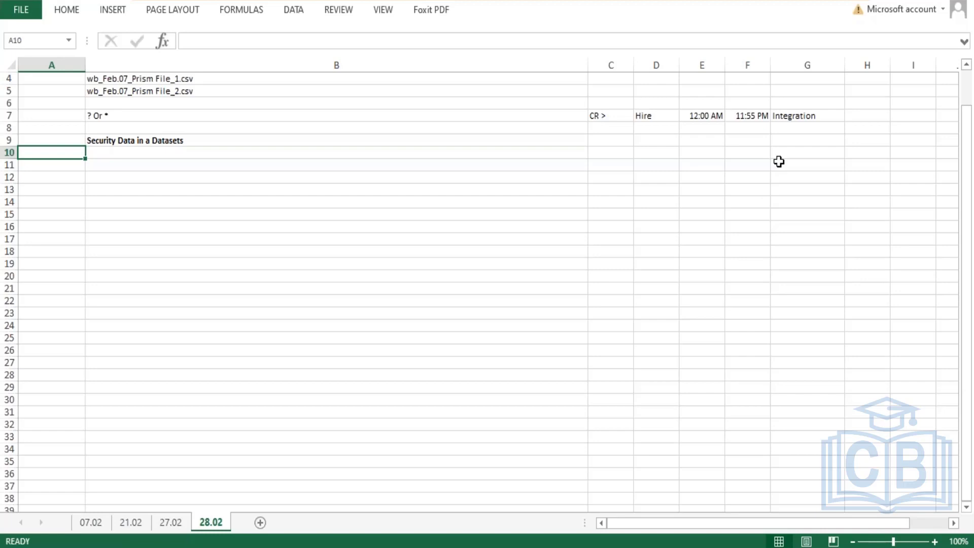
key(Right)
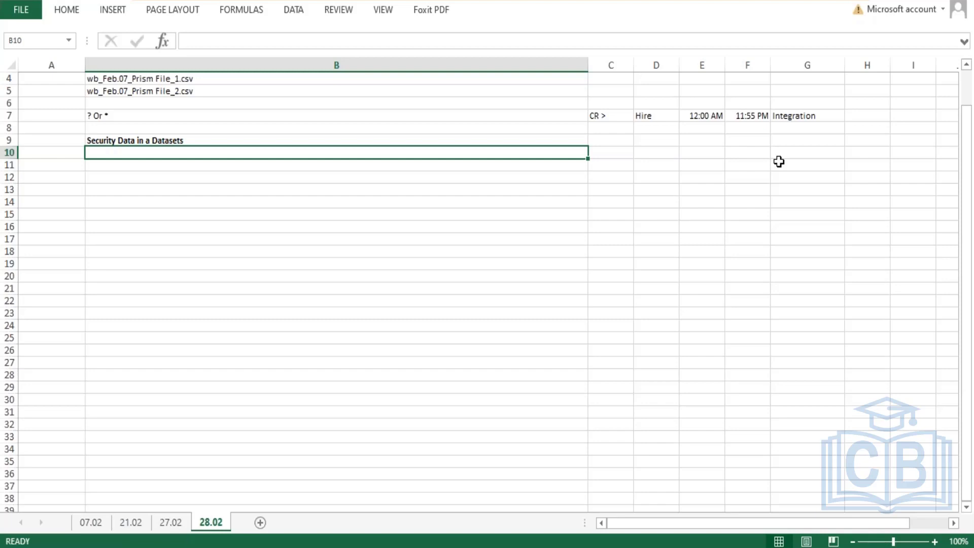
text(Phase )
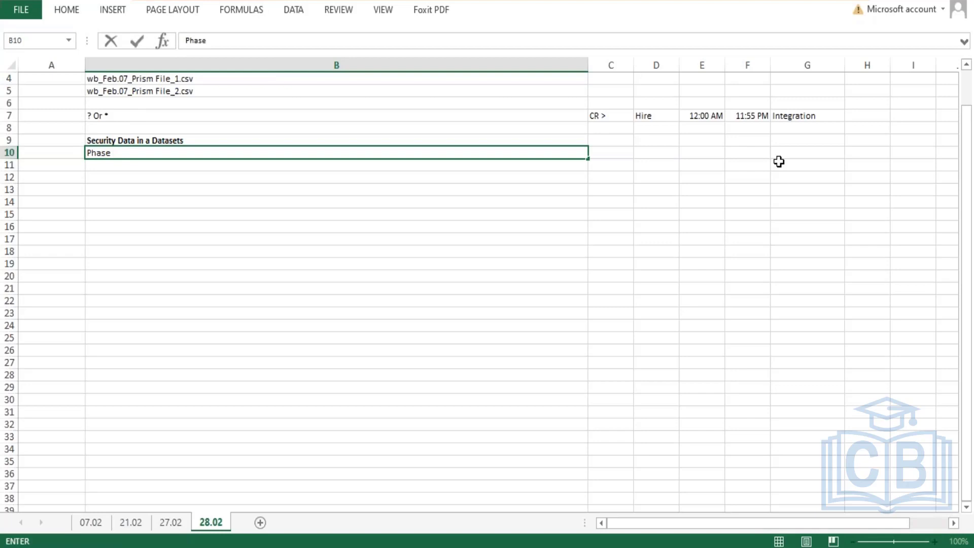
text(1 and 2: Create)
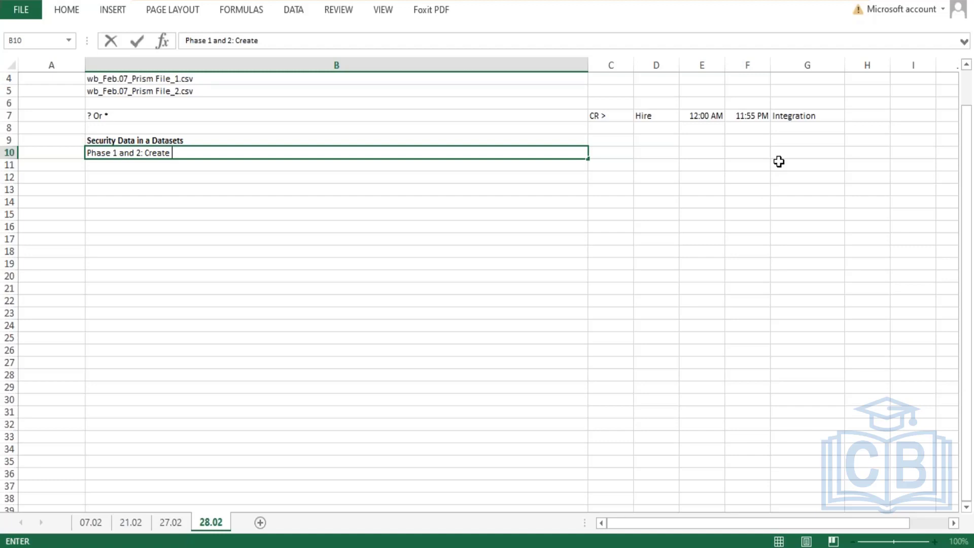
text(and Edit Datasets)
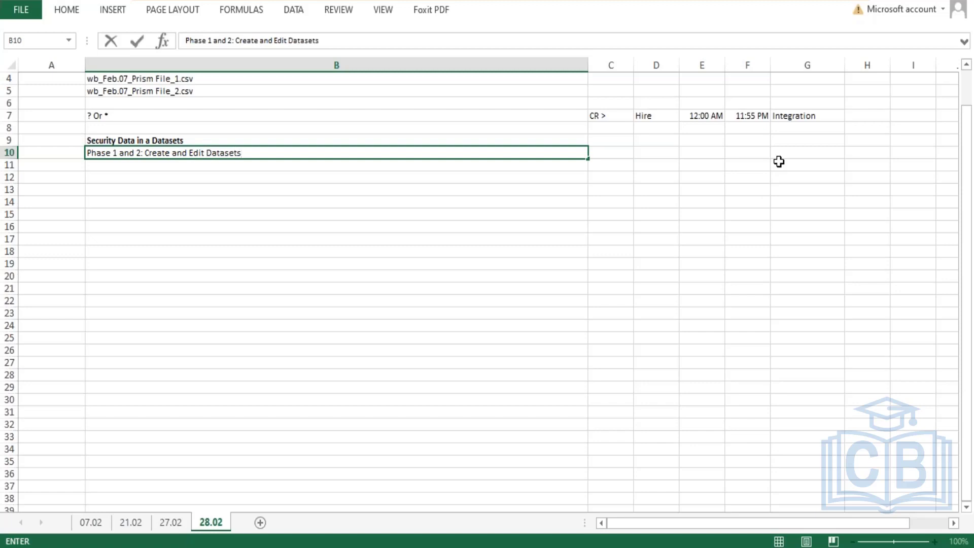
key(alt+Return)
text(1.)
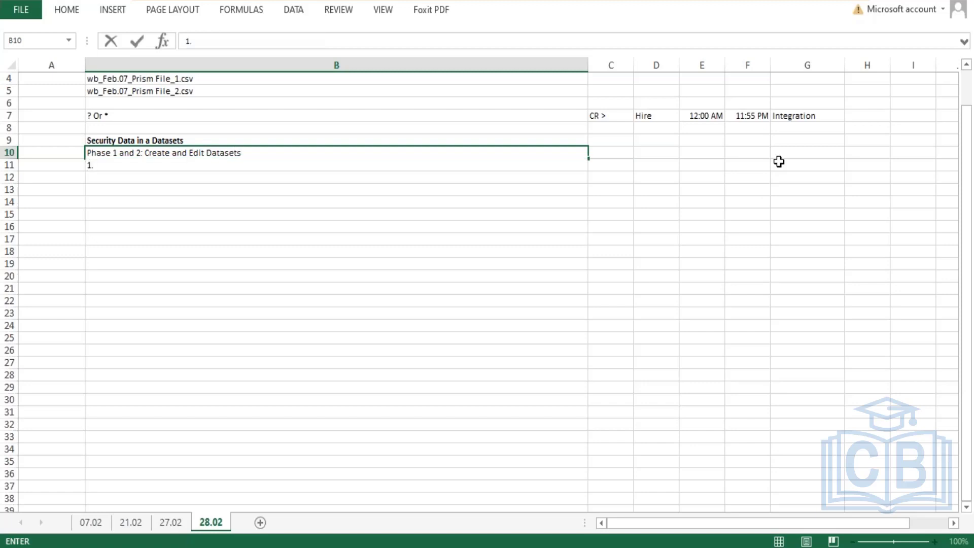
key(BackSpace)
key(BackSpace)
key(Return)
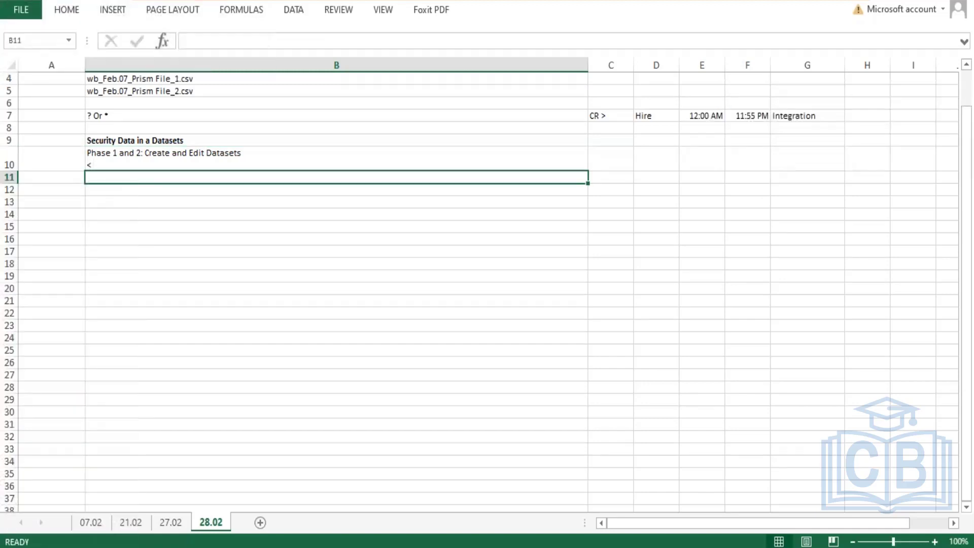
- Continue the second line of cell B10 with "Datasets includes metadata and a subset of data (Example rows)."
double_click(125, 165)
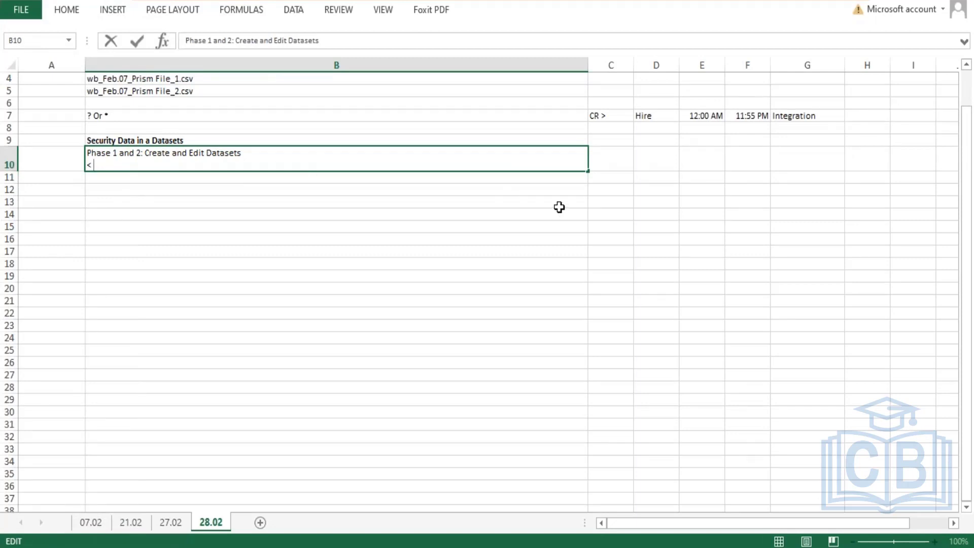
text(DAtase)
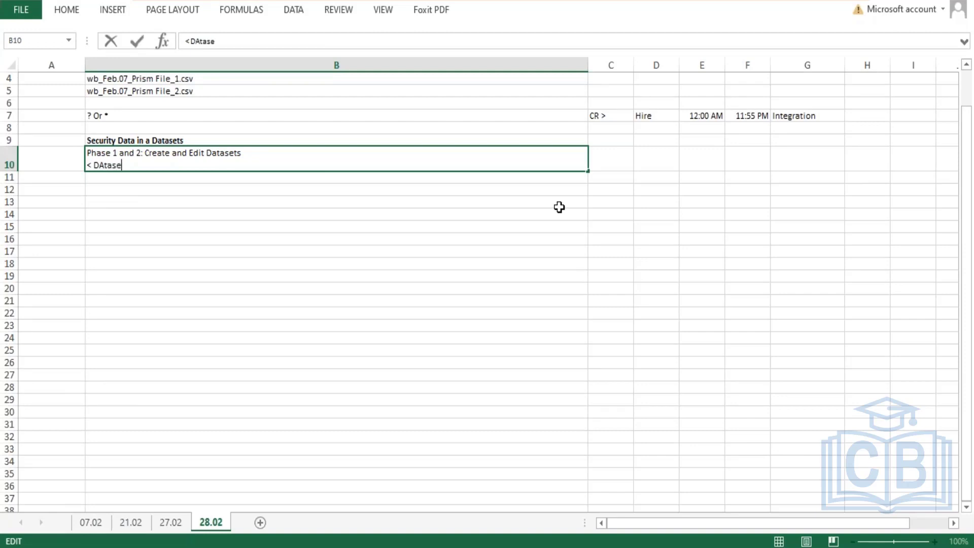
text(ts includes met)
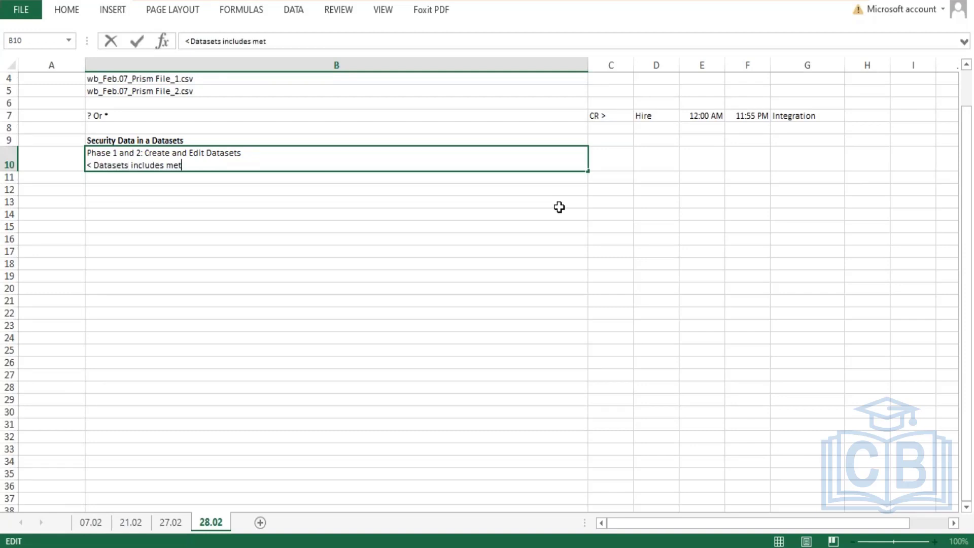
text(adata)
text(and a s)
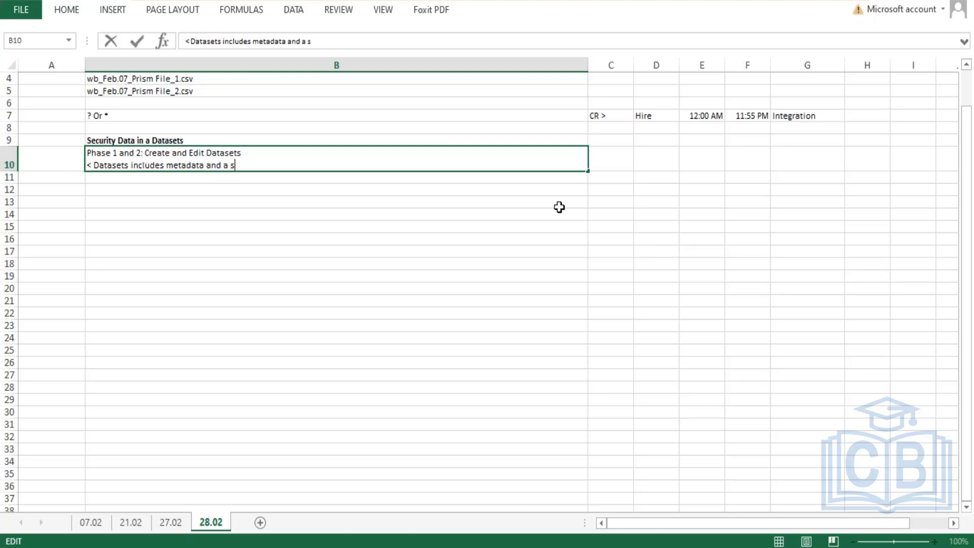
text(ubset of data)
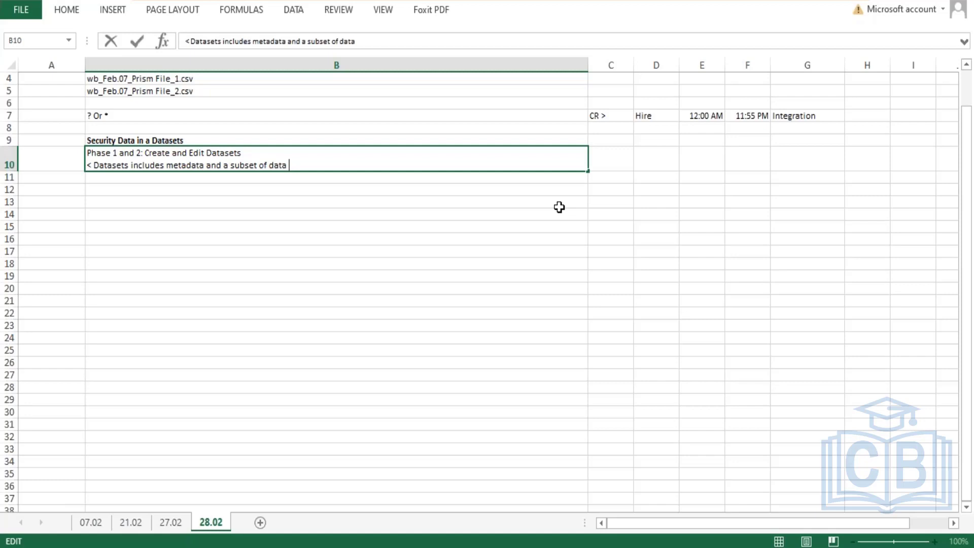
text((Example rows).)
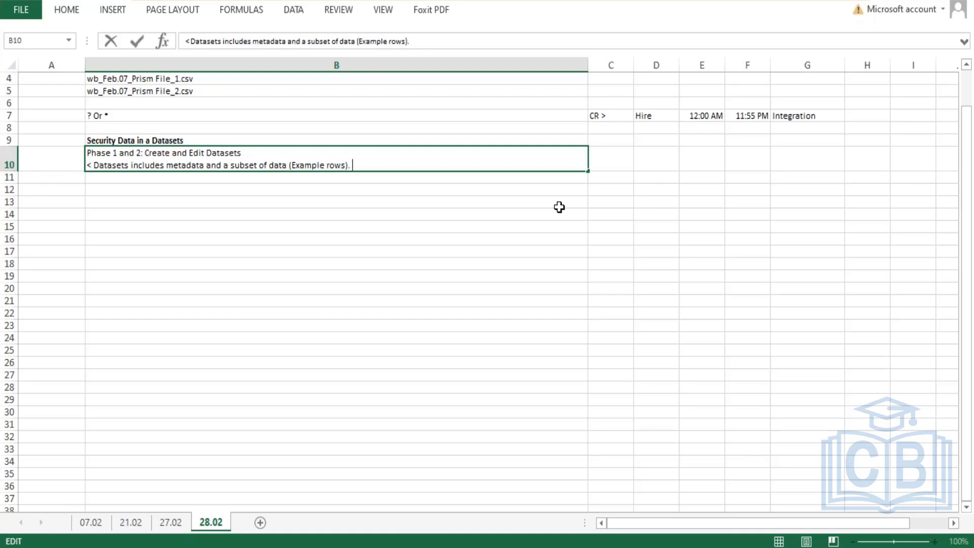
- Append "Those who have access to the dataset will be able to access both metadata and data rows." to the note in cell B10
text(Only those)
key(BackSpace)
key(BackSpace)
key(BackSpace)
key(BackSpace)
key(BackSpace)
key(BackSpace)
key(BackSpace)
key(BackSpace)
key(BackSpace)
key(BackSpace)
text(Those who have access)
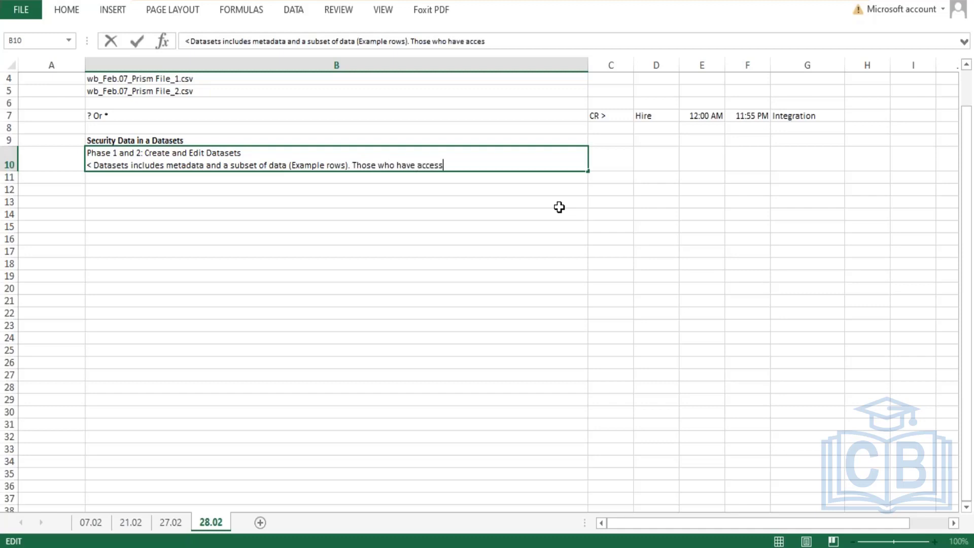
text( to the datase)
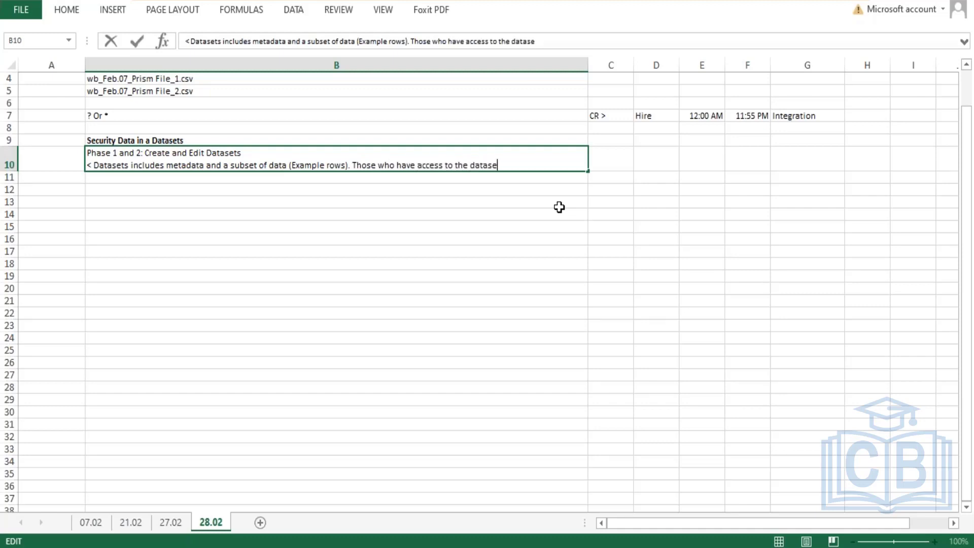
text(t will be able to access)
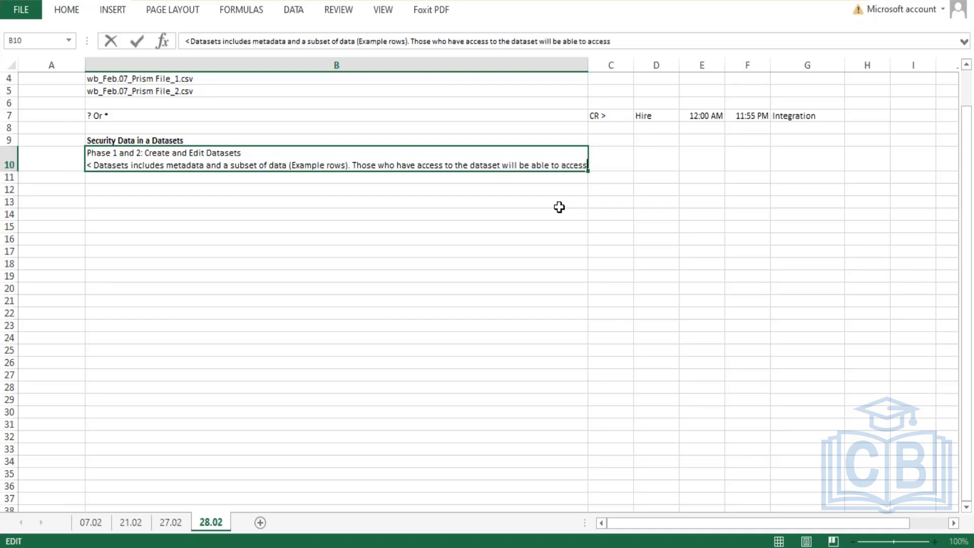
text( both e)
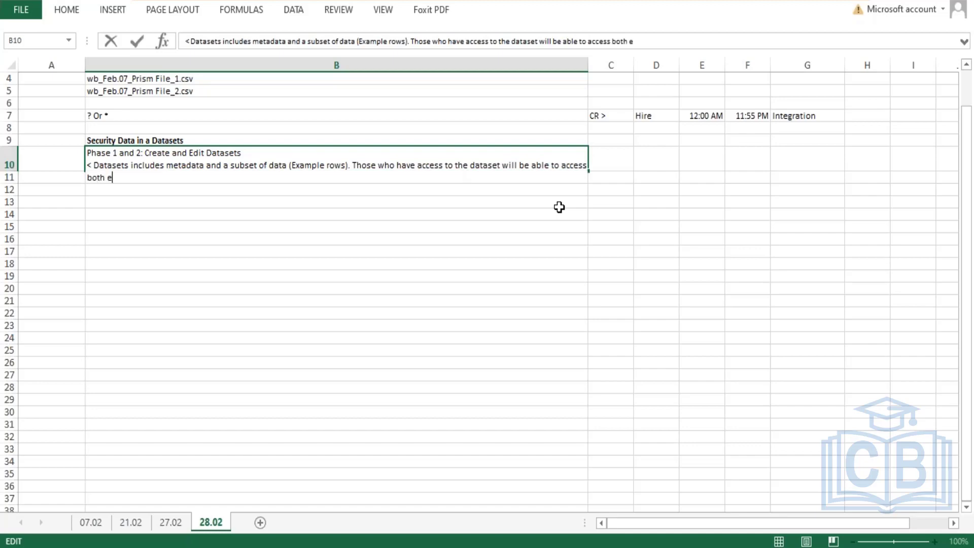
key(BackSpace)
text(metadata and da)
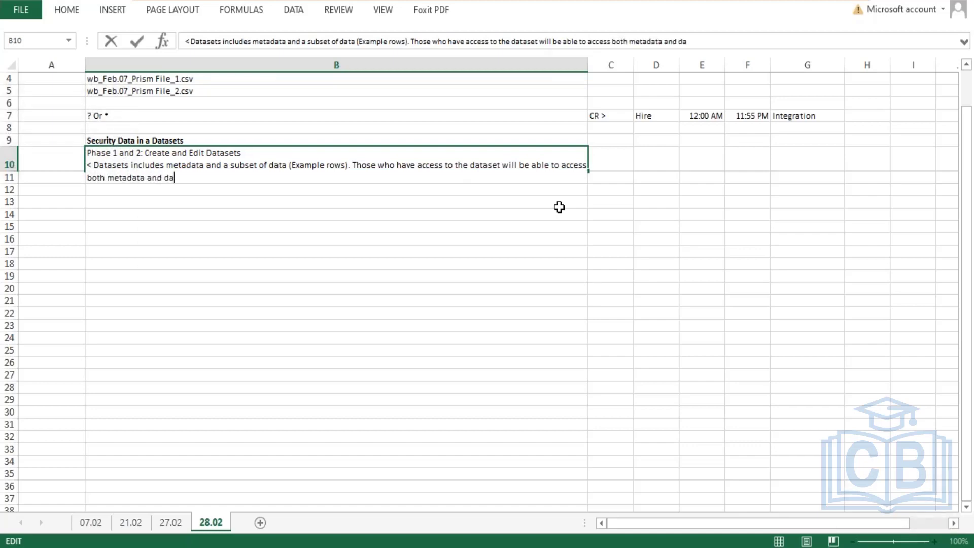
text(ta rows.)
key(Return)
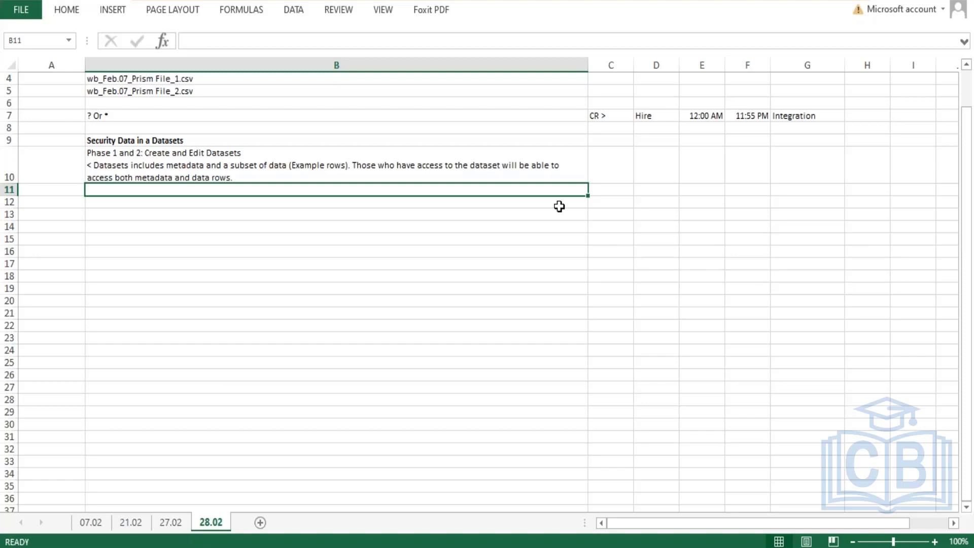
- Append "In Prism you can control who has access to the datasets:" to the end of the note in cell B10
click(245, 175)
key(F2)
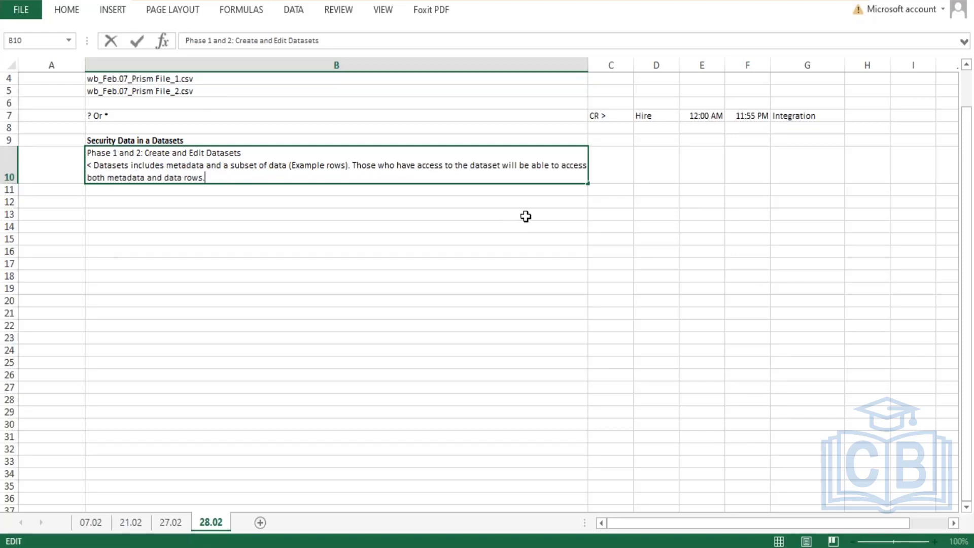
text(In)
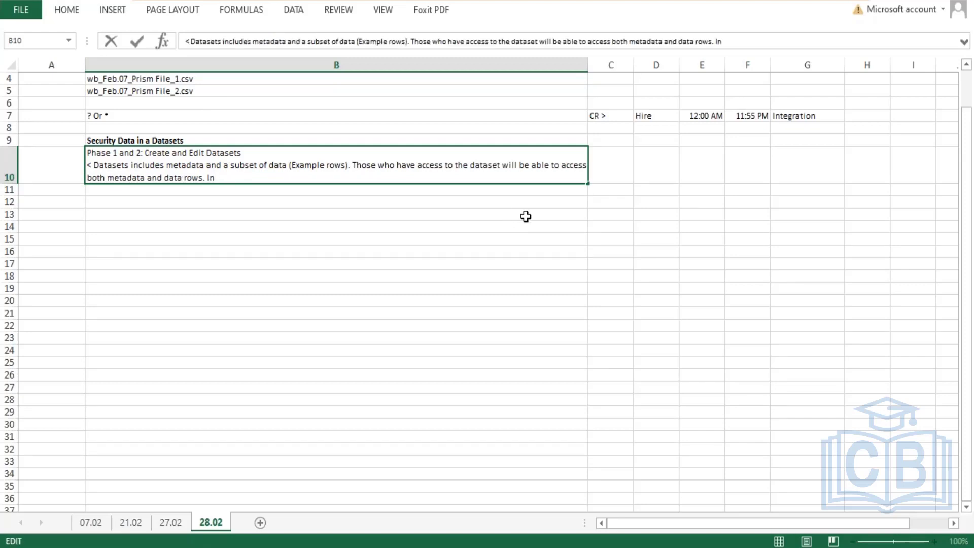
text( Prism you can cn)
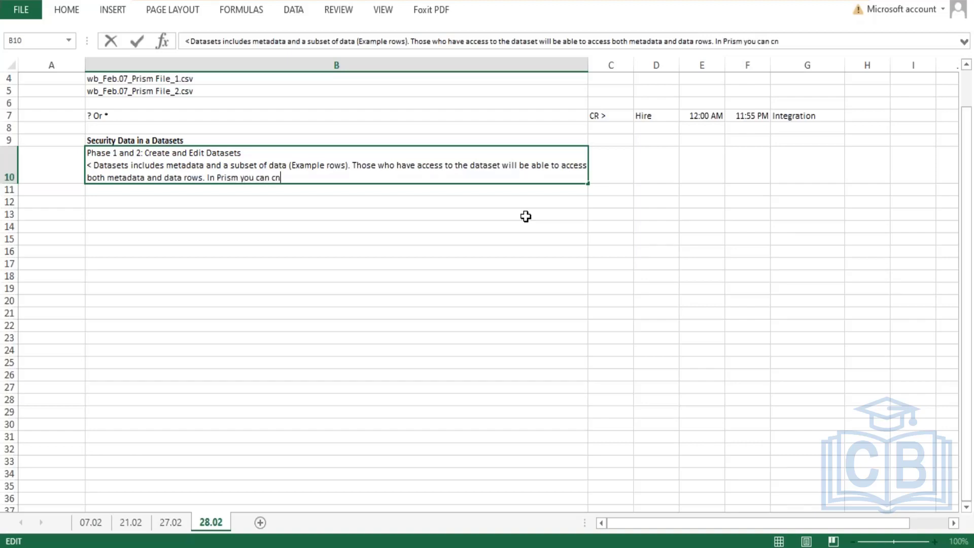
key(BackSpace)
text(ontrol who has)
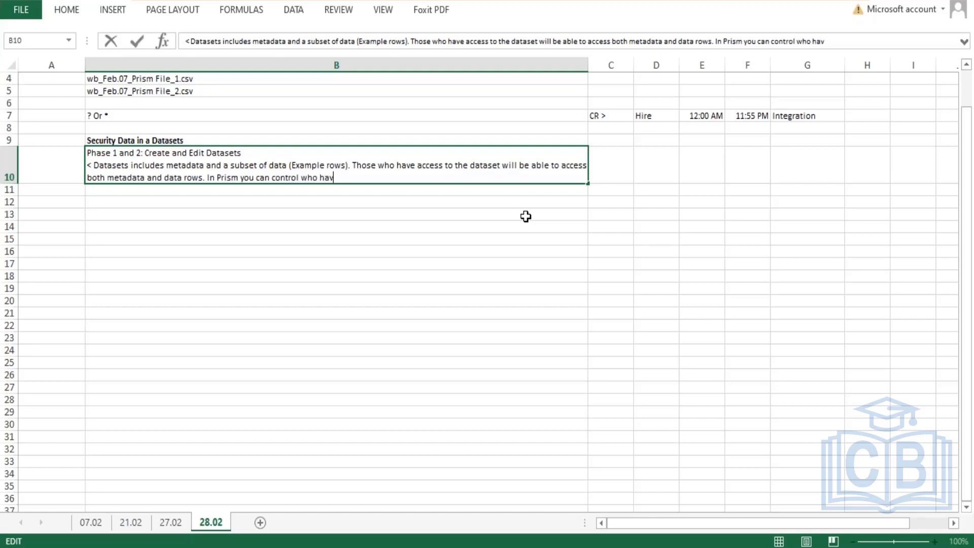
key(BackSpace)
text(s access to the datasets)
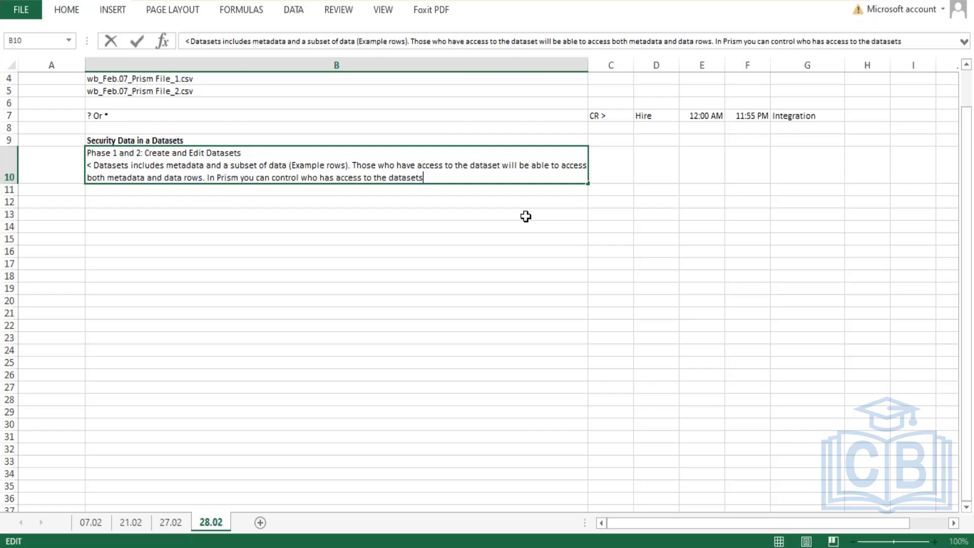
text(:)
- Add the line "1. Configure Workday security domains to create, edit or manage datasets" at the end of cell B10
key(alt+Return)
text(1.)
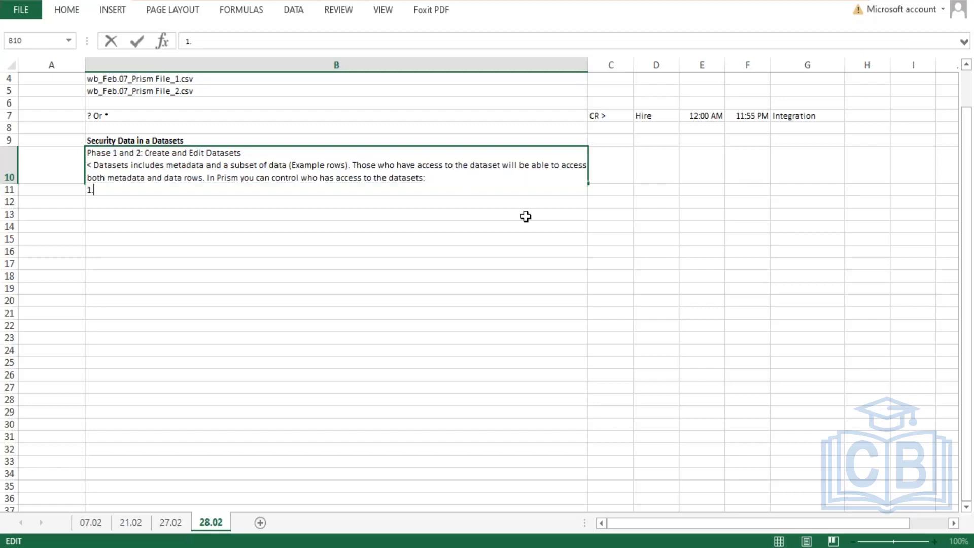
text( Configure W)
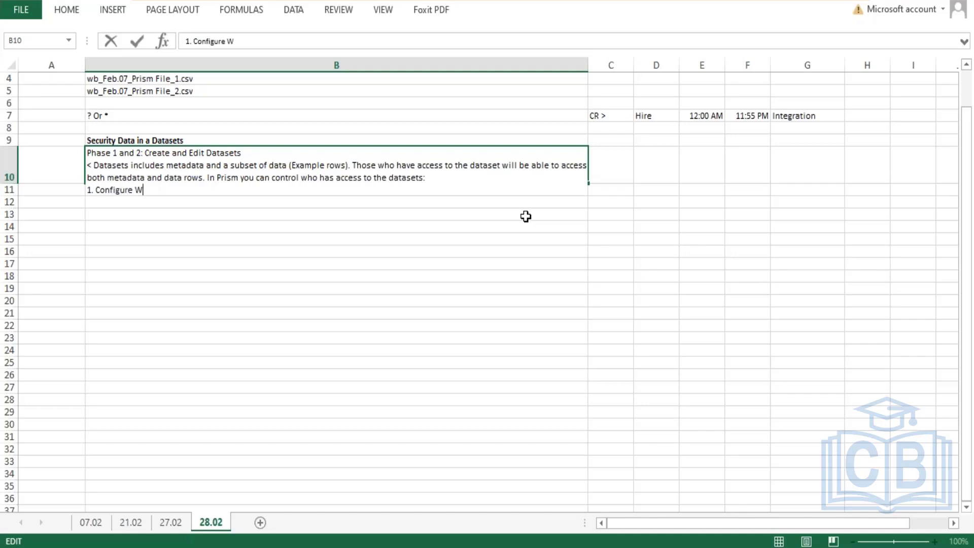
text(orkday security dom)
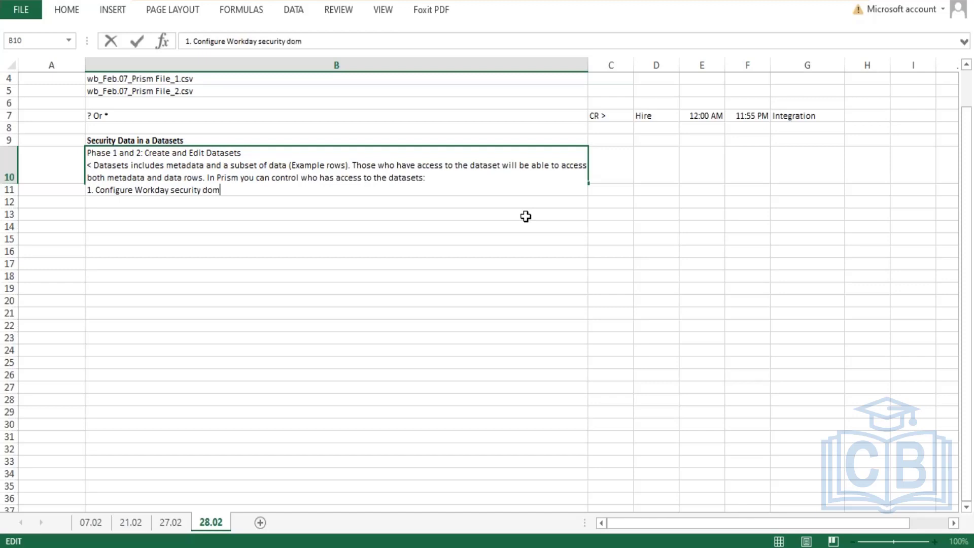
text(ains to create, edi)
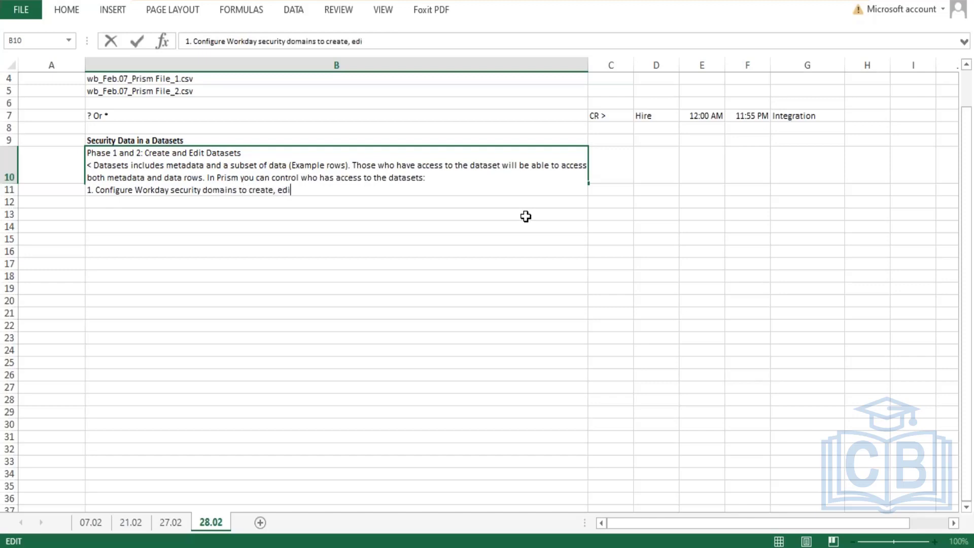
text(t or manage datasets)
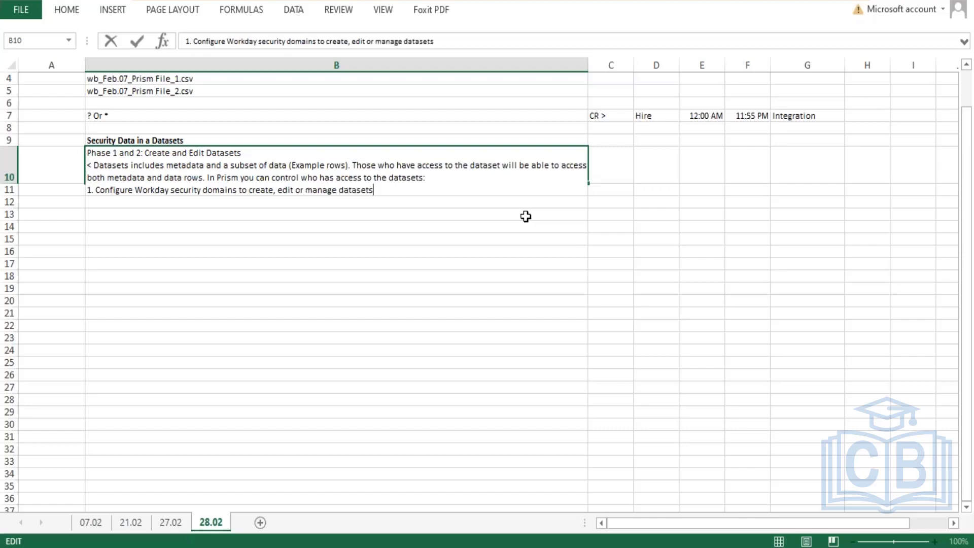
key(Return)
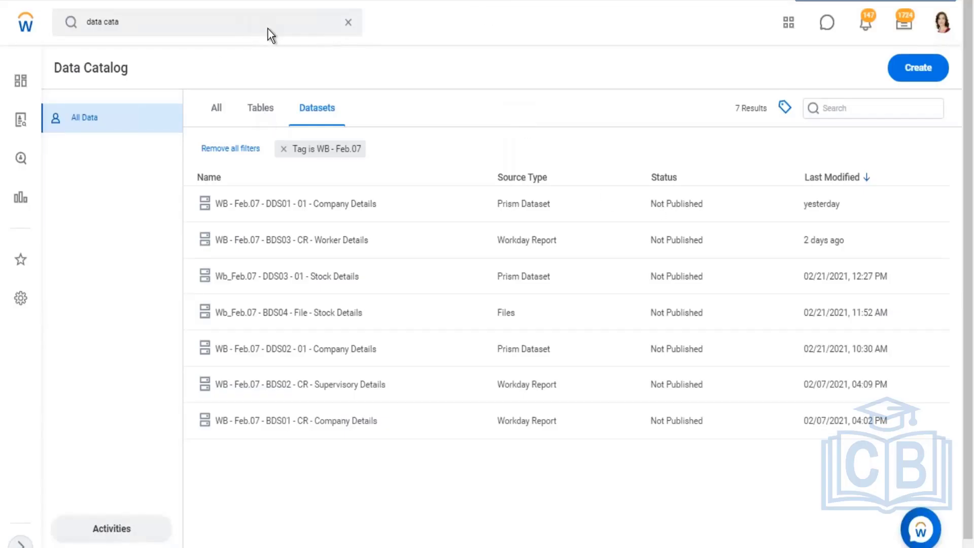
- Clear the "data cata" search text in Workday and switch back to the Excel notes workbook
click(349, 22)
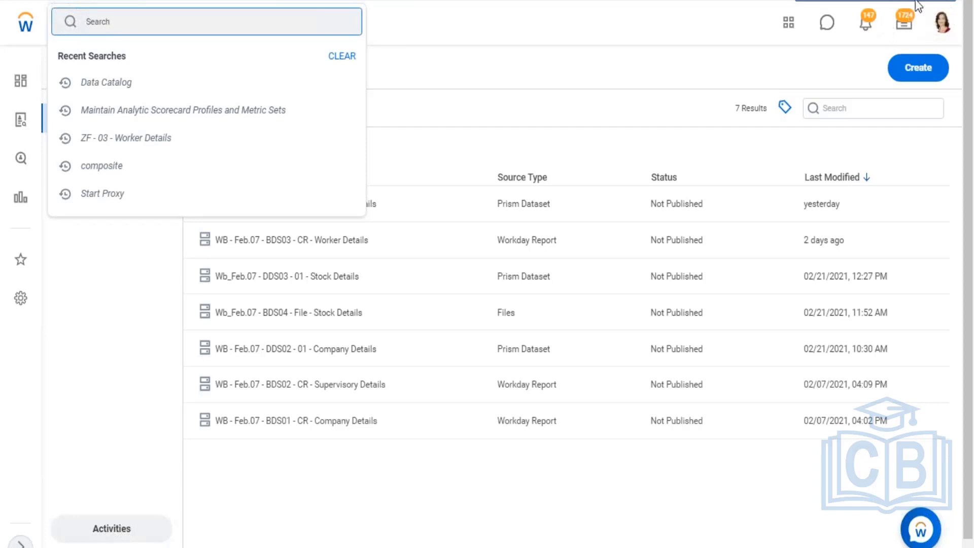
key(alt+Tab)
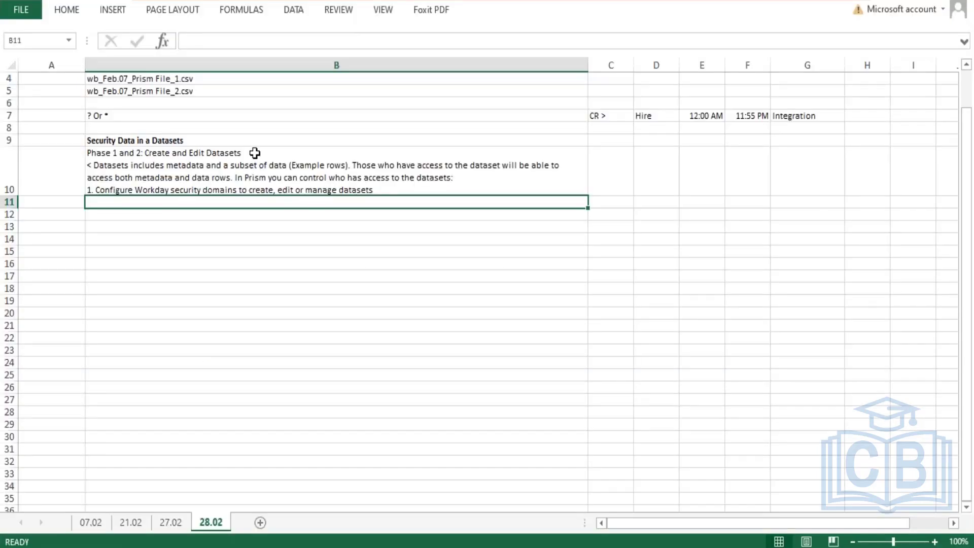
- Make the words "Create and Edit Datasets" in the first line of cell B10 bold
click(255, 153)
double_click(255, 153)
drag(254, 153, 152, 155)
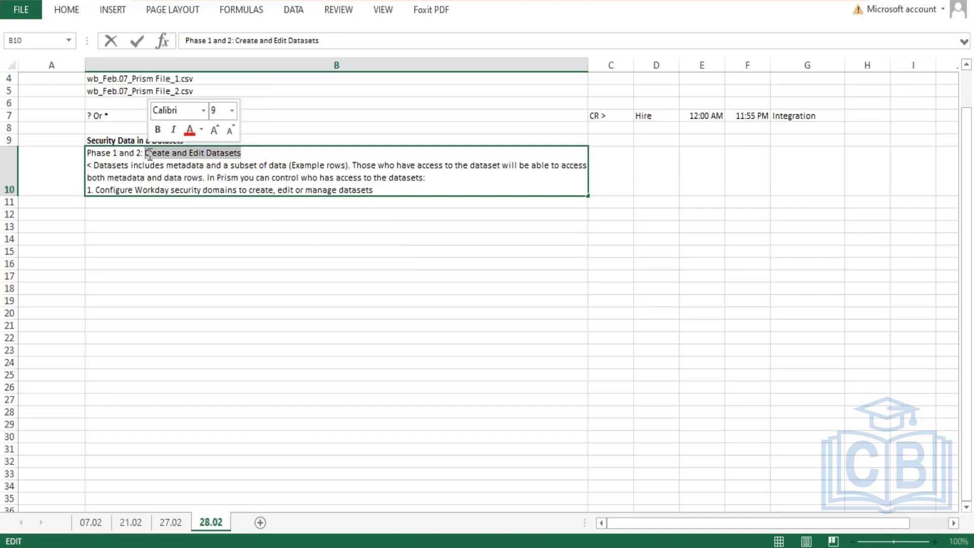
key(ctrl+b)
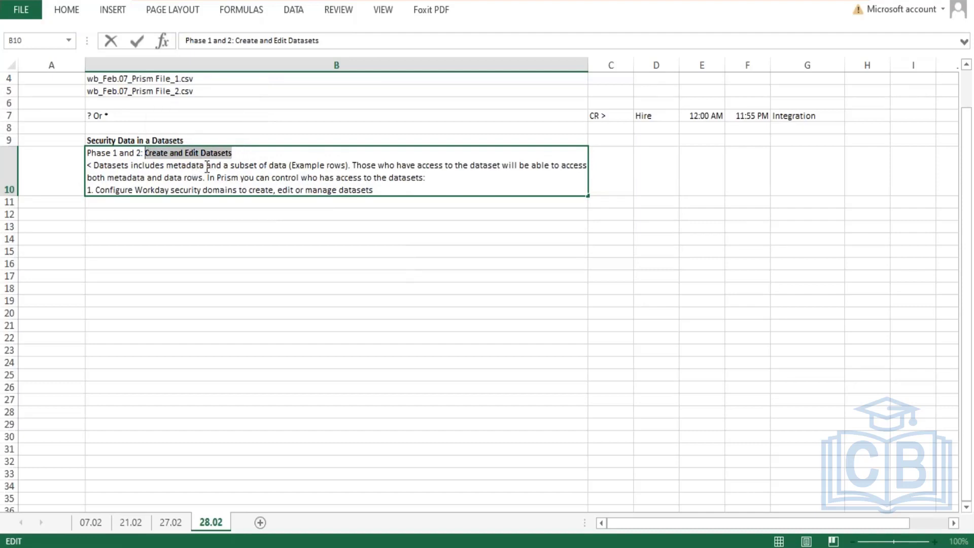
click(372, 193)
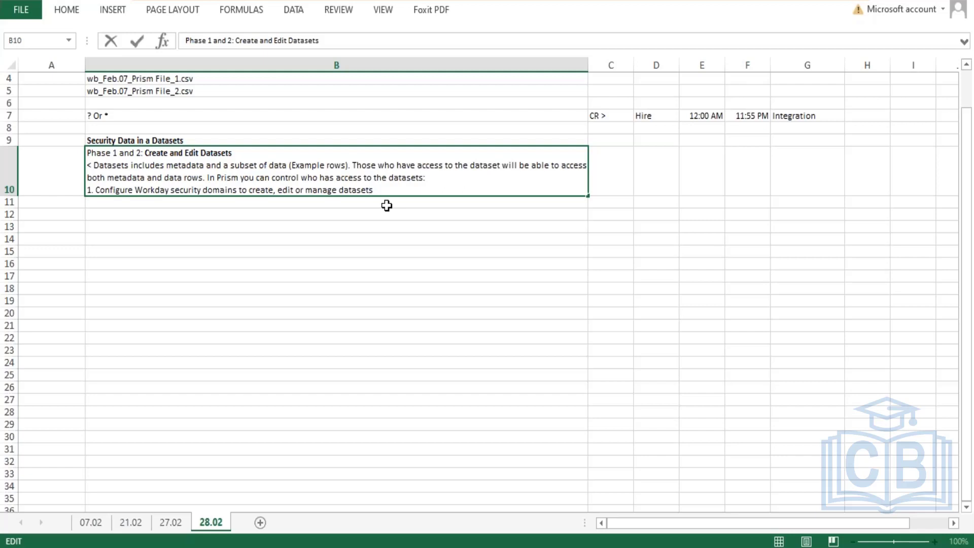
- End the last line of cell B10 with a period and add the line "2. DAtaset Sharing:" below it
key(ctrl+End)
text(.)
key(alt+Return)
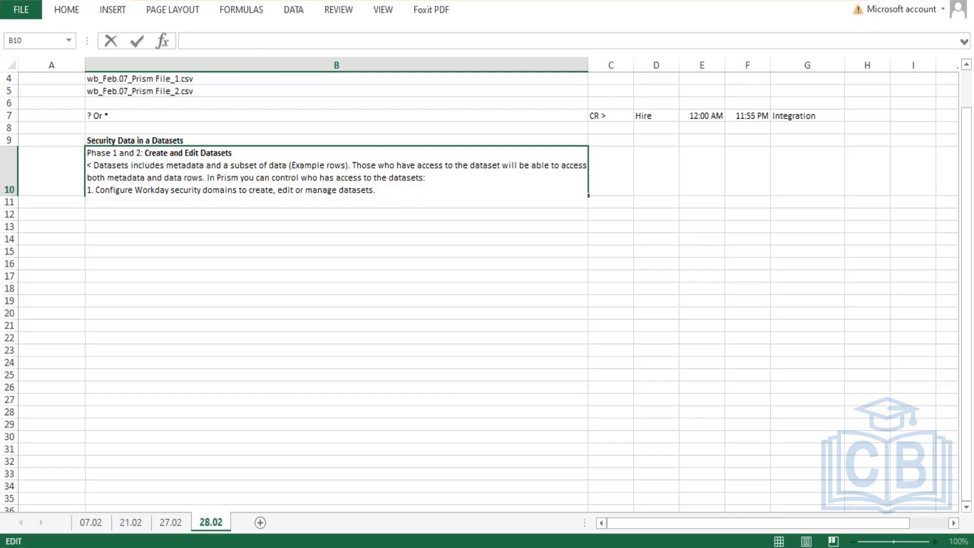
text(2. DAtaset Sharing:)
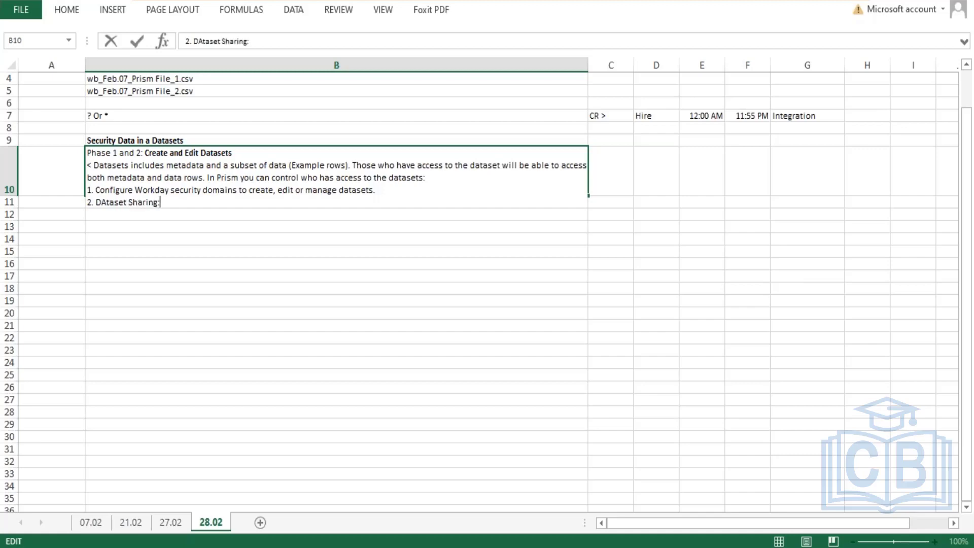
key(ctrl+Return)
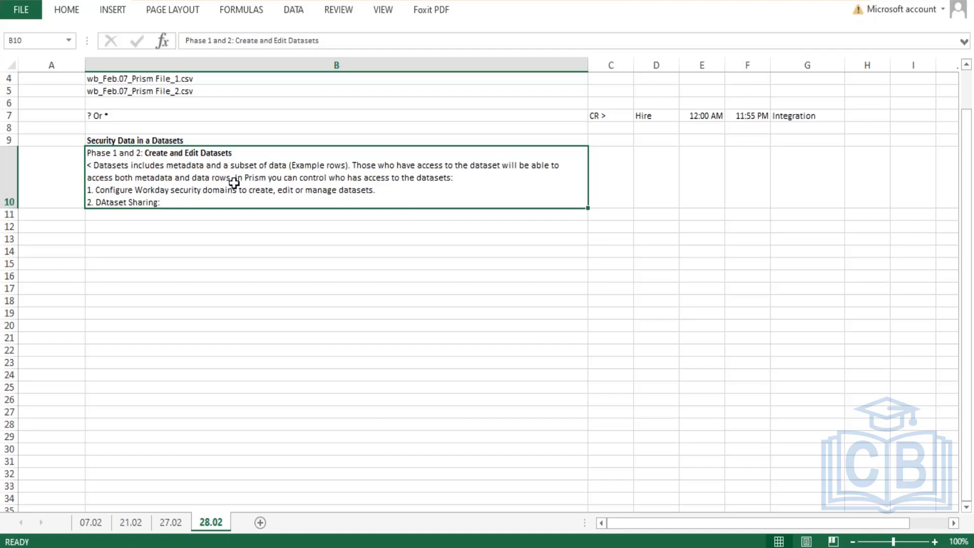
- After a blank line in cell B10, begin a paragraph with "< Access to the dataset is always unconstrained. This means that"
double_click(202, 200)
key(alt+Return)
key(alt+Return)
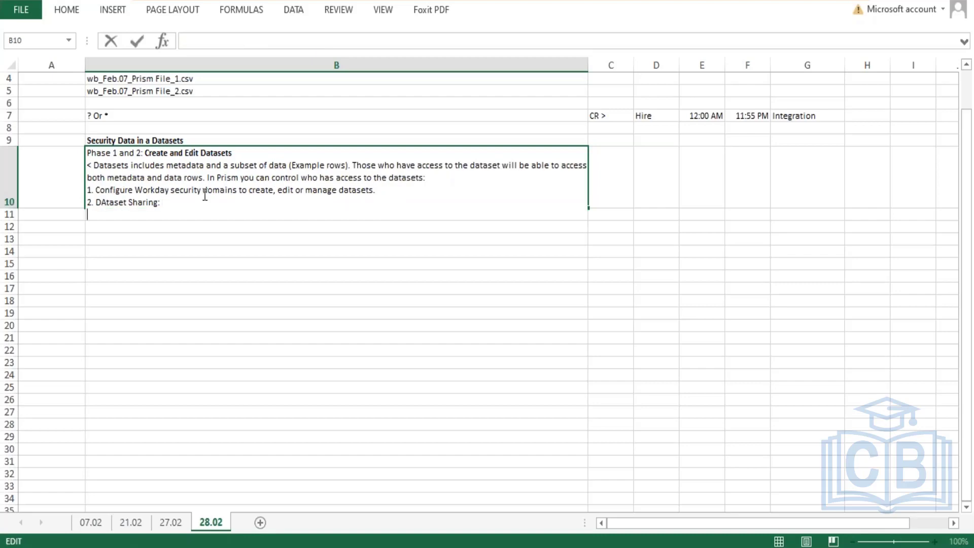
text(< A)
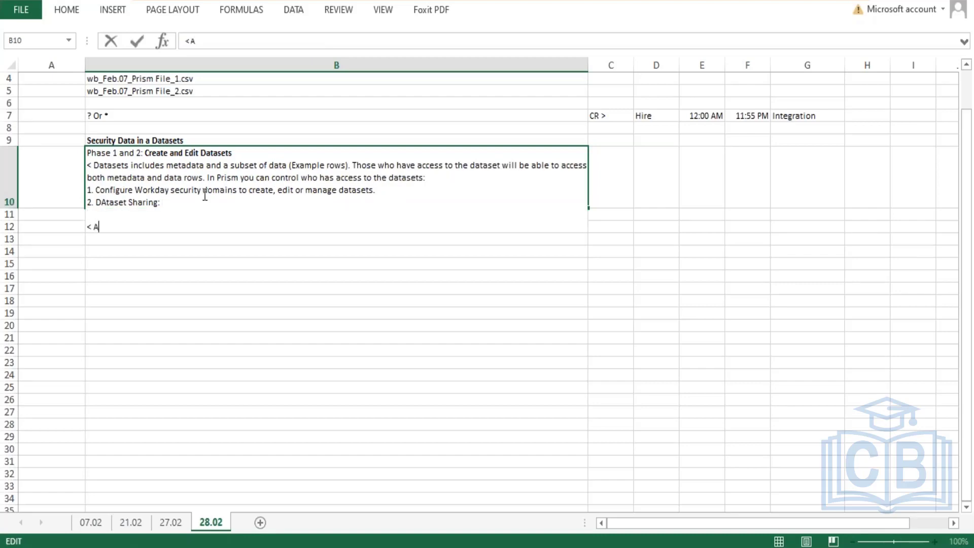
text(ccess to the dataset i)
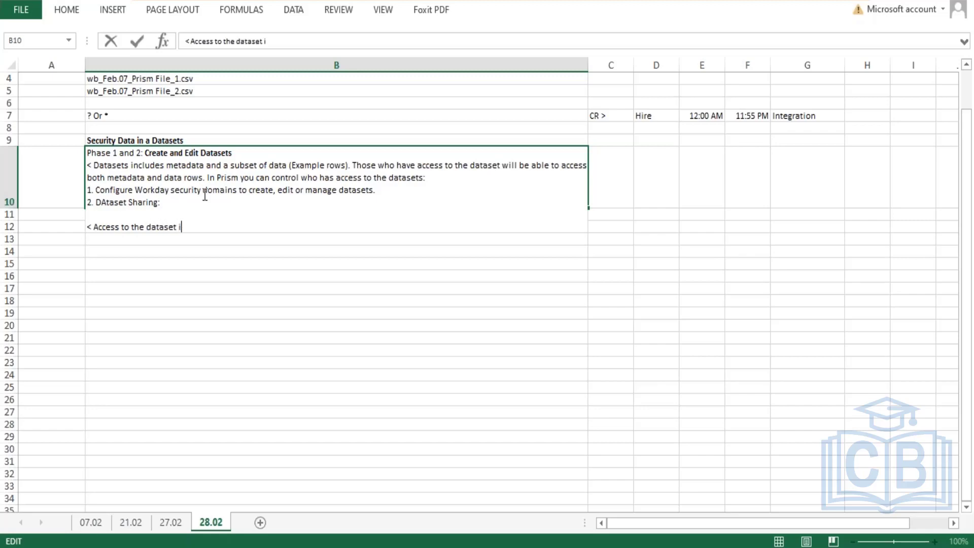
text(s always unconstrain)
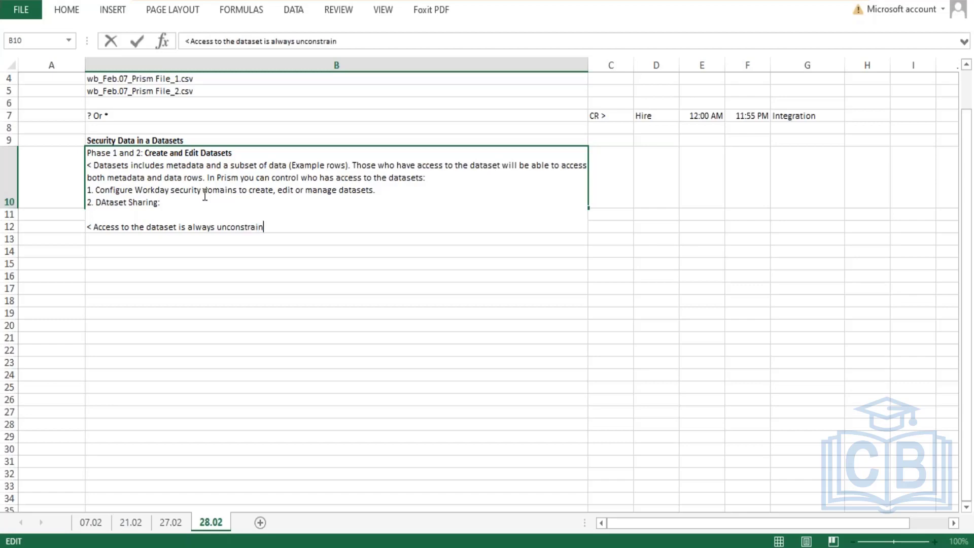
text(ed. This means tha)
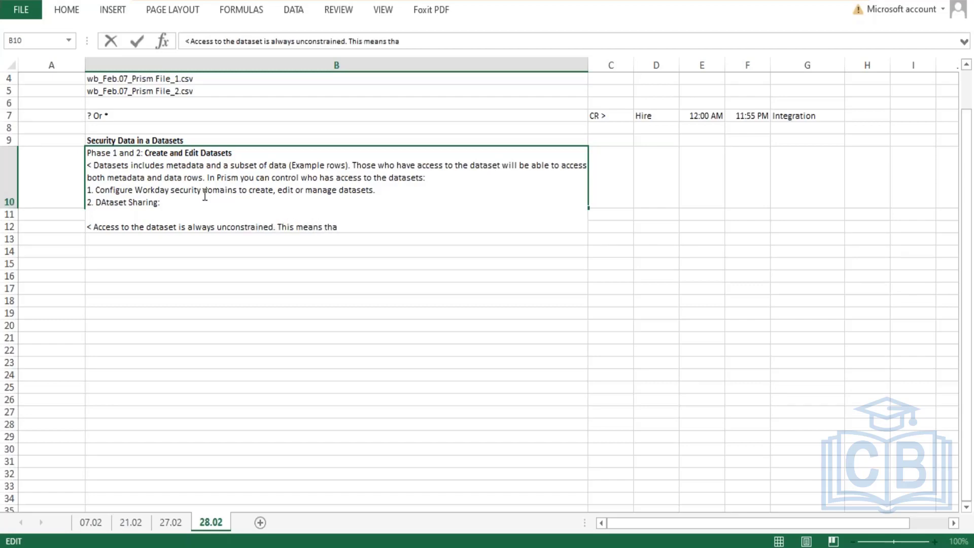
- Continue the unconstrained-access paragraph with "any user who can view or manage a dataset will be able to"
text(t any user who can v)
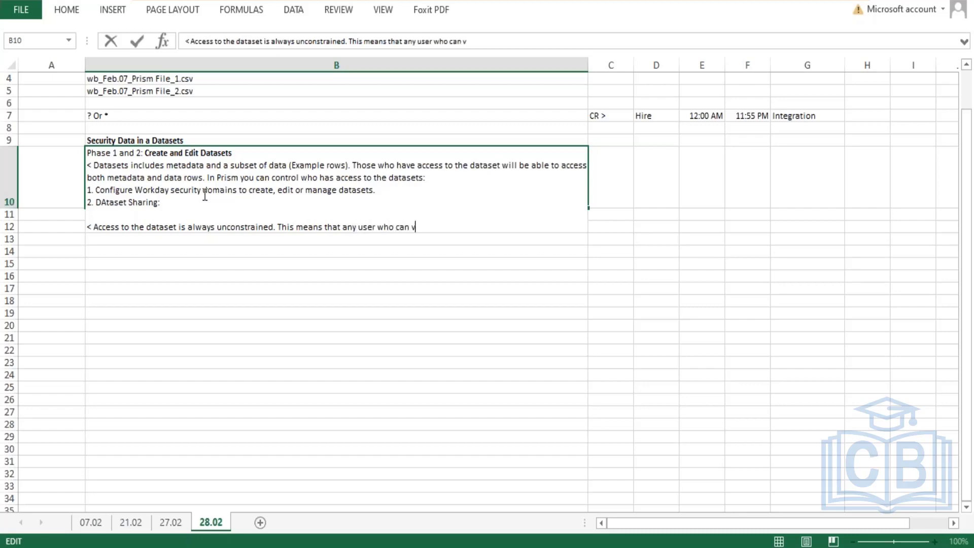
text(iew o)
text(r manage )
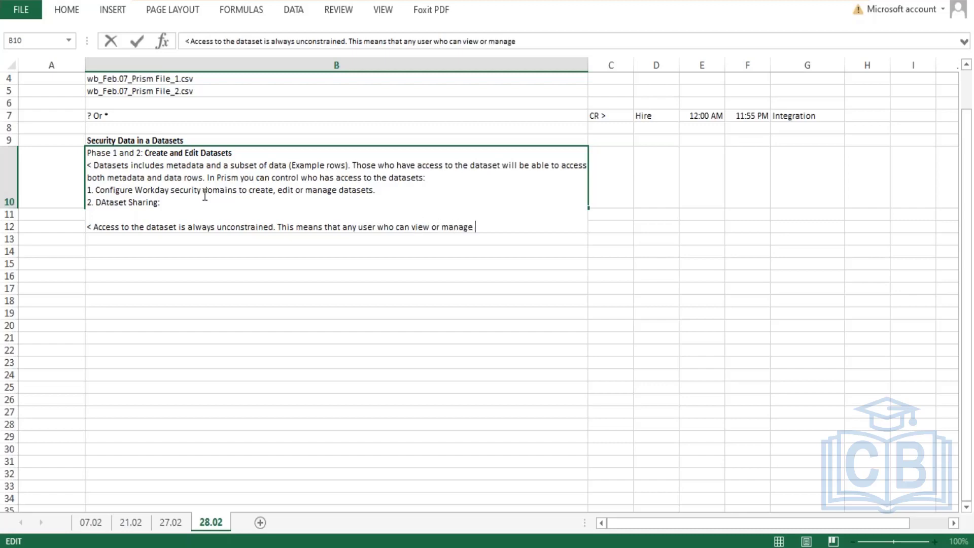
text(a dataset will be able to)
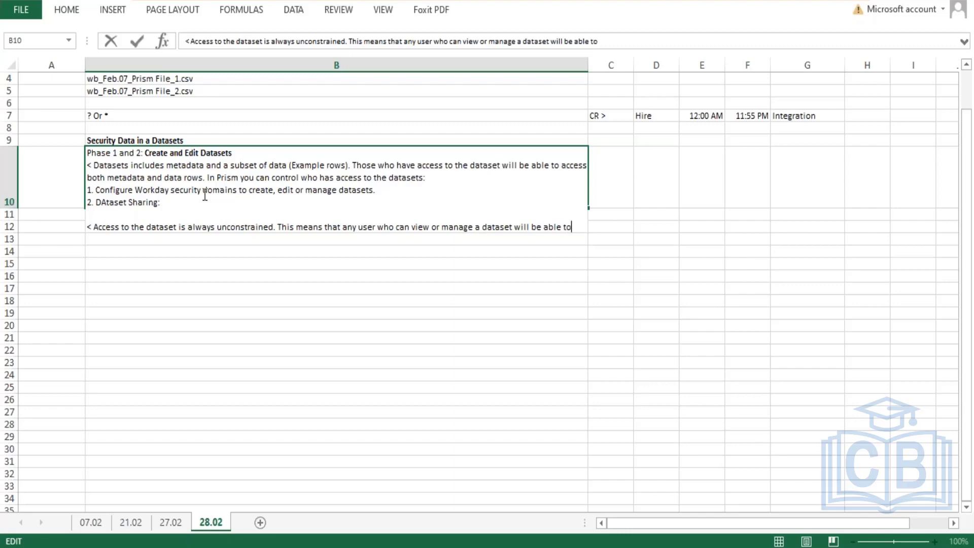
- Complete the sentence in cell B10 with "view all fields and data in the dataset (regardless of the source)"
text( view all fiel)
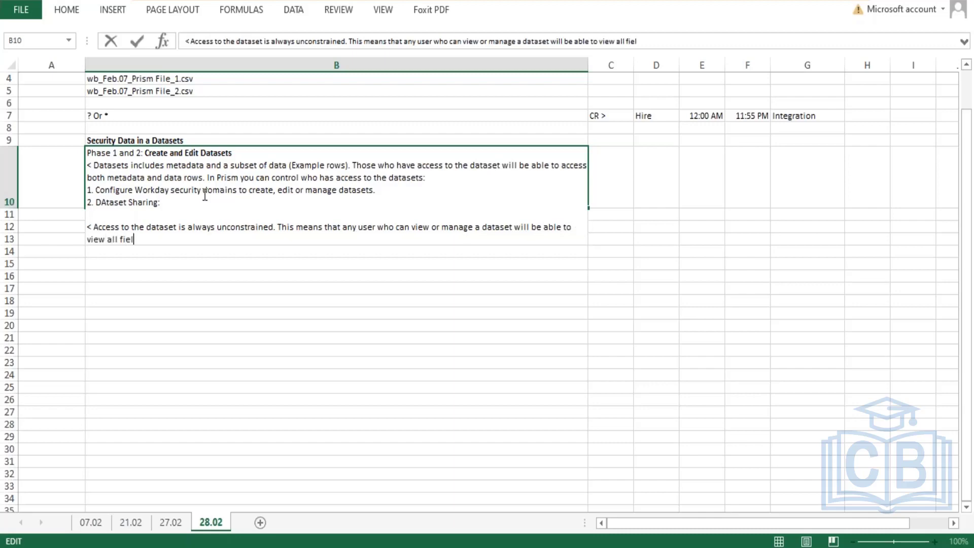
text(ds and data)
text(in the d)
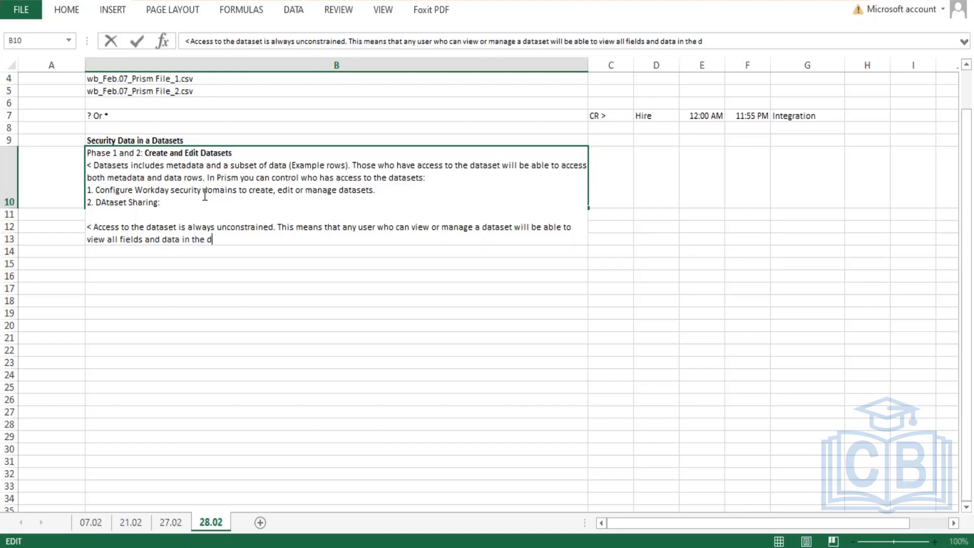
text(ataset (regalr)
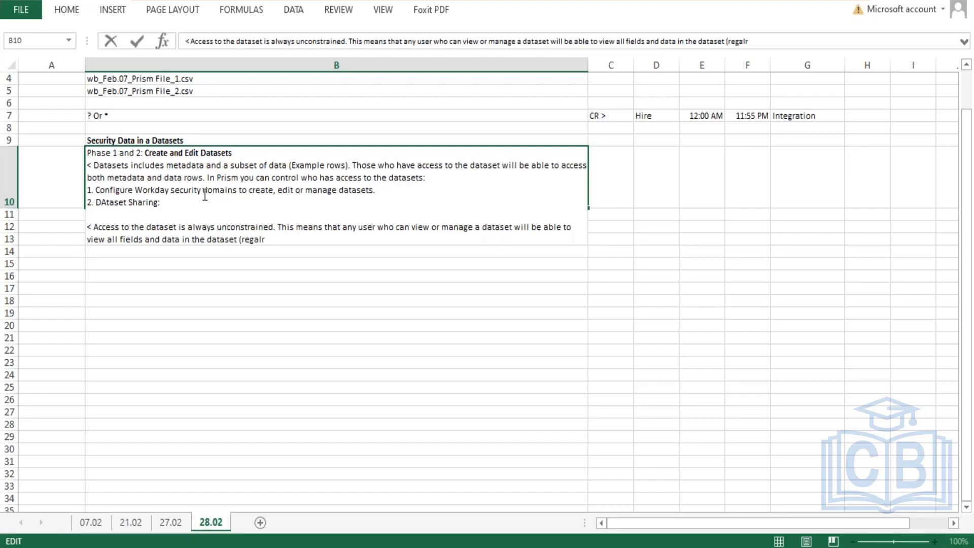
key(BackSpace)
key(BackSpace)
text(rdless of the source))
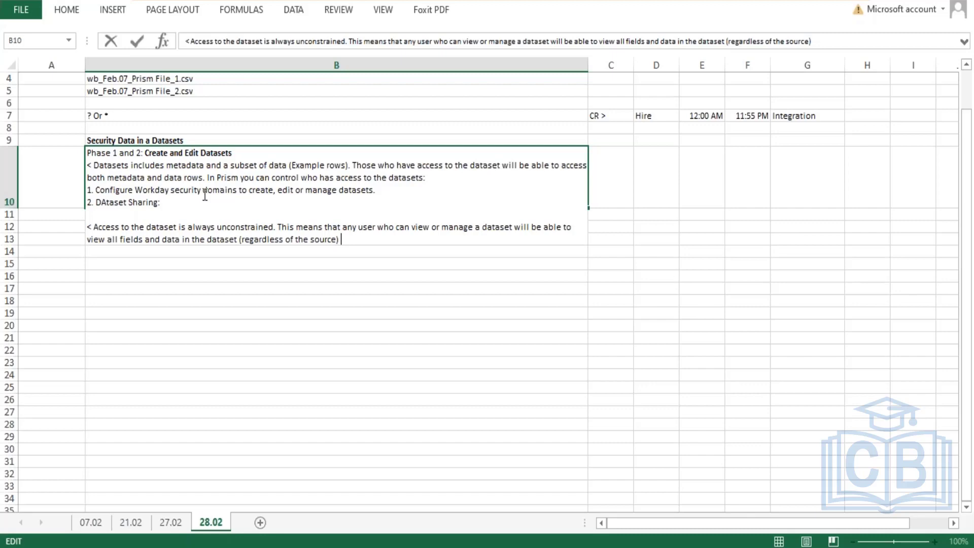
- Add a period after "(regardless of the source)" and begin the next sentence with "When you create a dataset from a workday report,"
text(When yo)
key(BackSpace)
key(BackSpace)
key(BackSpace)
key(BackSpace)
key(BackSpace)
key(BackSpace)
key(BackSpace)
key(BackSpace)
text(. w)
key(BackSpace)
text(When you create a dat)
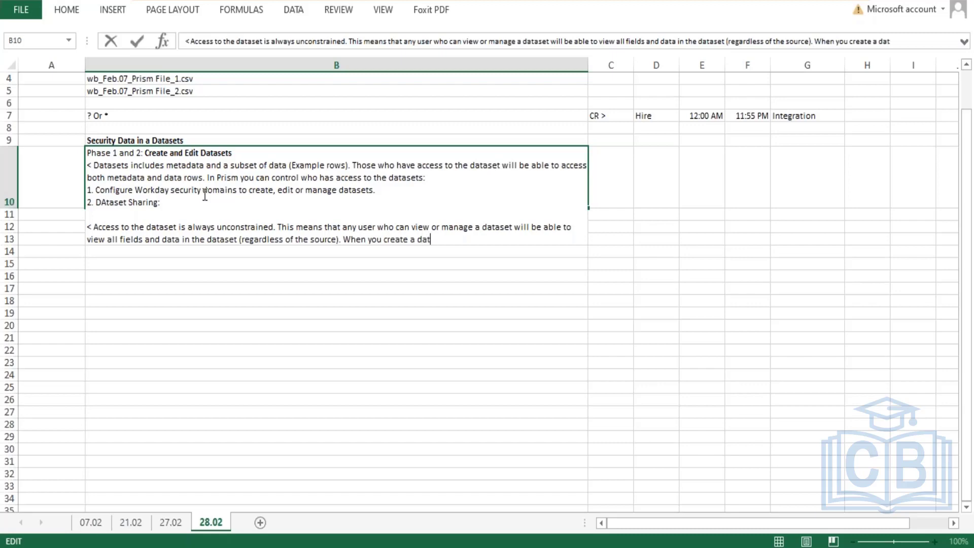
text(aset from a workday rep)
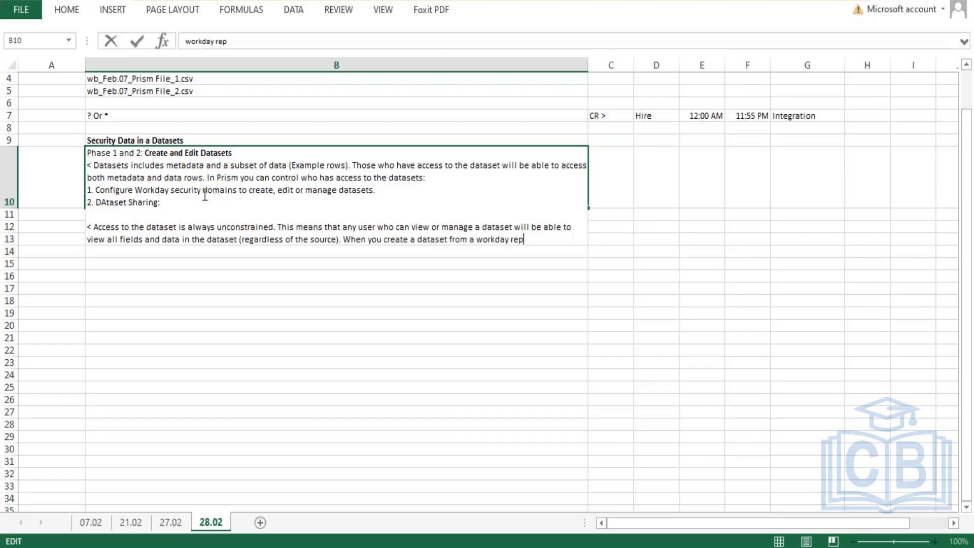
- Finish the Workday report sentence with "workday removes all security domains configured on the BO of the report." and commit cell B10
text(ort, workday removes all )
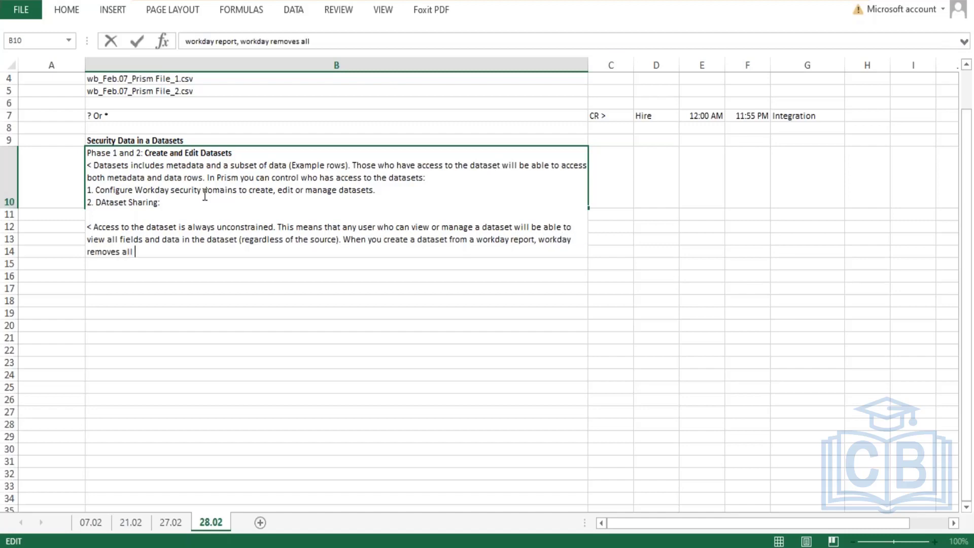
text(security domains confi)
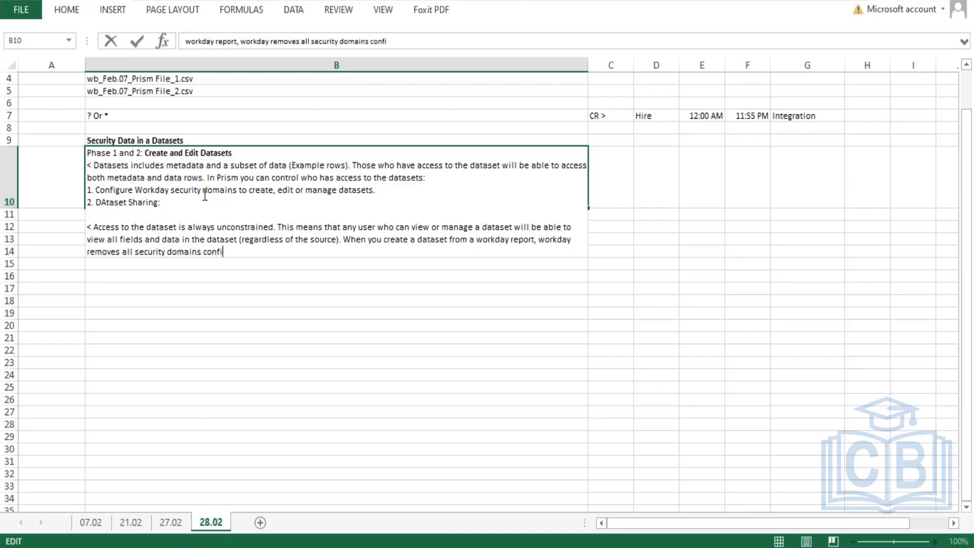
text(gured on the )
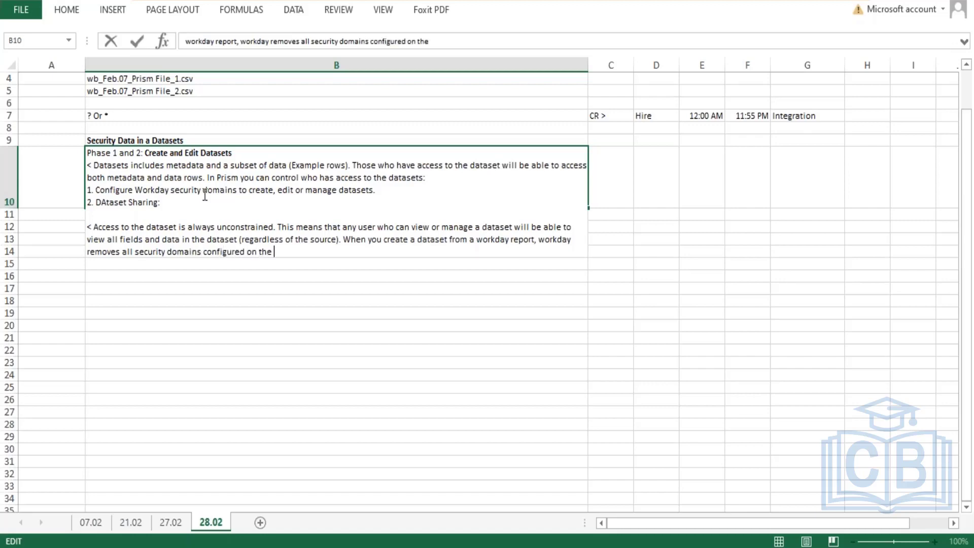
text(BO of the report)
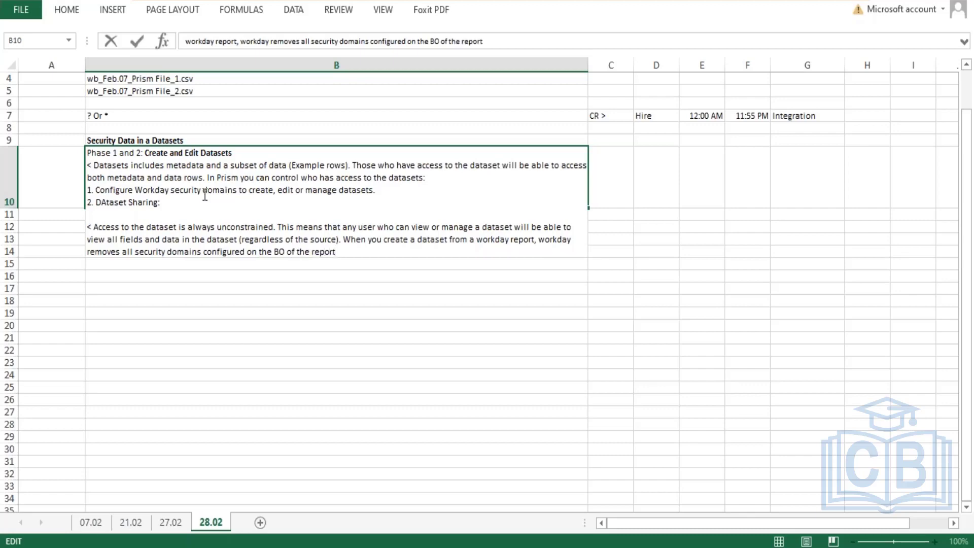
text(.)
key(Return)
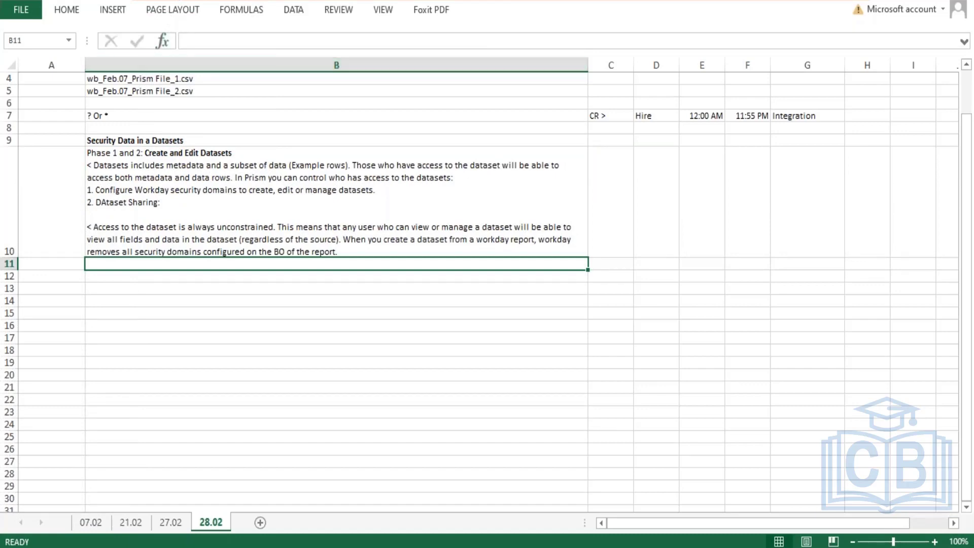
- After "2. DAtaset Sharing:" in cell B10, insert "The users who have created a dataset/ dataset owner, they can"
click(239, 148)
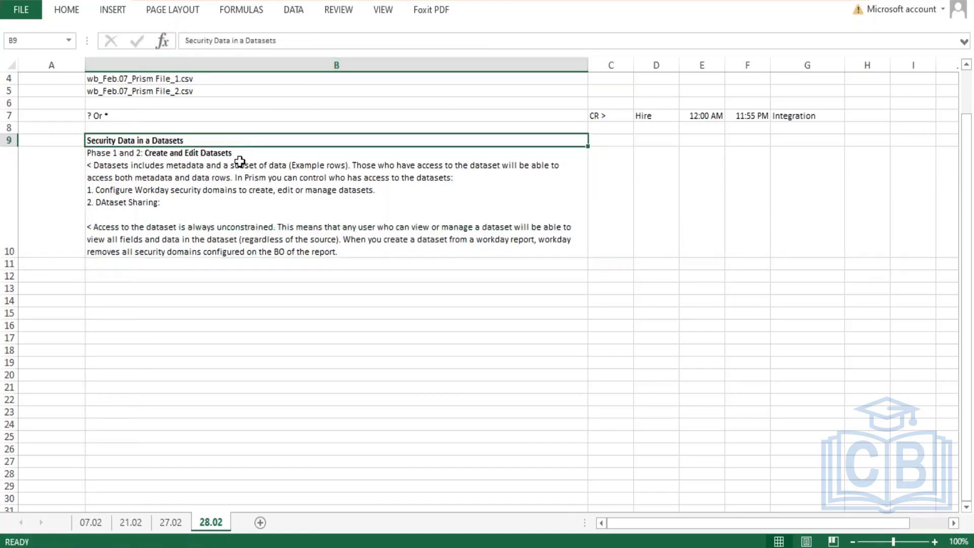
double_click(239, 153)
drag(239, 153, 145, 152)
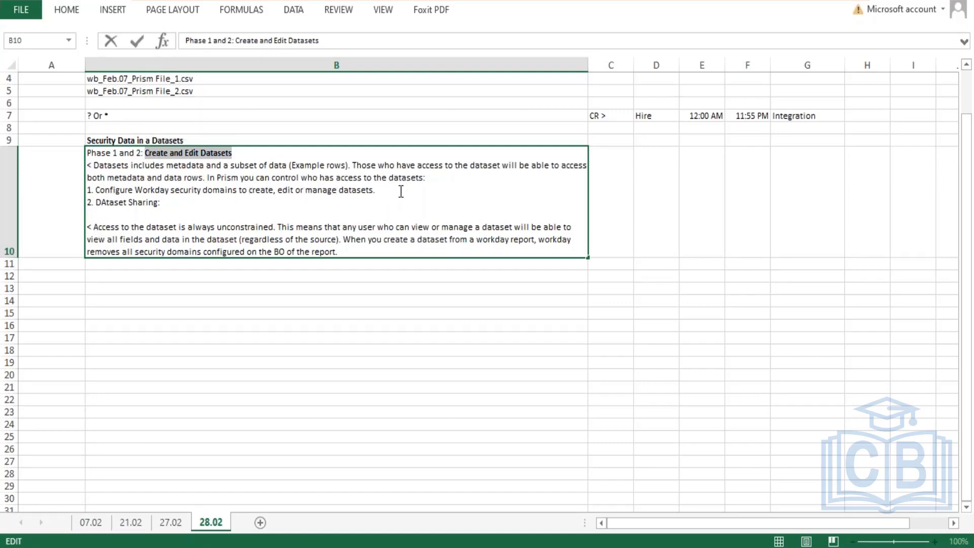
drag(377, 191, 301, 197)
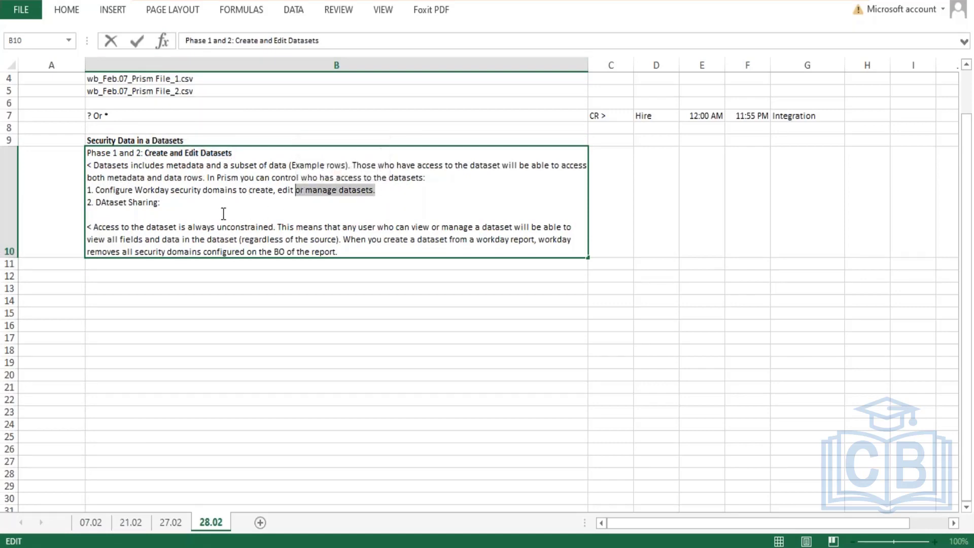
click(187, 203)
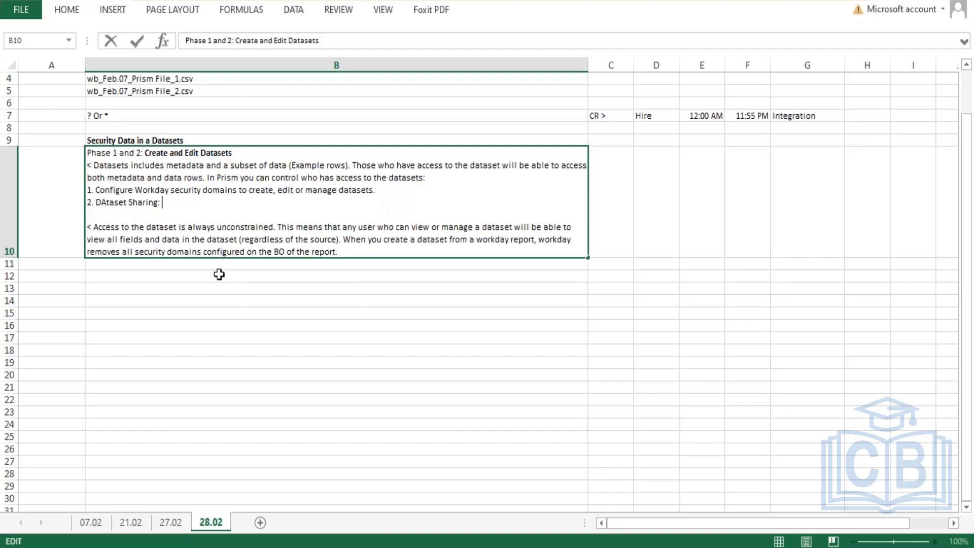
text(Thes)
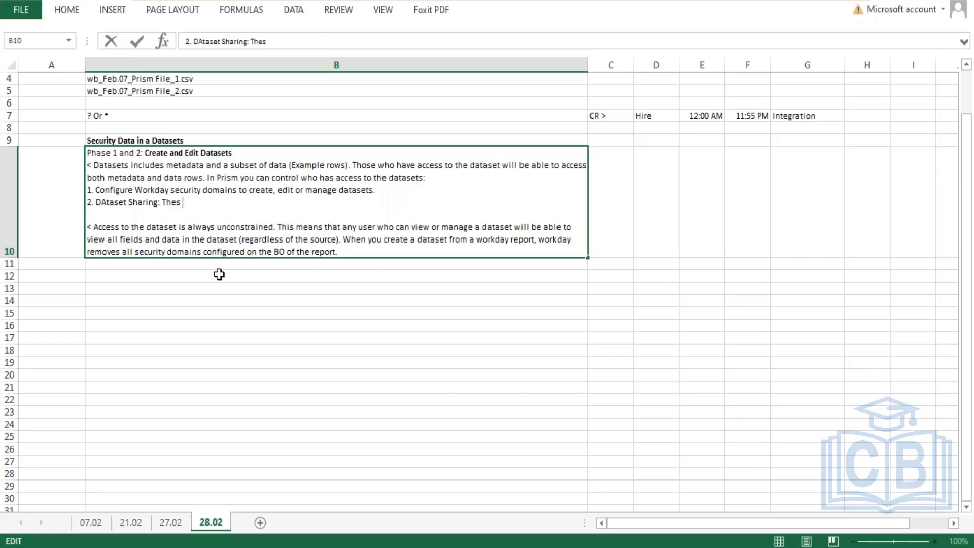
key(BackSpace)
text(uses)
key(BackSpace)
key(BackSpace)
text(rs wh)
text(o have create)
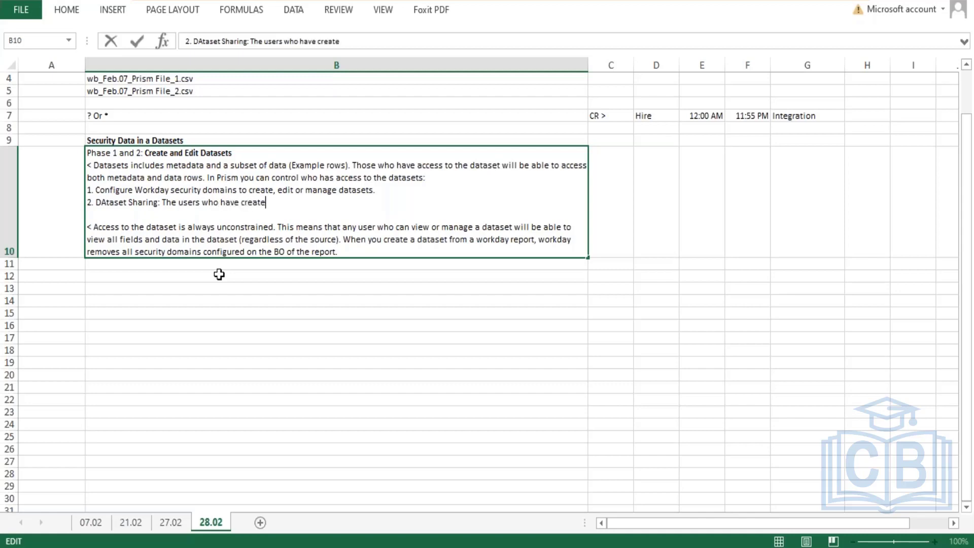
text(d a dataset)
text(/ data)
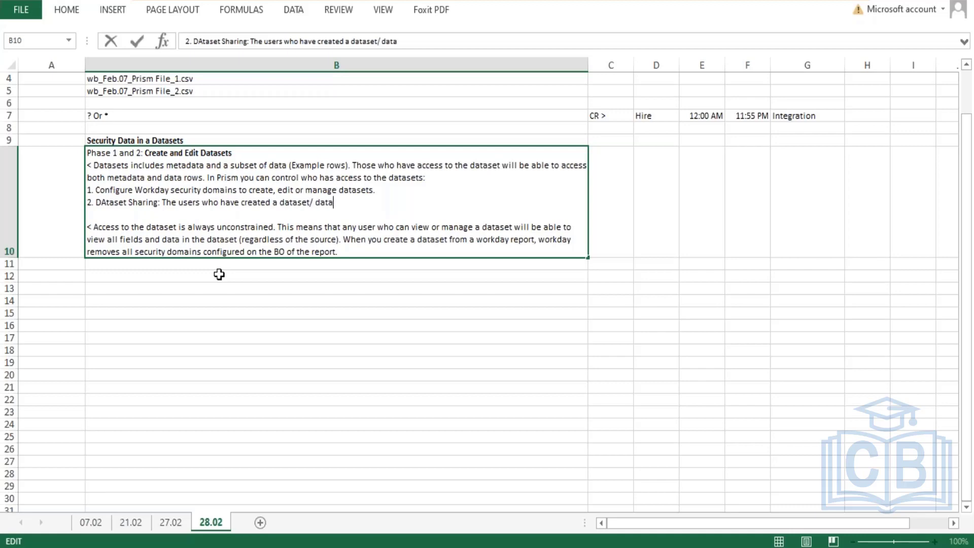
text(set owner, they ca)
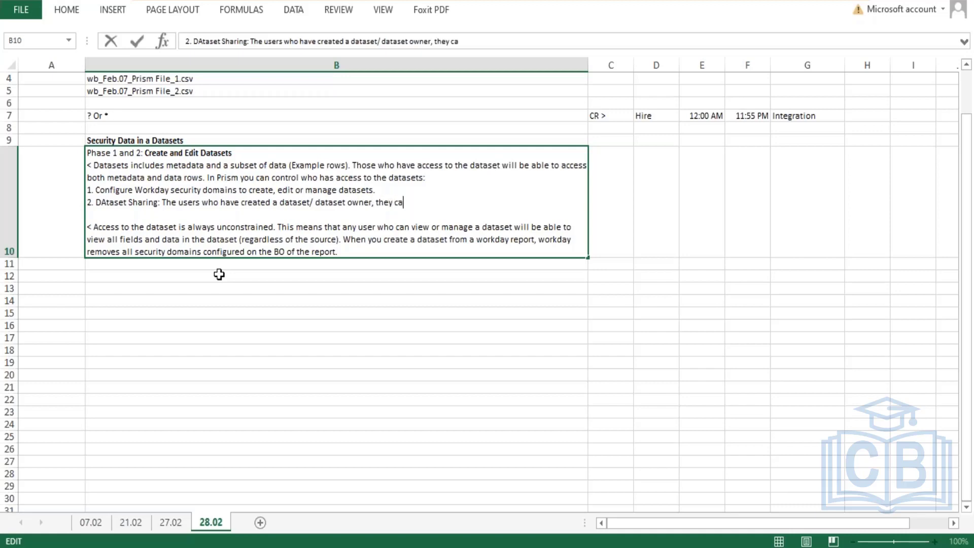
- Complete the sharing sentence with "share these with other users and grant them different levels of permissions." and commit cell B10
text(n share these with other)
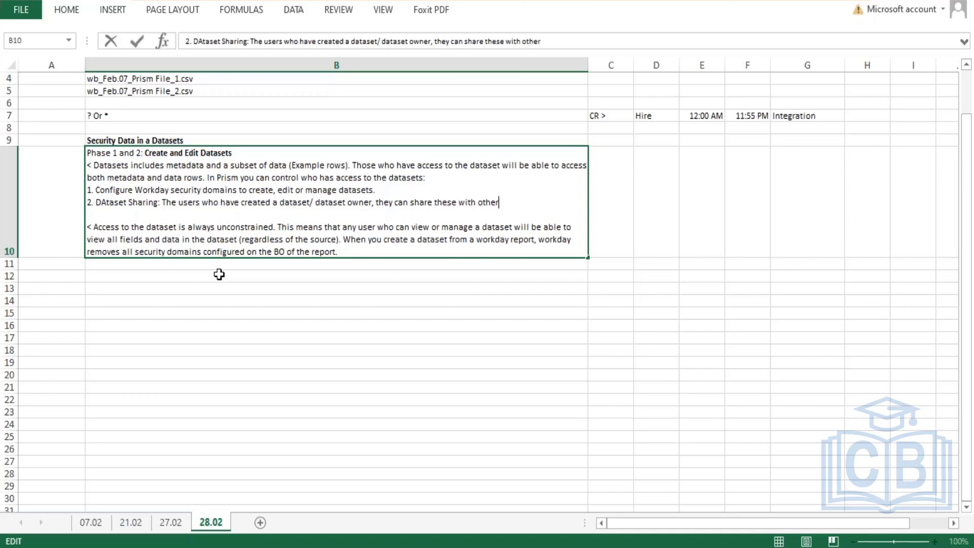
text( users and grant the)
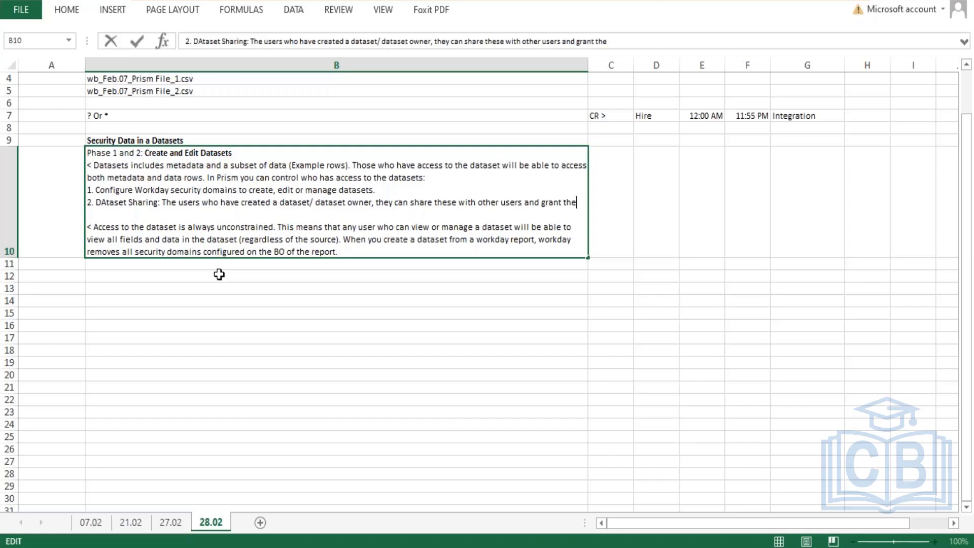
text(m differe)
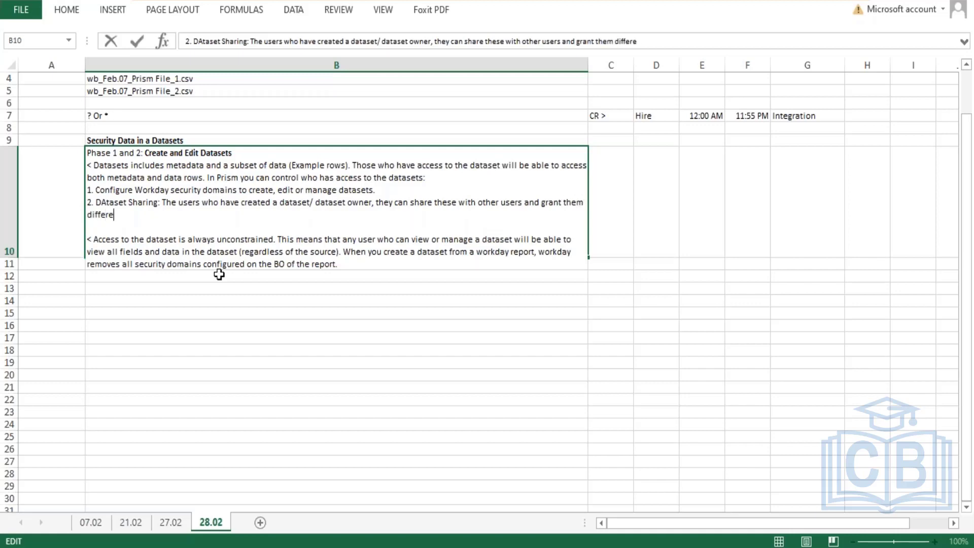
text(nt levels of permissions.)
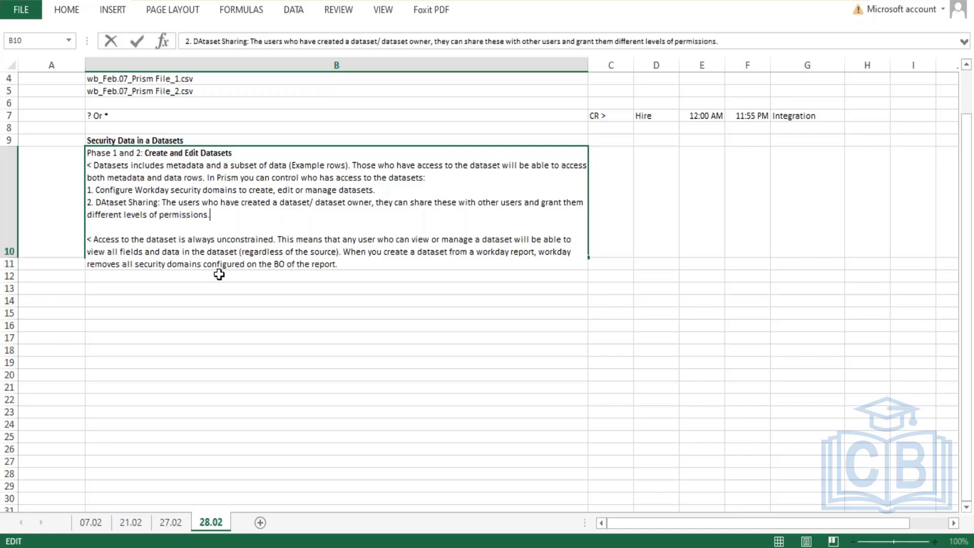
key(Return)
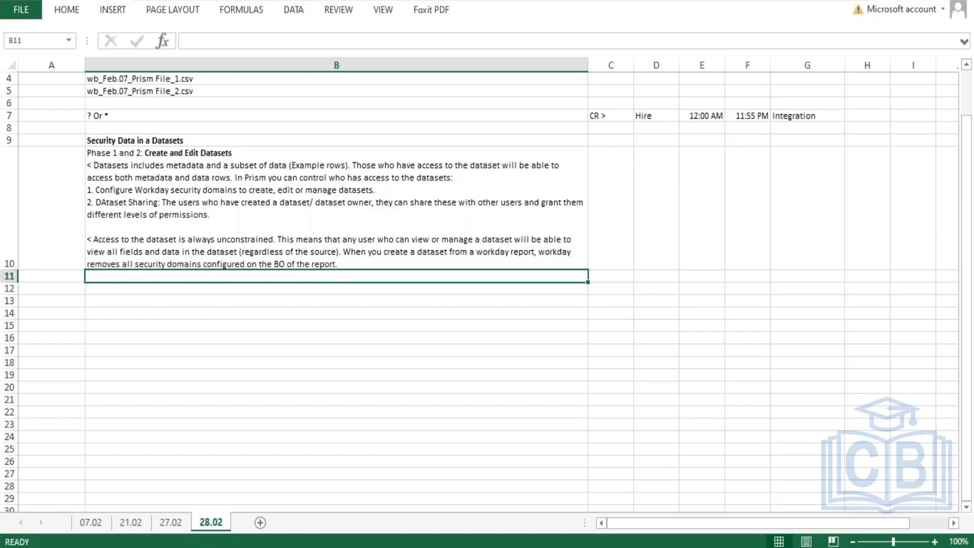
- Make the "Phase 1 and 2:" text in cell B10 bold
double_click(155, 202)
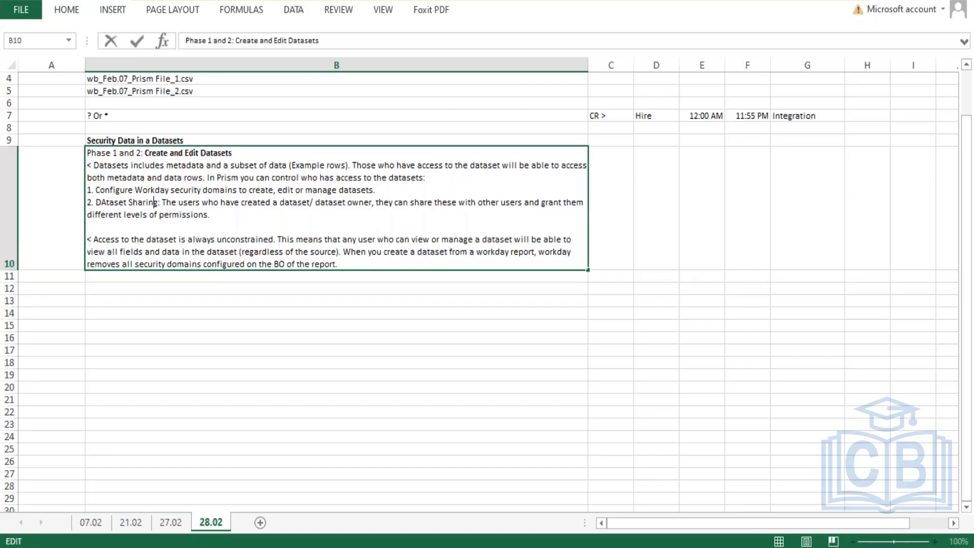
drag(158, 202, 113, 202)
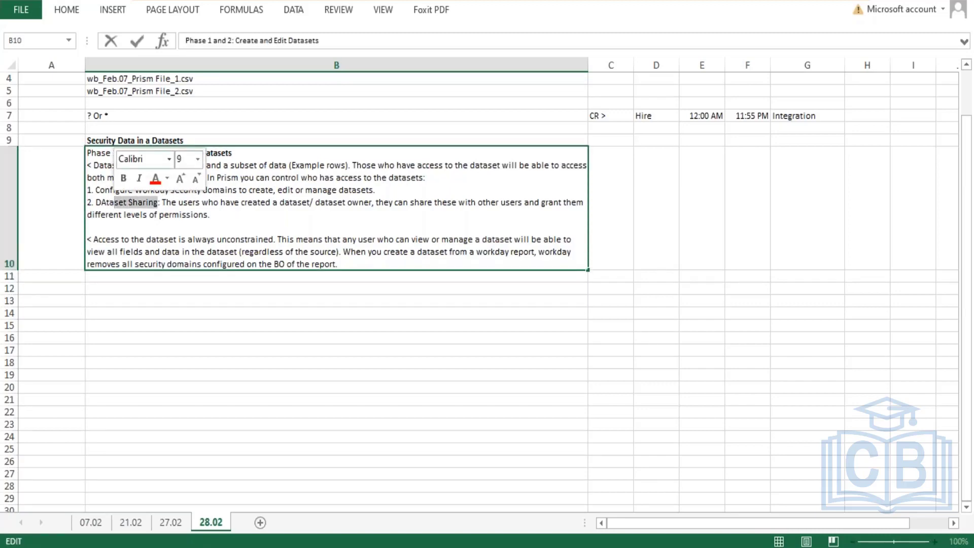
click(143, 155)
drag(143, 154, 70, 155)
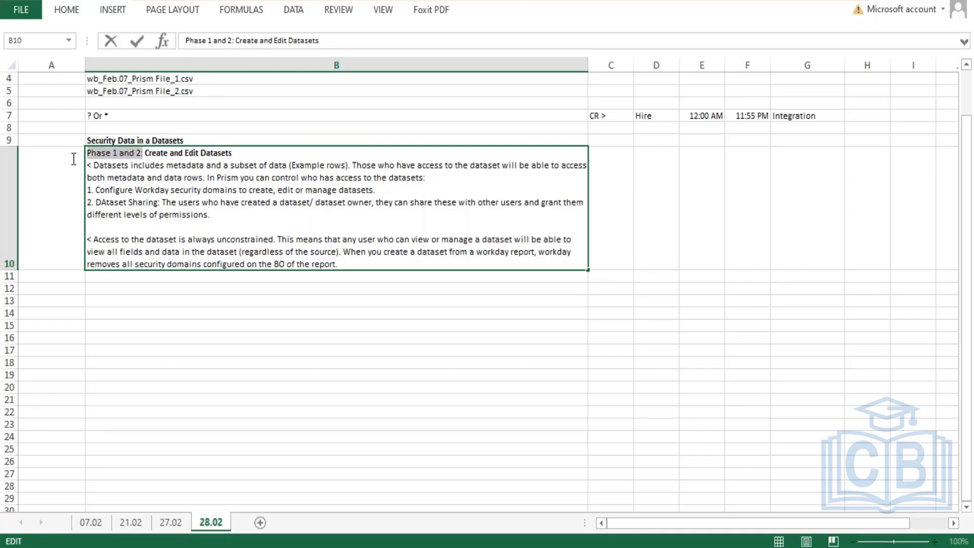
key(ctrl+b)
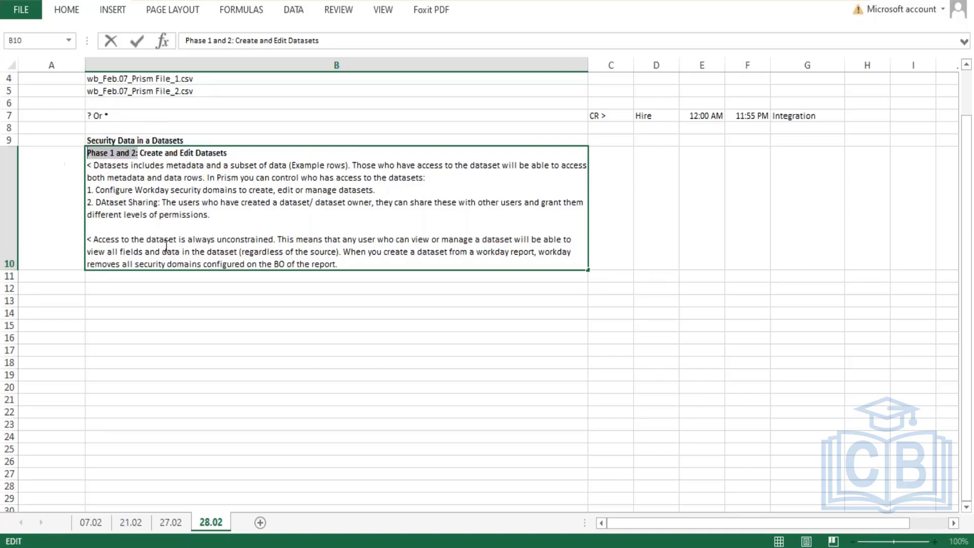
click(183, 300)
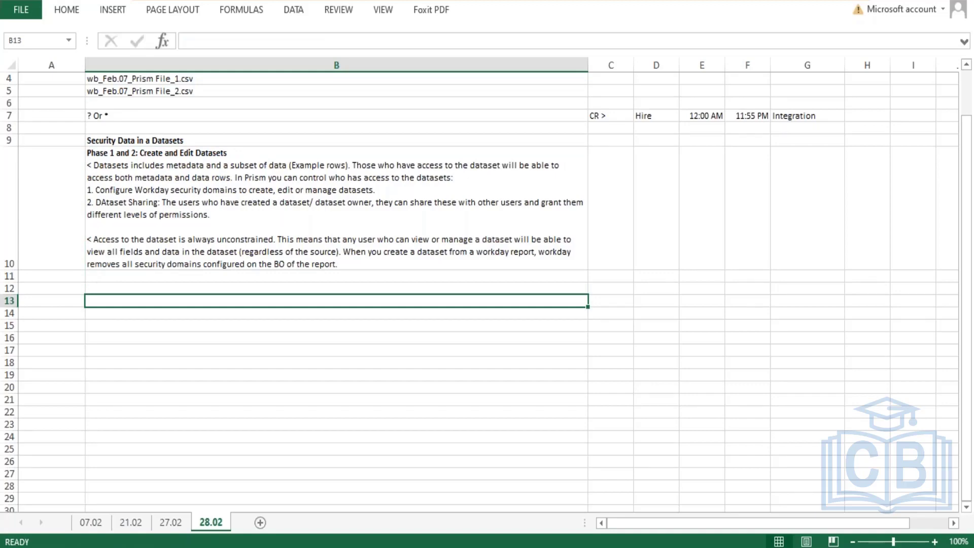
- Below a blank line at the end of cell B10, add the heading "Phase3: Apply Security to the Publisejd Data." and a new line starting with "<"
click(344, 264)
double_click(344, 264)
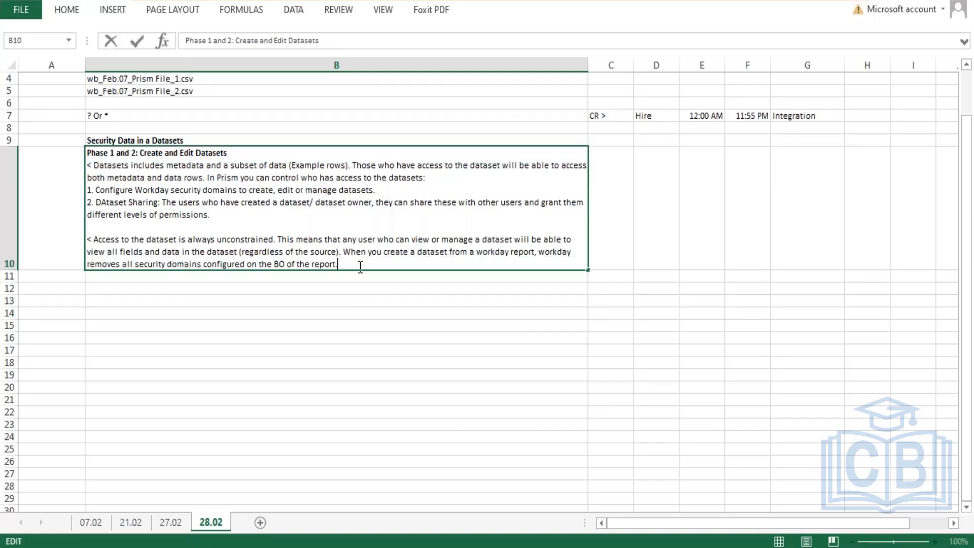
key(alt+Return)
key(alt+Return)
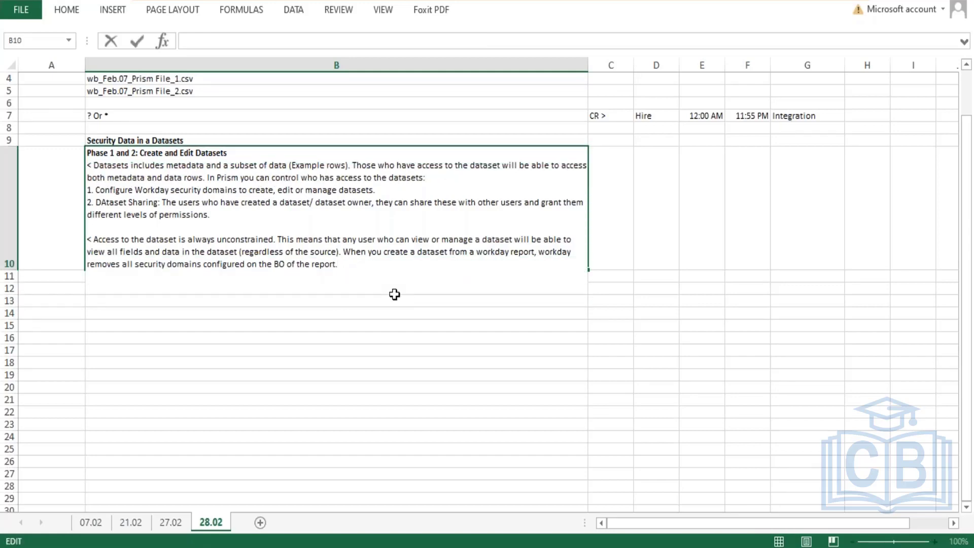
text(Phase3: Applu s)
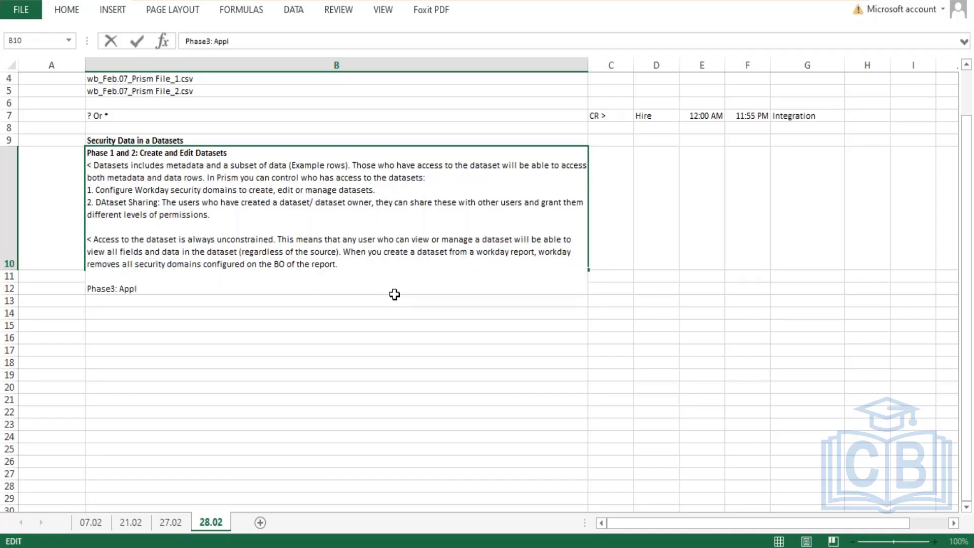
key(BackSpace)
key(BackSpace)
key(BackSpace)
text(y Security to the P)
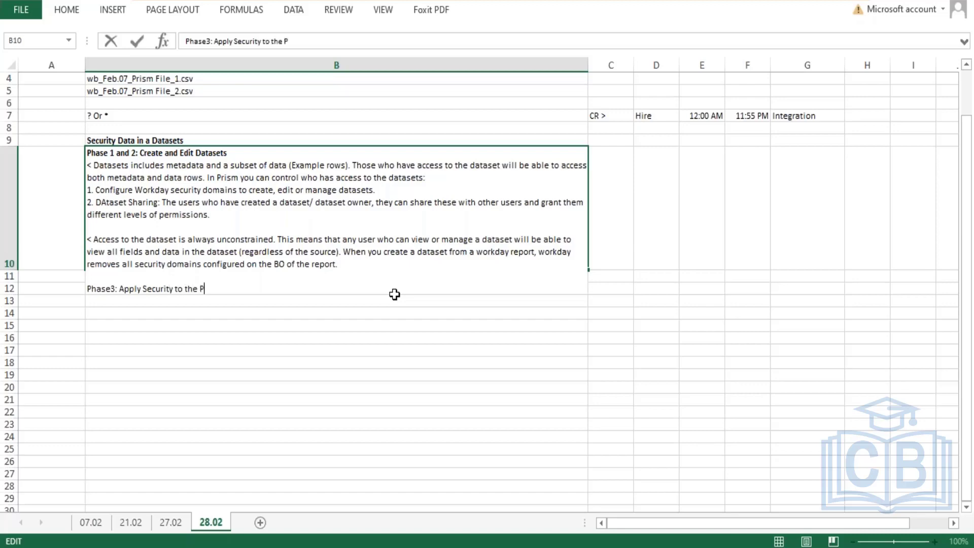
text(ublisejd Data)
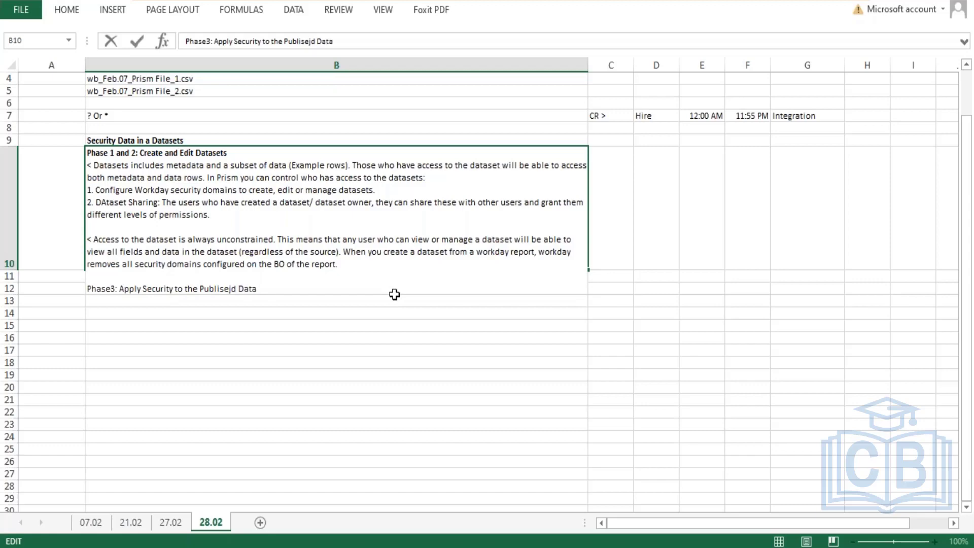
text(.)
key(alt+Return)
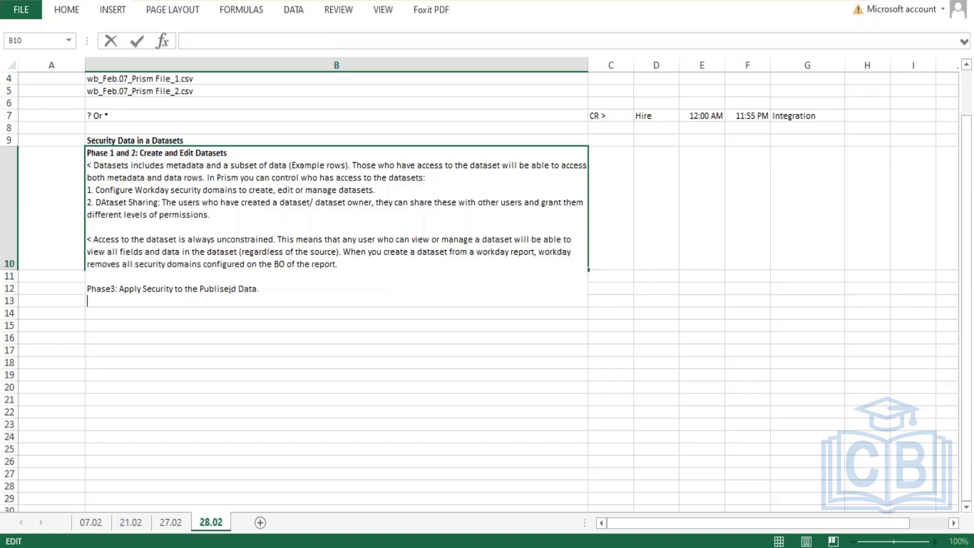
text(<)
key(Return)
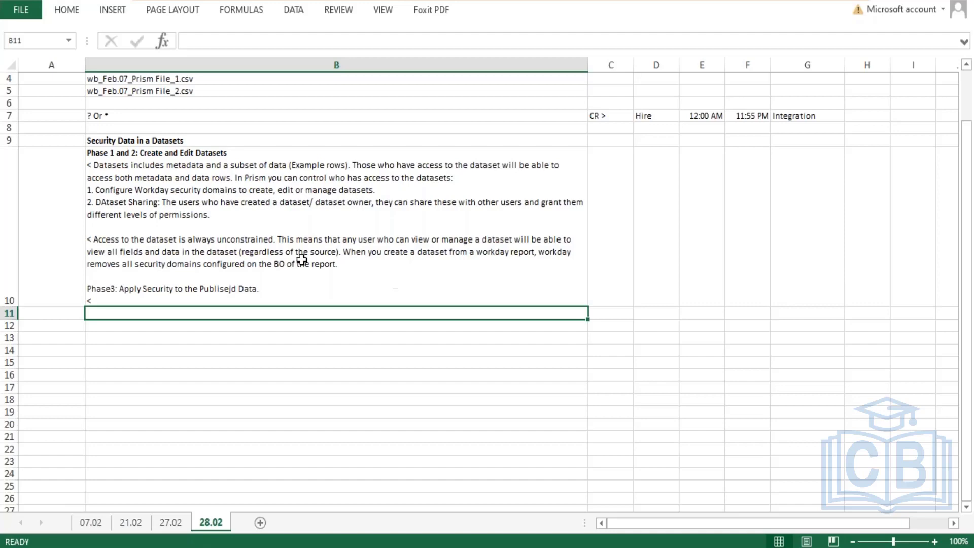
- Correct the misspelled word in the Phase3 heading to "Published" and save the workbook
double_click(231, 288)
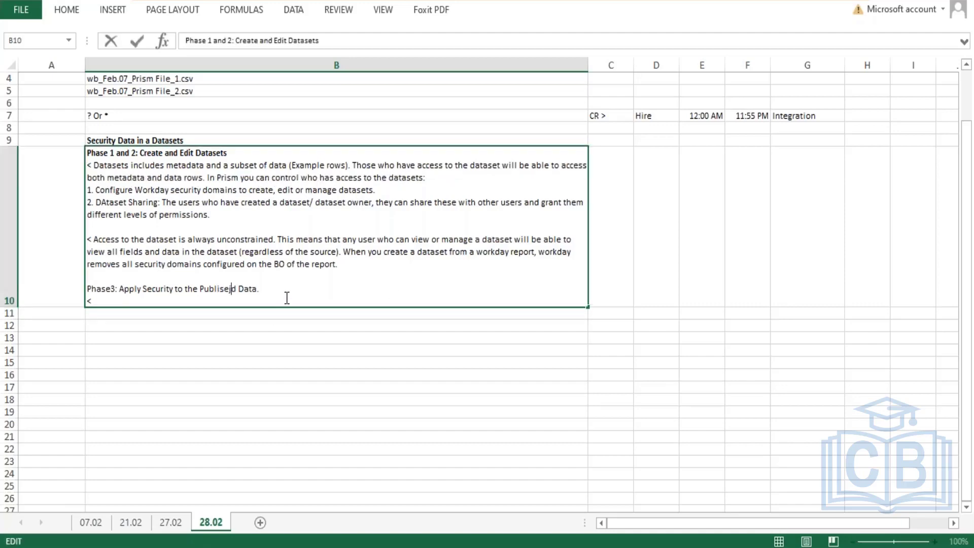
key(BackSpace)
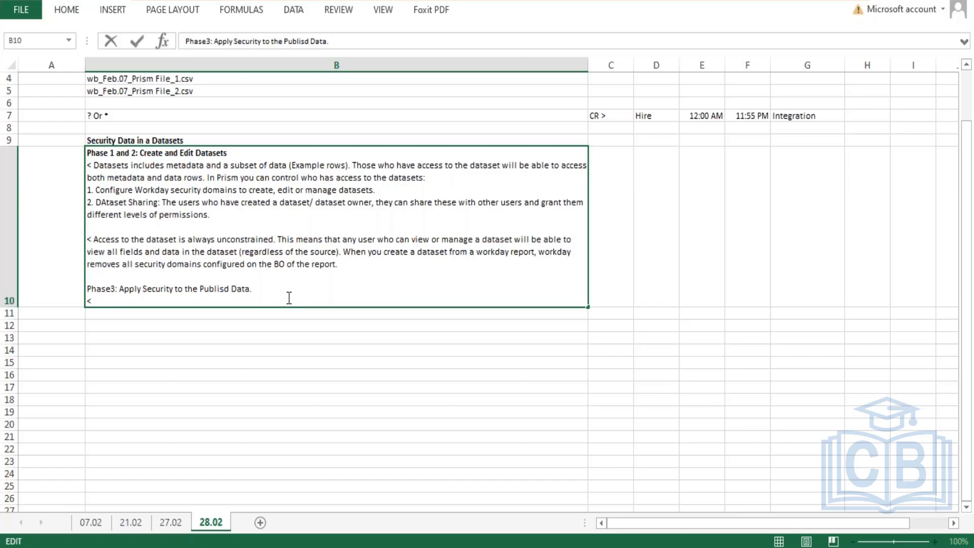
text(he)
key(Return)
key(ctrl+s)
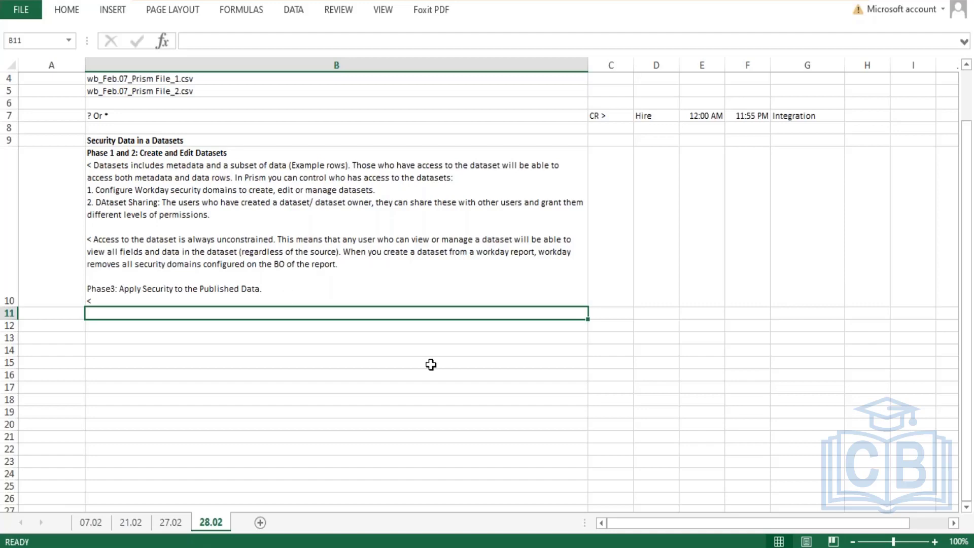
- After the last "<" in cell B10, write "Applying security to the publised data ensure that data"
click(142, 301)
key(F2)
text(Ap)
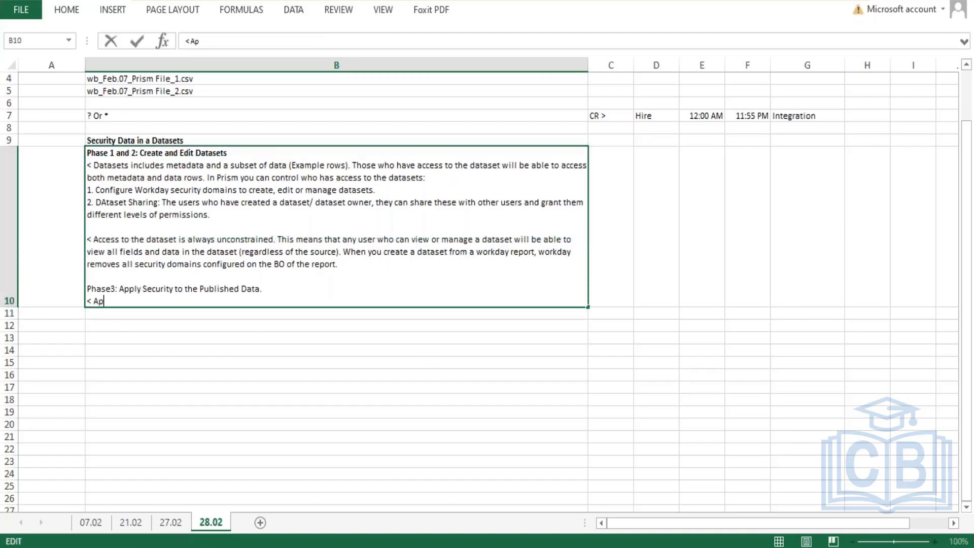
text(plying)
text(security)
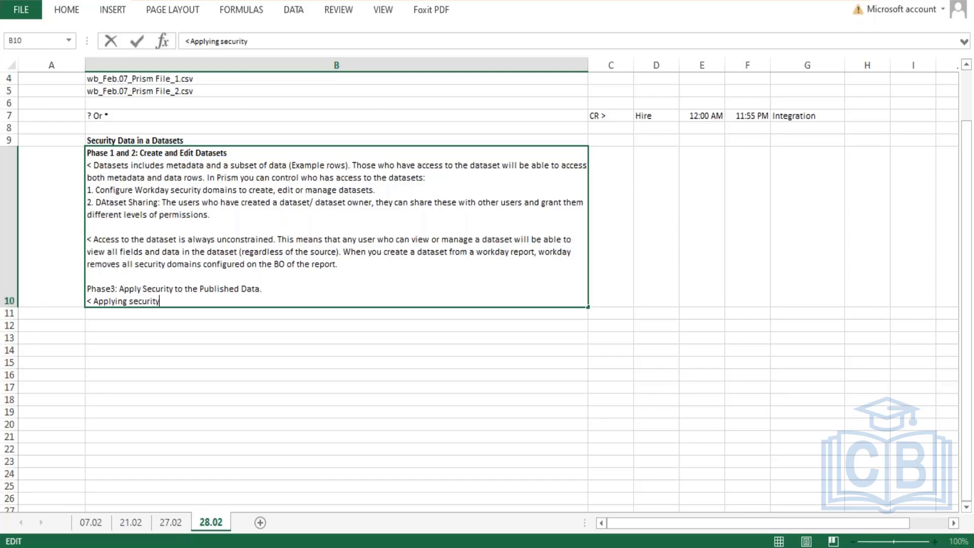
text( to the publise)
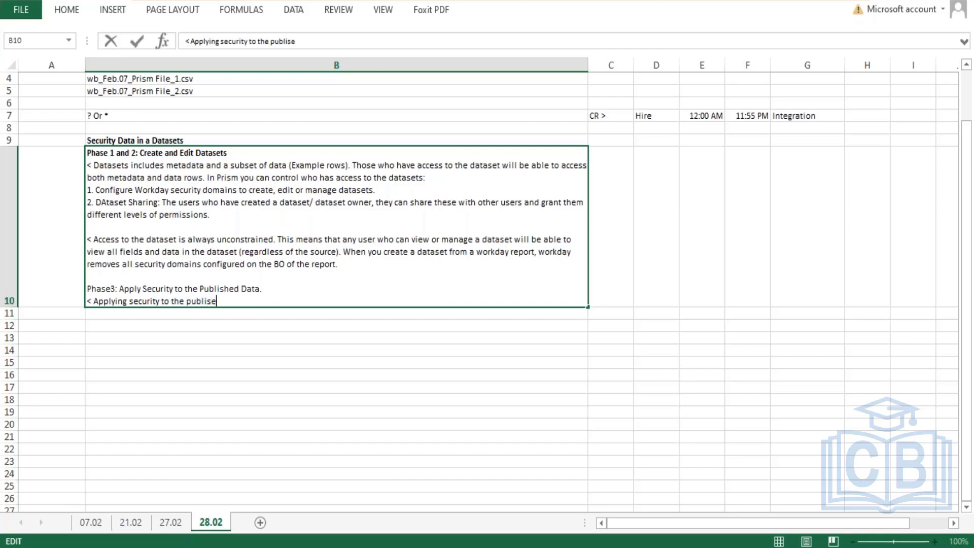
text(d data ensure that da)
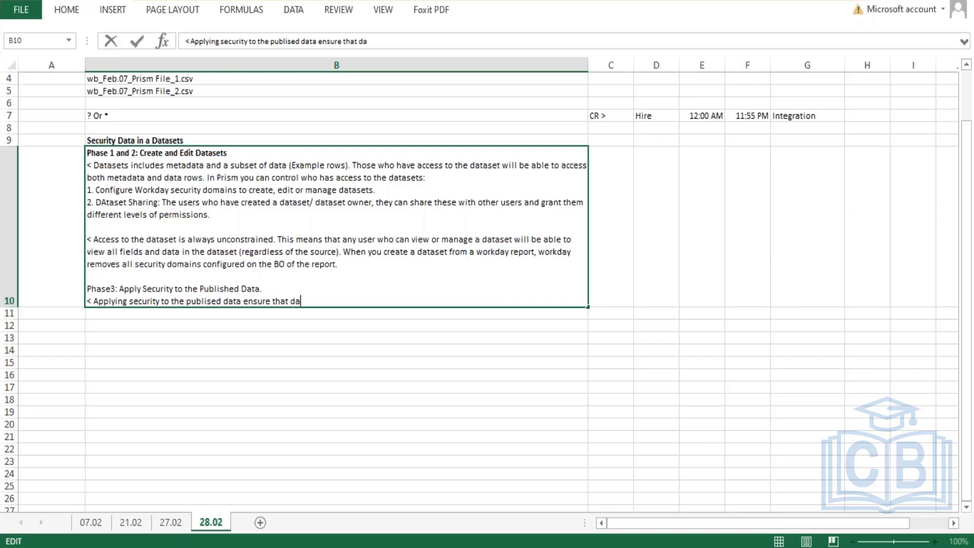
text(ta)
- Complete the sentence on applying security with "have the proper restrictions when viewed in a report."
text( have the proper re)
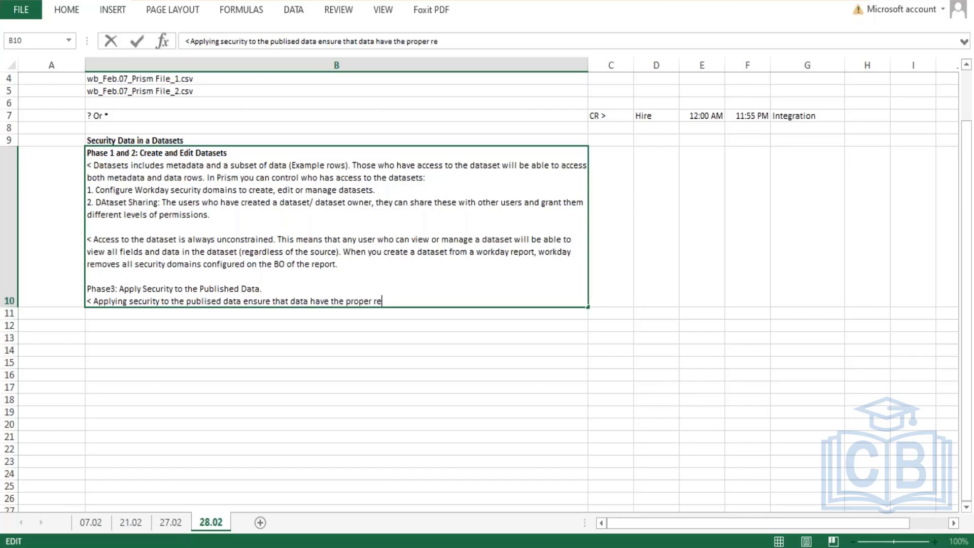
text(strictions)
text( when v)
text(ed)
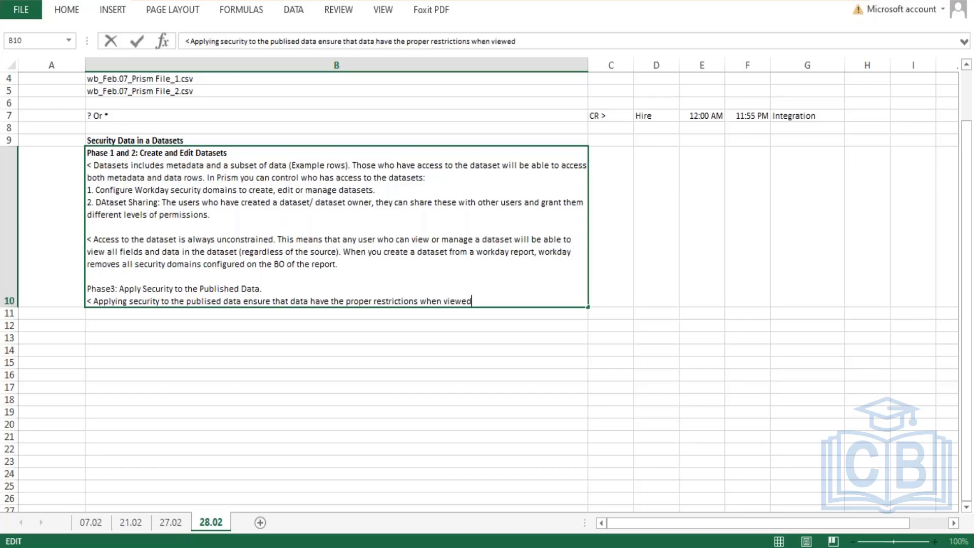
text( in a repor)
- Add "Workday applies the security to the publised data in the form of a prism data source" and commit cell B10
text(Workday pp)
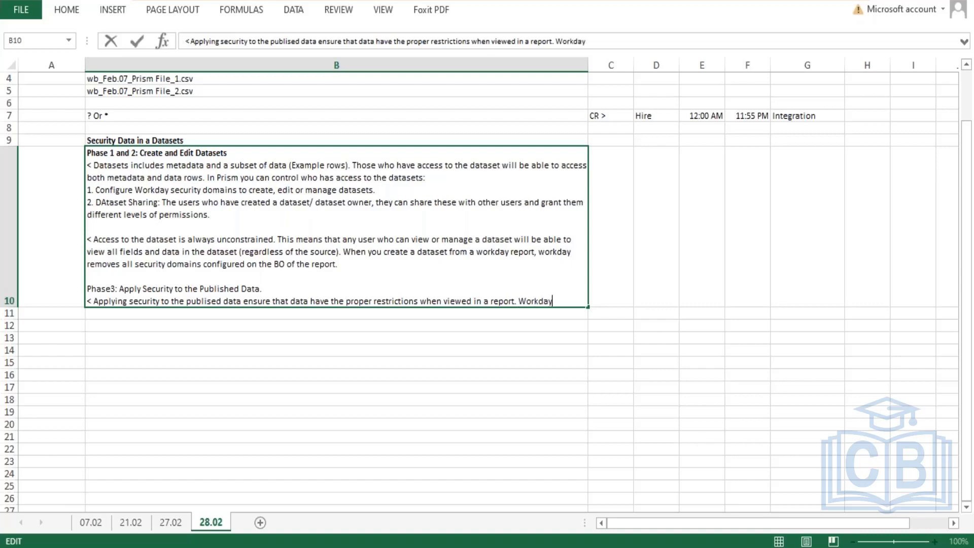
key(BackSpace)
key(BackSpace)
text(applies the secu)
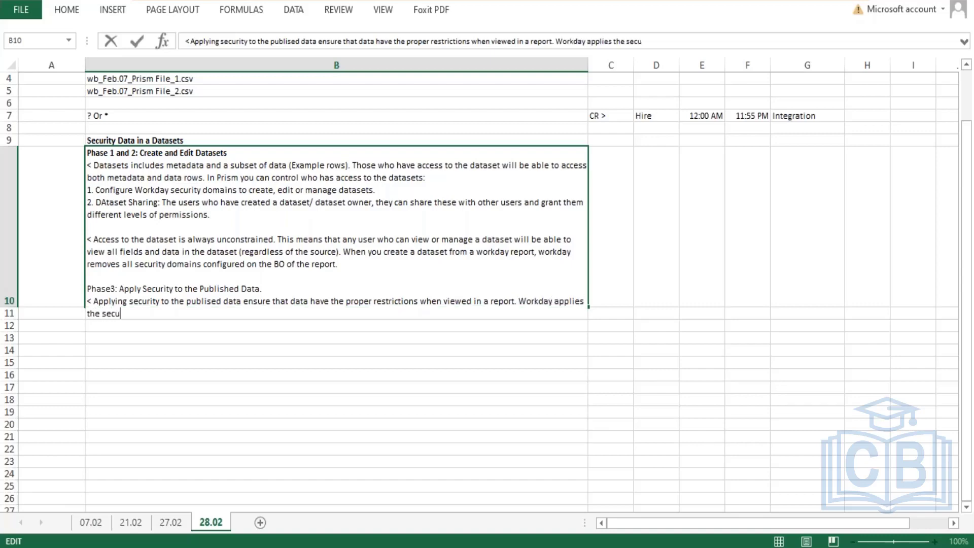
text(rity to the publised da)
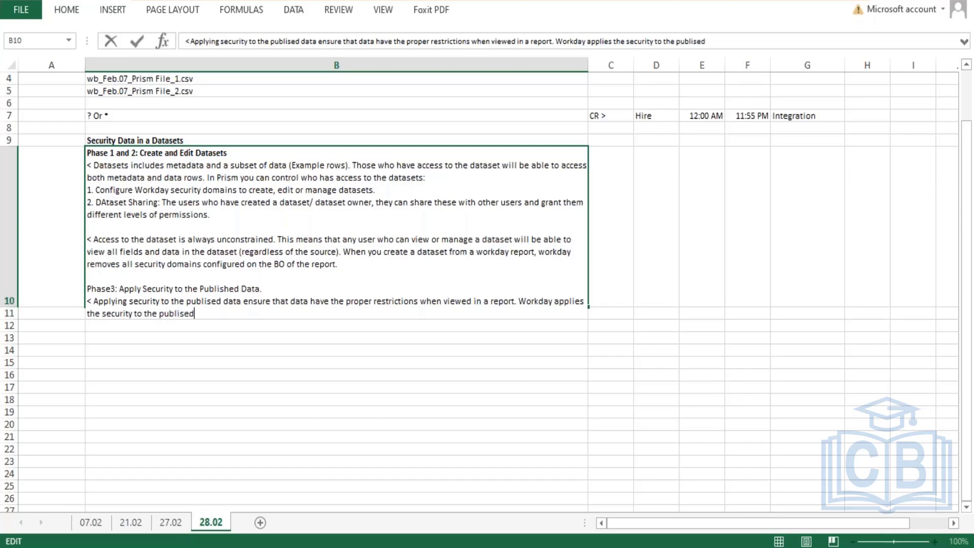
text(ta in the form of a p)
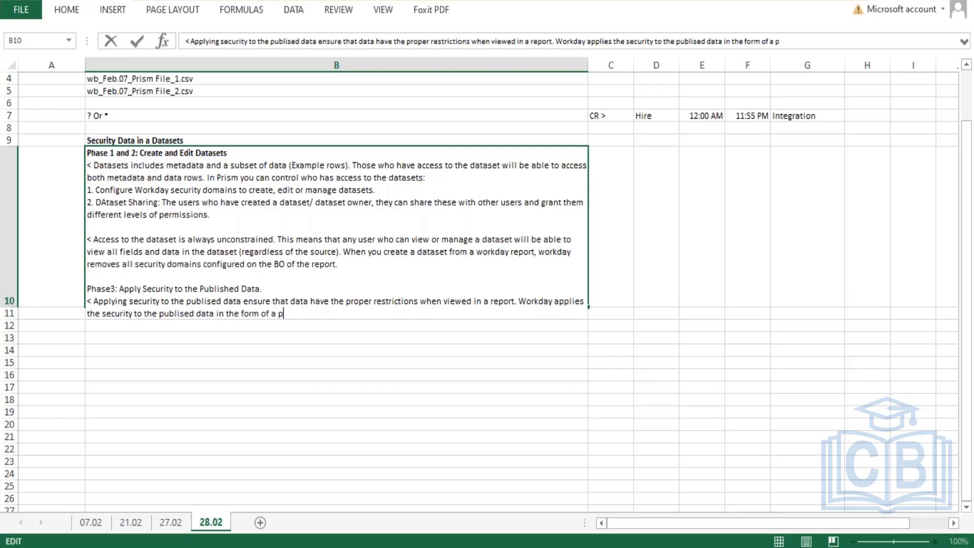
text(rism data source)
key(Return)
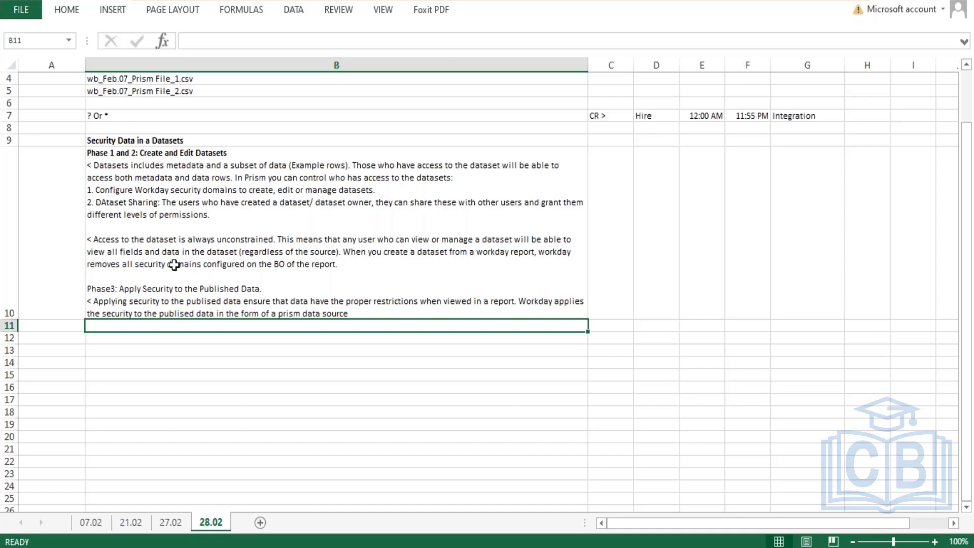
- Change "Phase3" to "Phase 3" in cell B10 and make the whole heading line bold
click(111, 287)
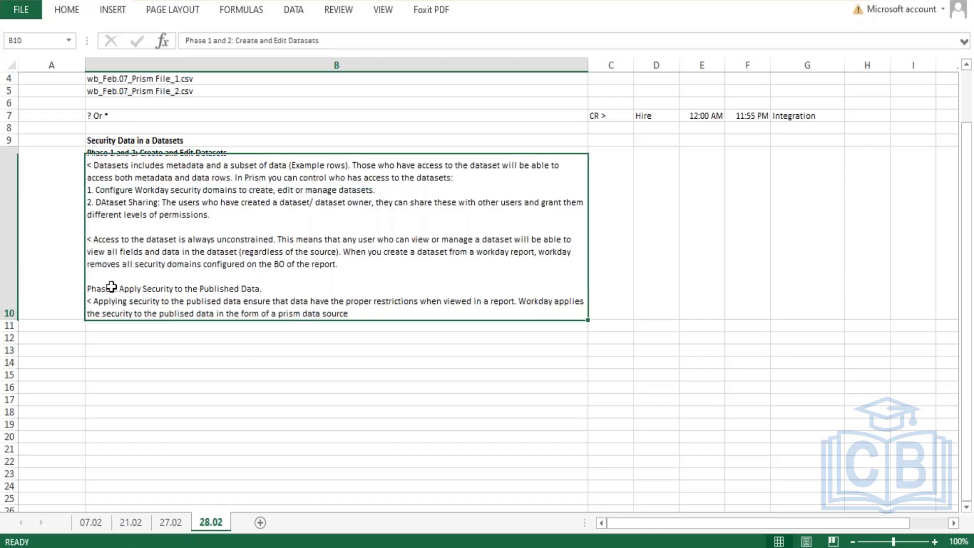
double_click(257, 290)
drag(285, 289, 85, 290)
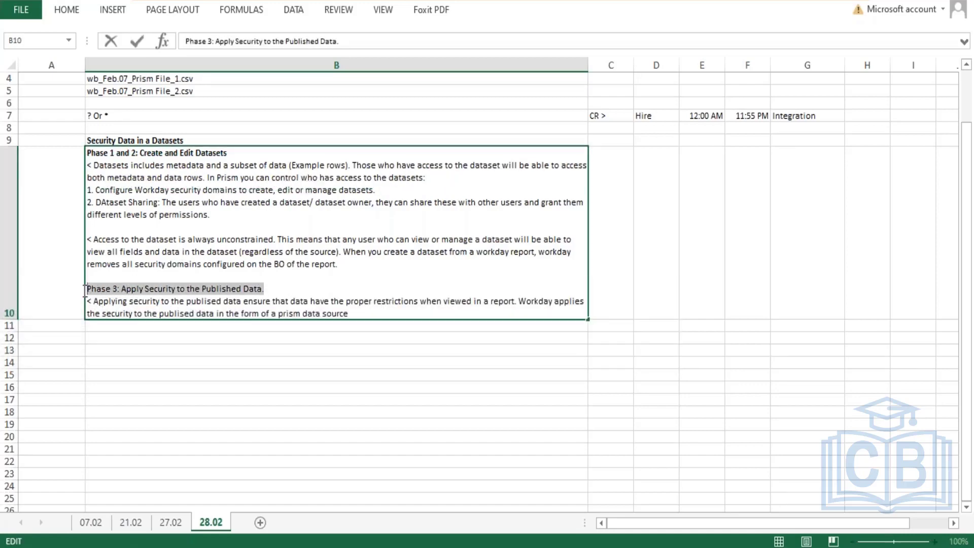
key(ctrl+b)
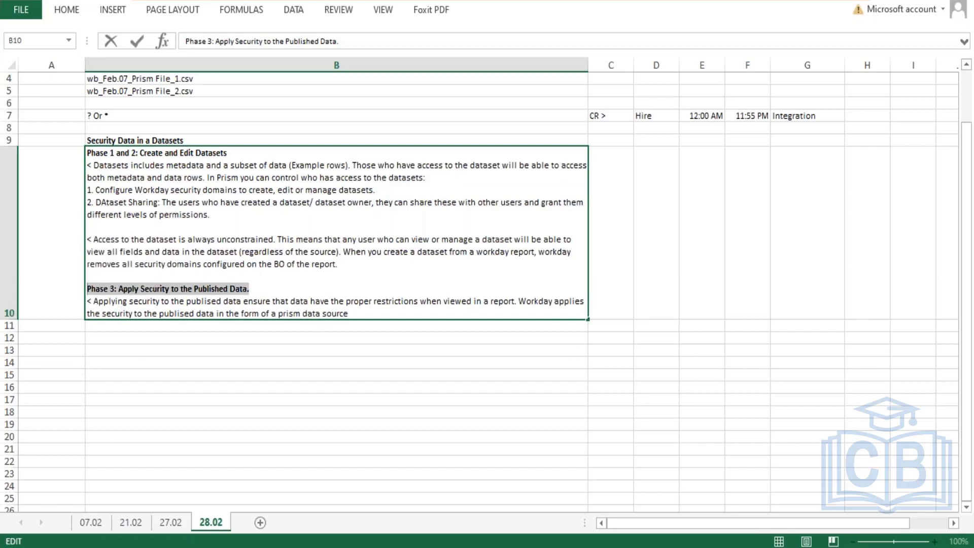
- Below a blank line at the end of cell B10, add "Phase 4: Publish a dataset" and commit the cell
click(381, 314)
key(alt+Return)
key(alt+Return)
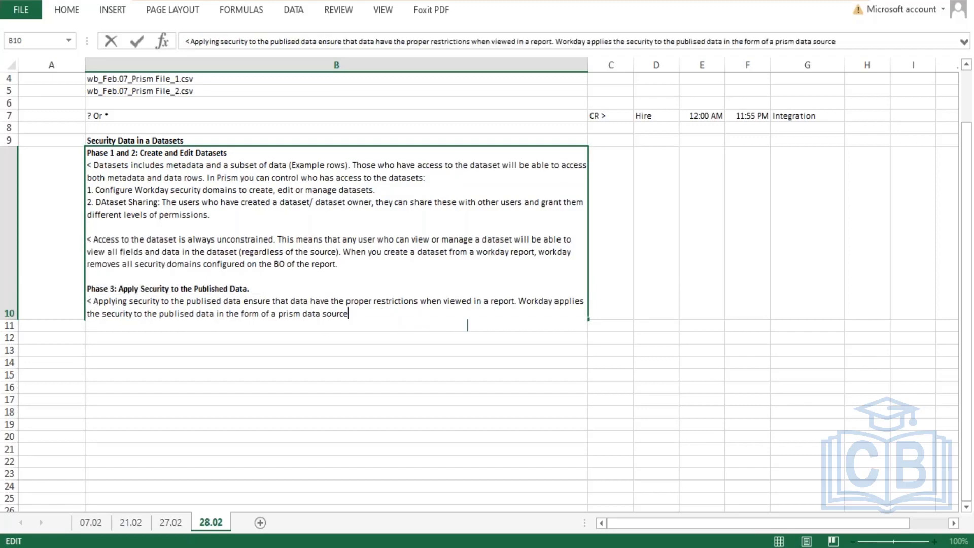
text(Phase )
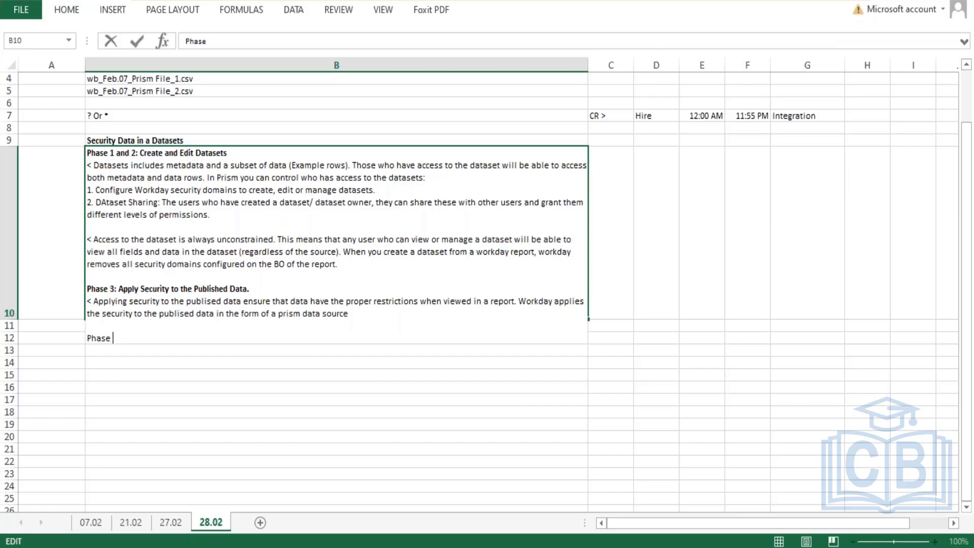
text(4: Publish a dataset)
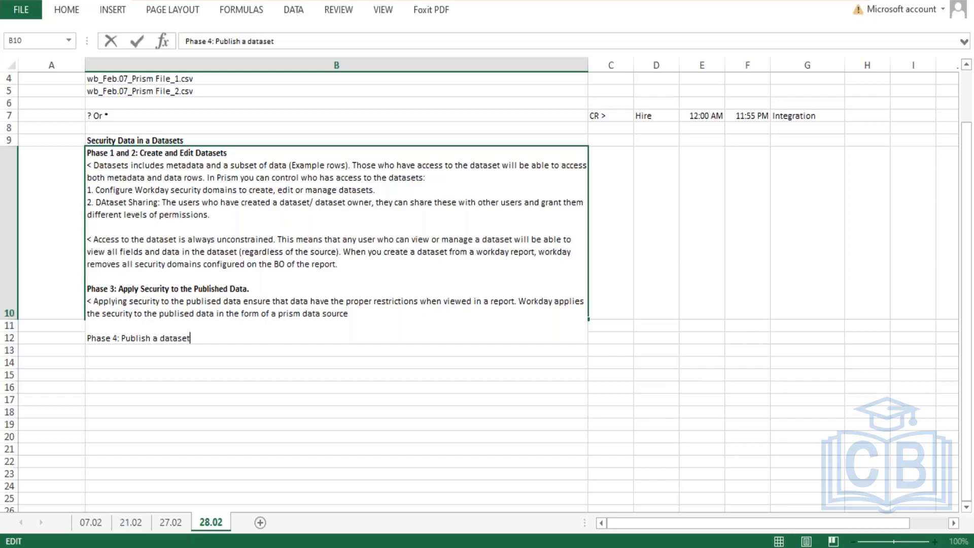
key(Return)
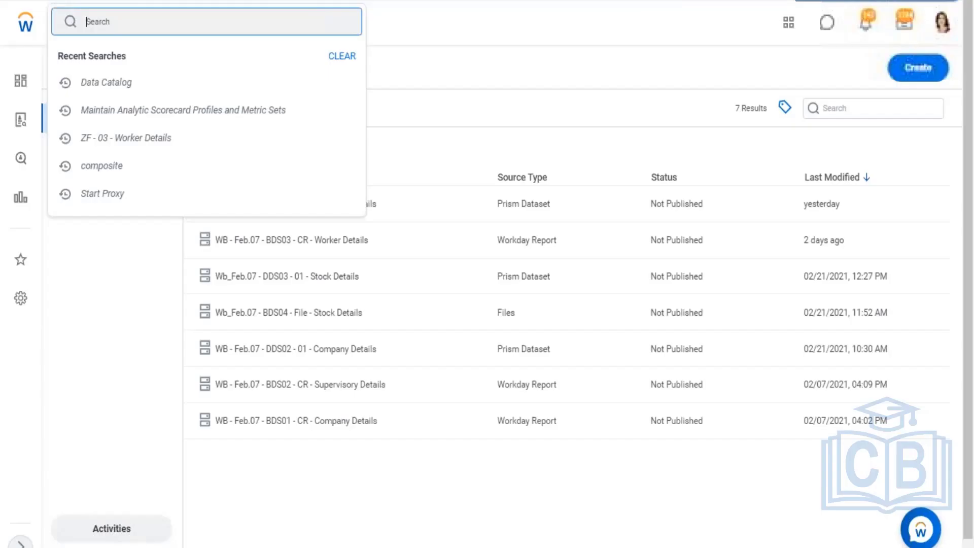
- Switch to the Workday Data Catalog and show the details of the dataset "WB - Feb.07 - DDS01 - 01 - Company Details"
click(264, 343)
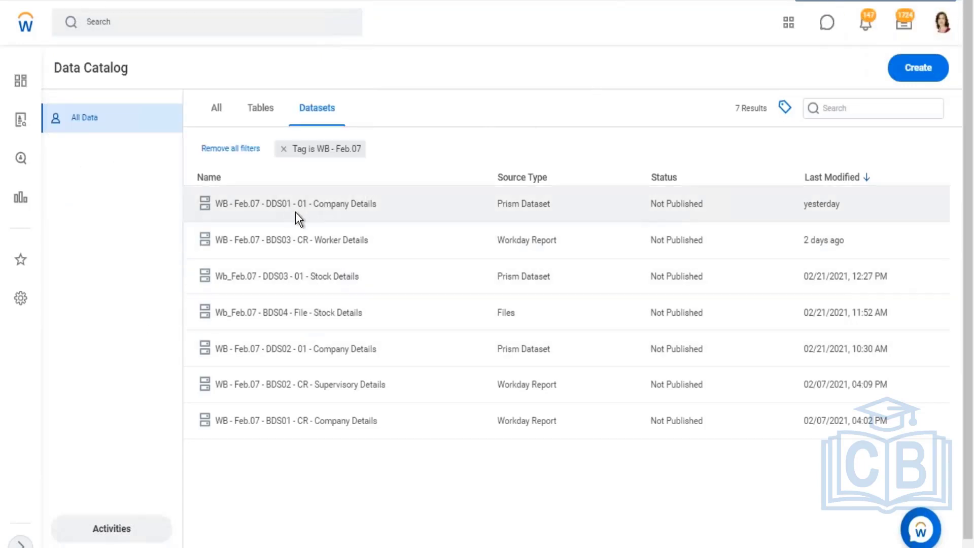
click(284, 204)
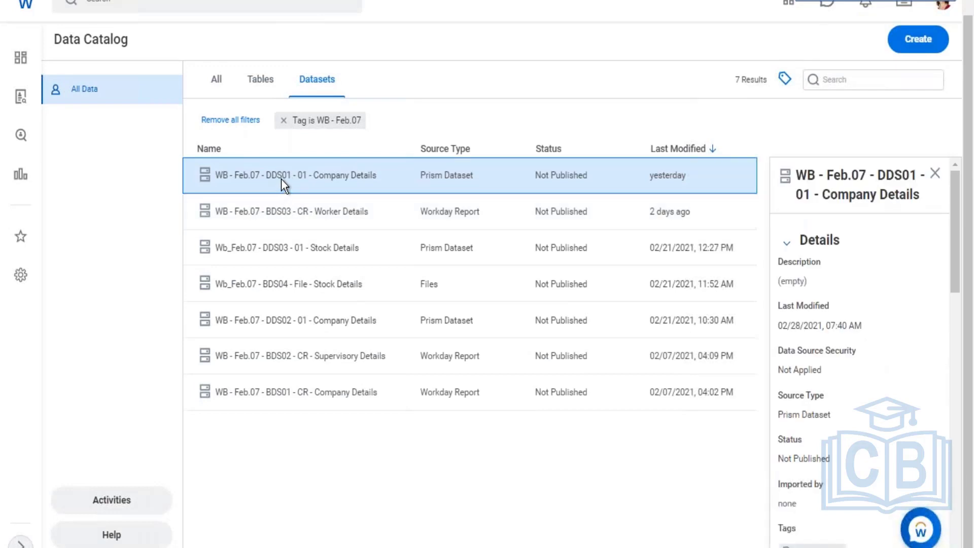
- Open the full view of dataset "WB - Feb.07 - DDS01 - 01 - Company Details" and check its data source security and dataset status
right_click(282, 179)
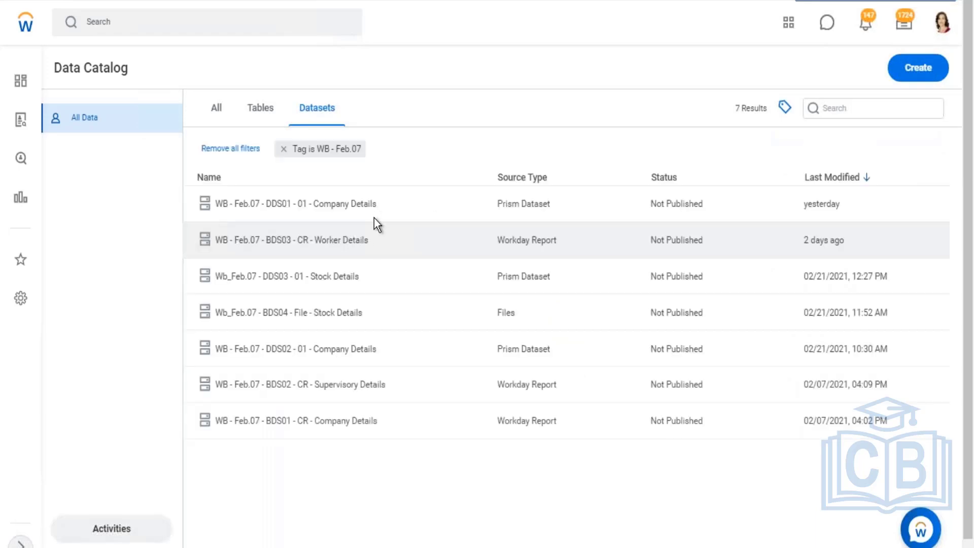
scroll(303, 204, down, 1)
click(303, 204)
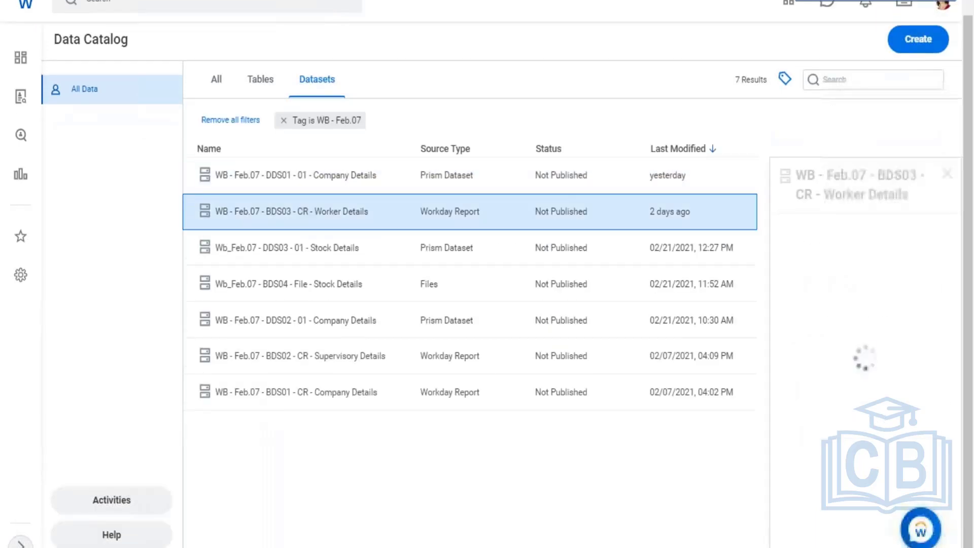
right_click(314, 175)
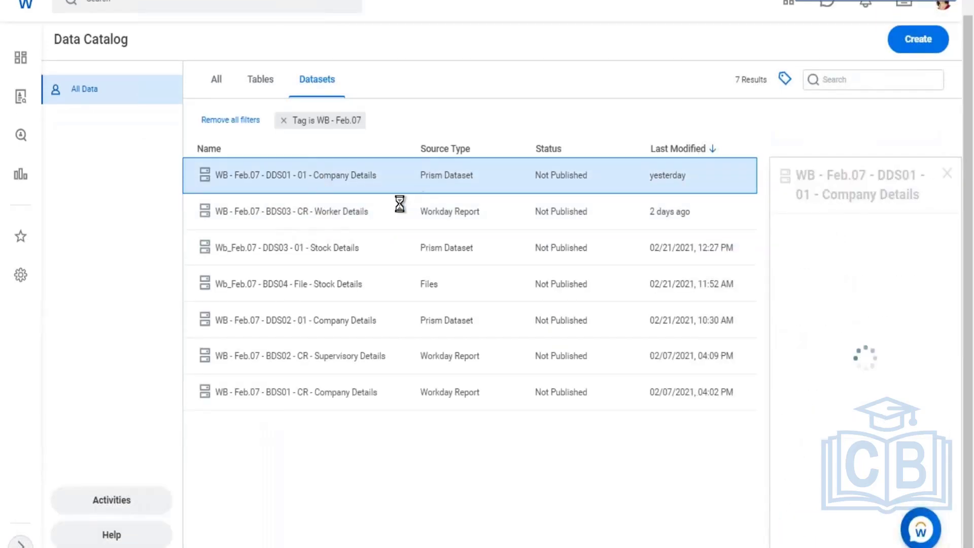
click(350, 226)
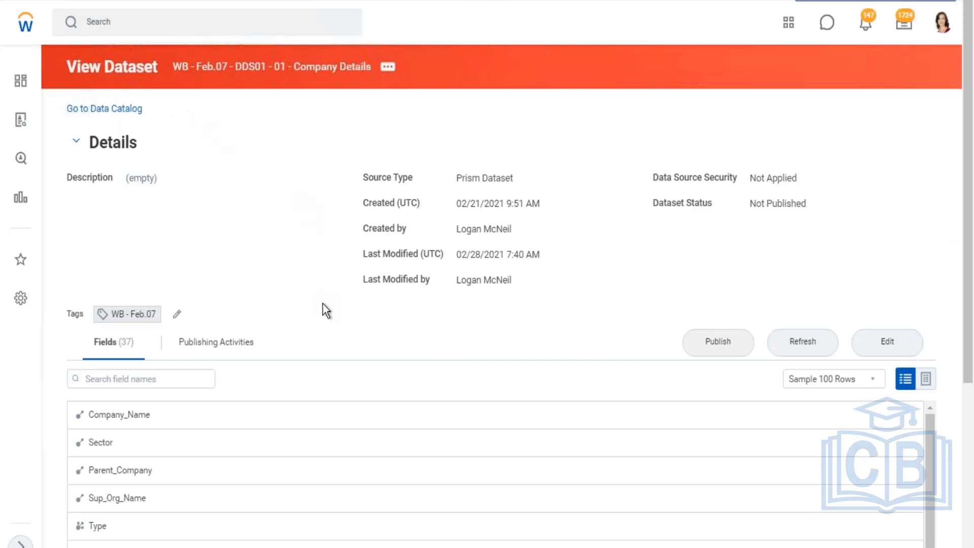
scroll(370, 375, down, 3)
scroll(388, 401, up, 3)
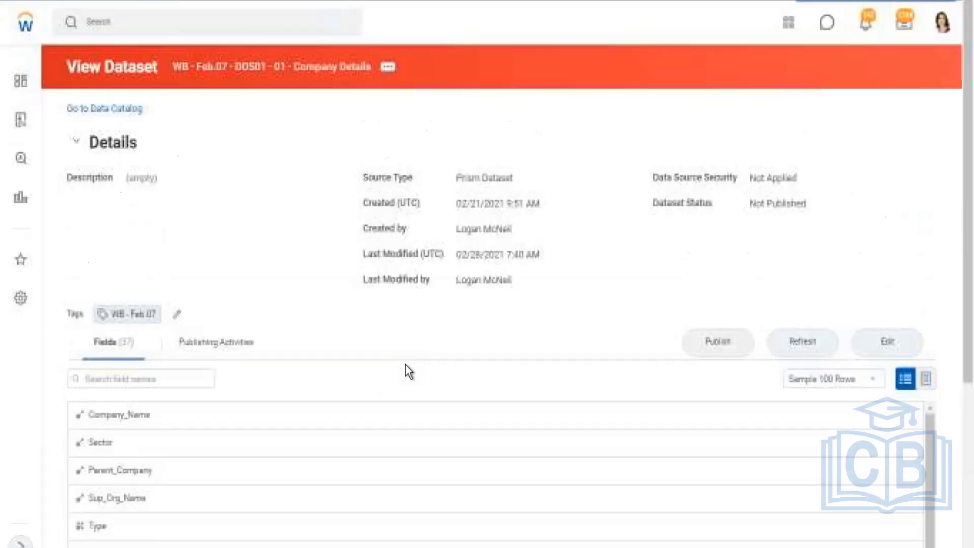
drag(757, 204, 805, 208)
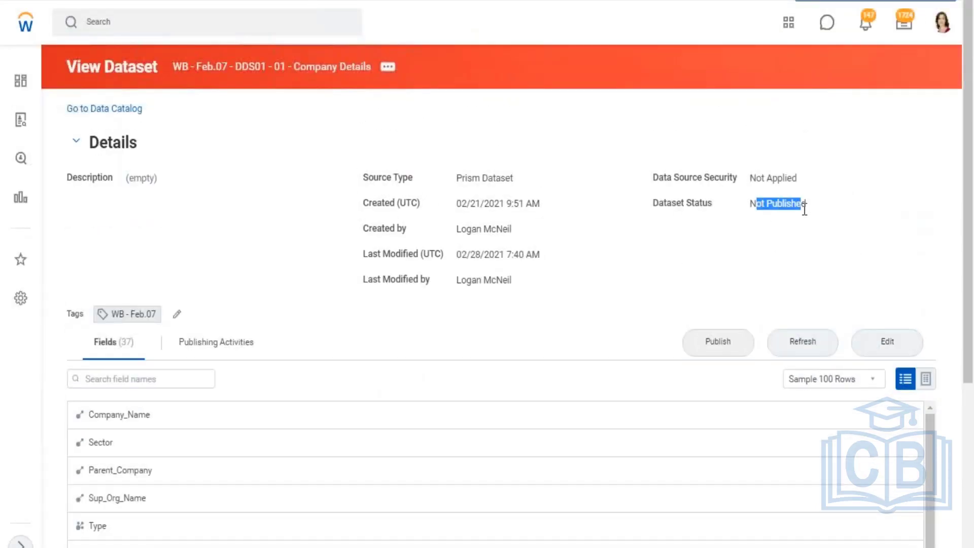
drag(750, 177, 797, 178)
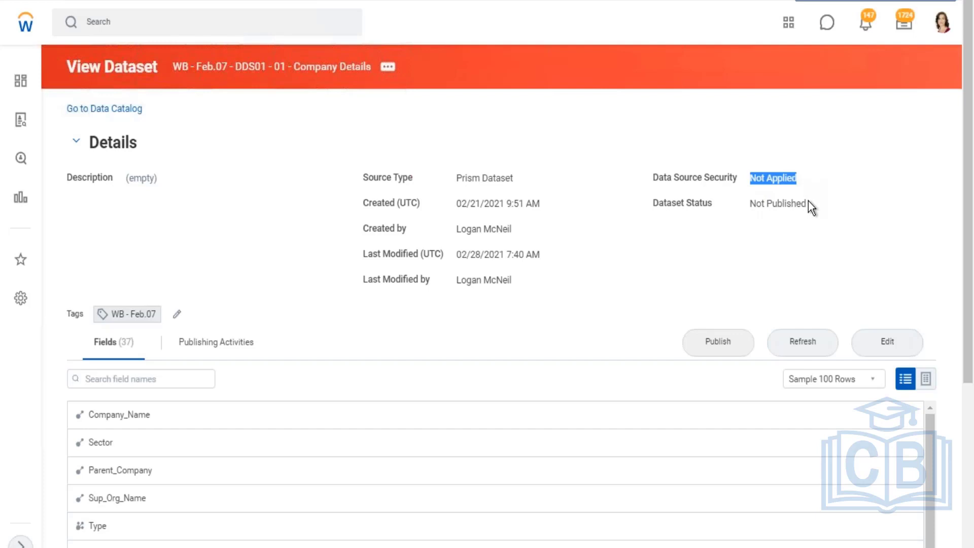
- Start publishing the dataset and copy the domain name "Prism: Default to Dataset Access" from the publishing details
click(727, 345)
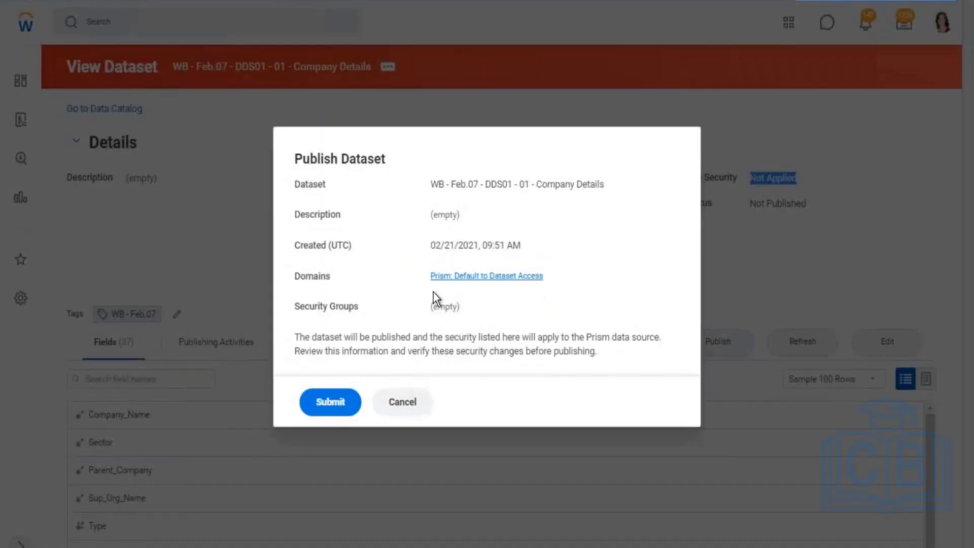
click(475, 284)
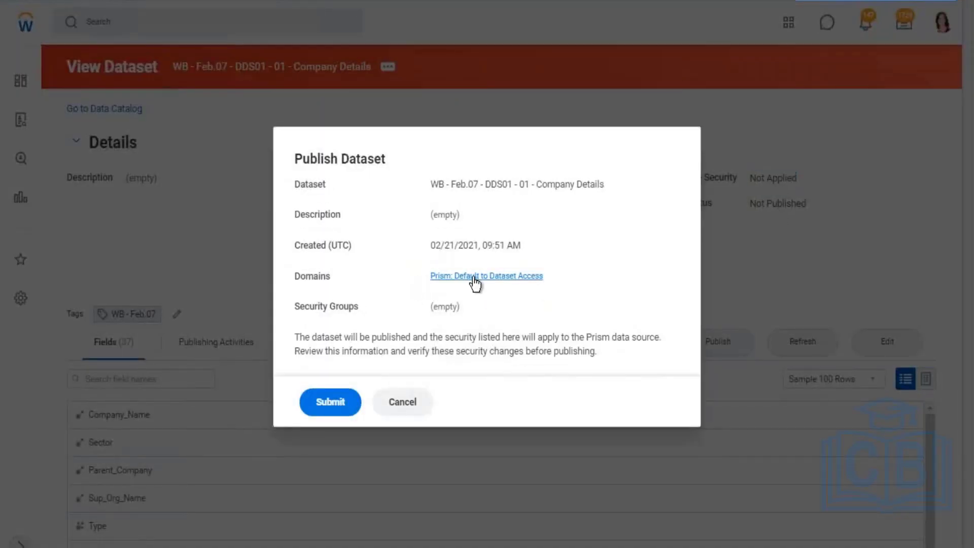
drag(476, 284, 546, 282)
key(ctrl+c)
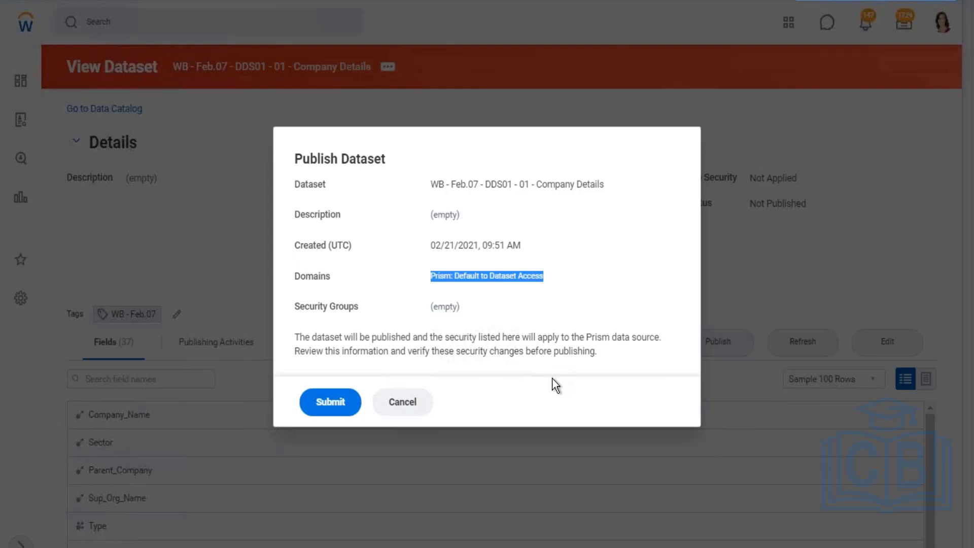
click(406, 407)
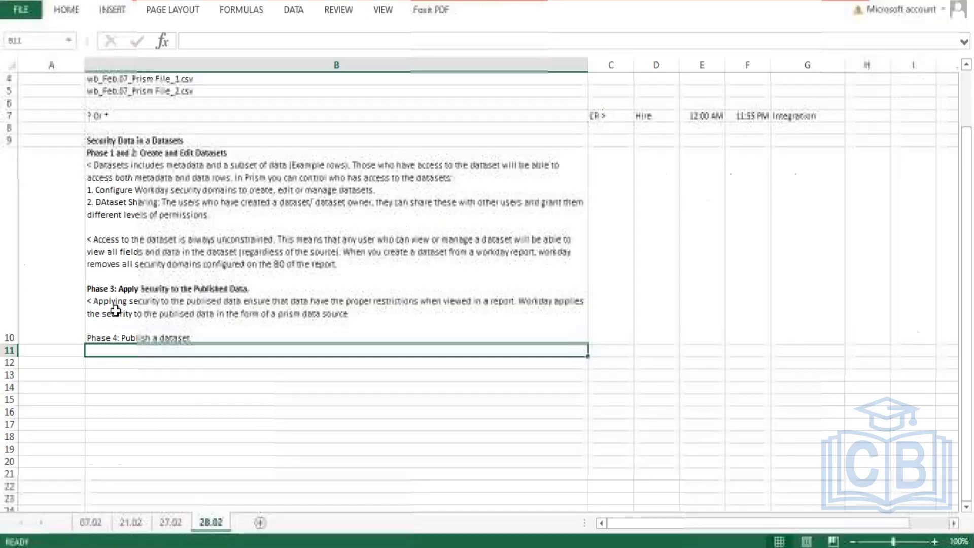
- Switch to Excel to review the Phase 3 and Phase 4 notes in cell B10, and compare them with Workday's publishing security statement
double_click(252, 289)
drag(252, 292, 88, 289)
drag(353, 314, 238, 294)
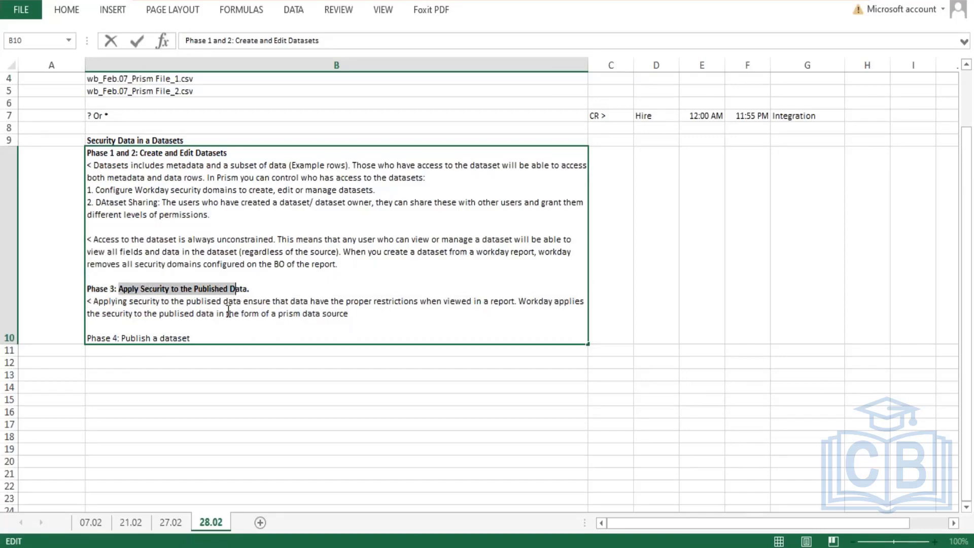
drag(191, 338, 54, 337)
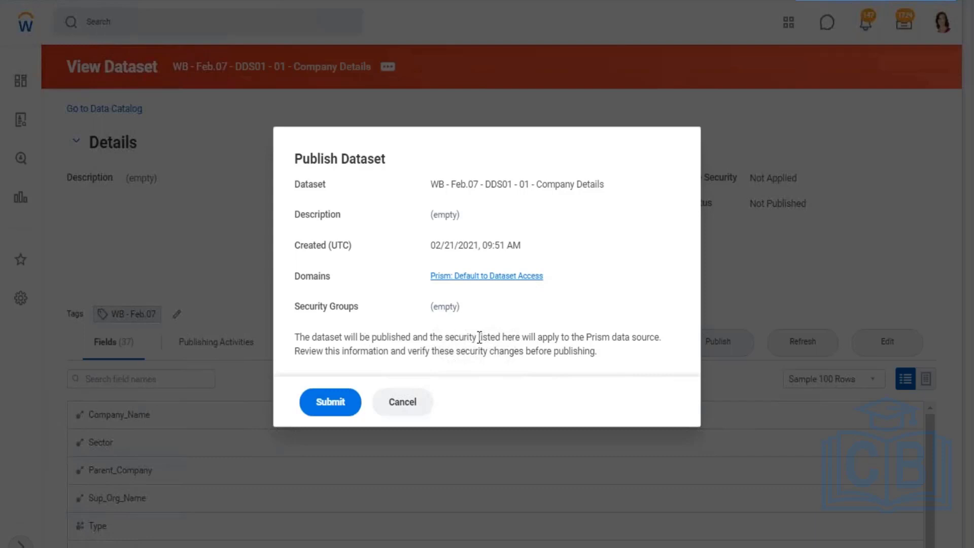
drag(479, 337, 655, 337)
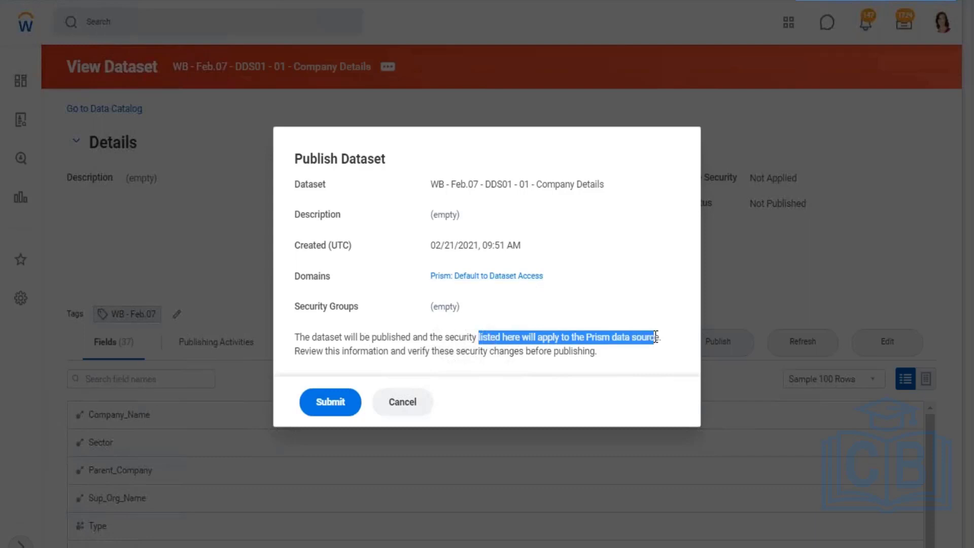
click(410, 403)
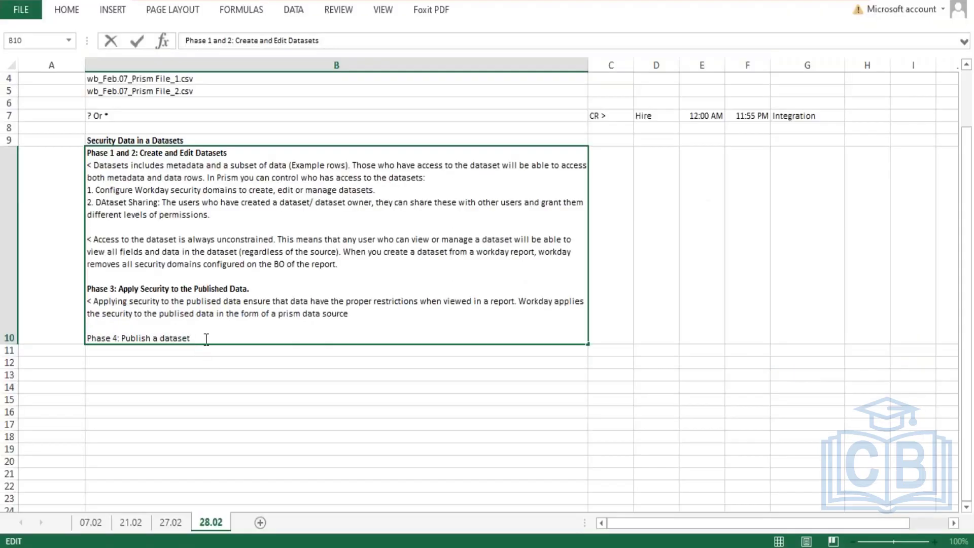
- In Excel, add the line "< Prism: Default to Dataset Access" below the Phase 4 heading in cell B10 and commit the cell
key(alt+Return)
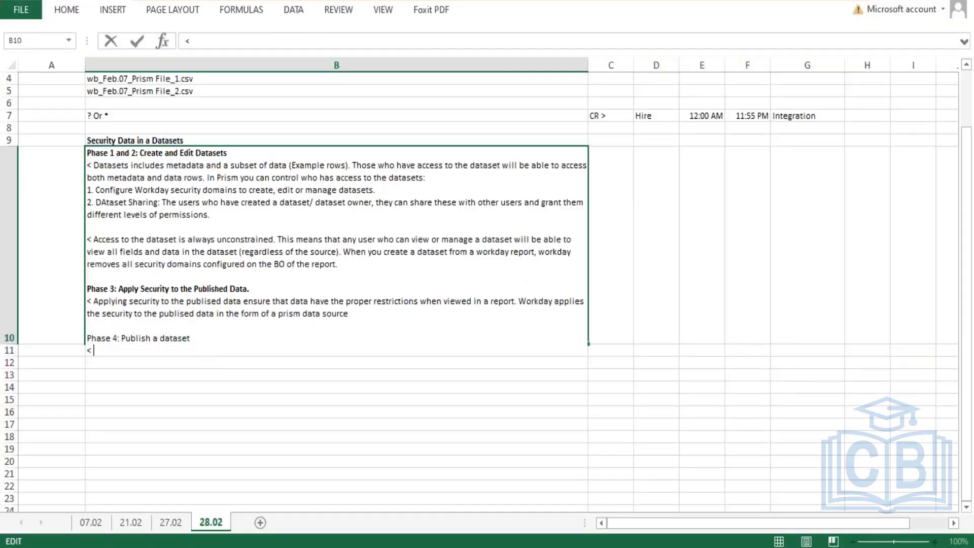
text(<)
key(ctrl+v)
key(Return)
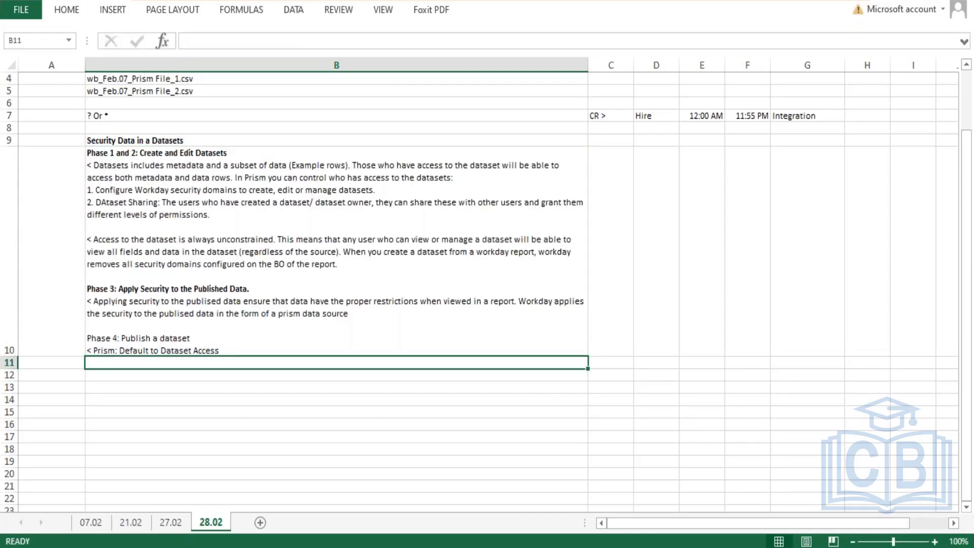
- Insert "When you publish a dataset, Workday create the Prism DAta source." before the domain name in the last line of cell B10
double_click(192, 351)
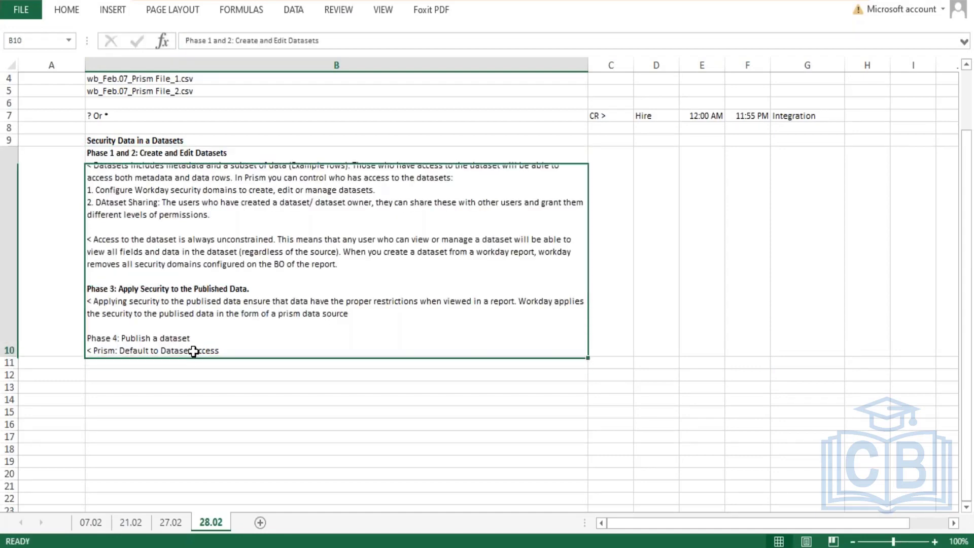
drag(161, 350, 219, 353)
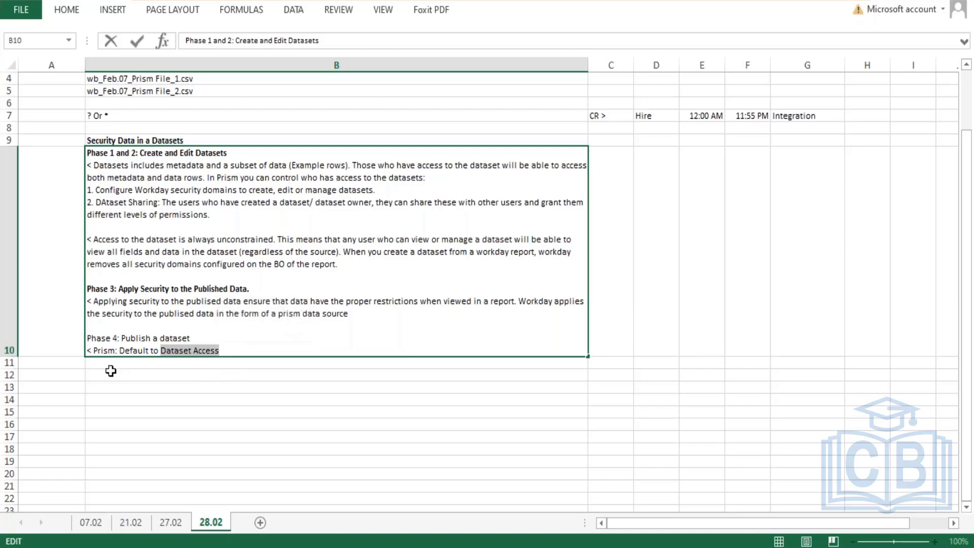
click(94, 350)
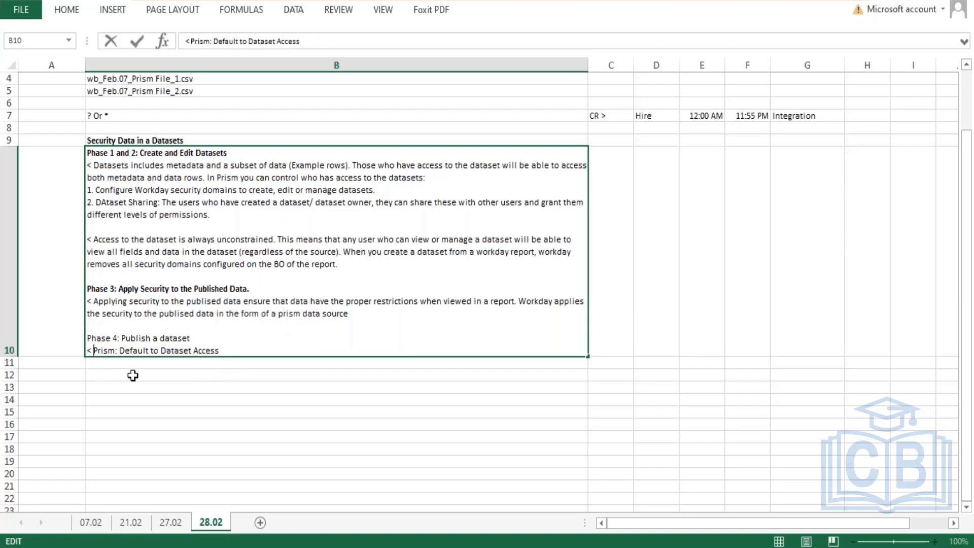
text(When yo)
text(u publish a)
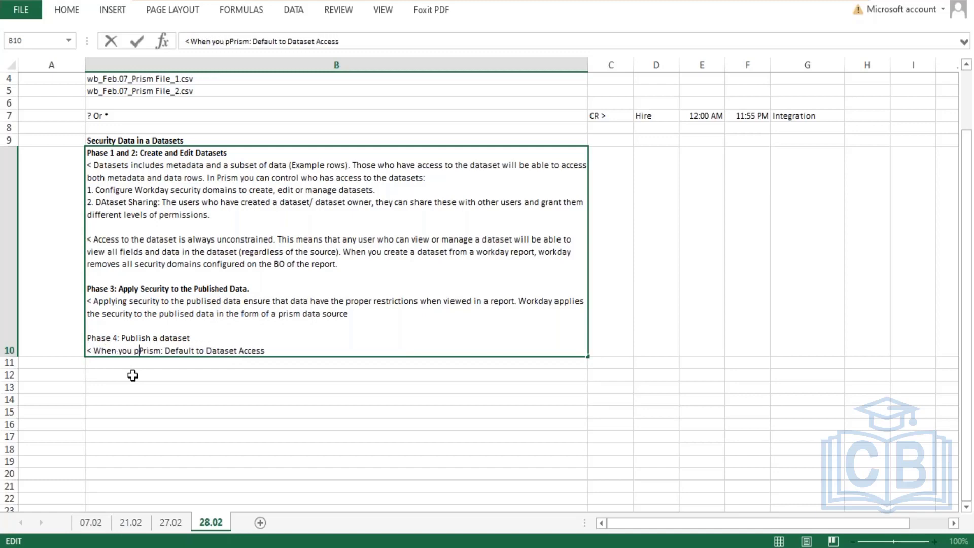
text( dataset, )
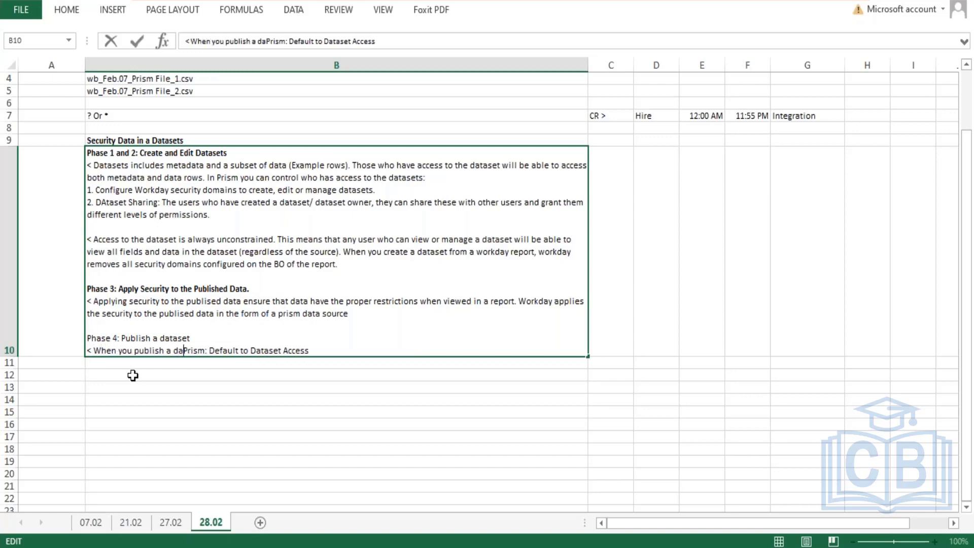
text(Workday cr)
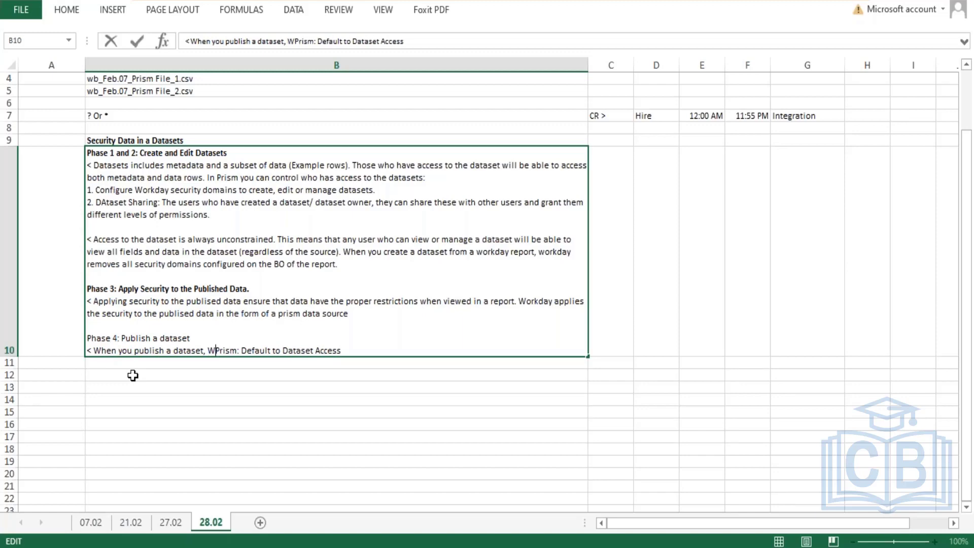
text(eate the Pr)
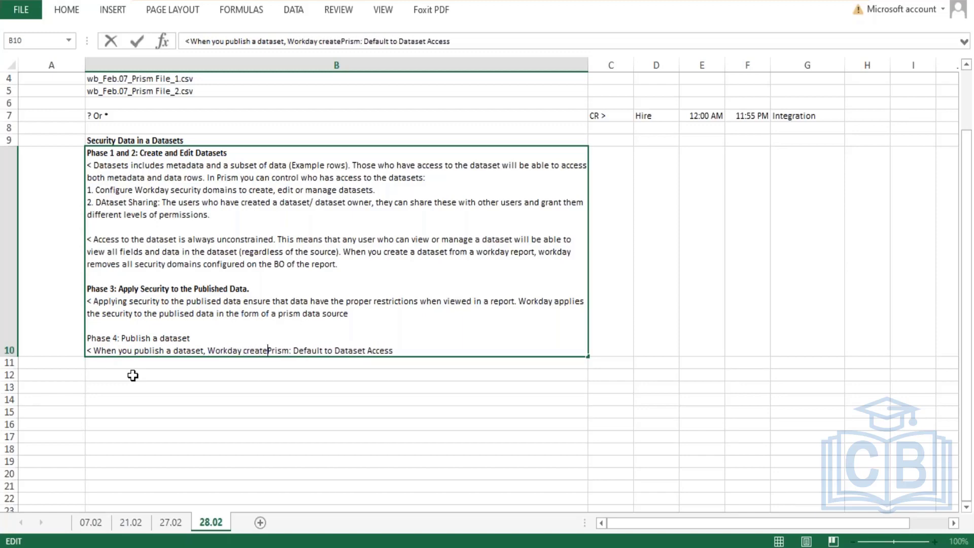
text(ism DAta s)
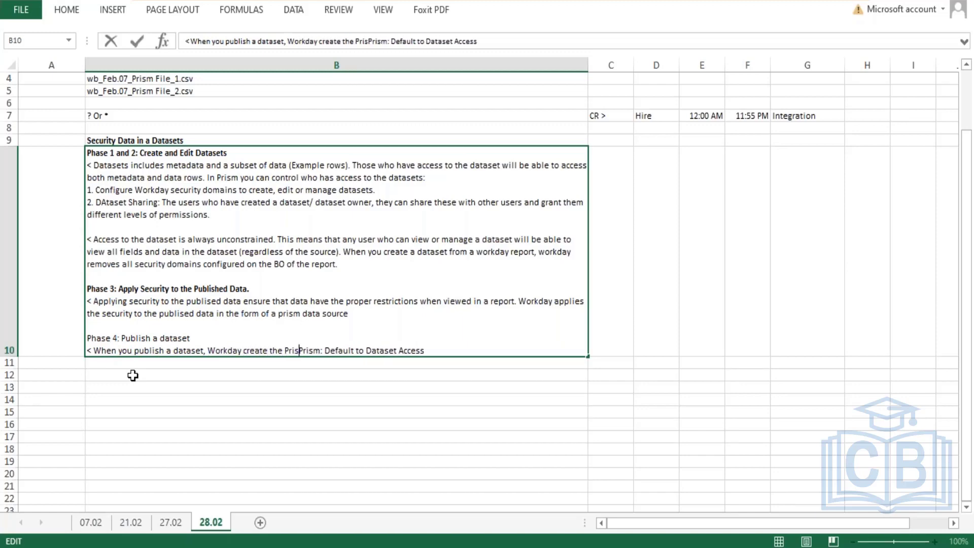
text(ource.)
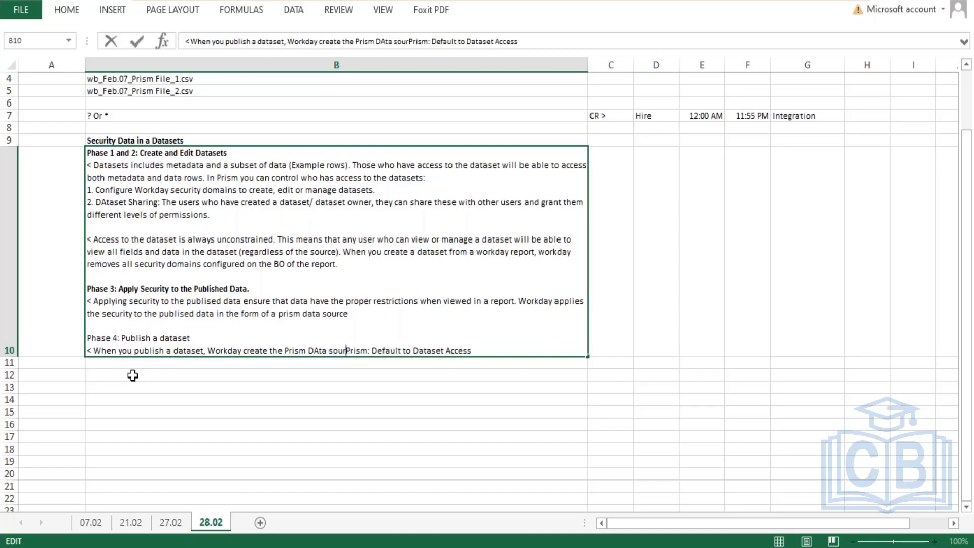
- Replace the period after "Prism DAta source" with ", loads it with the transformed data" in cell B10
key(BackSpace)
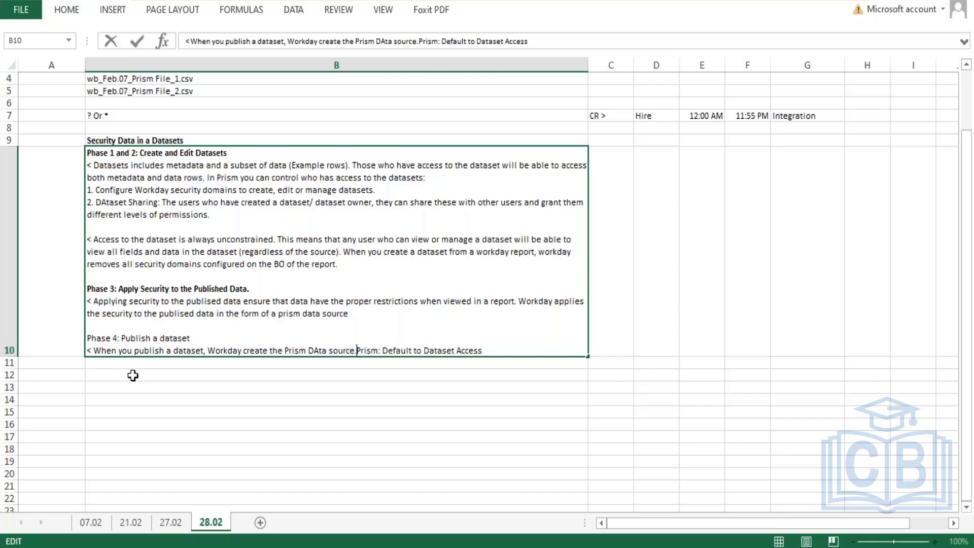
key(BackSpace)
text(, load)
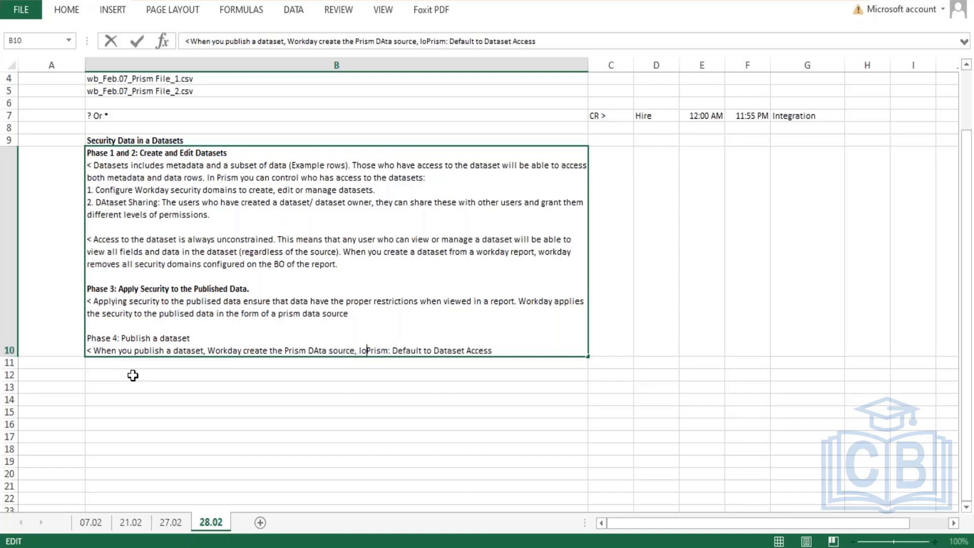
text(s it with )
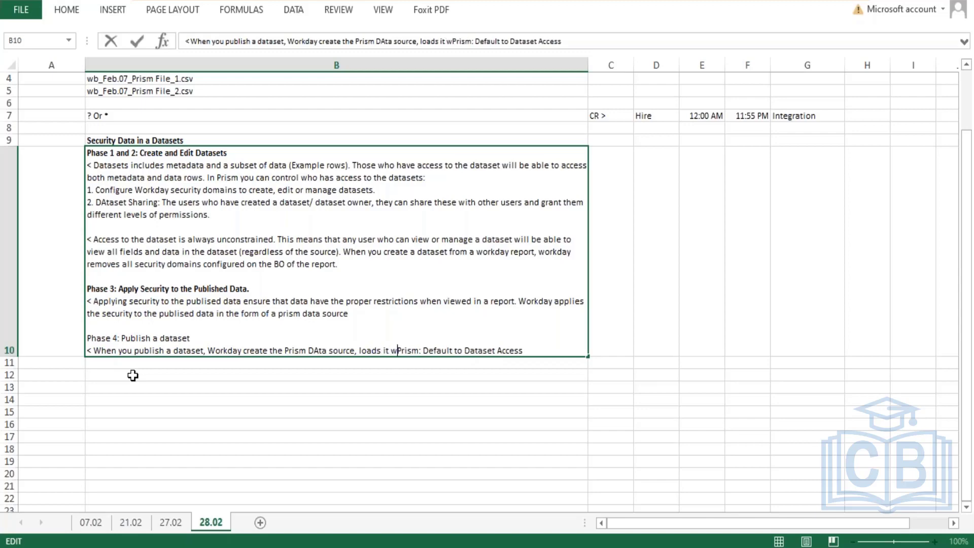
text(the transf)
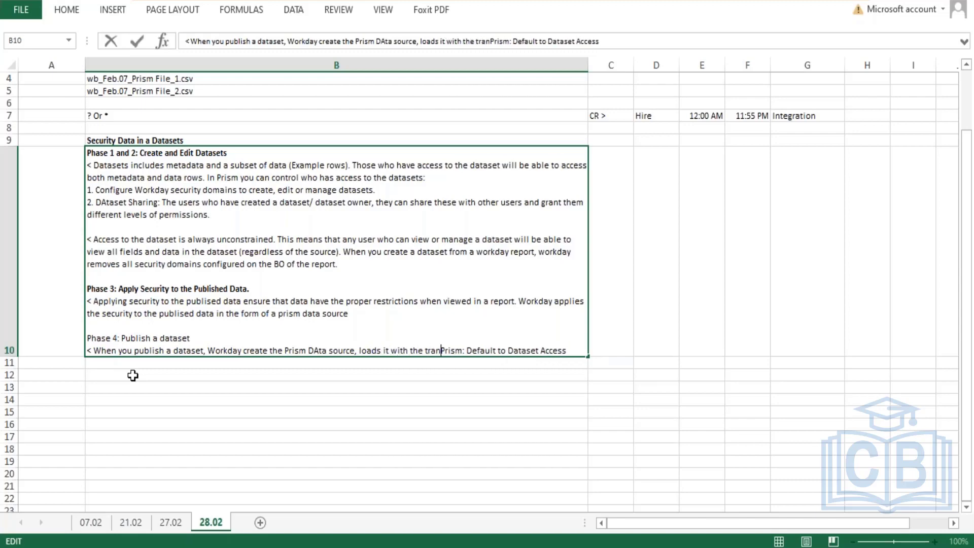
text(ormed data)
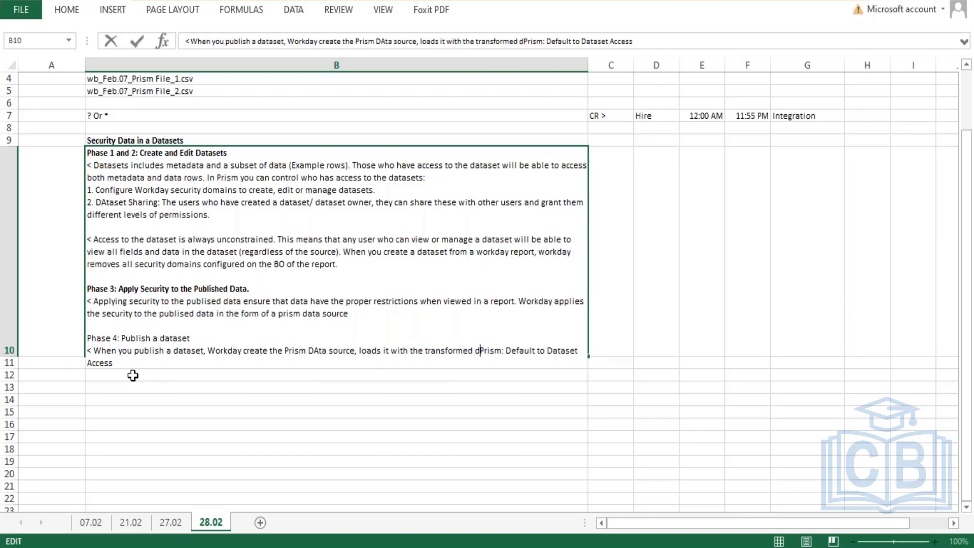
- Complete the first Phase 4 sentence in cell B10 with "data and applies the appropriate security restrictions to this data."
text(.)
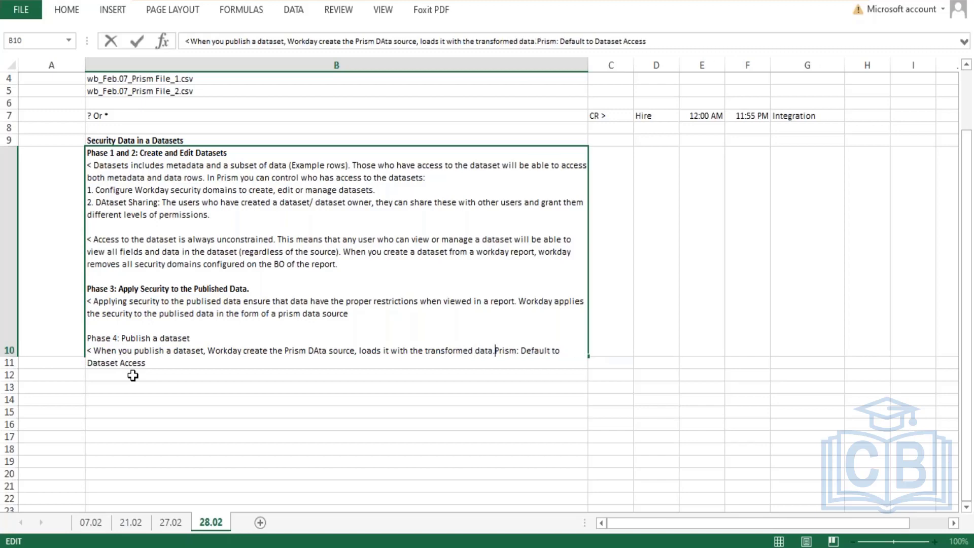
key(BackSpace)
text(and applie)
text(s the appo)
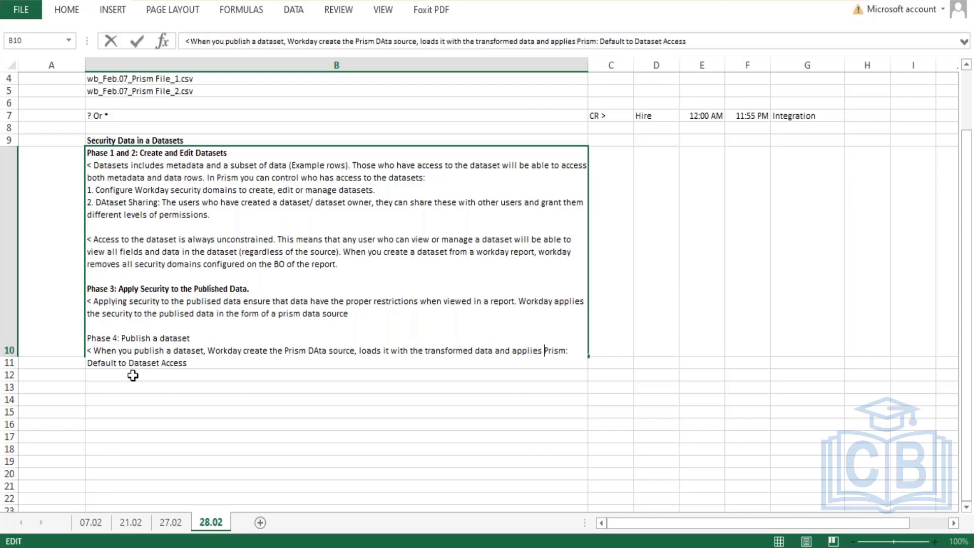
text(rpr)
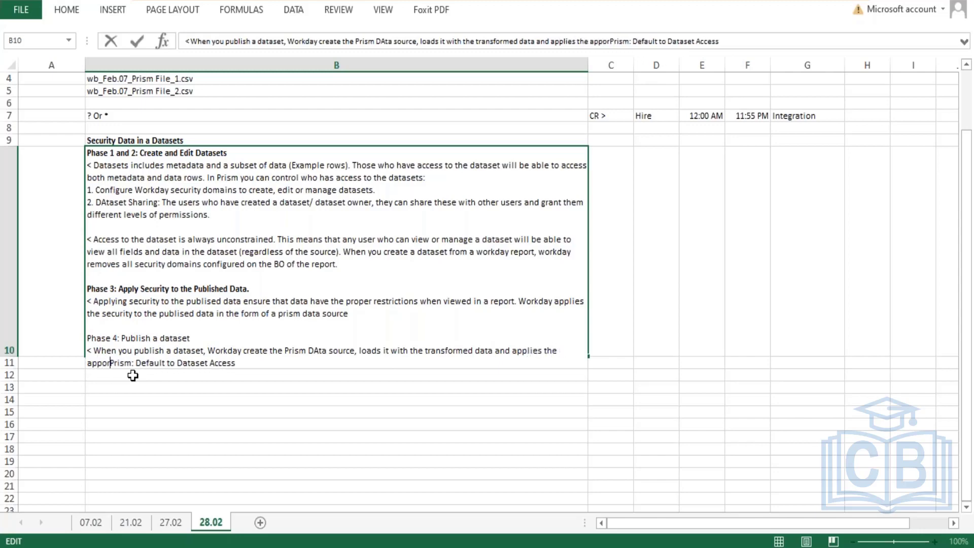
text(iate)
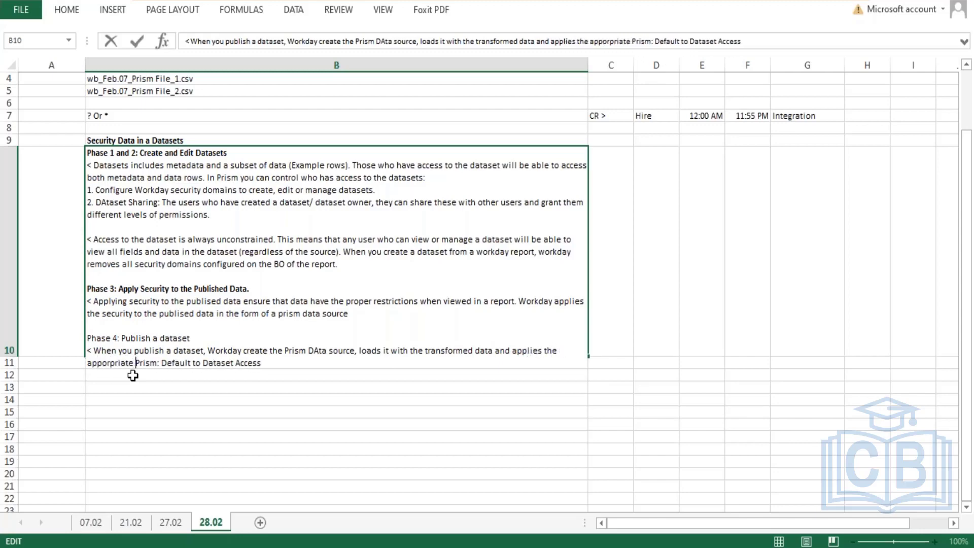
key(BackSpace)
key(BackSpace)
key(BackSpace)
key(BackSpace)
key(BackSpace)
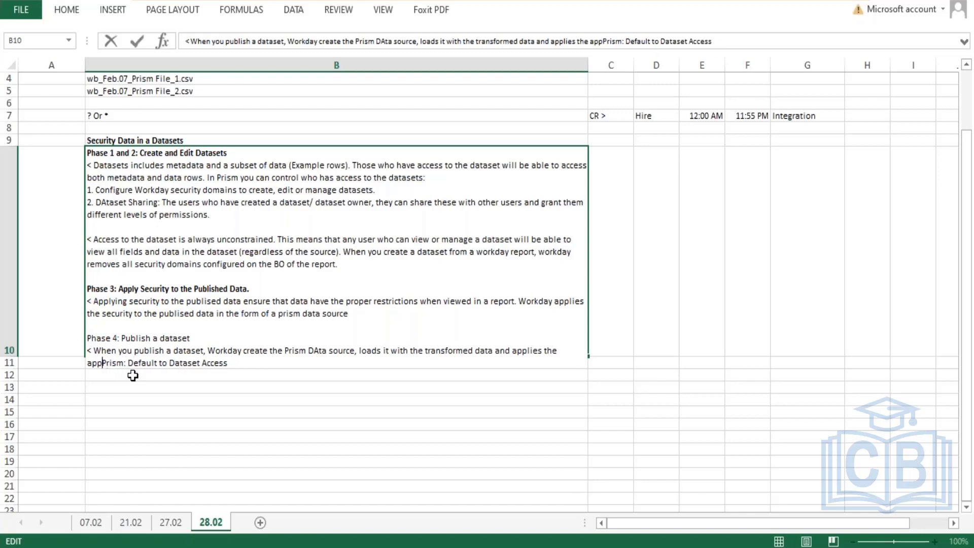
text(rop)
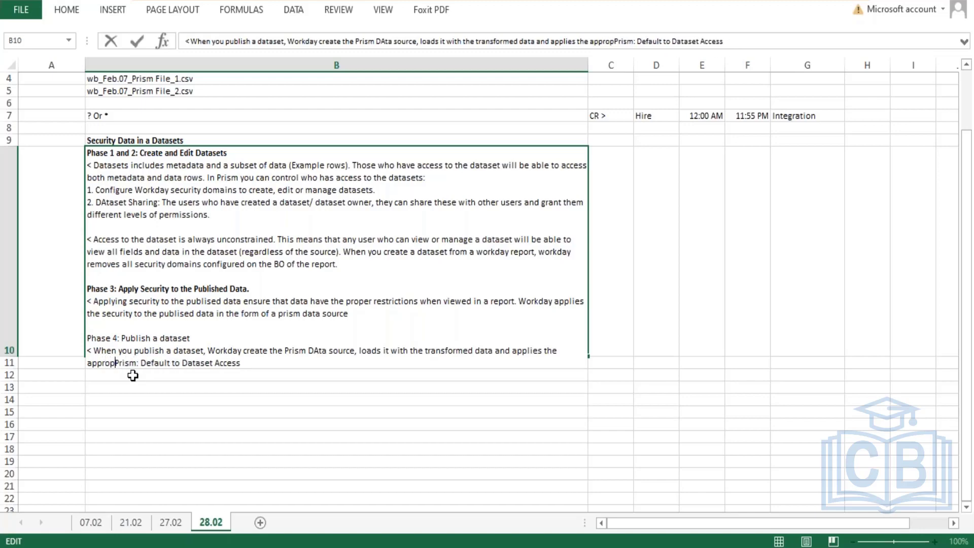
text(riate e)
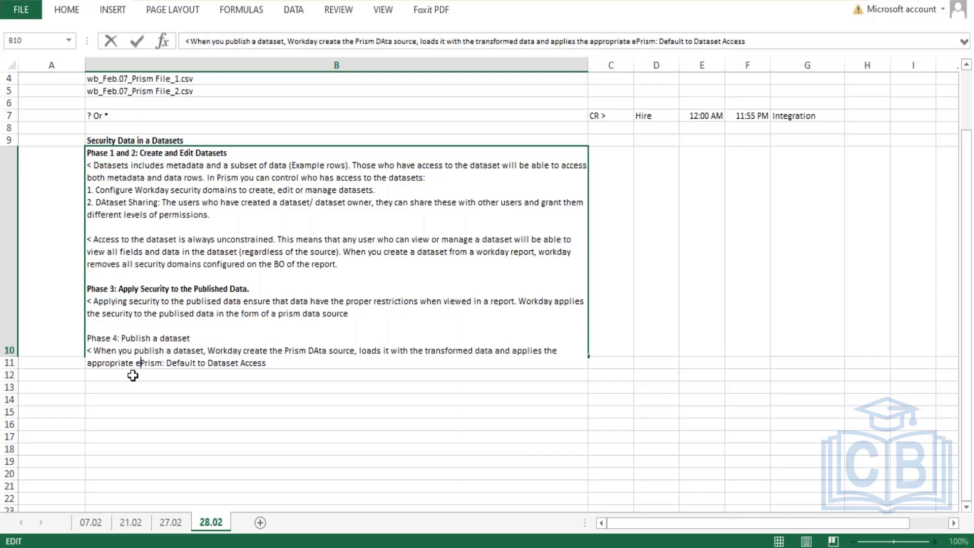
text(ecurity)
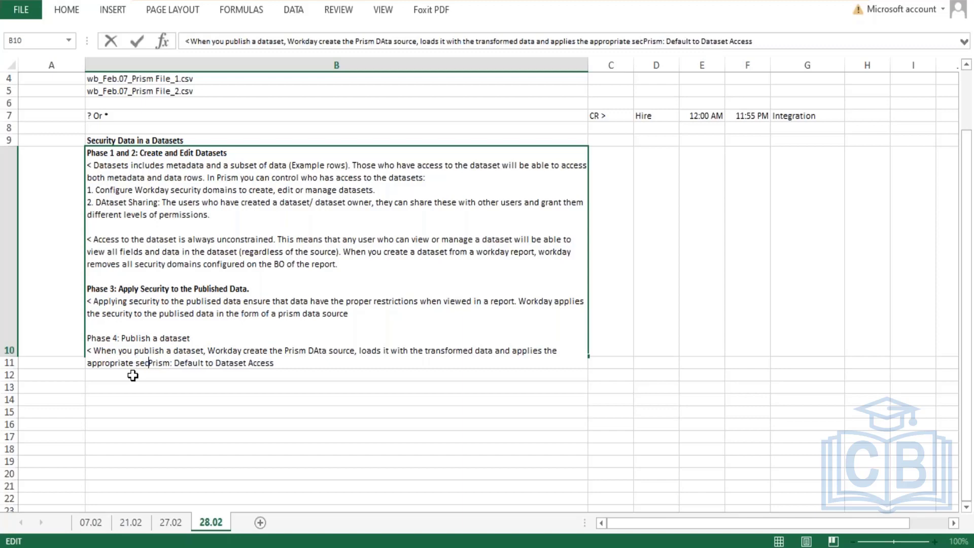
text( restricti)
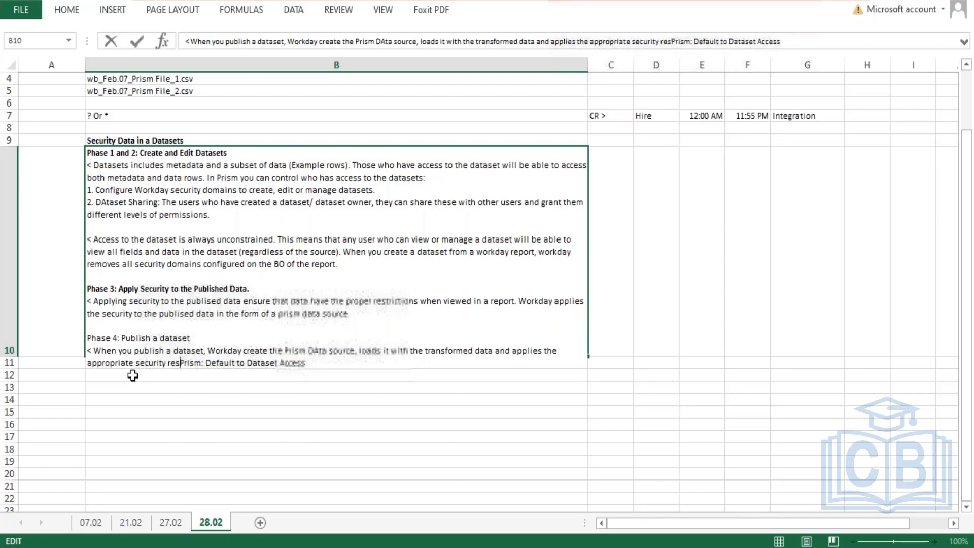
text(ons to this da)
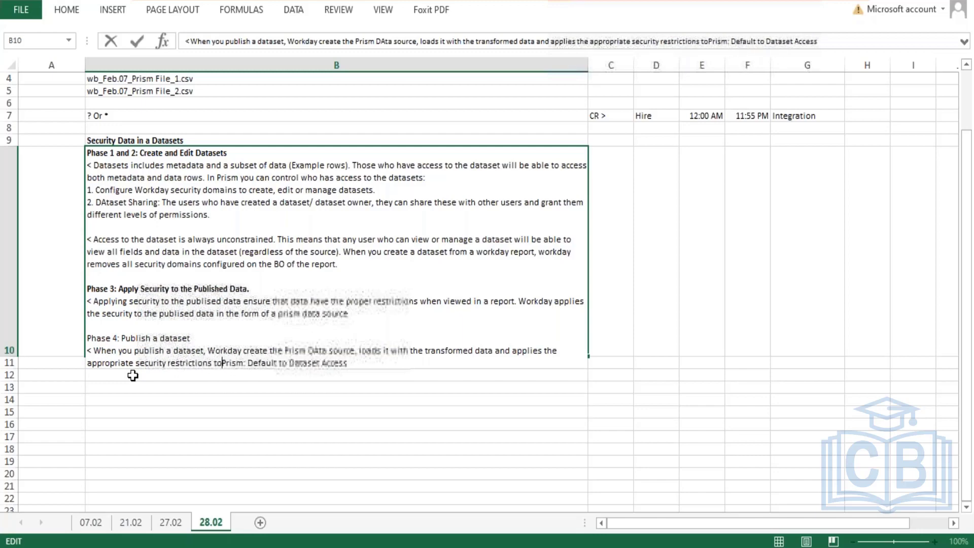
text(ta.)
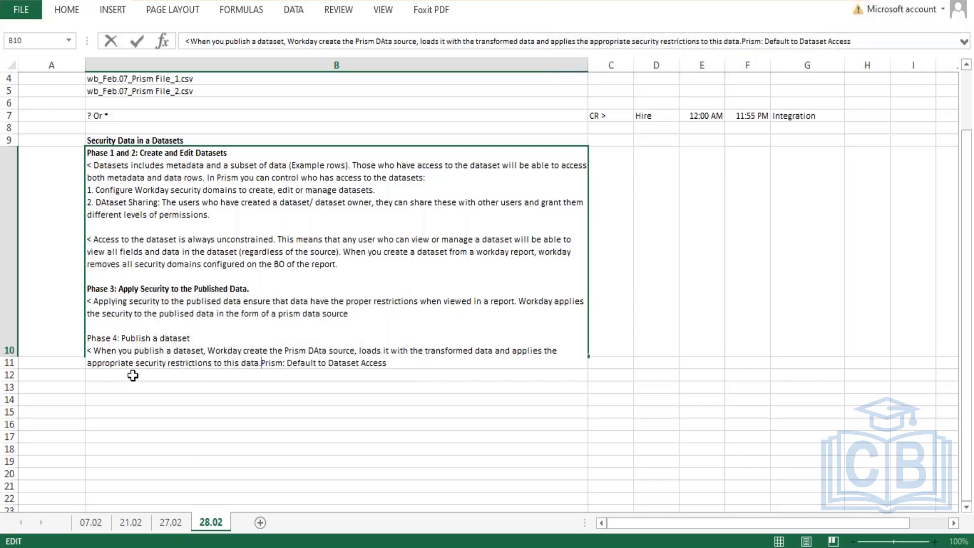
- On a new line in B10, insert "< However no security has been applied, workday applies the implict security using domain" before the Prism domain name
key(alt+Return)
text(<)
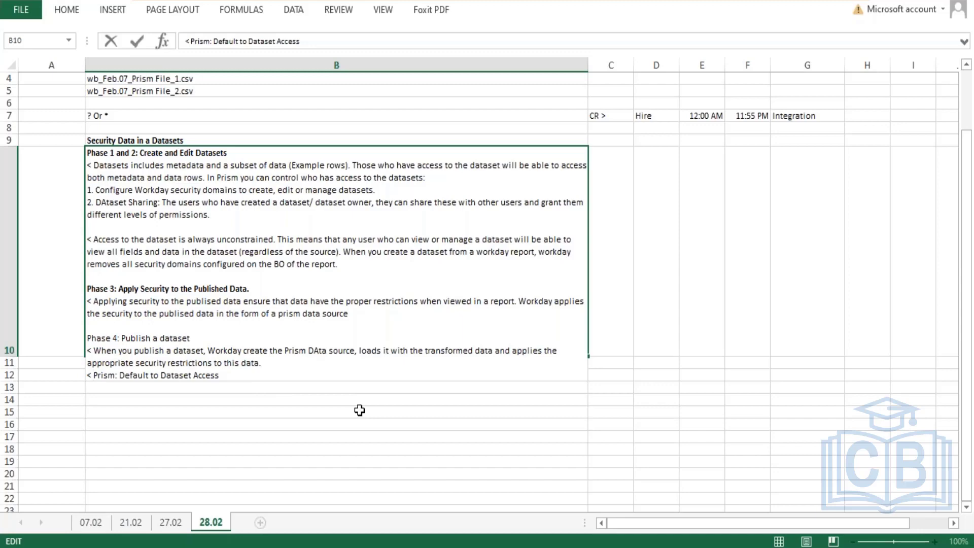
text(However no )
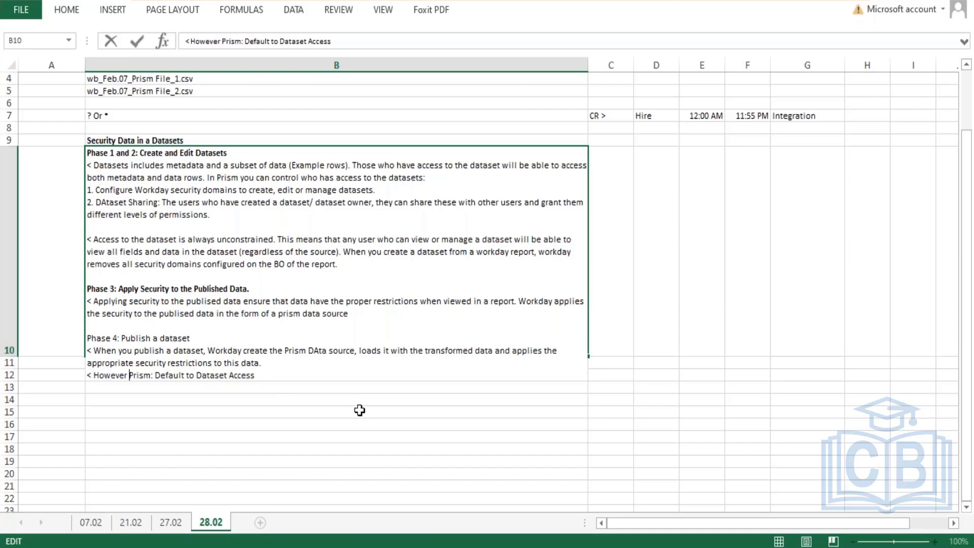
text(security has)
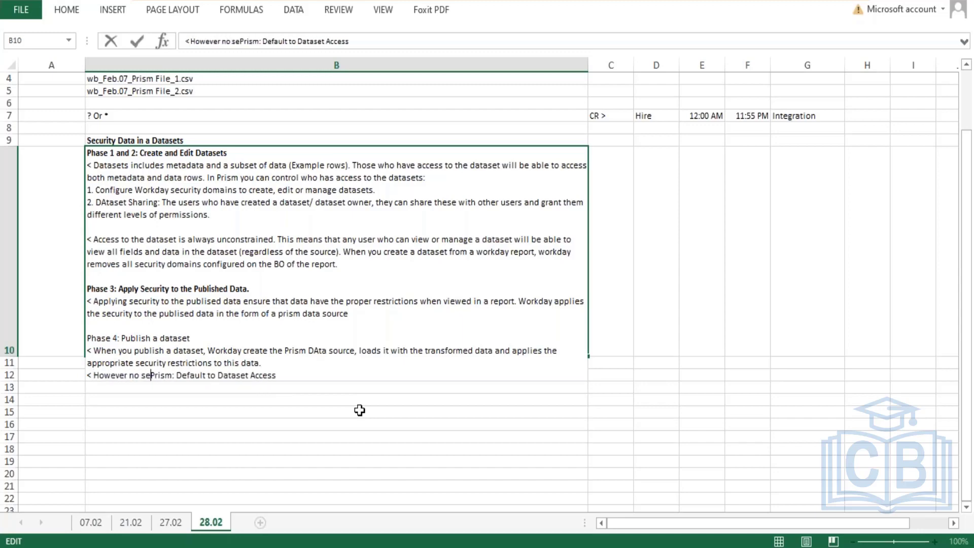
text( been applie)
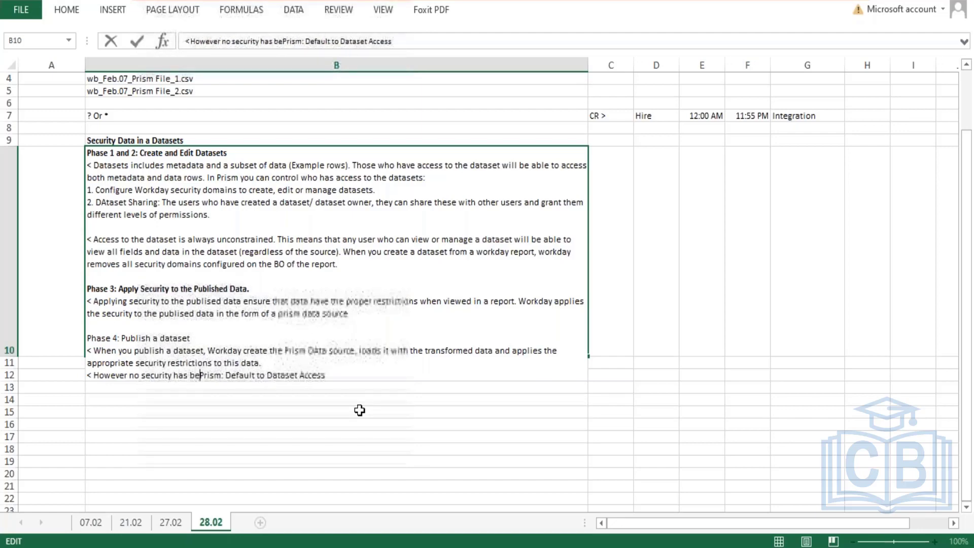
text(d, )
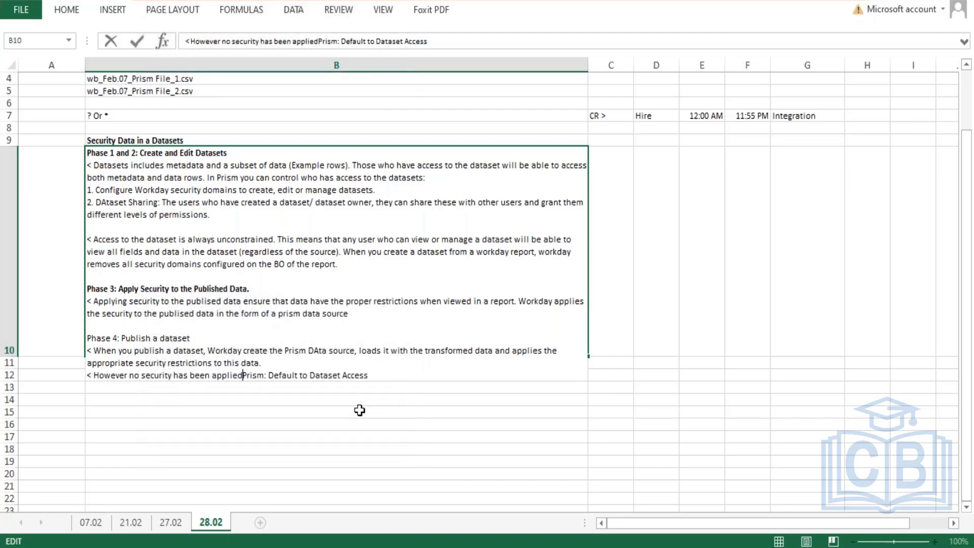
text(workday )
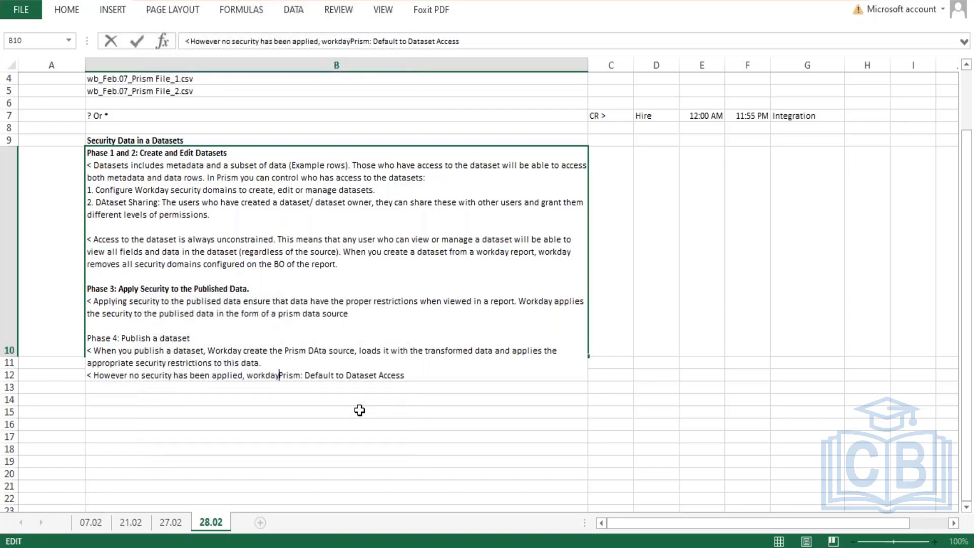
text(applies)
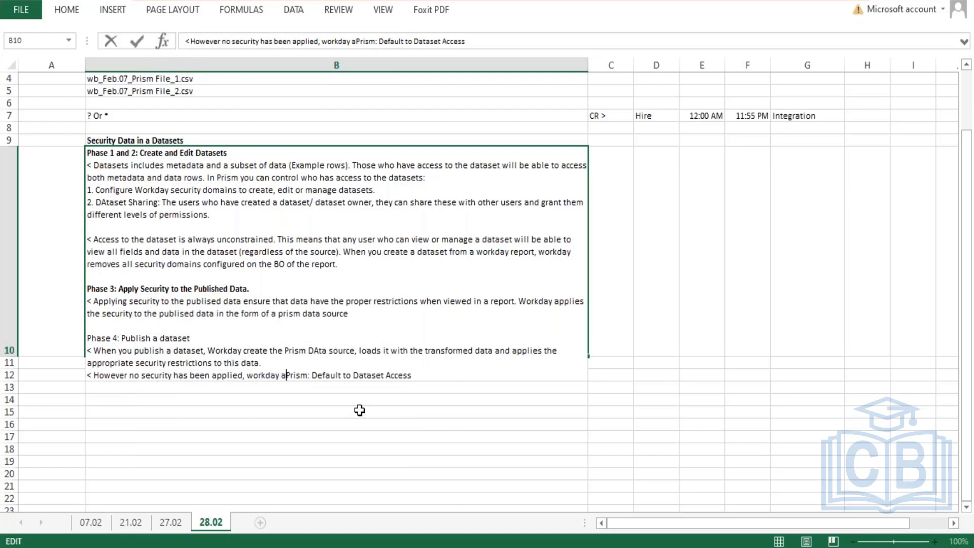
text( the )
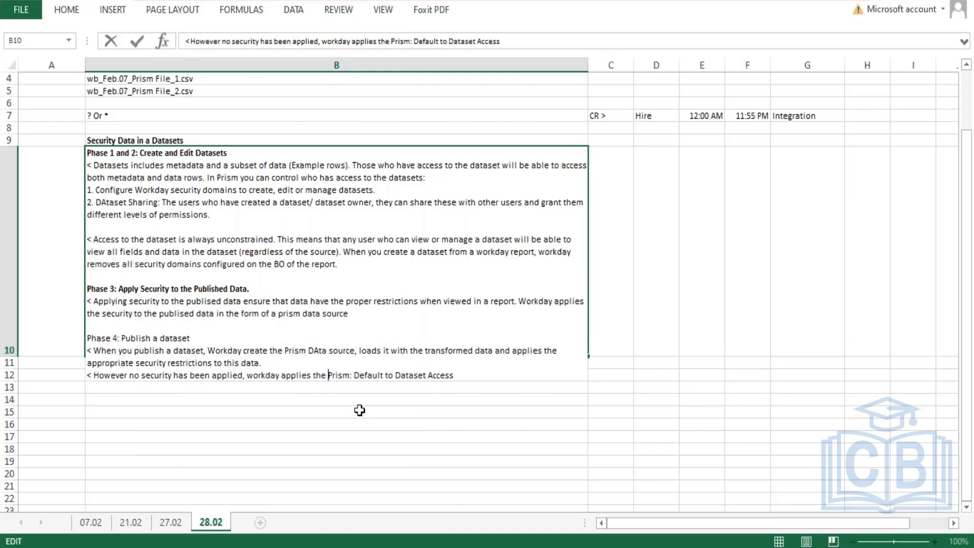
text(implim)
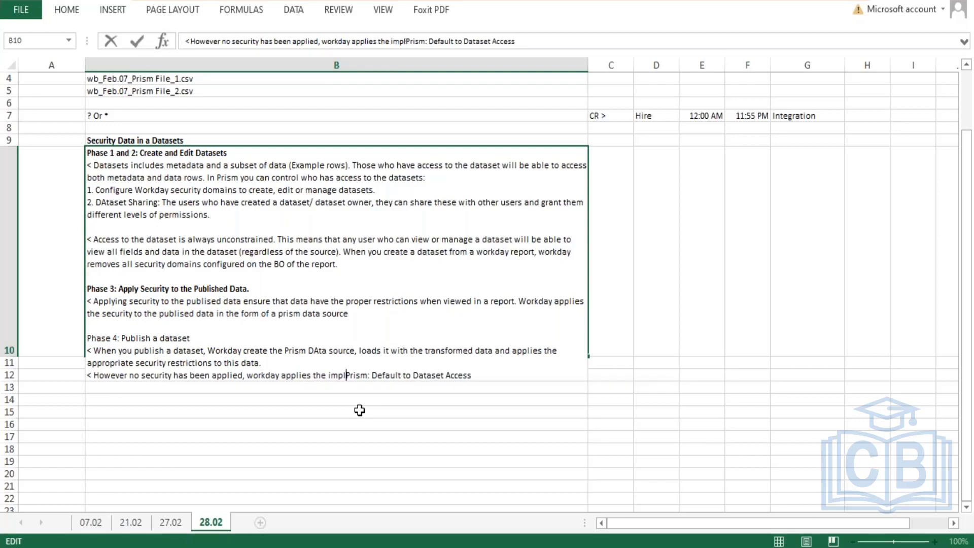
key(BackSpace)
text(ct secur)
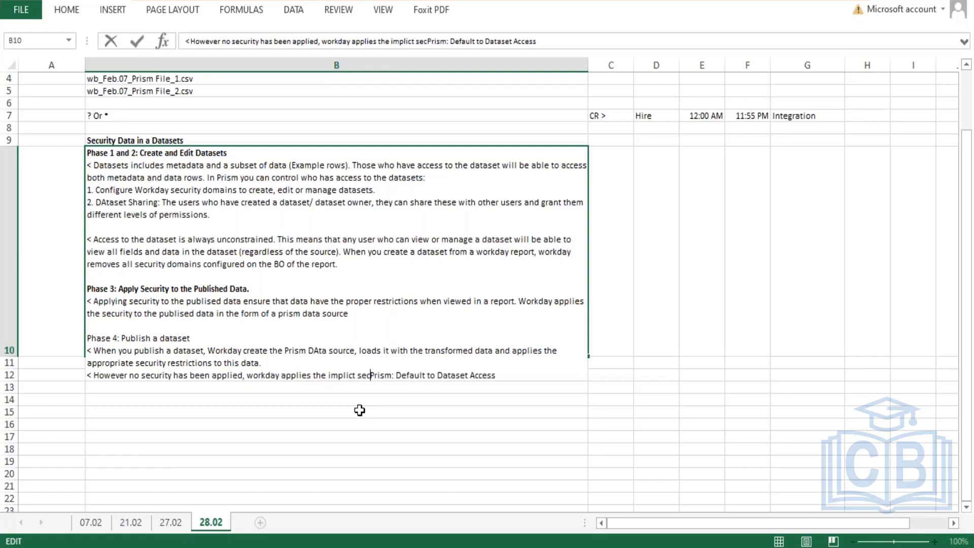
text(ity using d)
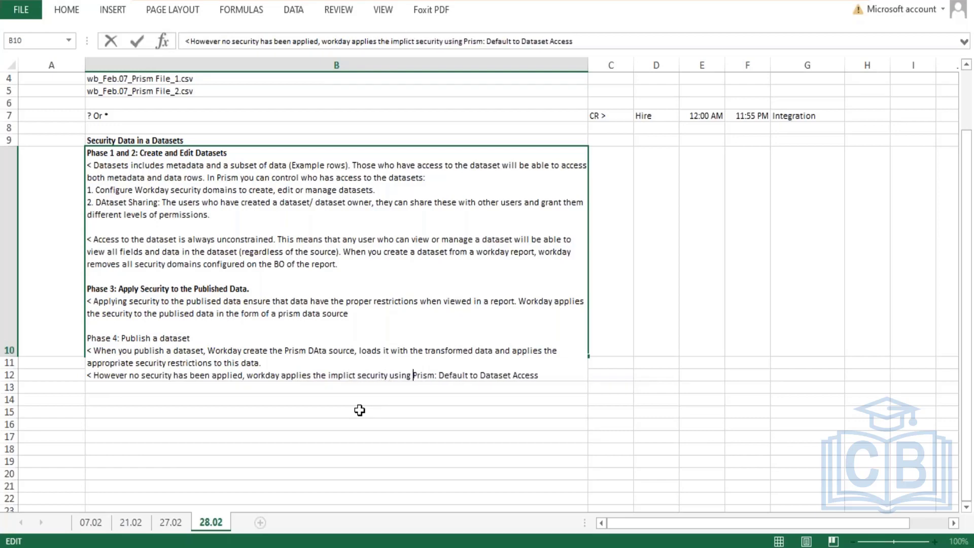
text(omain)
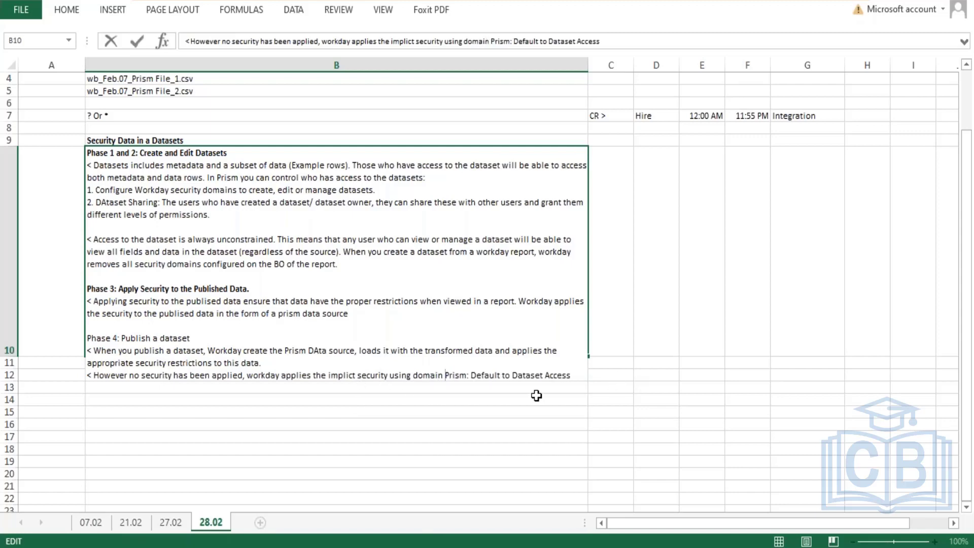
- Make the domain name "Prism: Default to Dataset Access" bold in the last line of B10 and commit the cell
drag(570, 375, 445, 376)
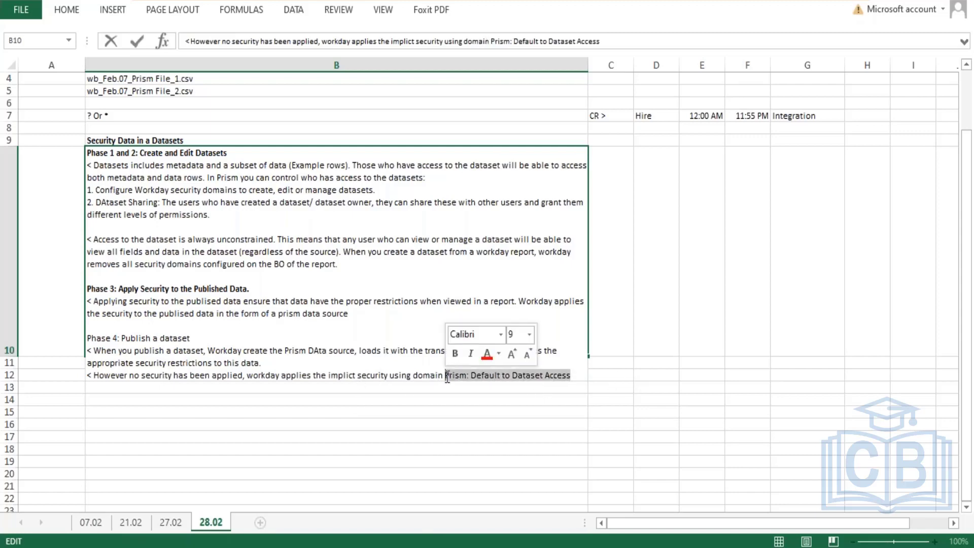
click(478, 352)
click(407, 455)
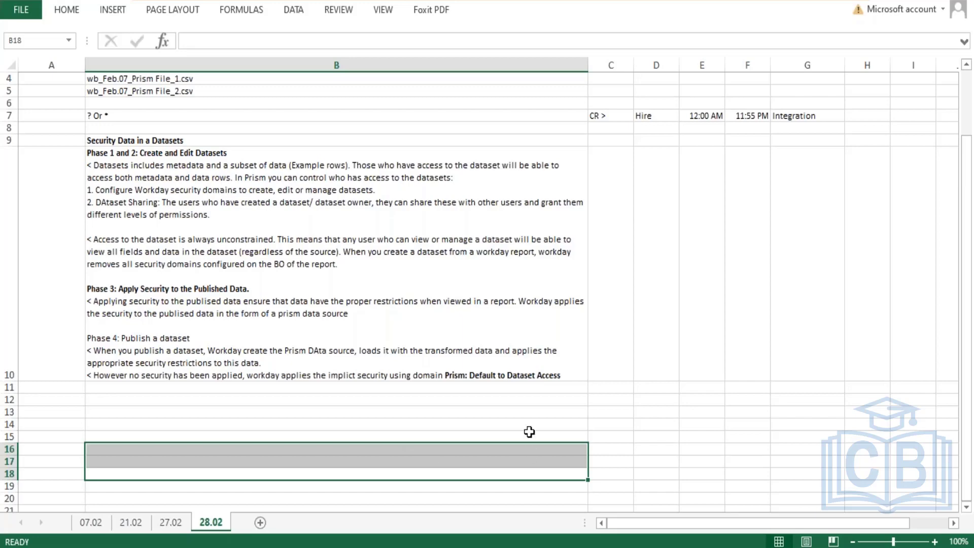
double_click(475, 375)
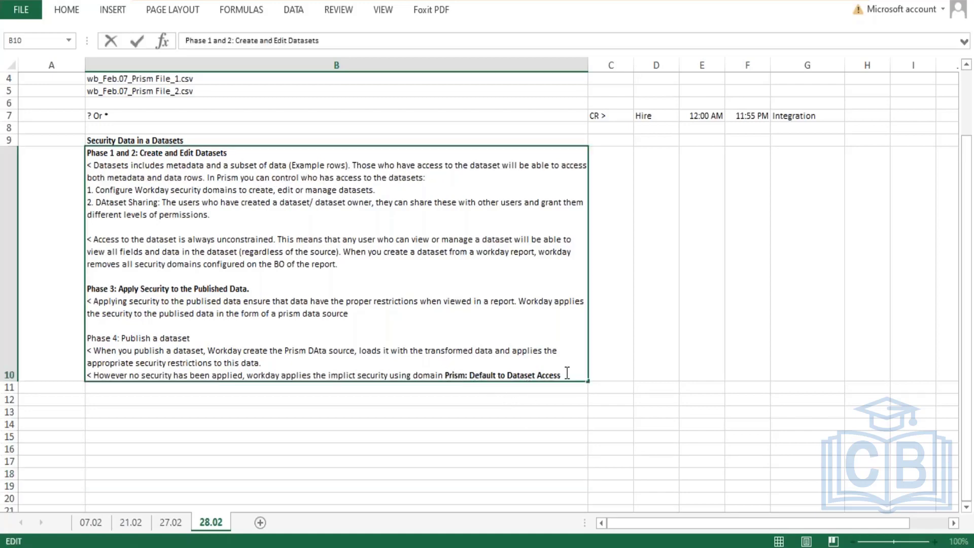
drag(564, 375, 528, 376)
- Enter the labels Dataset, Publish and Prism Data Source in cells C13, D13 and E13
click(619, 410)
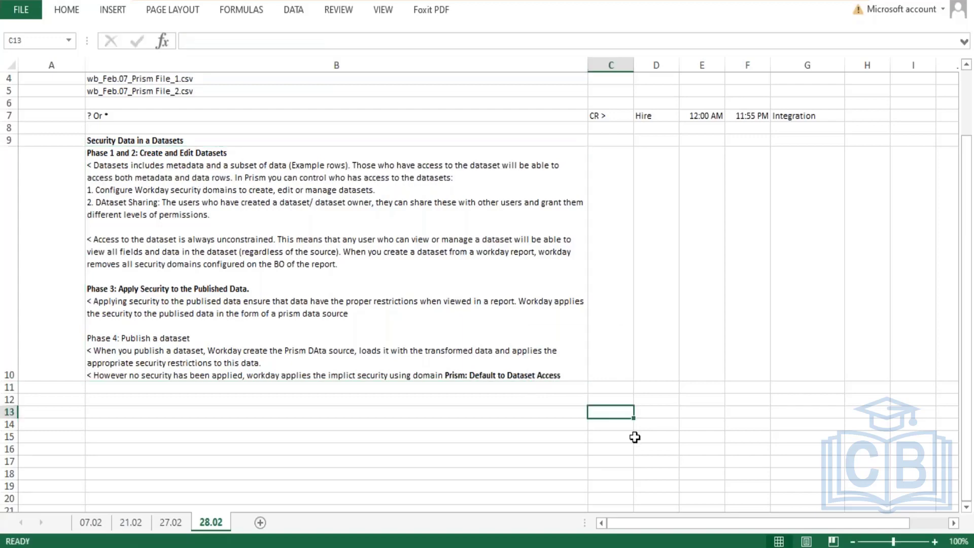
text(Dataset)
key(Tab)
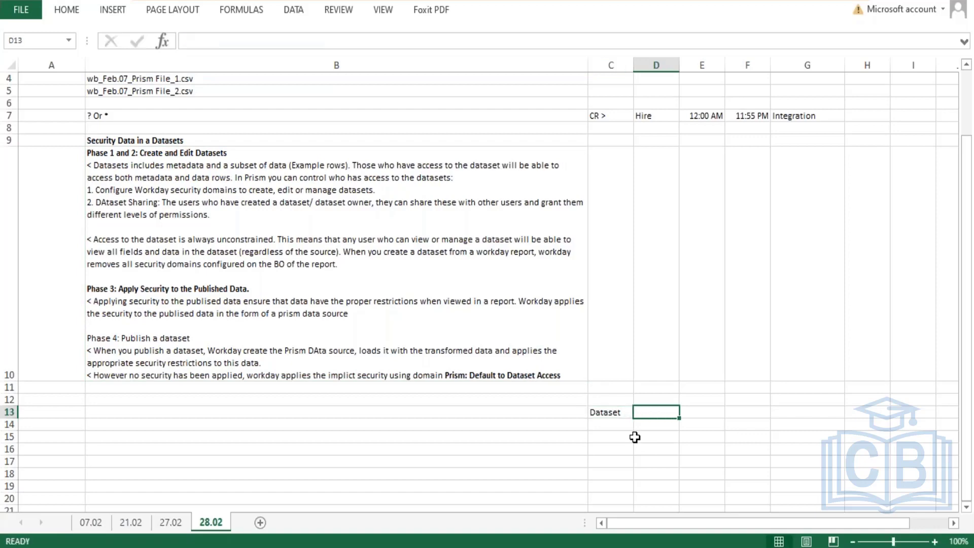
text(Publish)
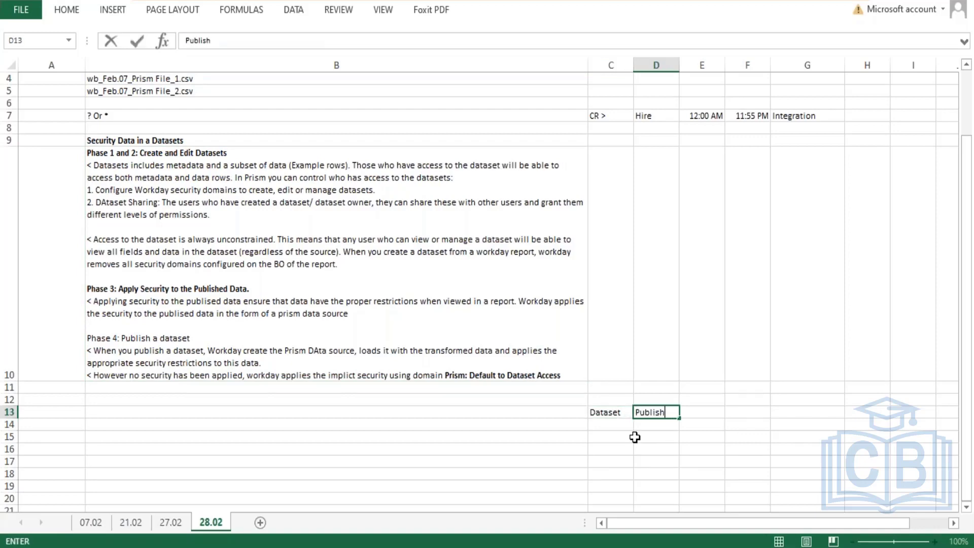
key(Tab)
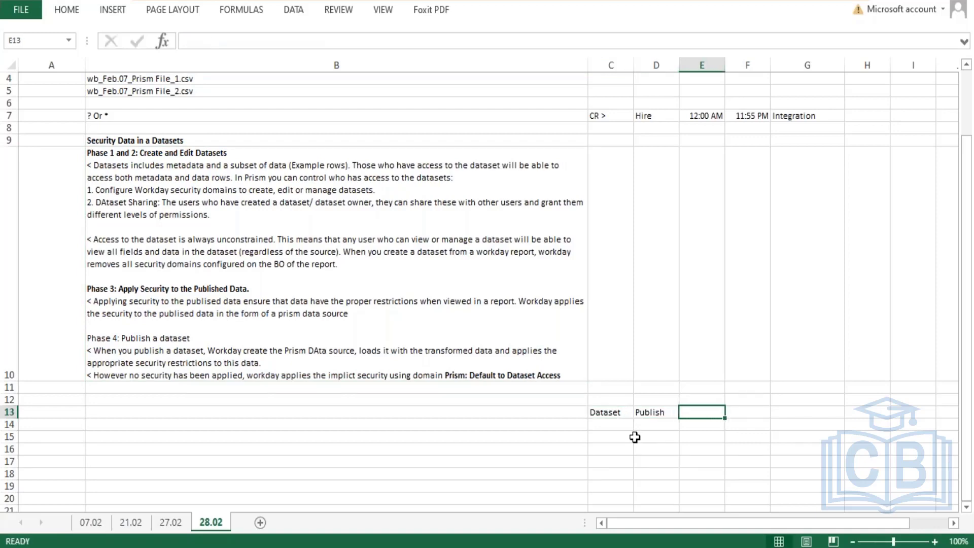
text(Pri)
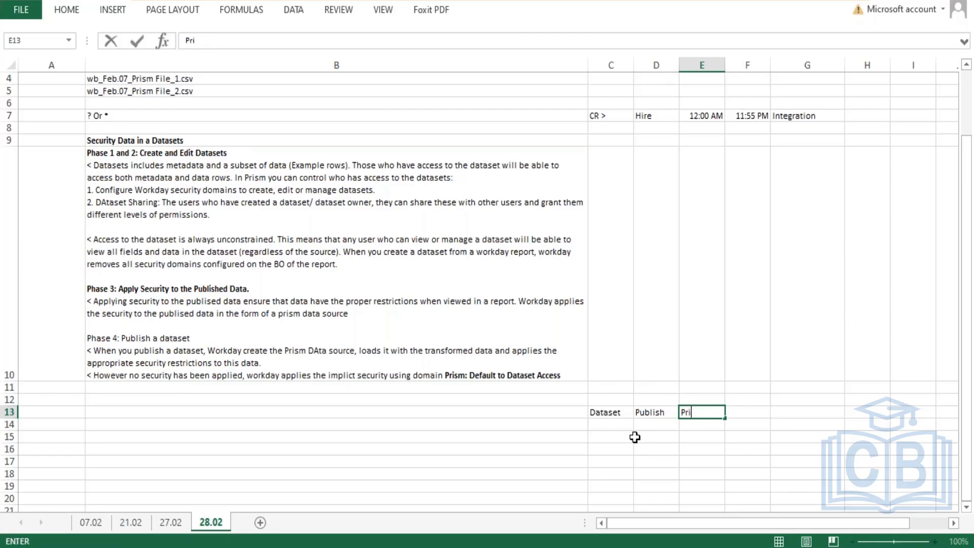
text(sm Data Sour)
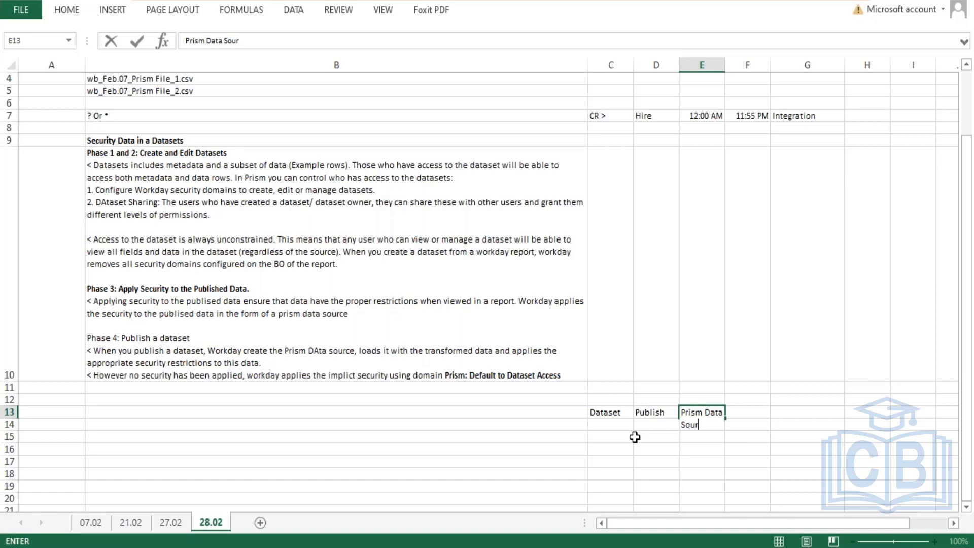
text(ce)
key(Return)
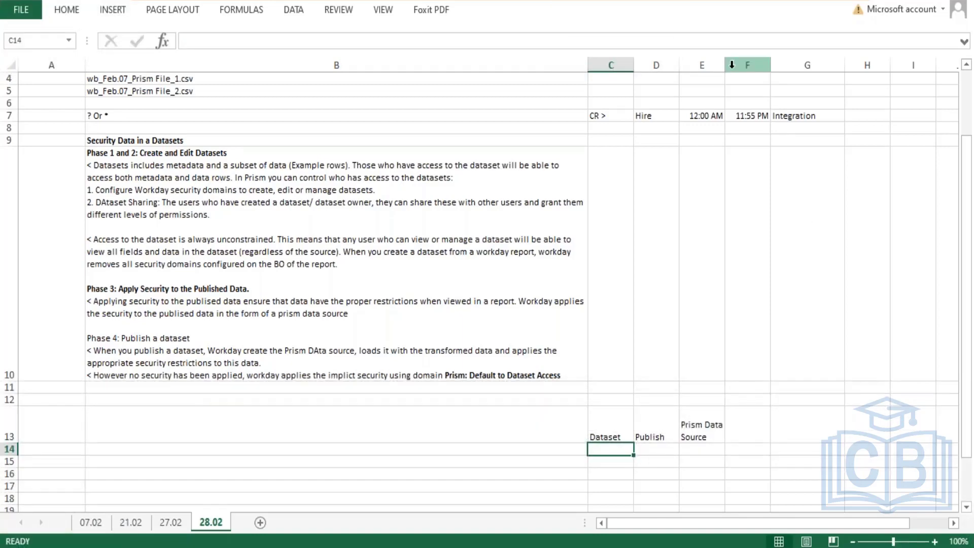
- Widen column E so Prism Data Source fits on one line, and autofit the height of row 13
drag(725, 65, 769, 65)
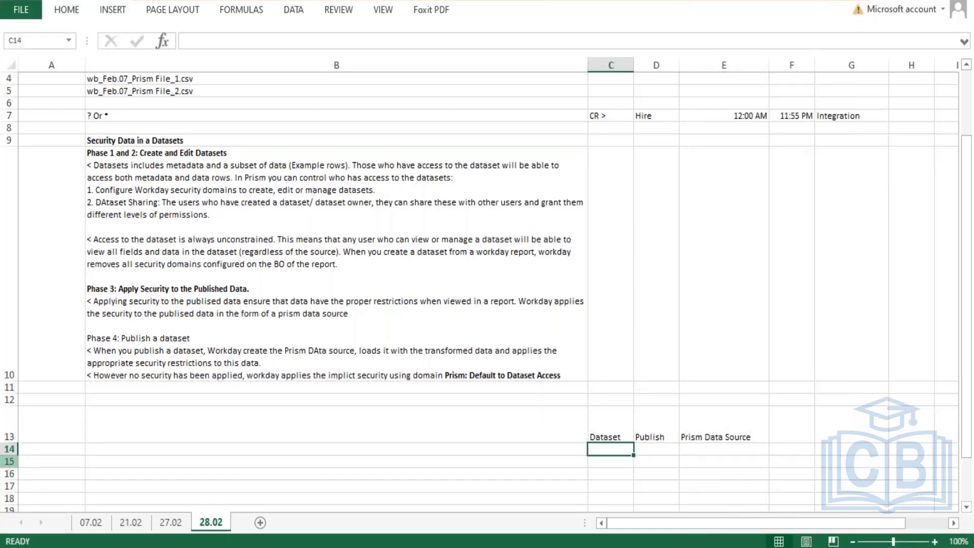
double_click(10, 443)
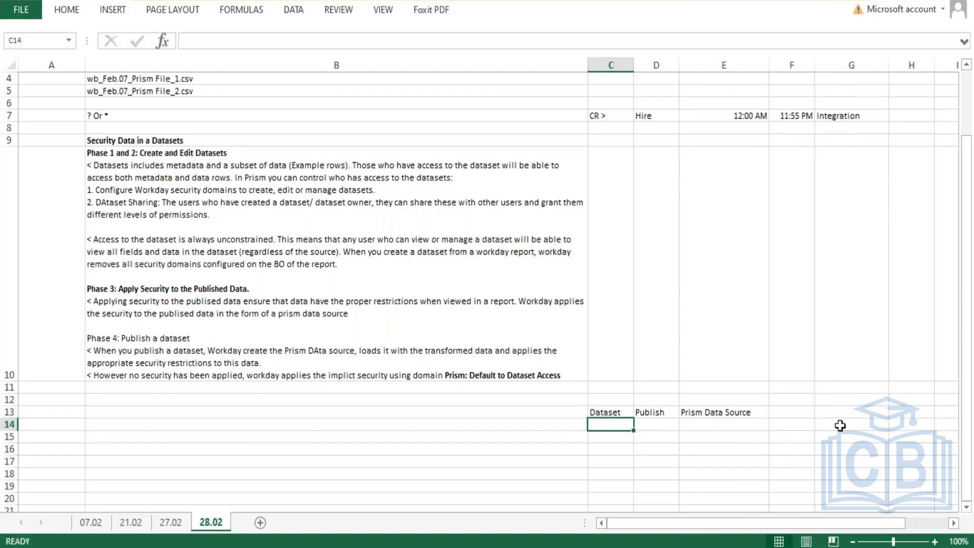
- Compare the Prism: Default to Dataset Access domain in B10 with the Dataset and Prism Data Source labels in row 13
click(740, 412)
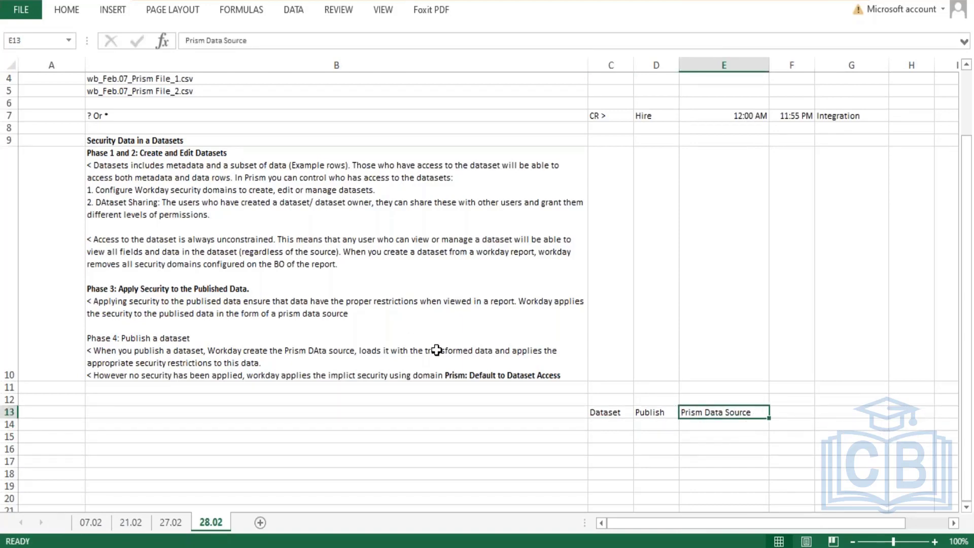
double_click(445, 375)
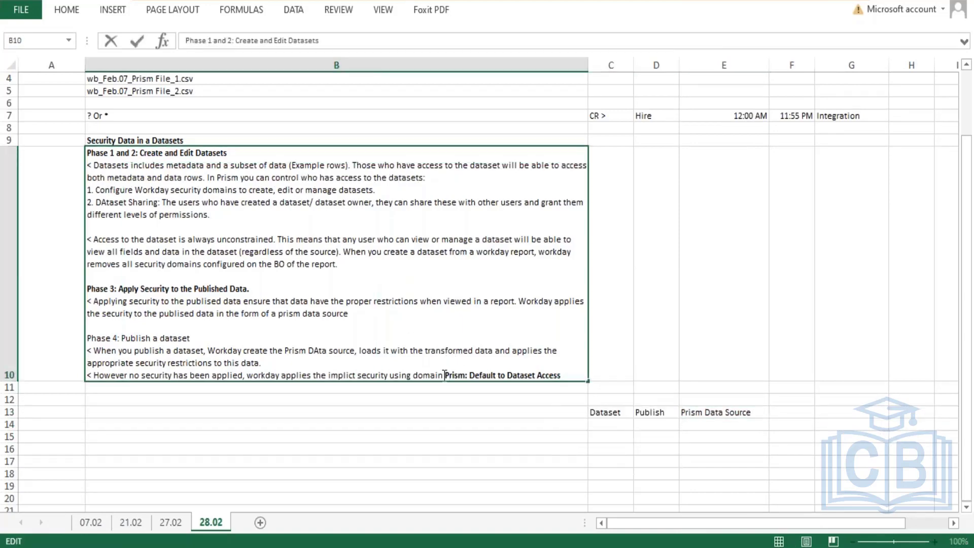
drag(445, 375, 566, 388)
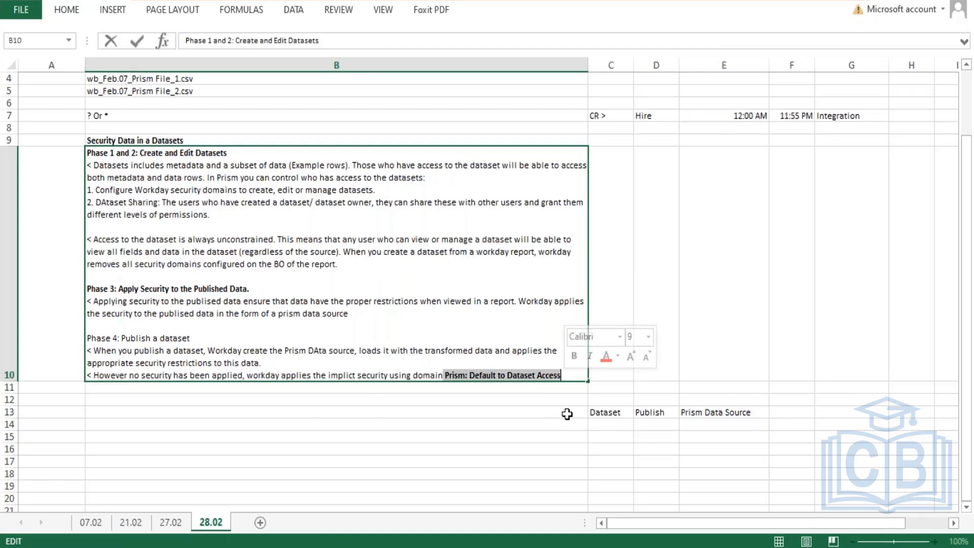
click(706, 411)
double_click(710, 412)
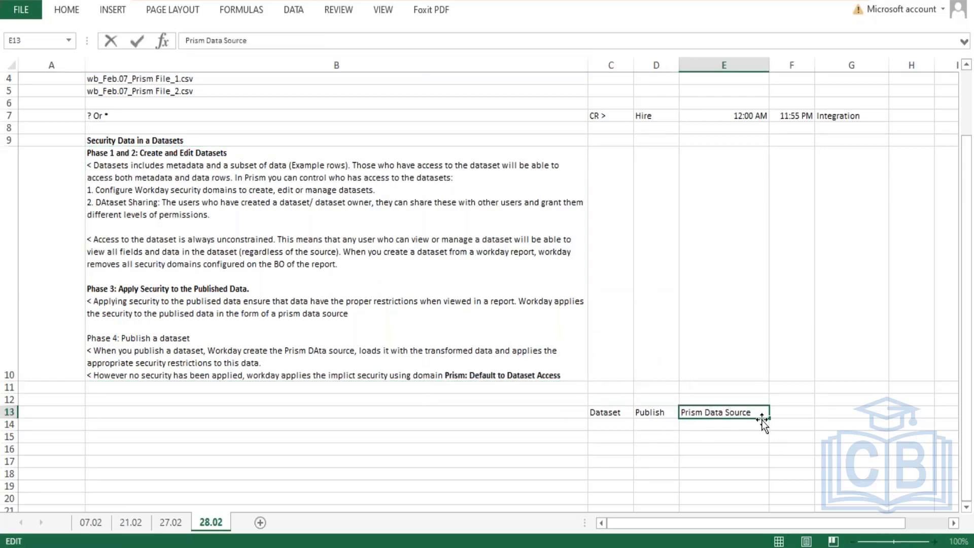
drag(760, 413, 667, 409)
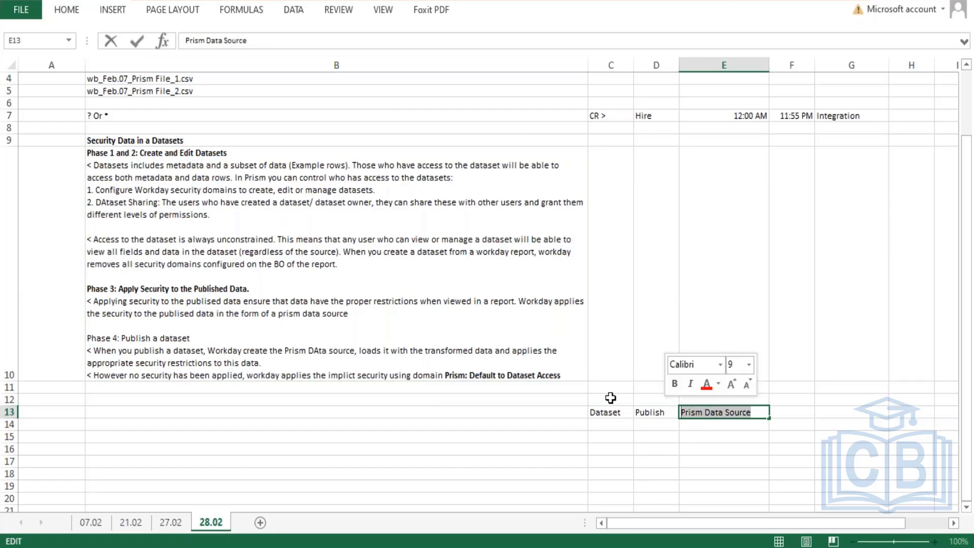
double_click(464, 375)
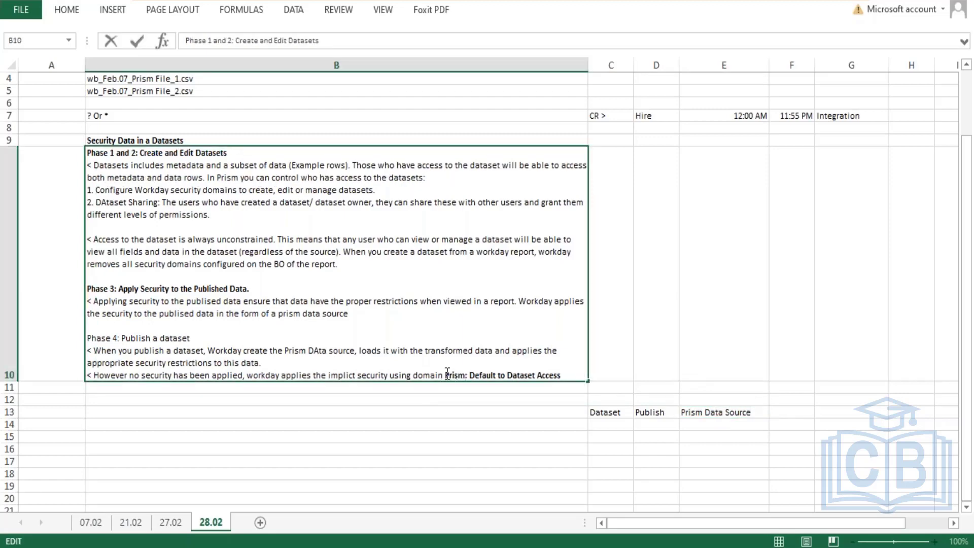
drag(445, 375, 567, 374)
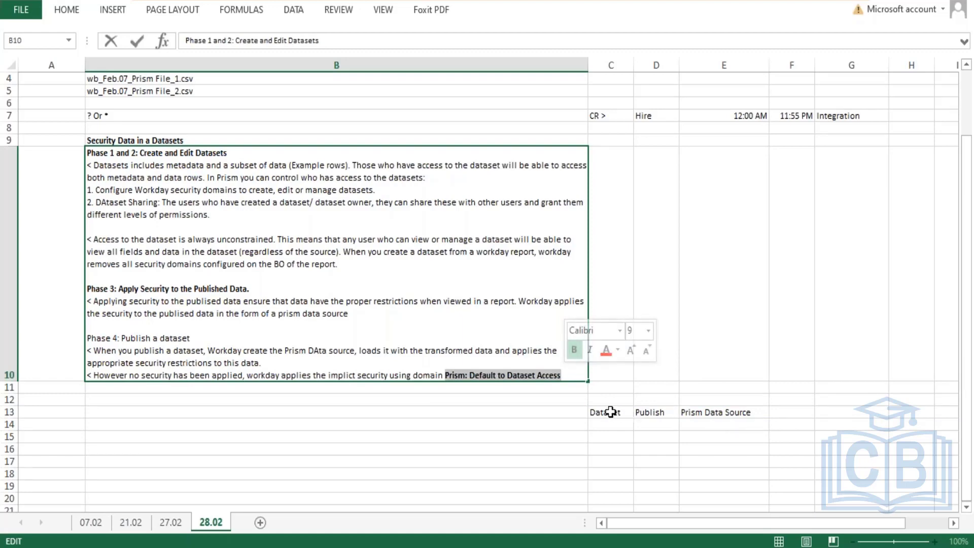
drag(610, 412, 614, 451)
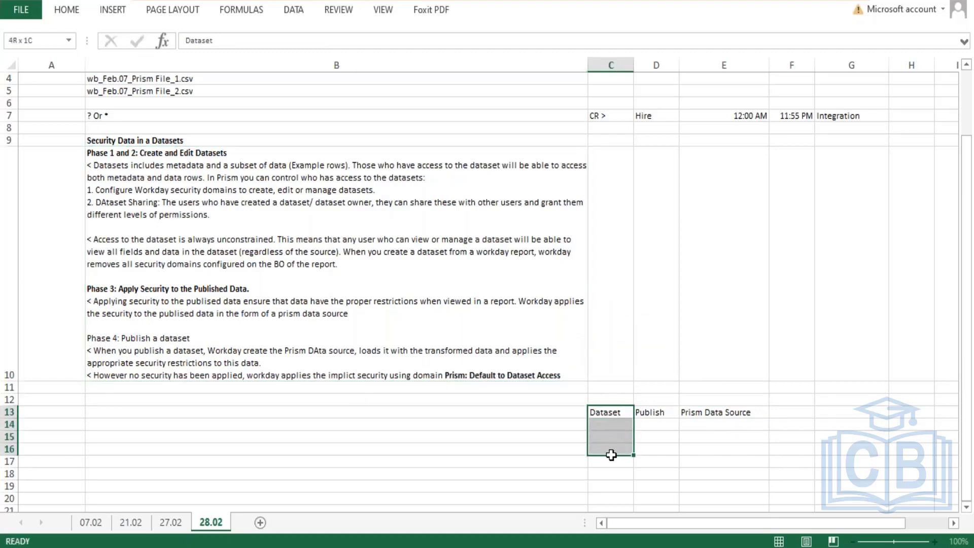
double_click(752, 412)
drag(752, 412, 694, 412)
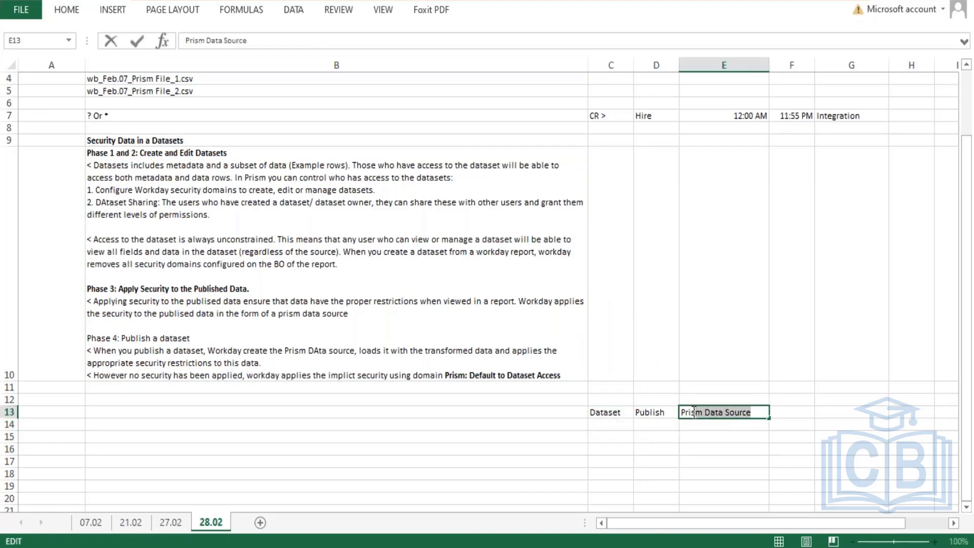
click(477, 375)
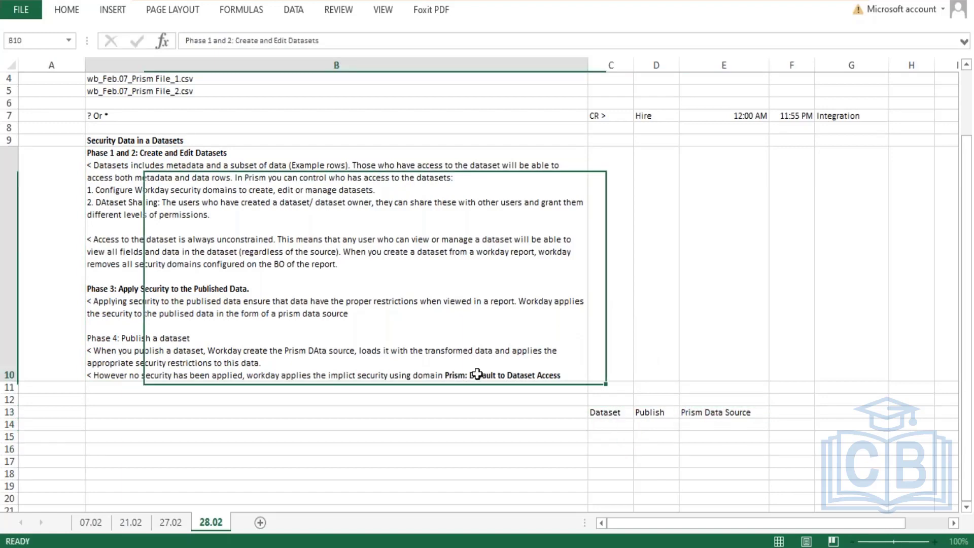
double_click(477, 374)
drag(477, 374, 560, 376)
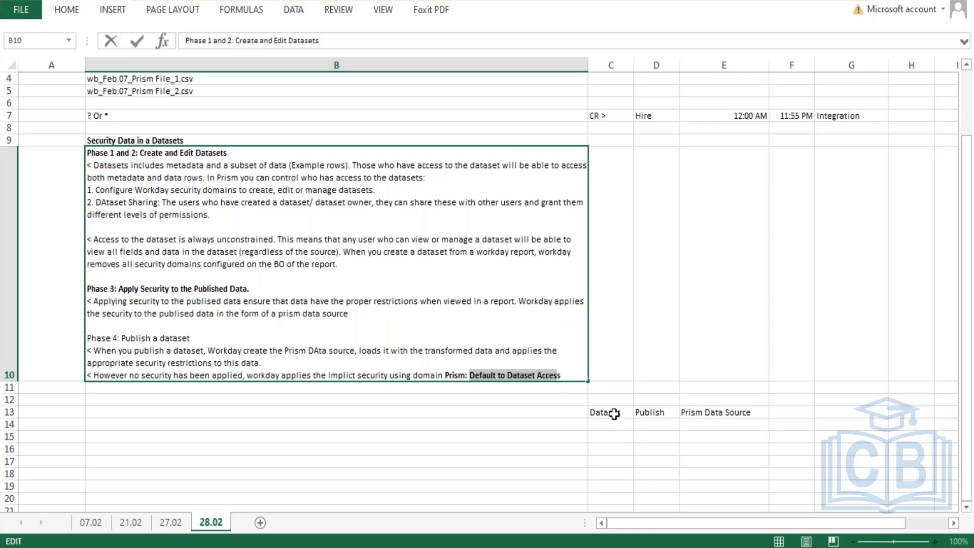
drag(614, 414, 618, 485)
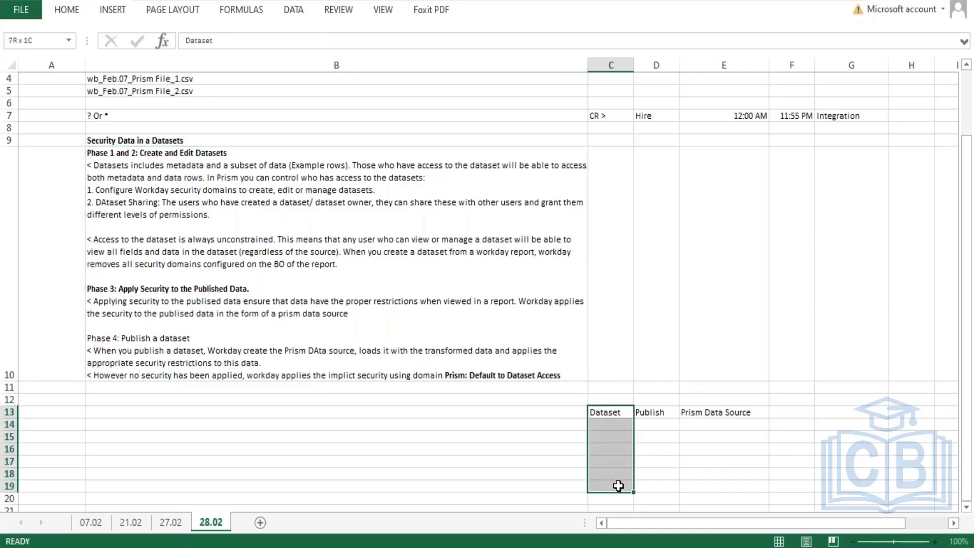
drag(615, 412, 621, 485)
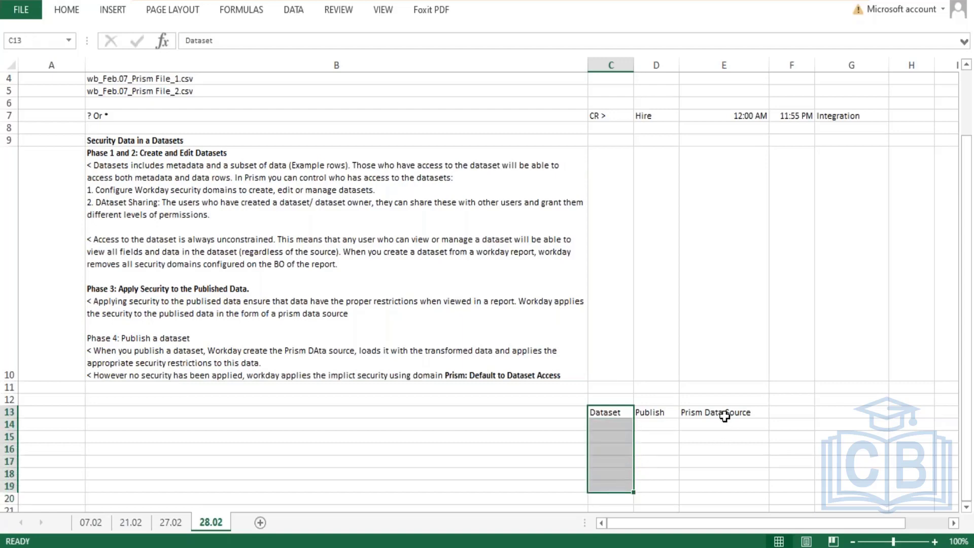
drag(724, 416, 717, 486)
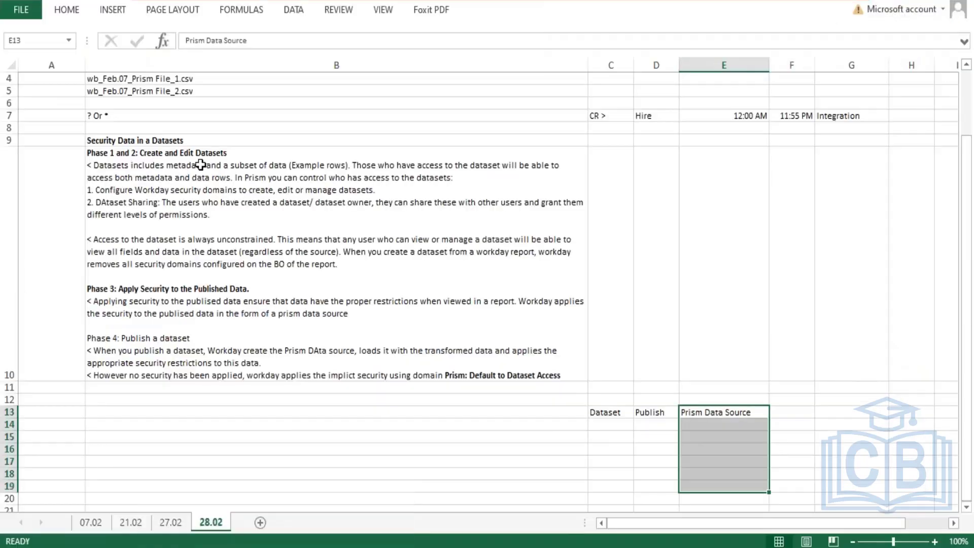
- Review the phase notes in B10, focusing on the security domain configuration and dataset sharing points under Phase 1 and 2
double_click(200, 164)
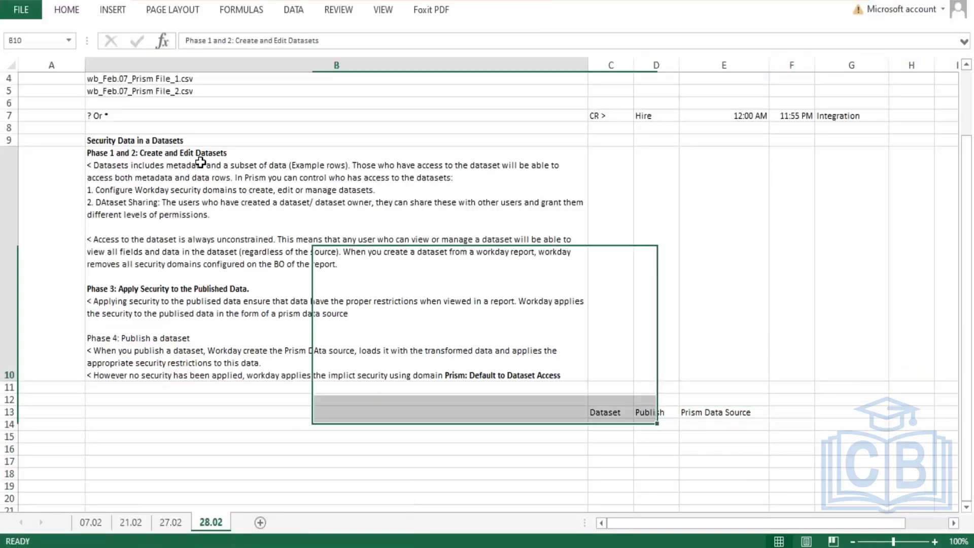
drag(139, 153, 224, 202)
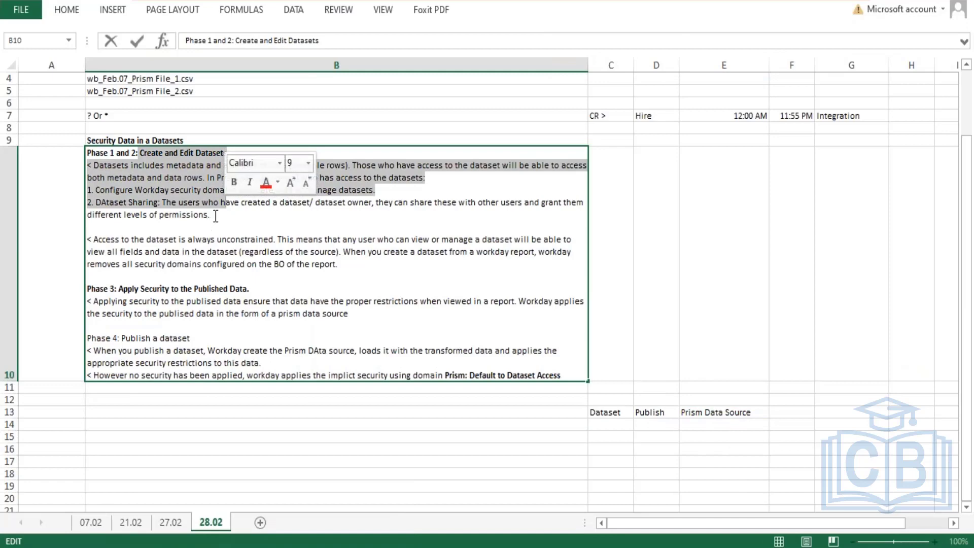
drag(114, 287, 435, 375)
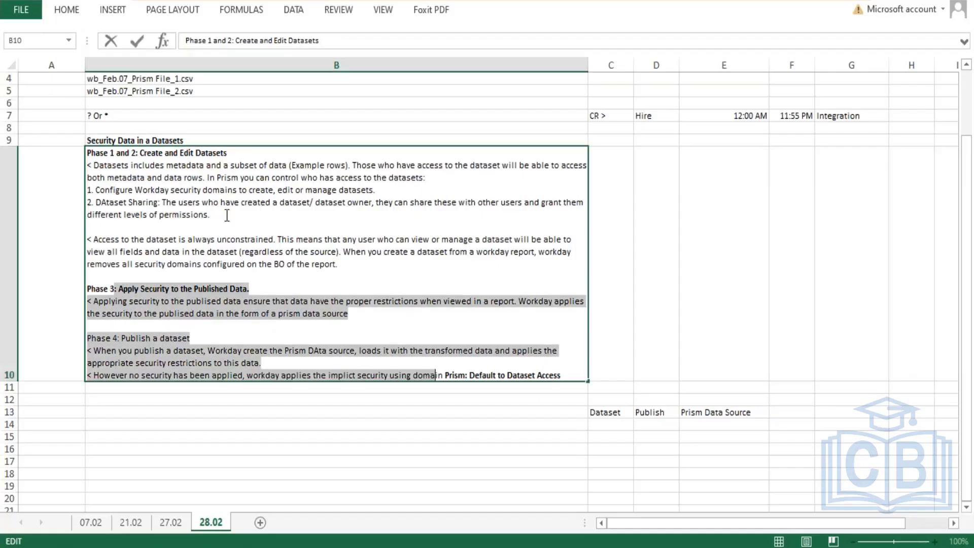
drag(227, 215, 93, 171)
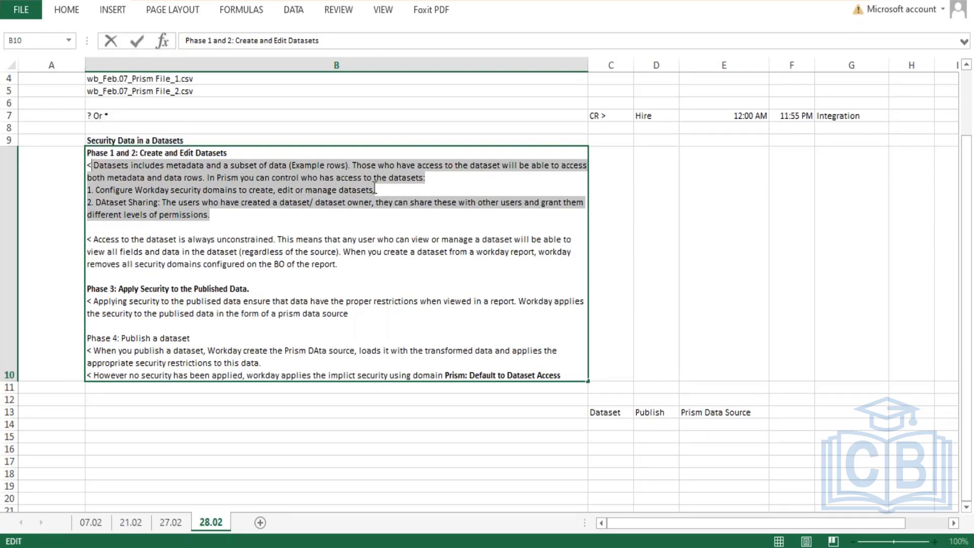
drag(381, 189, 91, 189)
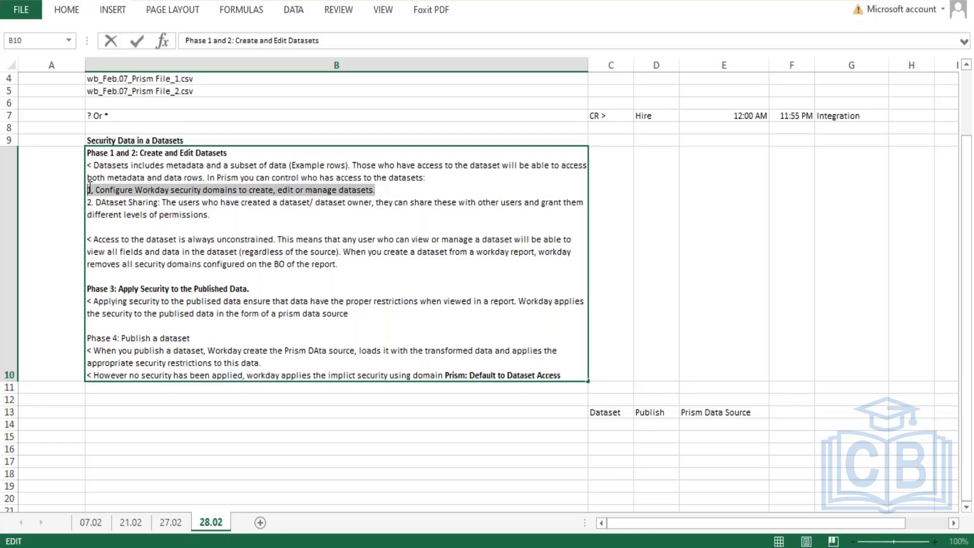
drag(160, 202, 89, 194)
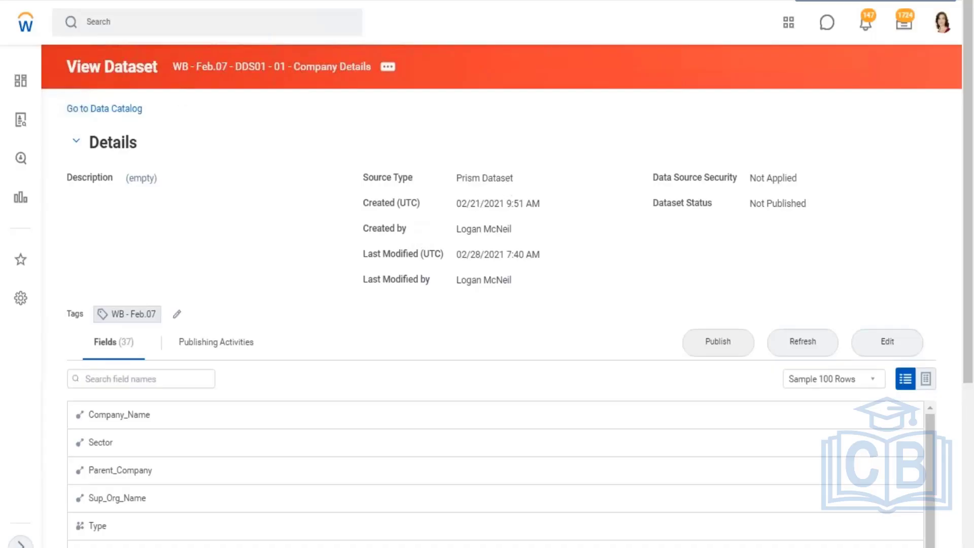
- Switch to Workday and open Edit Dataset Sharing for the WB - Feb.07 - DDS01 - 01 - Company Details dataset
drag(173, 66, 364, 75)
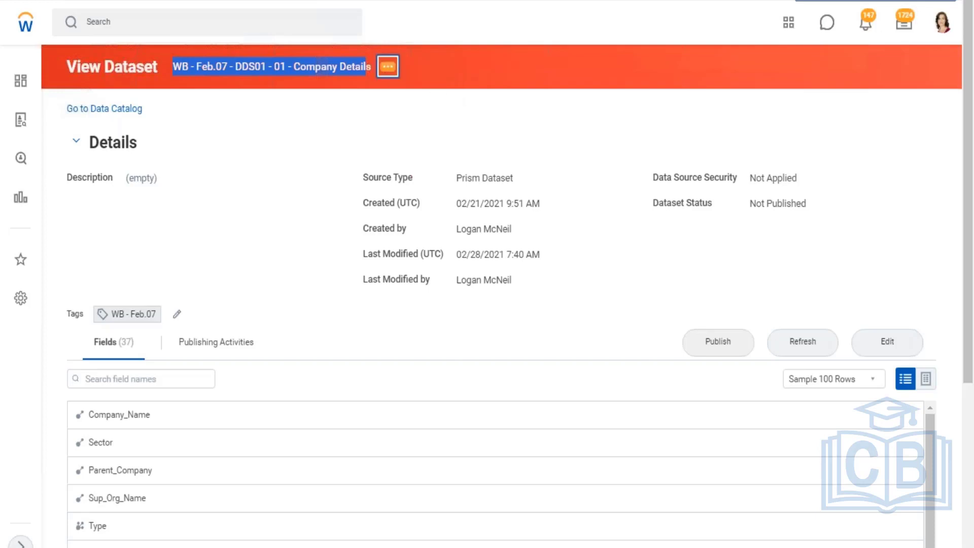
click(388, 66)
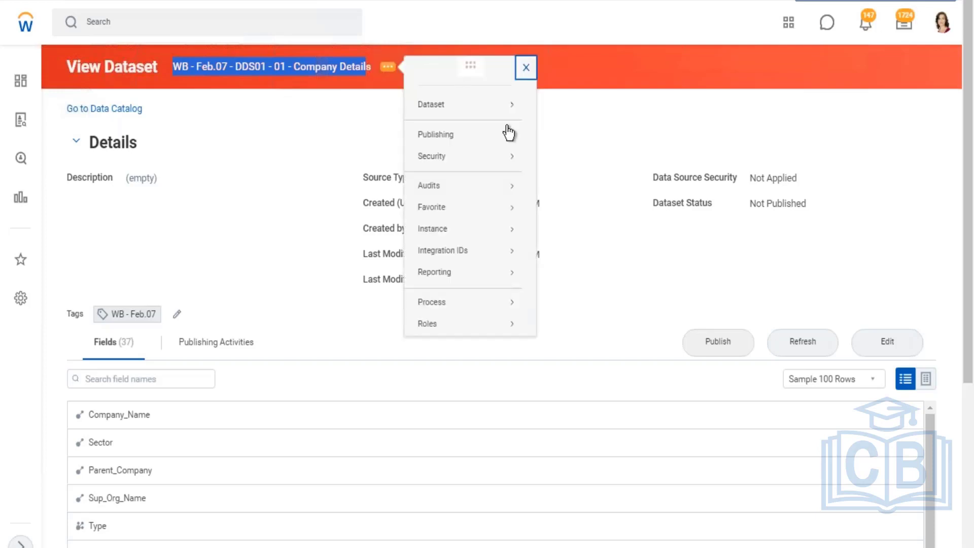
mouse_move(432, 162)
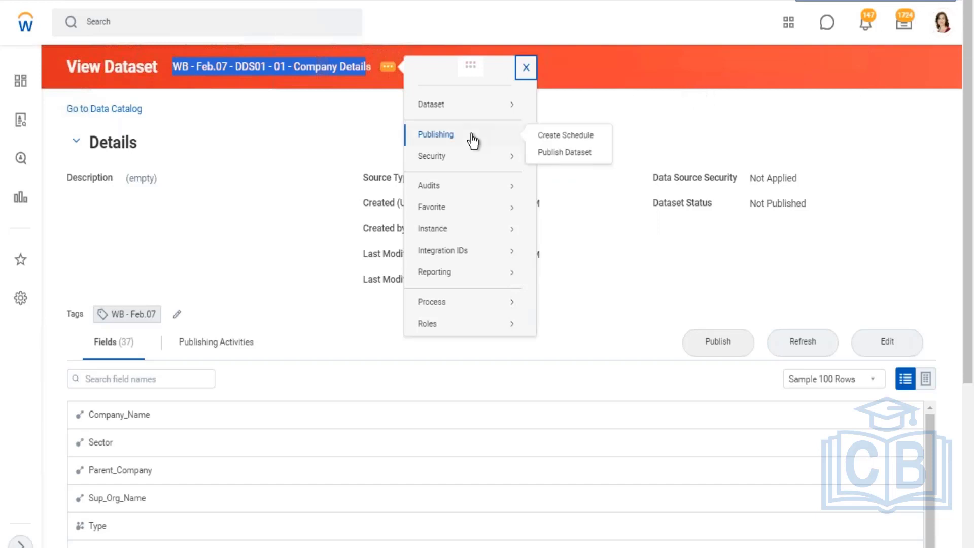
mouse_move(474, 106)
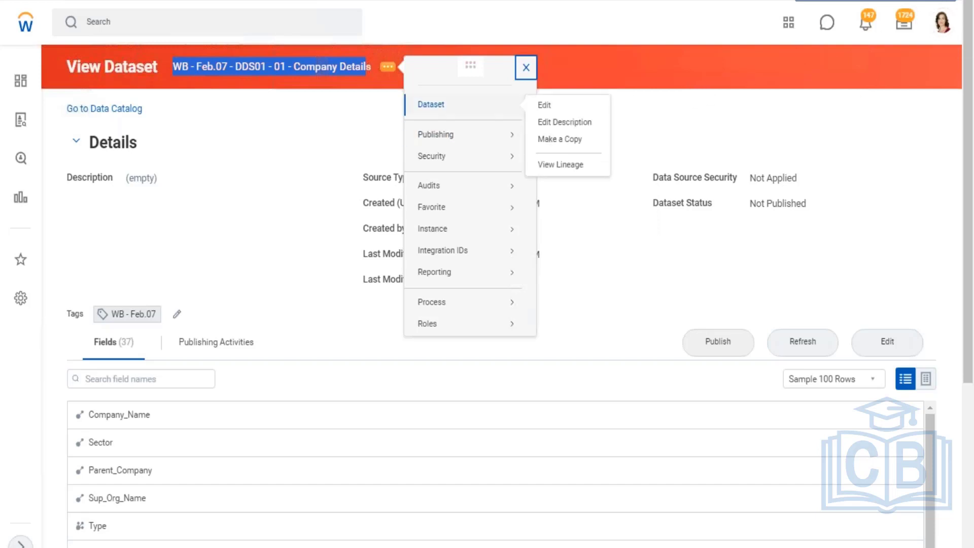
mouse_move(480, 162)
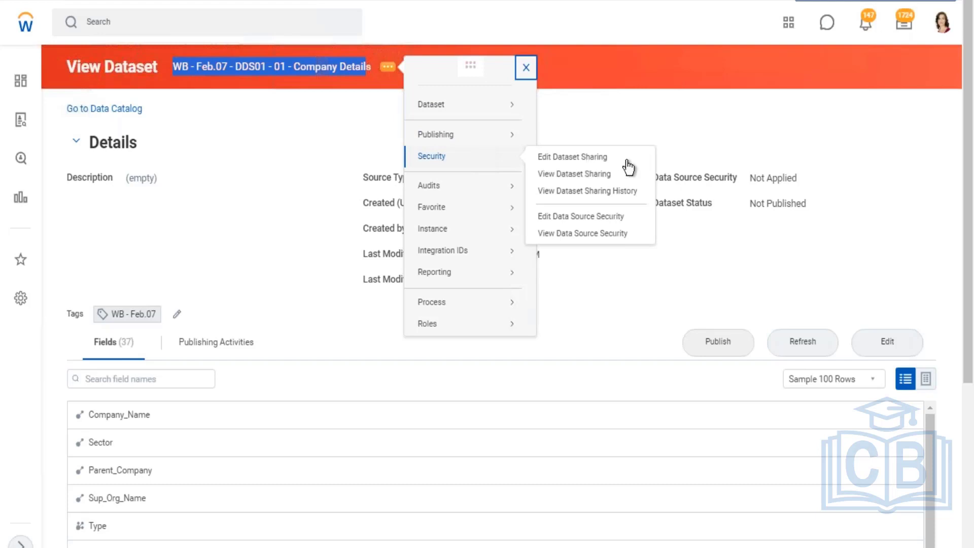
click(593, 159)
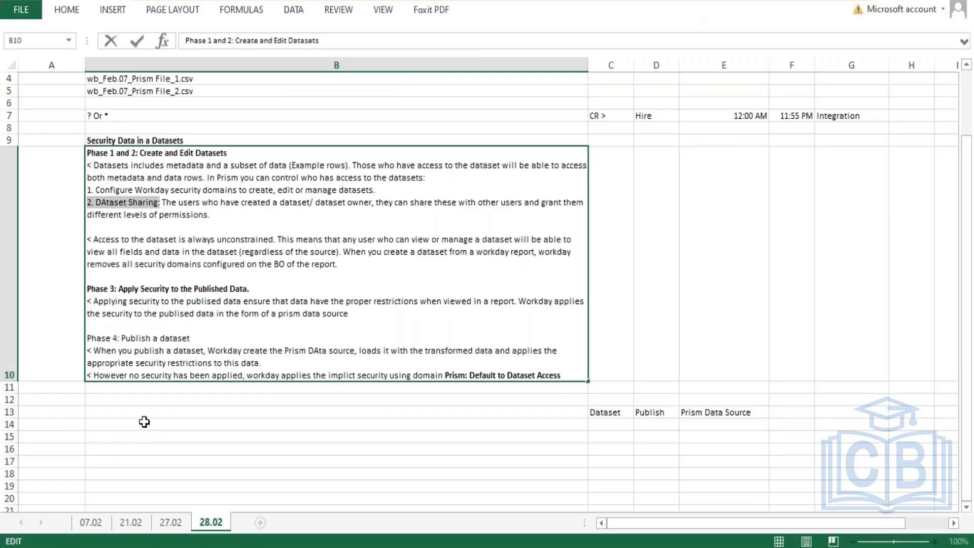
click(147, 411)
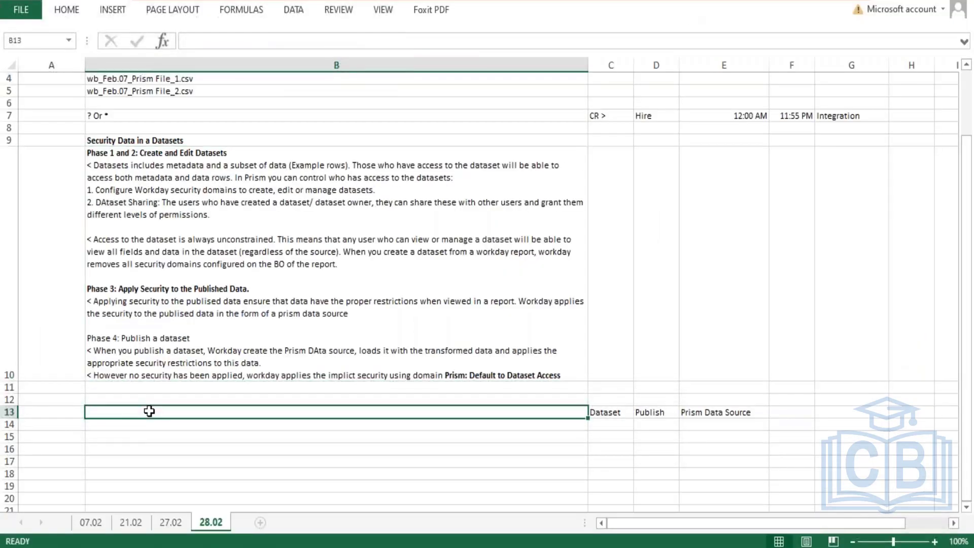
key(Up)
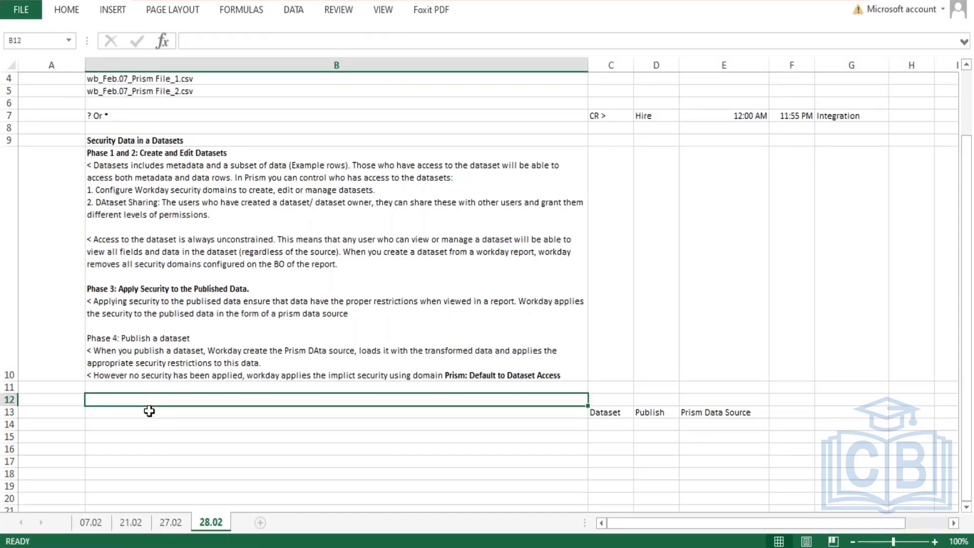
text(DAatse)
key(BackSpace)
key(BackSpace)
key(BackSpace)
key(BackSpace)
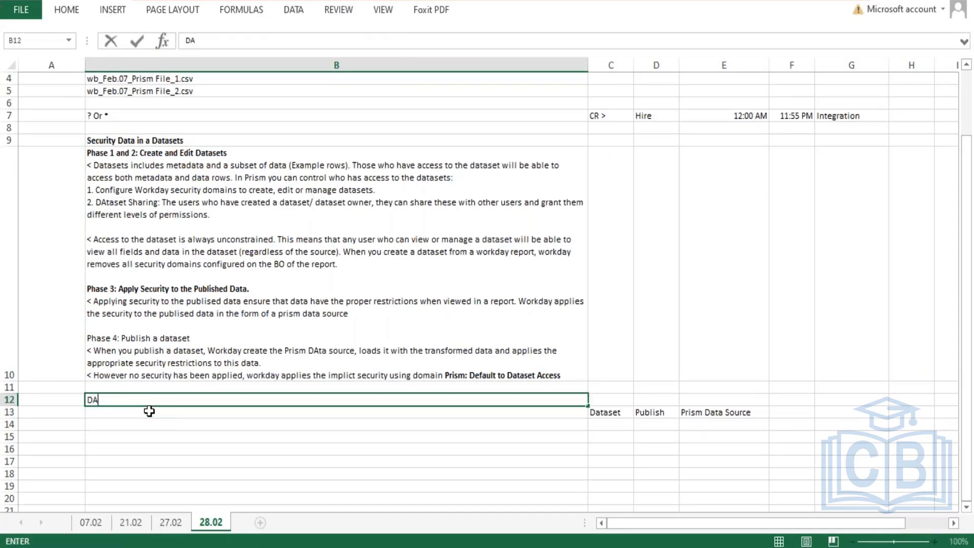
text(a)
key(BackSpace)
key(BackSpace)
text(at)
key(BackSpace)
key(BackSpace)
key(BackSpace)
- Enter the label Dataset Sharing in cell A12
key(Left)
text(Dat)
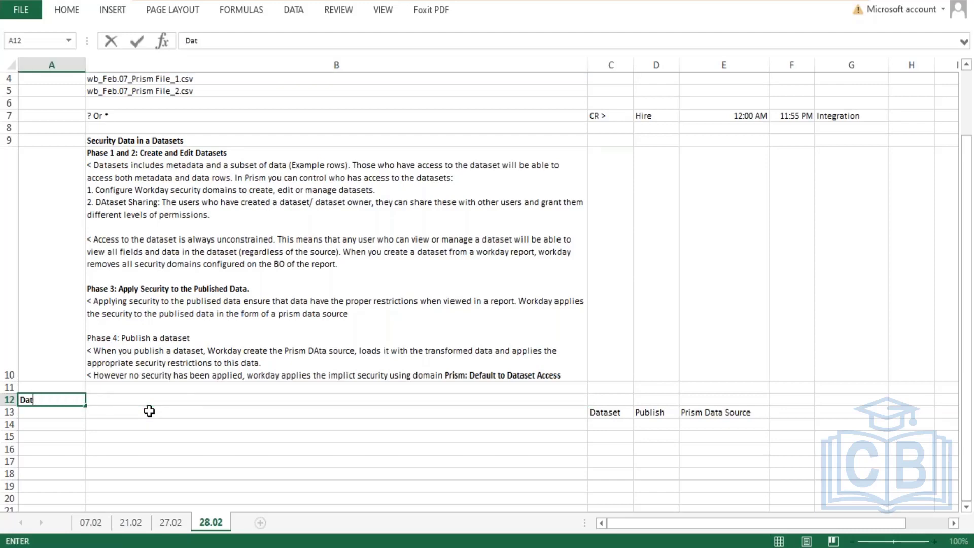
text(aset Sharing)
key(Right)
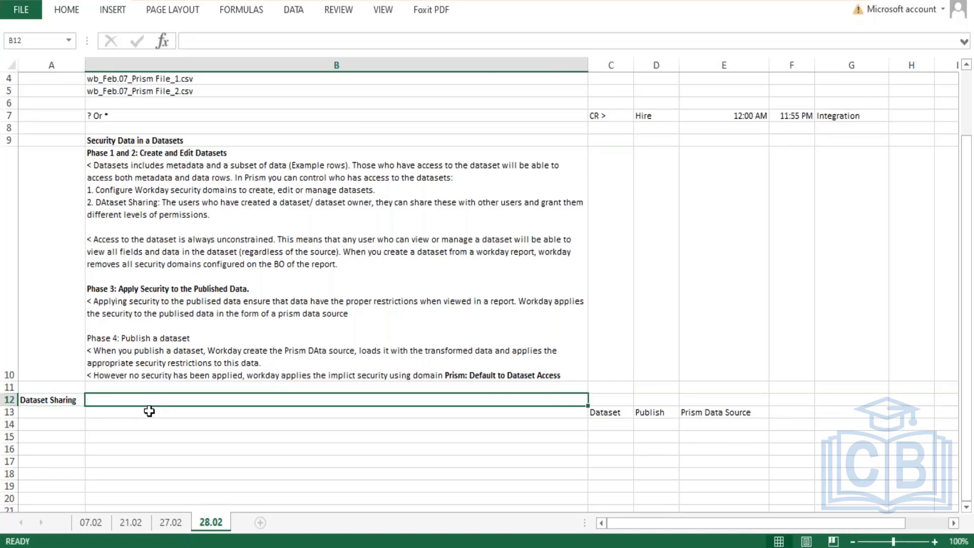
- Enter in cell B12 the note "Sharing a dataset is a way to control access to the individual datasets."
text(Sh)
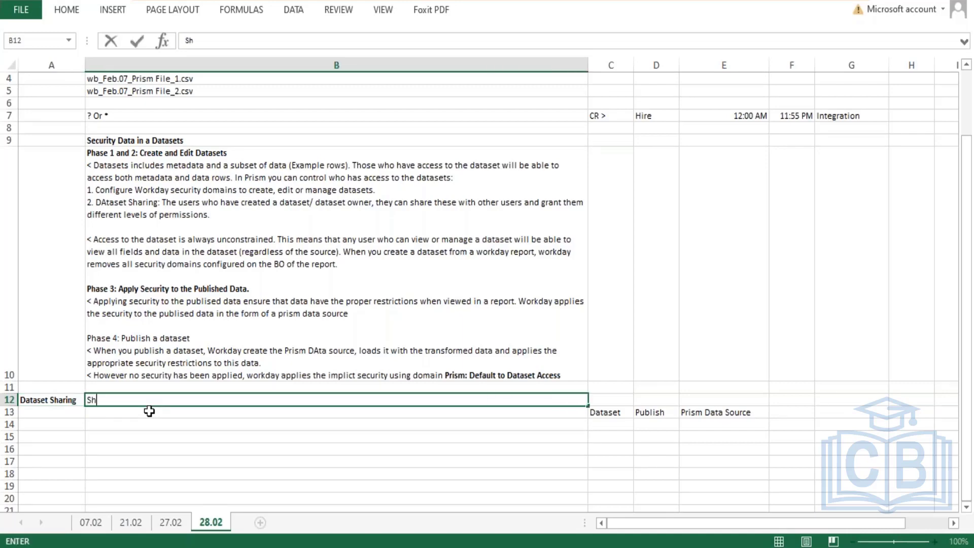
text(aring a datas)
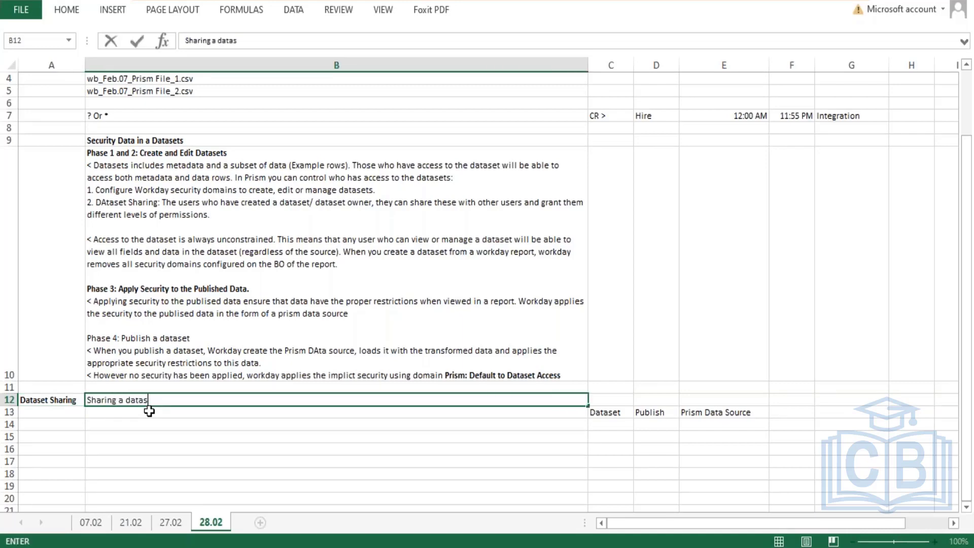
text(et is a way to contro)
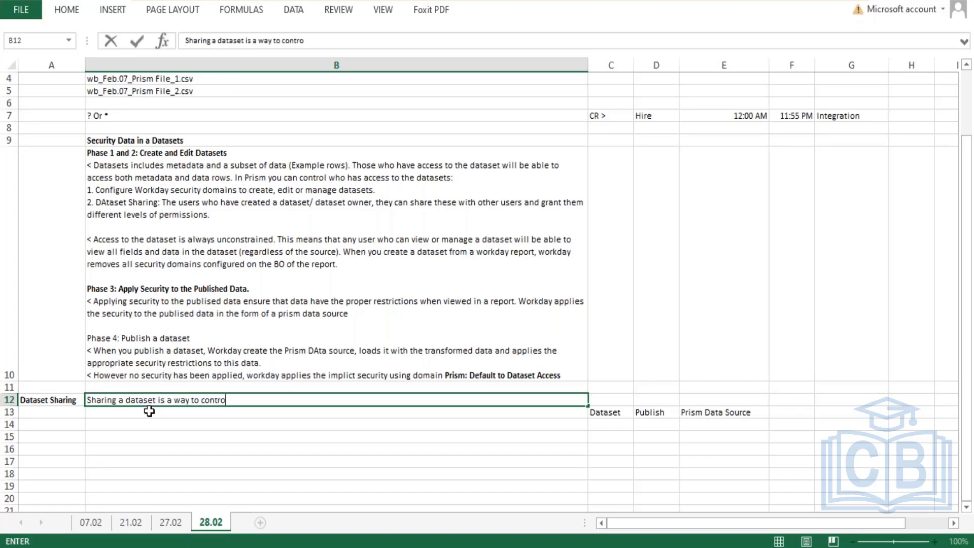
text(l access to the individu)
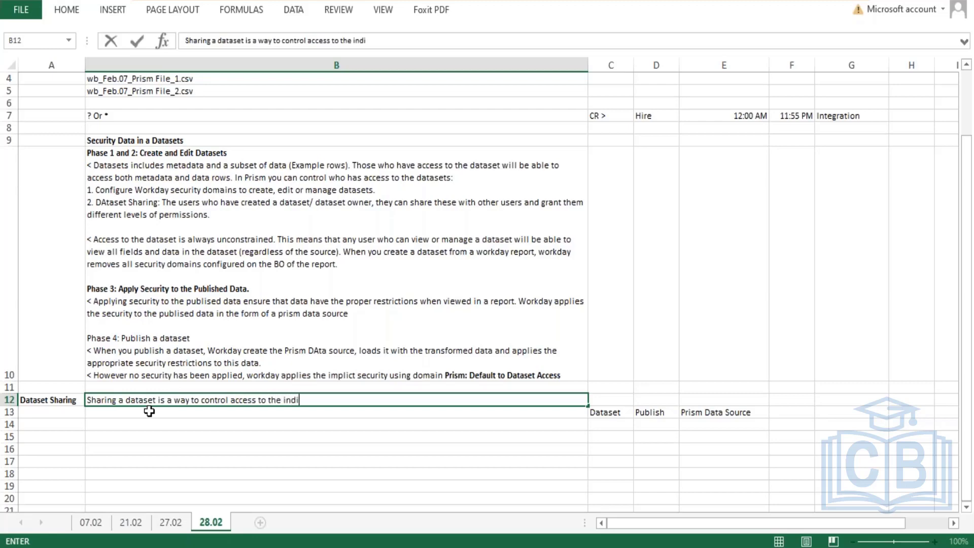
text(al datasets.)
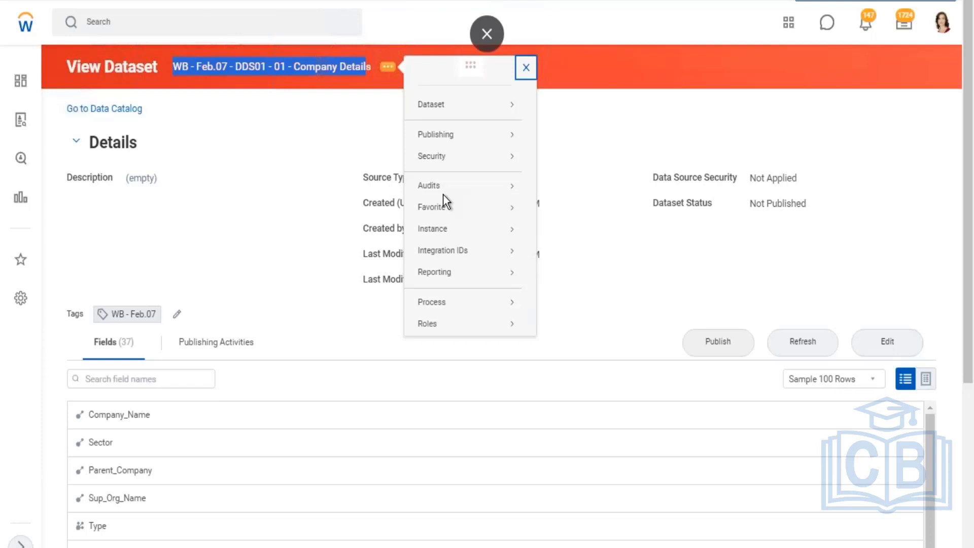
- Switch to Workday, open Edit Dataset Sharing for the Company Details dataset and add an access row with the Dataset Viewer permission
click(431, 156)
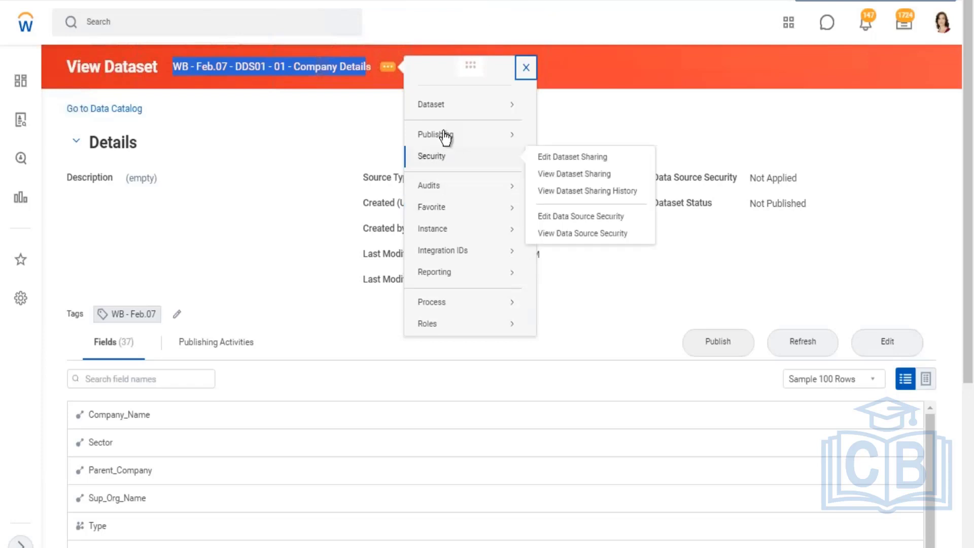
click(571, 158)
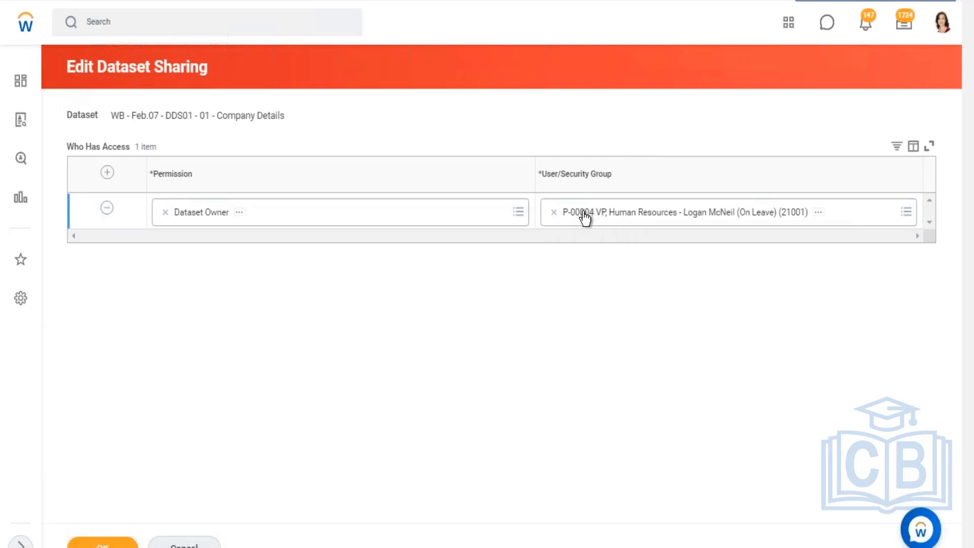
click(107, 173)
click(518, 212)
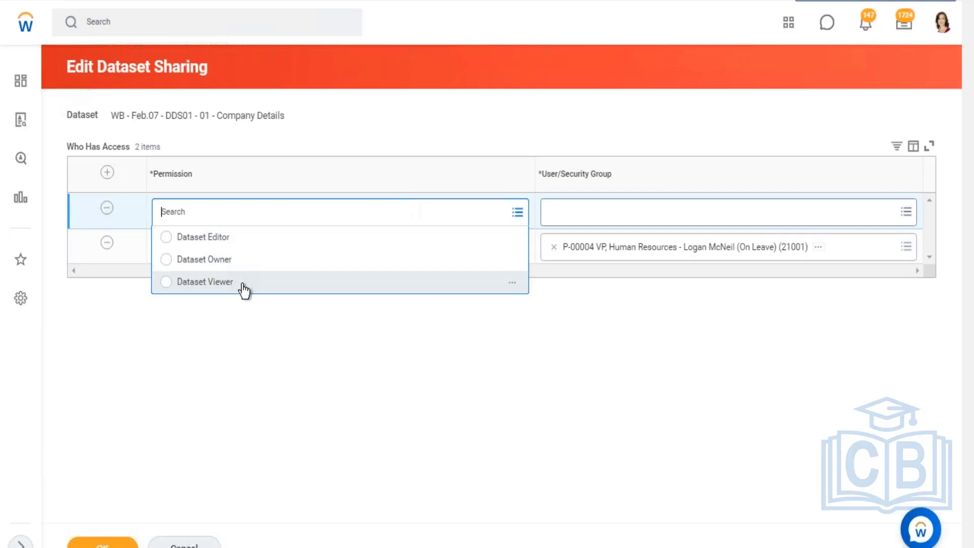
click(207, 289)
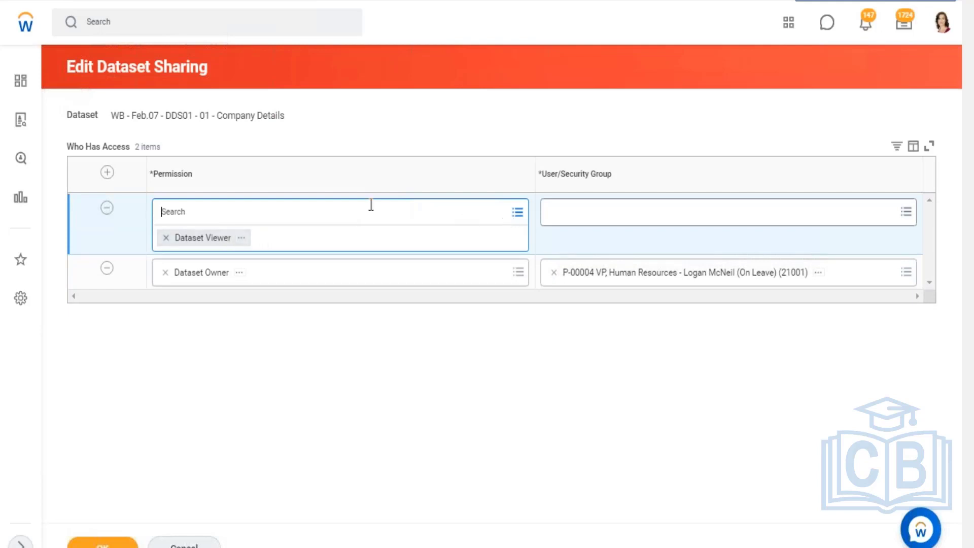
- Change the new access row's permission to Dataset Owner and back to Dataset Viewer
click(517, 212)
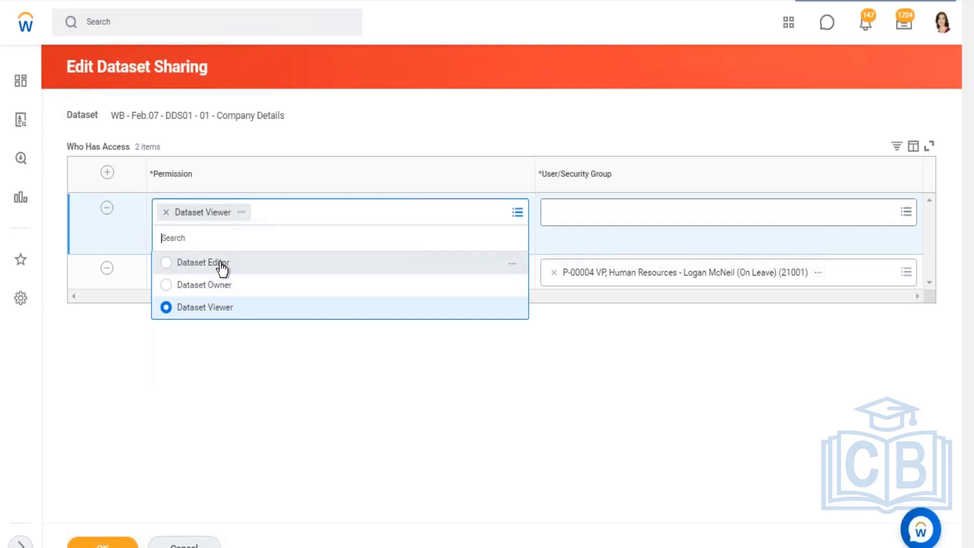
click(224, 286)
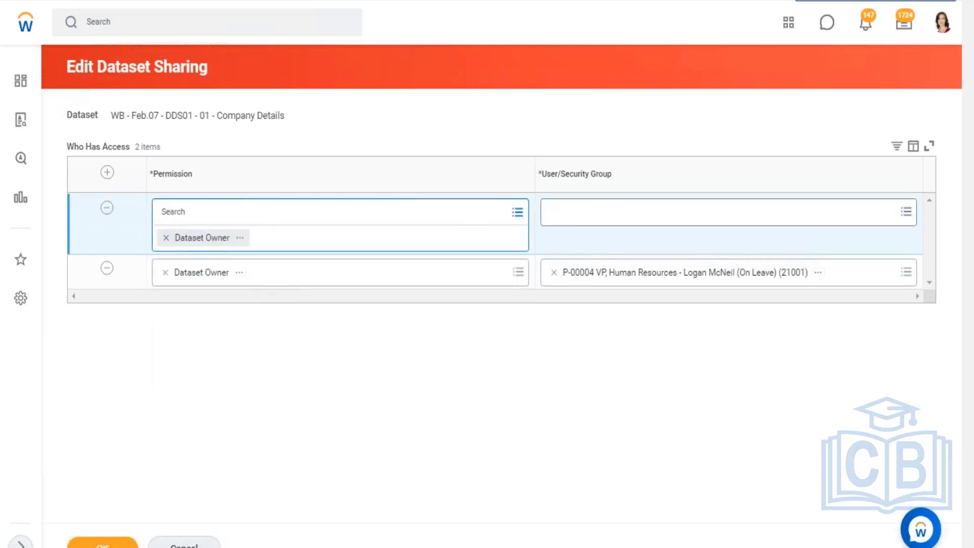
click(517, 212)
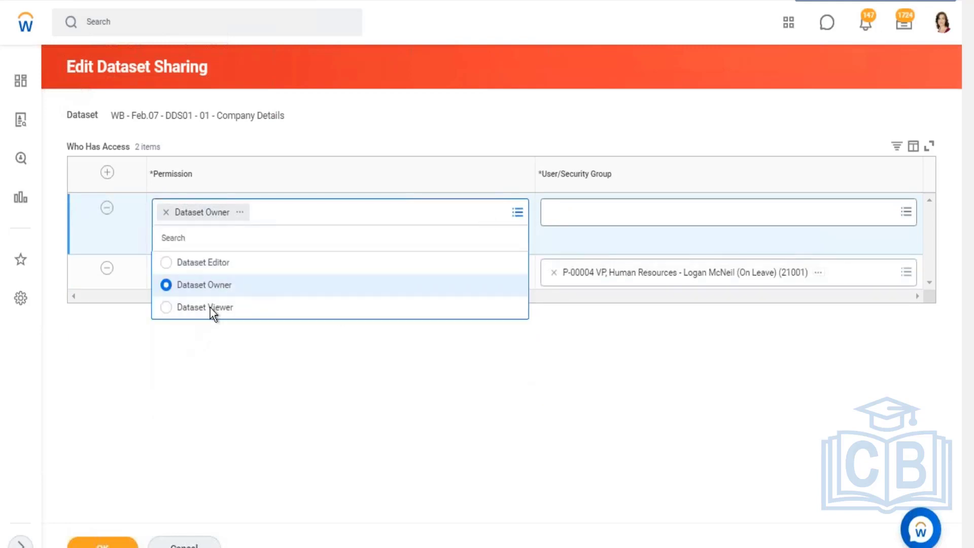
click(212, 308)
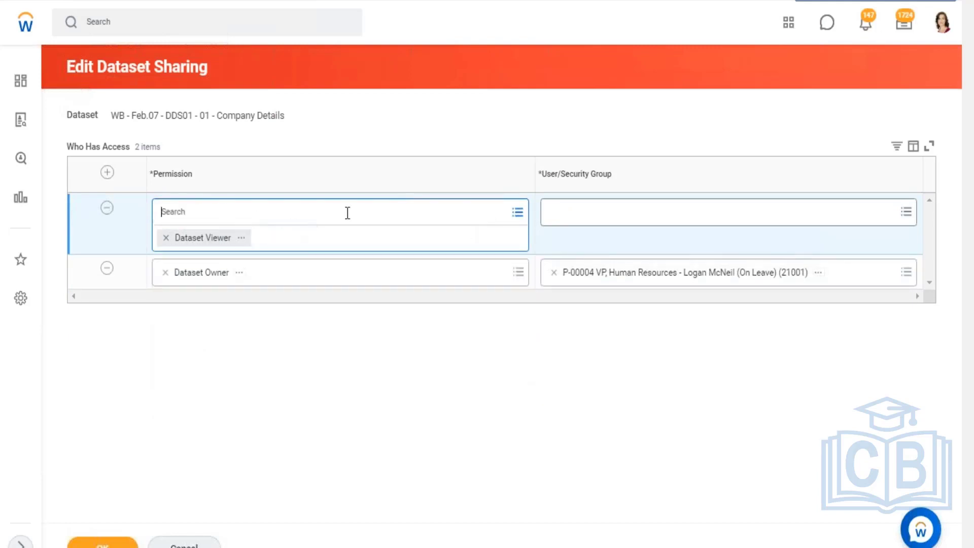
- Examine the Allowed User Based Security Groups and Allowed Assignees options for the new row's User/Security Group
click(649, 219)
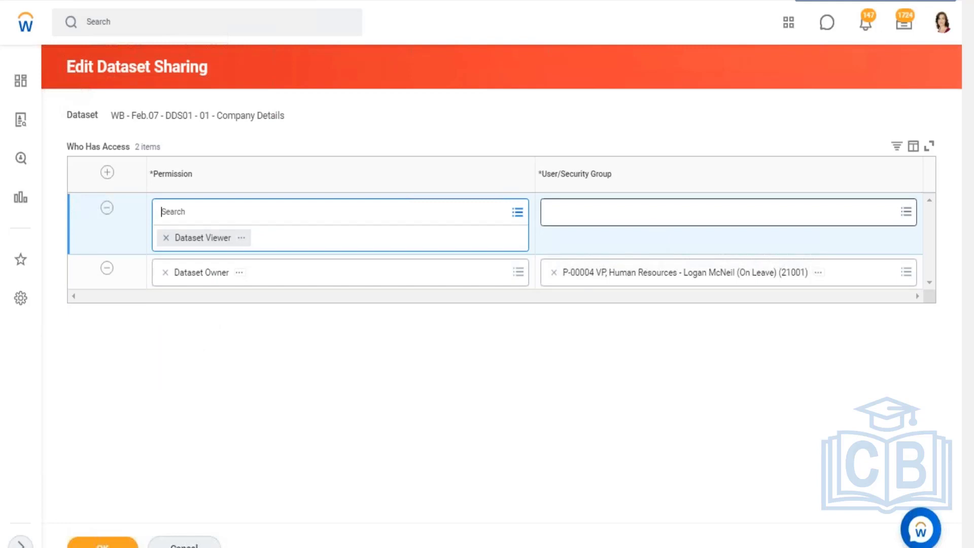
click(544, 179)
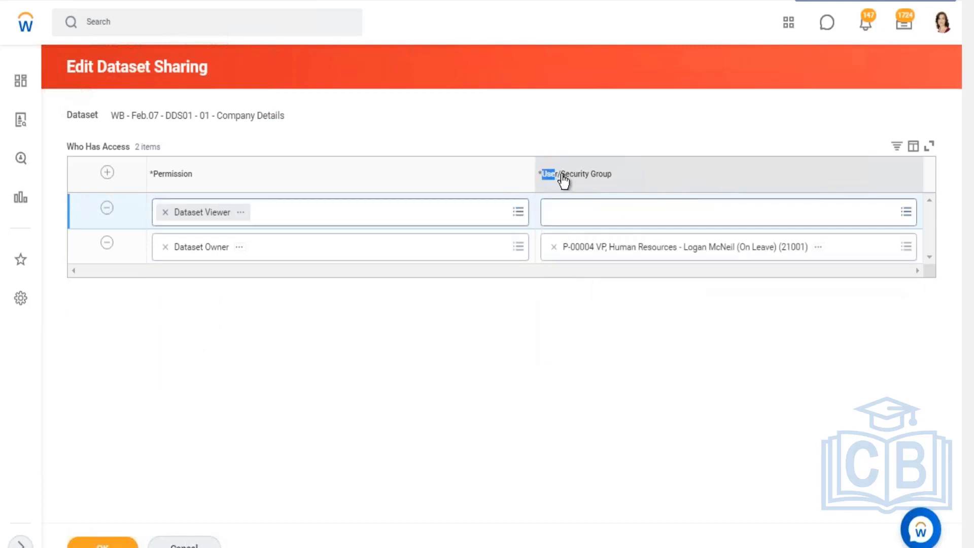
click(561, 179)
drag(618, 183, 624, 217)
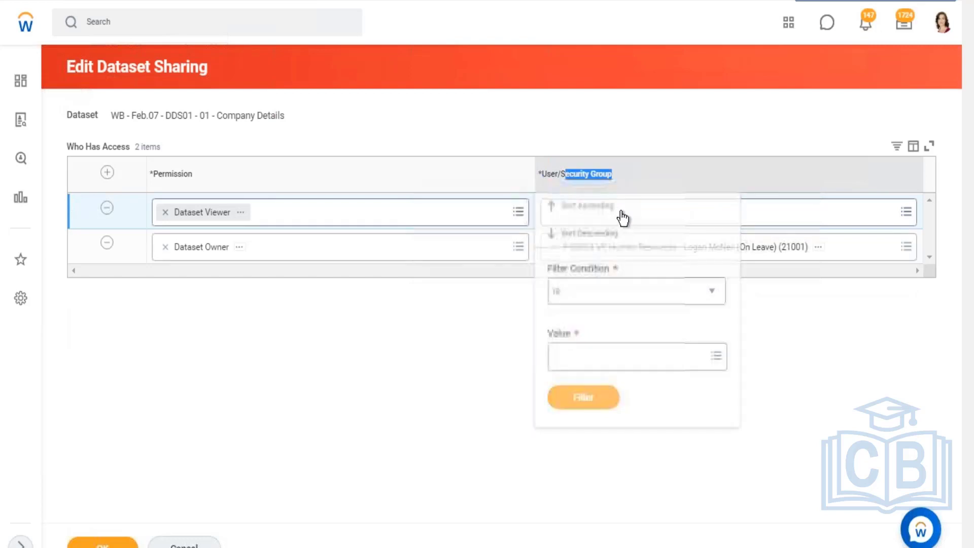
click(663, 213)
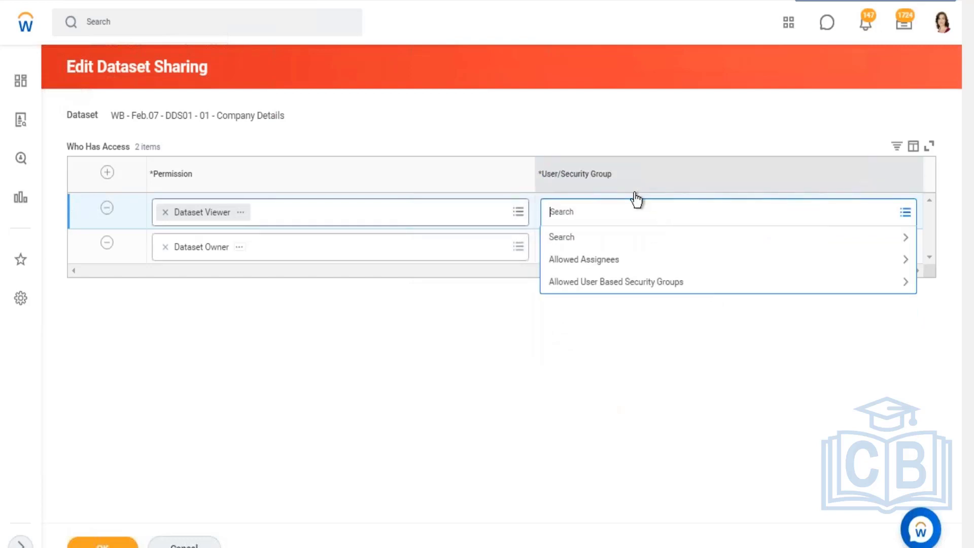
click(638, 289)
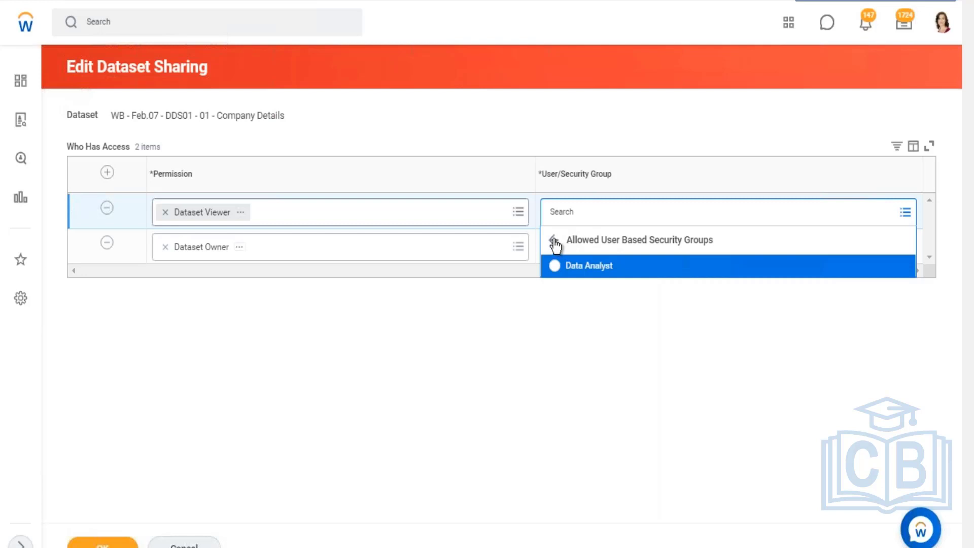
click(574, 245)
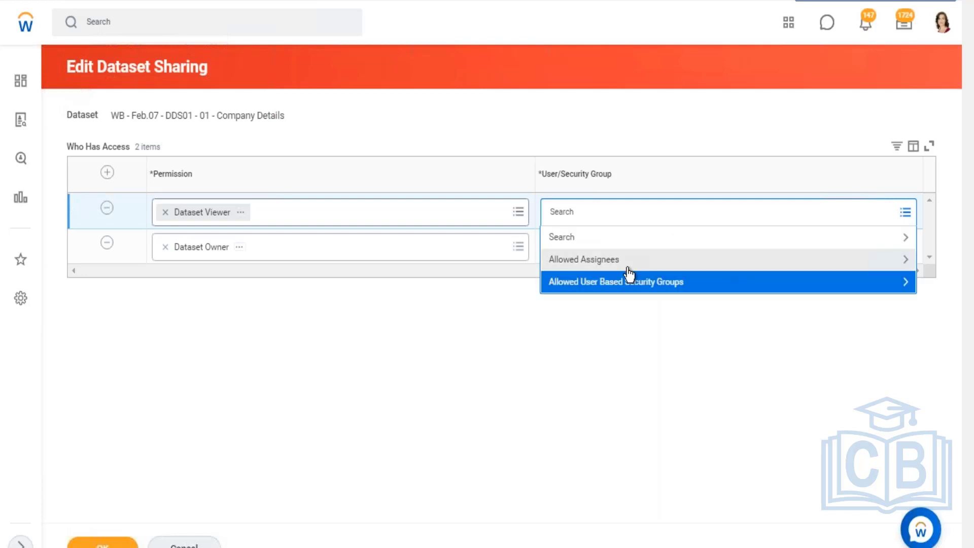
click(599, 264)
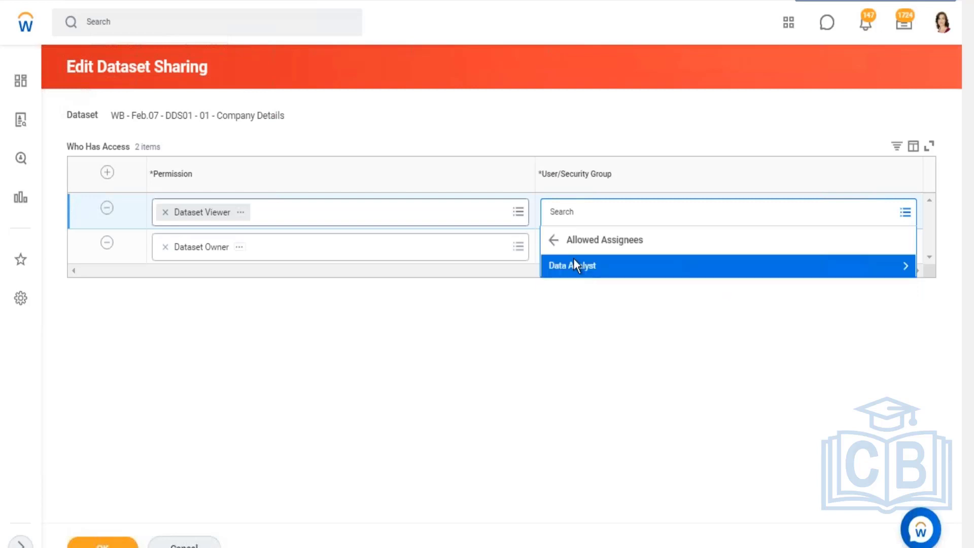
click(554, 241)
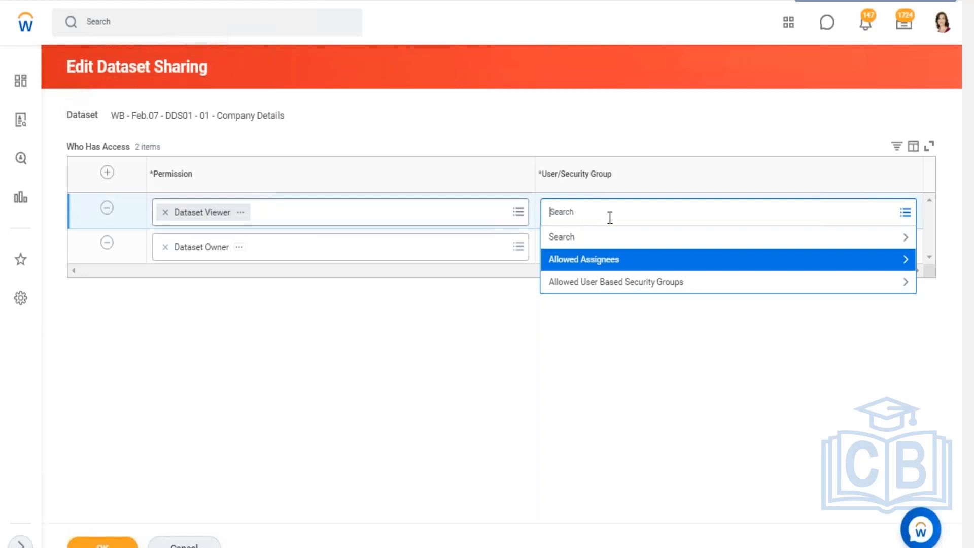
- Search the new row's User/Security Group options for comp admin and clear the search text
text(comp admin)
key(Return)
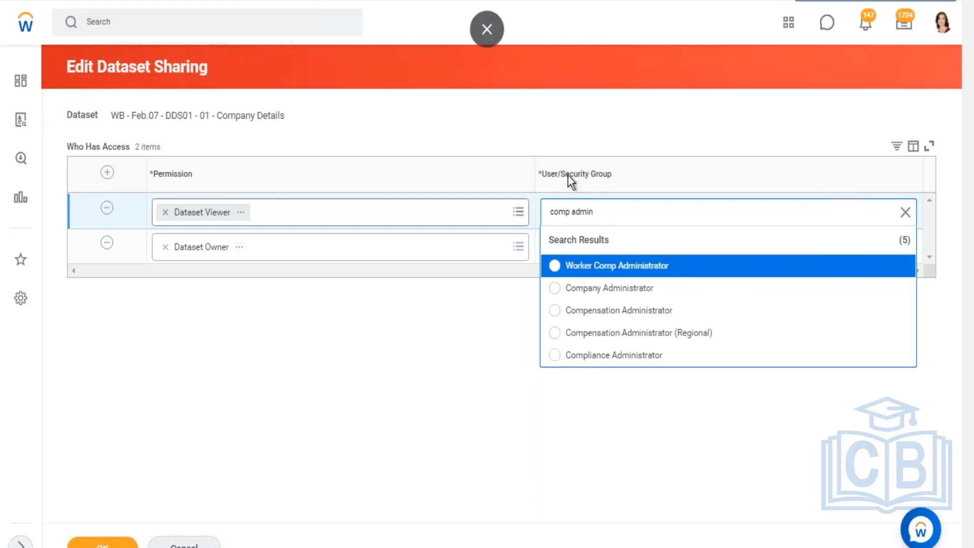
drag(599, 211, 553, 186)
key(BackSpace)
key(BackSpace)
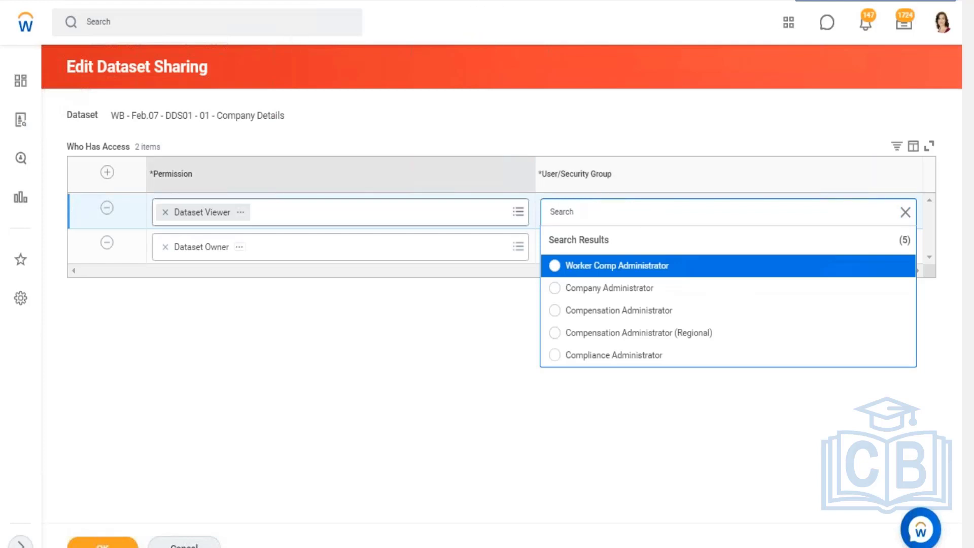
- Search User/Security Group for manager, view the details of the Consultant Manager position and remove it from the new row
text(manager)
key(Return)
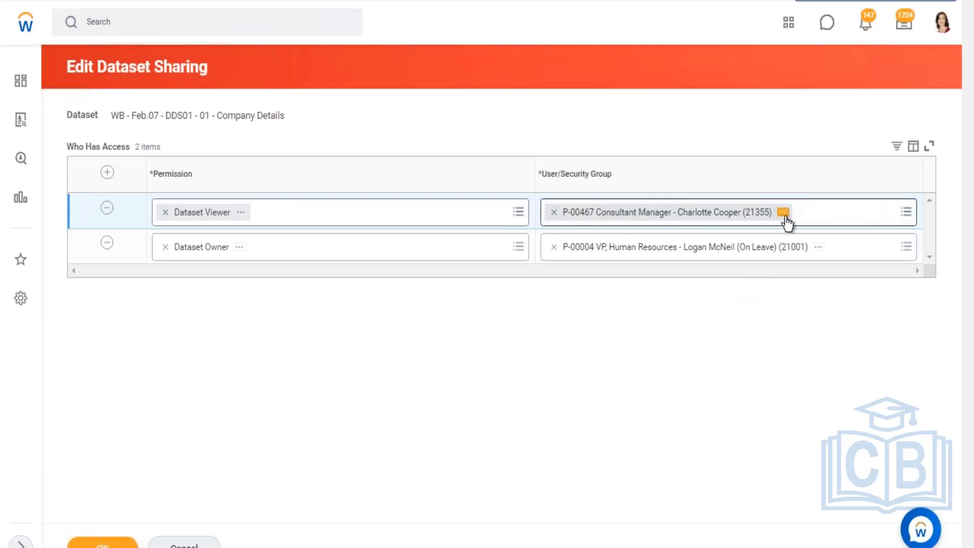
click(782, 212)
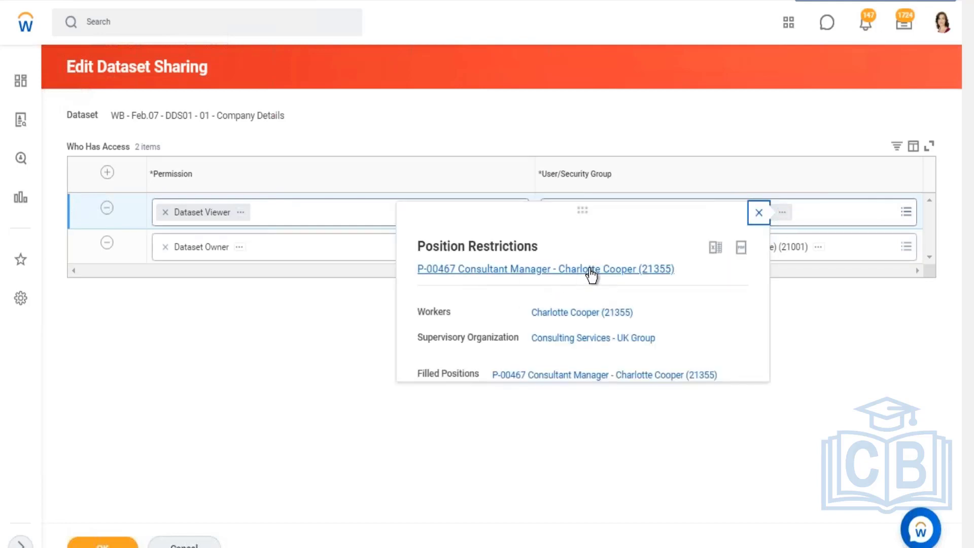
click(724, 135)
click(554, 212)
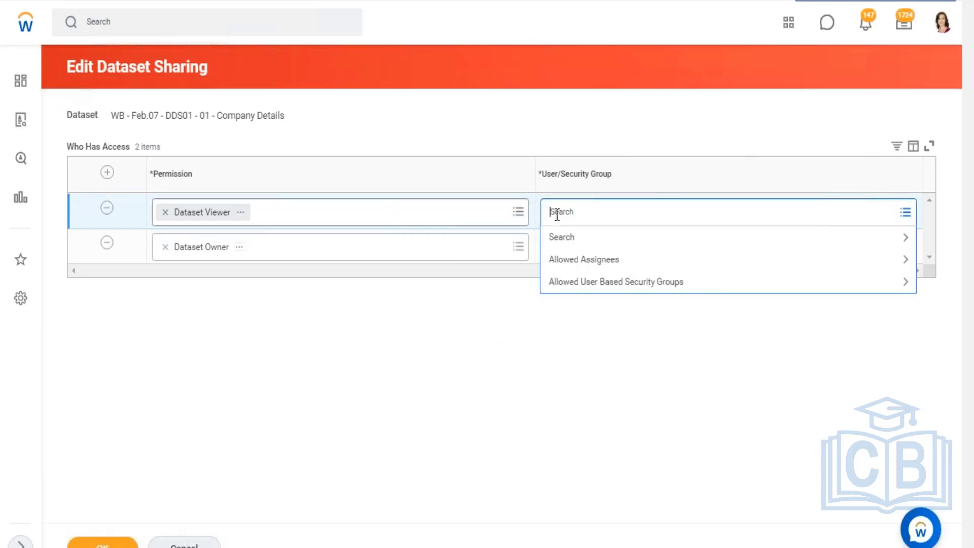
- Search the new row's User/Security Group options for hr partner
text(hr partner#)
key(Return)
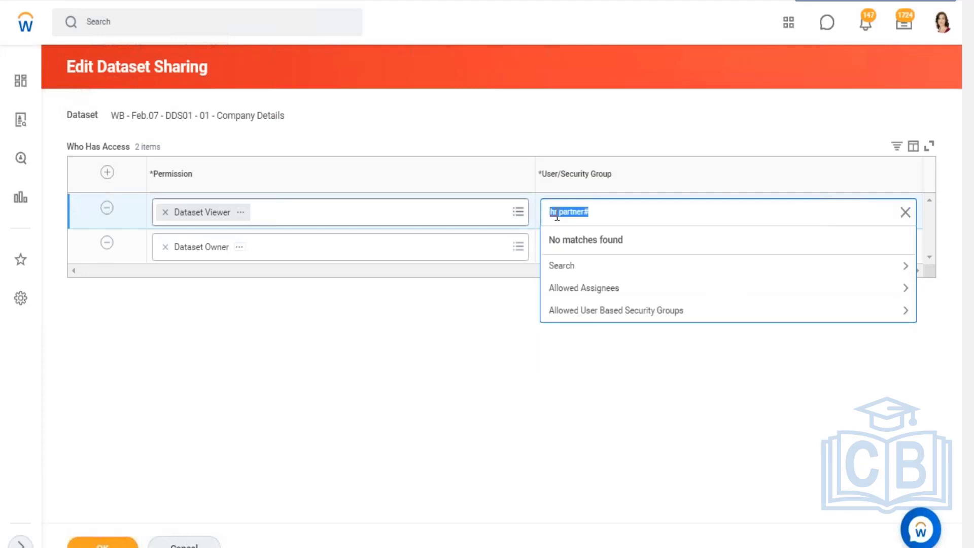
key(End)
key(BackSpace)
key(Return)
- Find the Maintain Assignable Roles task by searching for main assign role, and open it
click(87, 27)
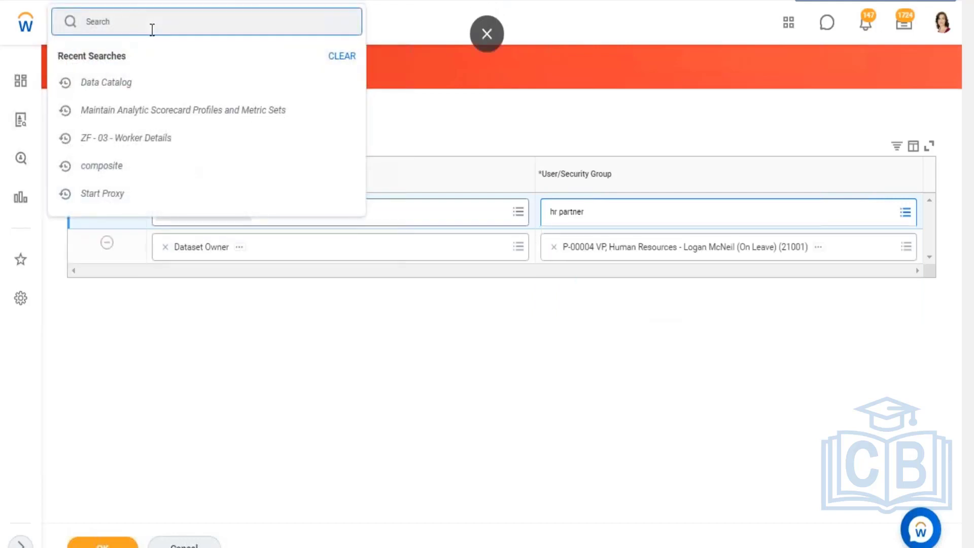
text(main assign role)
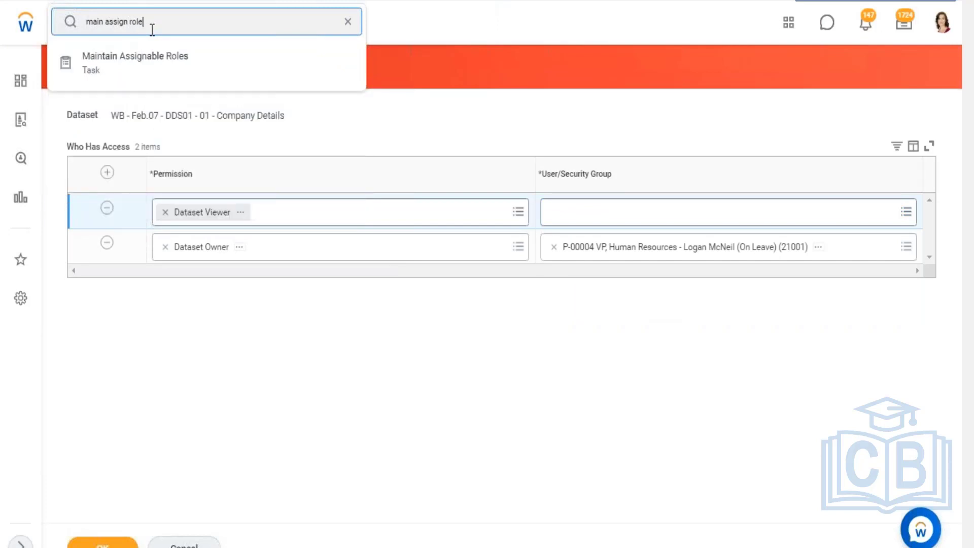
click(224, 71)
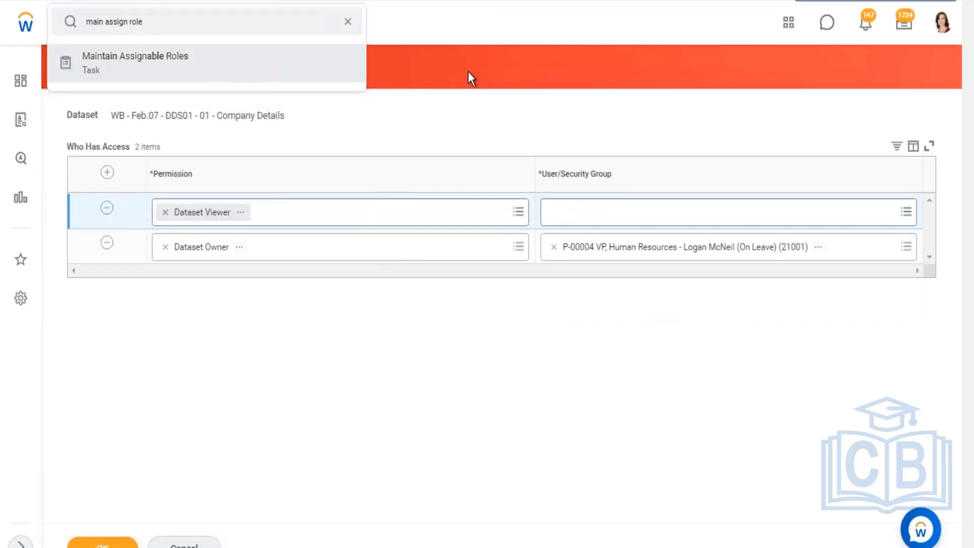
- Filter the assignable roles to those whose Role Name contains dataset
click(409, 302)
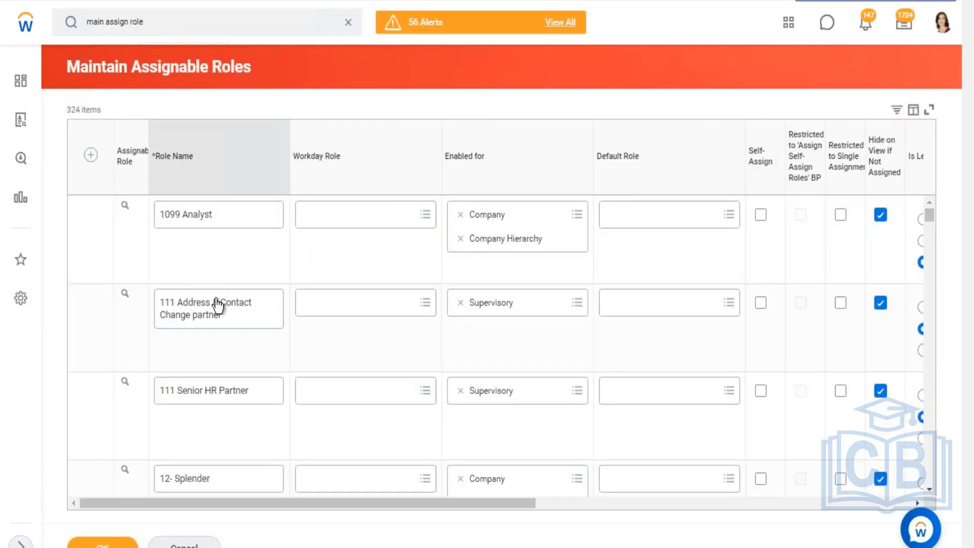
click(191, 358)
text(dataset)
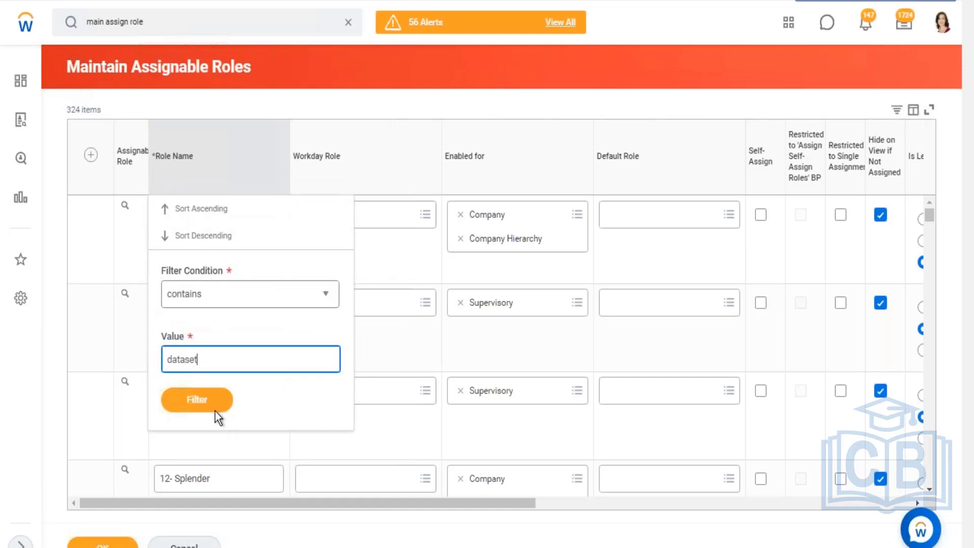
click(215, 410)
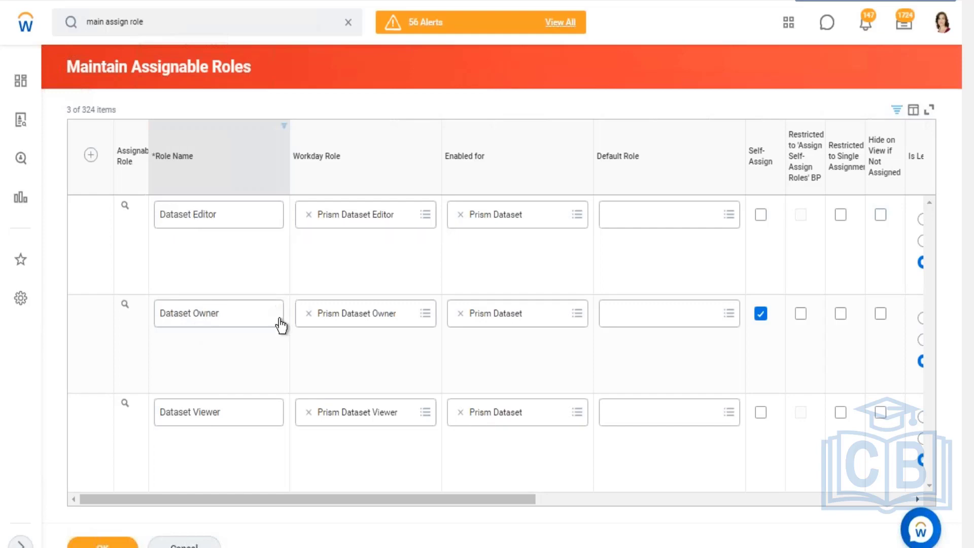
- Review the Role Assignees Restricted to settings of the Dataset Editor, Dataset Owner and Dataset Viewer roles
drag(342, 500, 776, 502)
drag(543, 156, 640, 188)
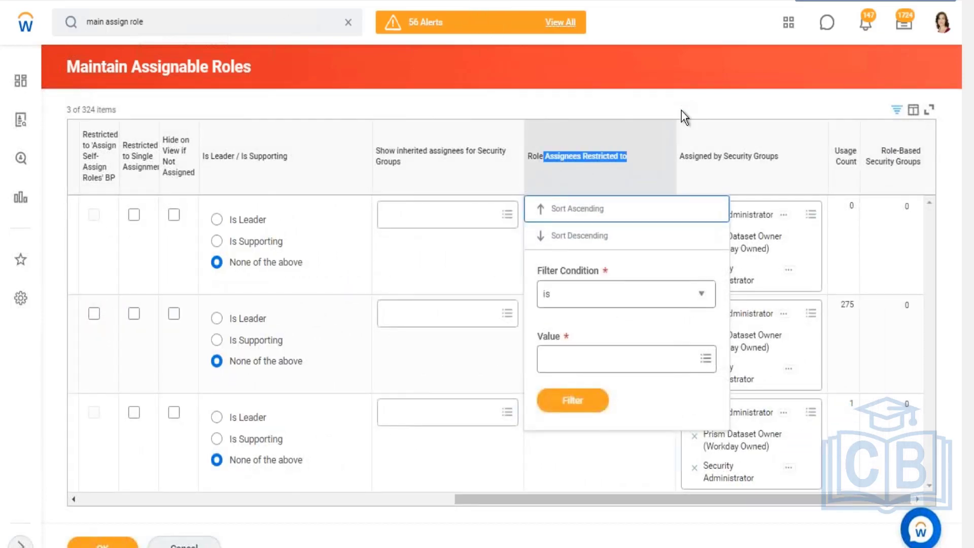
click(644, 238)
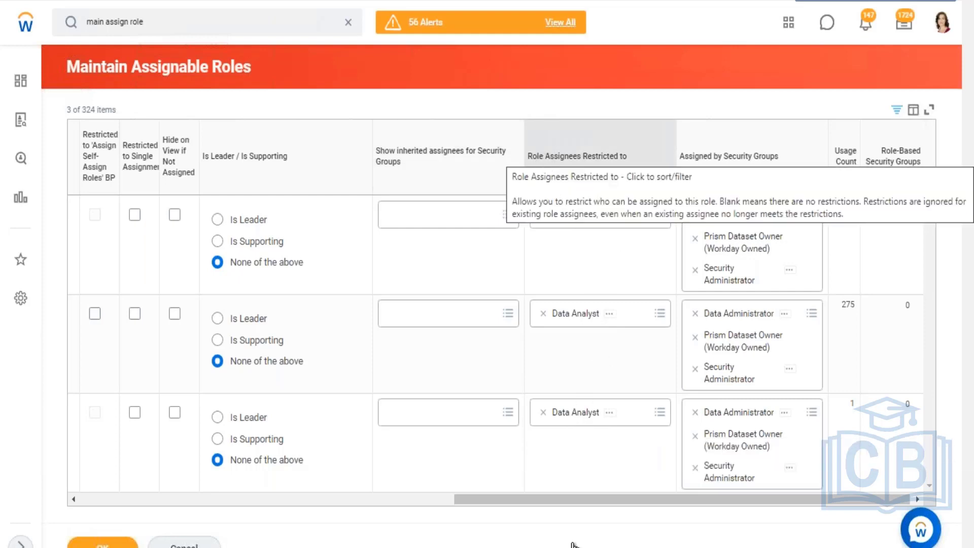
- Compare the three dataset roles with their Role Assignees Restricted to entries in the Maintain Assignable Roles grid
click(214, 502)
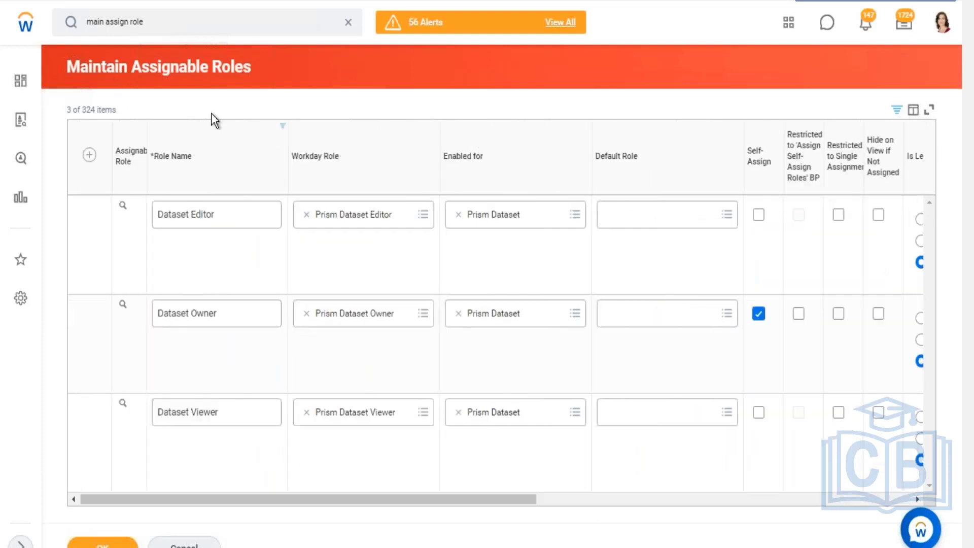
drag(251, 66, 114, 66)
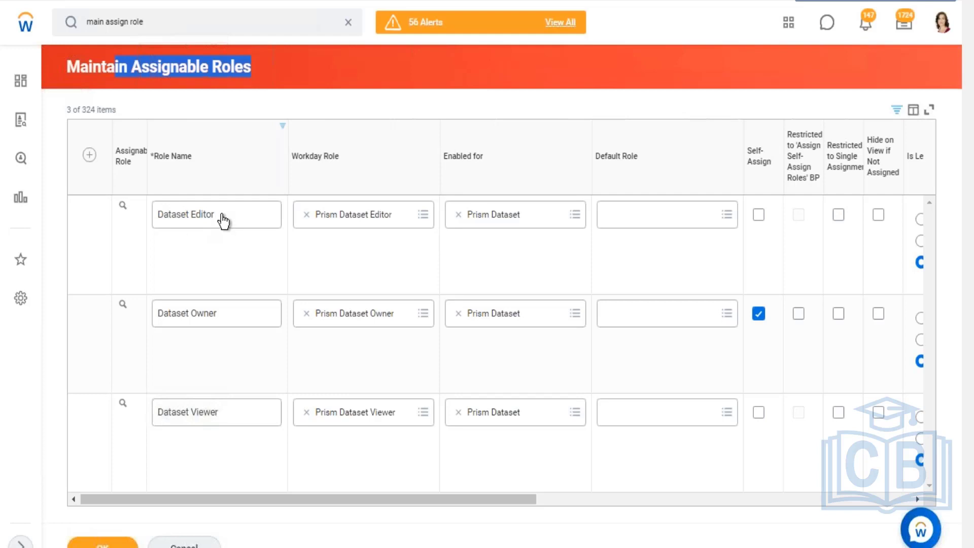
drag(423, 497, 792, 497)
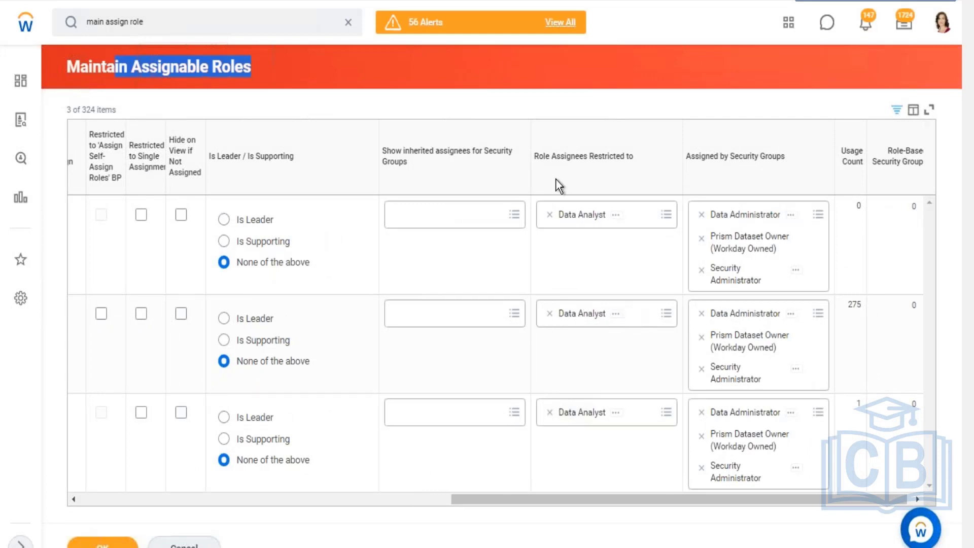
drag(546, 159, 636, 159)
click(638, 150)
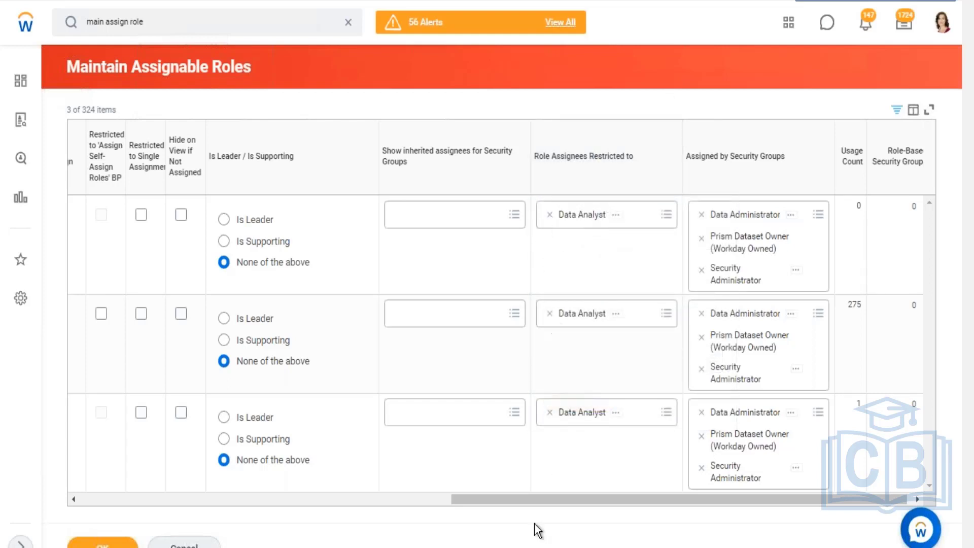
scroll(81, 431, left, 10)
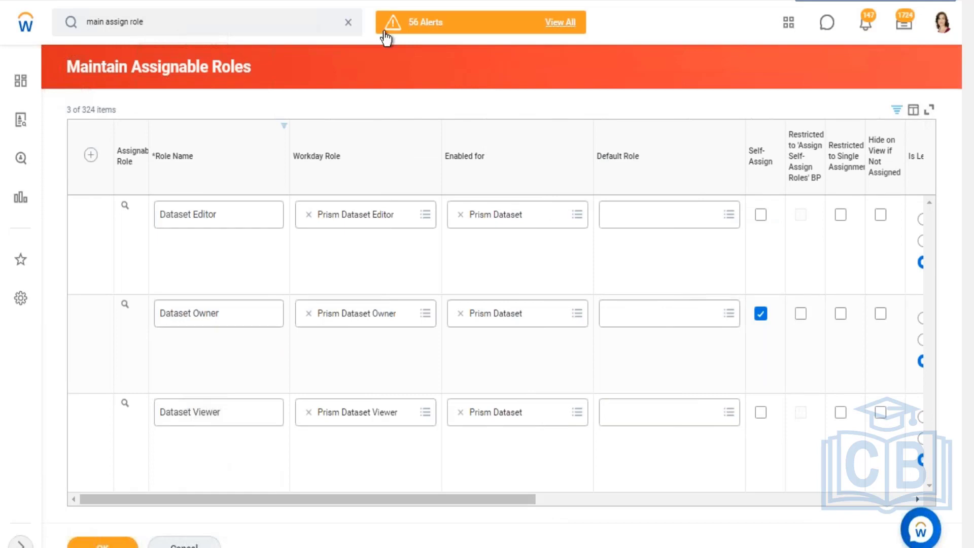
- Return to the Data Catalog and view the dataset WB - Feb.07 - DDS01 - 01 - Company Details
click(174, 26)
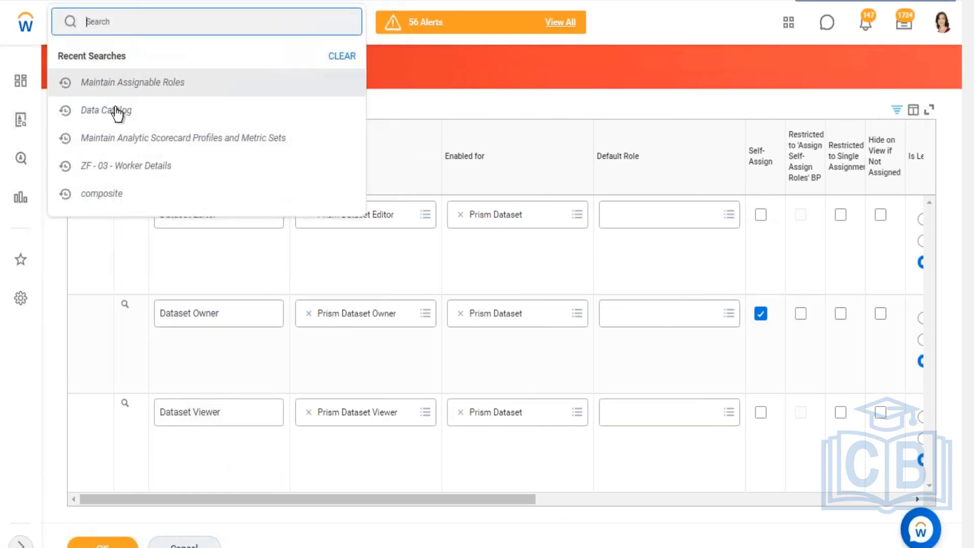
click(266, 119)
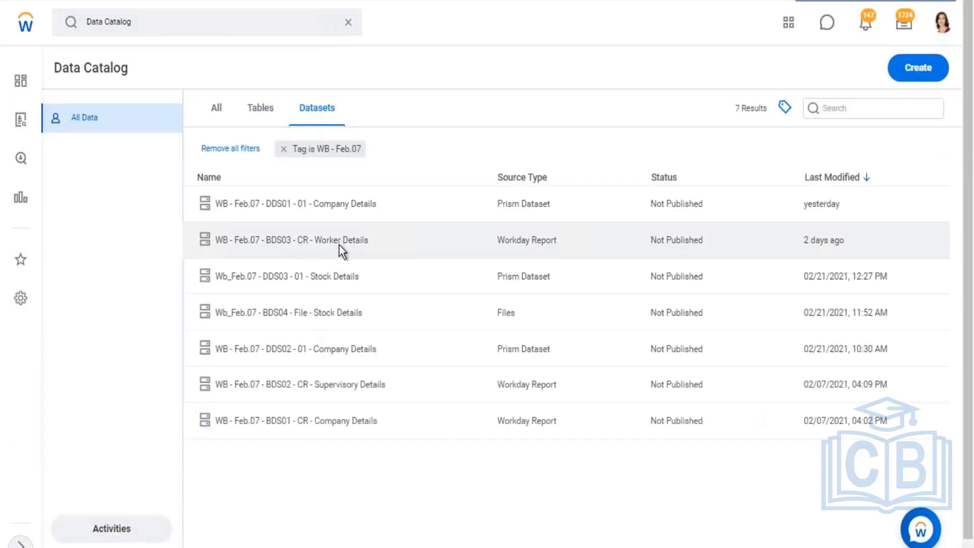
click(326, 207)
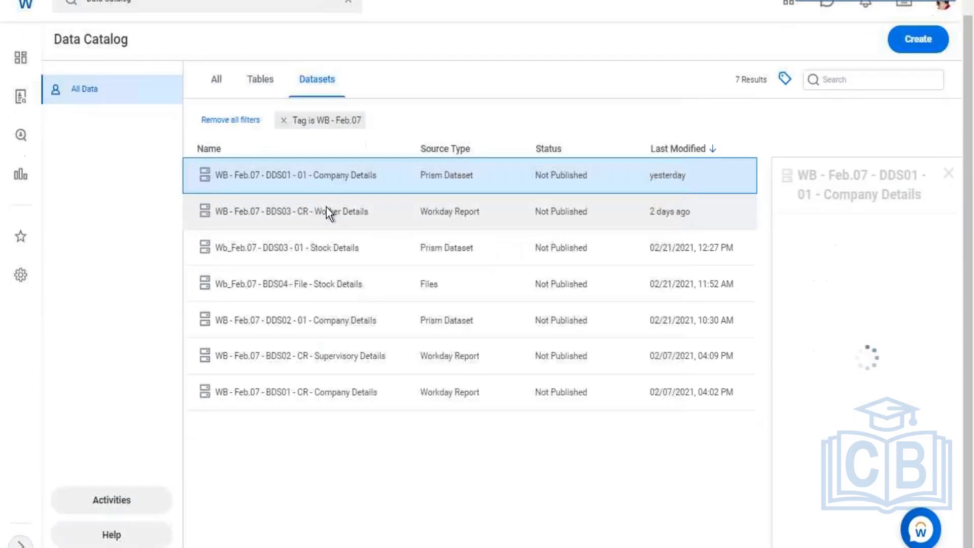
right_click(326, 211)
key(Escape)
right_click(337, 178)
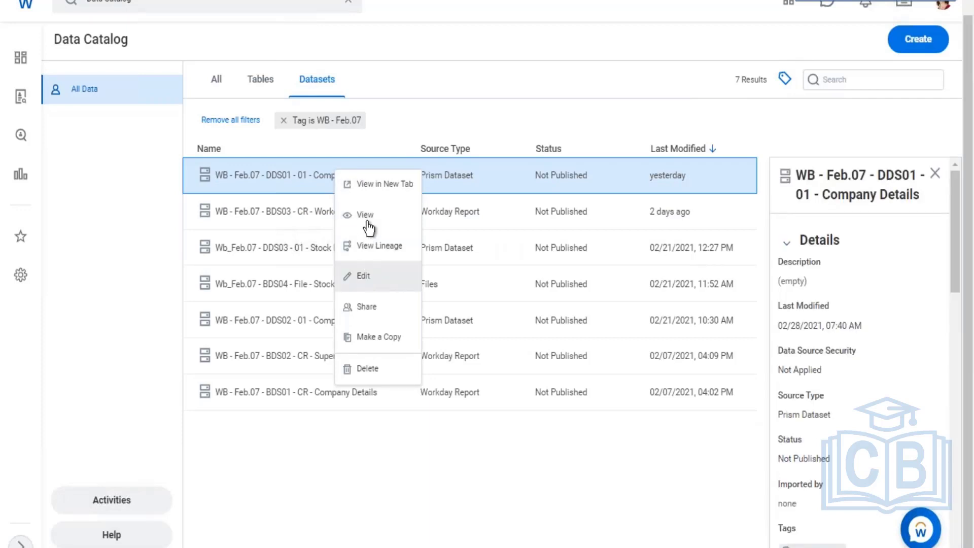
click(368, 221)
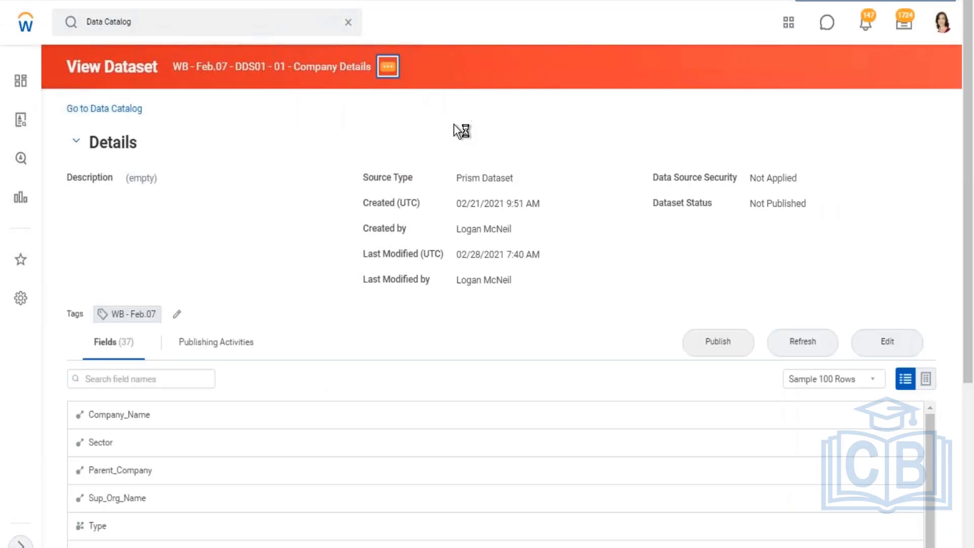
- Open the dataset's sharing for editing and add an access row with the Dataset Editor permission
mouse_move(446, 161)
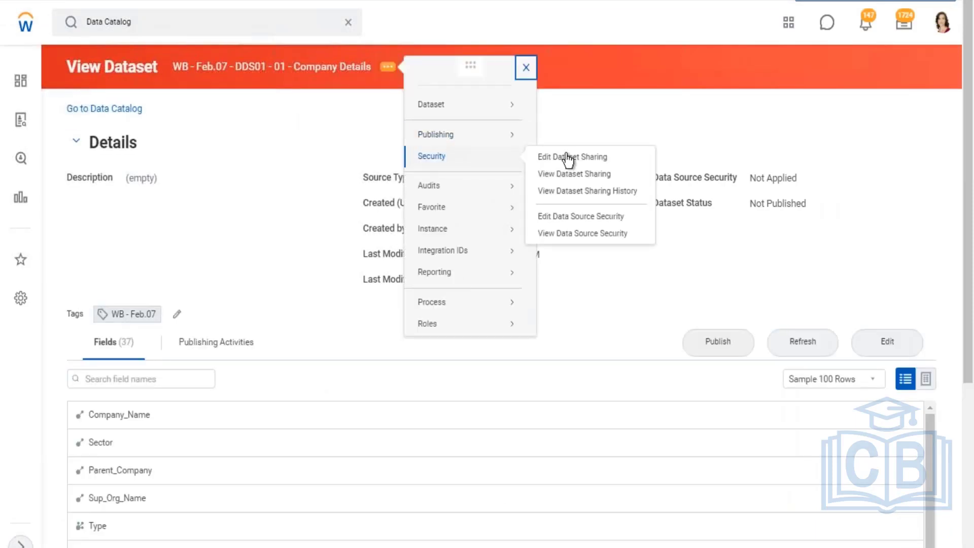
click(572, 158)
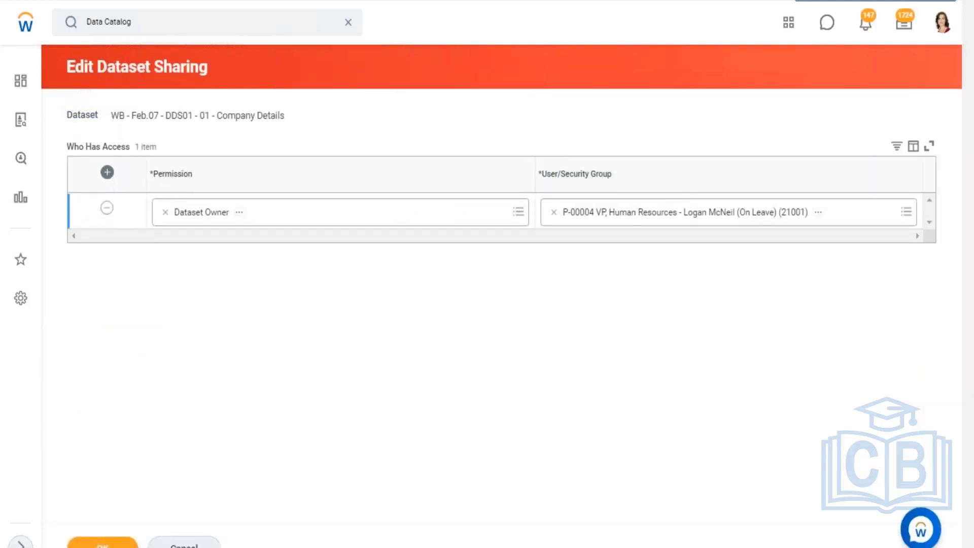
click(107, 172)
click(517, 213)
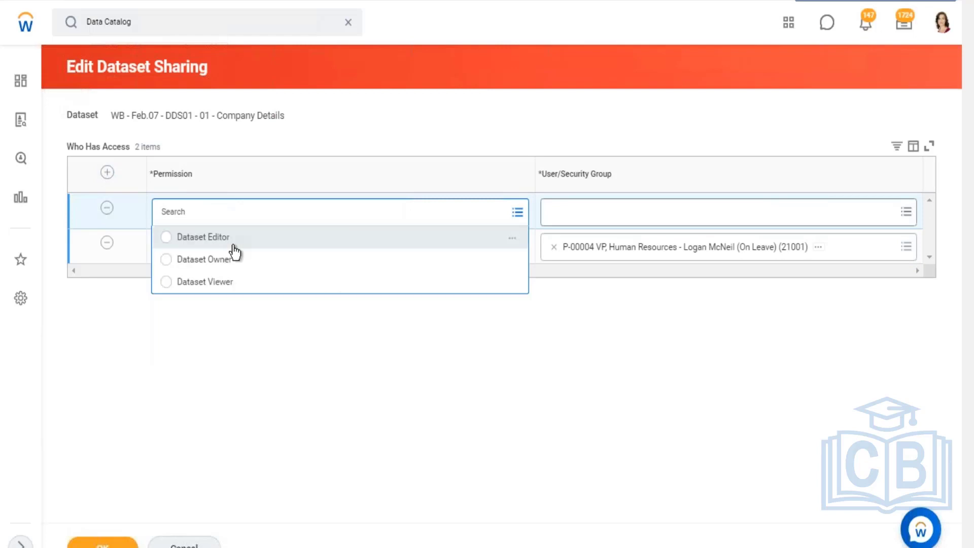
click(233, 246)
- Try to share the dataset with the HR Administrator security group, found by searching for hr admin, and submit the change
click(615, 218)
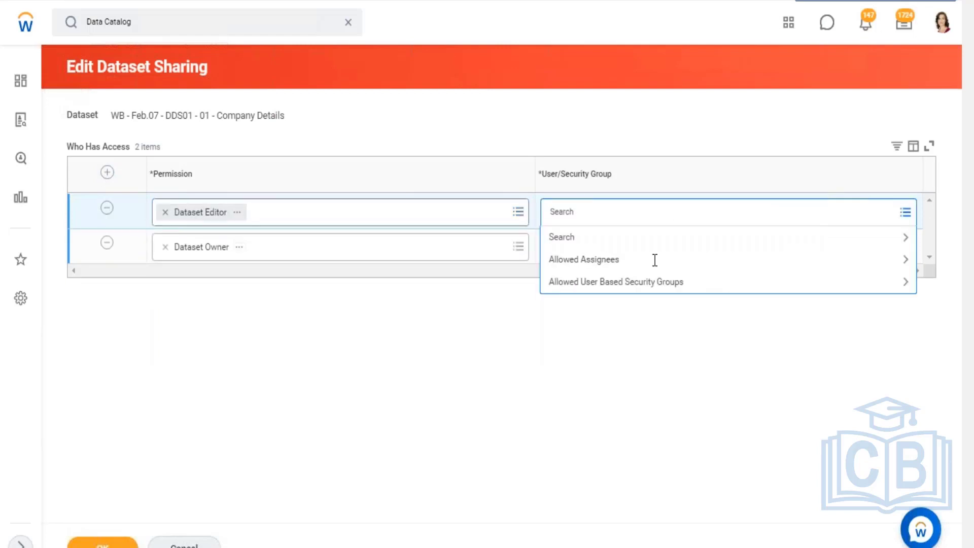
click(654, 283)
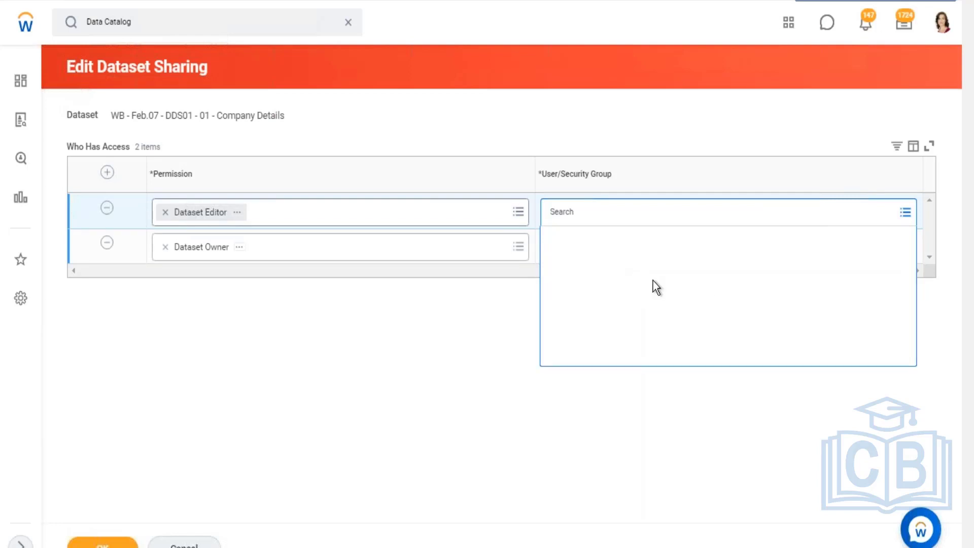
click(574, 214)
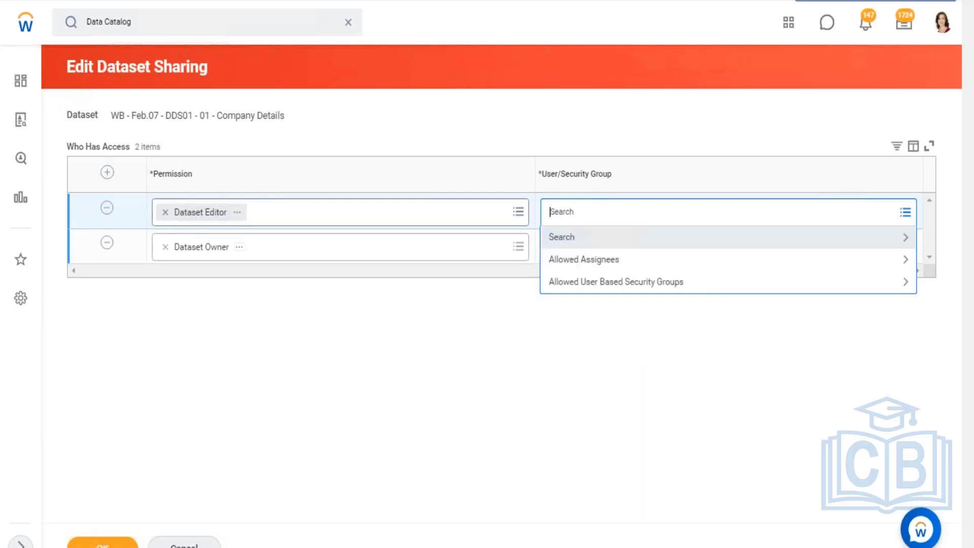
text(hr admin)
key(Return)
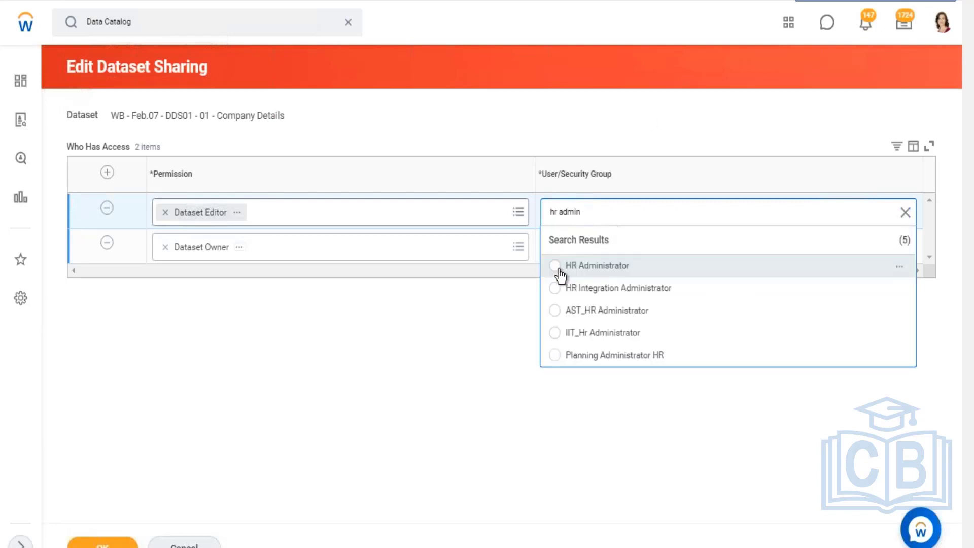
click(557, 266)
click(102, 542)
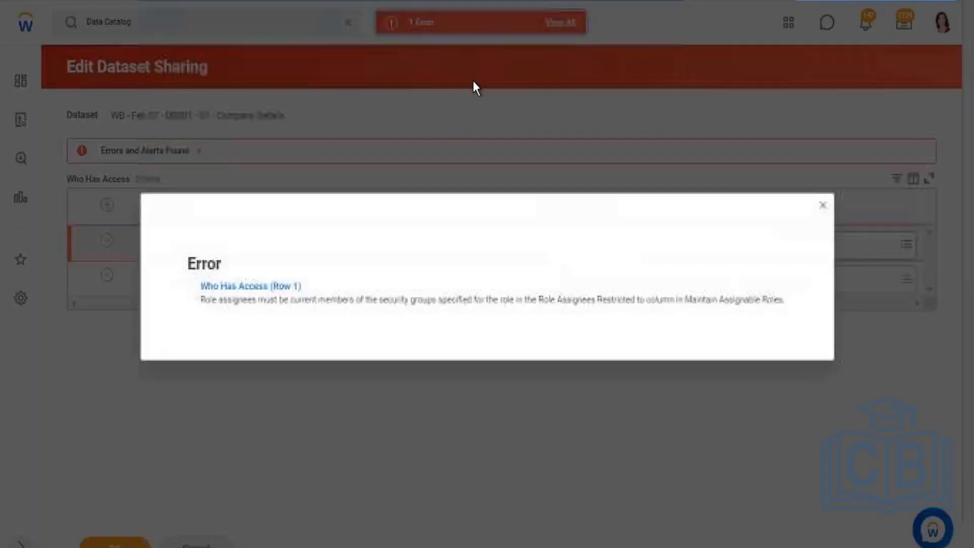
- Read the full error text for the new access row, and discard the dataset sharing changes
drag(237, 299, 508, 302)
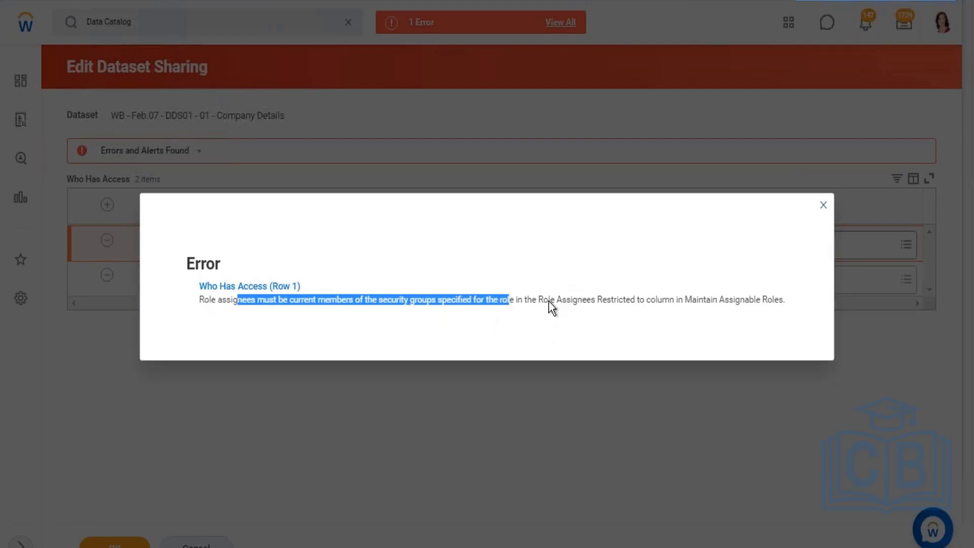
drag(538, 299, 662, 300)
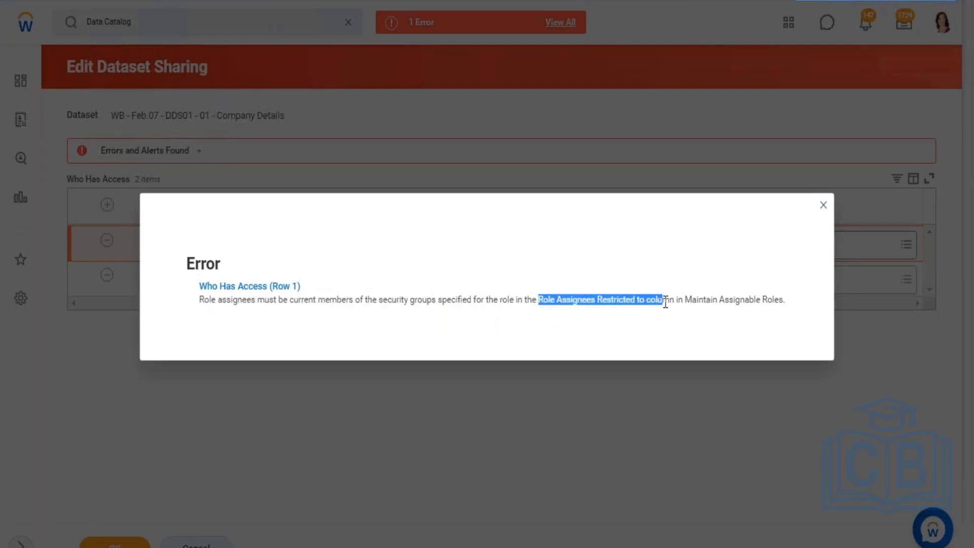
drag(786, 301, 685, 302)
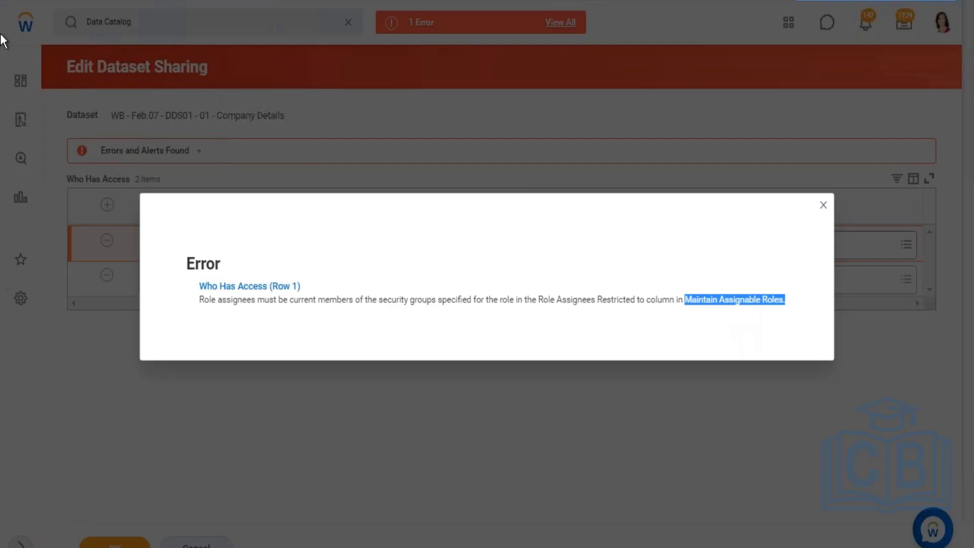
key(Escape)
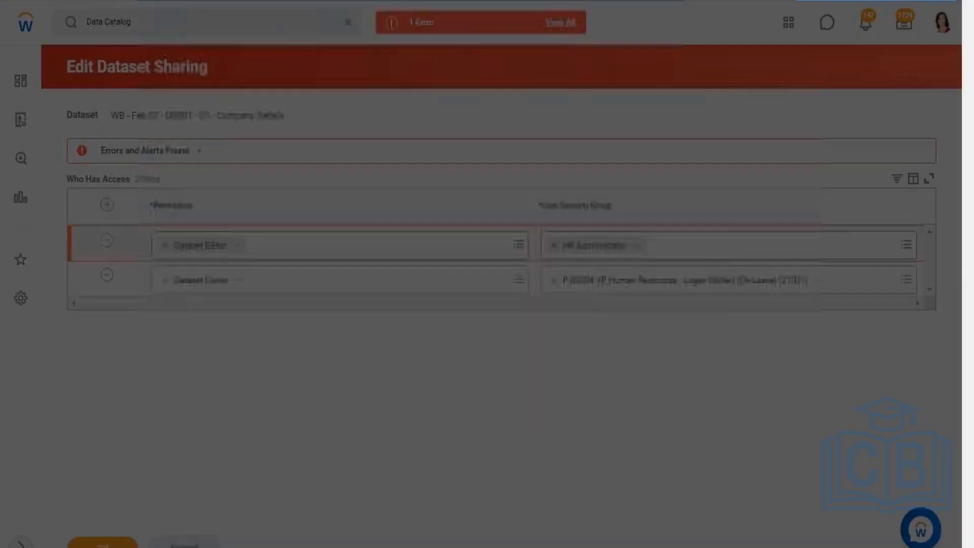
click(195, 544)
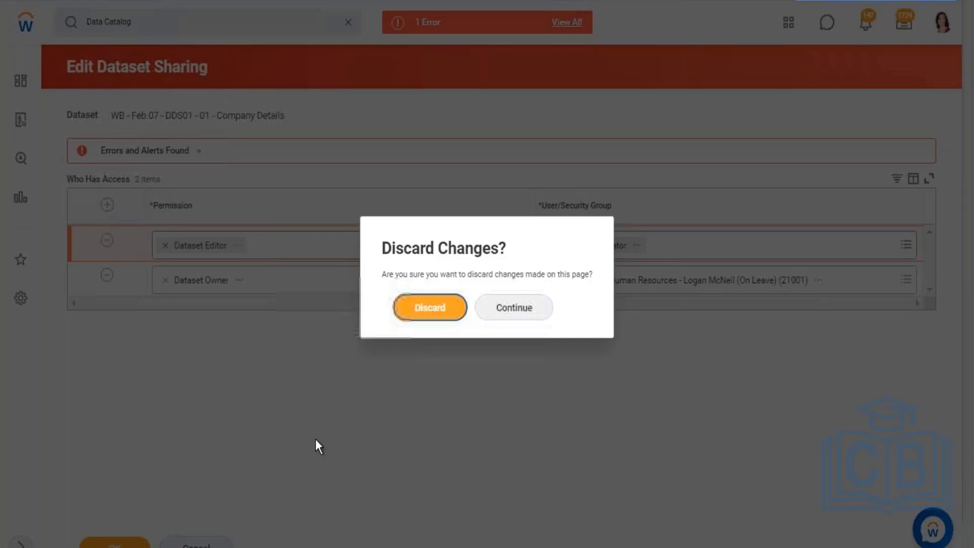
click(421, 315)
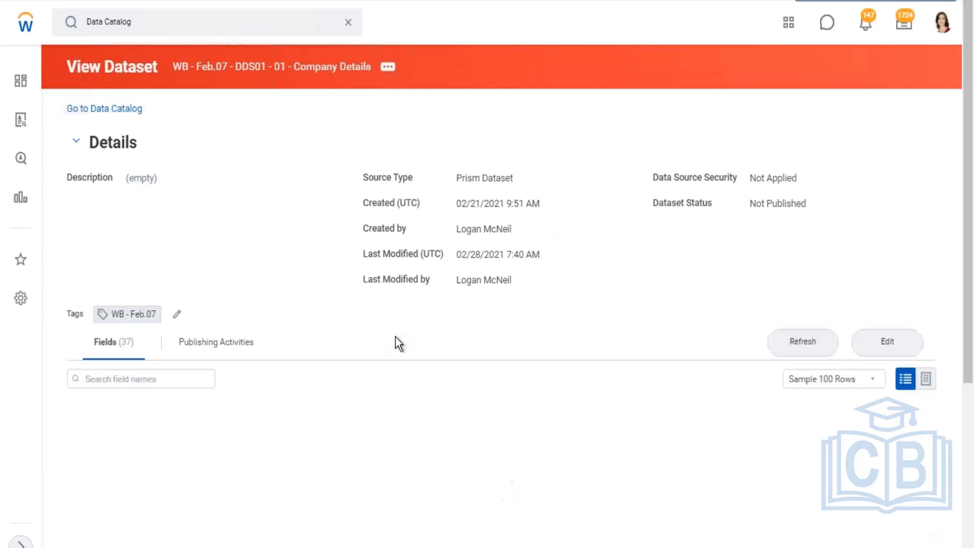
- Examine the publishing and security actions offered for the Company Details dataset
click(388, 66)
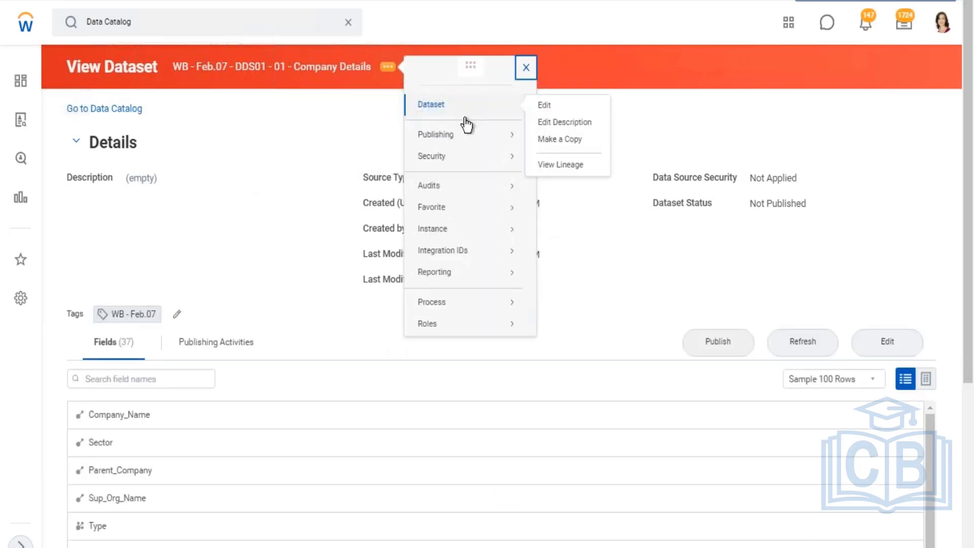
mouse_move(453, 143)
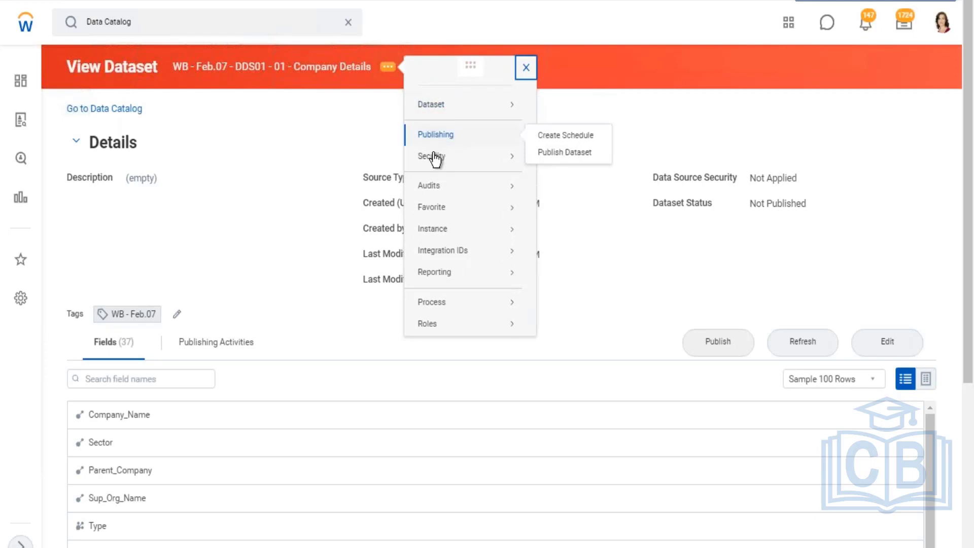
mouse_move(434, 158)
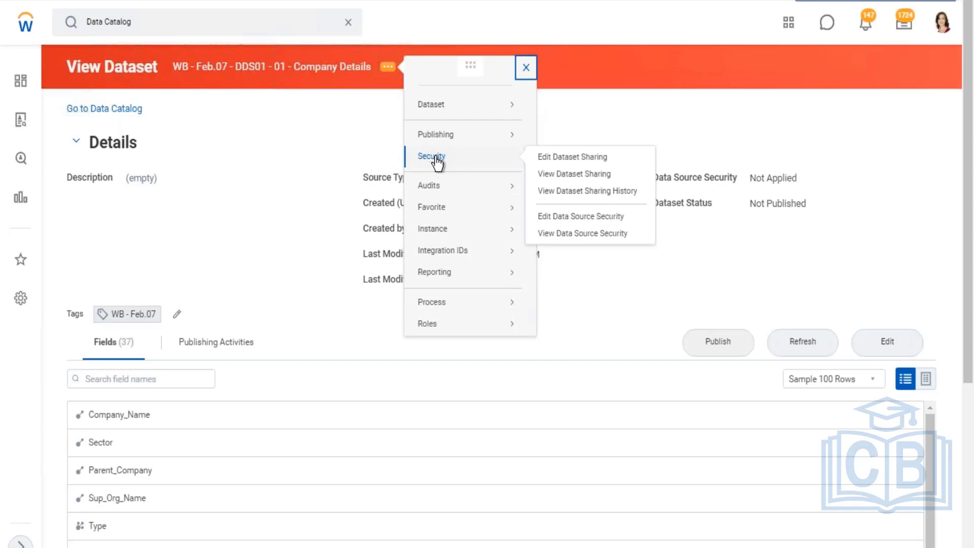
mouse_move(432, 182)
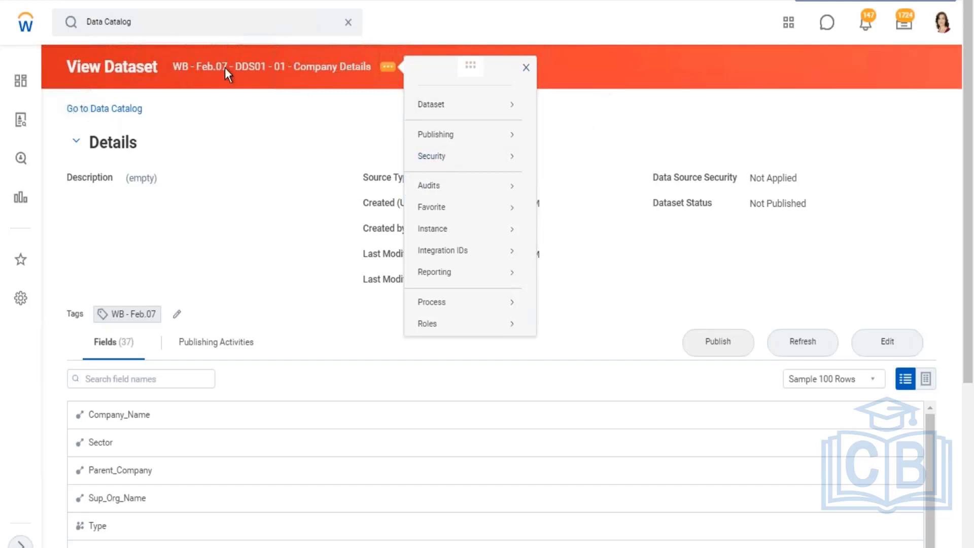
drag(173, 66, 371, 75)
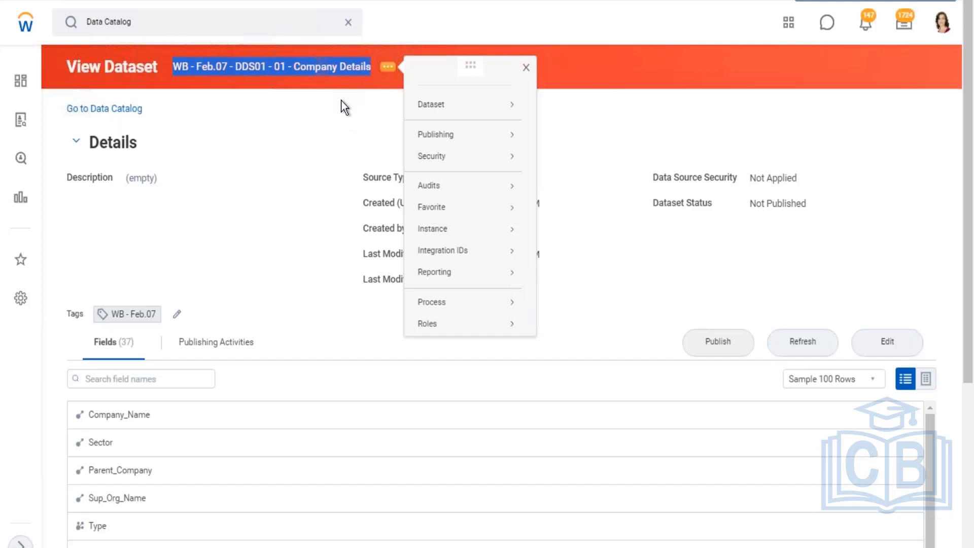
click(335, 120)
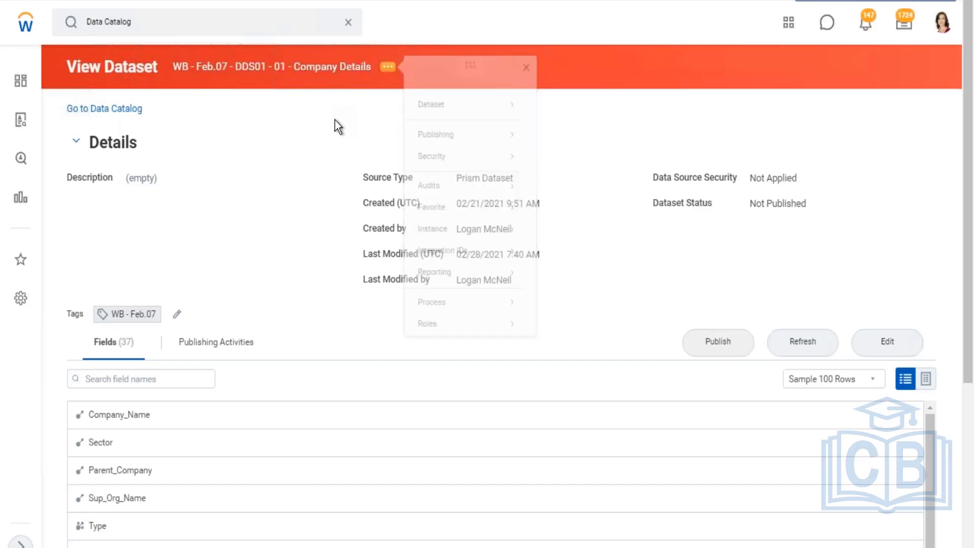
- Return to the Data Catalog and view the WB - Feb.07 - BDS03 - CR - Worker Details dataset
click(119, 109)
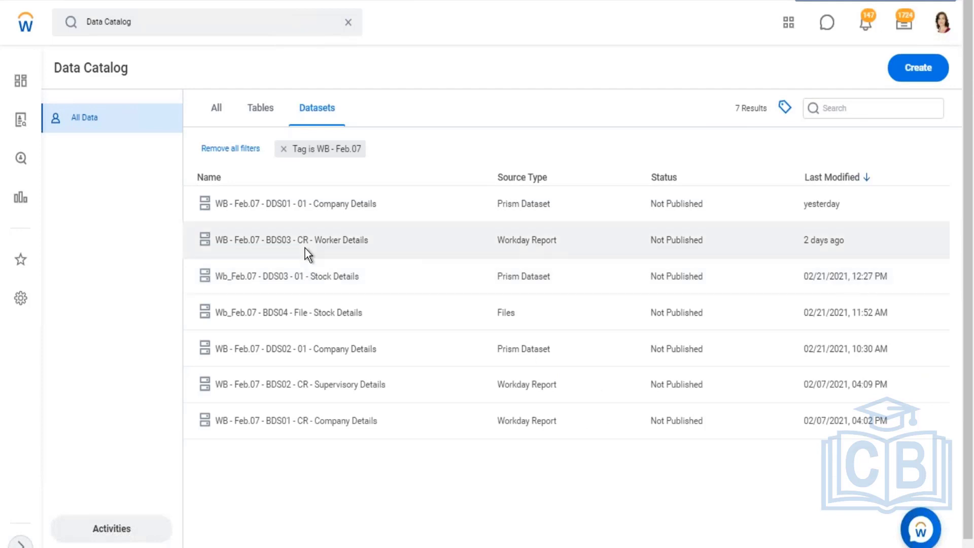
click(303, 245)
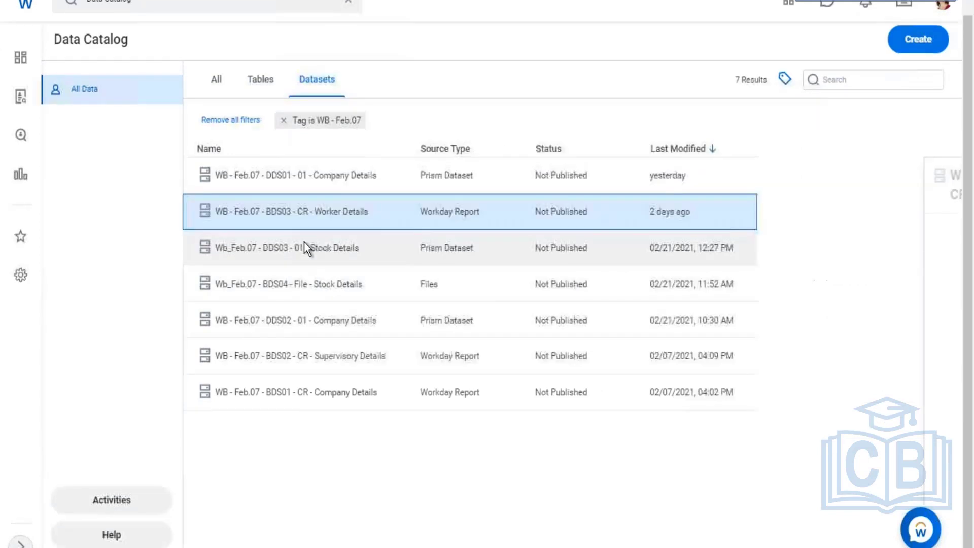
right_click(315, 209)
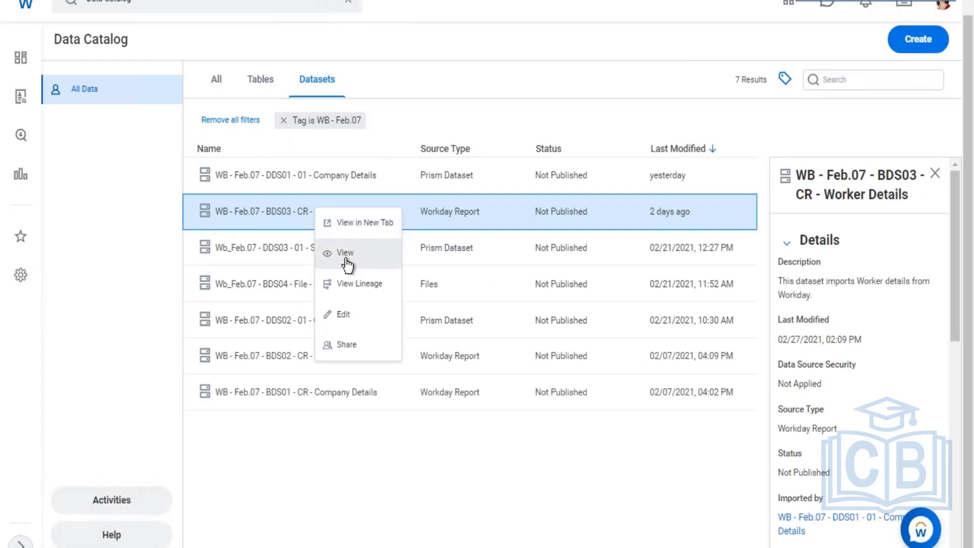
click(390, 256)
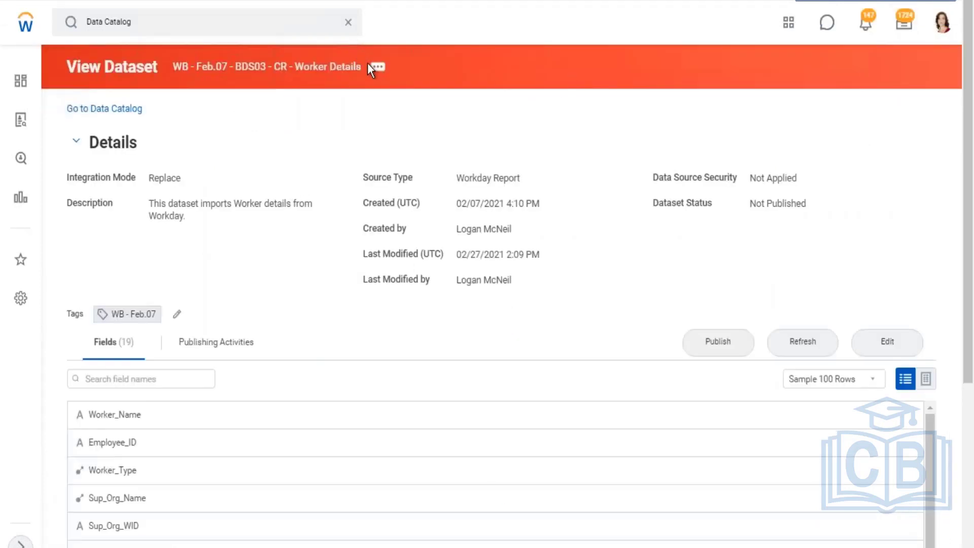
- Examine the dataset, publishing and security actions offered for the Worker Details base dataset
click(377, 72)
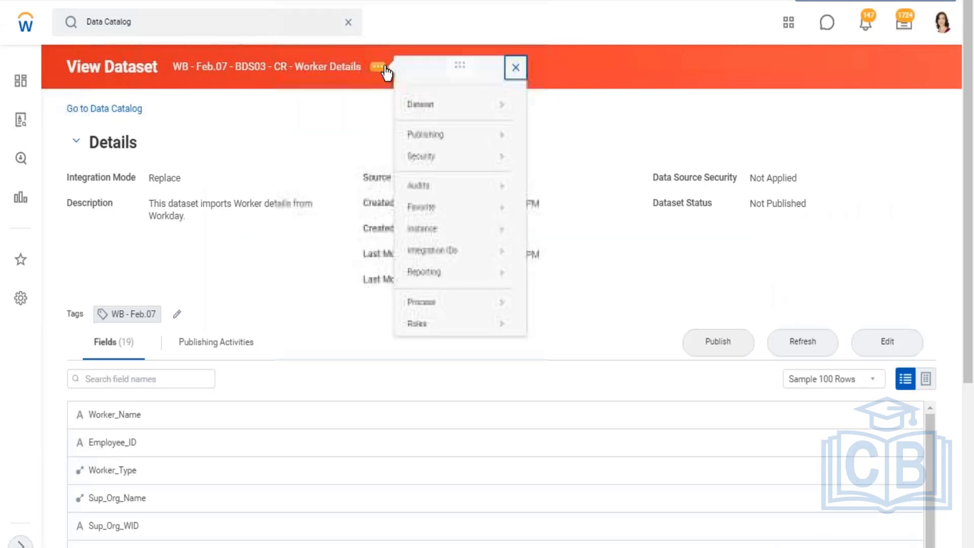
mouse_move(429, 161)
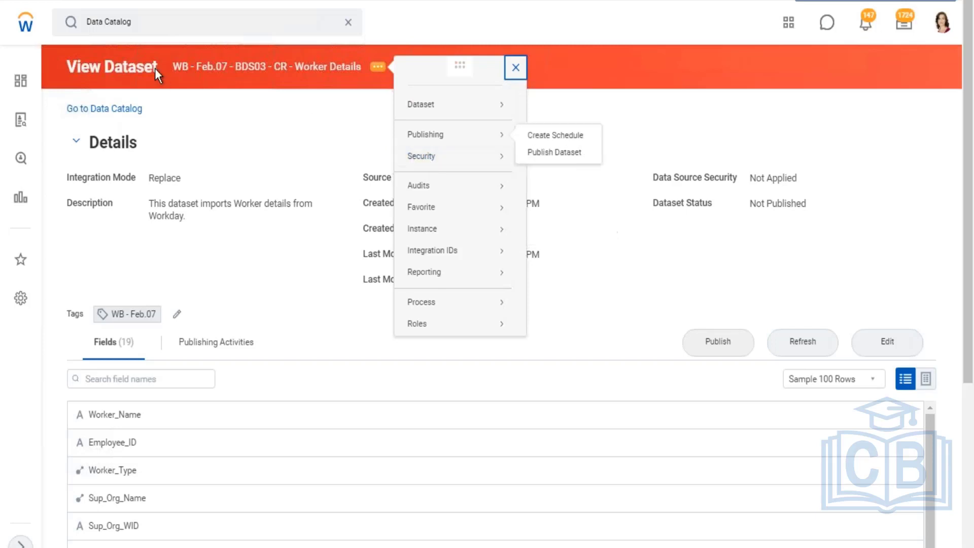
drag(153, 65, 358, 97)
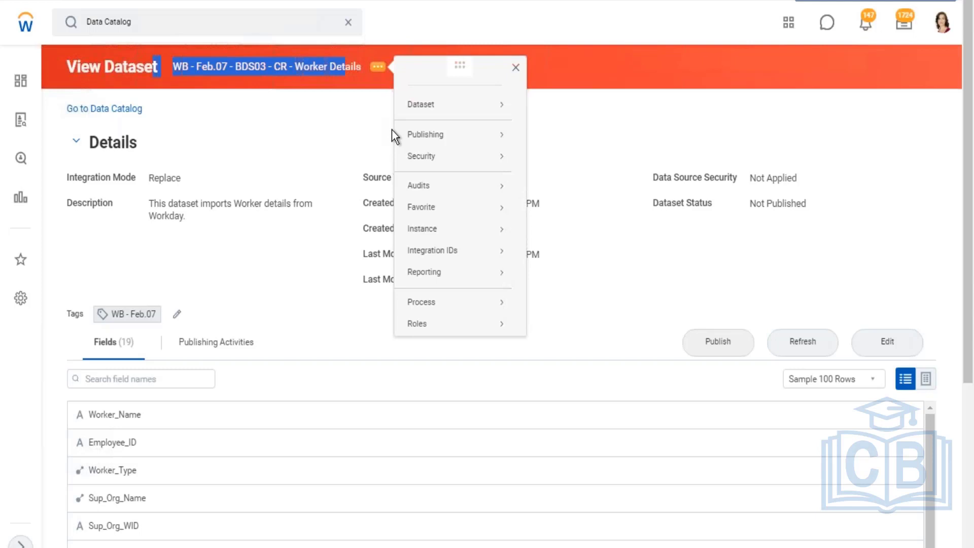
mouse_move(434, 108)
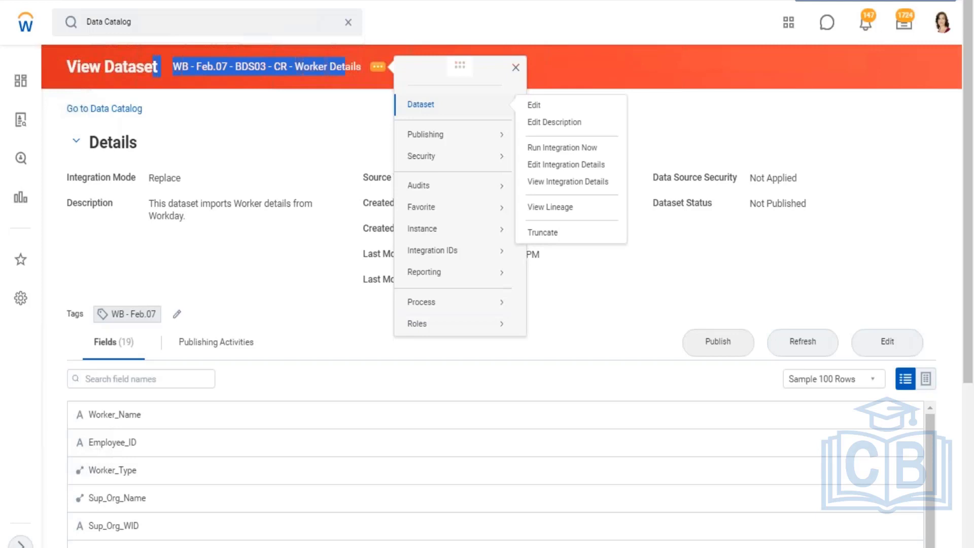
mouse_move(433, 142)
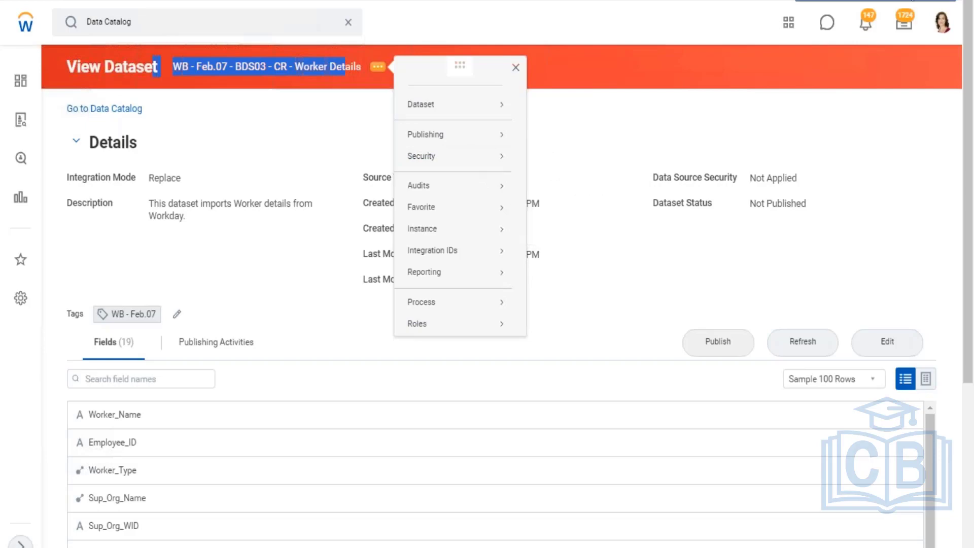
- Switch to the Excel notes and review the Phase 1 and 2 access text and the Phase 3 published data security text
key(alt+Tab)
click(156, 195)
double_click(156, 196)
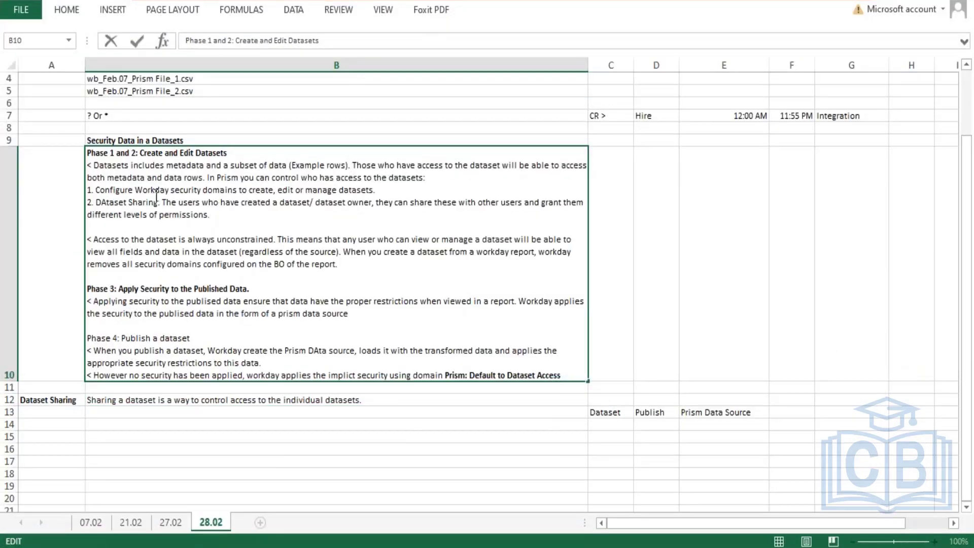
drag(209, 215, 85, 165)
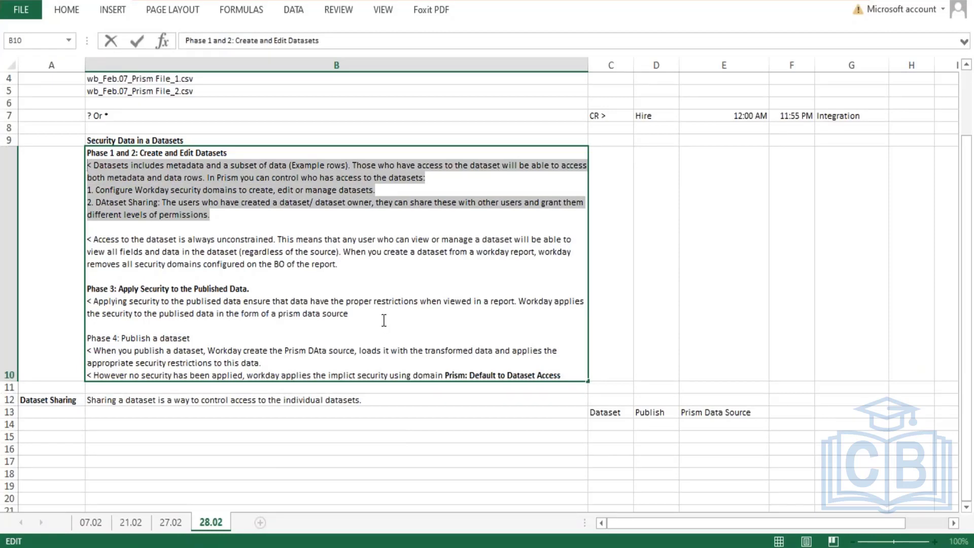
drag(355, 314, 84, 293)
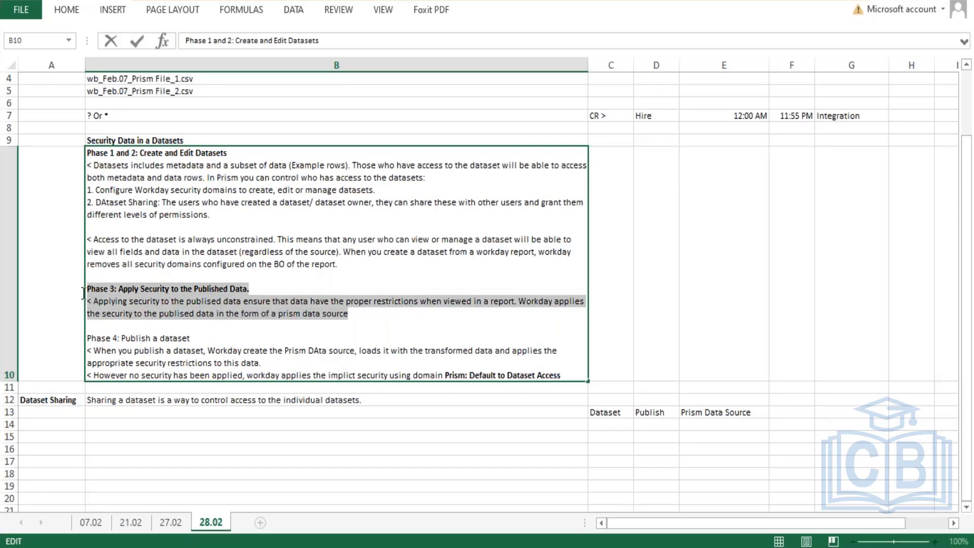
drag(84, 294, 84, 293)
click(691, 411)
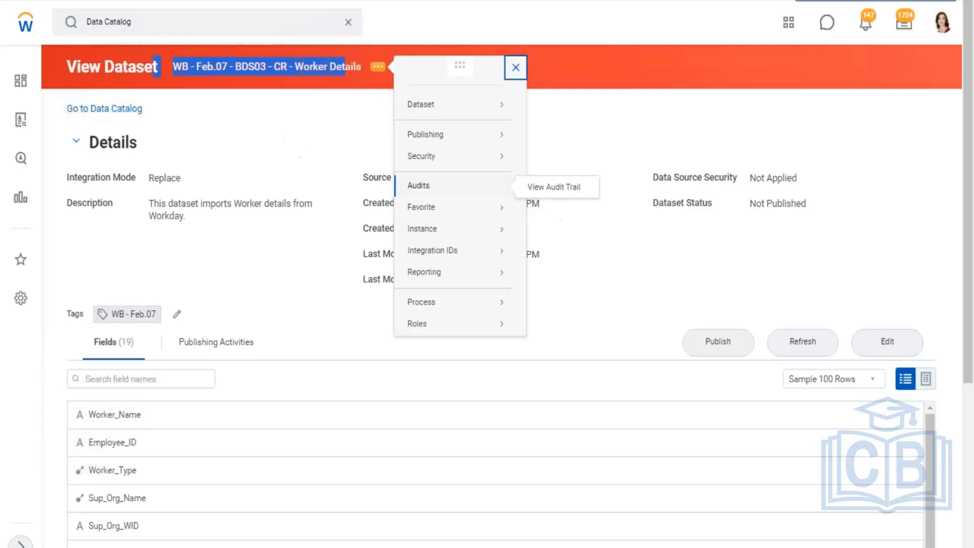
- Return to the Data Catalog in Workday and view the WB - Feb.07 - DDS01 - 01 - Company Details dataset
click(117, 110)
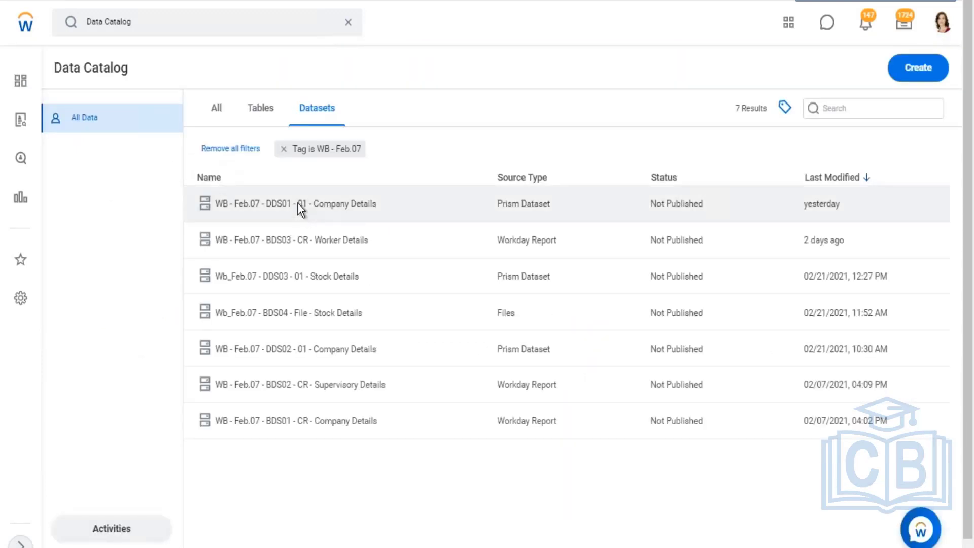
click(298, 203)
right_click(297, 202)
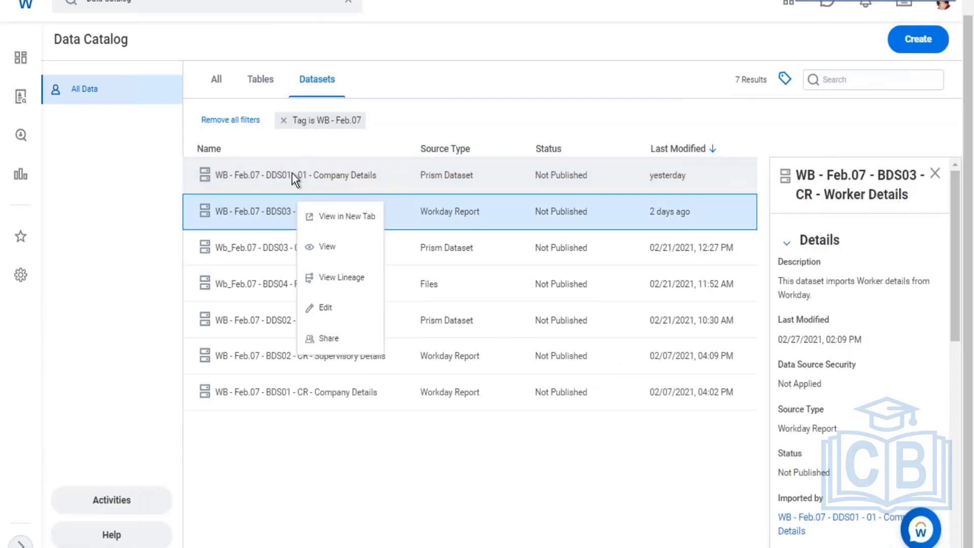
click(291, 172)
click(293, 173)
right_click(363, 188)
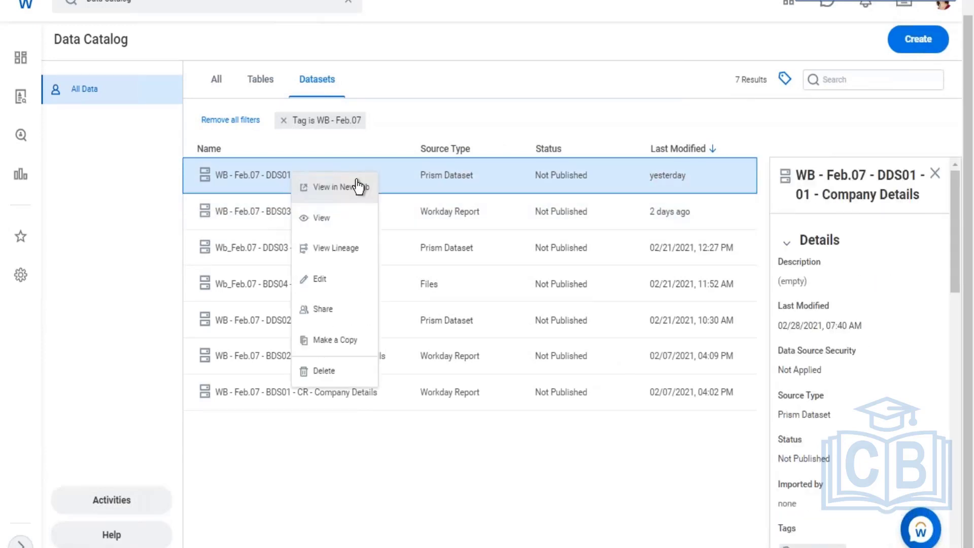
click(477, 178)
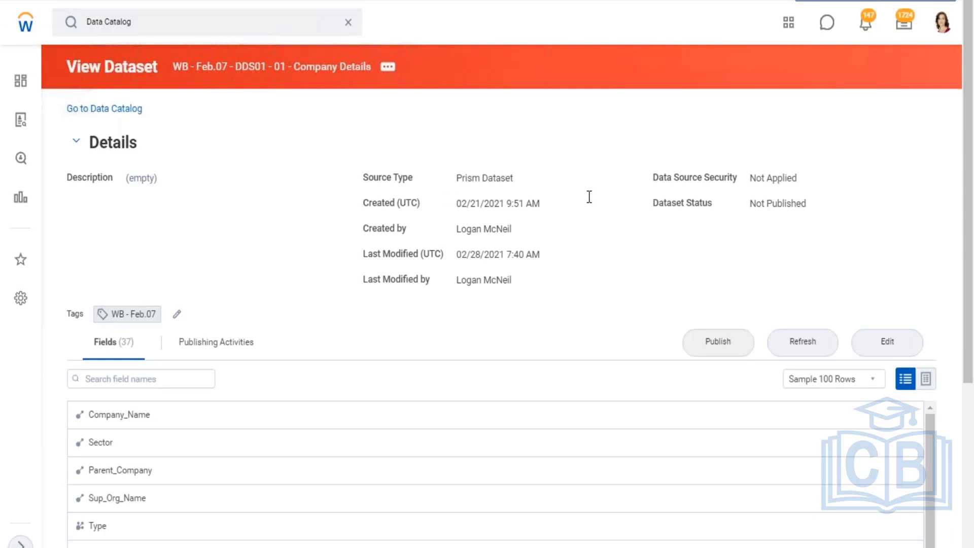
- Check the Company Details dataset's data source security and dataset status, and open its data source security for editing
drag(798, 183, 670, 186)
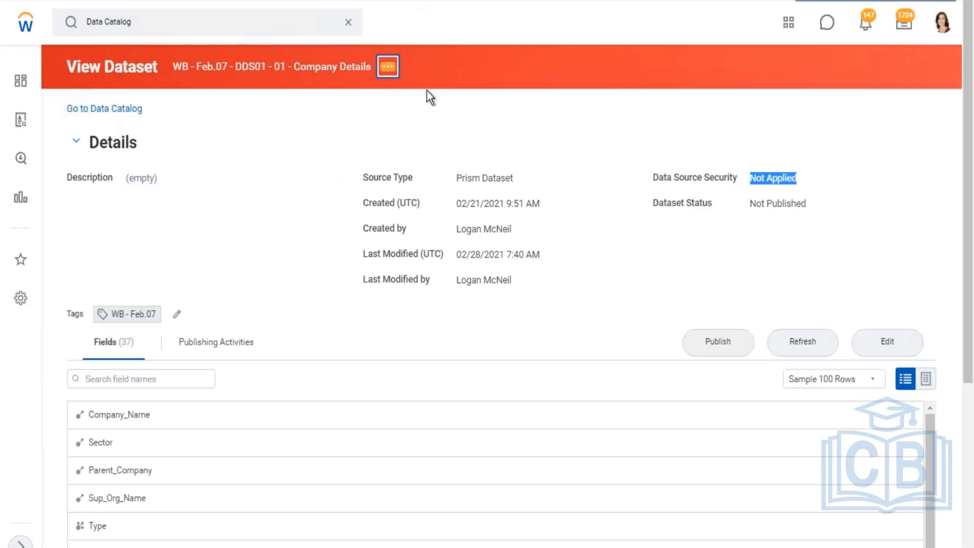
mouse_move(447, 157)
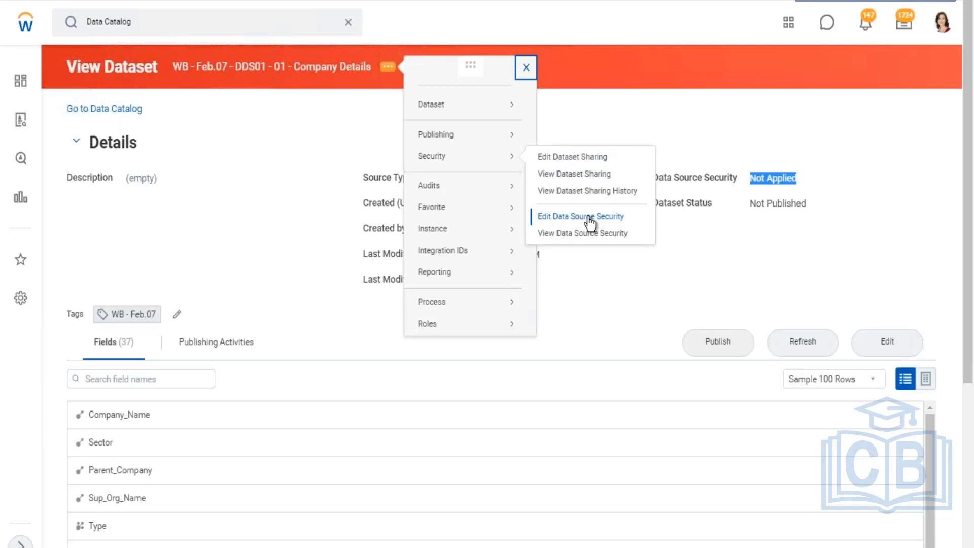
click(700, 216)
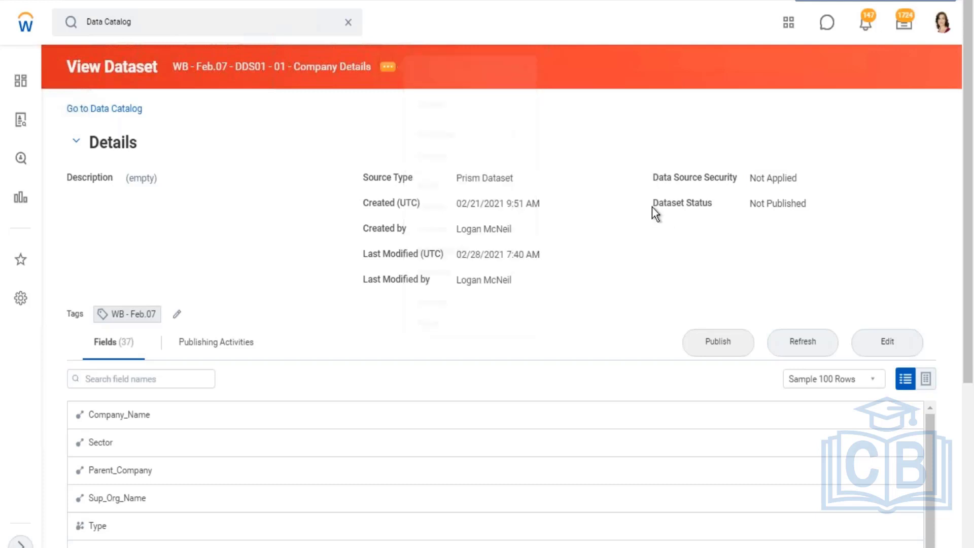
drag(709, 203, 811, 201)
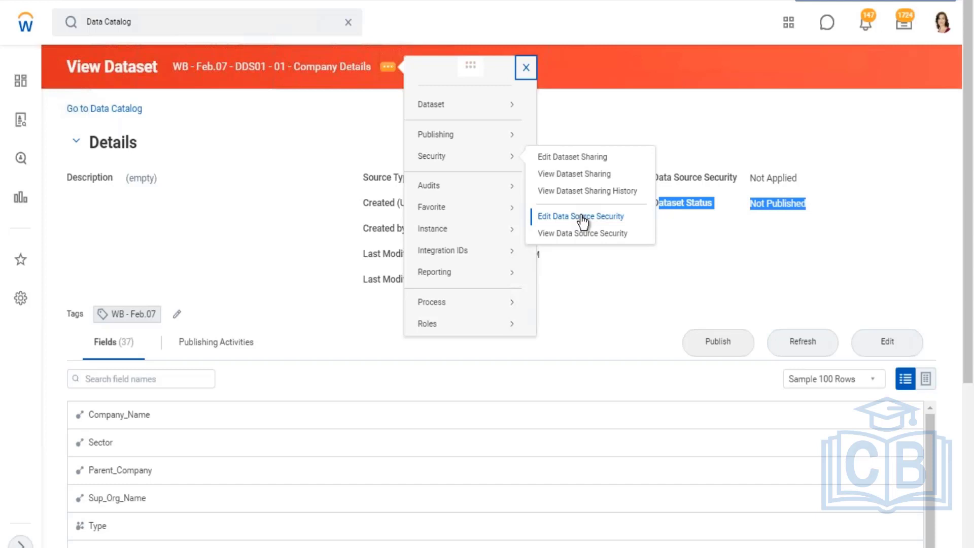
click(736, 208)
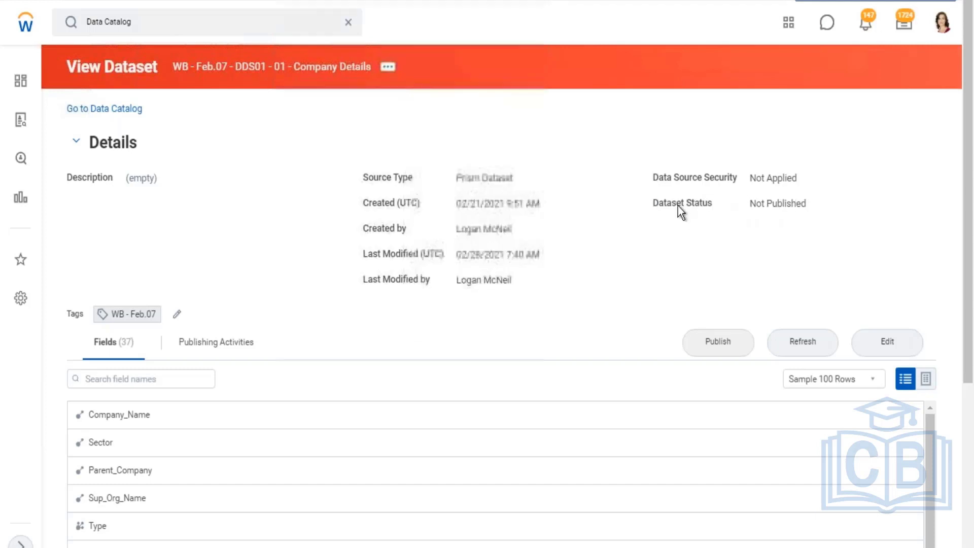
click(391, 66)
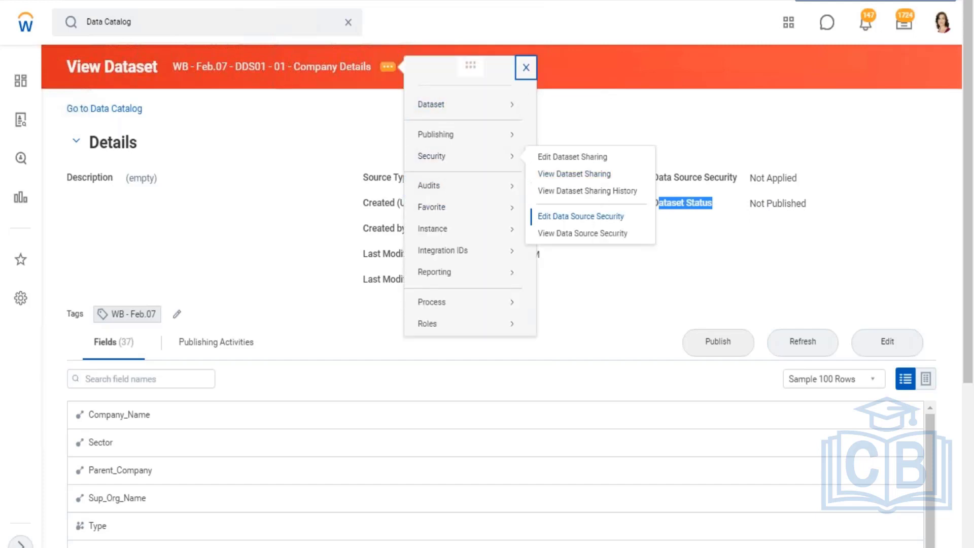
key(Escape)
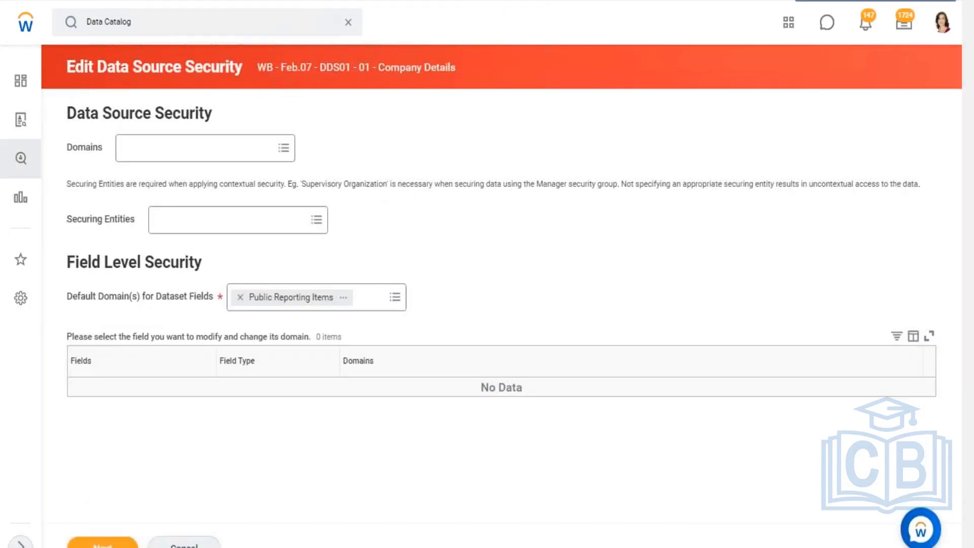
- Consult the Excel notes, and in Workday search the data source security domains for custom domain and pick Custom Domain 103
key(alt+Tab)
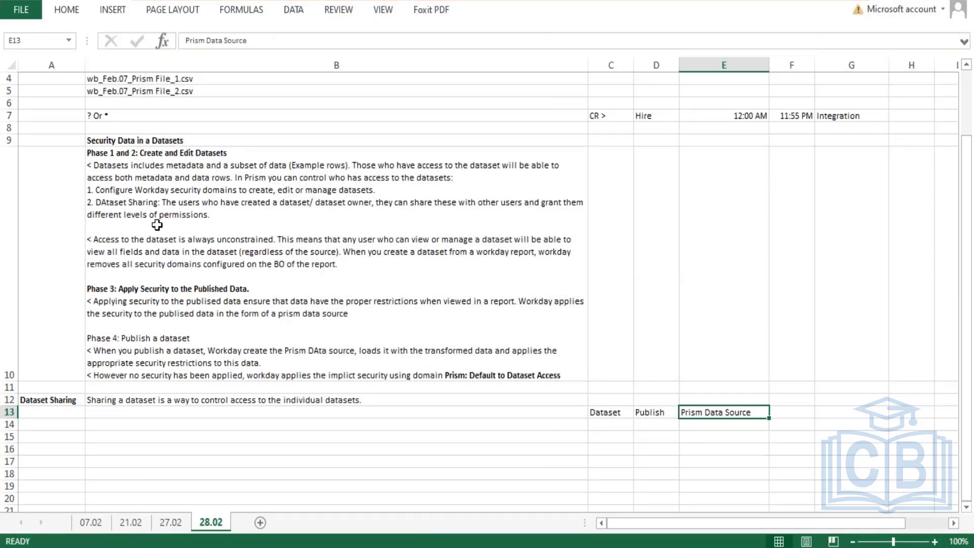
scroll(172, 231, down, 1)
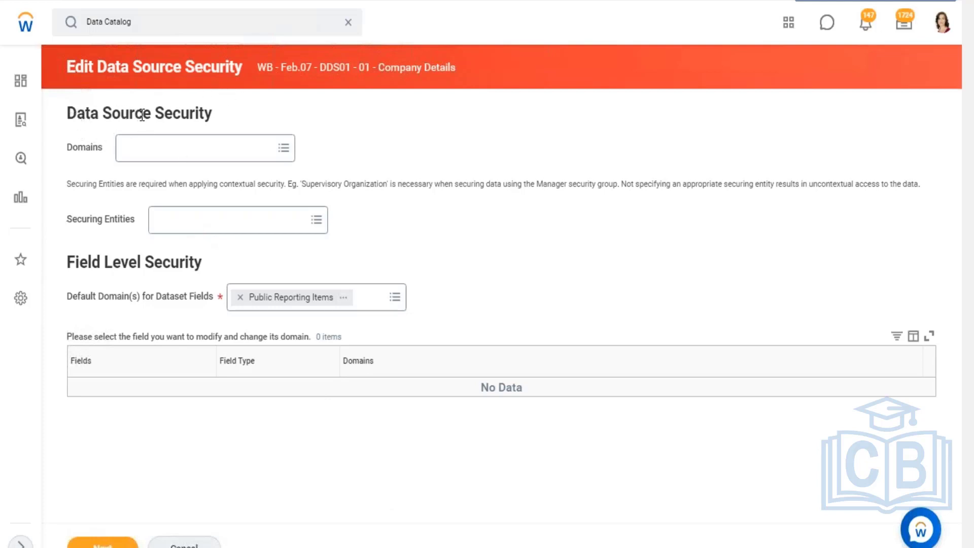
click(146, 148)
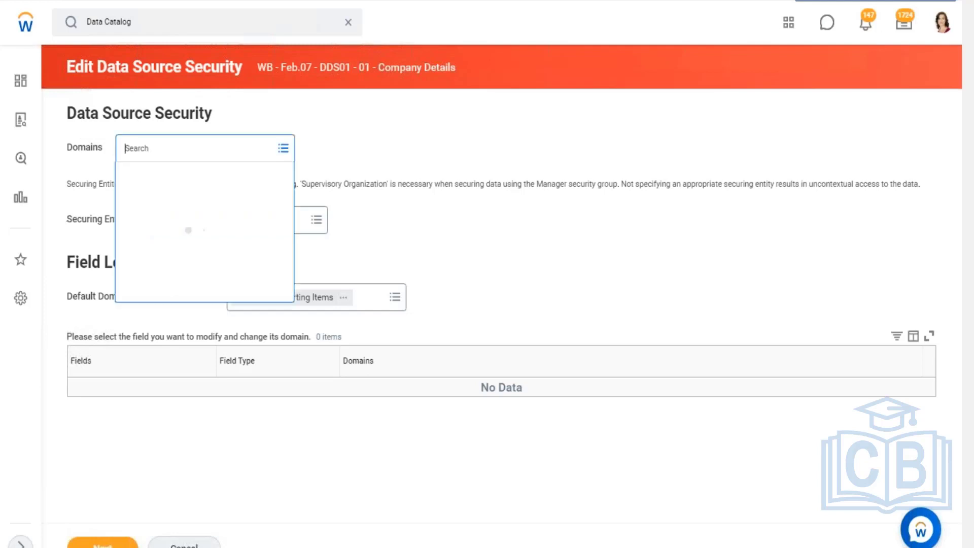
text(cu)
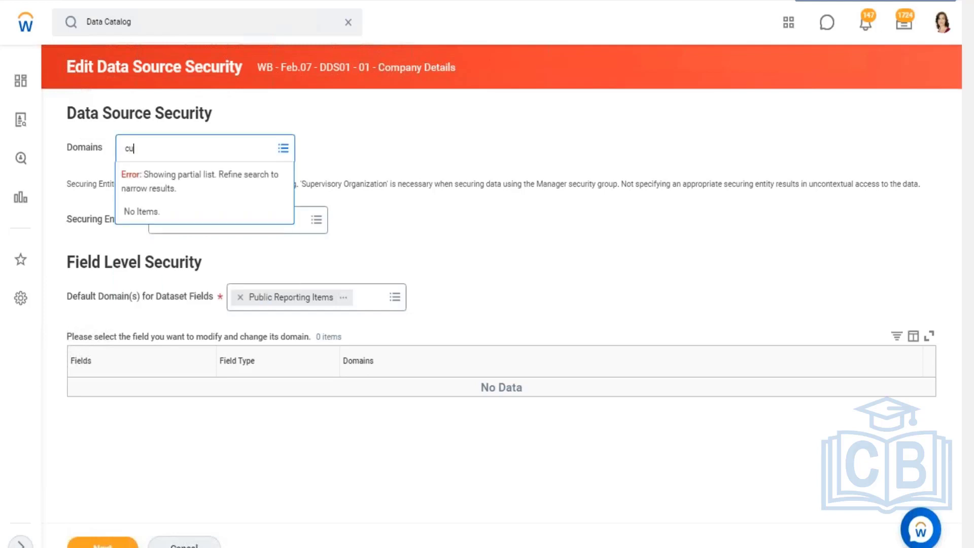
text(stom domain)
key(Return)
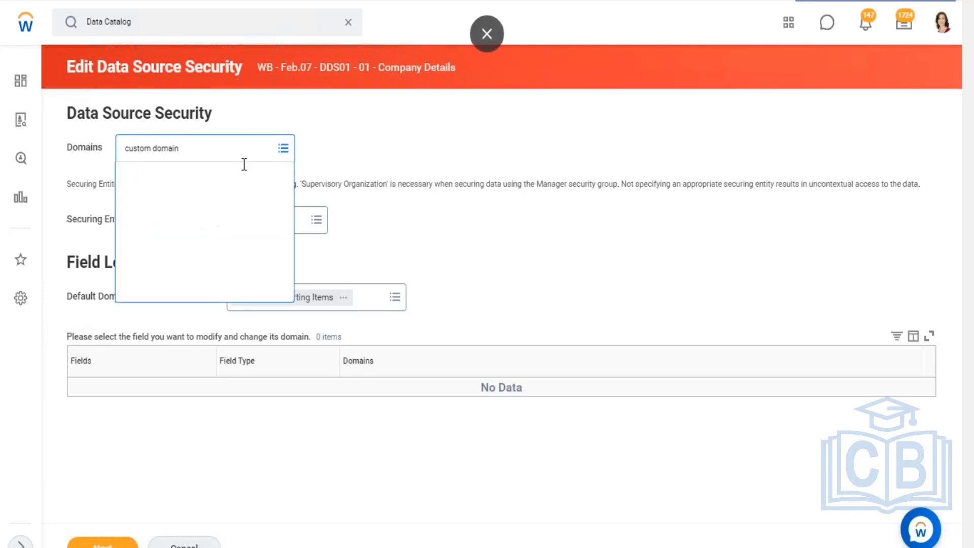
scroll(194, 229, down, 3)
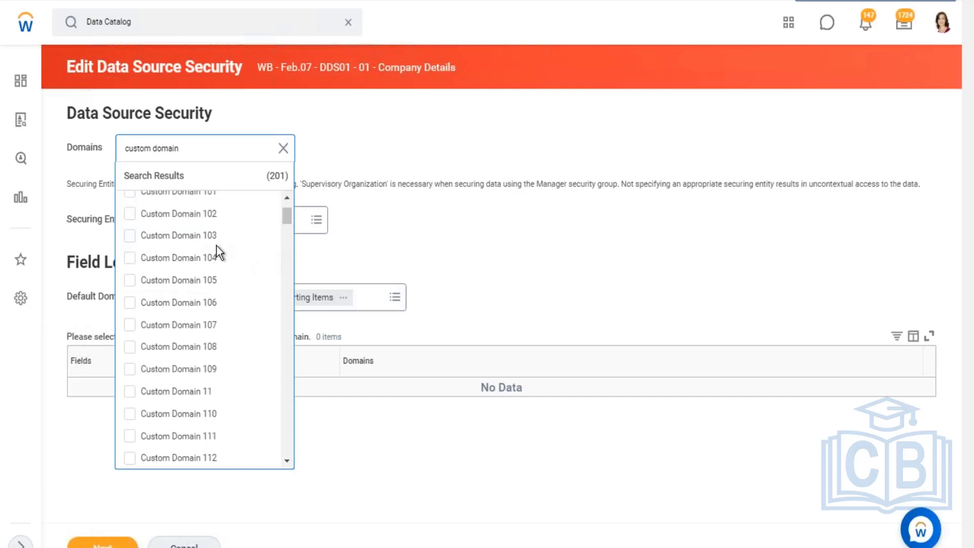
click(129, 235)
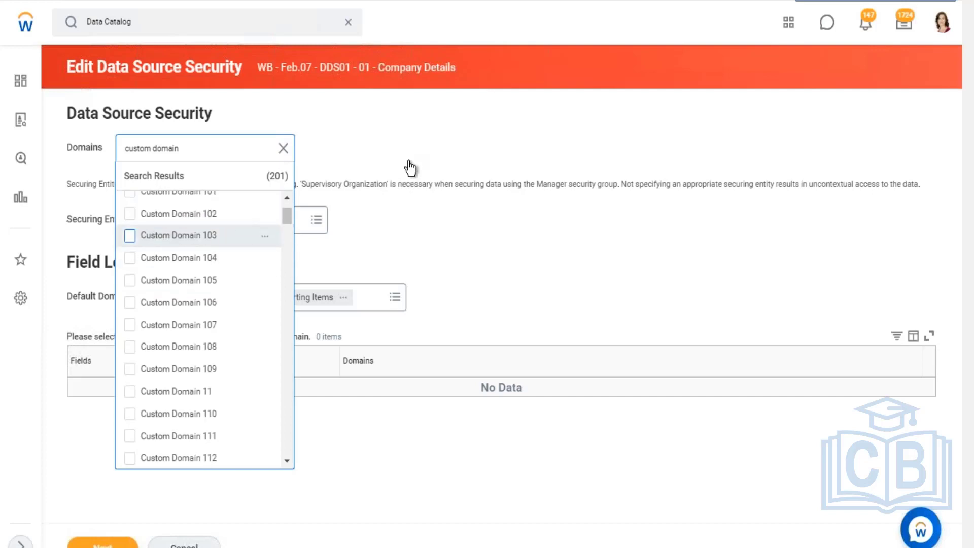
click(391, 157)
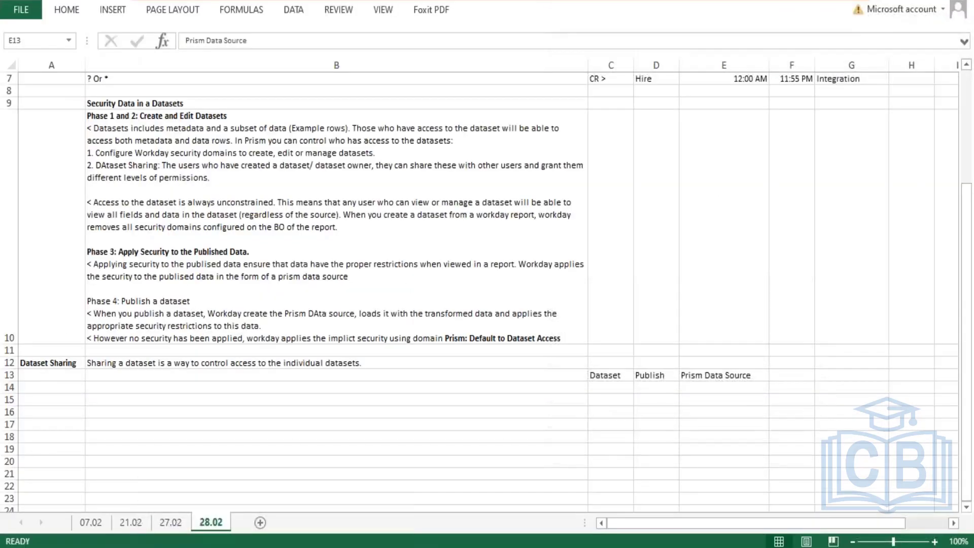
- Enter the heading Security Group in cell C24, below the existing notes on the 28.02 sheet
scroll(673, 272, down, 2)
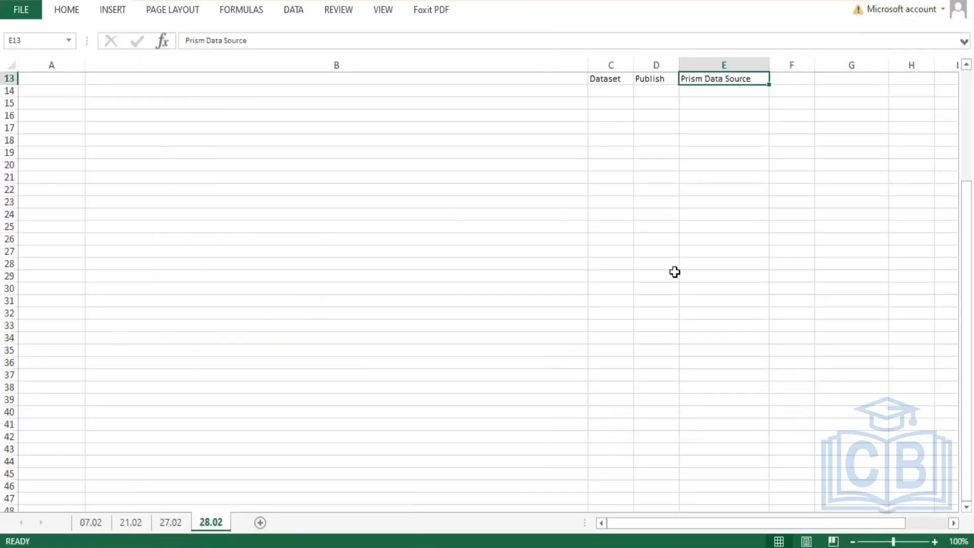
click(652, 213)
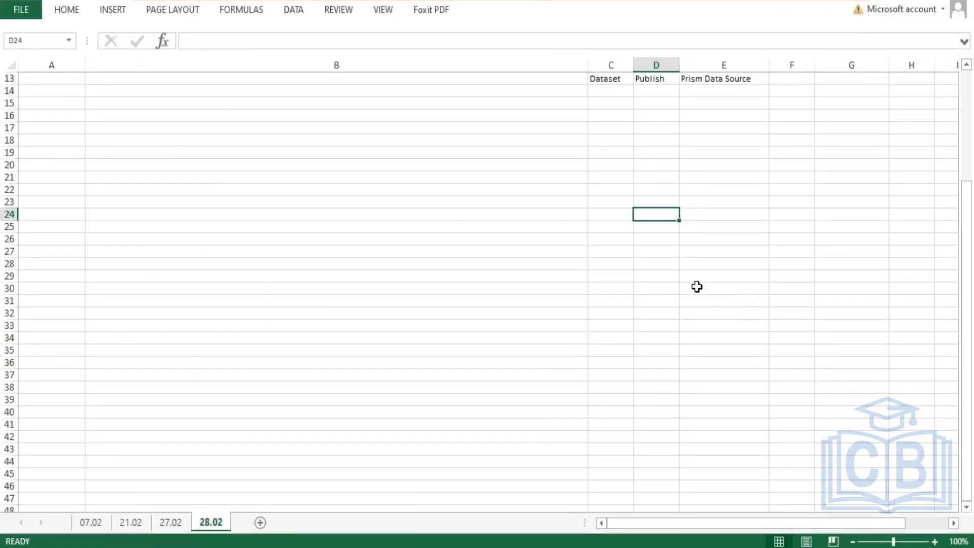
click(617, 212)
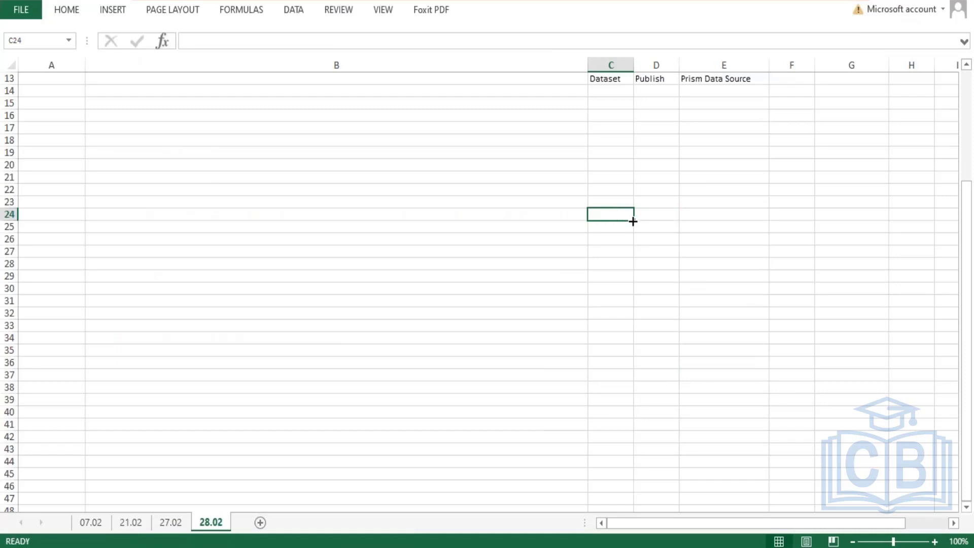
text(Security)
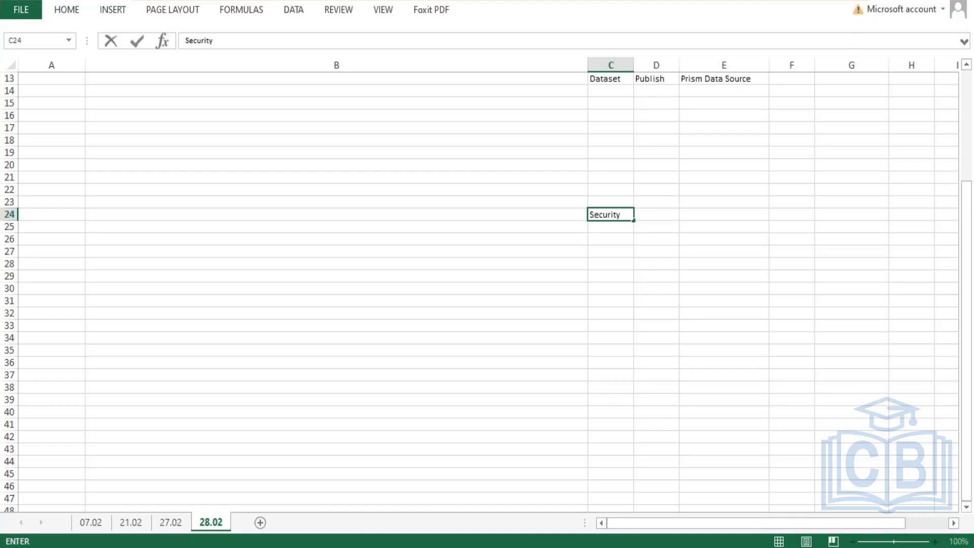
text( Group)
key(Return)
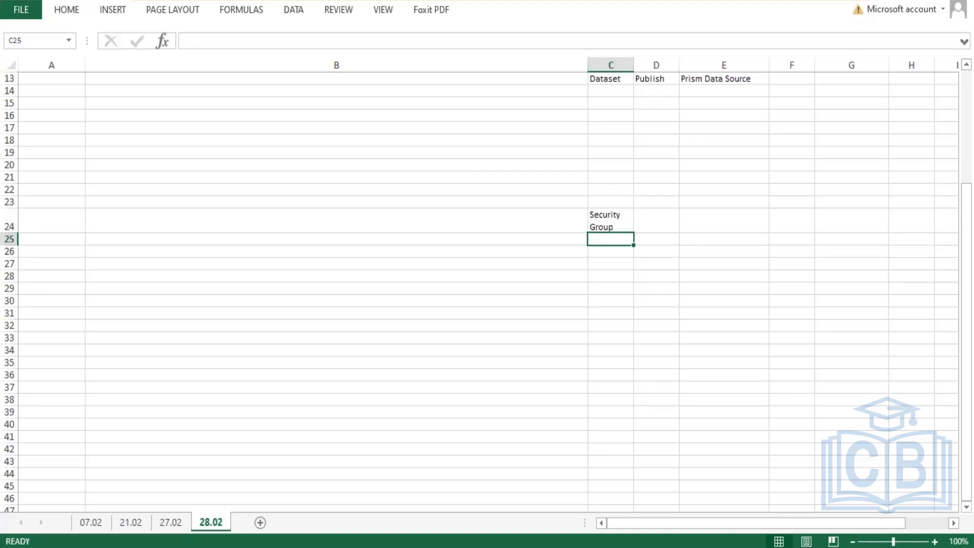
- Widen column C so Security Group fits on one line with room to spare, and autofit the height of row 24
drag(634, 65, 667, 66)
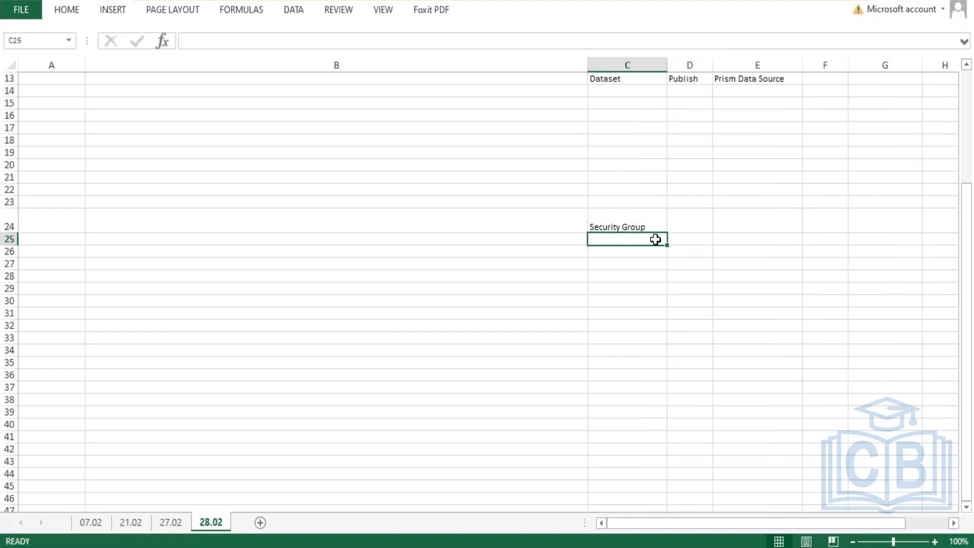
double_click(17, 232)
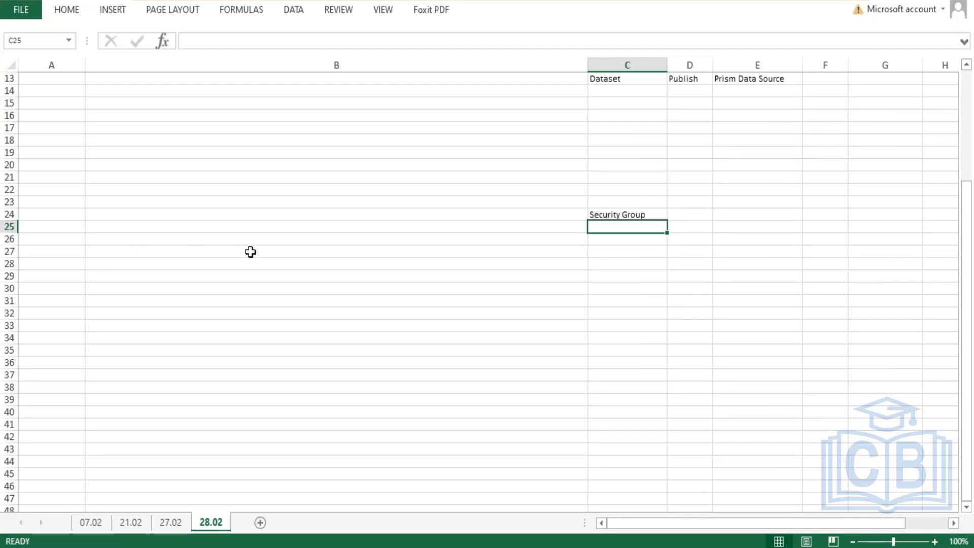
double_click(669, 63)
click(669, 64)
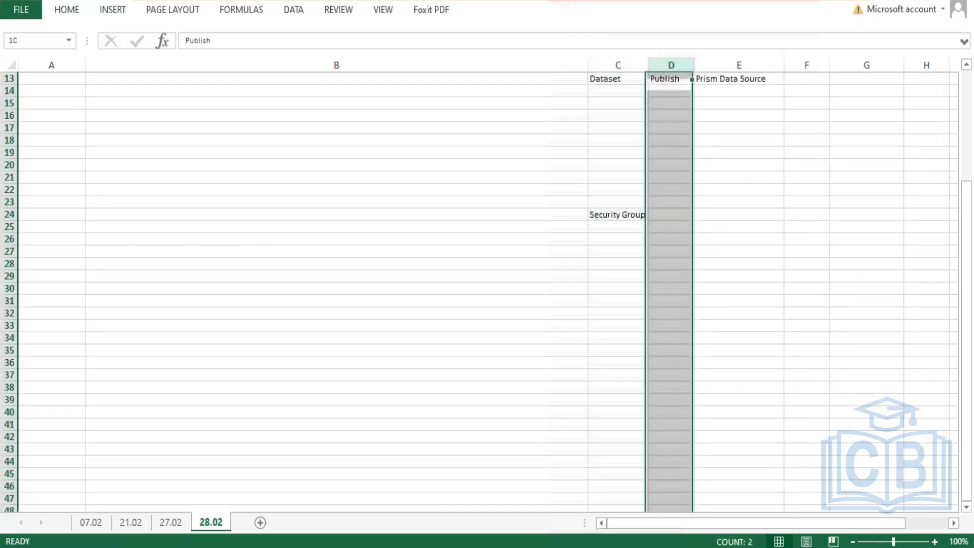
click(607, 226)
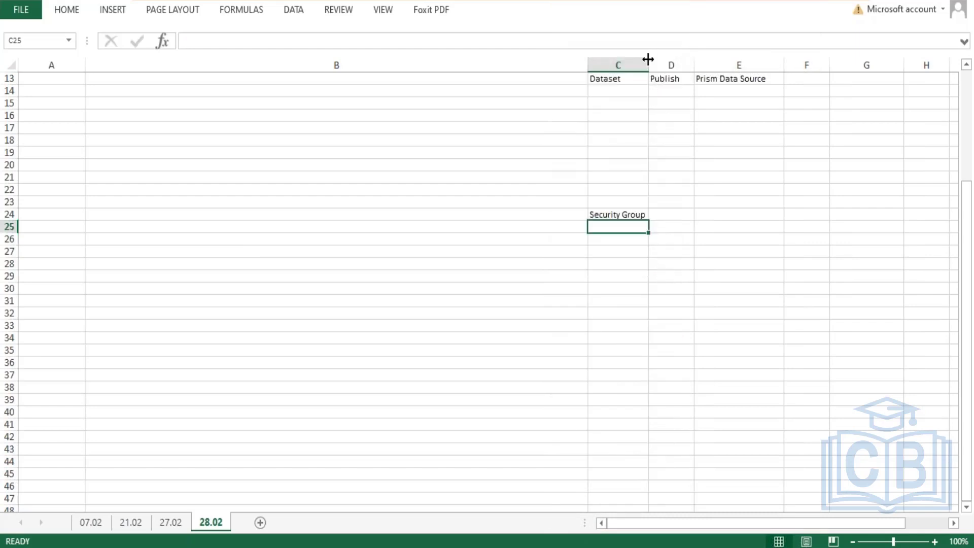
drag(648, 63, 683, 63)
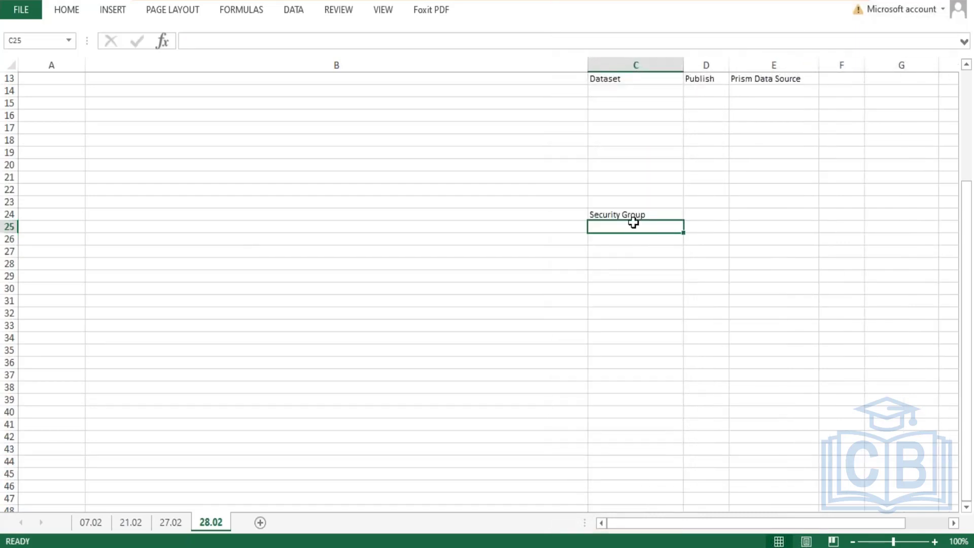
- Enter the definition "Group of user > Same axs" in cell C25 under the Security Group heading
text(Gro)
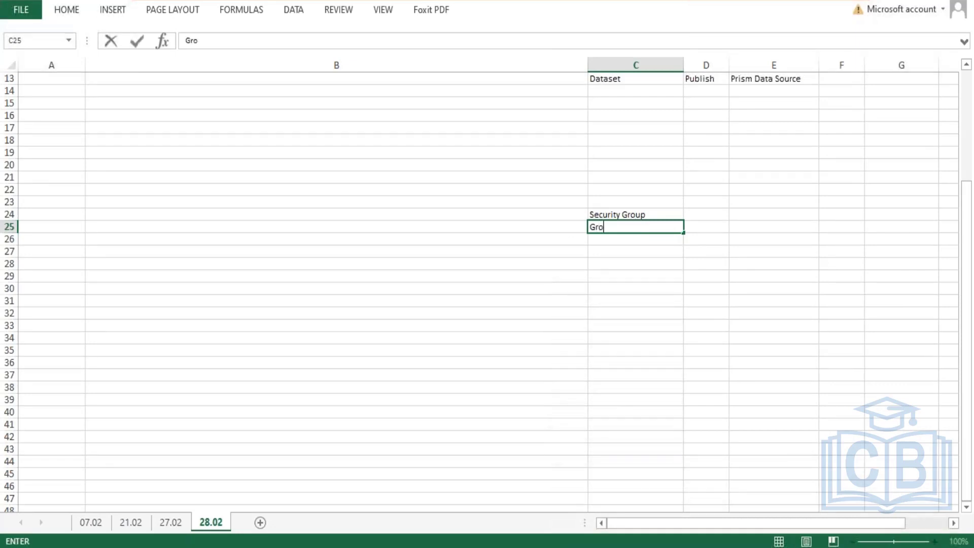
text(up of user > Same acc)
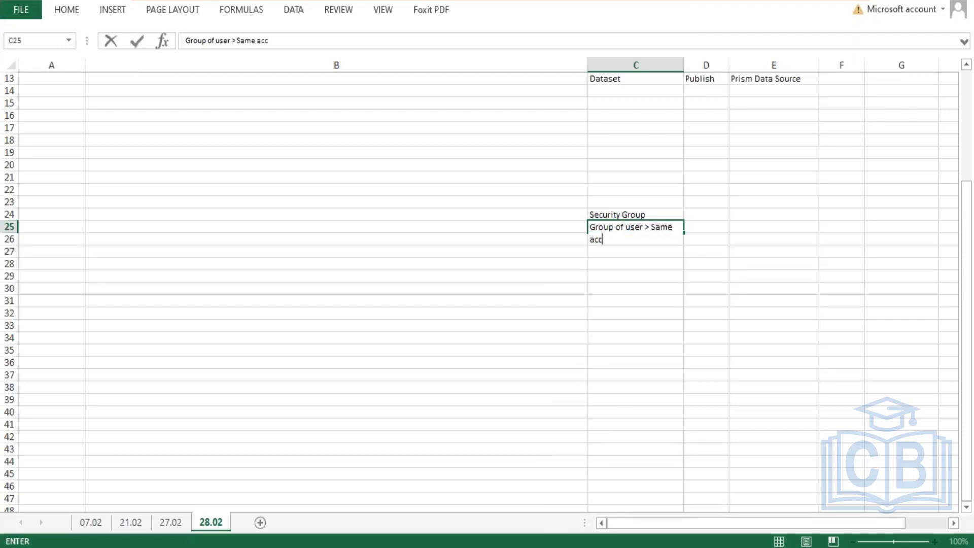
key(BackSpace)
text(xs)
key(Return)
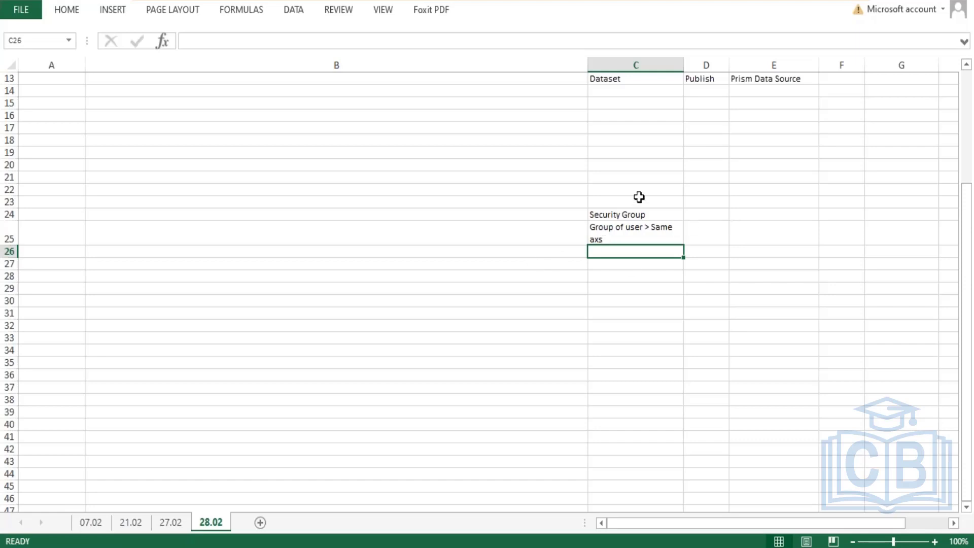
click(630, 228)
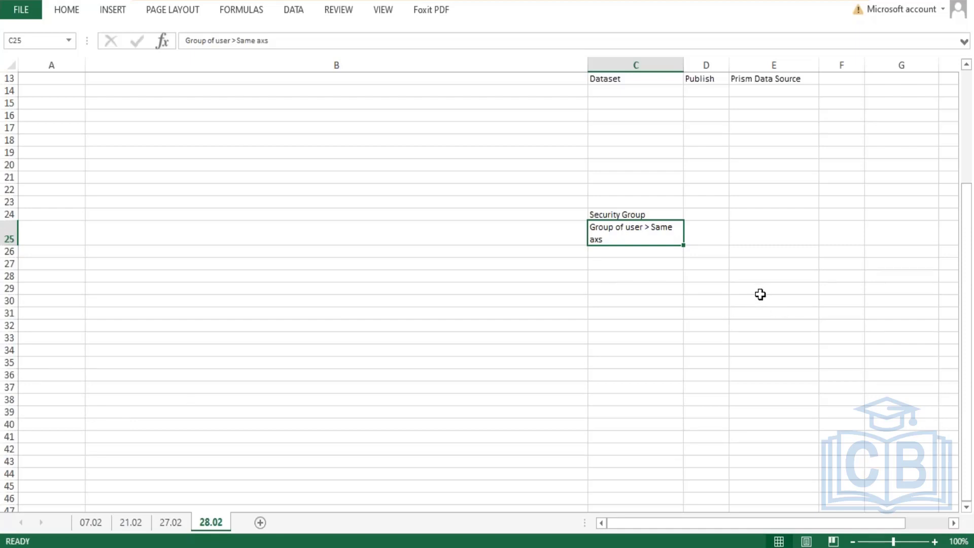
- Enter "Domains > Securable Items" in cell E24, alongside the Security Group heading
click(745, 215)
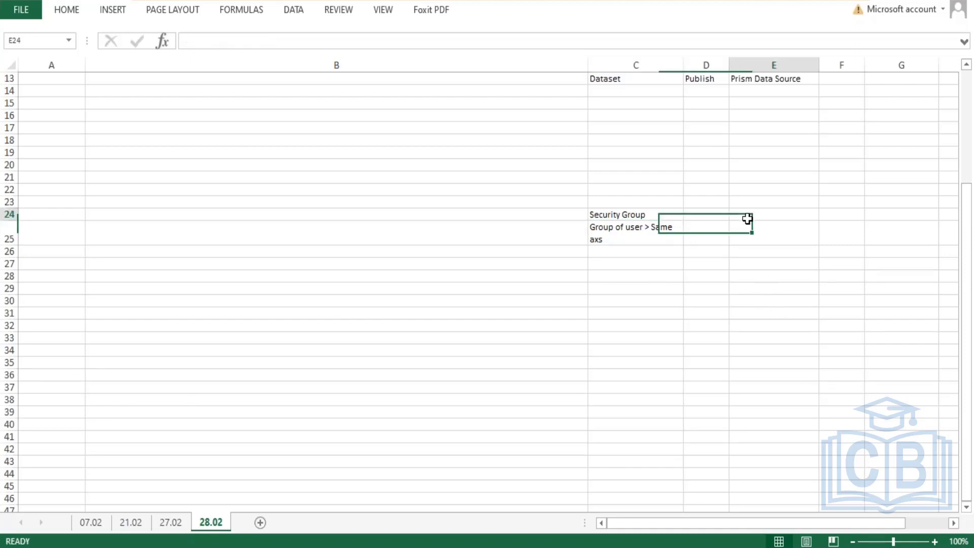
text(Domains)
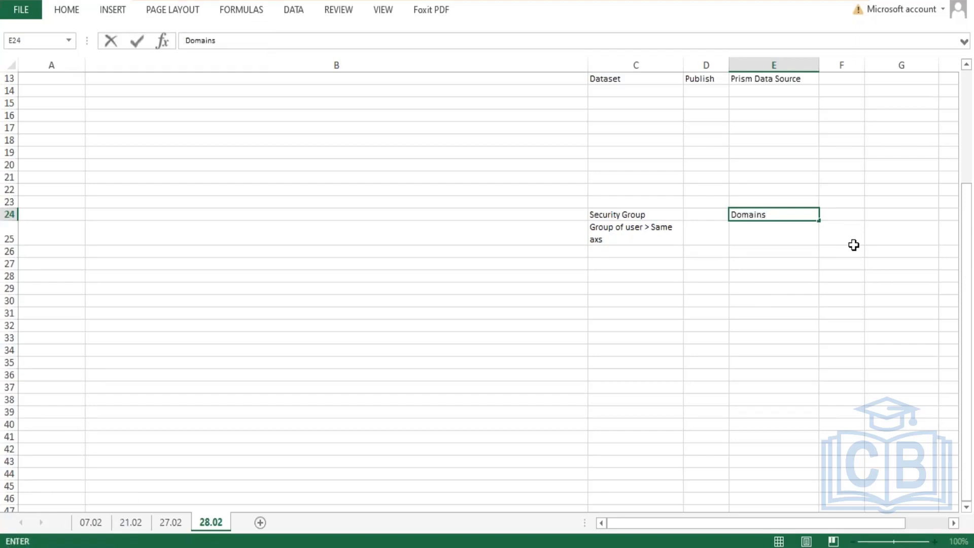
key(Return)
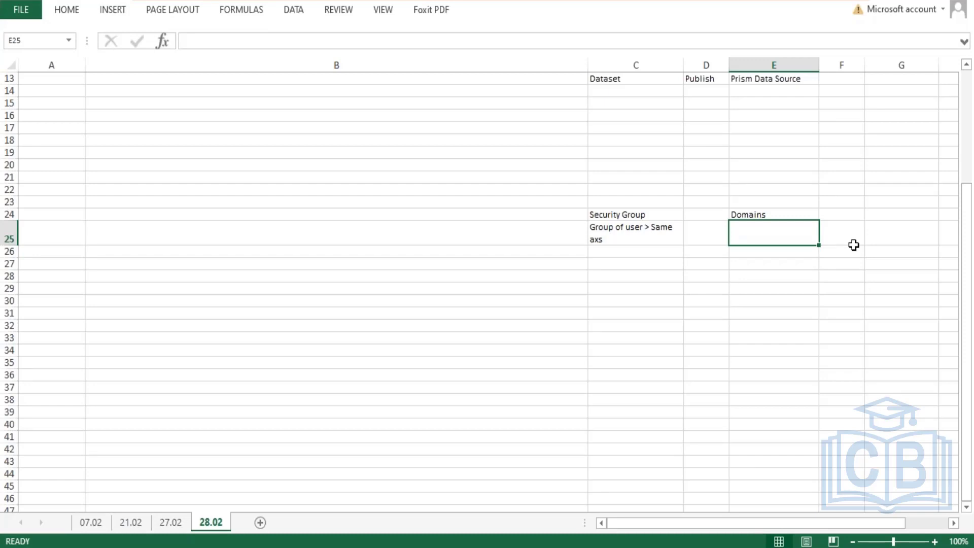
double_click(800, 214)
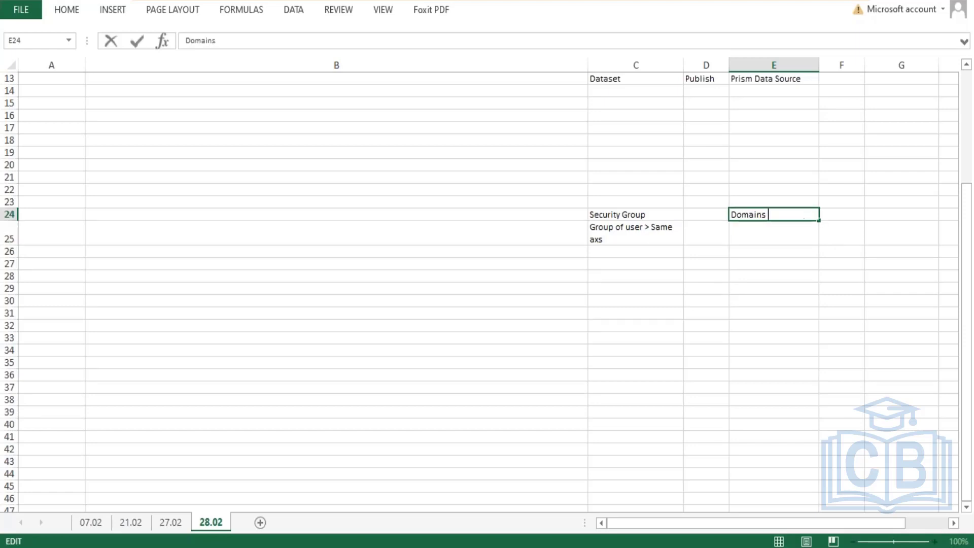
text(> Securable Ite)
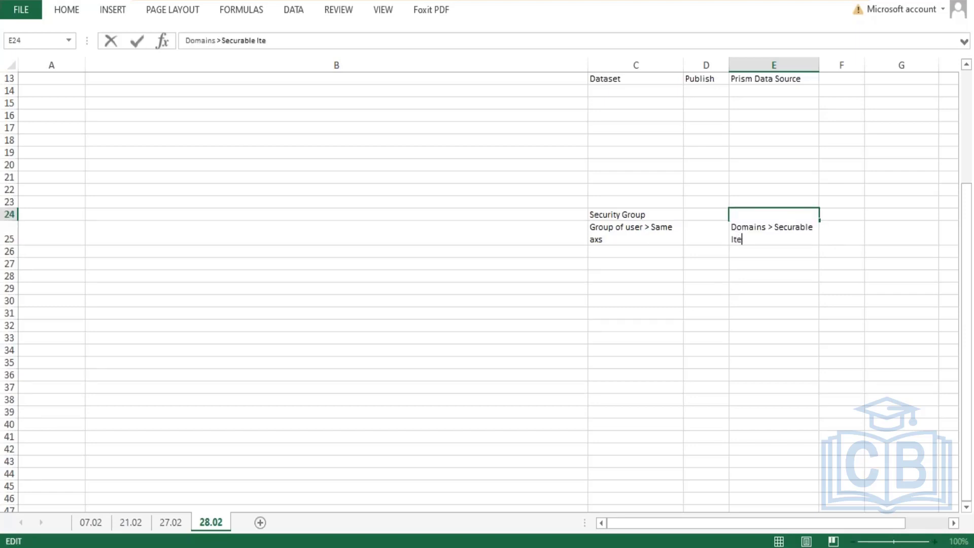
text(ms)
key(Return)
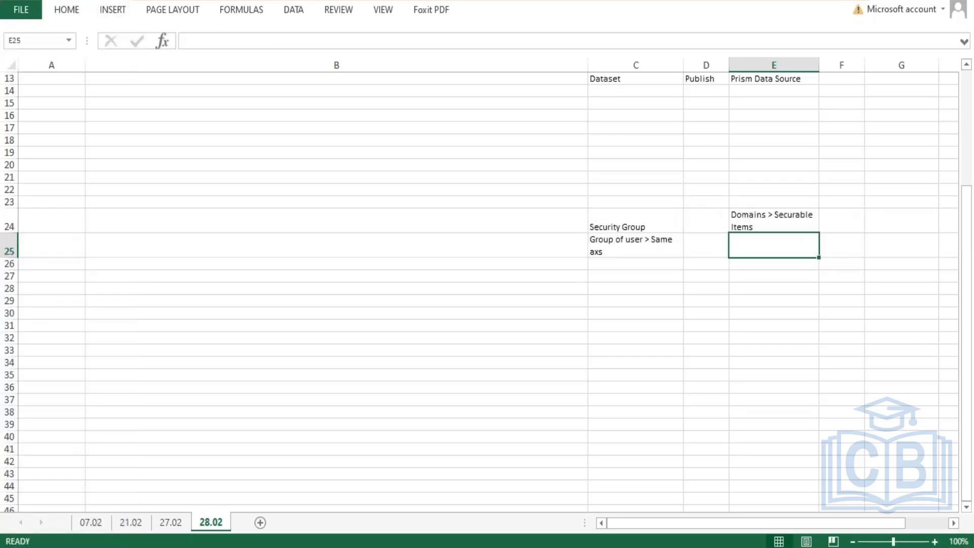
- Widen columns C and E so their notes fit on one line, and reduce rows 24 and 25 to single-line height
drag(820, 63, 851, 66)
drag(684, 63, 705, 63)
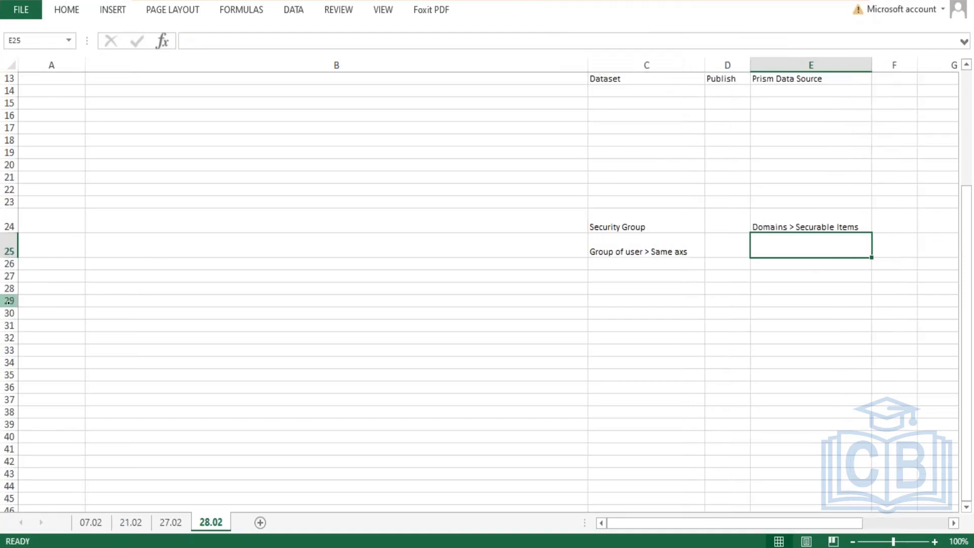
double_click(8, 257)
double_click(859, 226)
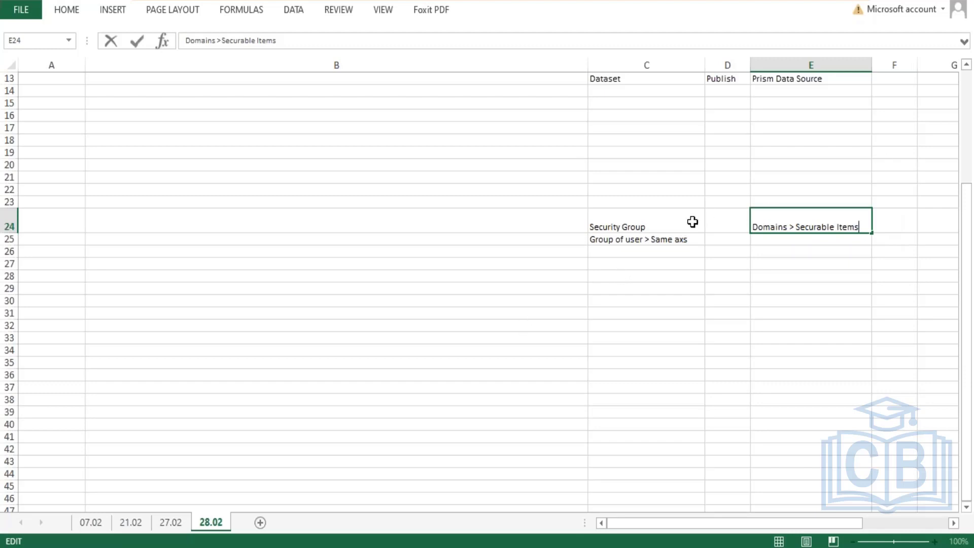
drag(691, 222, 692, 239)
click(857, 215)
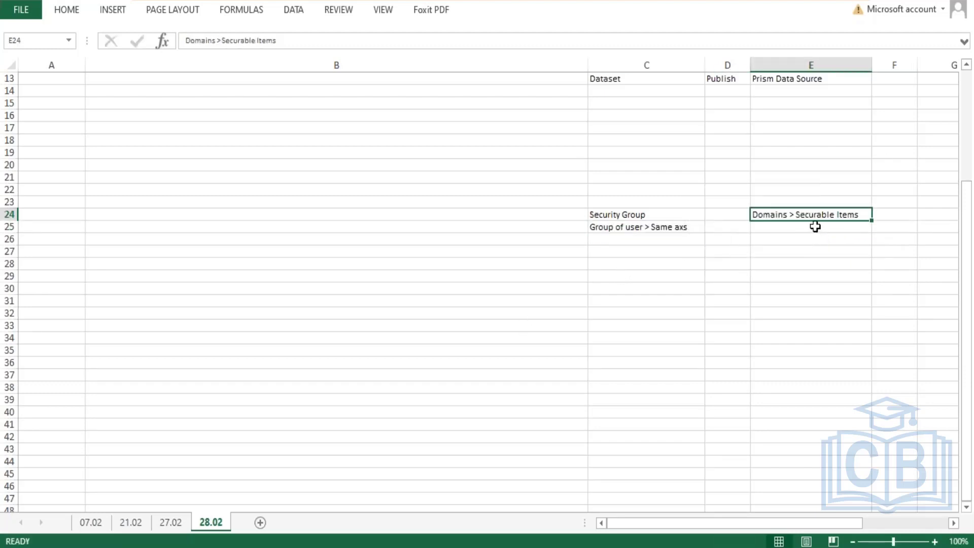
- Enter the example security group ABC in cell C27 and list its members' names in the cells beneath it
click(817, 226)
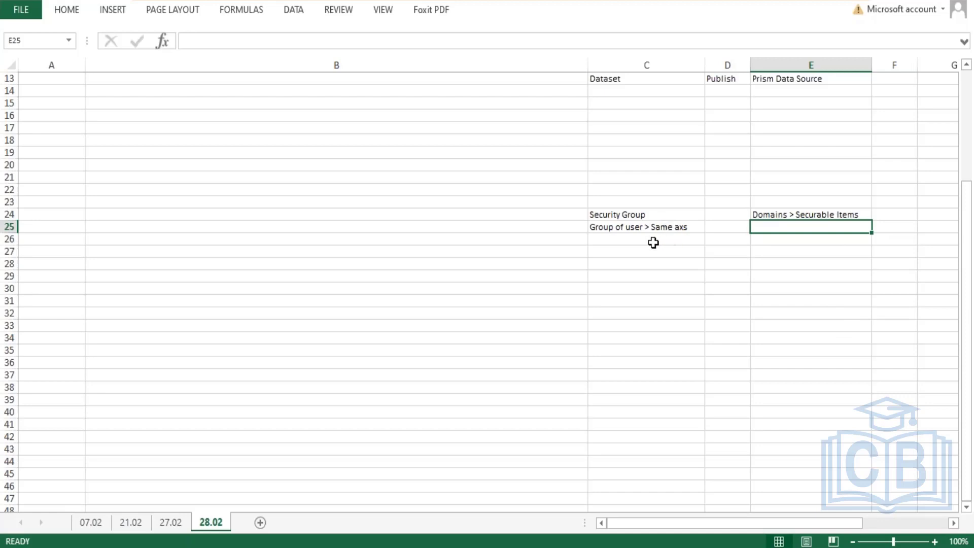
click(626, 212)
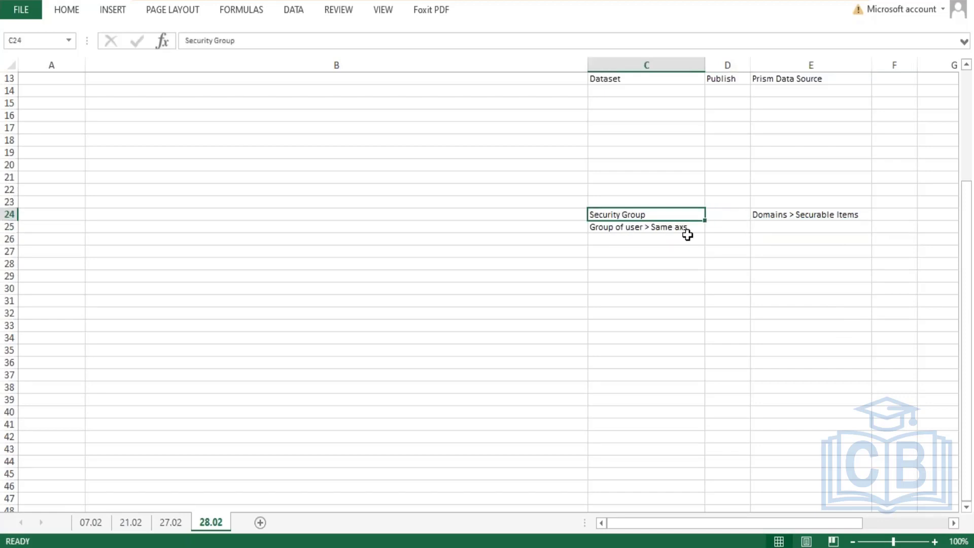
click(644, 227)
click(654, 250)
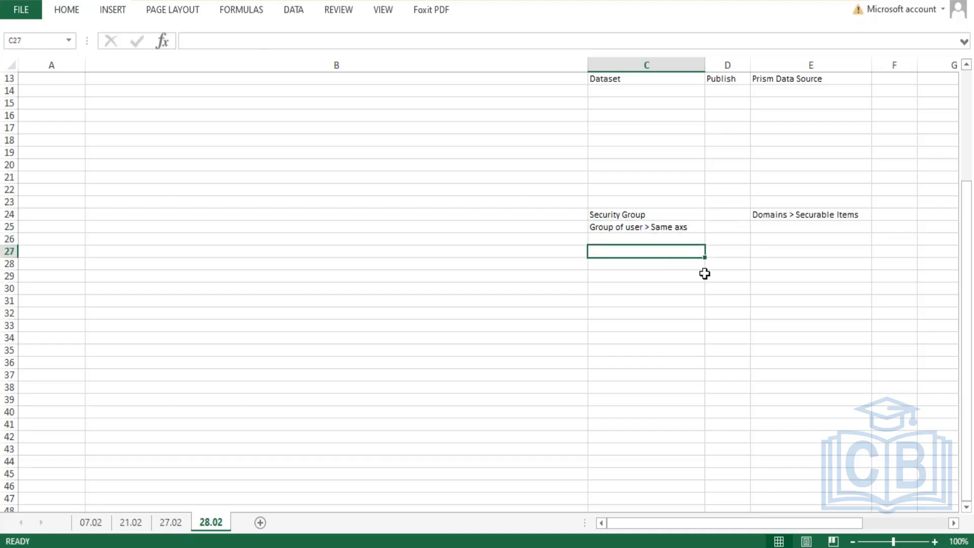
text(ABC)
key(Return)
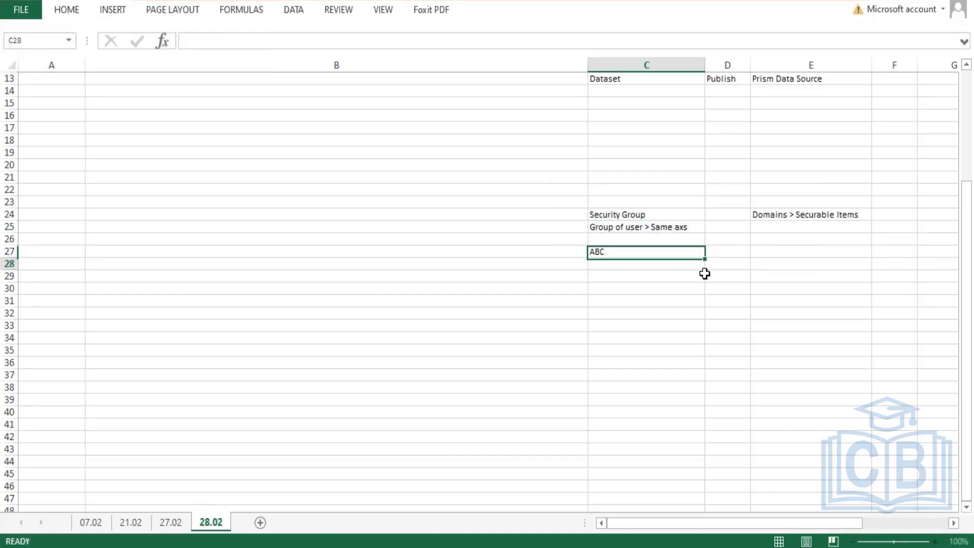
text(E)
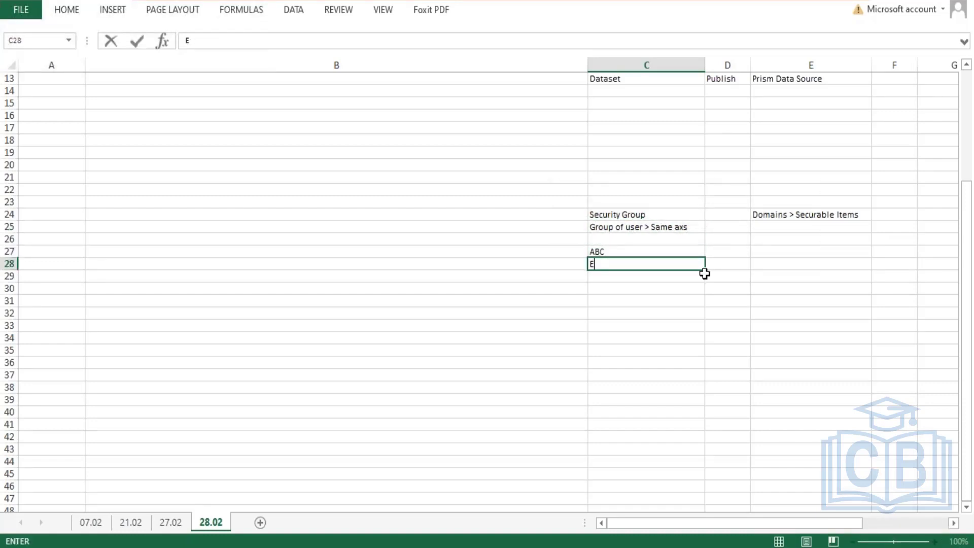
key(Tab)
- Enter the securable item "Create Sup Org" in cell E28 and its domain heading "Domain CSO" in E27
click(811, 264)
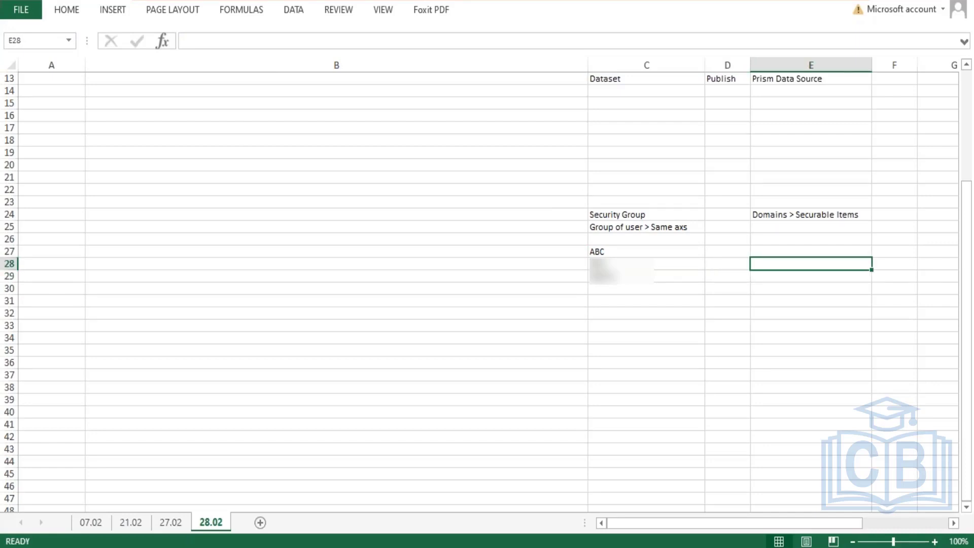
text(Create Sup)
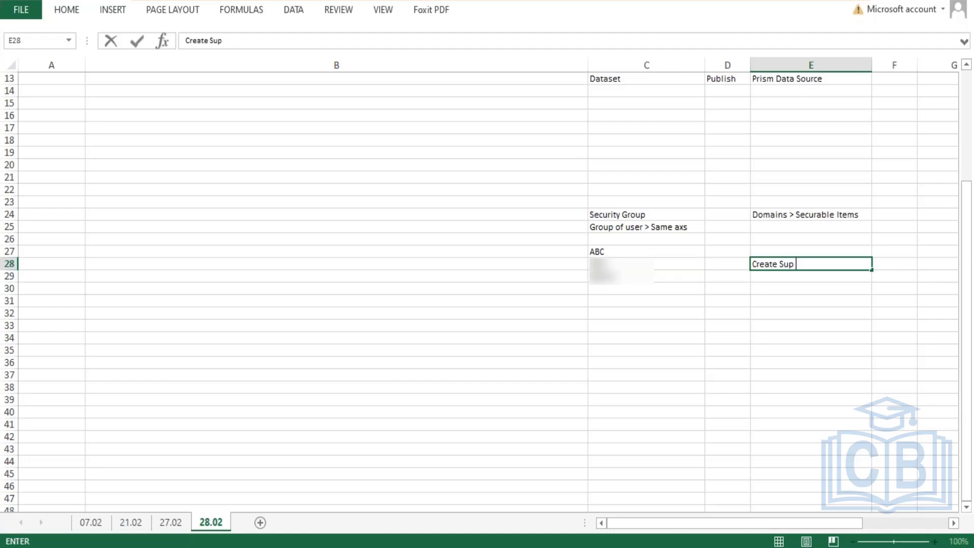
text( Org)
click(810, 251)
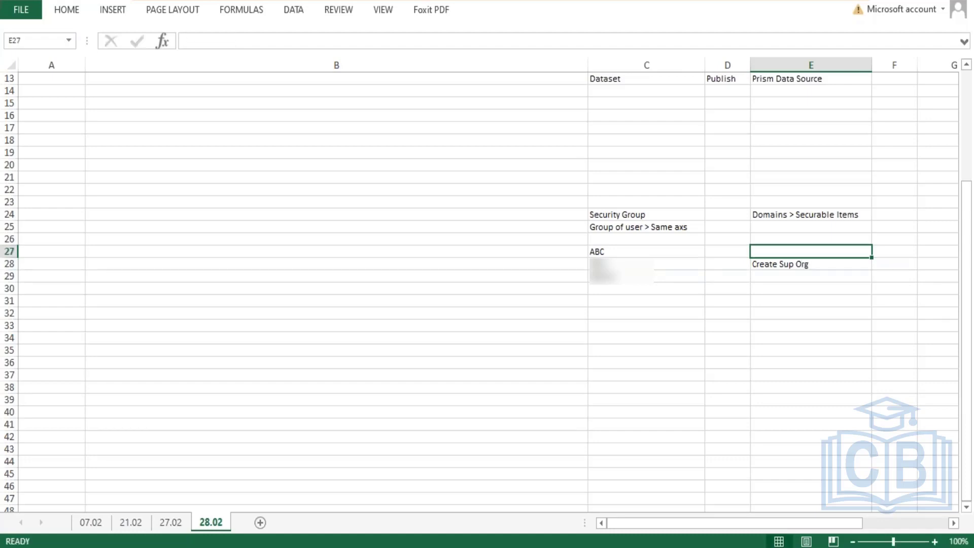
text(Domain)
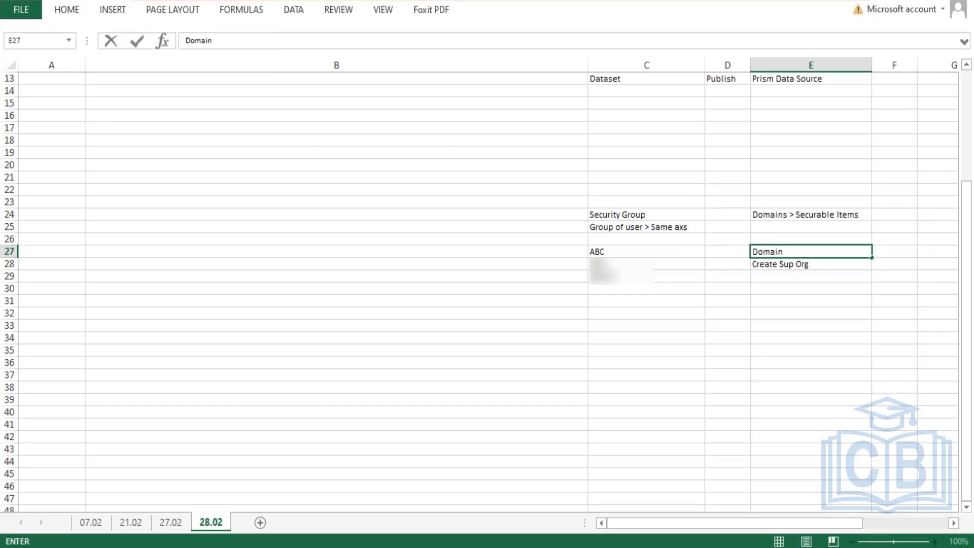
text( CSO)
key(Left)
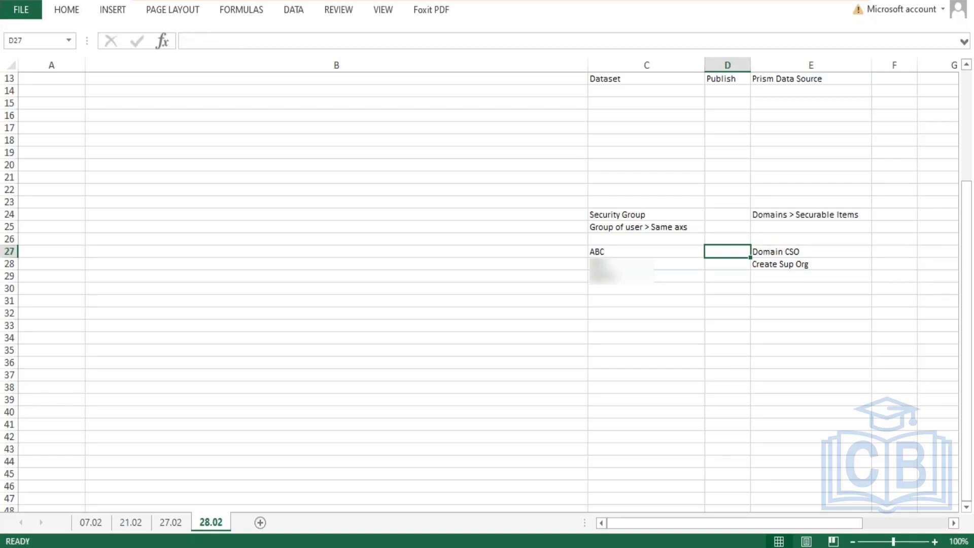
click(608, 250)
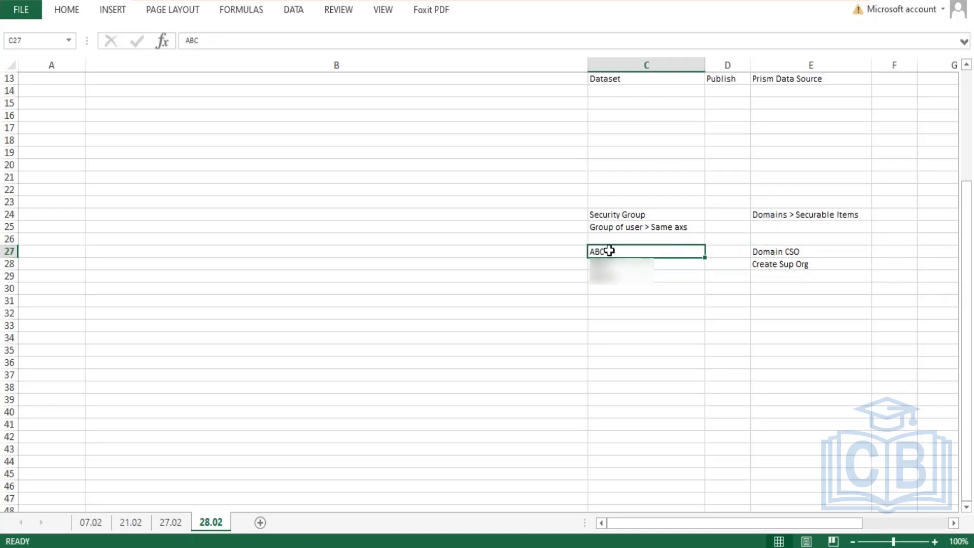
click(775, 252)
click(719, 251)
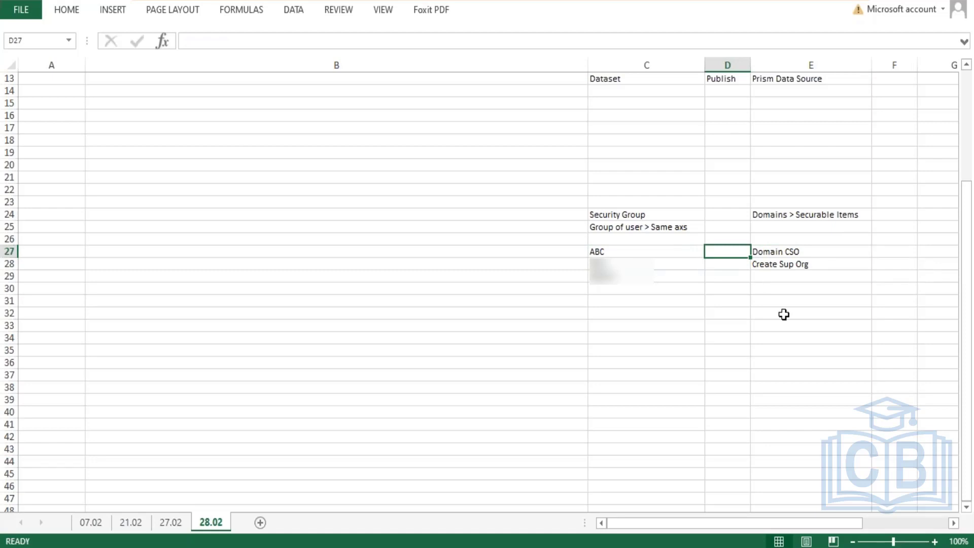
- Enter "Domain Security Policy Permissions" in cell D27, widen column D, and fit row 27's height to its text
text(Doma)
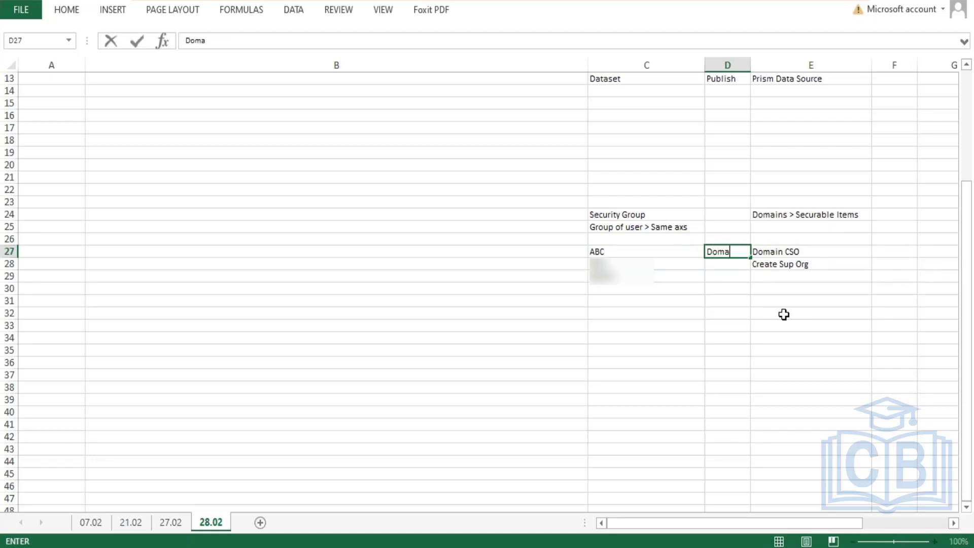
text(in Securit)
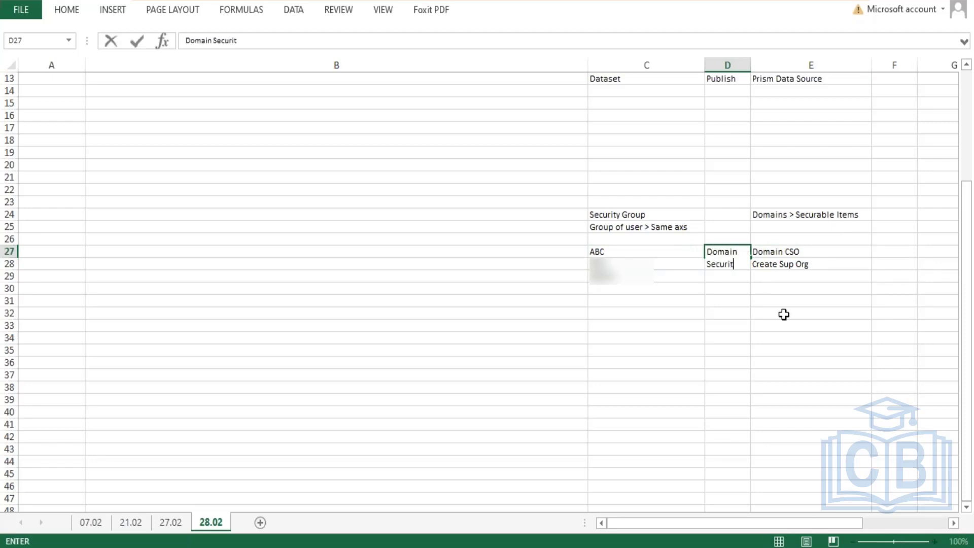
text(y Policy Permissions)
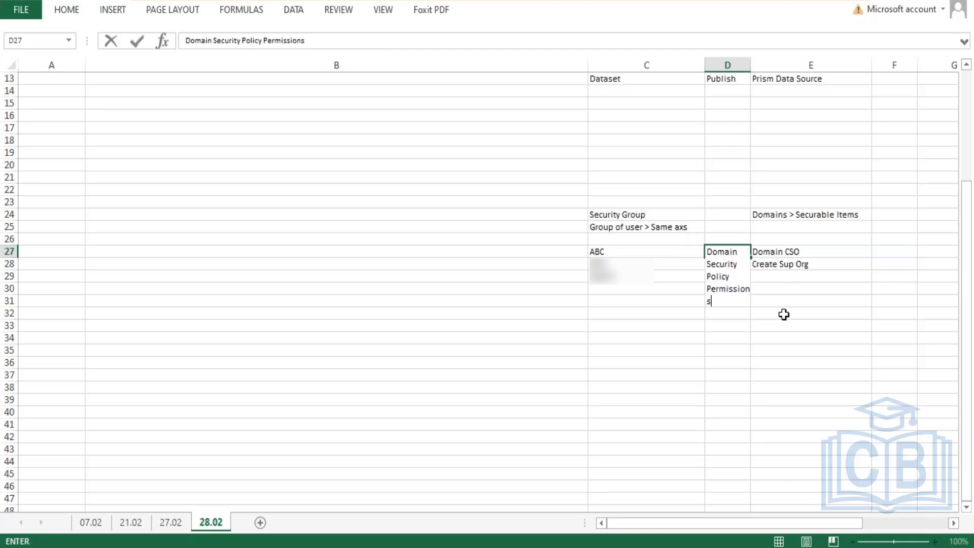
key(Return)
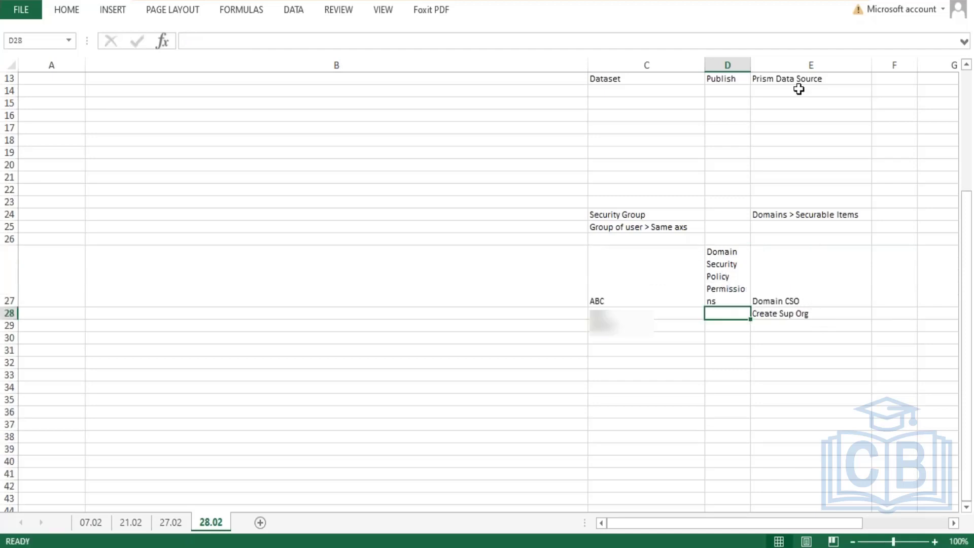
drag(750, 66, 808, 66)
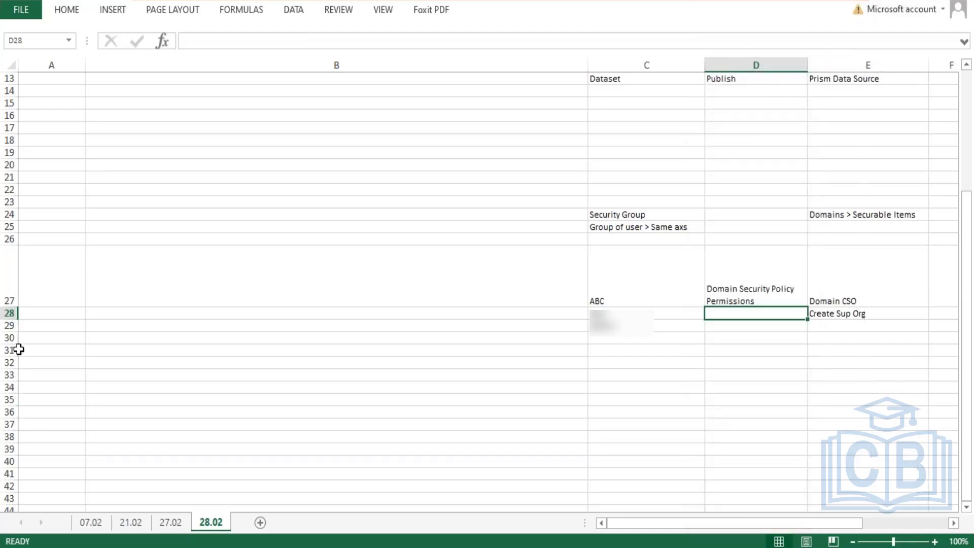
double_click(9, 307)
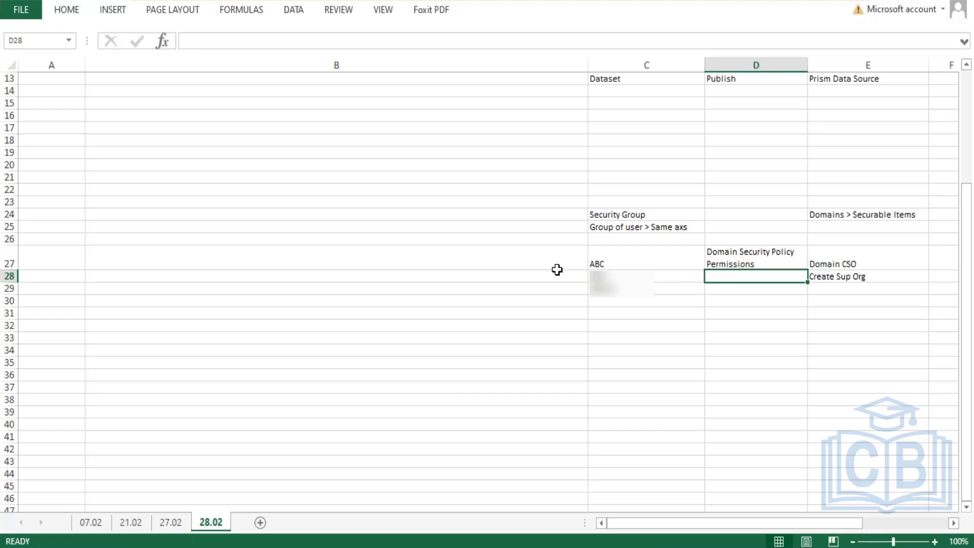
- Examine how security group ABC and its listed members relate to Domain CSO and the securable items beneath it
click(620, 260)
double_click(620, 261)
drag(620, 261, 586, 260)
click(612, 264)
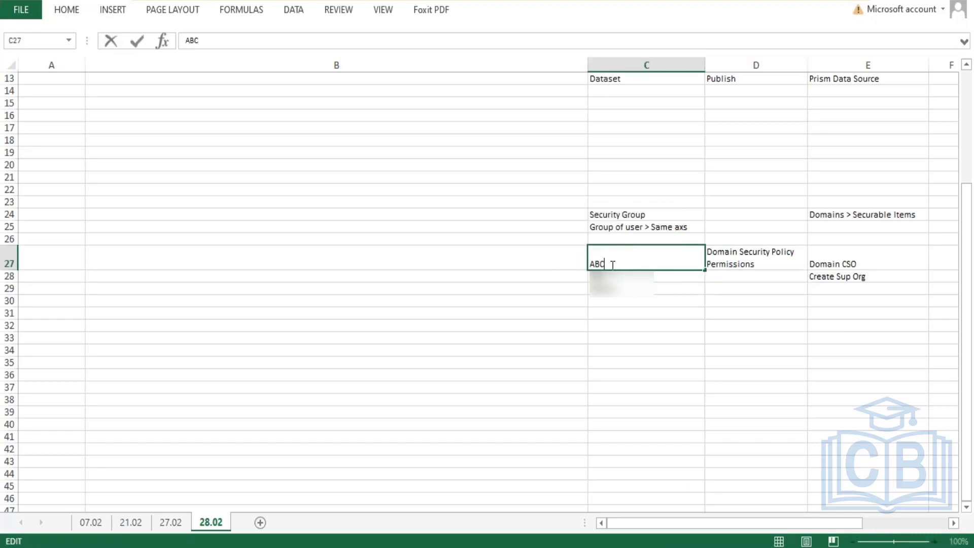
click(868, 257)
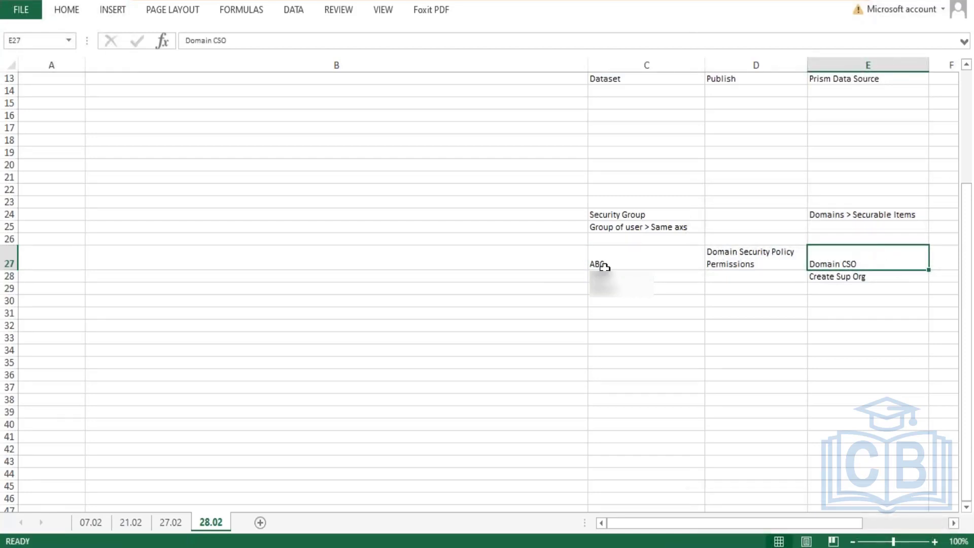
drag(604, 277, 614, 299)
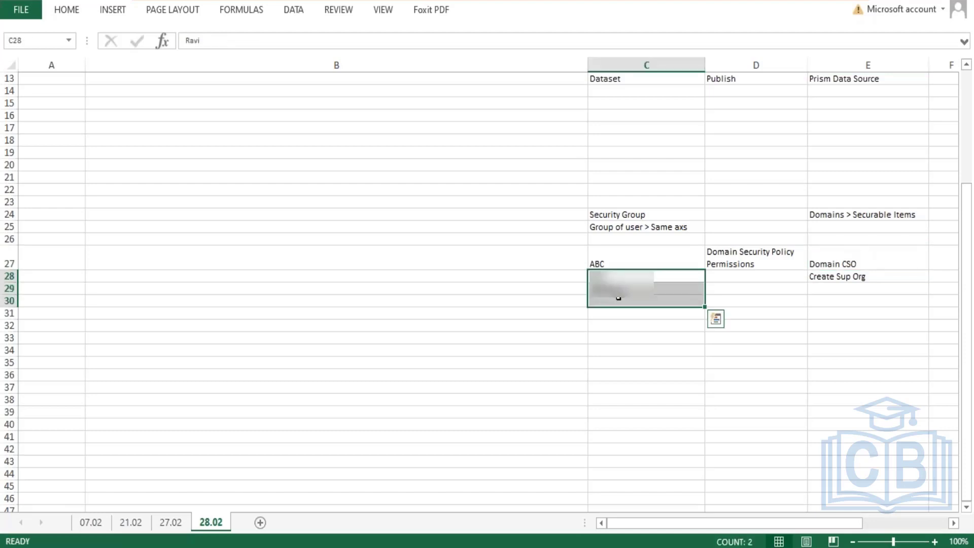
double_click(606, 260)
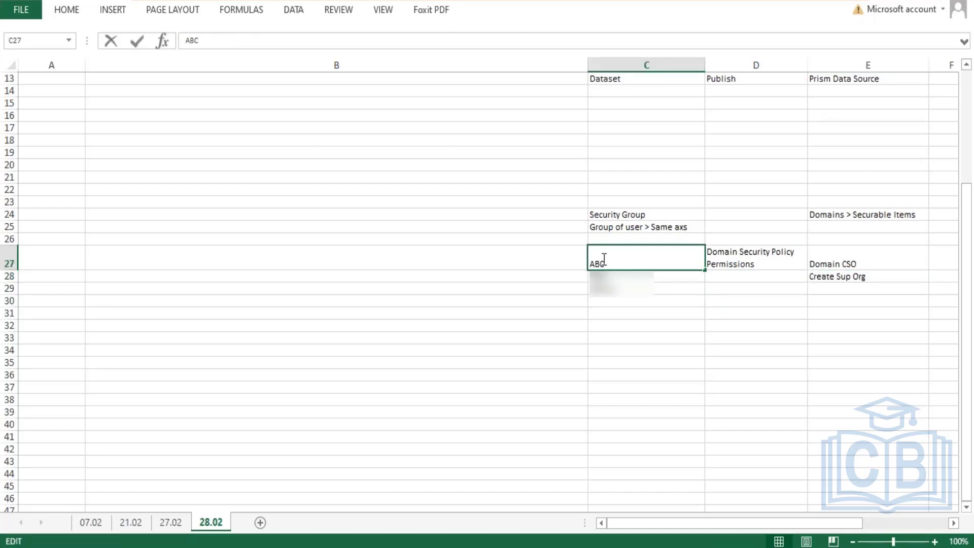
click(868, 263)
double_click(871, 263)
drag(871, 263, 815, 263)
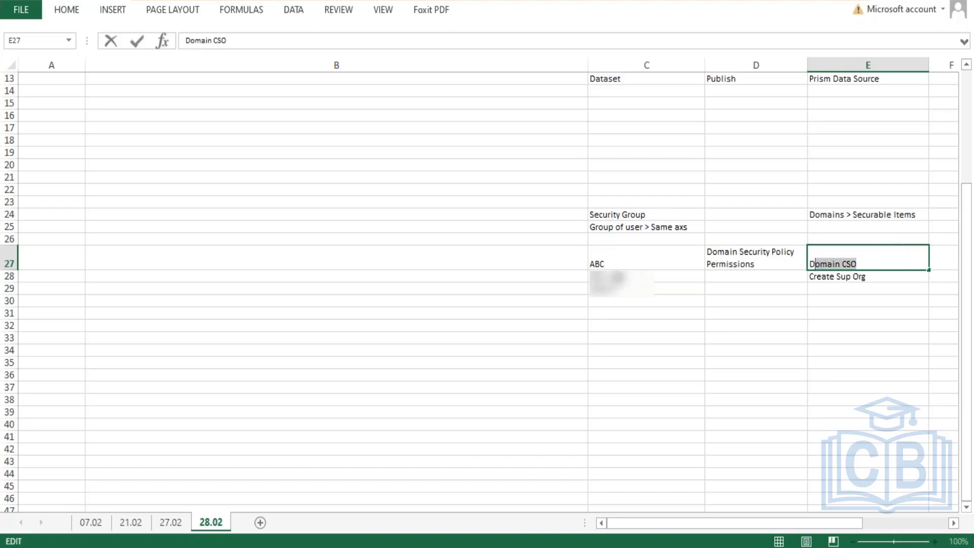
drag(604, 276, 615, 325)
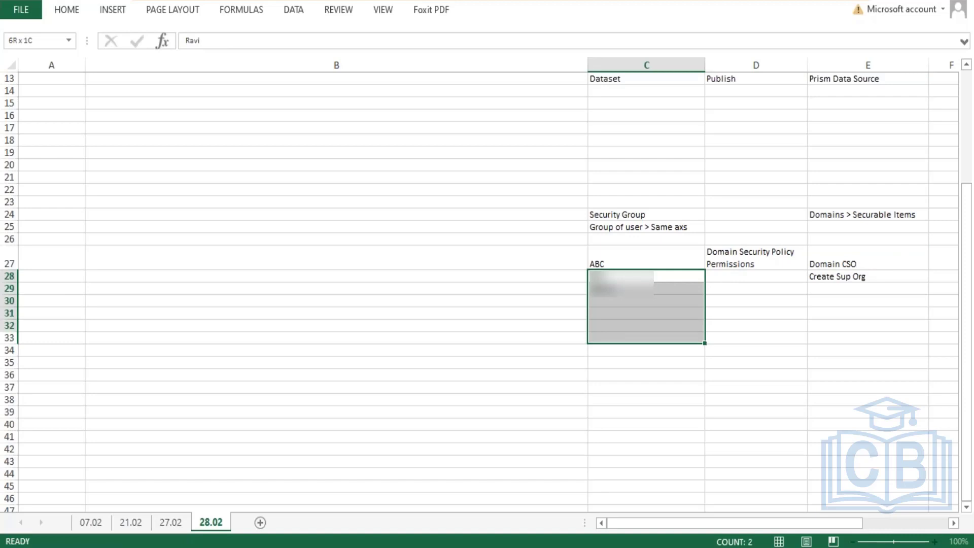
drag(857, 278, 863, 325)
click(856, 260)
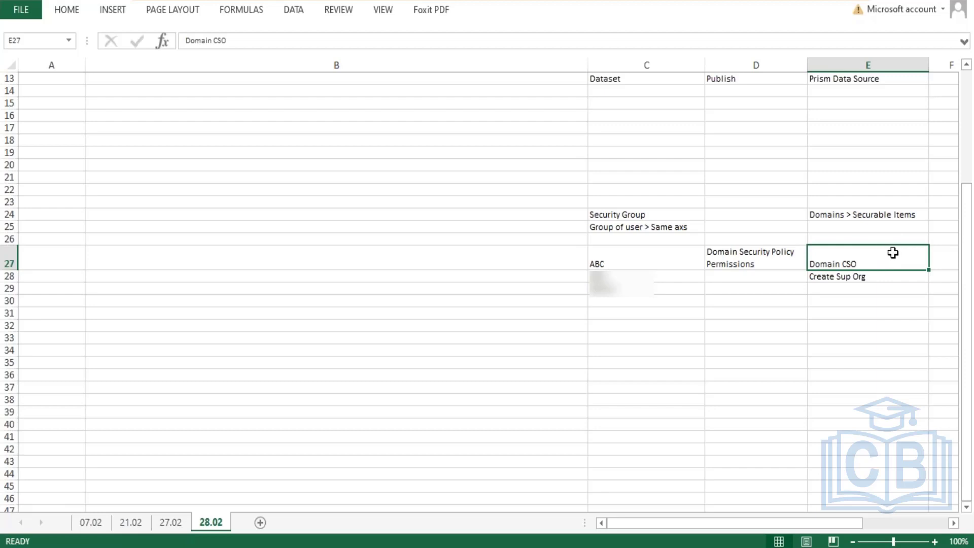
click(632, 353)
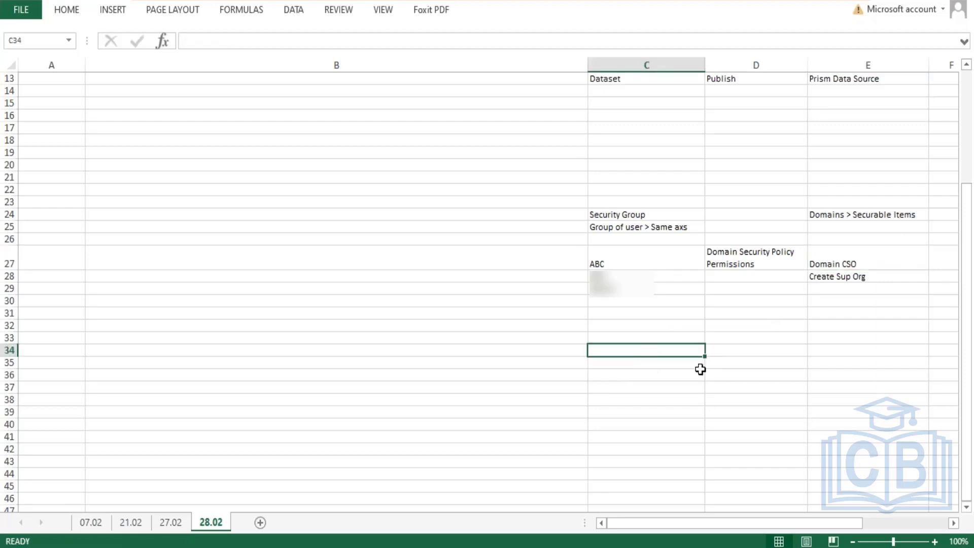
text(Prism Data)
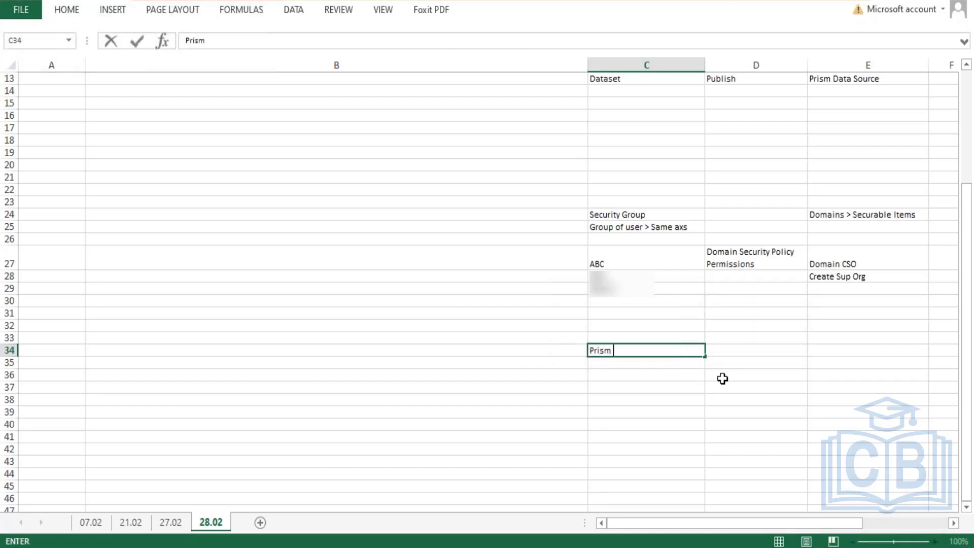
key(BackSpace)
key(BackSpace)
key(BackSpace)
key(BackSpace)
key(BackSpace)
key(BackSpace)
key(BackSpace)
key(BackSpace)
key(BackSpace)
key(BackSpace)
- Enter "Prism Data Source" as a securable item in cell E34
key(Tab)
key(Tab)
text(Pr)
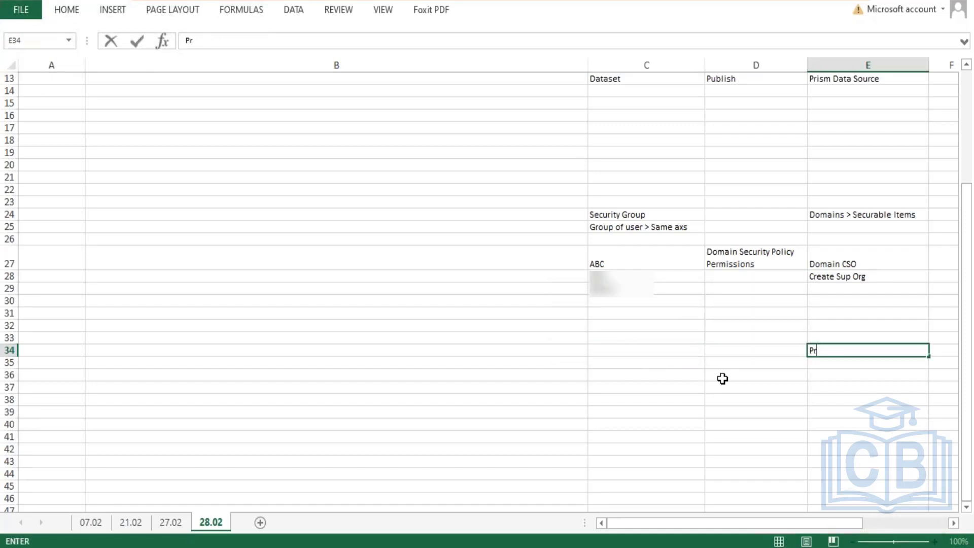
text(ism Data Source)
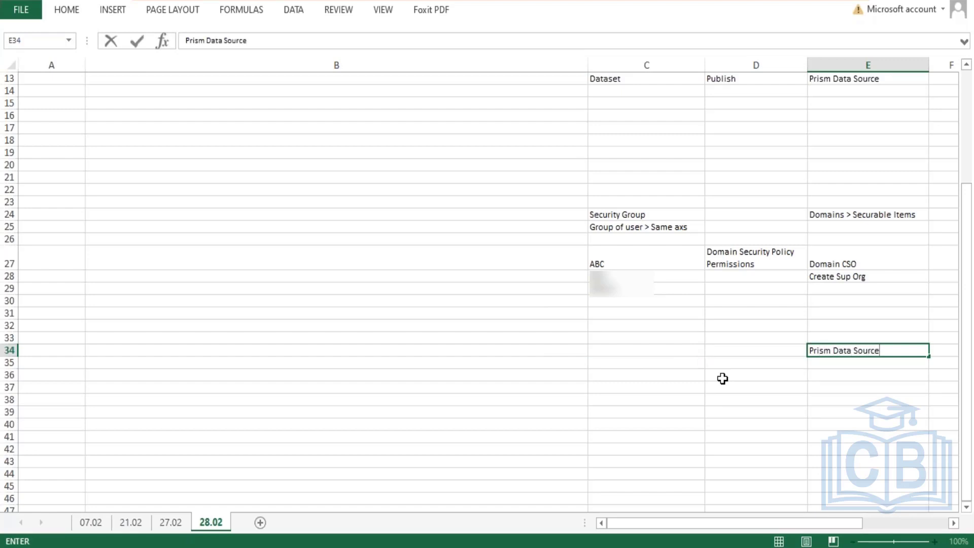
key(Up)
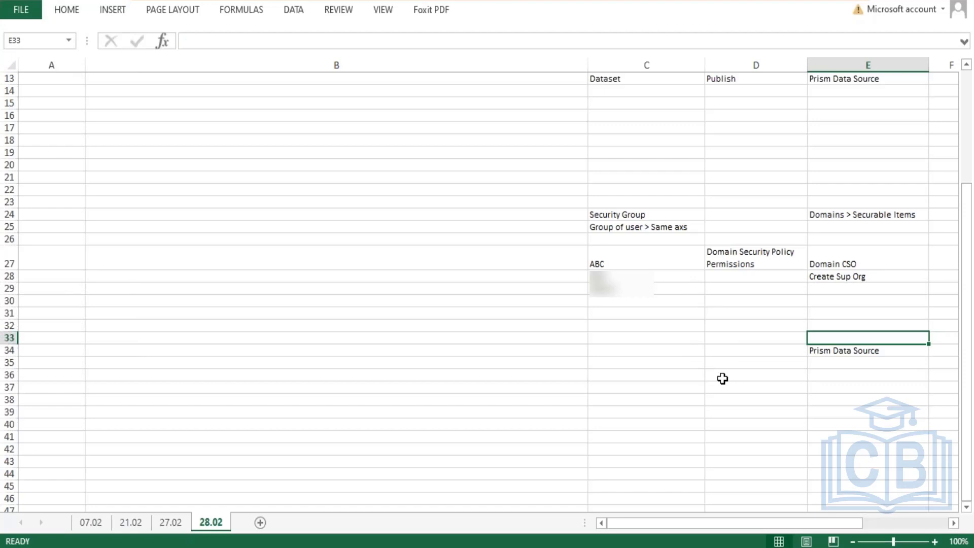
key(Down)
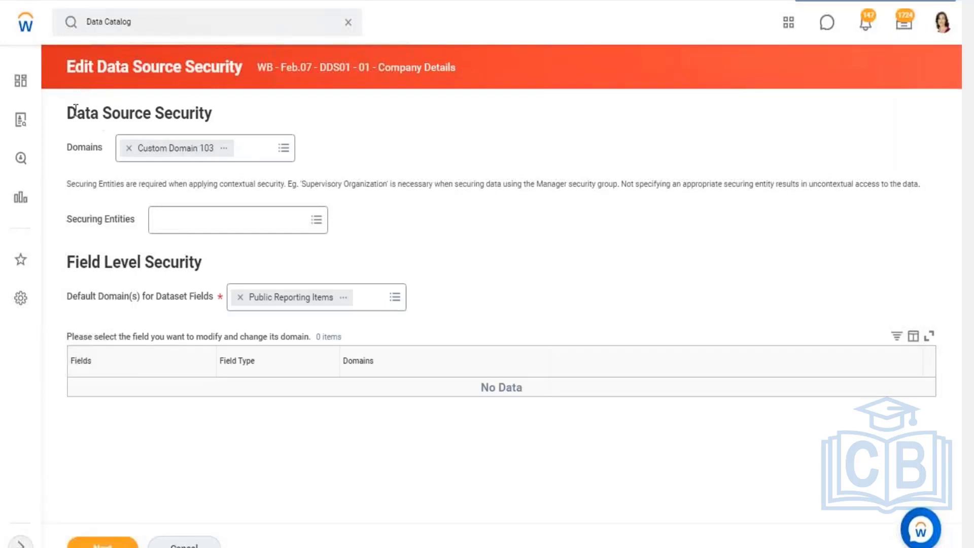
- Copy the domain name "Custom Domain 103" from Workday's Edit Data Source Security page into cell E33 of the Excel sheet
drag(76, 111, 153, 109)
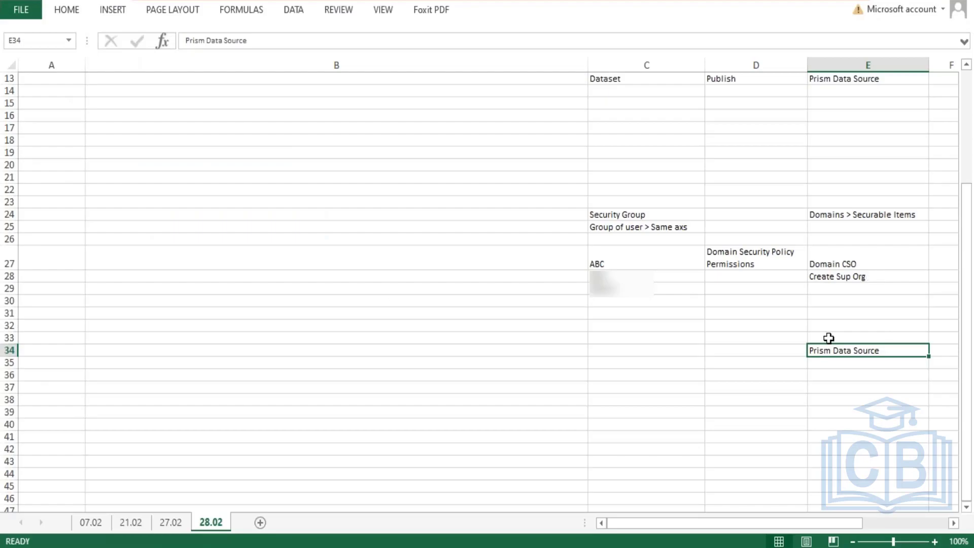
click(857, 338)
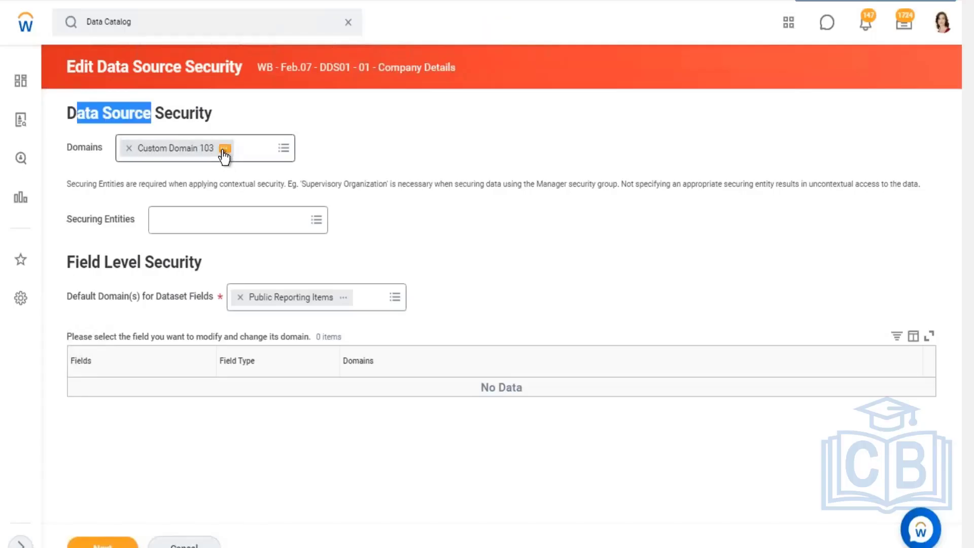
click(224, 151)
click(255, 212)
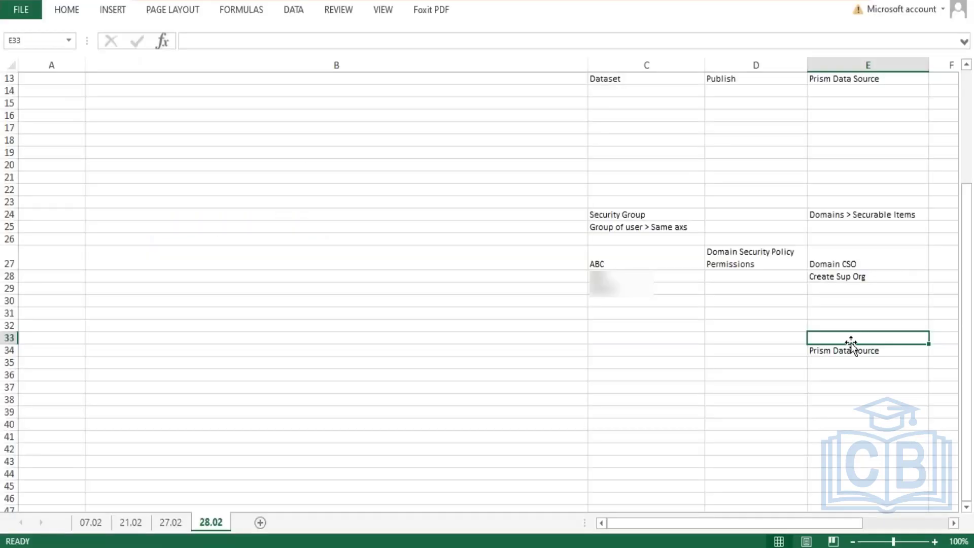
key(ctrl+v)
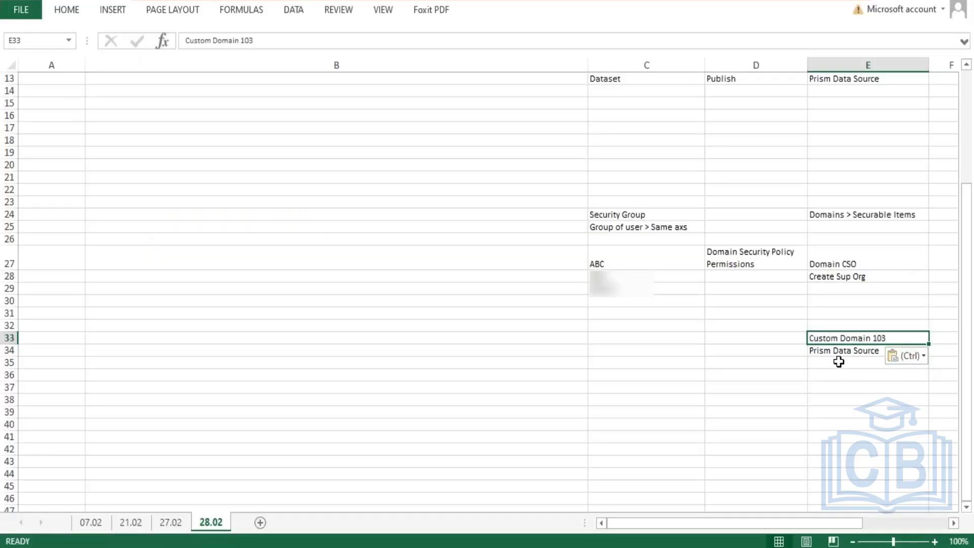
double_click(848, 350)
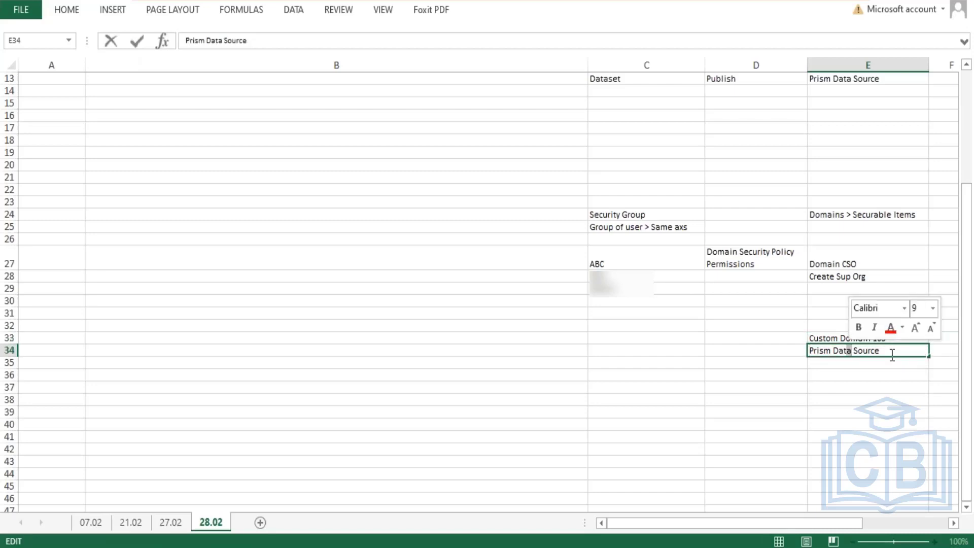
drag(892, 354, 801, 349)
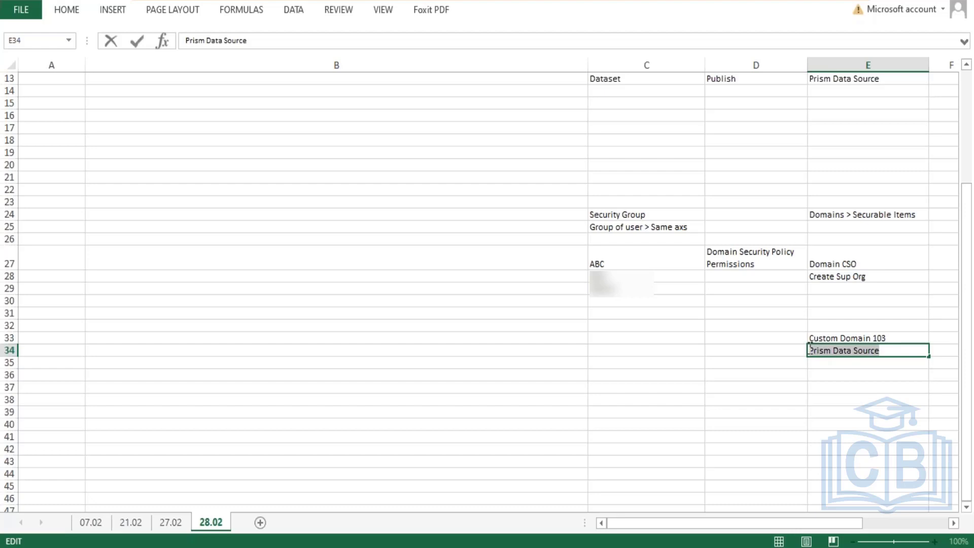
click(891, 339)
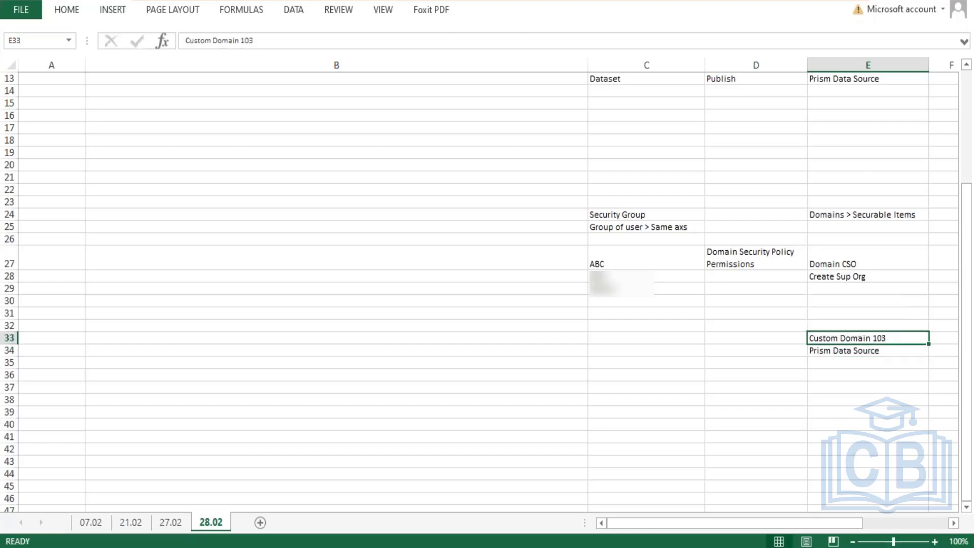
double_click(886, 338)
shift+click(807, 338)
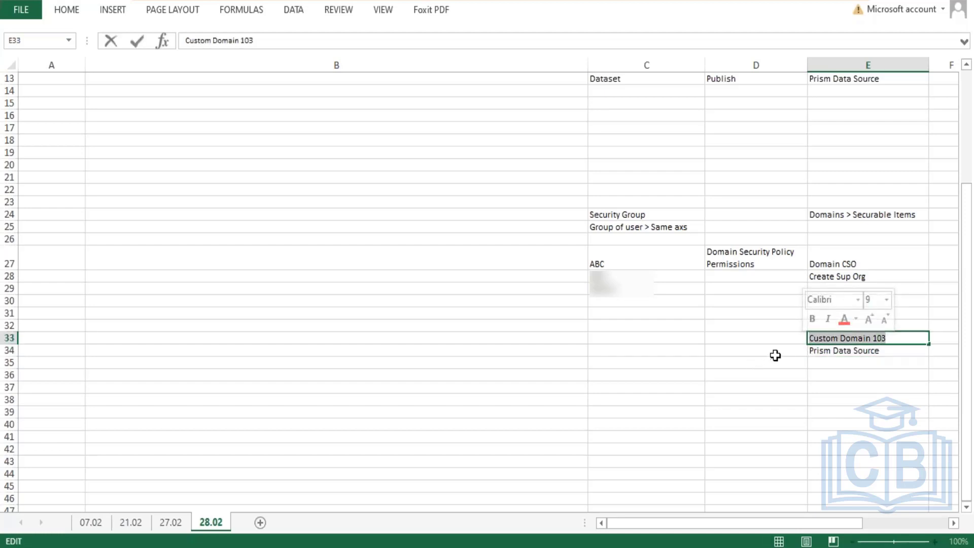
click(646, 351)
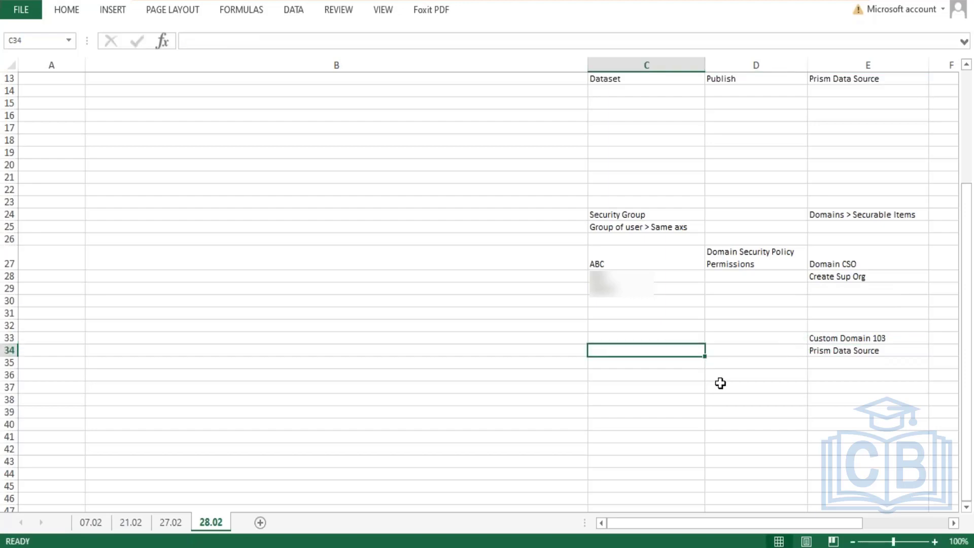
text(Data Ana)
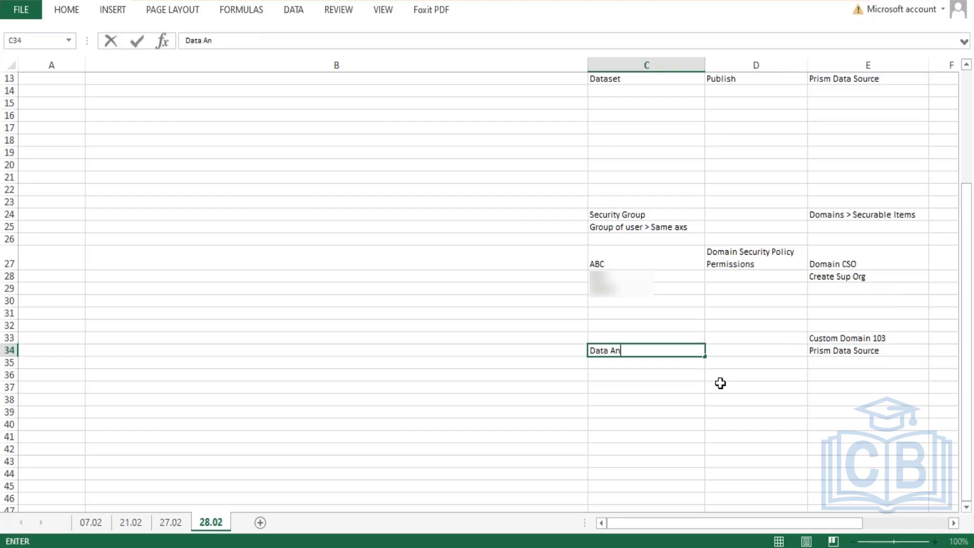
key(BackSpace)
key(BackSpace)
key(BackSpace)
key(BackSpace)
key(BackSpace)
- Enter the security group "Data Analyst" in cell C33, in the same row as Custom Domain 103
key(Up)
text(DAta )
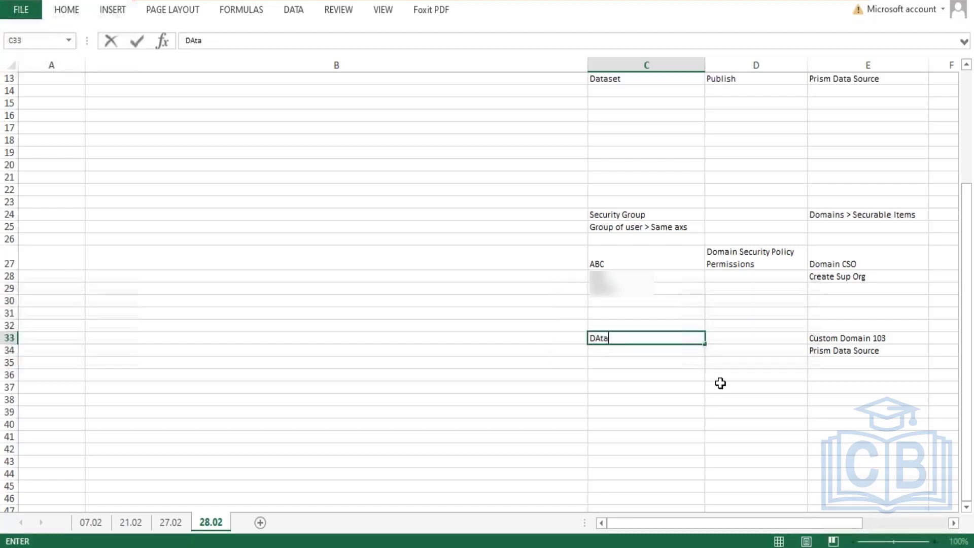
text(Analyst)
key(Return)
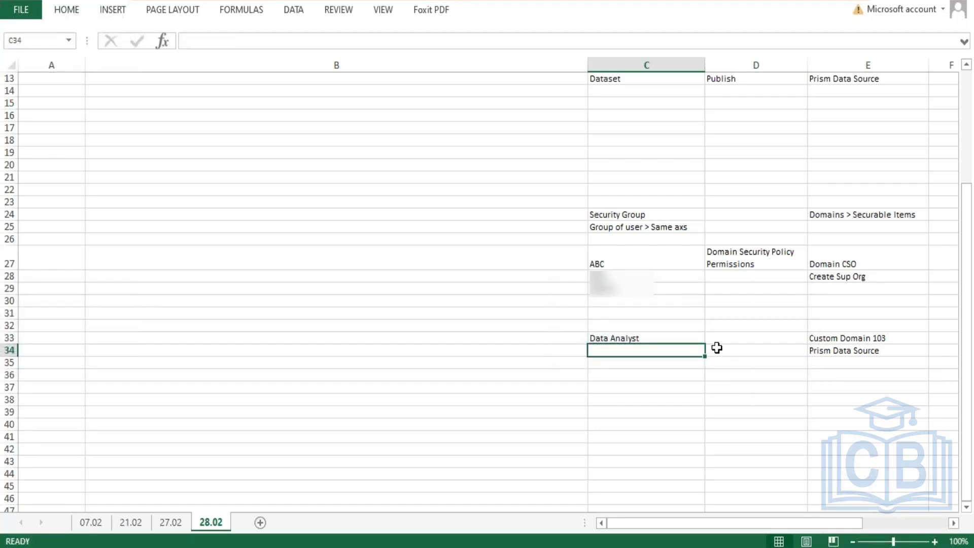
- Enter "Emp1" in cell C34 below Data Analyst and fill the series down to Emp8 in C41
click(864, 351)
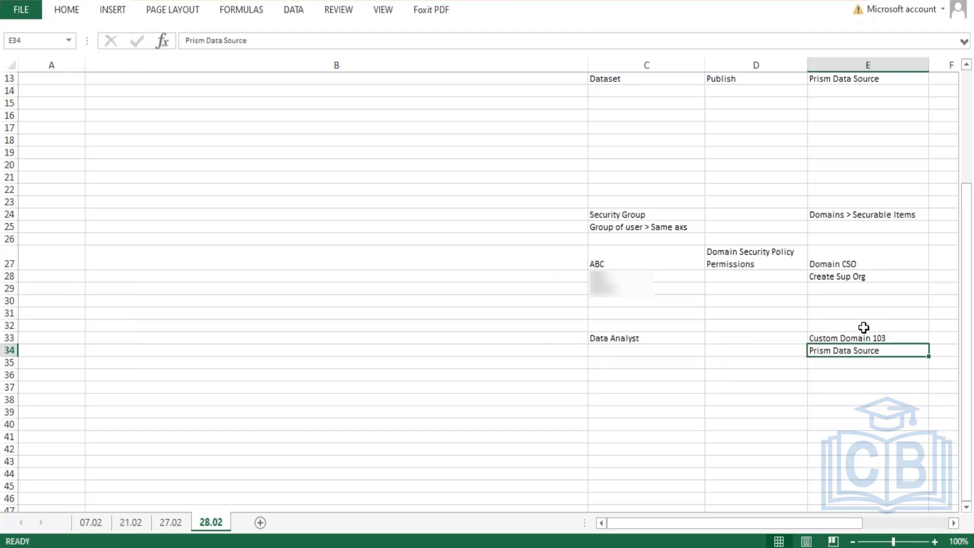
click(606, 355)
text(Emp1)
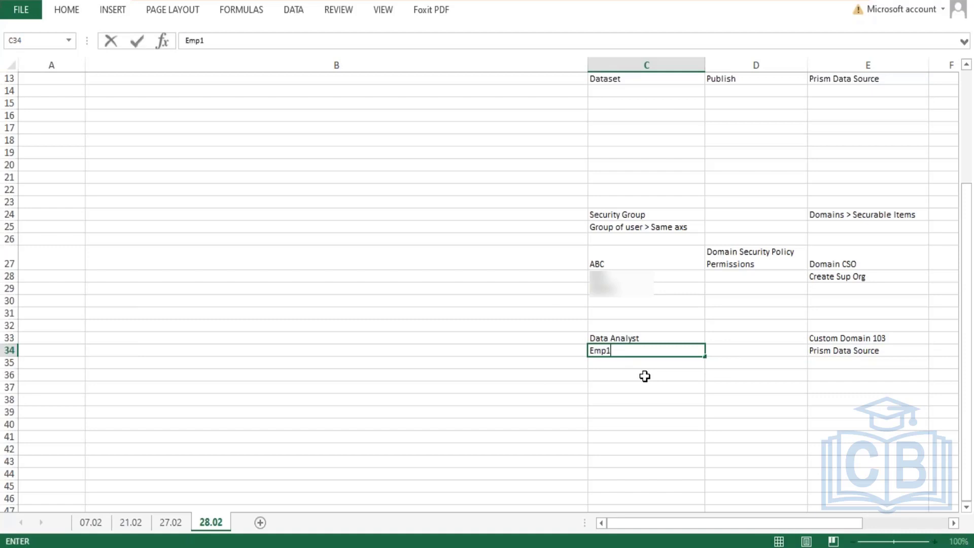
key(Return)
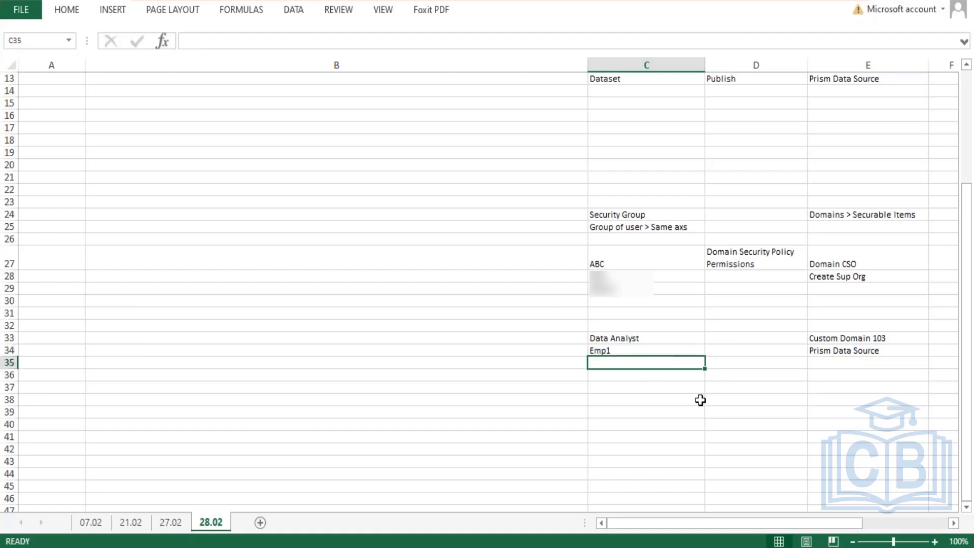
click(702, 353)
drag(705, 357, 716, 442)
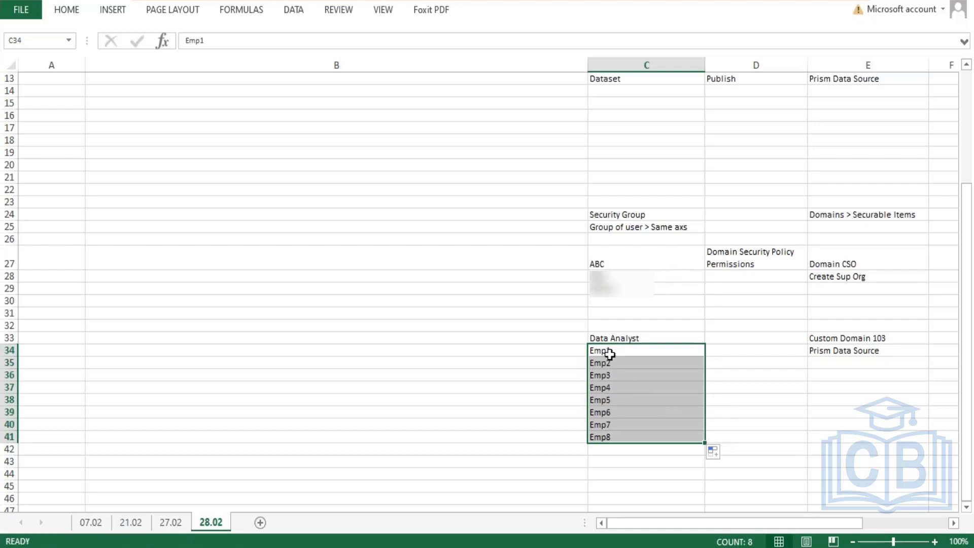
- Review how the Data Analyst group and its members Emp1 to Emp8 relate to Custom Domain 103 and Prism Data Source
drag(609, 352, 610, 433)
click(869, 355)
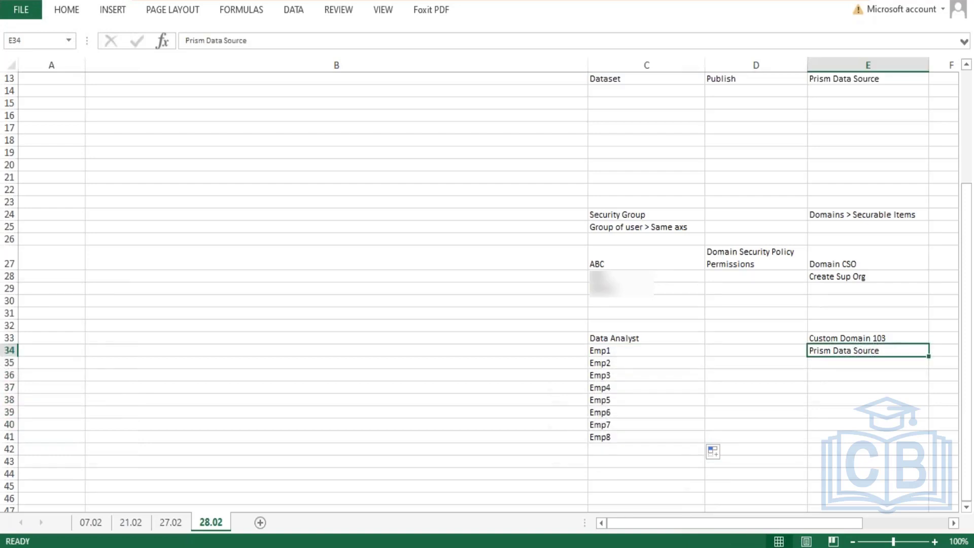
drag(611, 352, 627, 437)
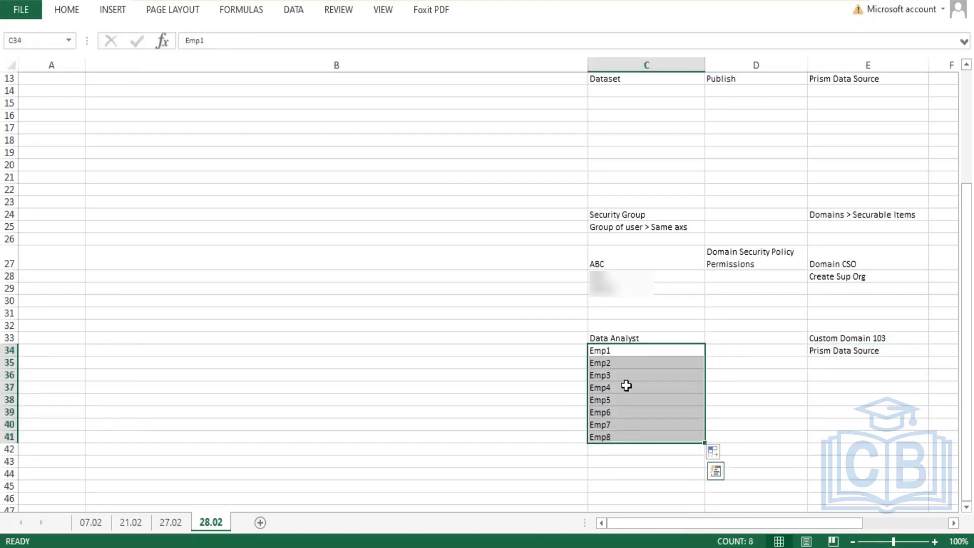
double_click(633, 337)
drag(639, 339, 572, 341)
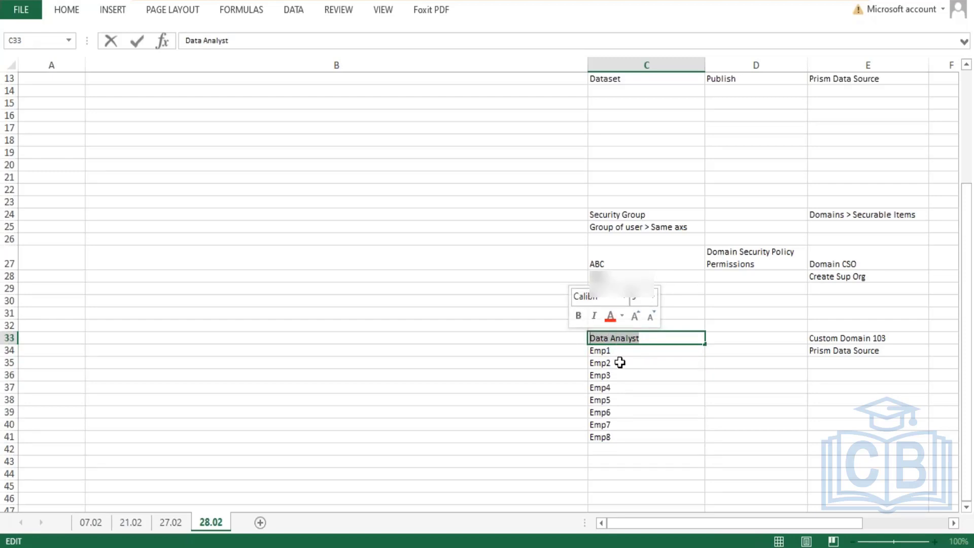
drag(613, 354, 619, 426)
double_click(870, 352)
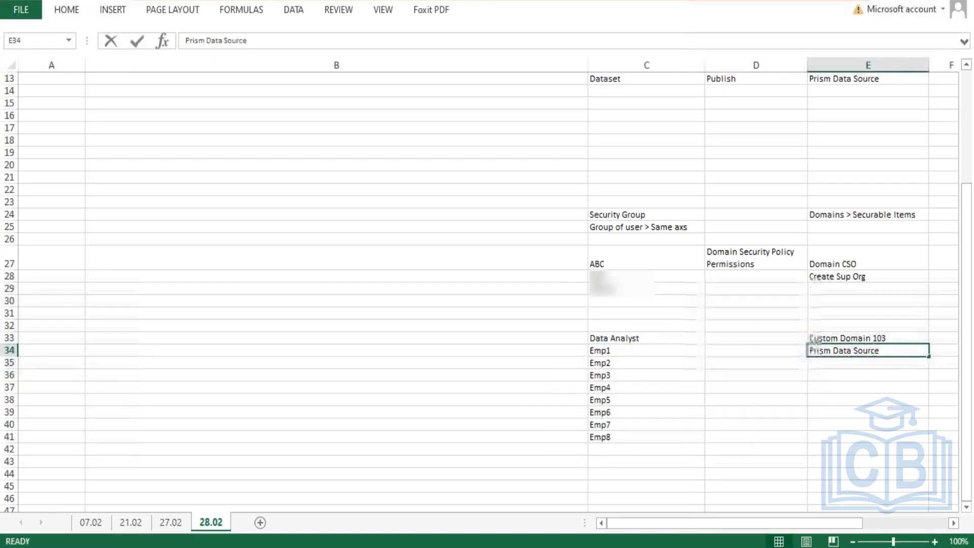
click(634, 339)
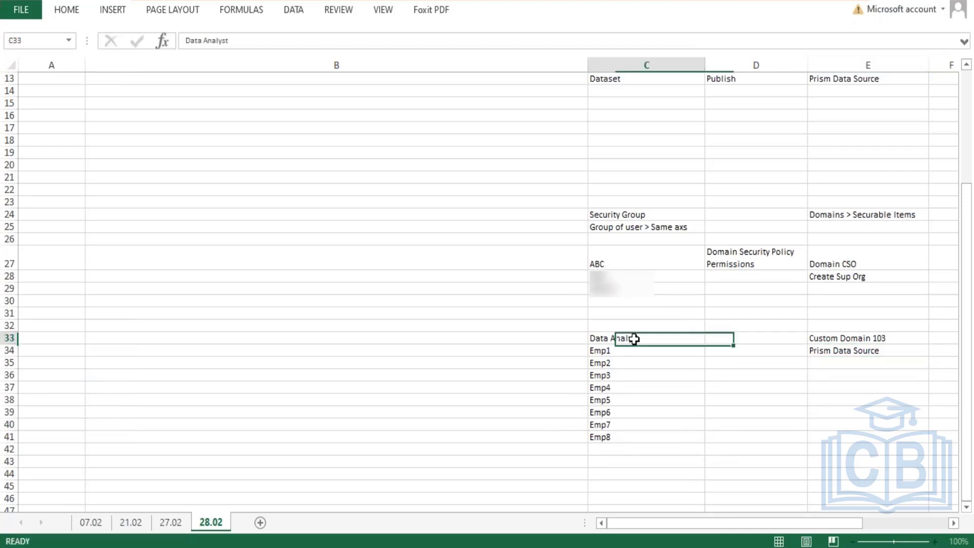
double_click(868, 351)
drag(882, 351, 825, 350)
click(900, 339)
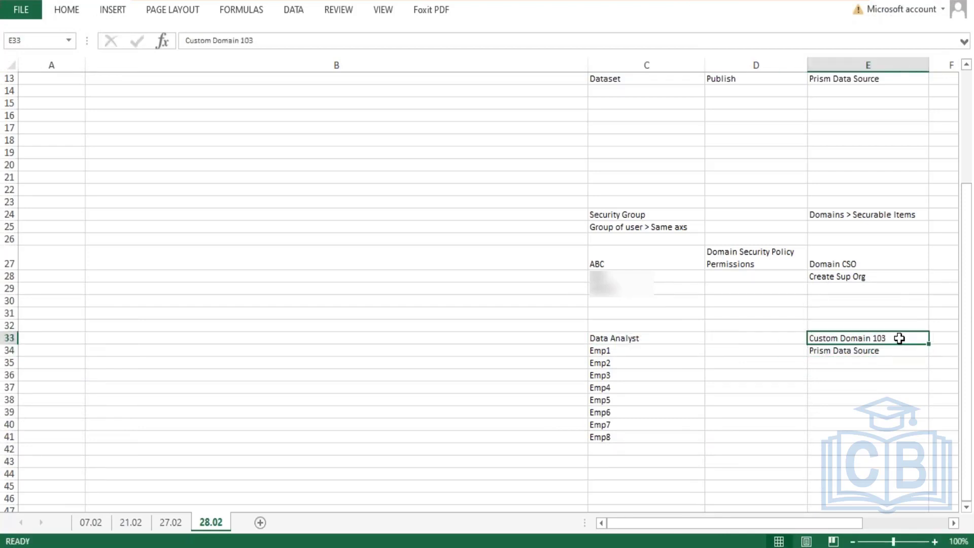
click(646, 339)
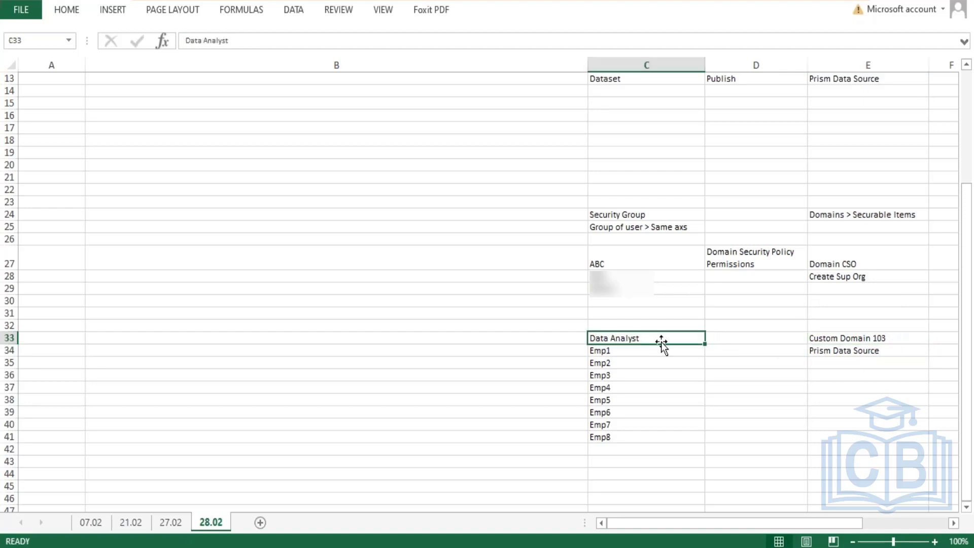
click(854, 341)
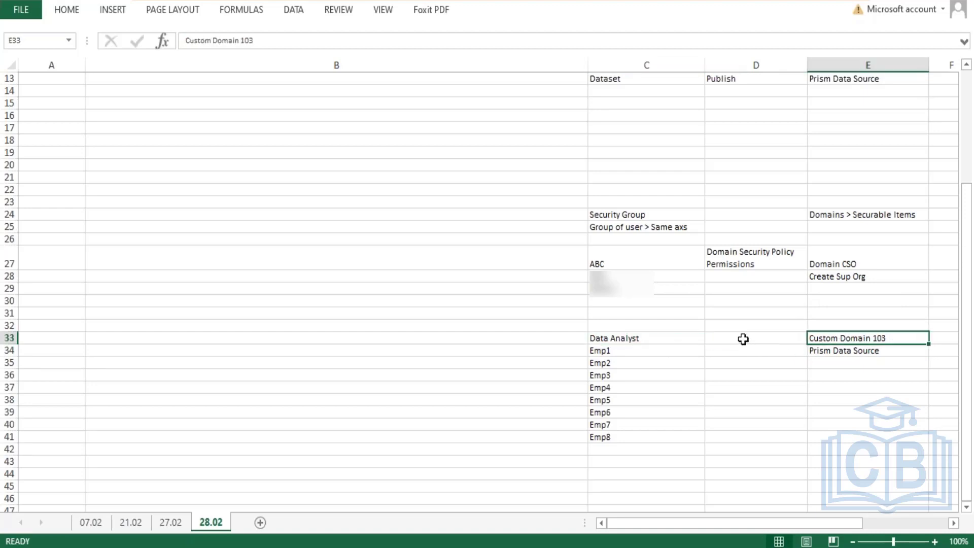
- Copy "Domain Security Policy Permissions" from cell D27 into D33, between Data Analyst and Custom Domain 103
click(741, 339)
click(751, 262)
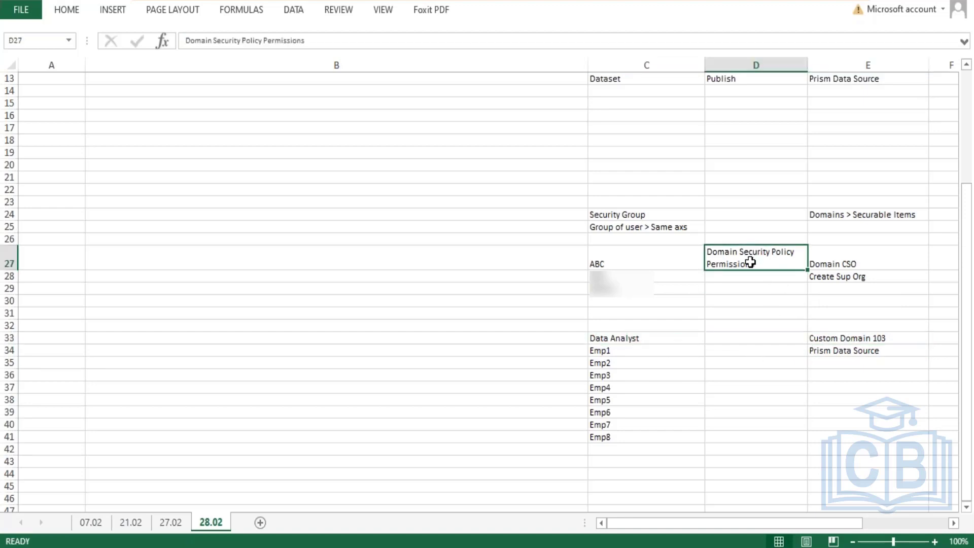
key(ctrl+c)
click(748, 340)
key(ctrl+v)
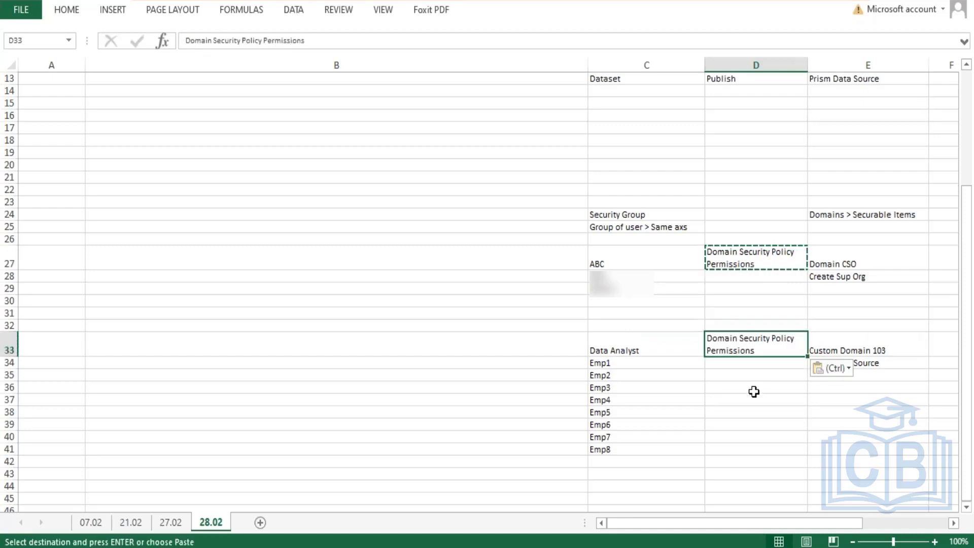
click(754, 392)
key(Escape)
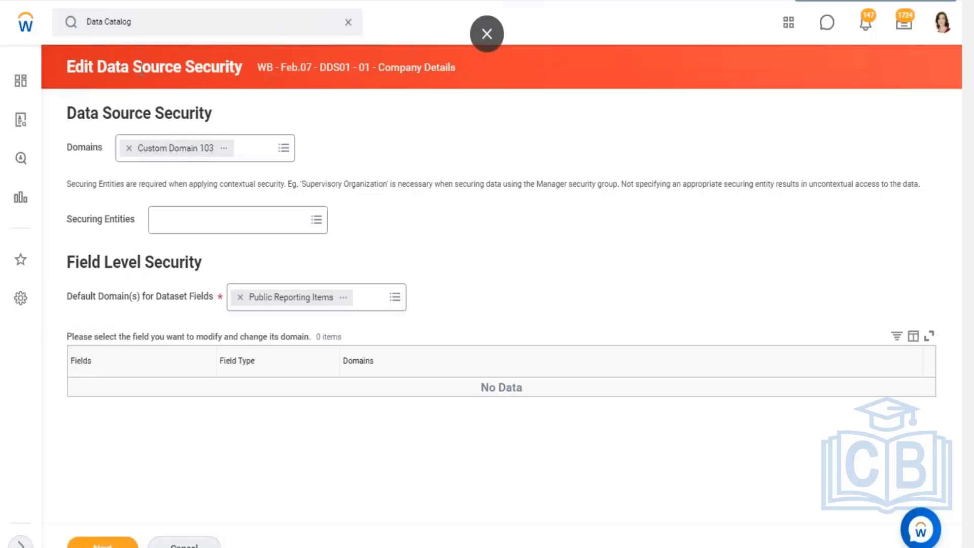
- Compare the Domains setting on Workday's Edit Data Source Security page with the Emp1, Custom Domain 103 and Prism Data Source cells in Excel
drag(98, 66, 175, 66)
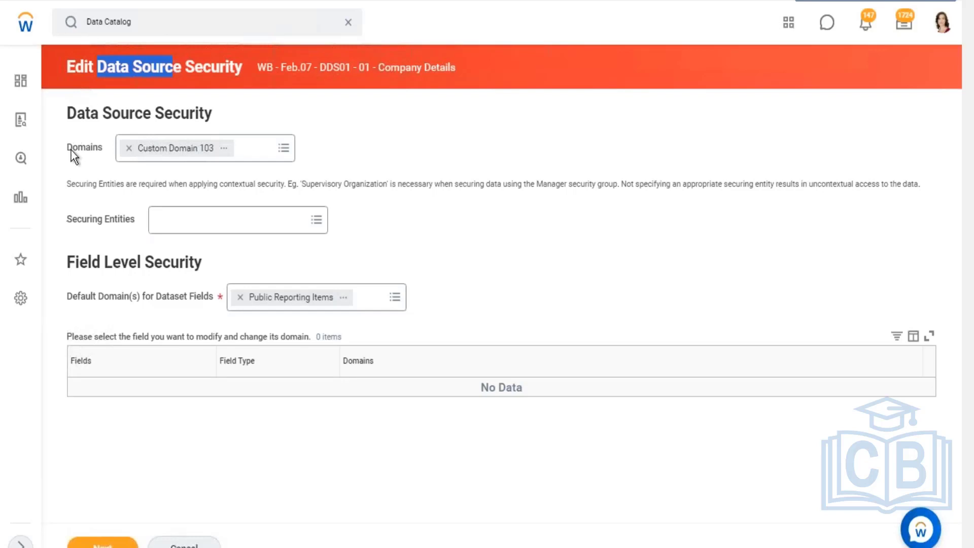
drag(68, 149, 101, 151)
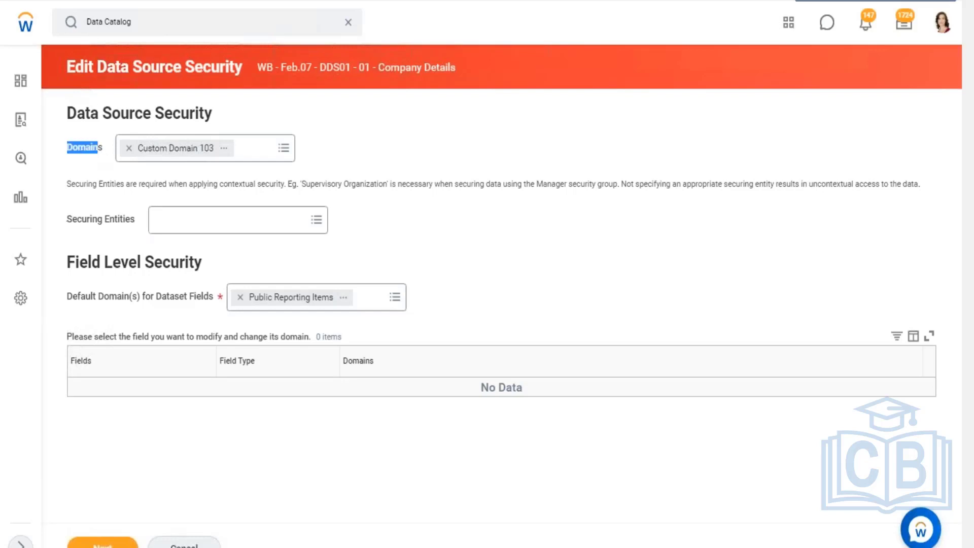
key(alt+Tab)
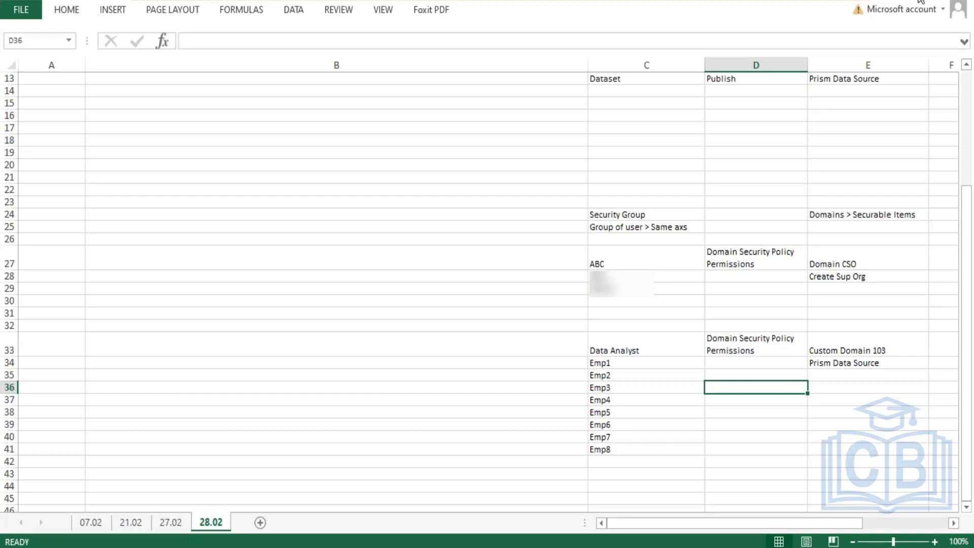
click(623, 363)
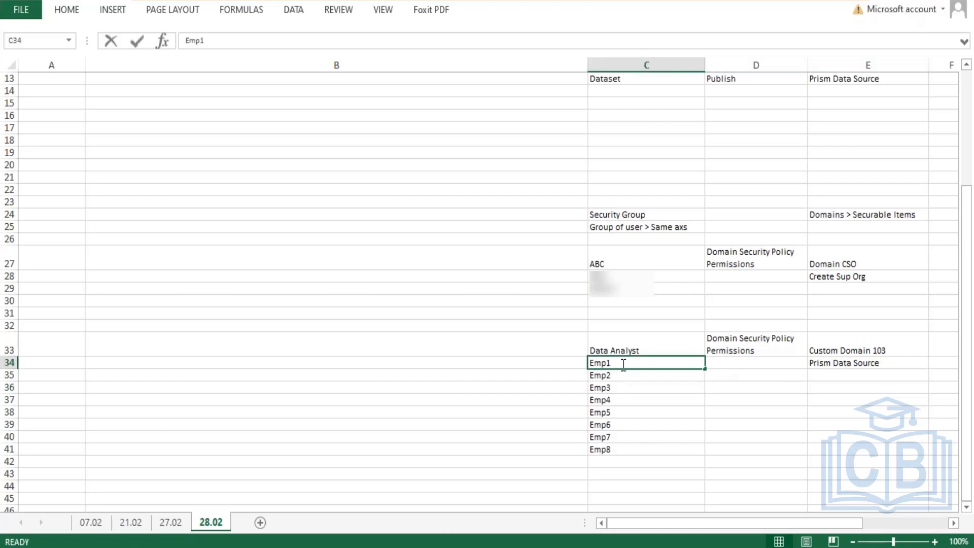
double_click(624, 363)
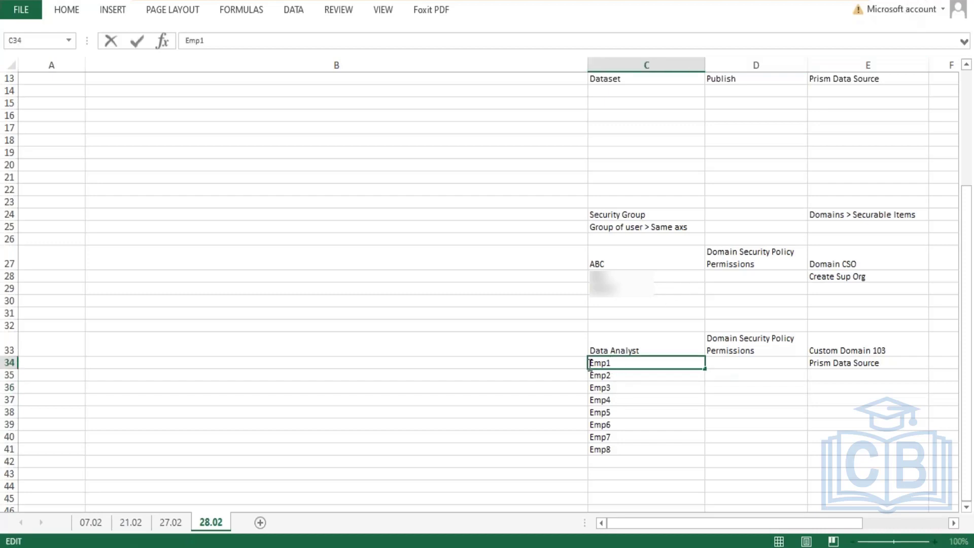
click(844, 341)
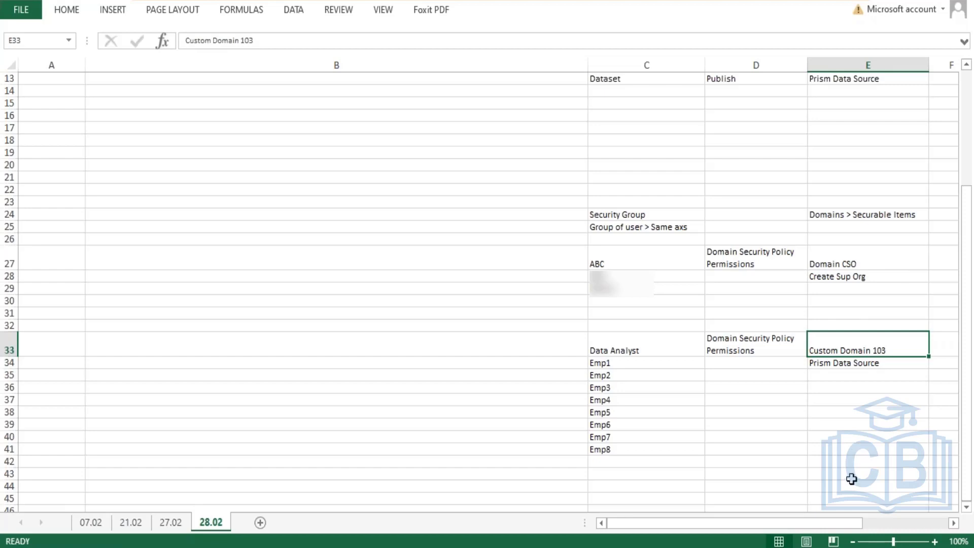
double_click(868, 363)
triple_click(867, 363)
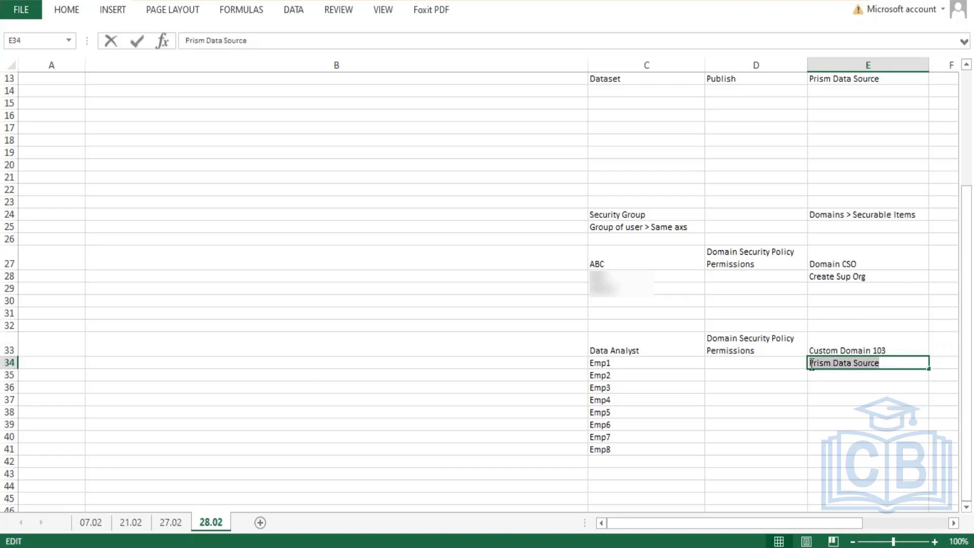
click(884, 401)
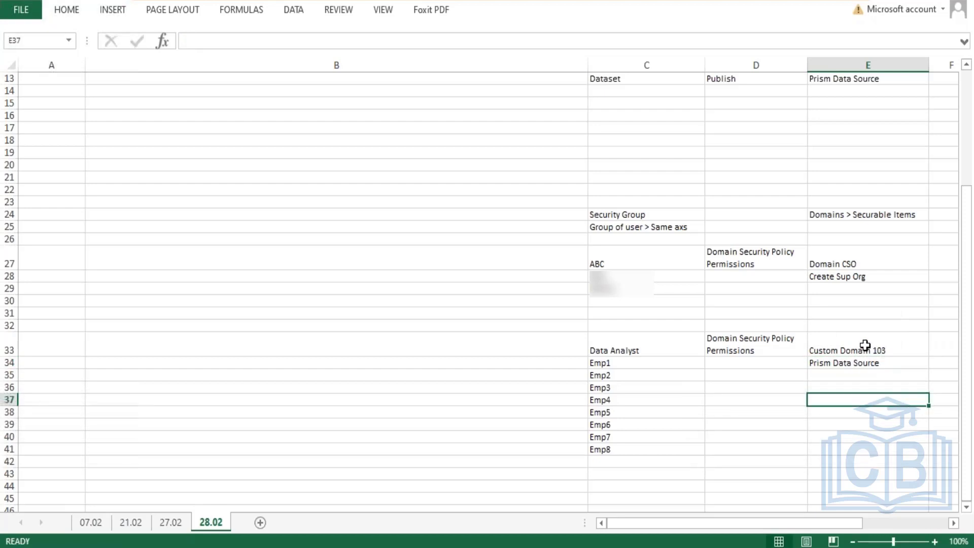
click(863, 344)
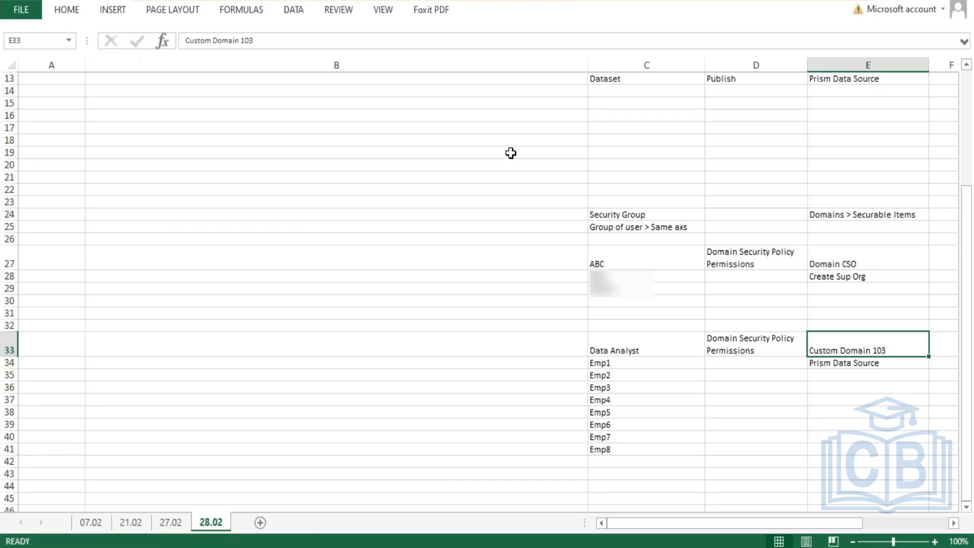
- Enter the heading "Data Source Security" in cell A14, below the Dataset Sharing row
scroll(499, 169, up, 2)
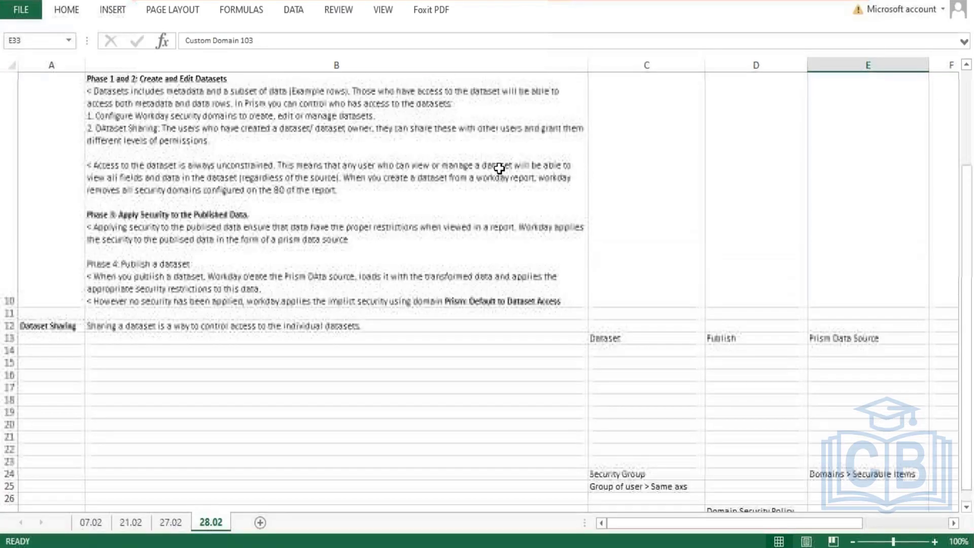
scroll(511, 160, down, 2)
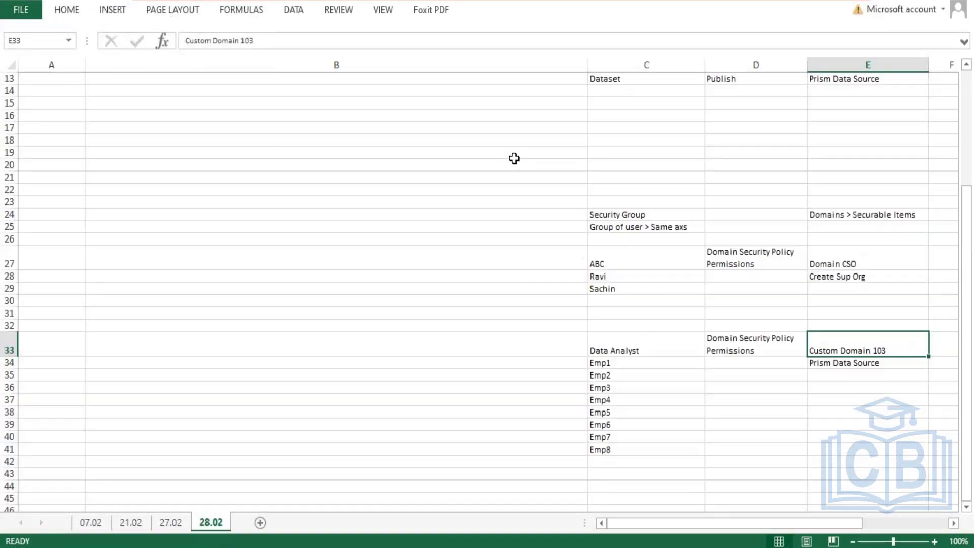
scroll(211, 282, up, 2)
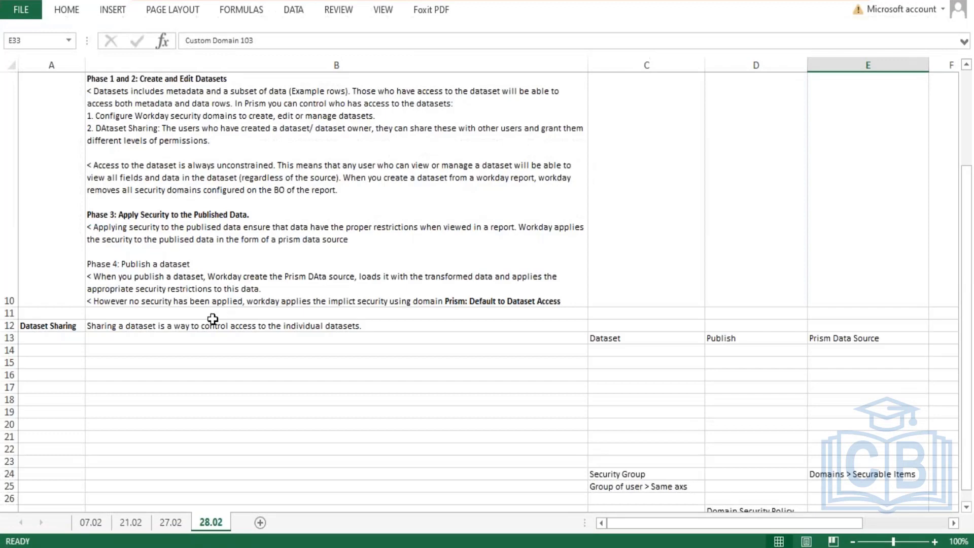
click(62, 349)
text(DAt)
key(BackSpace)
key(BackSpace)
text(ata Source)
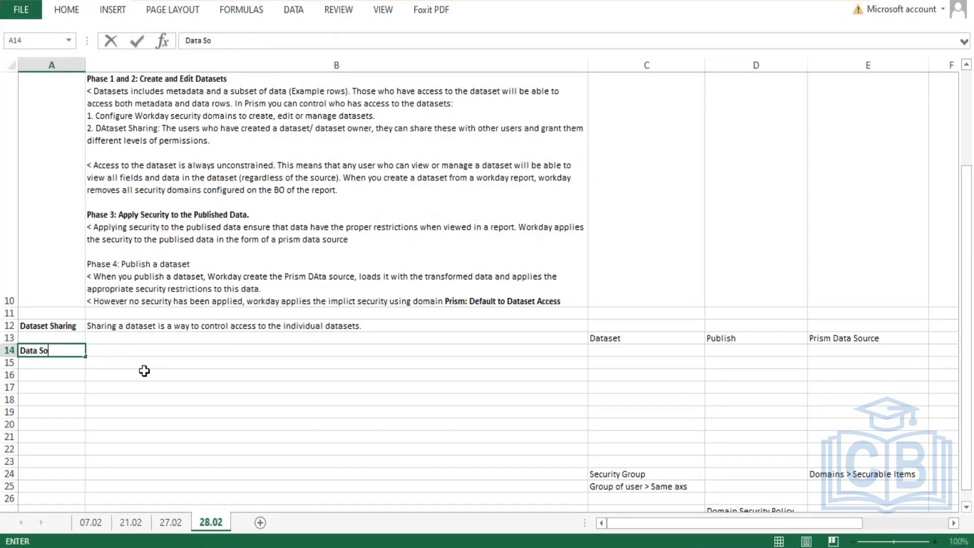
text( Security)
key(Tab)
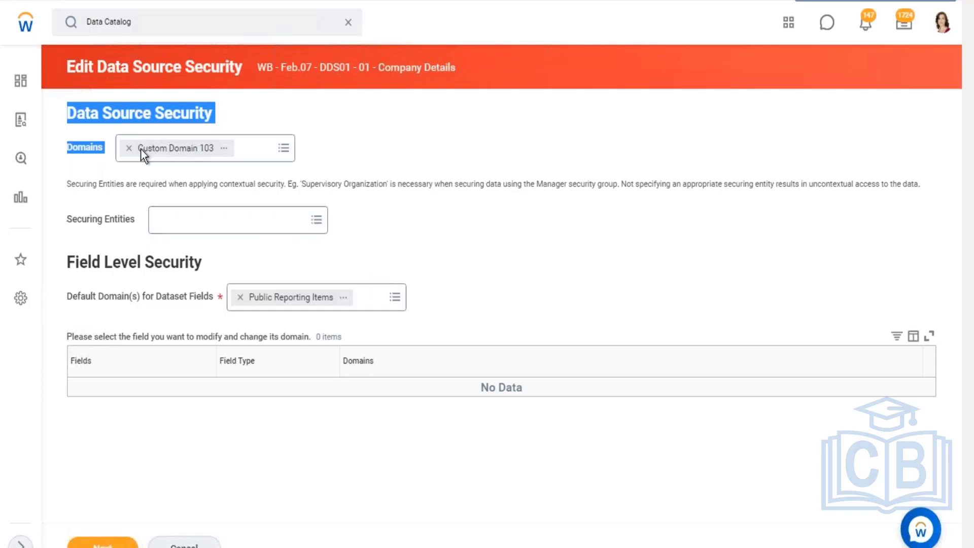
- Switch to Workday's Edit Data Source Security page and examine the Domains, Securing Entities and Field Level Security settings, including the available securing entities
click(65, 218)
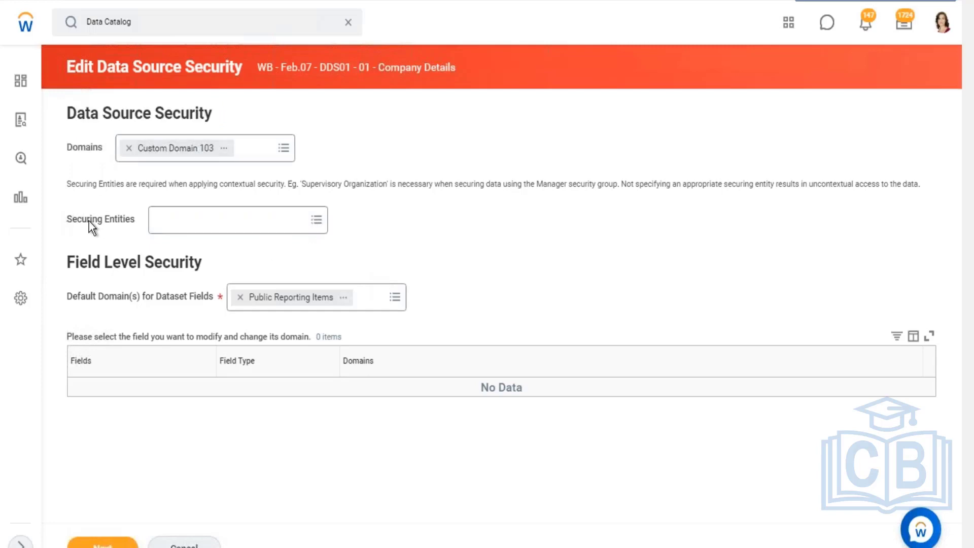
drag(157, 222, 438, 269)
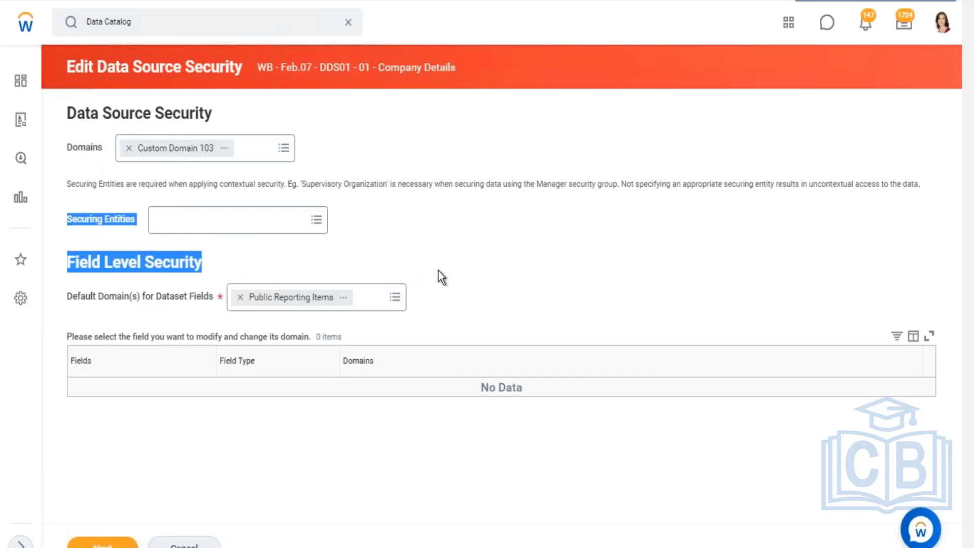
drag(494, 305, 499, 317)
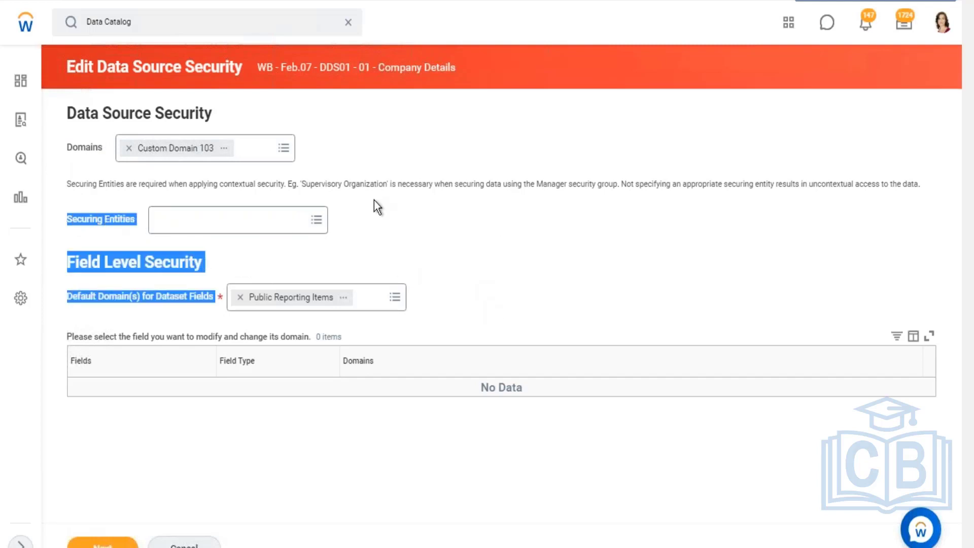
click(333, 157)
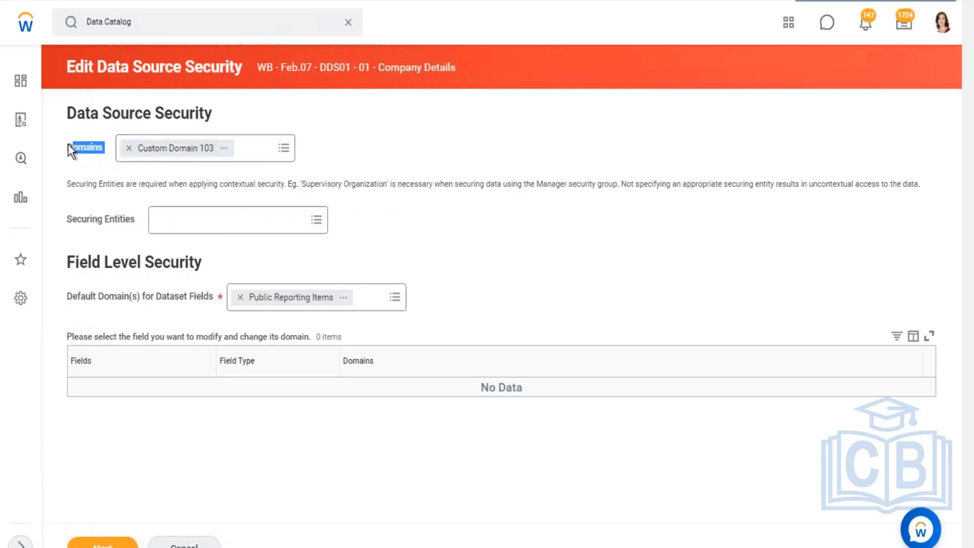
drag(68, 144, 65, 118)
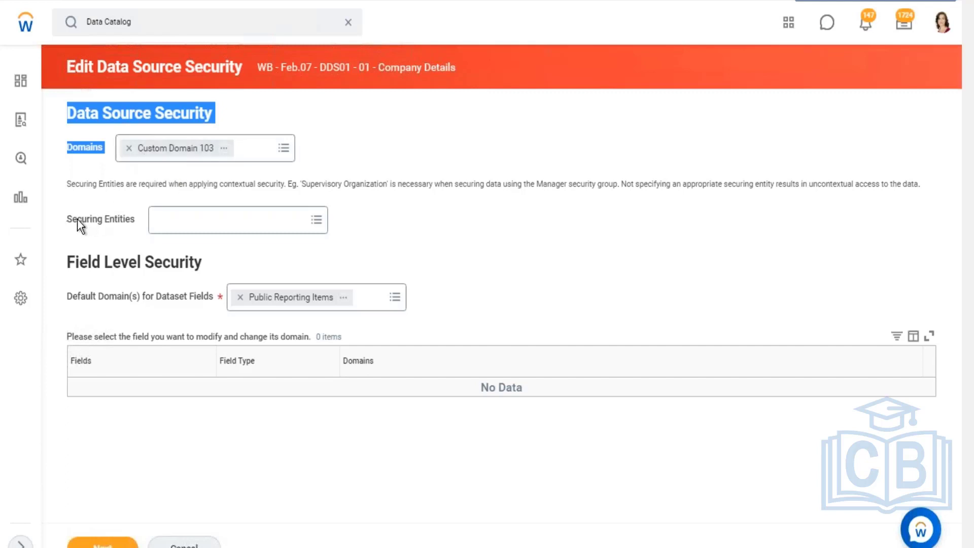
drag(66, 219, 469, 292)
click(316, 222)
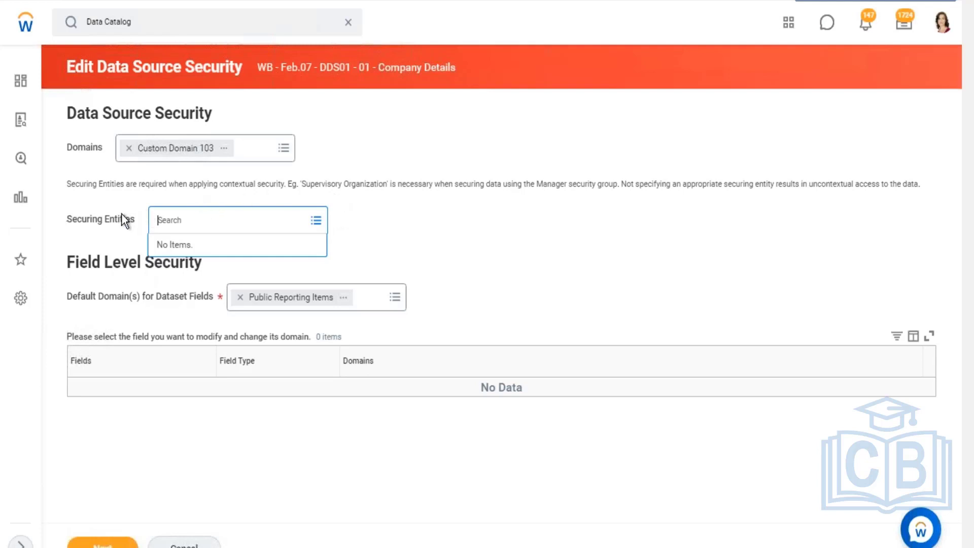
drag(99, 219, 155, 219)
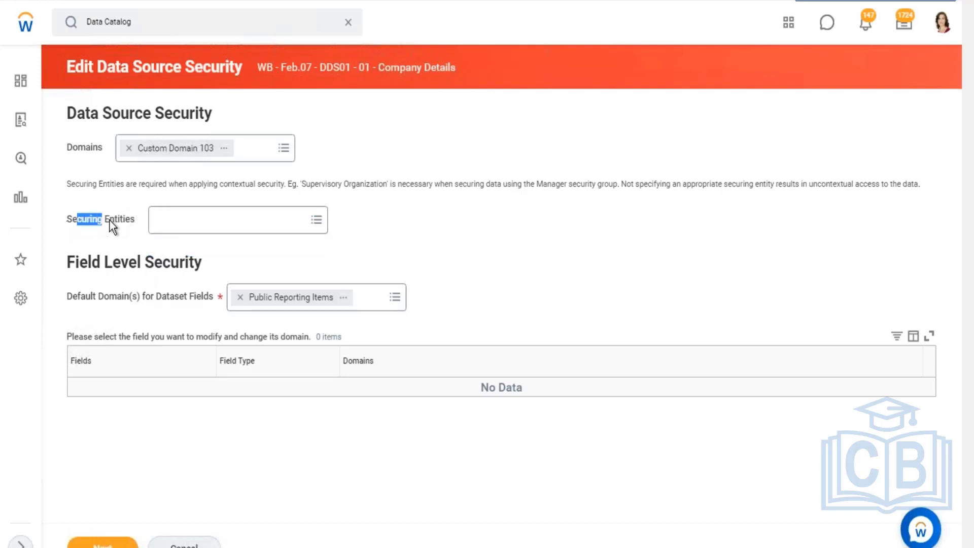
- Replace Custom Domain 103 with the Worker Data: Active and Terminated Workers domain in the data source security settings
click(129, 148)
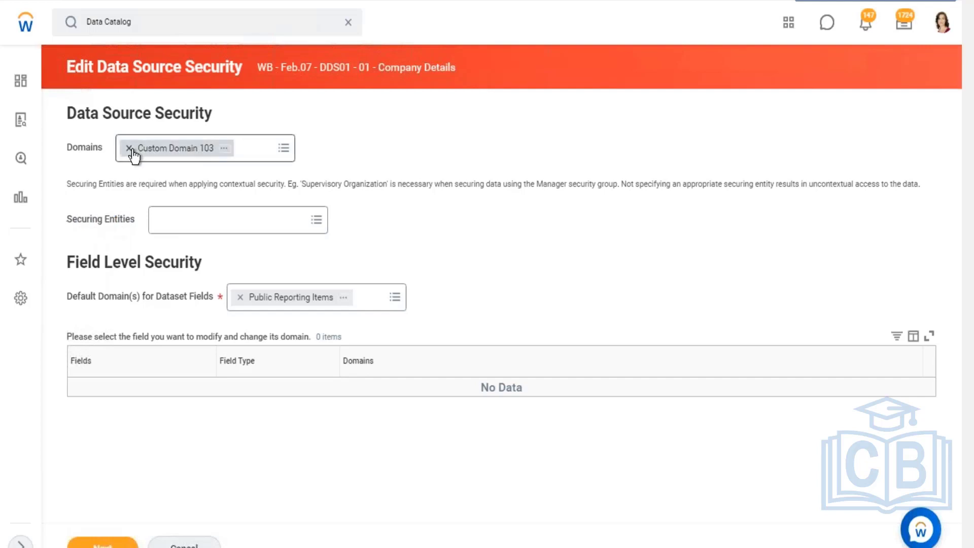
text(wo)
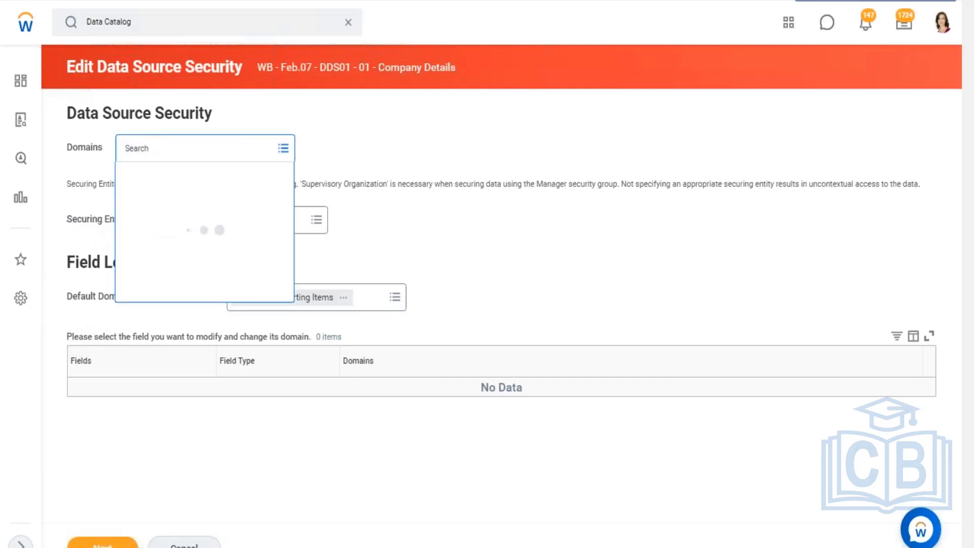
text(rker)
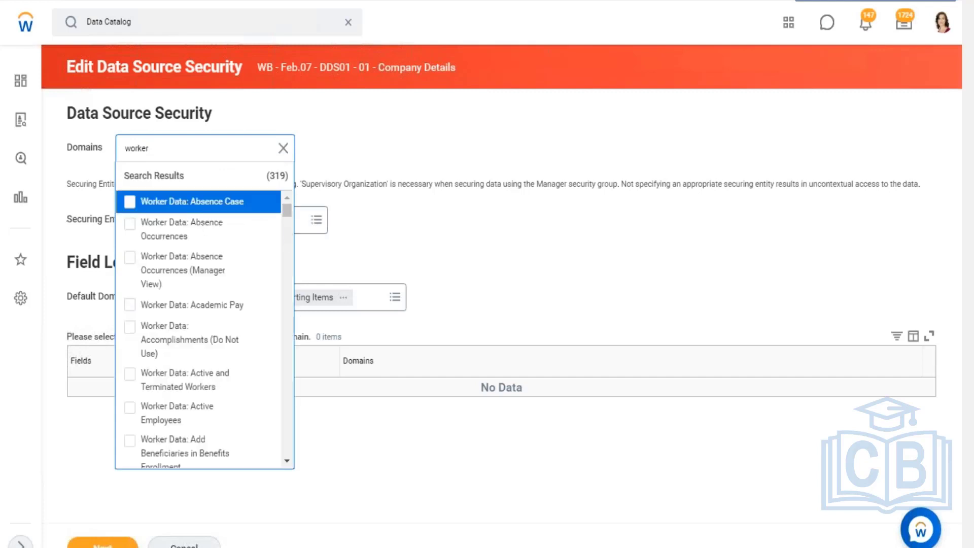
scroll(259, 265, down, 3)
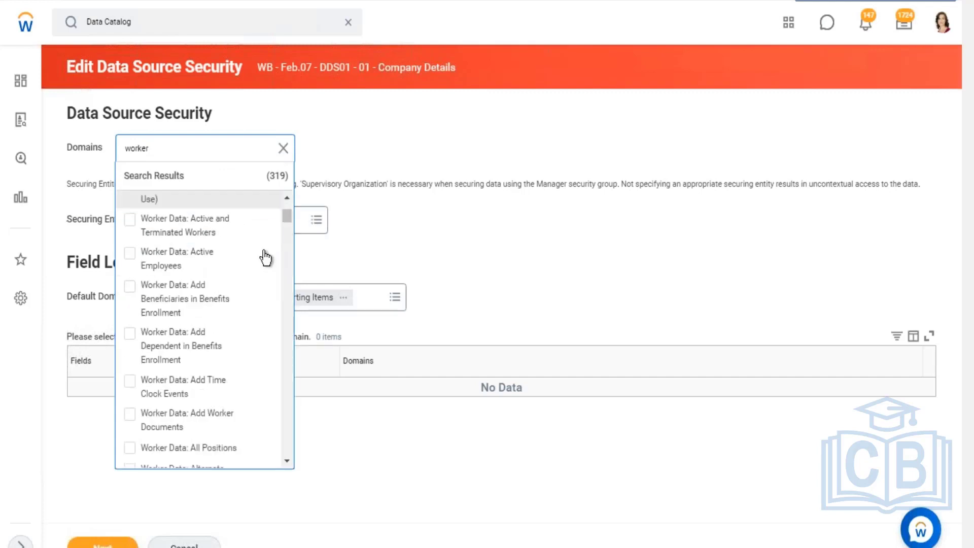
click(202, 230)
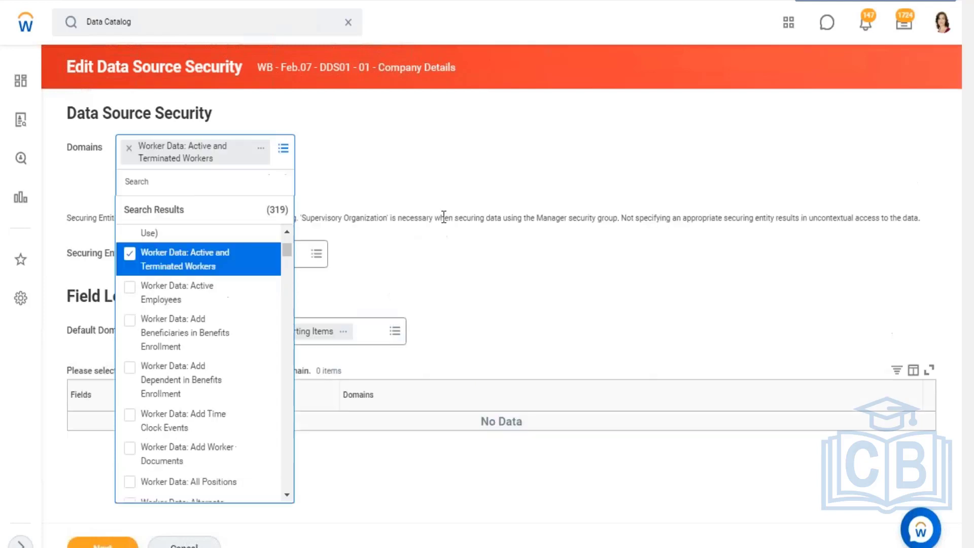
click(446, 218)
- Check the available securing entities for the worker data domain and read the note on contextual security and Supervisory Organization
click(267, 235)
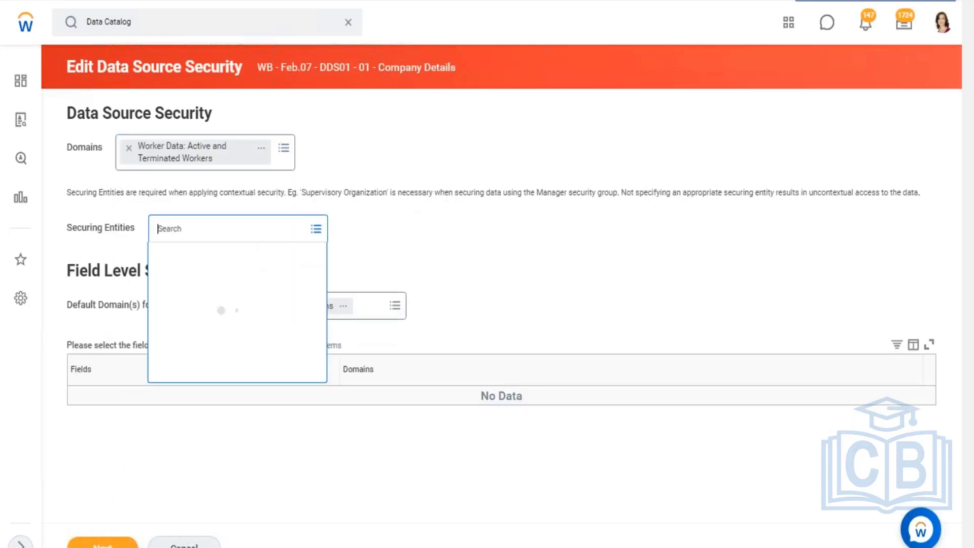
click(446, 239)
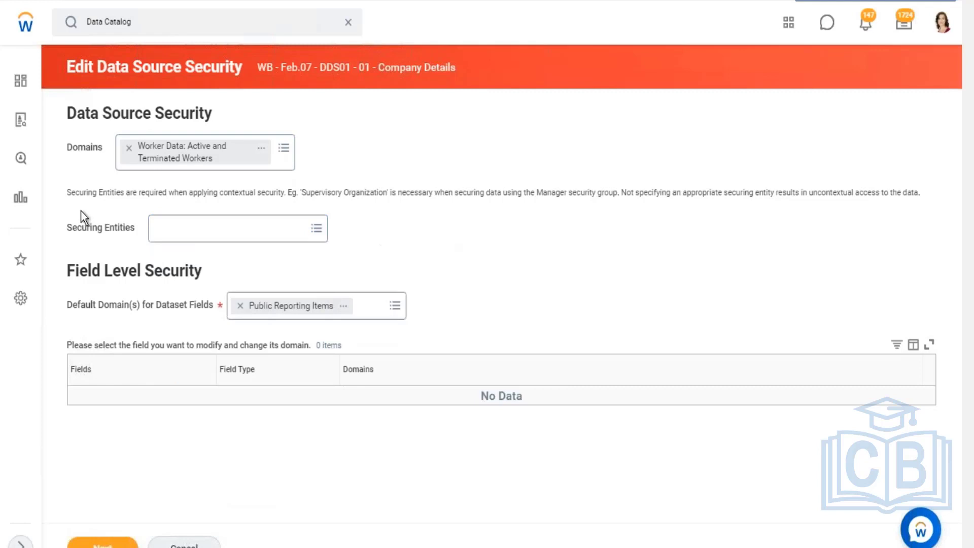
drag(83, 226, 121, 229)
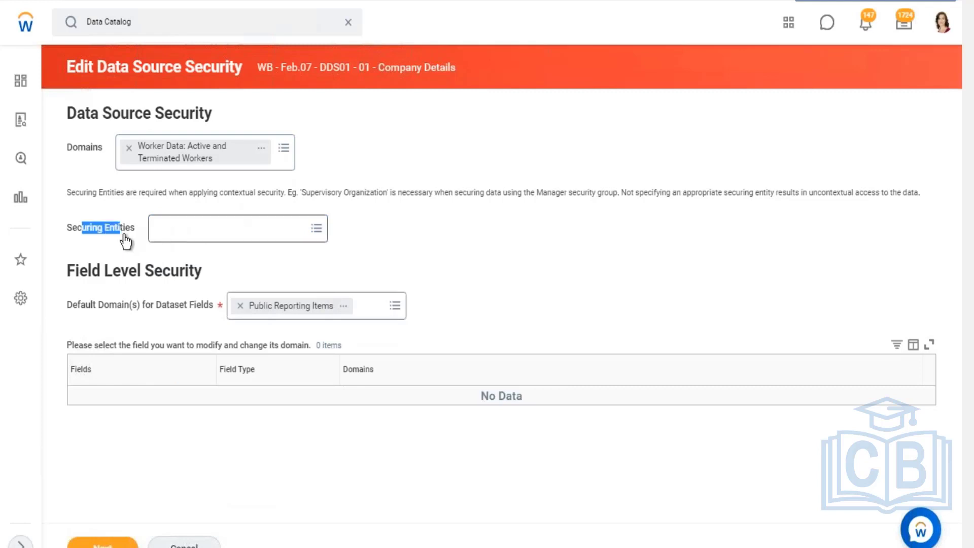
click(70, 231)
click(91, 230)
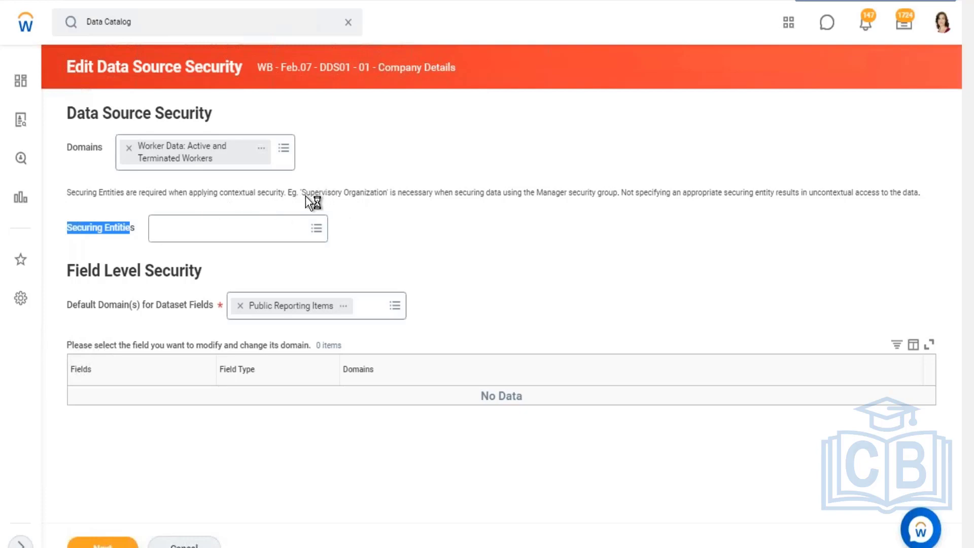
drag(303, 195, 846, 203)
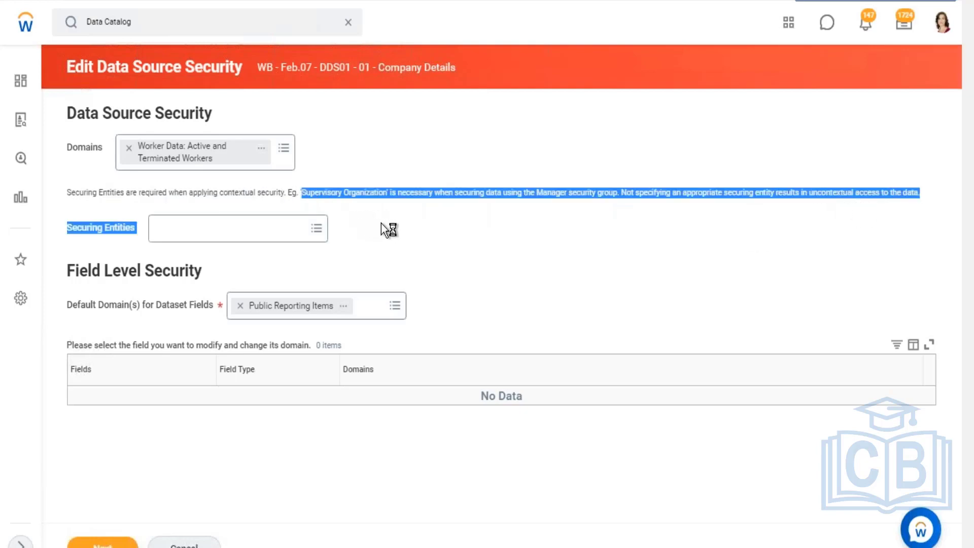
click(60, 202)
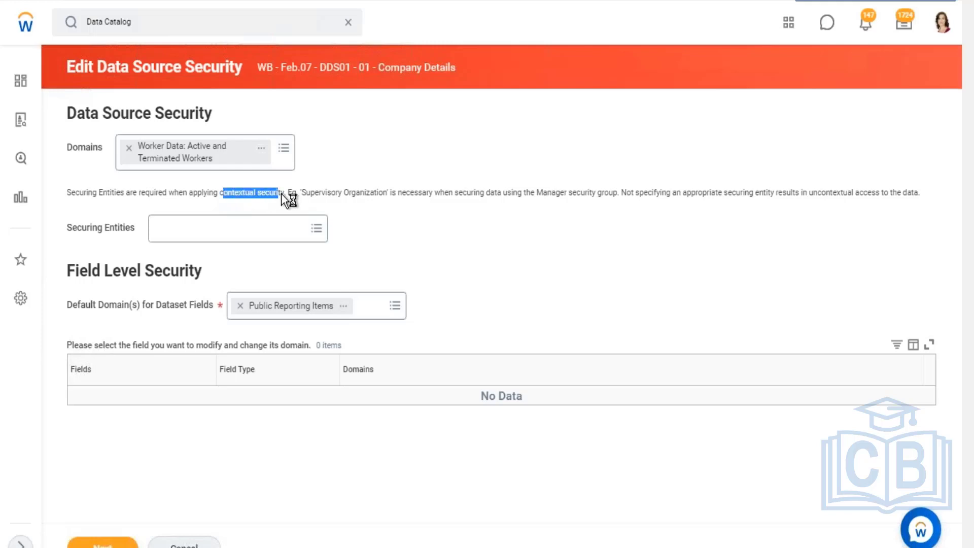
drag(74, 231, 117, 232)
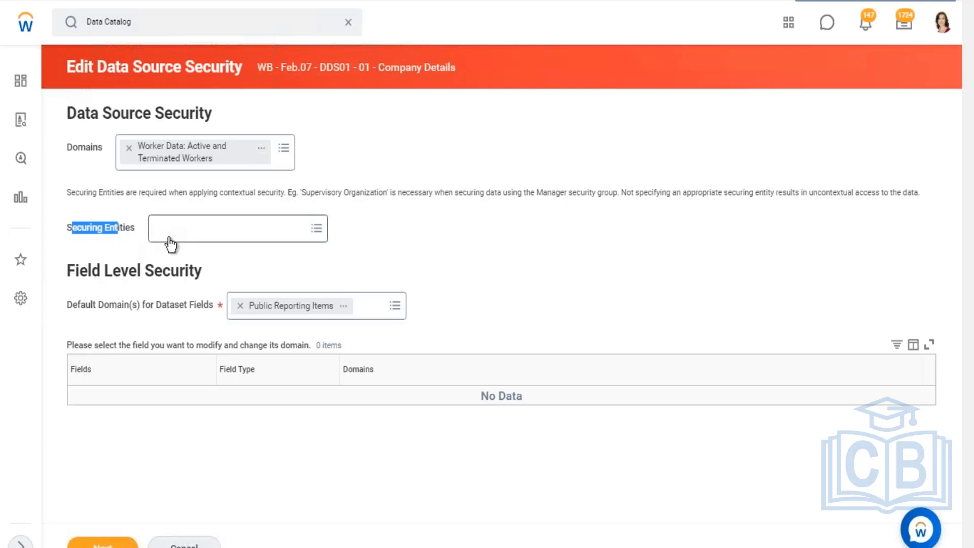
- Review how the Data Source Security heading, Domains, and Securing Entities settings relate, and recheck the available securing entities
drag(94, 65, 181, 72)
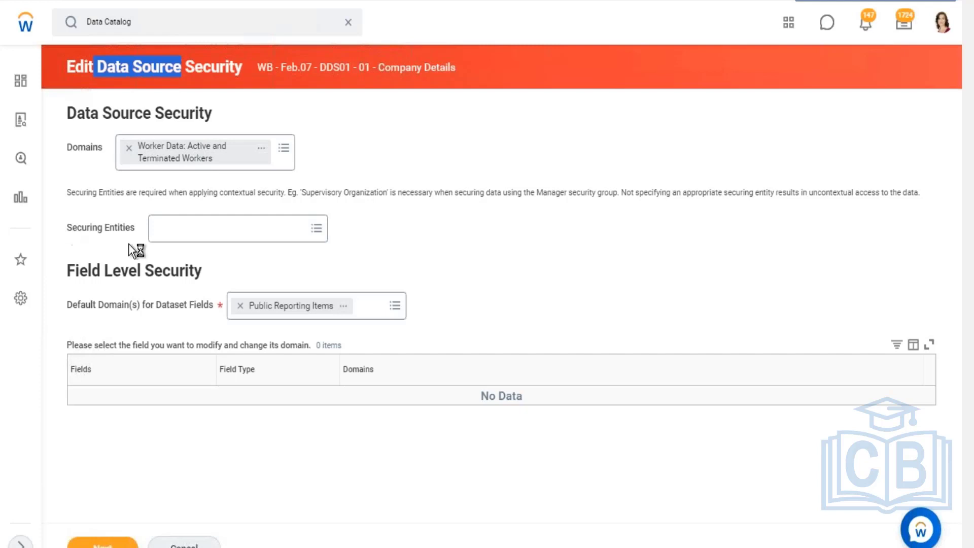
drag(129, 244, 467, 365)
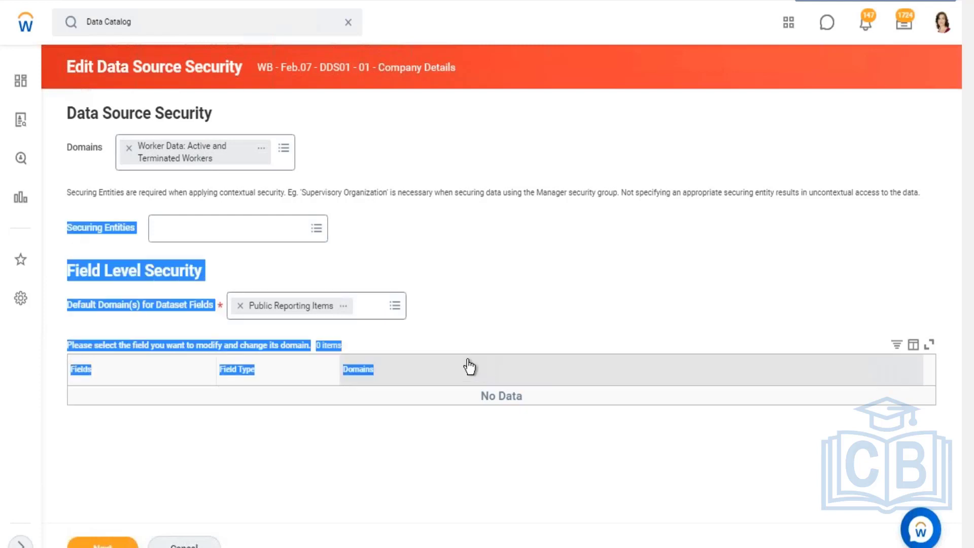
click(364, 220)
triple_click(82, 226)
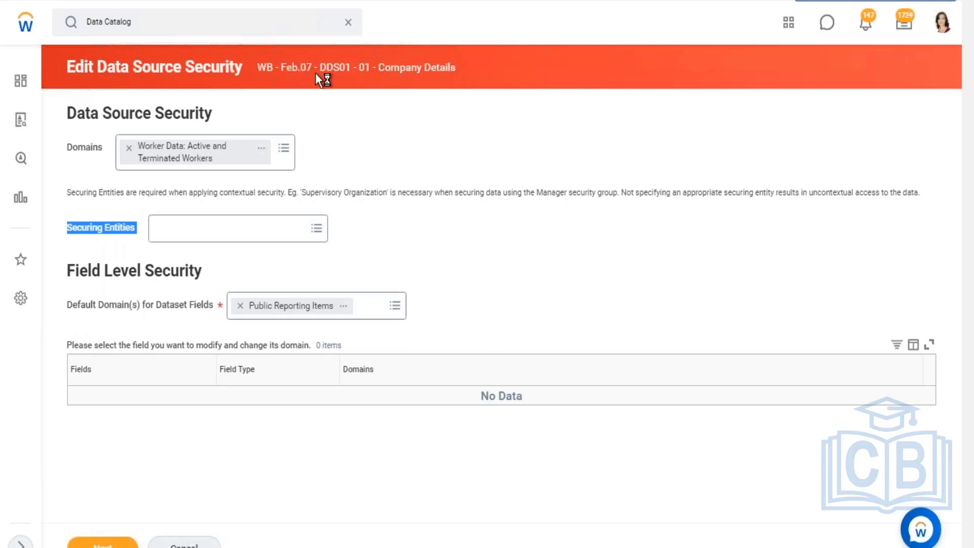
click(65, 107)
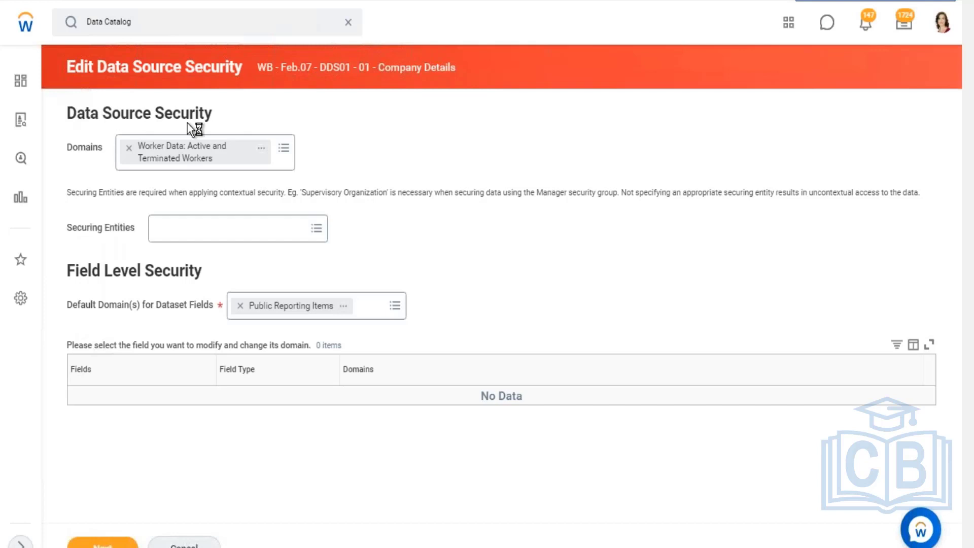
drag(187, 123, 318, 163)
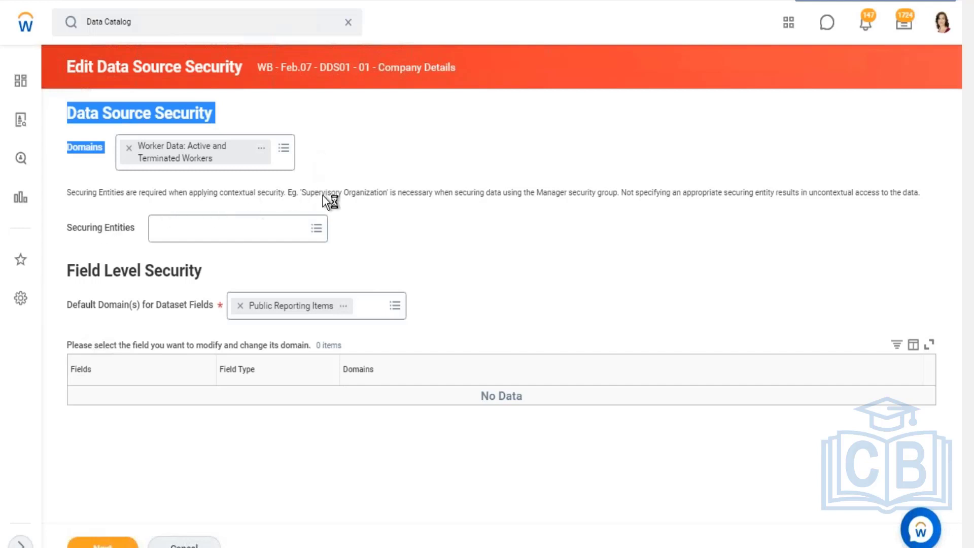
drag(310, 193, 354, 193)
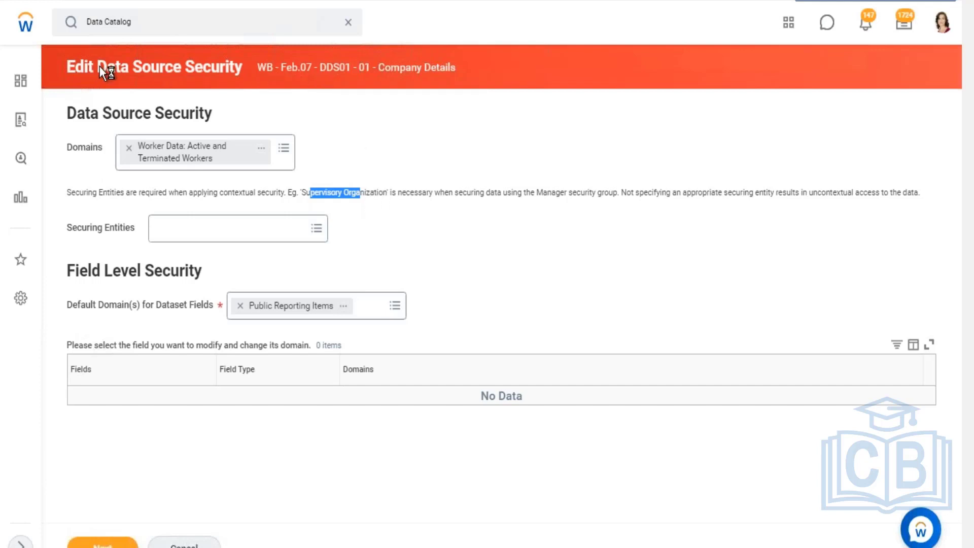
drag(100, 66, 181, 70)
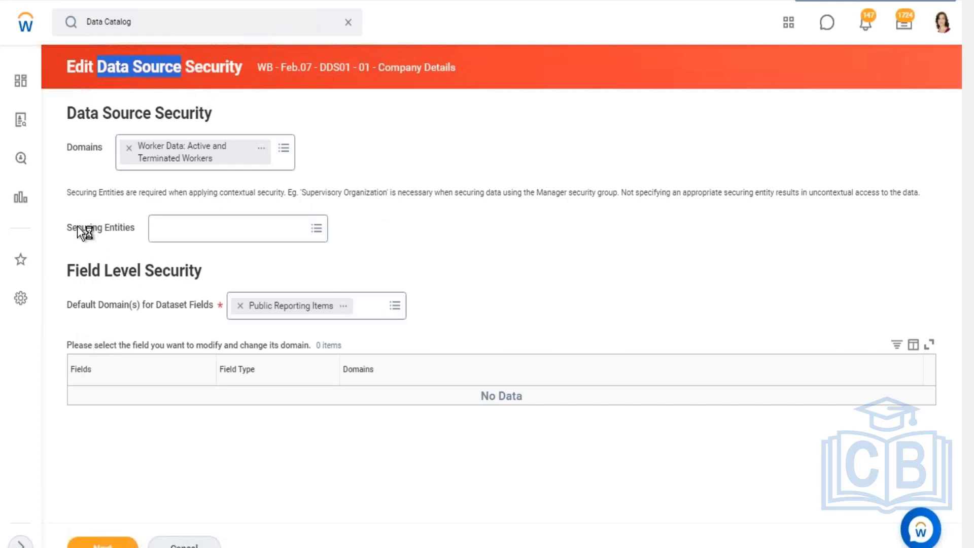
drag(78, 227, 127, 228)
click(231, 232)
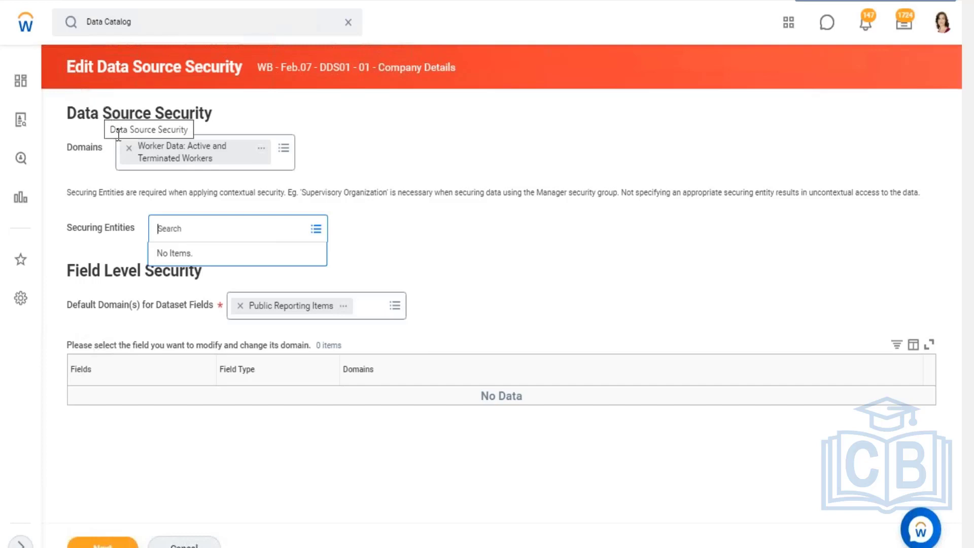
drag(87, 229, 110, 232)
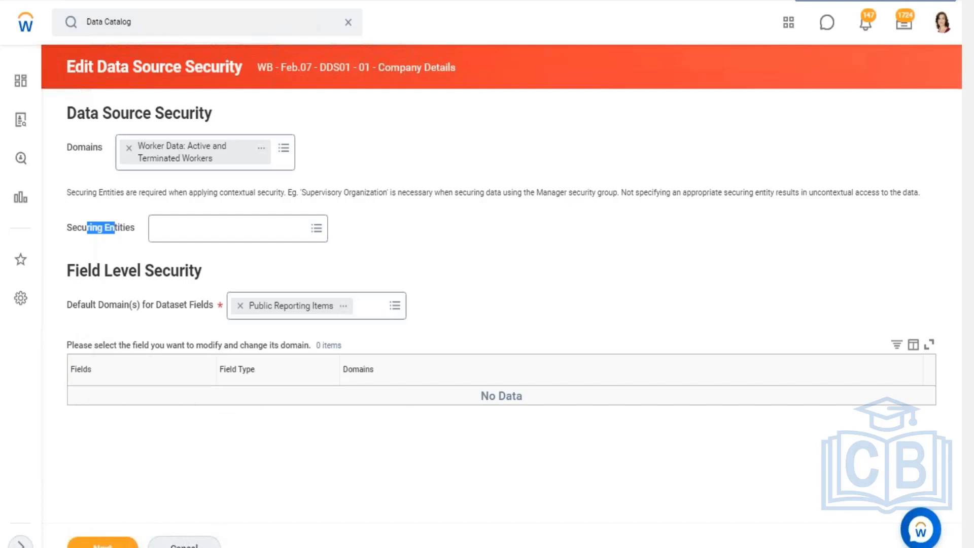
- Examine the Field Level Security section, including the default domains for dataset fields and the Fields column's filter options
drag(119, 344, 303, 344)
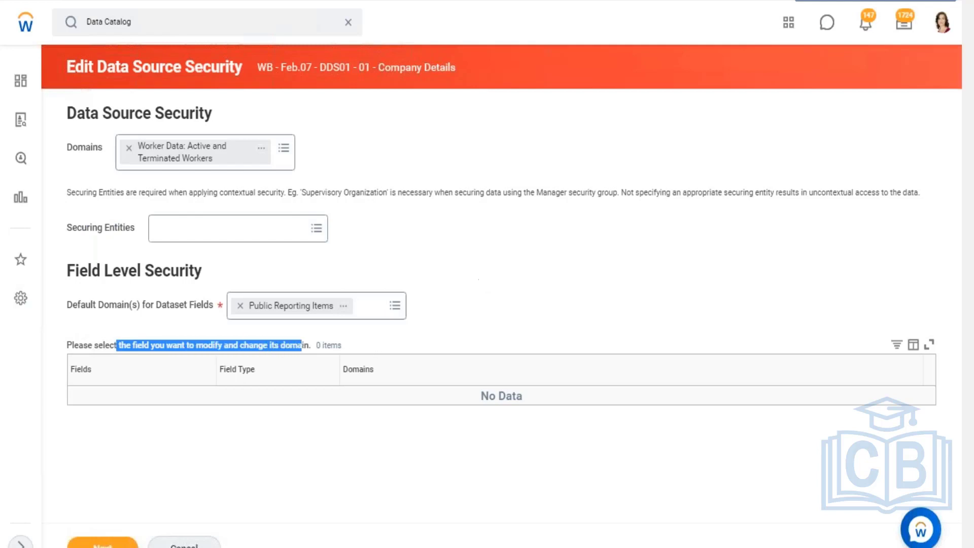
click(395, 305)
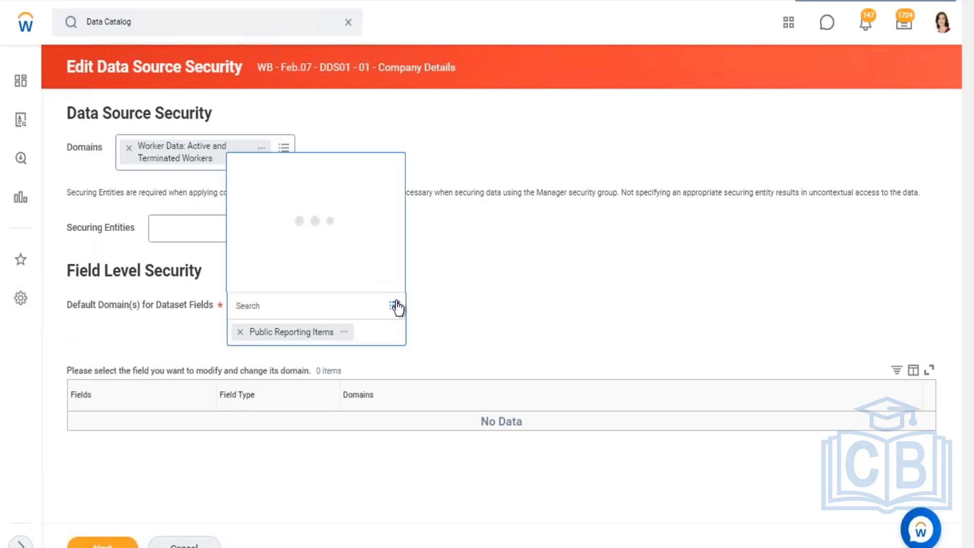
click(477, 278)
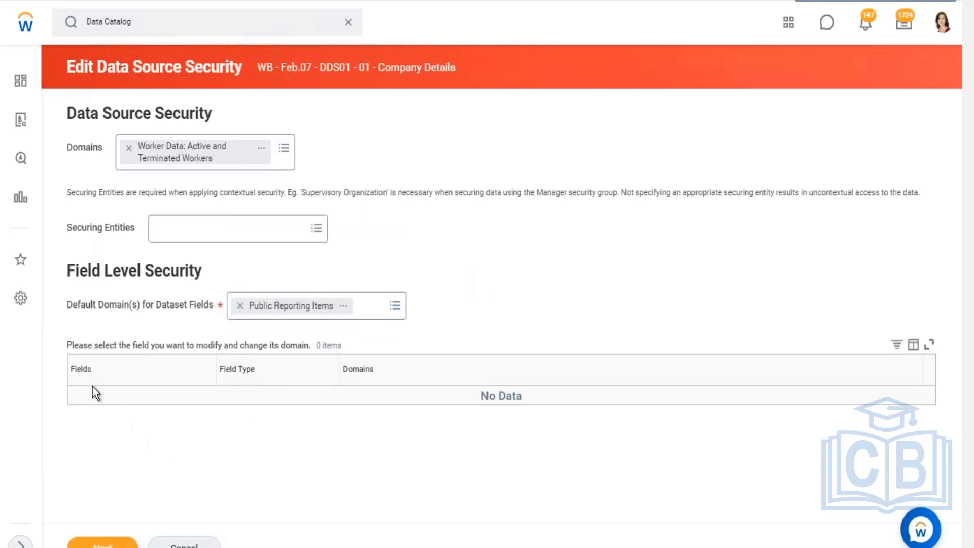
drag(78, 374, 98, 376)
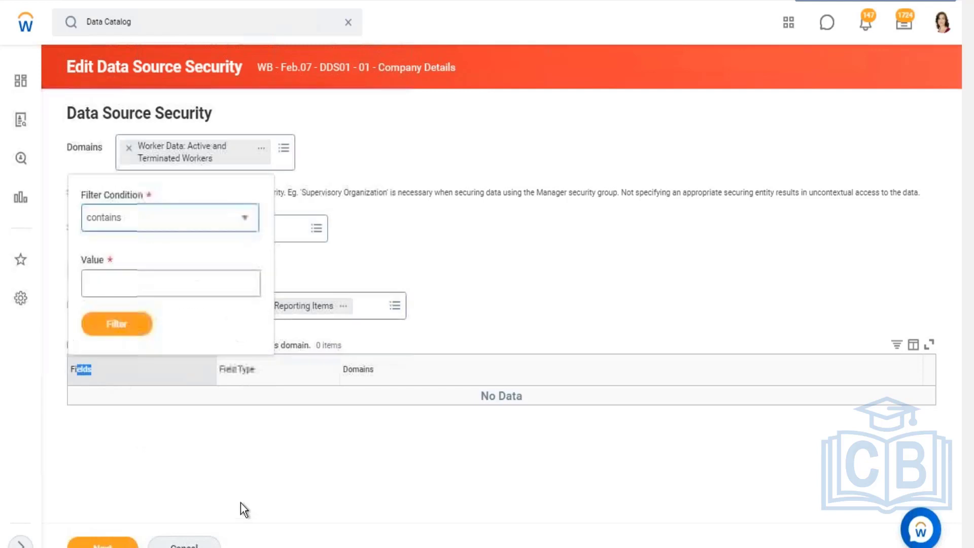
click(507, 277)
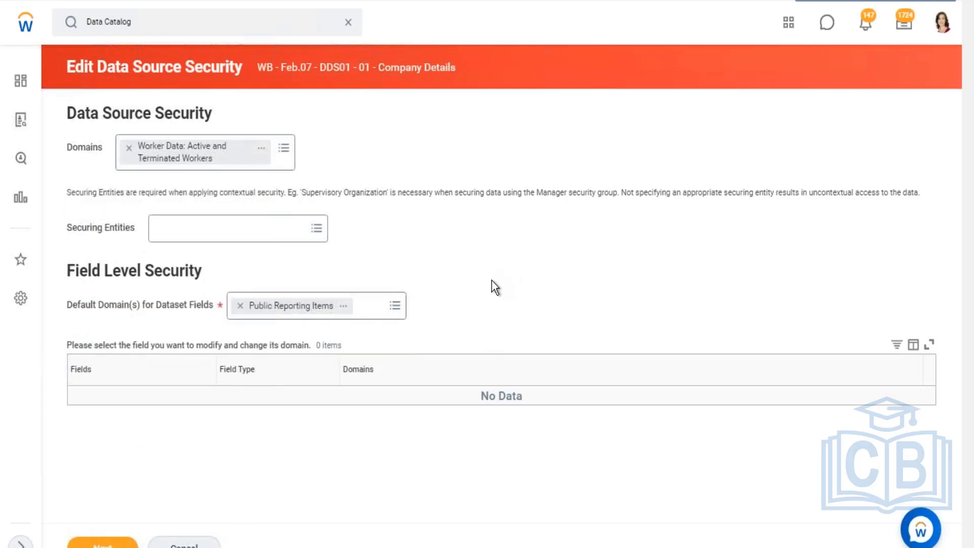
- Clear the data source domain, cancel the security edit, and discard the changes to return to the dataset's details
click(129, 150)
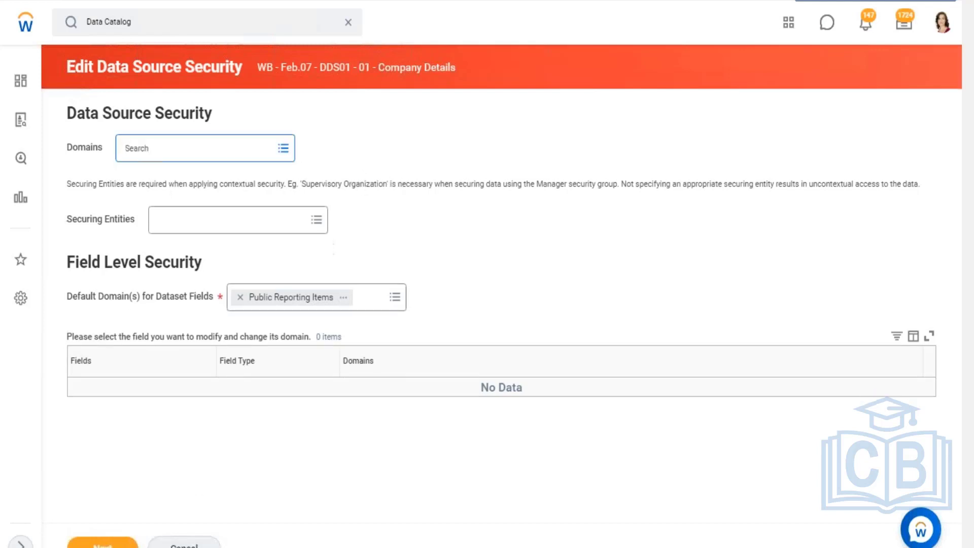
click(184, 543)
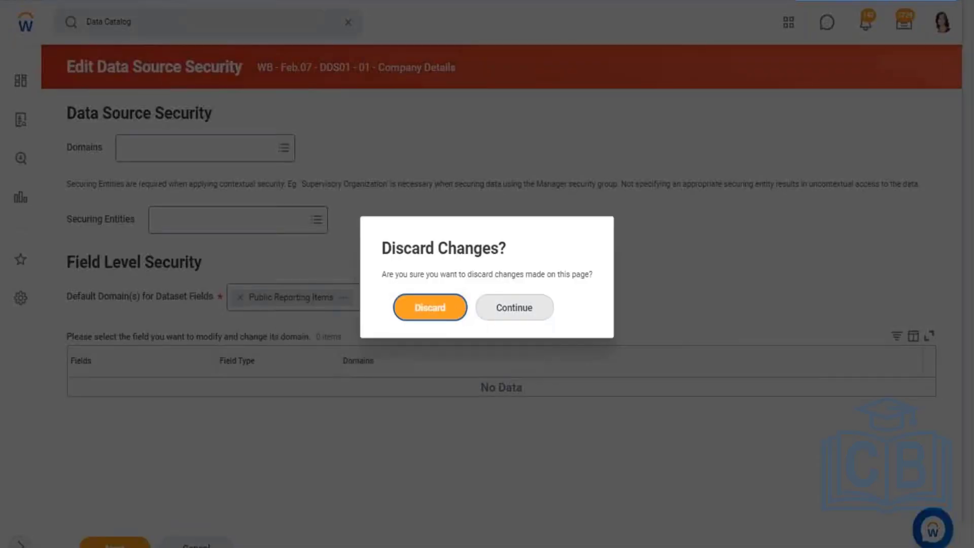
key(Return)
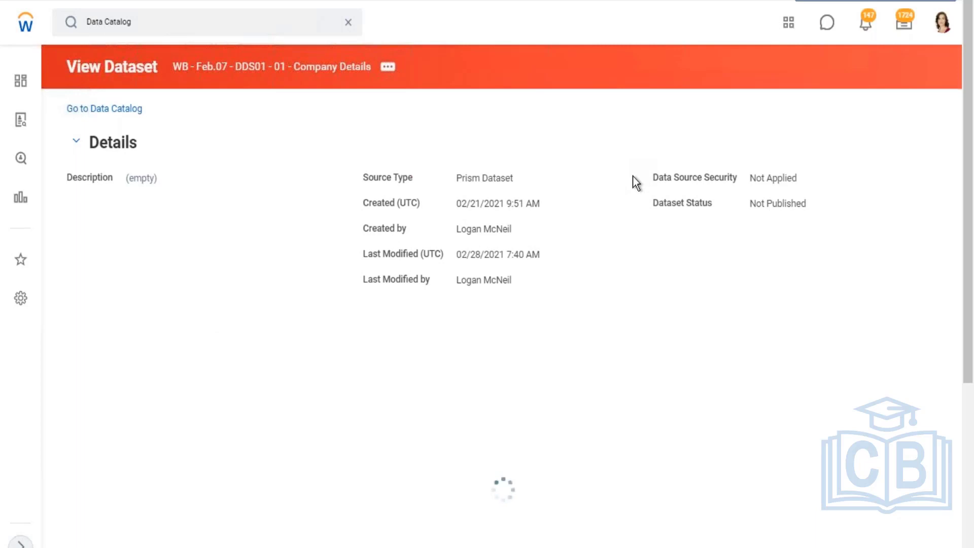
- Examine the dataset's field list and view the details of the Company_Name field
scroll(633, 176, down, 3)
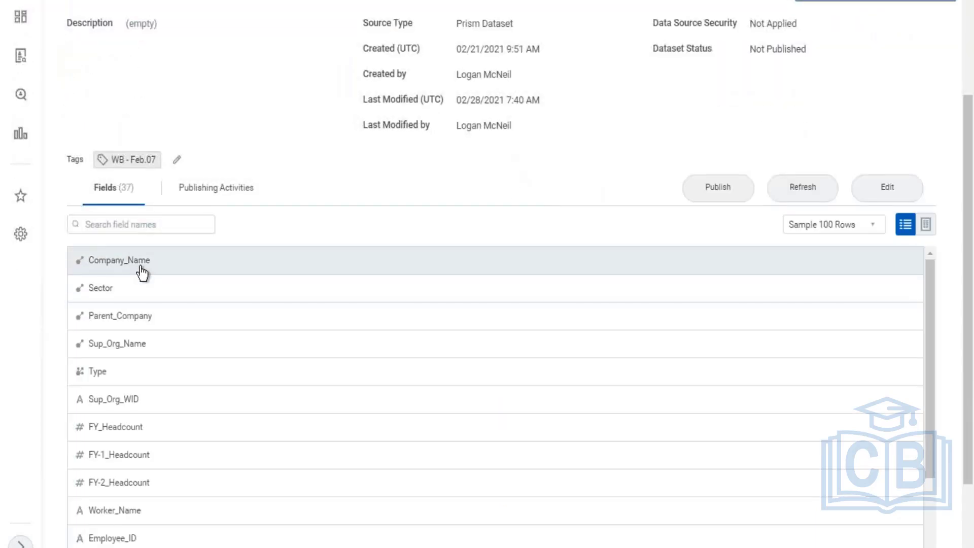
drag(146, 261, 96, 267)
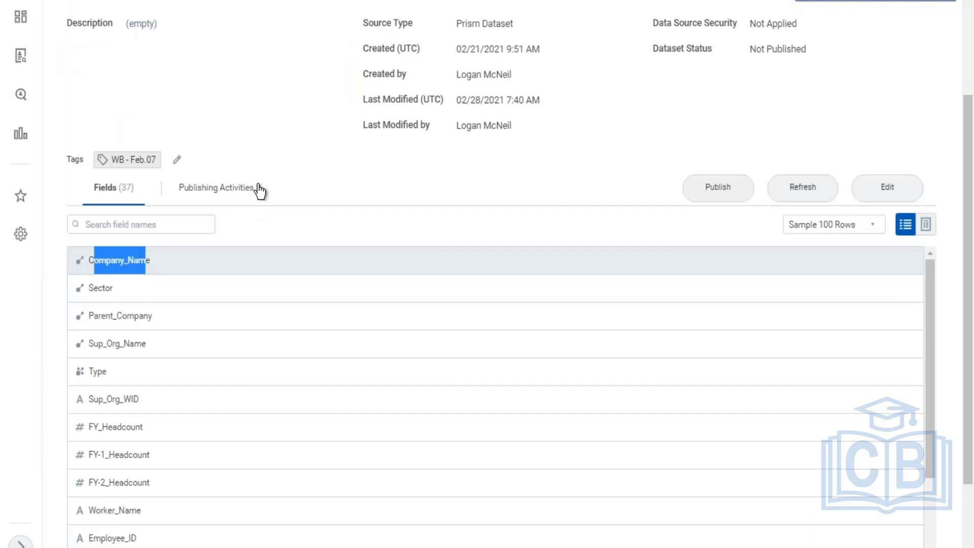
click(260, 147)
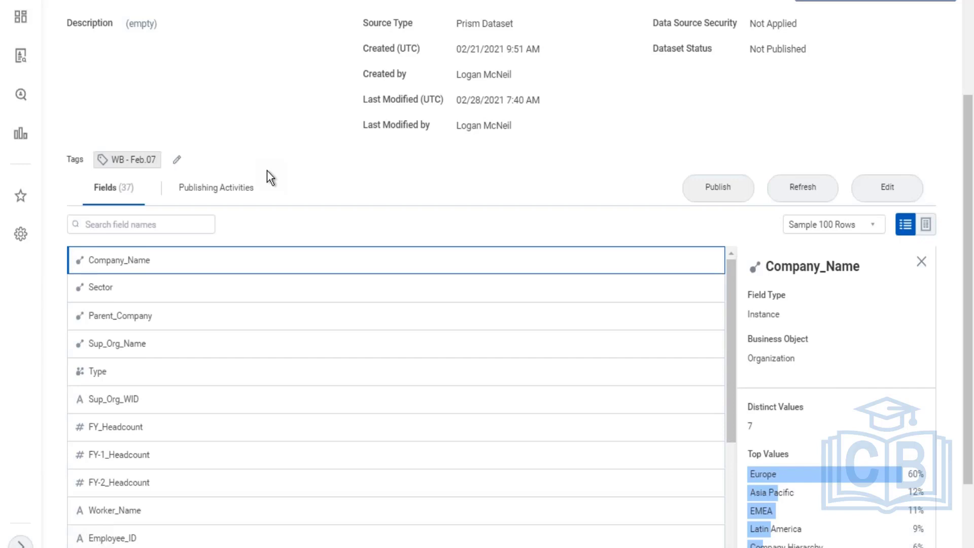
- Publish the WB - Feb.07 - DDS01 - 01 - Company Details dataset after reviewing its Prism: Default to Dataset Access domain
scroll(206, 254, up, 2)
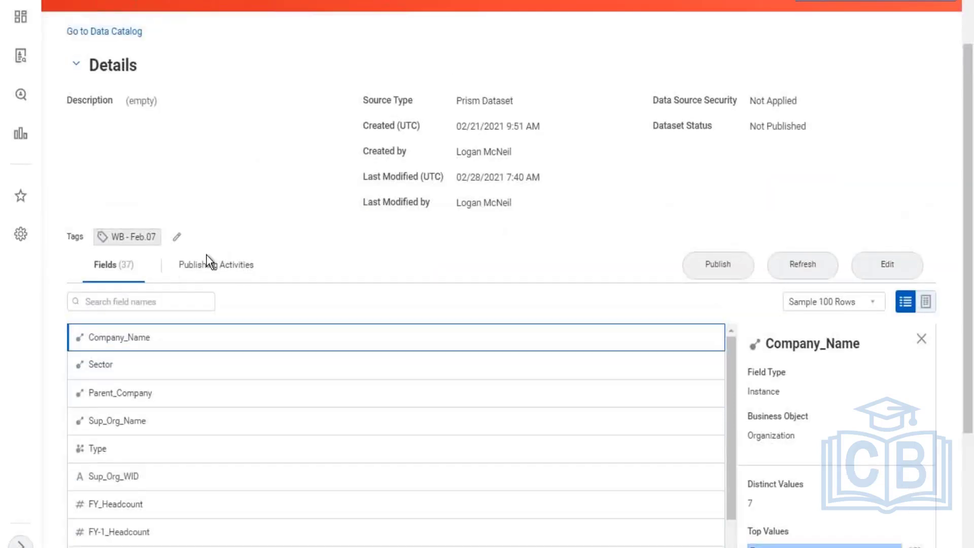
scroll(206, 255, up, 2)
click(717, 341)
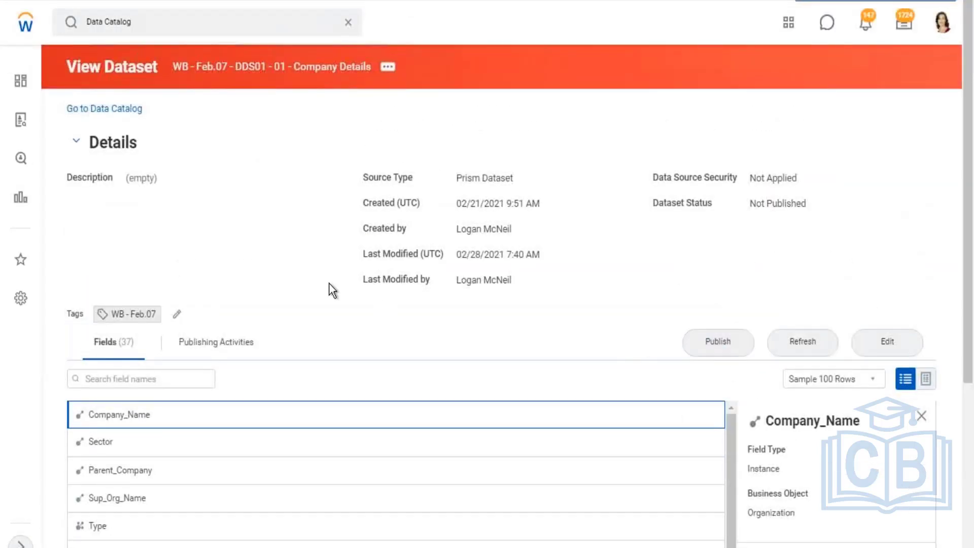
drag(428, 282, 583, 283)
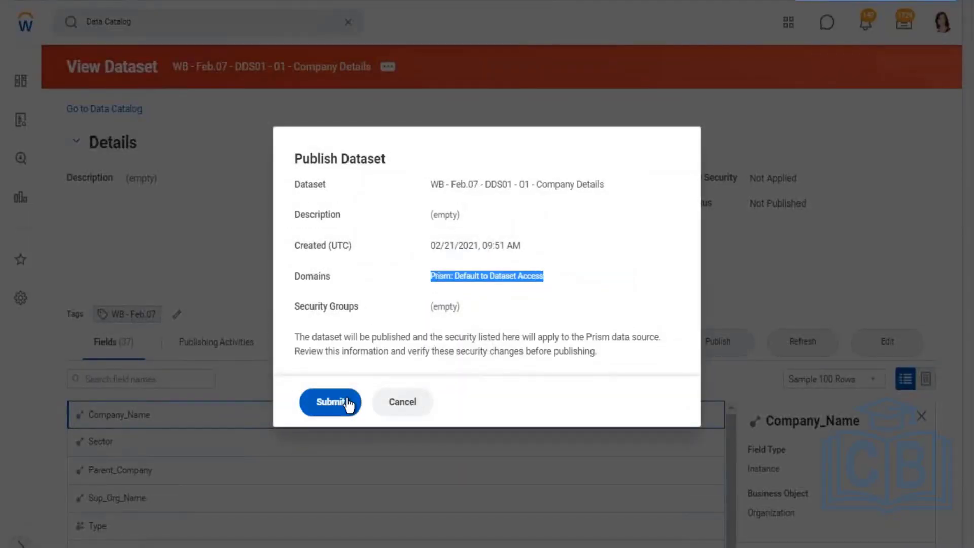
click(331, 402)
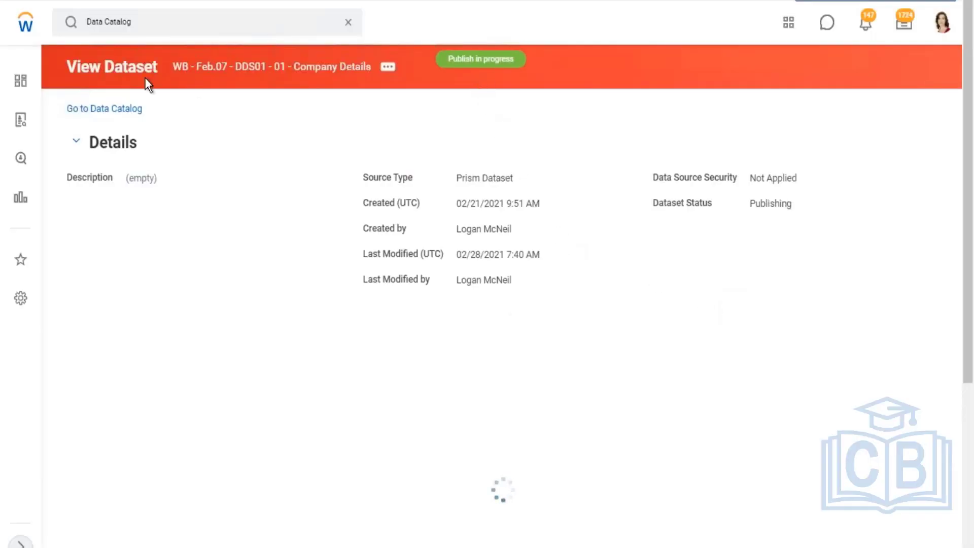
- View the lineage of the Company Details dataset
click(388, 67)
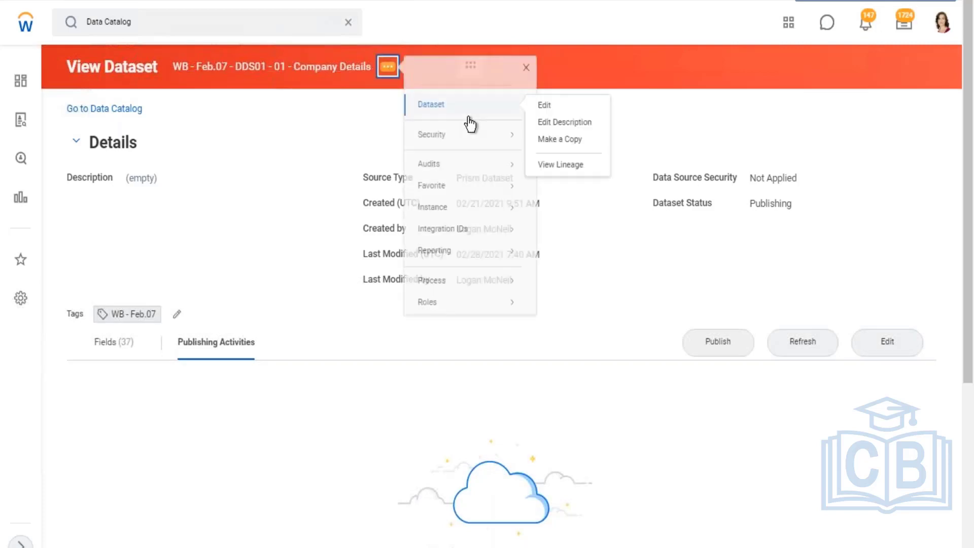
mouse_move(457, 135)
mouse_move(462, 108)
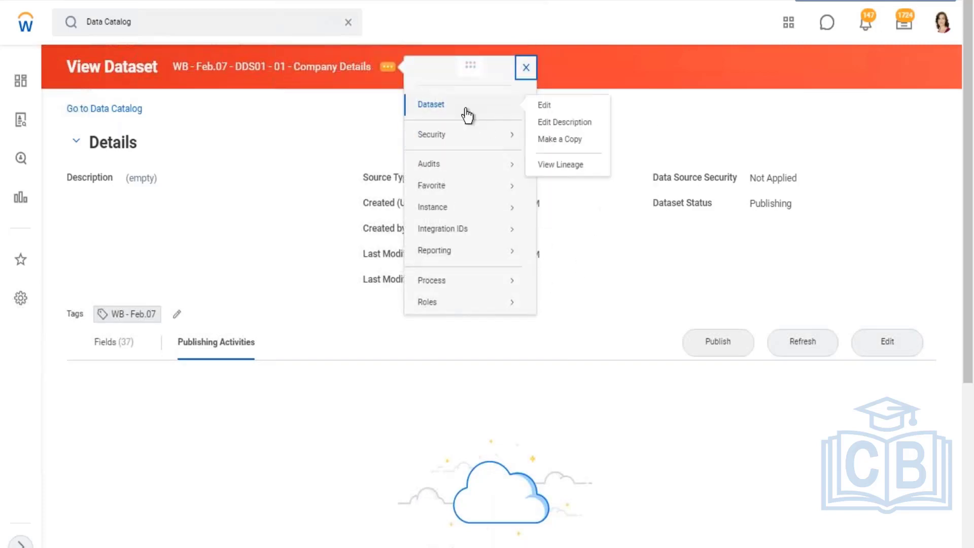
click(560, 164)
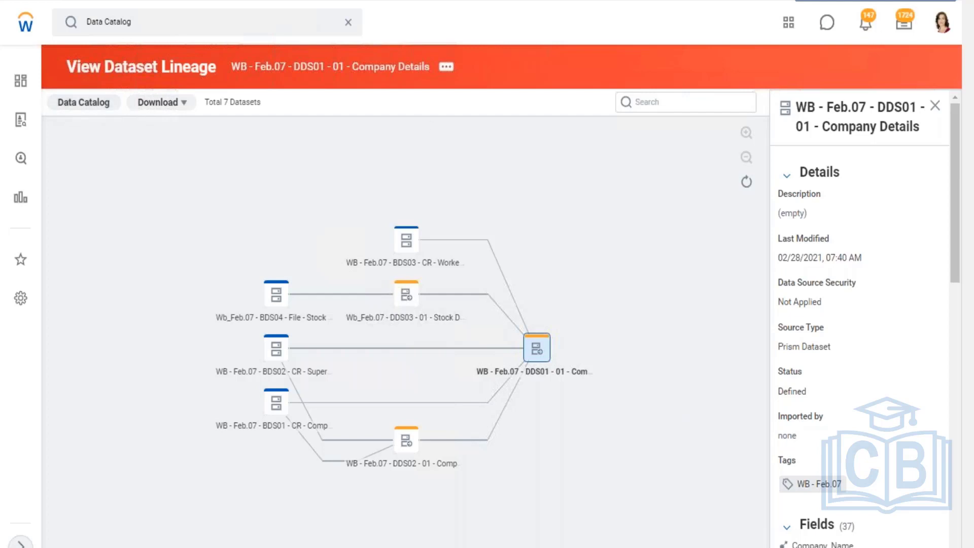
- Return to the Data Catalog and reopen the WB - Feb.07 - DDS01 - 01 - Company Details dataset for viewing
click(84, 102)
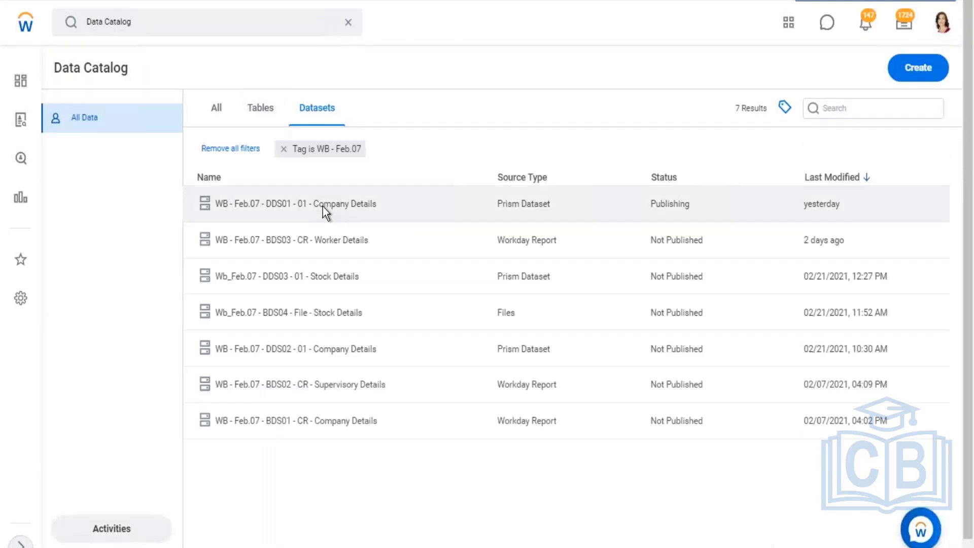
right_click(322, 206)
click(365, 188)
right_click(366, 188)
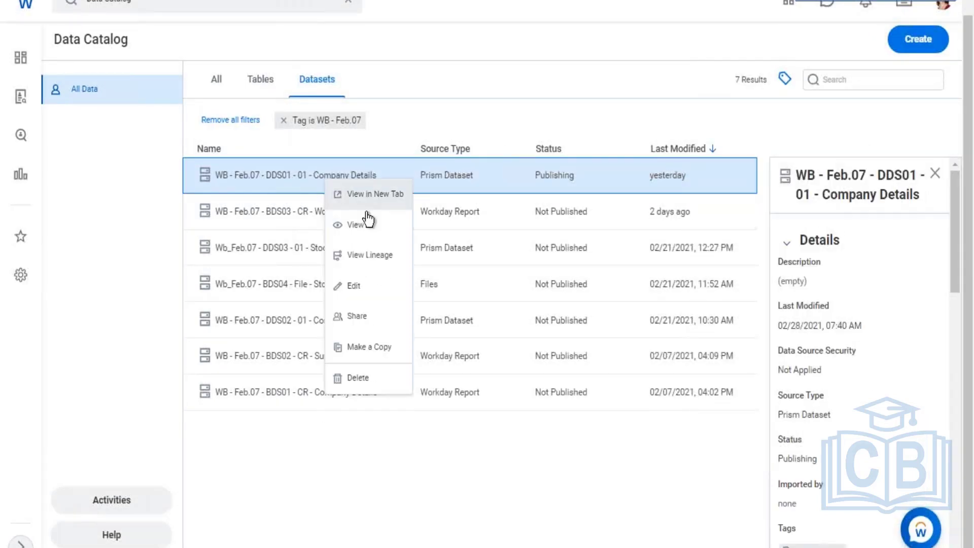
click(364, 225)
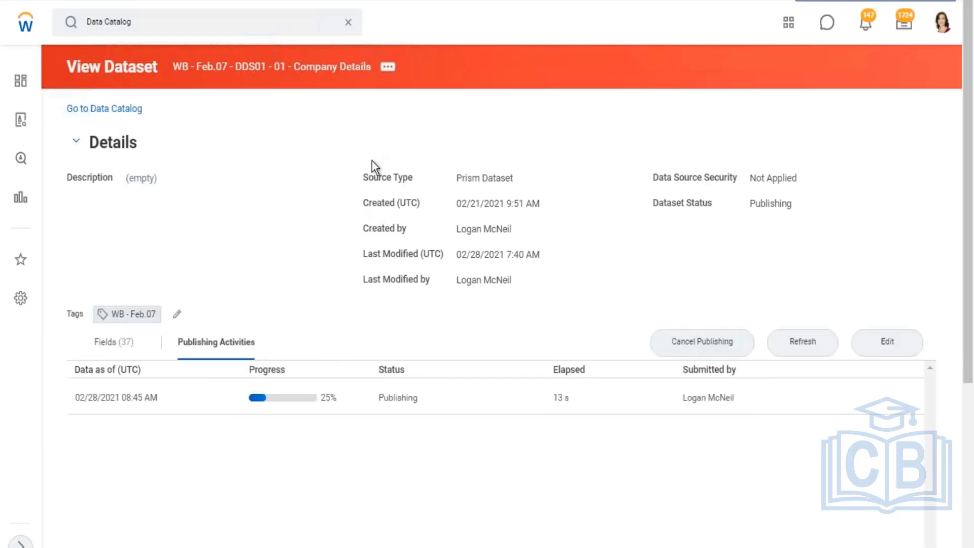
- Refresh the Company Details dataset's publishing activities repeatedly to check the publishing progress
scroll(272, 267, down, 3)
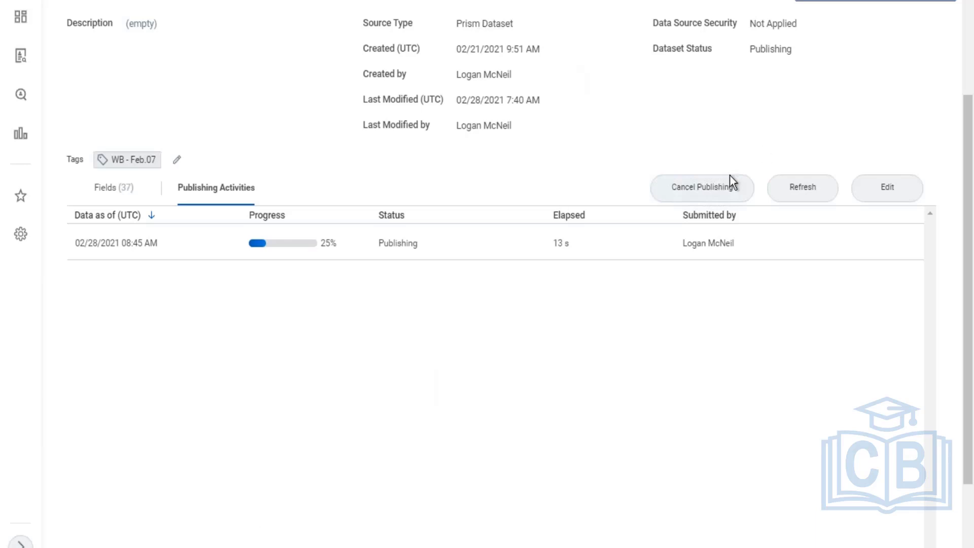
click(797, 192)
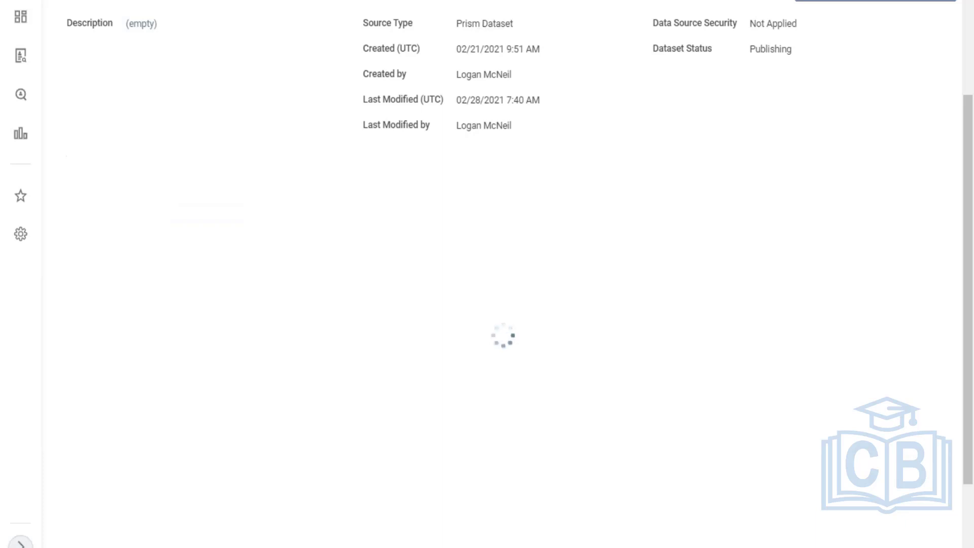
scroll(487, 274, up, 3)
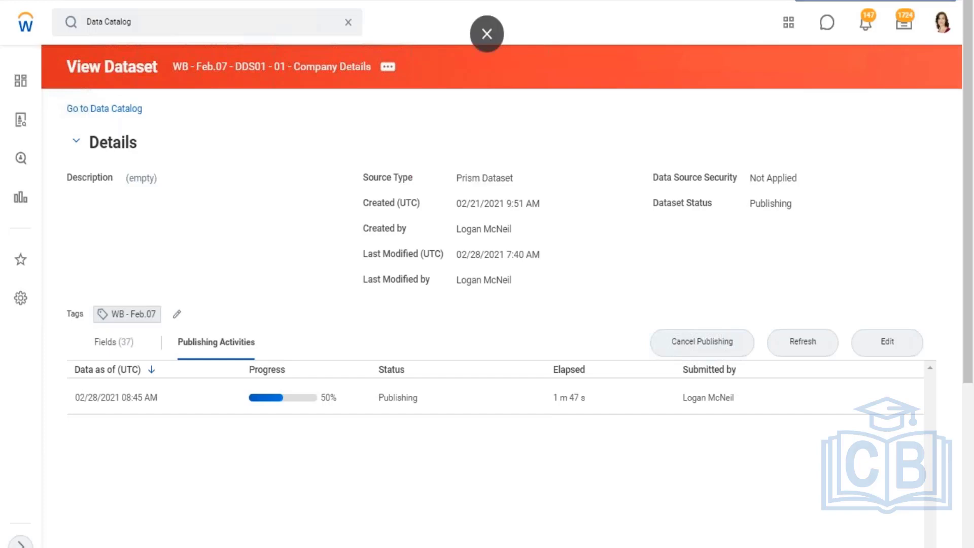
scroll(487, 274, down, 2)
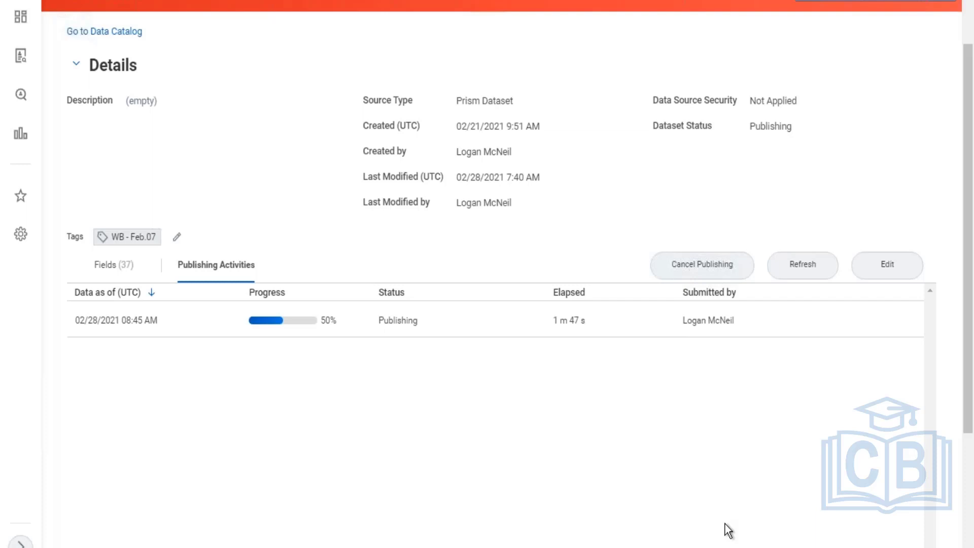
click(802, 268)
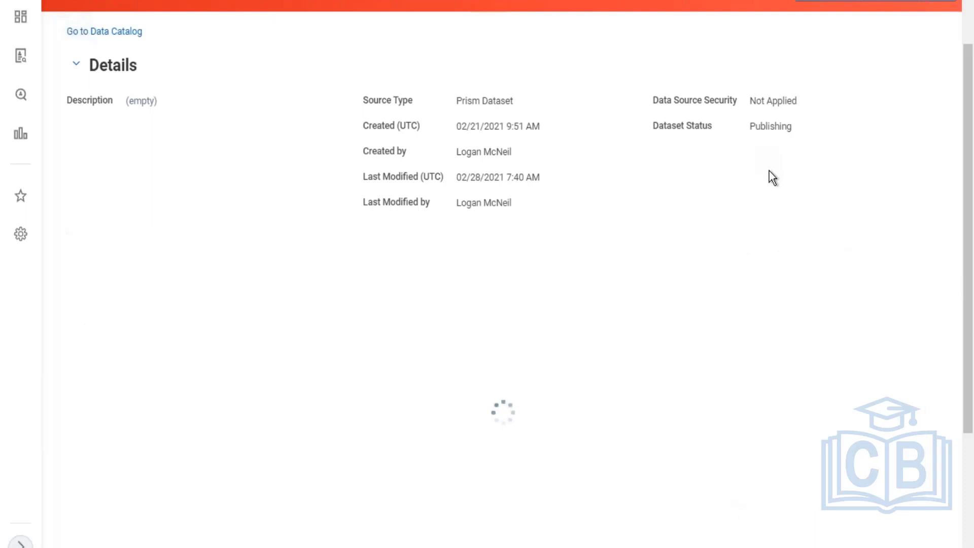
scroll(770, 172, up, 2)
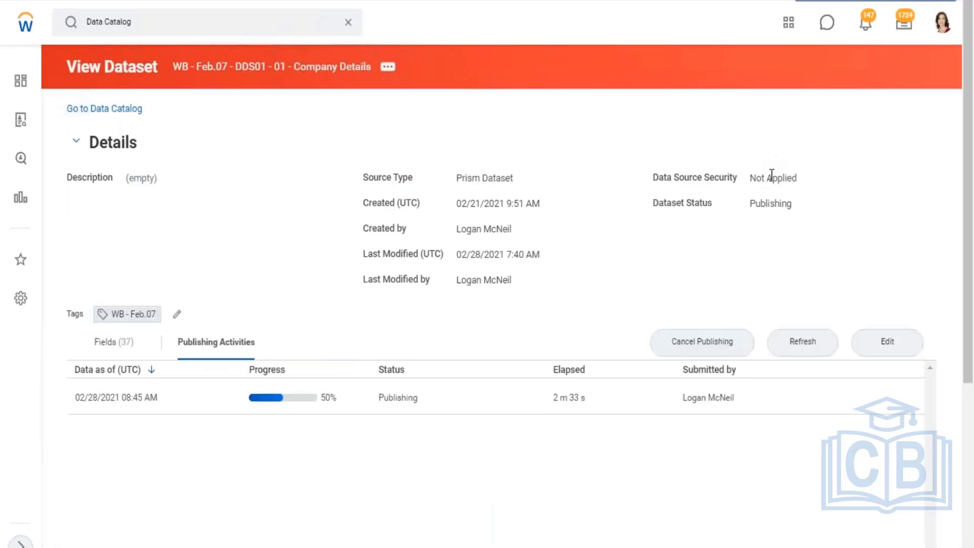
click(807, 343)
drag(169, 68, 360, 87)
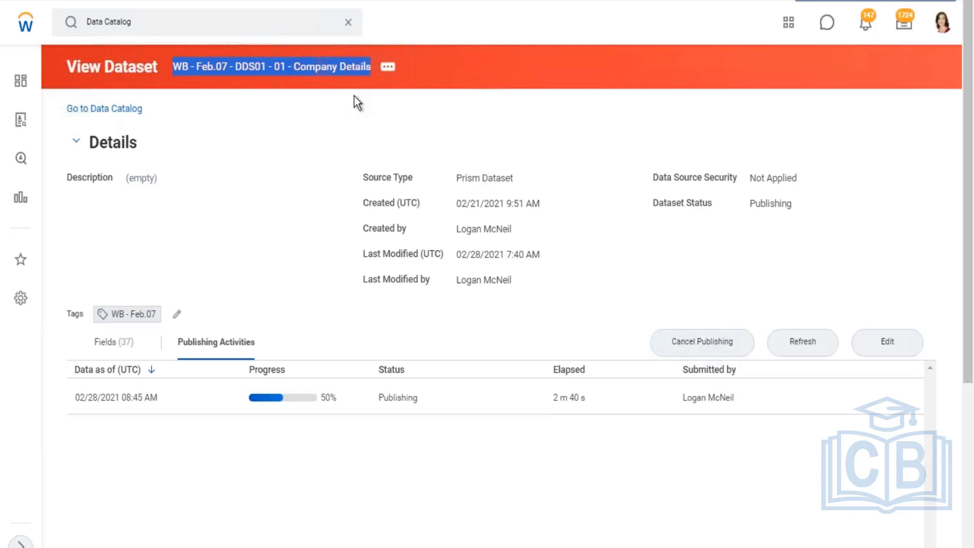
click(805, 348)
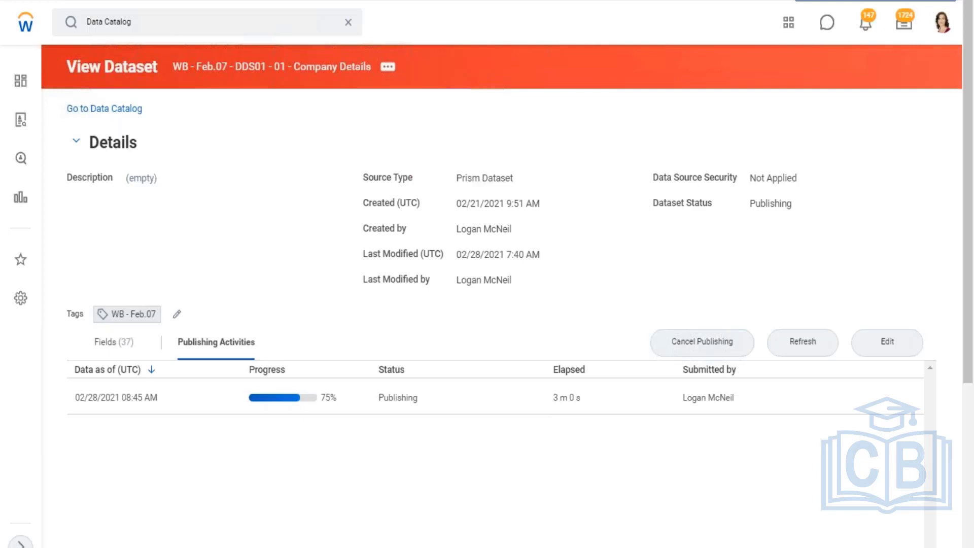
click(815, 346)
- Search for "prism data" and open the Prism Data Sources (available for report creation) report
click(349, 26)
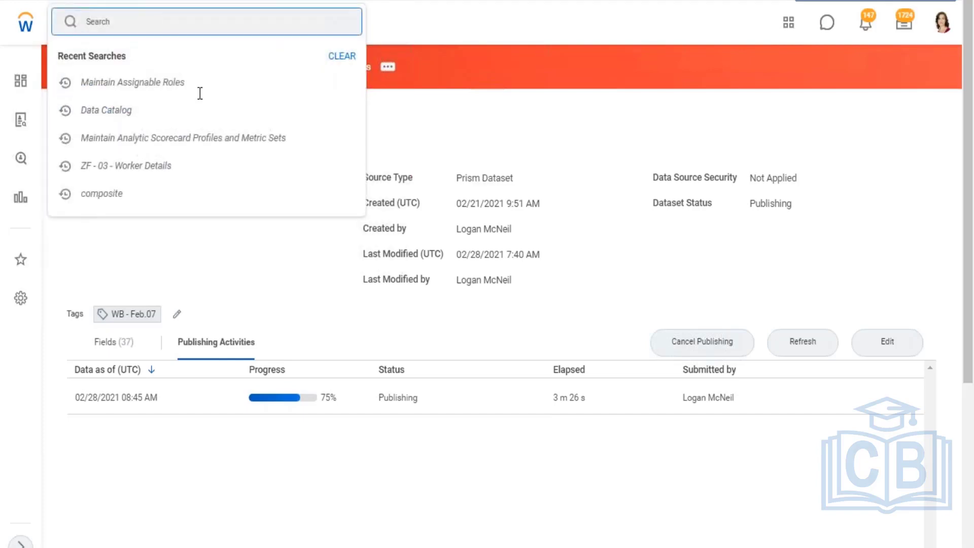
text(prism )
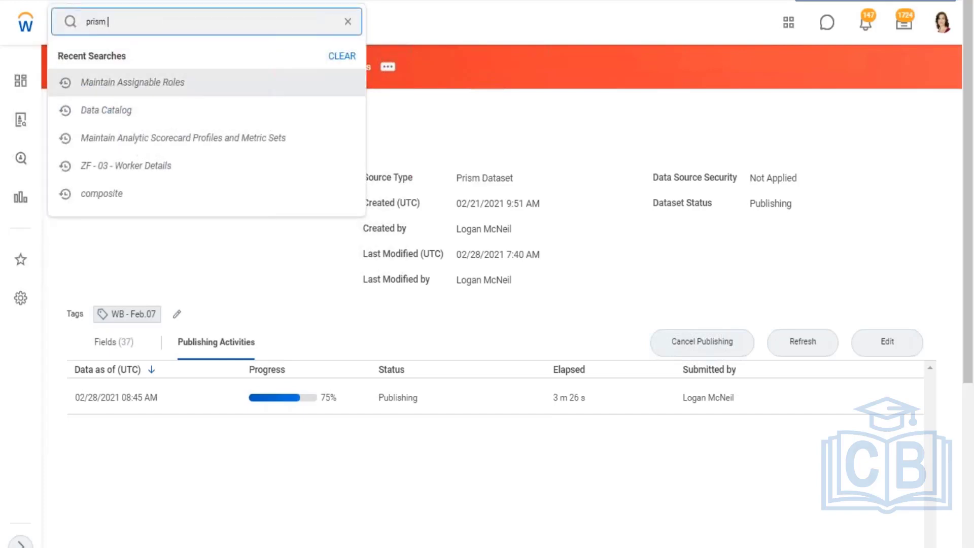
text(data)
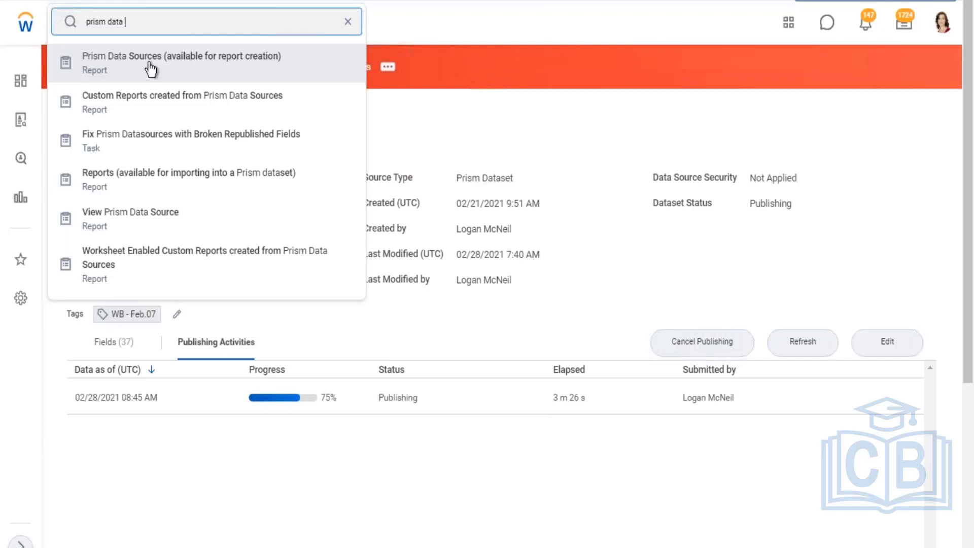
click(151, 68)
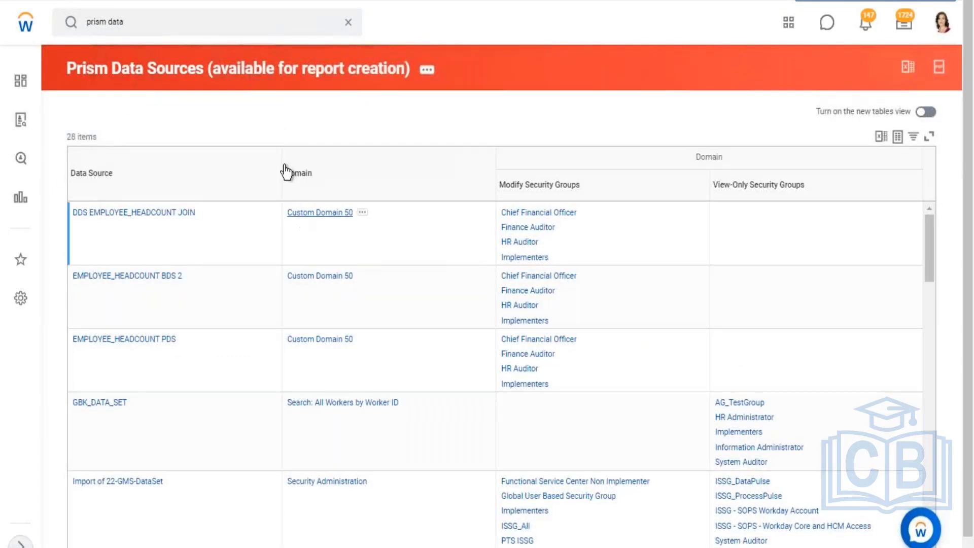
- Examine the report's list of Prism data sources with their domains, modify security groups and view-only security groups
scroll(149, 430, down, 15)
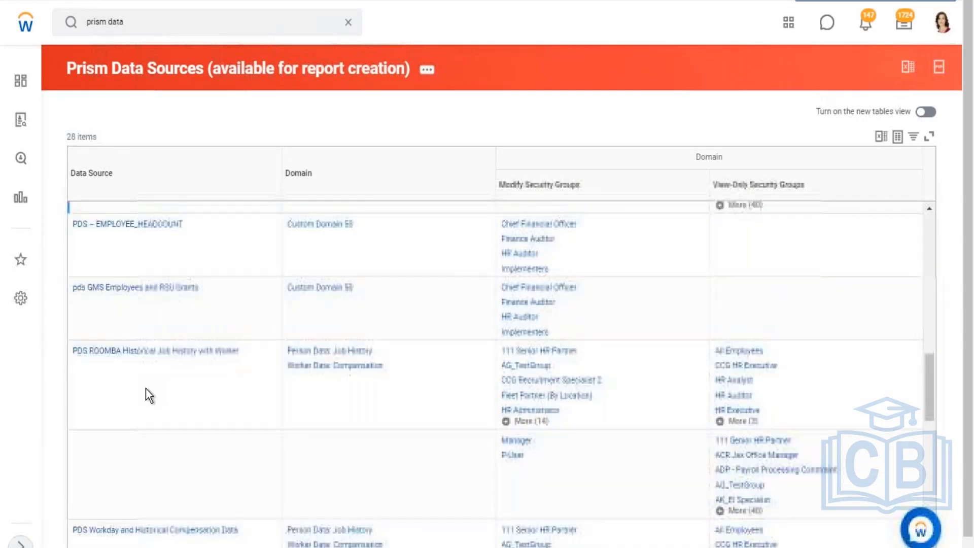
scroll(147, 388, down, 5)
scroll(148, 387, up, 1)
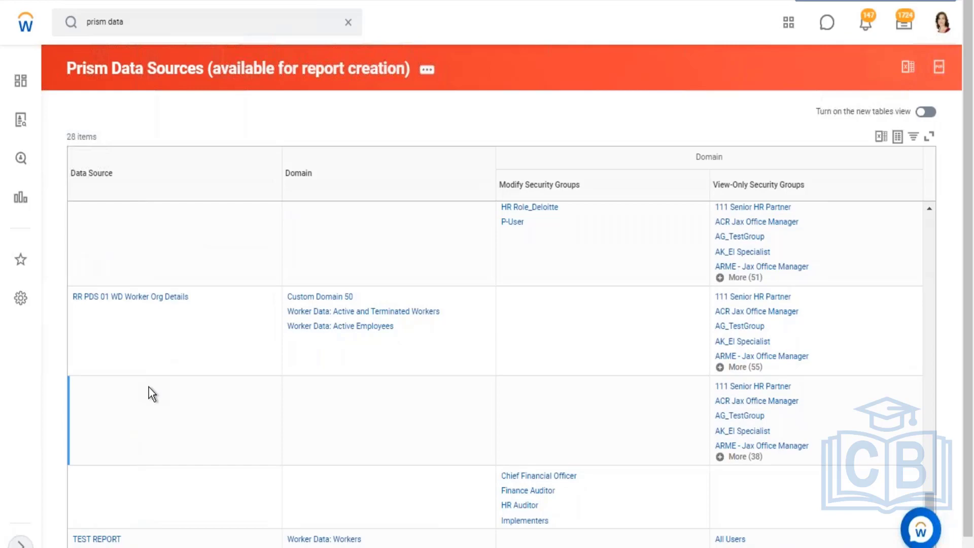
scroll(152, 394, up, 3)
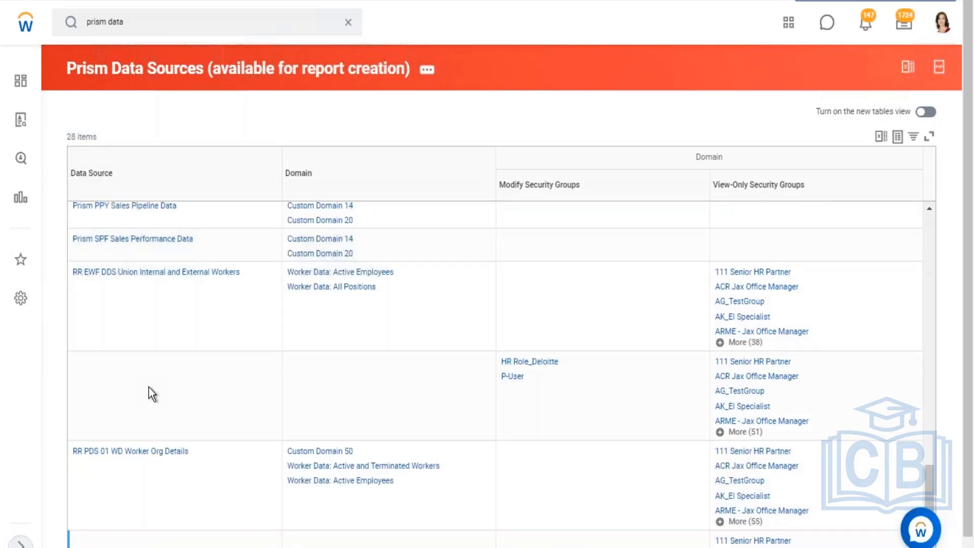
scroll(173, 336, up, 2)
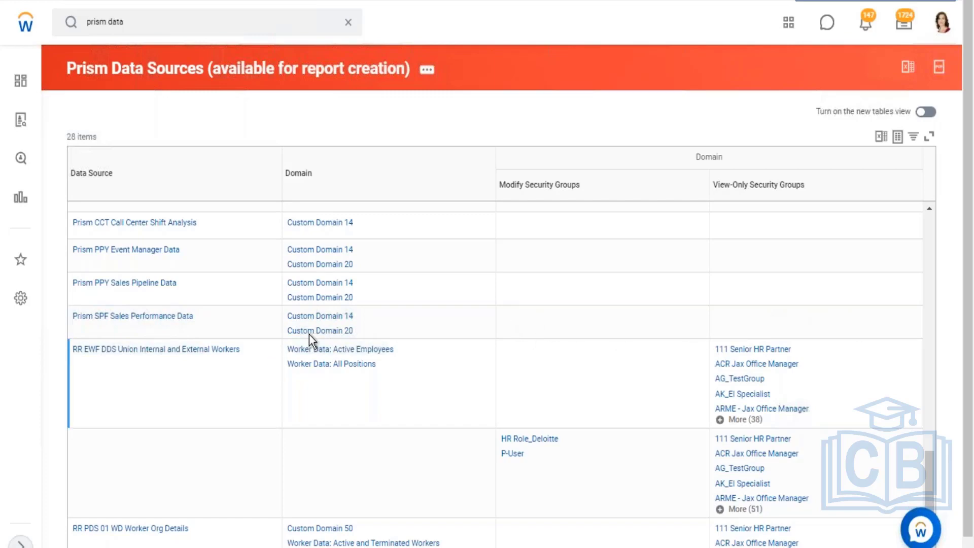
scroll(305, 350, down, 2)
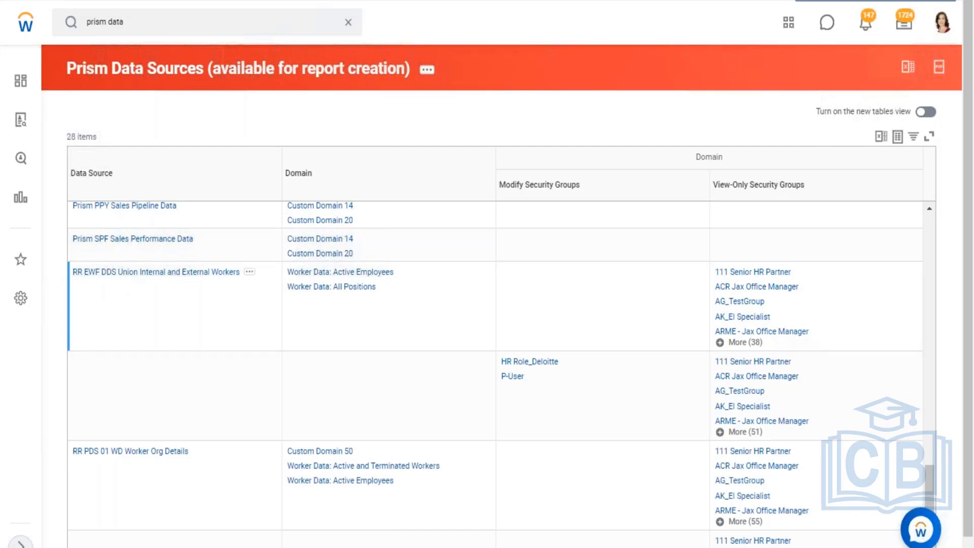
scroll(153, 324, down, 1)
scroll(213, 309, up, 1)
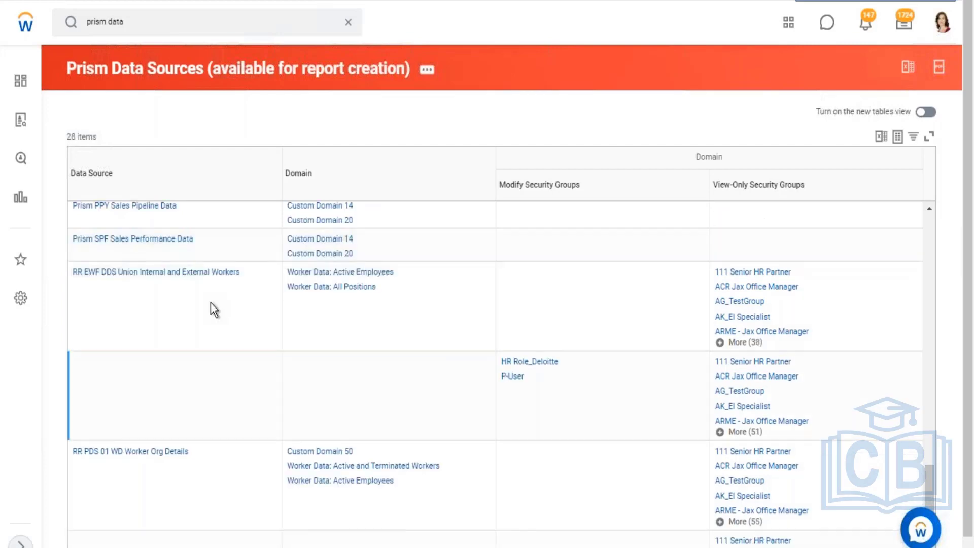
- Open the RR EWF DDS Union Internal and External Workers dataset's data source security for editing and check its available securing entities
click(355, 281)
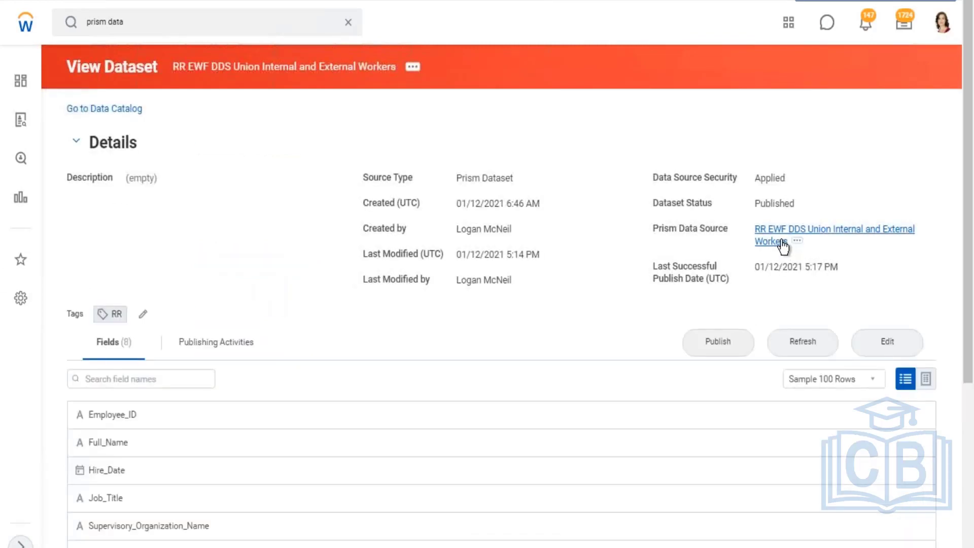
drag(764, 203, 795, 203)
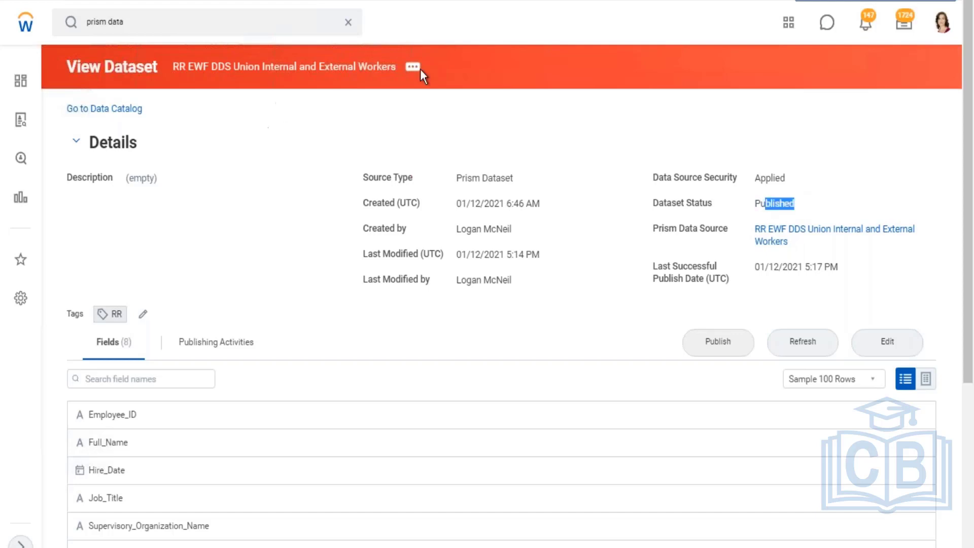
click(414, 70)
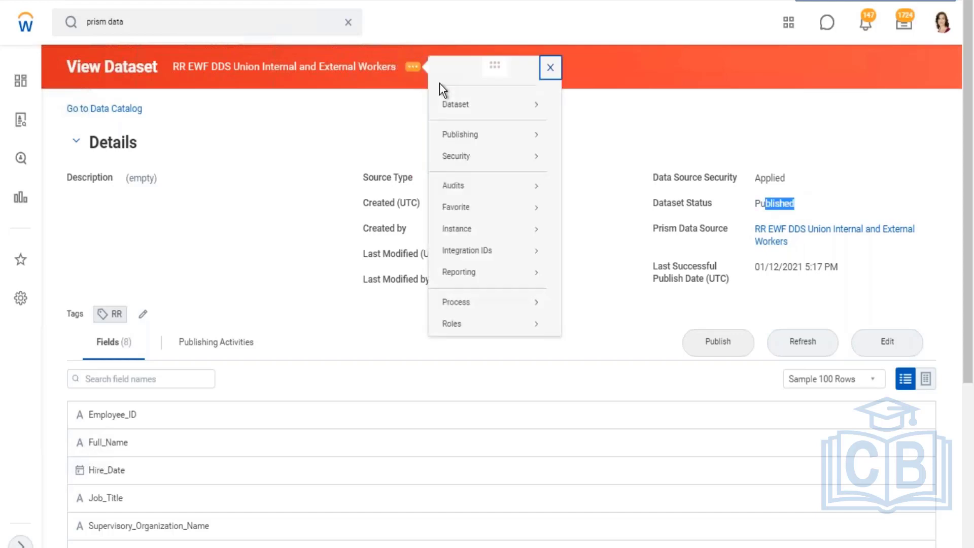
mouse_move(467, 158)
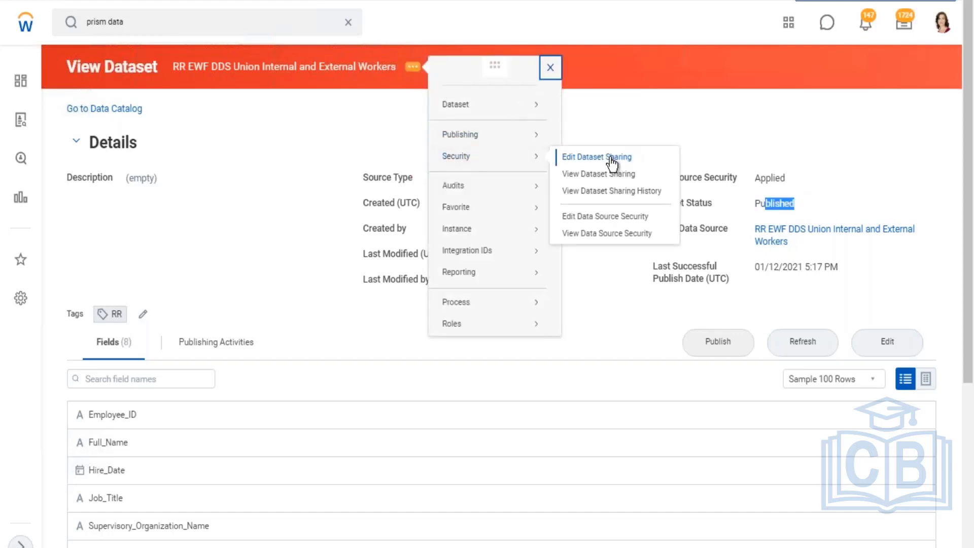
click(606, 217)
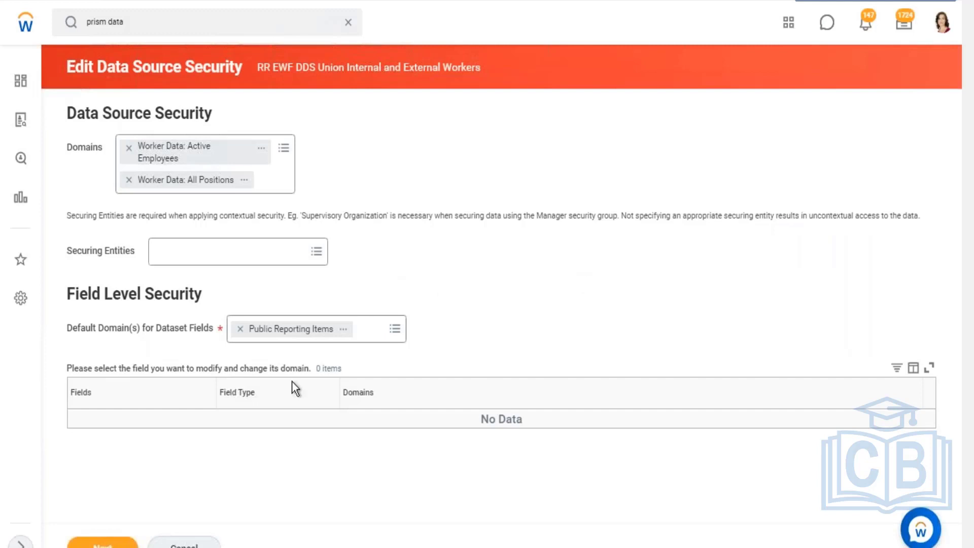
click(320, 254)
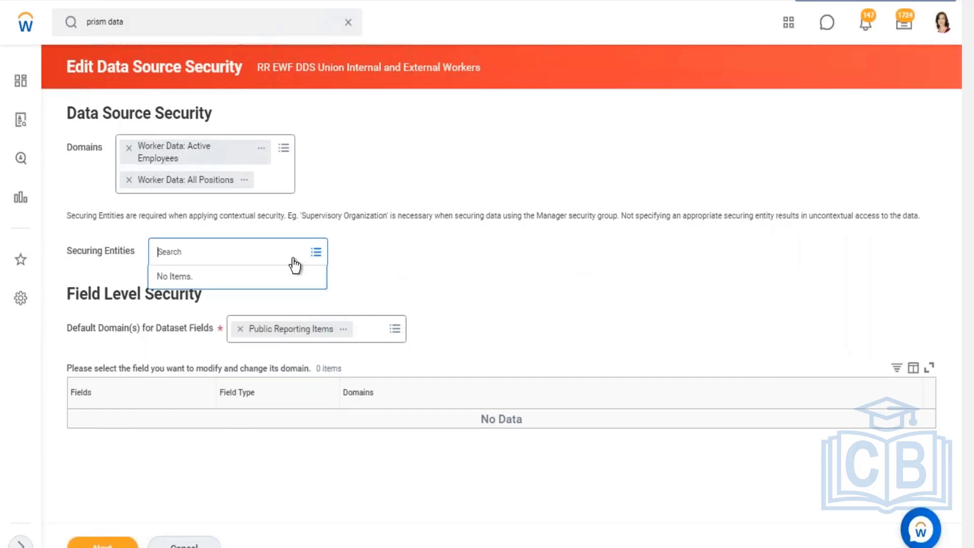
click(108, 249)
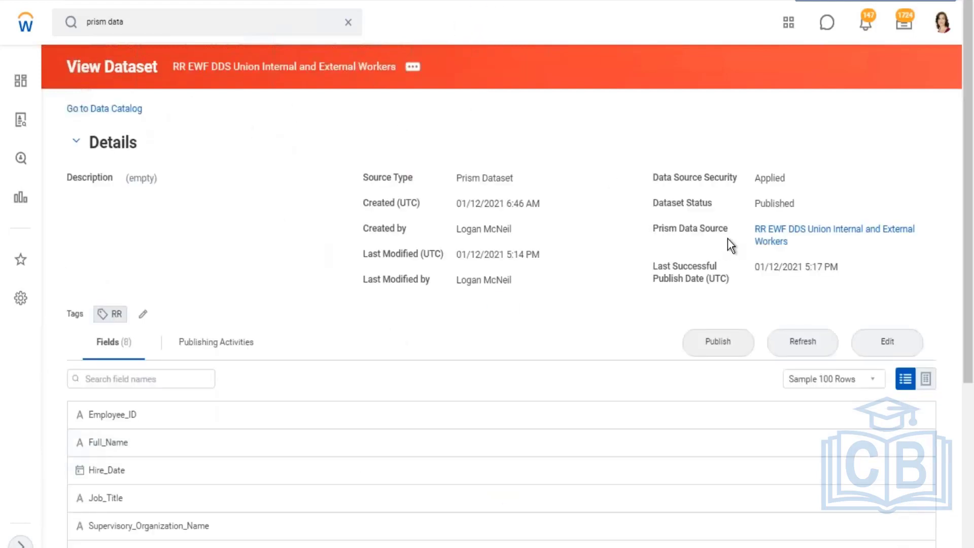
- Open the Prism data source of the WB - Feb.07 - DDS01 - 01 - Company Details dataset from the Data Catalog and review its fields and domains
mouse_move(759, 238)
click(100, 111)
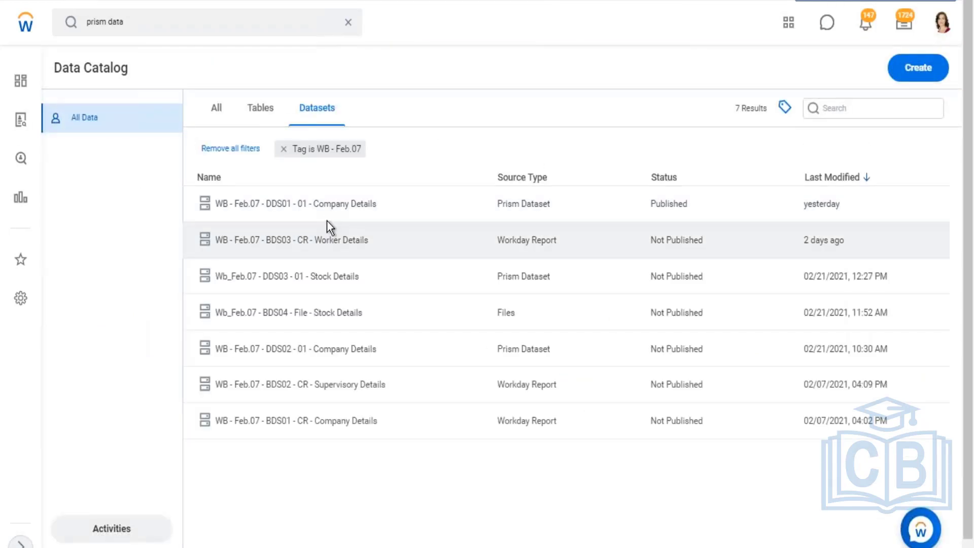
scroll(729, 180, down, 1)
click(730, 181)
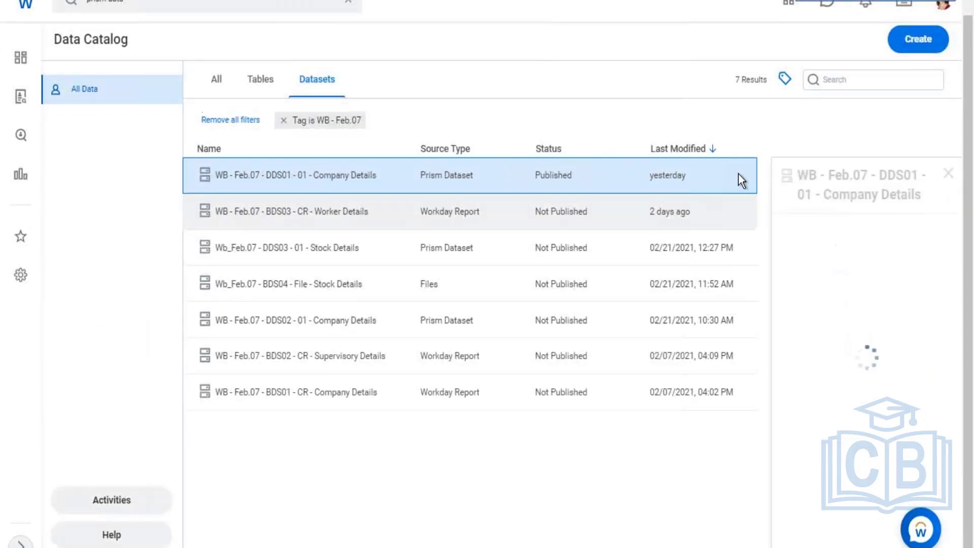
click(364, 189)
click(365, 222)
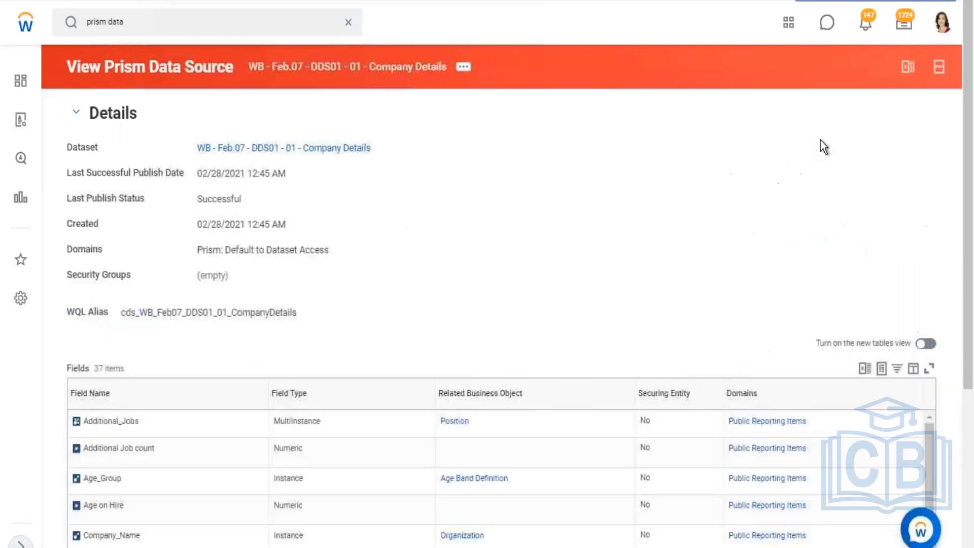
scroll(419, 212, down, 5)
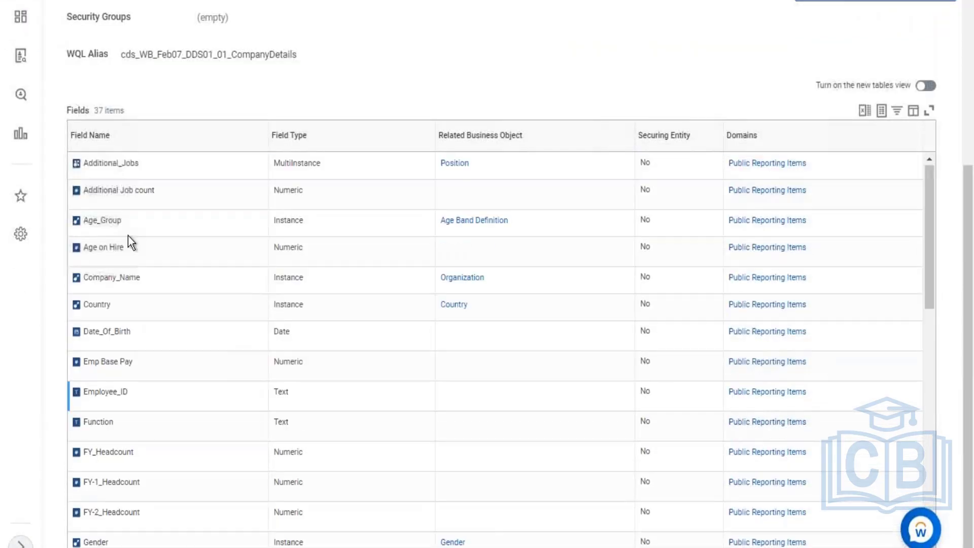
scroll(112, 235, down, 12)
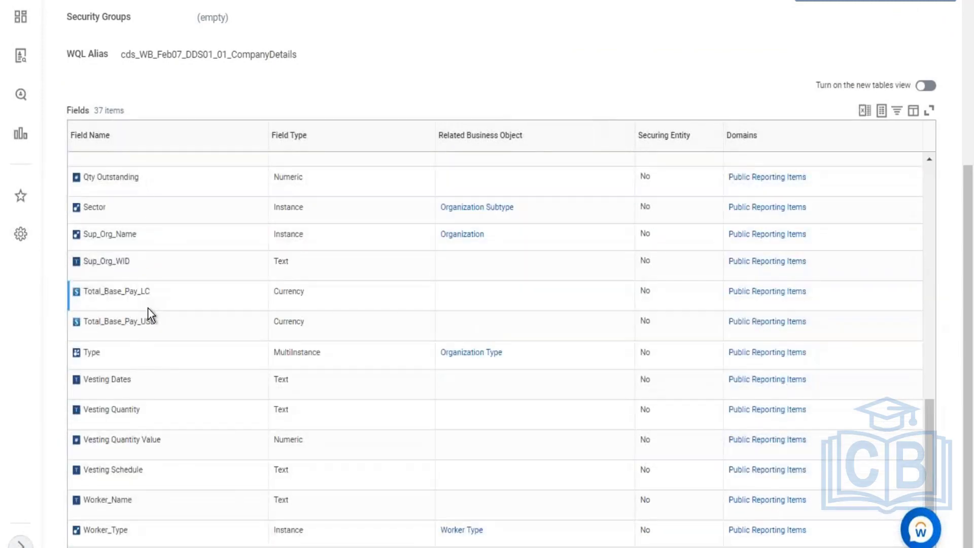
scroll(158, 317, up, 12)
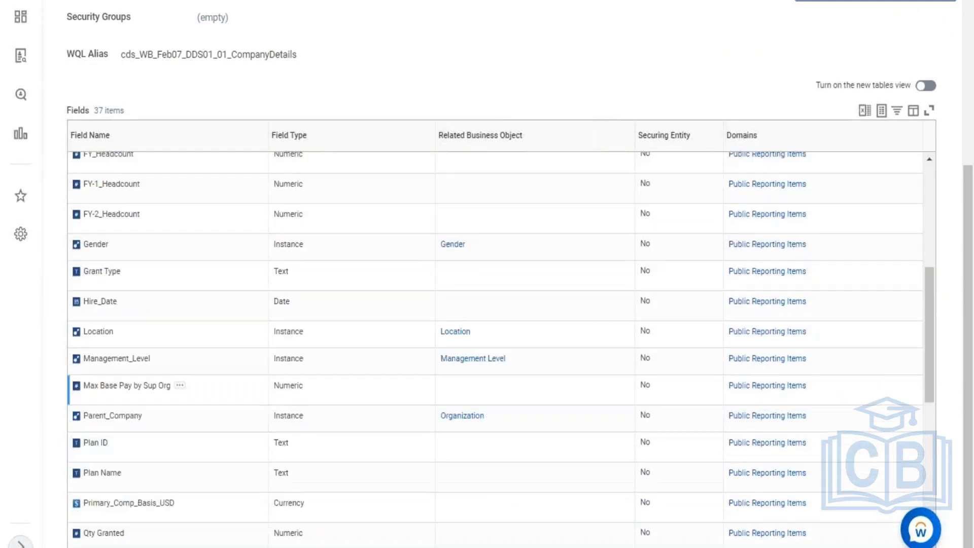
scroll(487, 274, up, 5)
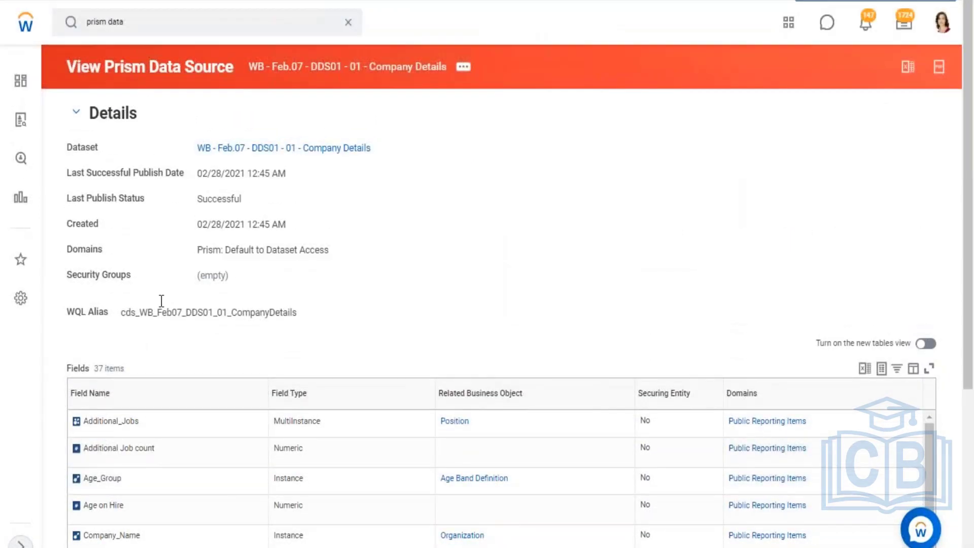
- Copy the Prism data source's name, then search for "create custom report" and open the Create Custom Report task
click(347, 24)
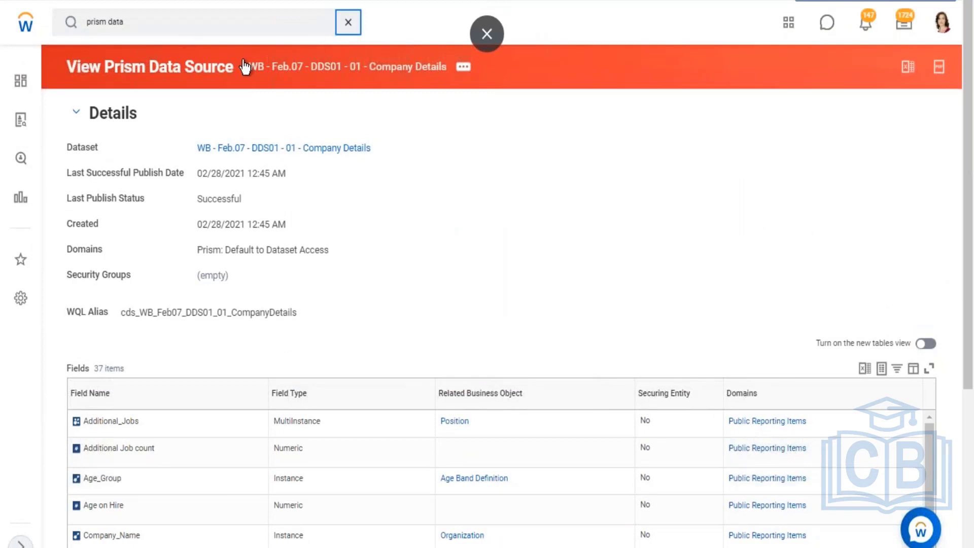
click(463, 66)
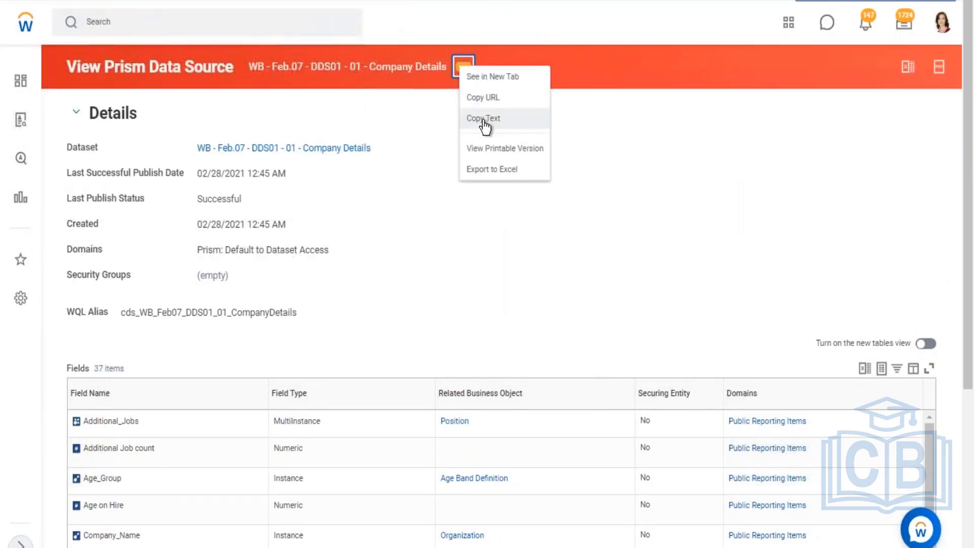
click(483, 124)
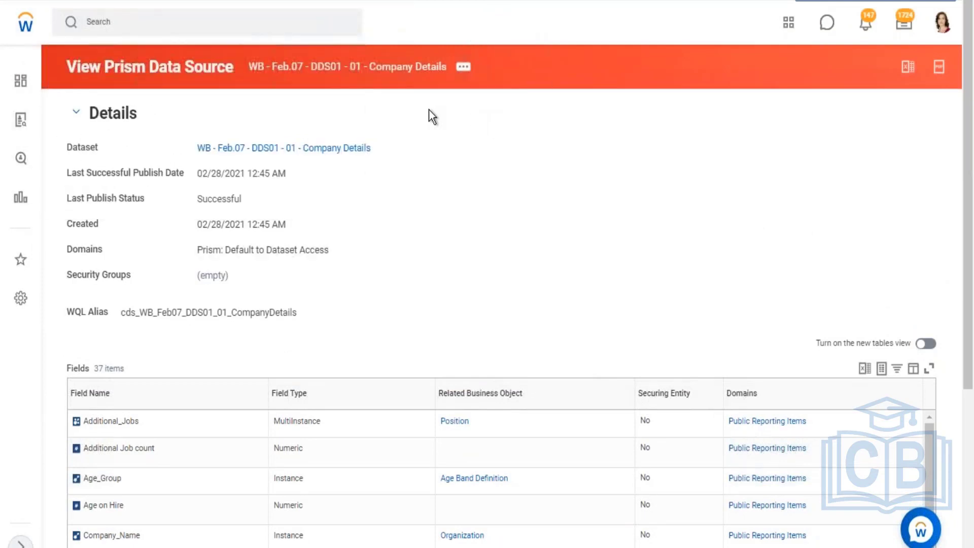
click(182, 23)
text(create cs)
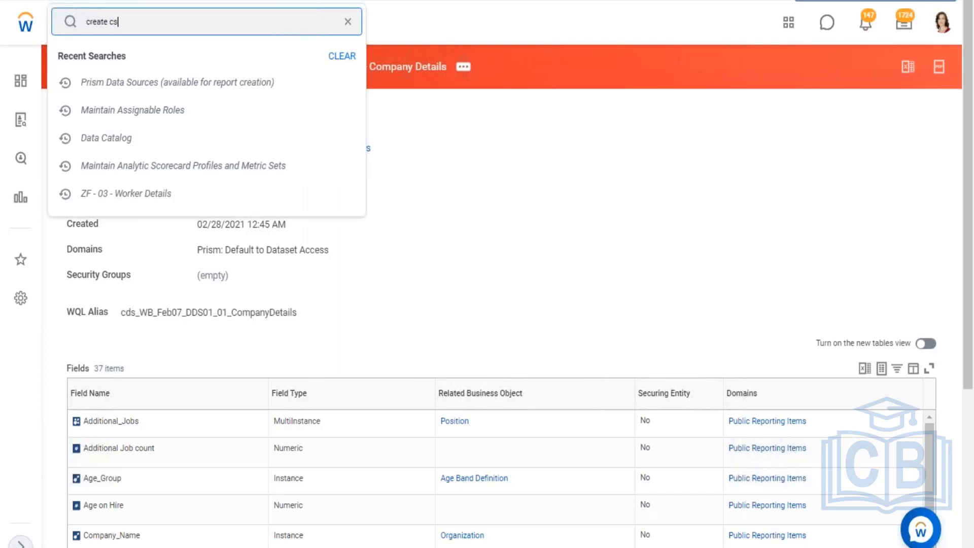
key(BackSpace)
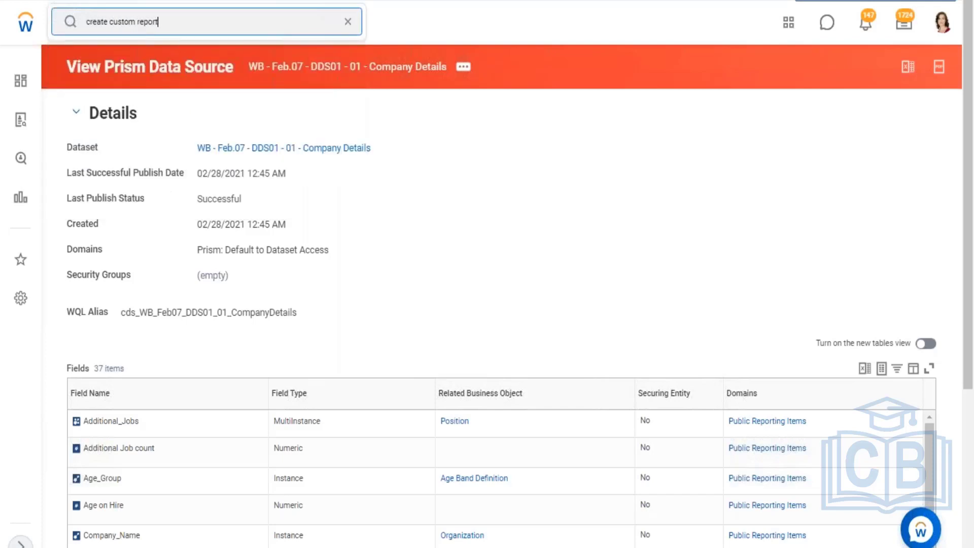
click(127, 72)
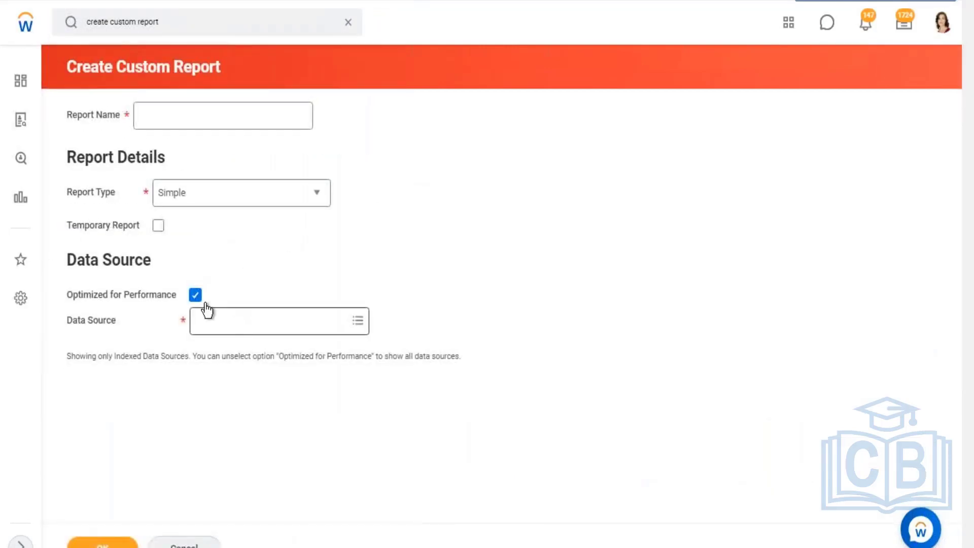
- Choose WB - Feb.07 - DDS01 - 01 - Company Details as the data source of the new custom report
click(209, 325)
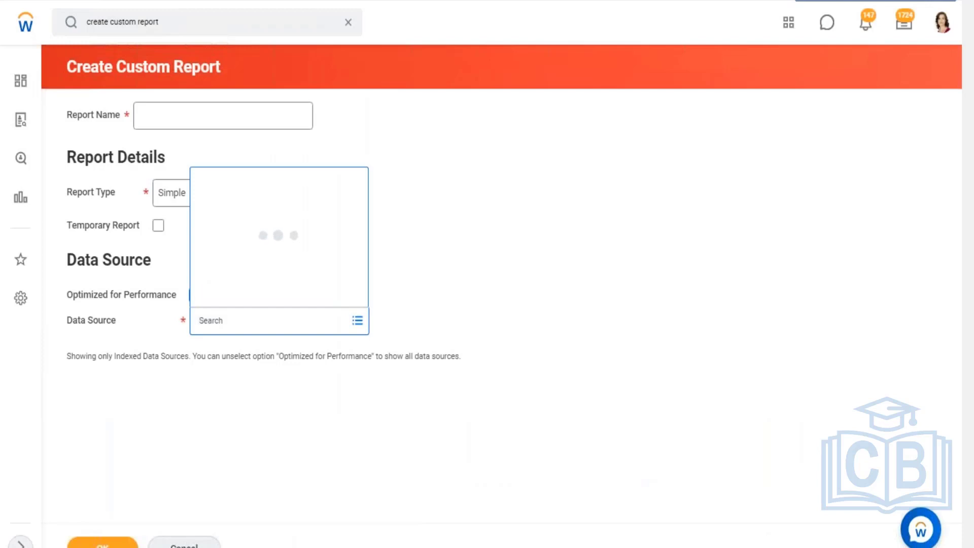
key(ctrl+v)
key(Return)
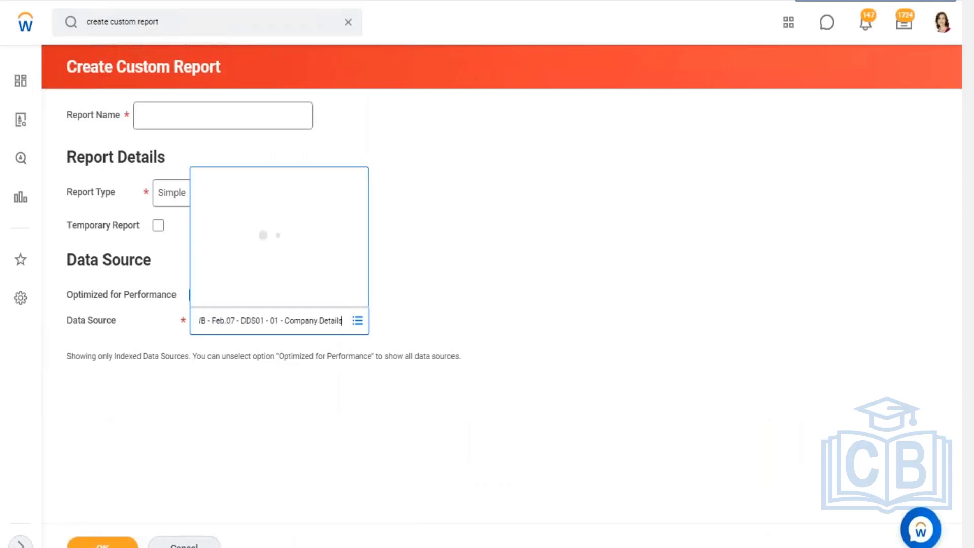
click(479, 284)
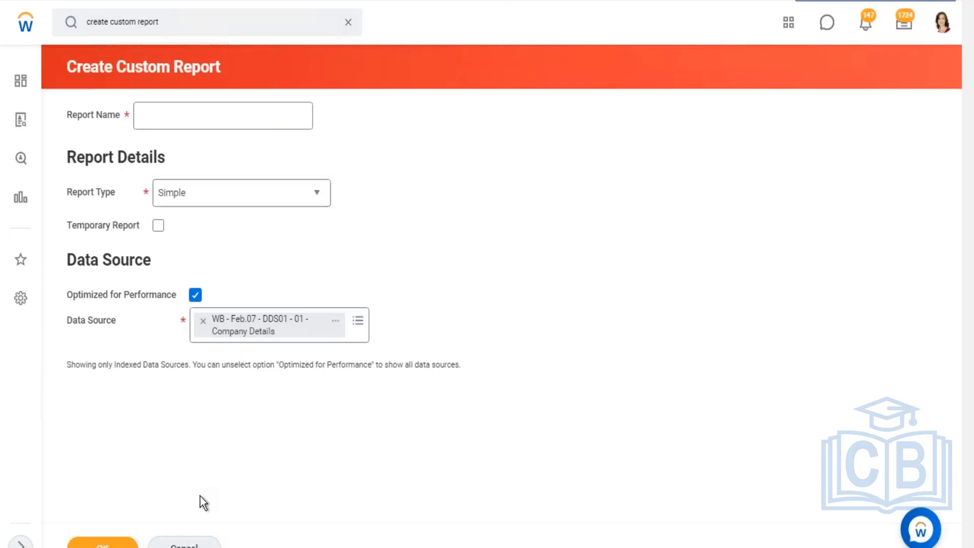
- Return to the Data Catalog and discard the unsaved custom report
click(349, 23)
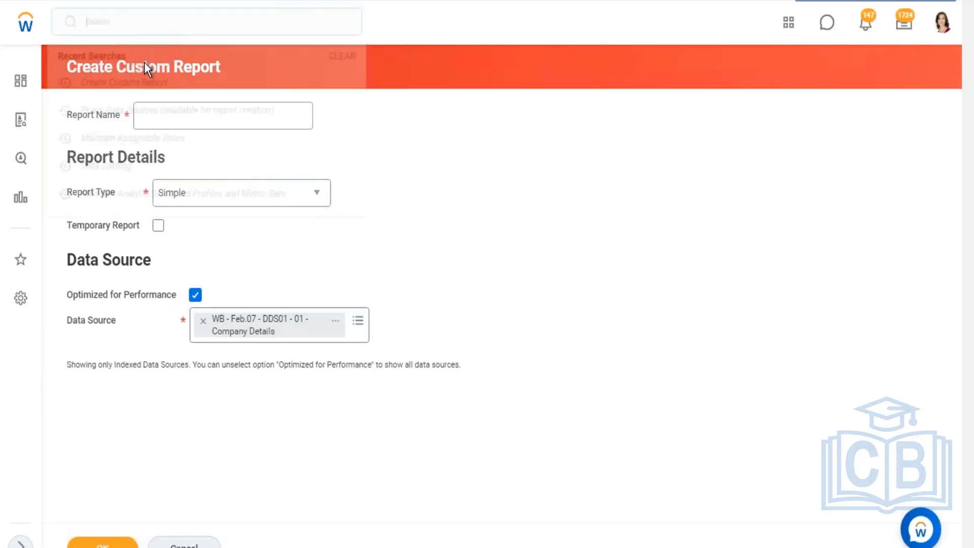
click(108, 166)
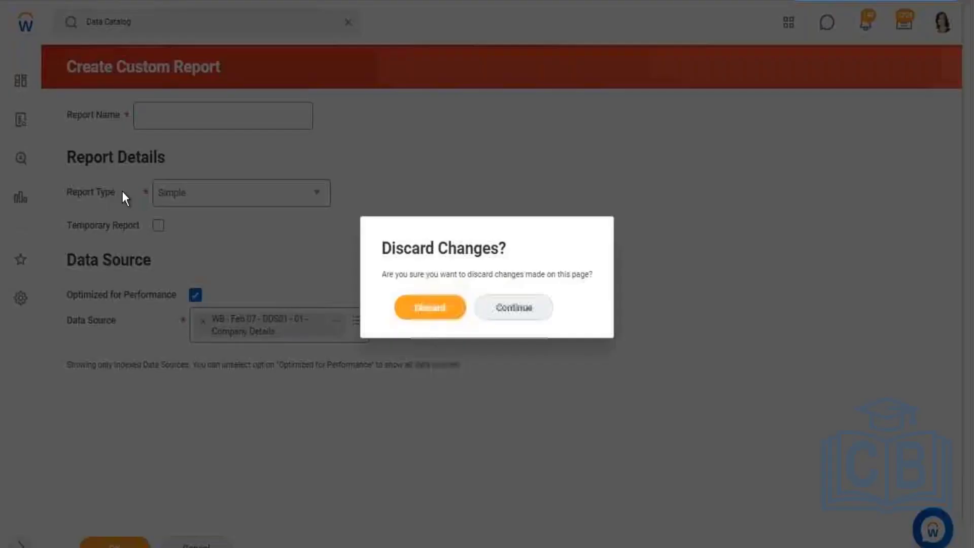
click(440, 303)
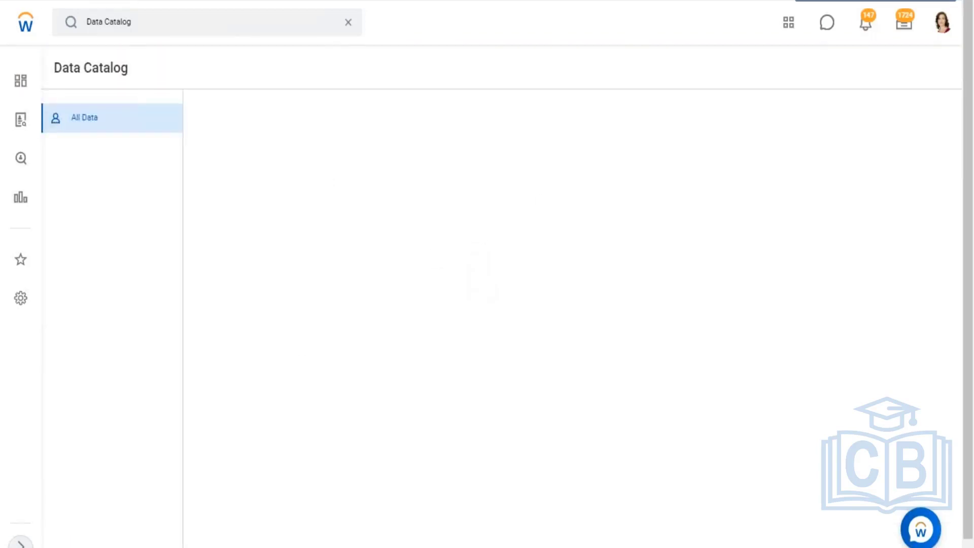
- Switch to the Excel notes and examine the 28.02 sheet's Phase 4 publishing notes and its dataset, publish and Prism data source outline
key(alt+Tab)
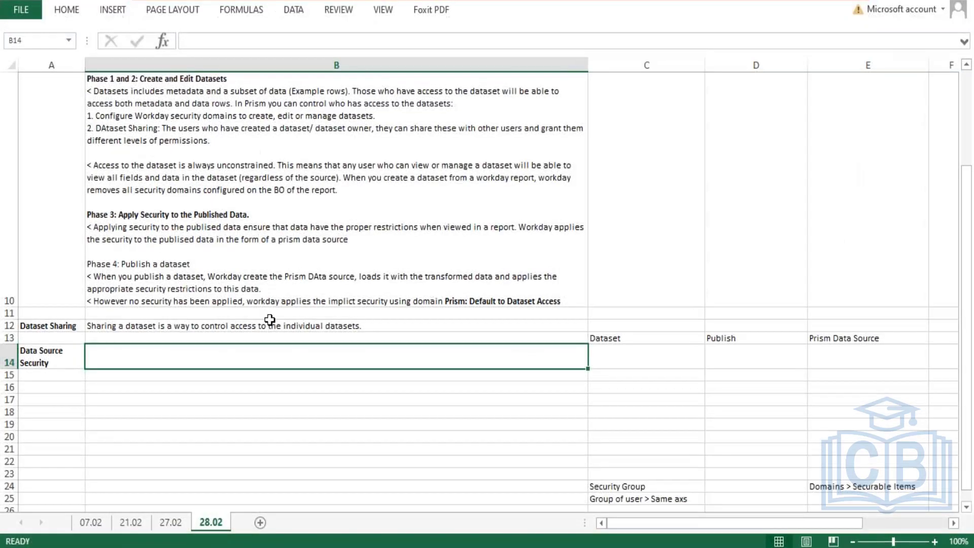
scroll(330, 330, down, 4)
scroll(250, 330, up, 1)
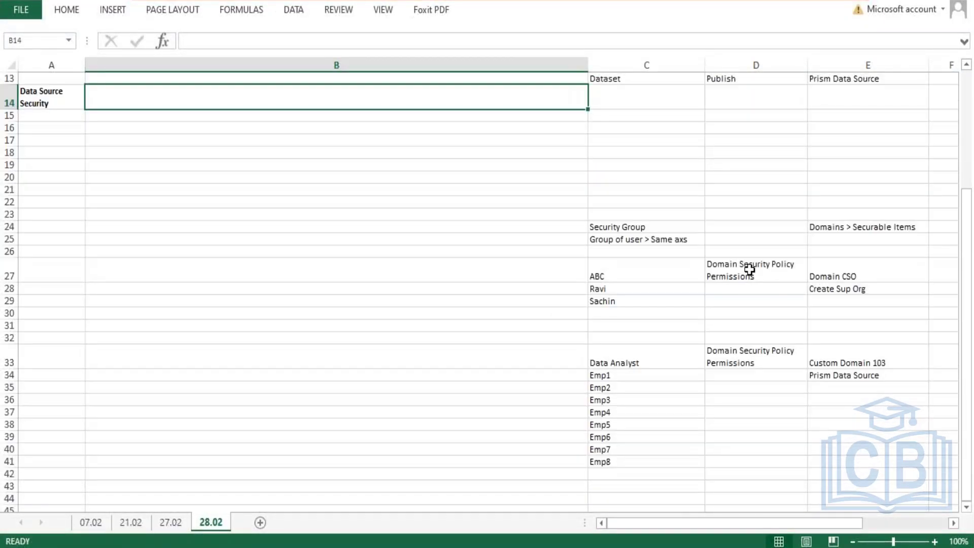
scroll(749, 267, up, 1)
click(609, 338)
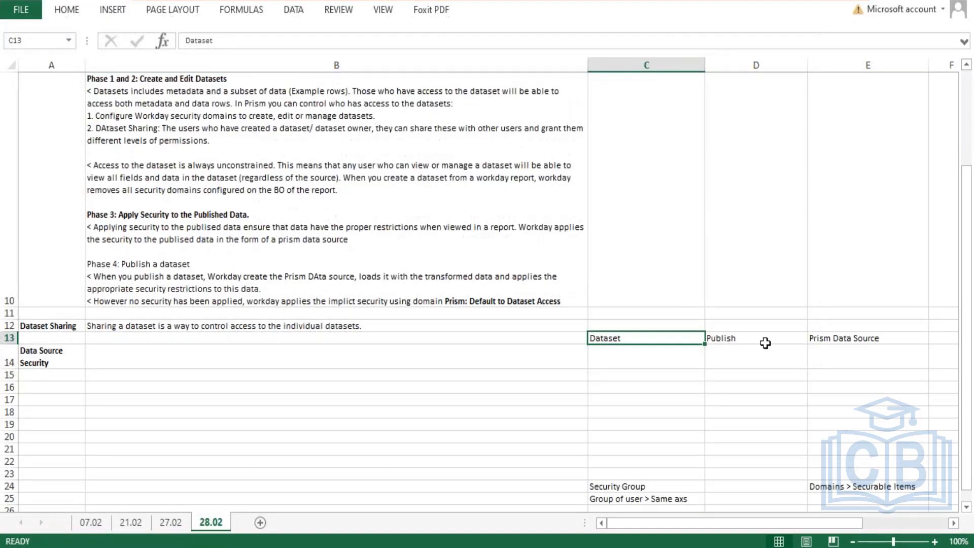
click(861, 338)
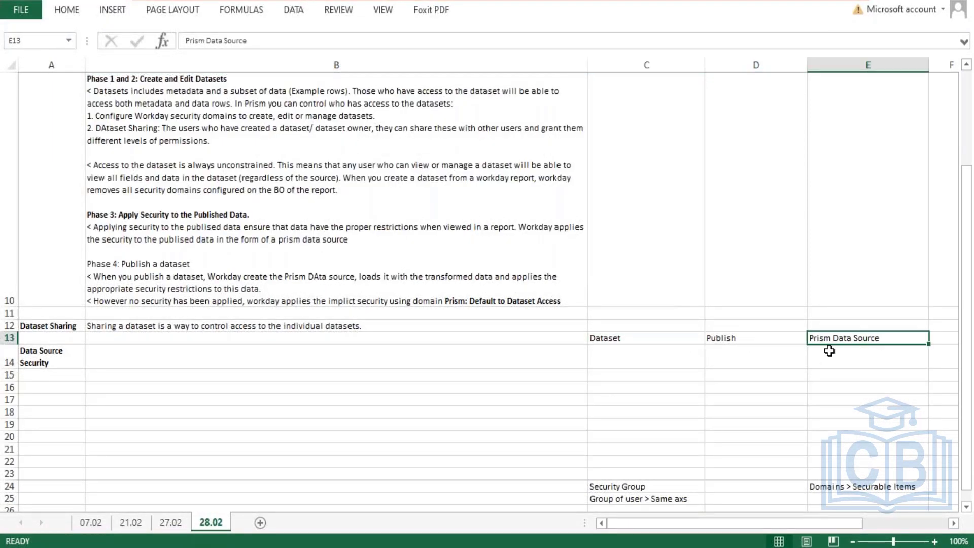
click(364, 277)
double_click(361, 276)
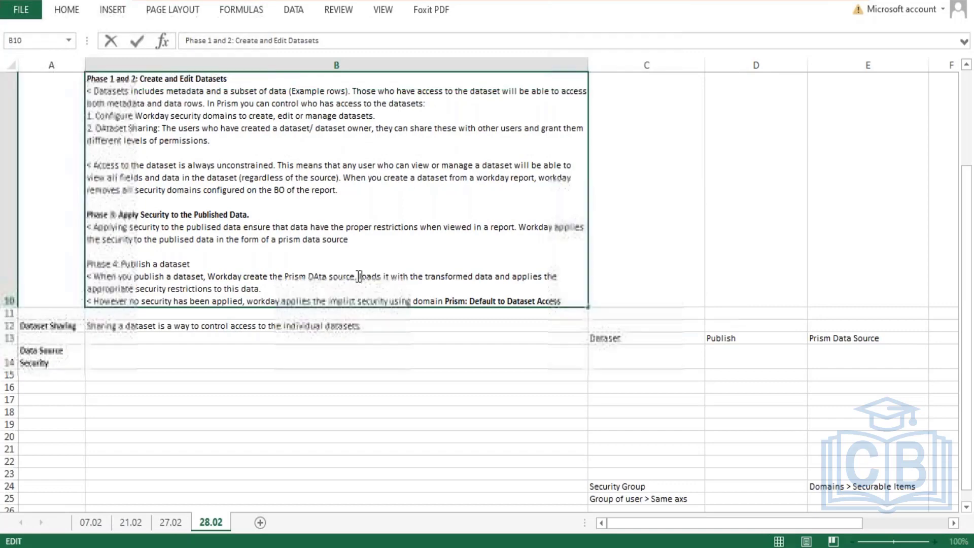
drag(358, 276, 516, 289)
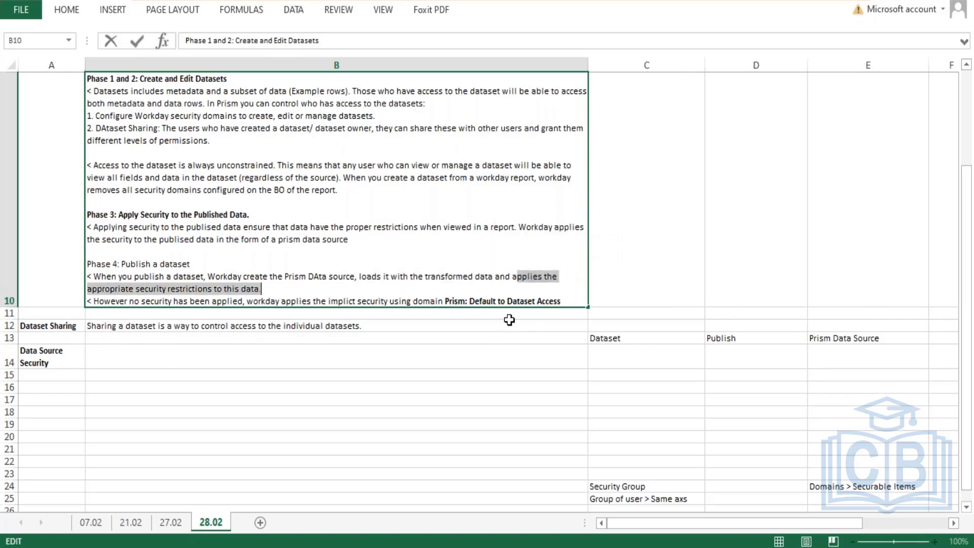
scroll(506, 340, down, 2)
scroll(506, 340, down, 2)
scroll(669, 255, up, 4)
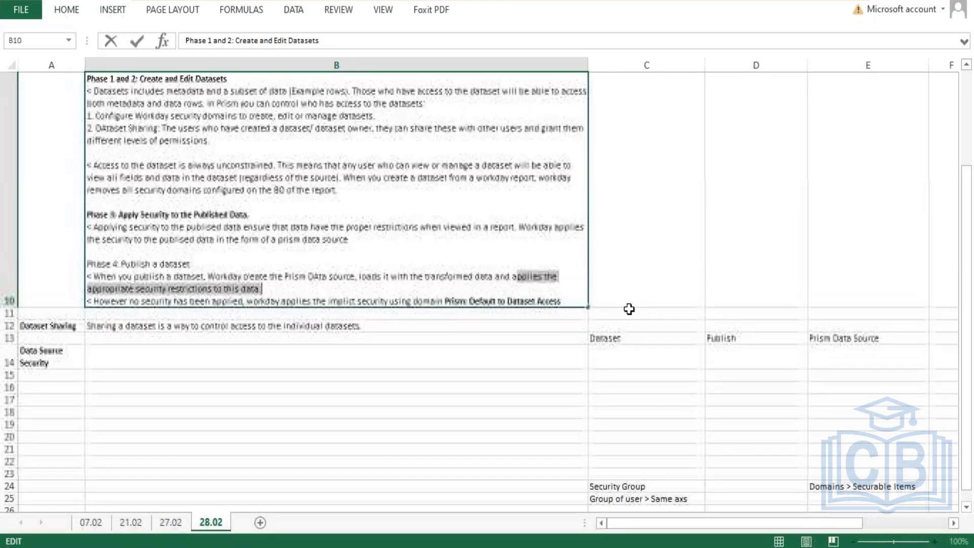
- Enter "Worker - 100" in cell B19 below the Data Source Security row
click(513, 347)
scroll(515, 348, down, 5)
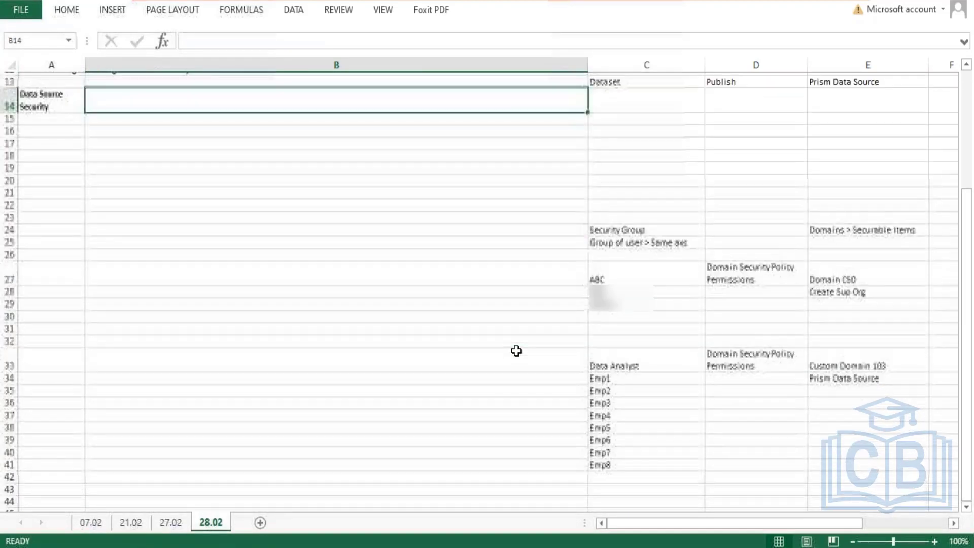
click(94, 167)
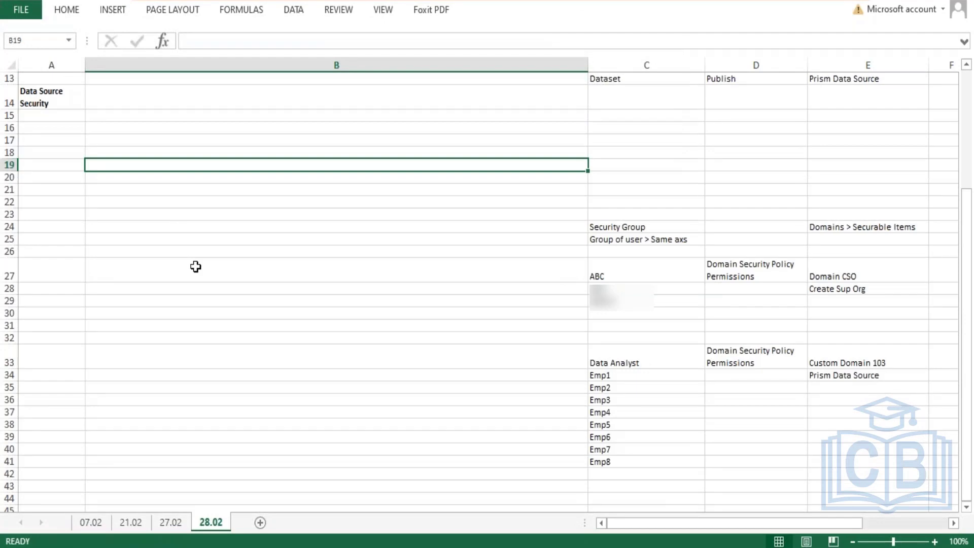
text(Worker)
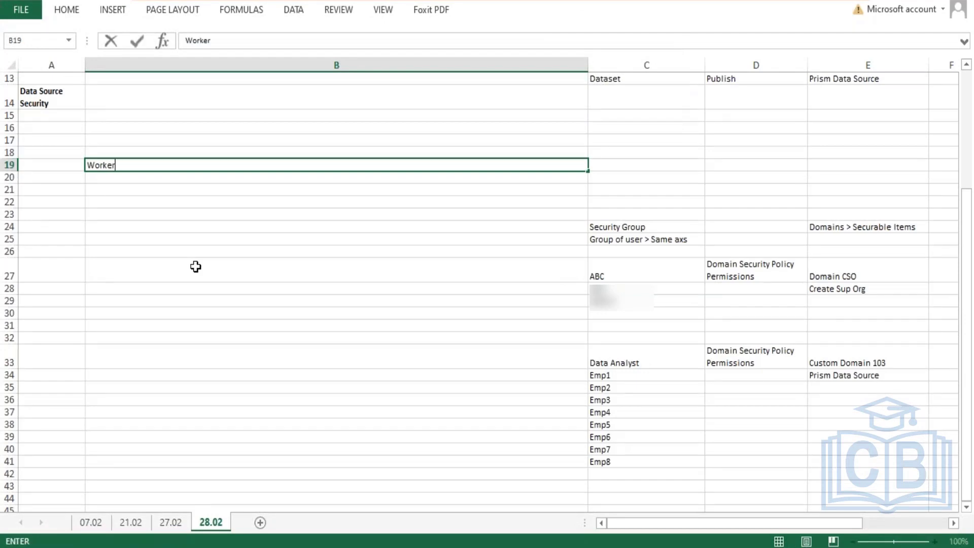
text( - 100)
key(Return)
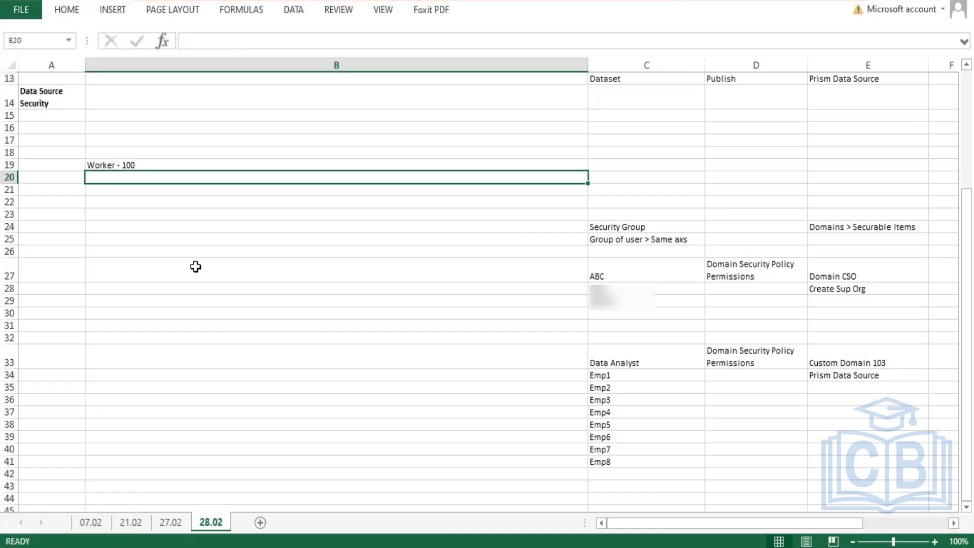
- List BDS, DDS, DDS, PDS and "Data source - 100" in cells B20 to B24
text(CR)
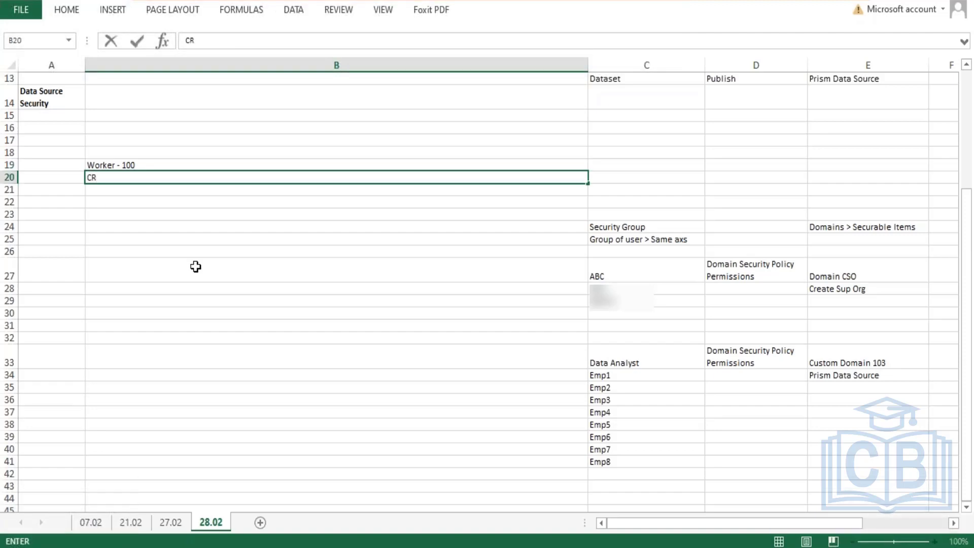
key(BackSpace)
text(BDS)
key(Return)
text(DDS)
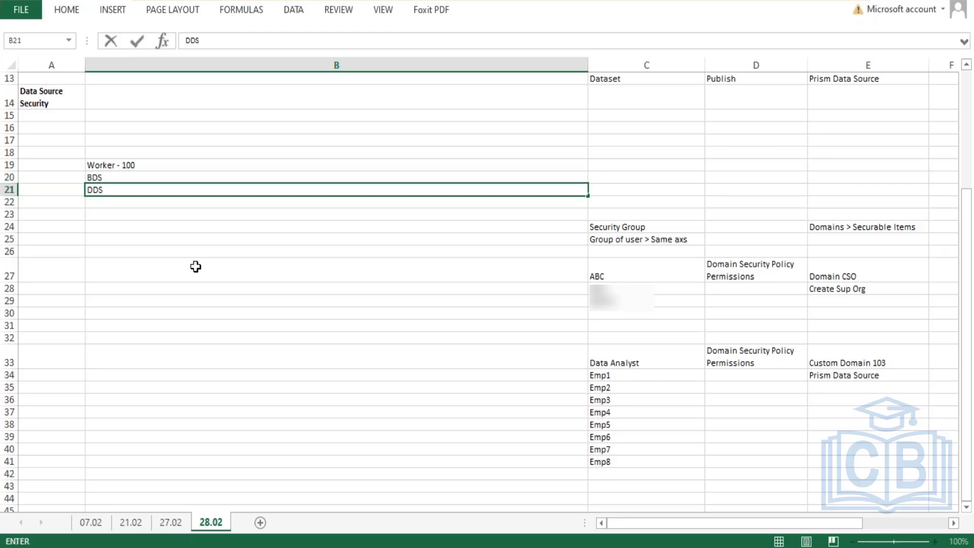
key(Return)
text(DDS)
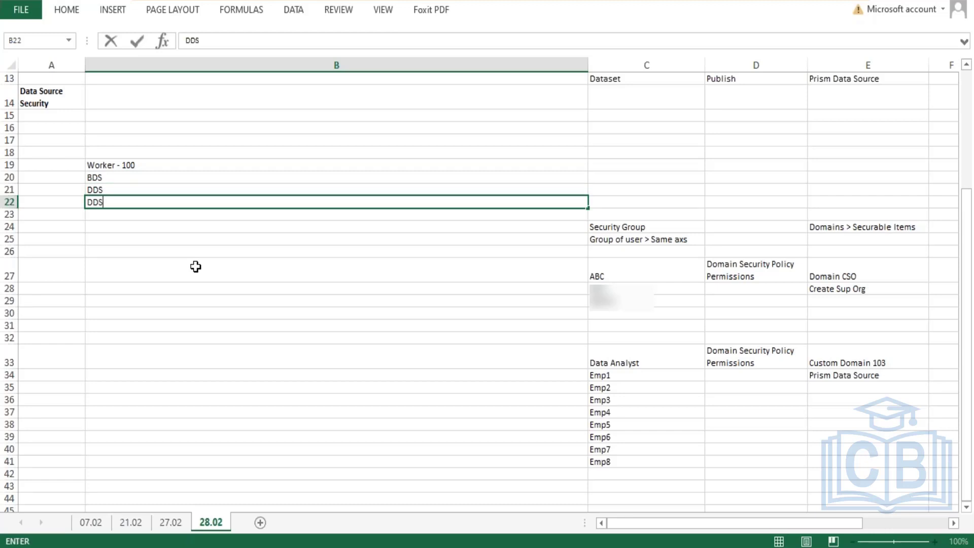
key(Return)
text(PDS)
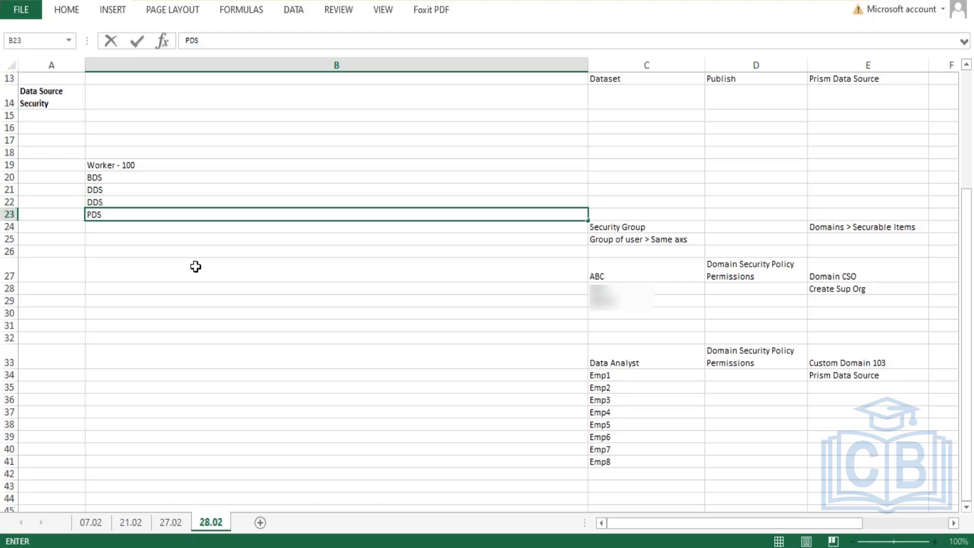
key(Return)
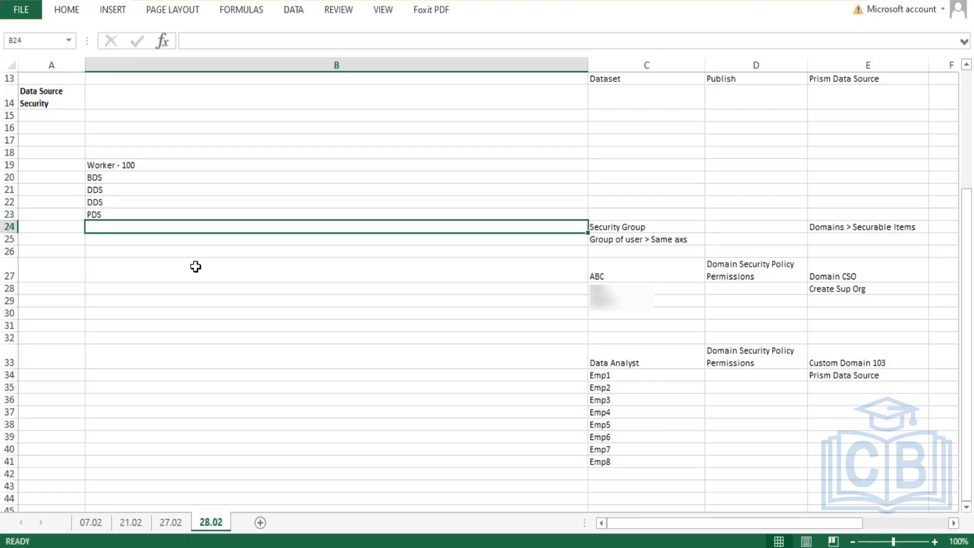
text(DAta)
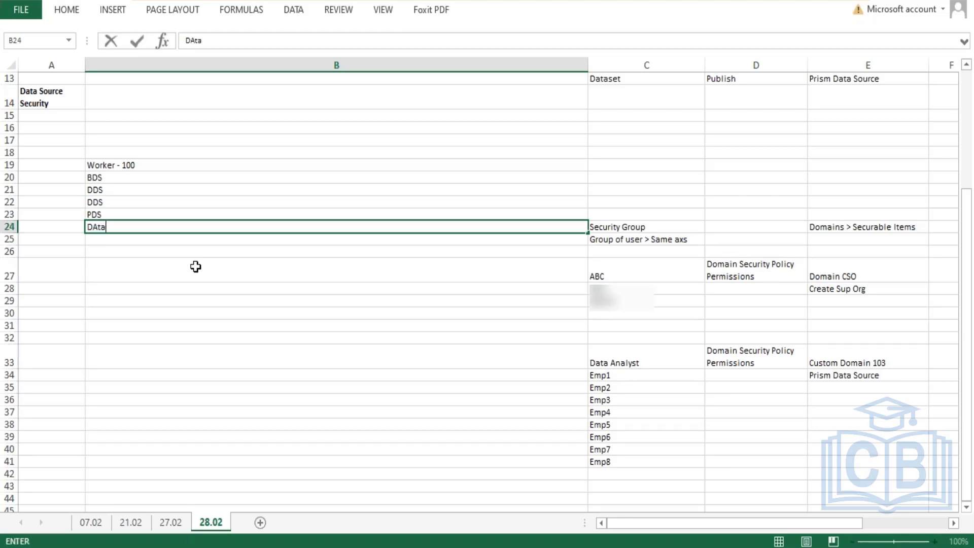
text( source - 100 )
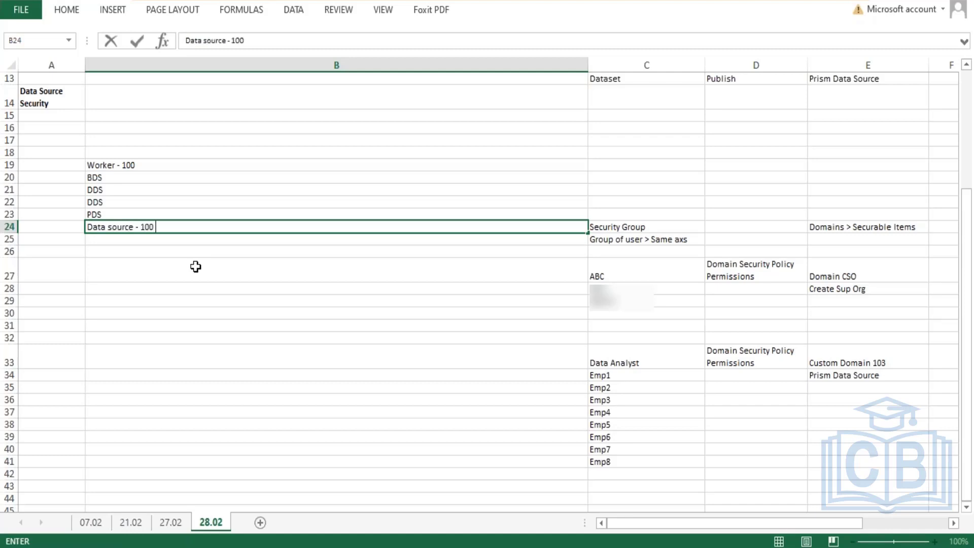
- Complete cell B24 as "Data source - 100 Records" and change the Worker entry in B19 to "Worker - 110"
text(Records)
key(Return)
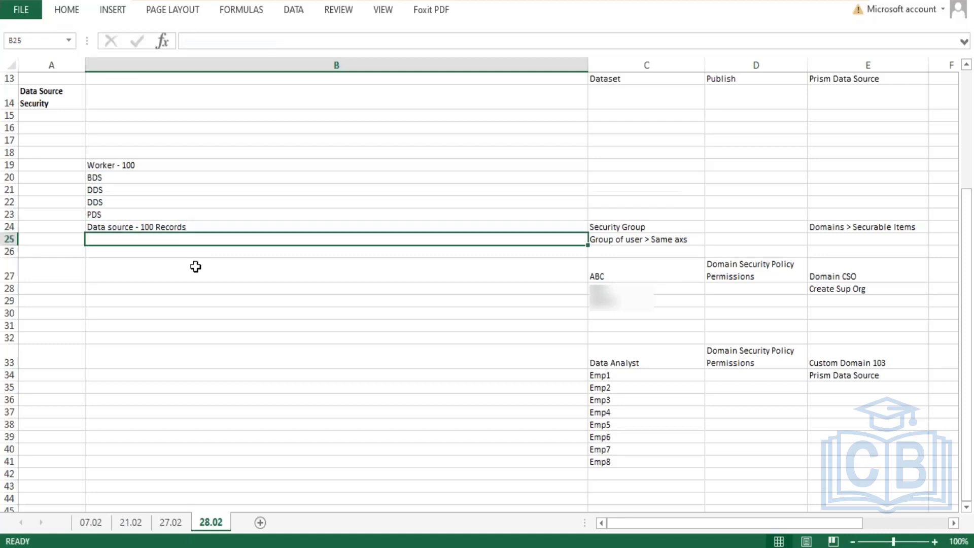
double_click(152, 164)
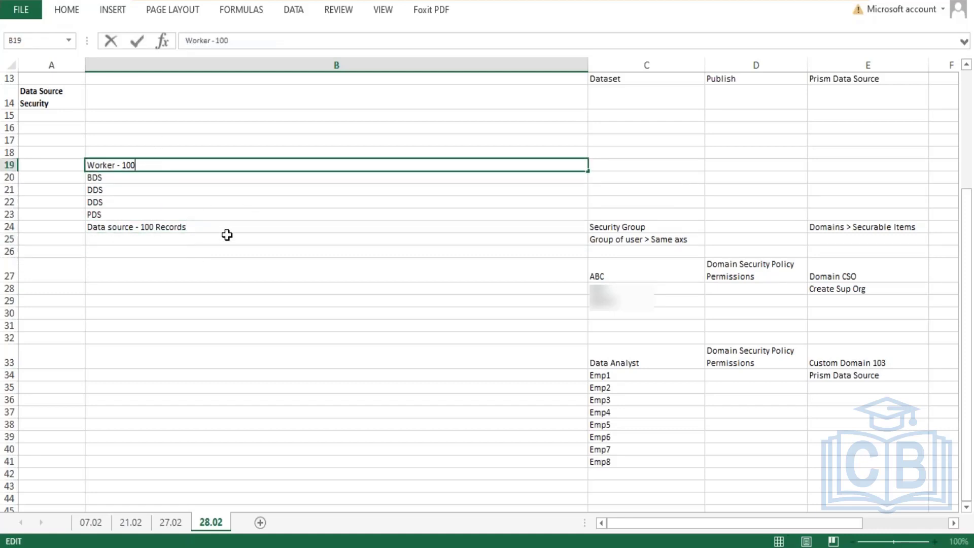
key(BackSpace)
key(BackSpace)
text(10)
key(Return)
key(Up)
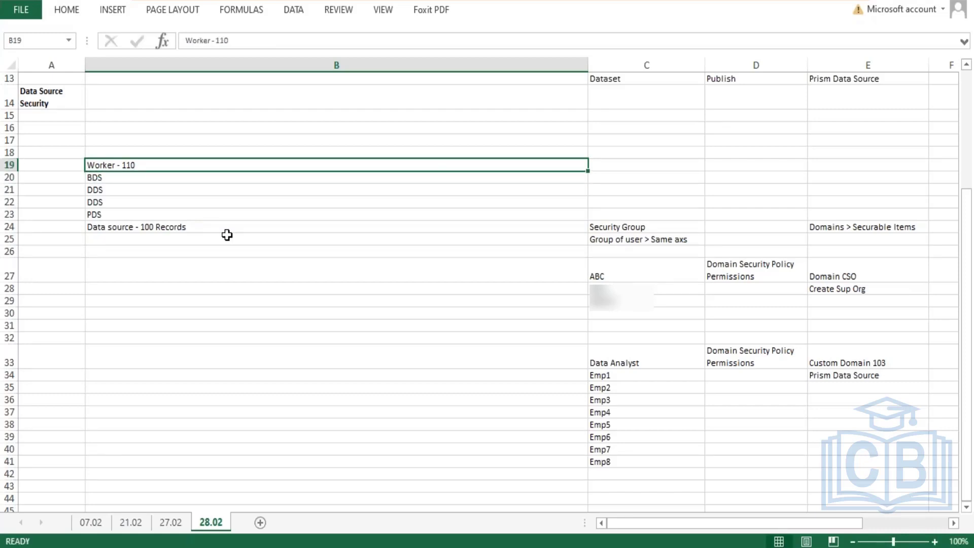
- Extend the BDS entry in cell B20 to read "BDS - 110"
key(Down)
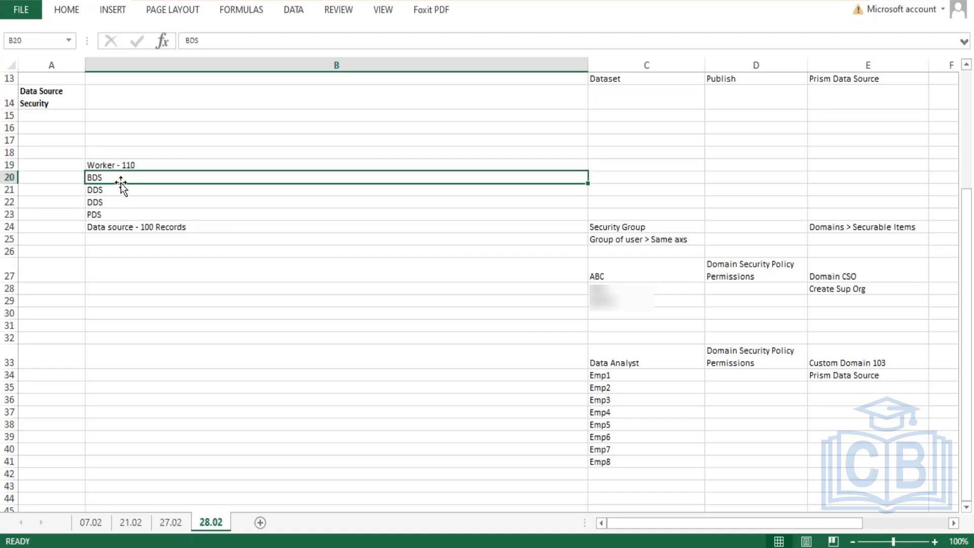
key(F2)
text(- 10)
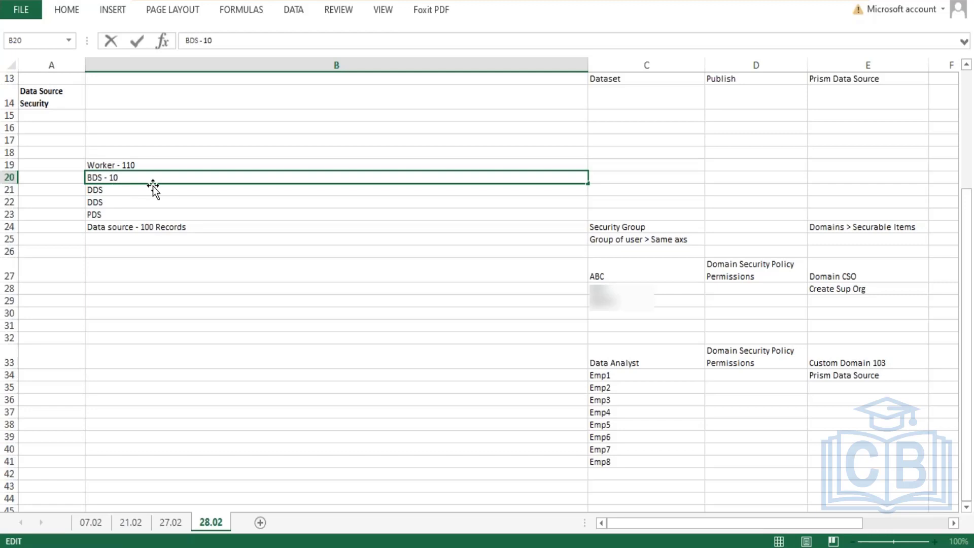
key(BackSpace)
text(10)
key(Return)
key(Up)
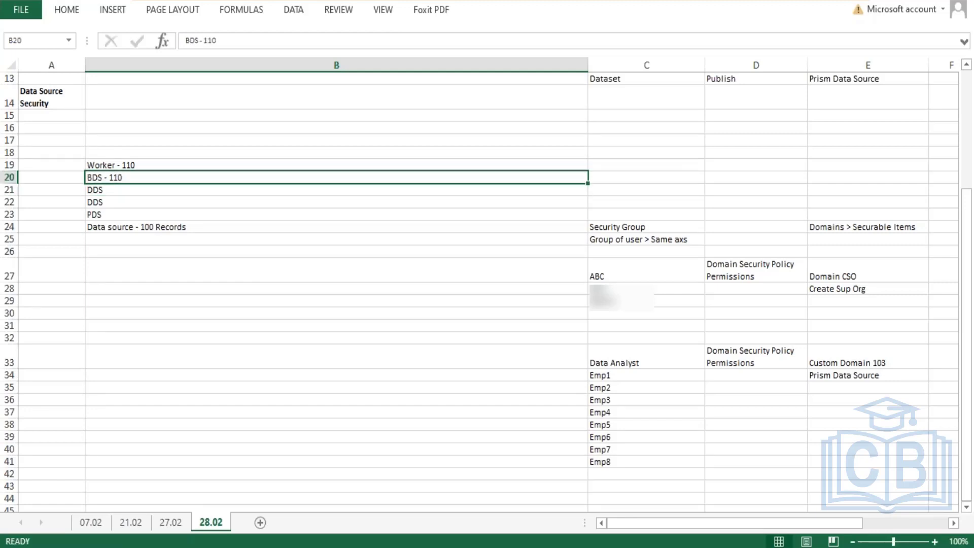
- Extend the PDS entry in cell B23 to read "PDS - 110" and save the workbook
click(119, 189)
click(120, 204)
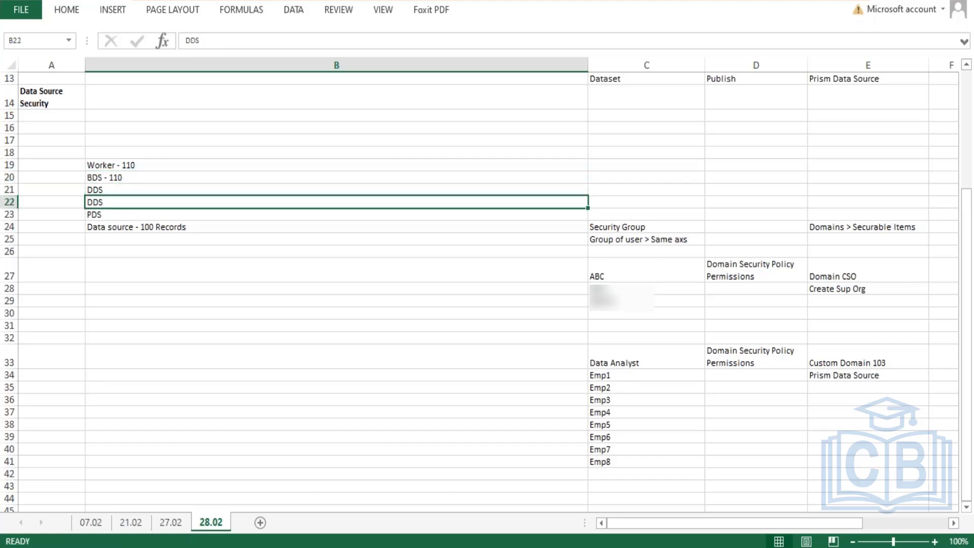
double_click(133, 215)
text(- )
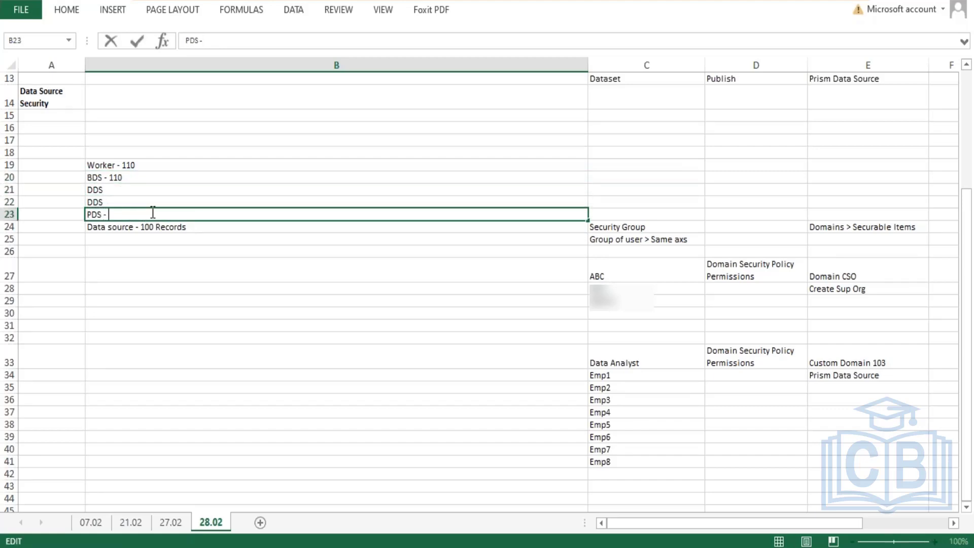
text(110)
key(Return)
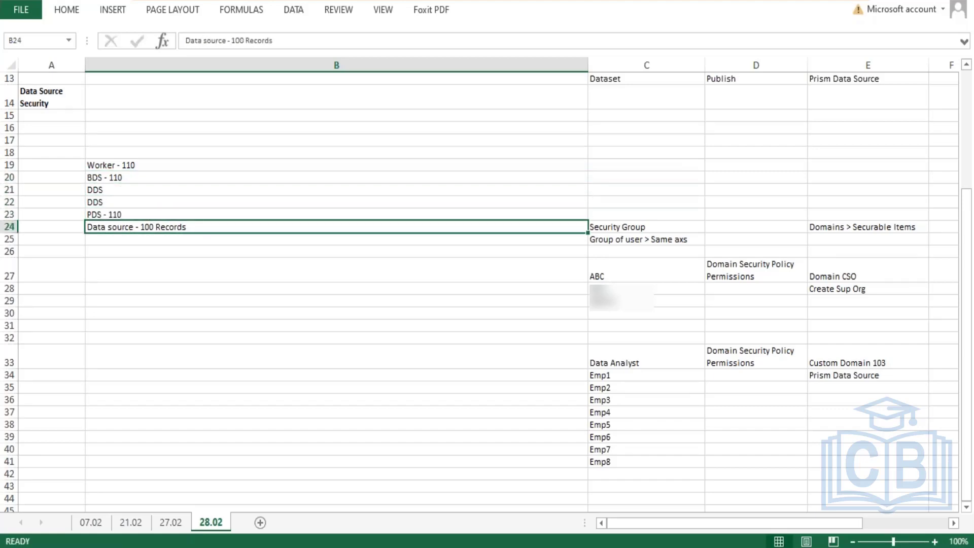
key(ctrl+s)
- Compare the PDS entry in B23 with the Data source entry in B24
double_click(125, 215)
drag(126, 214, 79, 214)
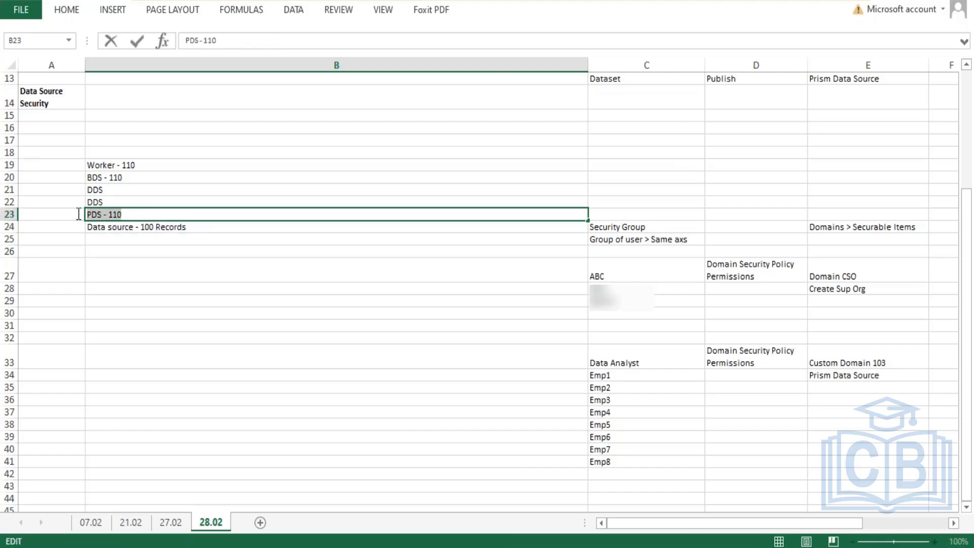
click(139, 223)
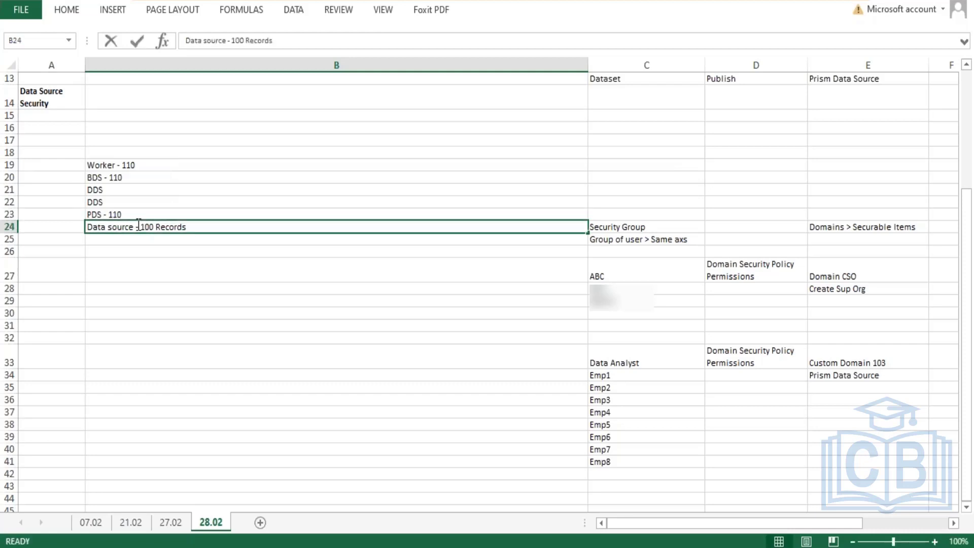
double_click(102, 213)
drag(102, 213, 89, 211)
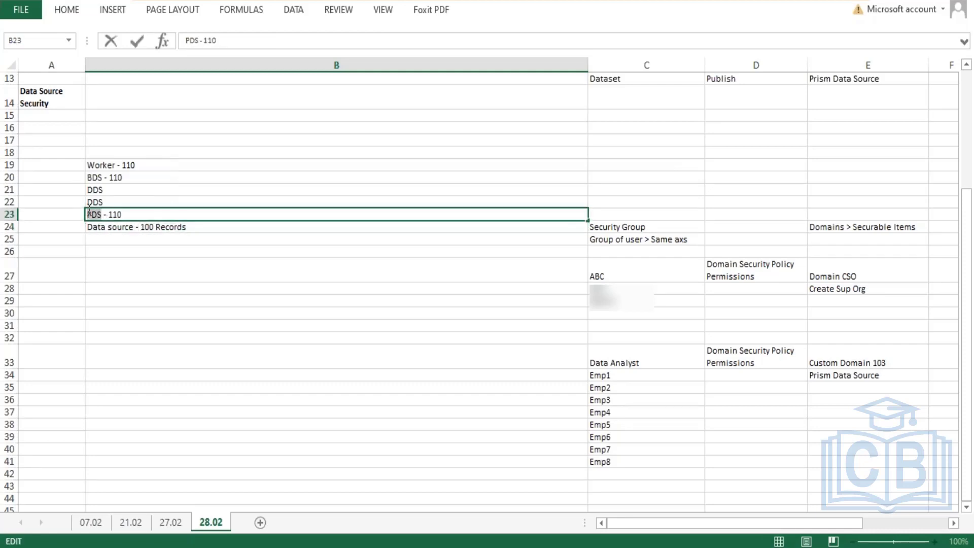
click(126, 228)
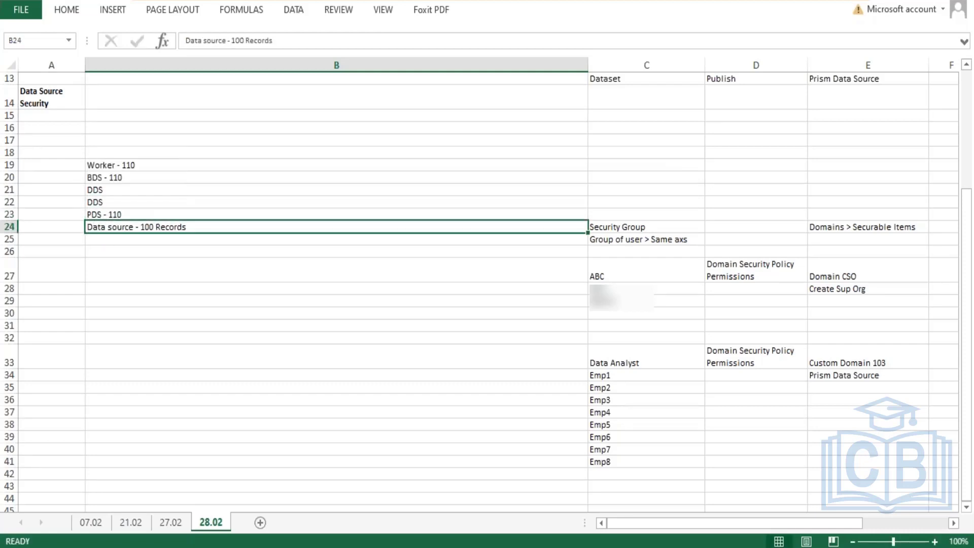
double_click(128, 227)
drag(127, 227, 67, 228)
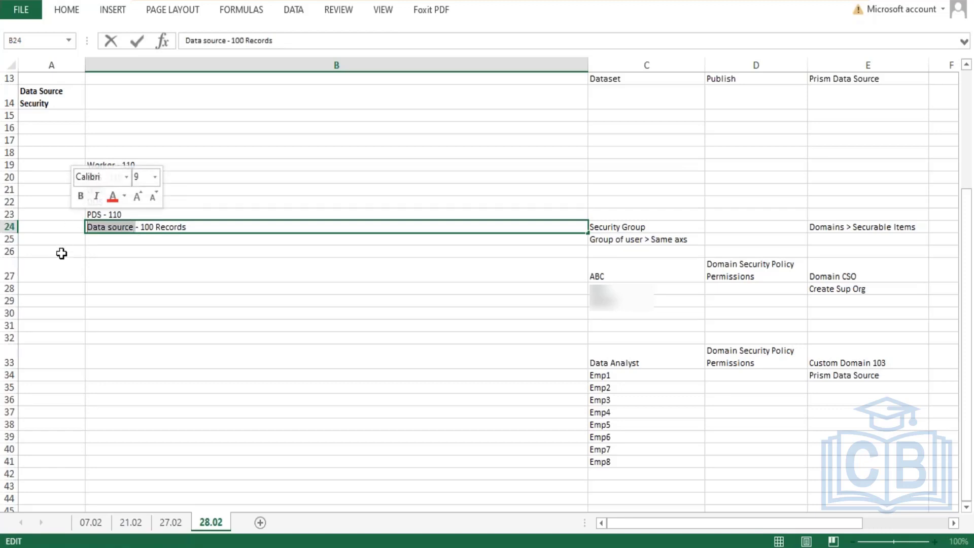
click(100, 213)
click(138, 228)
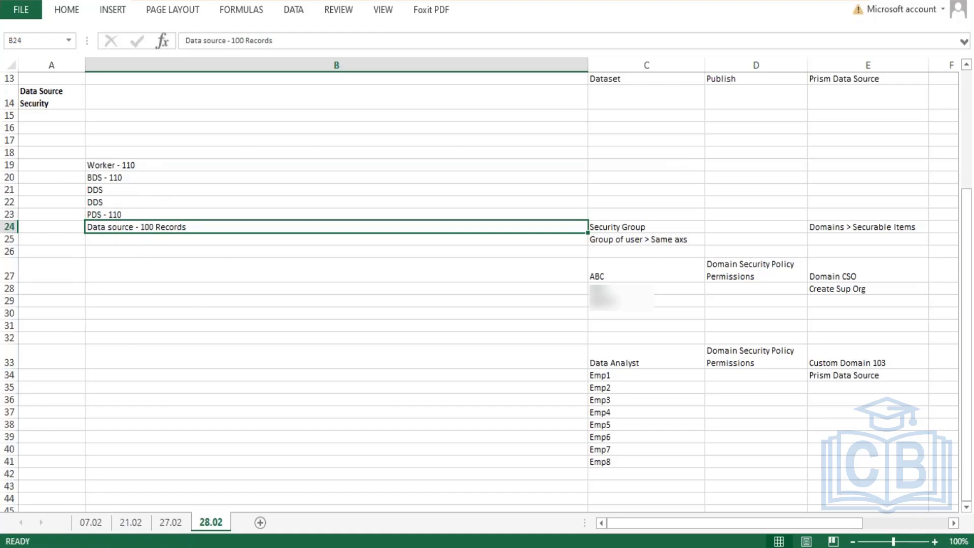
- Switch to the Workday remote session and view the dataset "WB - Feb.07 - DDS01 - 01 - Company Details"
mouse_move(263, 547)
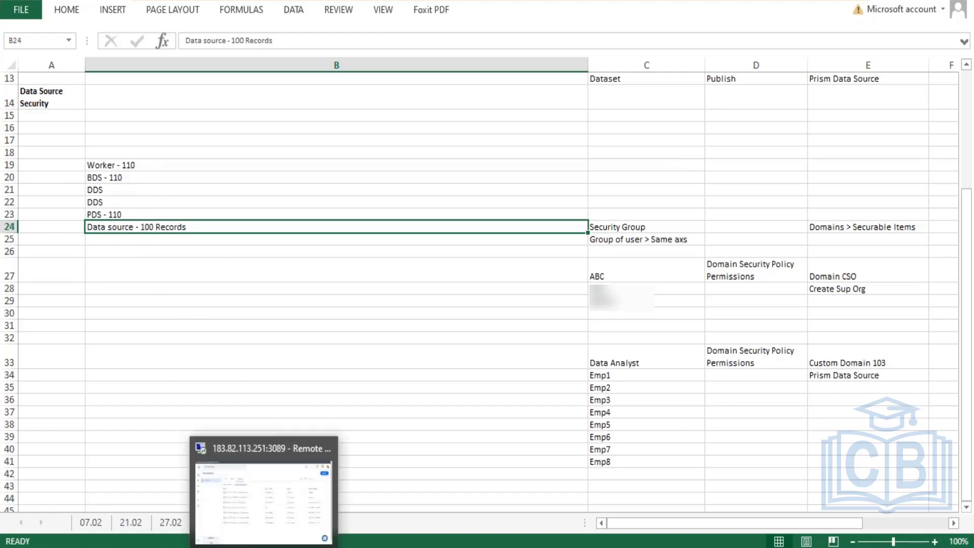
click(264, 502)
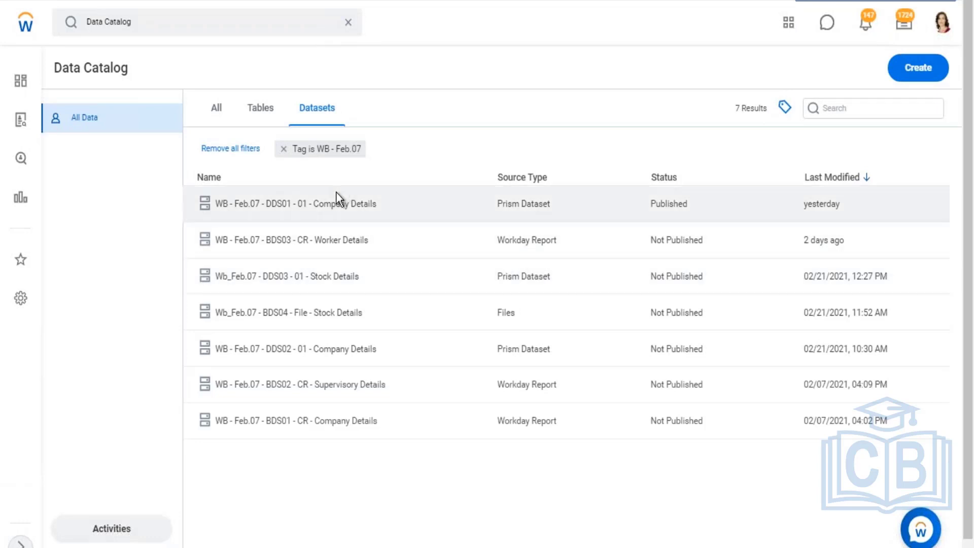
click(360, 207)
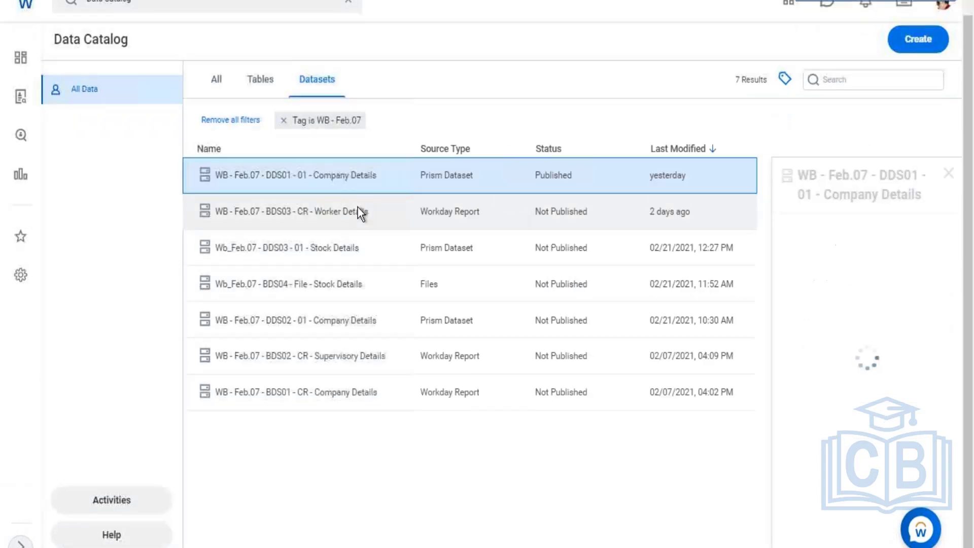
right_click(362, 172)
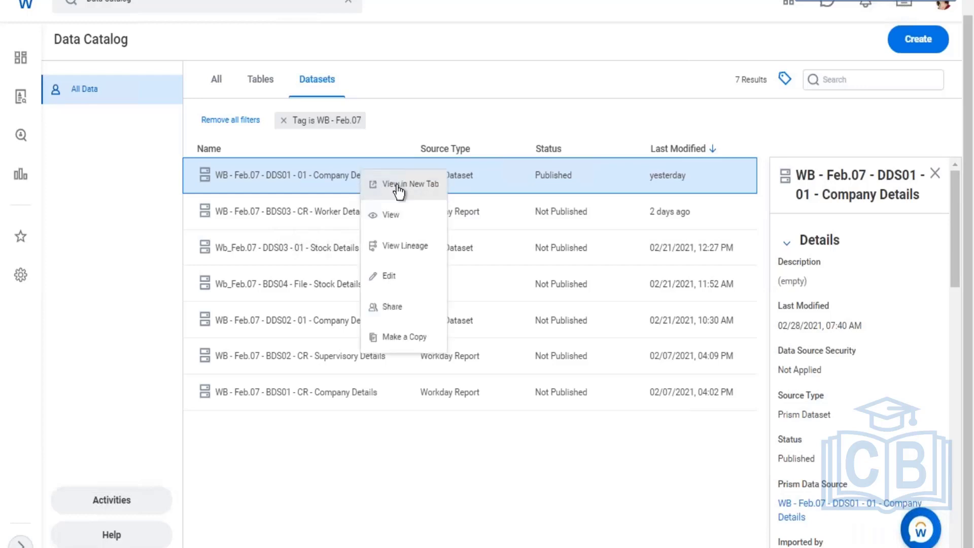
click(392, 216)
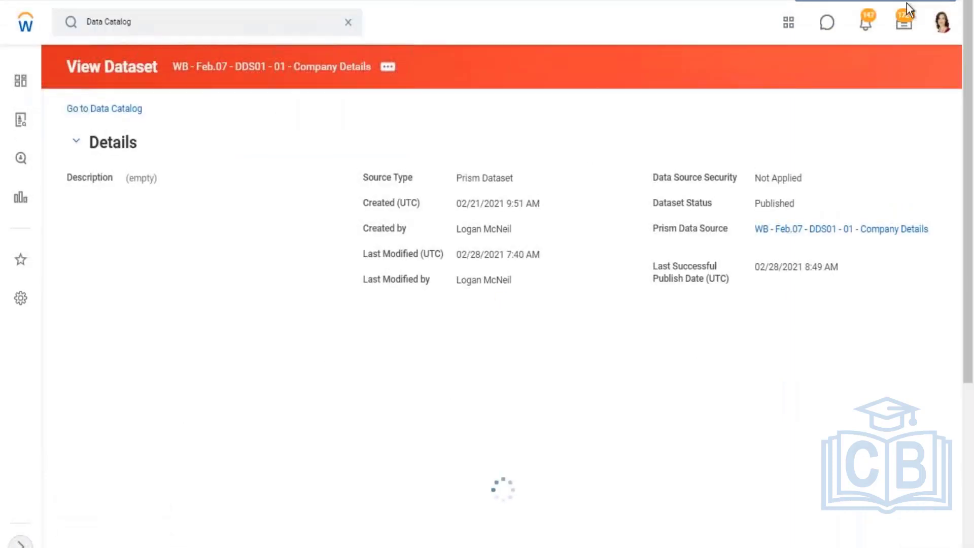
- Start creating a publishing schedule for the Company Details dataset
click(392, 69)
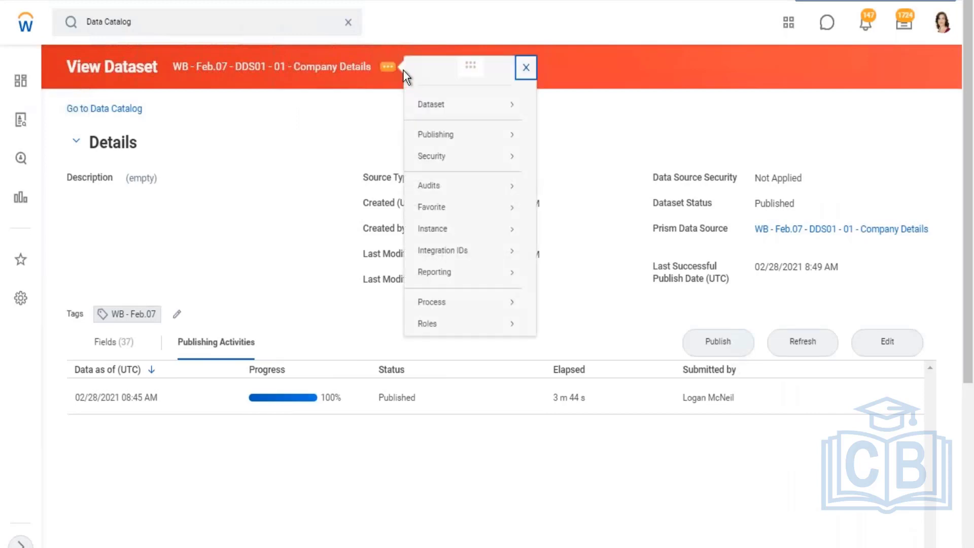
mouse_move(447, 141)
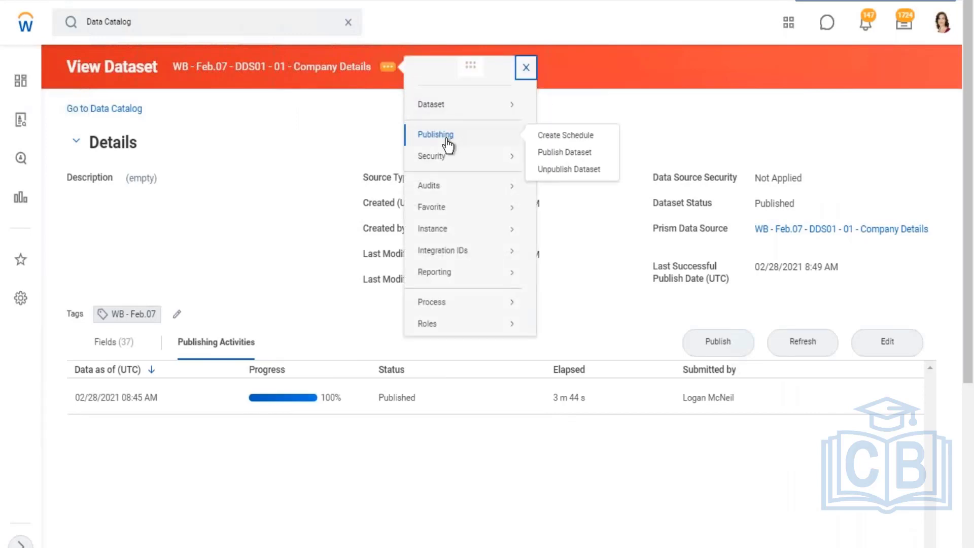
click(583, 136)
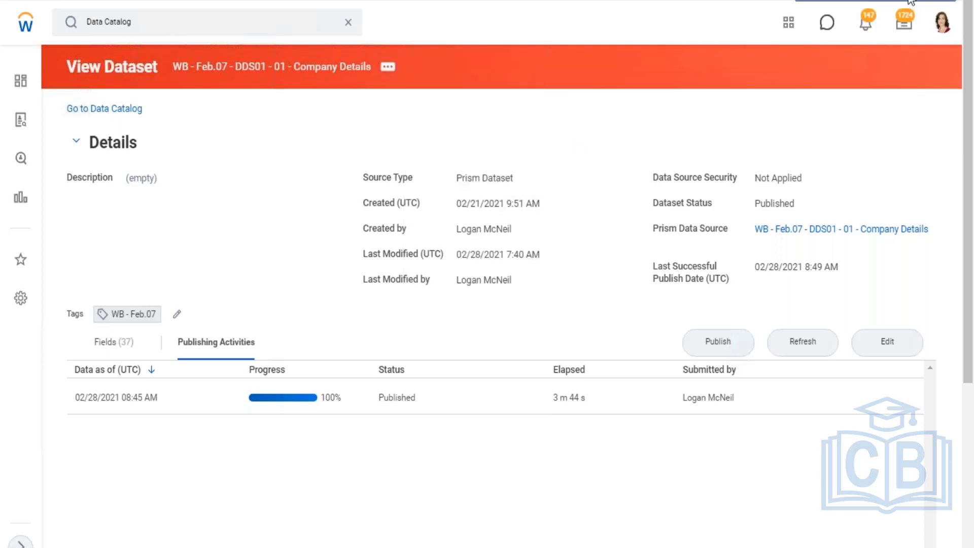
- Switch back to the Excel notes and review the PDS and Data source record counts in B23 and B24
key(alt+Tab)
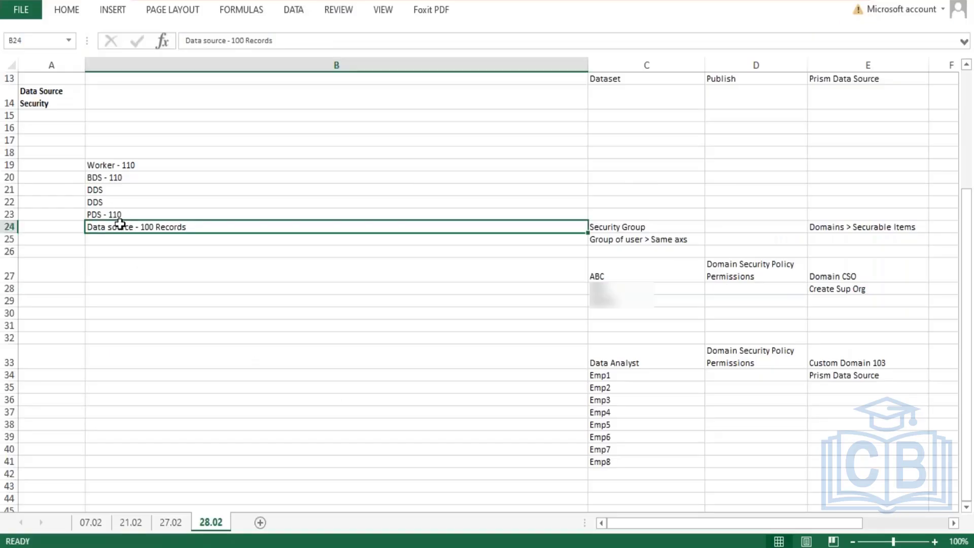
click(107, 214)
double_click(94, 214)
double_click(94, 214)
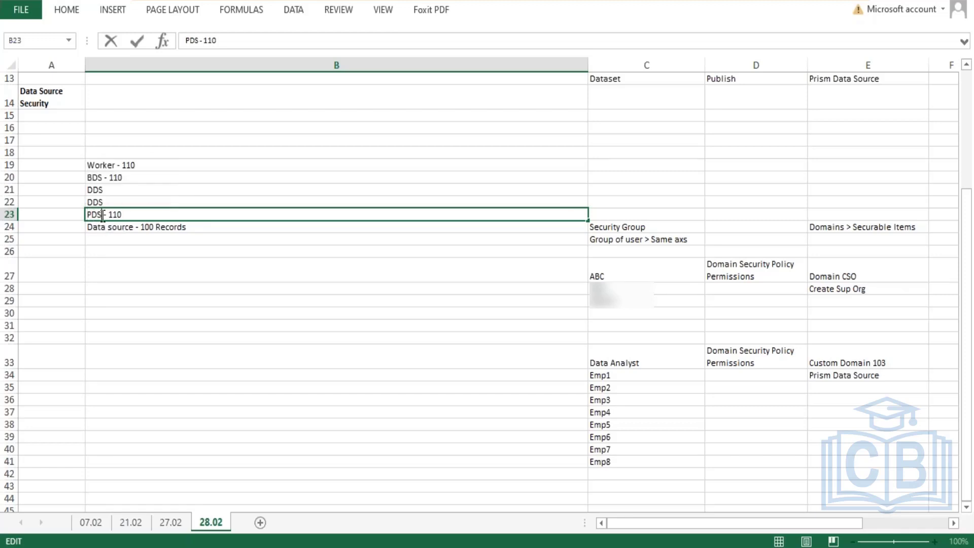
drag(124, 215, 105, 212)
click(122, 228)
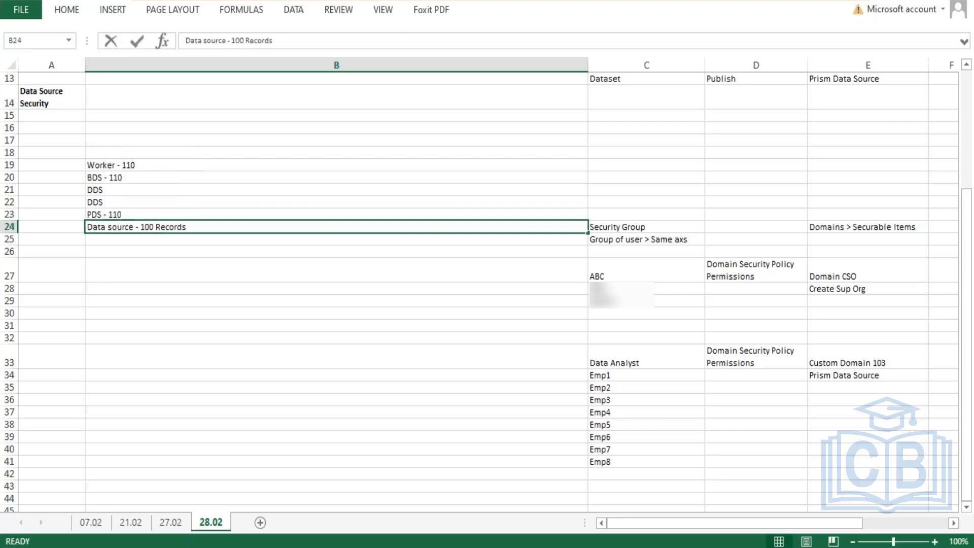
double_click(134, 228)
drag(134, 227, 87, 226)
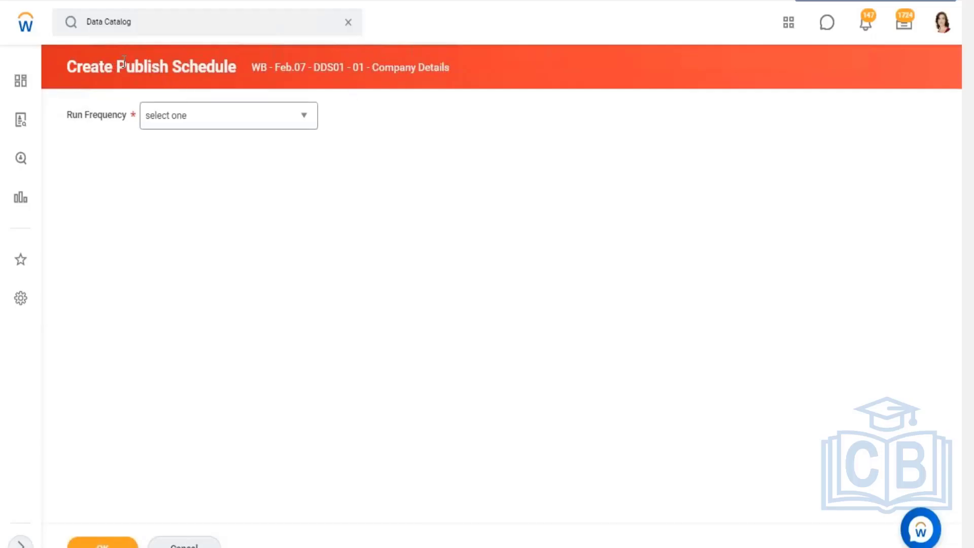
- Return to the Create Publish Schedule task in Workday and set the run frequency to Weekly Recurrence
drag(127, 66, 216, 66)
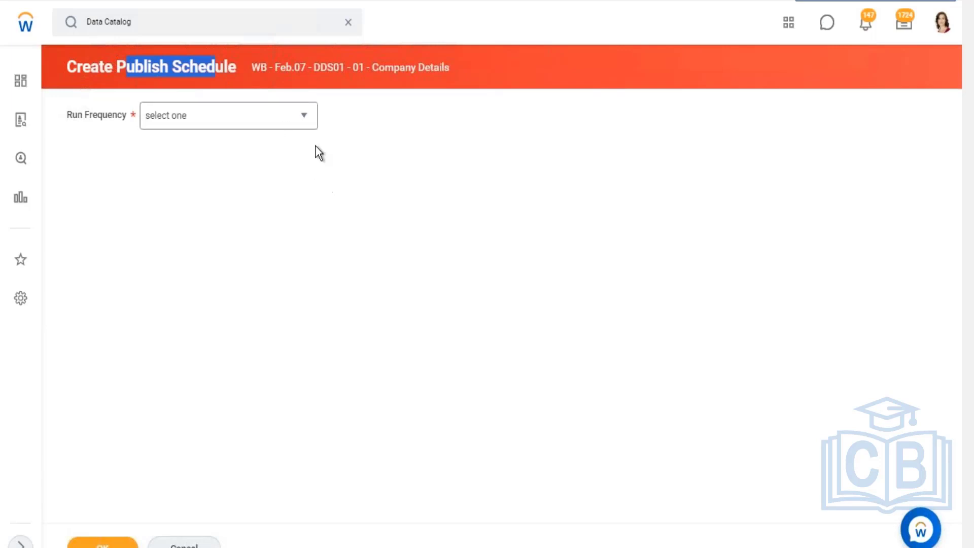
click(307, 122)
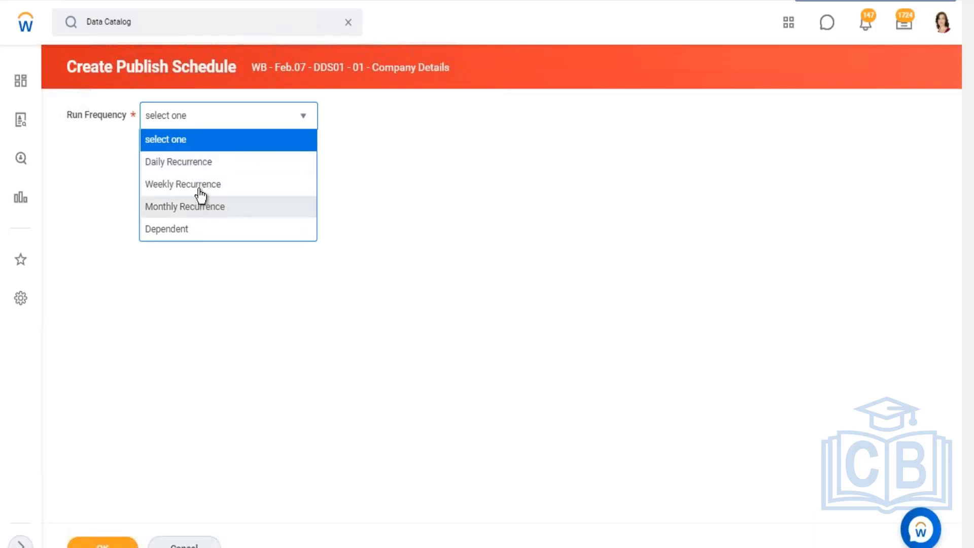
click(205, 188)
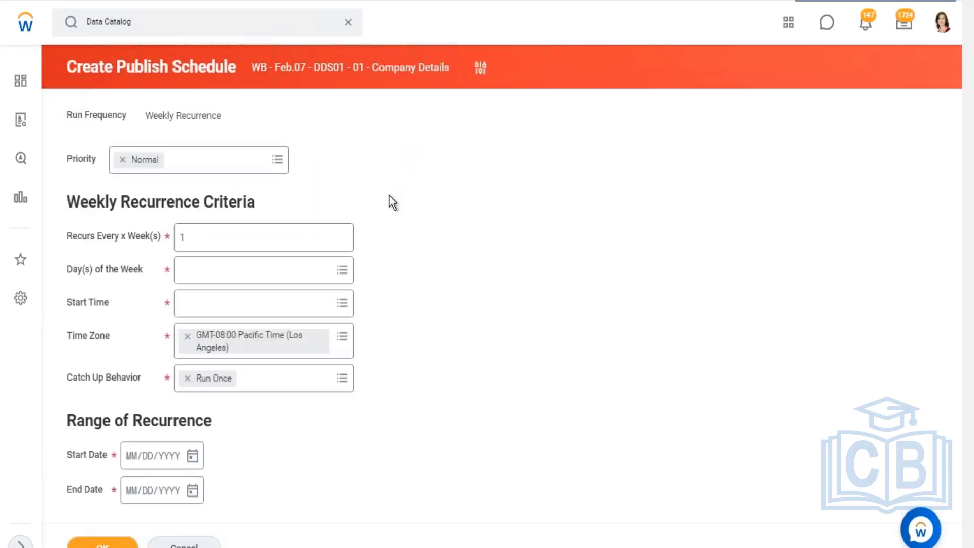
- Set the weekly recurrence criteria to recur every 2 weeks
drag(96, 235, 137, 236)
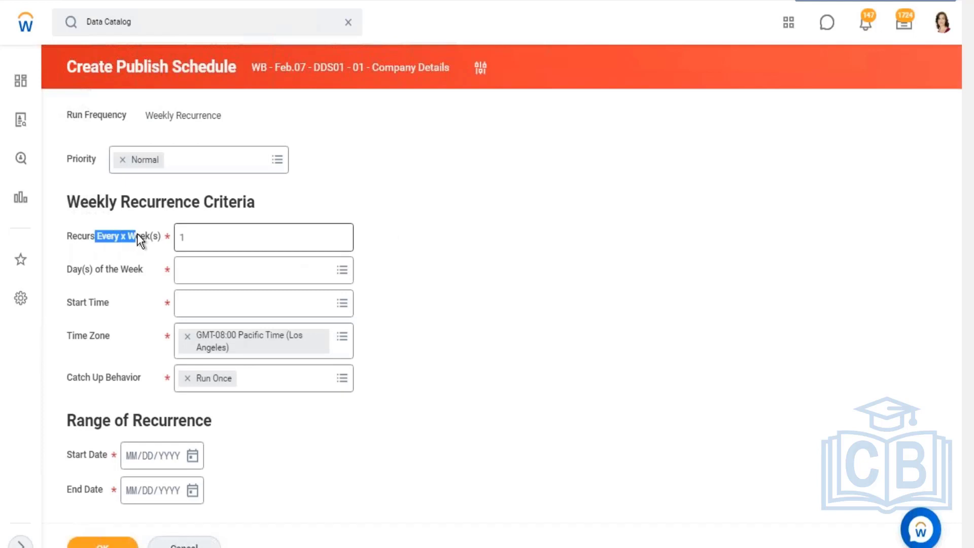
click(197, 237)
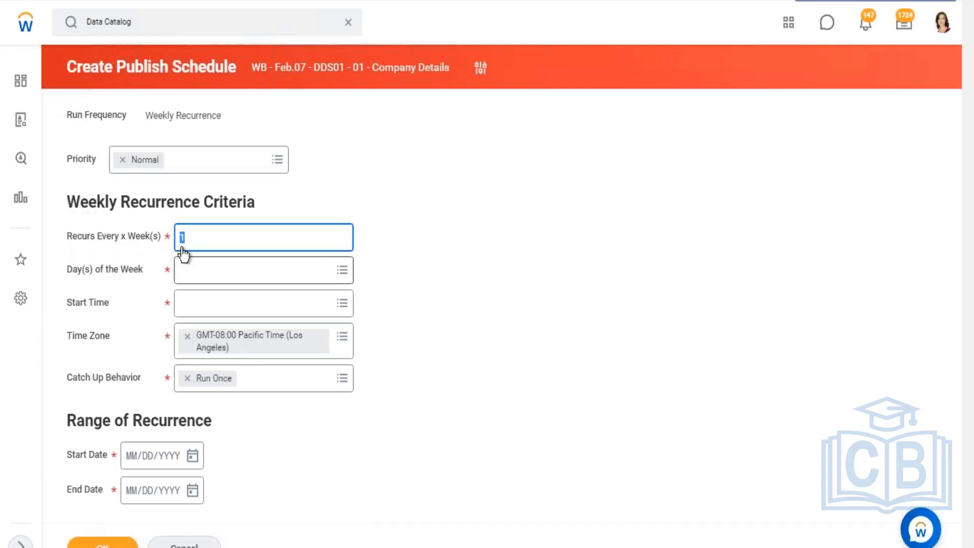
text(2)
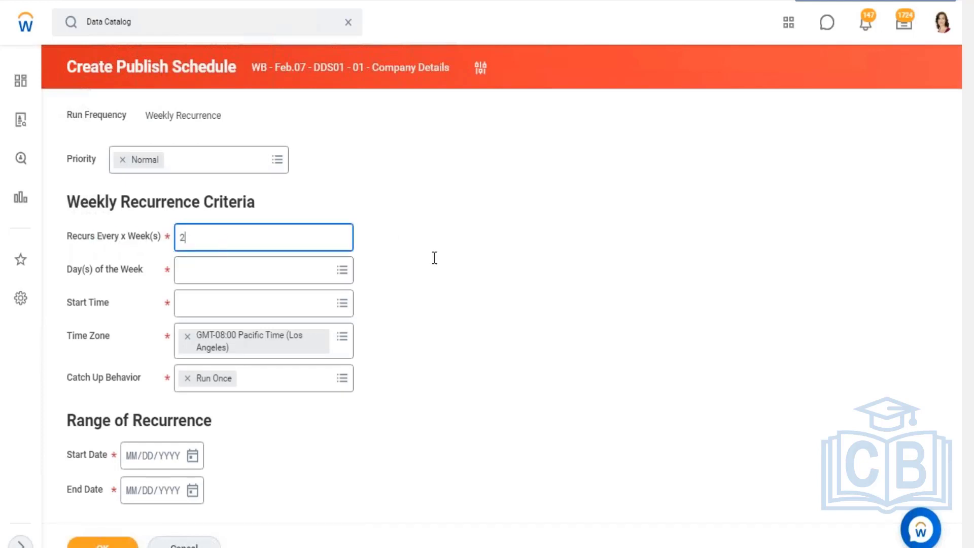
click(434, 258)
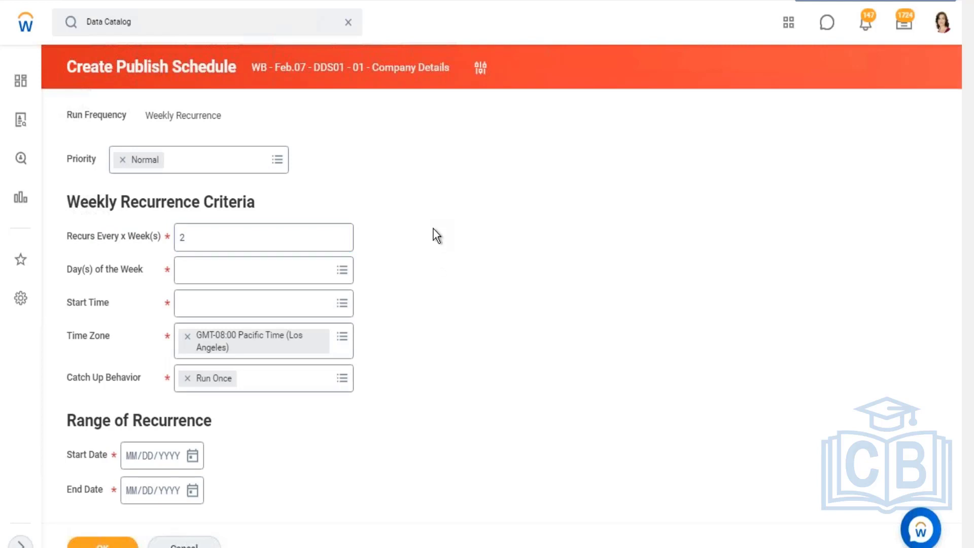
- Set the weekly recurrence's day of the week to Saturday
drag(93, 274, 67, 269)
click(342, 270)
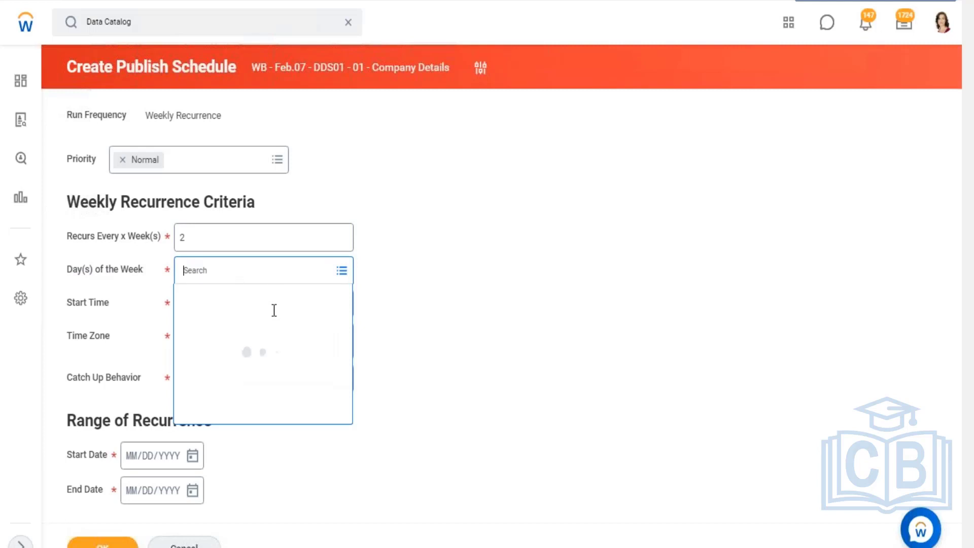
click(196, 317)
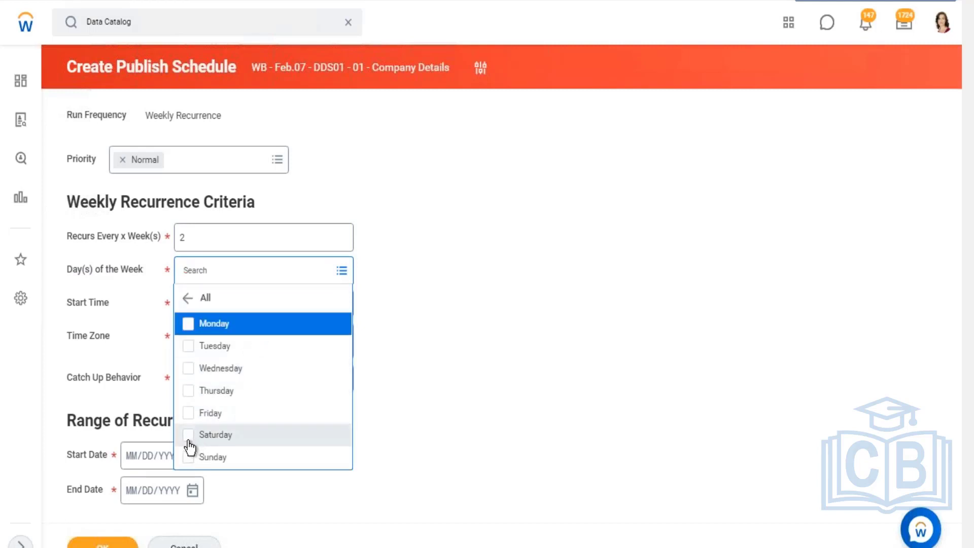
key(Down)
key(Down)
key(Down)
key(Down)
key(Down)
key(space)
click(474, 370)
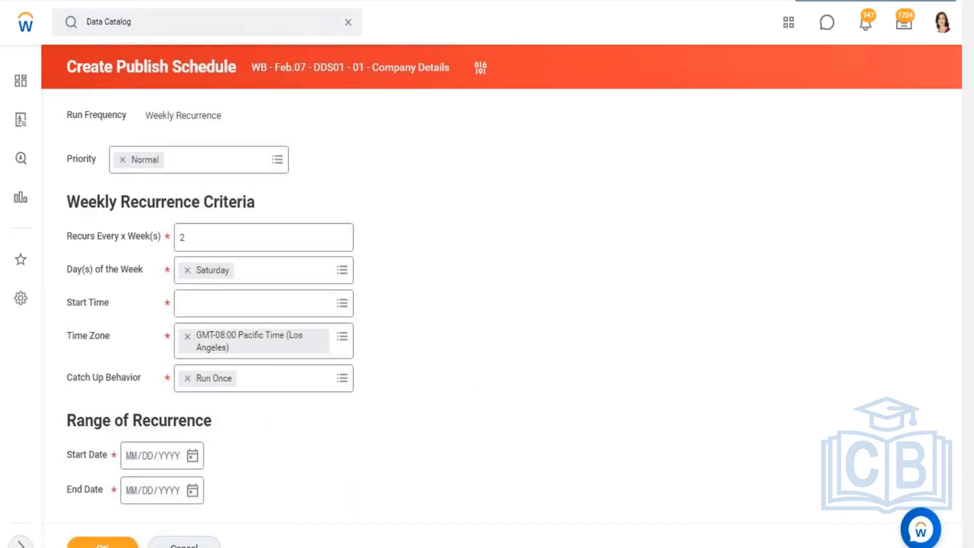
- Review the start time, time zone, catch up behavior and recurrence range fields, and examine the available priority options
drag(79, 304, 100, 336)
drag(117, 383, 84, 382)
drag(81, 458, 76, 490)
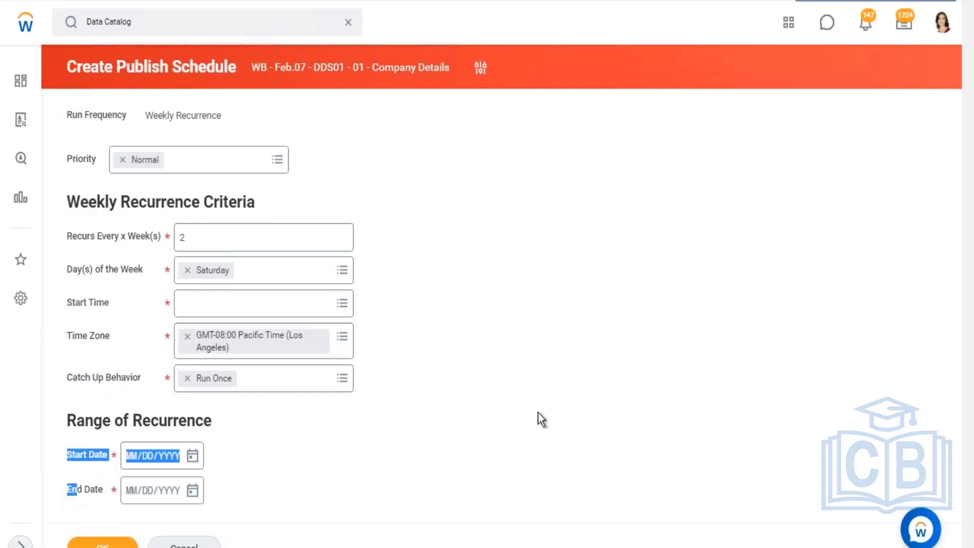
drag(68, 157, 85, 159)
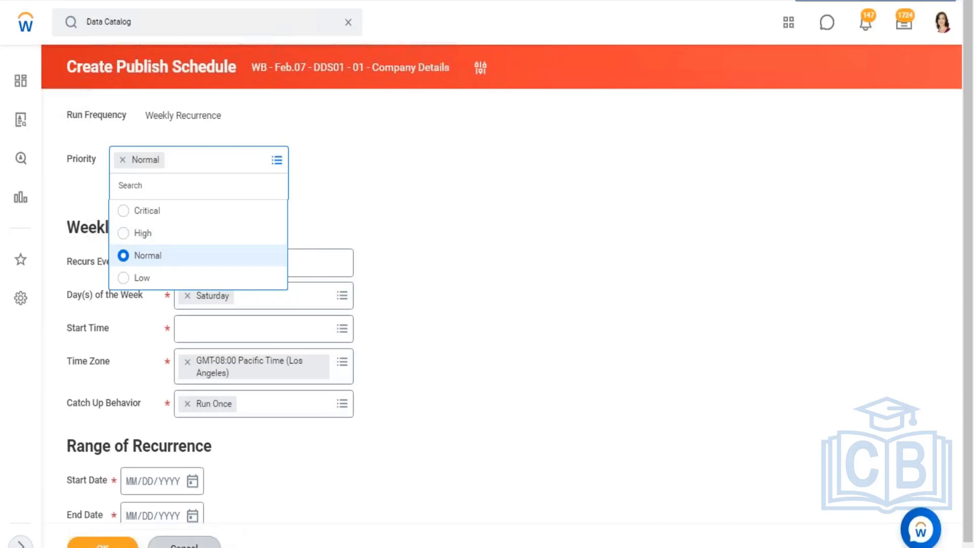
click(297, 326)
click(429, 306)
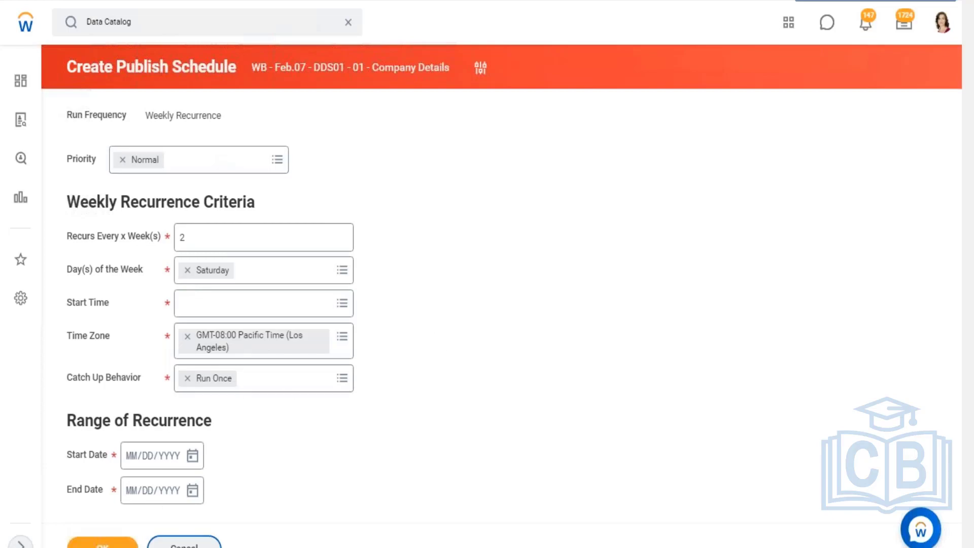
- Discard the weekly schedule and start a new publish schedule for the Company Details dataset with Dependent as the run frequency
click(183, 543)
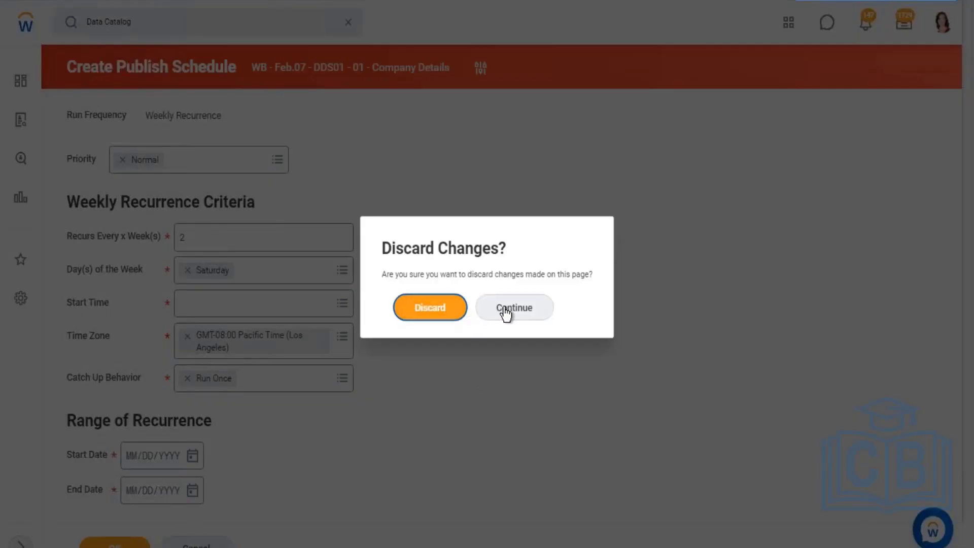
click(437, 314)
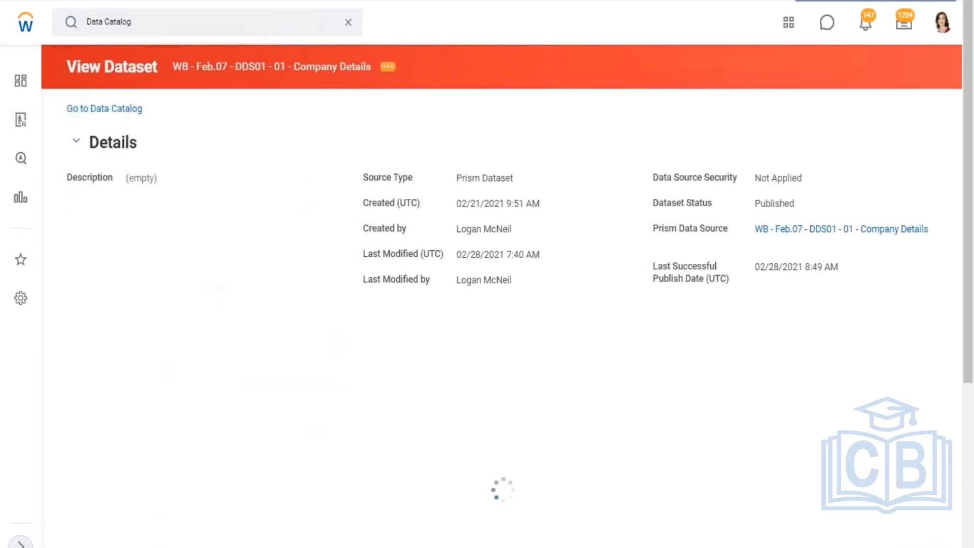
click(399, 71)
mouse_move(439, 136)
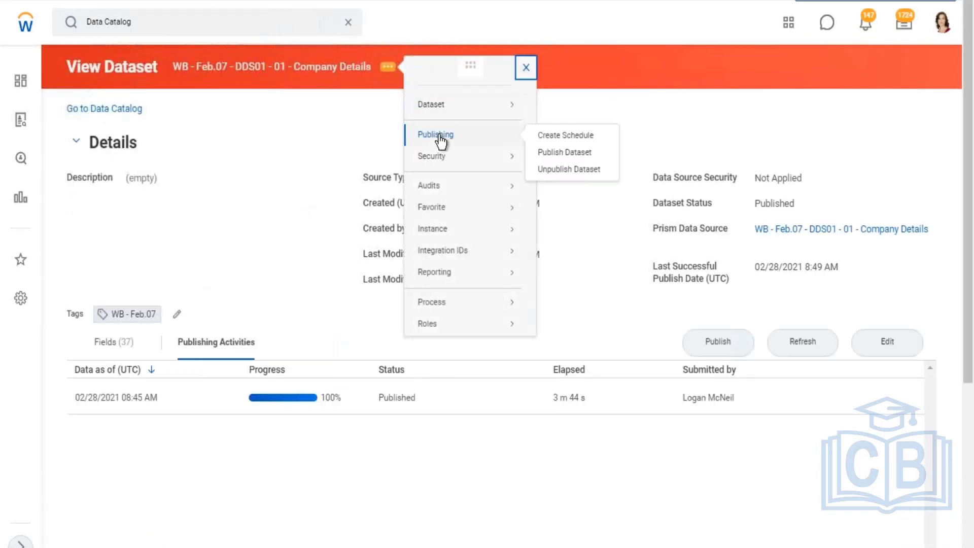
click(557, 138)
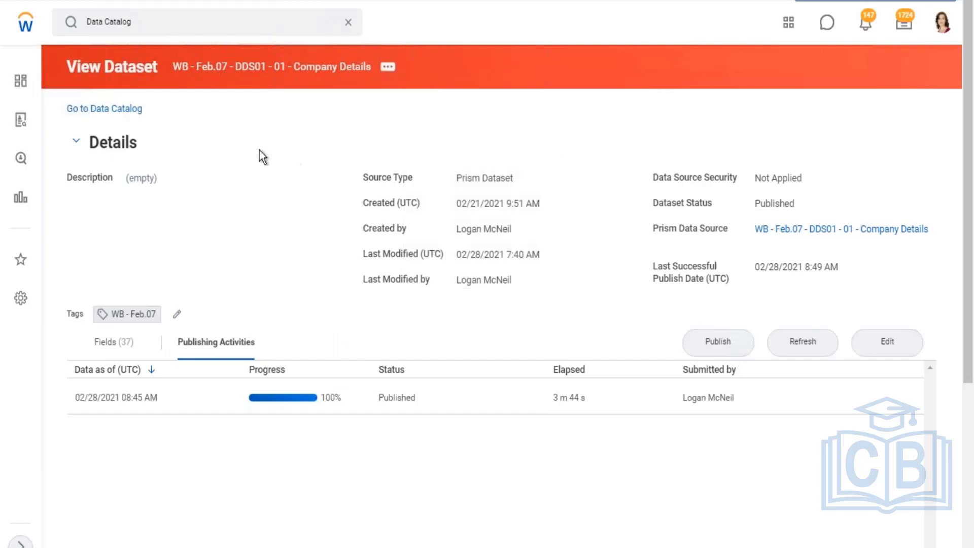
click(302, 121)
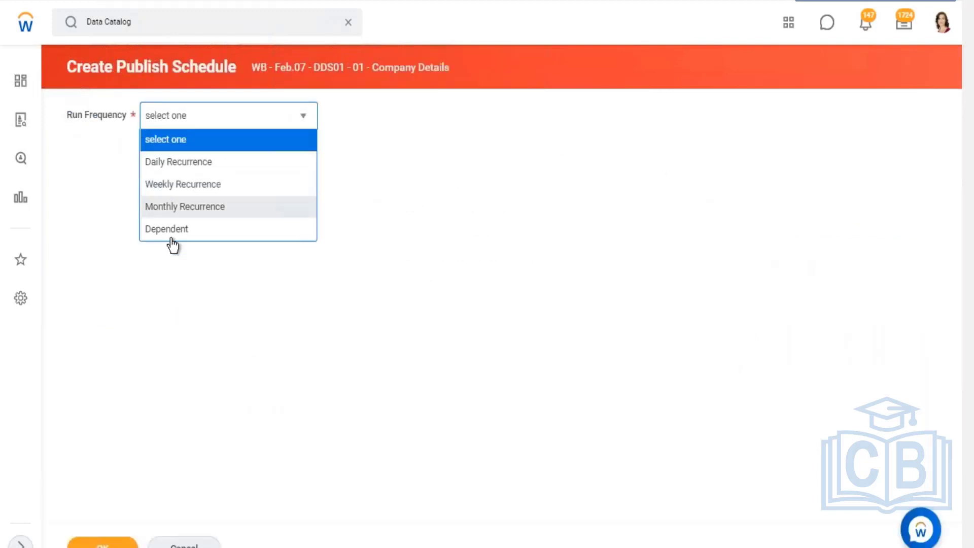
click(181, 239)
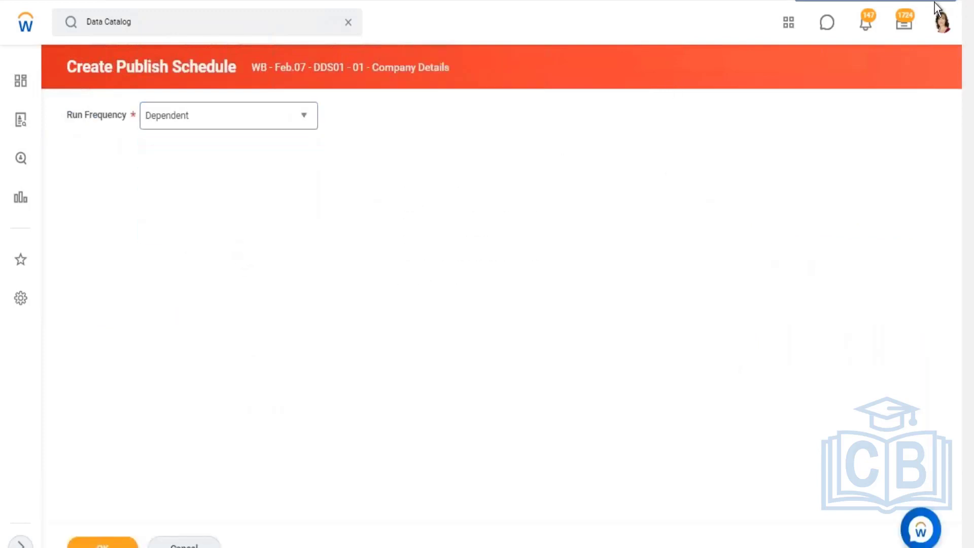
- Switch to the Excel notes and examine the PDS entry in B23
key(alt+Tab)
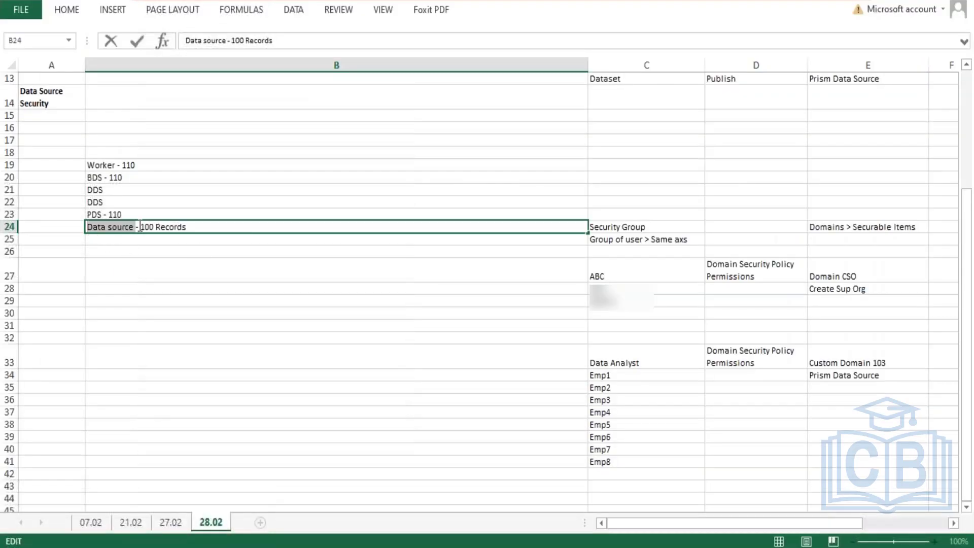
click(124, 214)
double_click(125, 214)
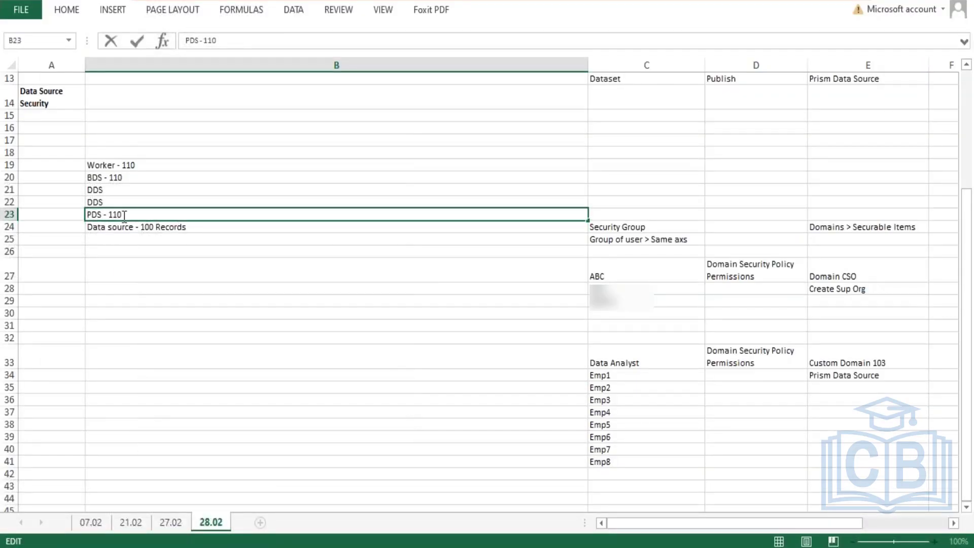
drag(122, 214, 83, 219)
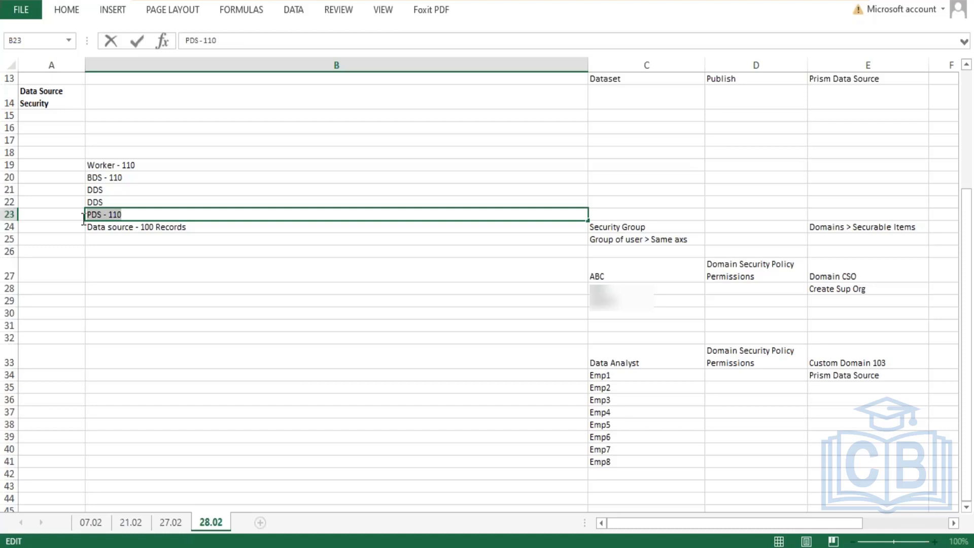
click(211, 164)
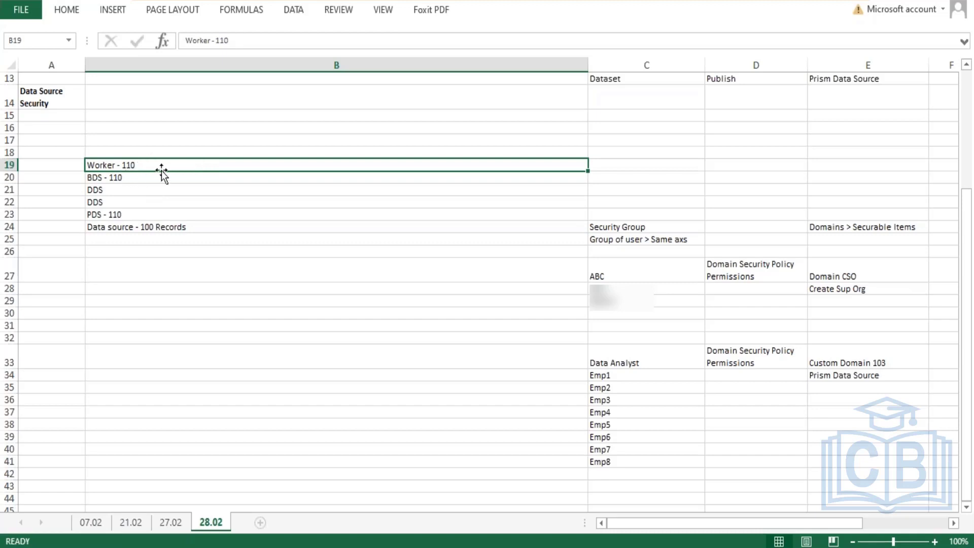
- Compare the BDS entry in B20 with the Worker entry in B19 and the PDS entry in B23
click(106, 180)
key(ctrl+Down)
click(126, 179)
double_click(132, 178)
drag(131, 178, 83, 177)
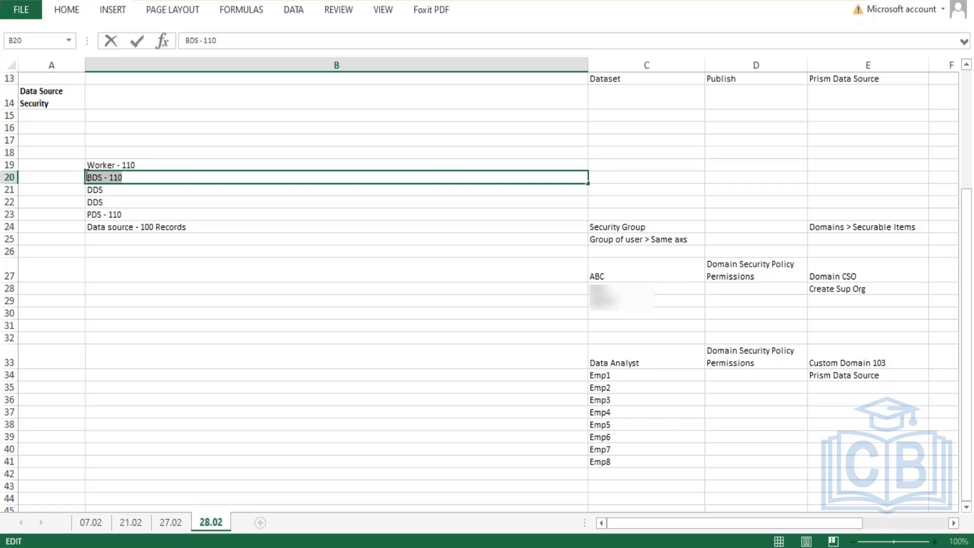
double_click(153, 165)
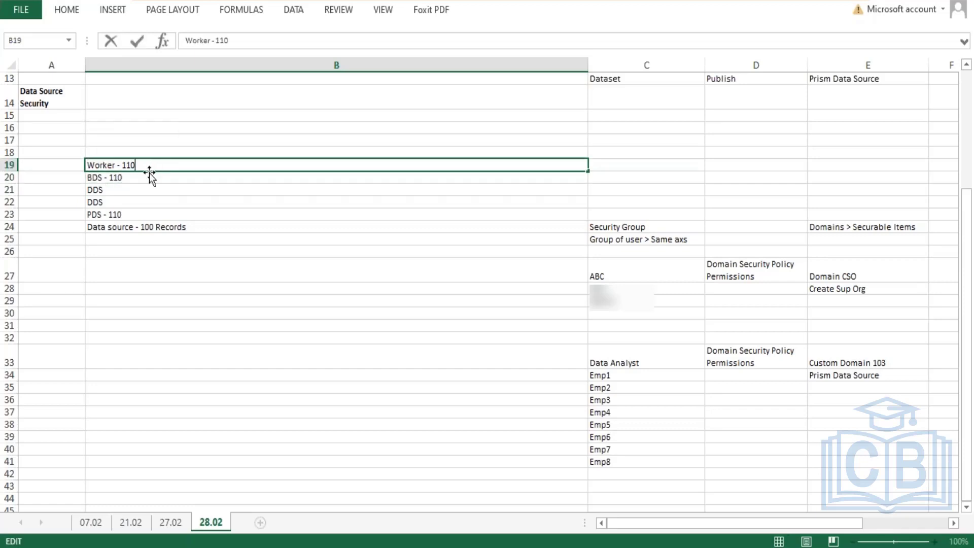
click(133, 179)
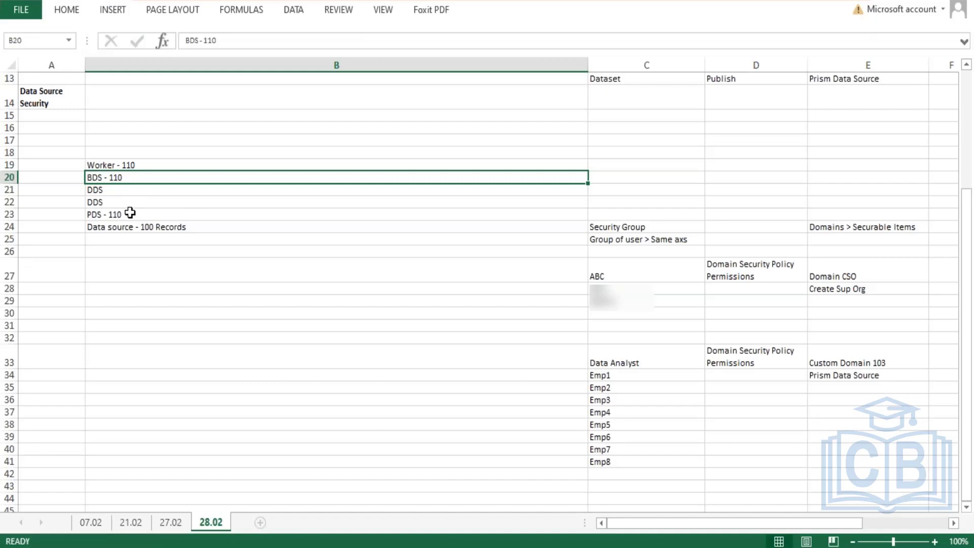
click(131, 214)
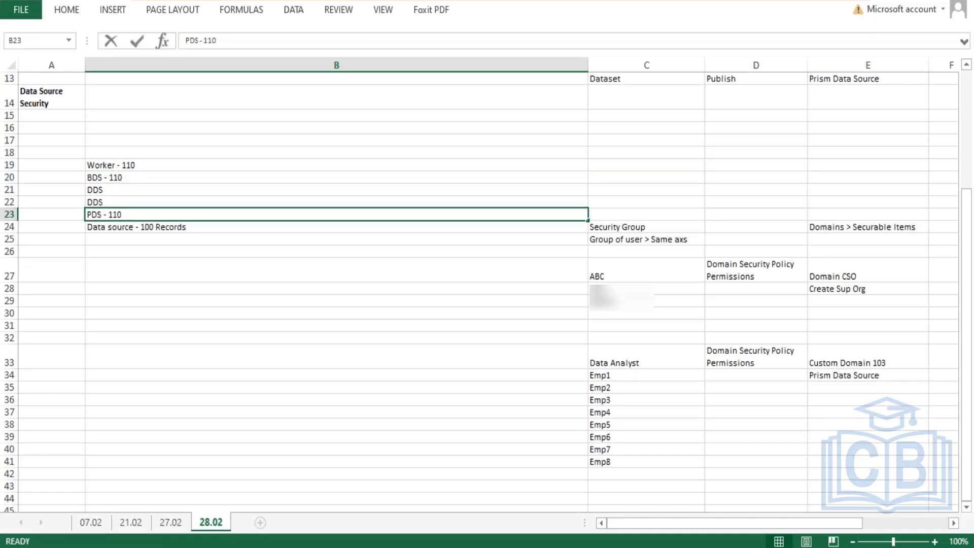
double_click(130, 214)
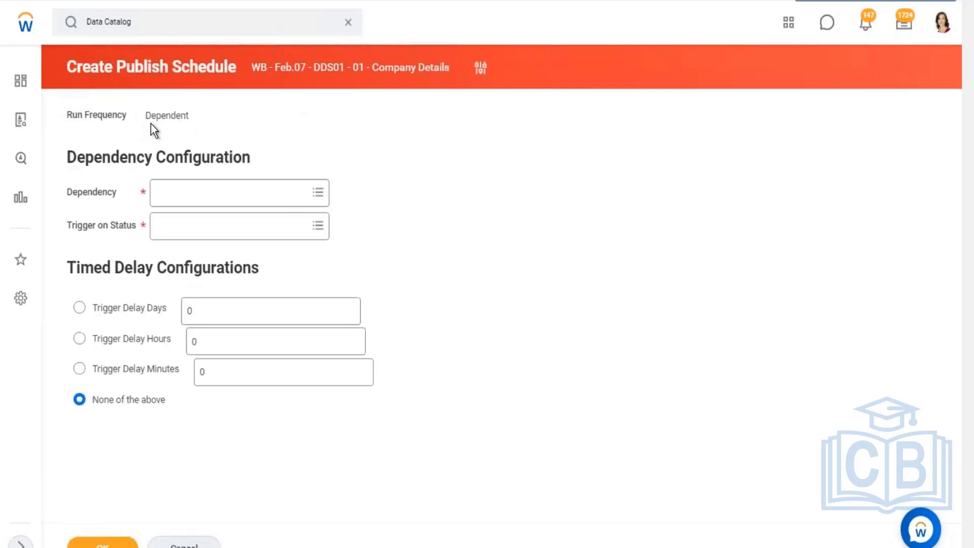
- Return to Create Publish Schedule in Workday and browse the available dependencies by type
drag(80, 194, 67, 195)
click(317, 192)
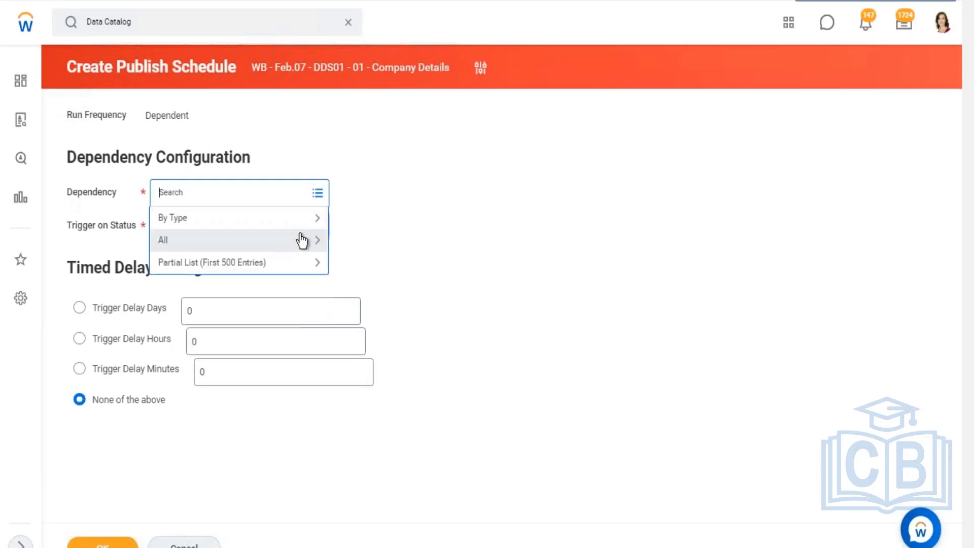
click(210, 220)
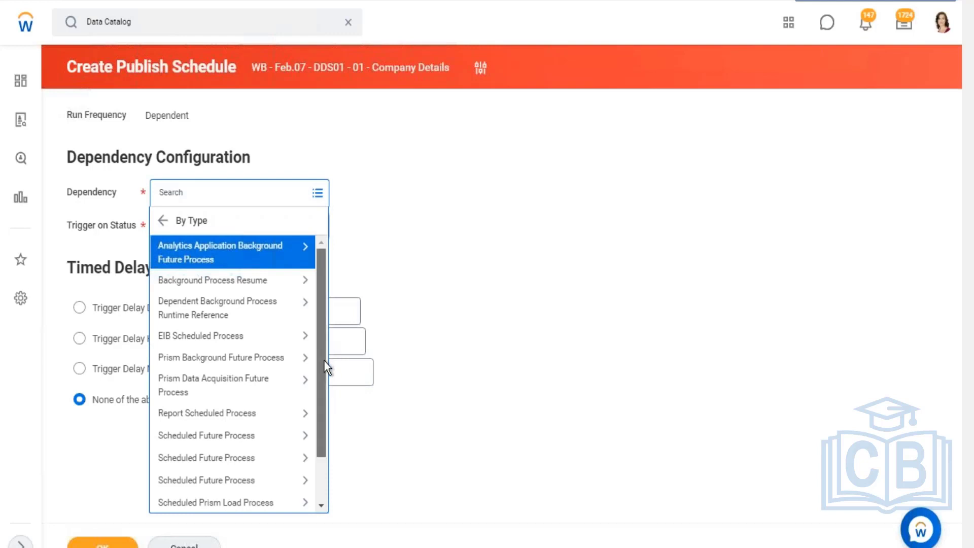
drag(324, 360, 331, 383)
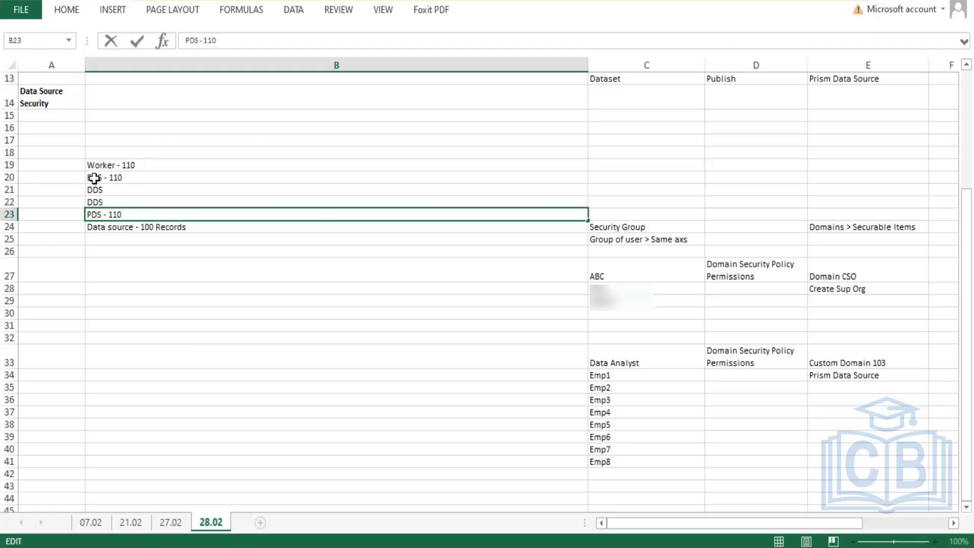
- Switch back to the Excel notes and review how the BDS entry in B20 relates to the PDS entry in B23
double_click(118, 177)
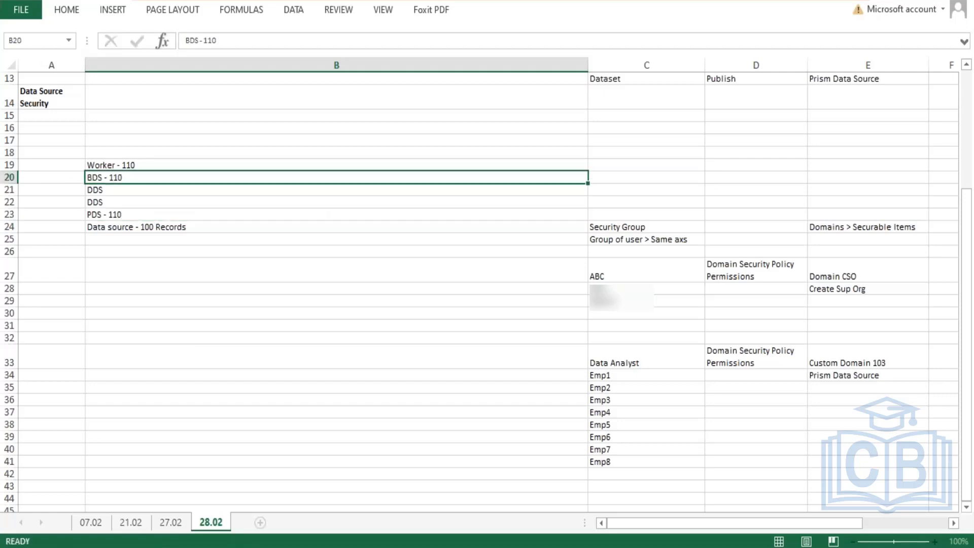
drag(123, 176, 81, 172)
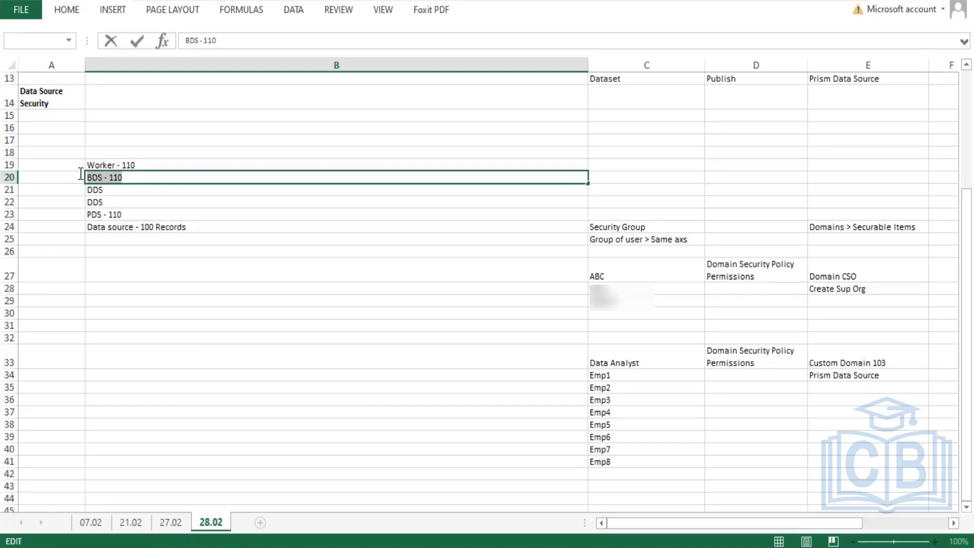
drag(81, 173, 81, 173)
double_click(111, 215)
drag(31, 152, 33, 204)
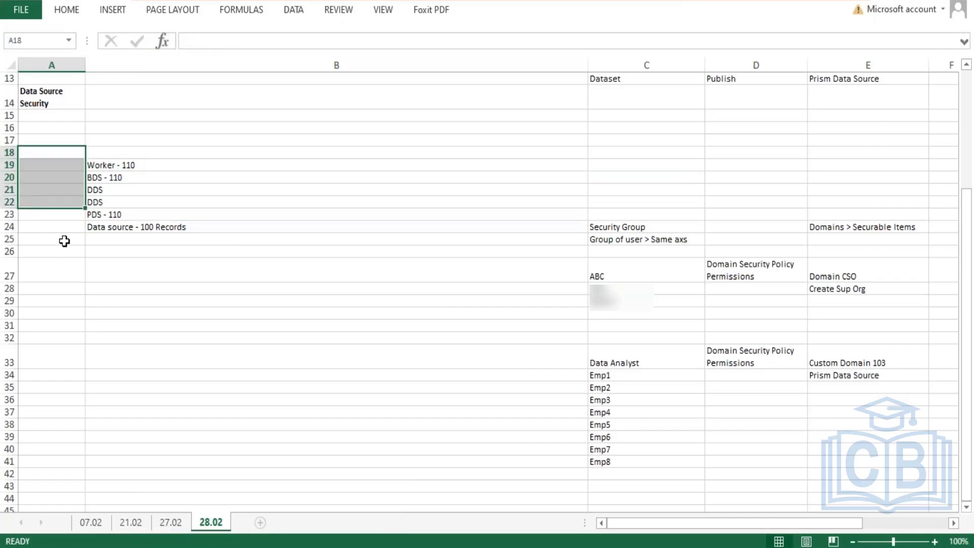
double_click(125, 177)
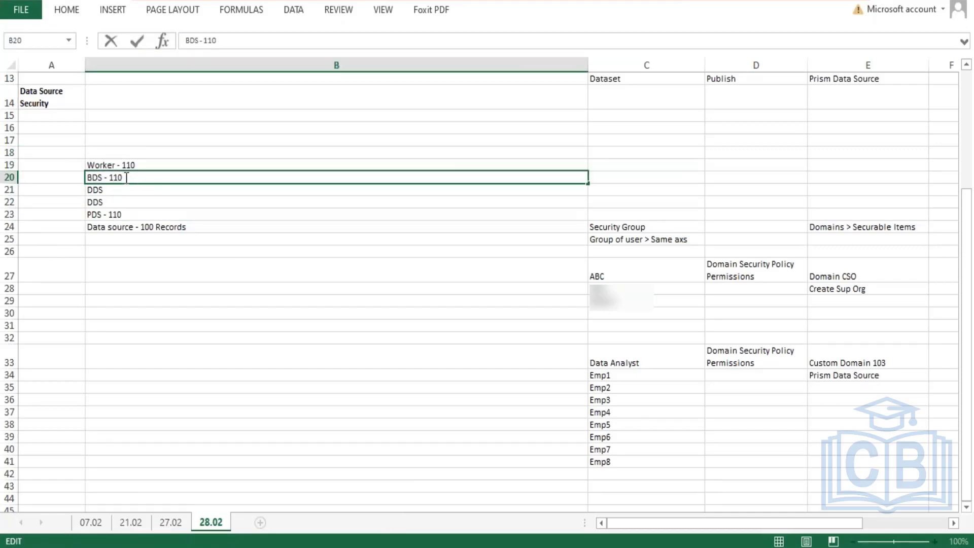
drag(126, 177, 85, 177)
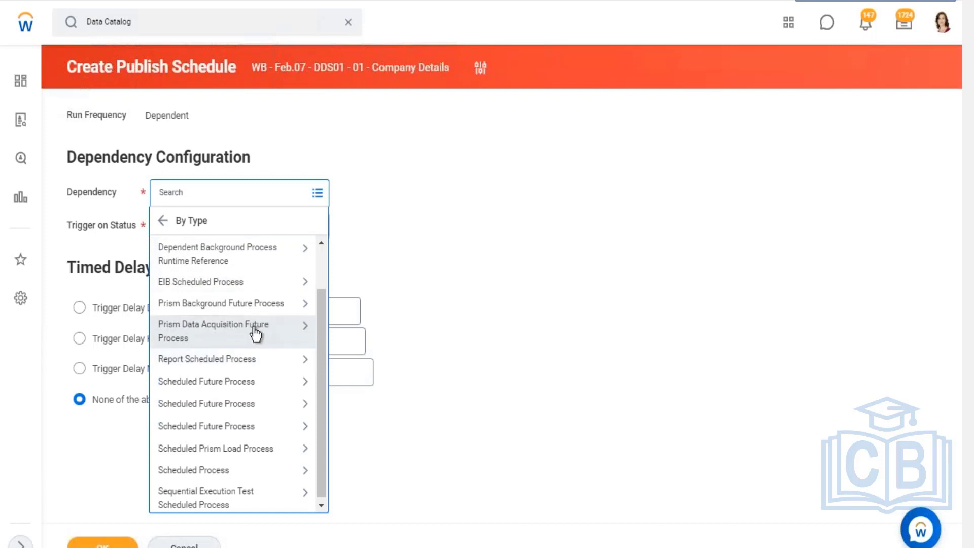
- Return to Workday and set the dependency to Dataset Integration Schedule: 22-GMS-DataSet, triggered on Completed status
click(297, 329)
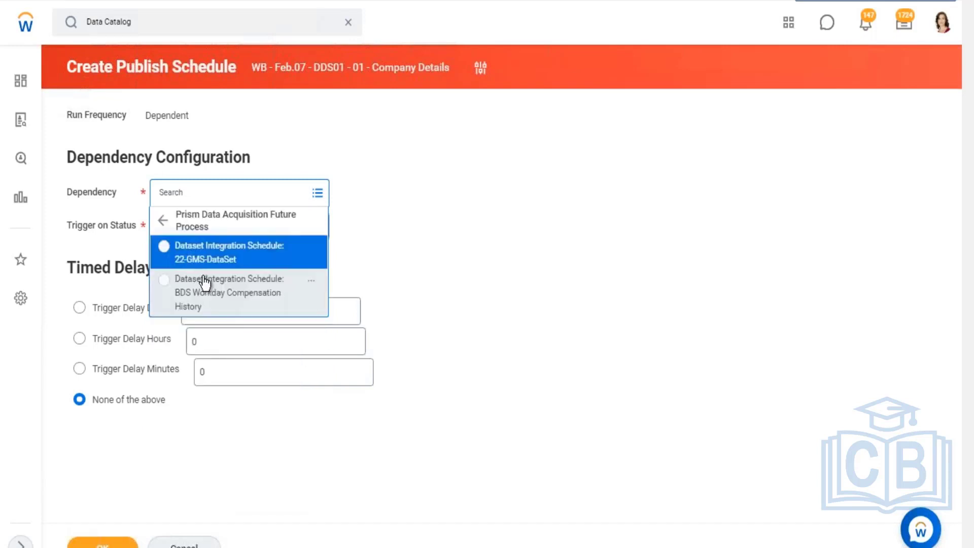
click(165, 249)
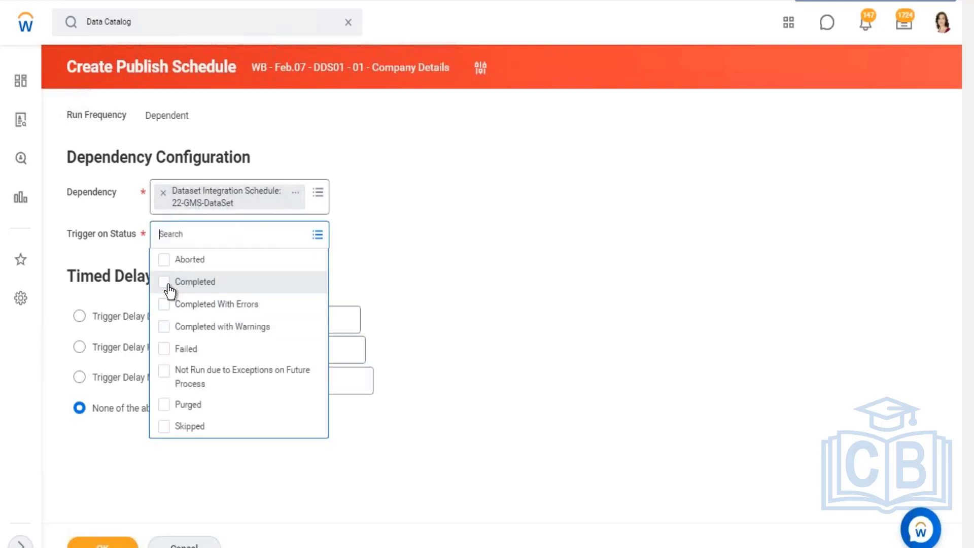
click(165, 282)
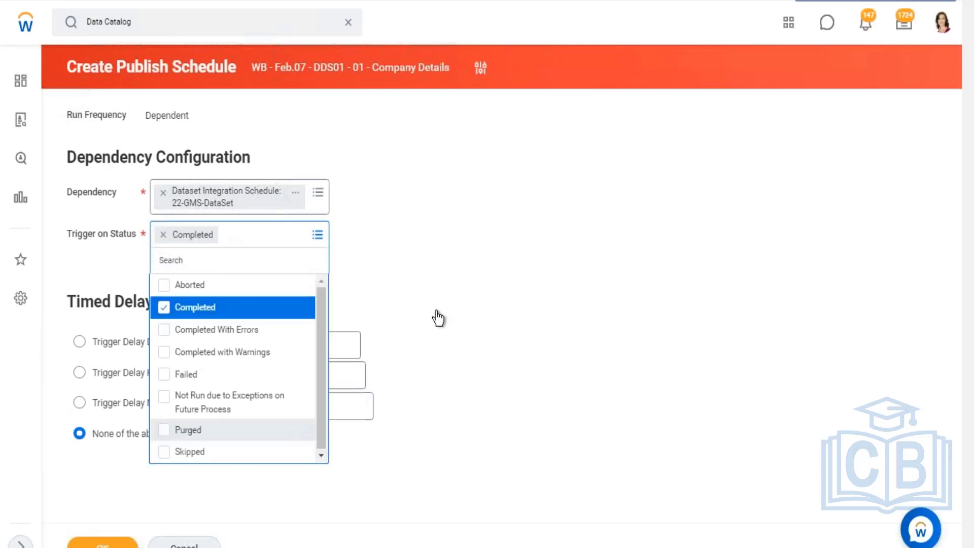
click(439, 293)
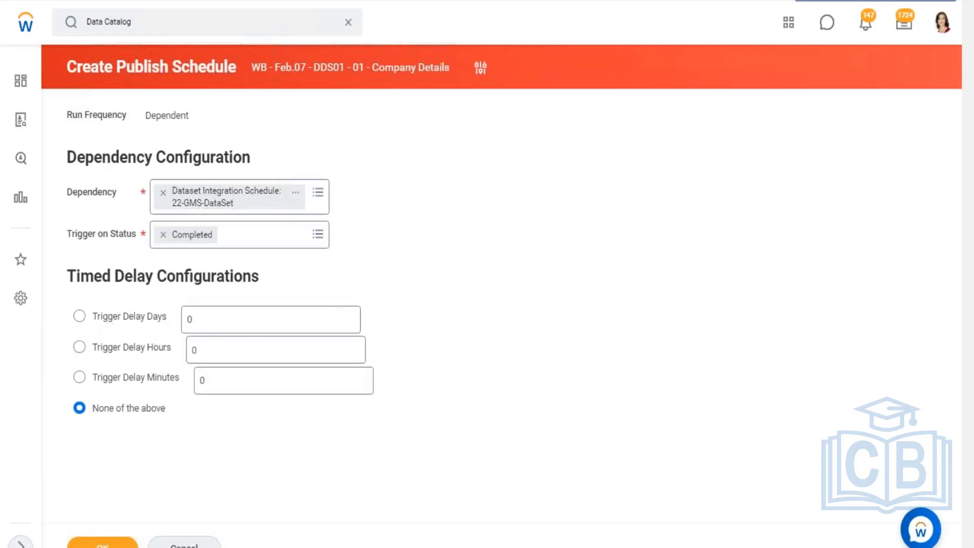
- Set the timed delay to a trigger delay of 2 hours
drag(127, 57, 198, 66)
click(79, 347)
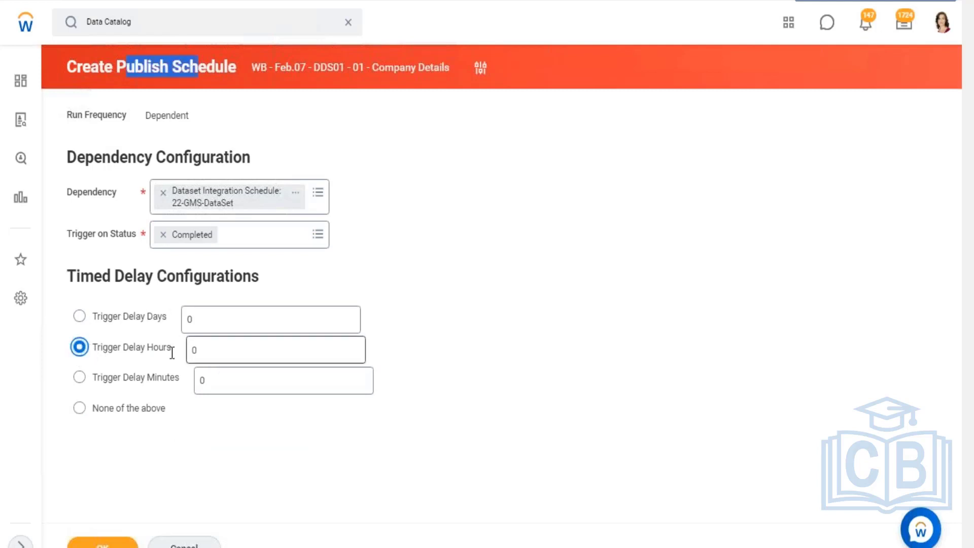
text(2)
click(560, 325)
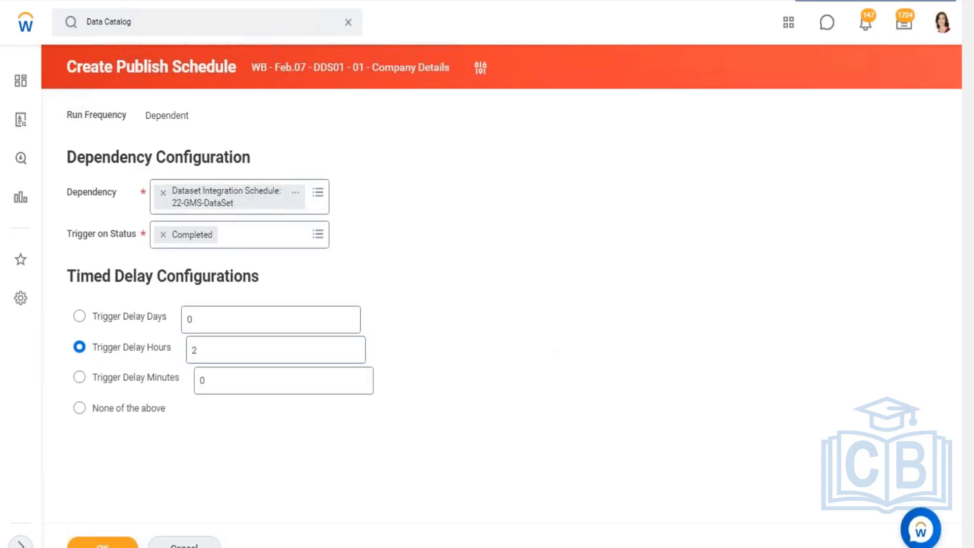
- Browse the dependency types, including Prism Background Future Process, and discard the unsaved publish schedule
drag(116, 67, 235, 68)
click(318, 193)
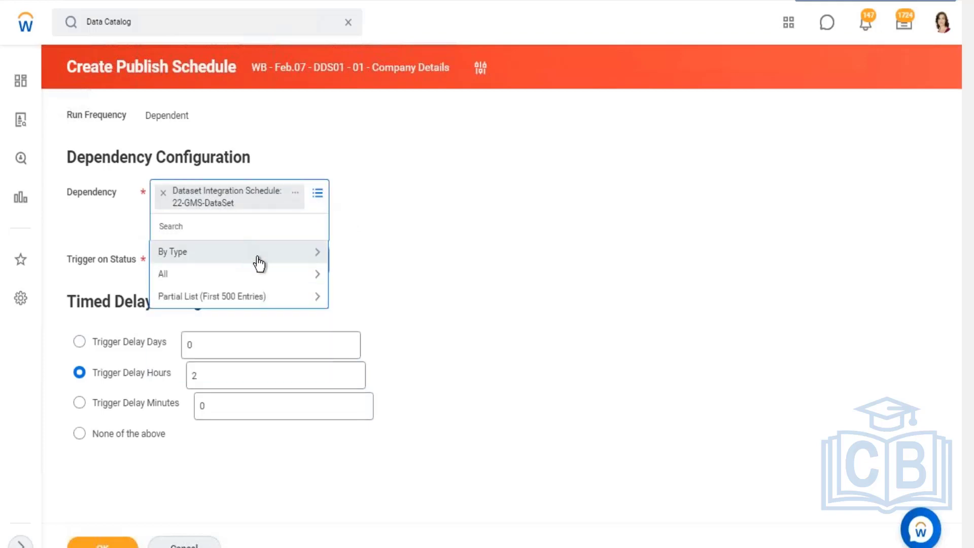
click(258, 264)
scroll(260, 409, down, 1)
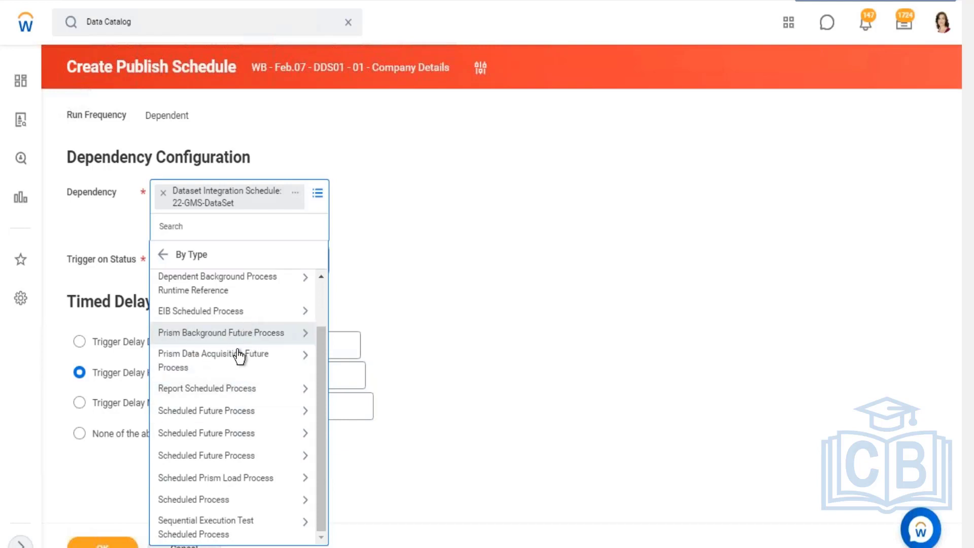
click(278, 335)
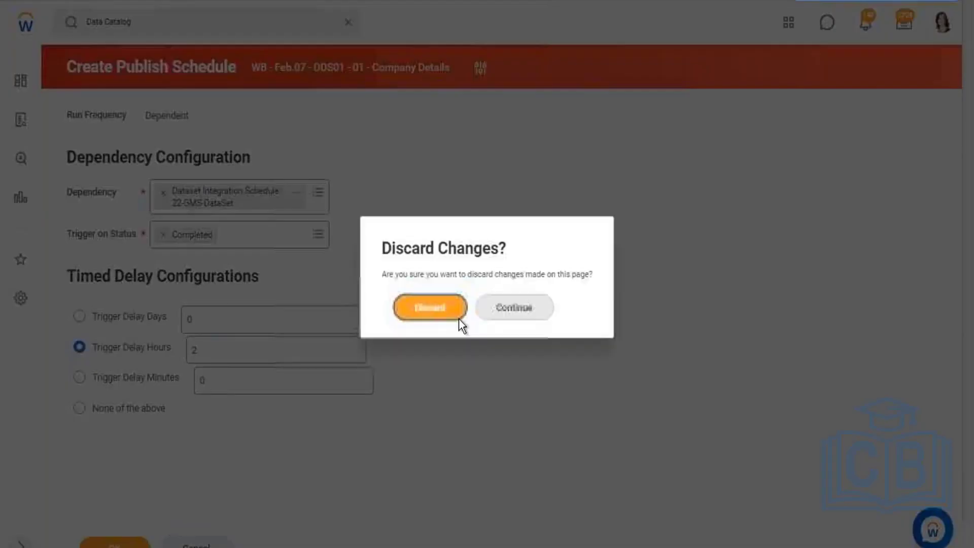
click(186, 359)
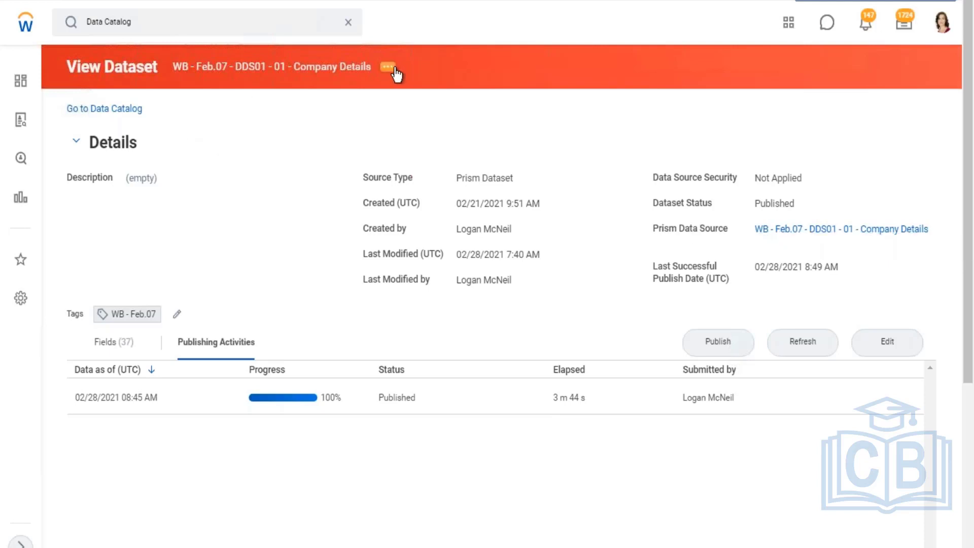
- Open the Unpublish Dataset task for the WB - Feb.07 - DDS01 - 01 - Company Details dataset
click(398, 74)
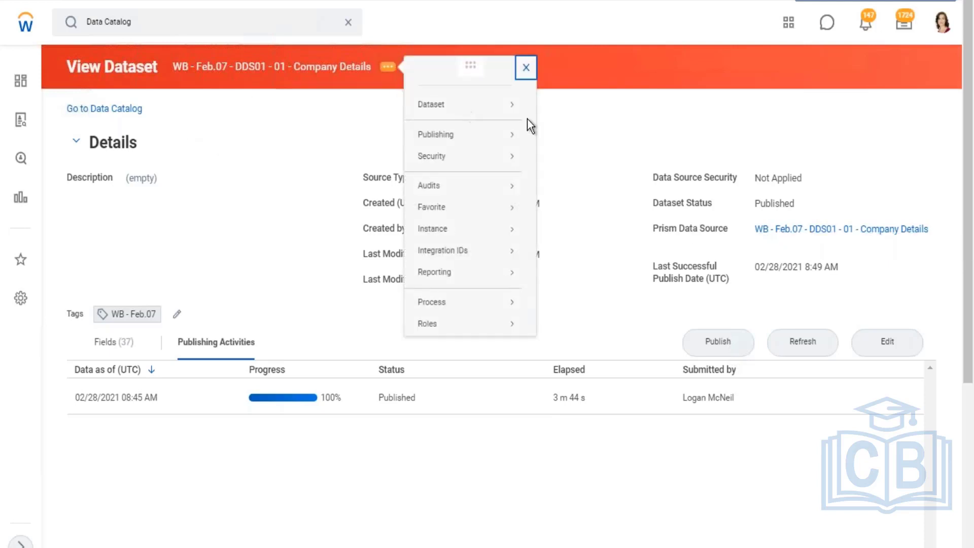
mouse_move(454, 145)
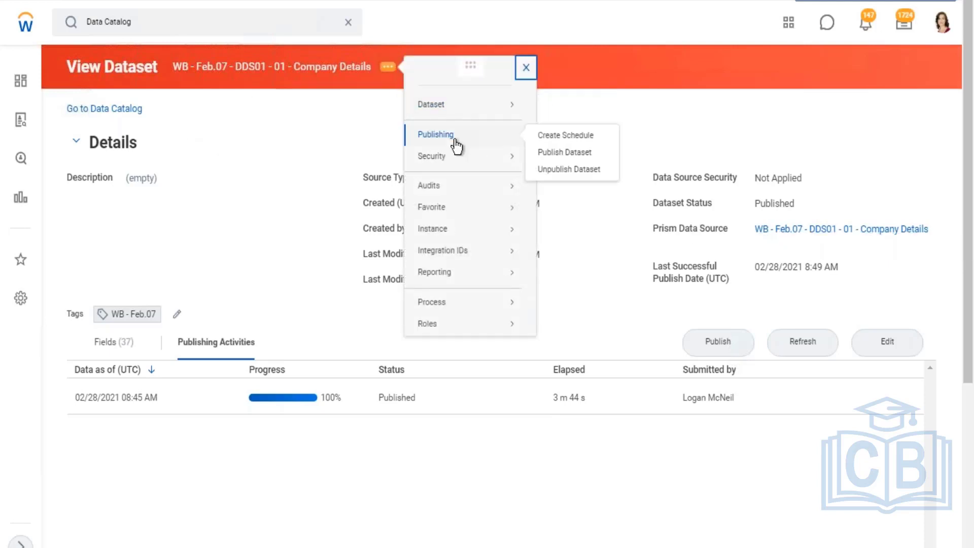
click(563, 171)
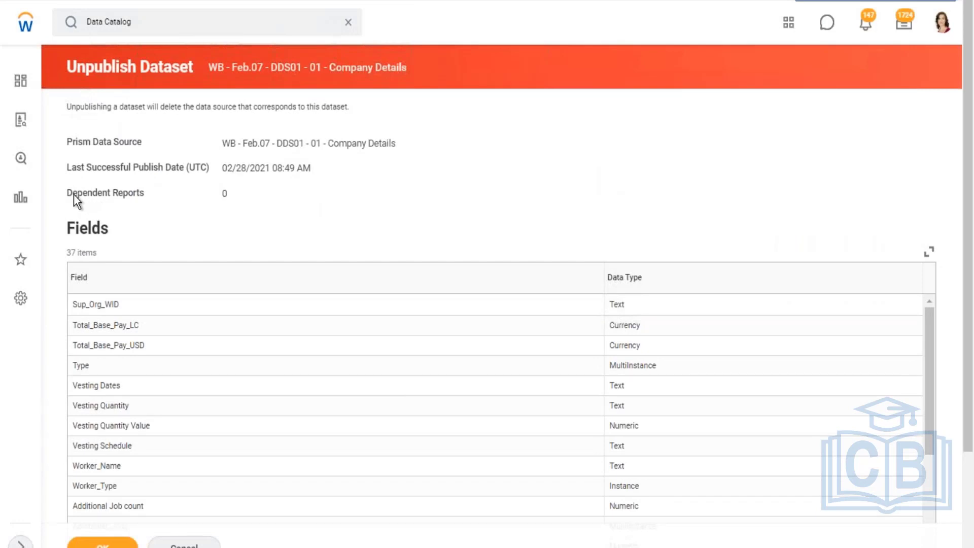
- Review the Prism data source name, dependent reports and field list that unpublishing the Company Details dataset would affect
drag(74, 194, 203, 190)
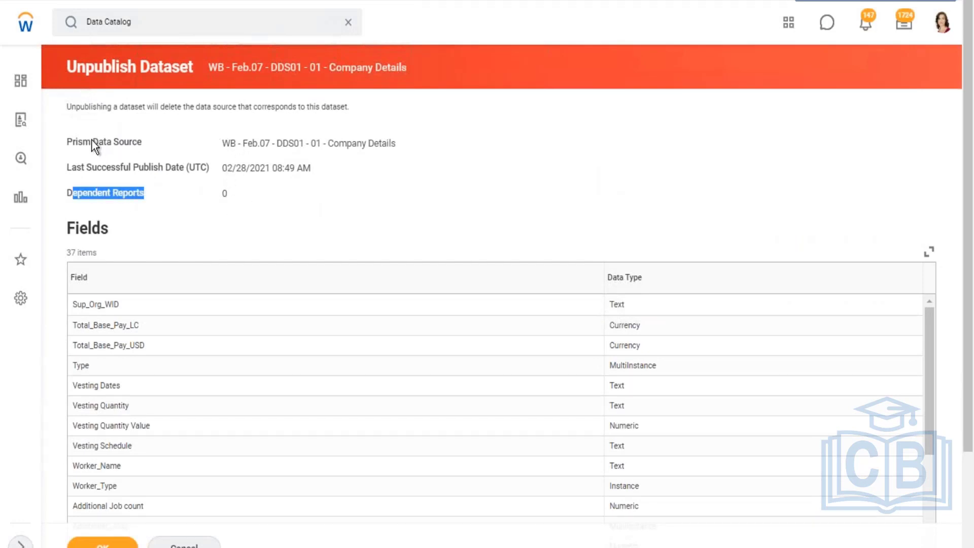
drag(223, 143, 400, 141)
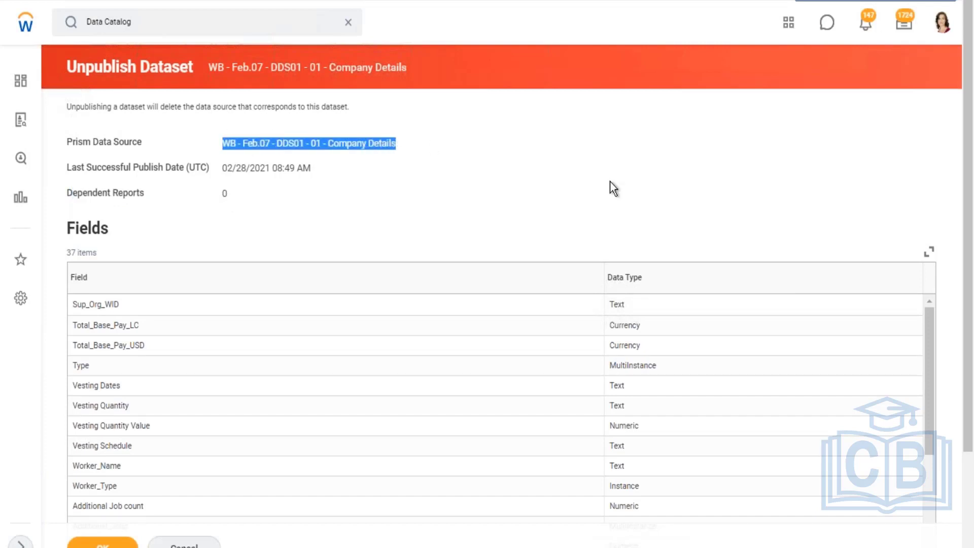
click(609, 183)
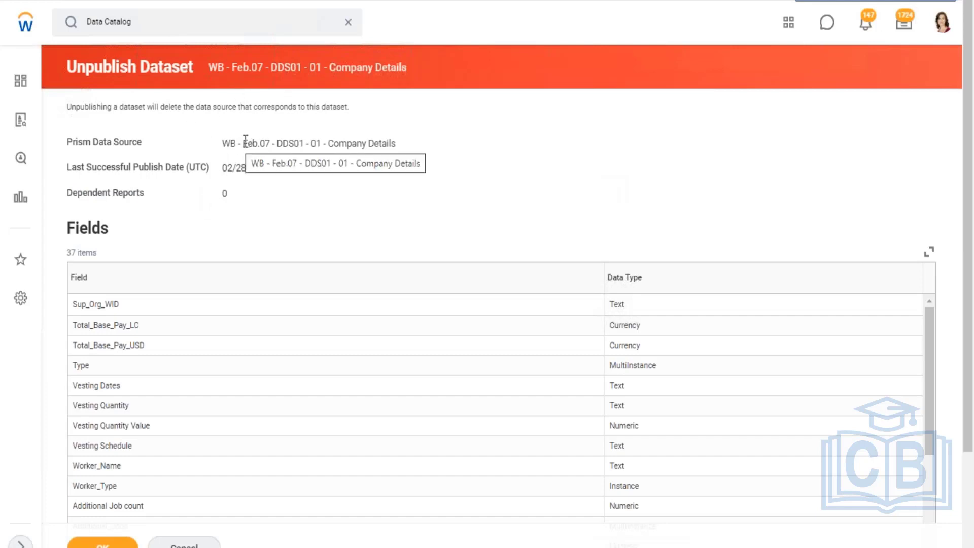
drag(75, 142, 396, 143)
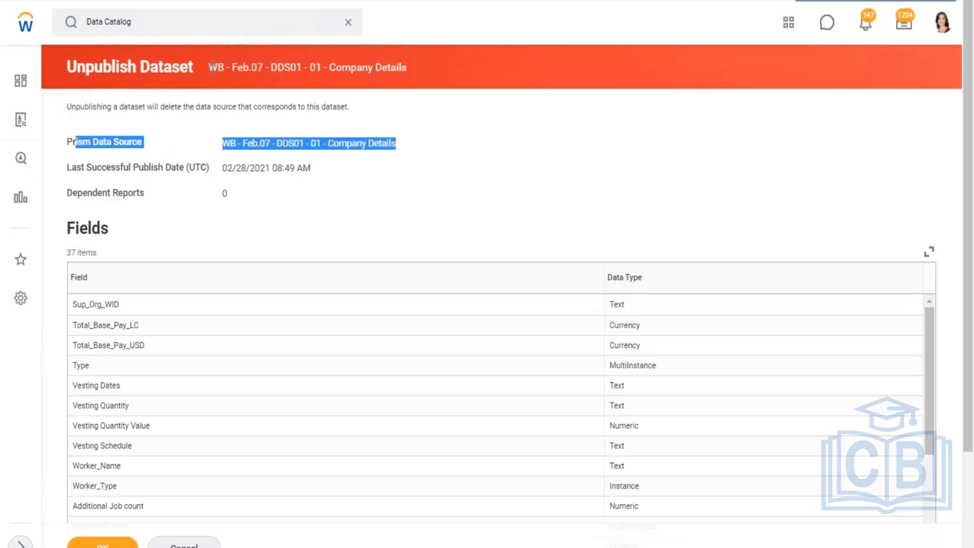
drag(210, 67, 405, 76)
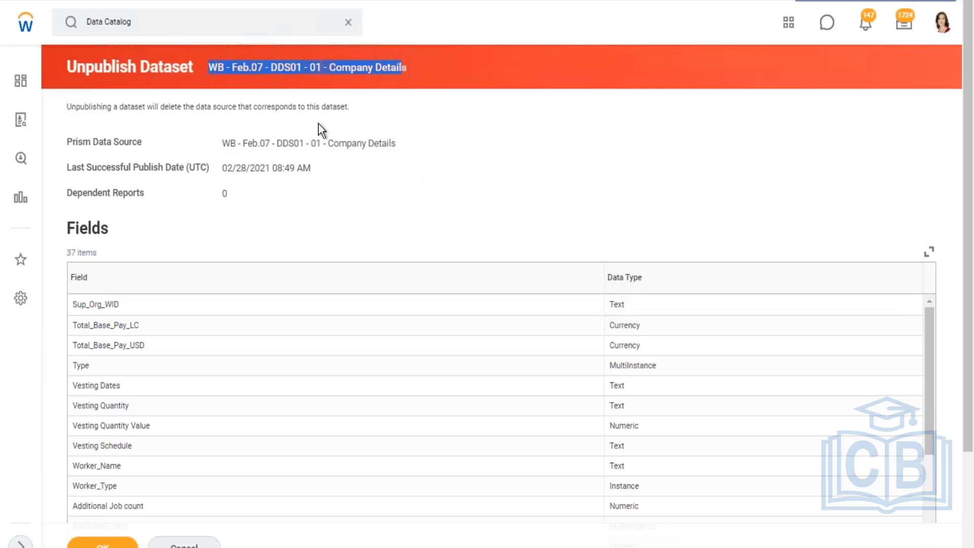
drag(243, 143, 359, 144)
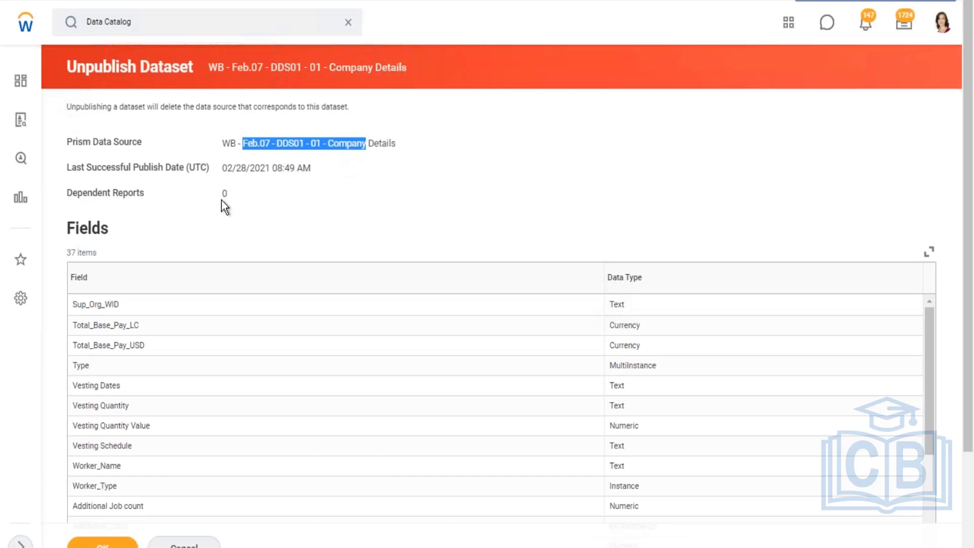
drag(233, 193, 223, 191)
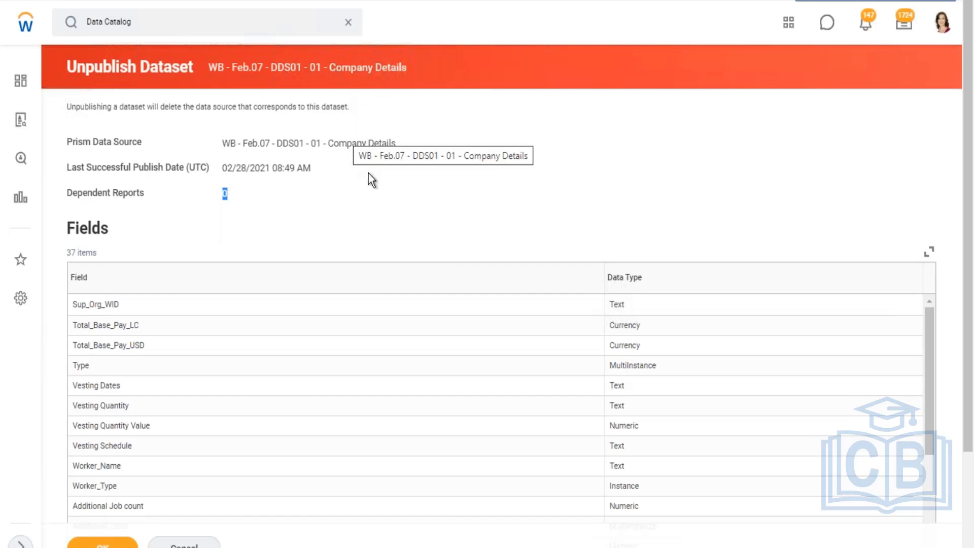
scroll(336, 206, down, 3)
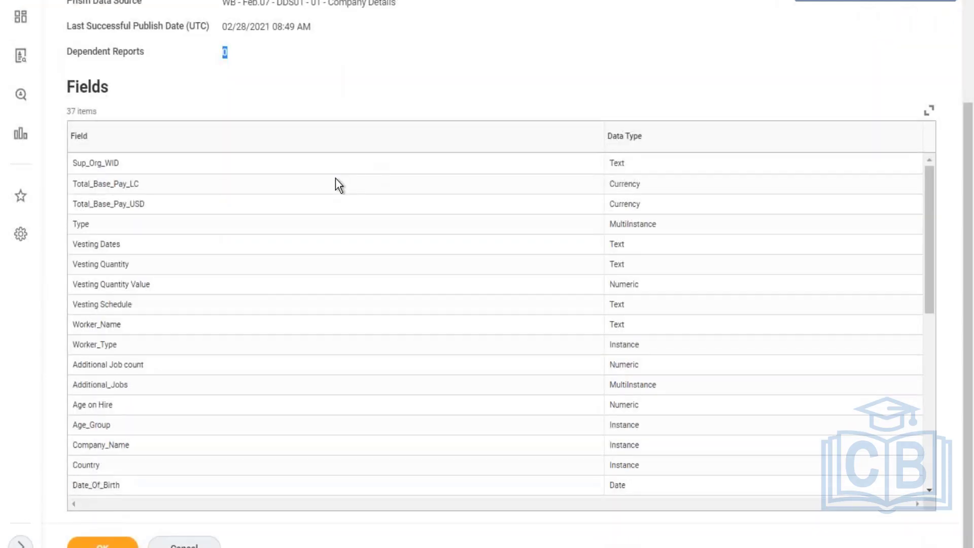
scroll(336, 178, up, 3)
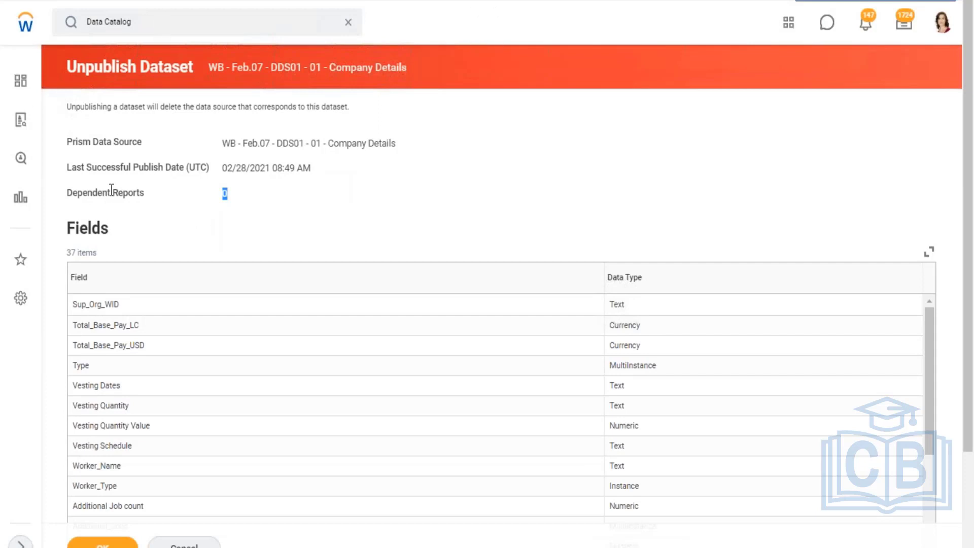
drag(112, 193, 137, 193)
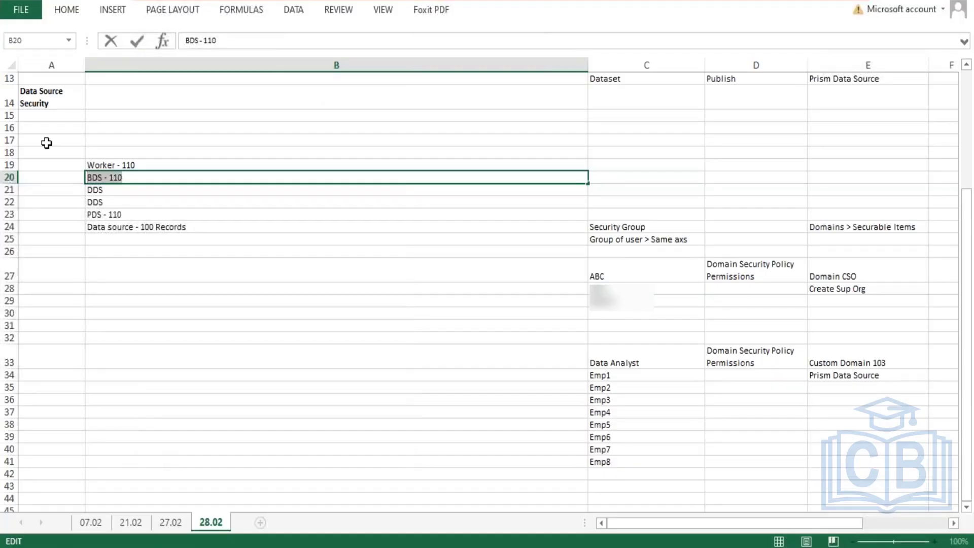
- Switch to the Excel notes and enter the heading "Prism Data Source" in cell A27 of the 28.02 sheet
click(113, 269)
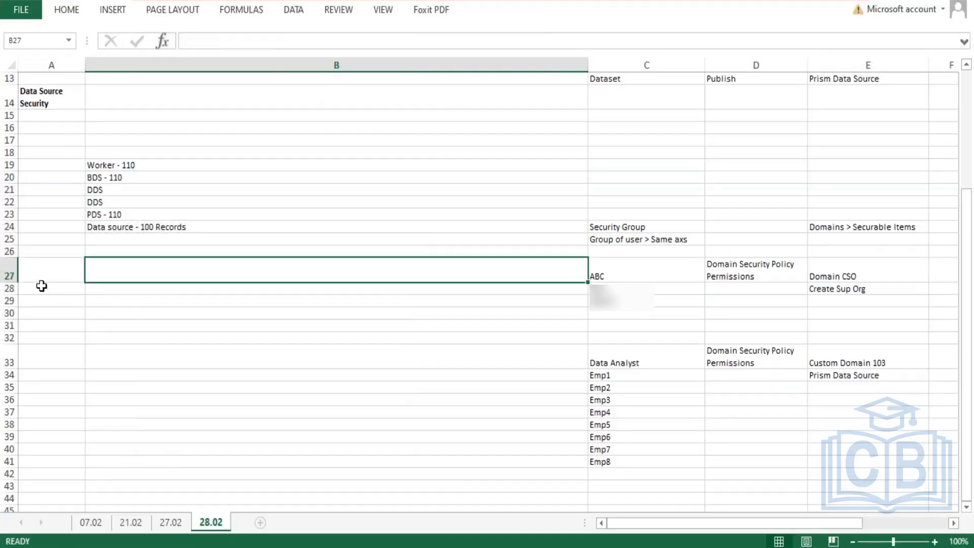
click(45, 273)
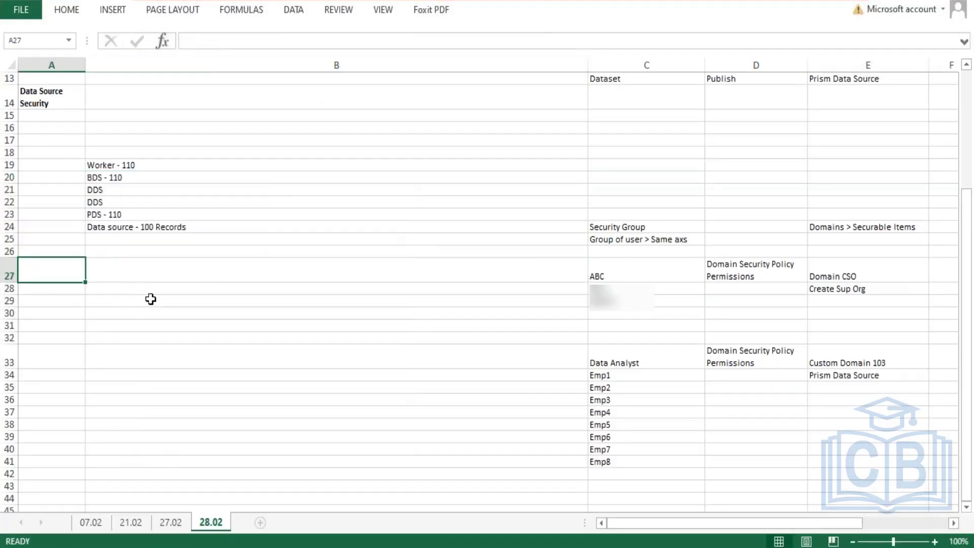
text(Prism Data)
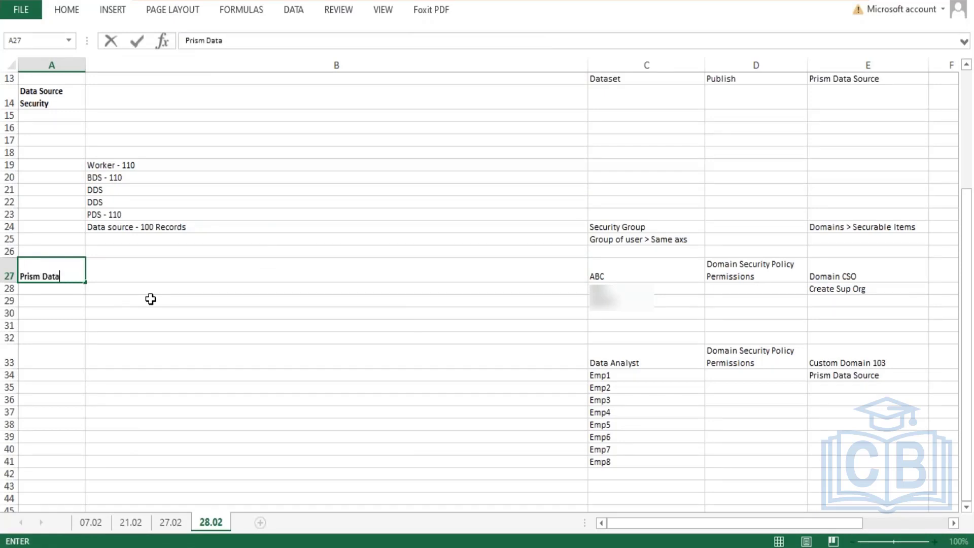
text( Source)
key(Tab)
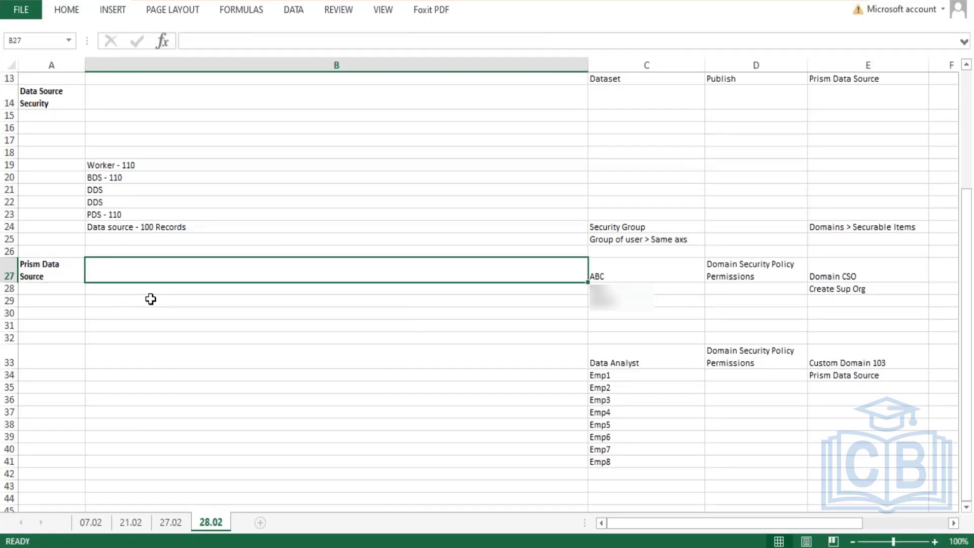
- In B27, enter "< When a dataset is published, Workday creates a Prism Data Source and loads it with the transformed data from the dataset."
text(< Wh)
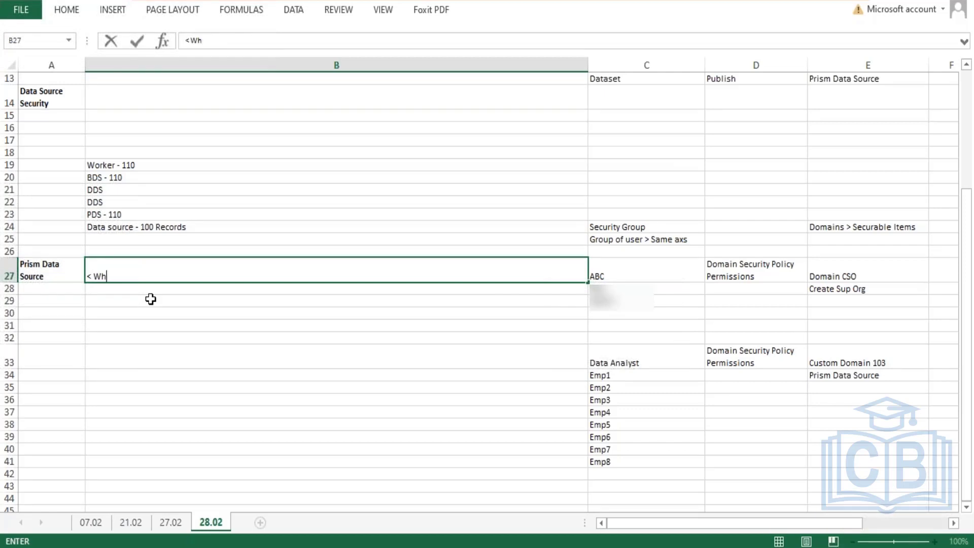
text(en a dataset )
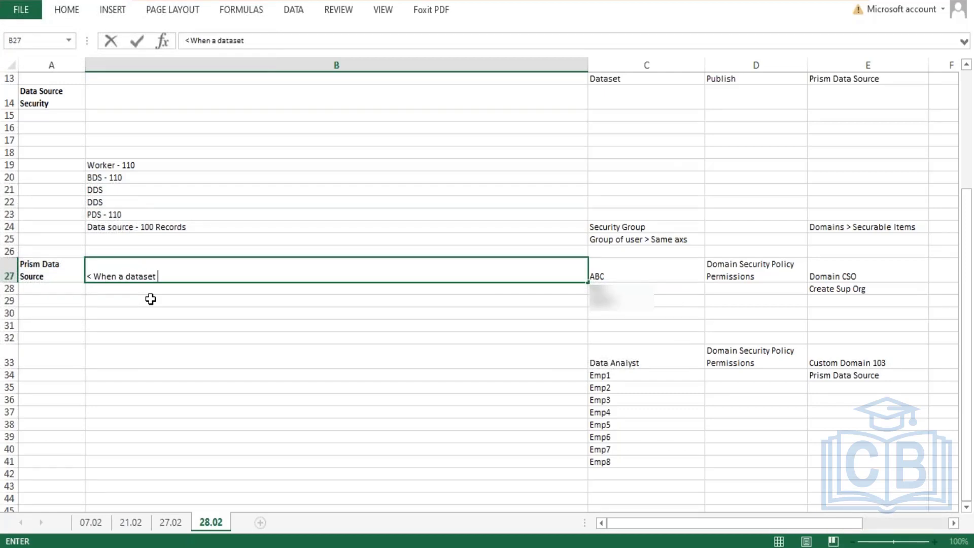
text(is published, Wo)
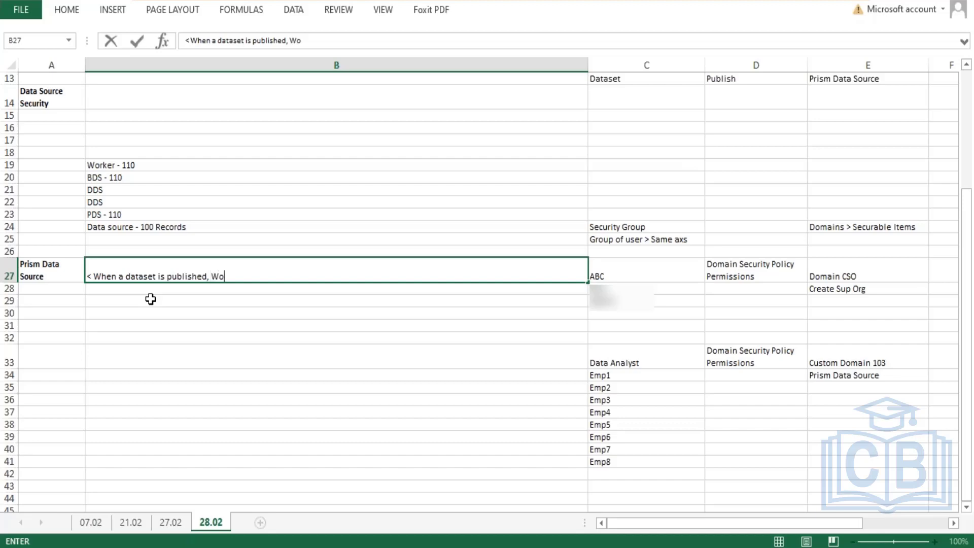
text(rkday create)
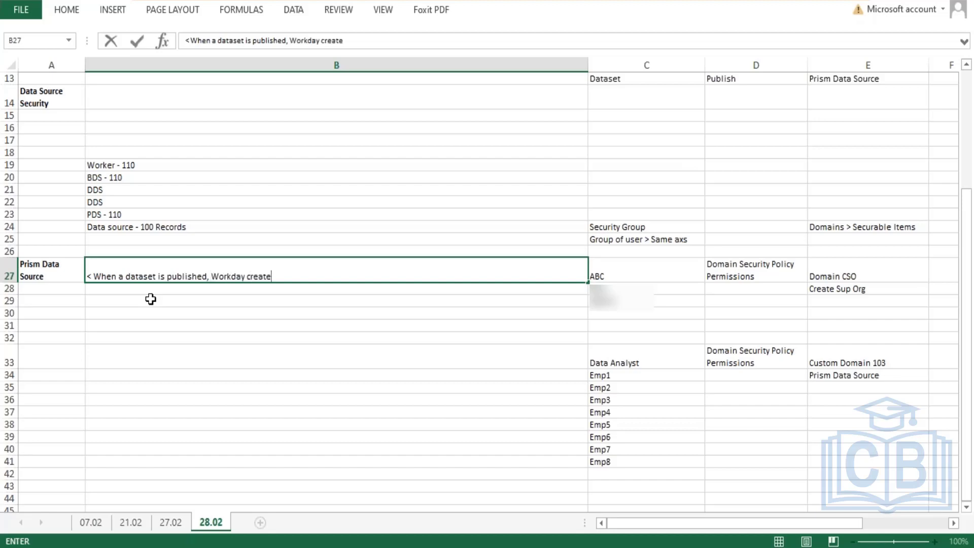
text(s a Prism Data Source,)
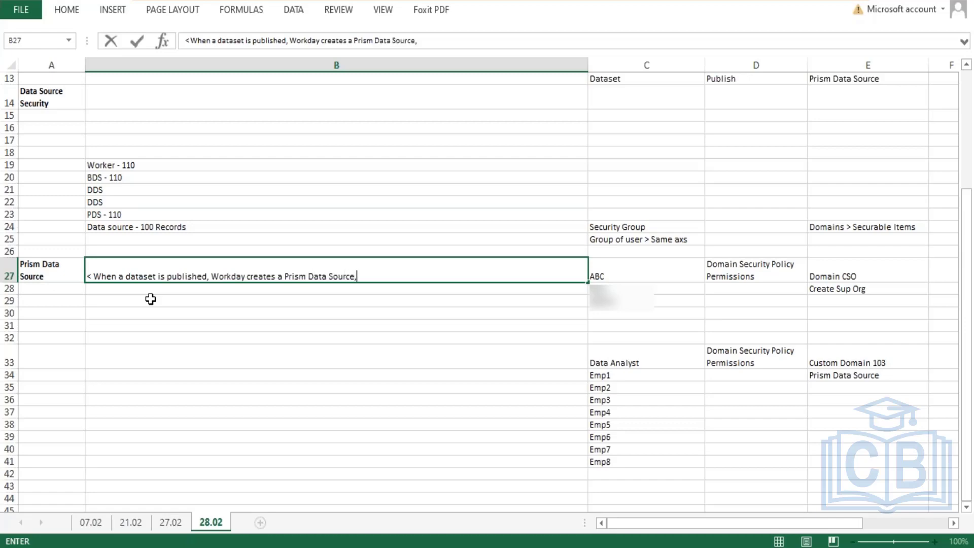
key(BackSpace)
text(and loads)
text(wi)
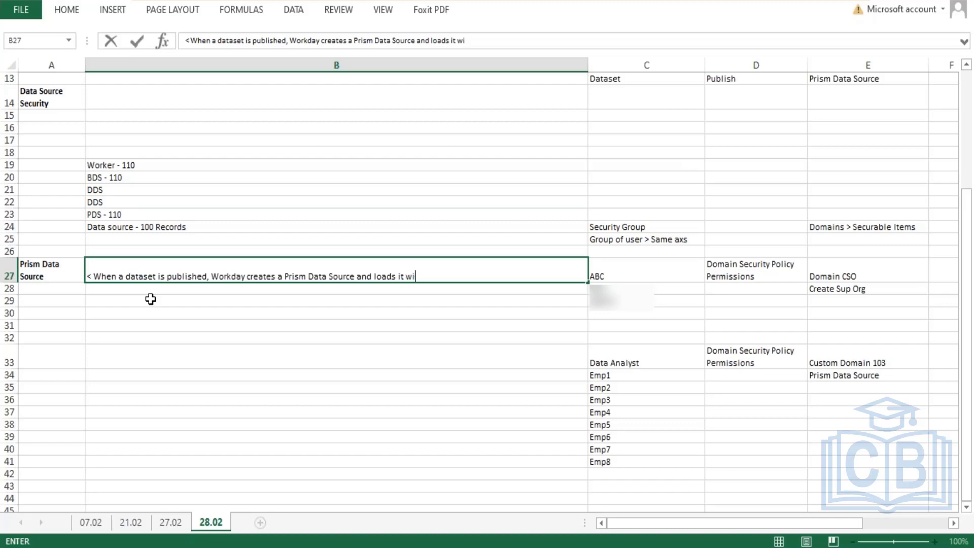
text(th the transformed data )
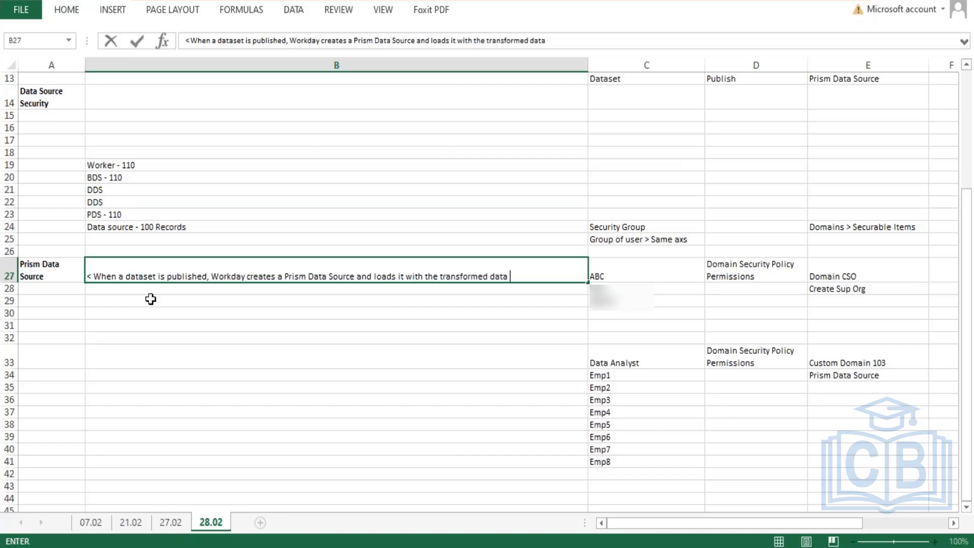
text(from the dataset.)
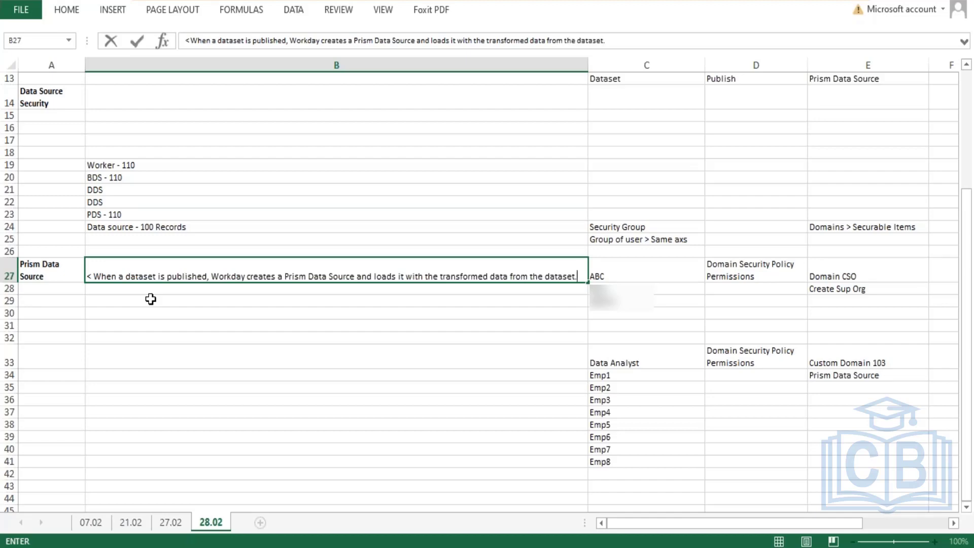
key(alt+Return)
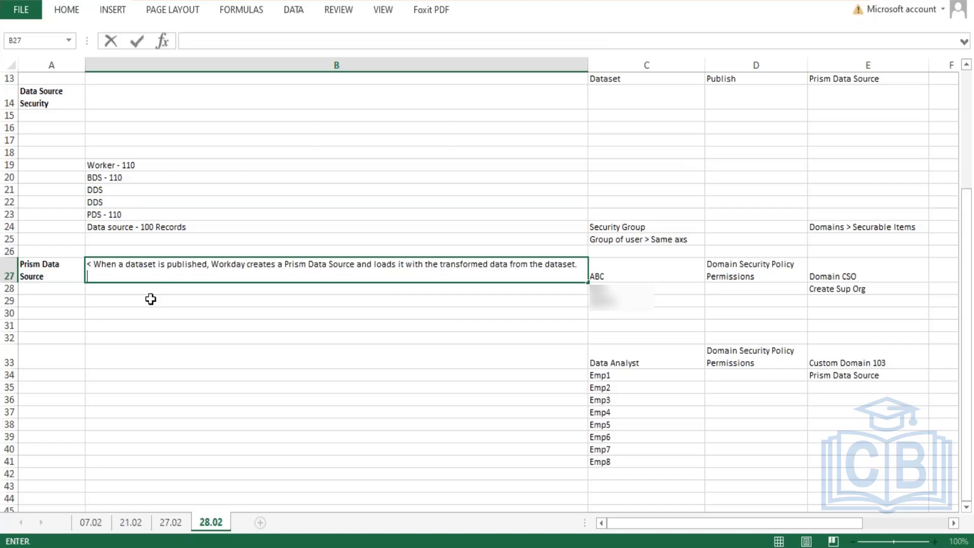
- Add a second line in B27 reading "< Prism data sources are different from WD data sources." and start another line below it
text(< Prism data sour)
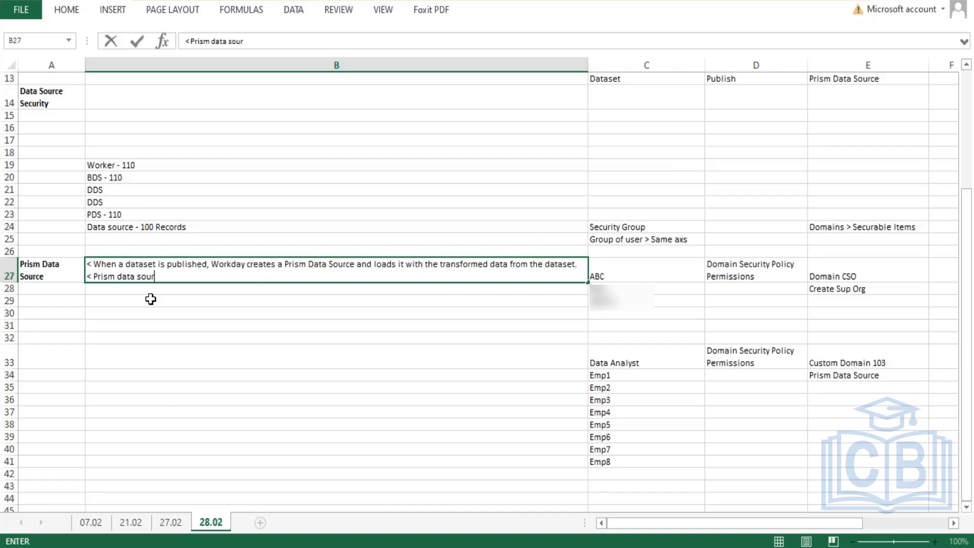
text(ces are dfin)
key(BackSpace)
key(BackSpace)
text(ifferen)
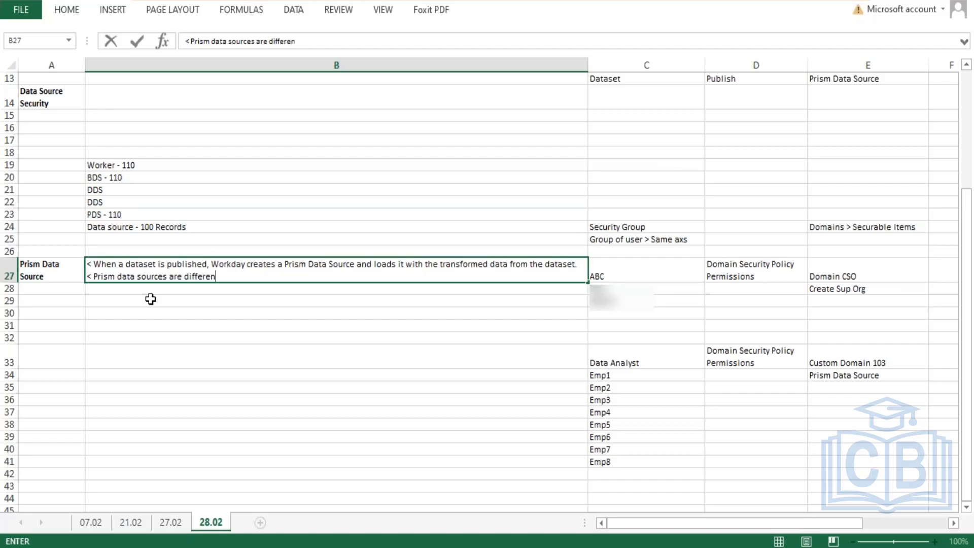
text(t from Woekday)
key(BackSpace)
key(BackSpace)
key(BackSpace)
key(BackSpace)
key(BackSpace)
key(BackSpace)
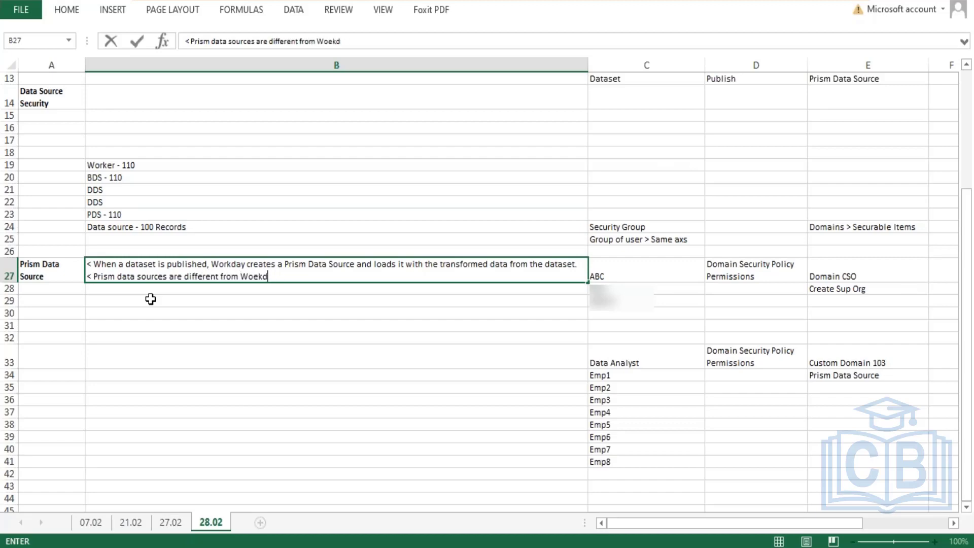
text(D data sources)
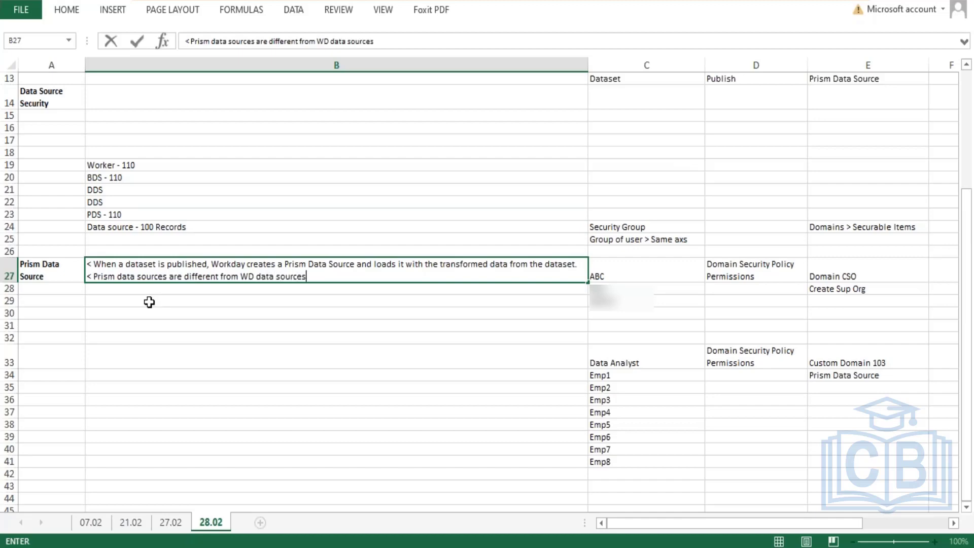
text(.)
key(alt+Return)
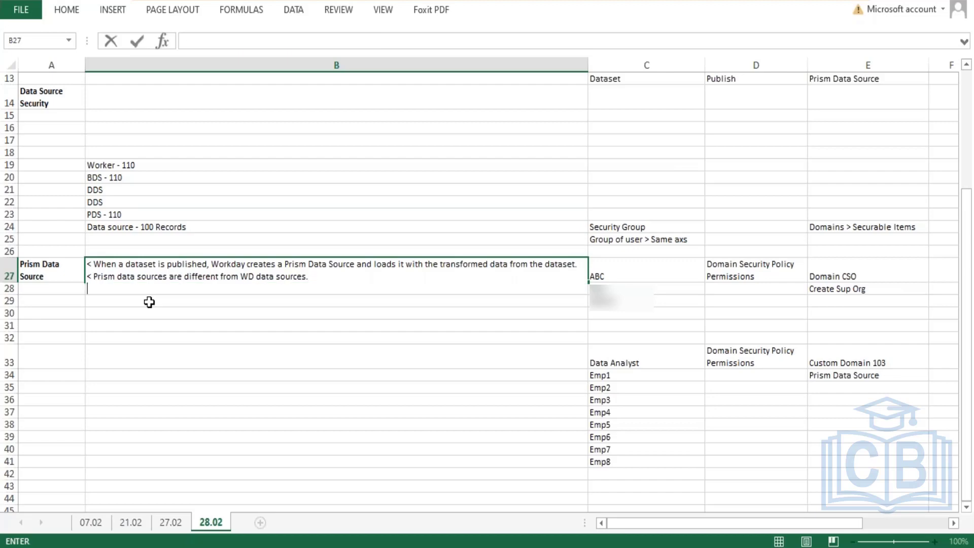
- Enter "1. These are custom data sources." as the next line of B27 and start a line numbered "2." below it
text(1/)
text(. These a)
text(re custo)
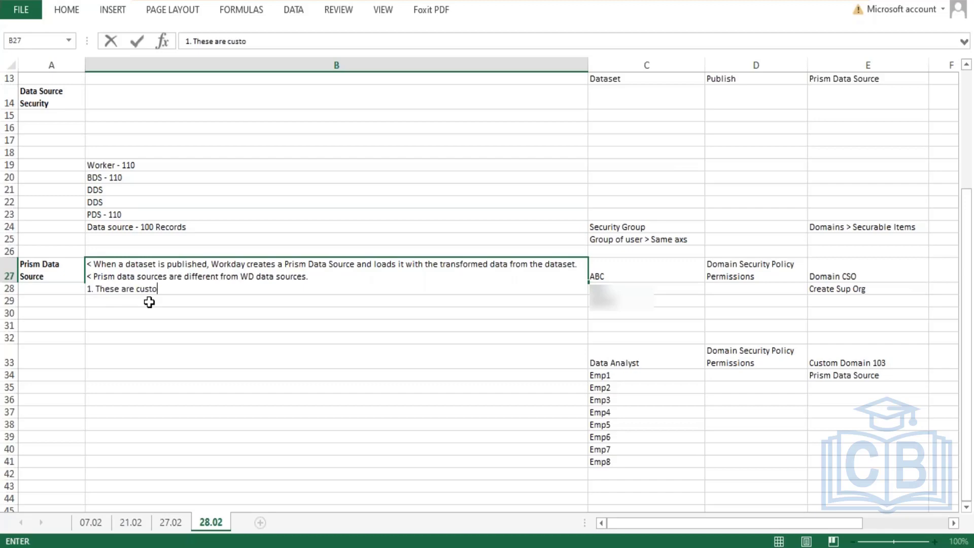
text(m data sources.)
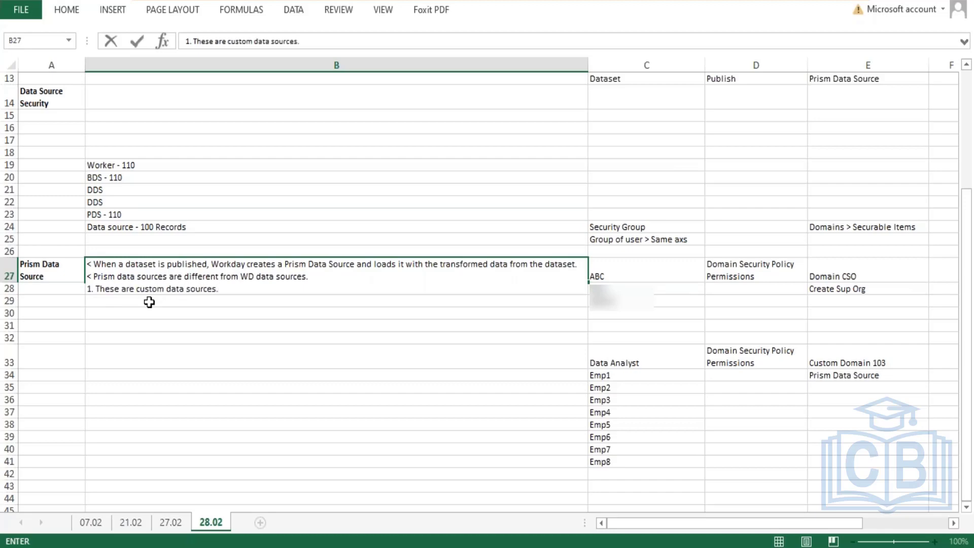
key(alt+Return)
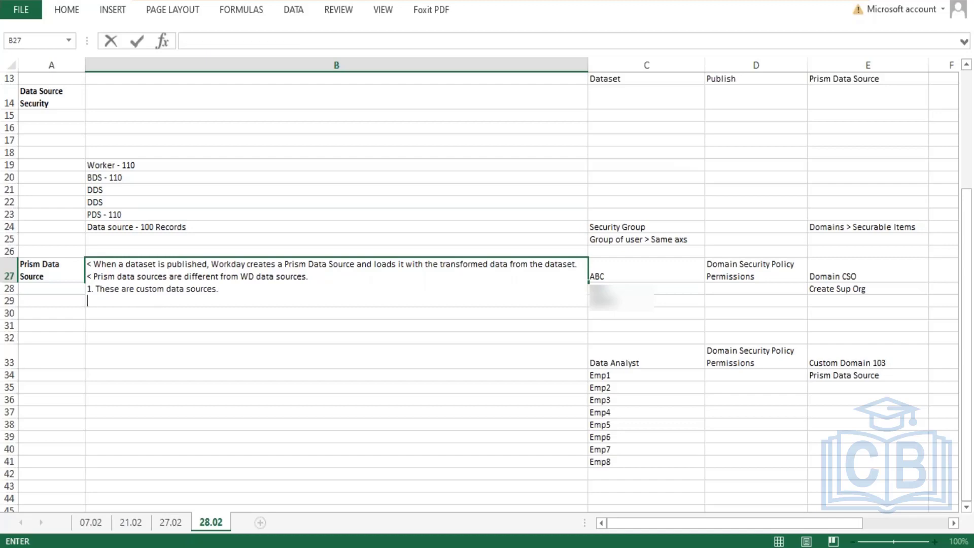
text(2.)
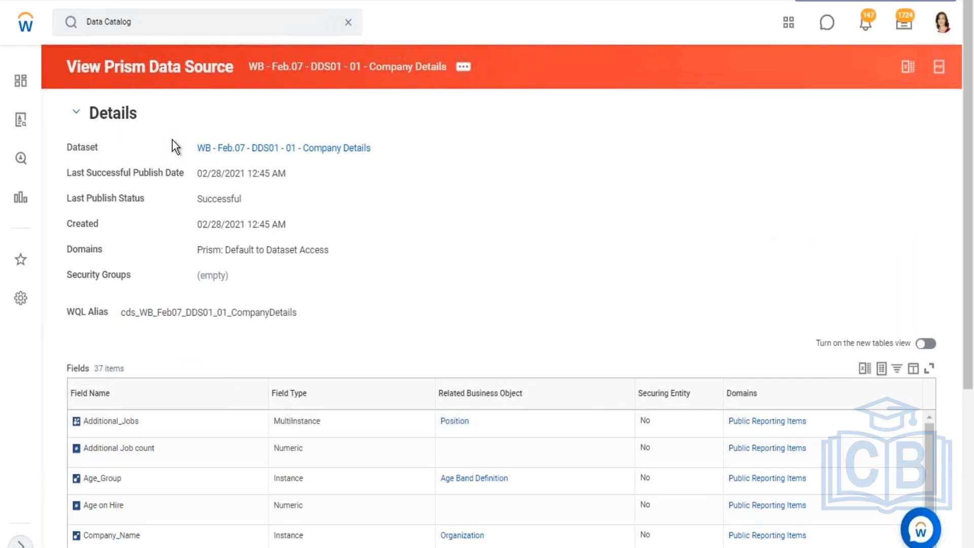
- Switch to Workday, copy the dataset name WB - Feb.07 - DDS01 - 01 - Company Details, and find and open the Create Custom Report task
drag(183, 147, 363, 158)
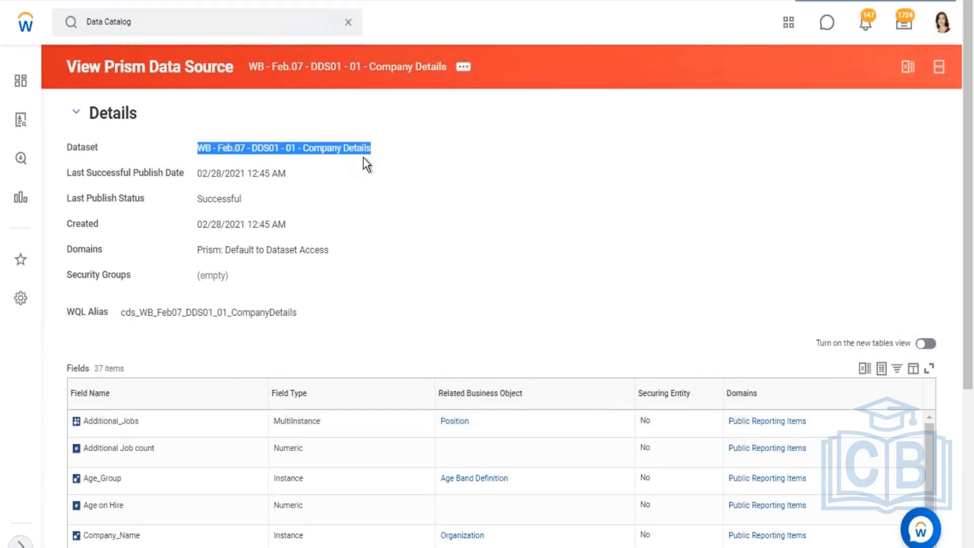
click(464, 67)
click(487, 124)
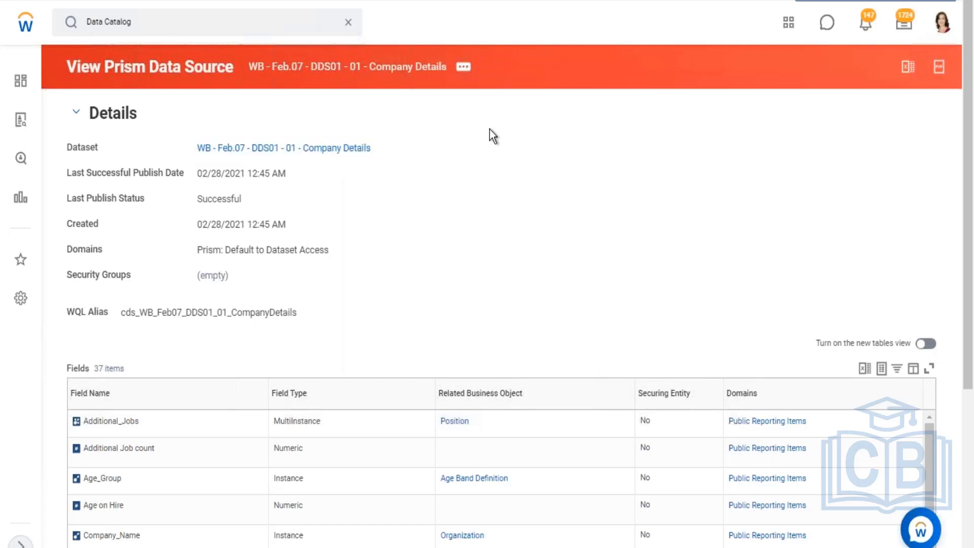
click(348, 23)
text(crea)
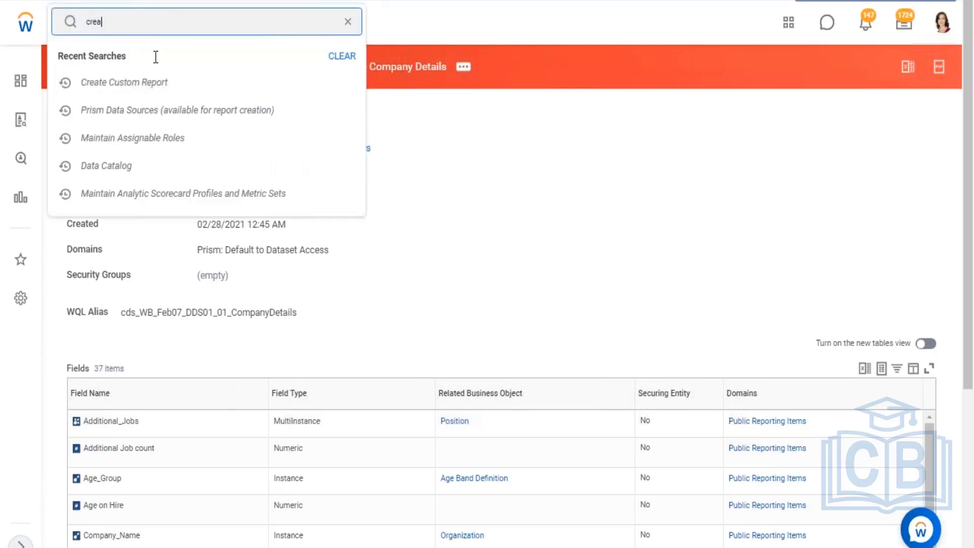
text(te custom repor)
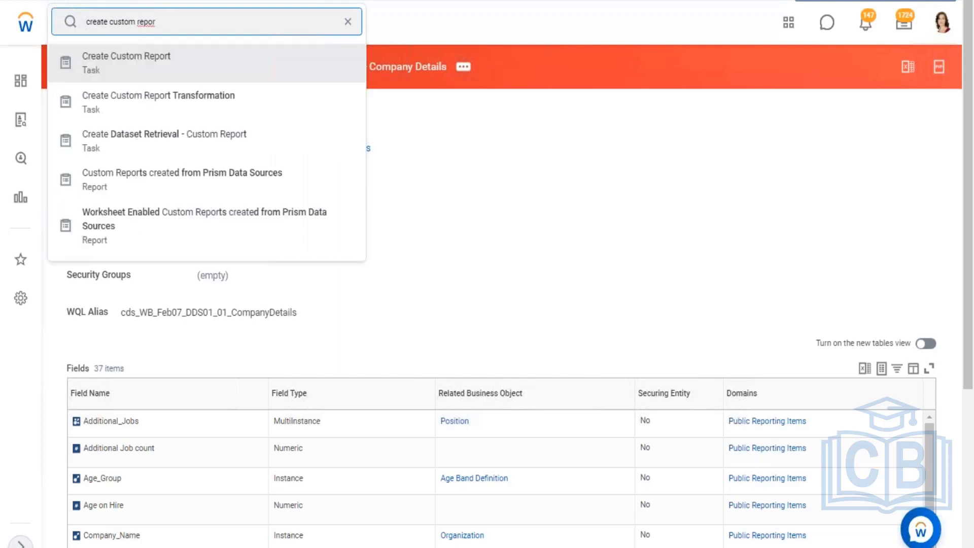
click(398, 140)
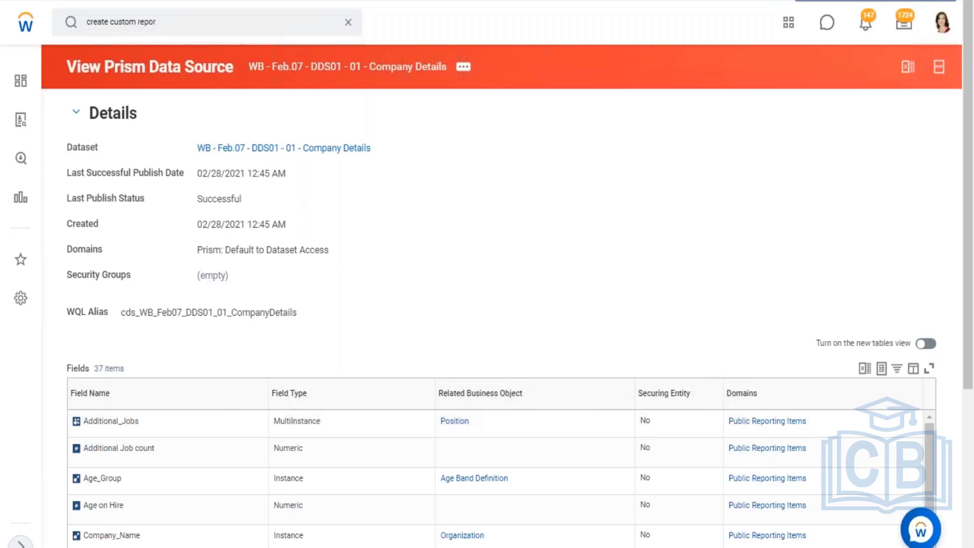
- Set the custom report's data source to WB - Feb.07 - DDS01 - 01 - Company Details and its report type to Advanced
click(217, 324)
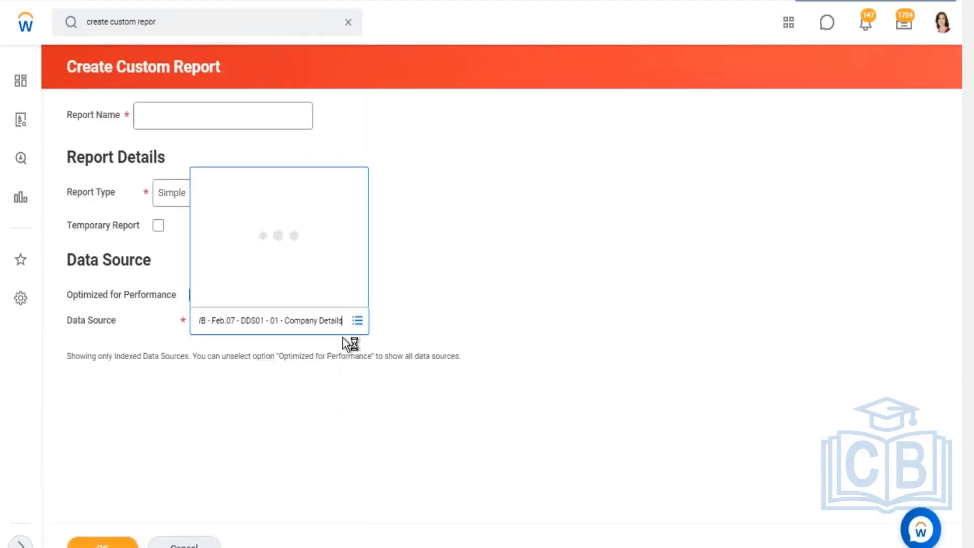
click(390, 284)
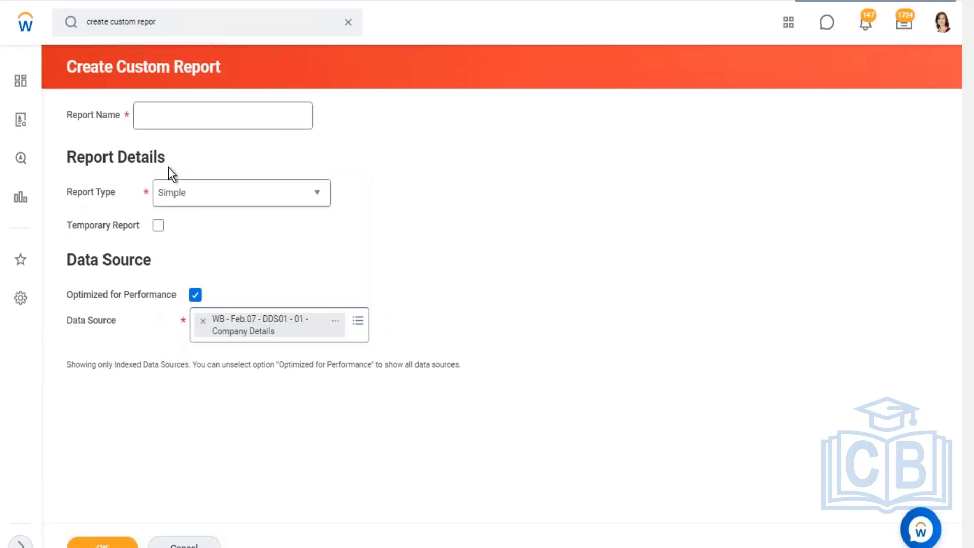
click(205, 201)
click(192, 239)
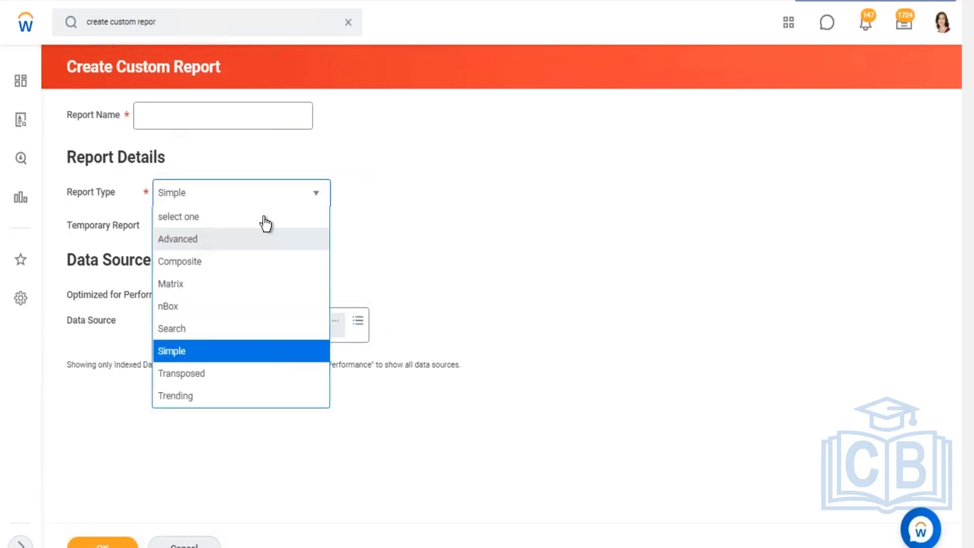
- Name the report "Test Report", turn off Optimized for Performance and create the report
click(170, 128)
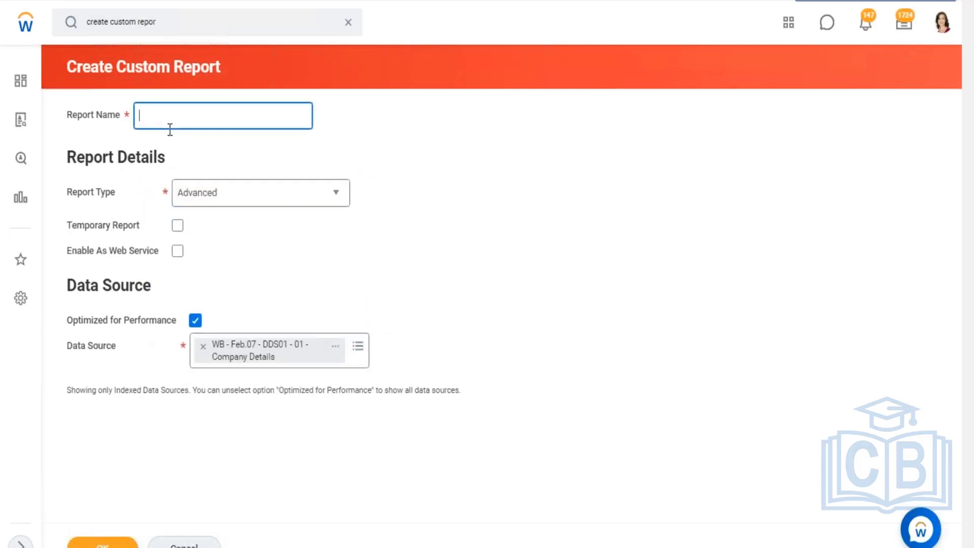
text(TEst REsp)
key(BackSpace)
key(BackSpace)
key(BackSpace)
text(eport)
click(149, 116)
key(BackSpace)
text(e)
click(196, 320)
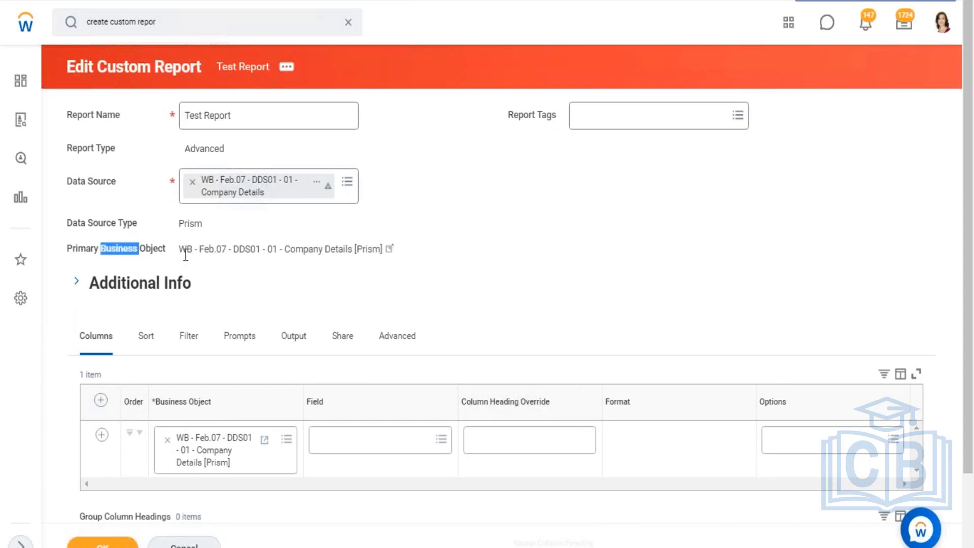
- Highlight the report's primary business object, and back in Excel complete line 2 of B27 as "Have tehir own Primary BO." with a "3." line below
drag(187, 250, 342, 262)
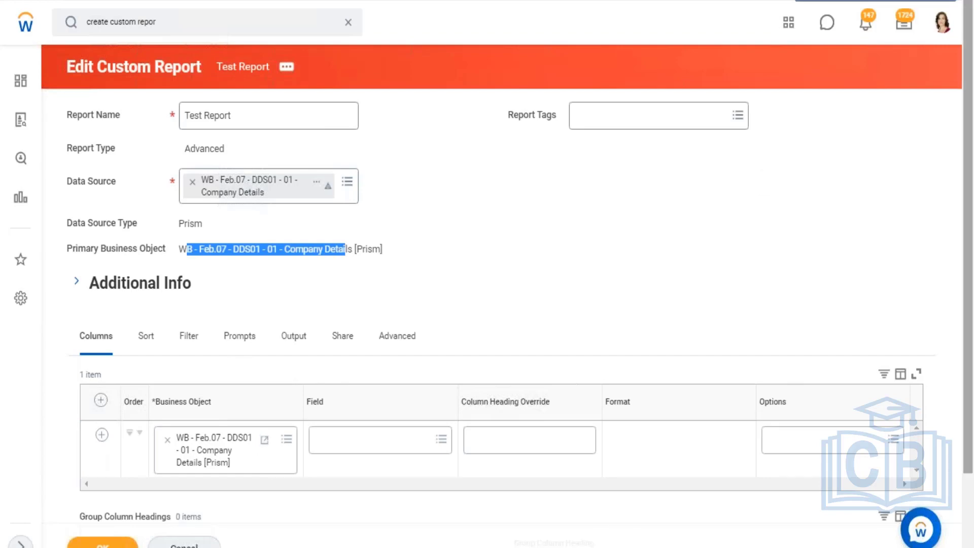
key(alt+Tab)
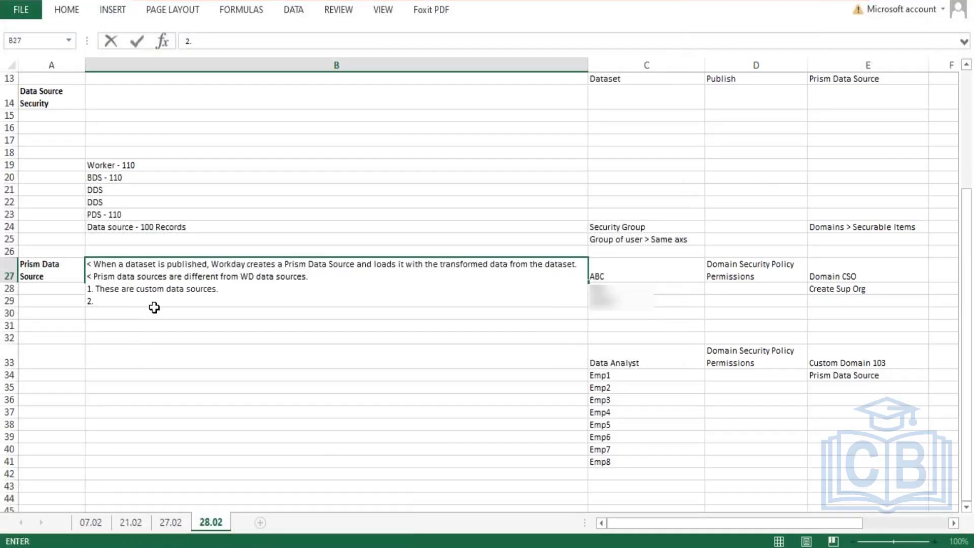
text(Hae tehir own)
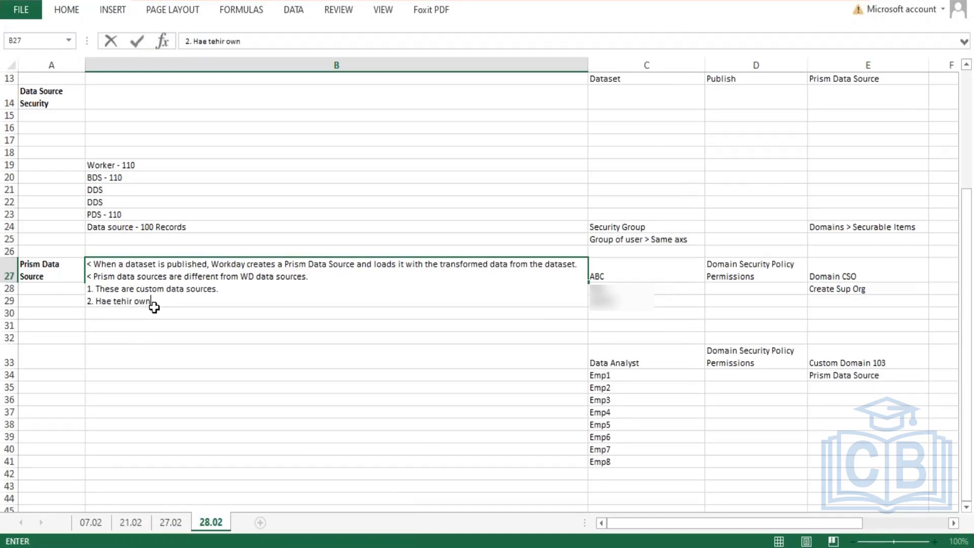
text( Primary BO.)
key(alt+Return)
text(3.)
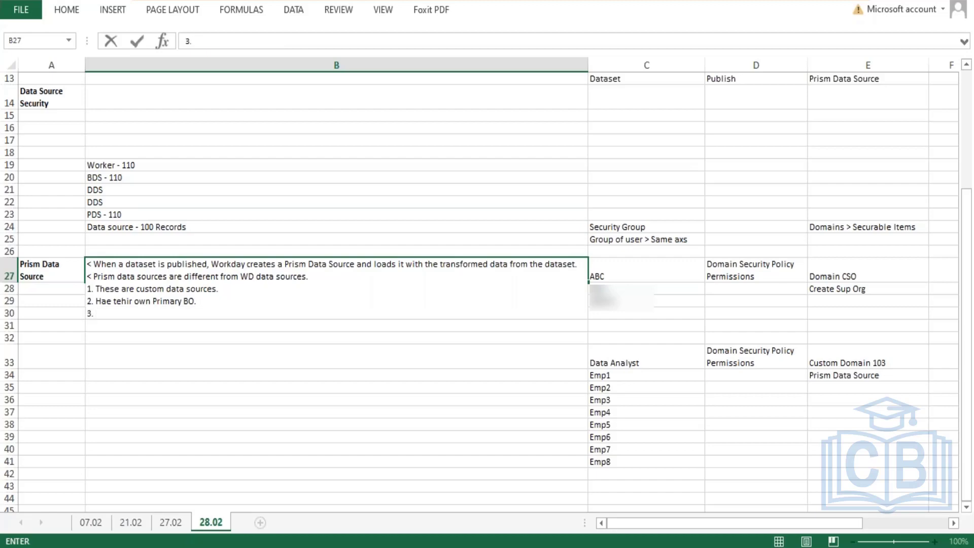
click(111, 302)
key(BackSpace)
text(ve)
click(124, 312)
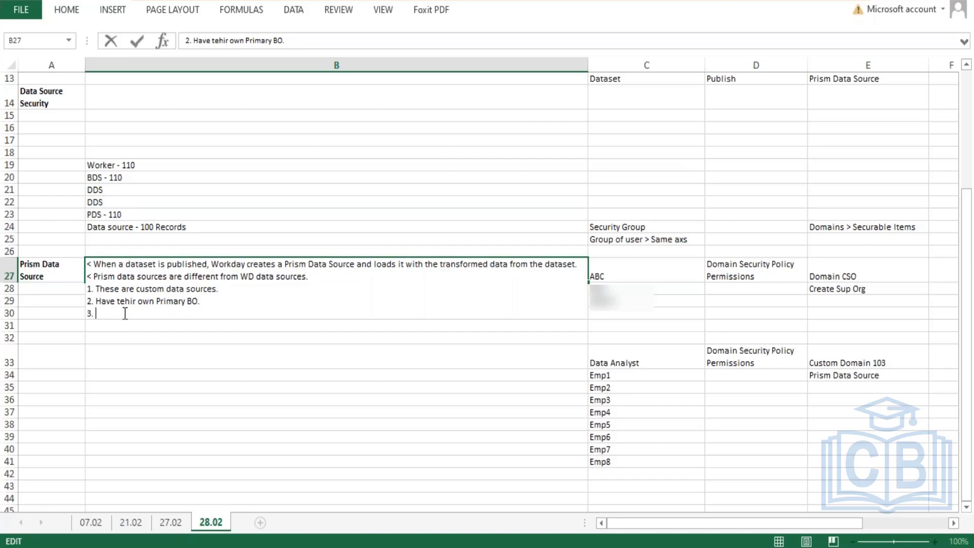
- Enter "Can have their data removed by unpublishing the dataset." as the text of line 3 in B27
text(Have)
key(BackSpace)
key(BackSpace)
key(BackSpace)
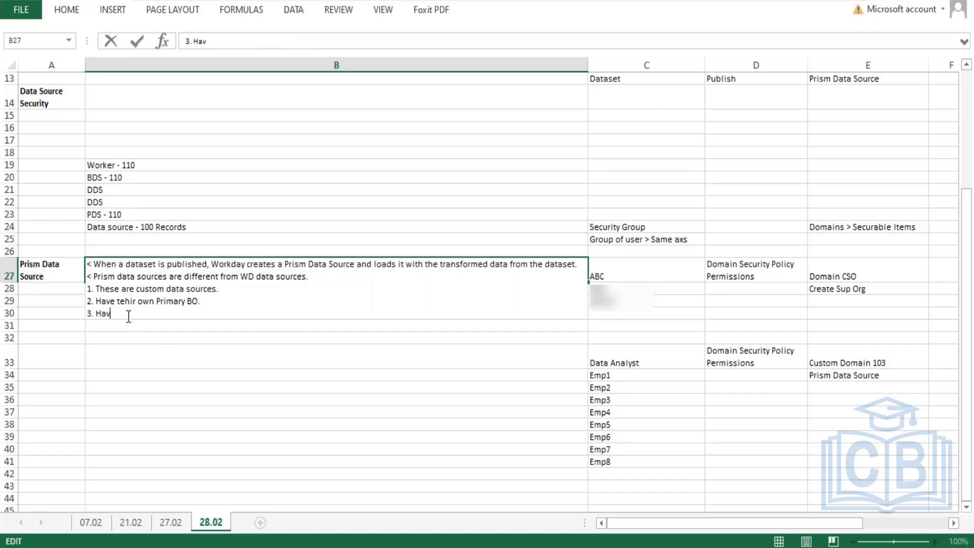
key(BackSpace)
text(Can have their data r)
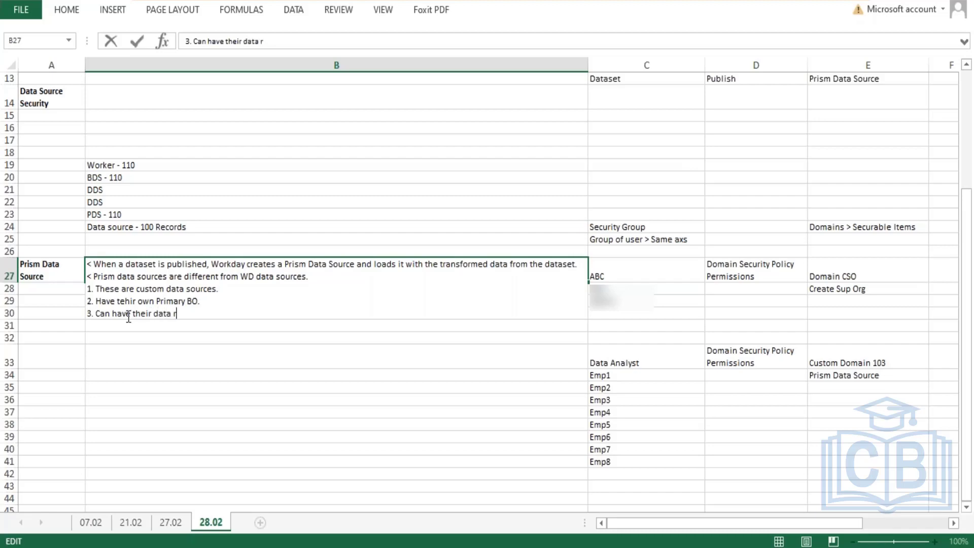
text(emoved by publi)
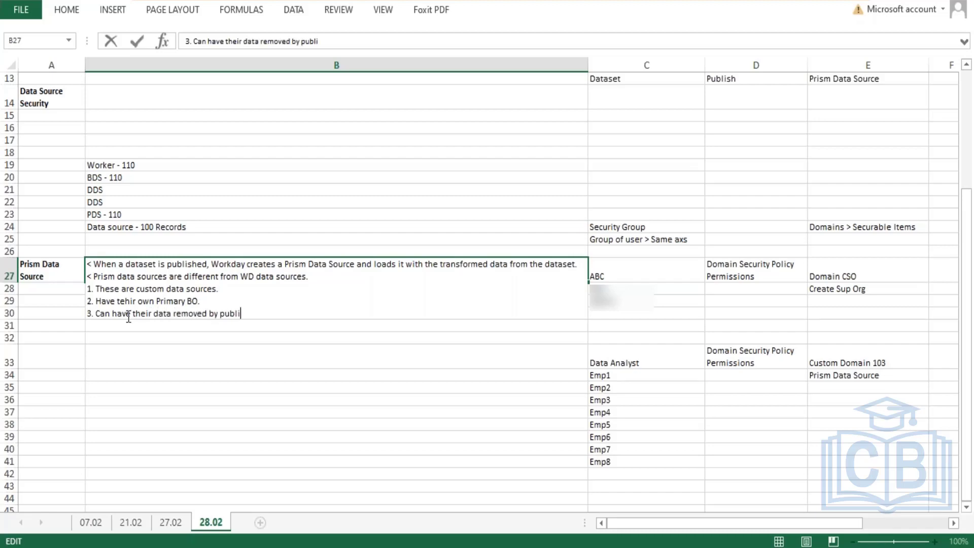
key(BackSpace)
key(BackSpace)
key(BackSpace)
key(BackSpace)
key(BackSpace)
text(unpublishing the dataset.)
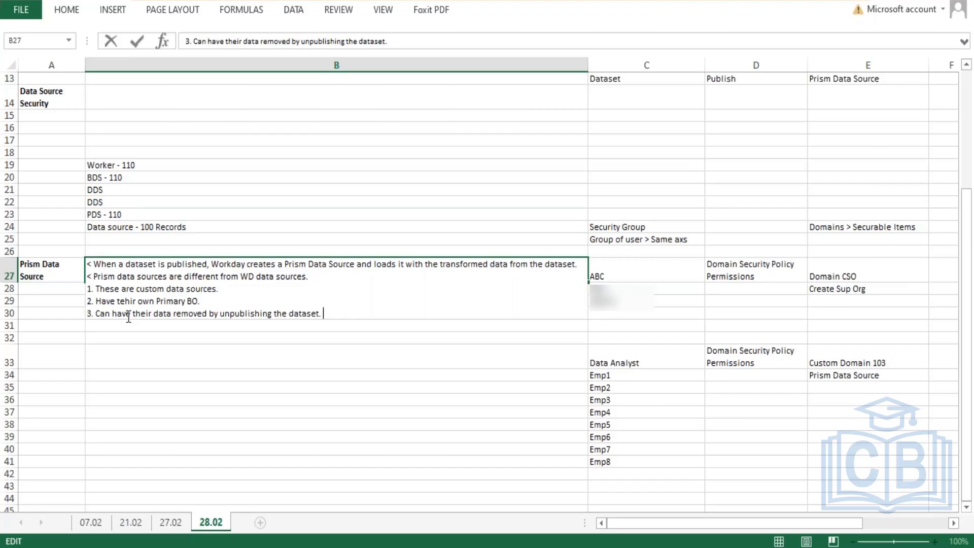
- Continue line 3 with "When a dataset is unpublised, all reports that use it will be broken until the prism data source is populated again."
text(When a dataset is )
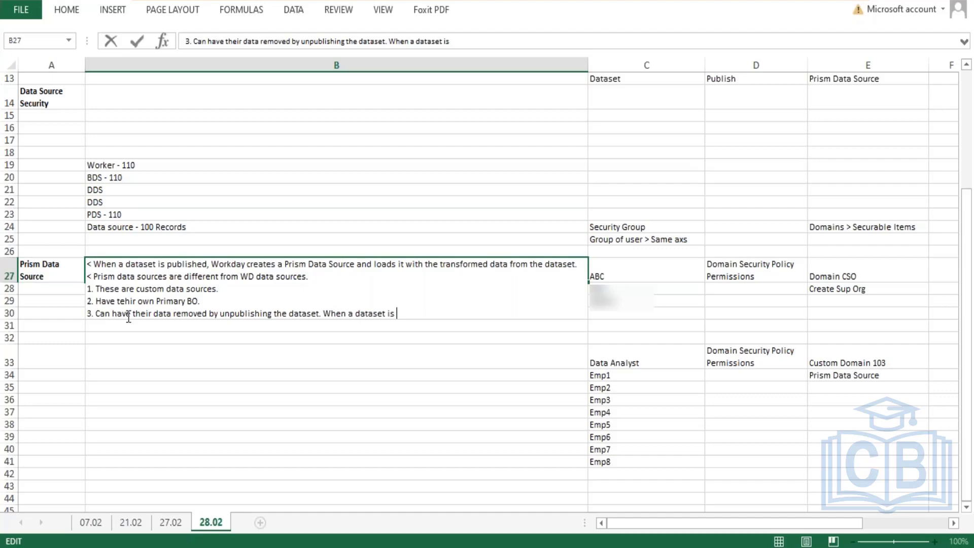
text(unpublised, all repor)
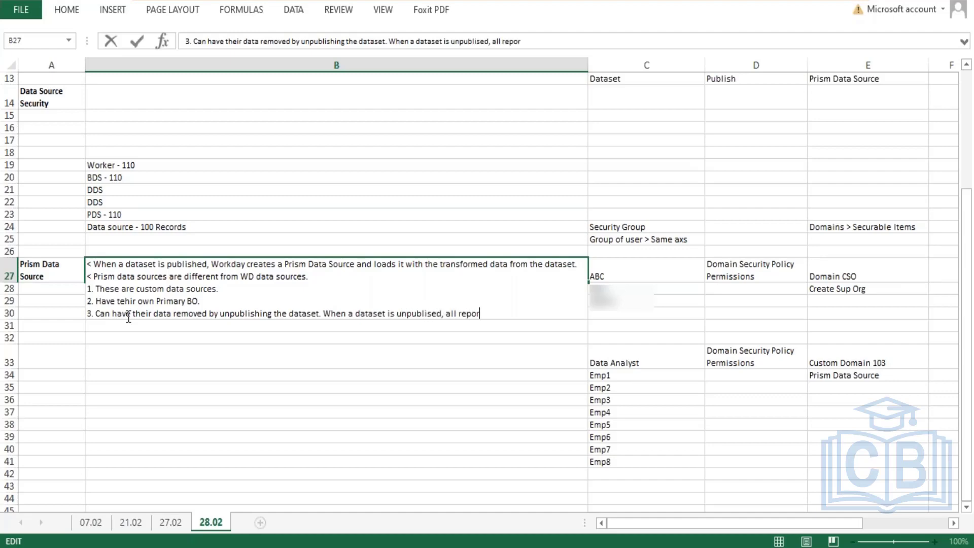
text(ts that use it will be b)
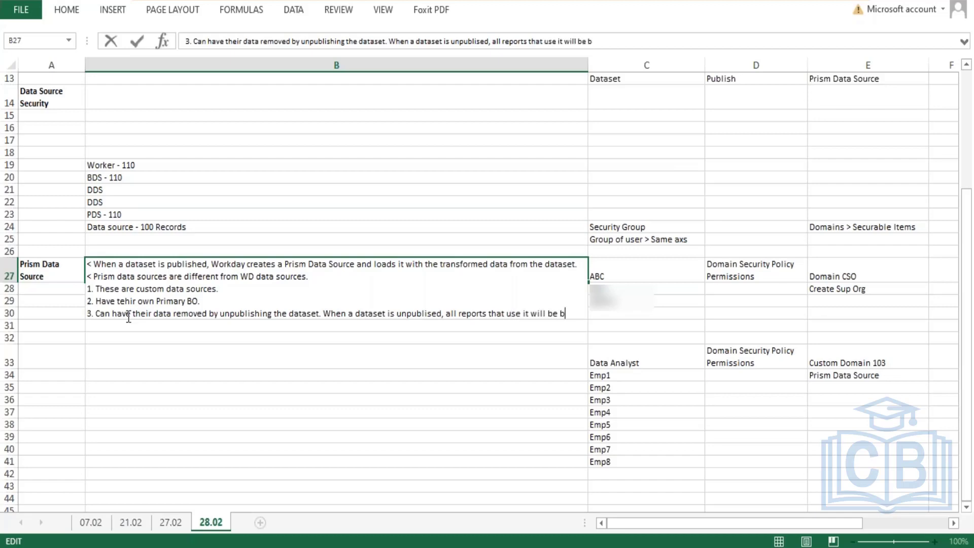
text(roken until)
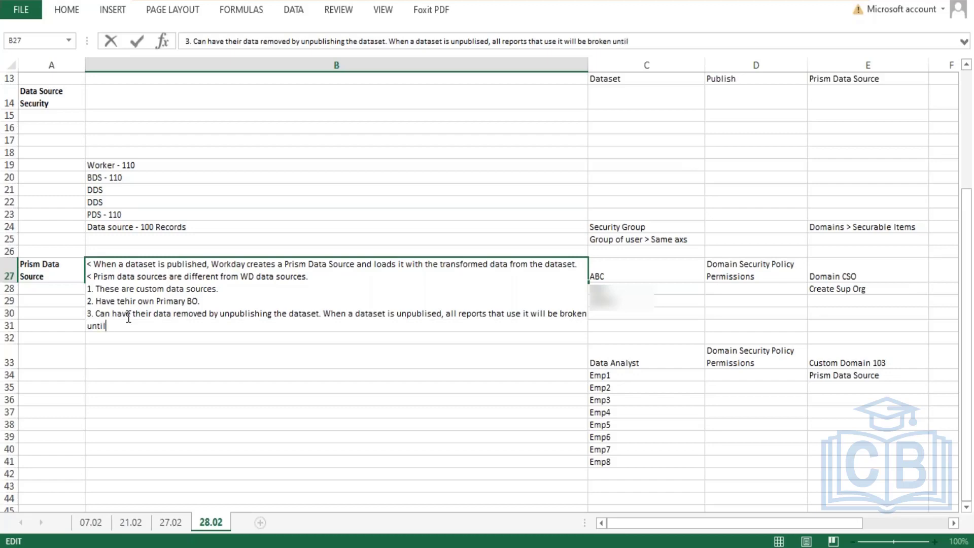
text( the prism data source is )
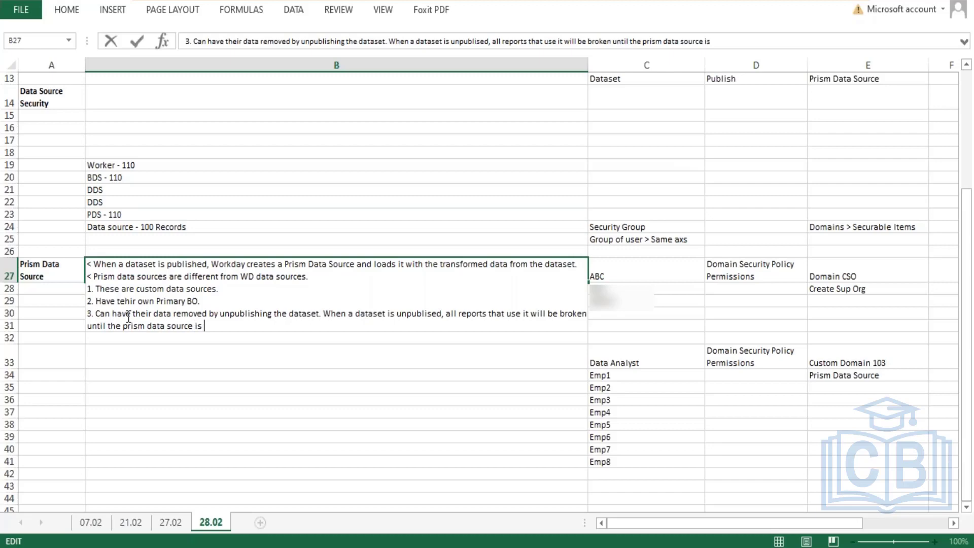
text(populated again.)
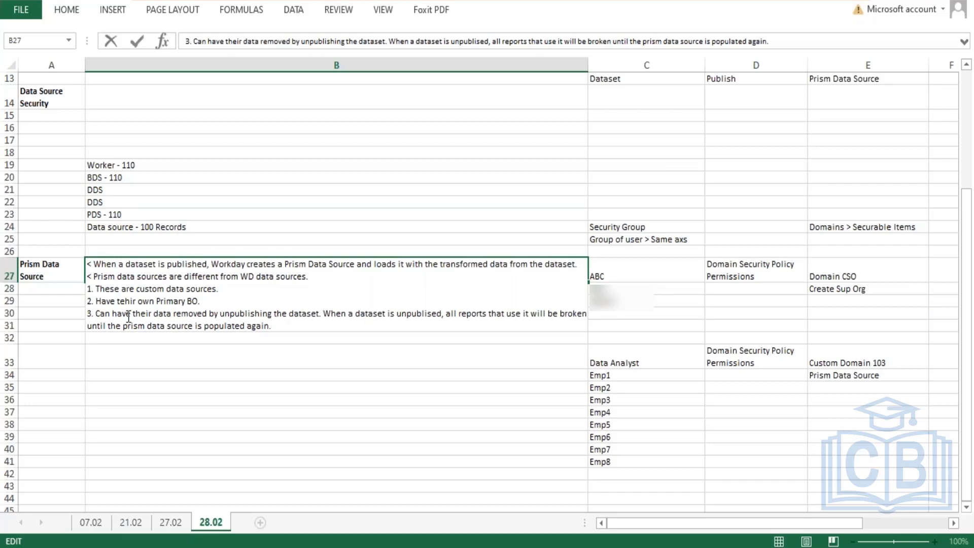
- Add a fourth numbered line in B27 reading "4. Delete it by unpublishing the dataset."
key(alt+Return)
text(4)
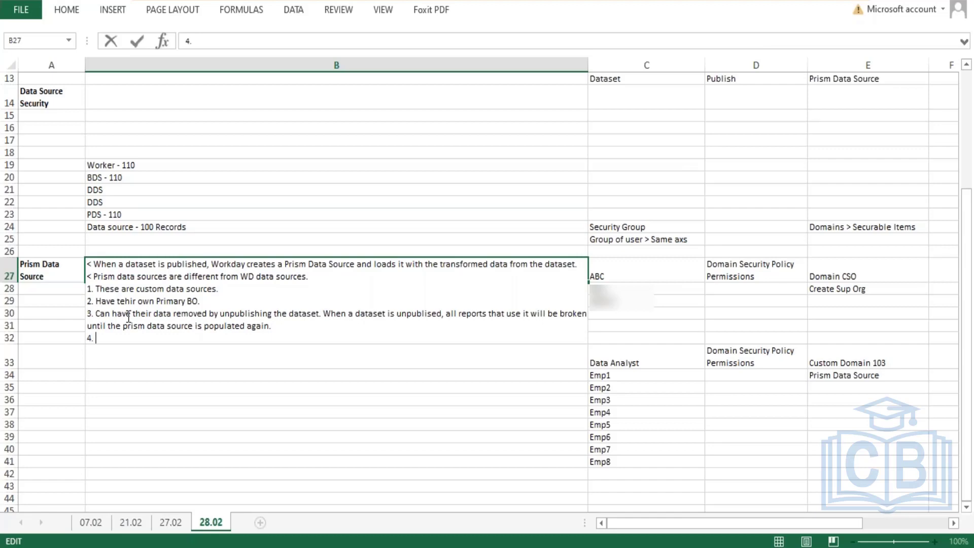
text(. Delete it by un)
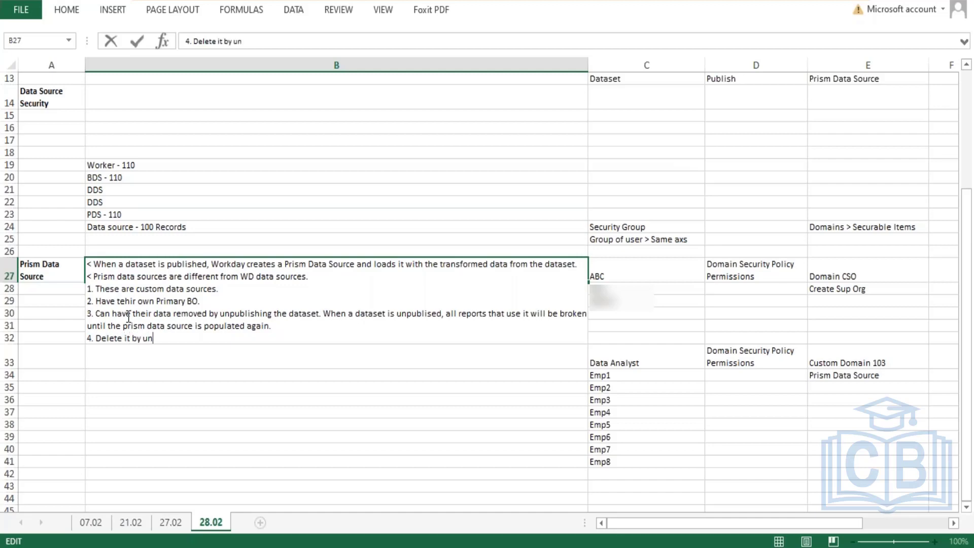
text(publishing the dat)
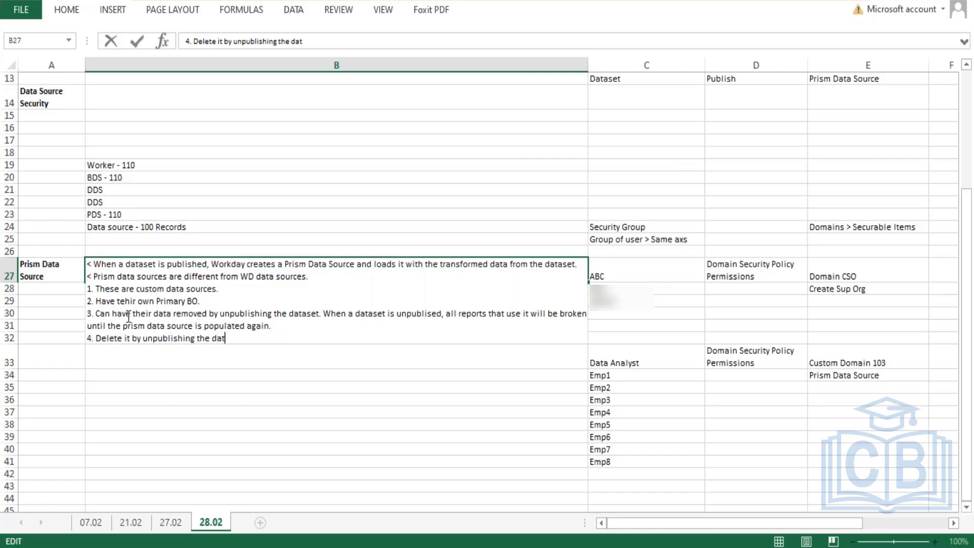
text(aset.)
- Add a fifth numbered line in B27 reading "5. Can only support some report types:"
key(alt+Return)
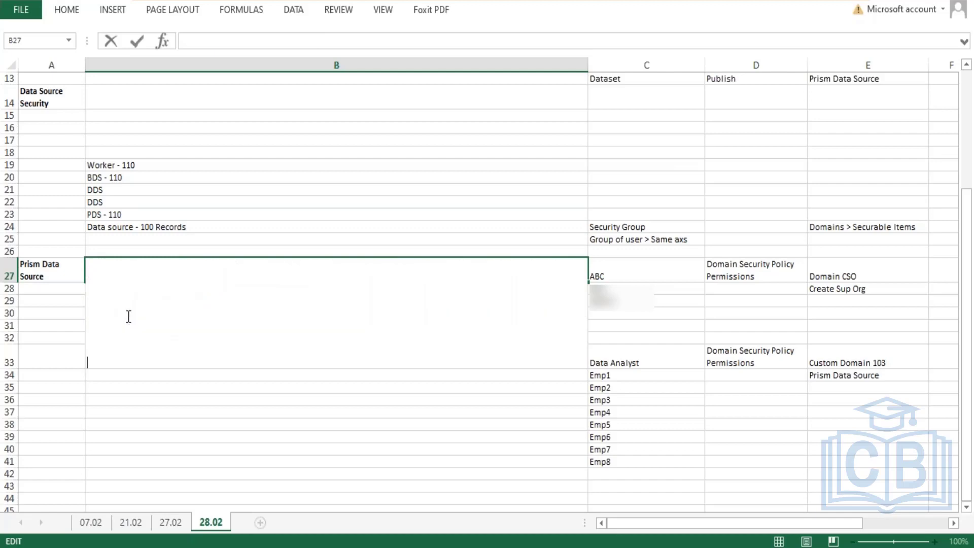
text(5. )
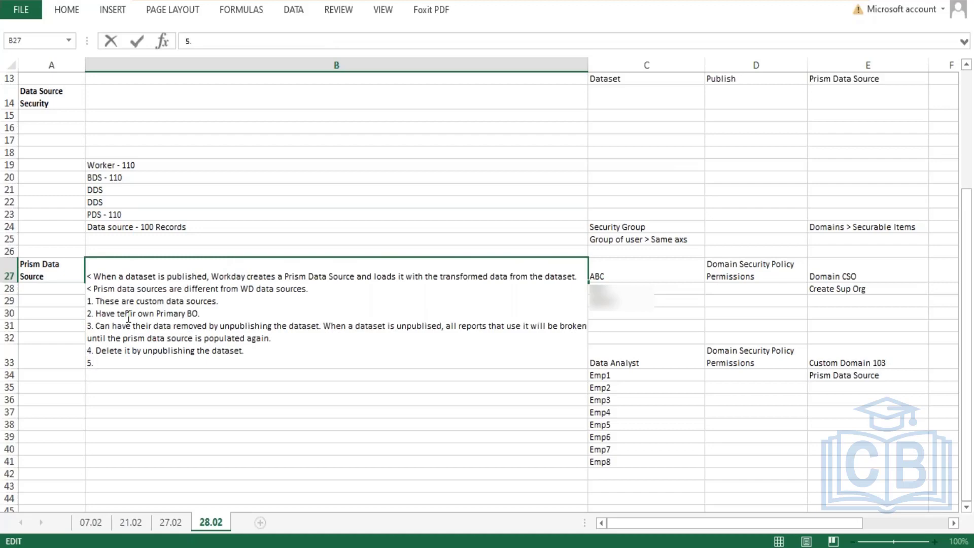
text(Can only support s)
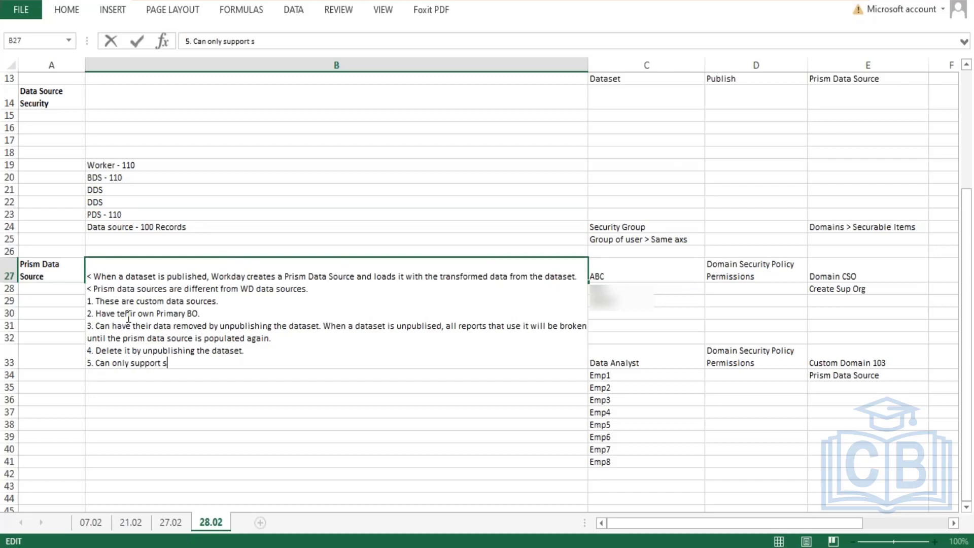
text(ome report types:)
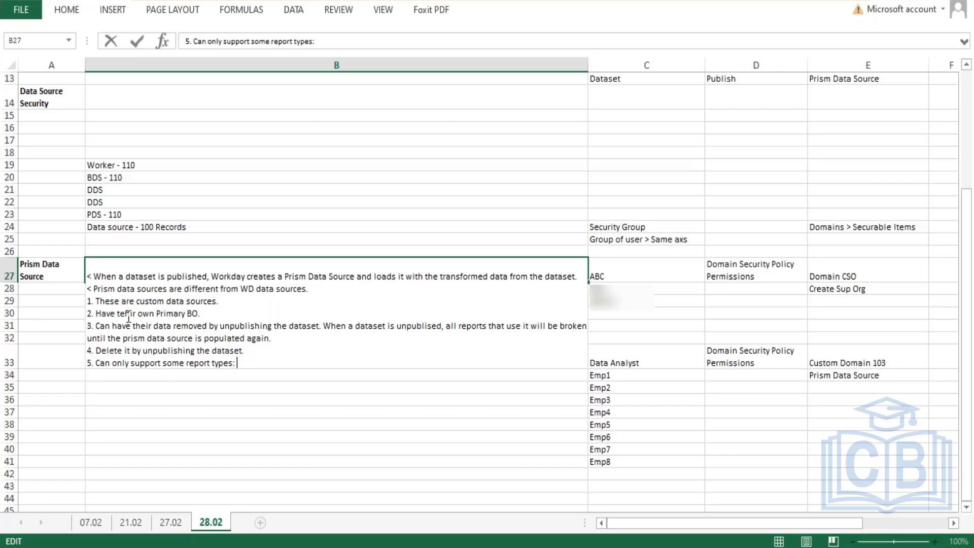
key(Return)
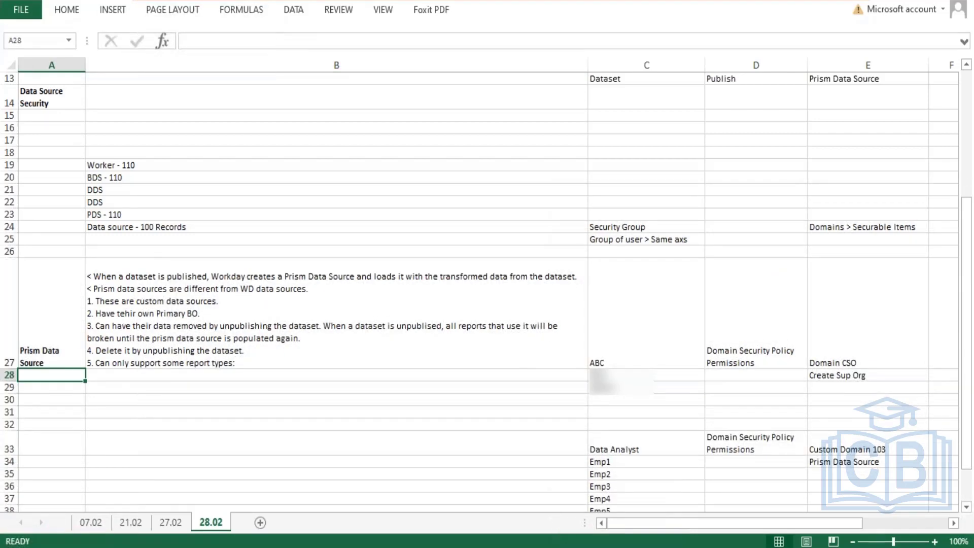
- Complete line 5 in B27 with the report types "advanced/ Matrix/ Simple/ Composite and Transposed."
click(238, 364)
double_click(238, 363)
text(a)
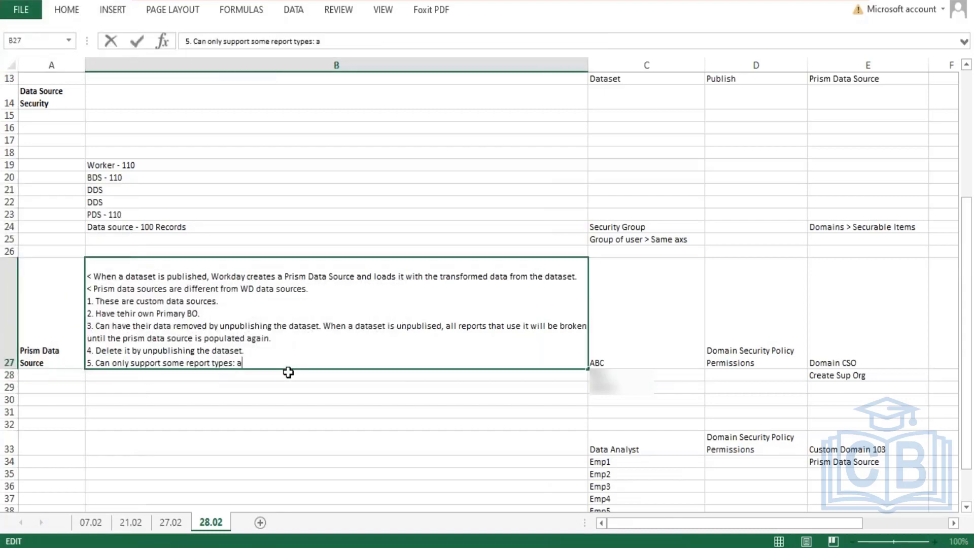
text(dvanced/ Matrix/ Simple//)
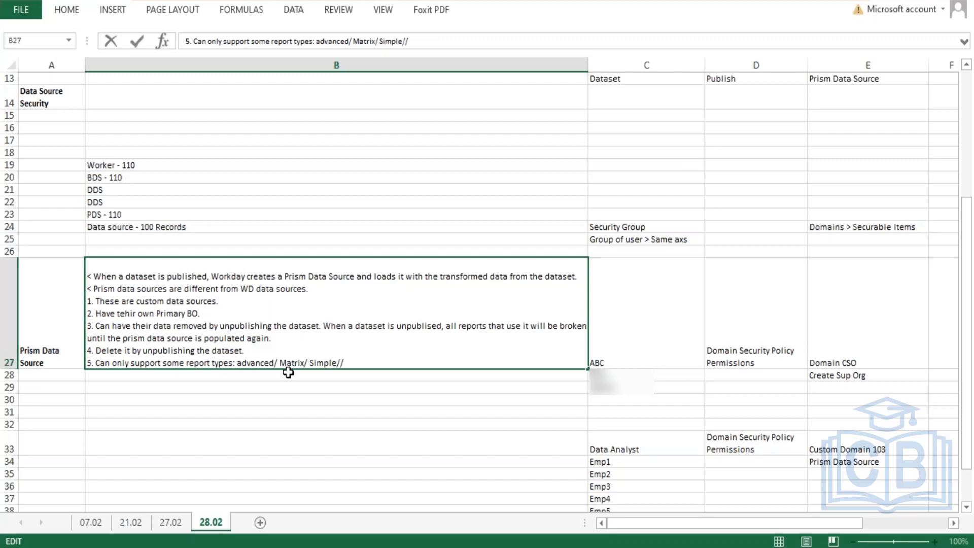
key(BackSpace)
text(Composite a)
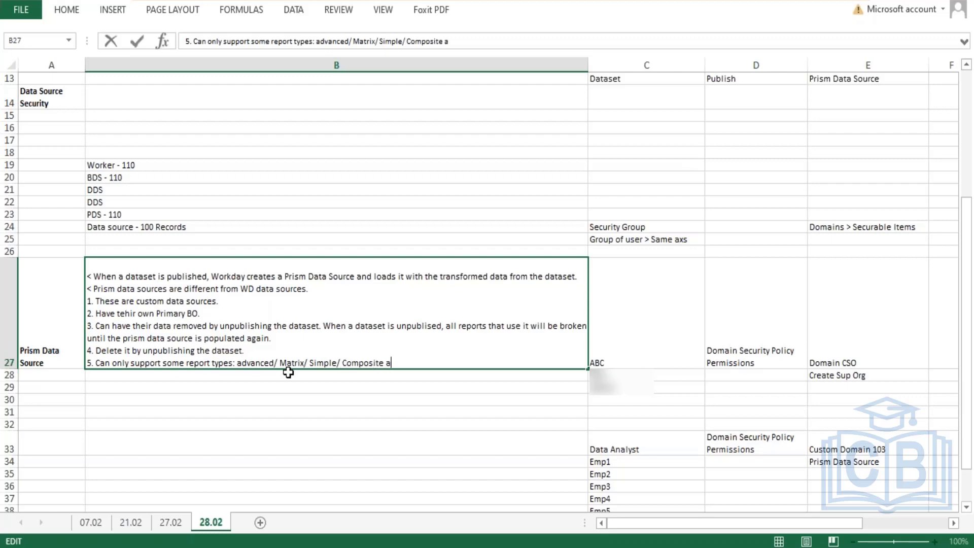
text(nd Transposed.)
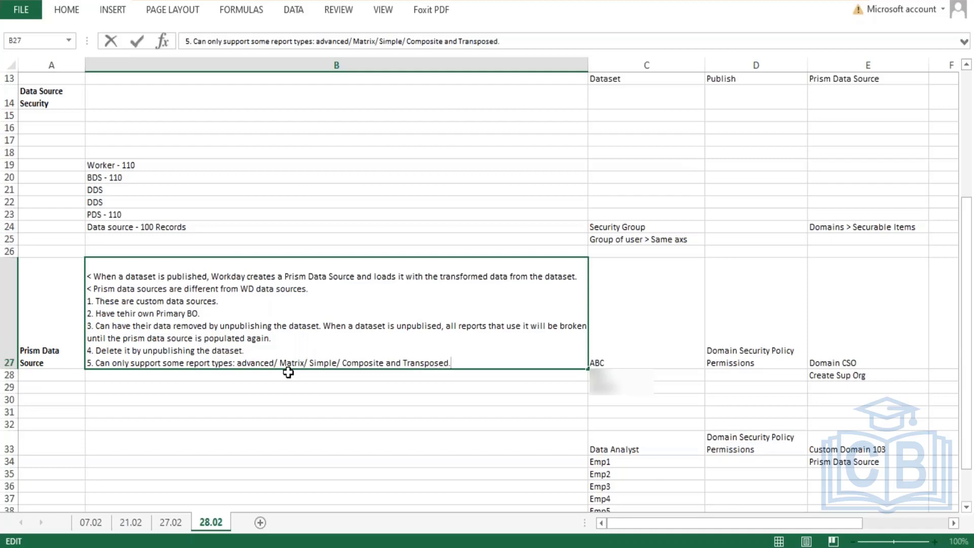
key(Return)
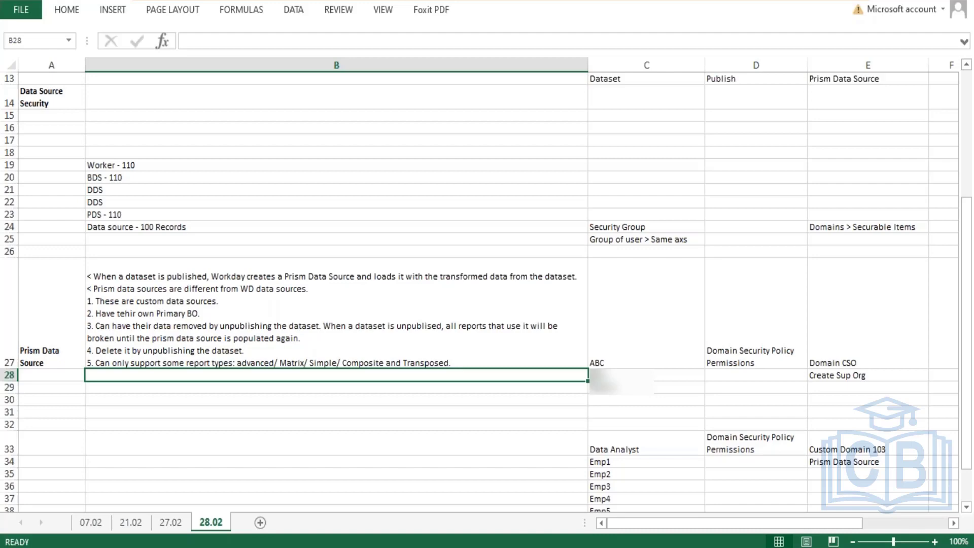
- Replace the full stop ending line 5 in B27 with "/ Discovery Boards"
double_click(455, 362)
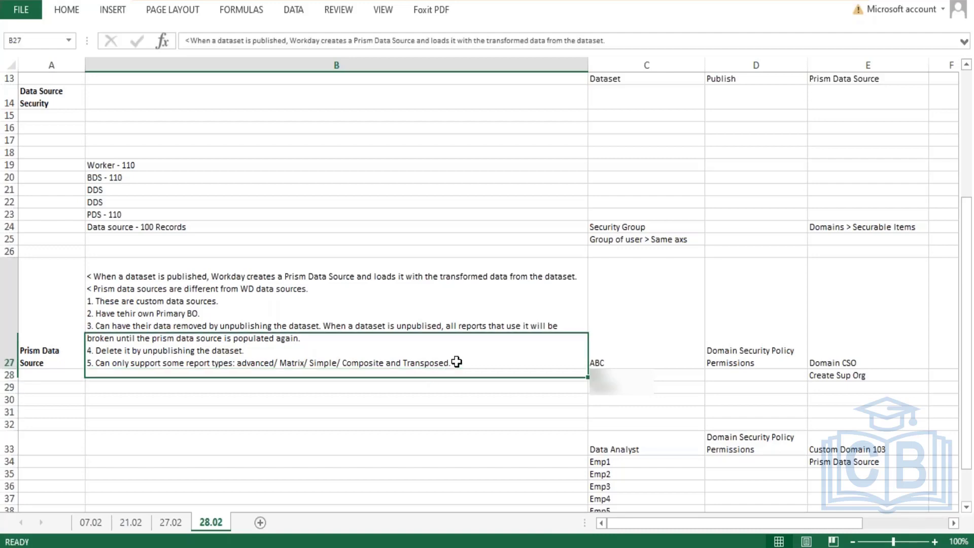
key(BackSpace)
text(/ )
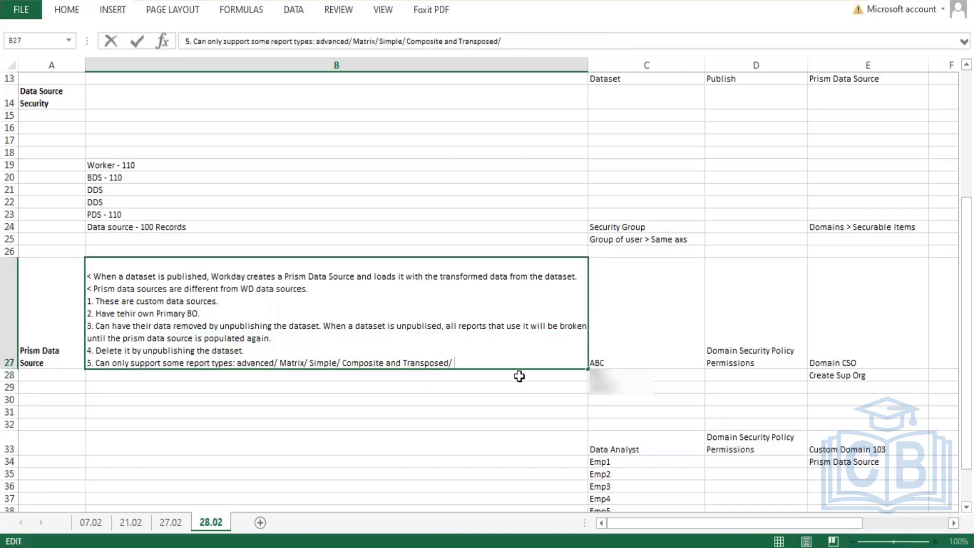
text(Discovery Boa)
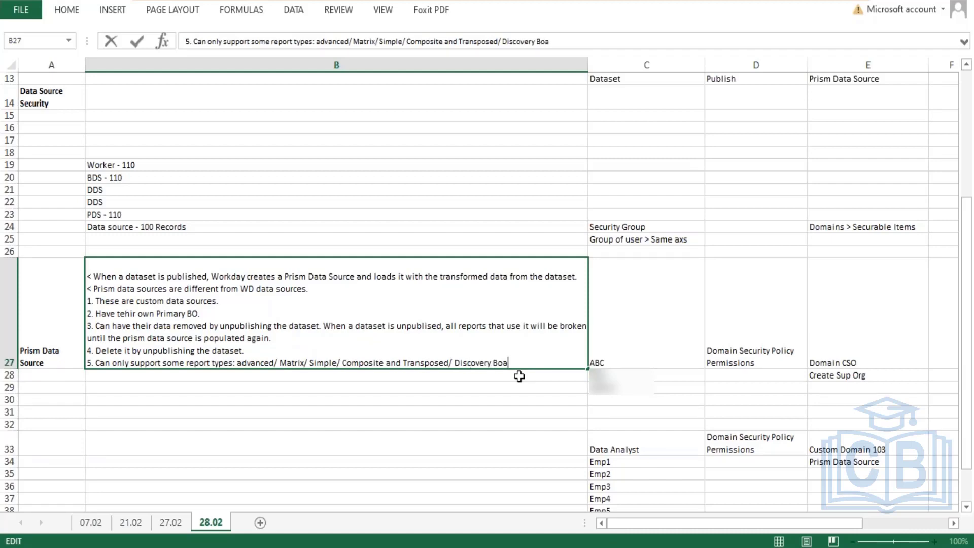
text(rds)
key(Return)
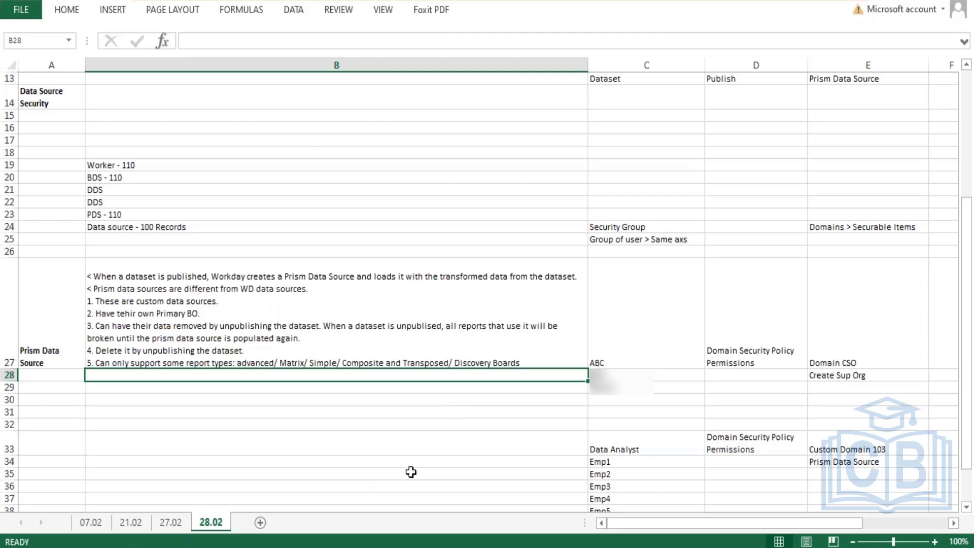
- Add a sixth numbered line in B27 reading "6. Only support some field types and calcualted fields:"
double_click(557, 362)
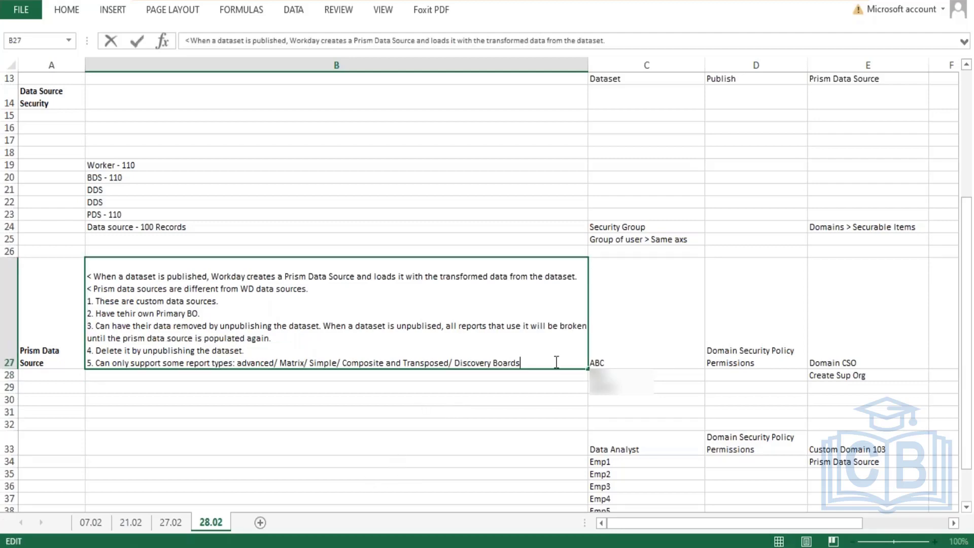
key(alt+Return)
text(6.)
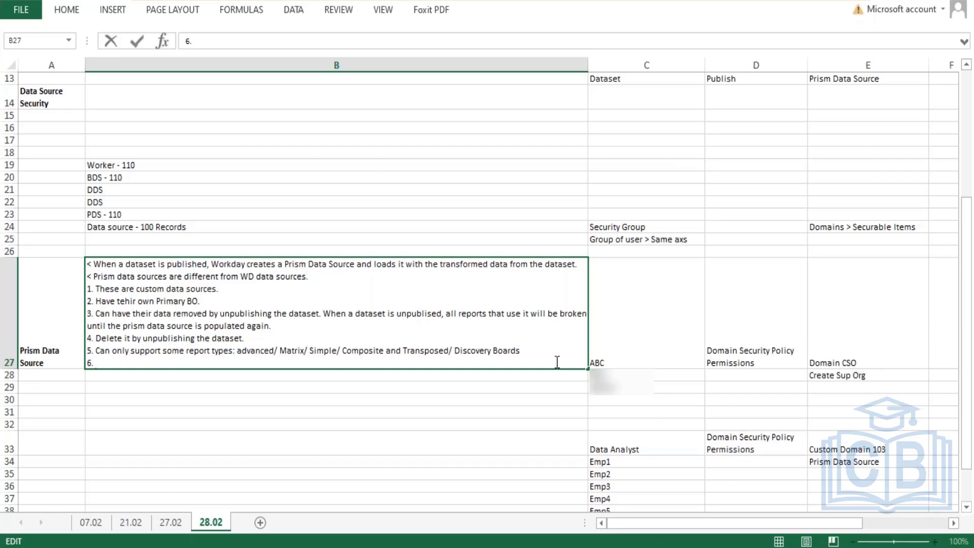
text(Only support f)
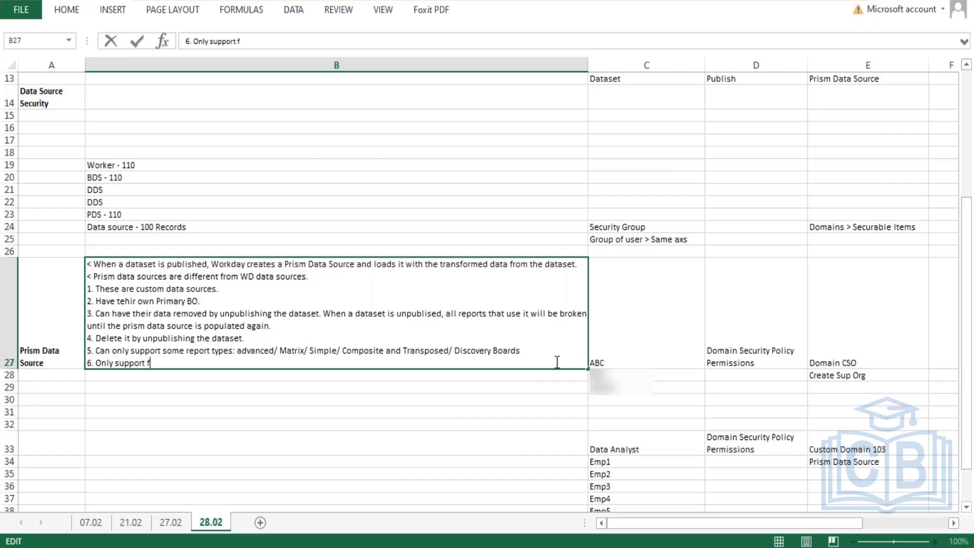
key(BackSpace)
text(some field types)
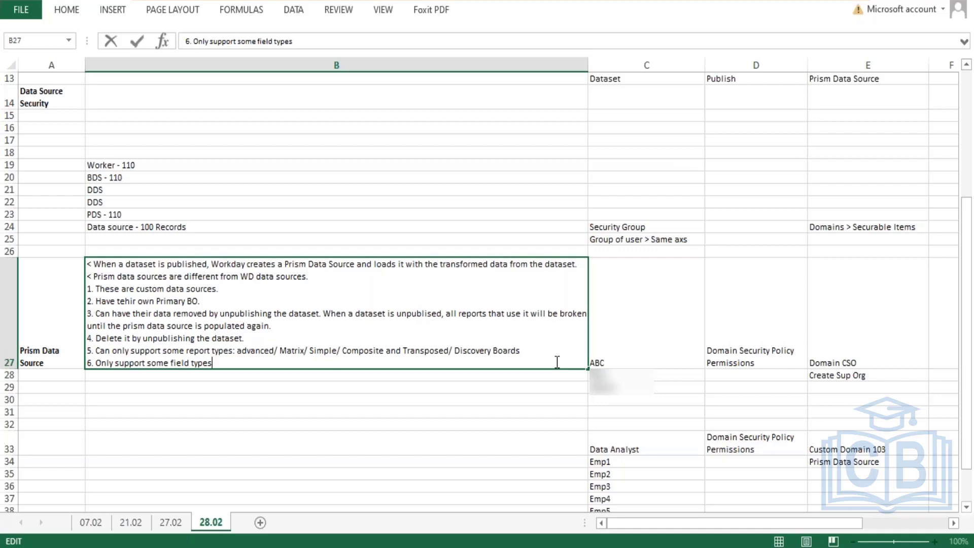
text(and calcualted fields:)
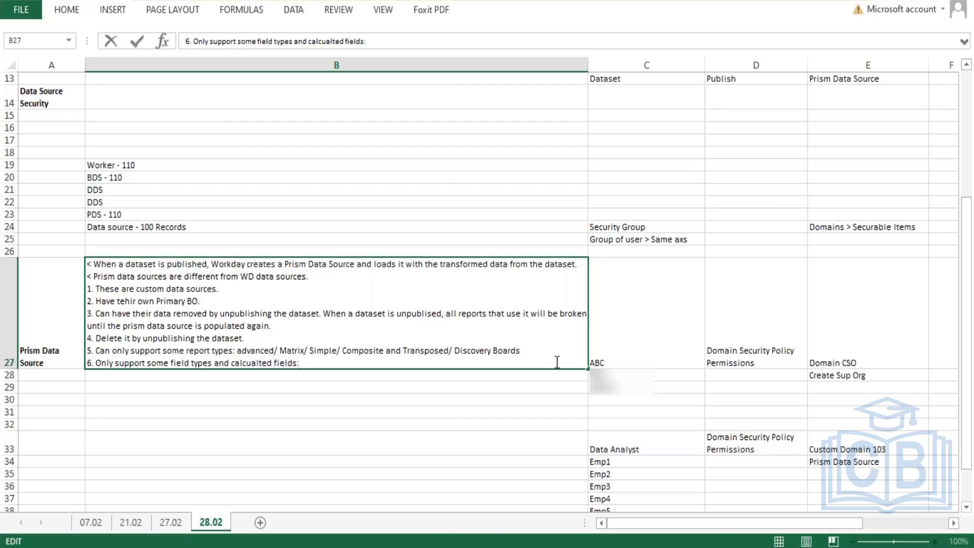
key(Return)
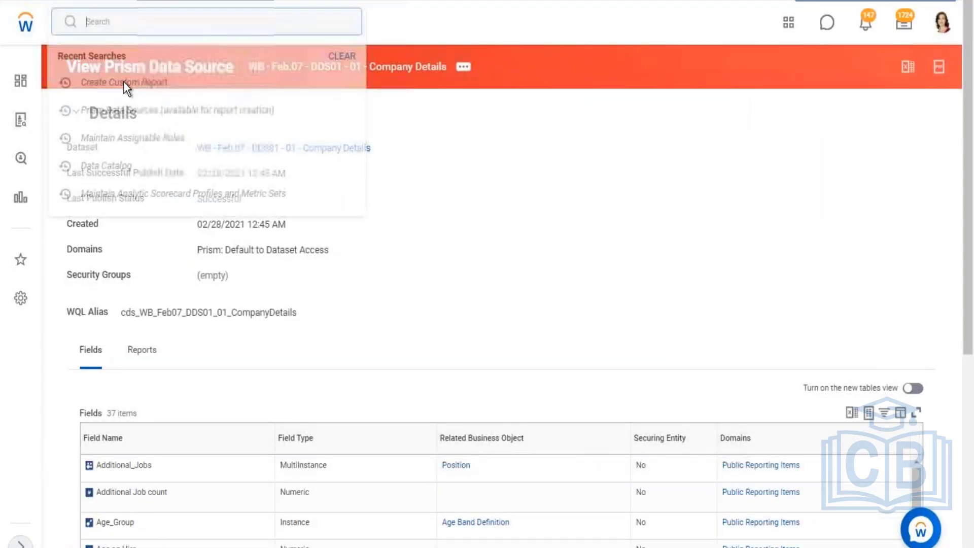
- In Workday, open the Data Catalog and try to view the WB - Feb.07 - BDS03 - CR - Worker Details dataset
click(112, 165)
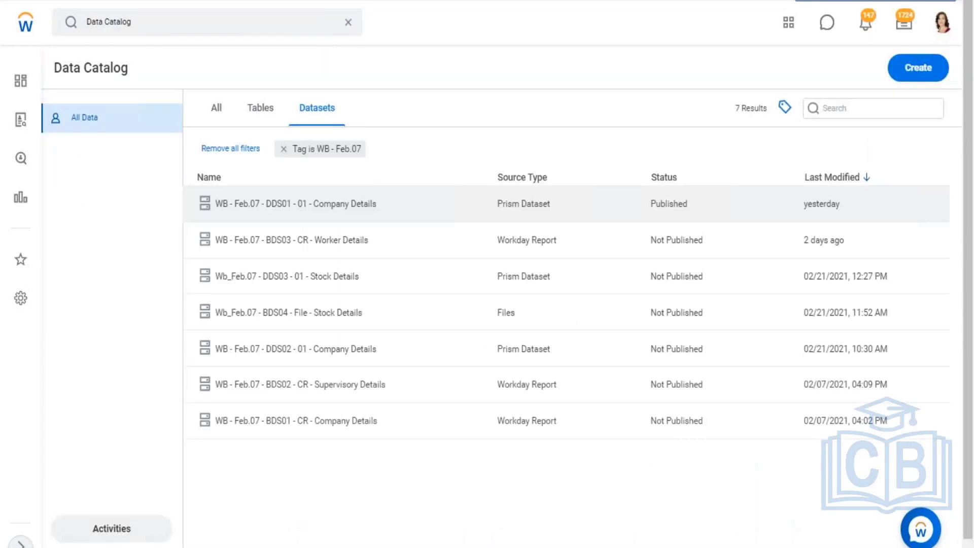
click(334, 207)
right_click(335, 208)
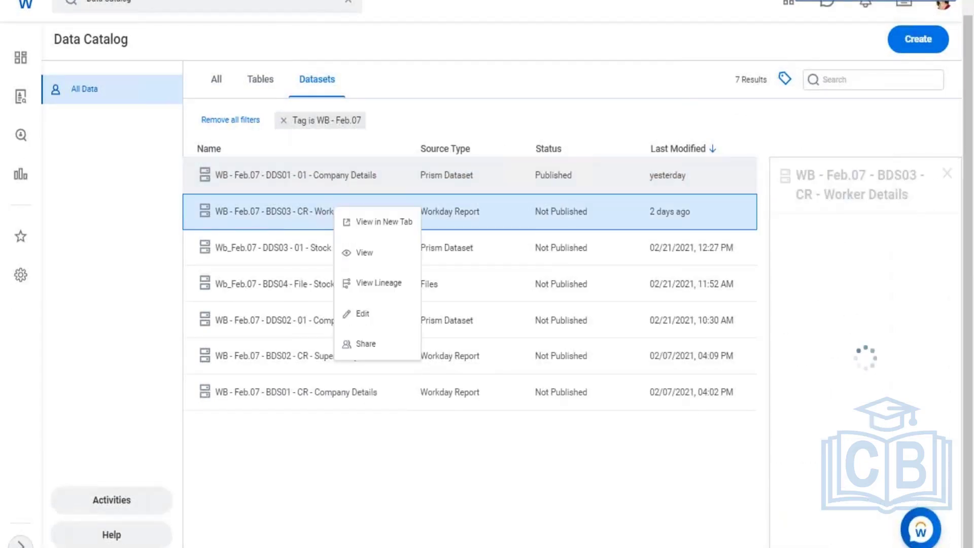
click(335, 177)
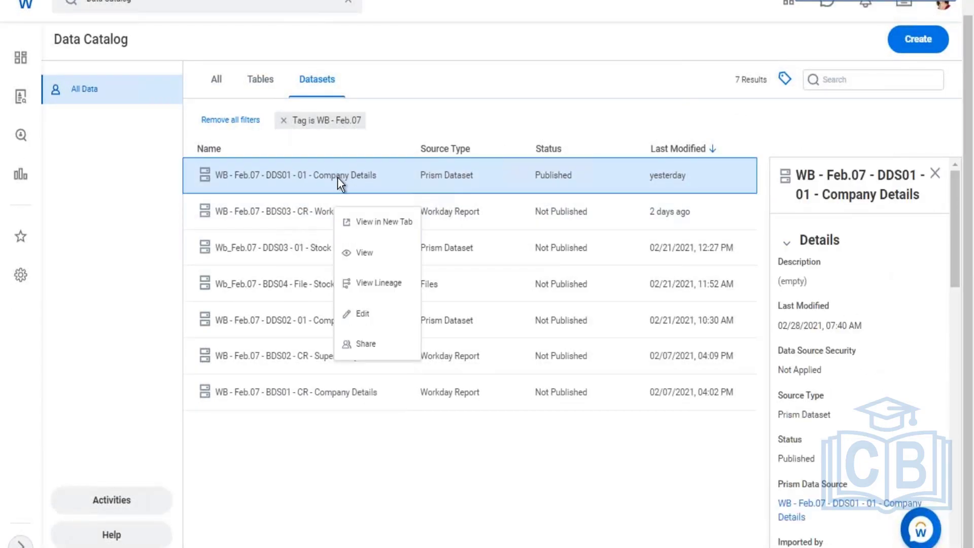
click(318, 209)
click(318, 209)
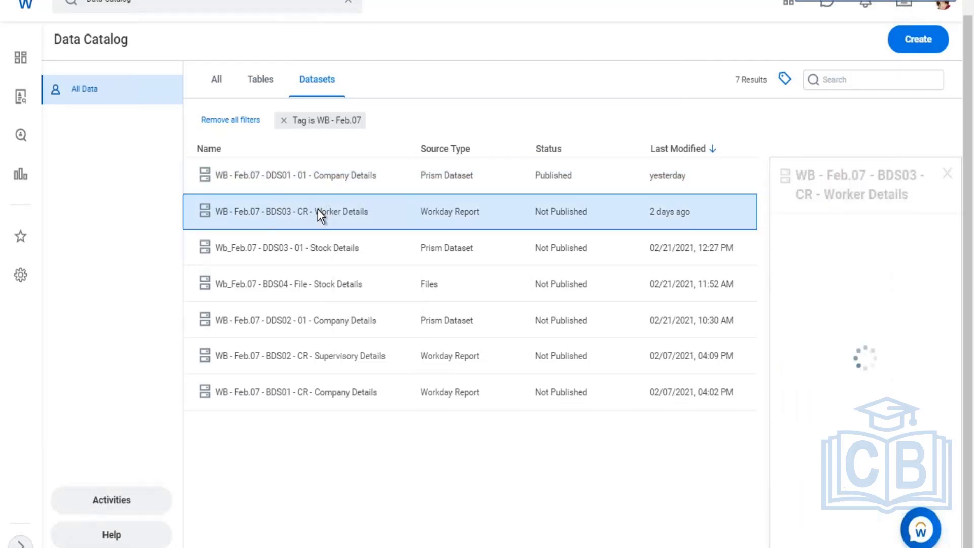
right_click(321, 209)
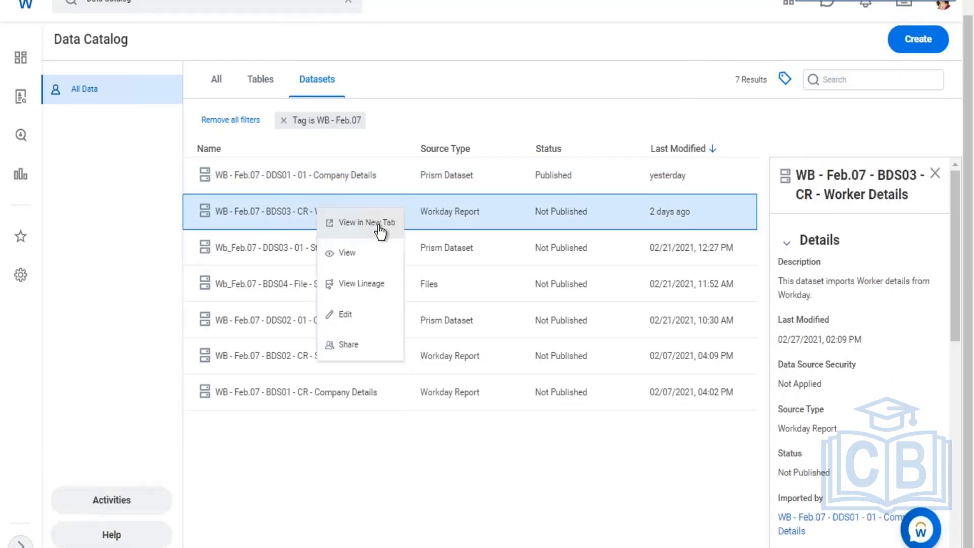
click(349, 252)
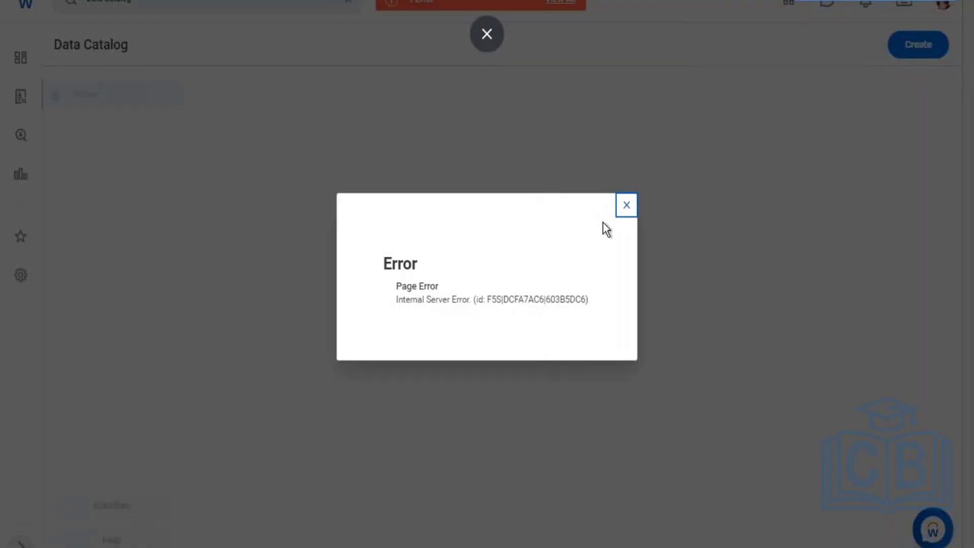
click(626, 205)
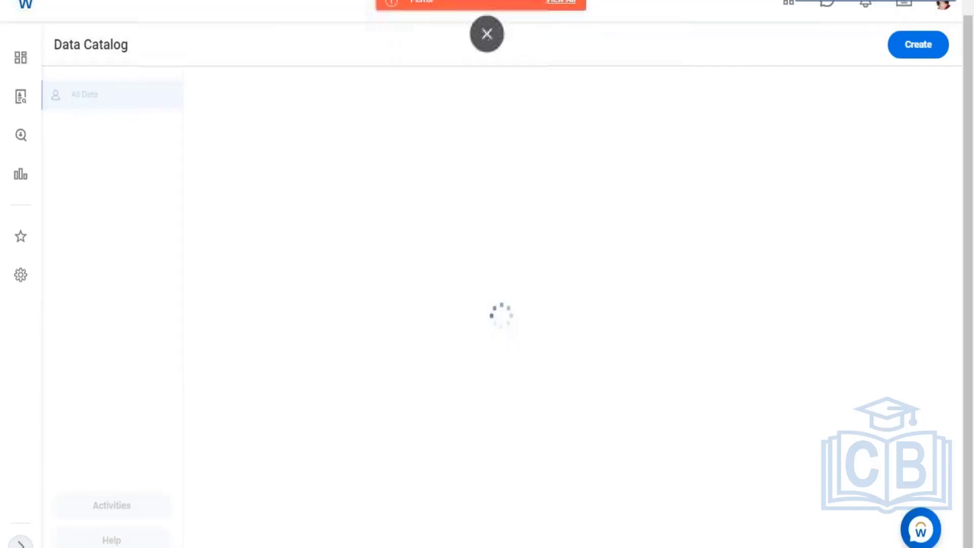
- Search for Data Catalog again and reopen it from the search results
click(190, 2)
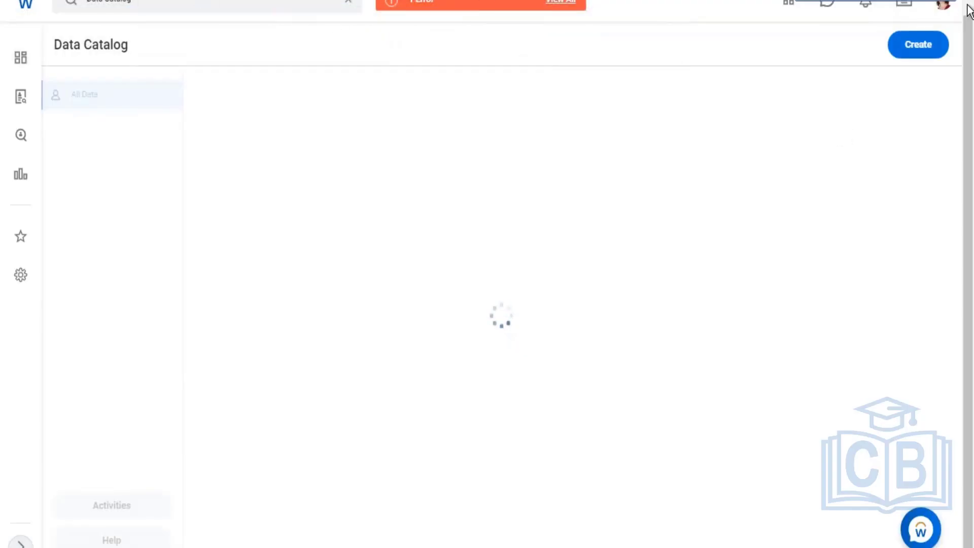
scroll(967, 15, up, 1)
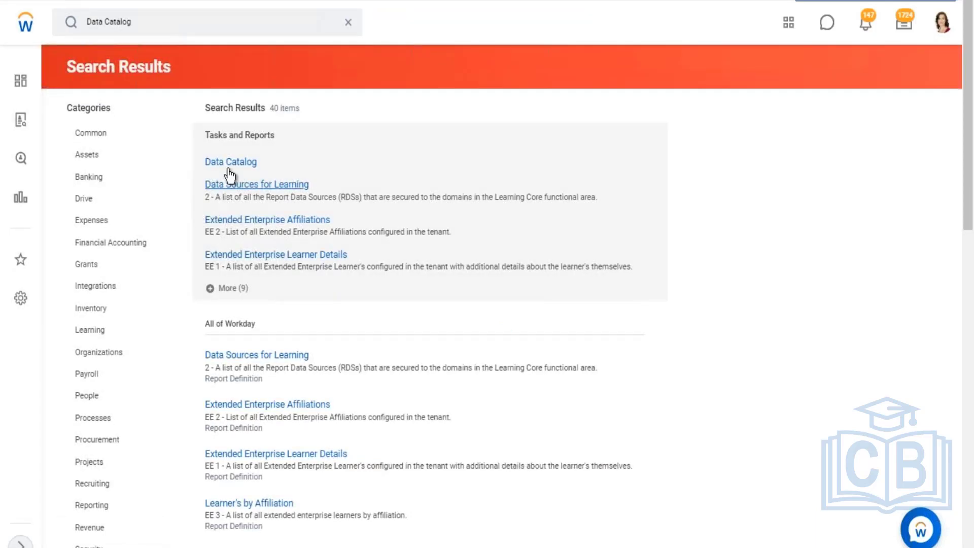
click(230, 162)
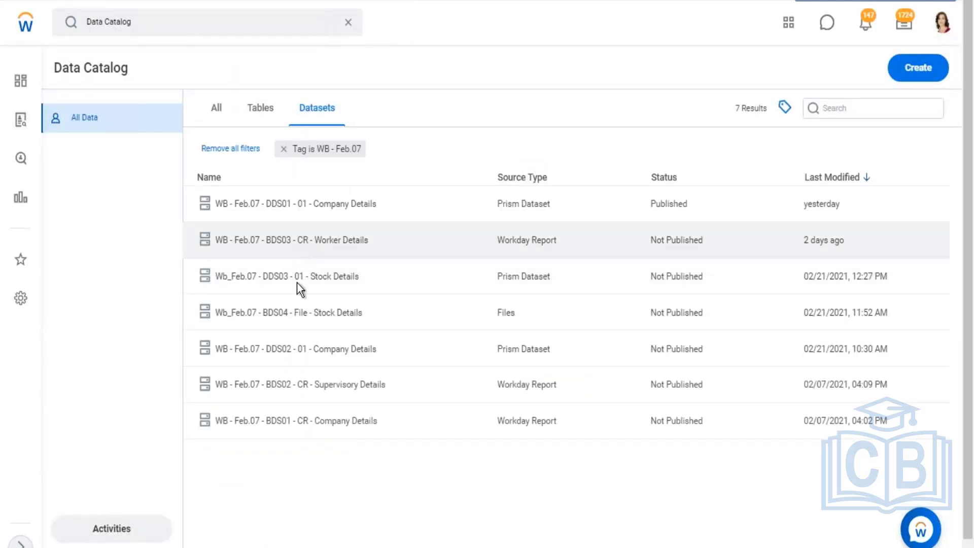
- View the WB - Feb.07 - BDS03 - CR - Worker Details dataset from the Data Catalog
click(309, 244)
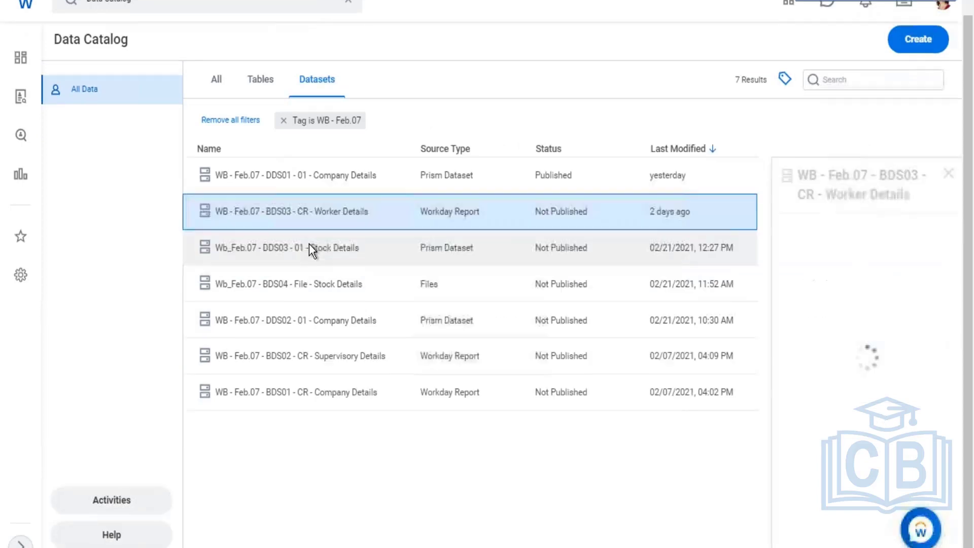
click(309, 243)
right_click(308, 244)
key(Escape)
click(330, 212)
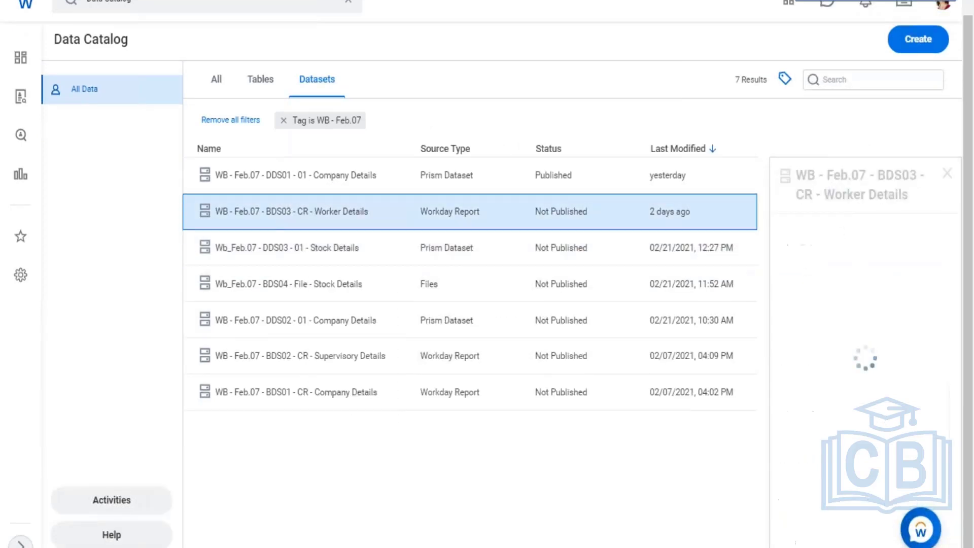
right_click(322, 212)
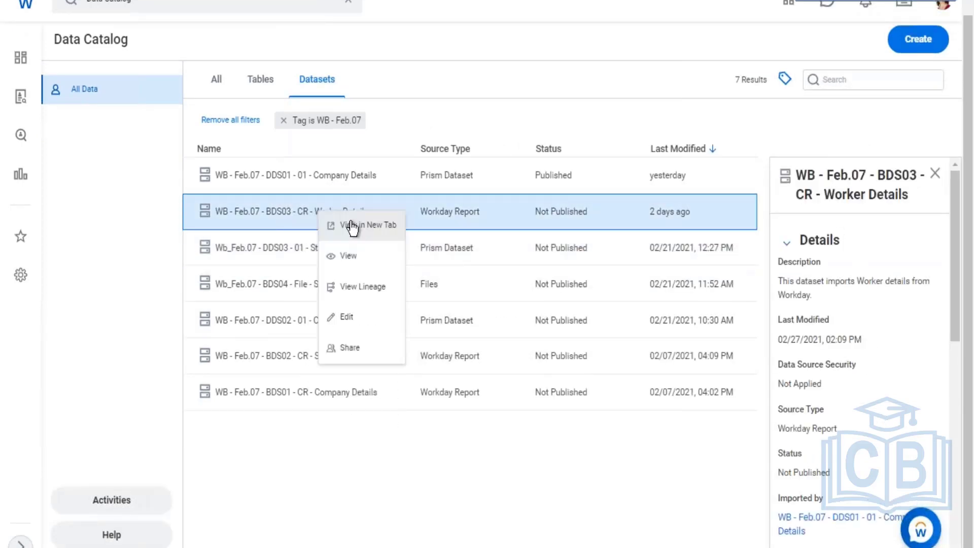
click(348, 268)
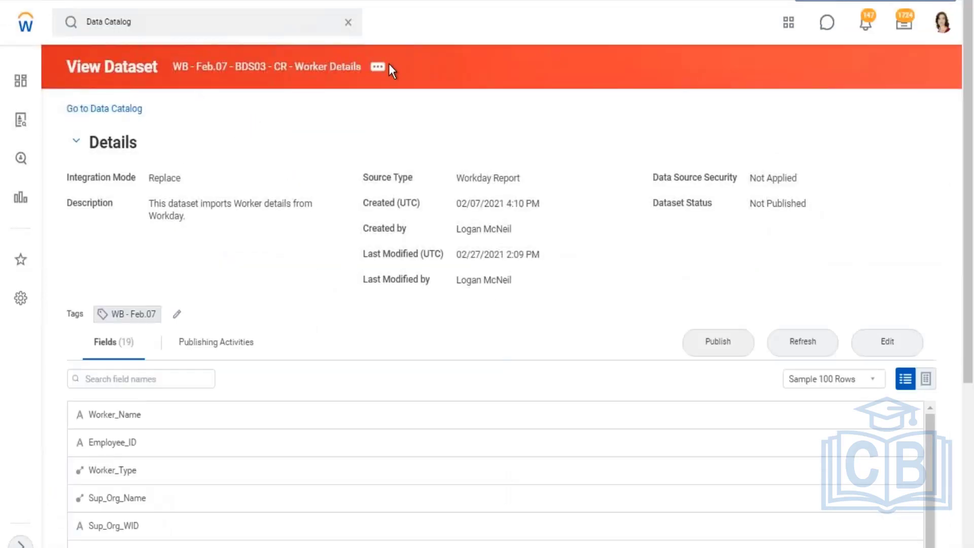
- Examine the dataset's integration mode and its related actions, including the Security options and Truncate
click(378, 66)
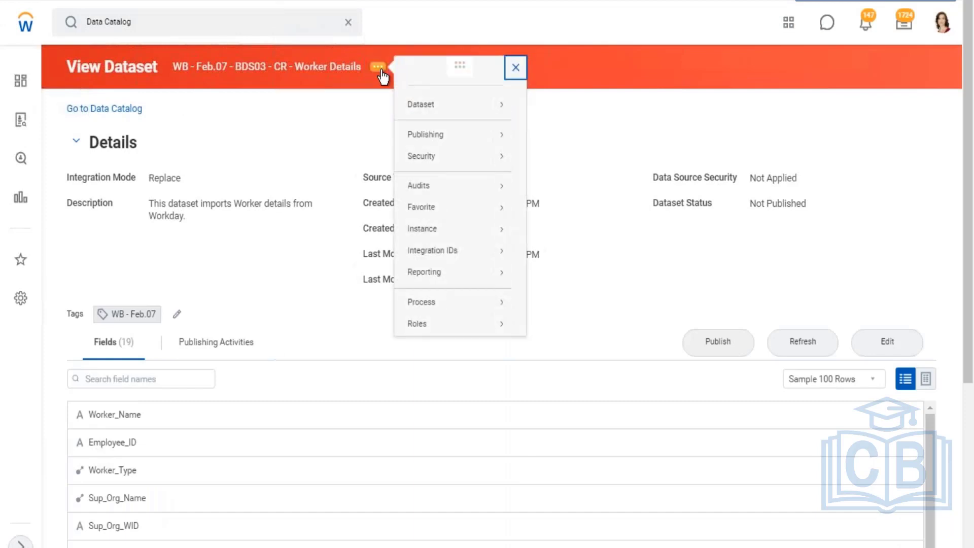
mouse_move(429, 110)
mouse_move(457, 185)
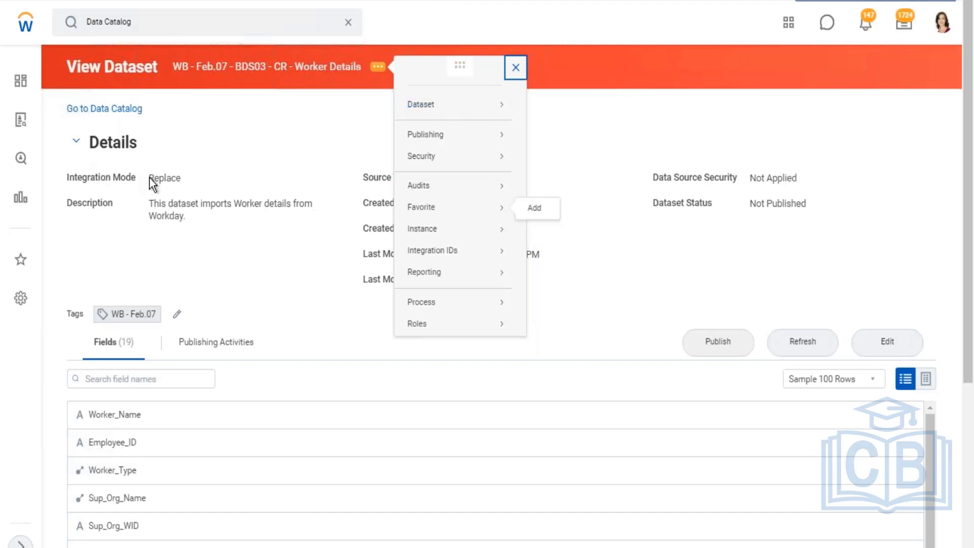
drag(150, 177, 184, 179)
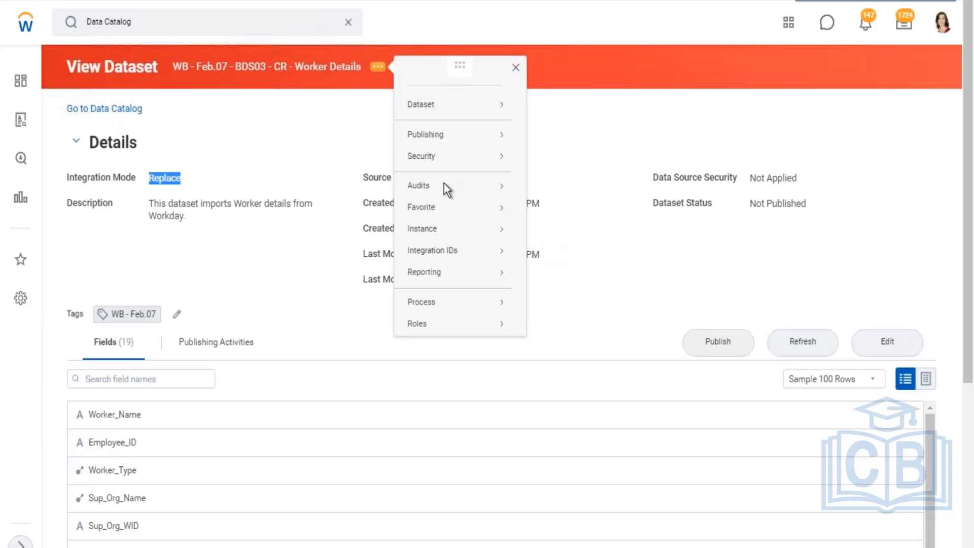
mouse_move(438, 159)
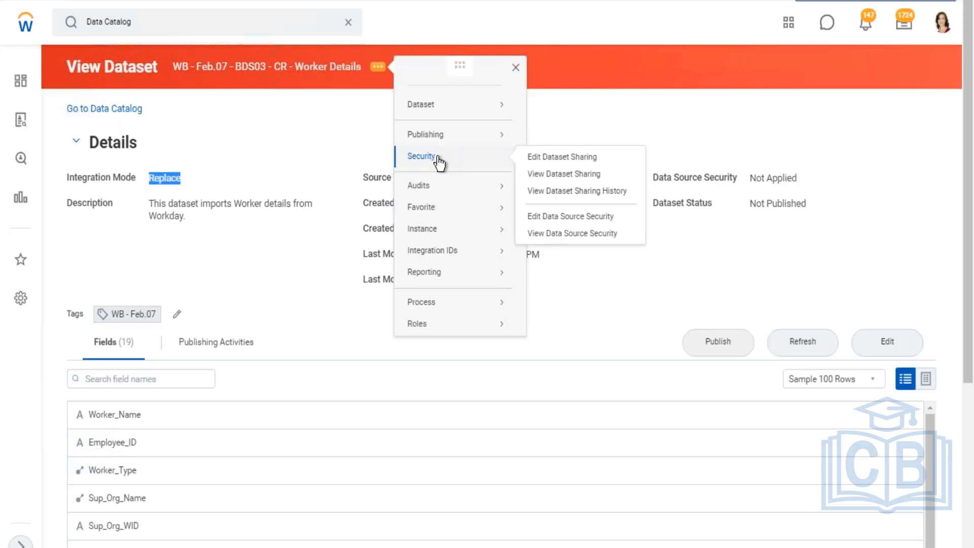
mouse_move(518, 114)
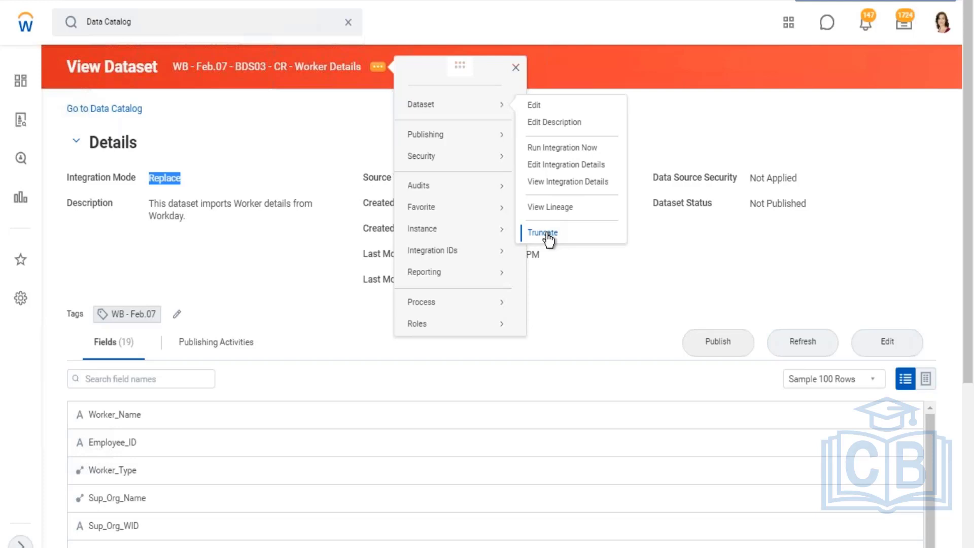
click(212, 173)
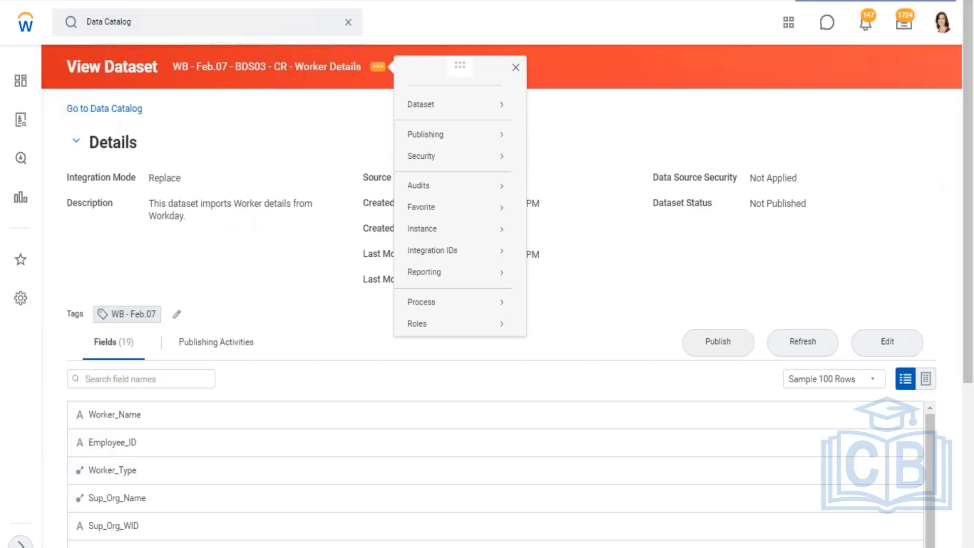
- Open Drive for the current account and dismiss the notification about access
click(942, 23)
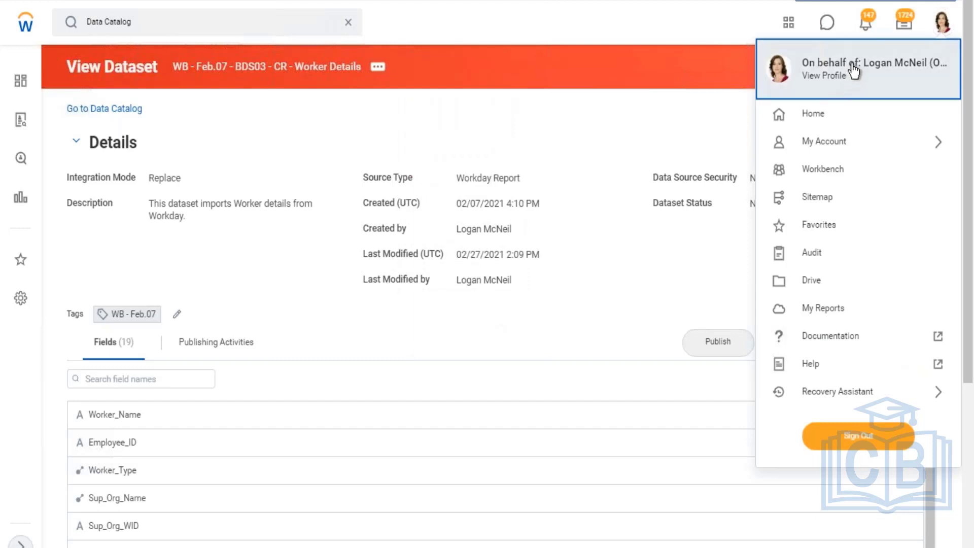
click(227, 21)
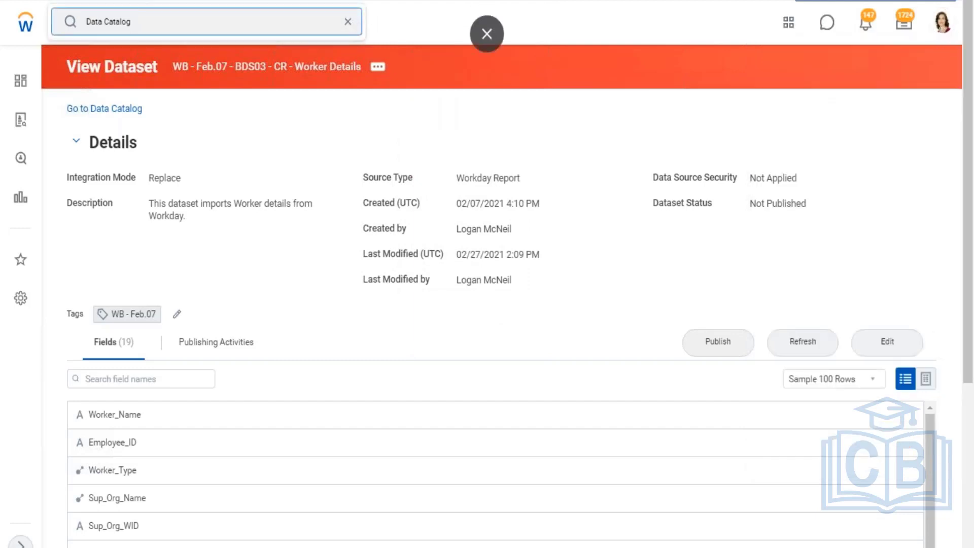
click(942, 23)
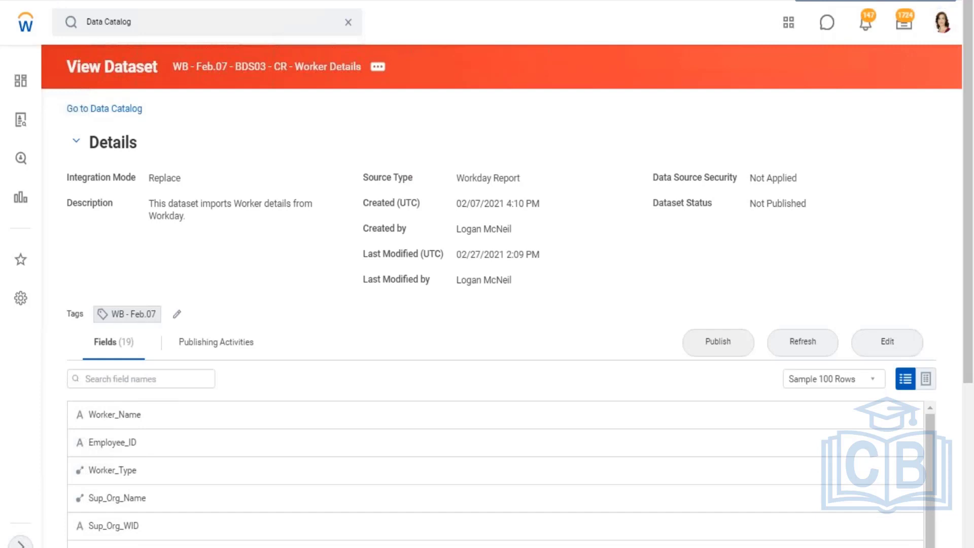
click(942, 22)
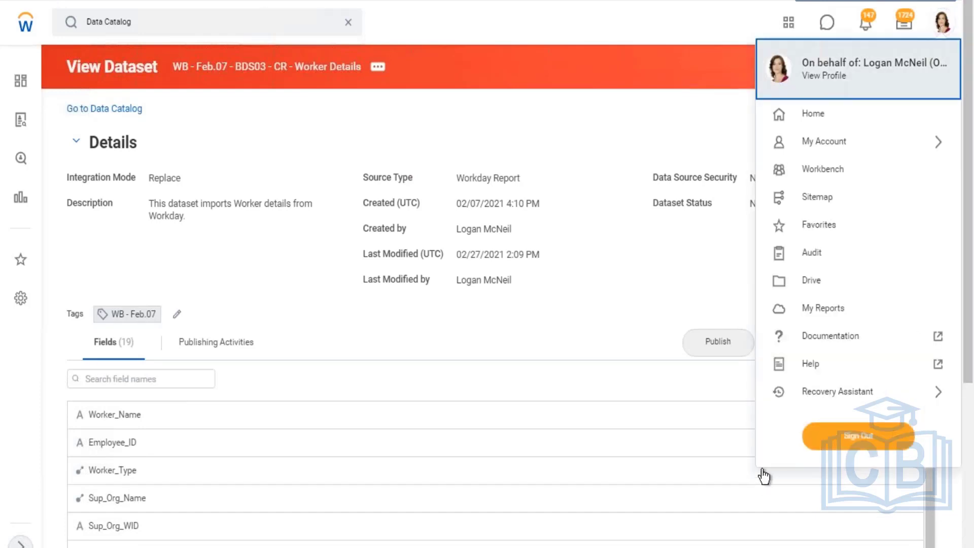
key(Escape)
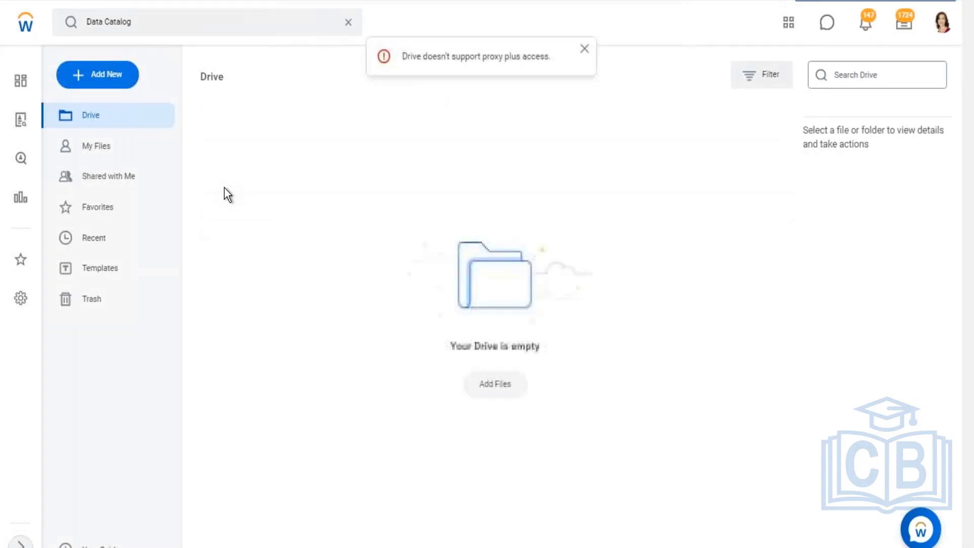
drag(421, 56, 527, 58)
click(584, 50)
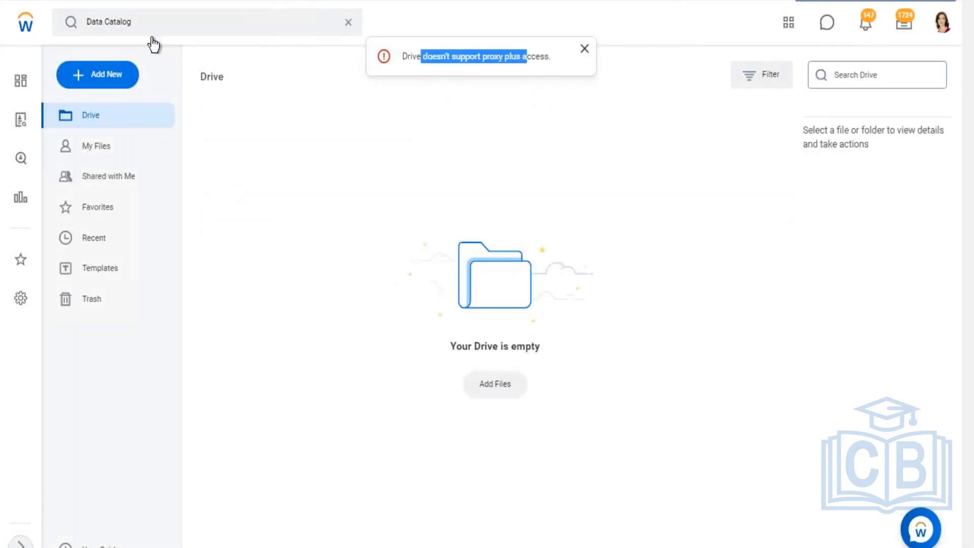
- Find the Stop Proxy task and end the current proxy session
click(83, 37)
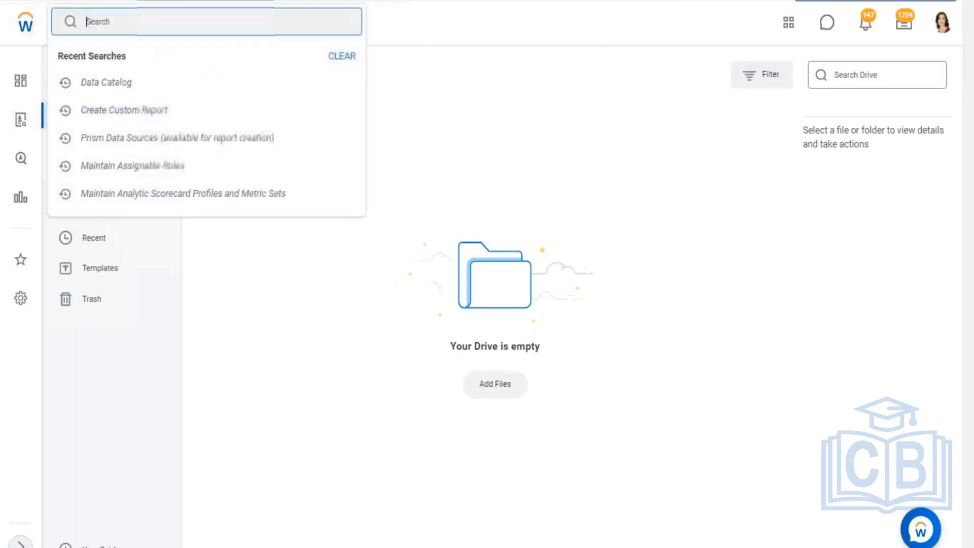
text(stop)
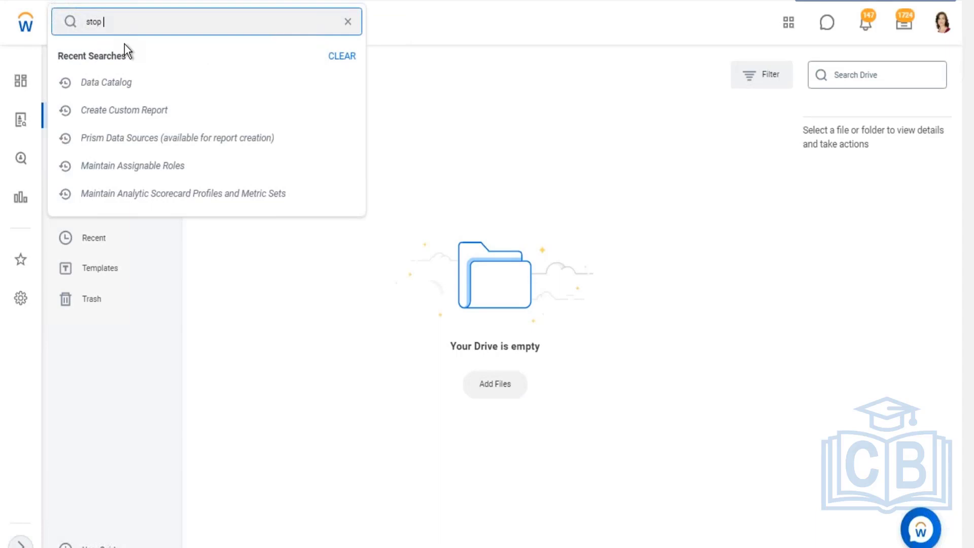
text( proxt)
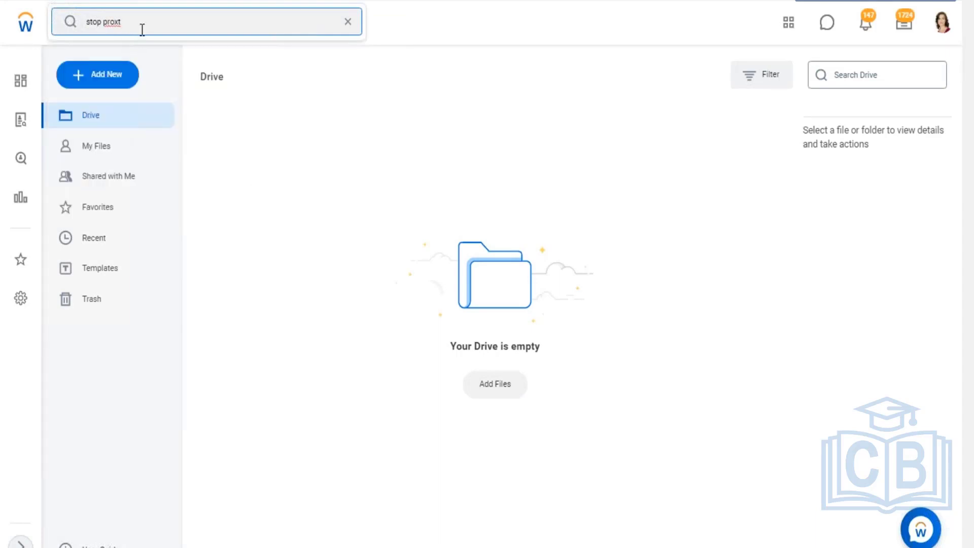
key(BackSpace)
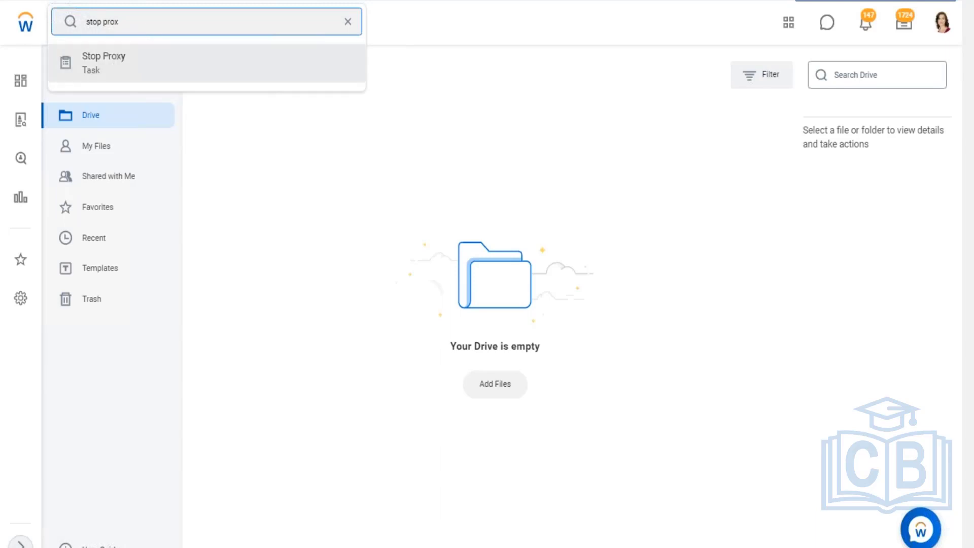
click(120, 61)
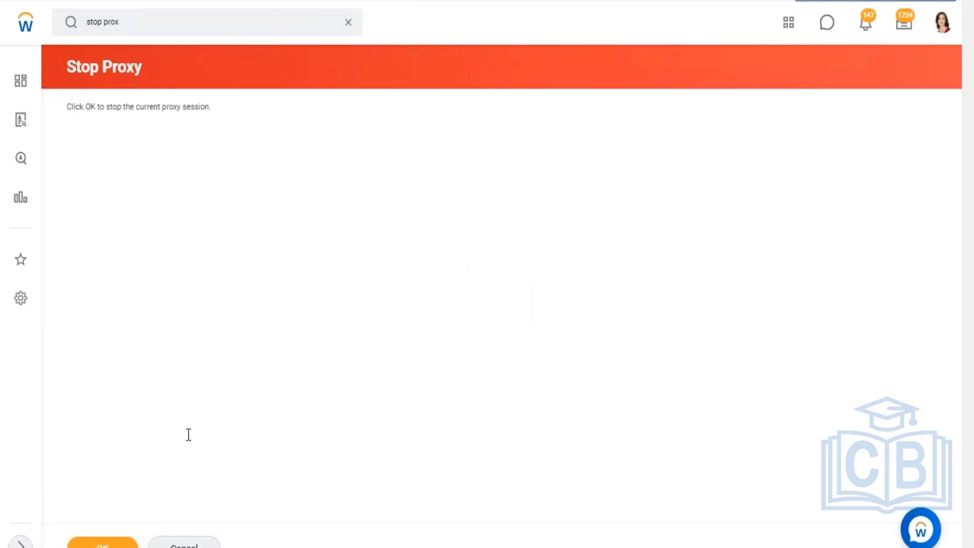
click(103, 542)
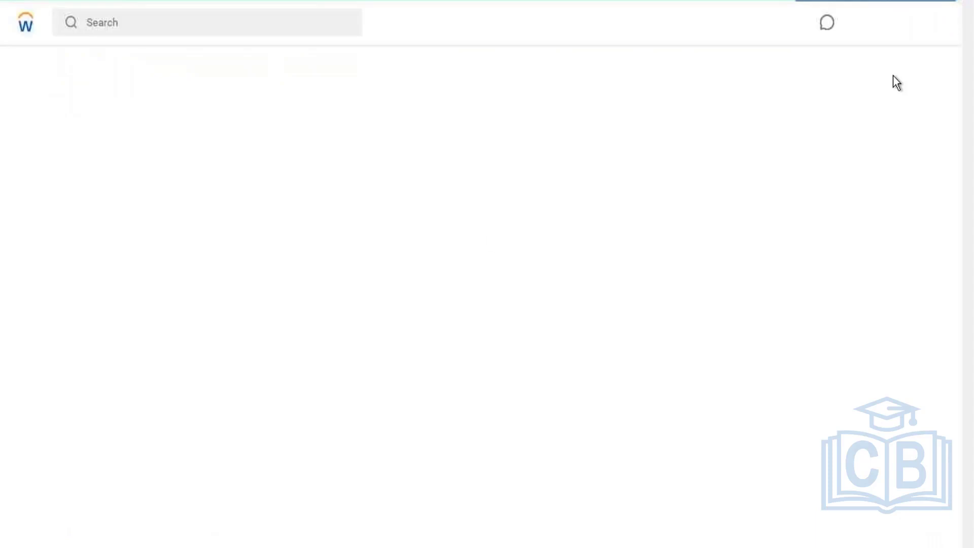
- Switch to Excel and highlight "Domains >" in the "Domains > Securable Items" note in E24
key(alt+Tab)
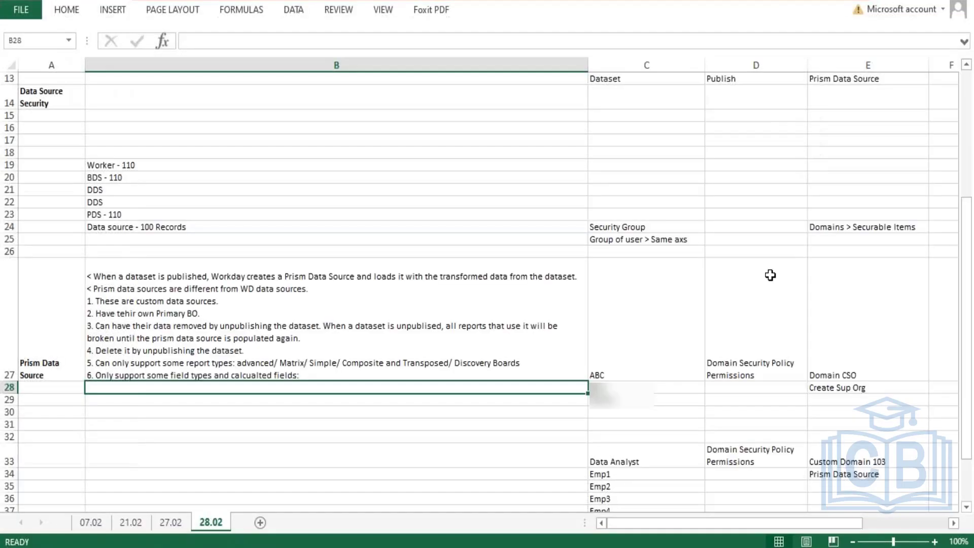
click(848, 228)
double_click(848, 229)
drag(852, 227, 807, 224)
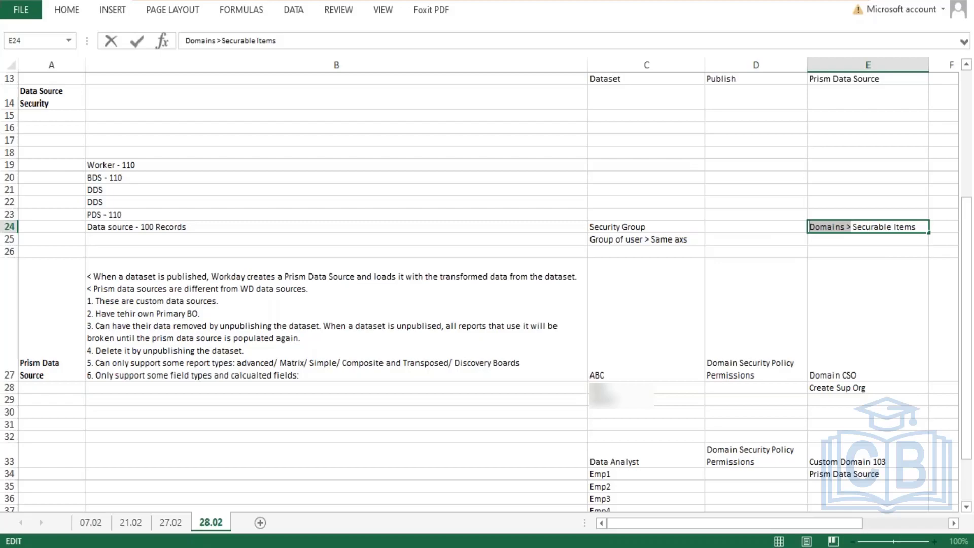
- Return to Workday, search for "all domain" and open the All Domains report
key(alt+Tab)
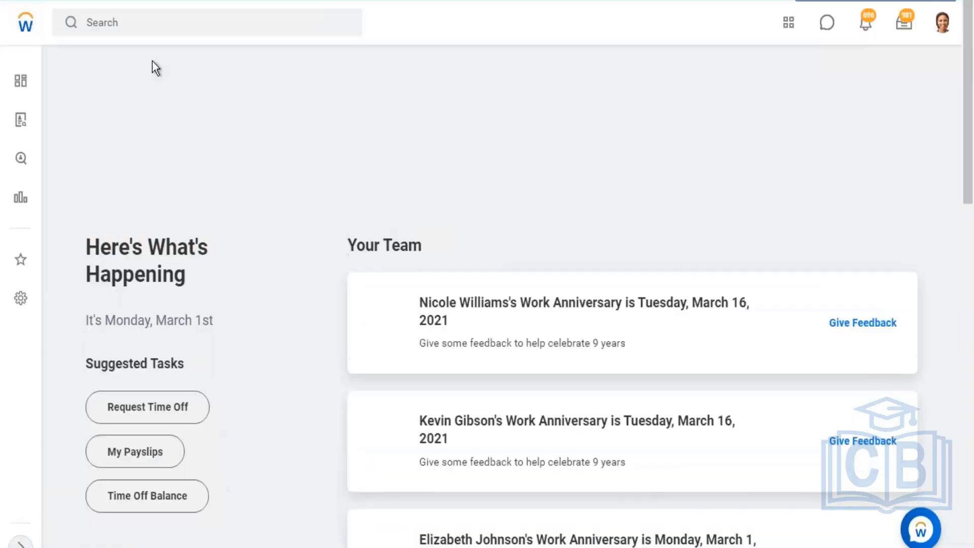
click(146, 20)
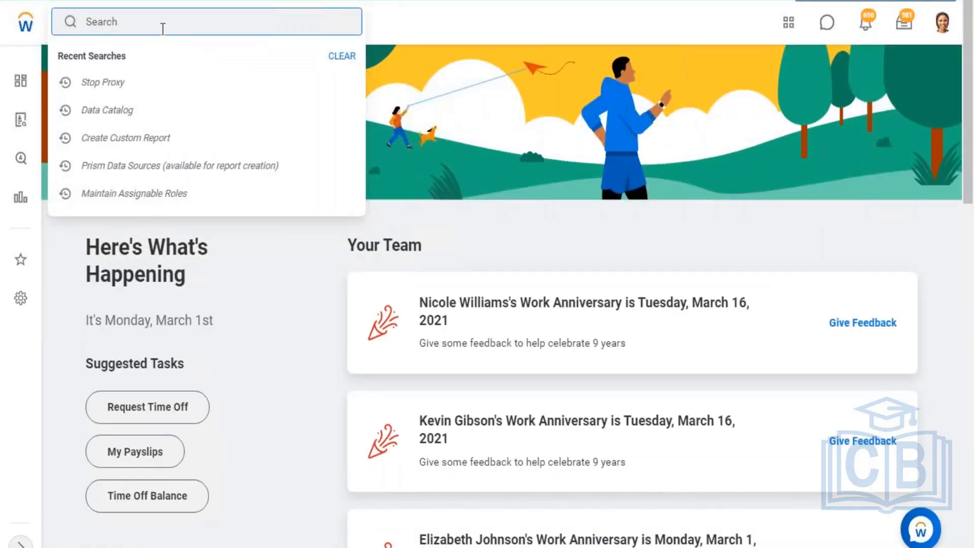
text(all dmo)
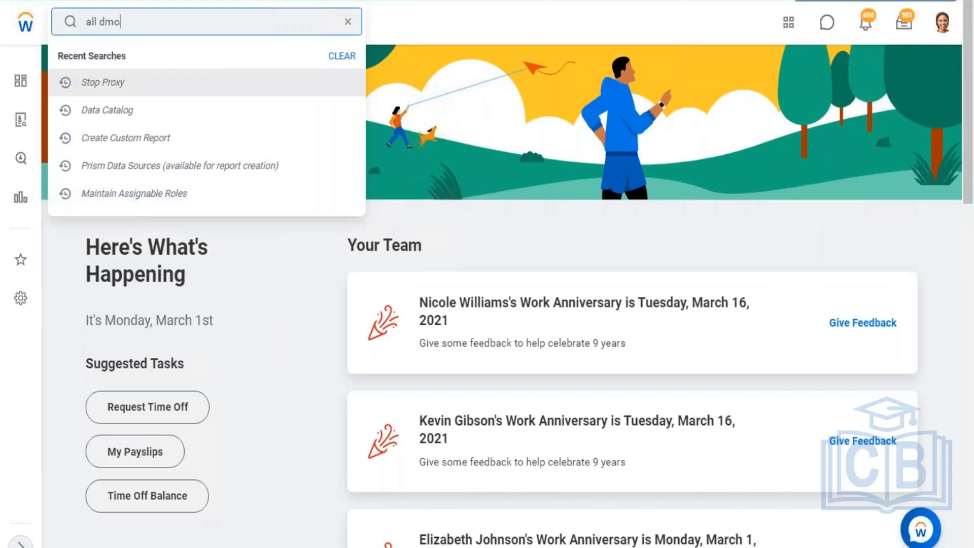
key(Return)
text(omain)
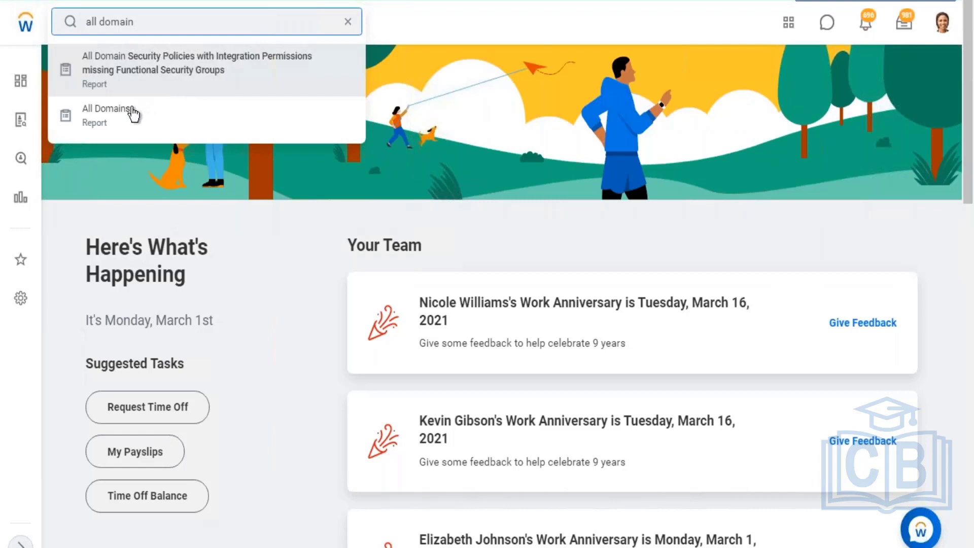
click(499, 145)
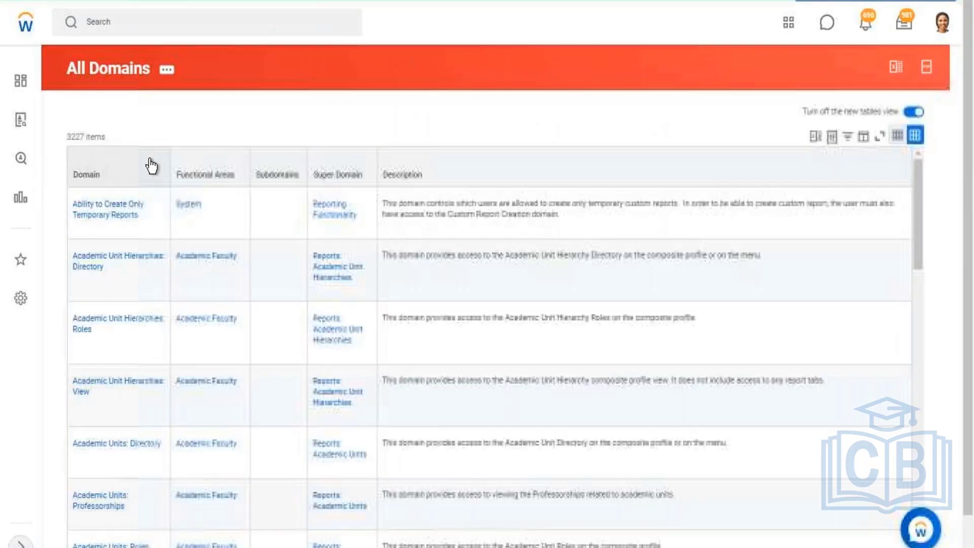
- Filter the Domain column to Drive, Drive Administrator, Reports: Drive Admin, Reports: Drive User, and View Drive File and Media
click(118, 172)
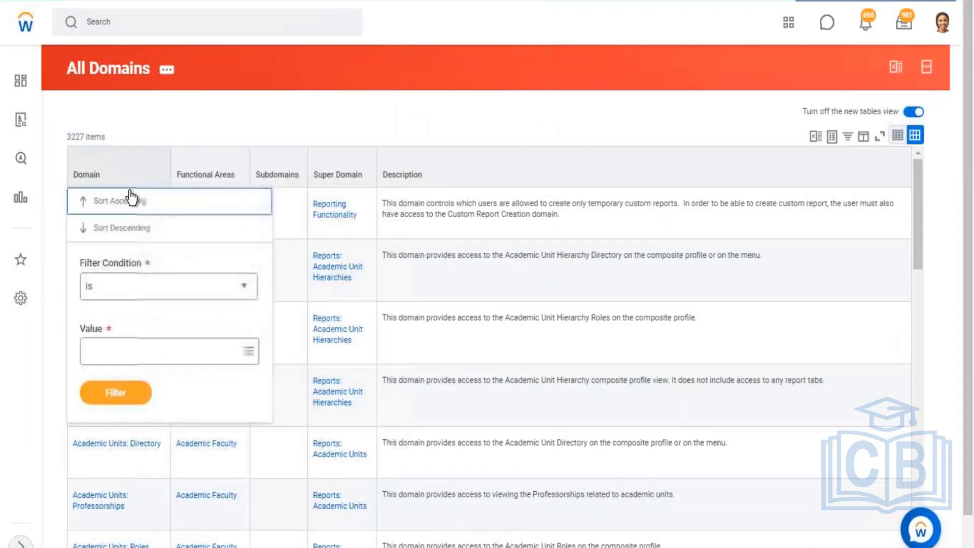
click(111, 350)
text(d)
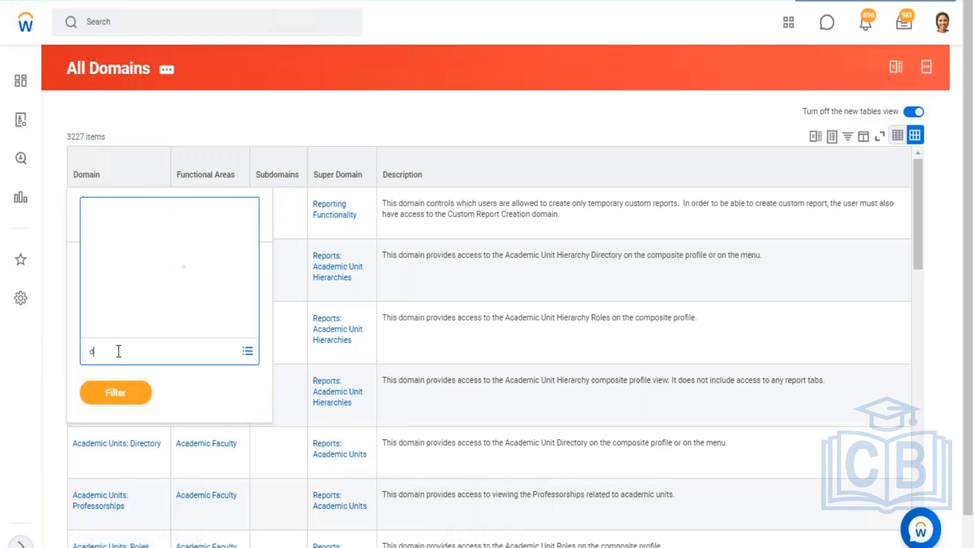
text(rive)
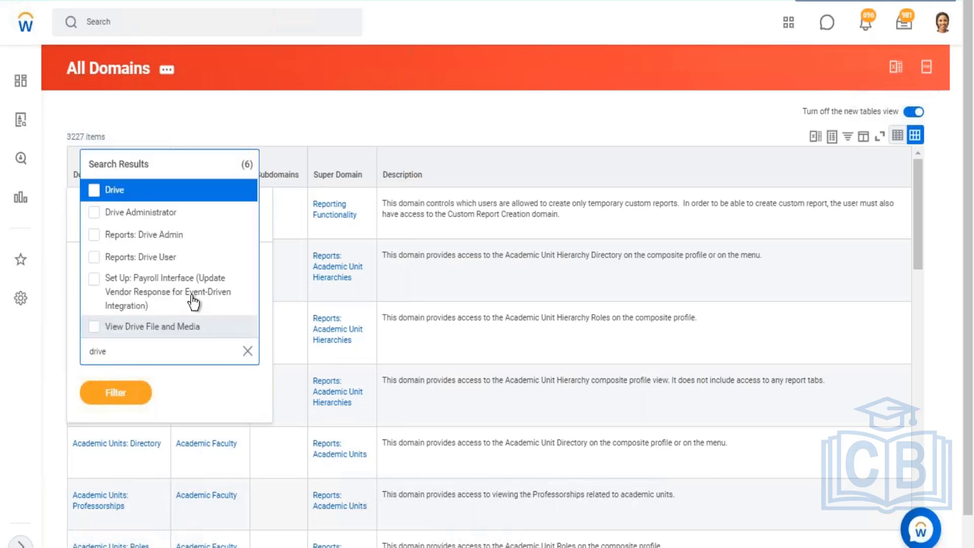
click(99, 194)
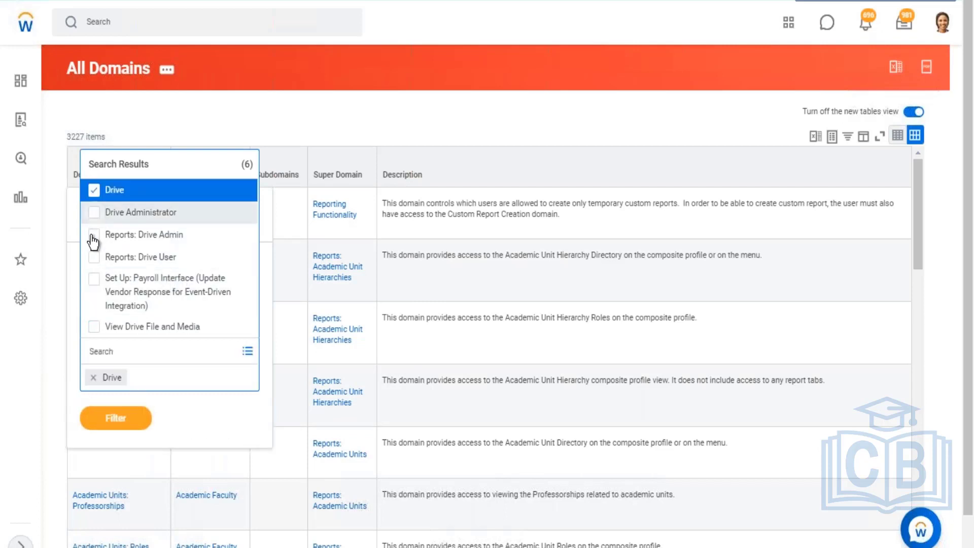
click(95, 217)
click(98, 240)
click(95, 259)
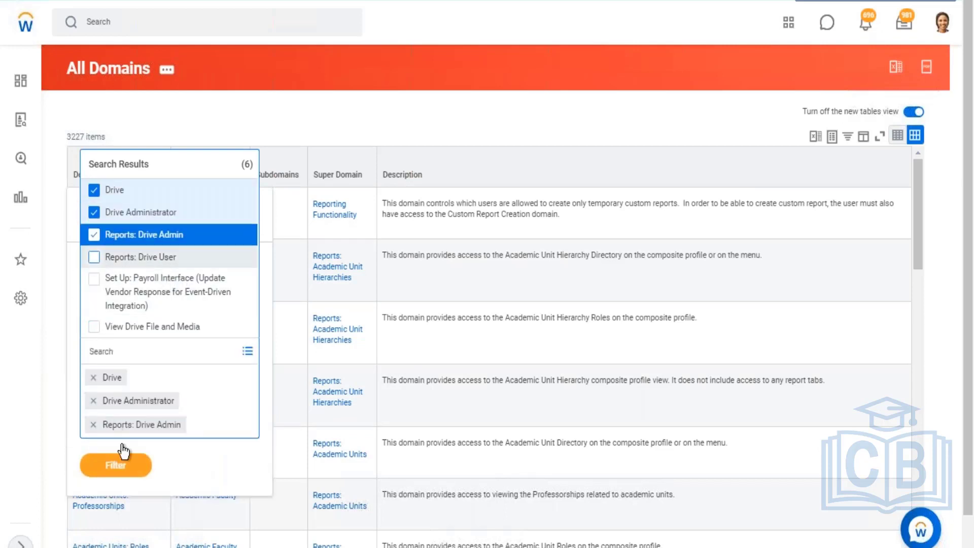
click(94, 326)
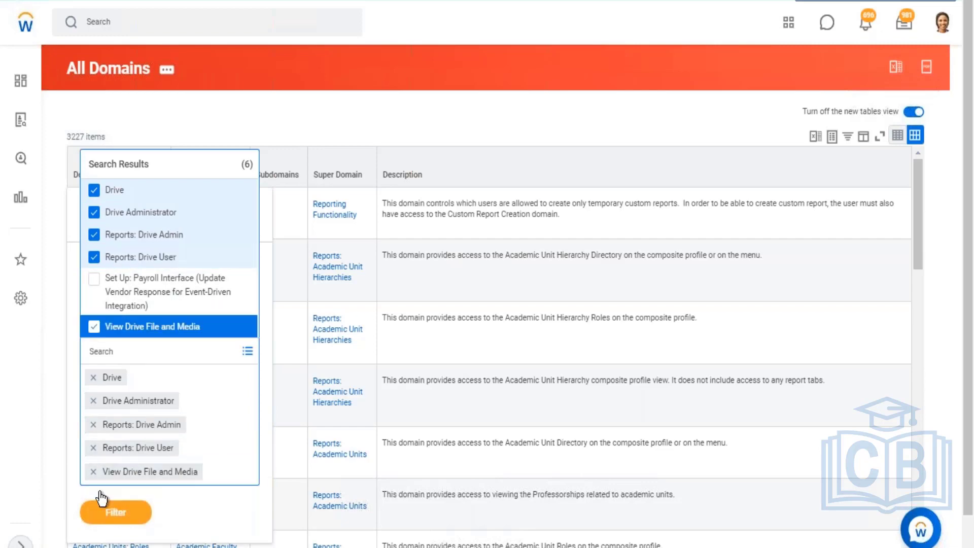
click(116, 489)
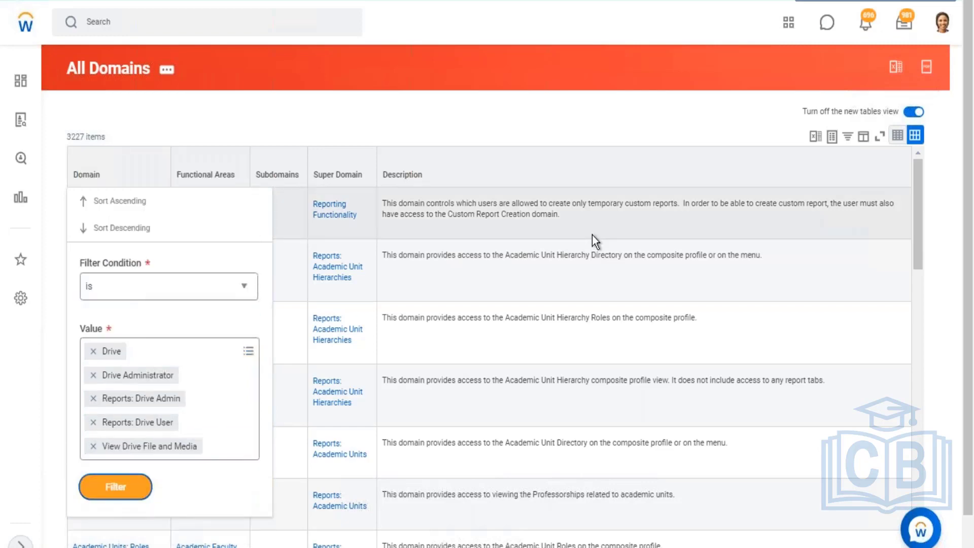
click(151, 491)
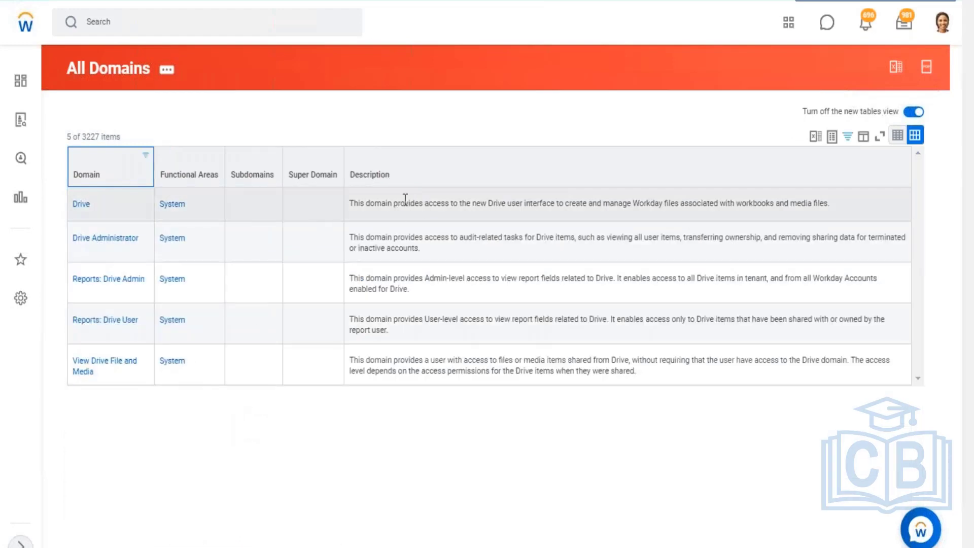
- Highlight "Drive user interface" in the Drive domain's description and show the Drive entry among the account options
drag(387, 206, 531, 204)
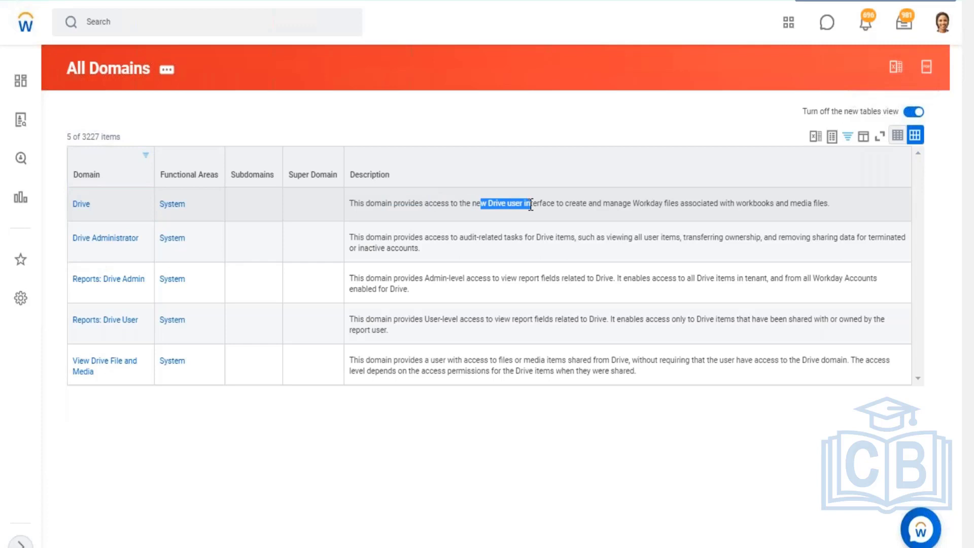
click(943, 22)
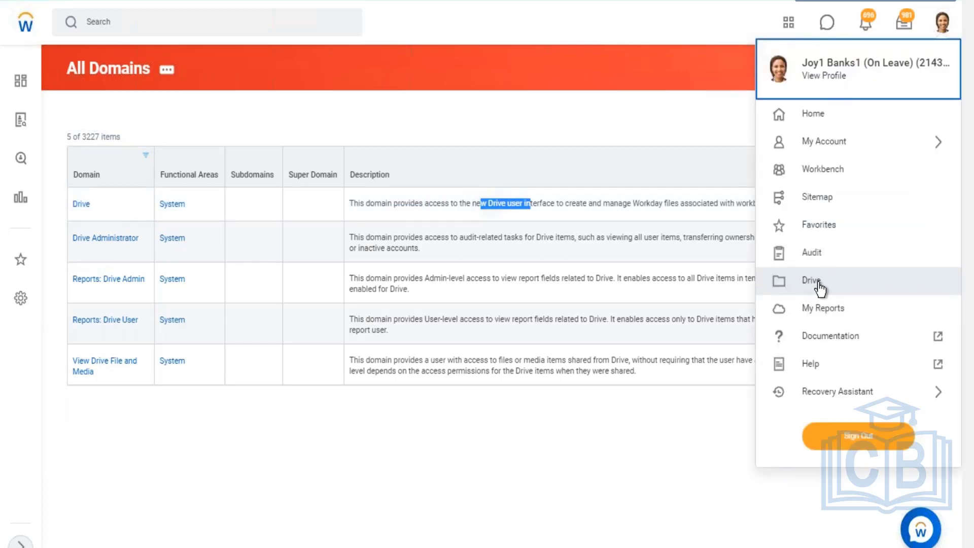
click(601, 126)
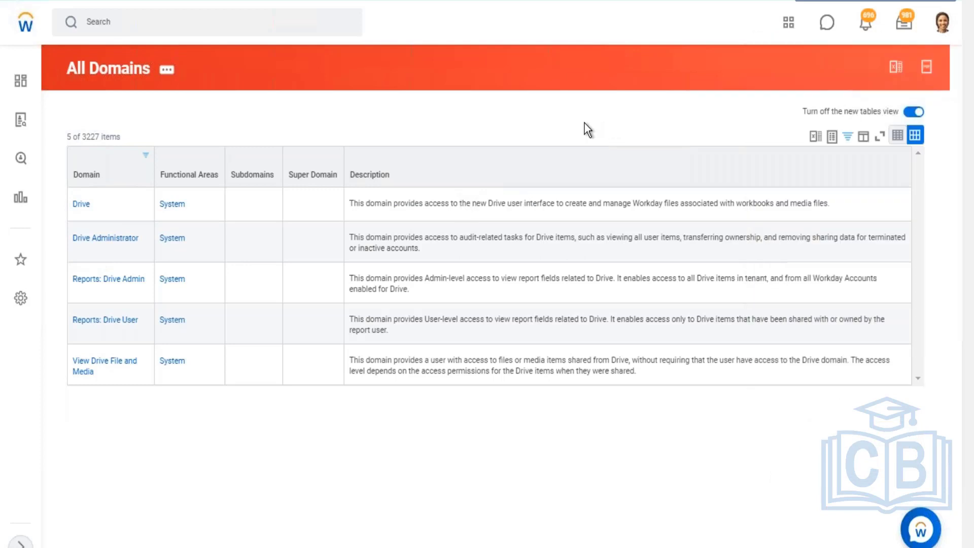
- Open the Drive domain's details and highlight its Count of Secured Items
double_click(81, 204)
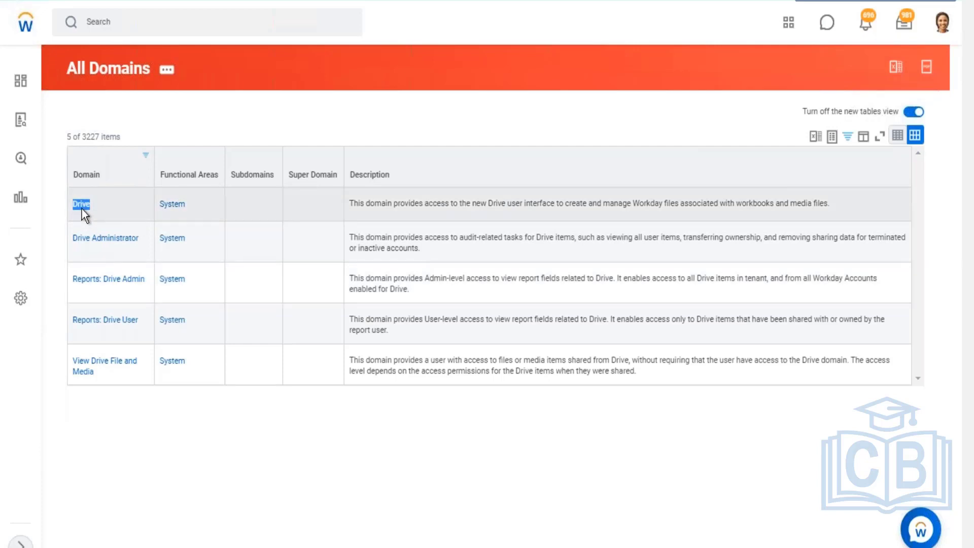
click(435, 197)
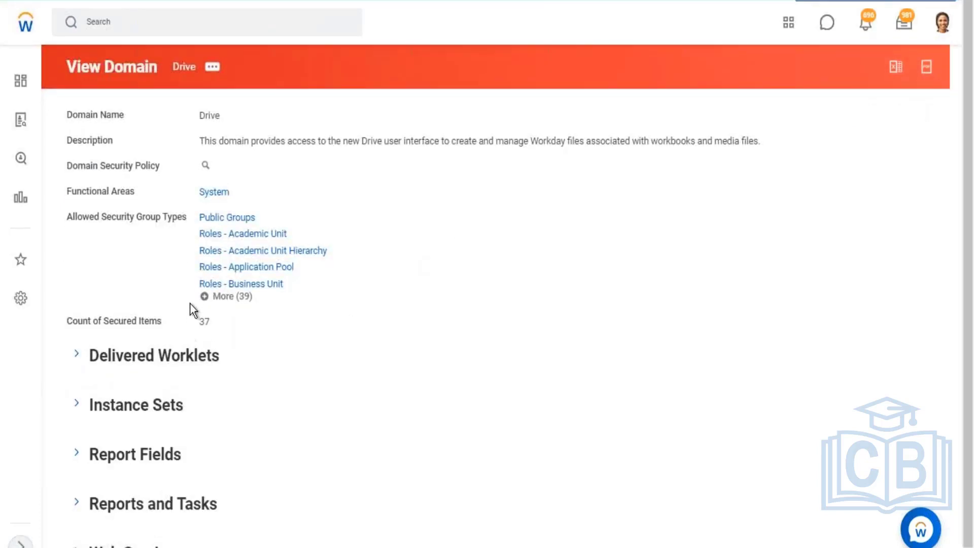
double_click(105, 321)
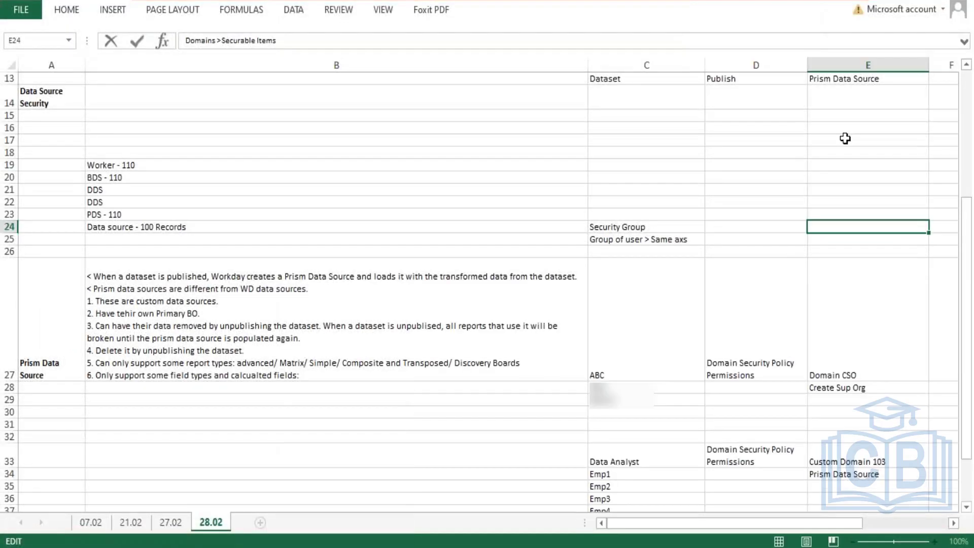
- Switch to Excel and point out the "Prism Data Source" note in E34 and the "Create Sup Org" note in E28
scroll(845, 137, up, 2)
scroll(859, 245, down, 3)
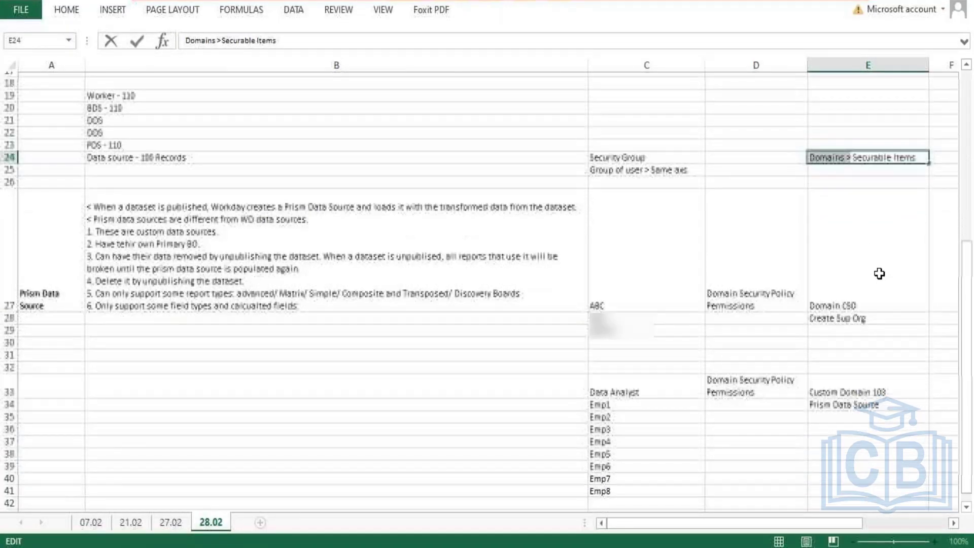
click(851, 375)
click(853, 388)
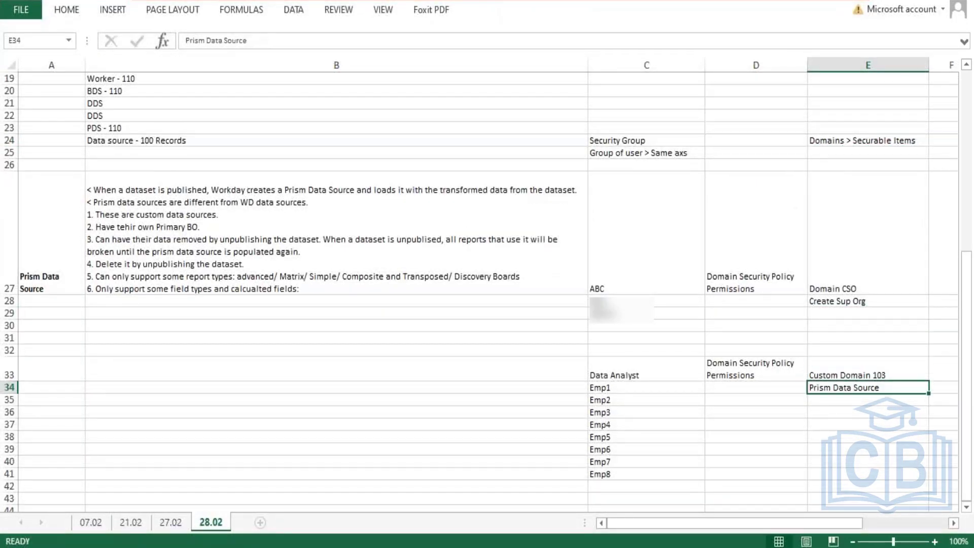
click(847, 302)
double_click(855, 302)
drag(865, 301, 801, 303)
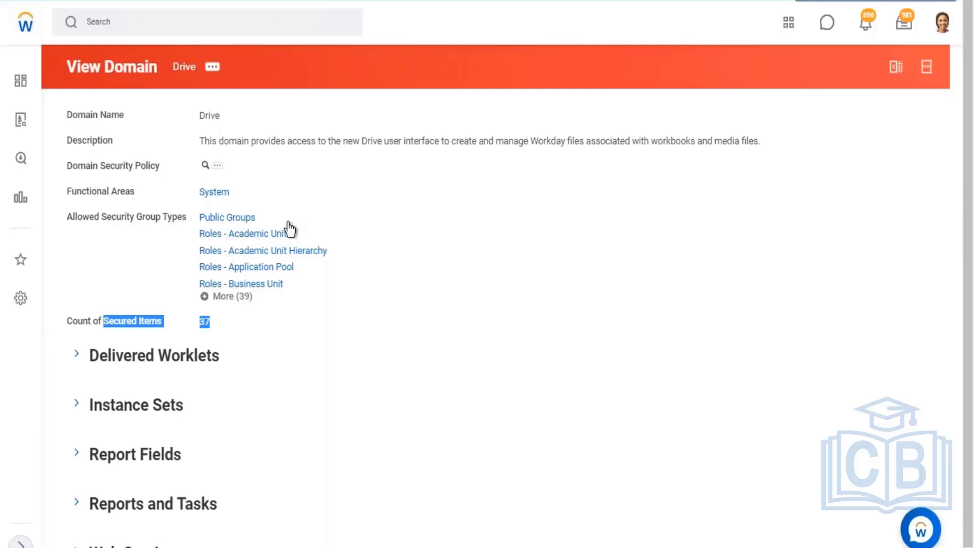
- Return to Workday, open the Drive domain's security policy and highlight its Securable Actions and Securable Reporting Items
mouse_move(290, 231)
click(205, 165)
scroll(391, 271, down, 5)
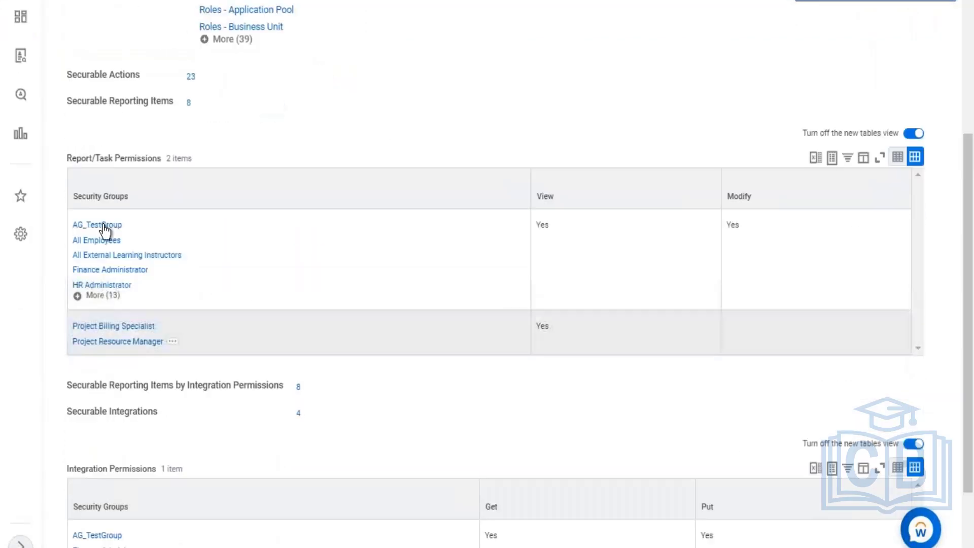
scroll(208, 211, up, 5)
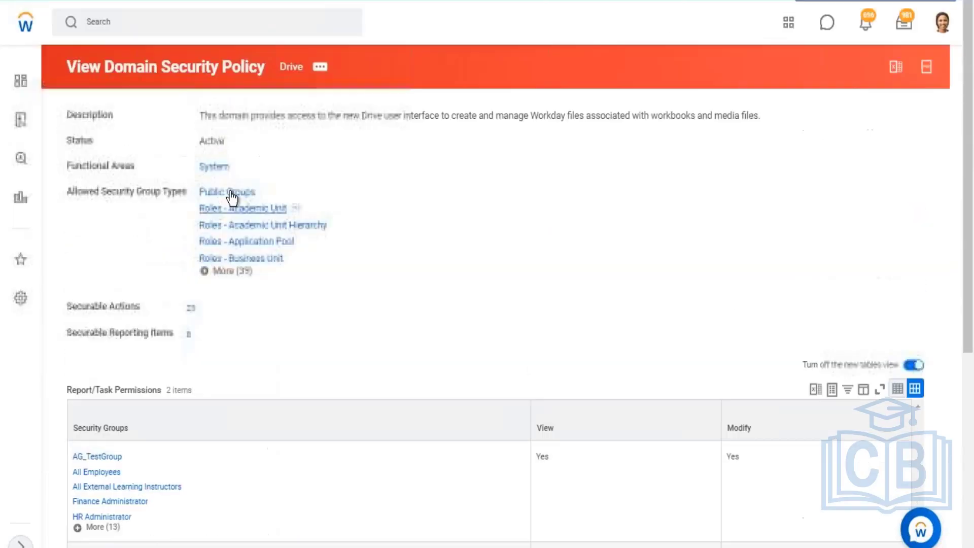
drag(103, 67, 264, 67)
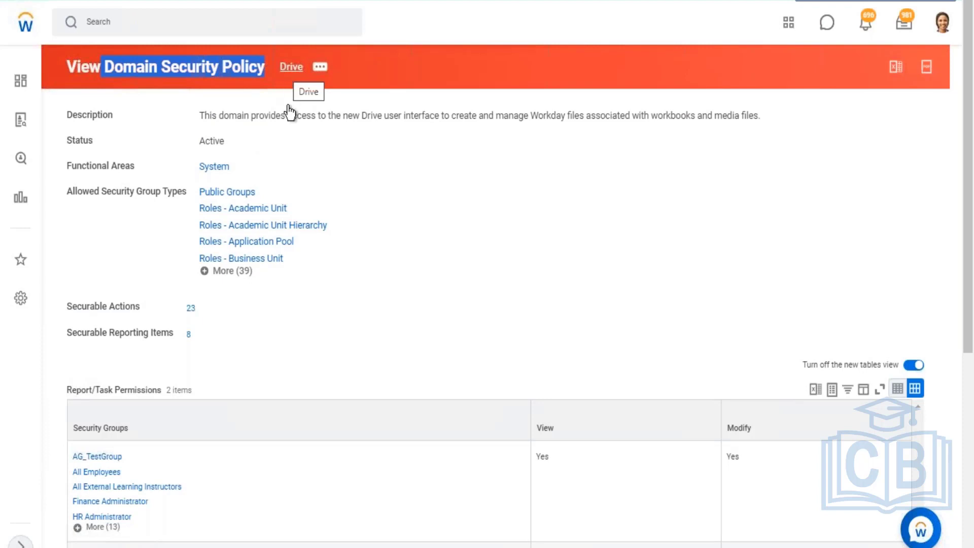
drag(63, 303, 202, 343)
click(477, 306)
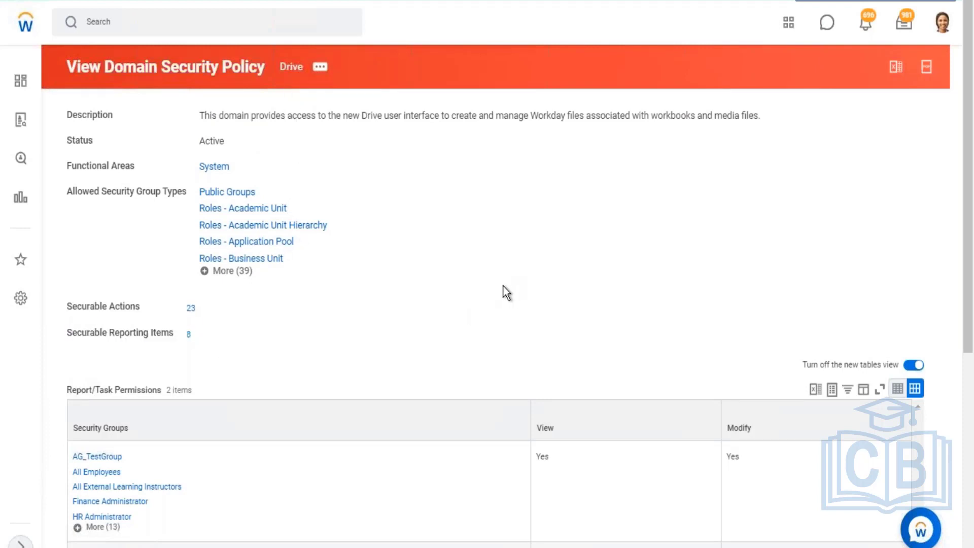
- Examine the policy's Report/Task Permissions and expand the full list of security groups with View and Modify access
scroll(503, 285, down, 5)
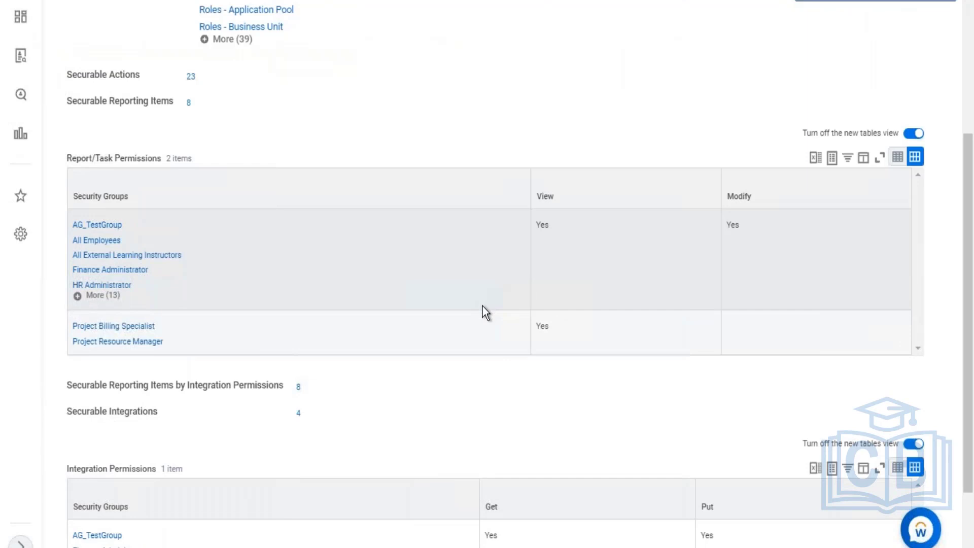
scroll(500, 276, up, 5)
click(942, 22)
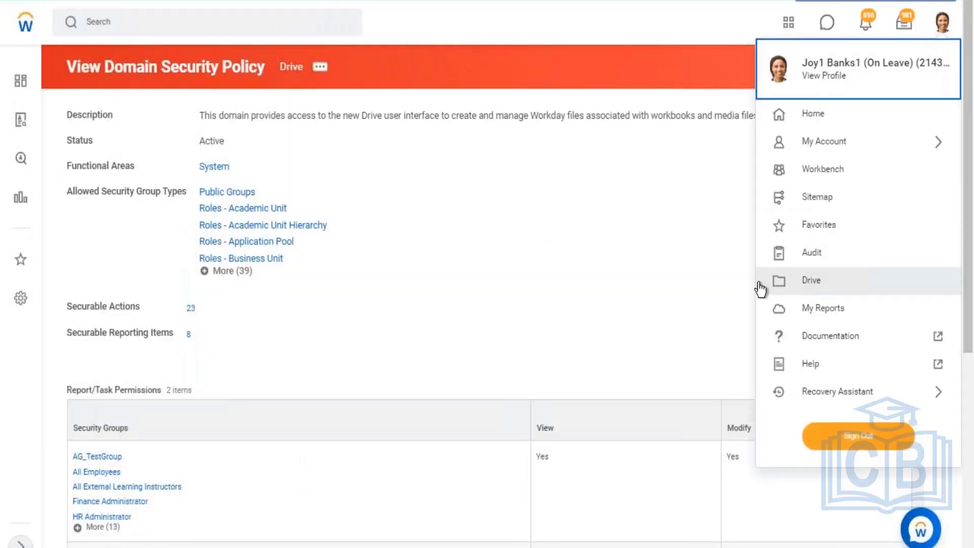
click(583, 261)
scroll(587, 267, down, 3)
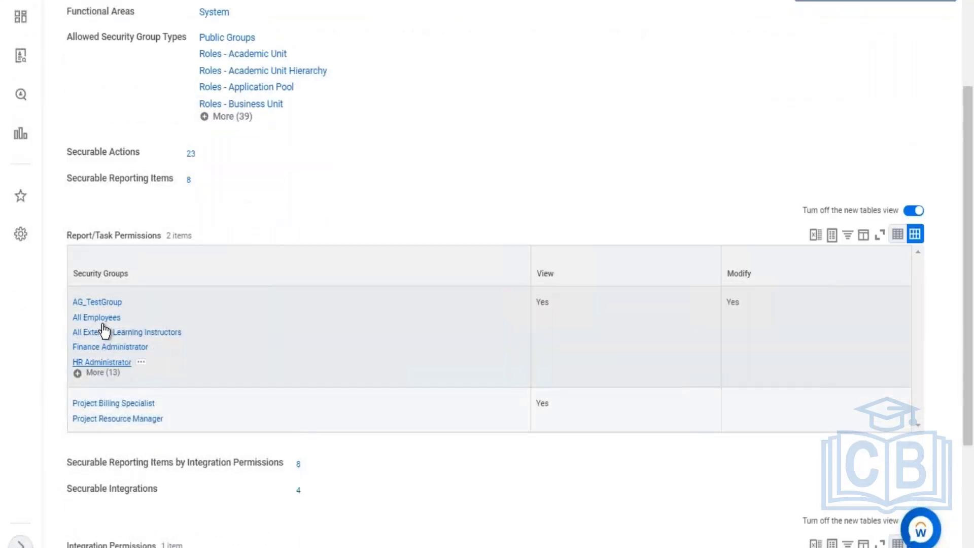
click(114, 374)
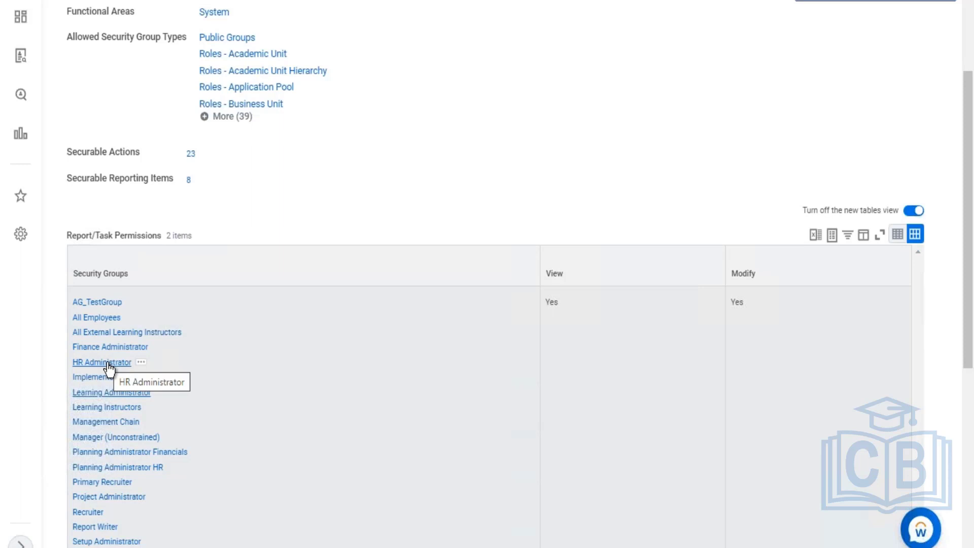
scroll(169, 318, up, 3)
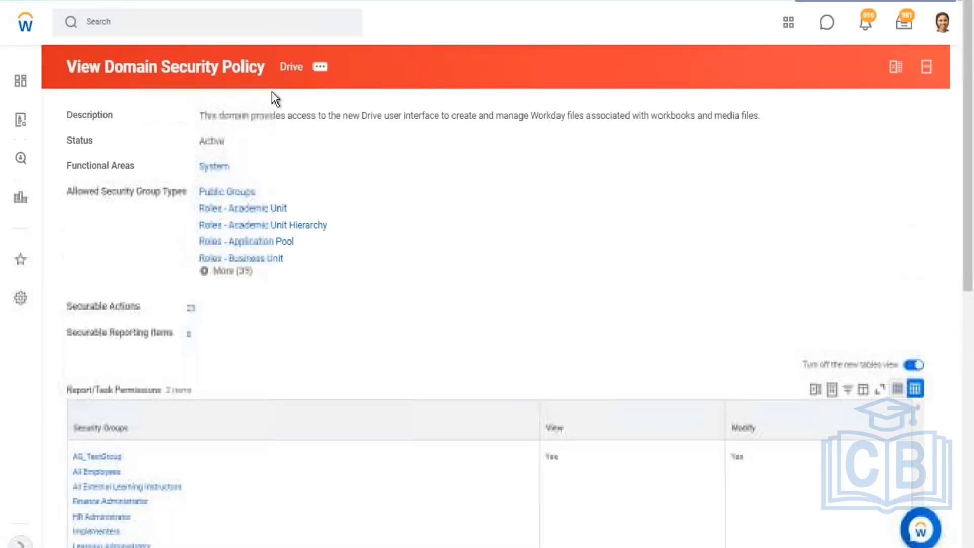
- Open Drive for the current account
click(942, 22)
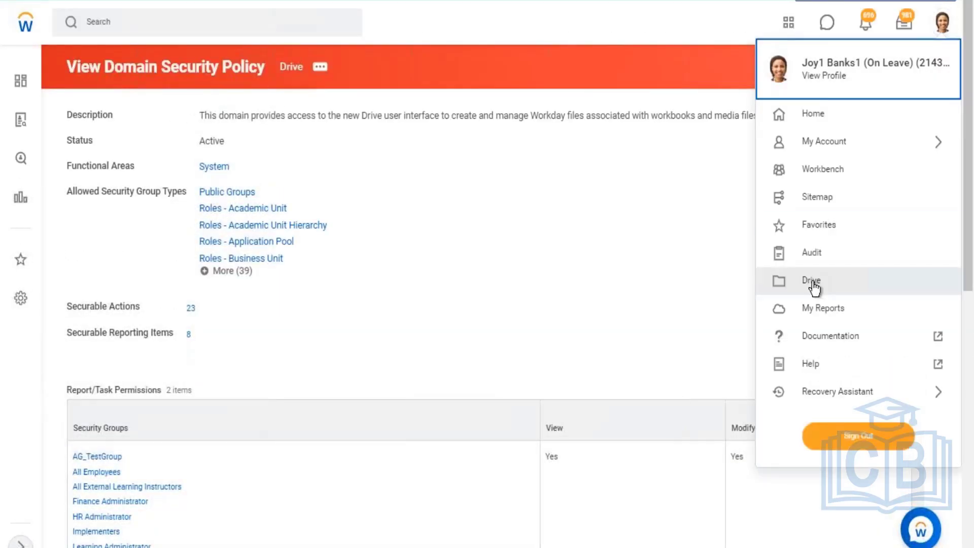
key(Escape)
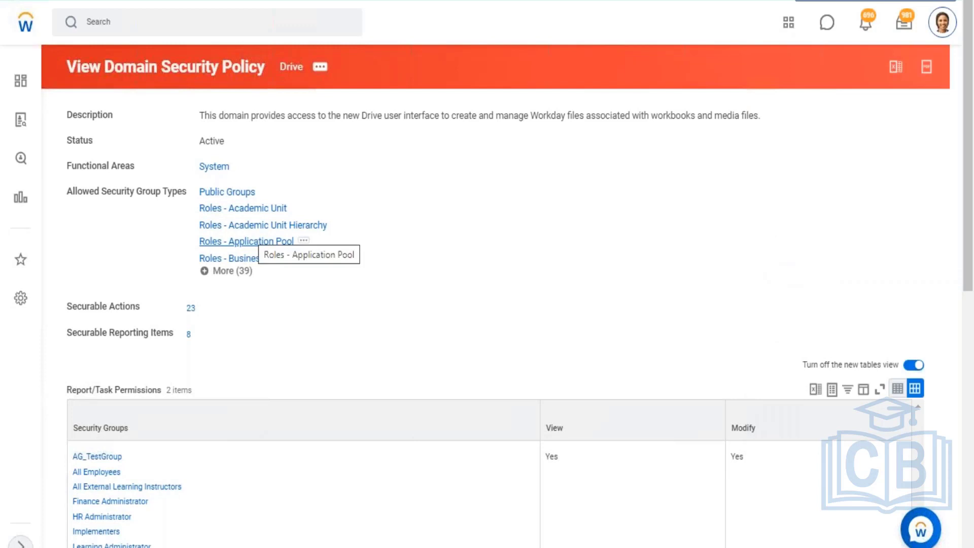
click(253, 241)
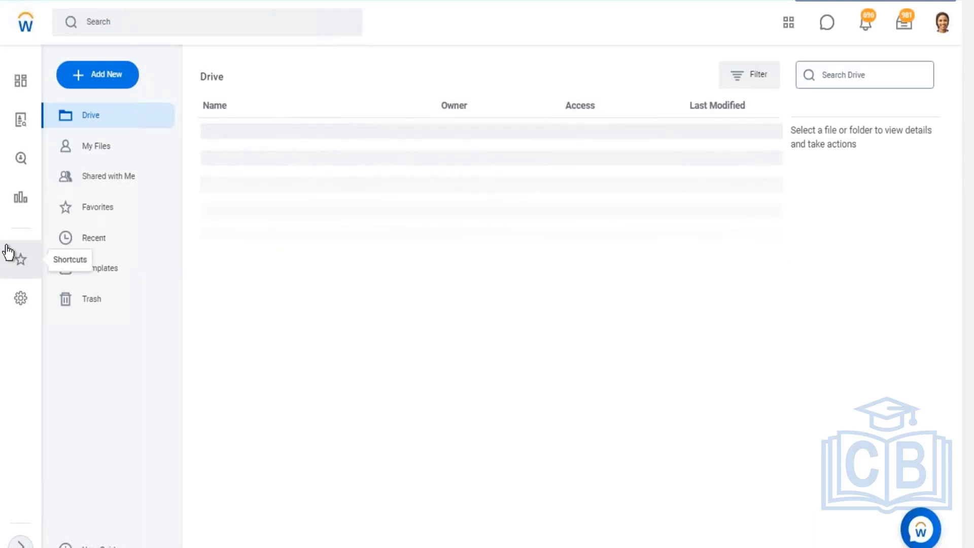
- Create a new discovery board in Drive named "Wb - Feb.07"
click(98, 77)
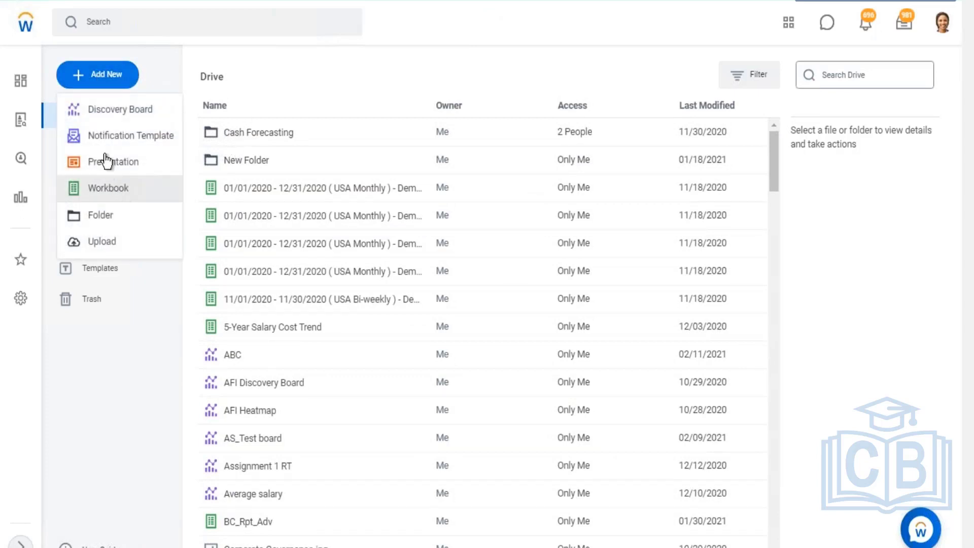
click(122, 116)
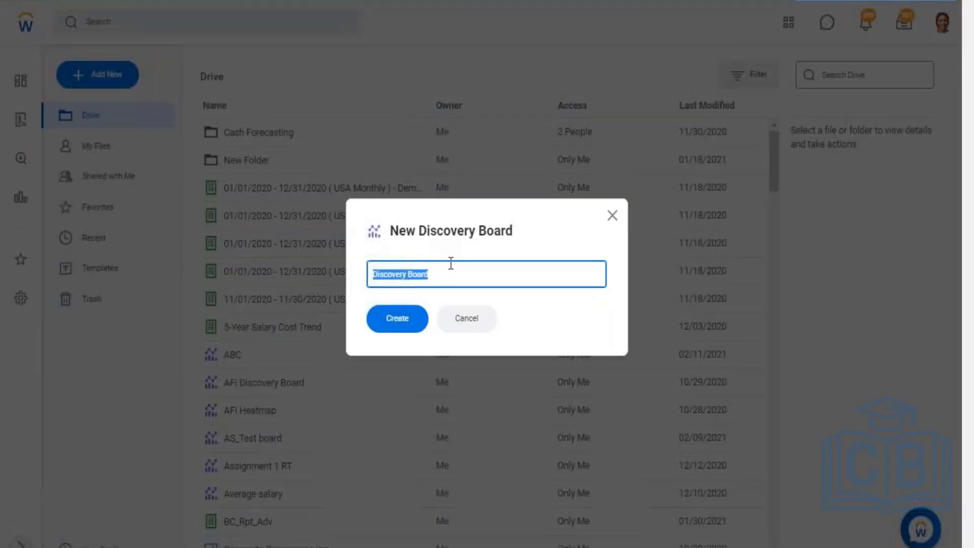
text(Wb)
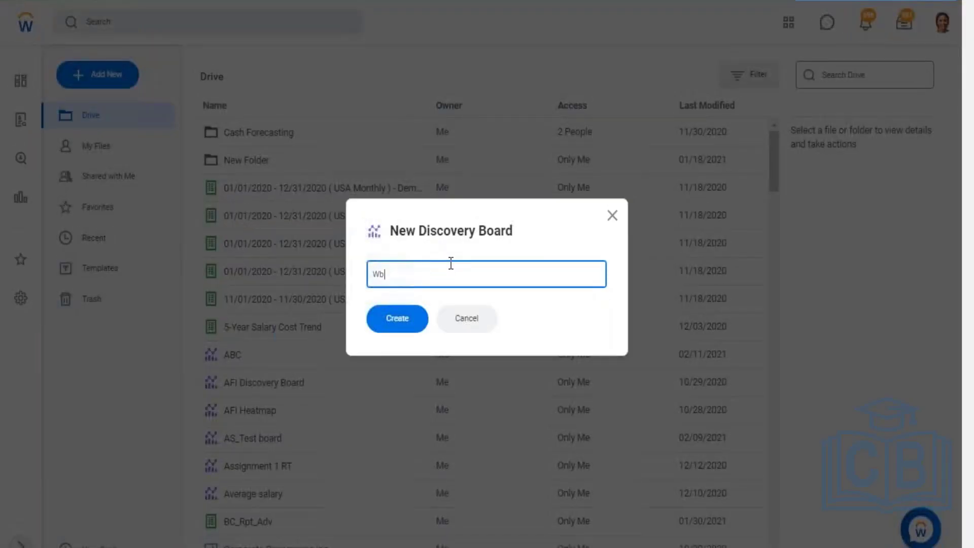
text( - Feb.07)
click(419, 322)
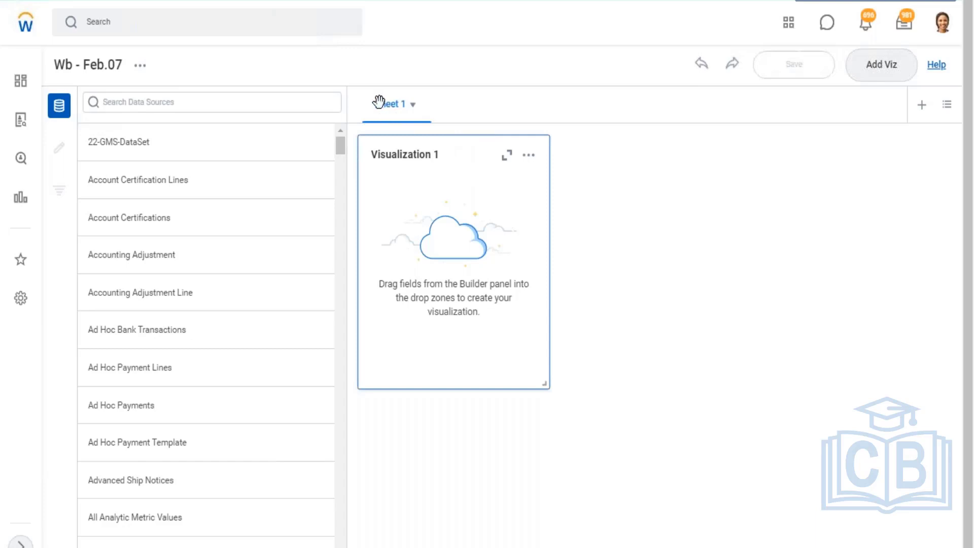
- Rename the board's first sheet as "Emp Metrics"
click(413, 105)
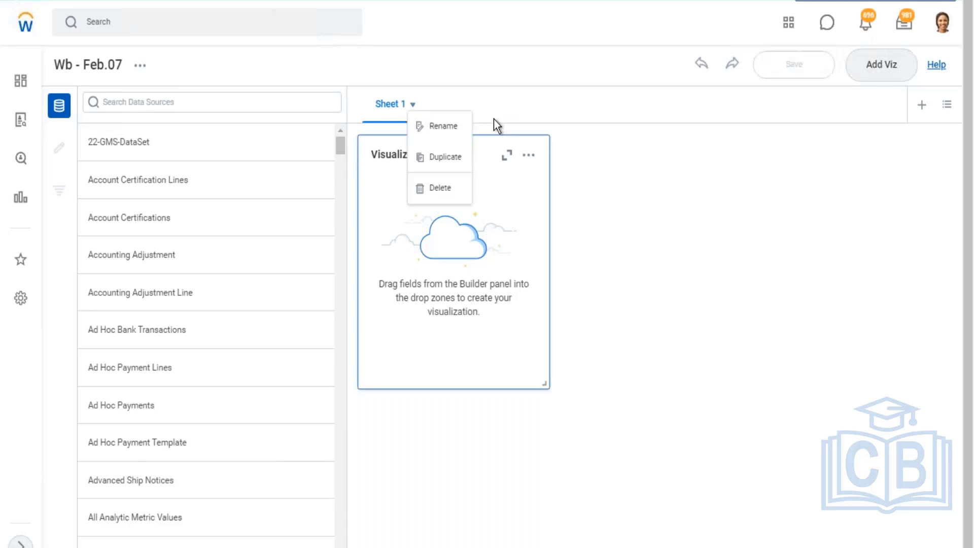
click(456, 134)
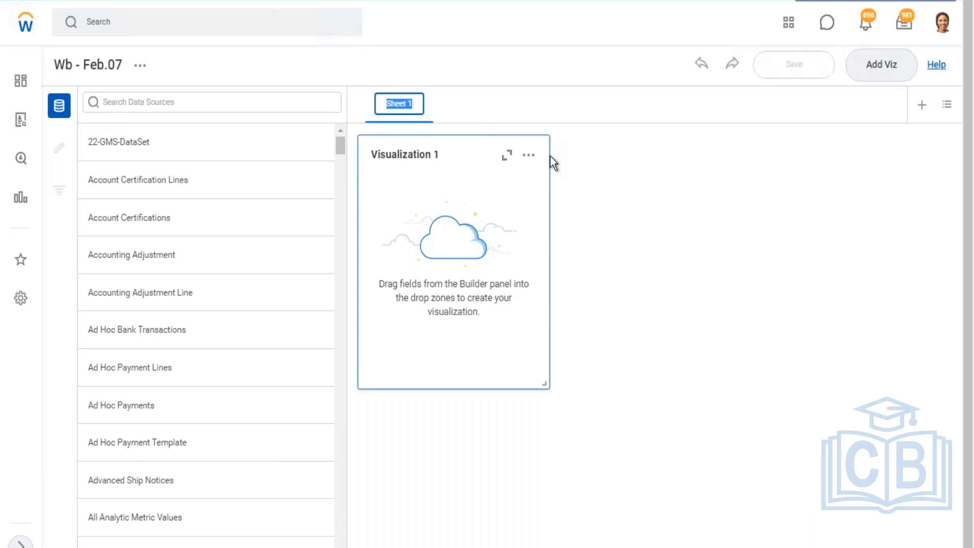
text(Emp M)
key(BackSpace)
key(BackSpace)
key(BackSpace)
key(BackSpace)
key(BackSpace)
text(Metrics)
key(Return)
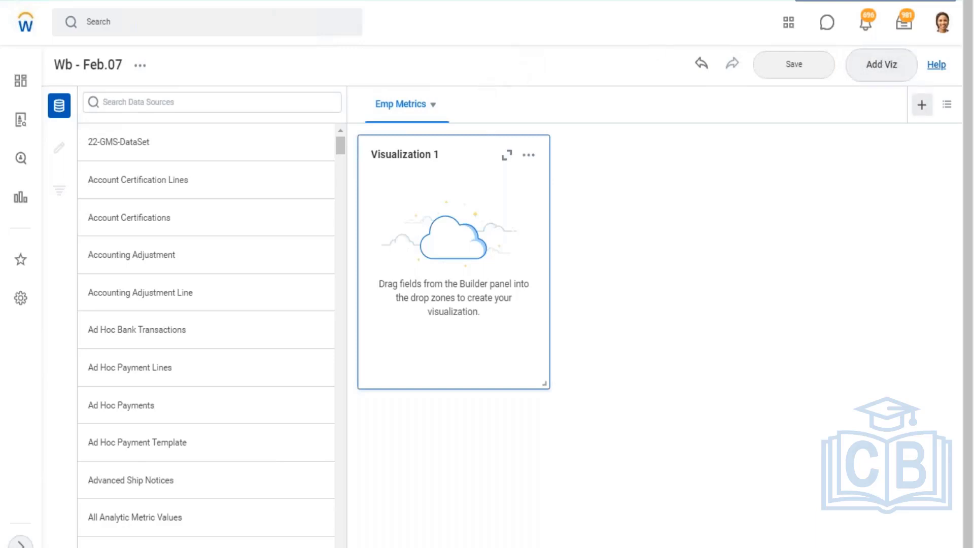
- Add a second sheet to the discovery board and name it "Org Metrics"
click(922, 106)
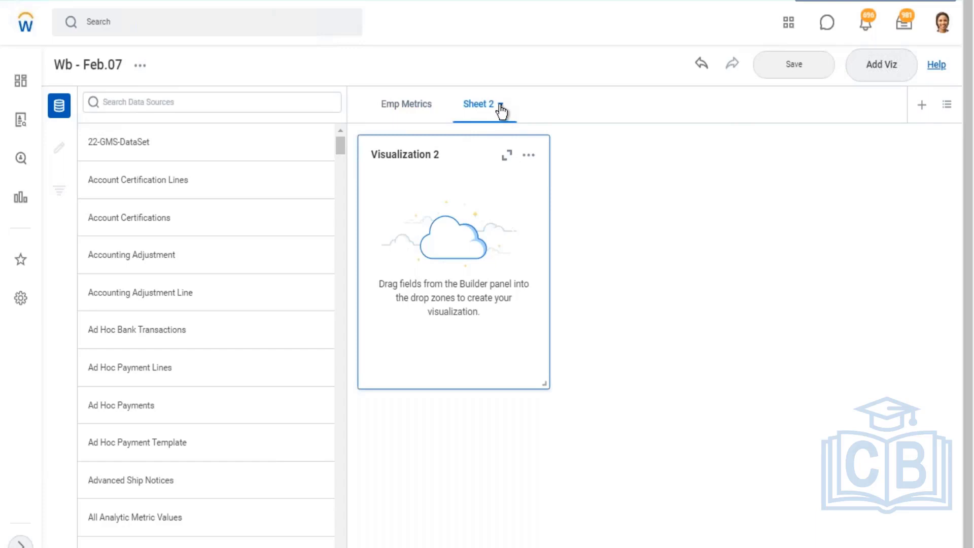
click(501, 104)
click(532, 127)
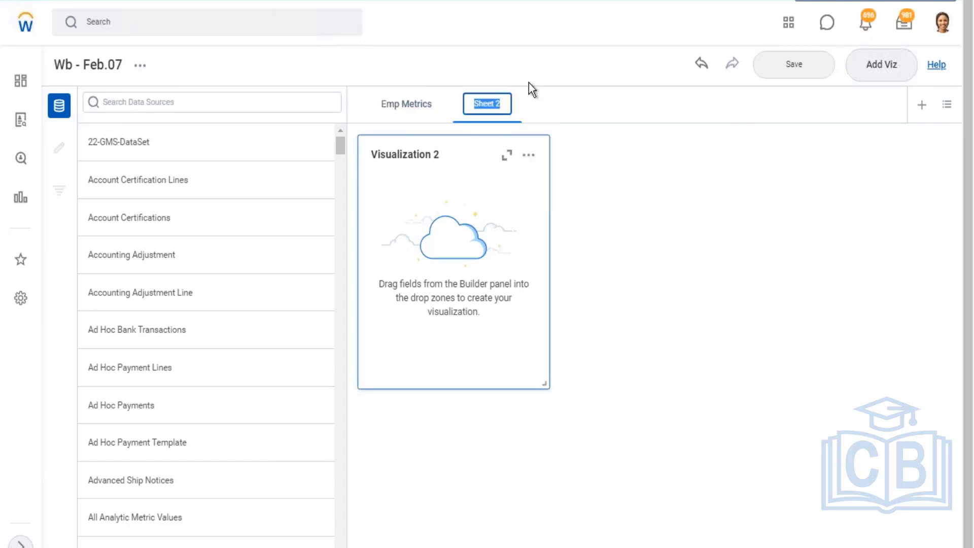
text(Org Me)
text(trics)
key(Return)
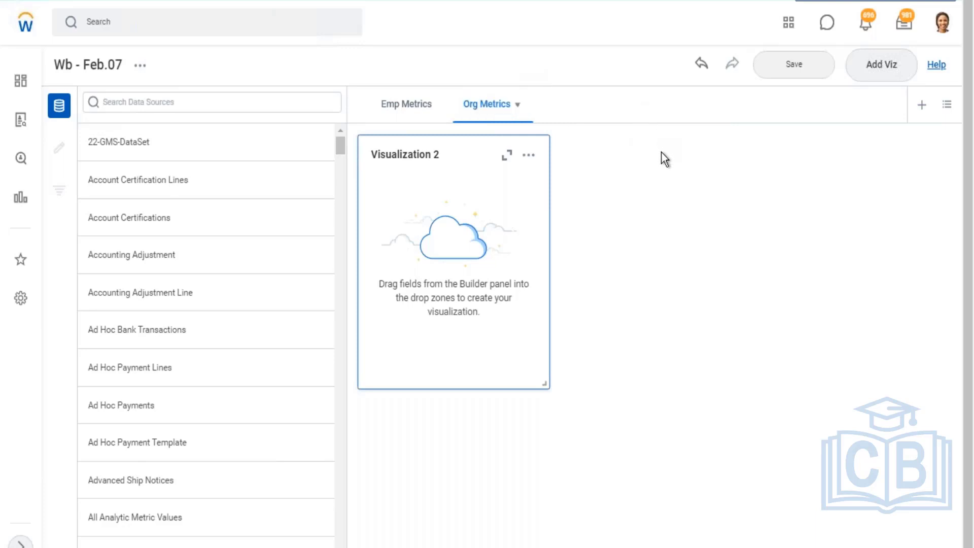
- On the Emp Metrics sheet, find and open the data source "WB - Feb.07 - DDS01 - 01 - Company Details"
click(409, 109)
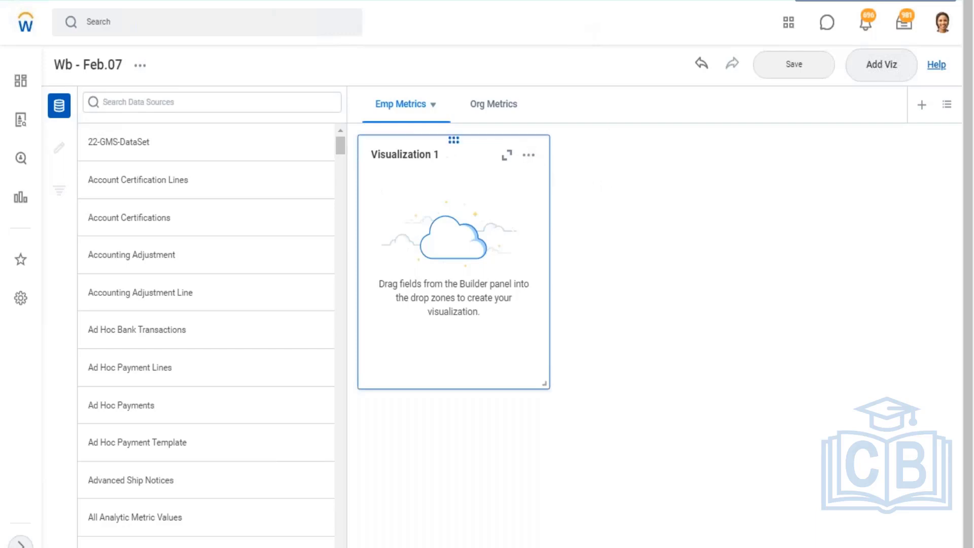
click(135, 102)
click(135, 101)
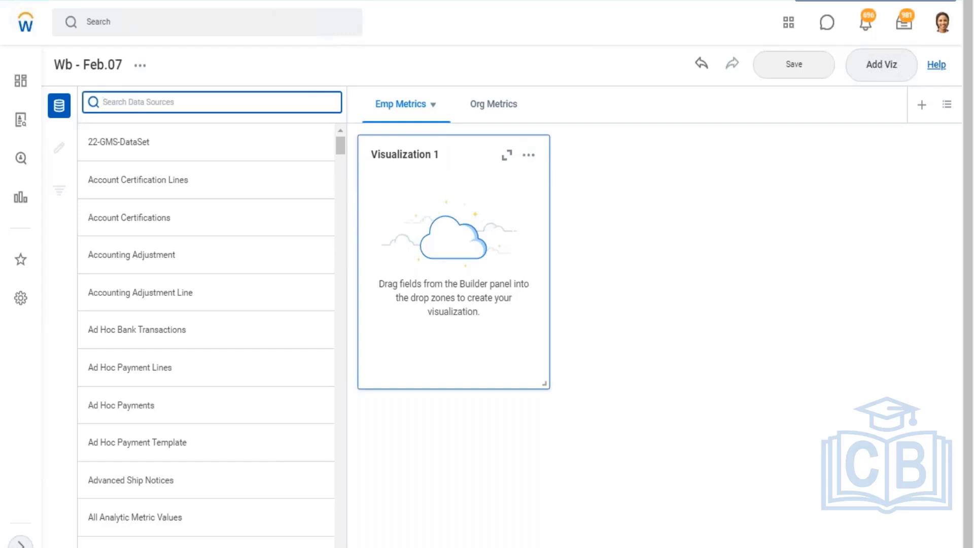
text(WB - Feb.07 - DDS01 - 01 - Company Details)
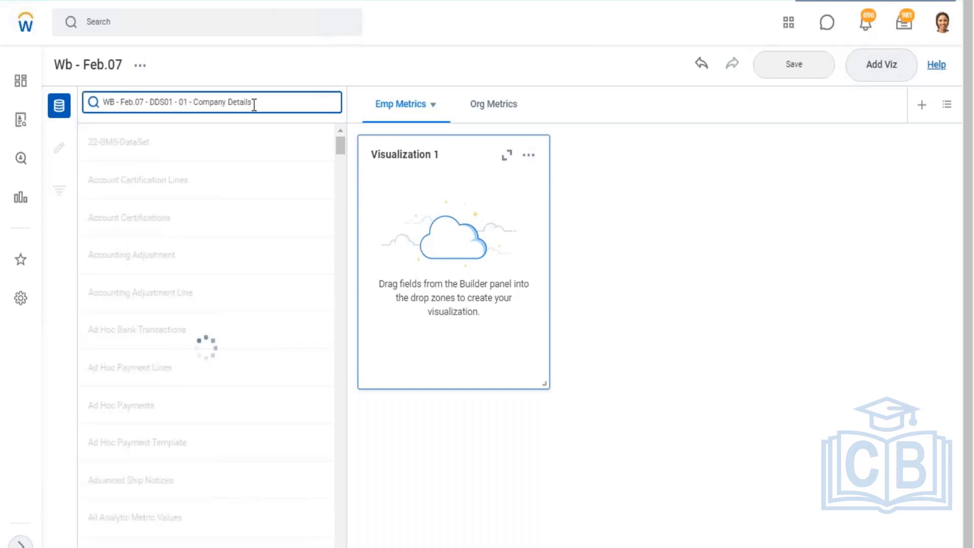
mouse_move(206, 150)
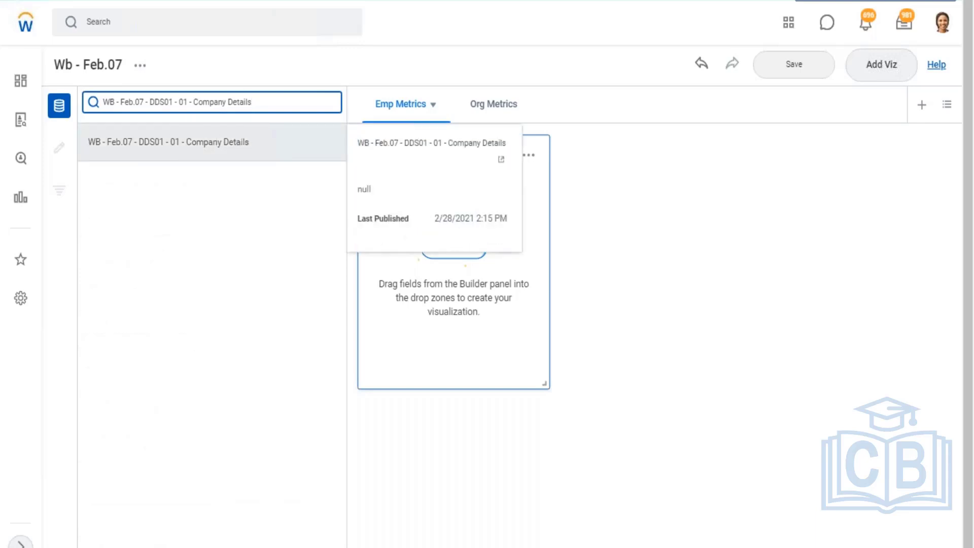
drag(250, 142, 90, 148)
click(93, 147)
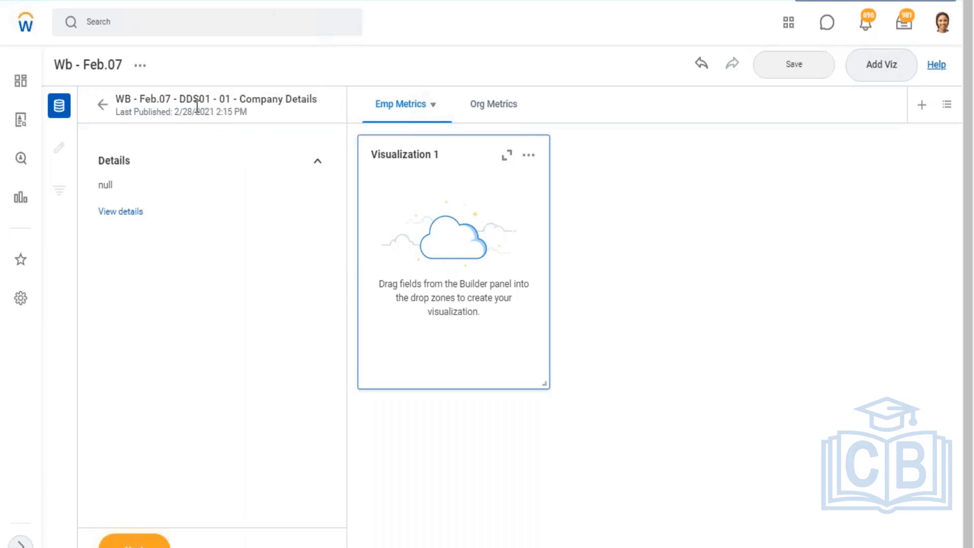
- Return to the data source list, copy the existing search text, search for "worker for" and open Workers for HCM Reporting
click(103, 105)
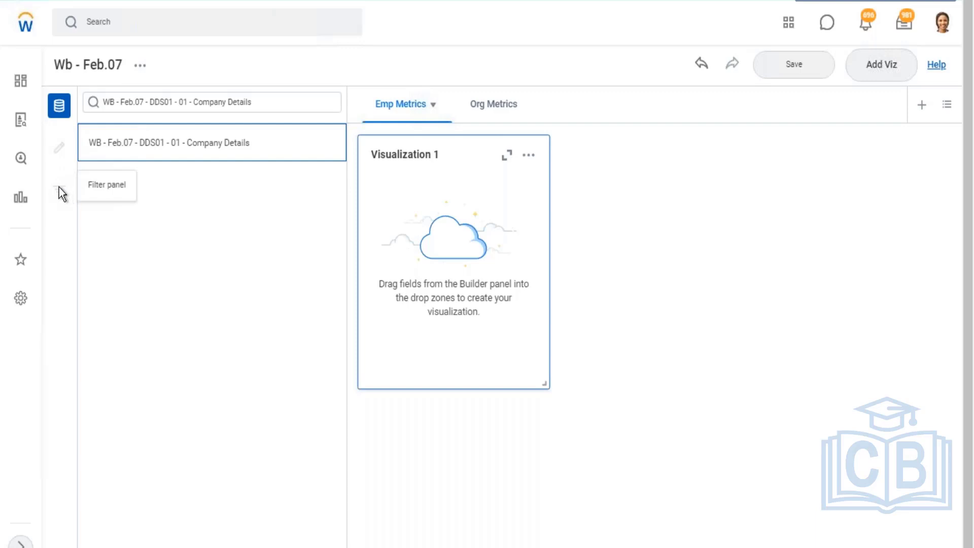
mouse_move(221, 138)
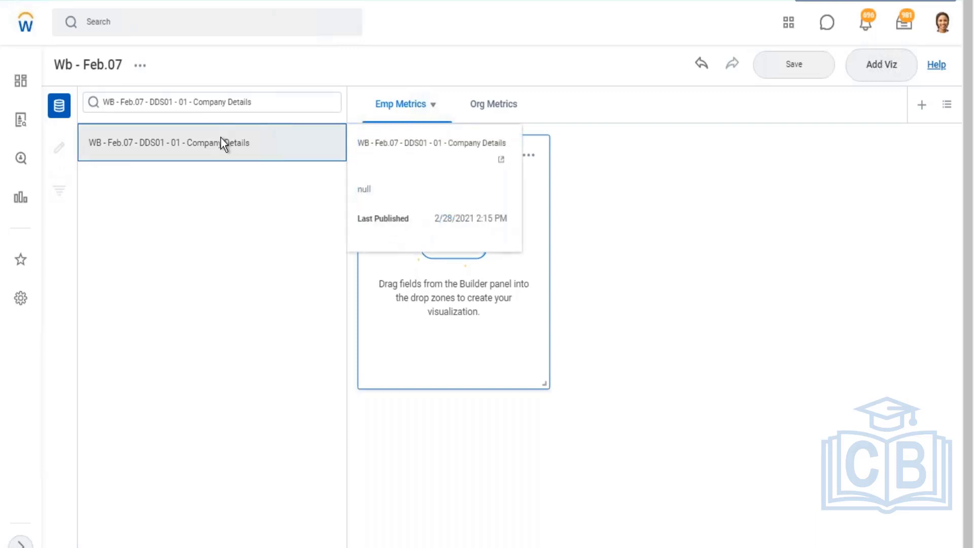
click(274, 101)
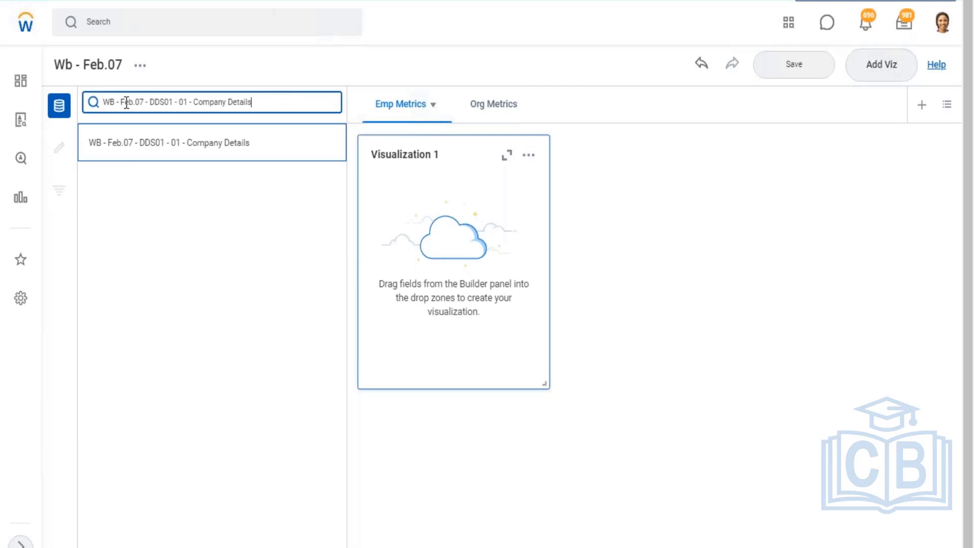
triple_click(126, 102)
key(ctrl+c)
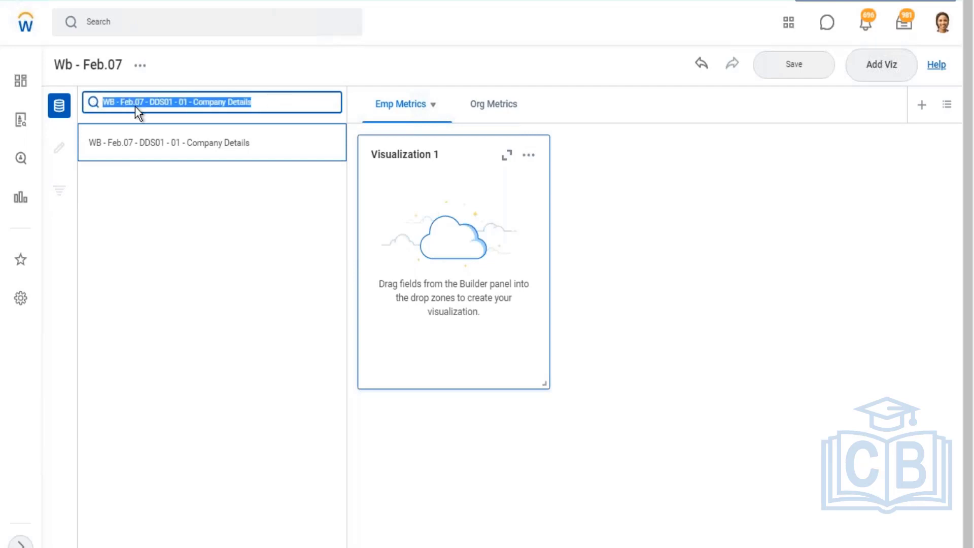
key(BackSpace)
text(worker f)
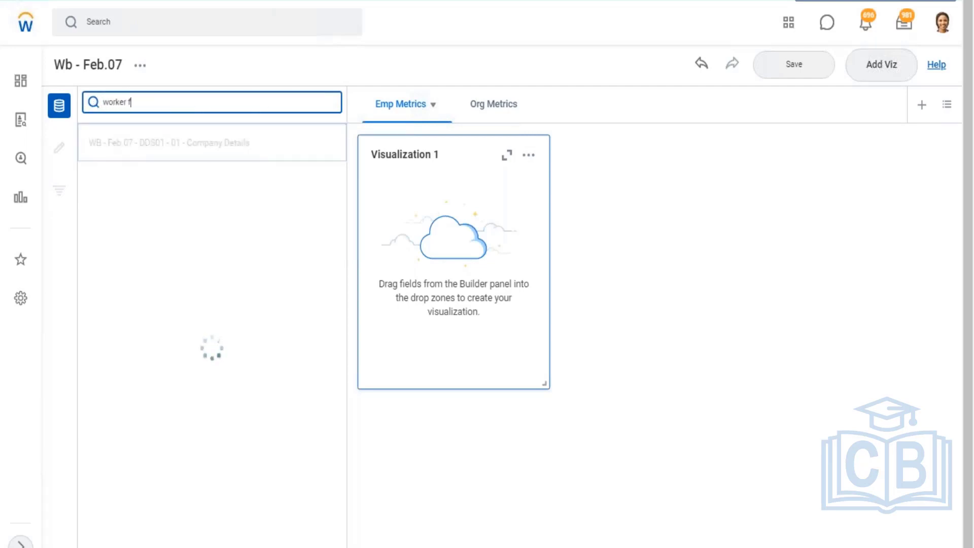
text(or)
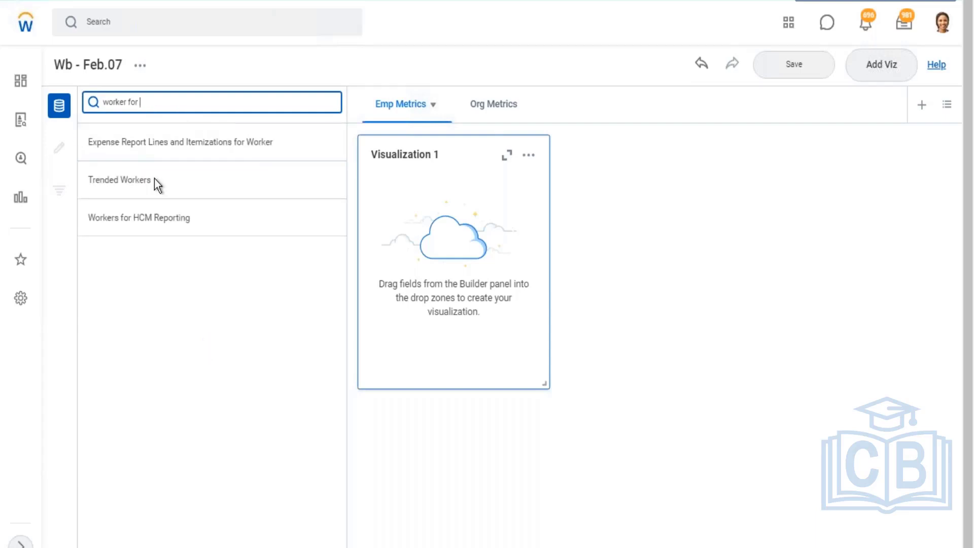
click(212, 209)
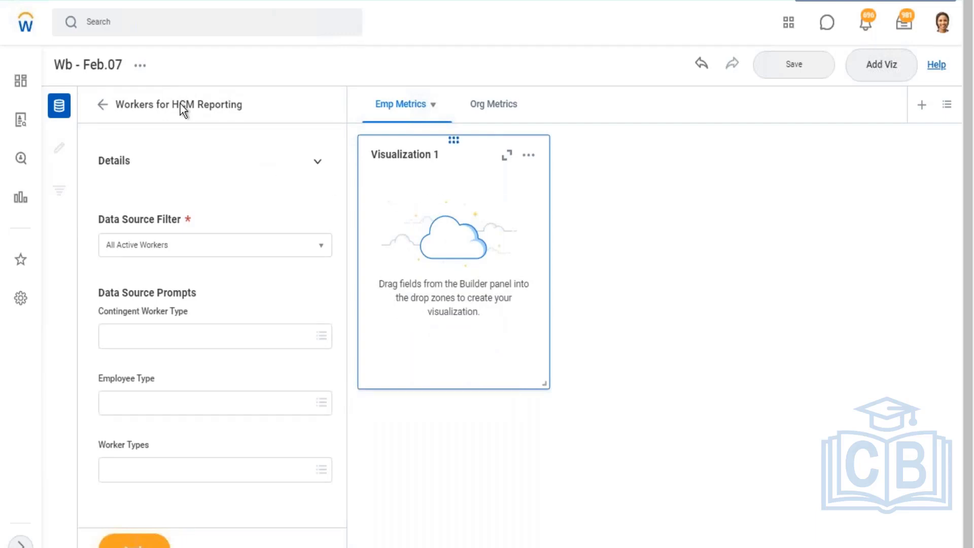
- Review the Data Source Filter choices and apply Workers for HCM Reporting with the All Active Workers filter
drag(99, 226, 188, 230)
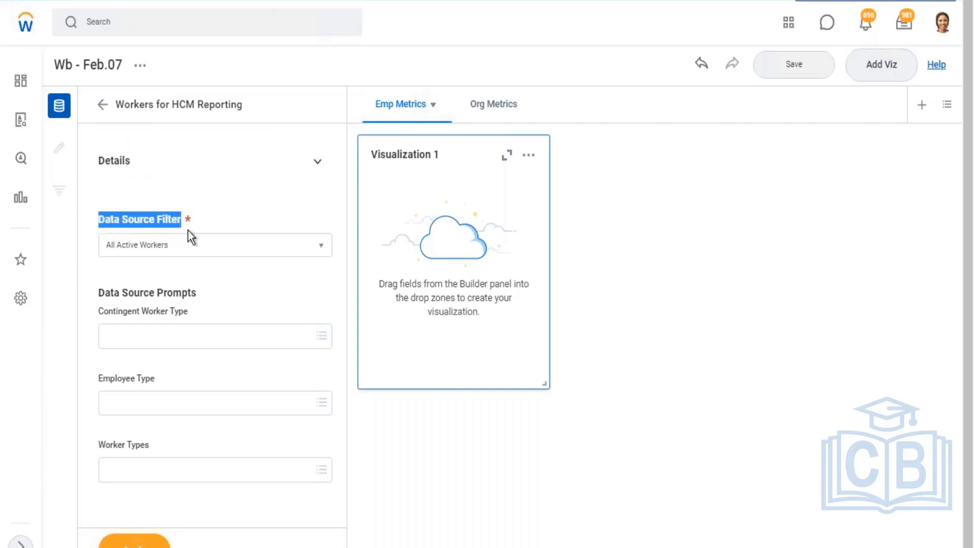
click(328, 252)
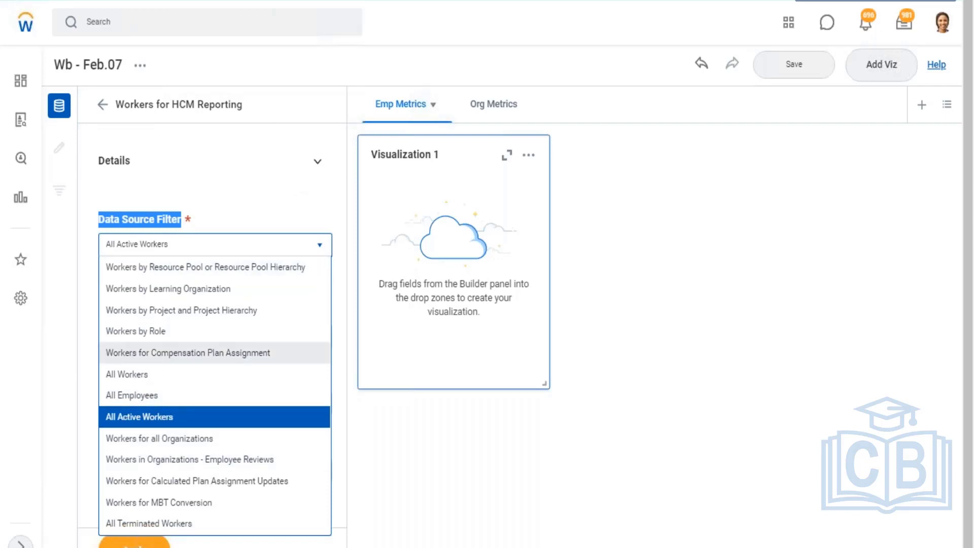
click(329, 185)
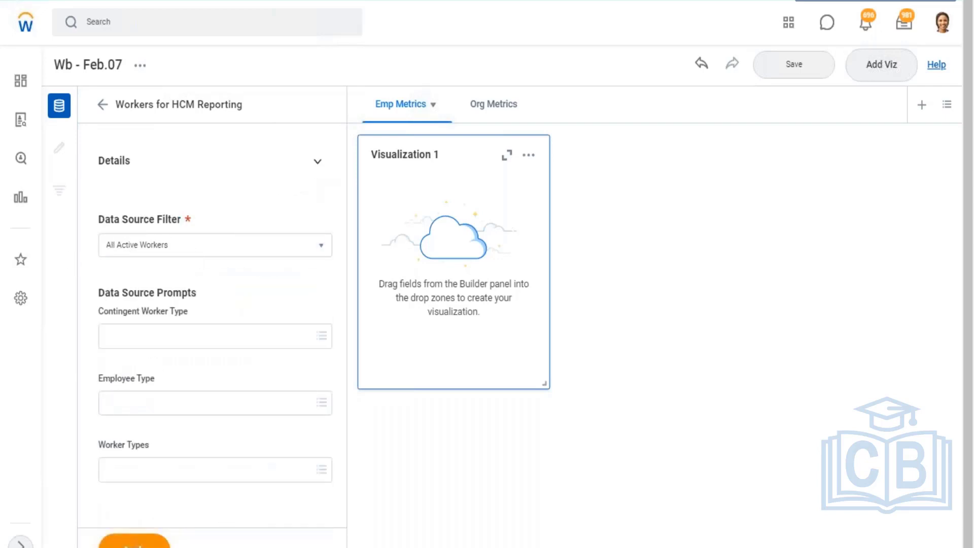
click(134, 541)
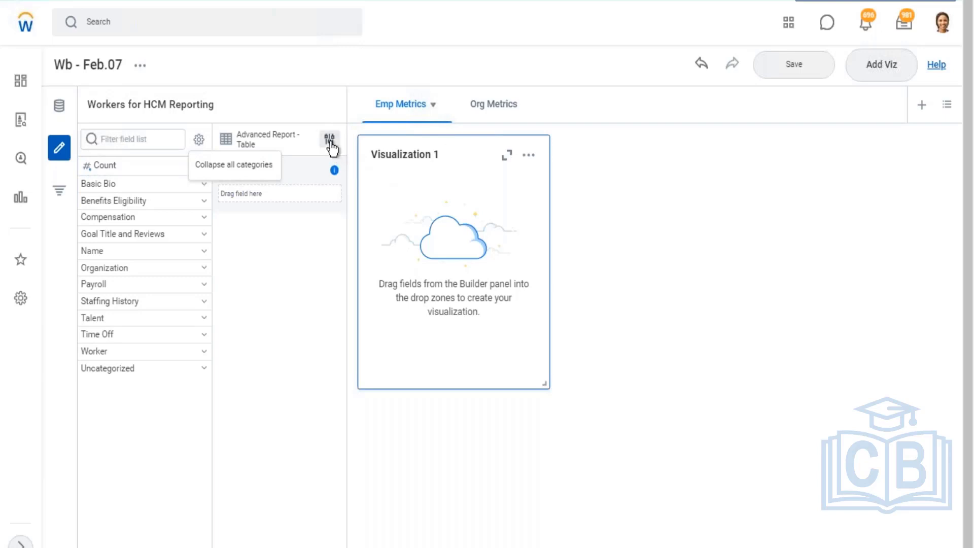
- Turn off the board's option to show only curated fields
click(140, 65)
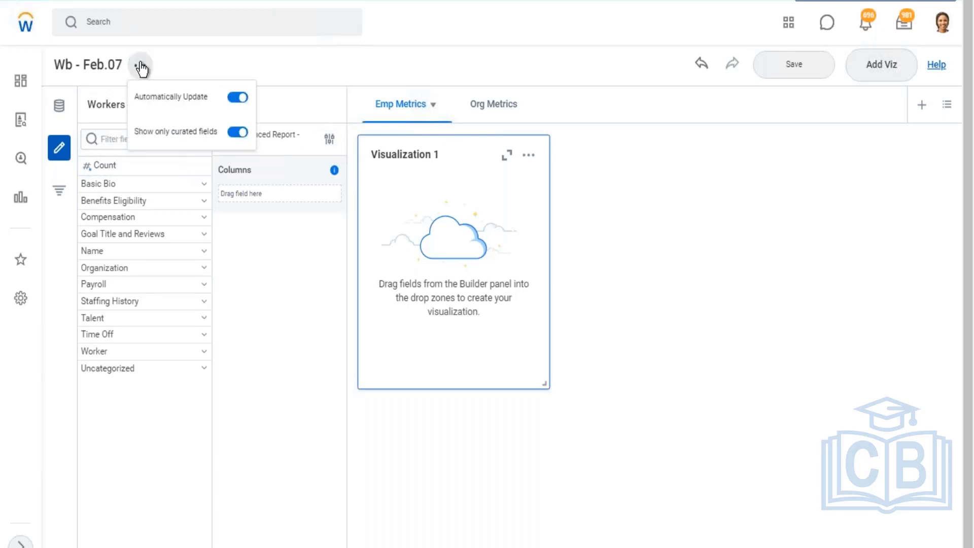
click(236, 132)
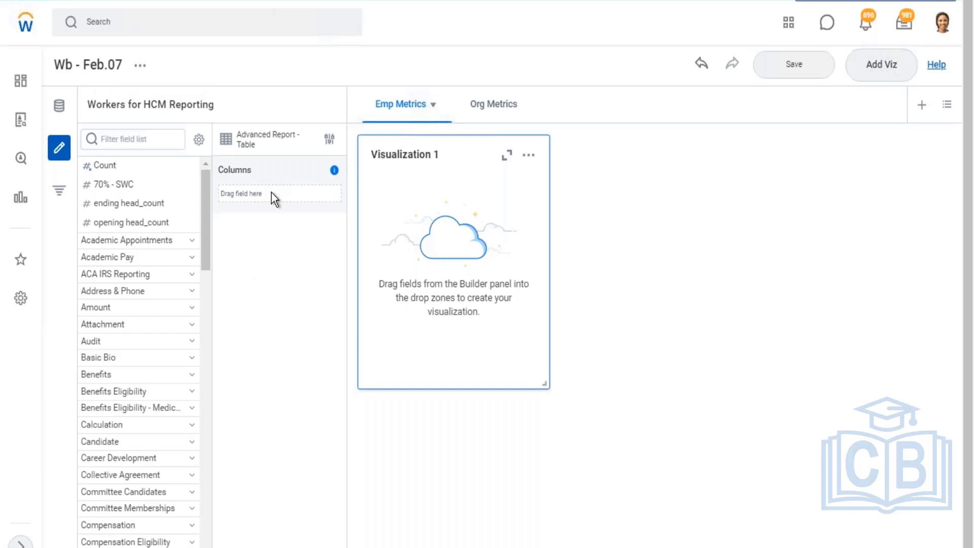
key(Tab)
- Switch Visualization 1's data source to "WB - Feb.07 - DDS01 - 01 - Company Details" and apply it
drag(96, 105, 204, 105)
click(59, 106)
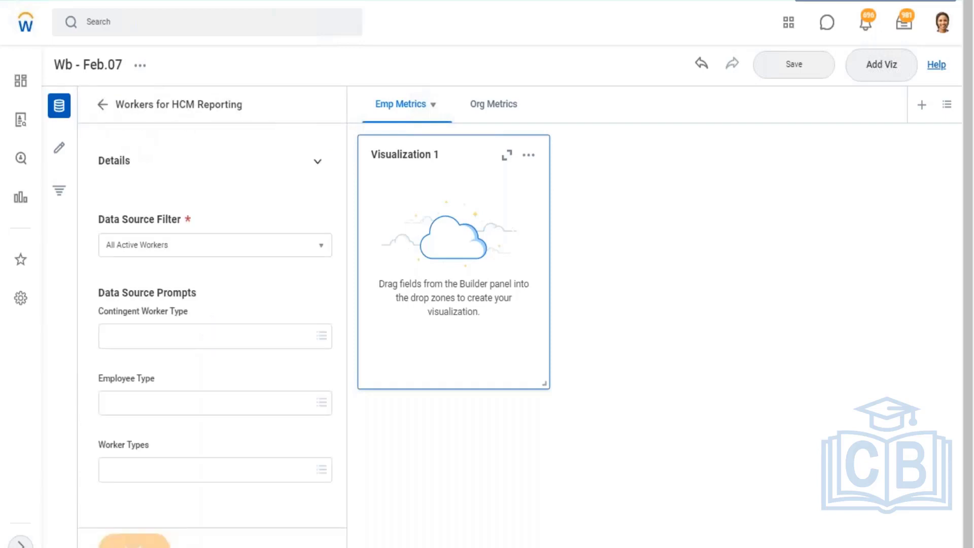
click(102, 104)
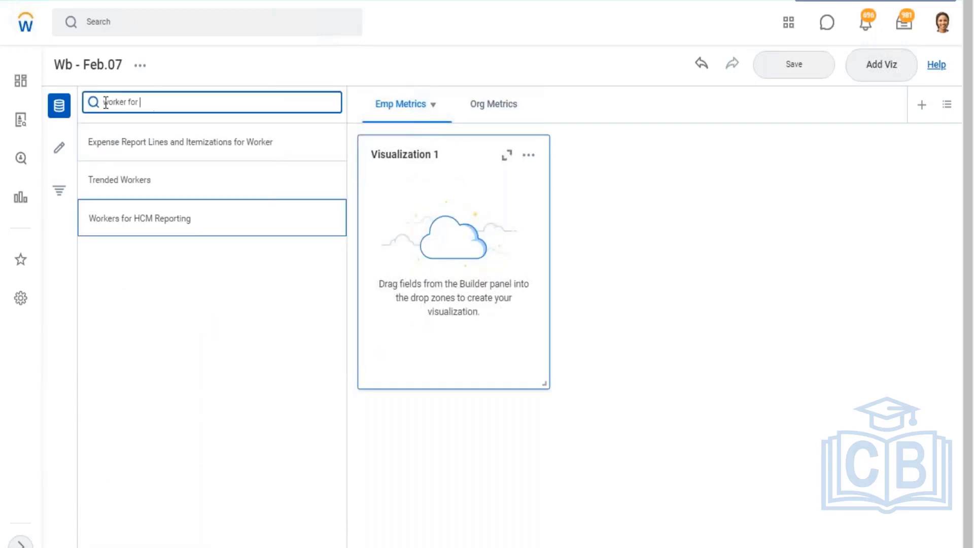
key(BackSpace)
key(ctrl+v)
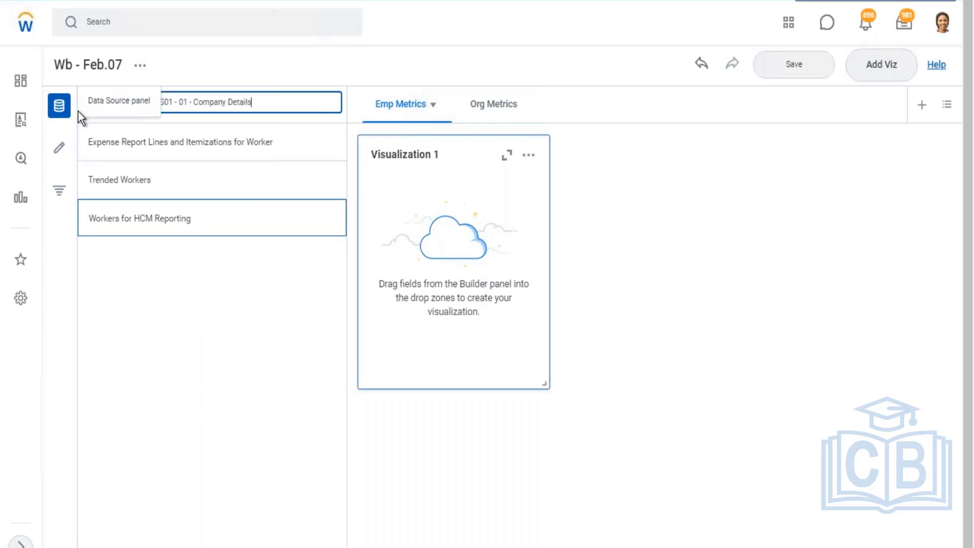
click(193, 144)
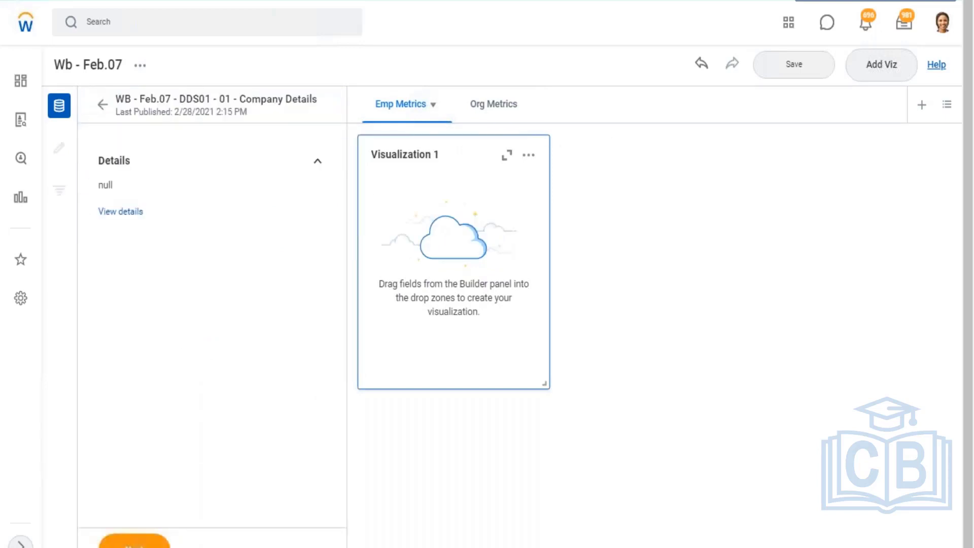
click(158, 503)
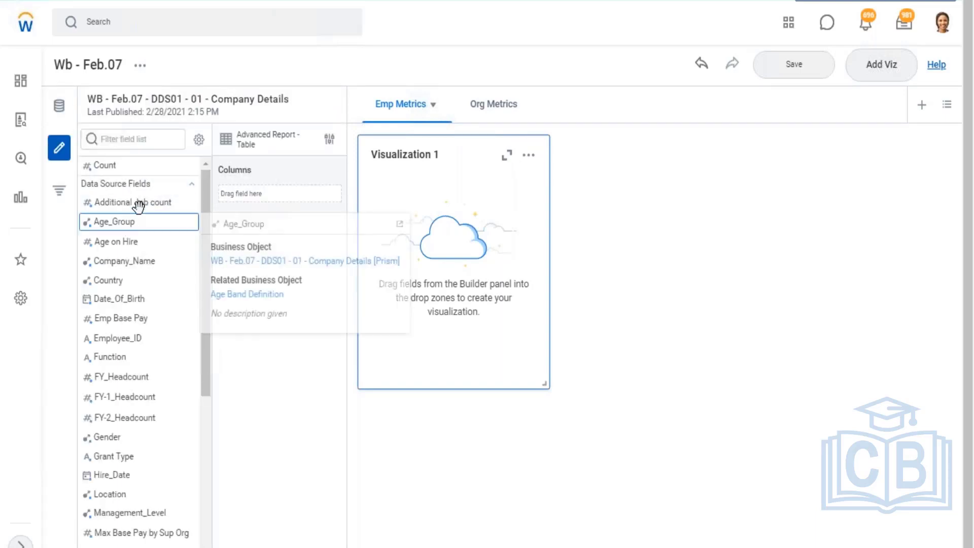
- Examine the Company Details source's fields and the available visualization types, highlighting the Table type under Advanced Report
scroll(135, 244, down, 3)
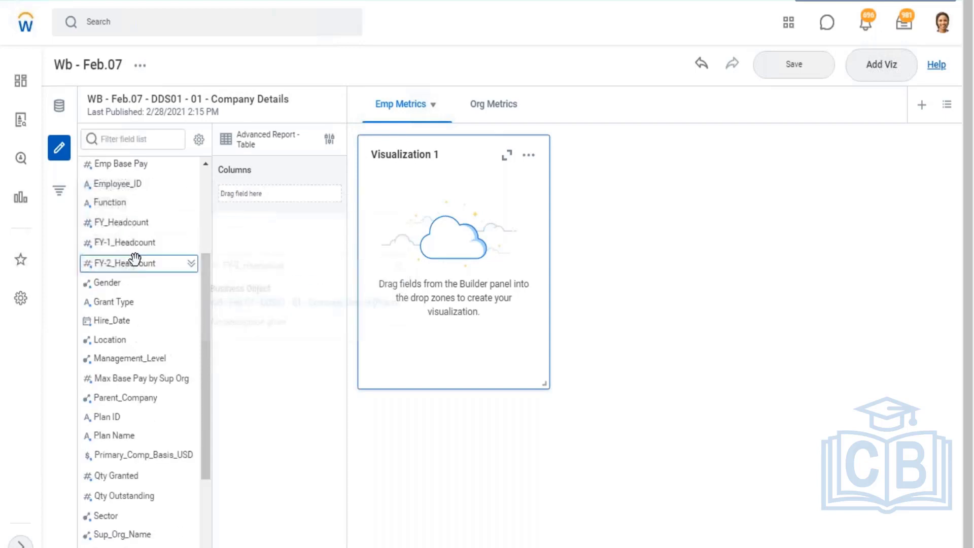
scroll(135, 260, down, 3)
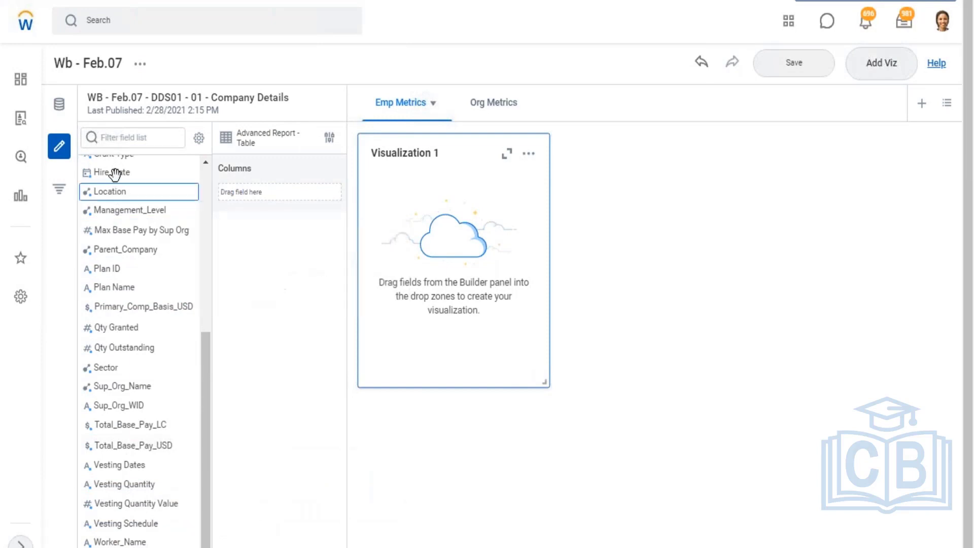
scroll(187, 365, up, 3)
mouse_move(192, 364)
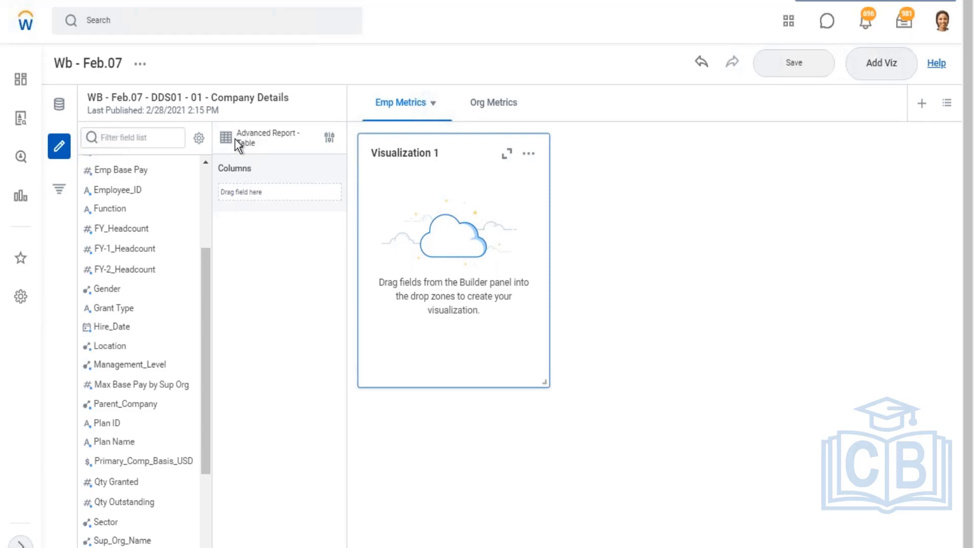
click(329, 140)
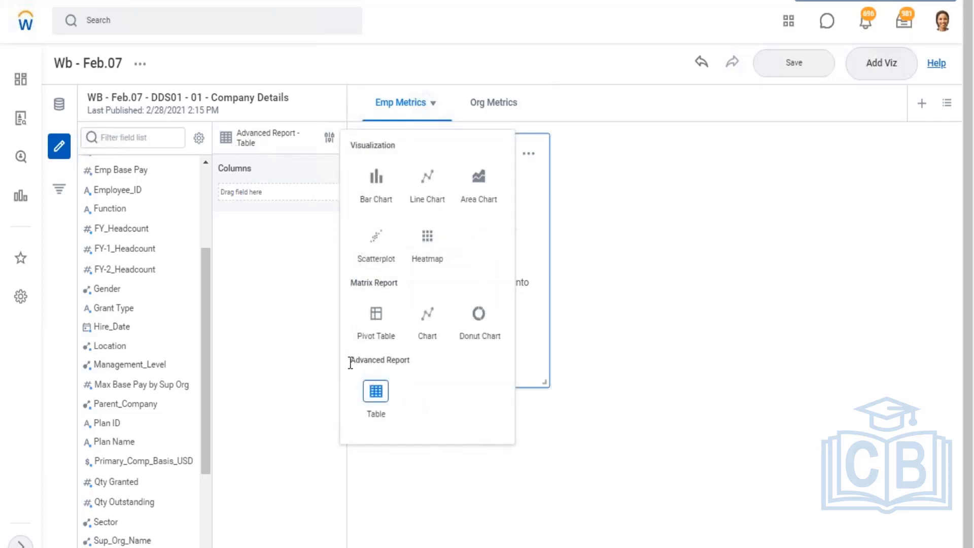
double_click(367, 394)
drag(415, 363, 349, 401)
click(292, 261)
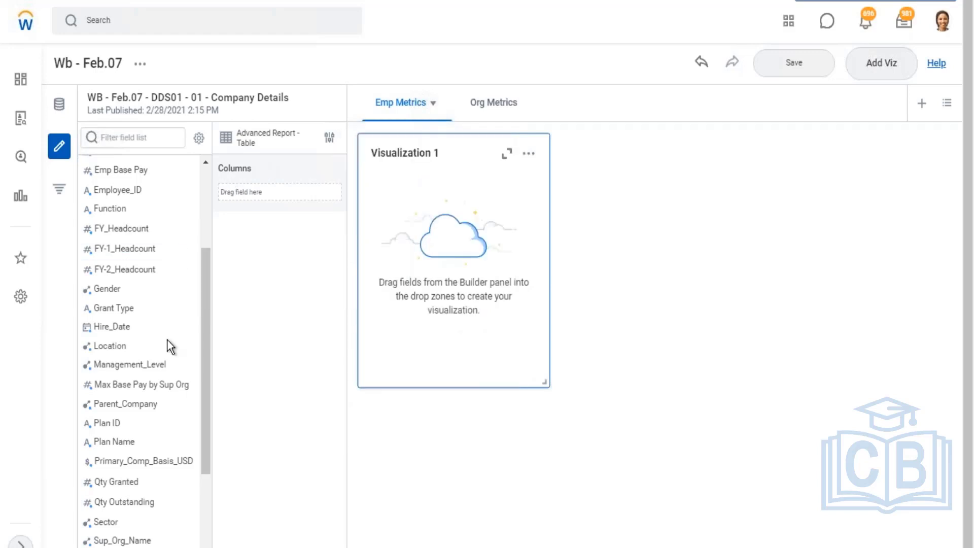
scroll(151, 373, down, 1)
scroll(152, 372, up, 4)
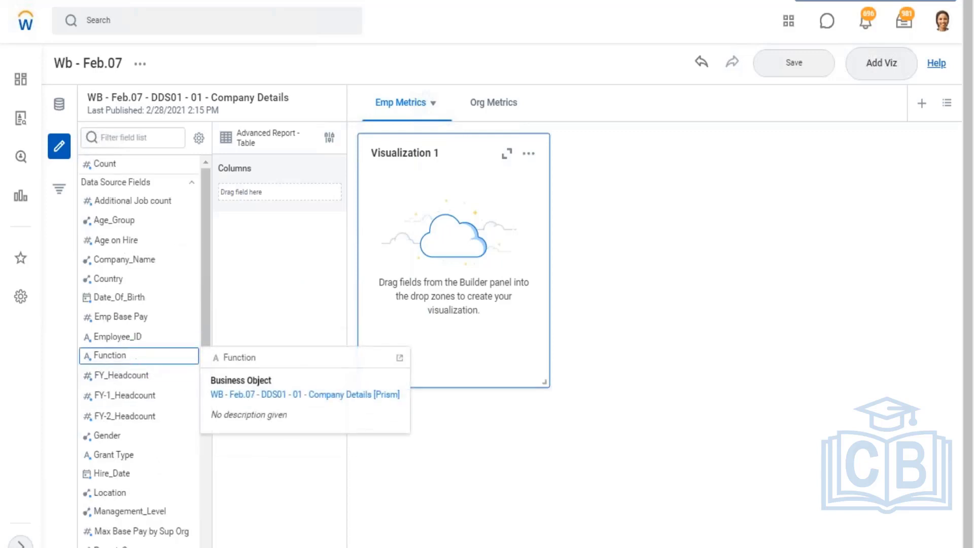
- Add the Worker_Name and Gender fields as the first two columns of Visualization 1's table
scroll(168, 371, down, 3)
scroll(168, 371, down, 3)
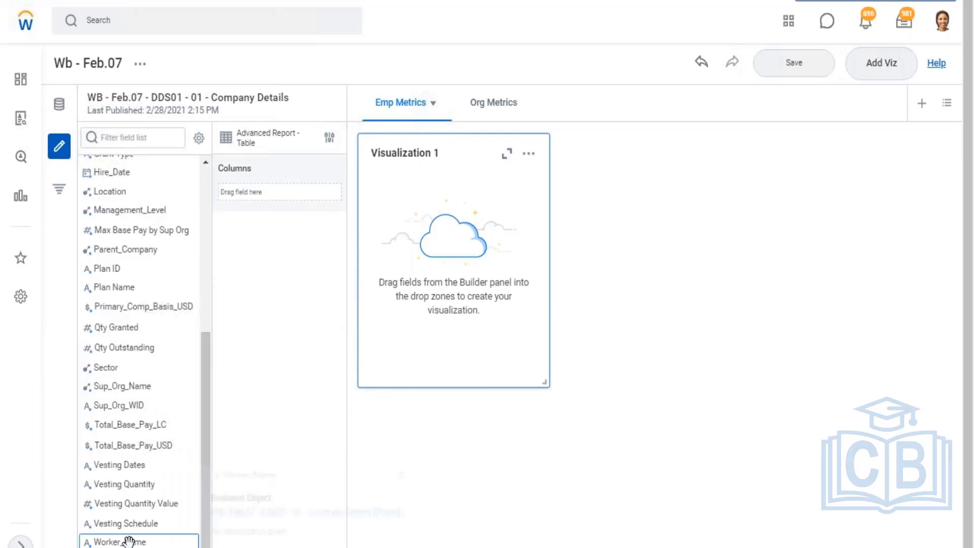
drag(237, 444, 270, 191)
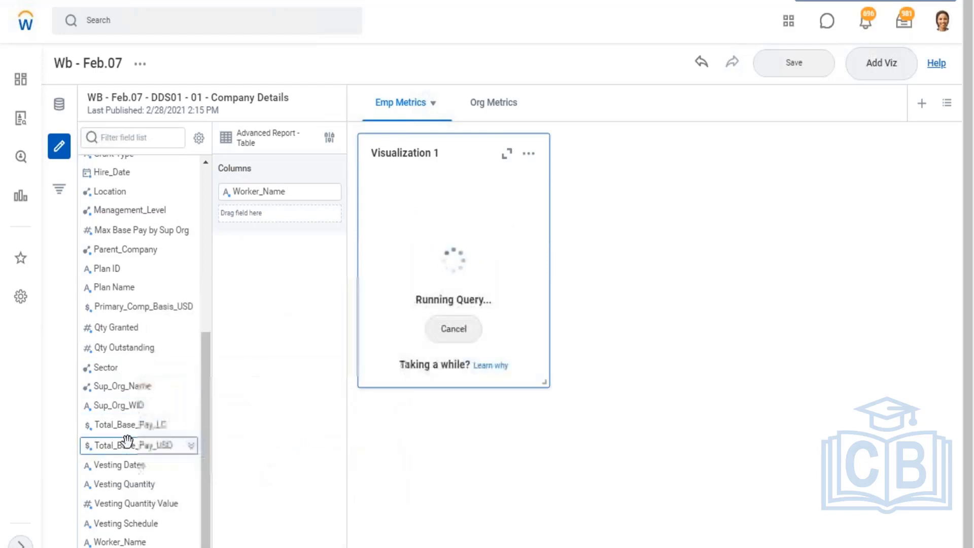
scroll(132, 381, up, 6)
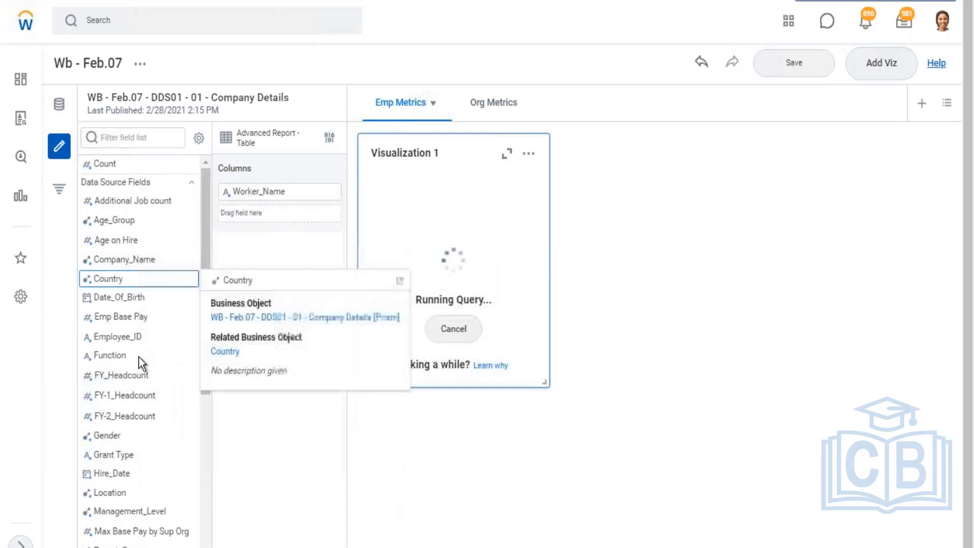
scroll(139, 370, down, 3)
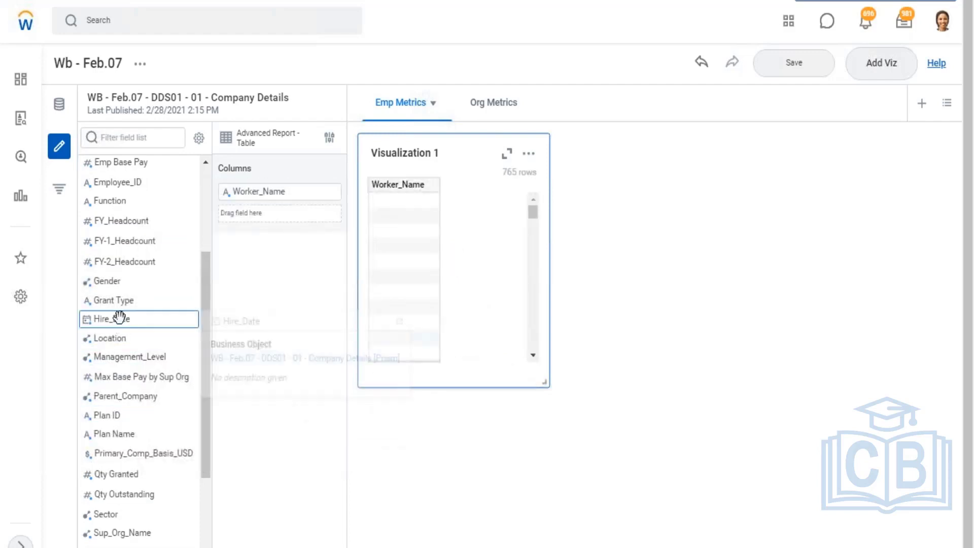
drag(109, 280, 259, 226)
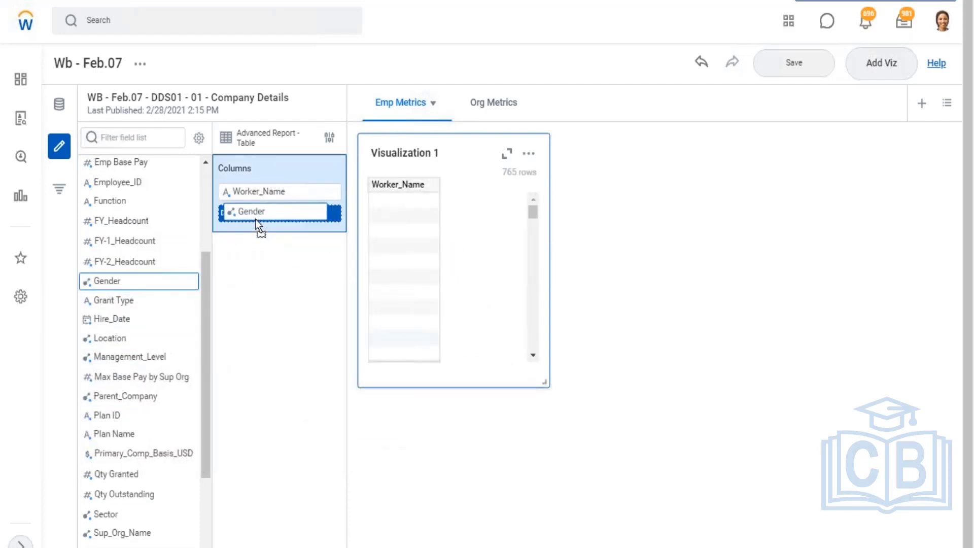
drag(313, 303, 311, 318)
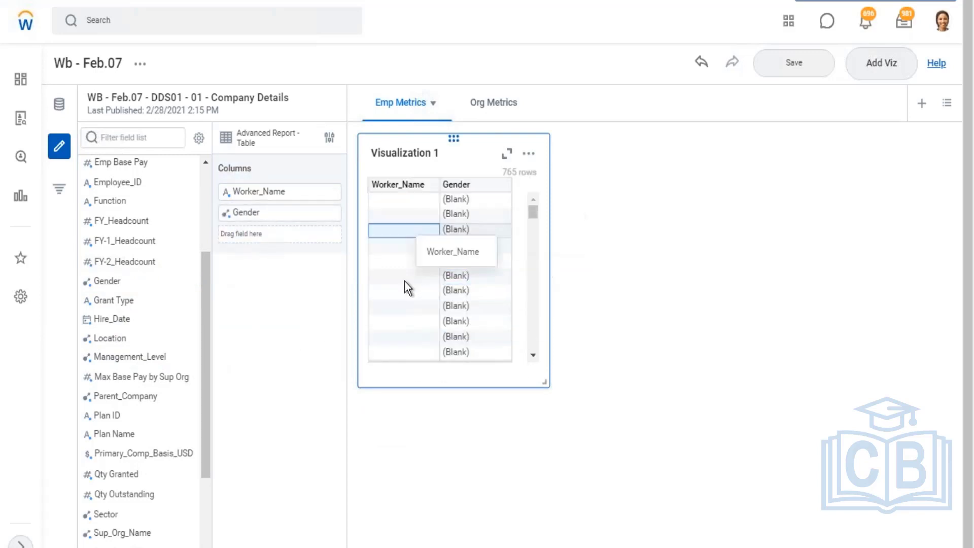
scroll(403, 282, down, 2)
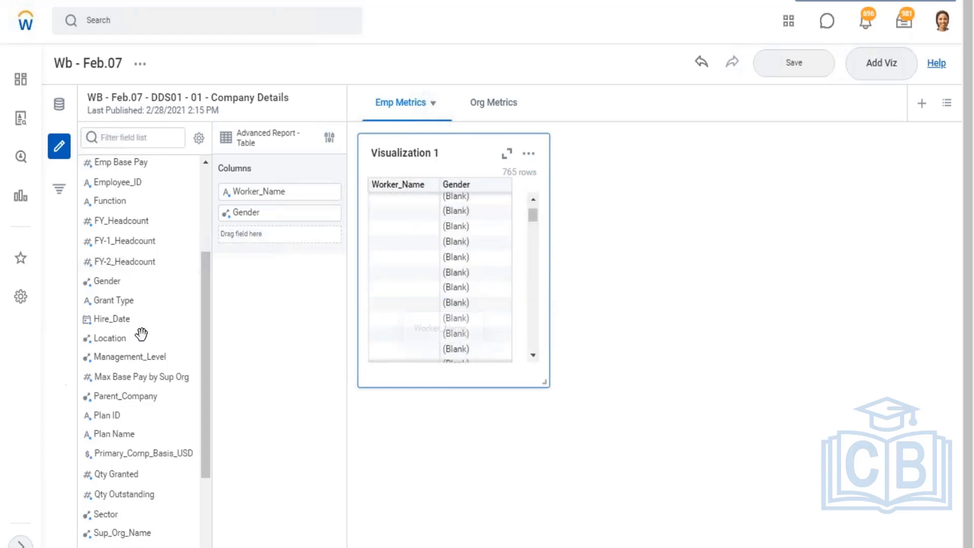
- Add Hire_Date and Management_Level as table columns after Gender, and widen Visualization 1 to span the sheet
mouse_move(107, 333)
mouse_move(126, 320)
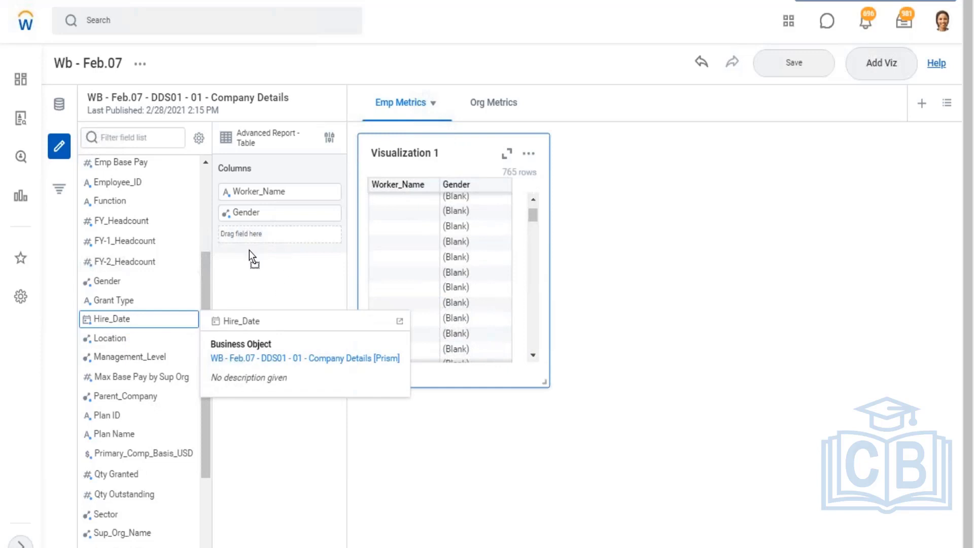
drag(249, 250, 244, 233)
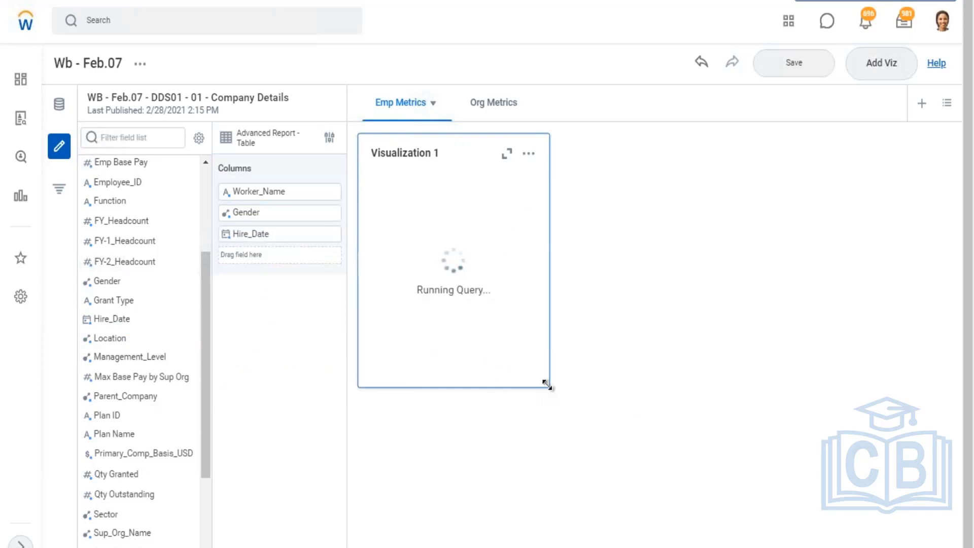
drag(781, 382, 965, 391)
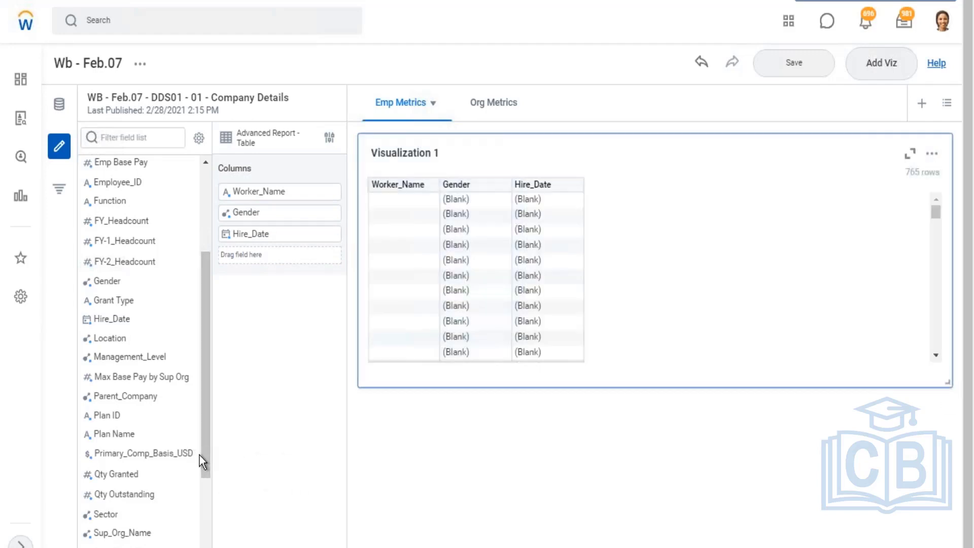
click(132, 361)
mouse_move(269, 277)
mouse_down()
mouse_move(254, 264)
mouse_move(254, 272)
mouse_up()
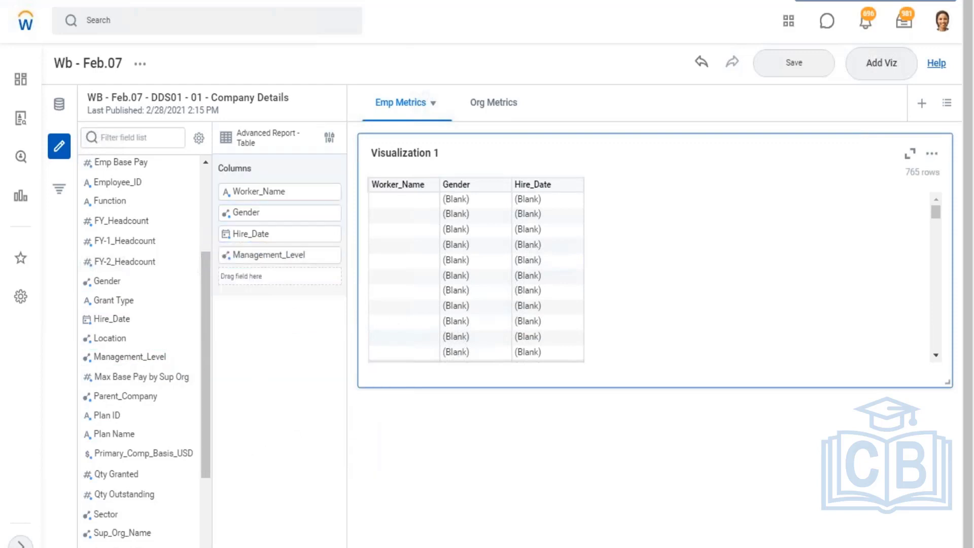
- Find the Employee_ID field in the Company Details source and insert it as the first column, before Worker_Name
scroll(140, 456, down, 3)
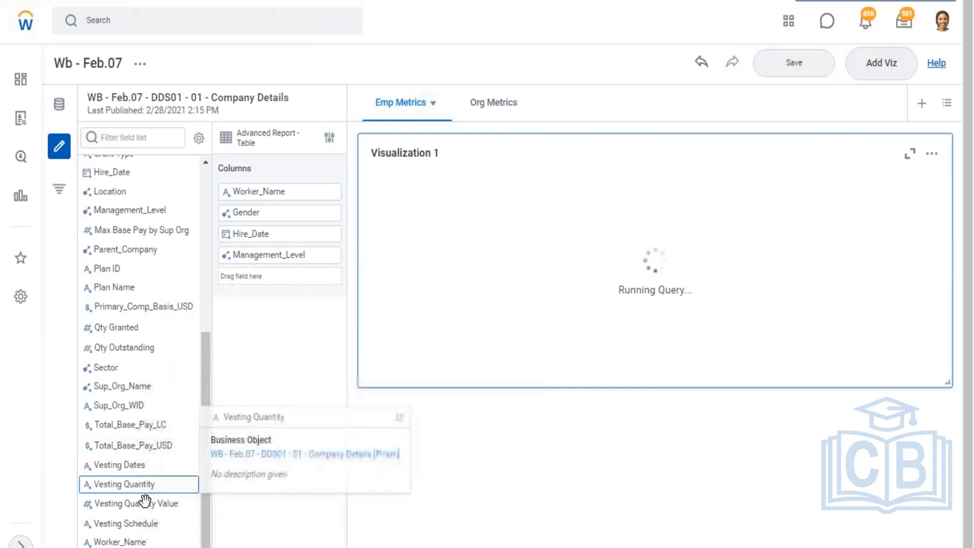
scroll(112, 406, up, 4)
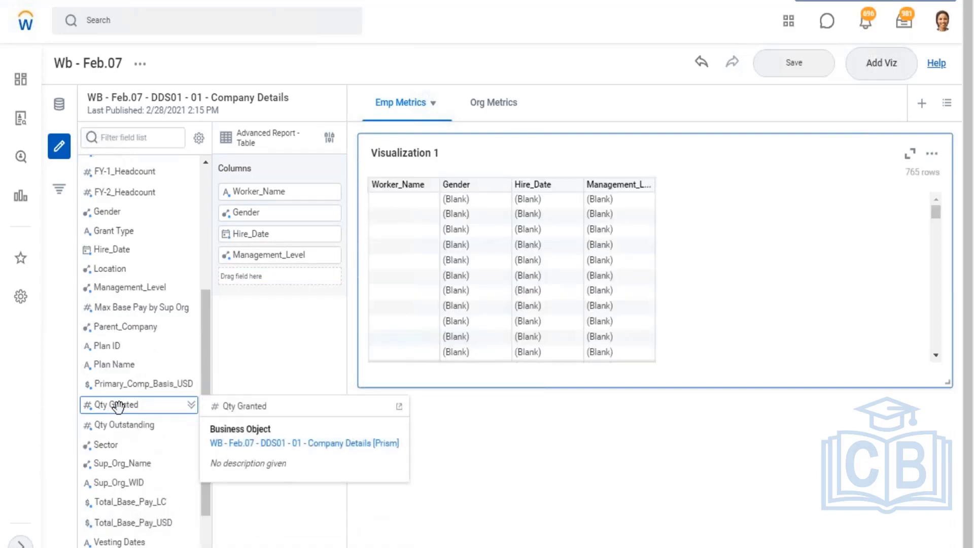
scroll(131, 404, down, 4)
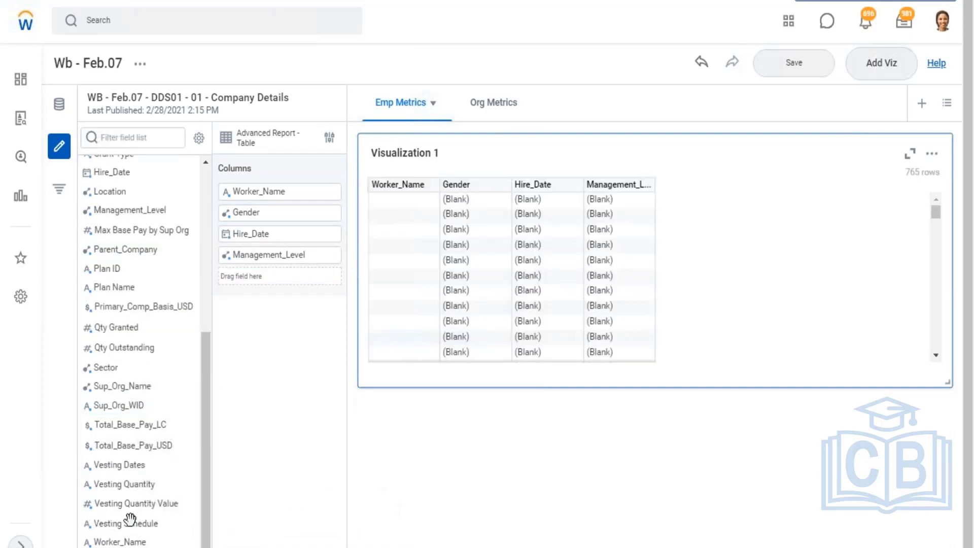
scroll(127, 421, up, 2)
scroll(135, 413, up, 5)
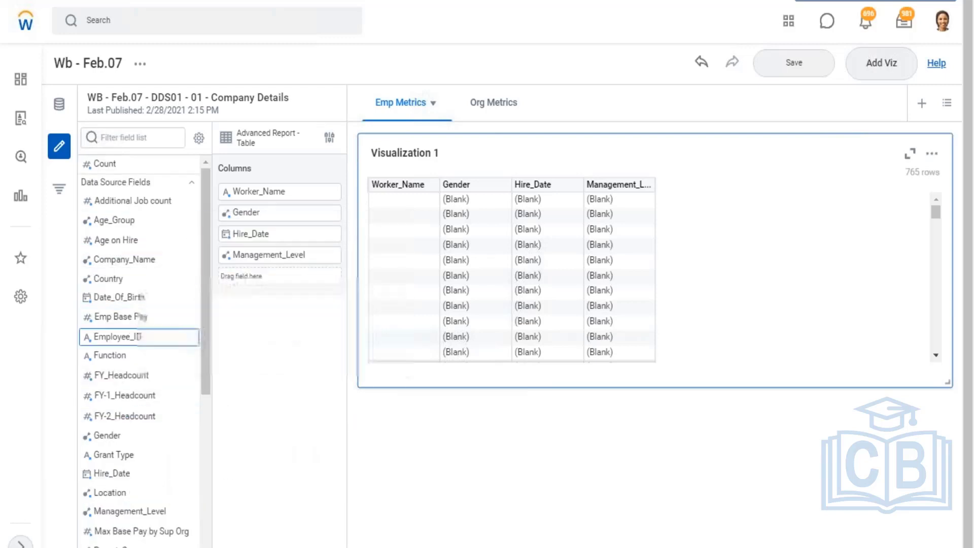
scroll(137, 356, down, 2)
scroll(140, 399, down, 2)
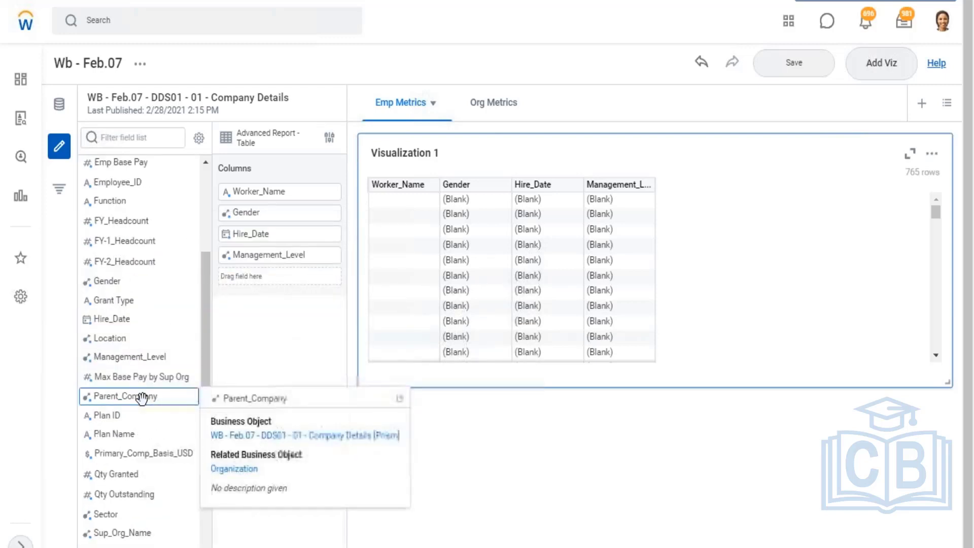
scroll(152, 438, down, 2)
scroll(175, 450, down, 2)
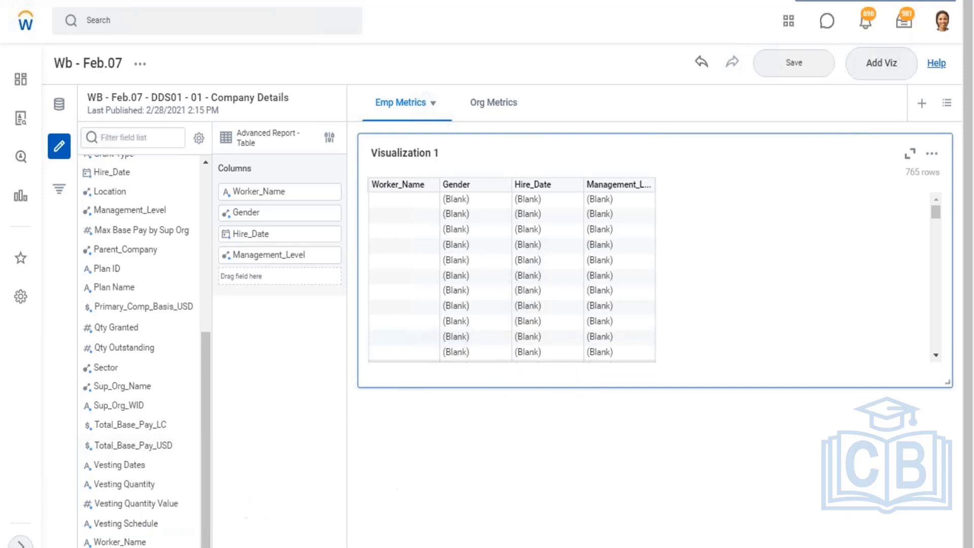
scroll(145, 539, up, 4)
scroll(142, 539, up, 4)
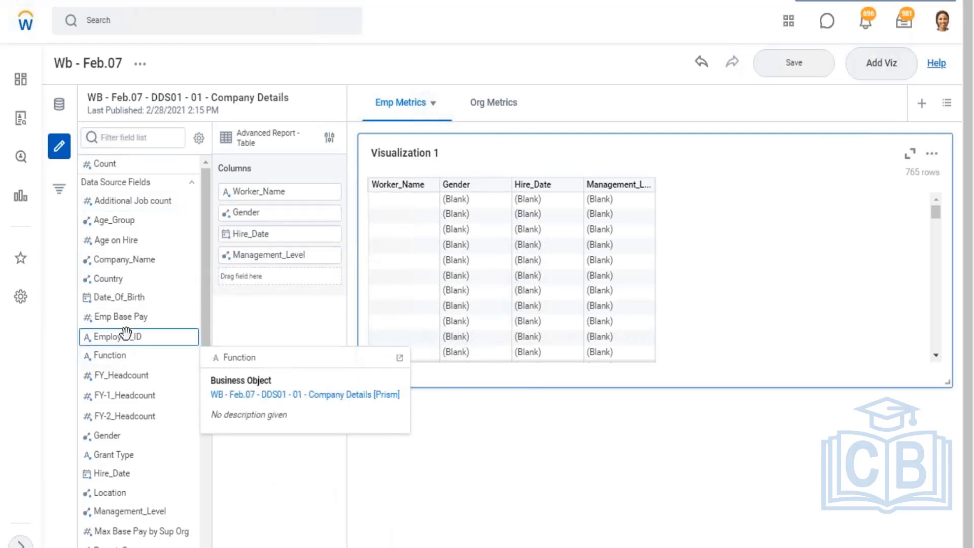
drag(264, 278, 266, 190)
drag(317, 373, 318, 383)
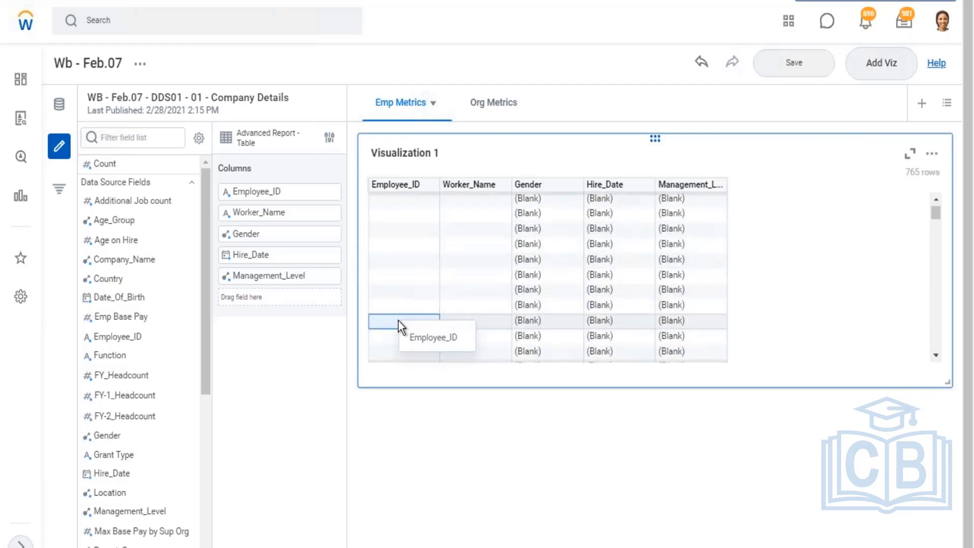
- Add a viz filter to Visualization 1 requiring Employee_ID is not blank, and save the board
scroll(561, 306, down, 5)
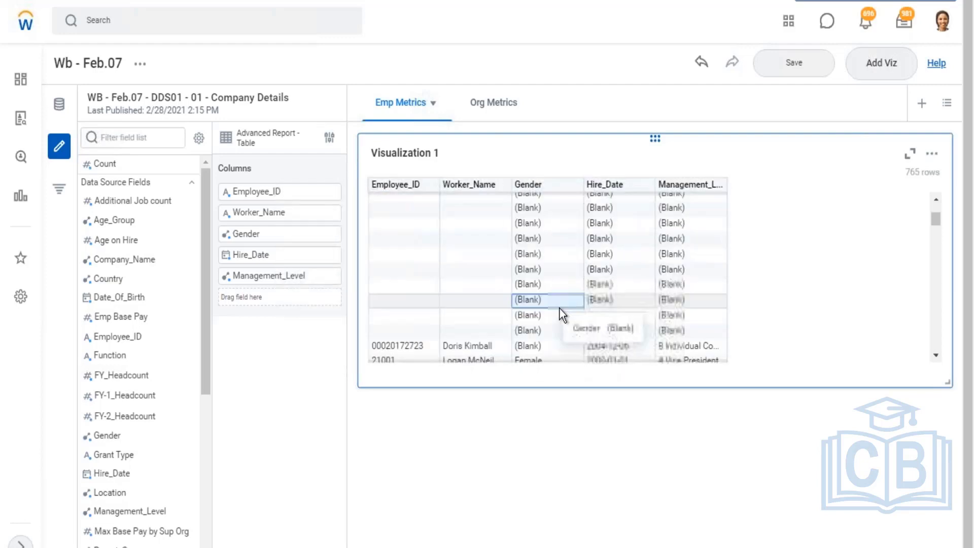
scroll(449, 262, up, 3)
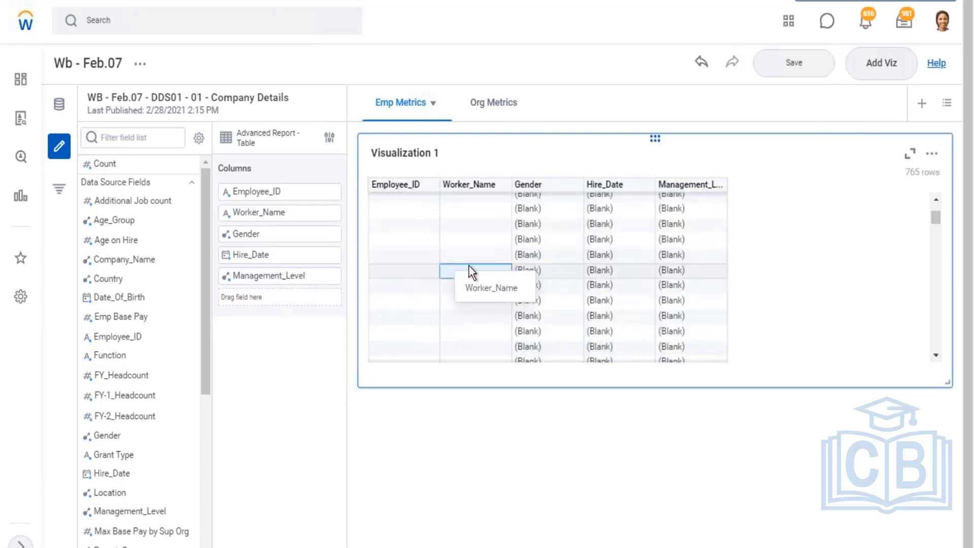
click(59, 190)
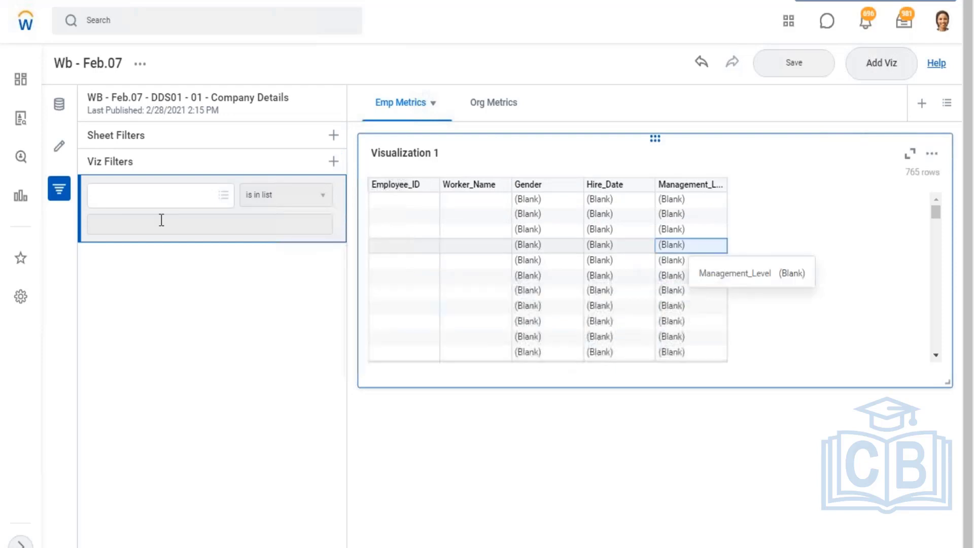
click(117, 205)
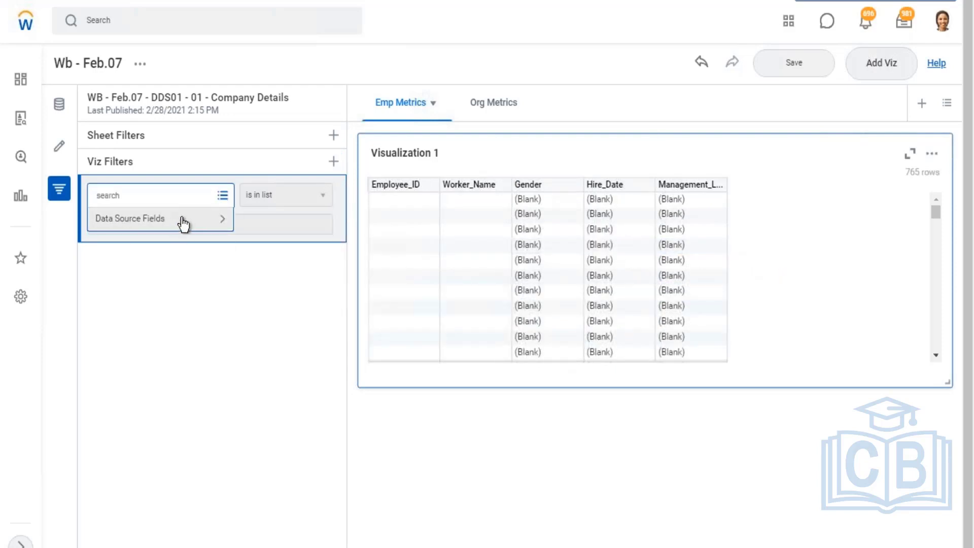
click(168, 220)
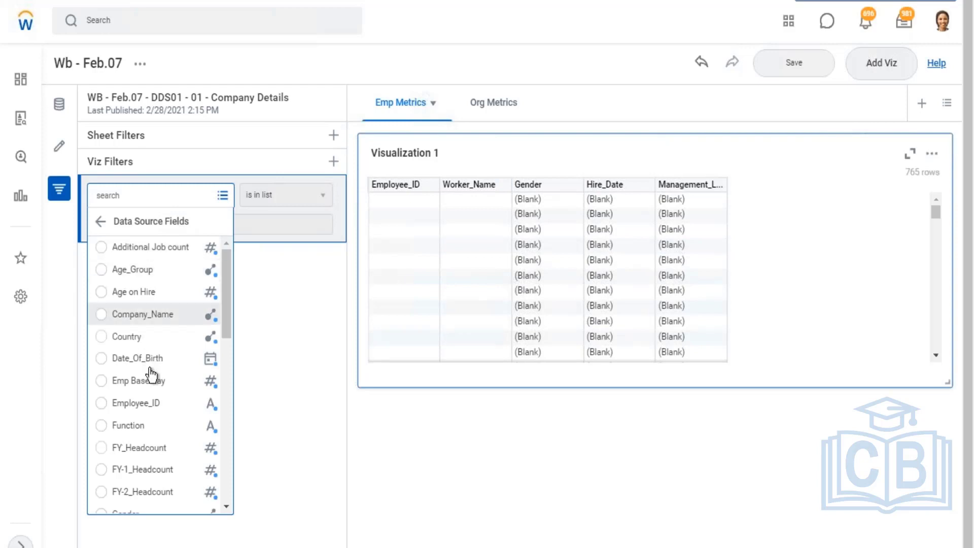
scroll(152, 374, down, 2)
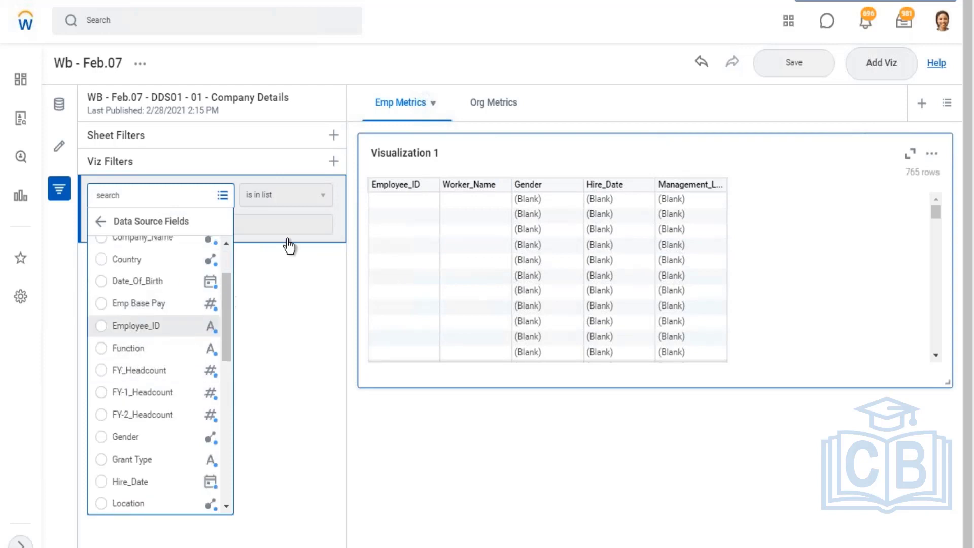
click(323, 200)
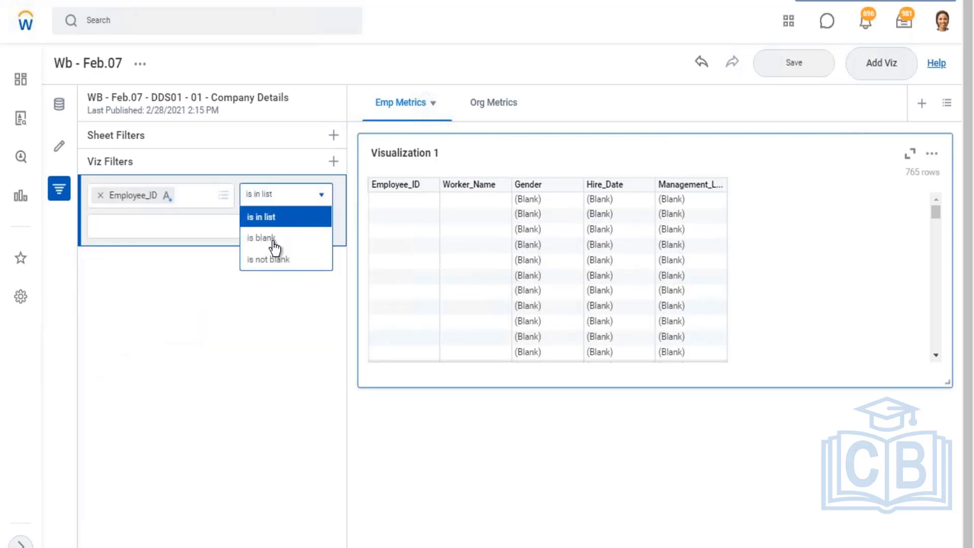
click(355, 256)
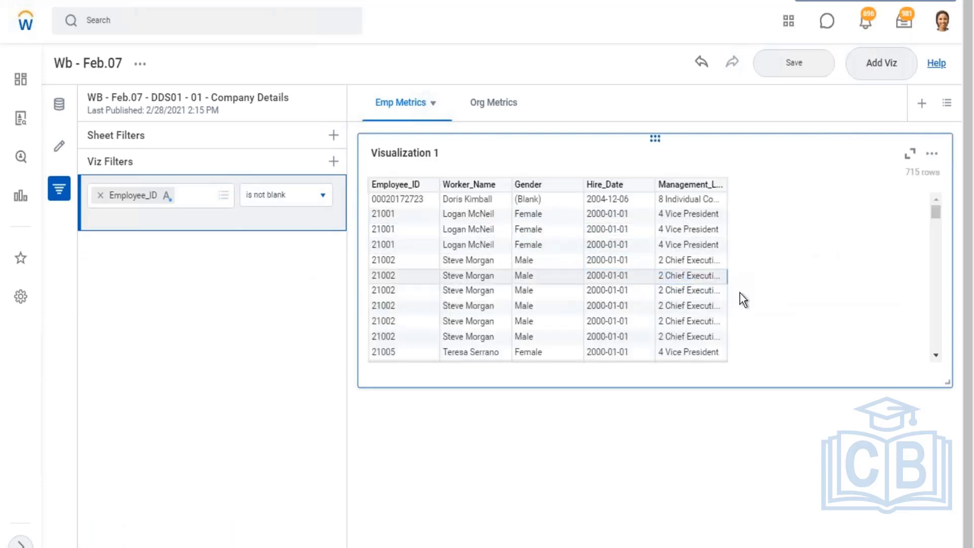
click(794, 64)
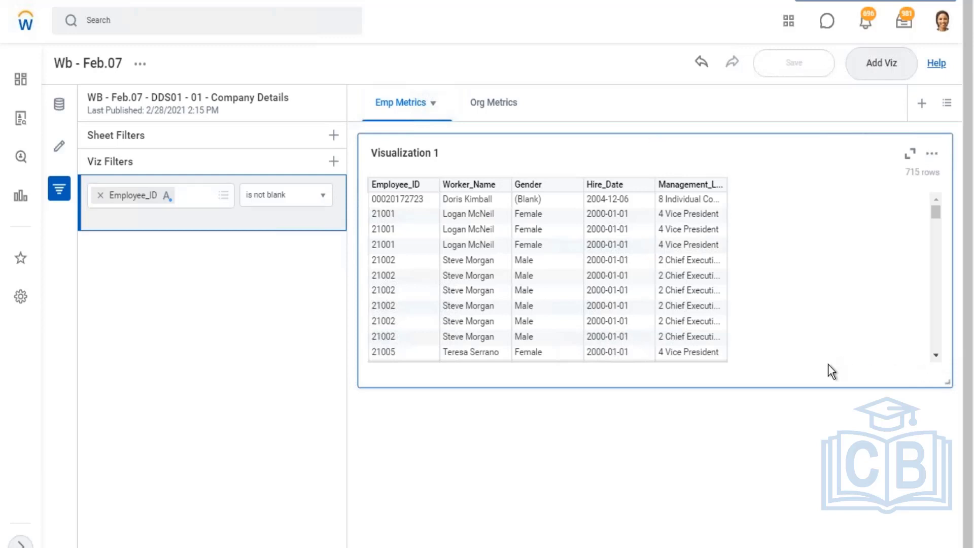
- Narrow Visualization 1 to fit its five columns and duplicate it on the Emp Metrics sheet
drag(946, 381, 758, 442)
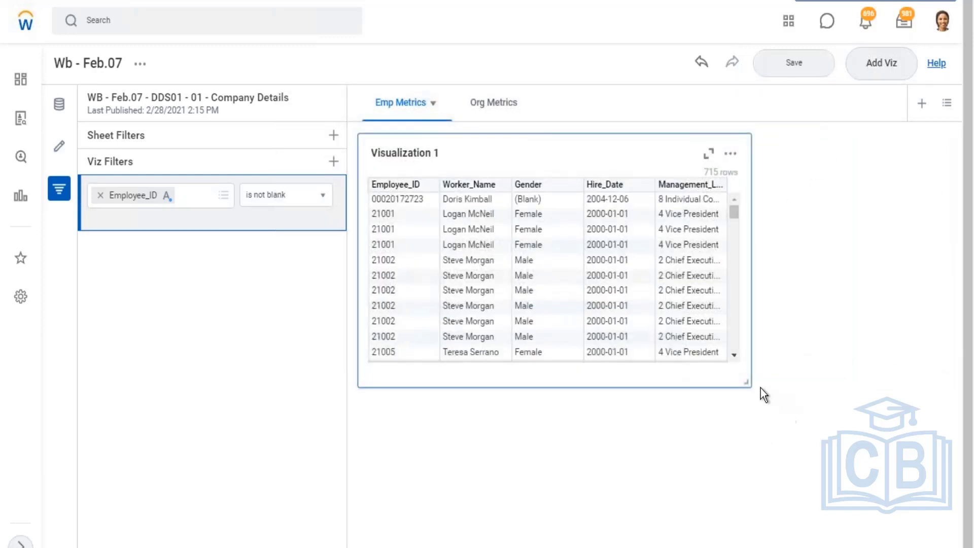
drag(783, 385, 805, 168)
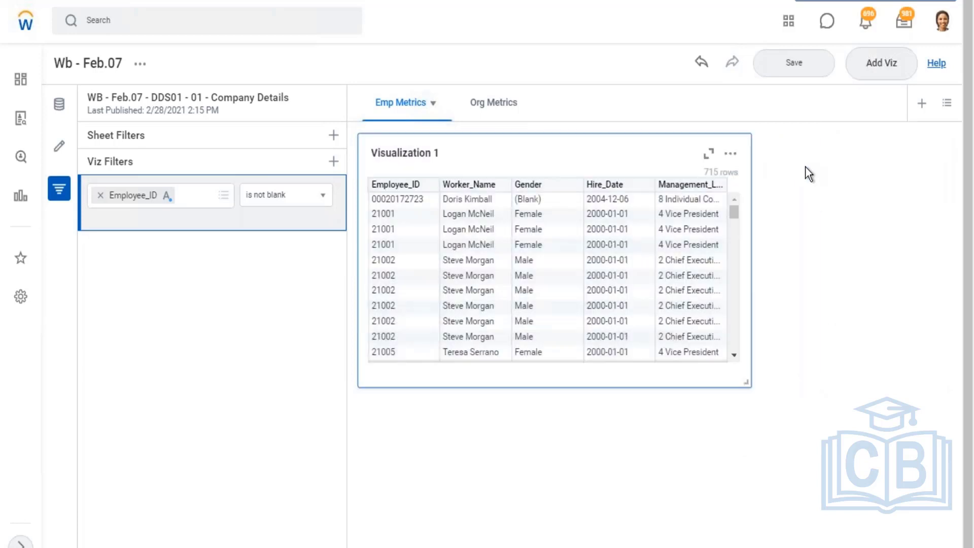
click(730, 155)
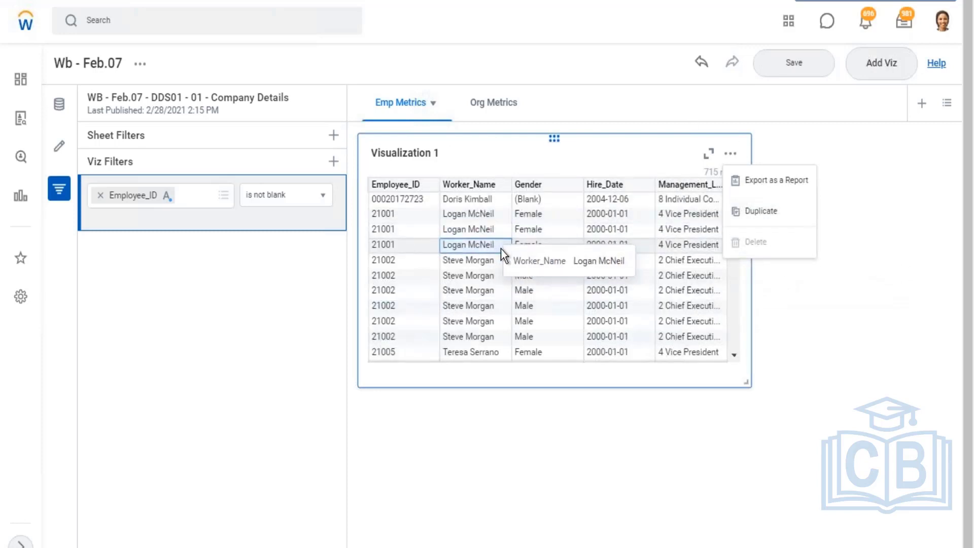
click(916, 231)
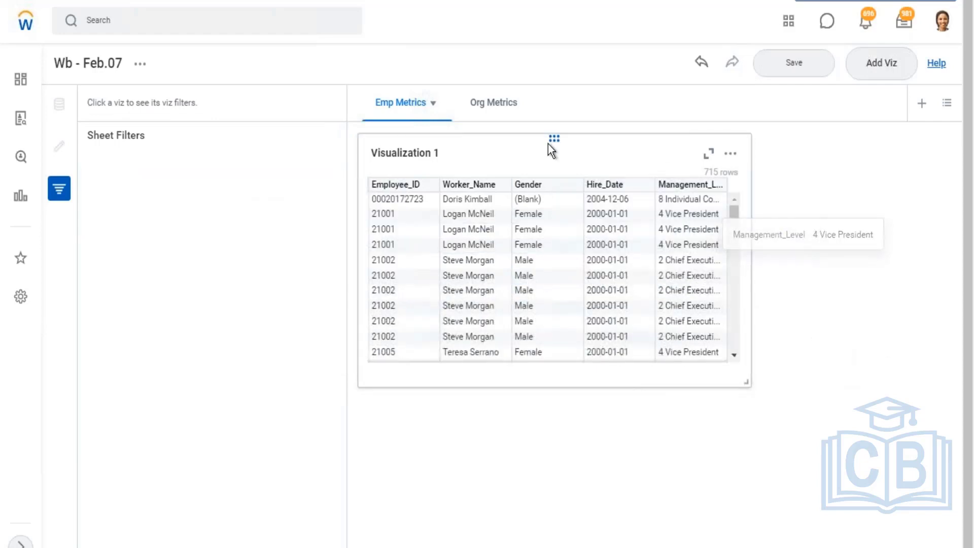
click(731, 158)
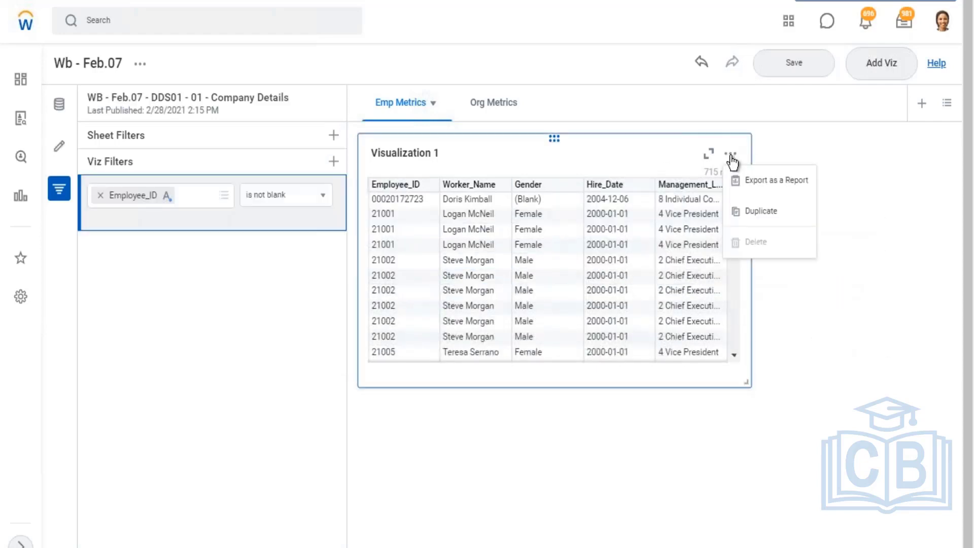
click(771, 219)
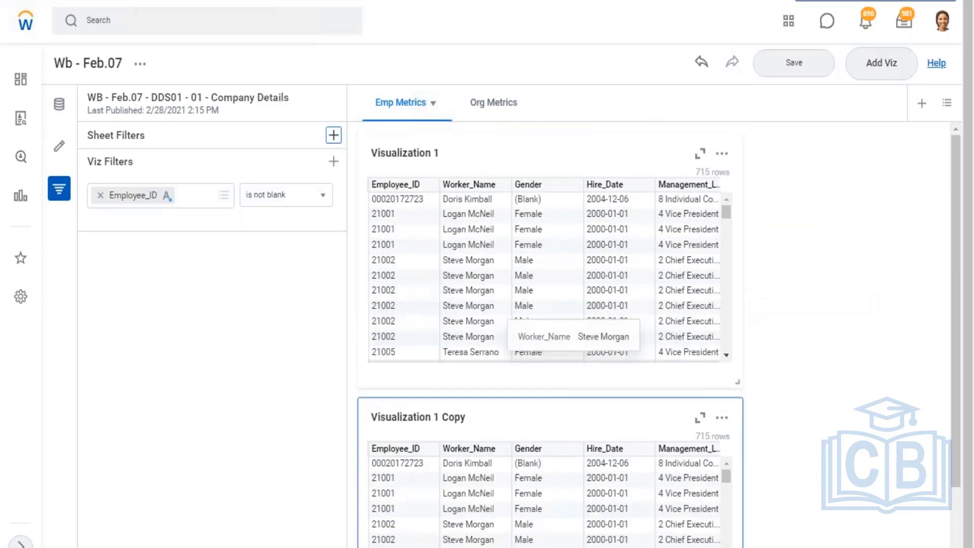
- Rename Visualization 1 as "Employee Details" and its copy as "Gender Details"
click(406, 153)
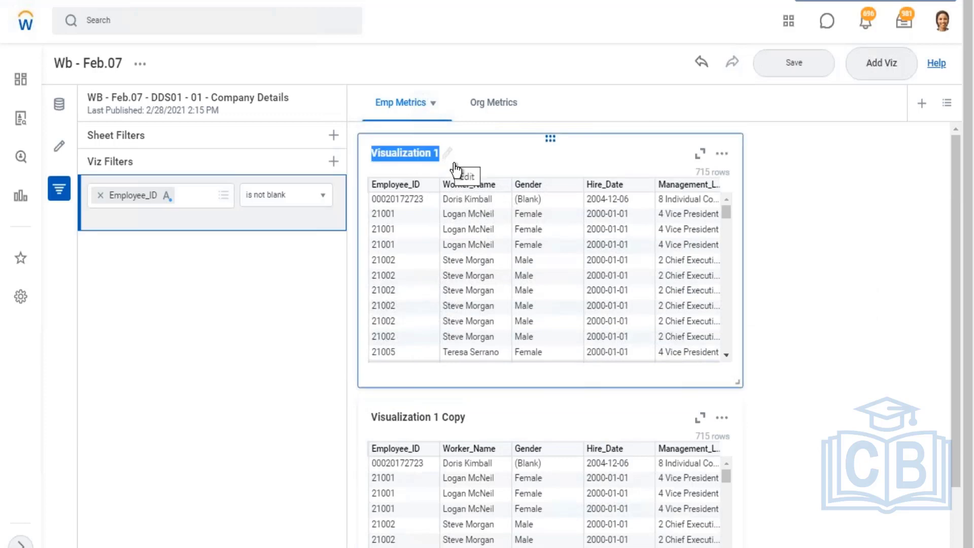
text(Employee Details)
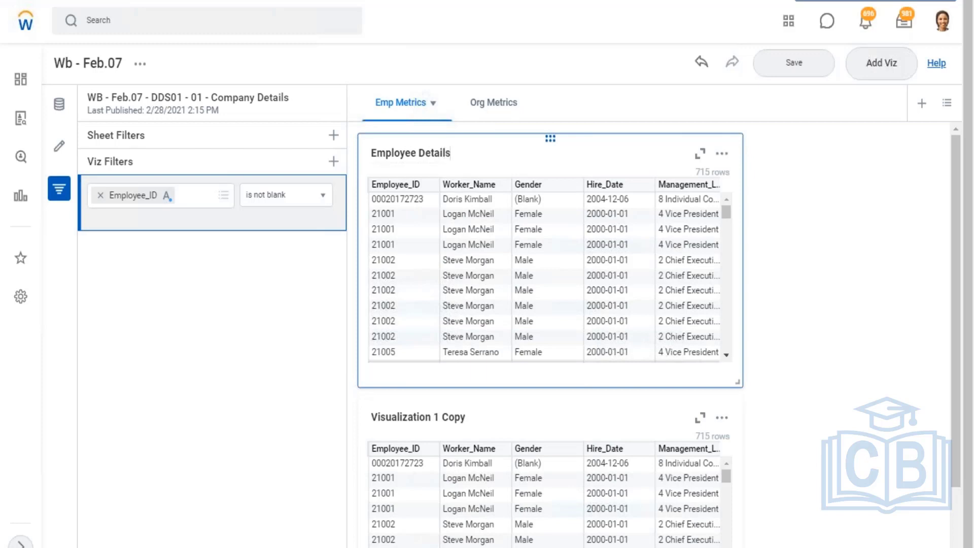
click(466, 429)
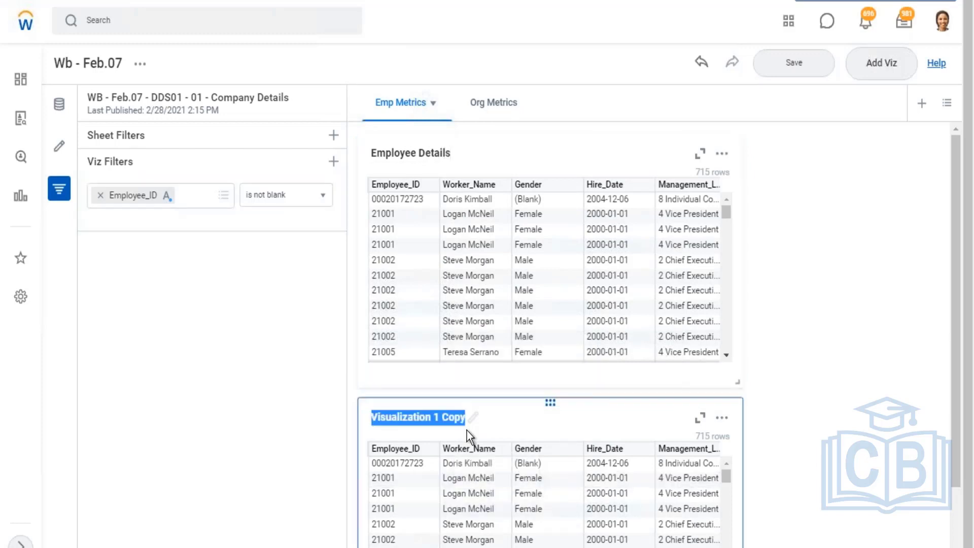
text(Gender Details)
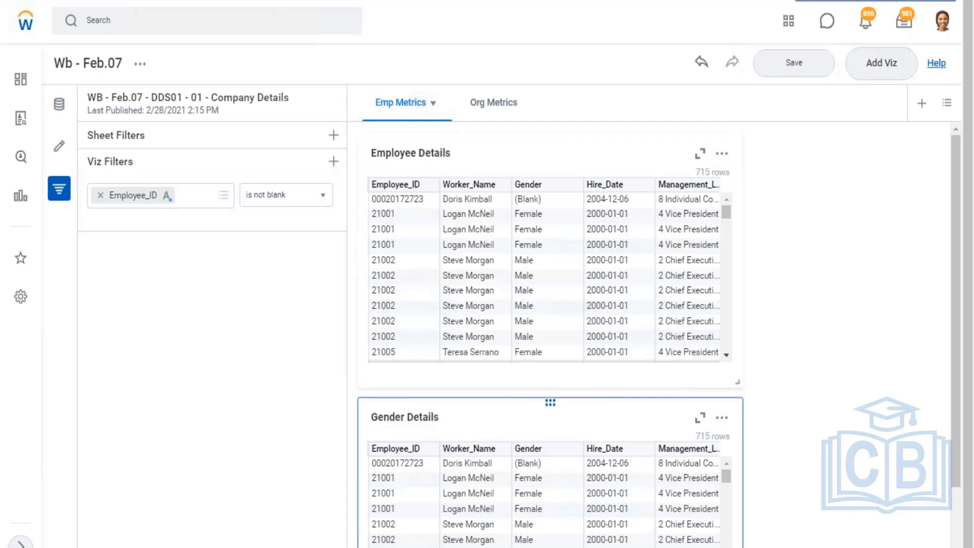
- Change the Gender Details visualization from an Advanced Report table to a Matrix Report chart
scroll(769, 250, down, 2)
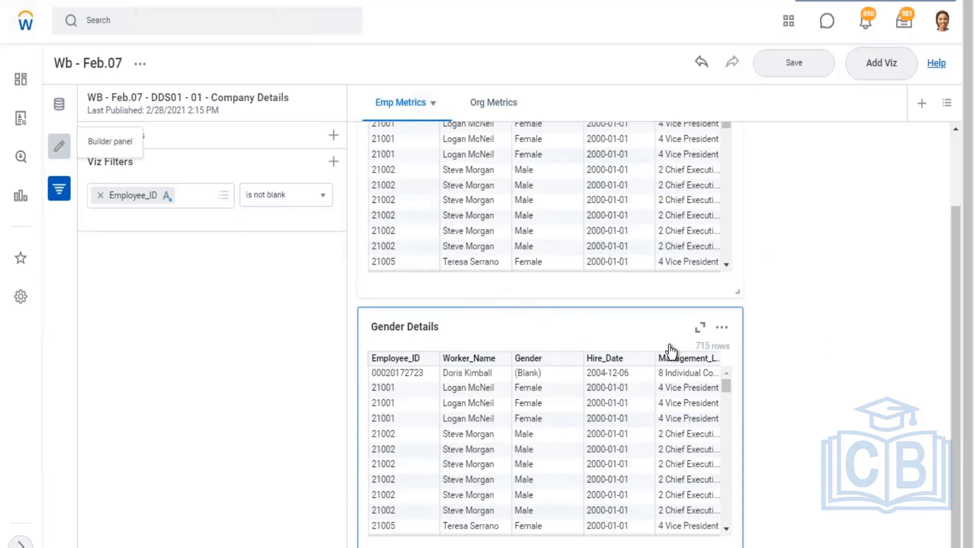
click(516, 325)
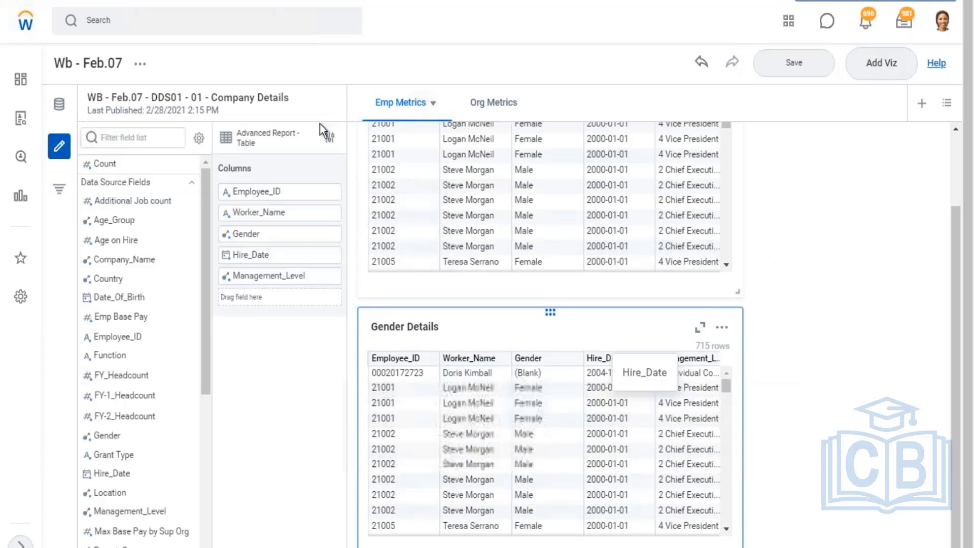
click(330, 141)
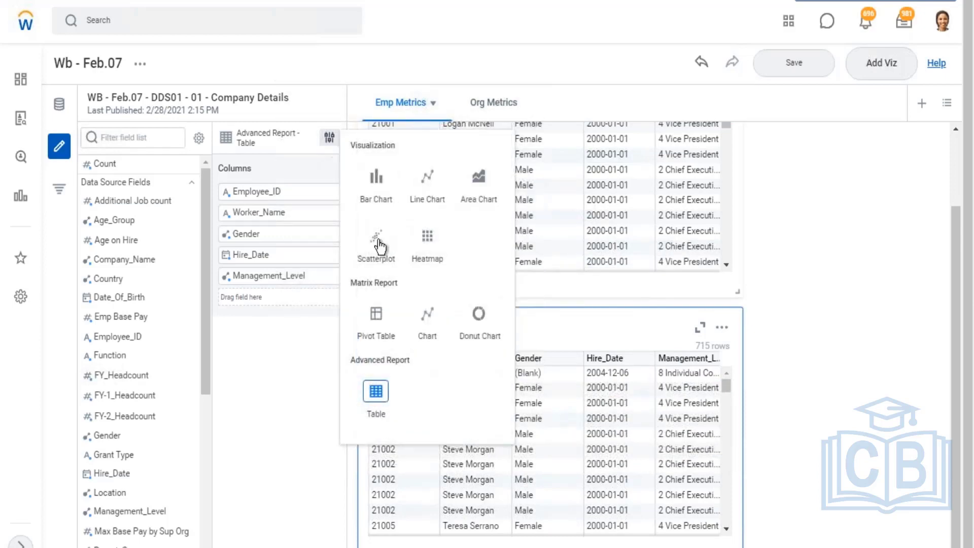
click(428, 328)
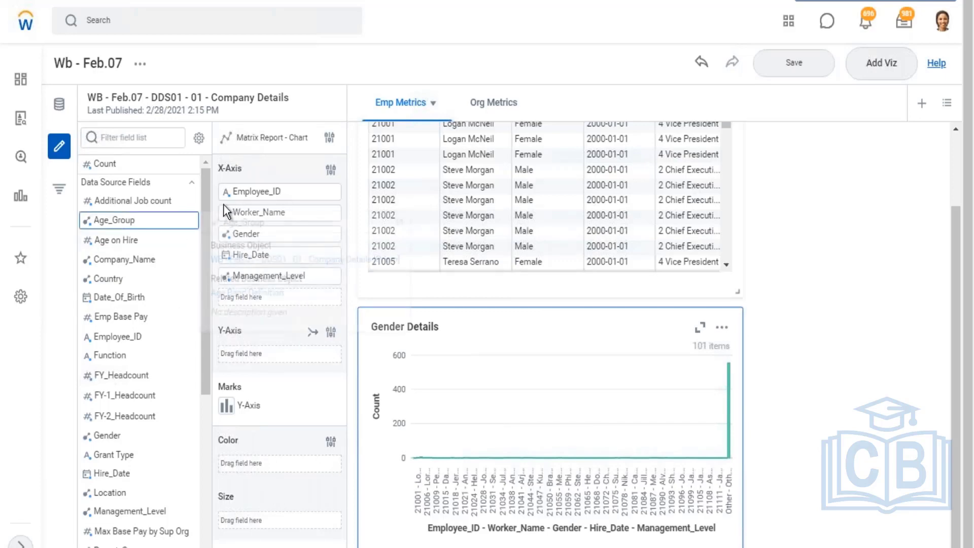
- Remove Employee_ID, Worker_Name, Hire_Date and Management_Level from the Gender Details chart's X-axis, keeping only Gender
click(225, 191)
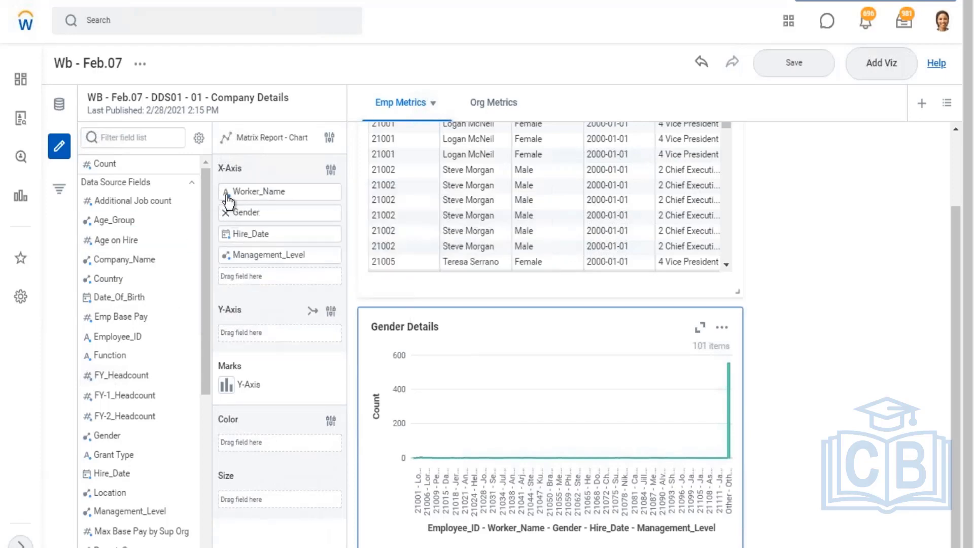
click(226, 193)
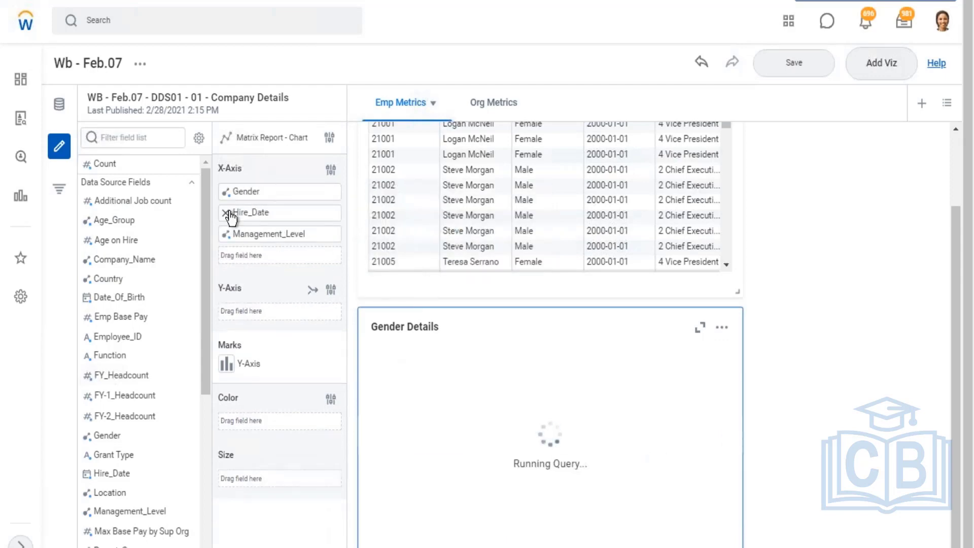
click(225, 213)
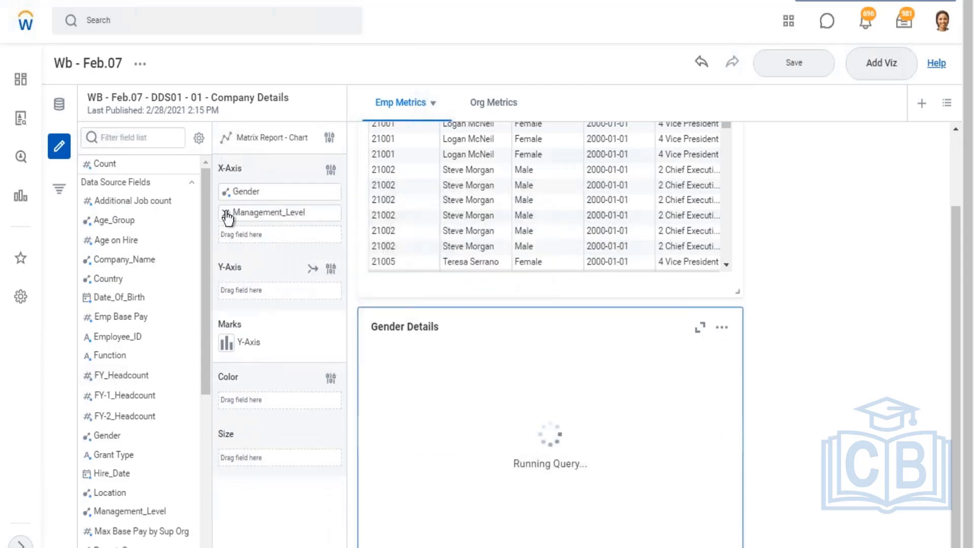
click(225, 213)
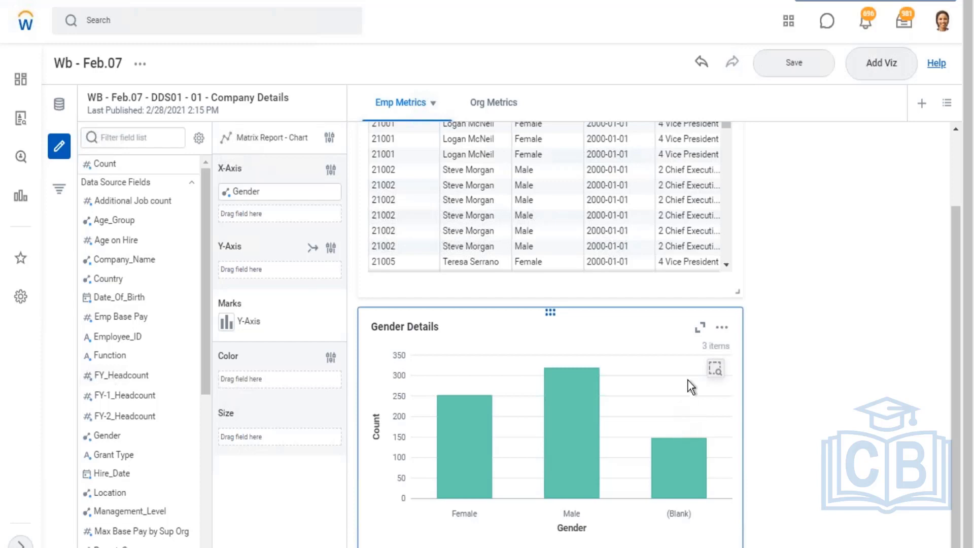
- Examine the Company Details fields by type and the aggregation options of numeric fields such as Additional Job count and Total_Base_Pay_LC
mouse_move(674, 446)
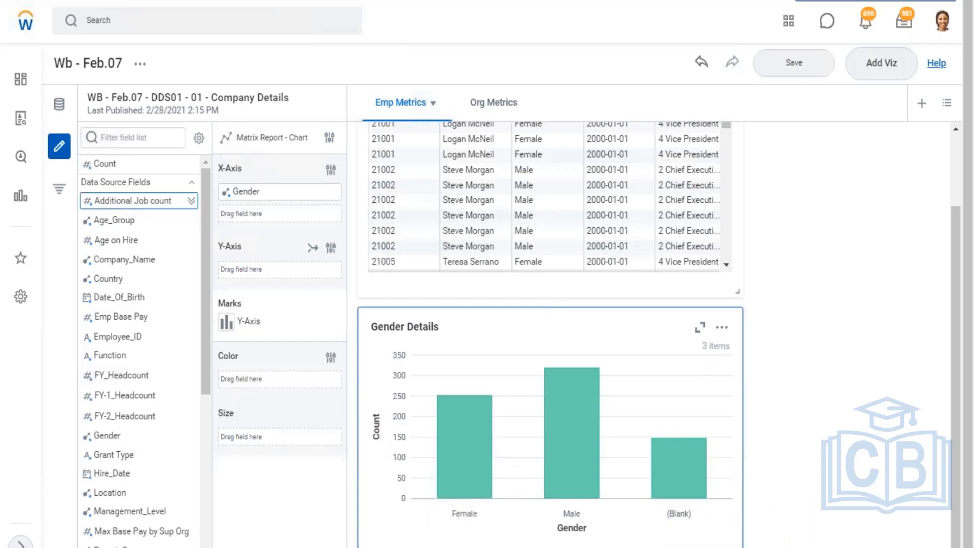
mouse_move(112, 164)
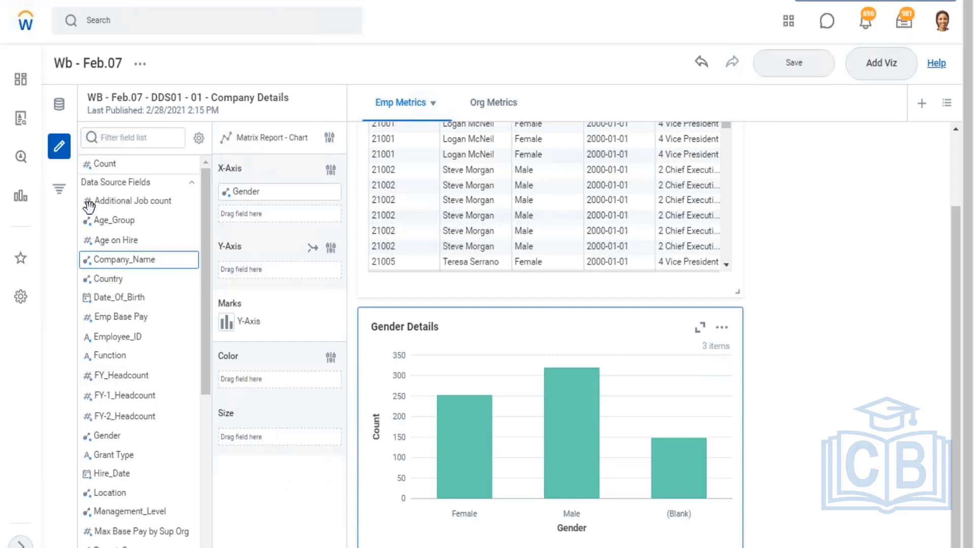
mouse_move(169, 222)
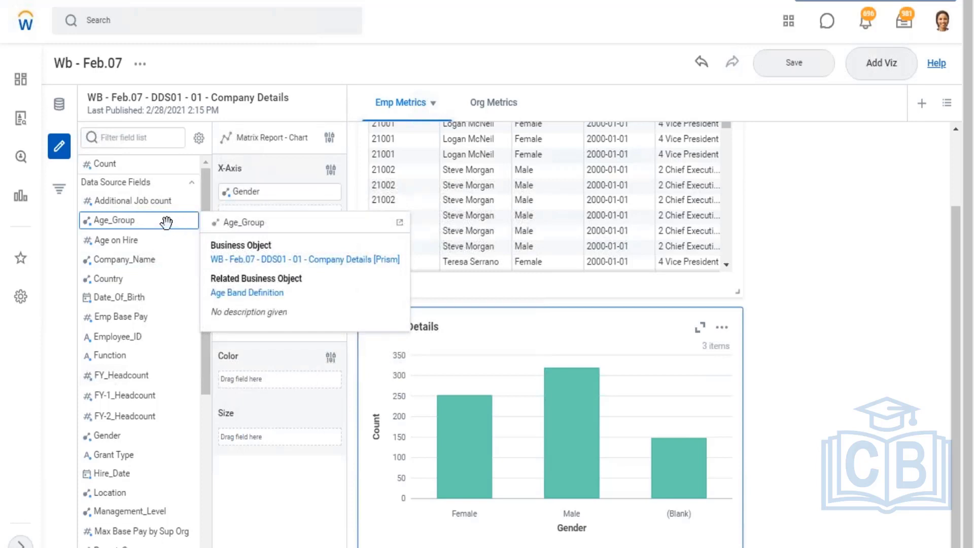
mouse_move(152, 200)
click(193, 202)
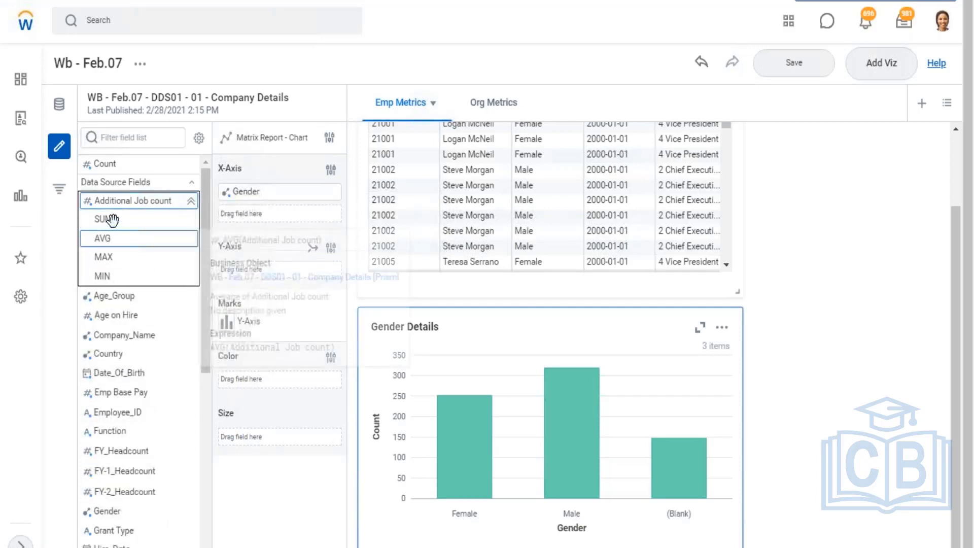
mouse_move(113, 277)
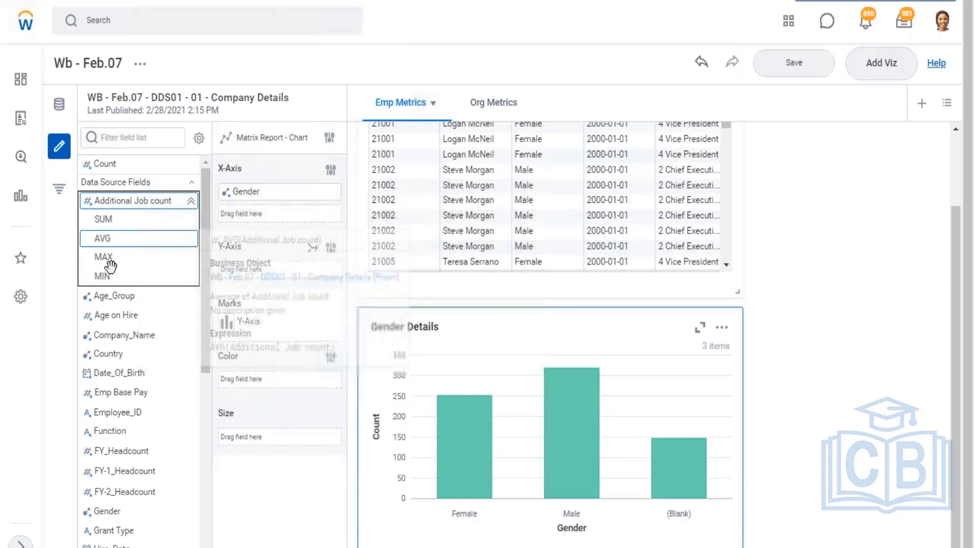
click(191, 203)
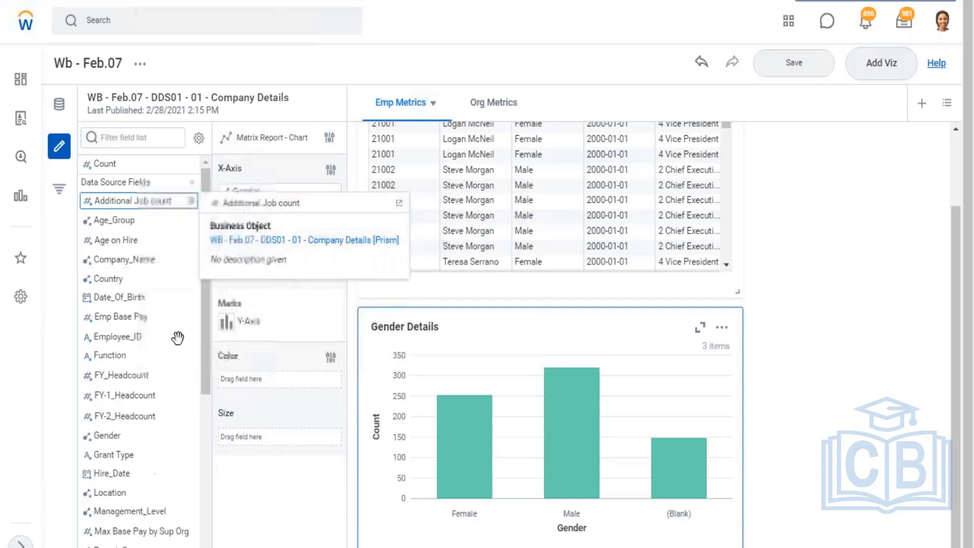
scroll(167, 282, down, 3)
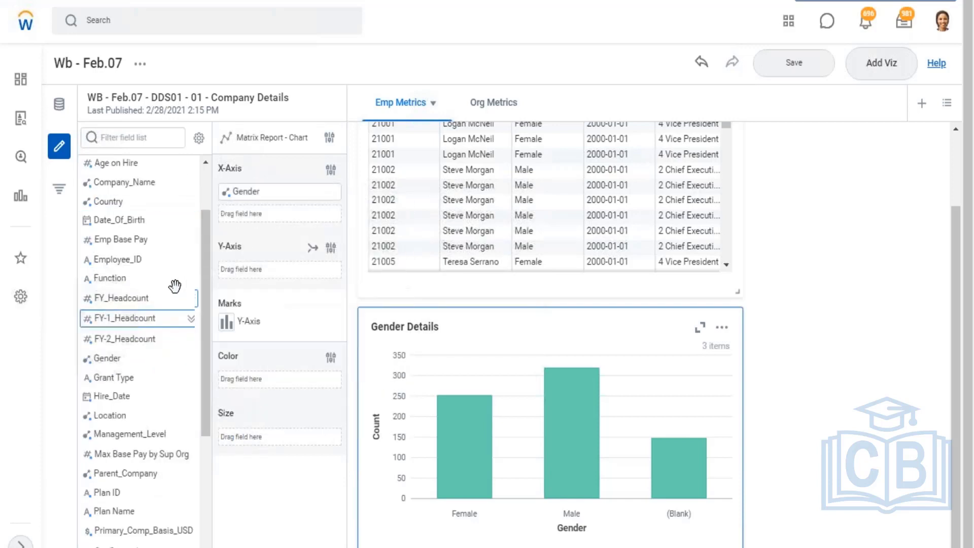
scroll(152, 426, down, 3)
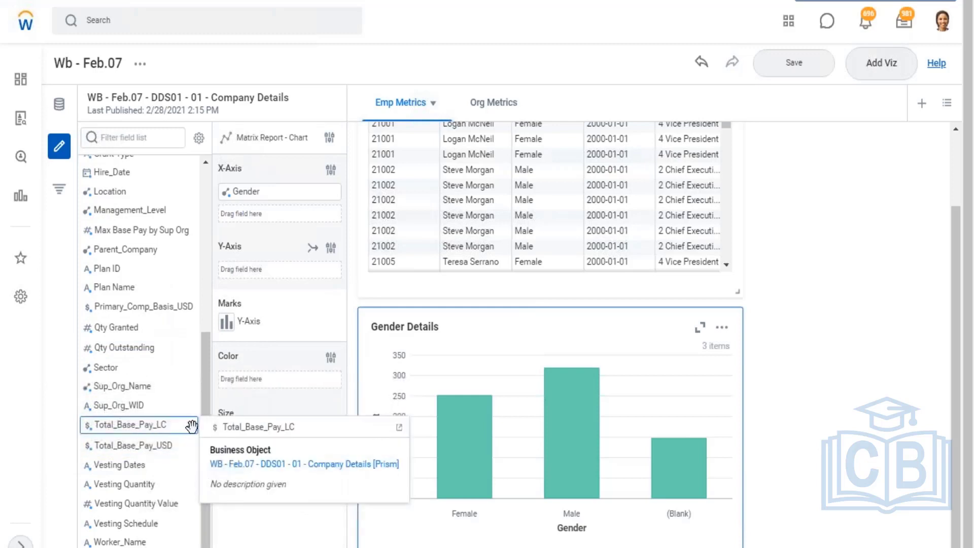
click(191, 426)
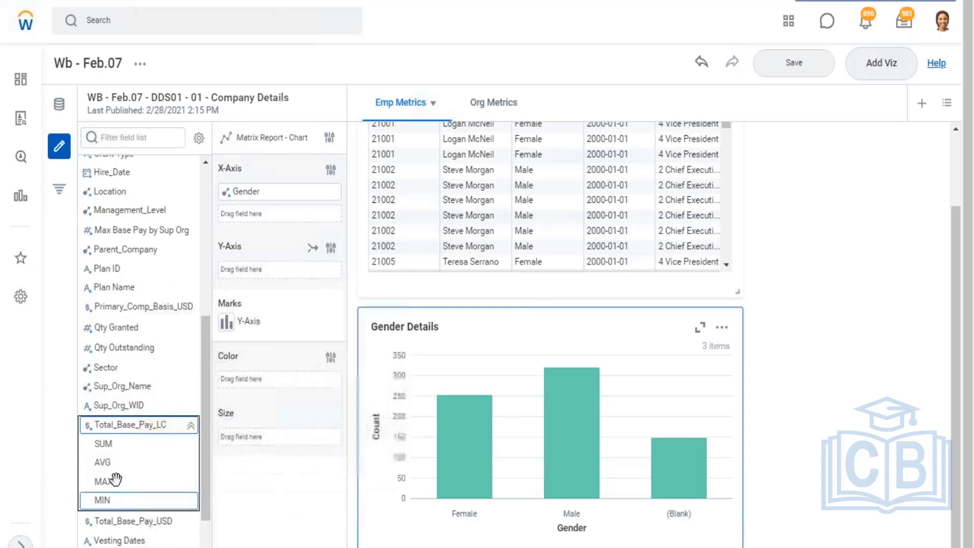
click(192, 426)
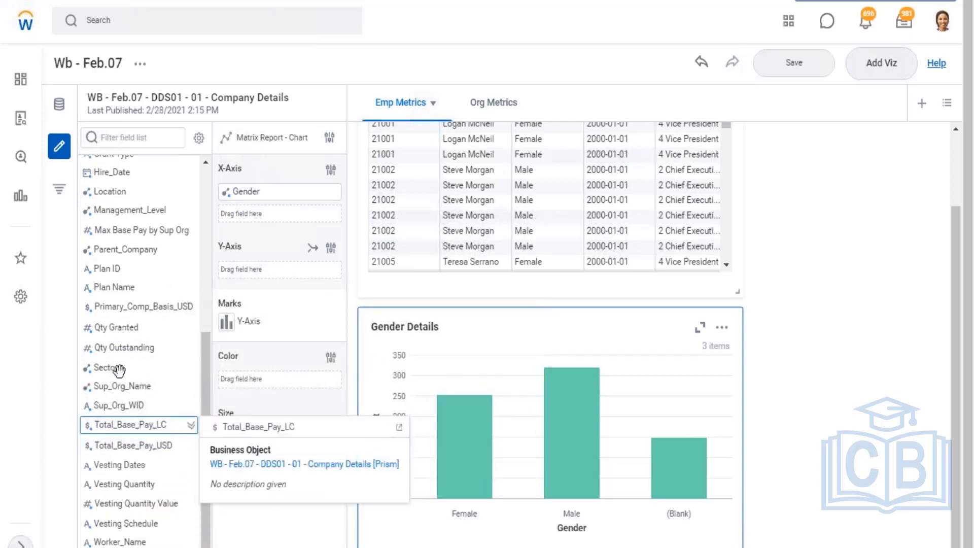
scroll(137, 297, up, 7)
scroll(137, 299, down, 3)
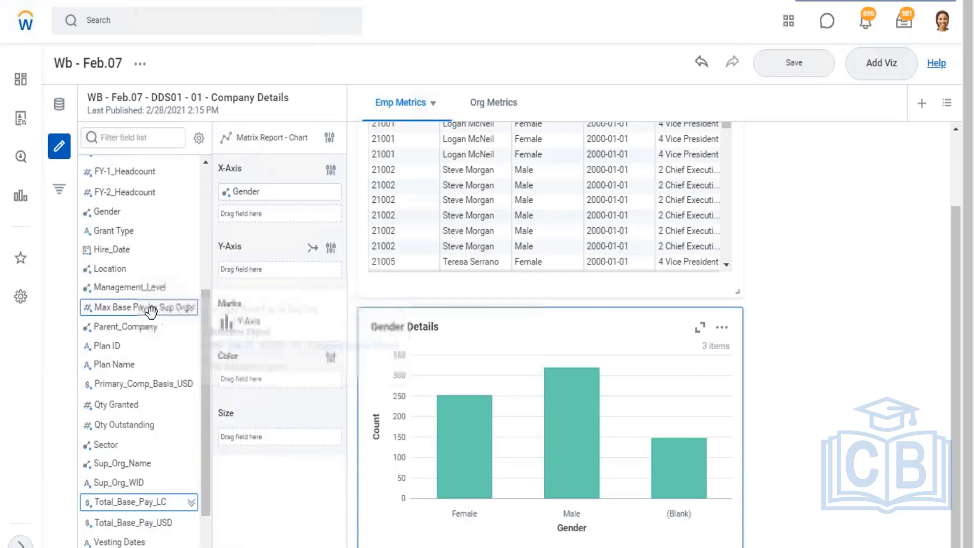
scroll(150, 302, up, 6)
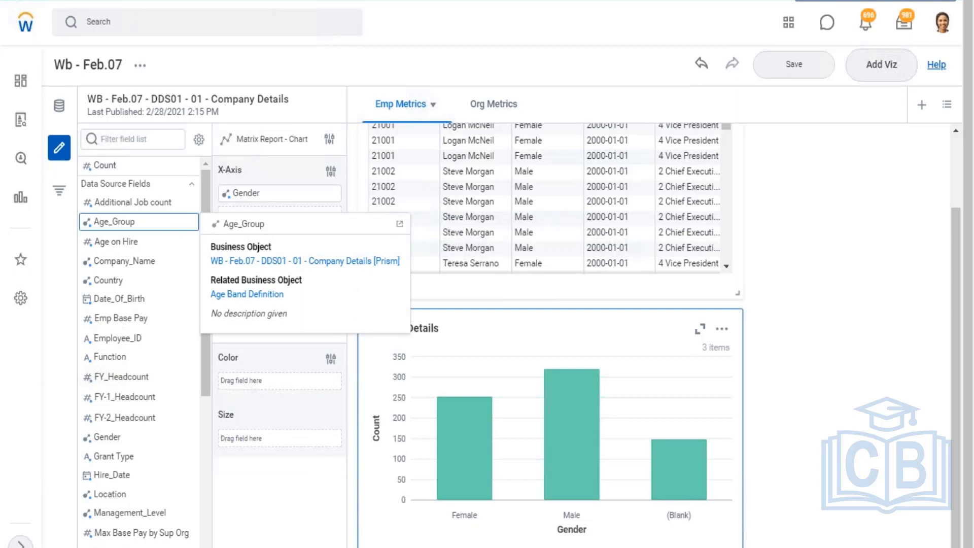
scroll(167, 272, down, 6)
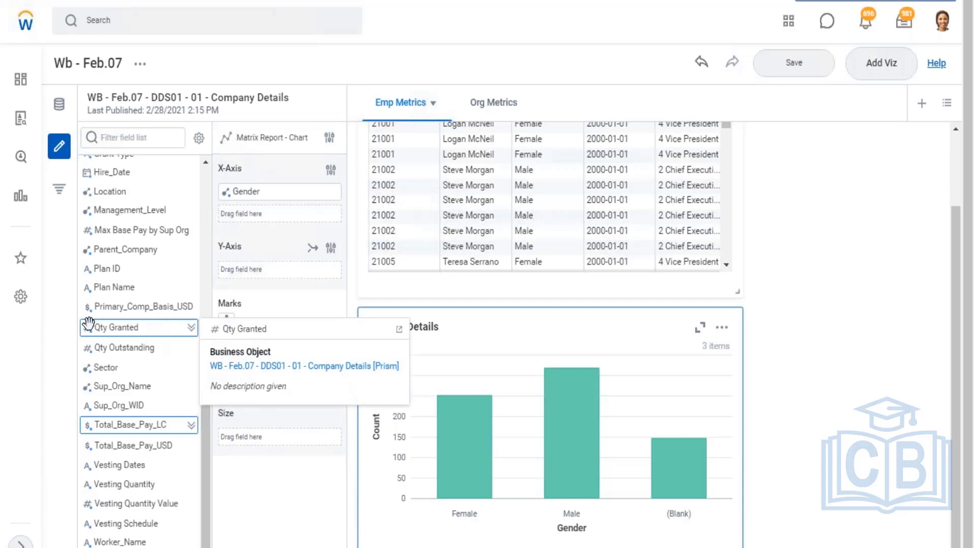
scroll(136, 277, up, 3)
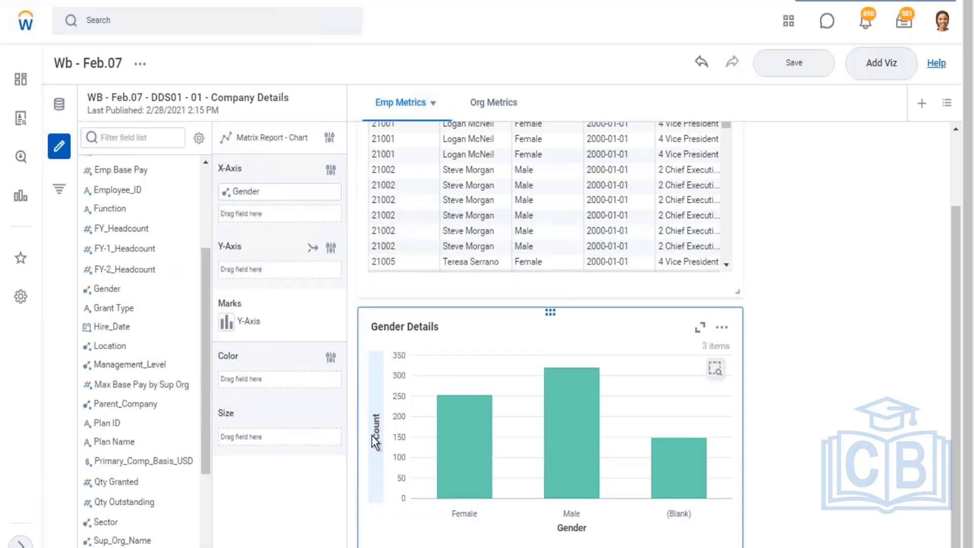
scroll(136, 277, up, 3)
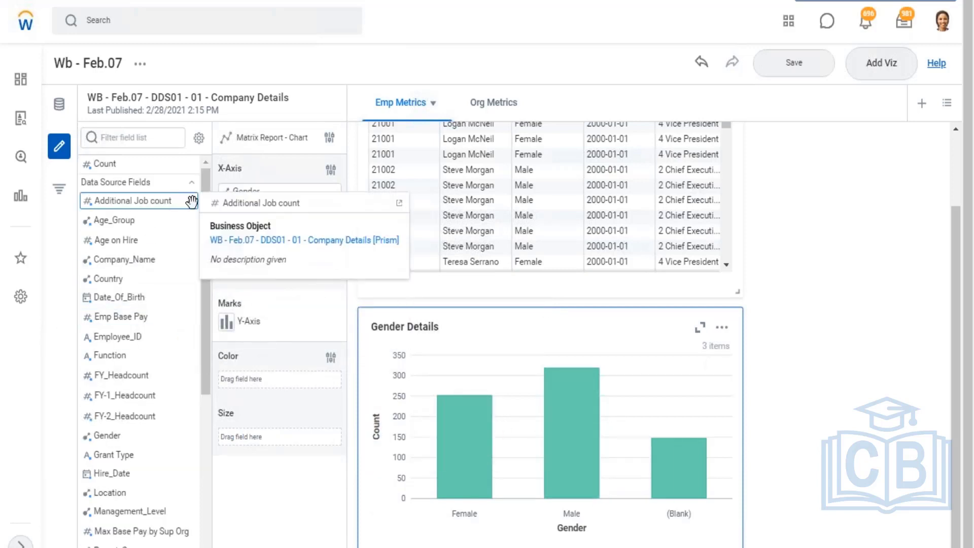
click(192, 202)
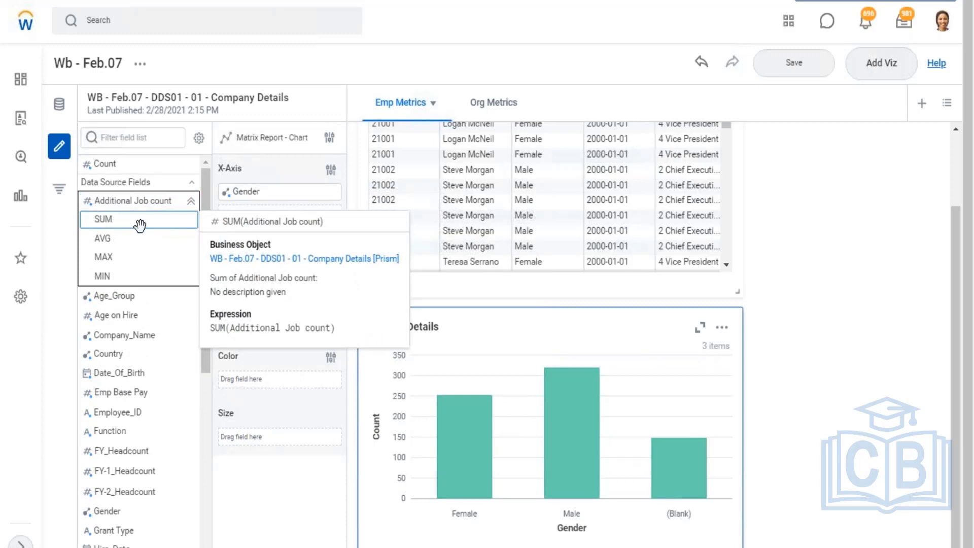
drag(163, 233, 245, 192)
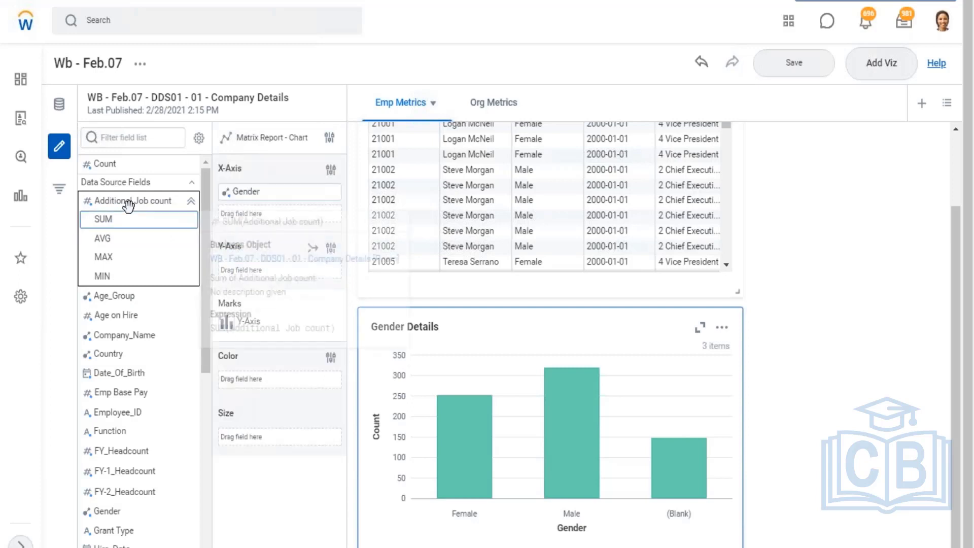
mouse_move(129, 201)
drag(169, 202, 279, 213)
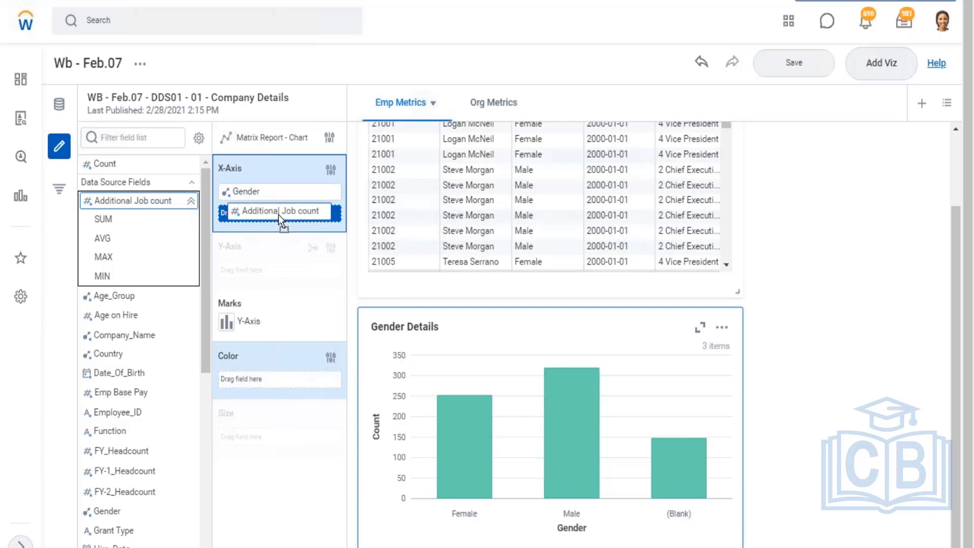
drag(182, 214, 147, 202)
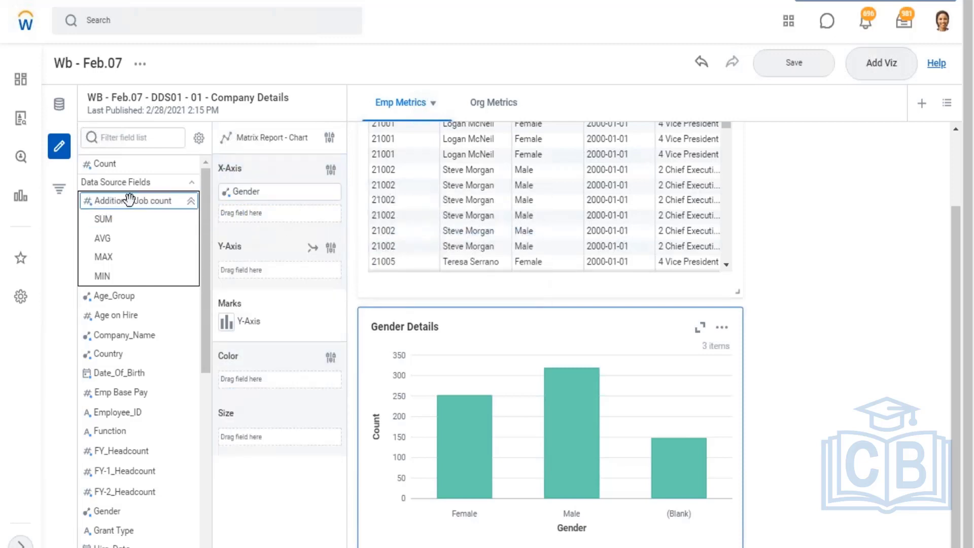
mouse_move(127, 202)
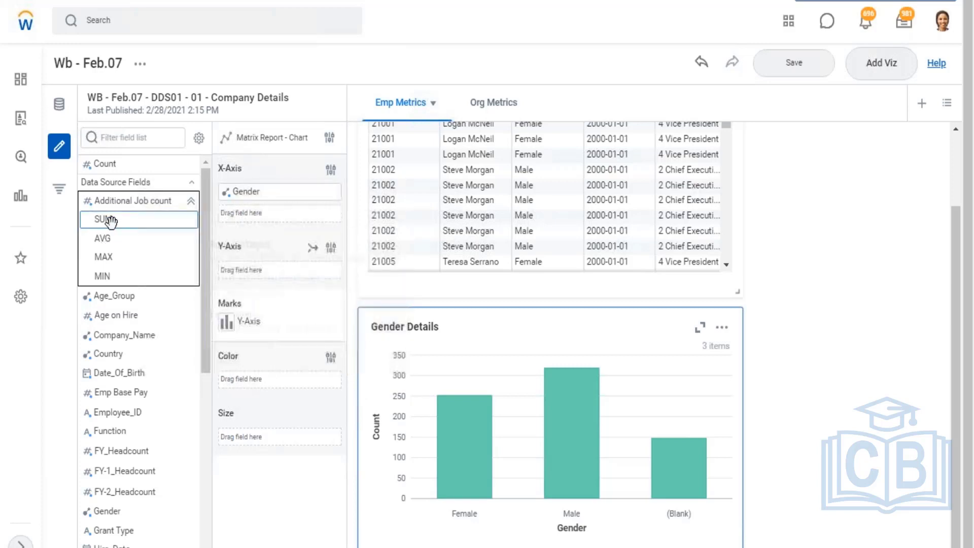
- Plot the SUM of Additional Job count on the Gender Details chart's Y-axis and inspect the bars for each gender
drag(103, 219, 248, 274)
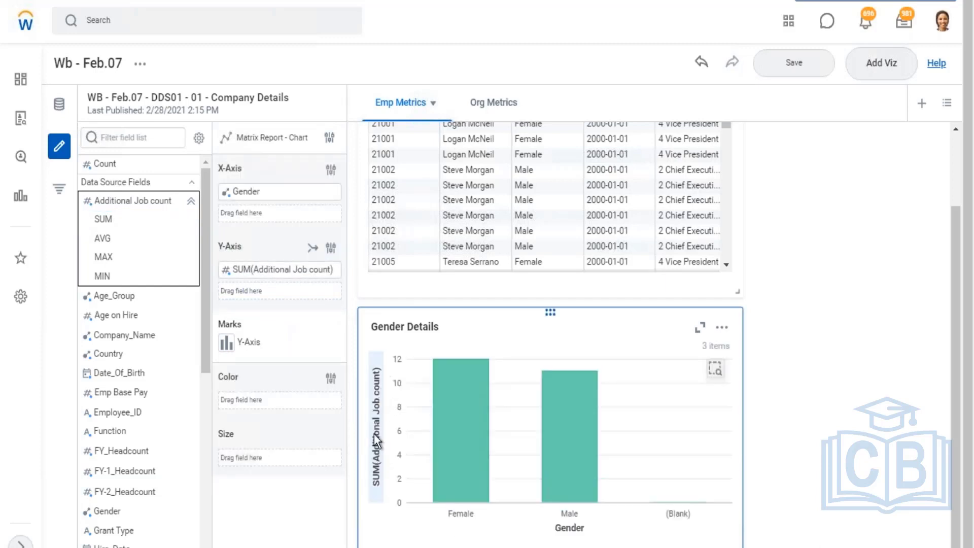
mouse_move(450, 370)
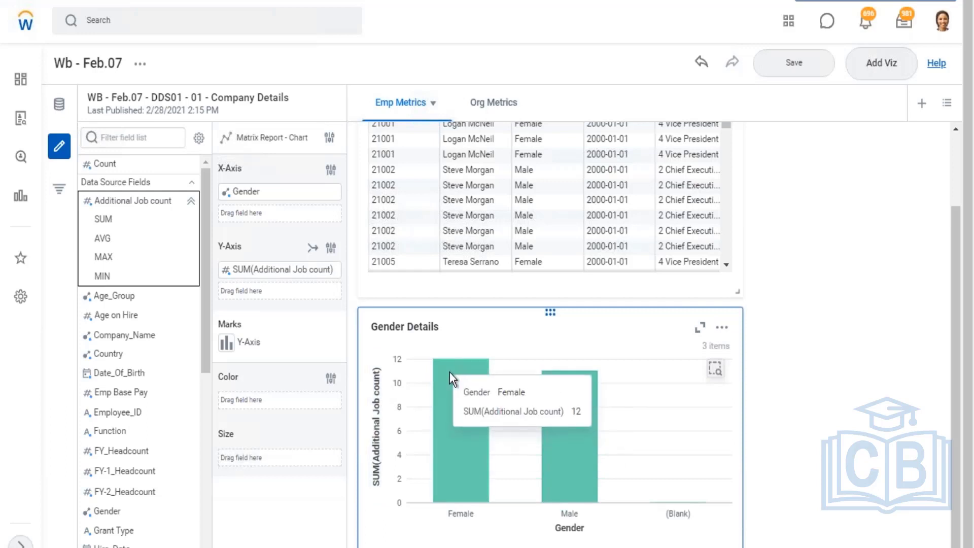
mouse_move(576, 435)
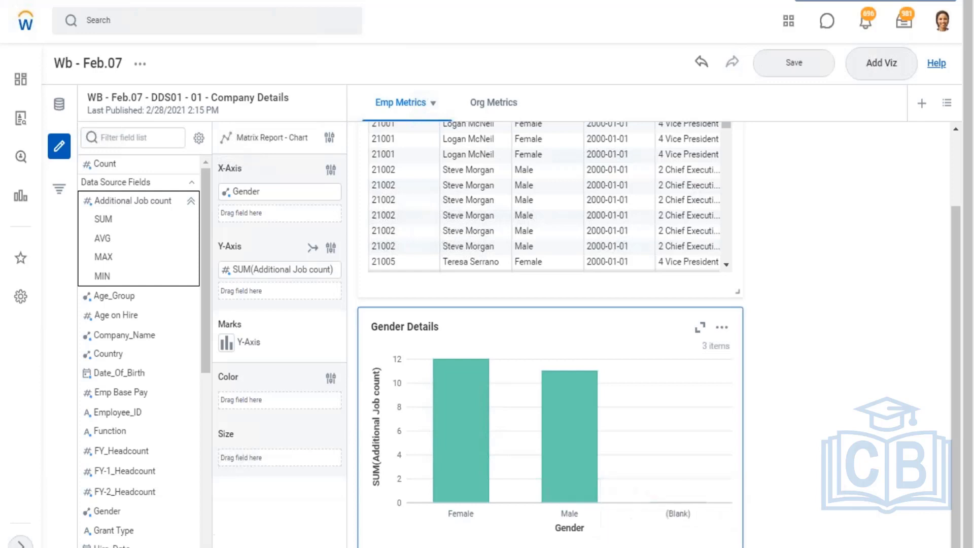
- Color the Gender Details chart's bars by Management_Level
click(190, 202)
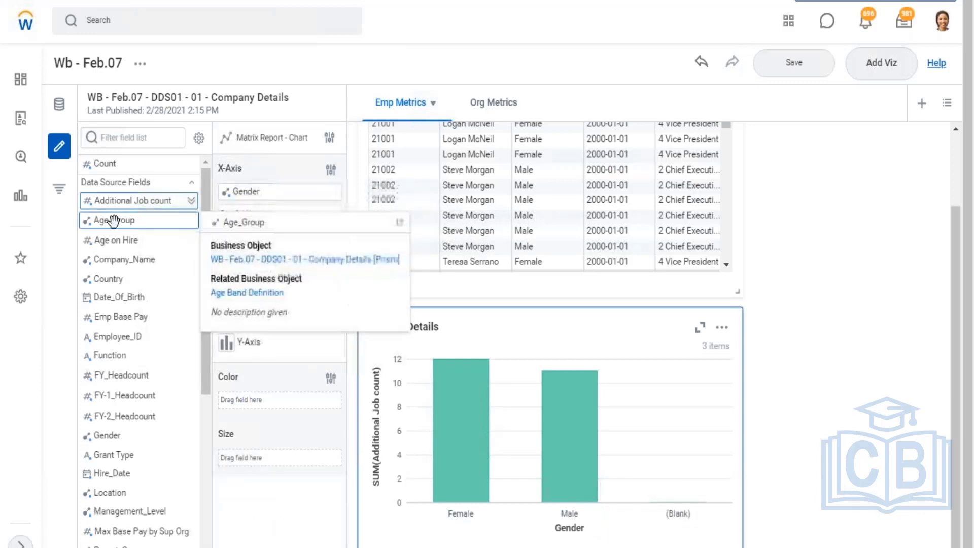
scroll(157, 298, down, 2)
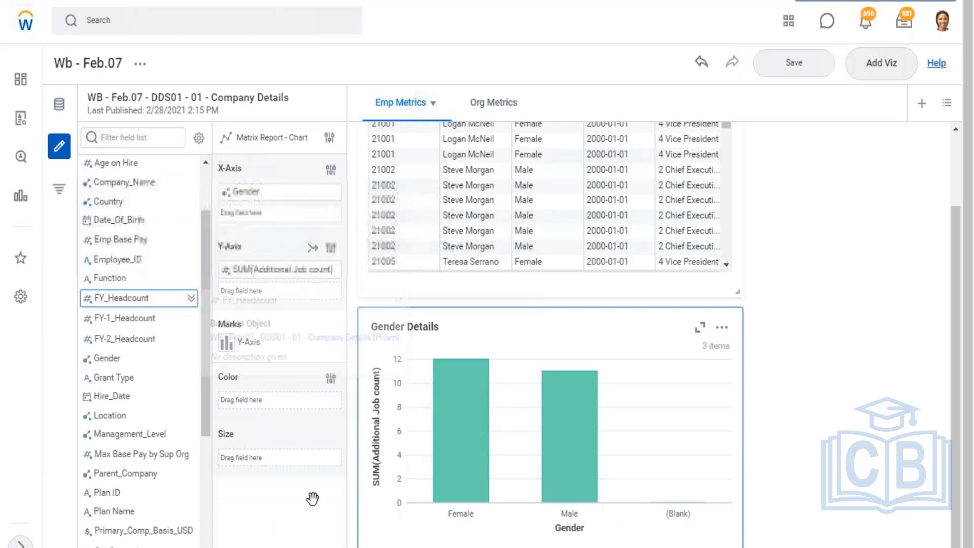
mouse_move(453, 421)
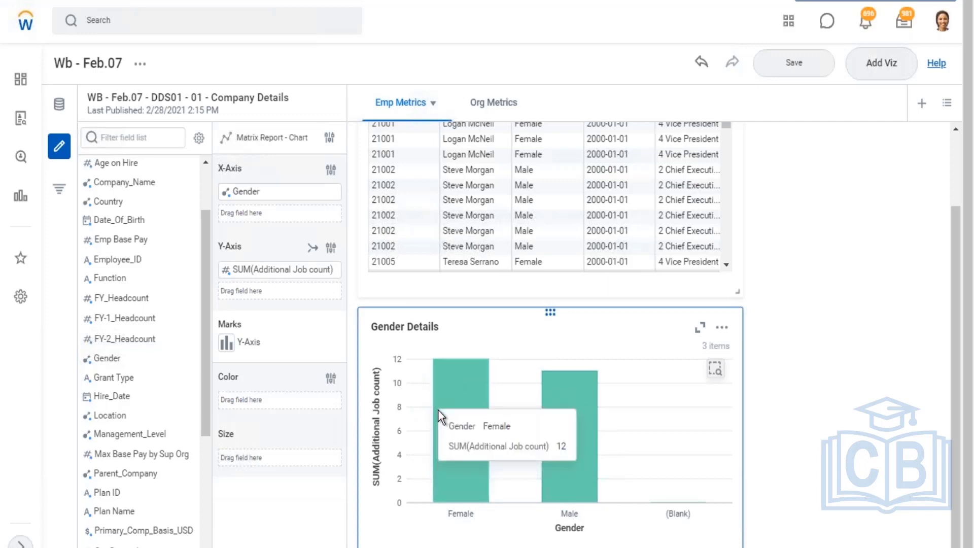
mouse_move(124, 435)
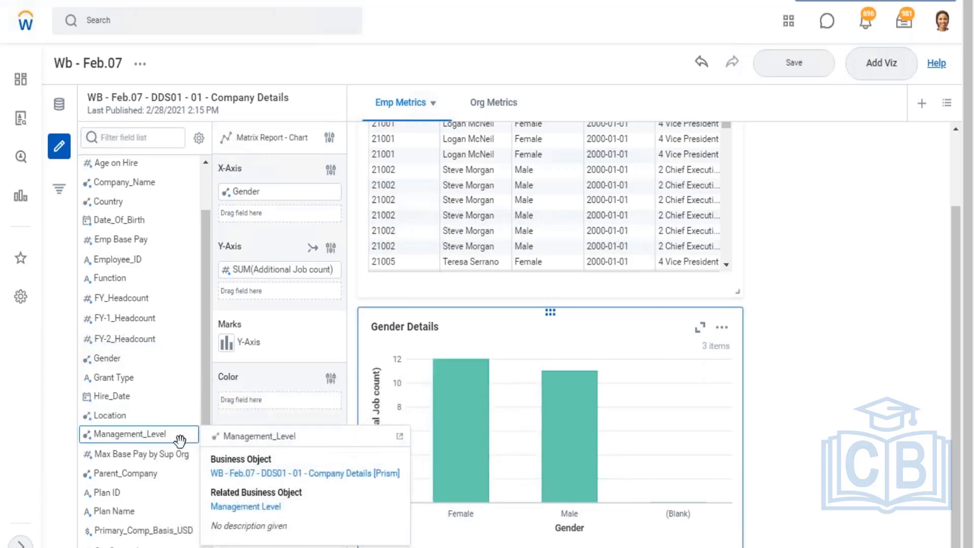
drag(179, 439, 337, 442)
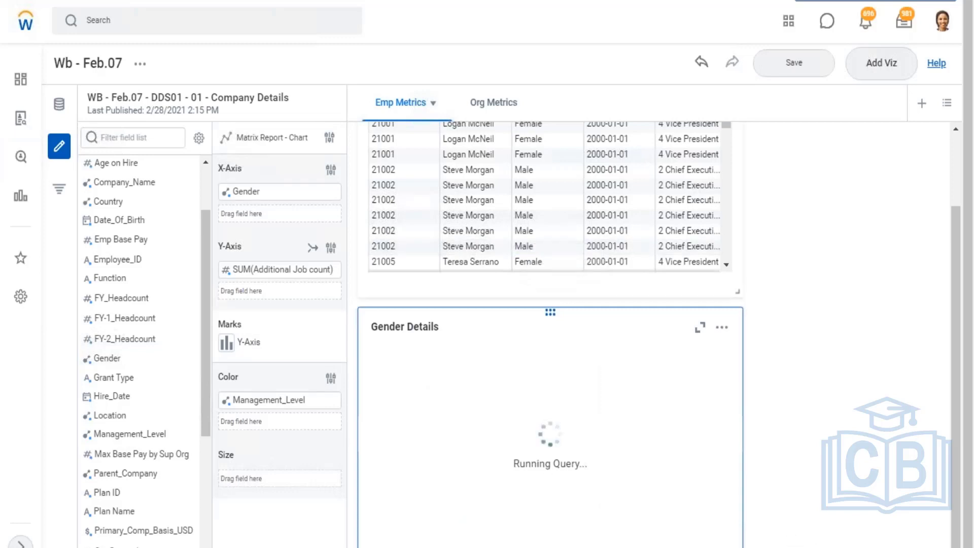
- Widen the Gender Details visualization beyond the Employee Details table and inspect the management-level segments of its bars
drag(902, 541, 940, 546)
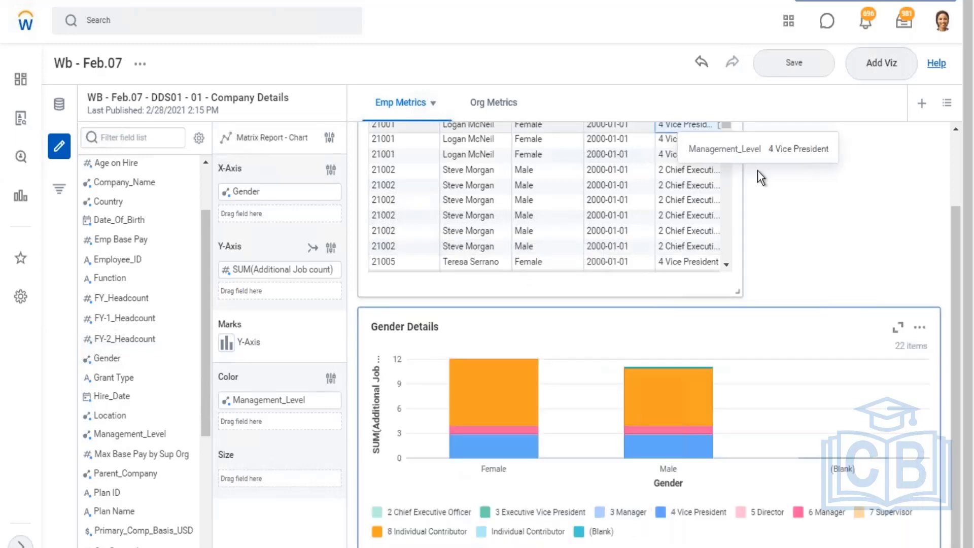
mouse_move(495, 449)
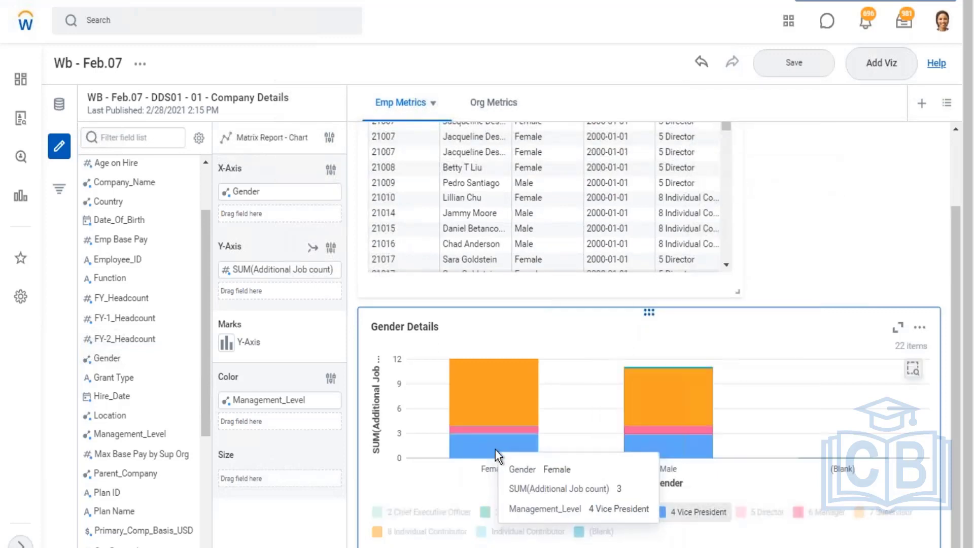
click(446, 531)
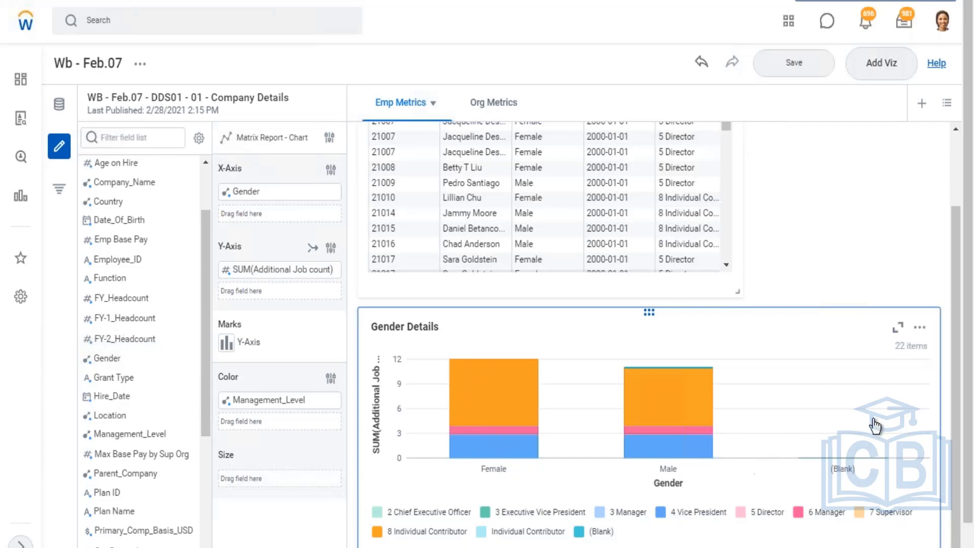
click(506, 441)
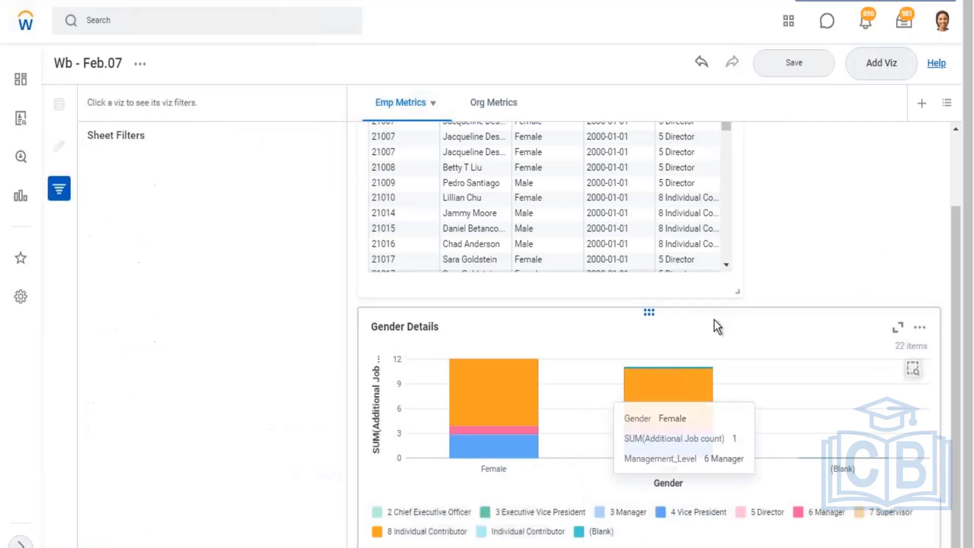
- Remove Management_Level from the Gender Details chart's color setting and save the discovery board
click(500, 450)
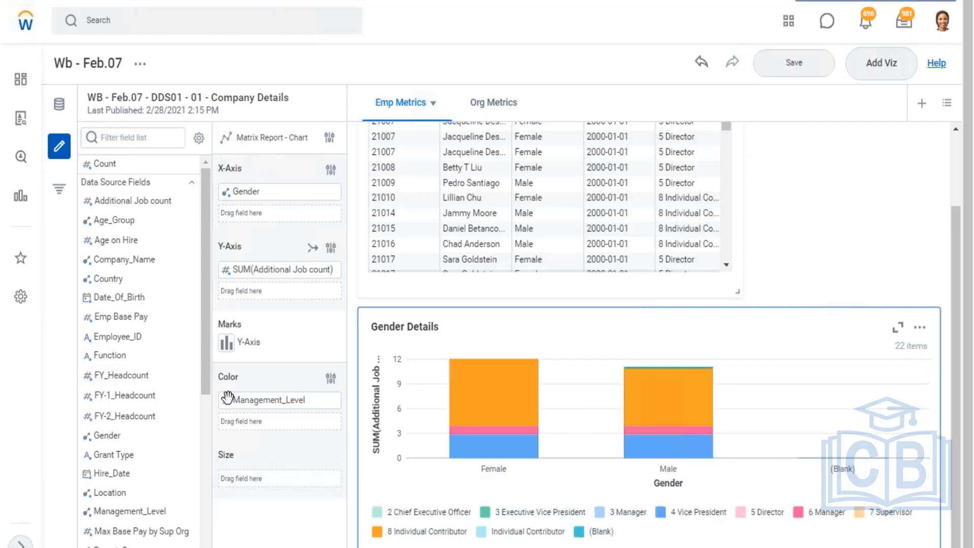
drag(228, 400, 126, 401)
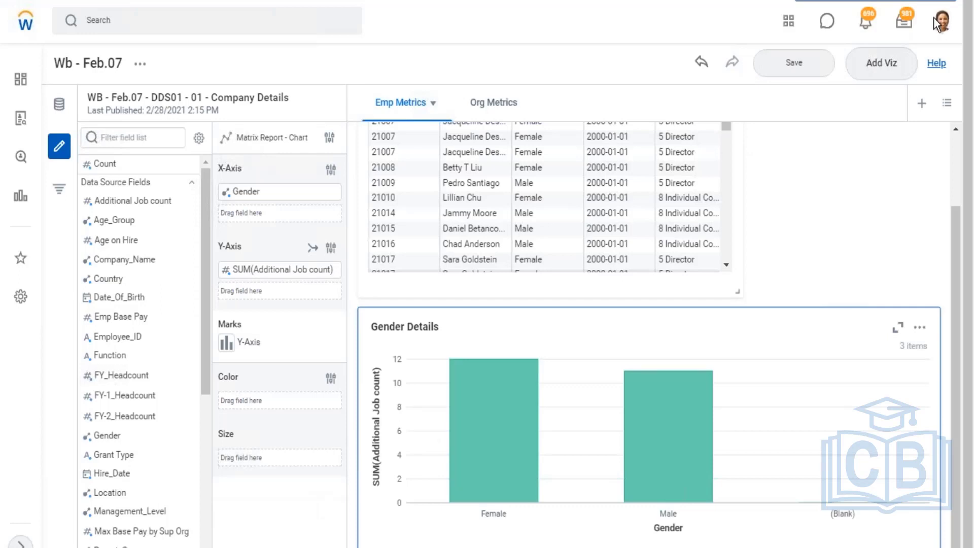
click(809, 61)
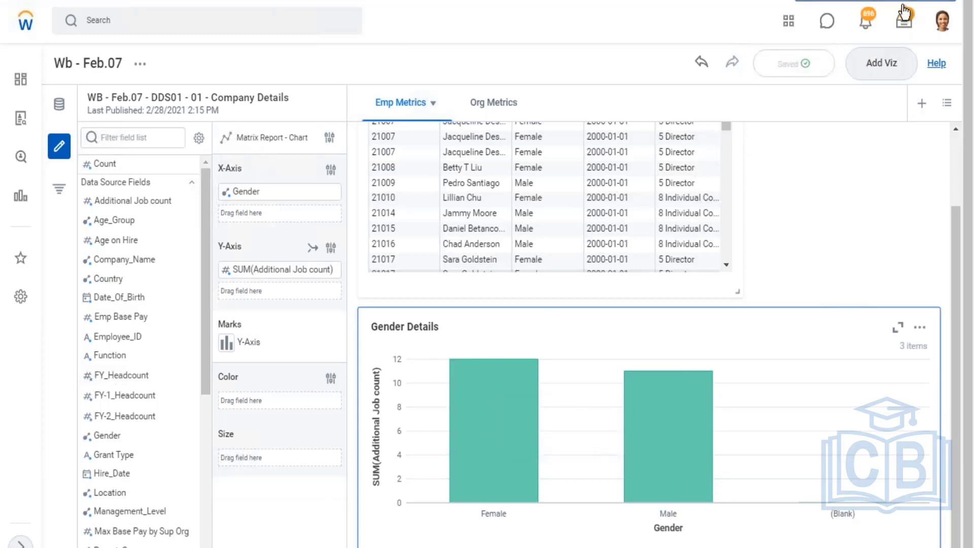
key(alt+Tab)
- Compare the visualization types used by Gender Details and Employee Details, noting the Matrix Report and Advanced Report categories
click(330, 141)
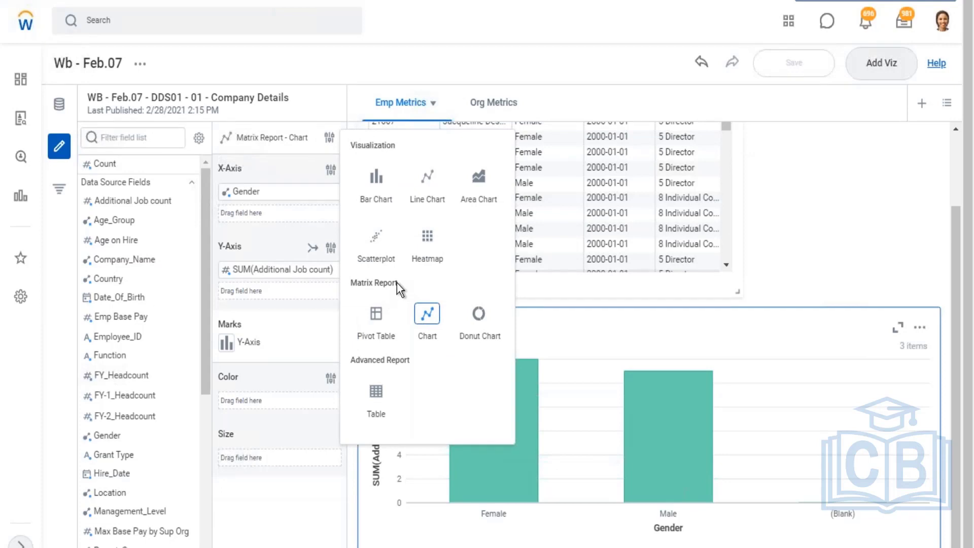
drag(396, 282, 350, 283)
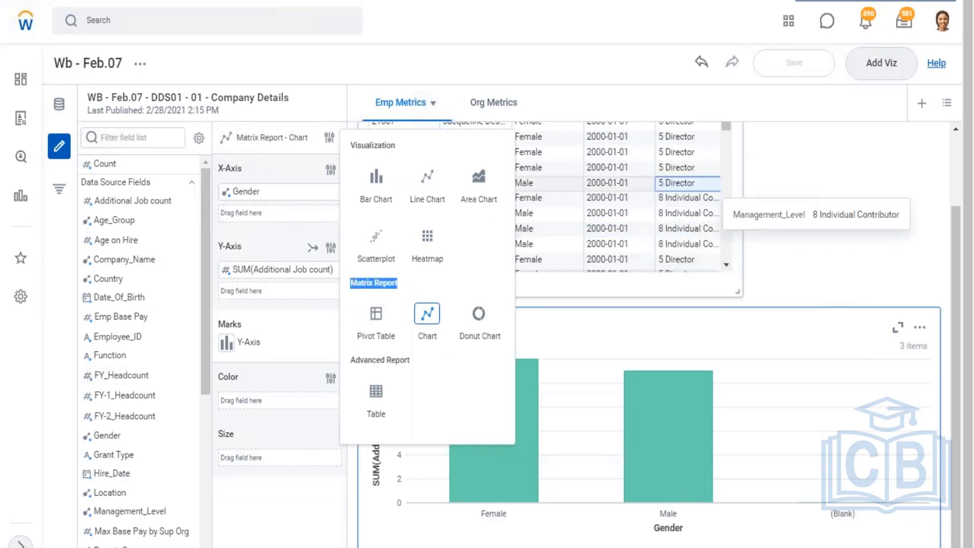
click(717, 168)
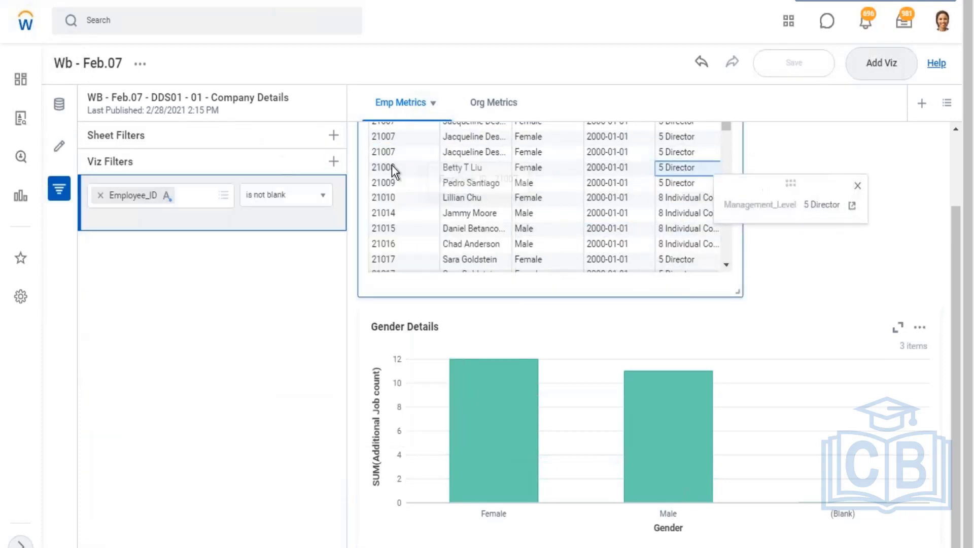
click(58, 146)
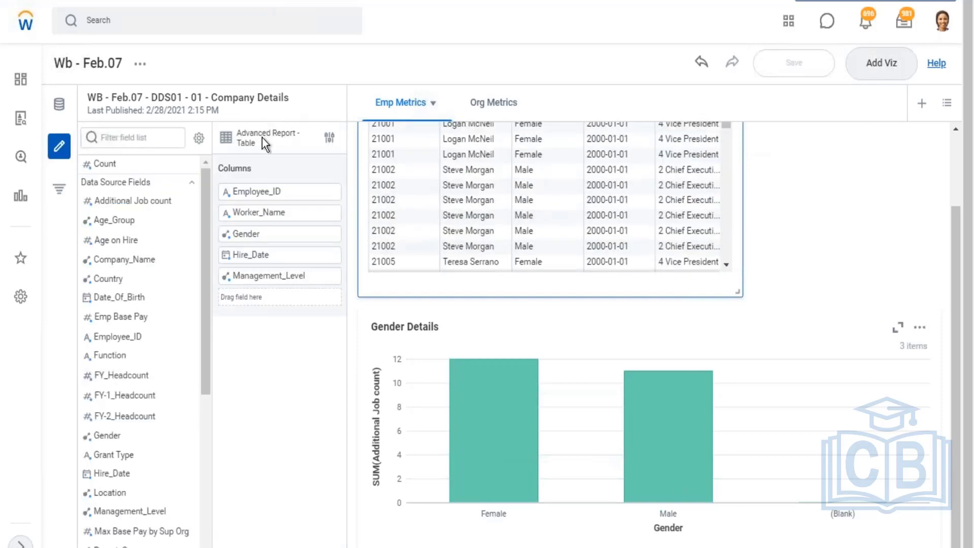
scroll(829, 265, up, 2)
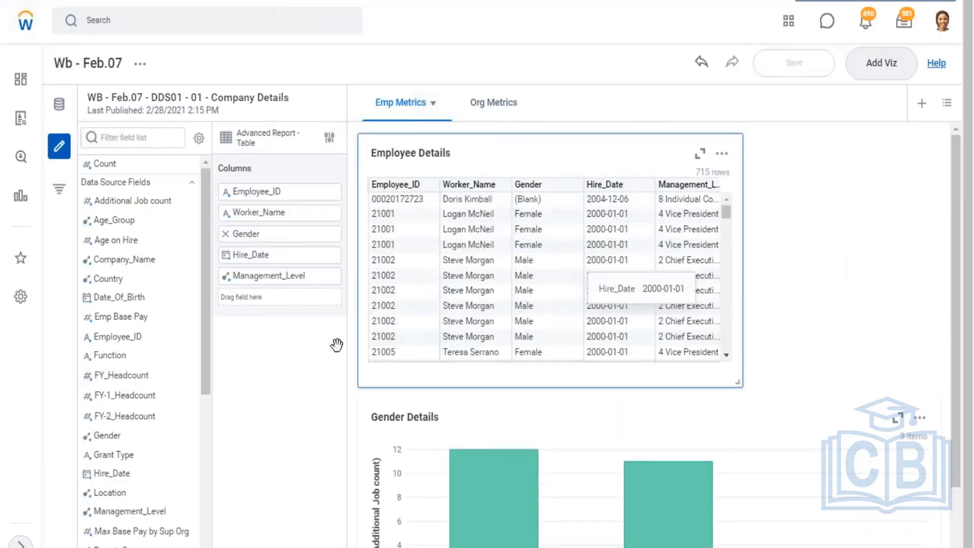
click(329, 138)
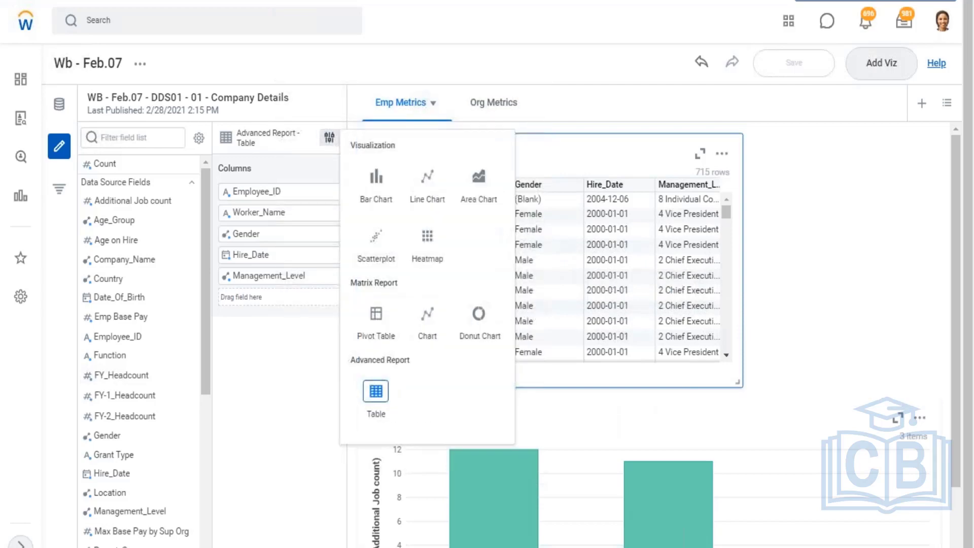
click(833, 178)
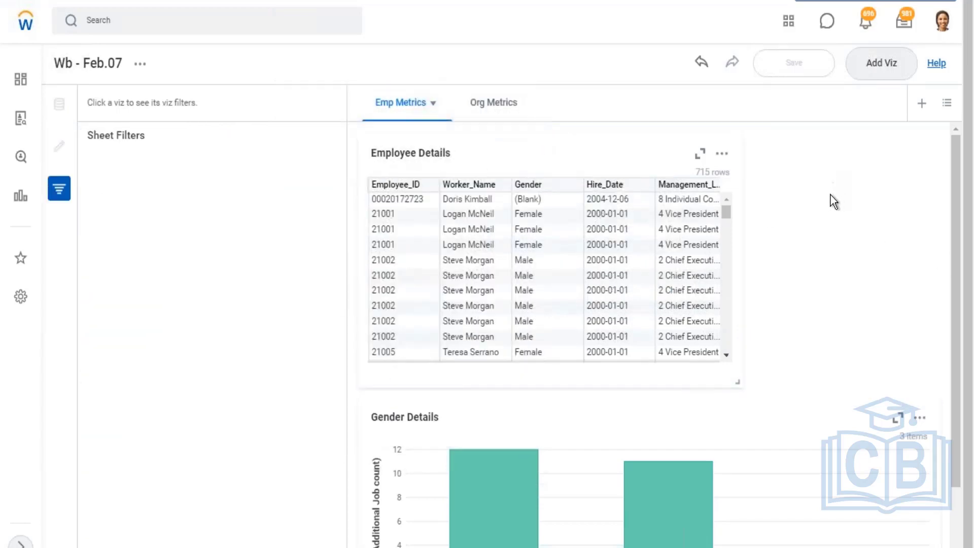
- Review the export actions available for Employee Details and Gender Details, and the Advanced Report and Matrix Report visualization types
click(720, 156)
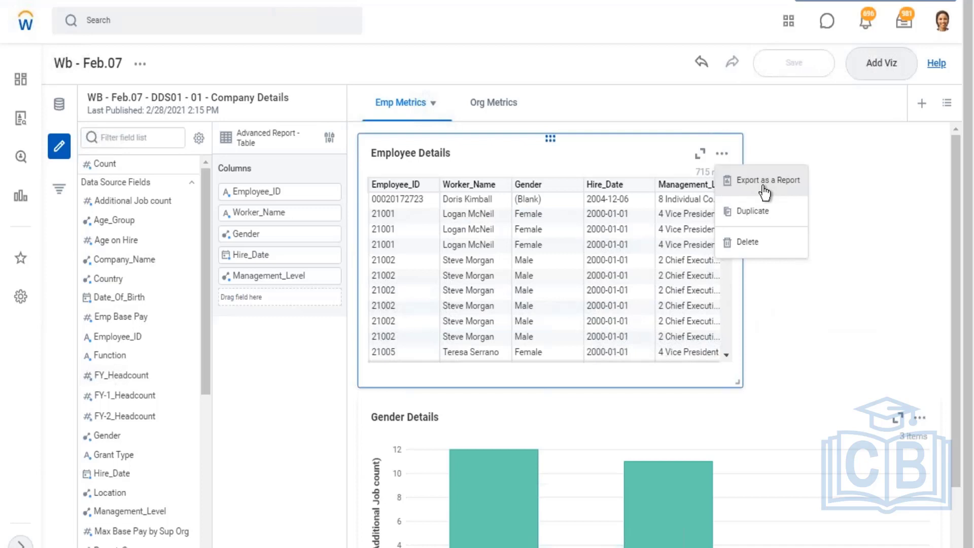
click(921, 421)
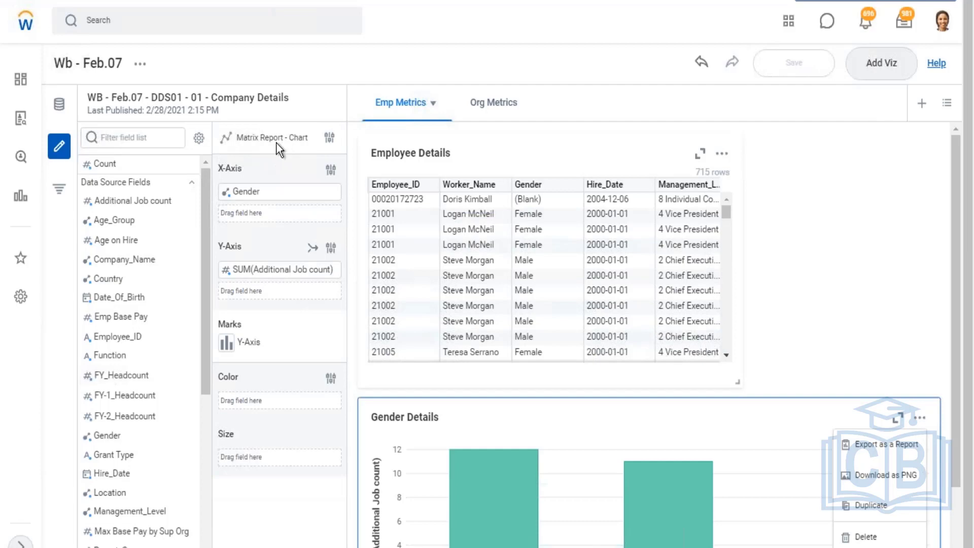
click(331, 143)
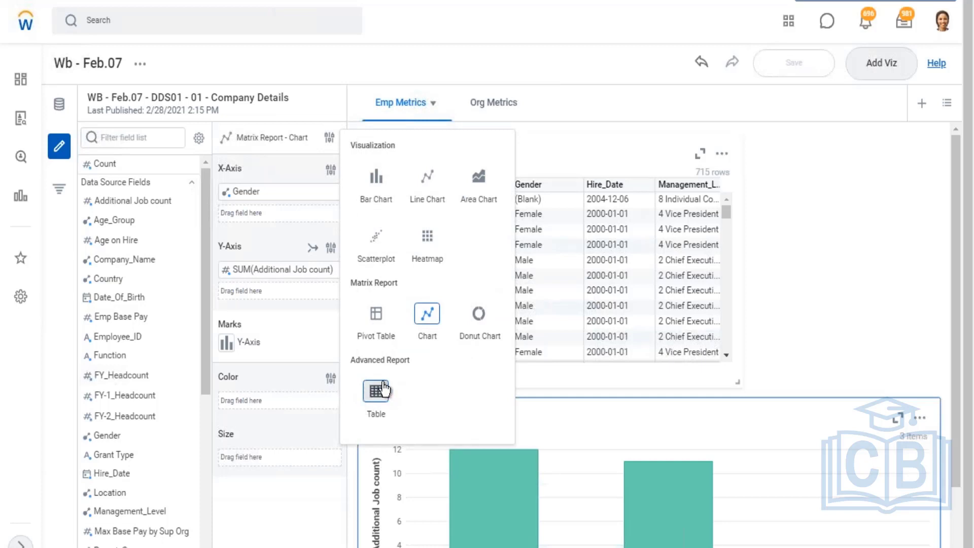
drag(392, 361, 350, 361)
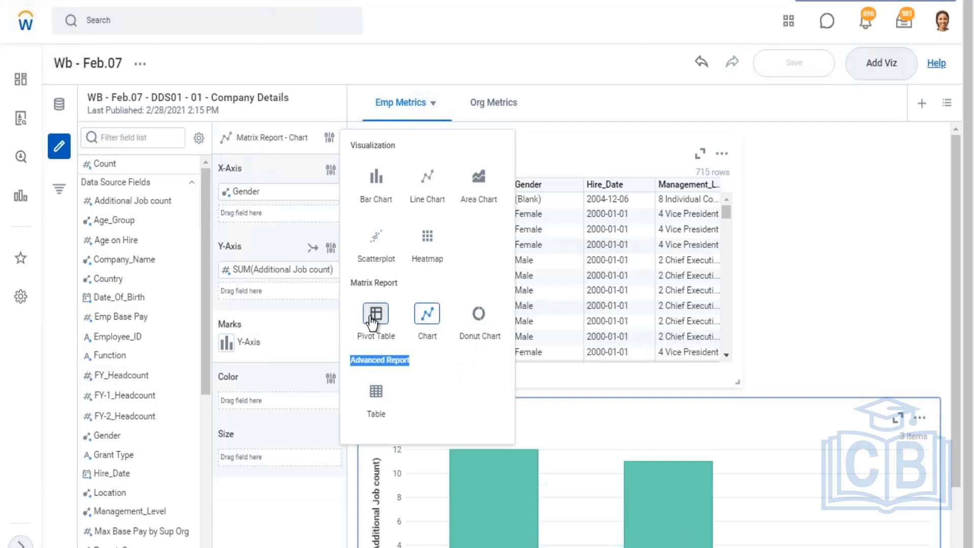
drag(398, 282, 345, 300)
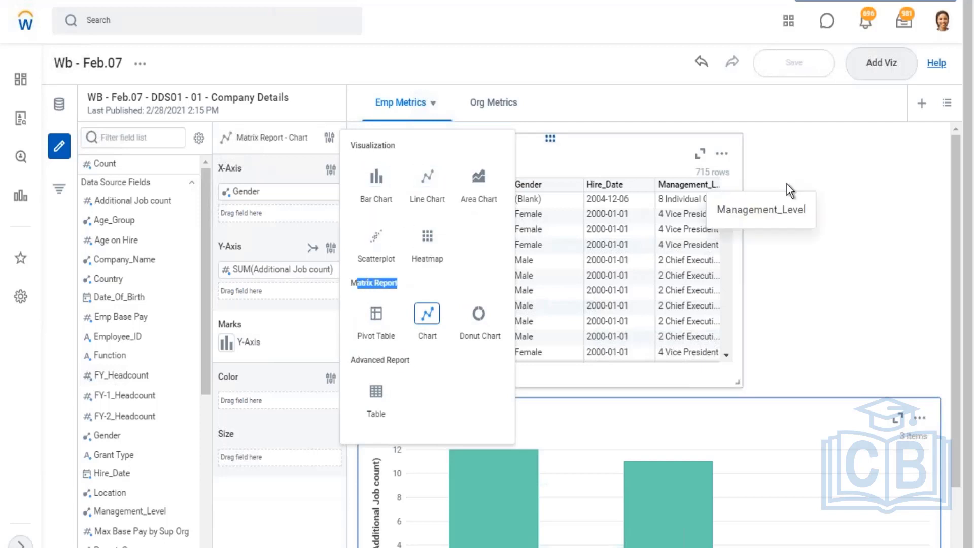
click(827, 195)
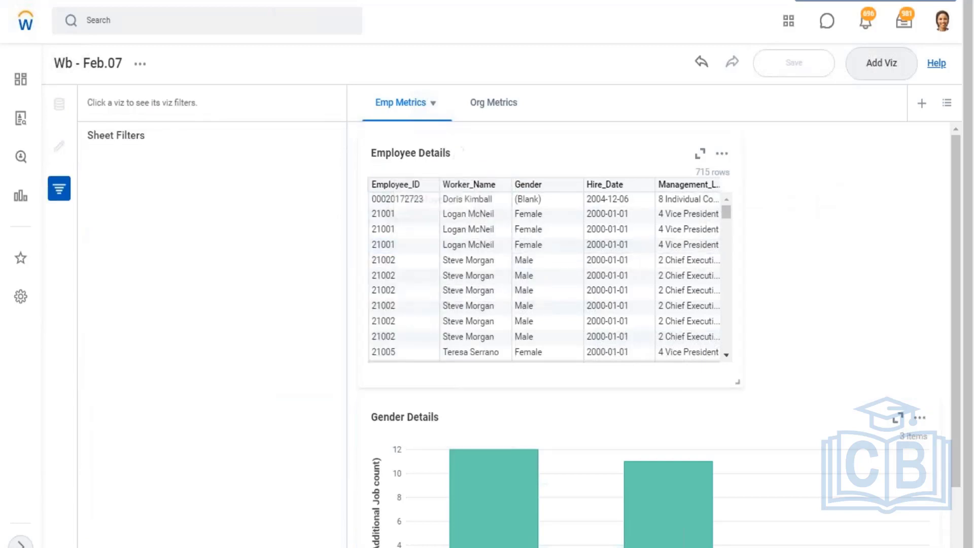
- Export the Gender Details visualization as a report named Gender Details and view the exported report
click(446, 149)
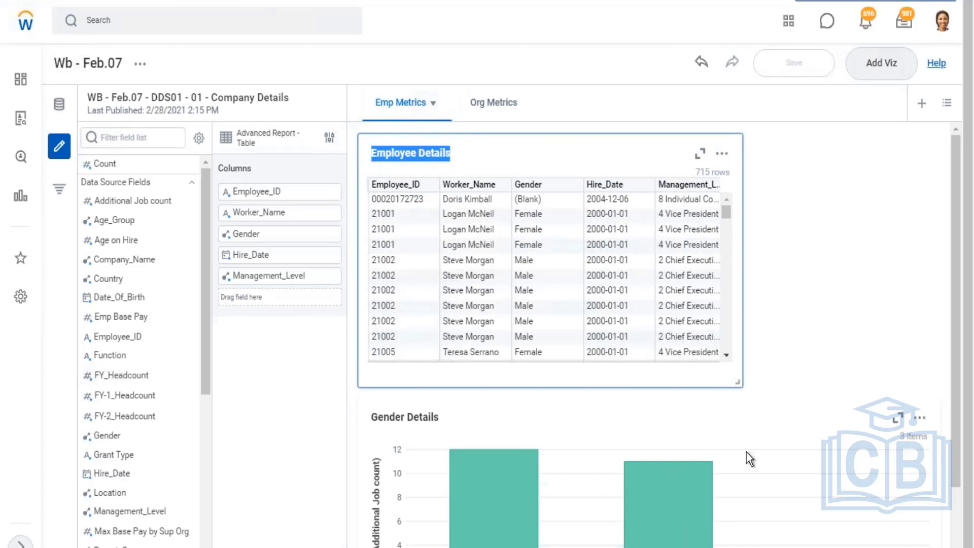
click(790, 437)
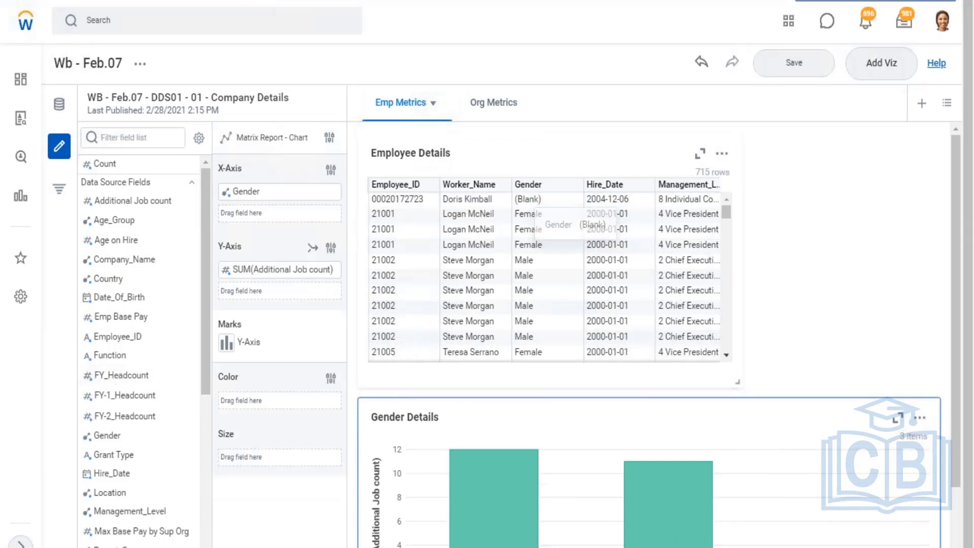
click(920, 418)
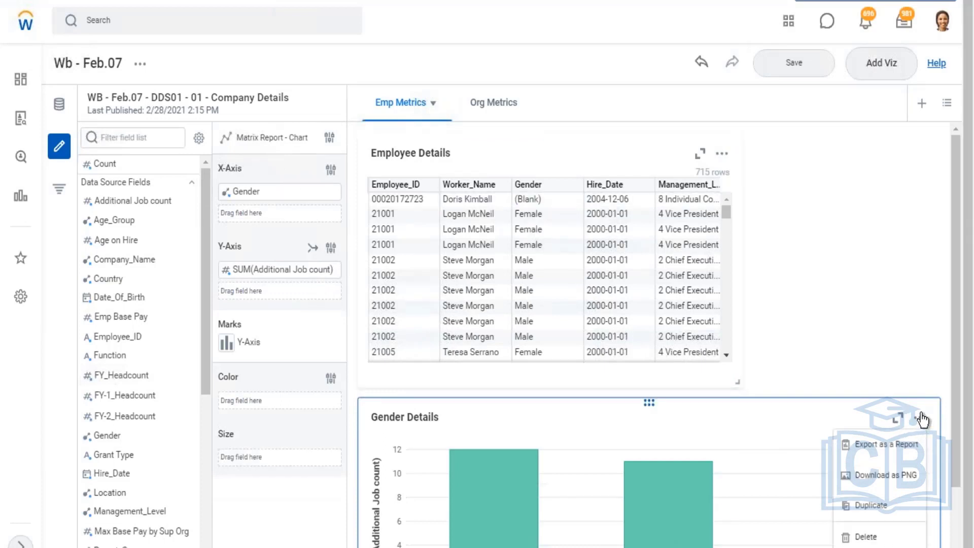
click(884, 445)
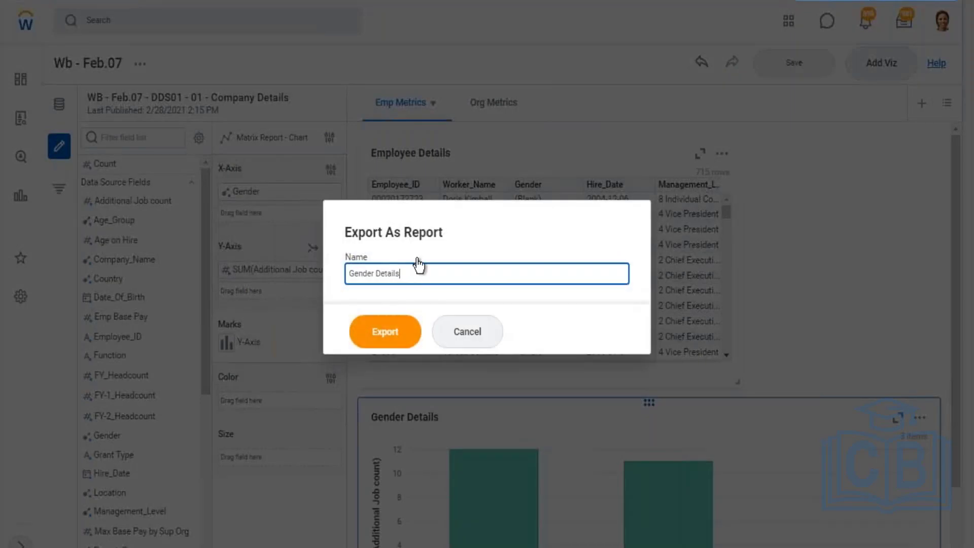
click(387, 335)
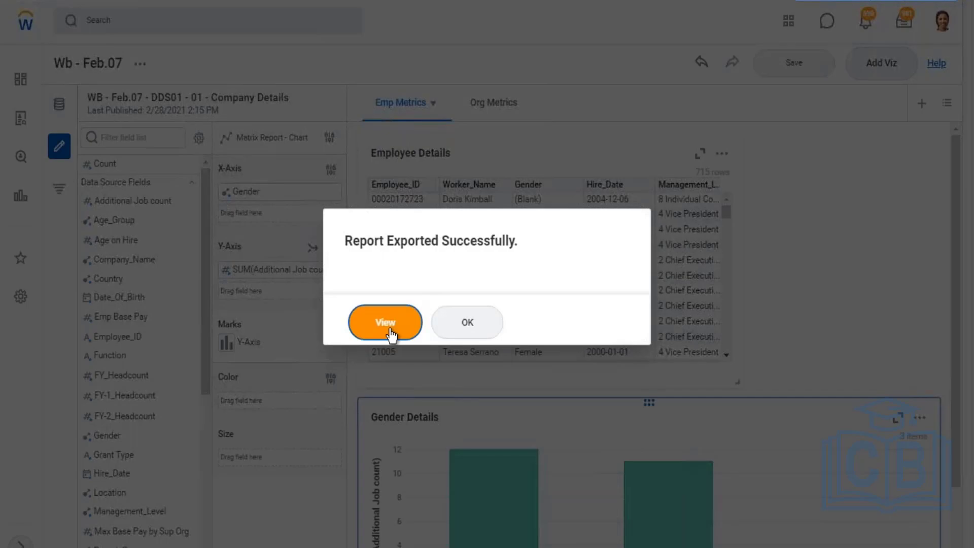
click(391, 333)
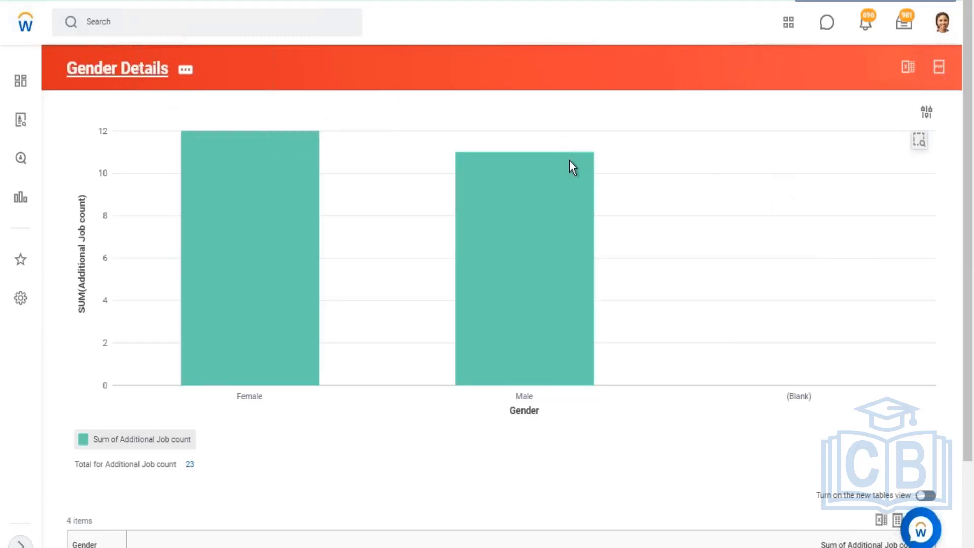
- Open the exported Gender Details report's definition and examine its report type, data source and primary business object
mouse_move(572, 159)
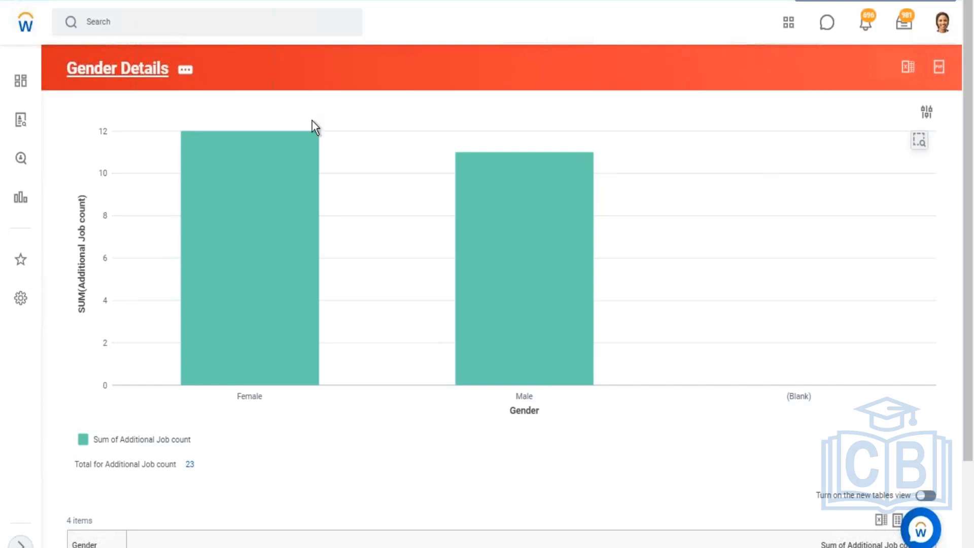
click(124, 71)
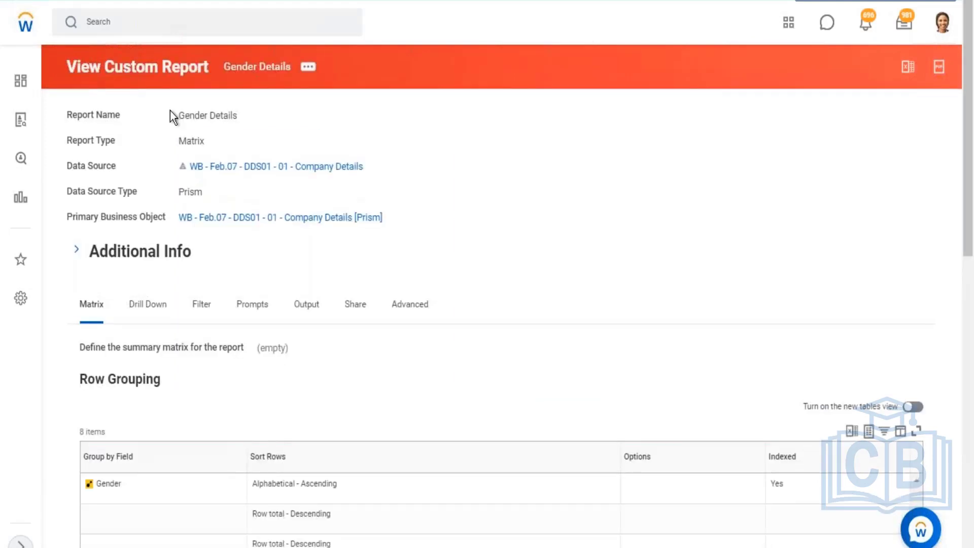
drag(178, 139, 248, 138)
triple_click(181, 166)
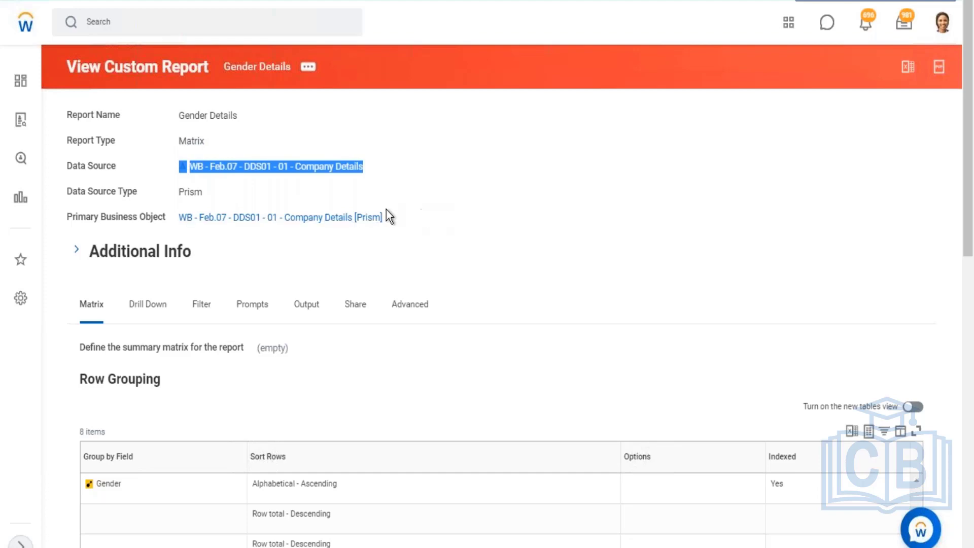
drag(387, 210, 71, 216)
- Examine the row grouping, column grouping and summarization fields in the Gender Details report definition
scroll(133, 350, down, 8)
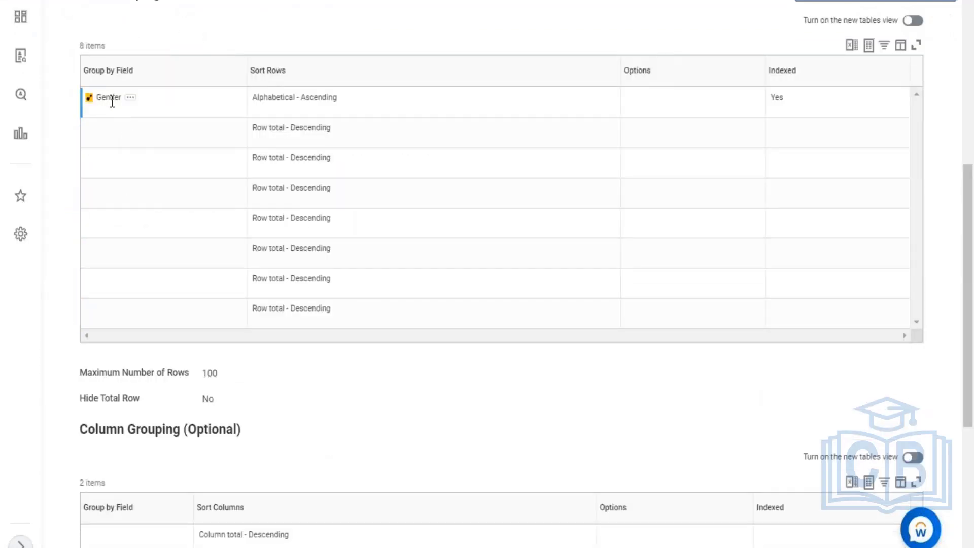
double_click(112, 101)
scroll(237, 213, down, 5)
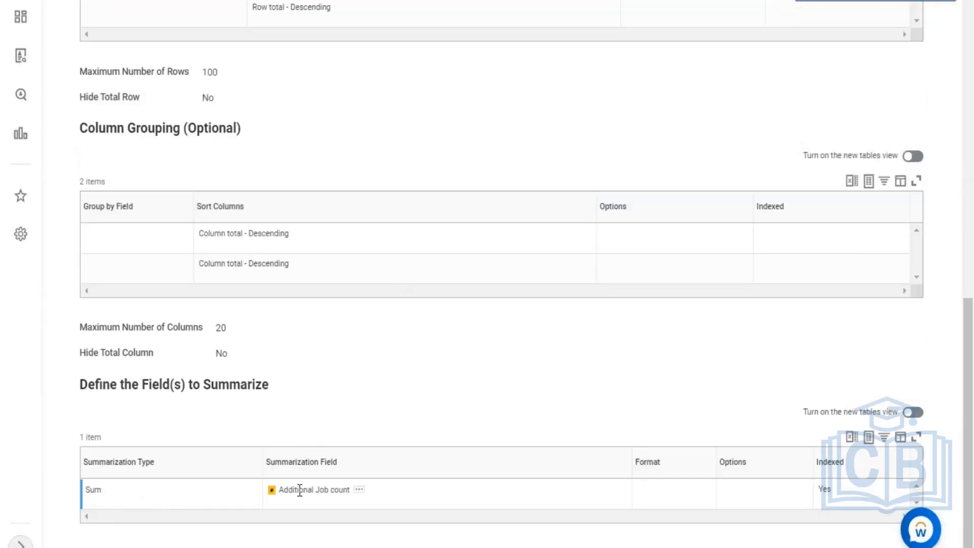
drag(300, 490, 352, 490)
scroll(648, 280, up, 8)
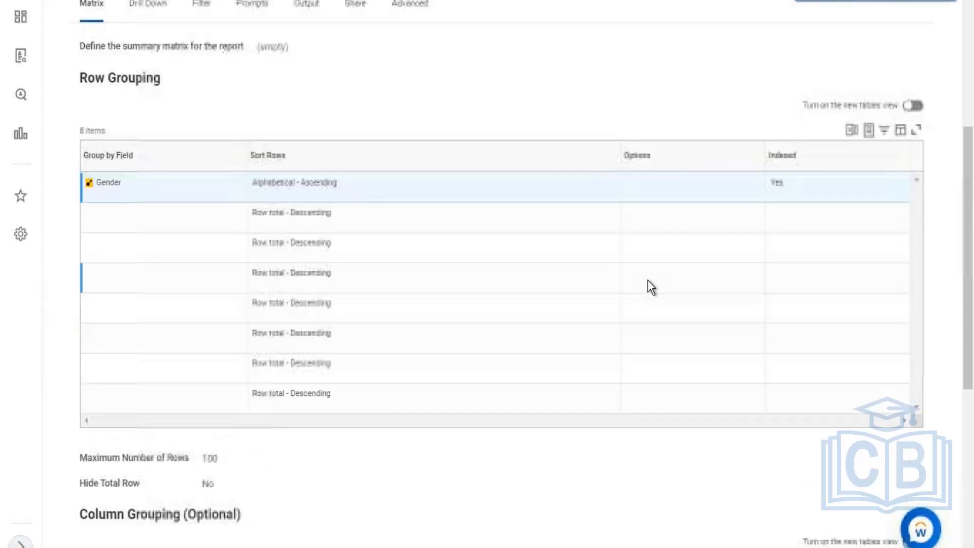
scroll(648, 281, up, 5)
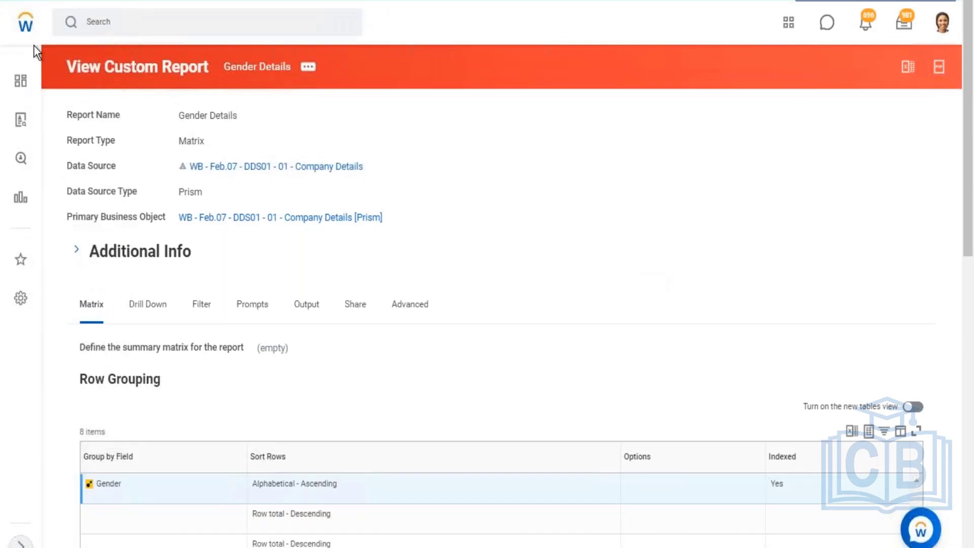